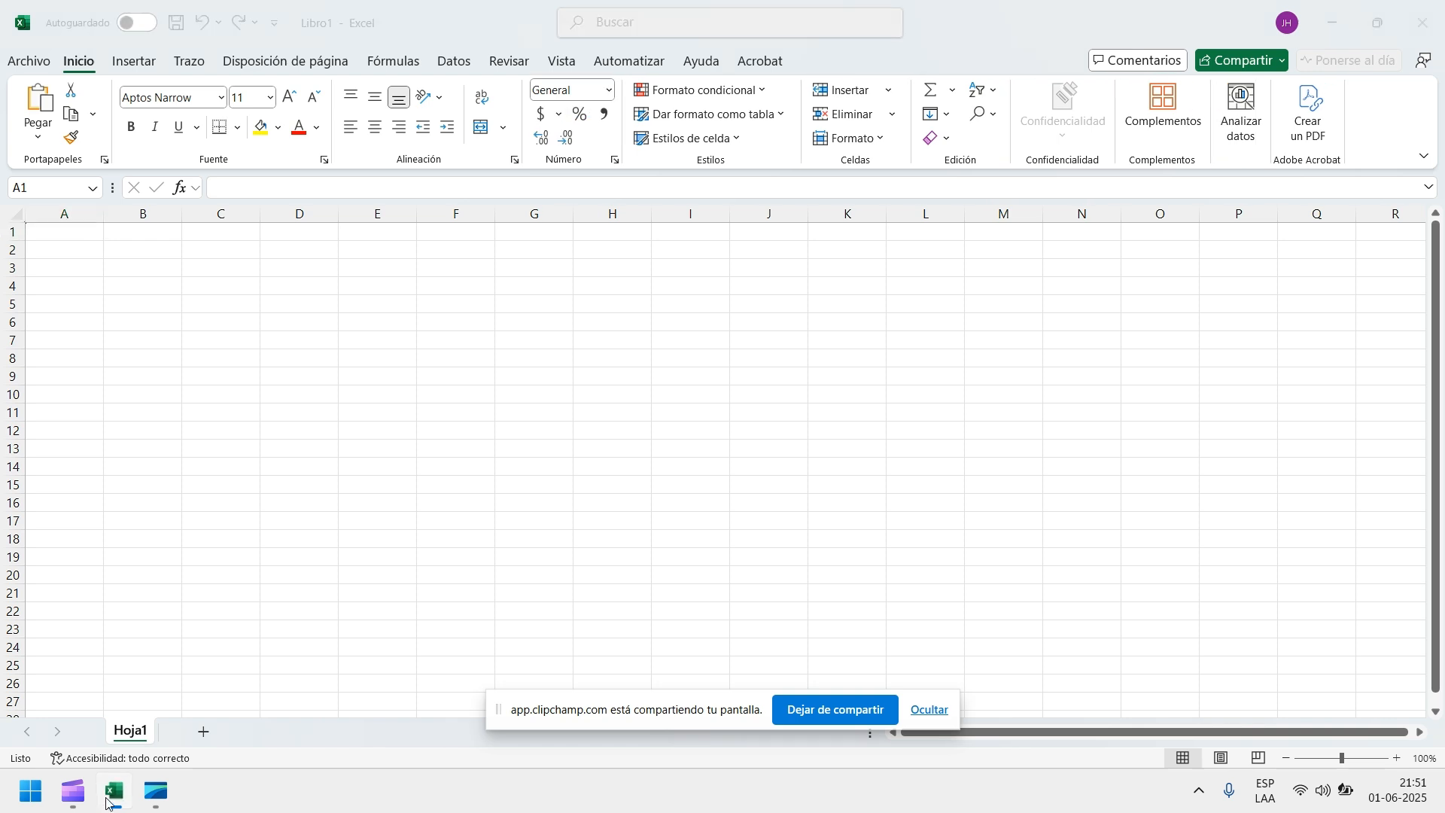
Step: View the workbook's file options page and return to the blank worksheet
click(20, 65)
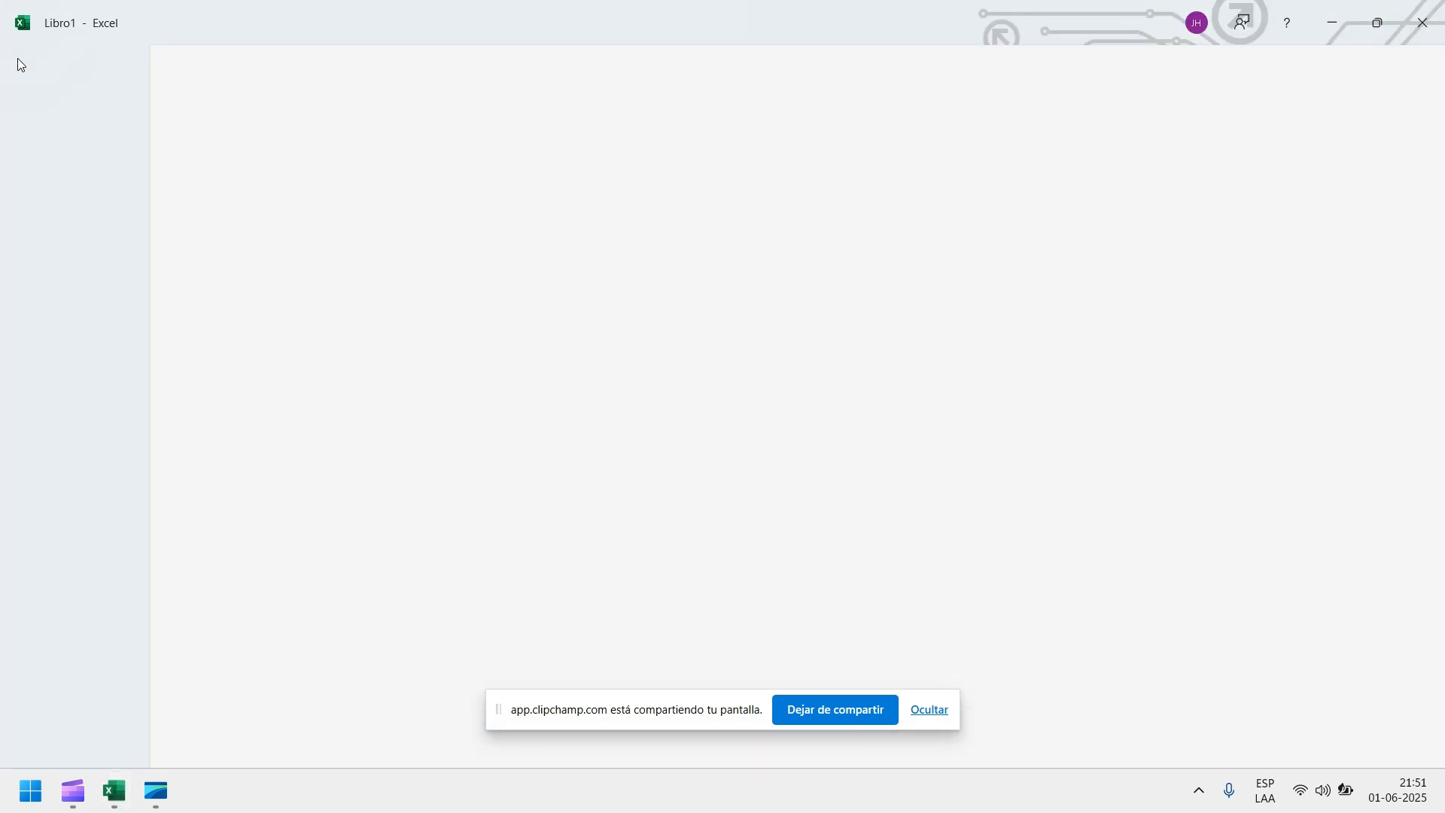
click(20, 65)
click(20, 65)
click(23, 69)
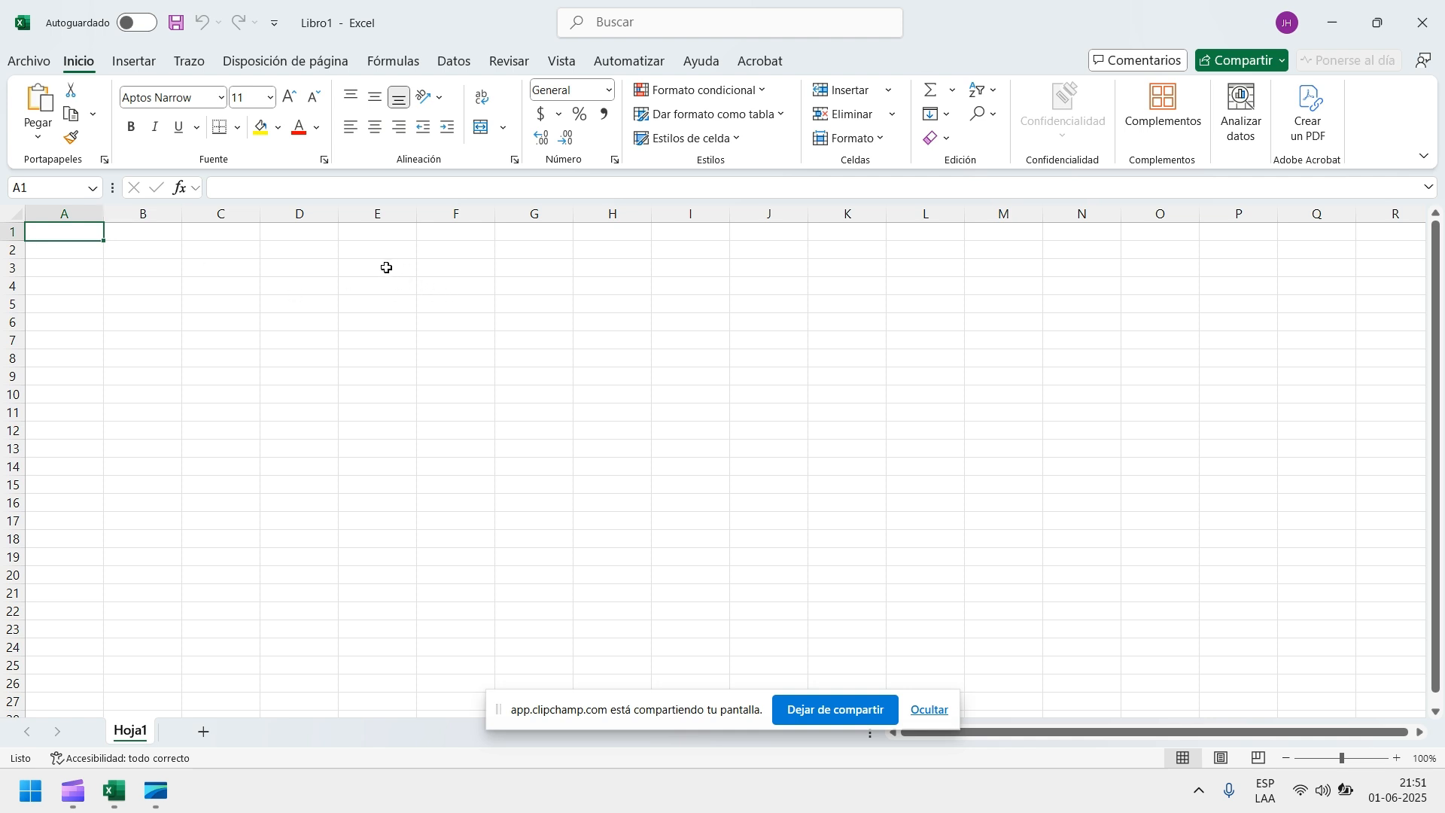
Step: Select individual cells one at a time, mainly within C1:E4, to examine how the grid is divided into cells
click(331, 320)
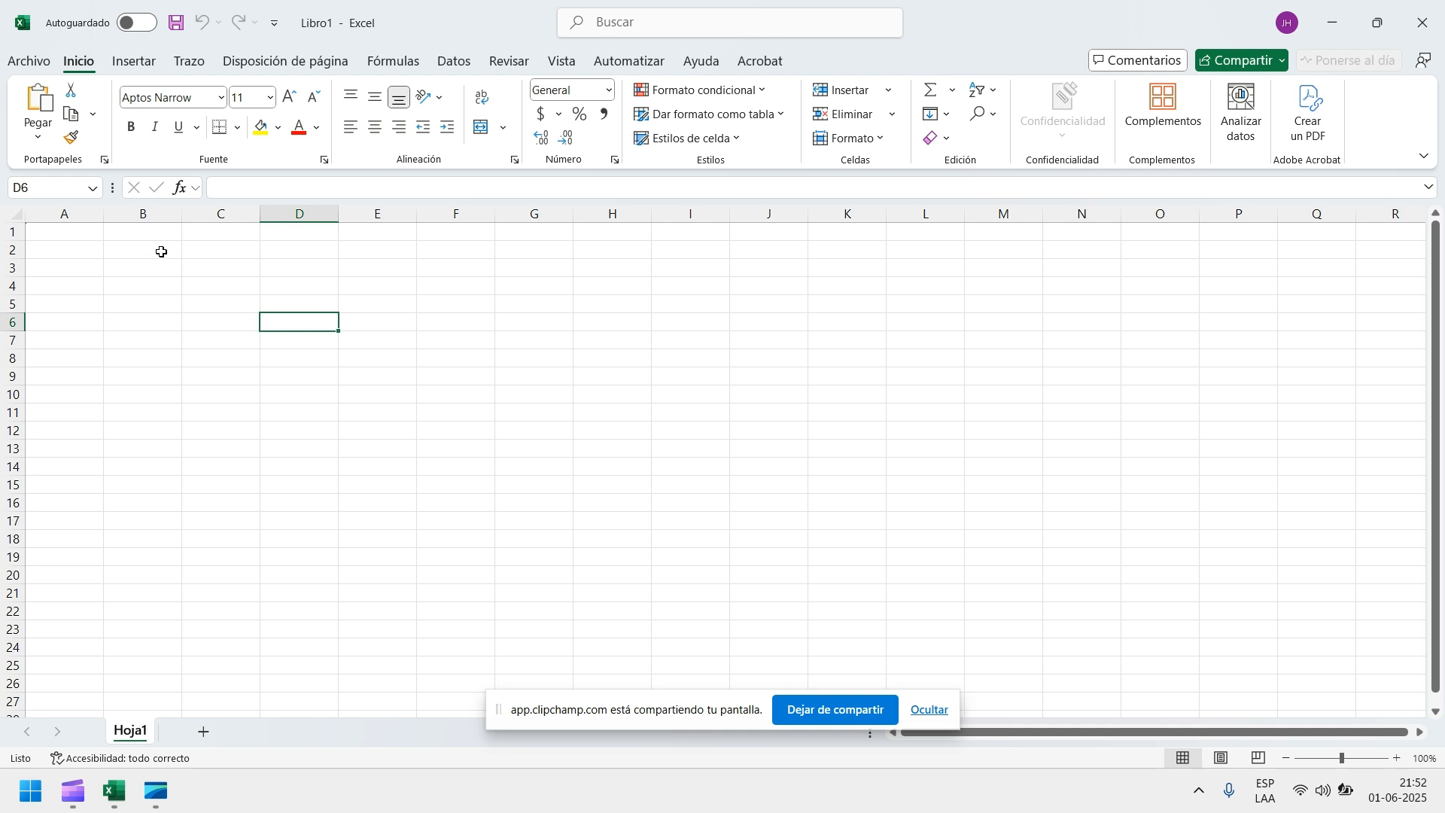
click(185, 249)
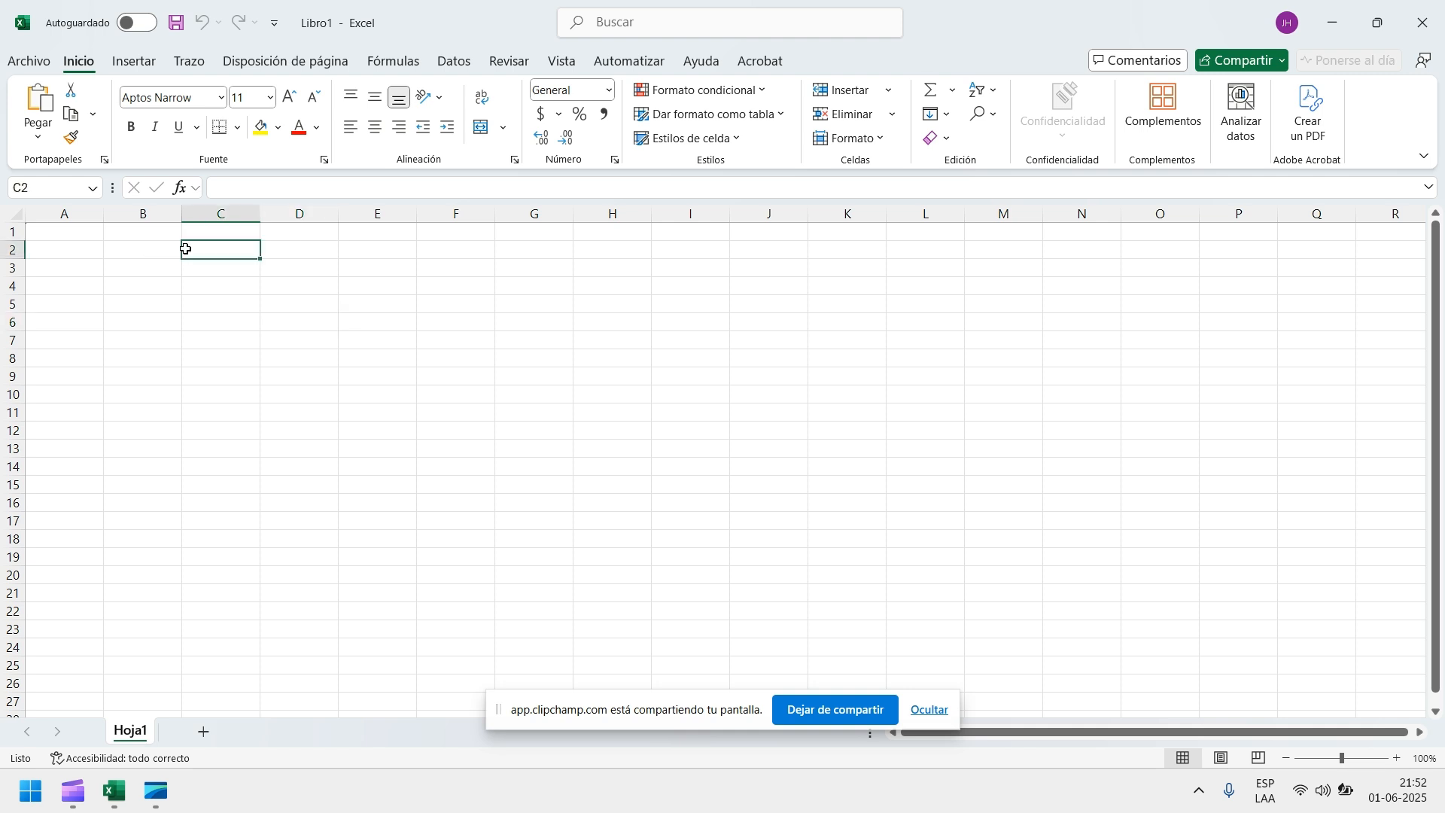
click(219, 269)
click(216, 249)
click(224, 236)
click(272, 255)
click(216, 232)
click(227, 251)
click(226, 267)
click(280, 266)
click(276, 247)
click(230, 234)
click(245, 252)
click(248, 270)
click(280, 267)
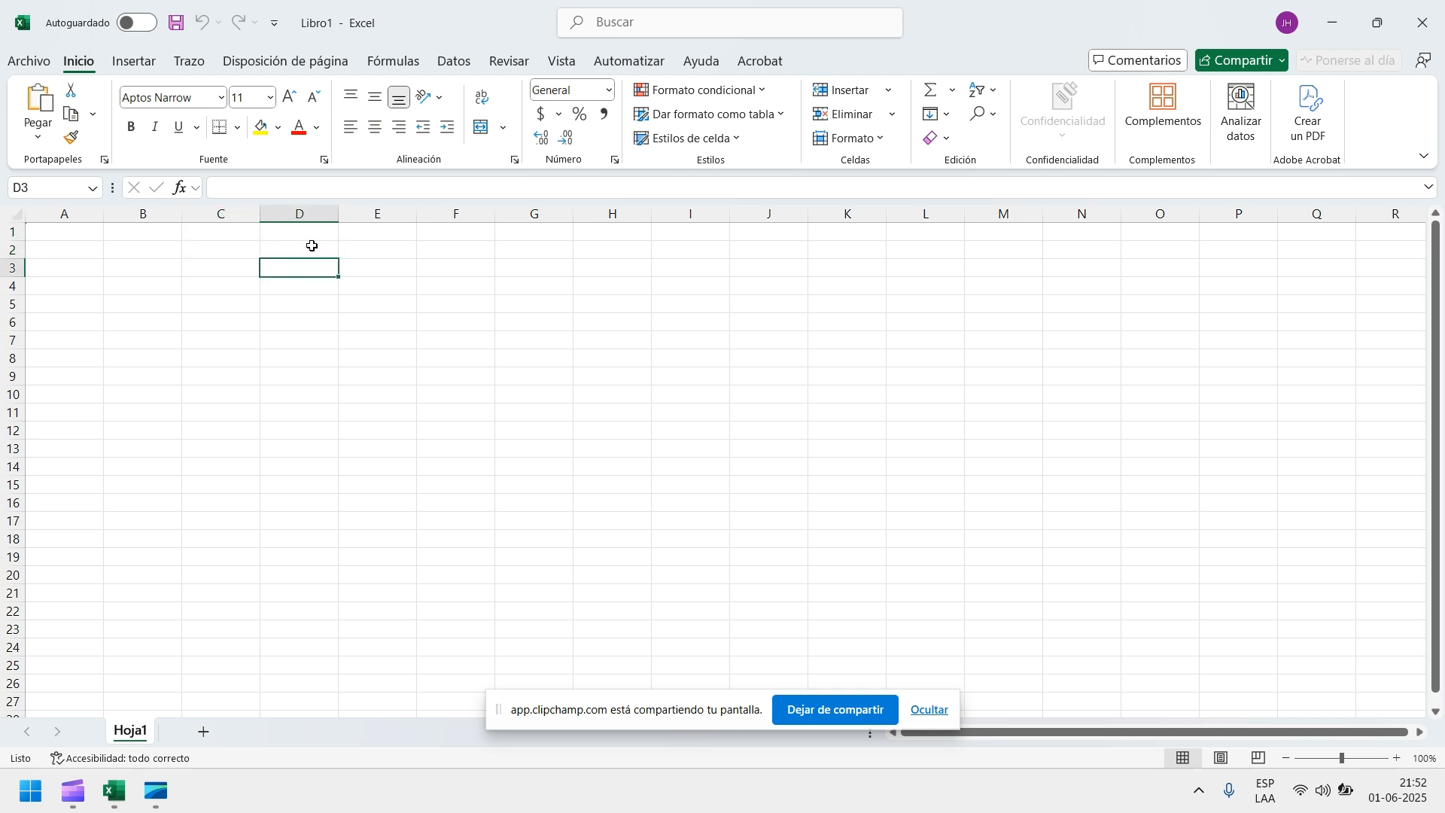
click(305, 250)
click(350, 234)
click(354, 250)
click(350, 268)
click(310, 268)
click(282, 287)
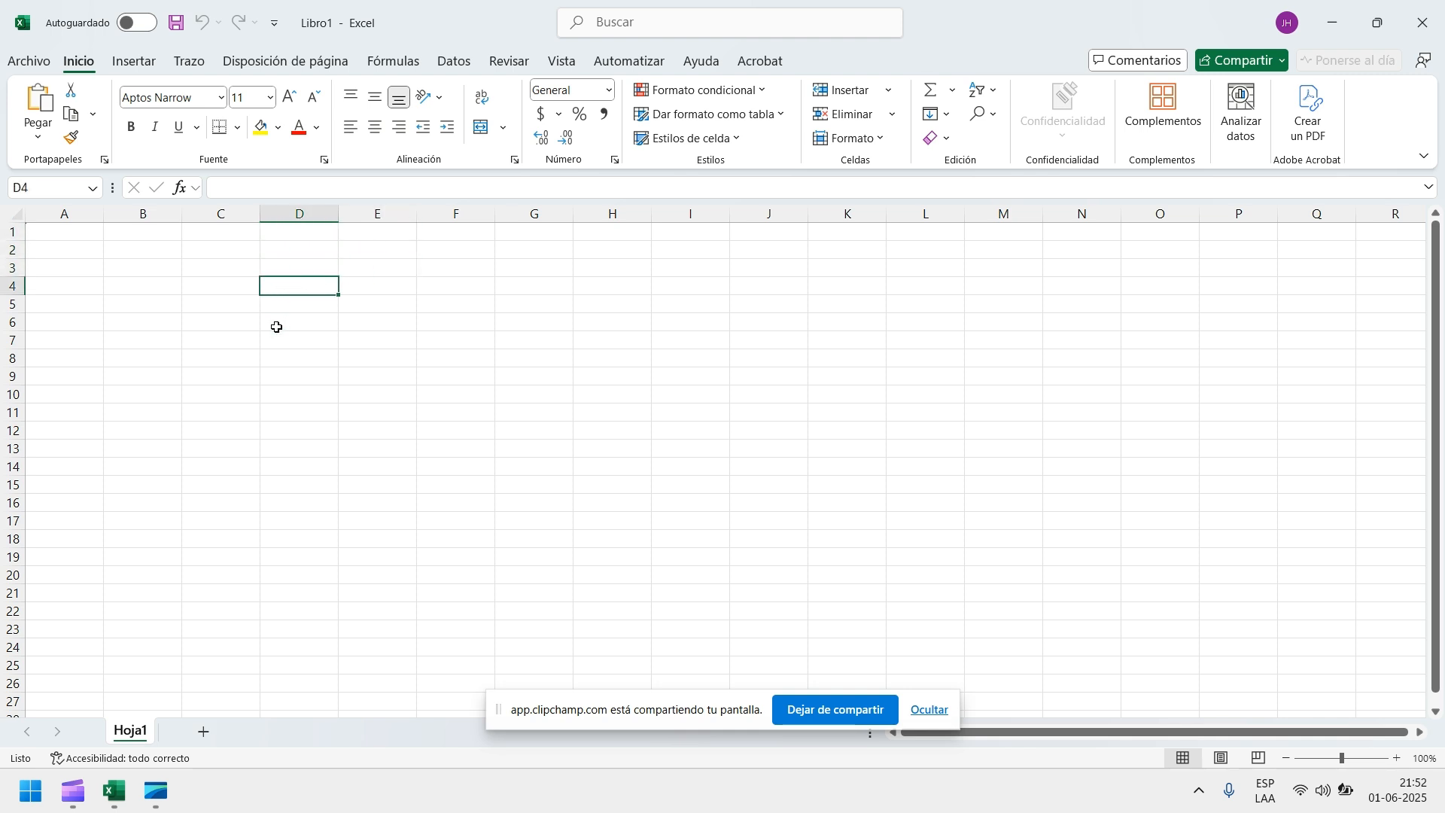
click(549, 358)
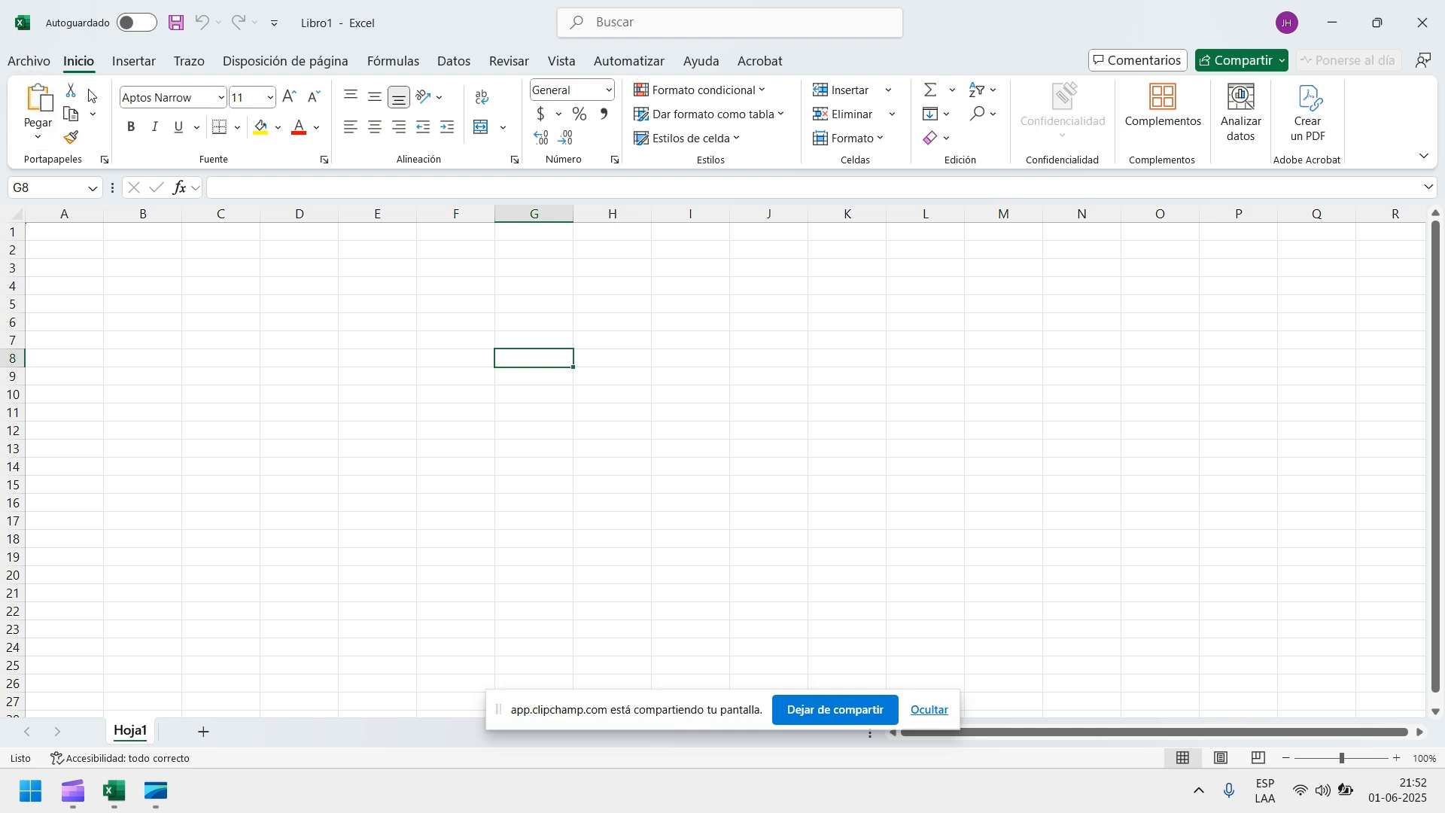
Step: Look over the commands for inserting objects, return to the Home commands and select cell G5
click(123, 58)
click(193, 59)
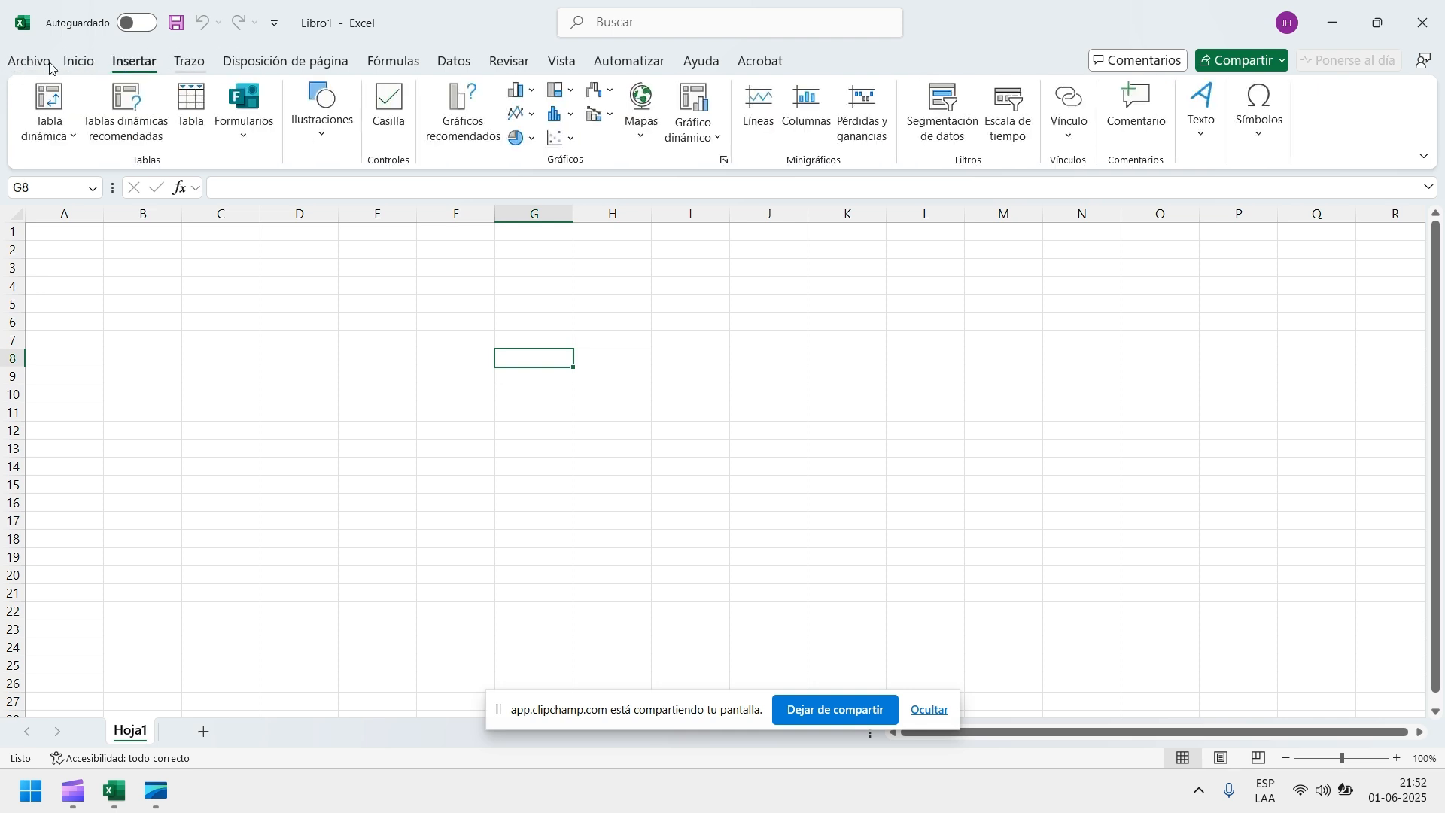
click(77, 61)
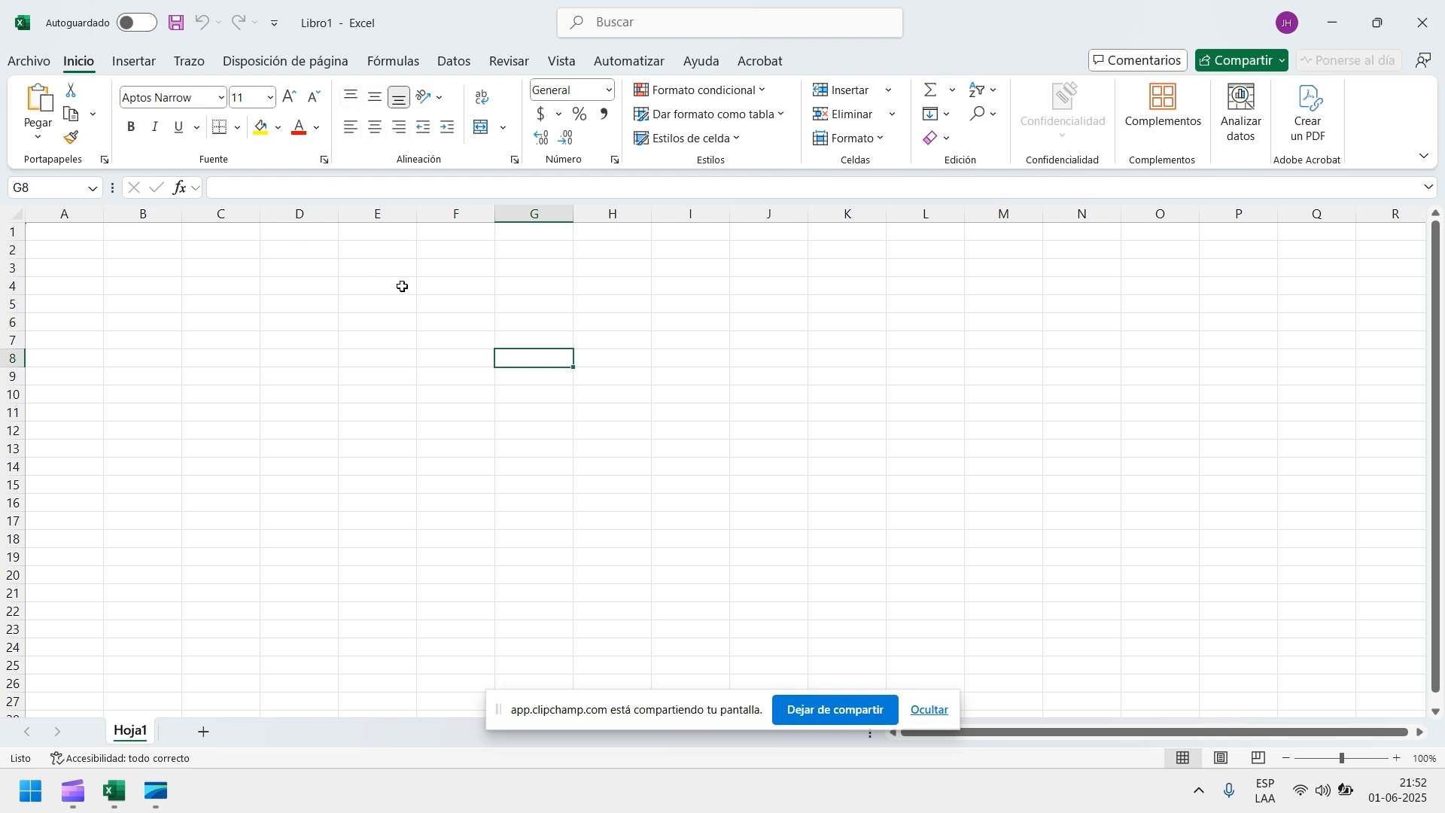
click(506, 308)
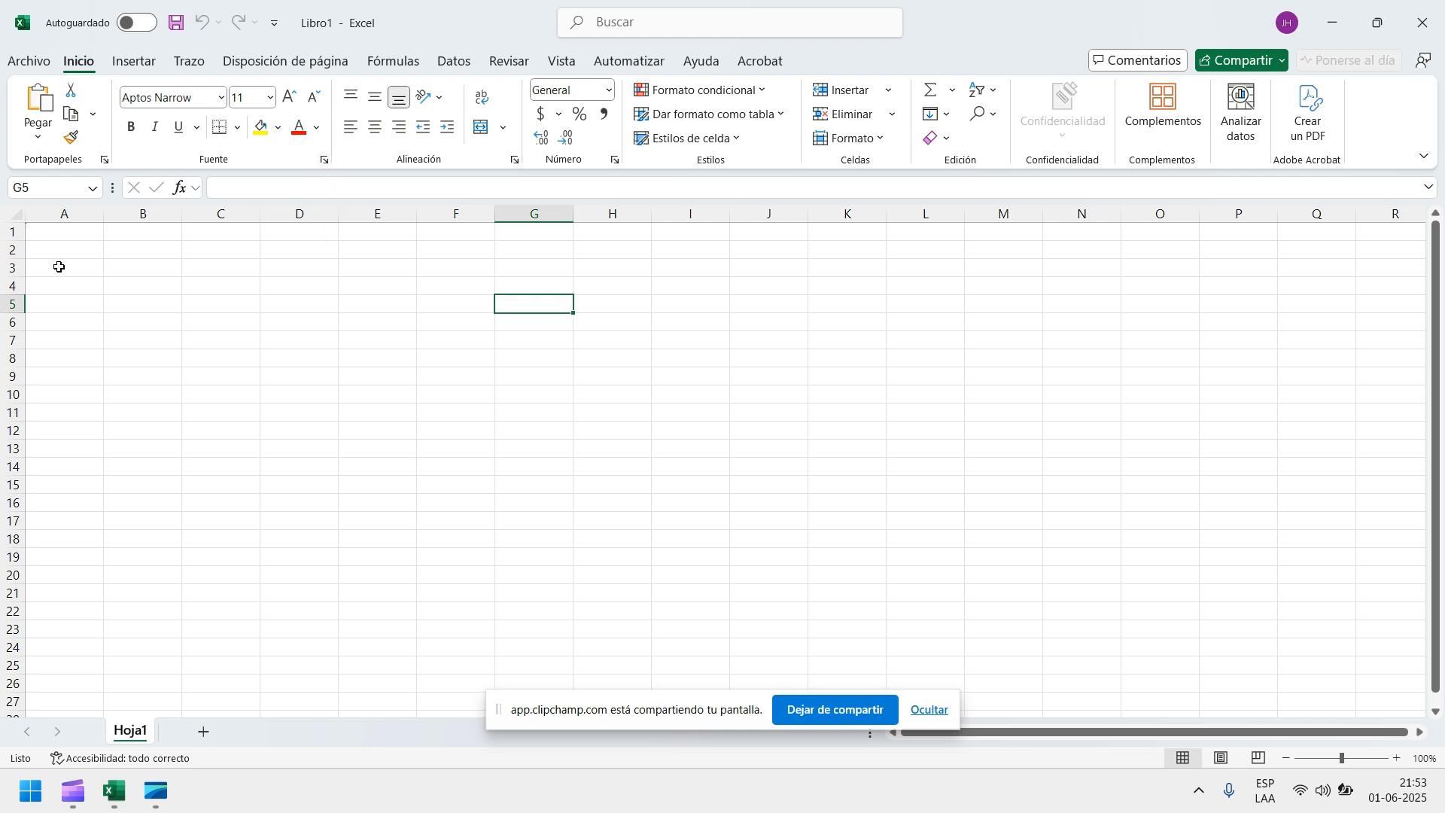
Step: Check the Name Box cell reference while selecting cells A4 and F7
click(33, 186)
click(83, 287)
click(42, 187)
click(423, 338)
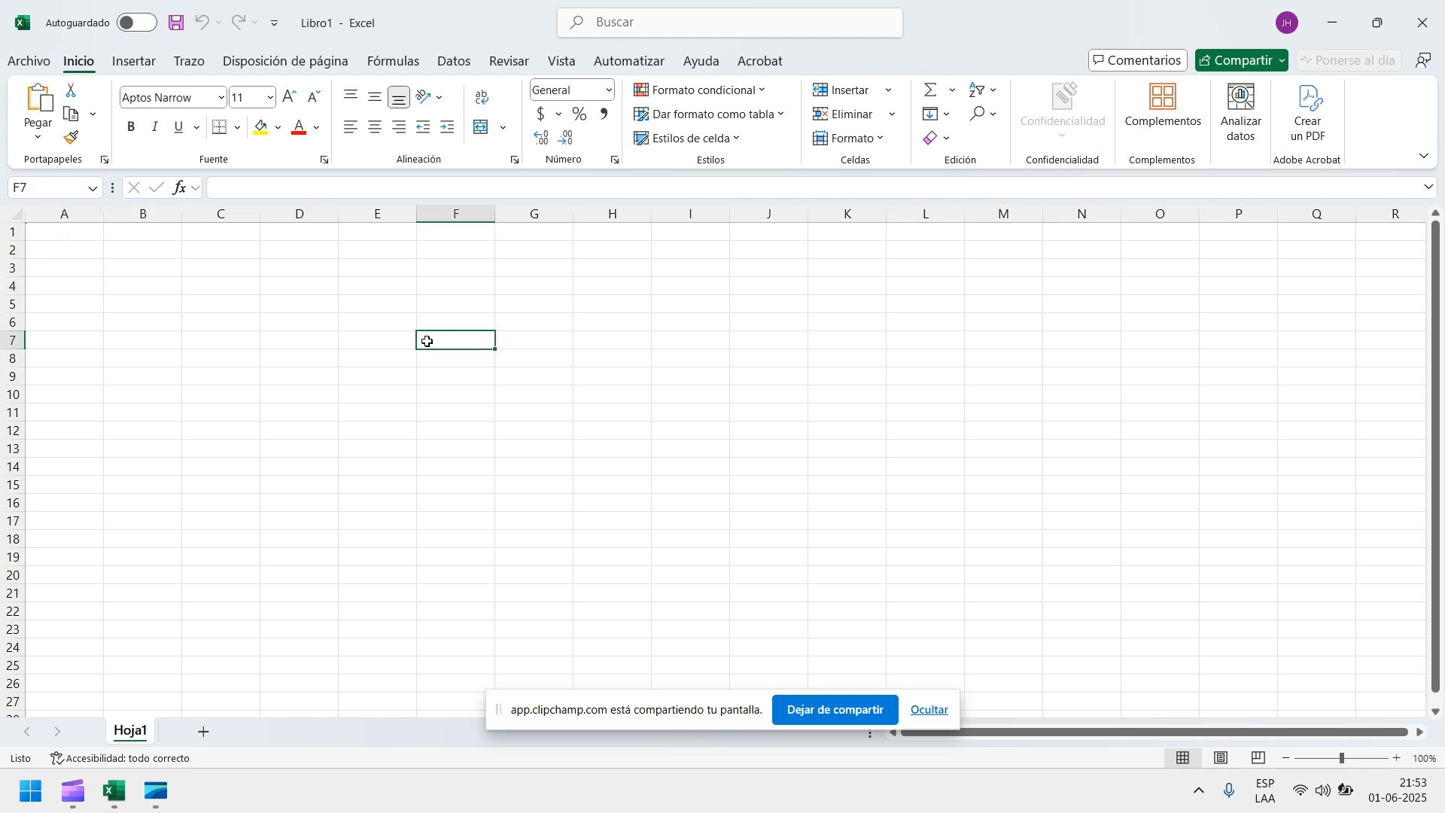
Step: Select entire columns one at a time from A across to M to examine the column lettering
click(86, 213)
click(143, 213)
click(221, 213)
click(299, 213)
click(381, 229)
click(379, 214)
click(457, 215)
click(561, 229)
click(535, 214)
click(624, 215)
click(694, 214)
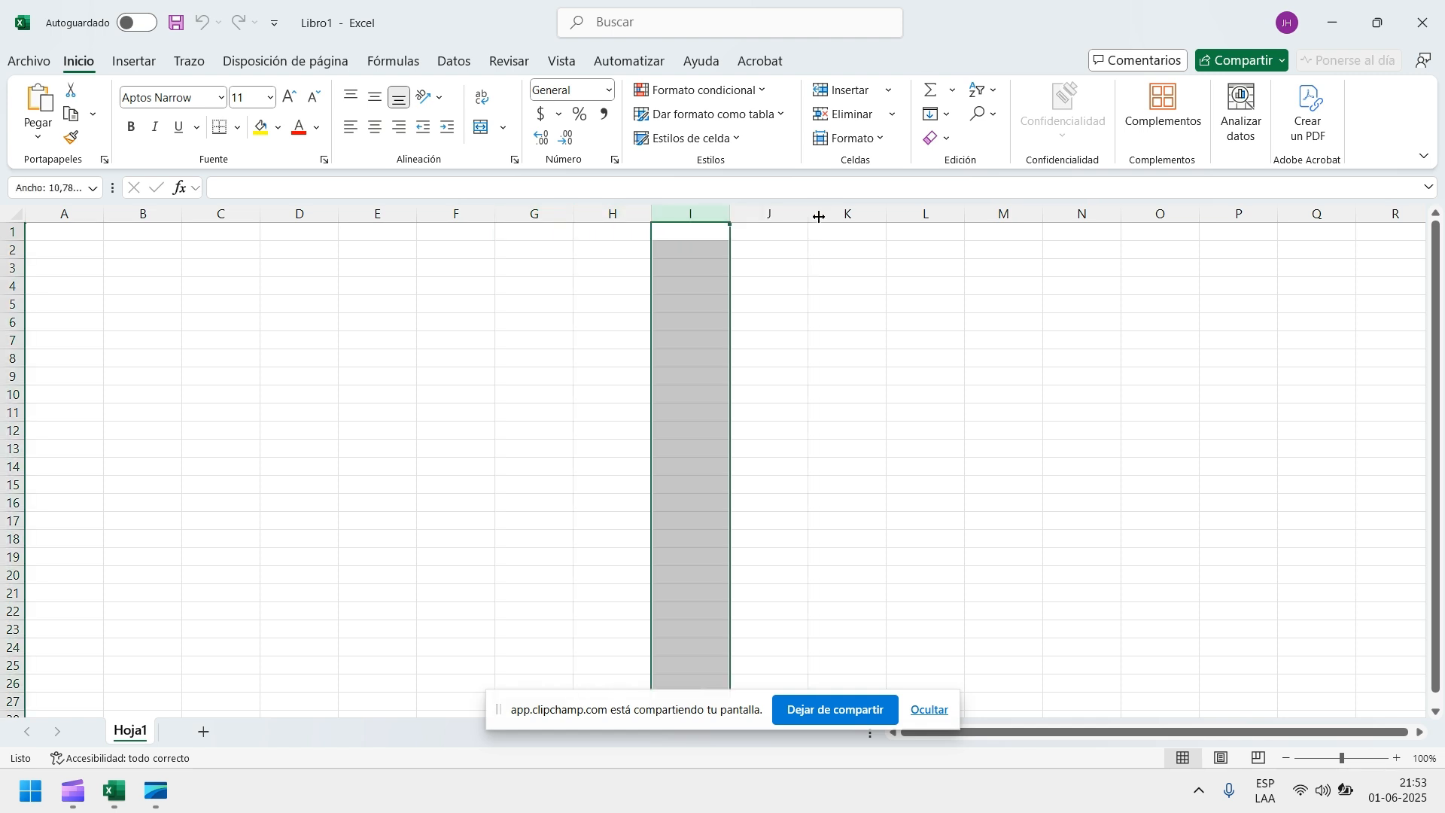
click(857, 215)
click(898, 213)
click(1005, 214)
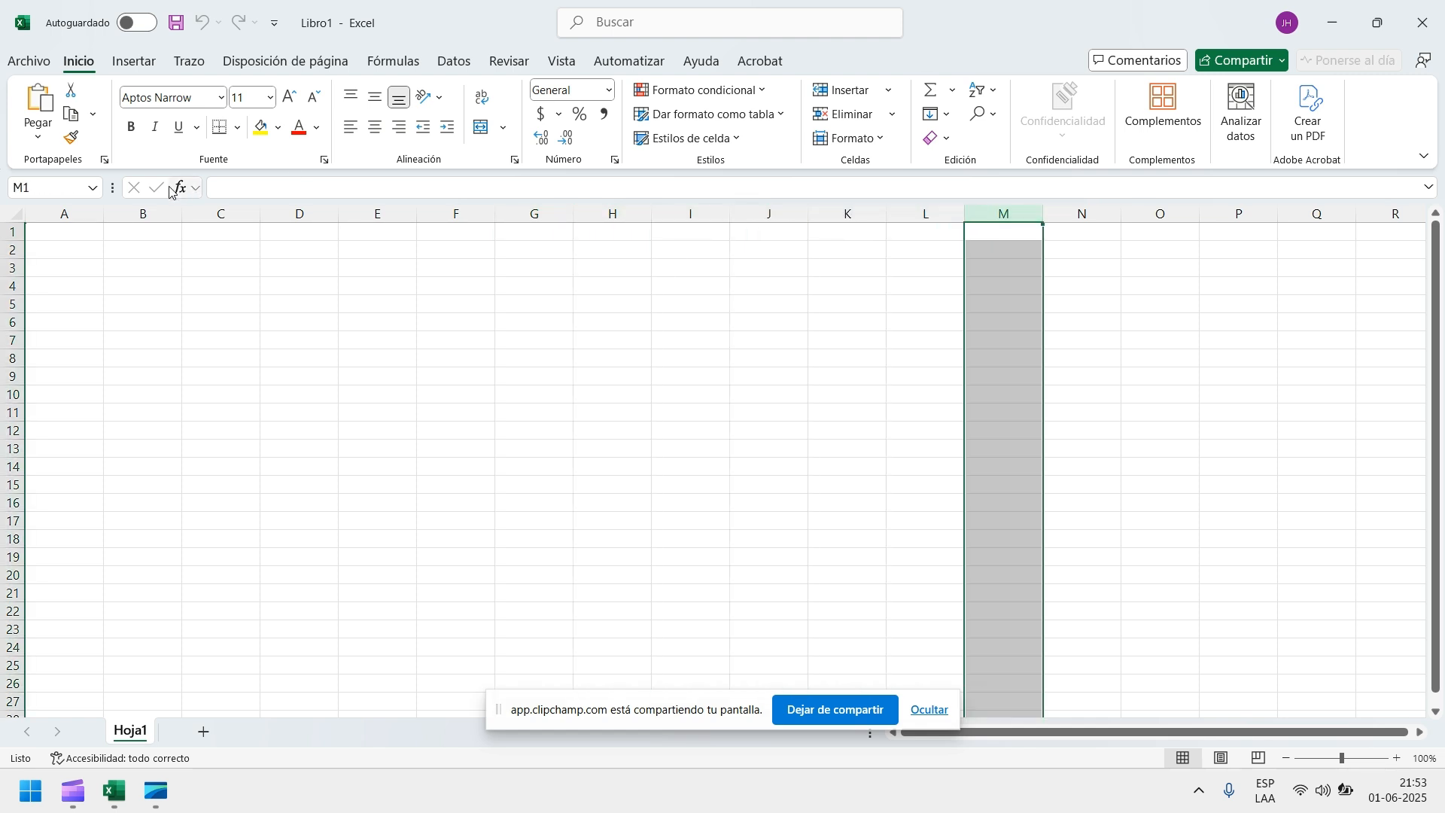
Step: Select all of column A, the whole of row 1, and column A again to compare columns with rows
click(64, 207)
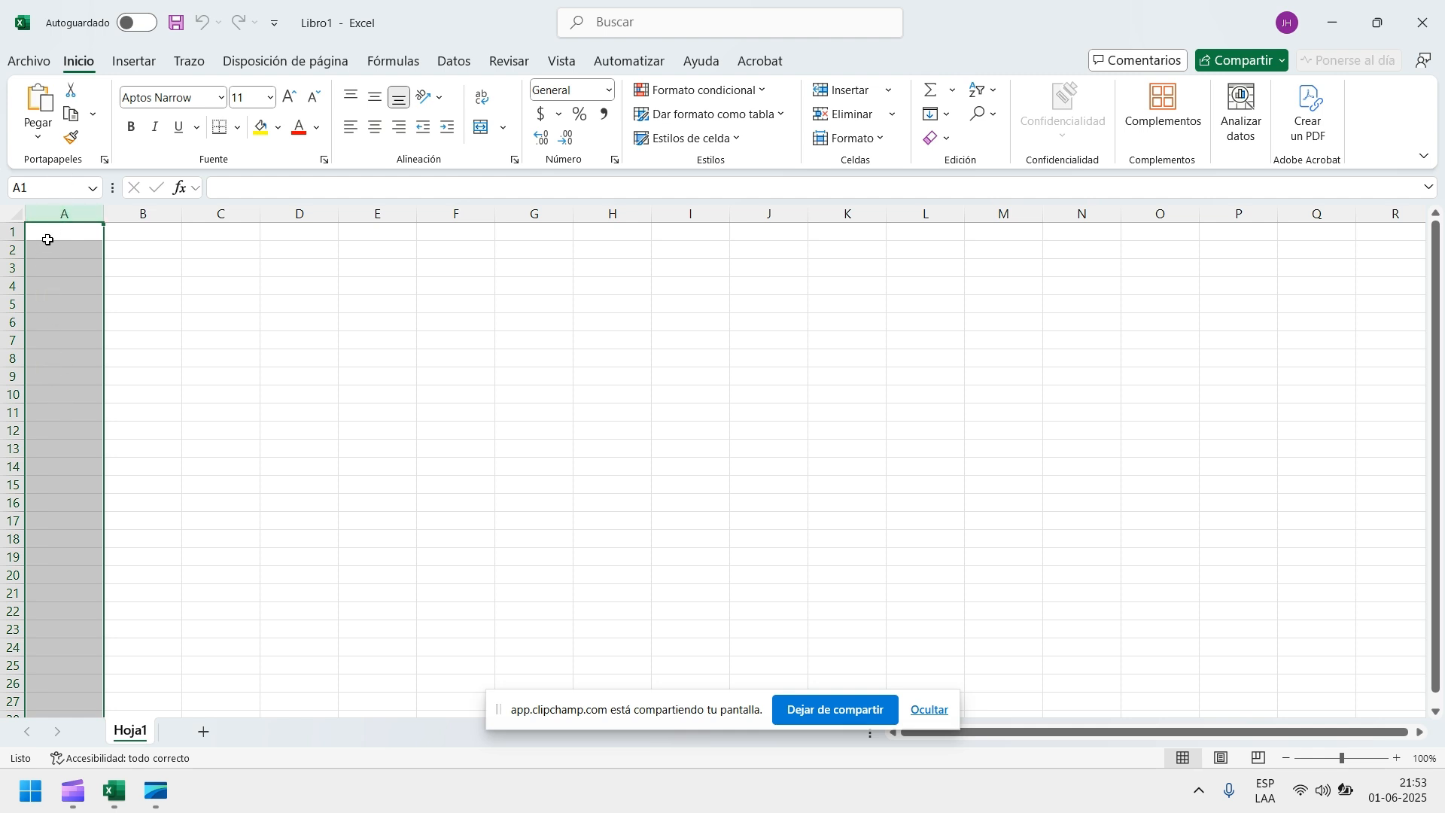
click(8, 229)
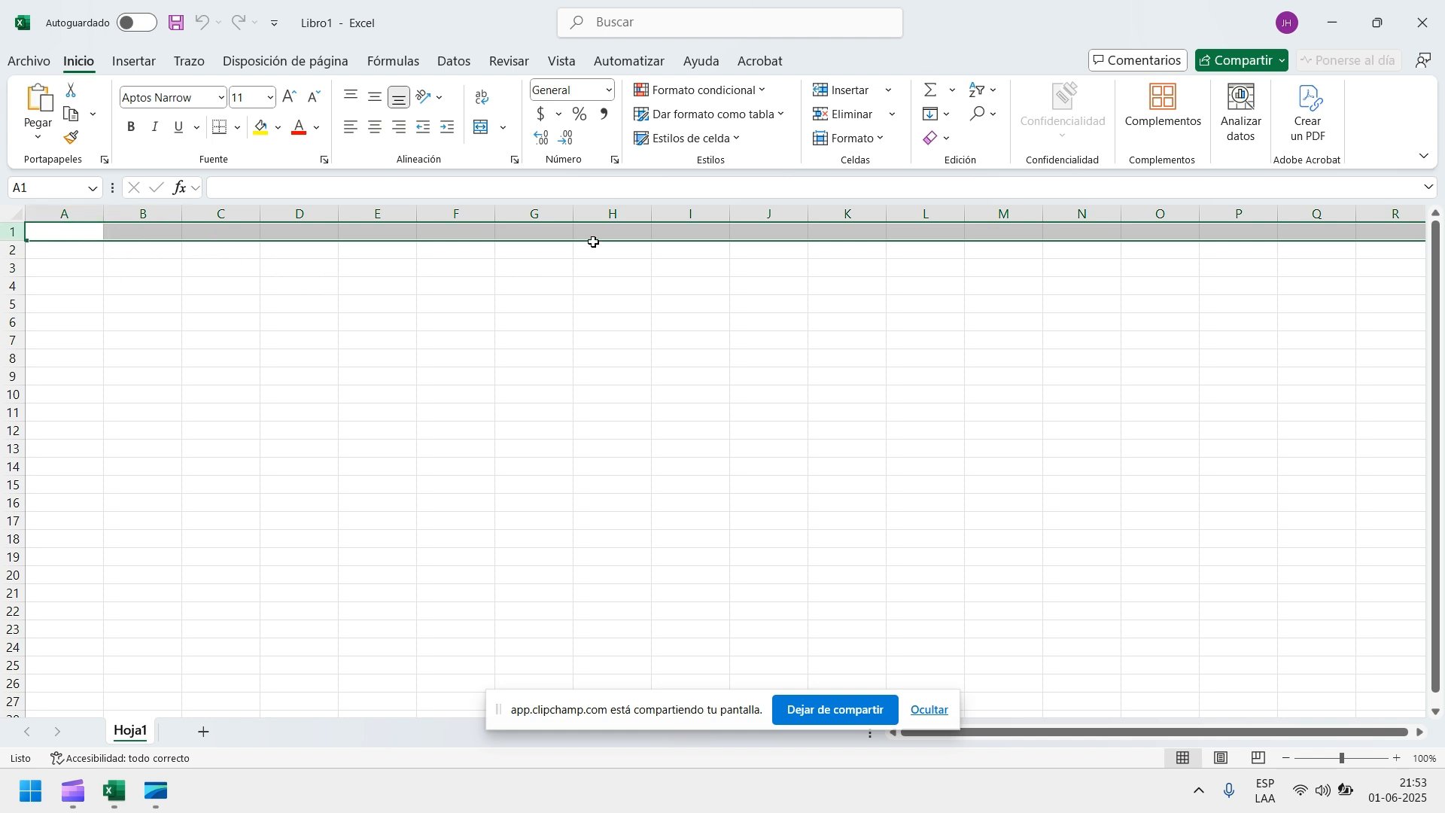
click(75, 210)
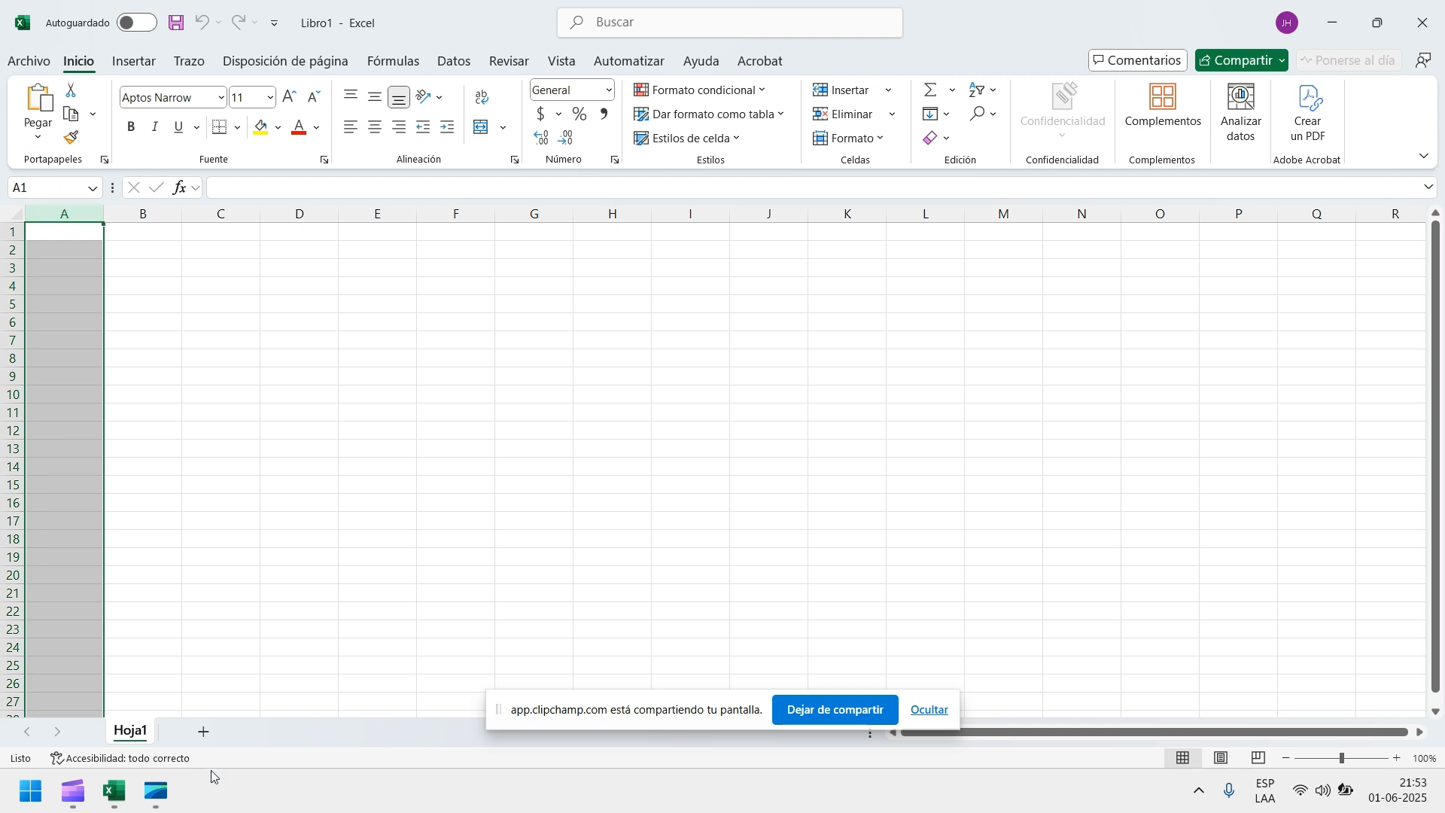
click(74, 790)
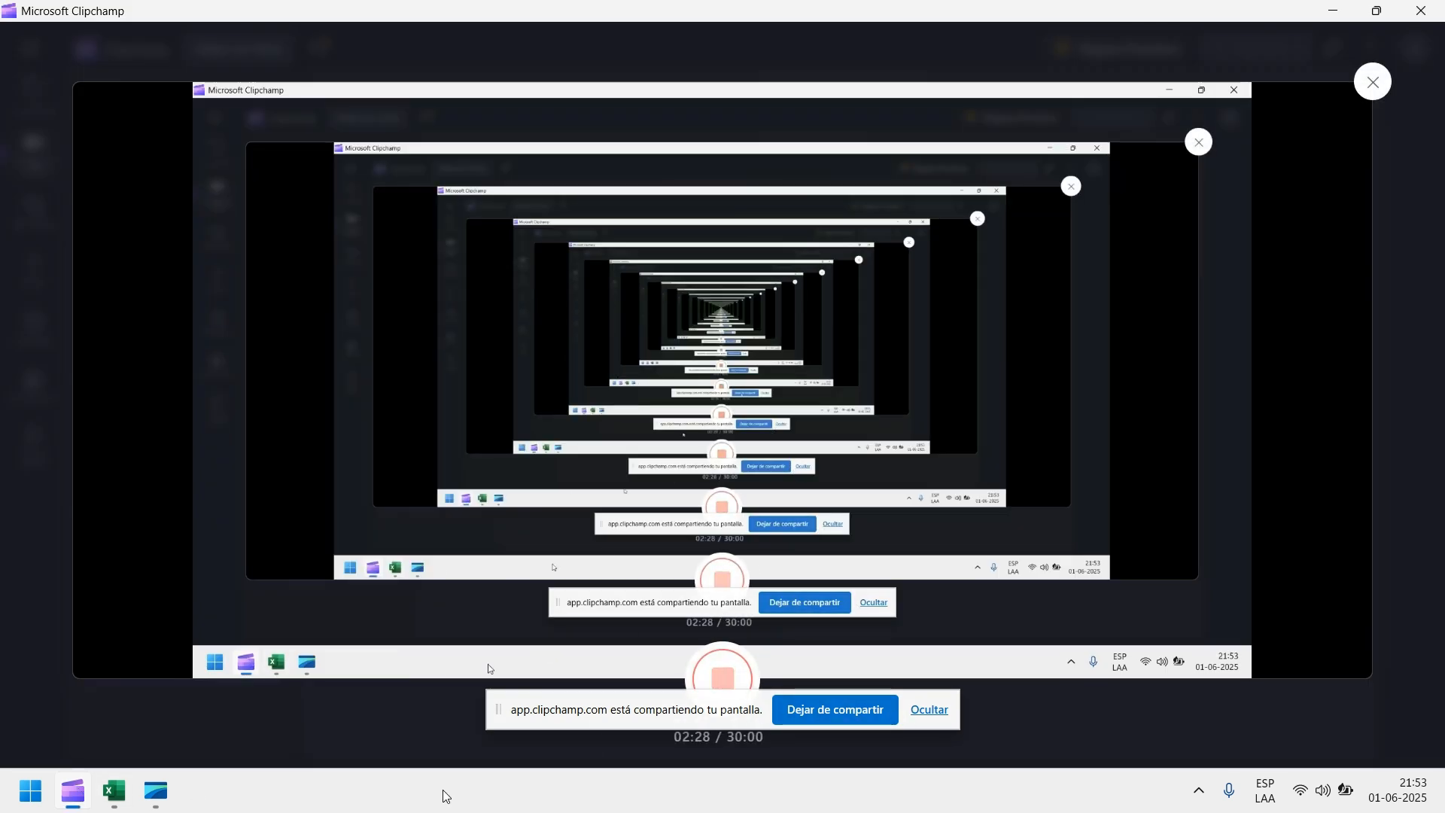
click(113, 790)
Step: Select scattered single cells, including C8, G11, K14 and L14, and compare each one with its Name Box reference
click(221, 358)
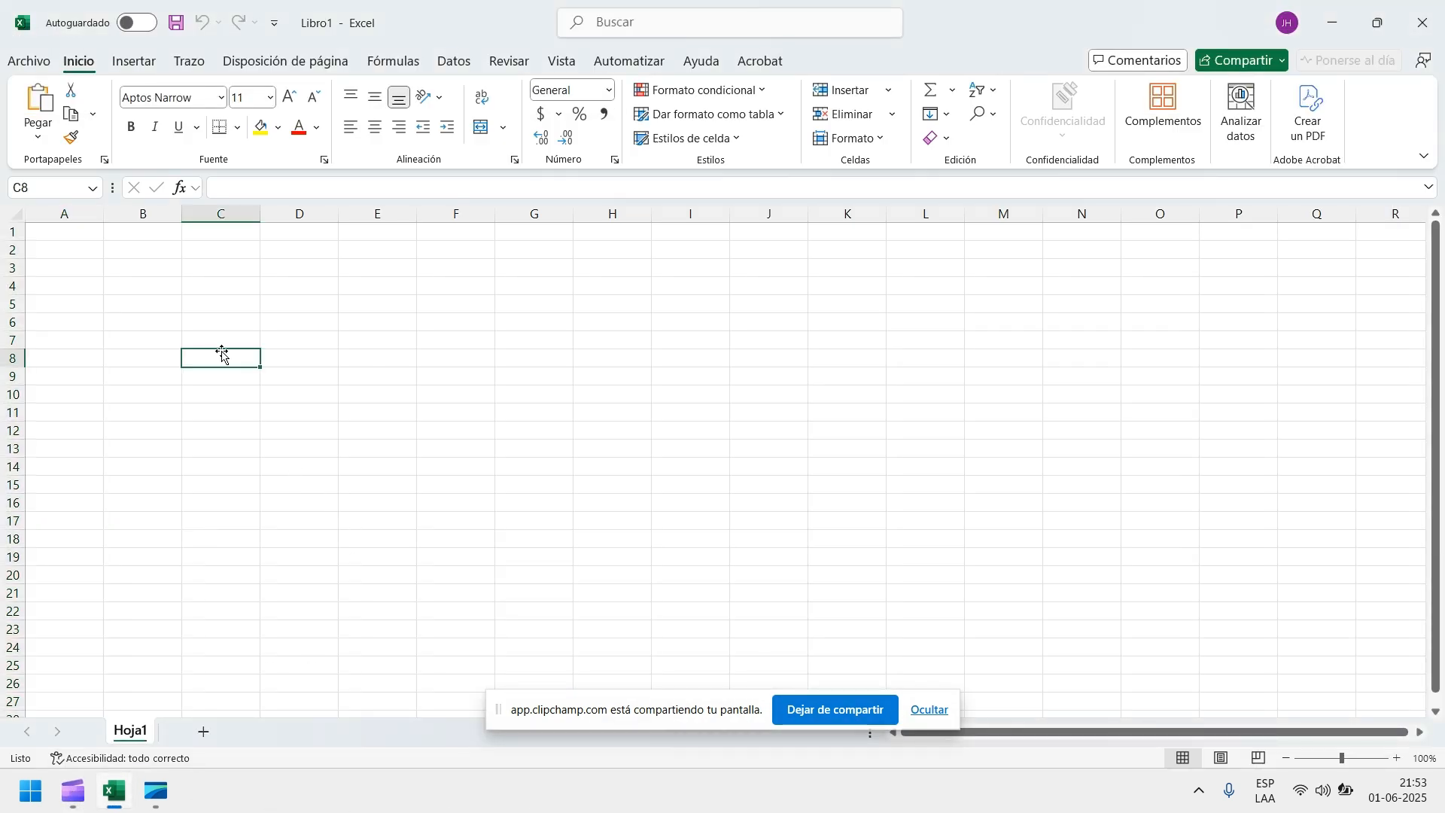
click(220, 286)
click(646, 326)
click(691, 377)
click(743, 446)
click(445, 309)
click(546, 408)
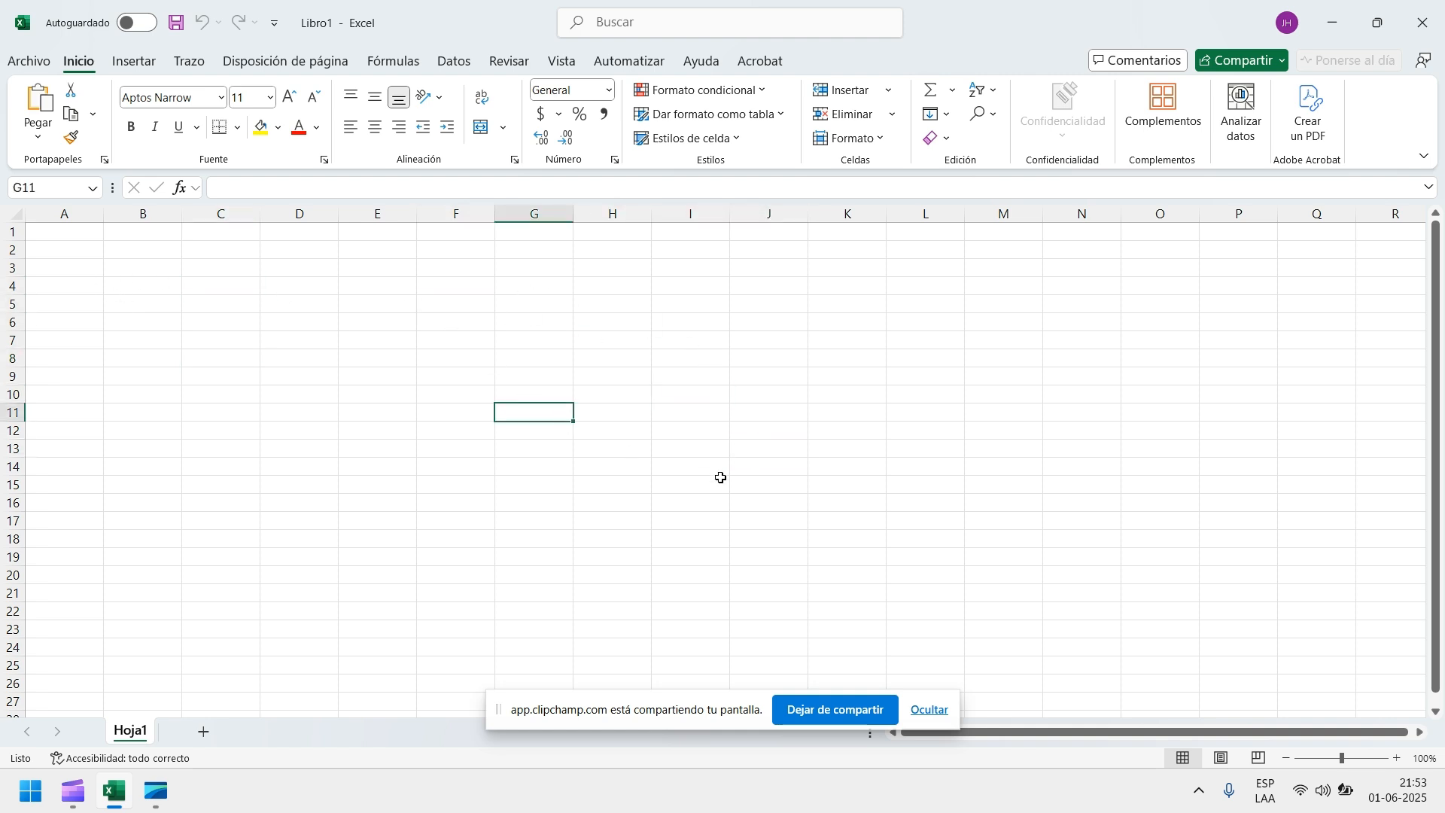
click(719, 481)
click(851, 484)
click(858, 463)
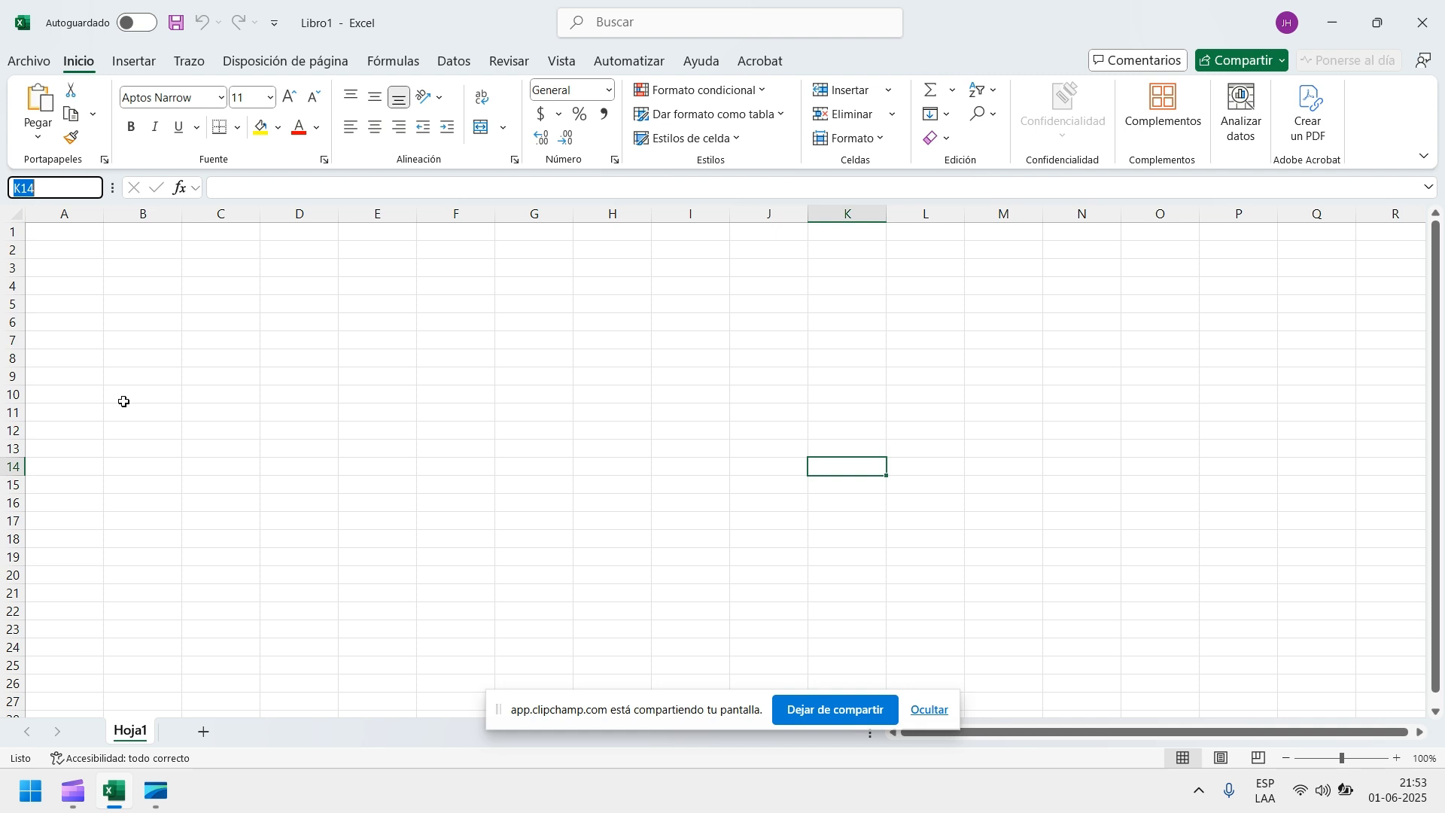
click(355, 416)
click(948, 470)
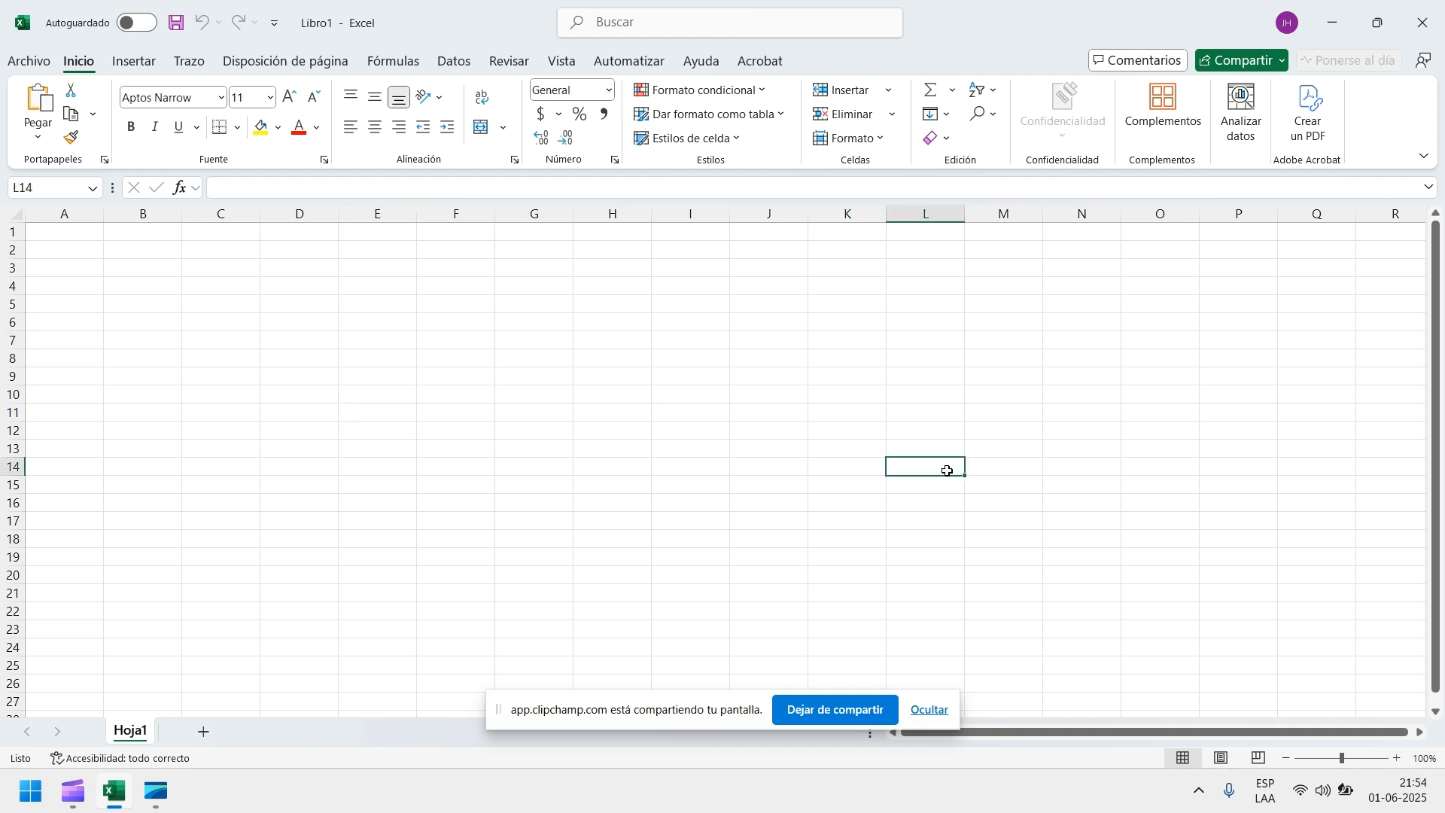
Step: Go to cell L1 and move along row 1 to AC1 to examine the column lettering past Z
click(933, 265)
click(944, 250)
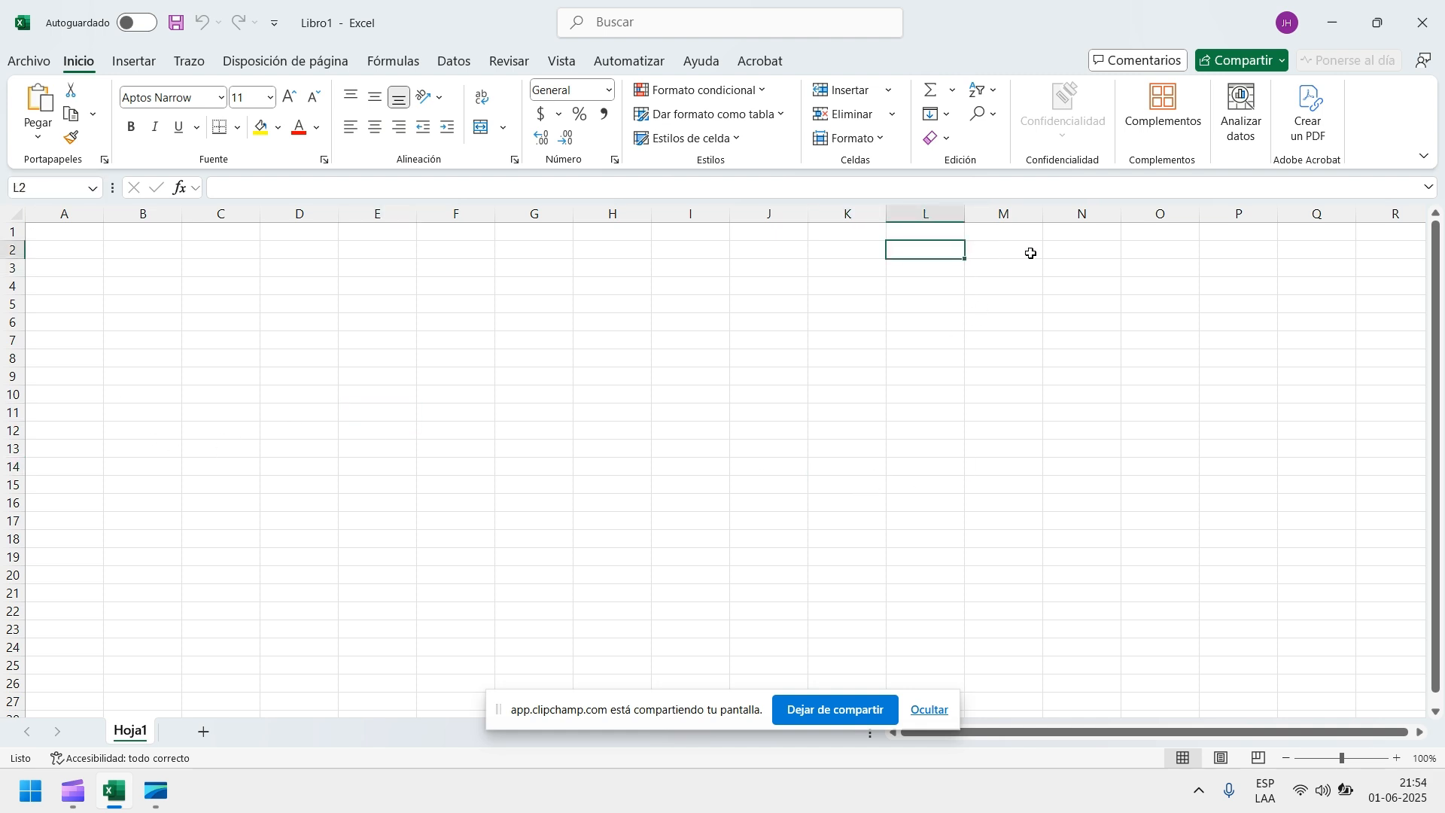
key(Up)
key(Right)
key(Right)
key(Right)
key(Right)
key(Right)
key(Right)
key(Right)
key(Right)
key(Right)
key(Right)
key(Right)
key(Right)
key(Right)
key(Right)
key(Right)
key(Right)
key(Right)
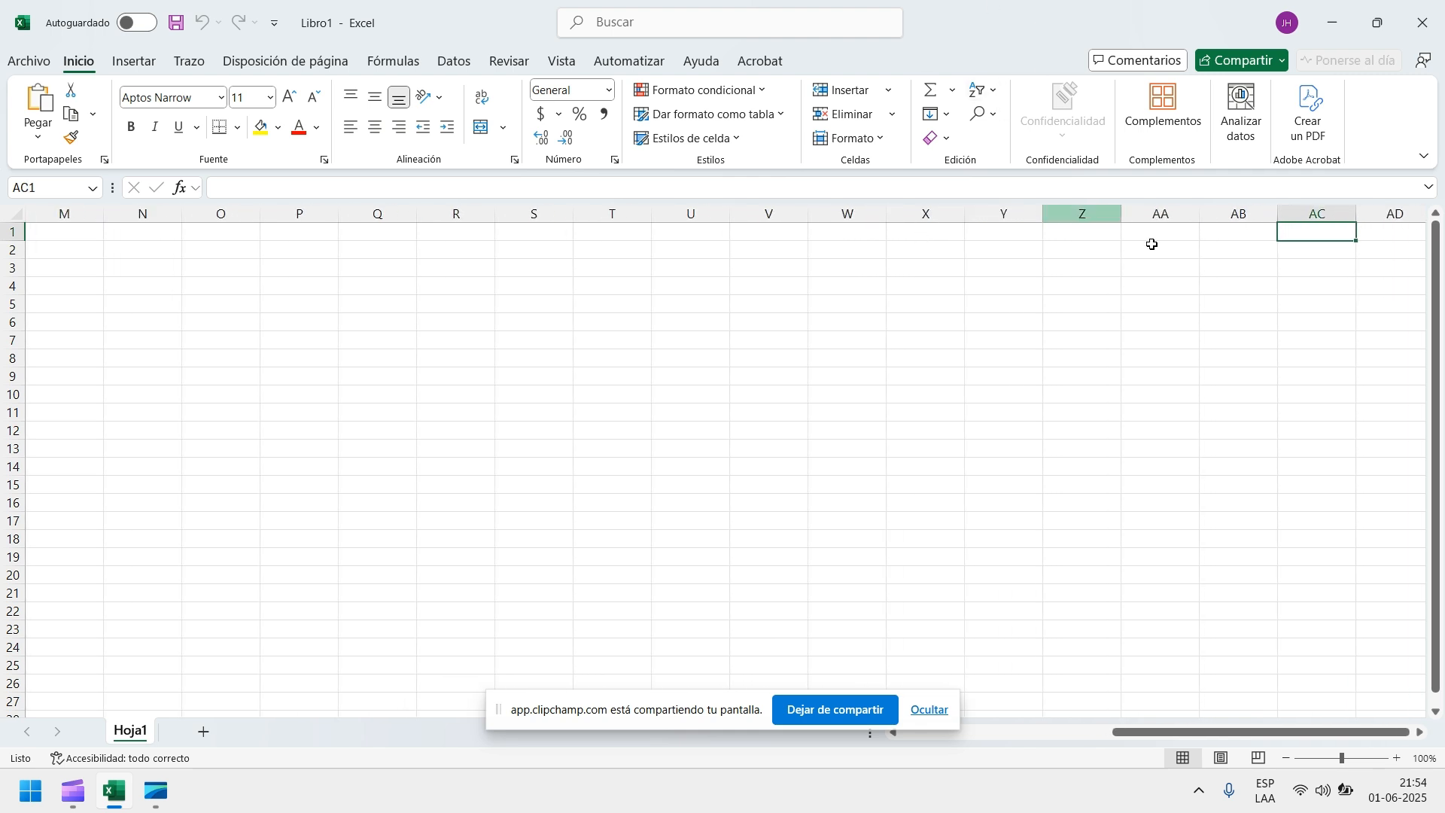
Step: Select column AA and continue along row 1 to cell BU1 to examine the two-letter column headings
click(1161, 214)
key(Right)
key(Right)
key(Right)
key(Right)
key(Right)
key(Right)
key(Right)
key(Right)
key(Right)
key(Right)
key(Right)
key(Right)
key(Right)
key(Right)
key(Right)
key(Right)
key(Right)
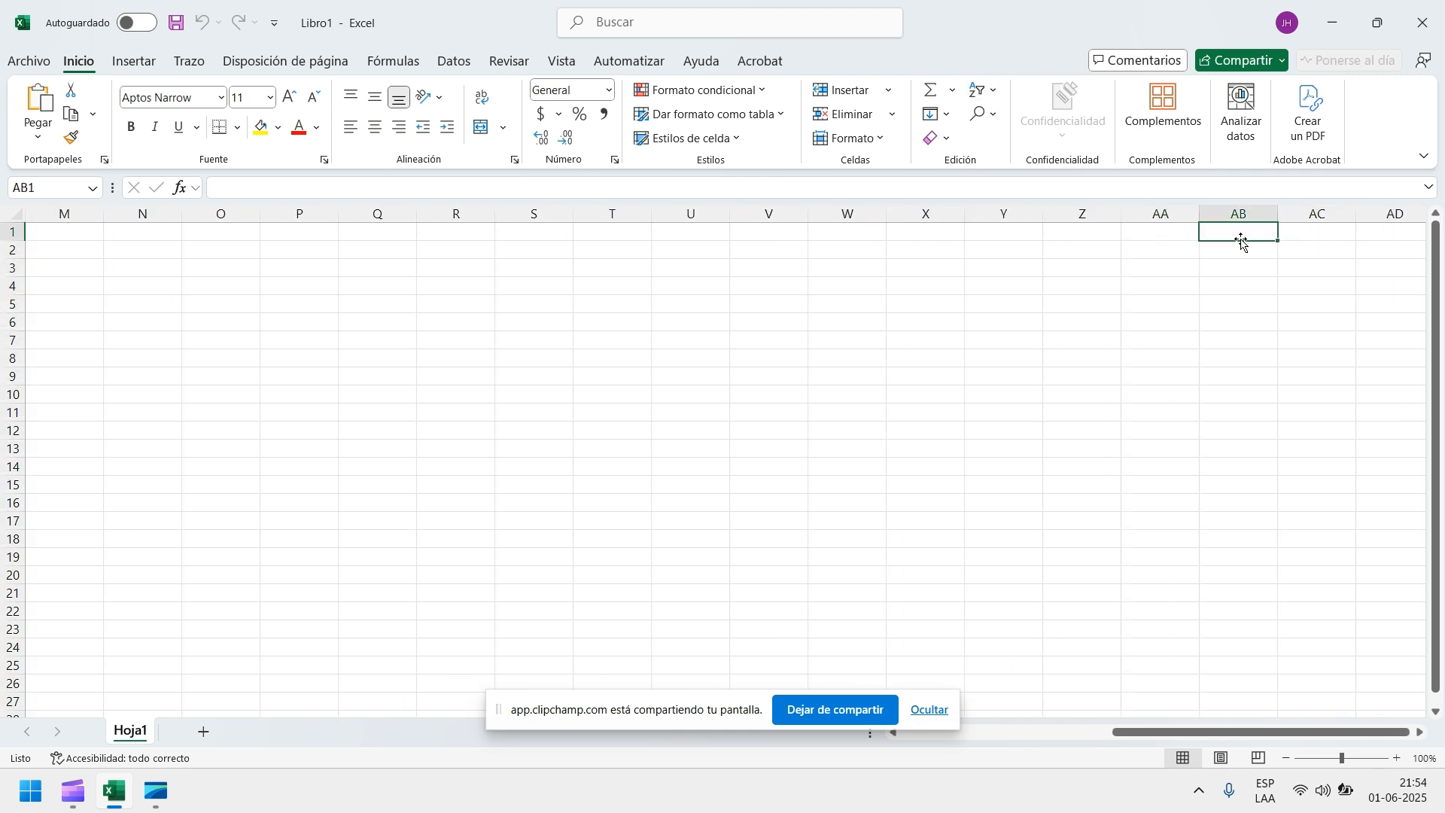
key(Right)
key(Right)
key(Right)
key(Right)
key(Right)
key(Right)
key(Right)
key(Right)
key(Right)
key(Right)
key(Right)
key(Right)
key(Right)
key(Right)
key(Right)
key(Right)
key(Right)
key(Right)
key(Right)
key(Right)
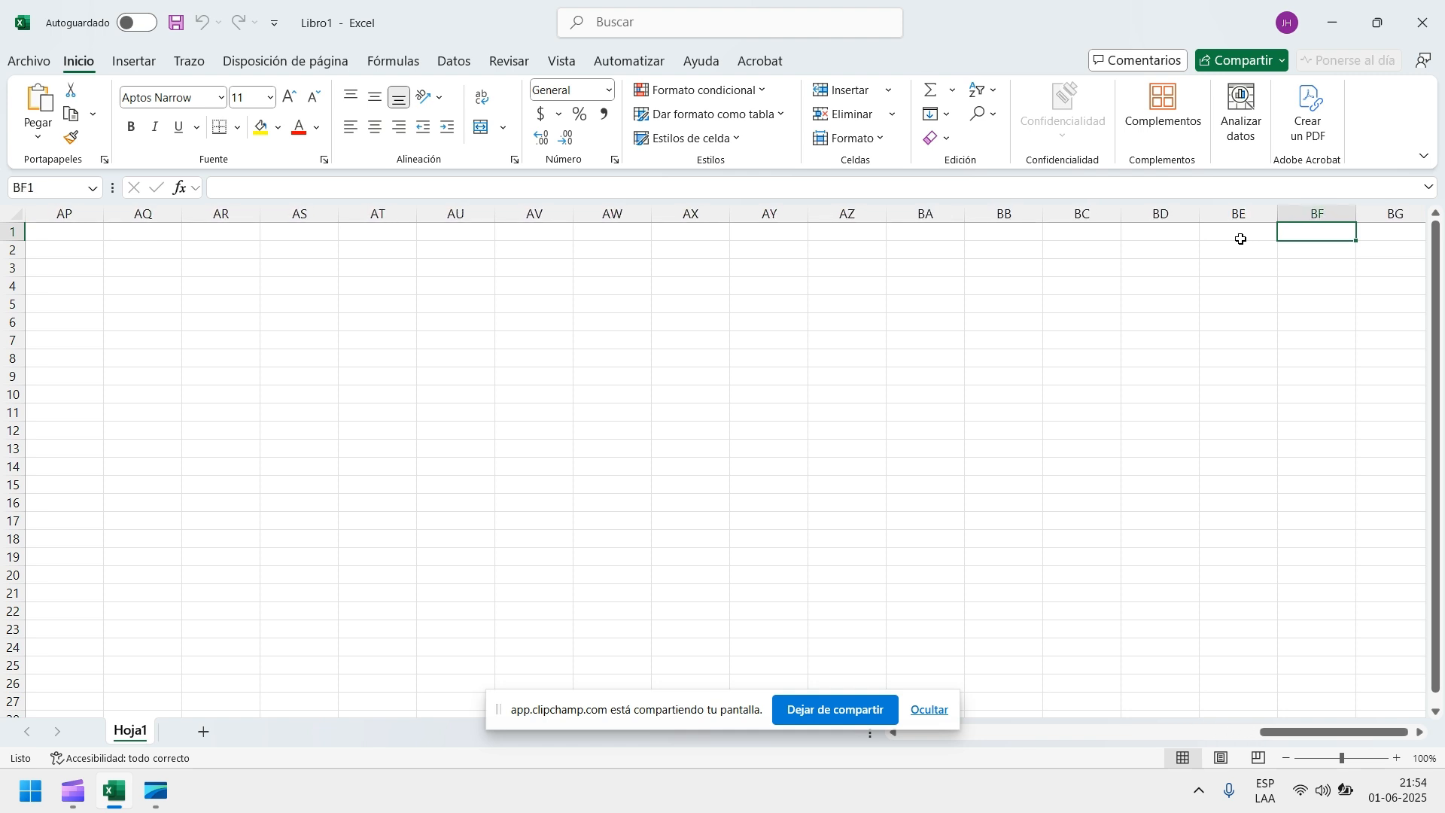
key(Right)
key(Right)
key(Right)
key(Right)
key(Right)
key(Right)
key(Right)
key(Right)
key(Right)
key(Right)
key(Right)
key(Right)
key(Right)
key(Right)
key(Right)
key(Right)
key(Right)
key(Right)
key(Right)
key(Right)
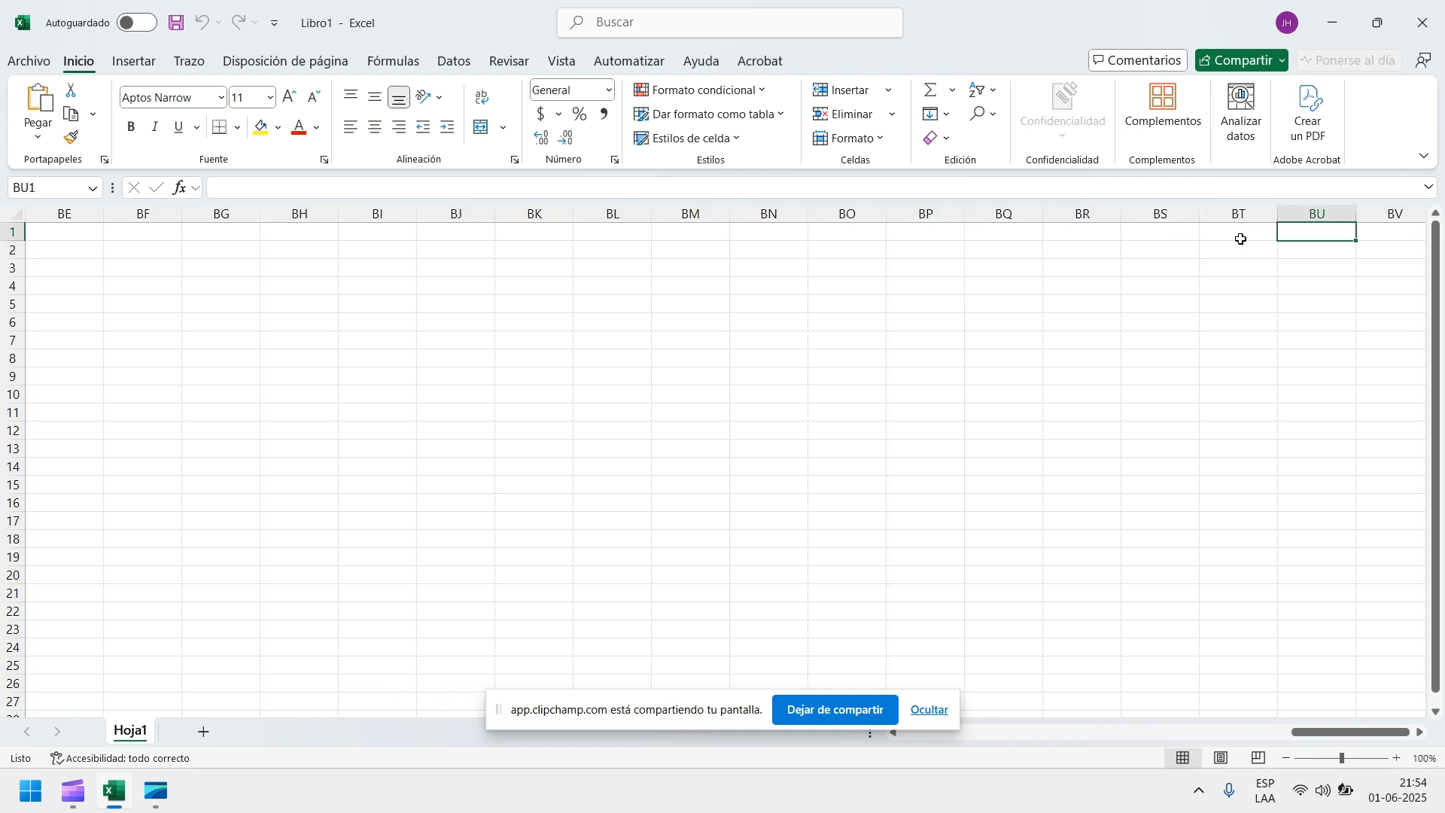
Step: Jump to the last column of row 1, select all of column XFD, and reselect cell XFD1
key(ctrl+Right)
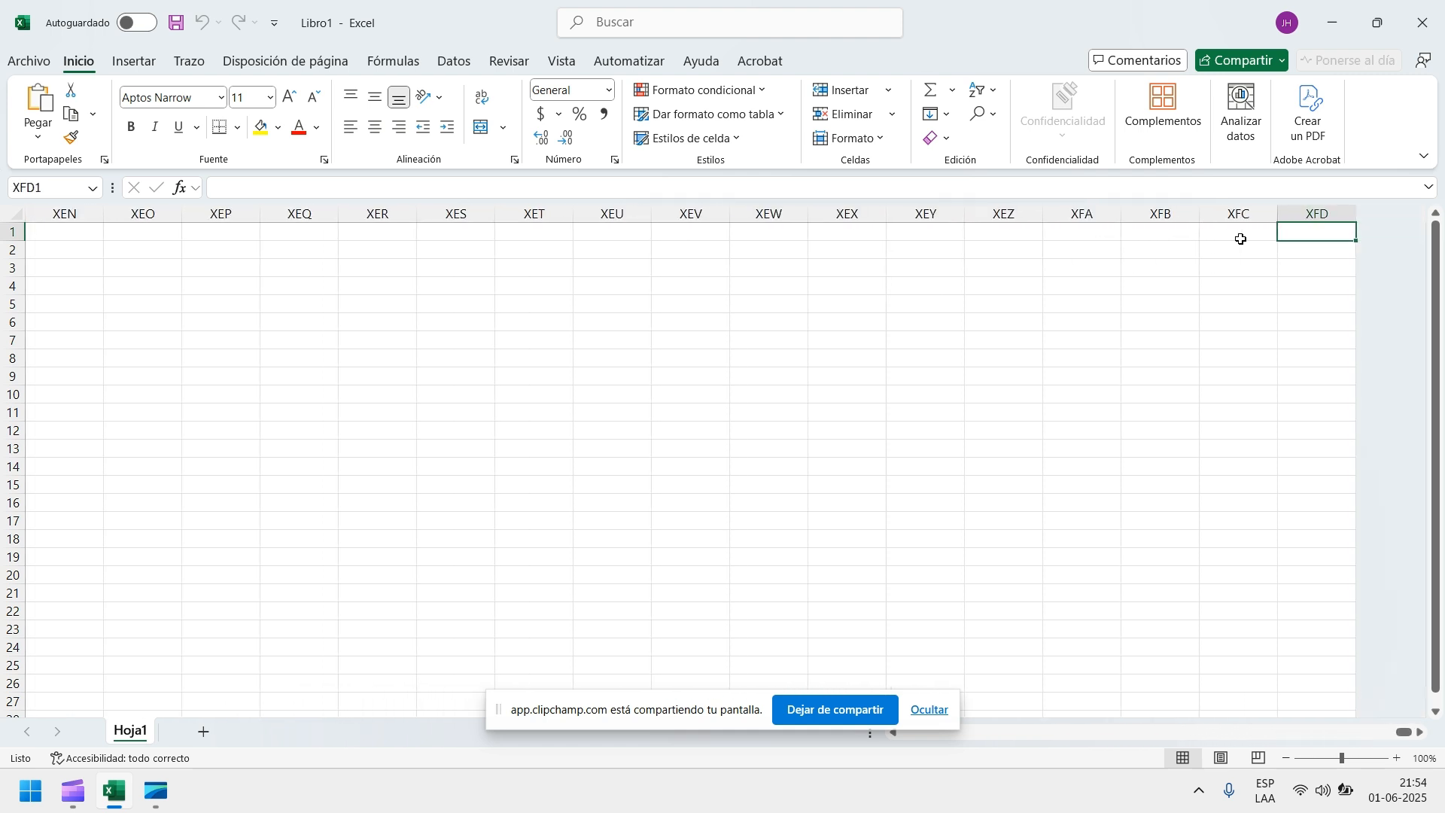
click(1311, 211)
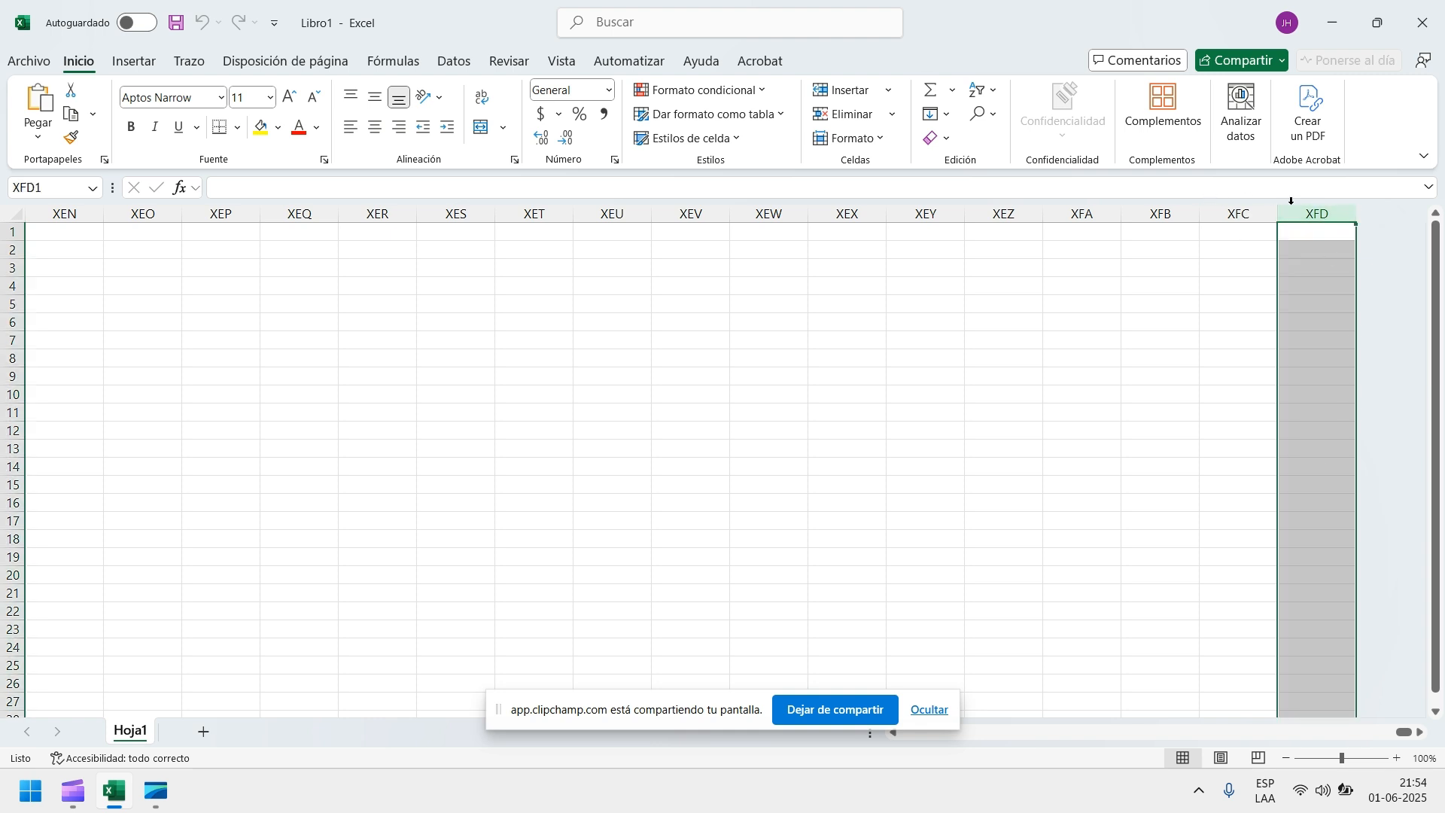
click(1299, 235)
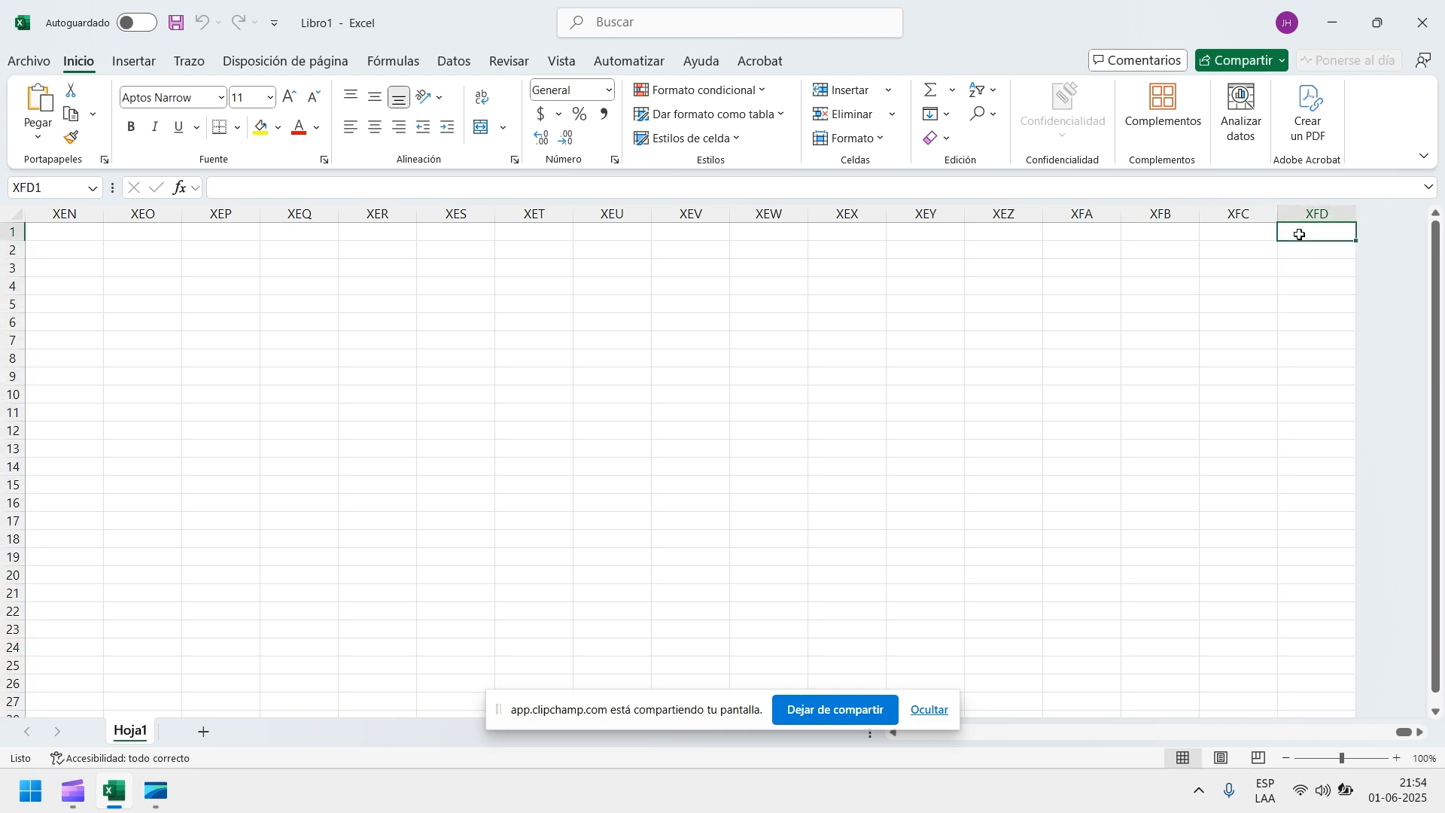
Step: Jump to the last row of column XFD, select all of row 1048576, and check cell XFD1048576 in the Name Box
key(ctrl+Down)
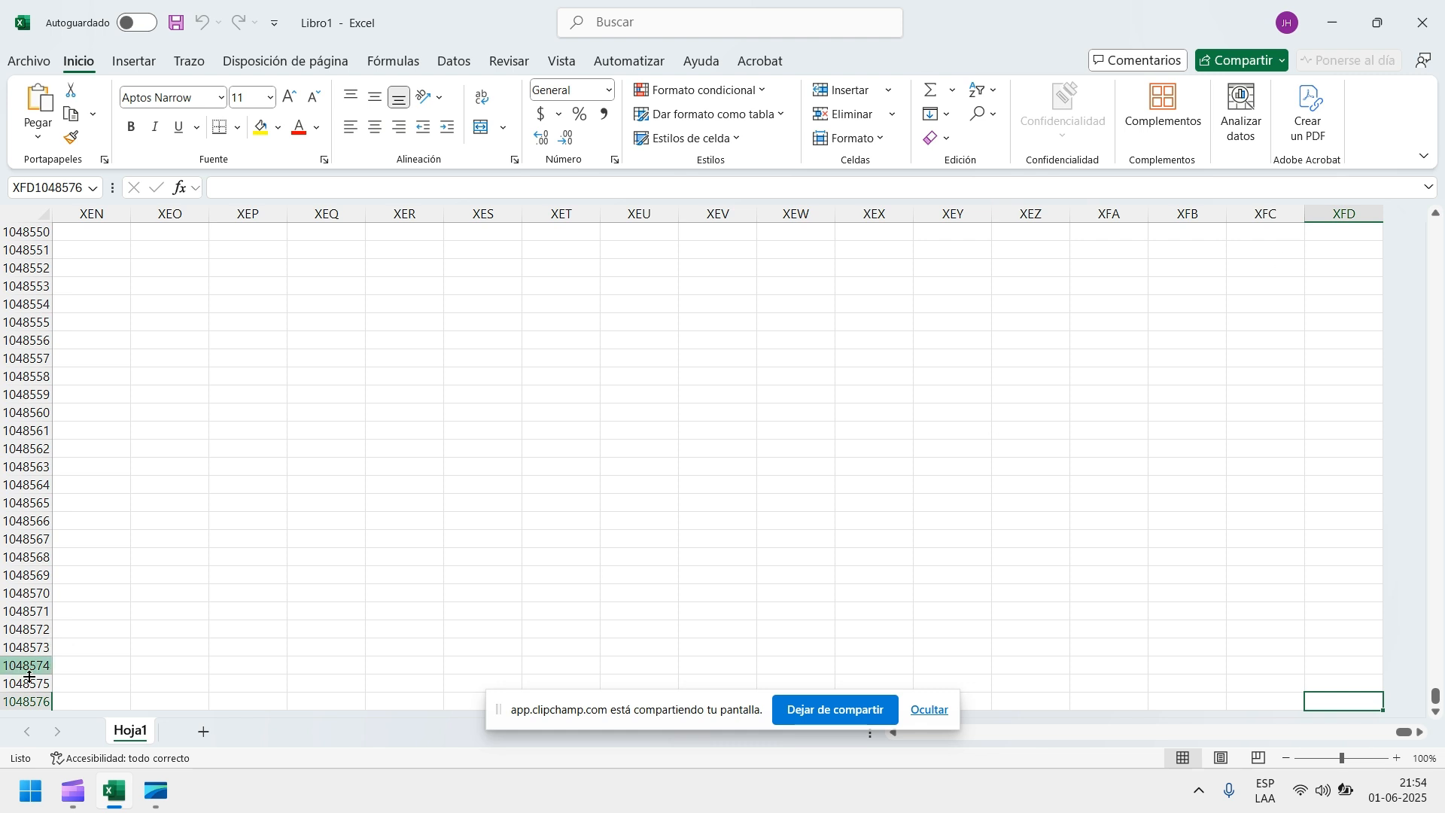
click(9, 702)
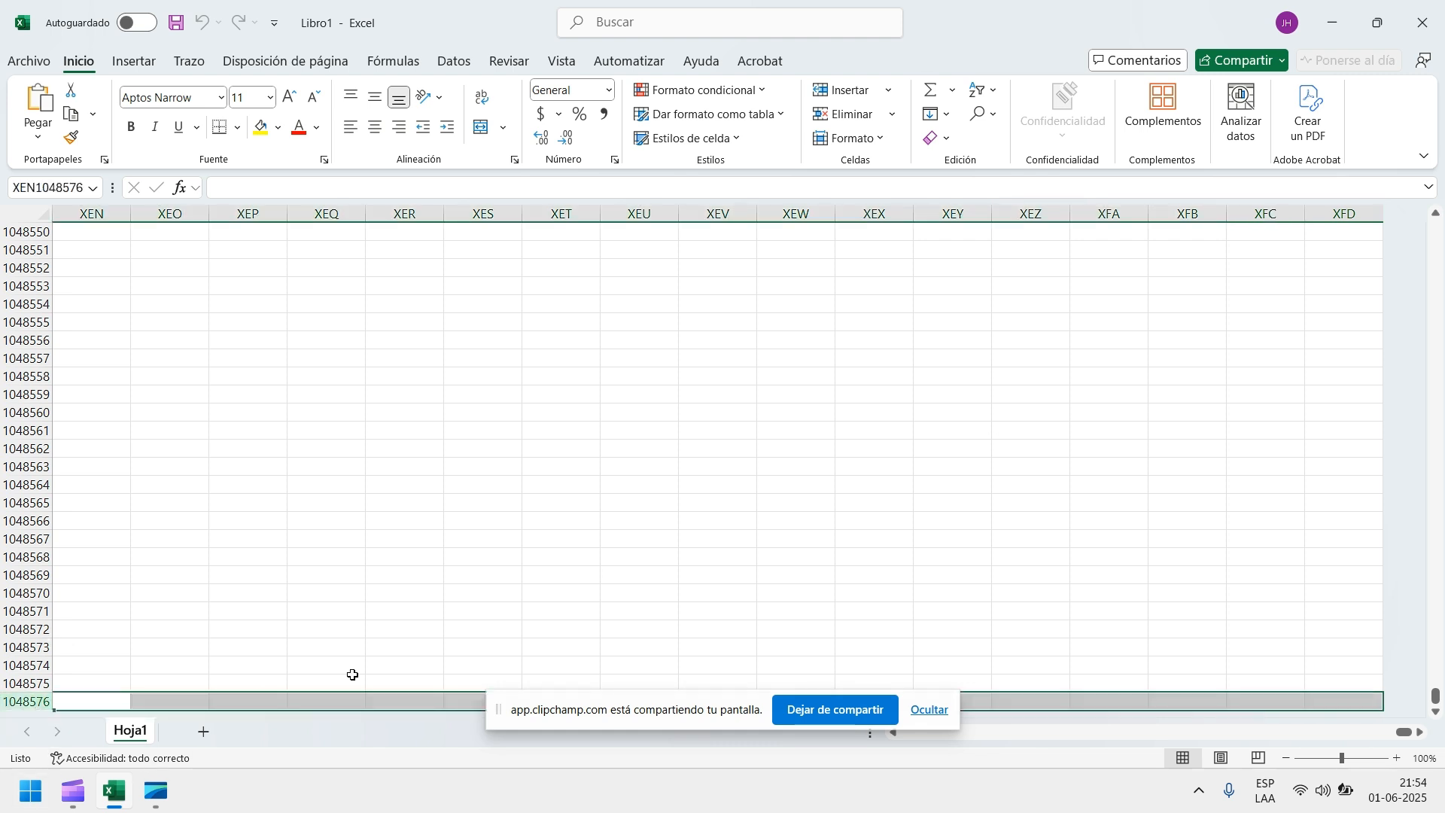
click(1338, 706)
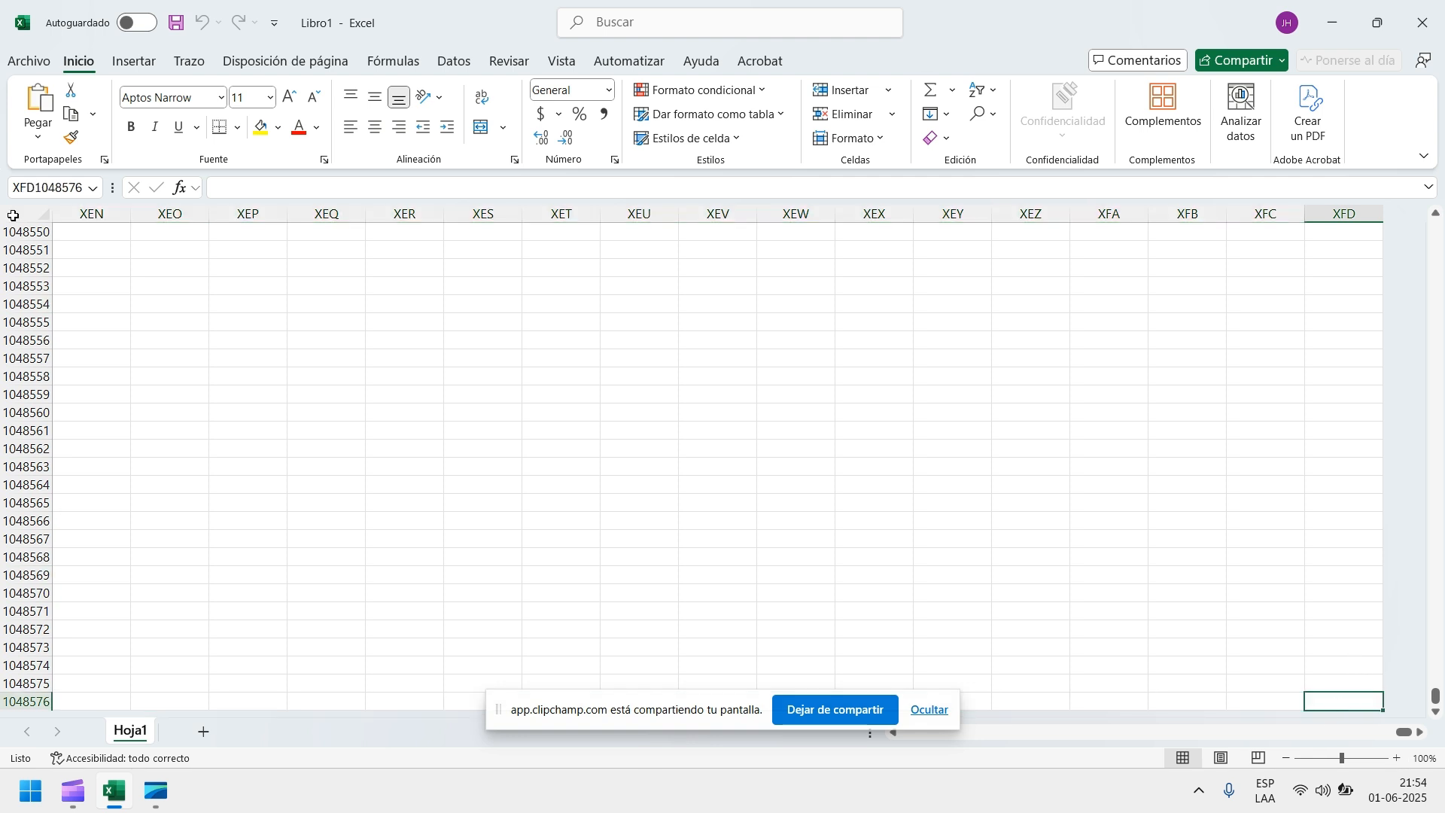
click(53, 187)
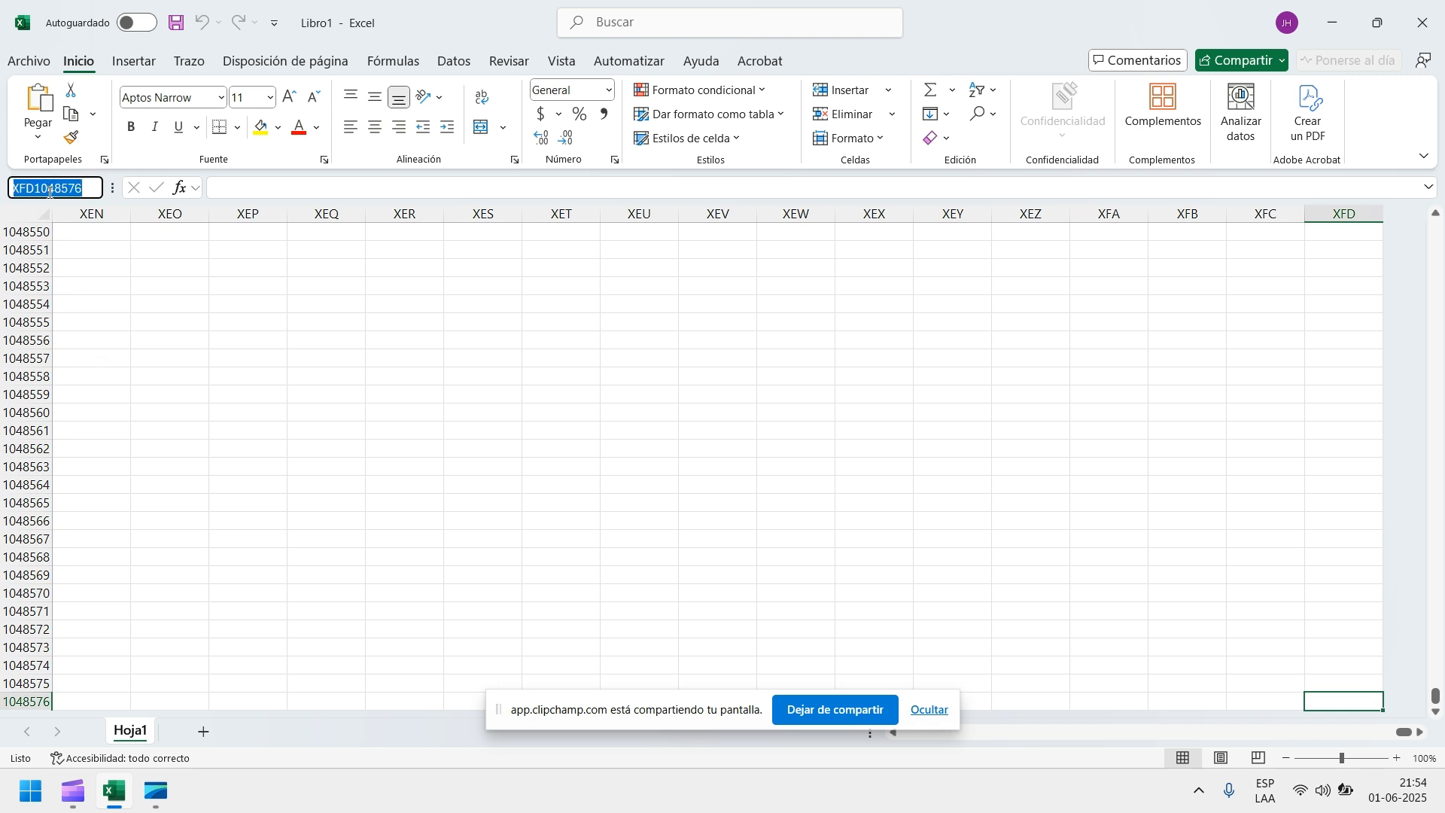
Step: Select scattered cells across the last rows and columns of the sheet, ending on XET1048556, to examine how each cell is addressed
click(384, 424)
click(250, 354)
click(148, 301)
click(82, 236)
click(70, 271)
click(175, 375)
click(485, 342)
click(708, 322)
click(745, 395)
click(707, 429)
click(578, 427)
click(403, 393)
click(308, 305)
click(235, 340)
click(252, 466)
click(466, 359)
click(579, 322)
click(599, 305)
click(718, 299)
click(858, 294)
click(607, 335)
click(547, 336)
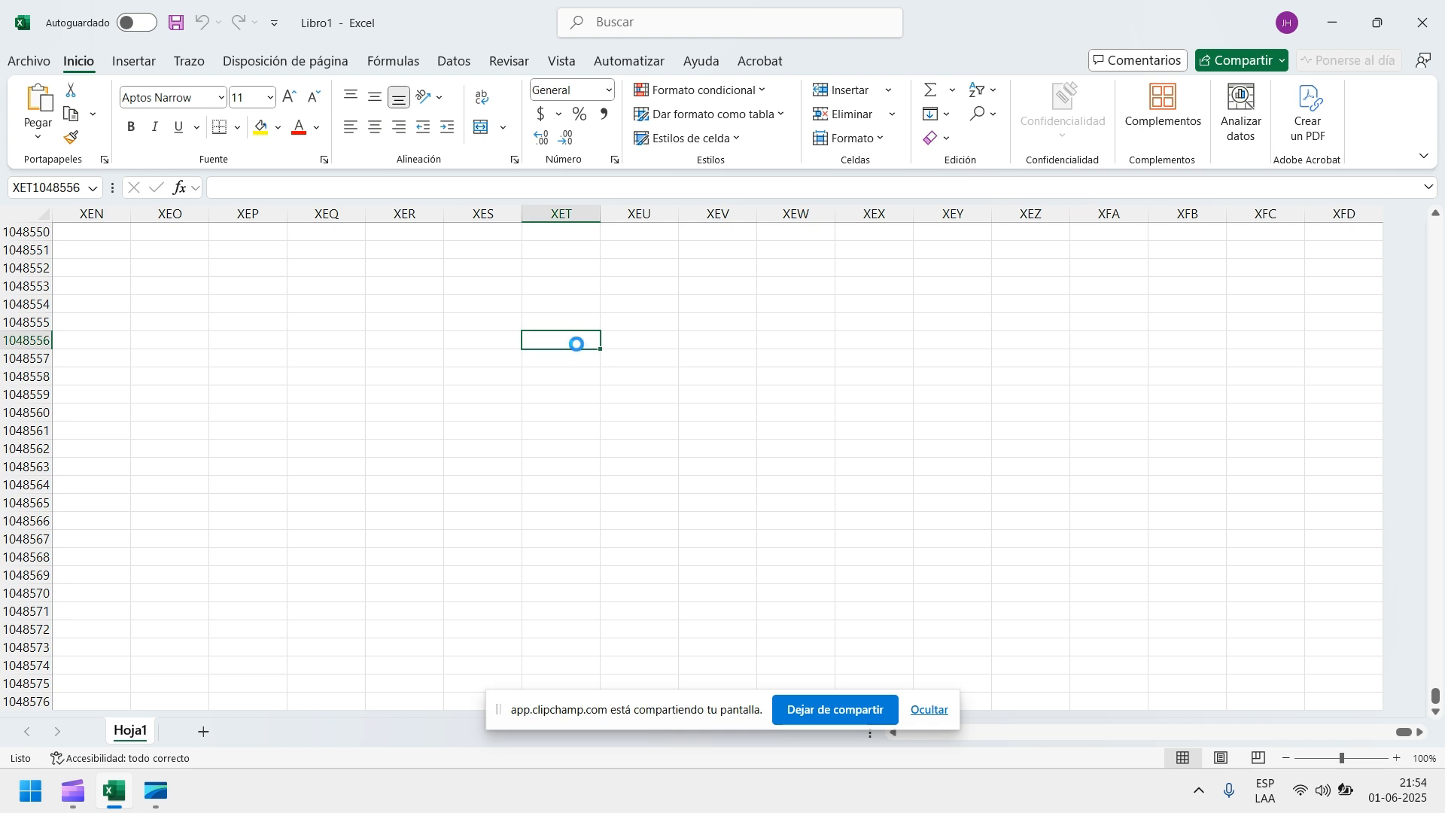
Step: Enlarge the view to 160% and select cells down column XET and up column XES, ending on XES1048558
ctrl+scroll(576, 344, up, 4)
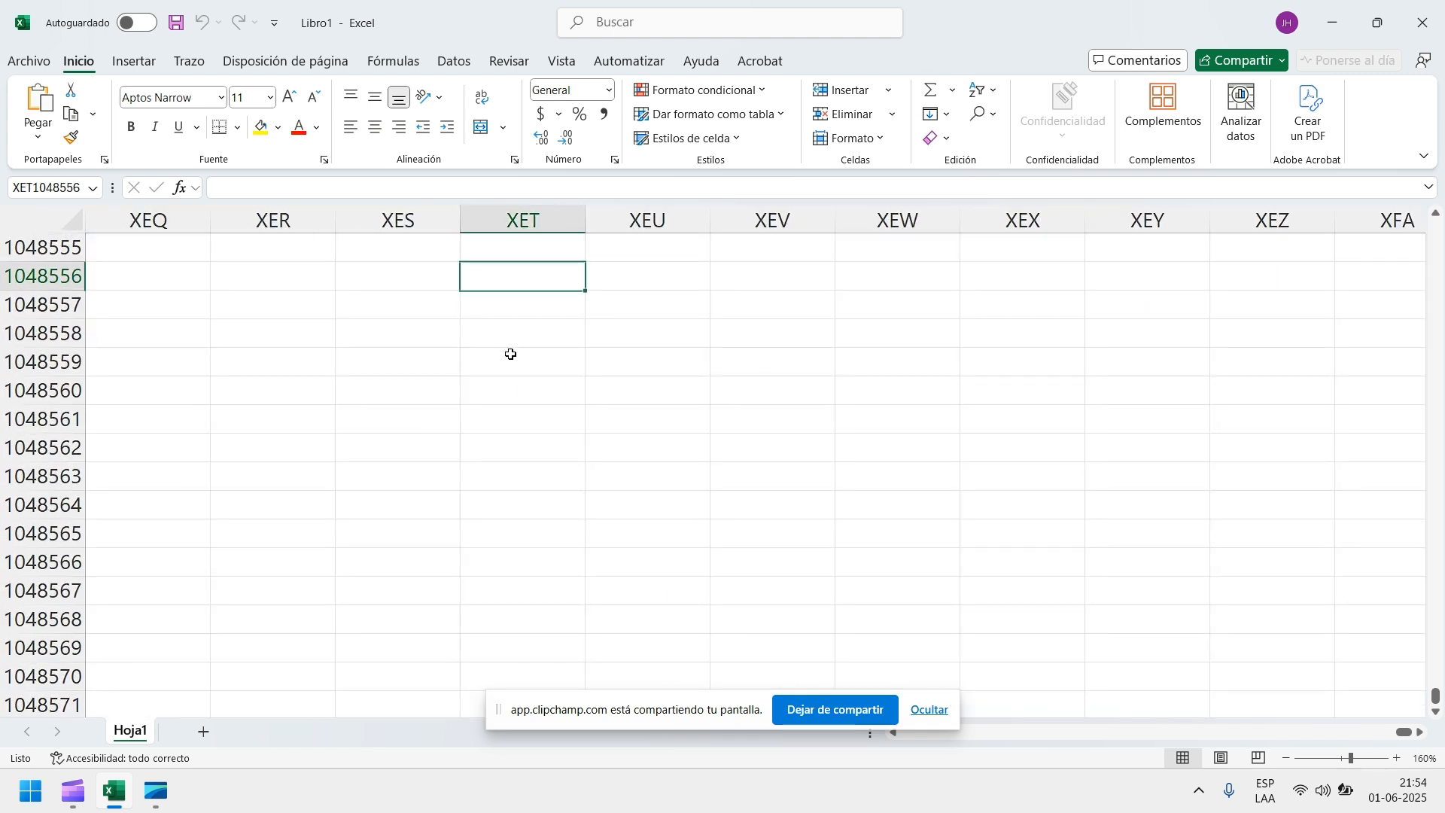
click(539, 352)
click(548, 449)
click(534, 478)
click(490, 536)
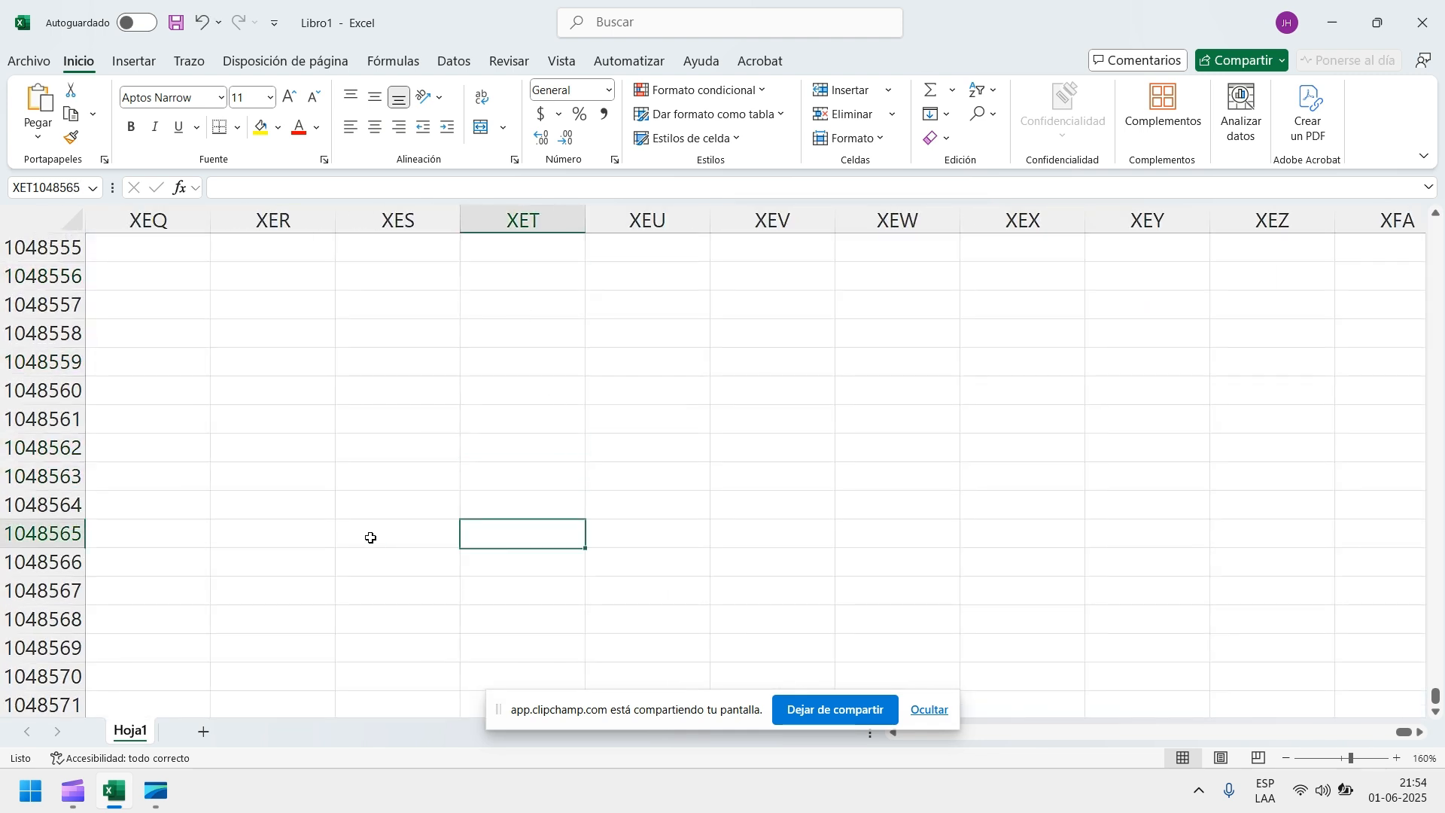
click(382, 537)
click(374, 506)
click(368, 470)
click(369, 444)
click(368, 418)
click(378, 368)
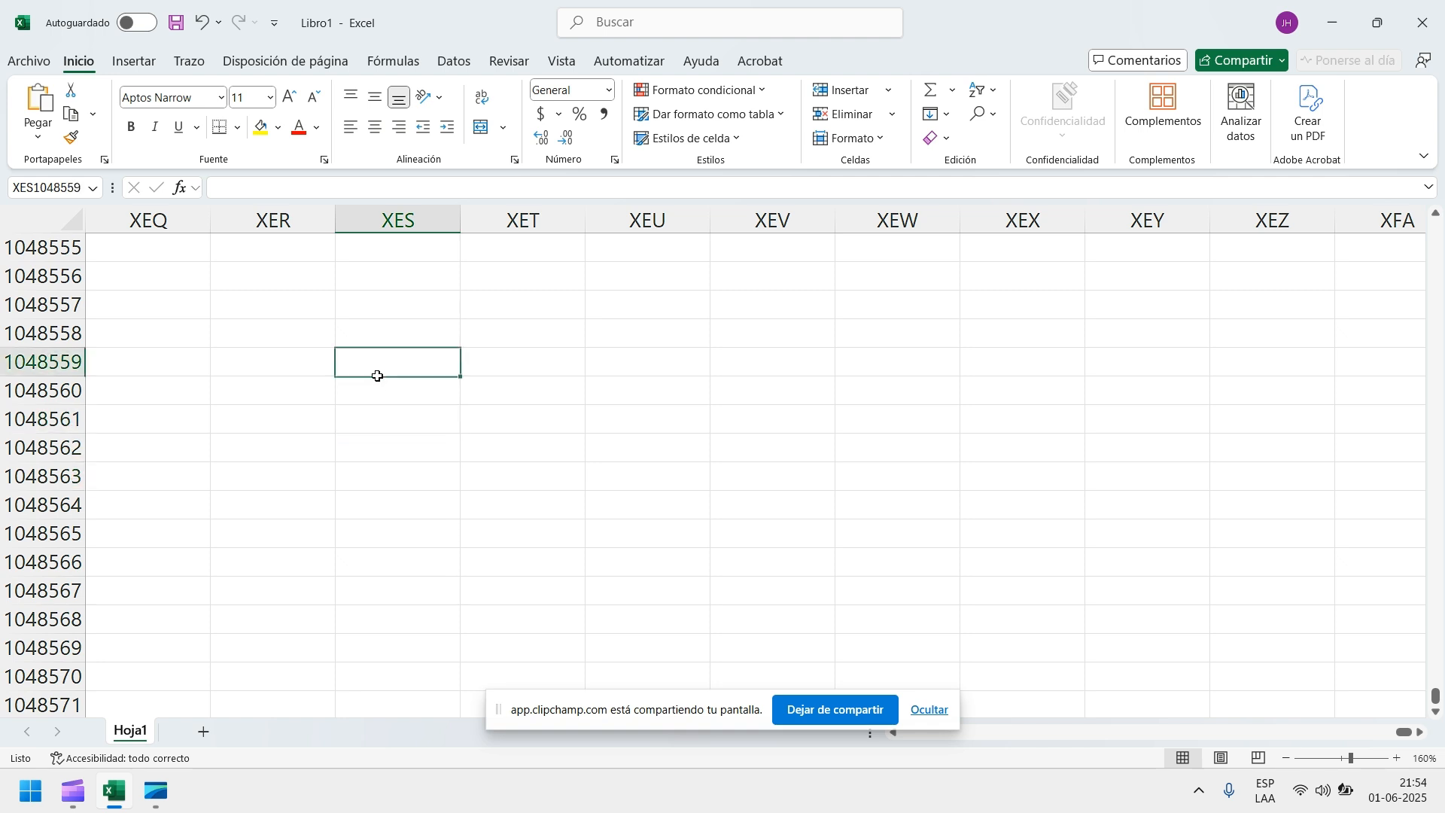
click(395, 338)
Step: Magnify the grid to 400% and select cells in columns XET and XEU, ending on XET1048560, to examine them close up
ctrl+scroll(404, 319, up, 4)
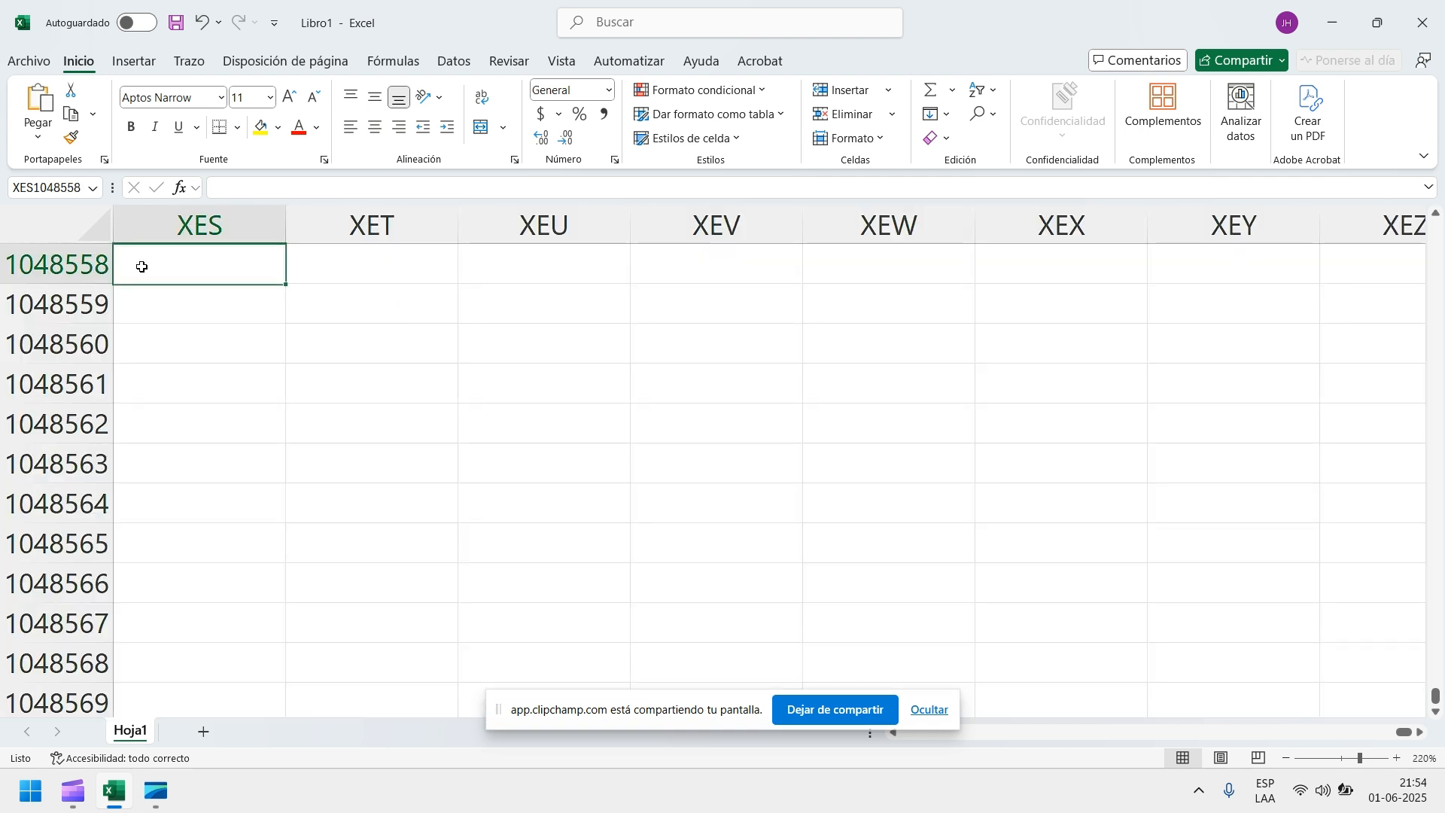
ctrl+scroll(208, 258, up, 12)
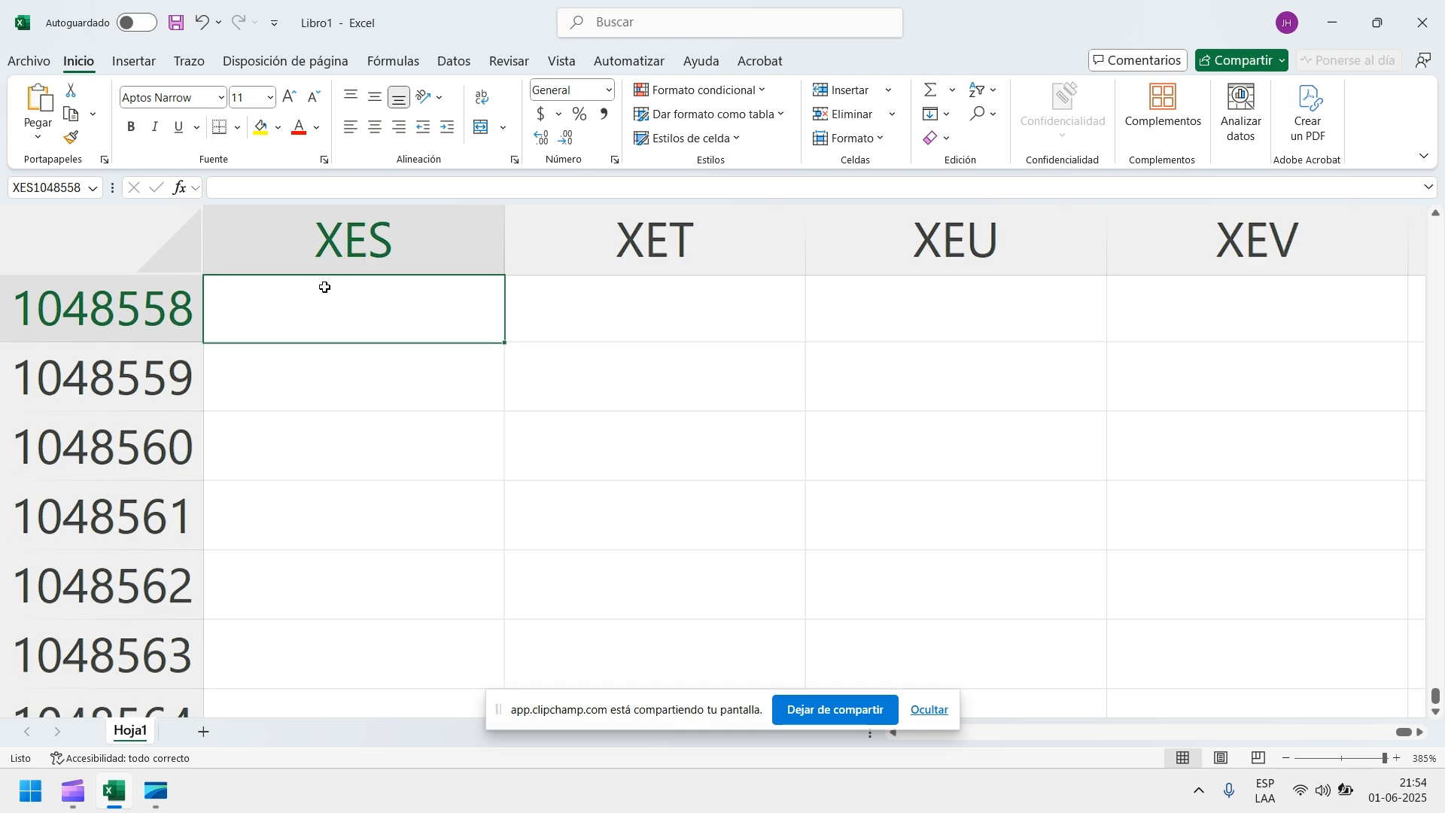
click(557, 453)
click(752, 385)
click(856, 415)
click(957, 483)
click(611, 475)
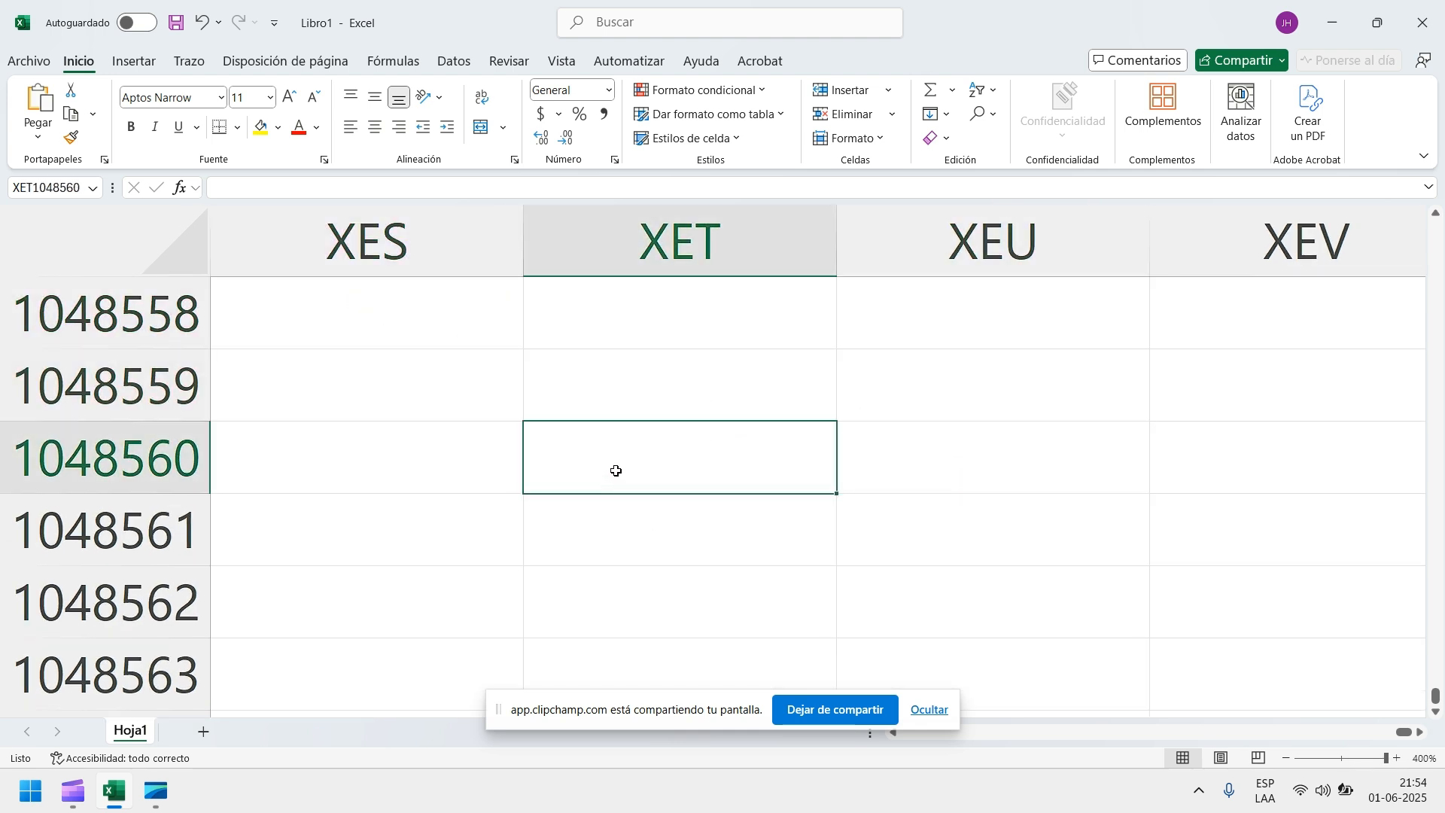
Step: Jump from the end of the grid back to cell A1 by entering its reference in the Name Box
click(32, 189)
text(a)
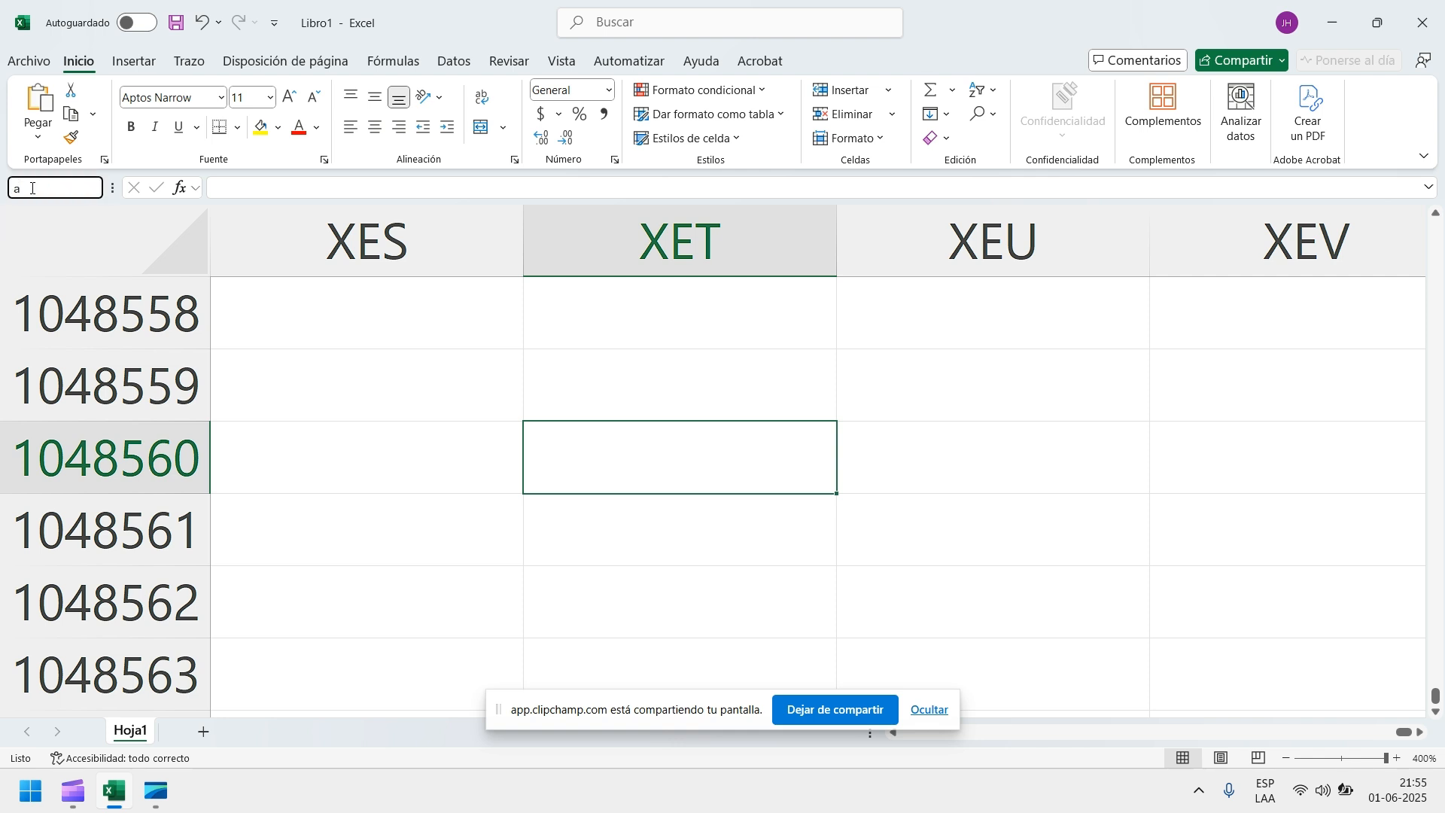
text(1)
key(Return)
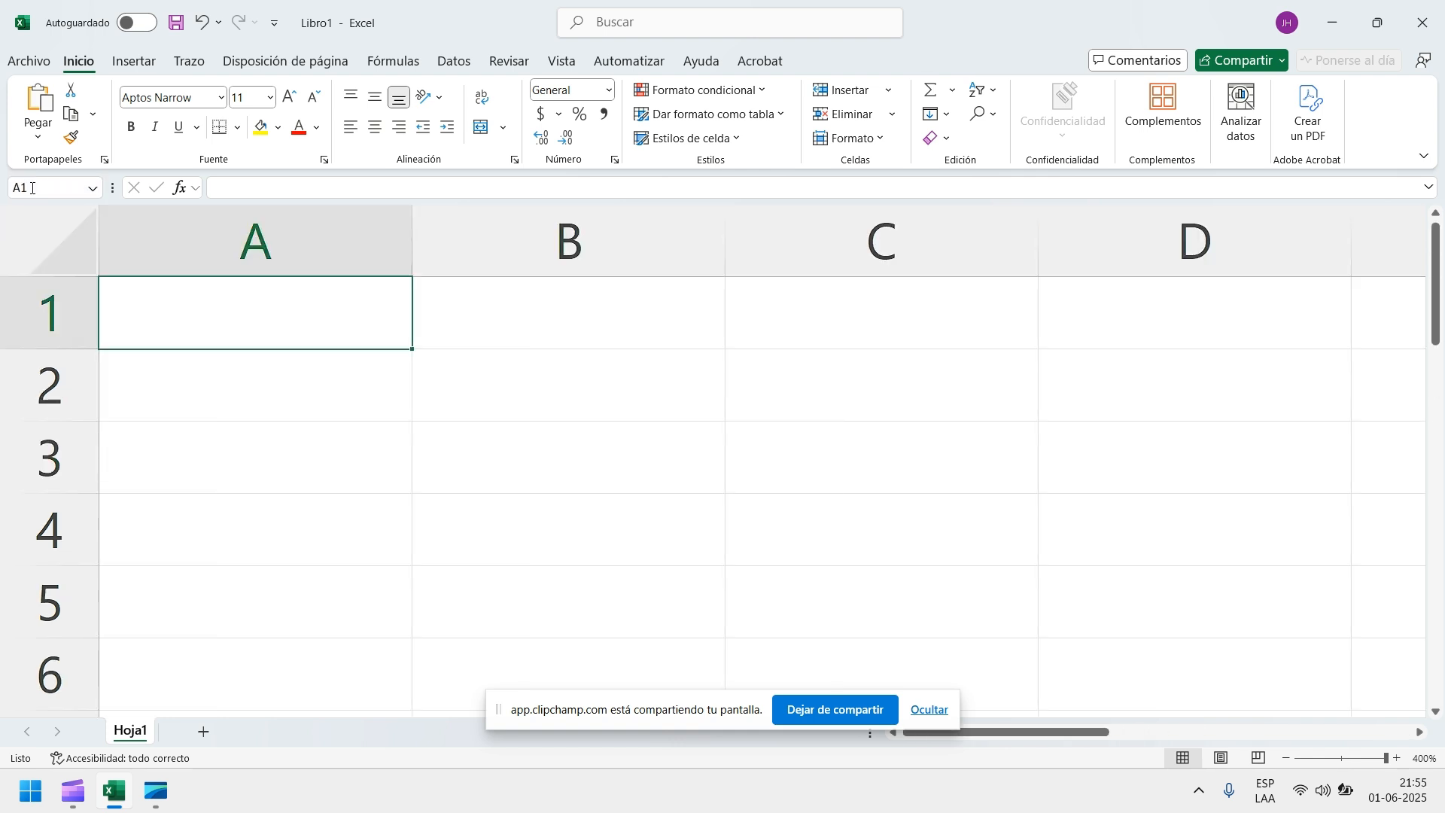
Step: Select cell B1, try widening column B to about three times its width, and undo the width change
click(465, 394)
click(456, 340)
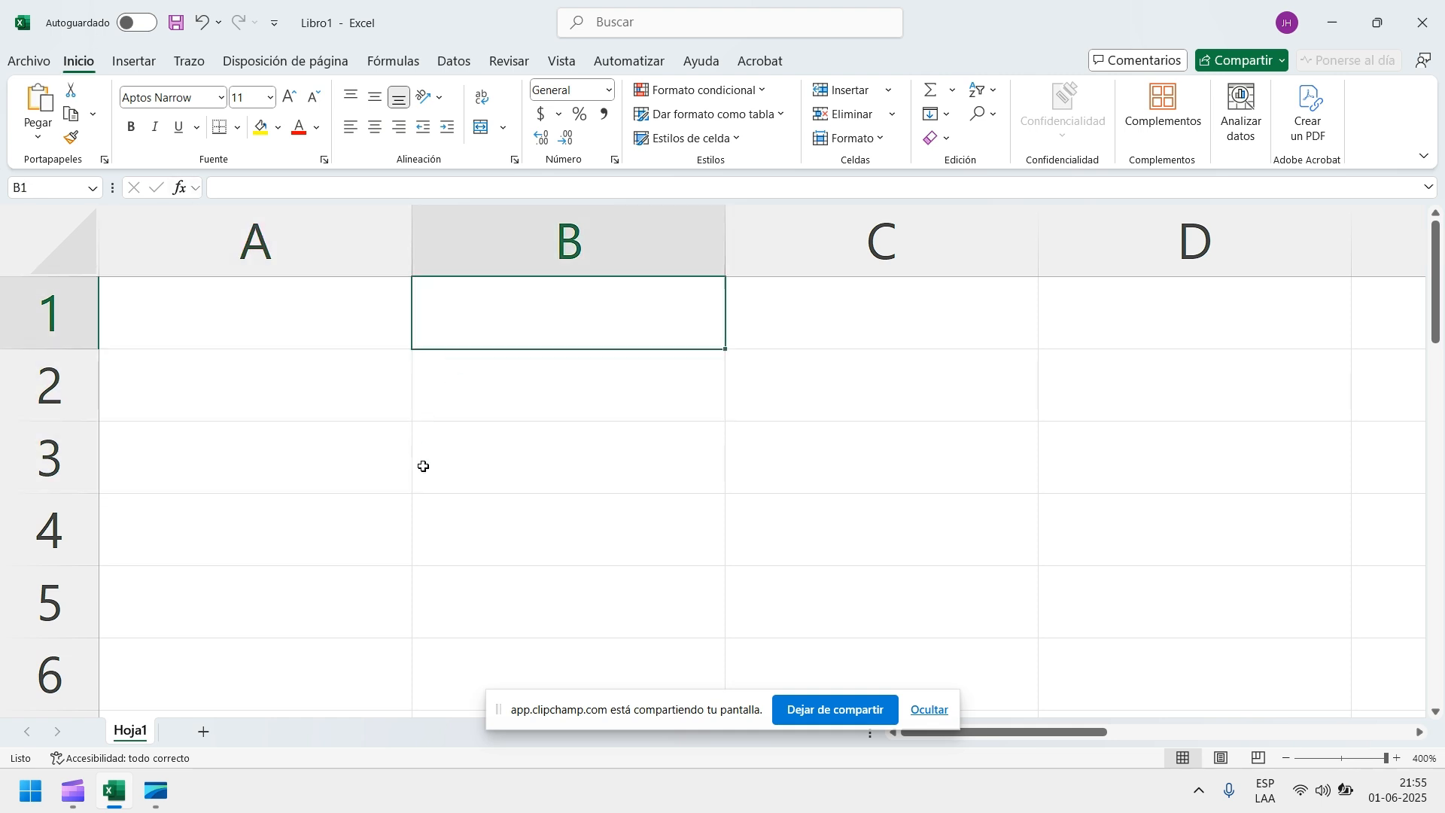
click(855, 412)
scroll(851, 444, down, 1)
click(657, 340)
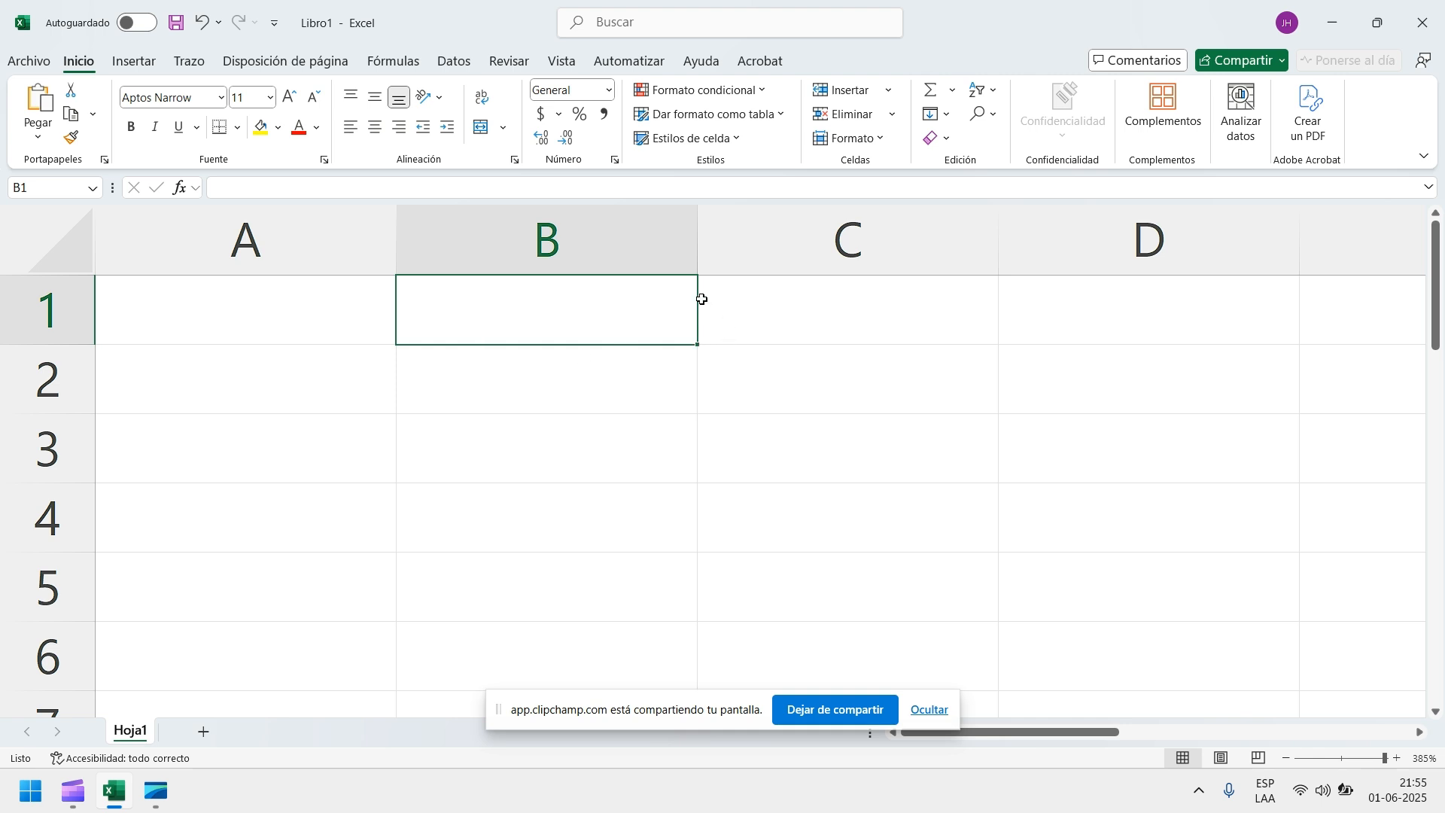
drag(698, 235, 1300, 226)
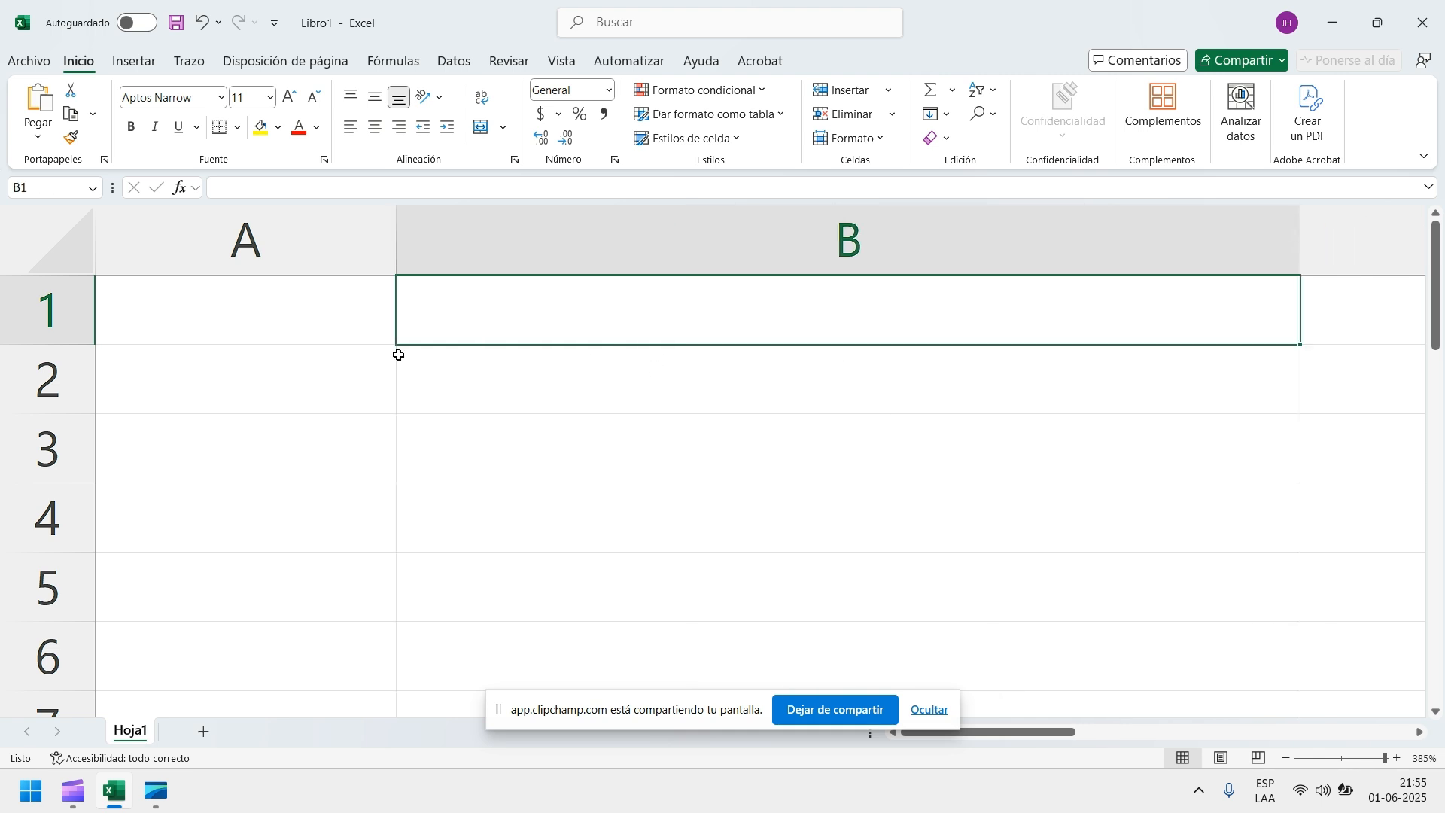
key(ctrl+z)
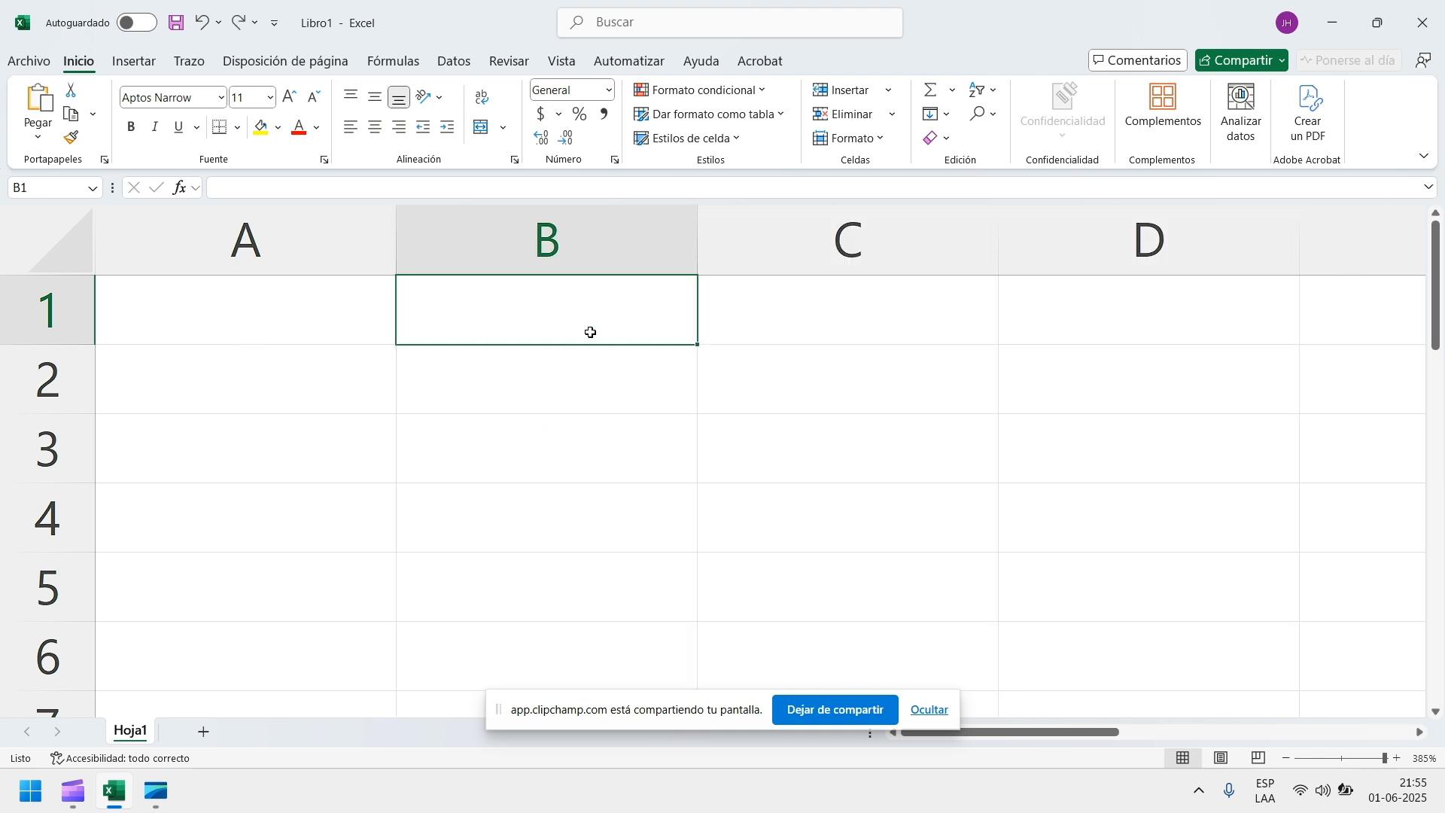
Step: Select all of column A, followed by all of row 1, row 2 and row 1 again to compare column and row selections
scroll(535, 343, down, 3)
scroll(535, 344, up, 3)
click(323, 249)
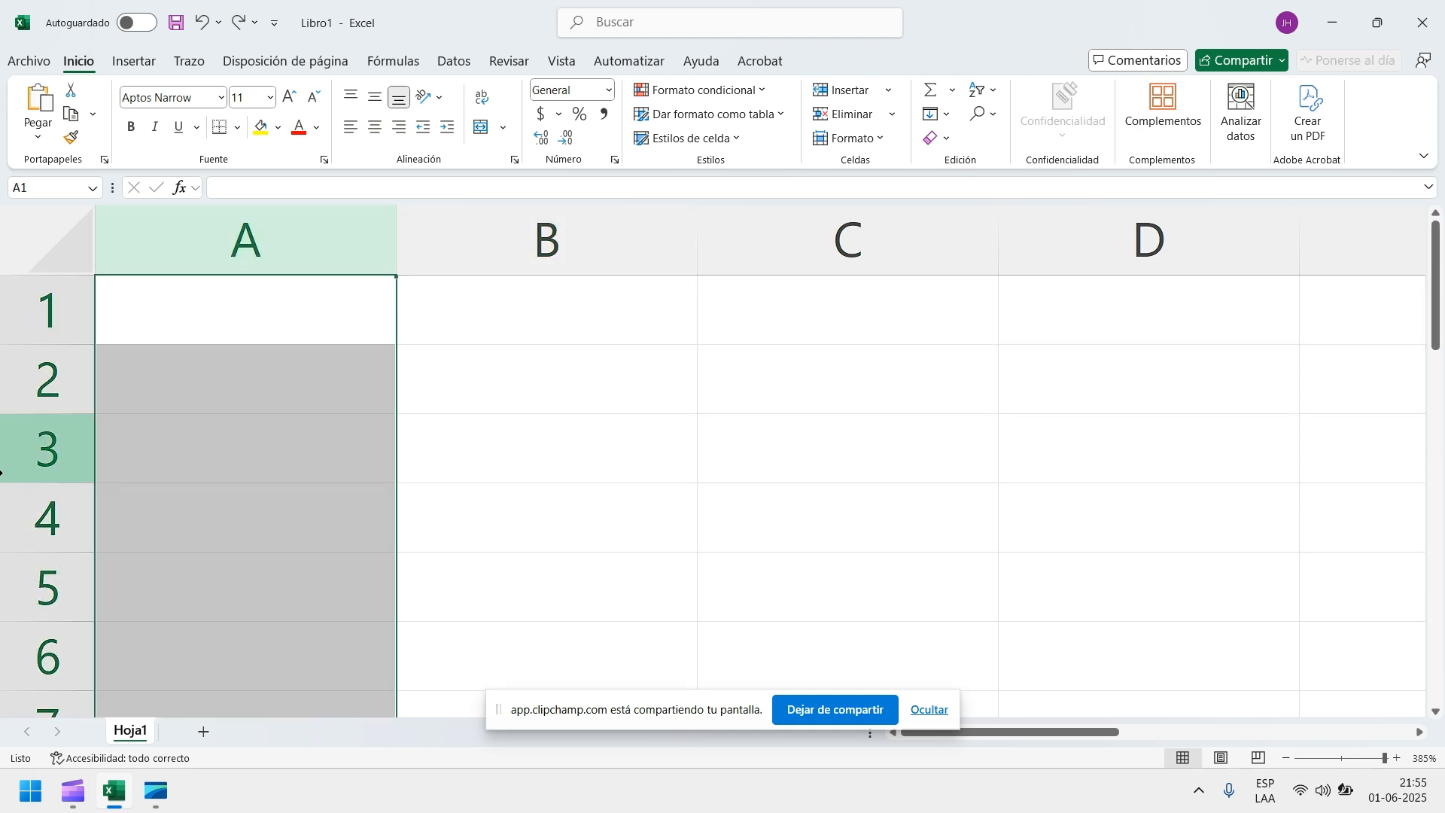
click(55, 314)
click(54, 376)
click(49, 313)
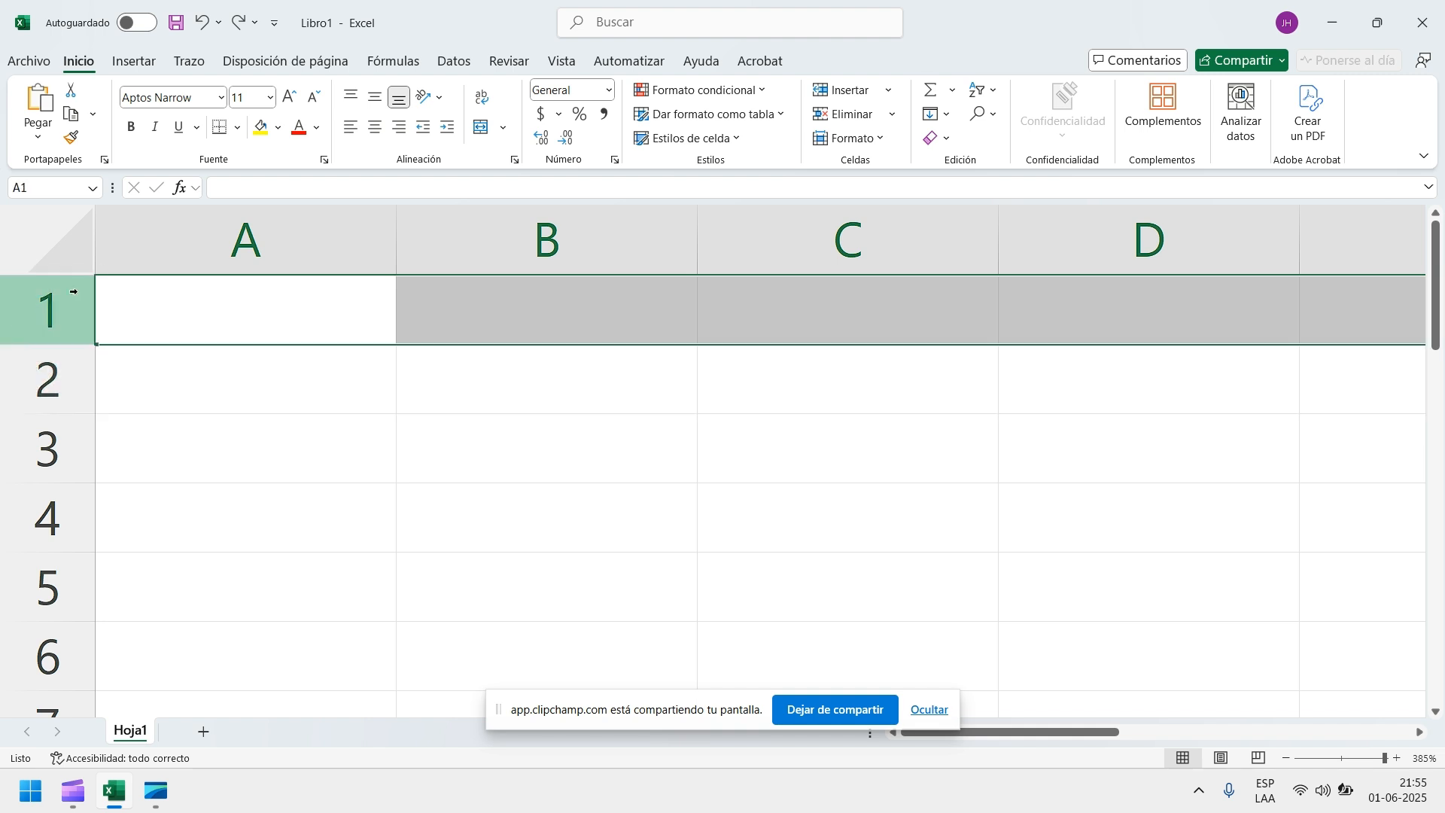
Step: Select whole columns A, B, C and D one after another, and go back through C to column B
click(256, 248)
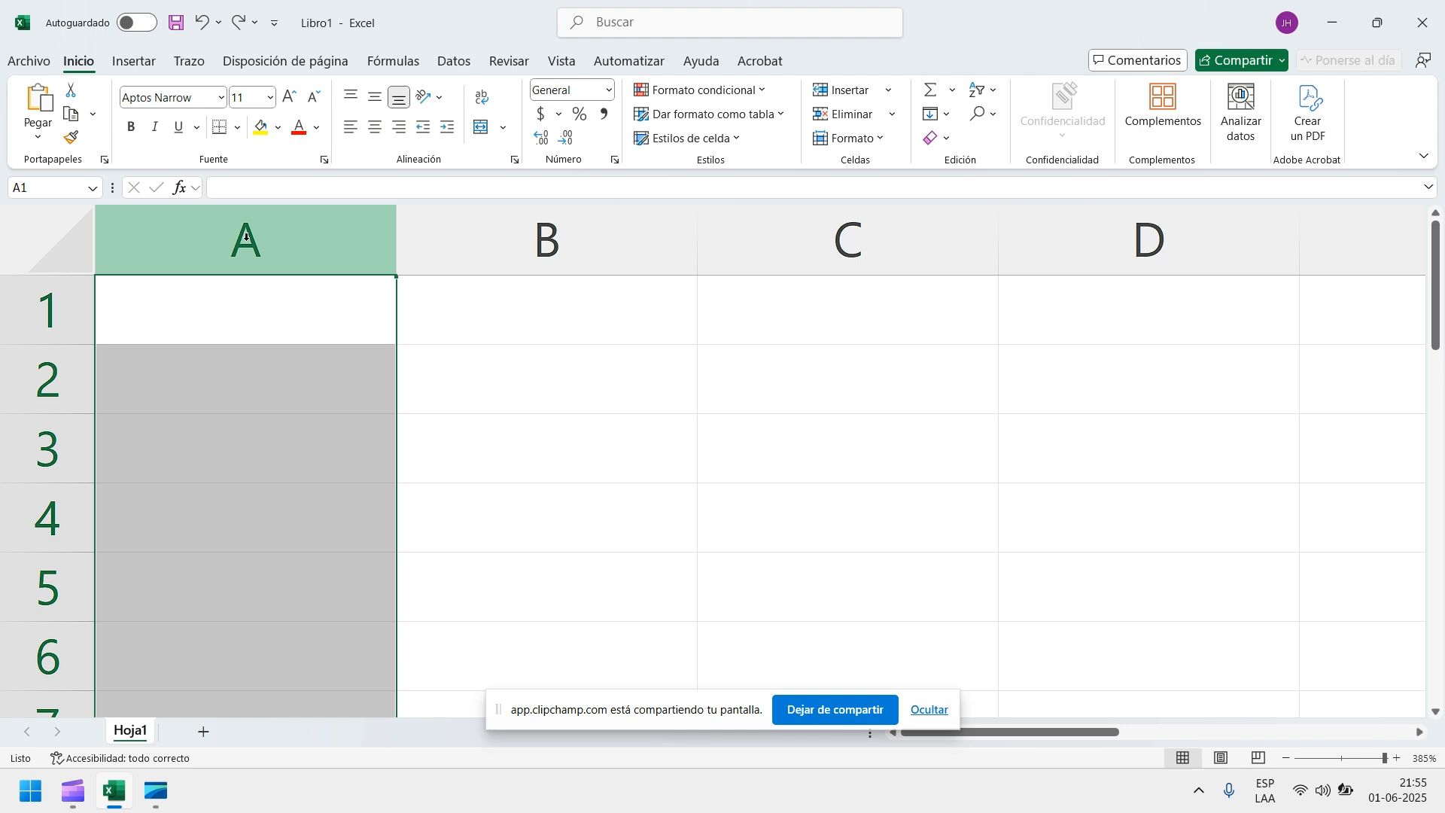
click(522, 233)
click(941, 226)
click(1104, 219)
click(843, 220)
click(541, 219)
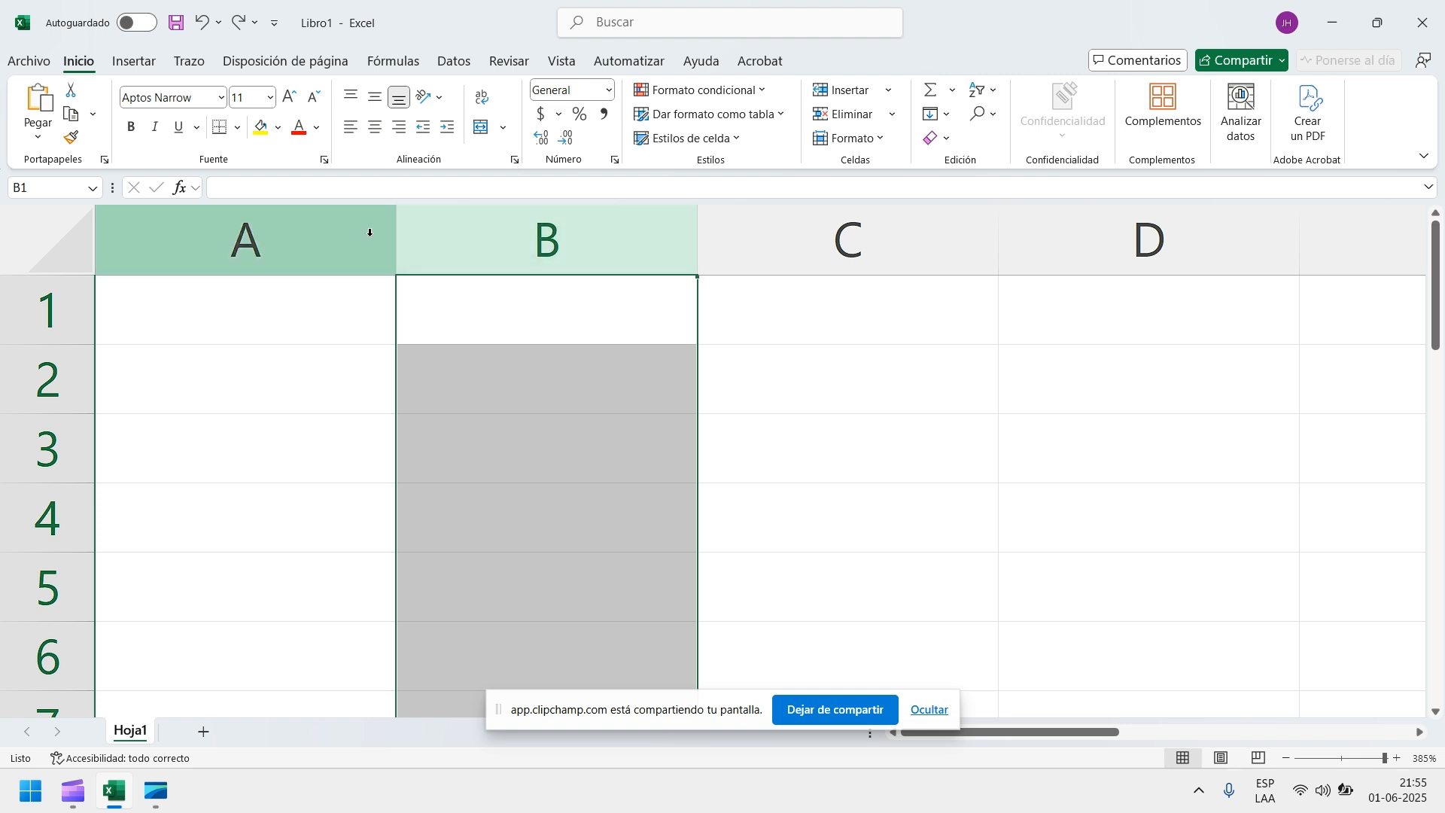
Step: Select cell A1 and widen column A to about 39.22 (360 pixels)
click(341, 303)
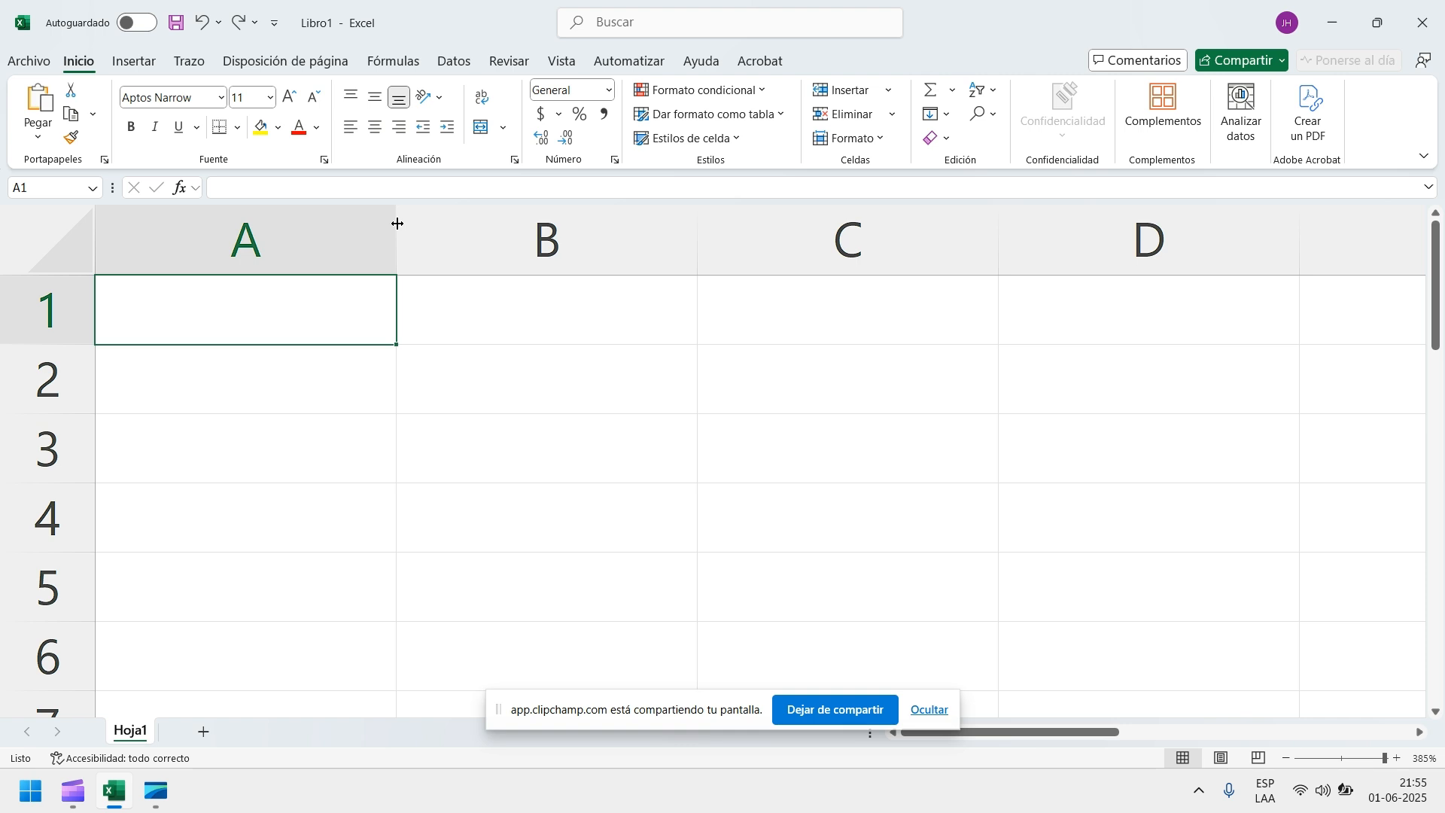
drag(397, 223, 1140, 249)
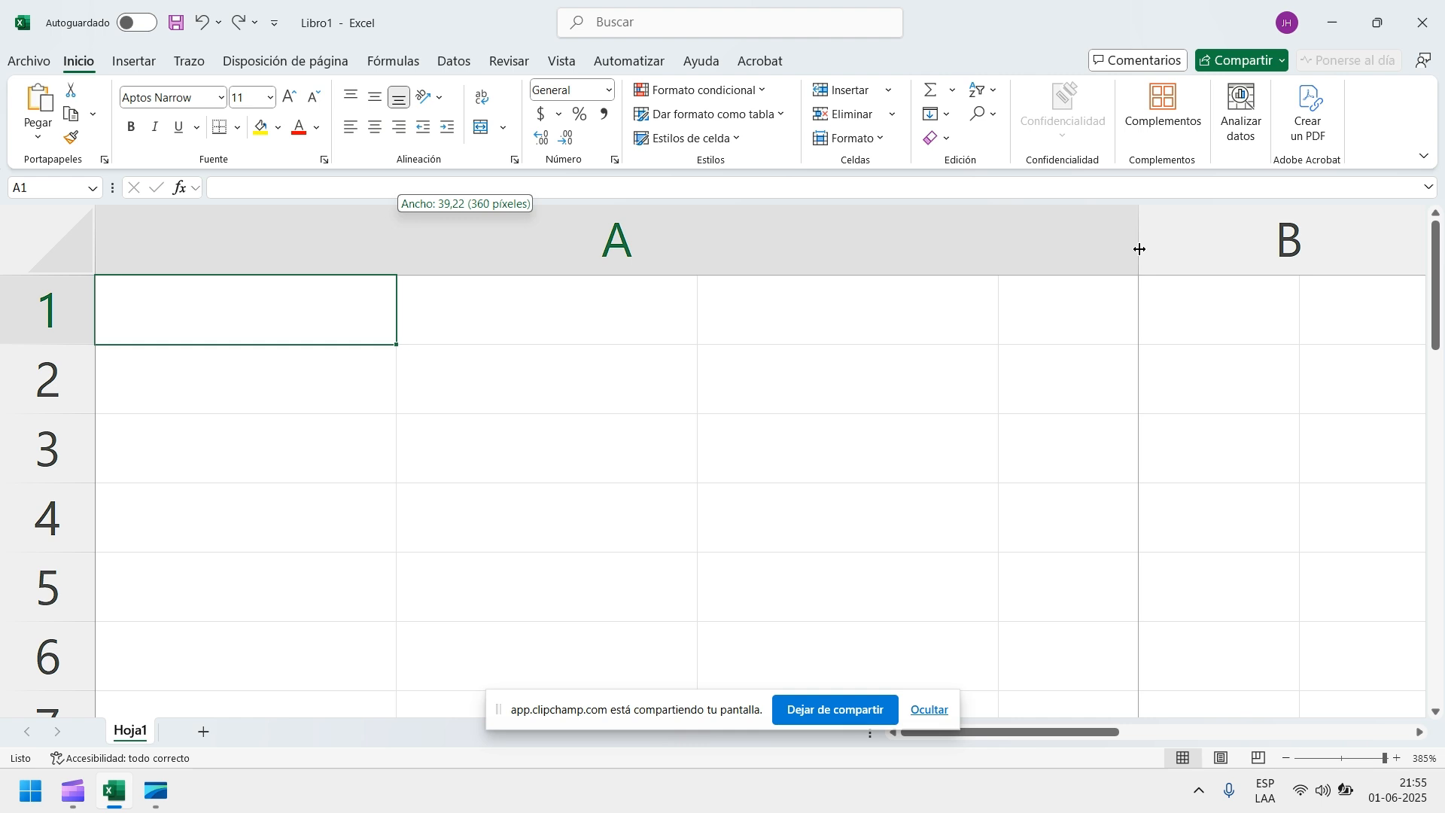
drag(1140, 249, 1140, 249)
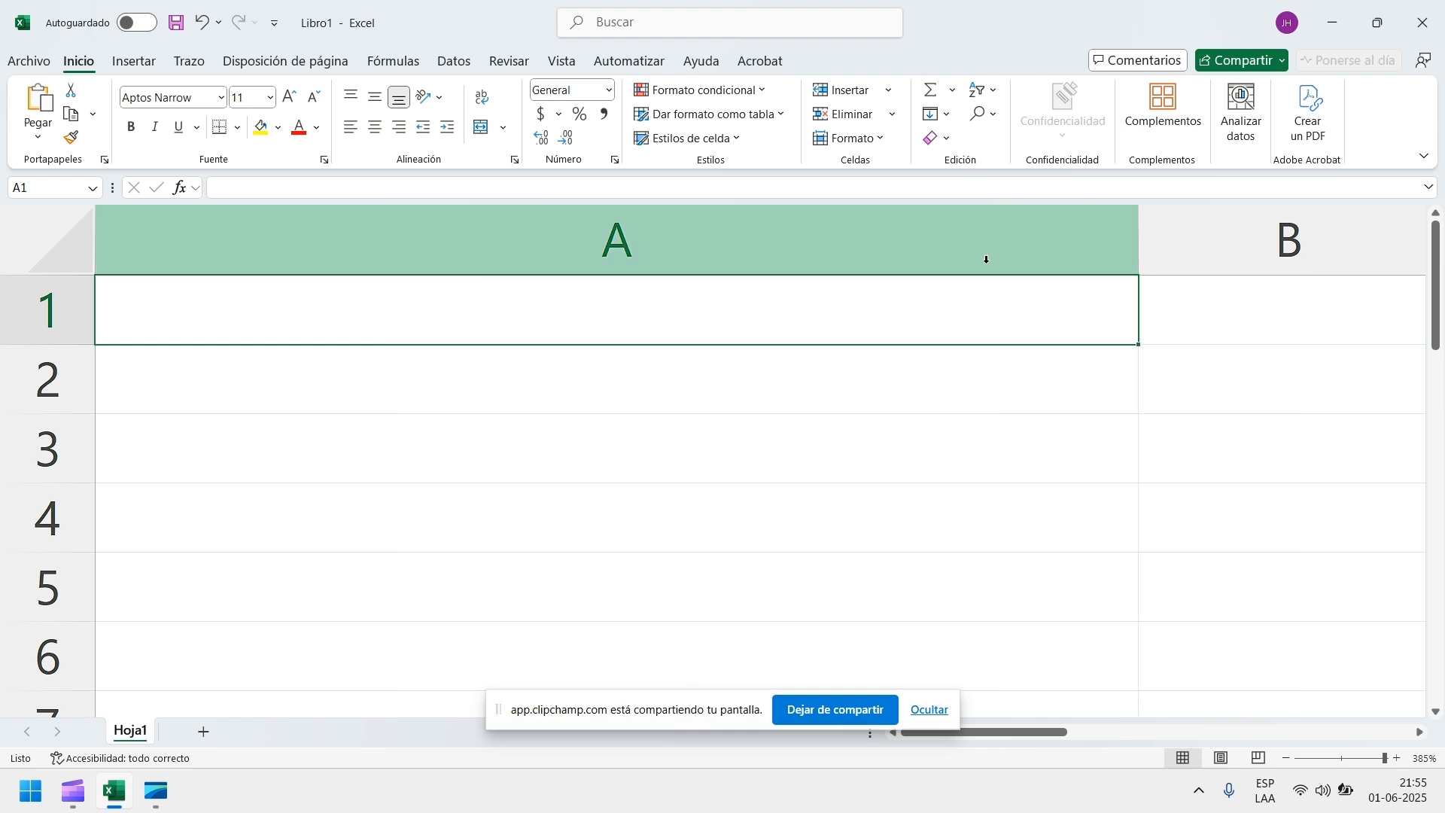
scroll(909, 628, down, 1)
scroll(780, 507, up, 1)
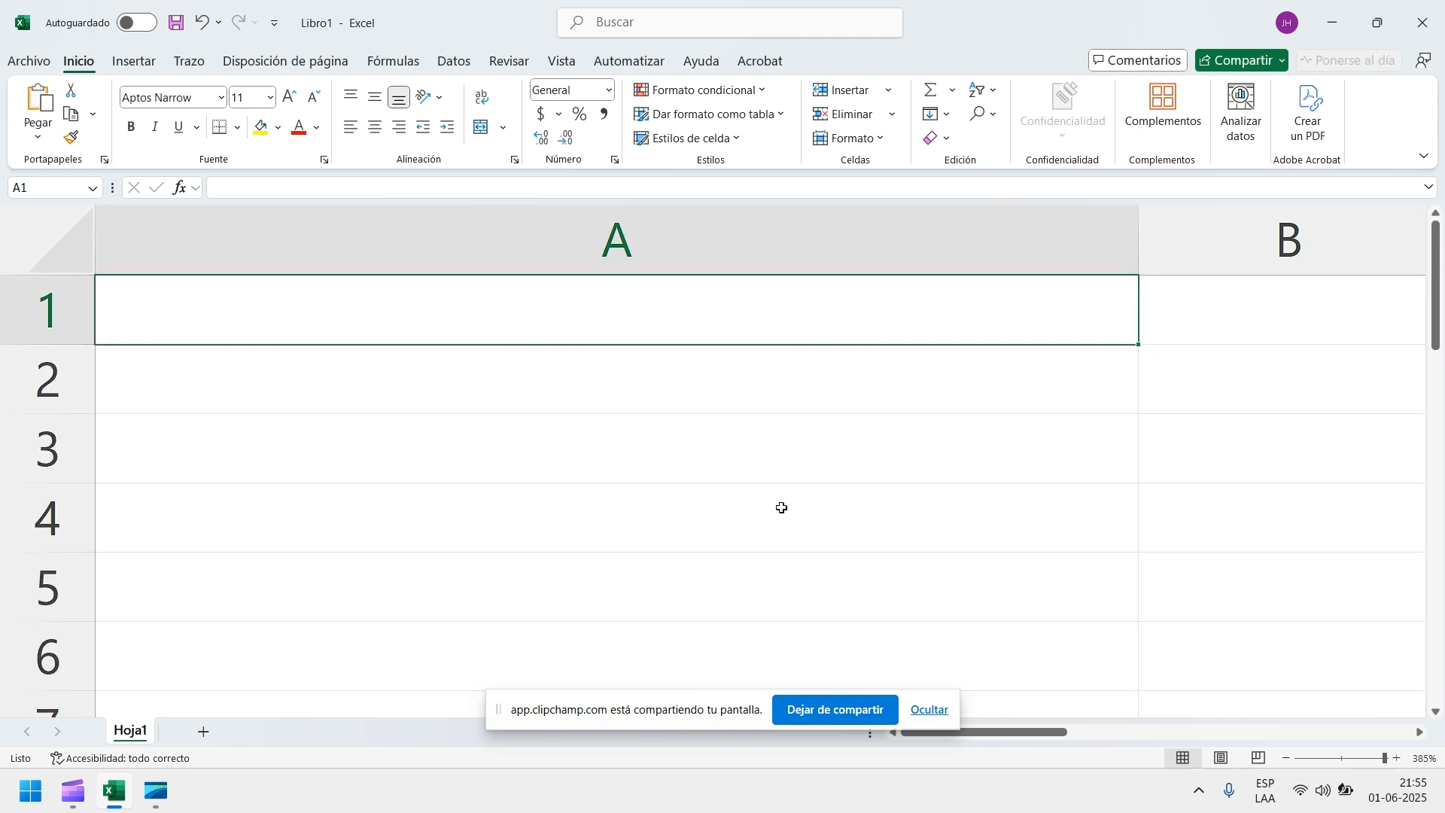
Step: Increase the height of row 1 to about six standard rows, undoing and redoing the change once
scroll(655, 461, down, 2)
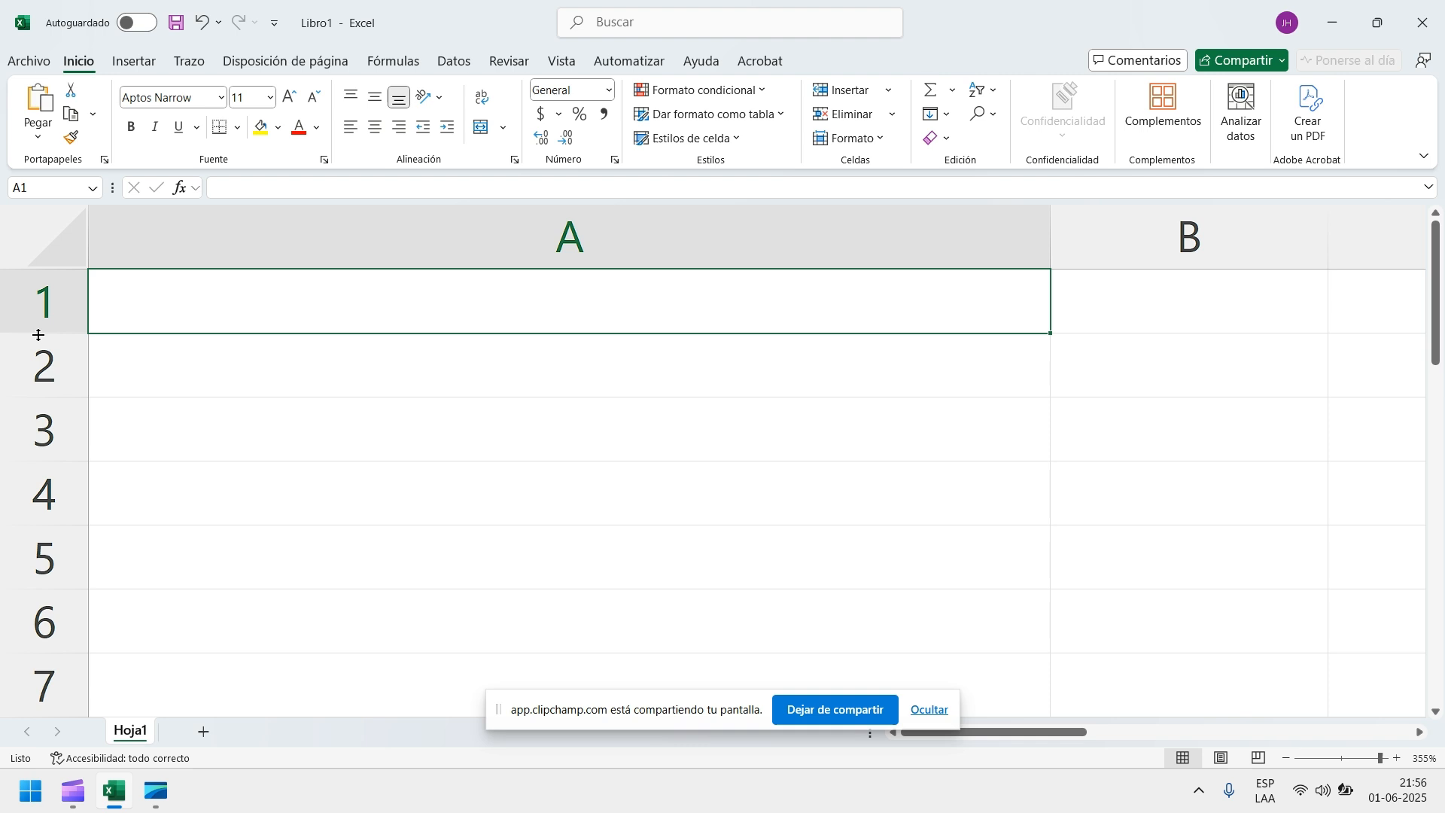
drag(39, 335, 48, 681)
key(ctrl+z)
key(ctrl+y)
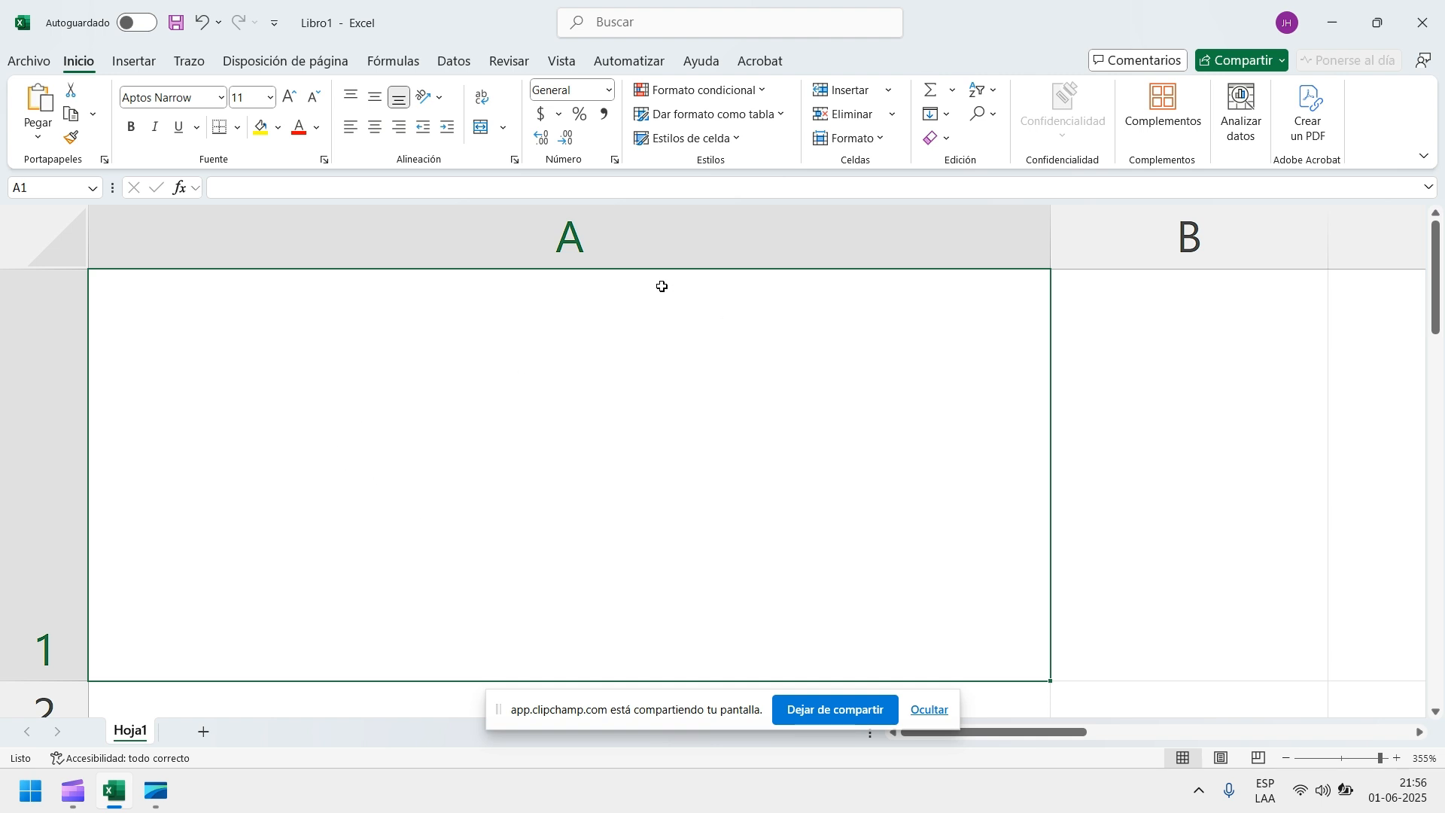
Step: Return the zoom to 100% and select cells in the standard-sized area, ending on H5, to compare them with the enlarged A1
ctrl+scroll(784, 427, down, 17)
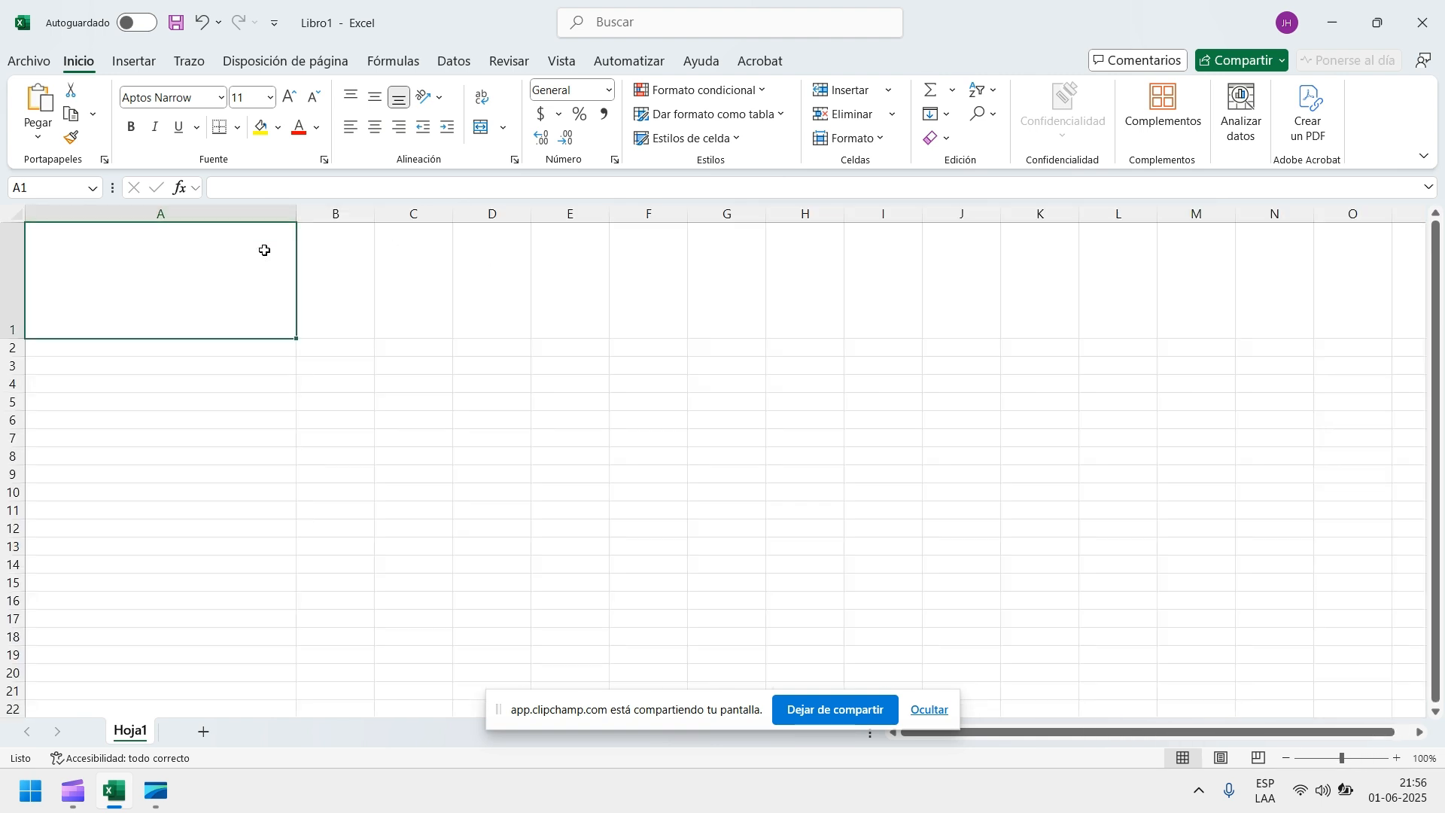
click(461, 419)
click(564, 454)
click(785, 402)
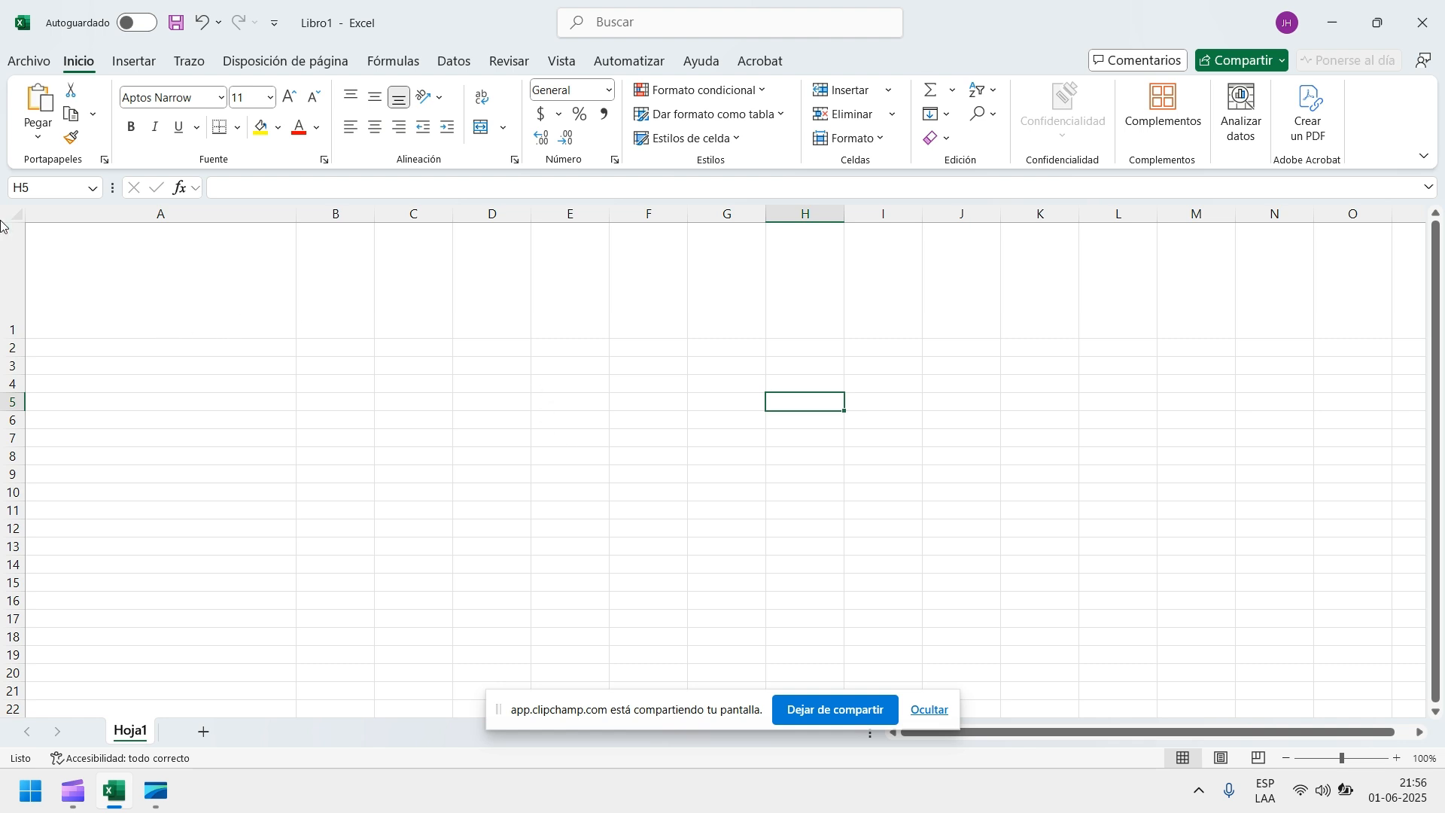
Step: Fill cell A1 with one long line of random filler text, starting "alskdjasjdasd" and ending "sldkja sldj", that extends well past column A
click(158, 276)
text(ALSILES)
key(BackSpace)
key(BackSpace)
key(BackSpace)
key(BackSpace)
key(BackSpace)
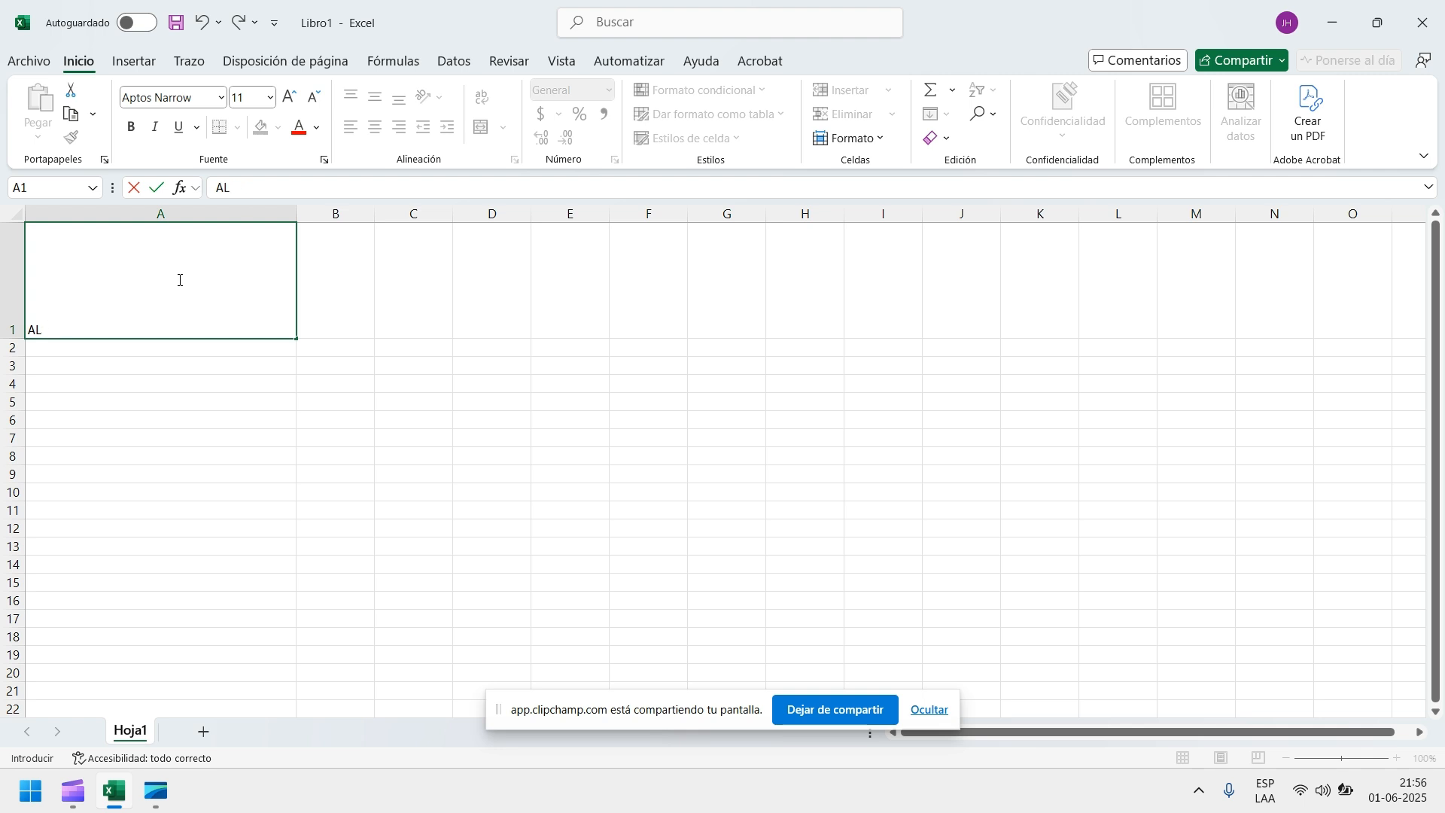
text(alskdjasjdasd al)
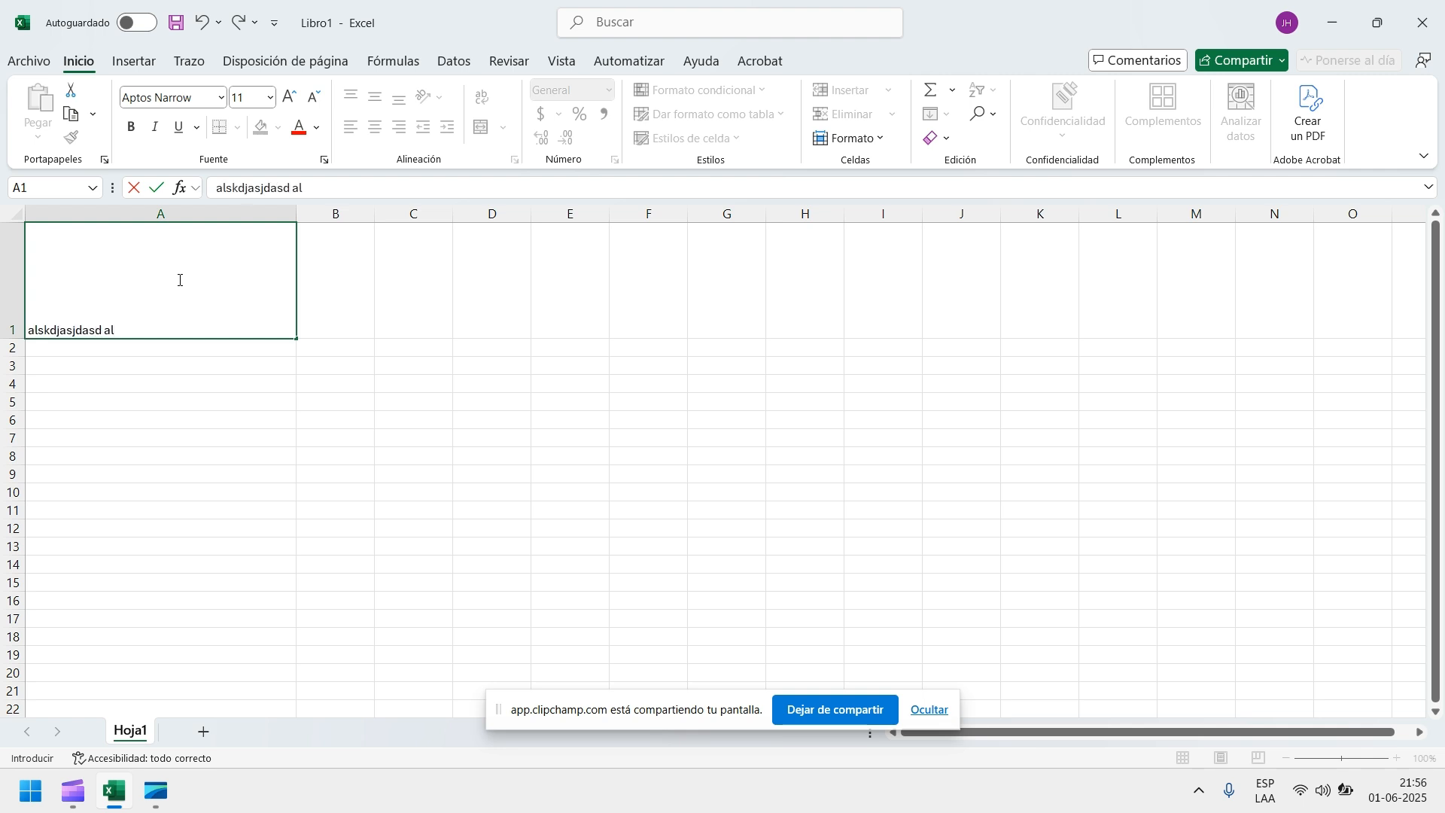
text(ksdjalskdjalsdkjalskdjalk)
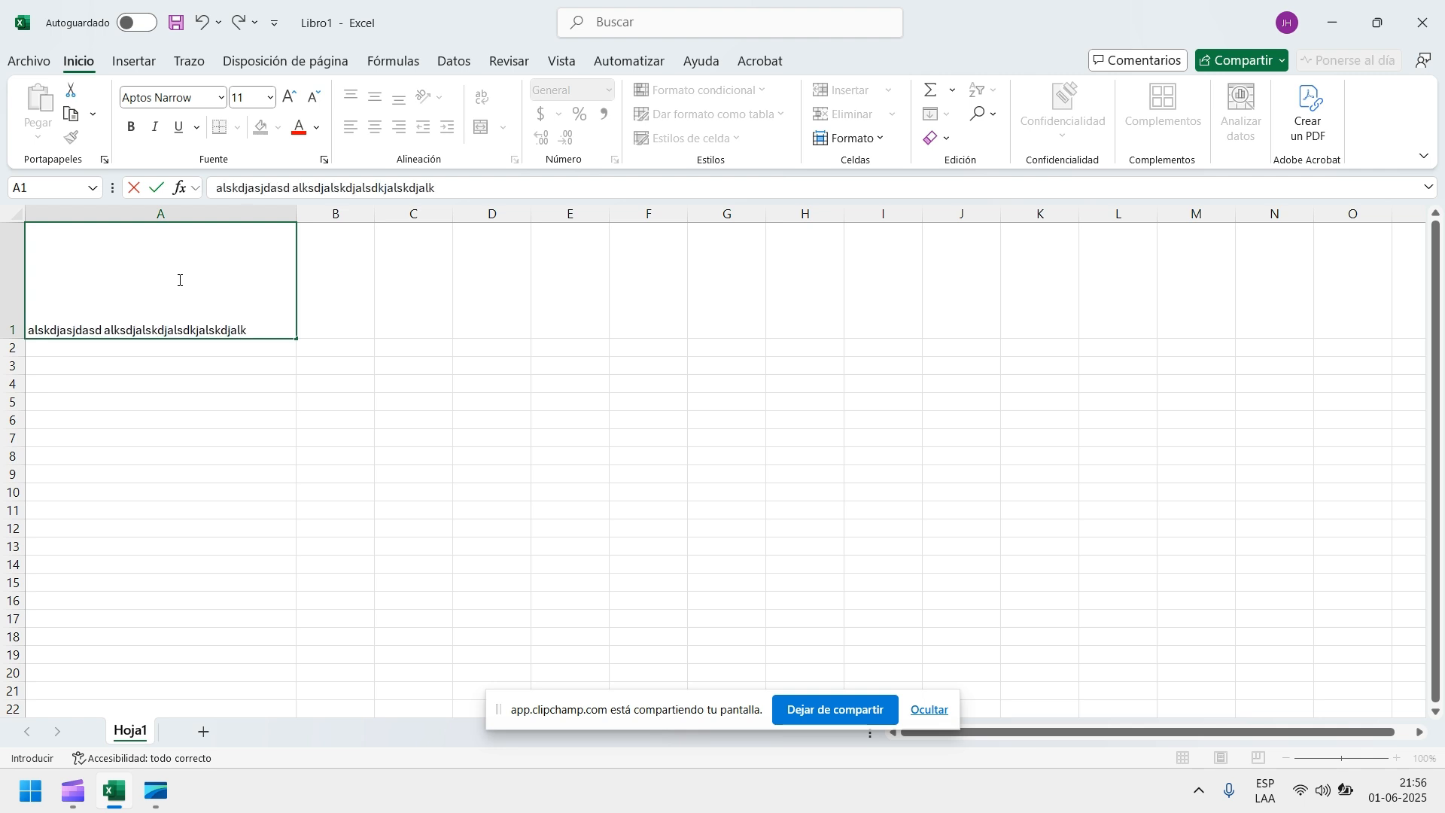
text(sdjaklsdj aslkdalskdja)
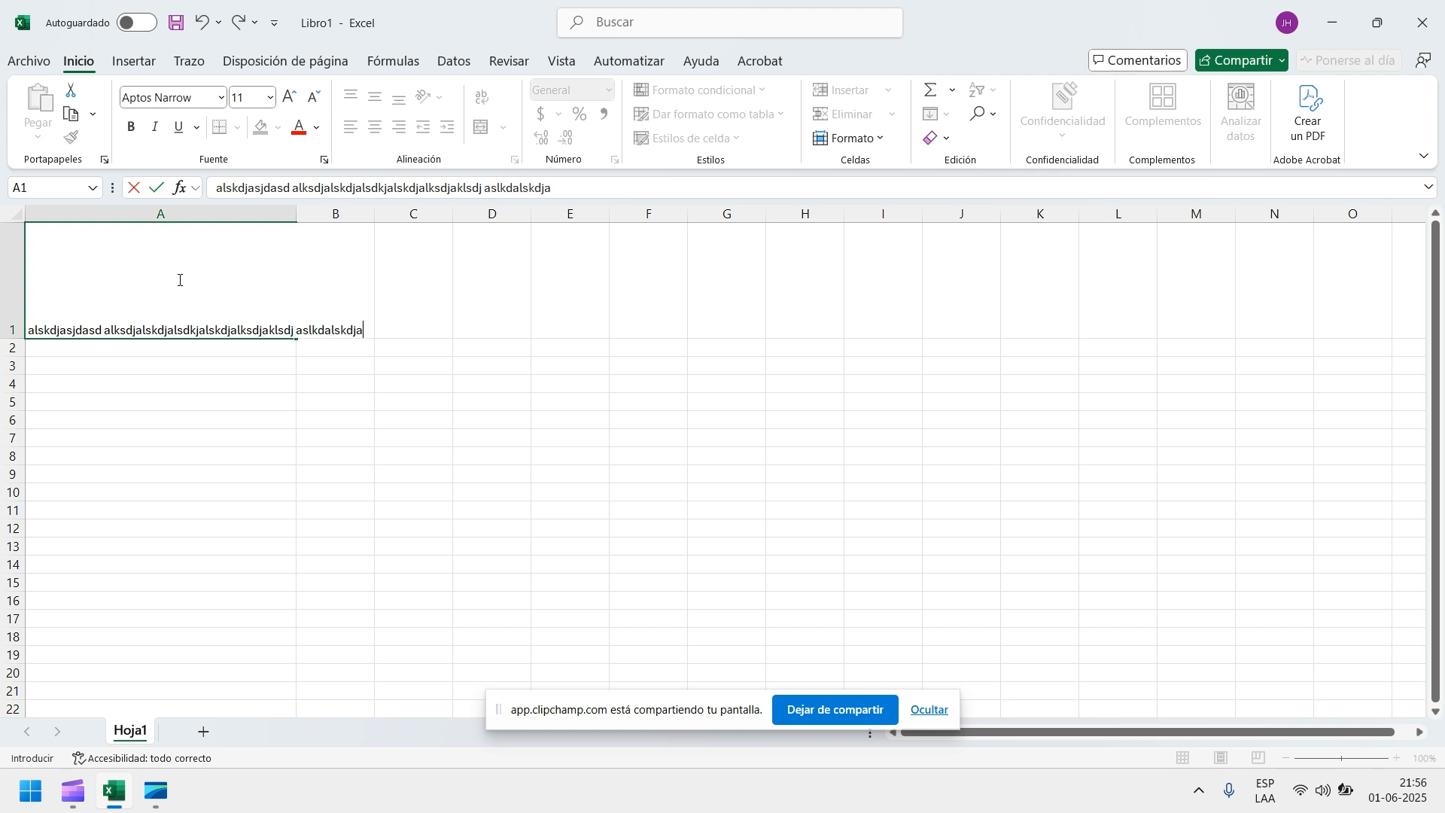
text(lksdj asdlakjsdlaksjdalskdjals)
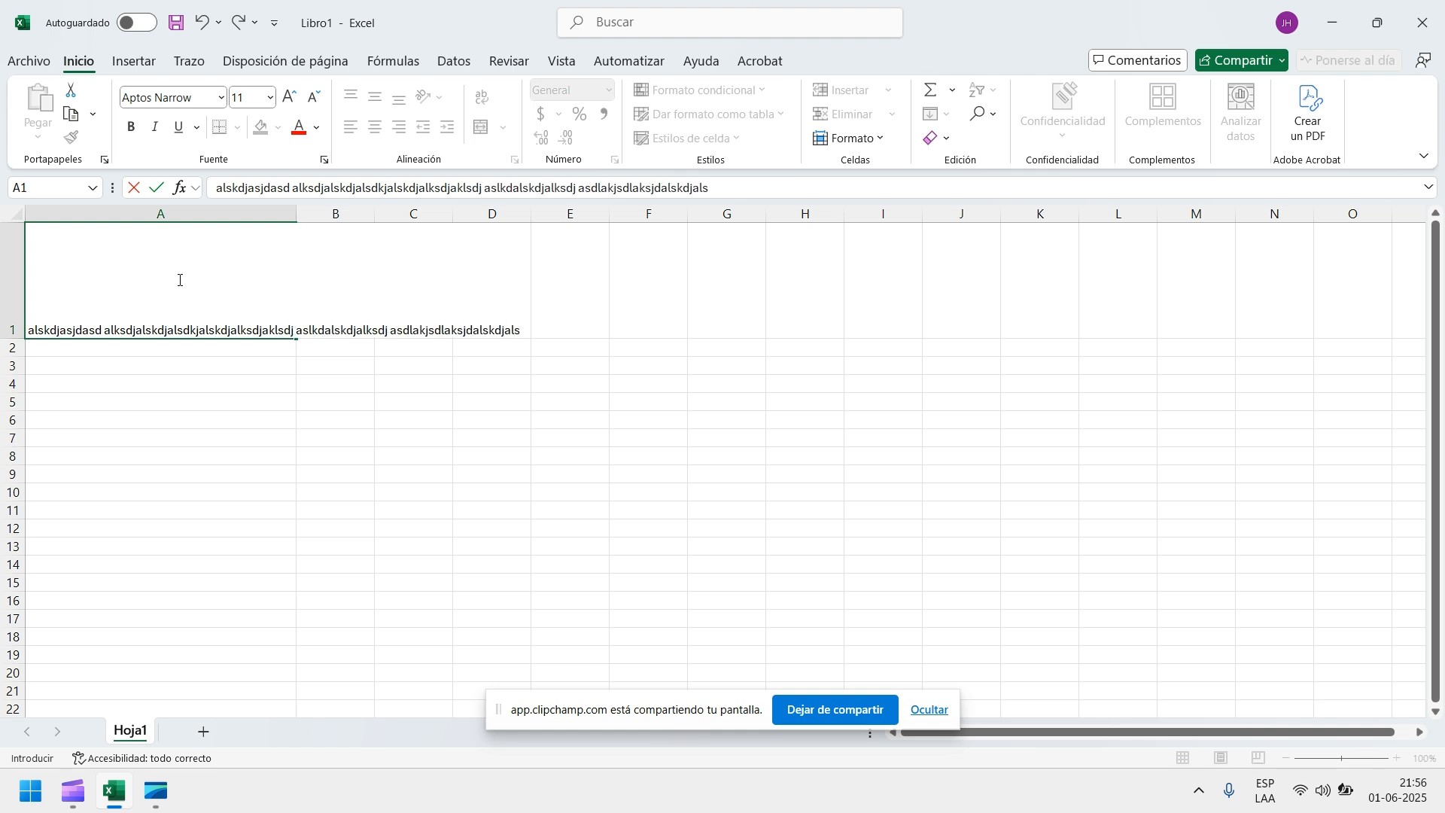
text(kdjalskdj alaksdjalkdsjalskdj )
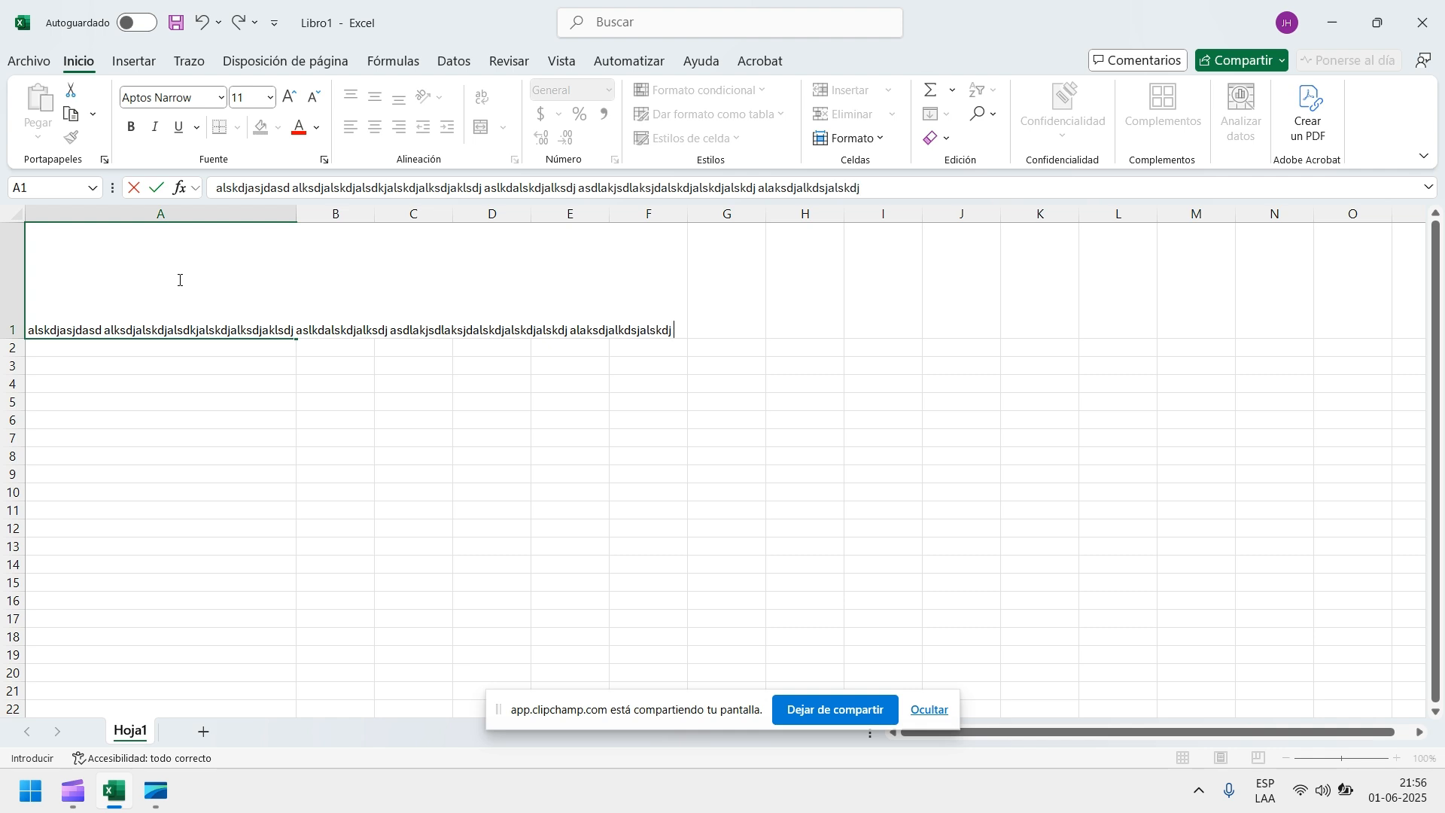
text(alksdjalksdjalks alskdjalsdkja)
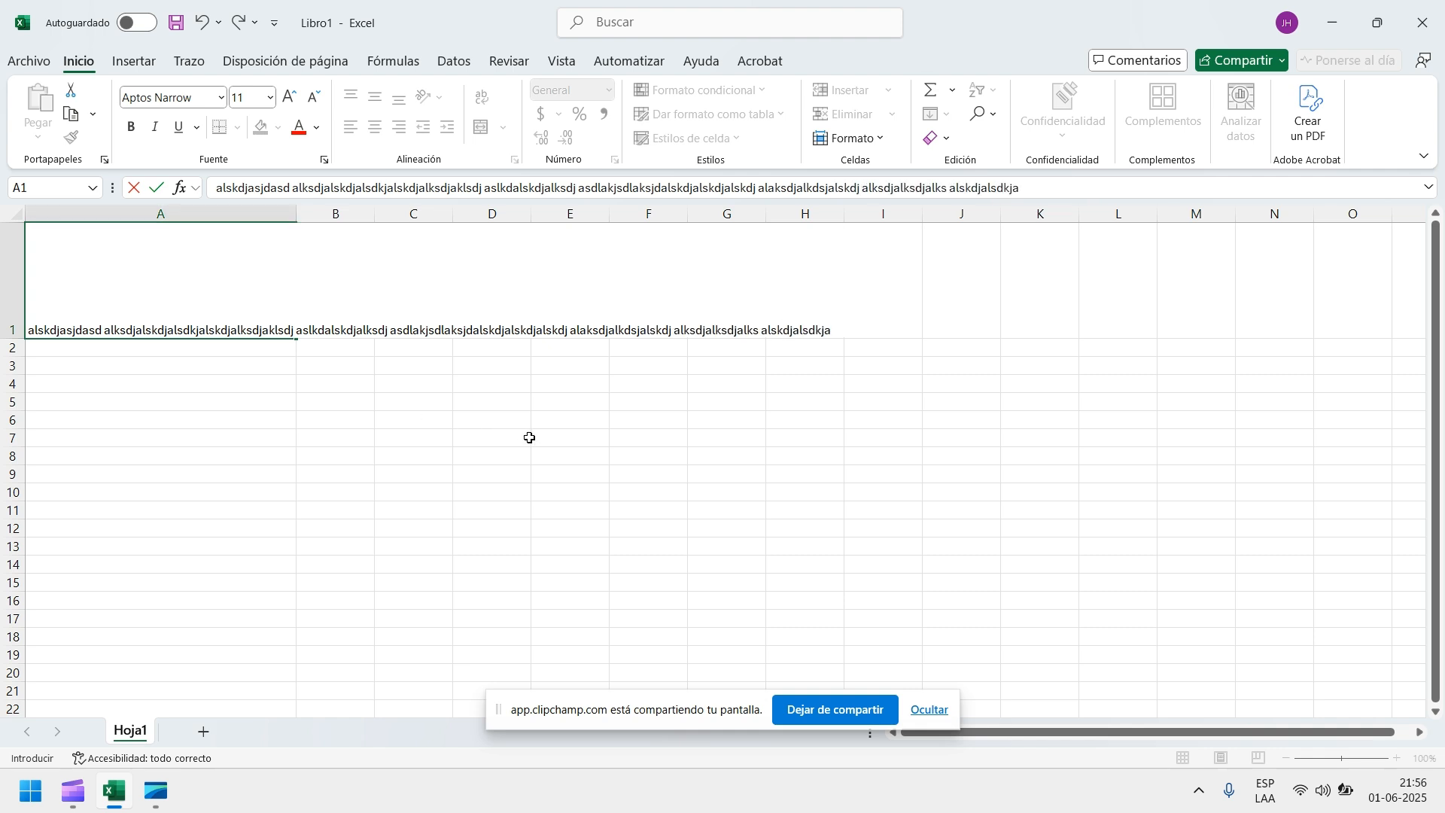
text( sldkja sldj)
click(392, 383)
Step: Reselect cell A1, open its text for editing in the formula bar, and expand the formula bar
click(165, 256)
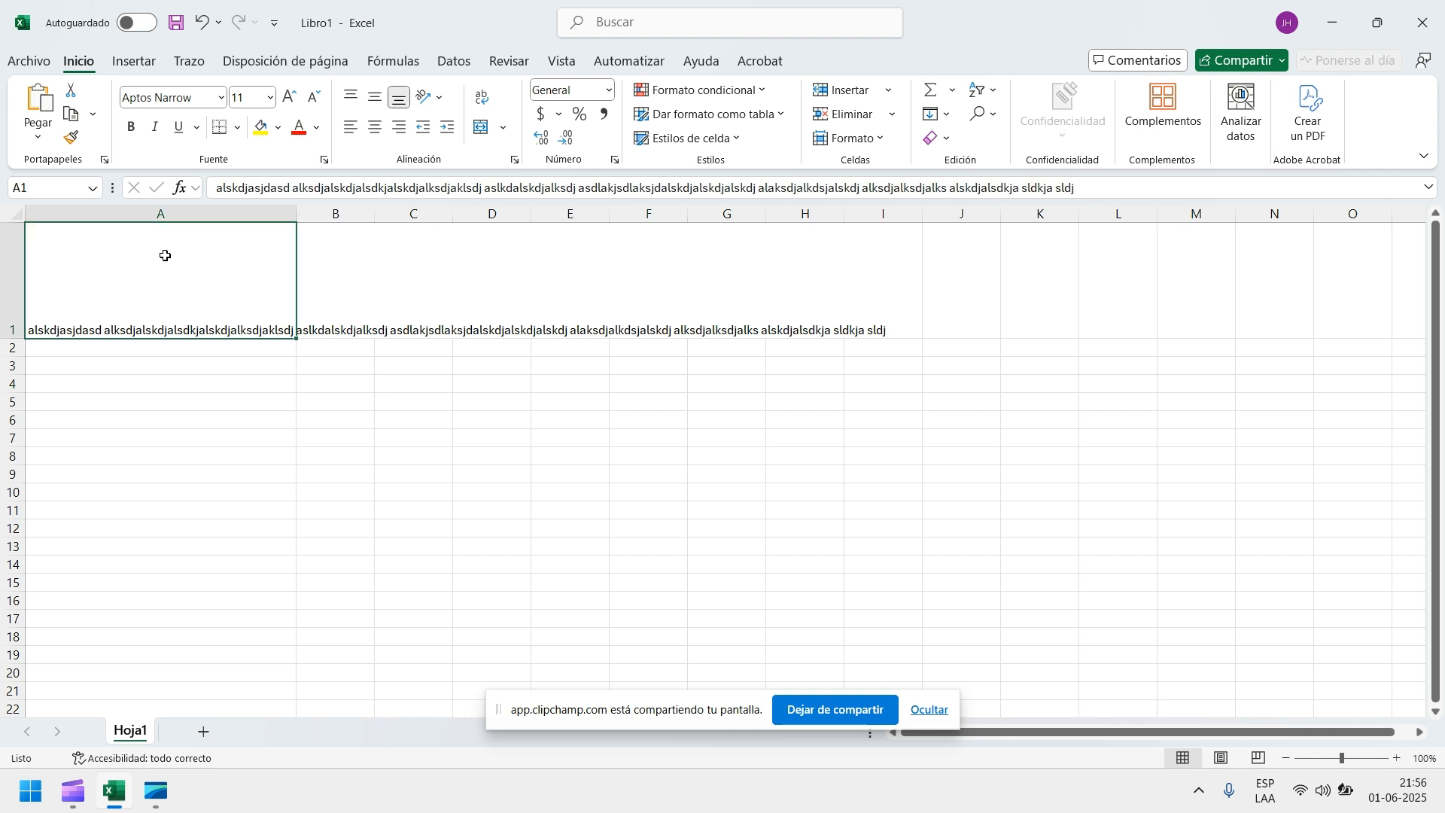
click(313, 187)
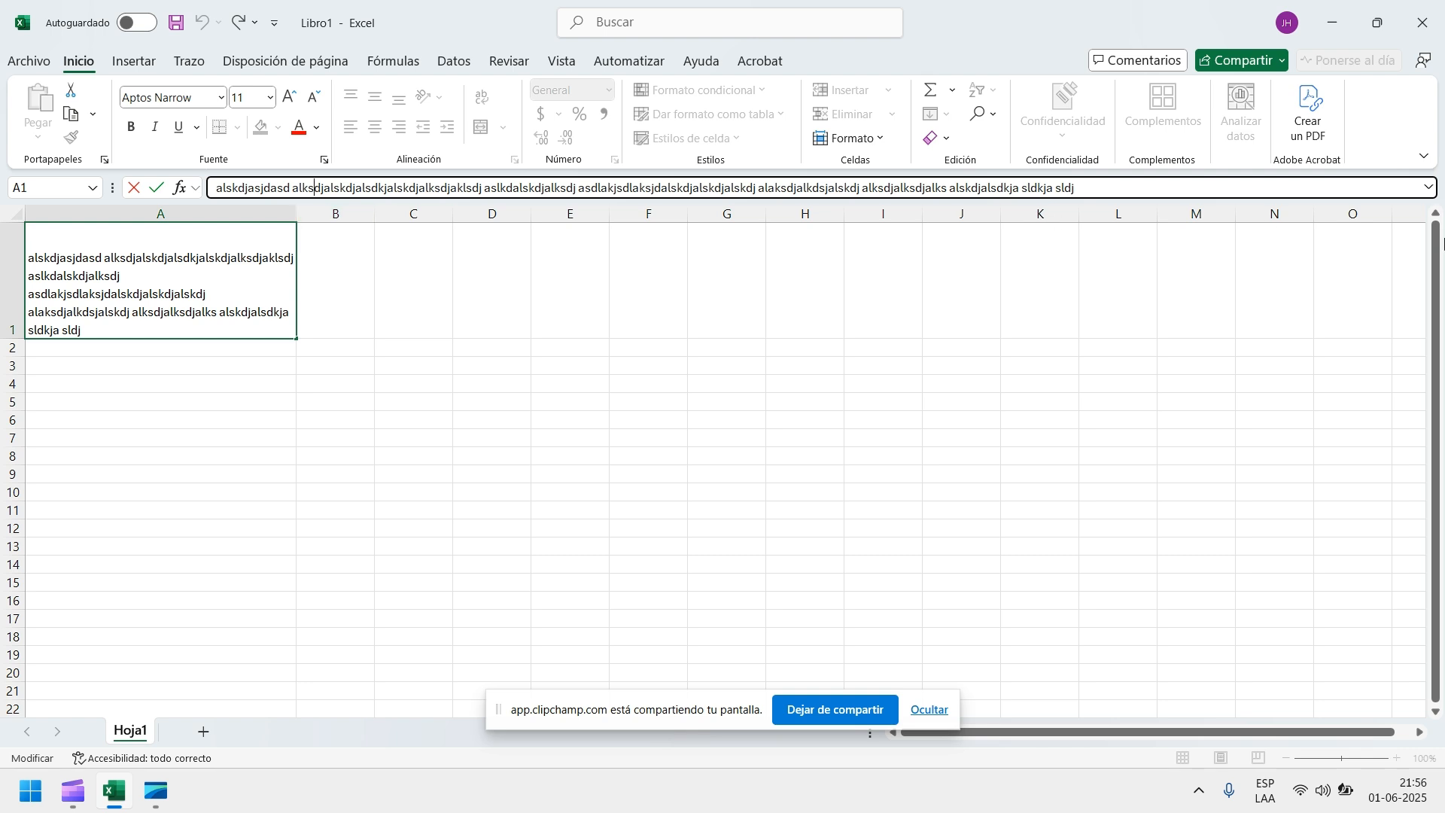
click(1430, 192)
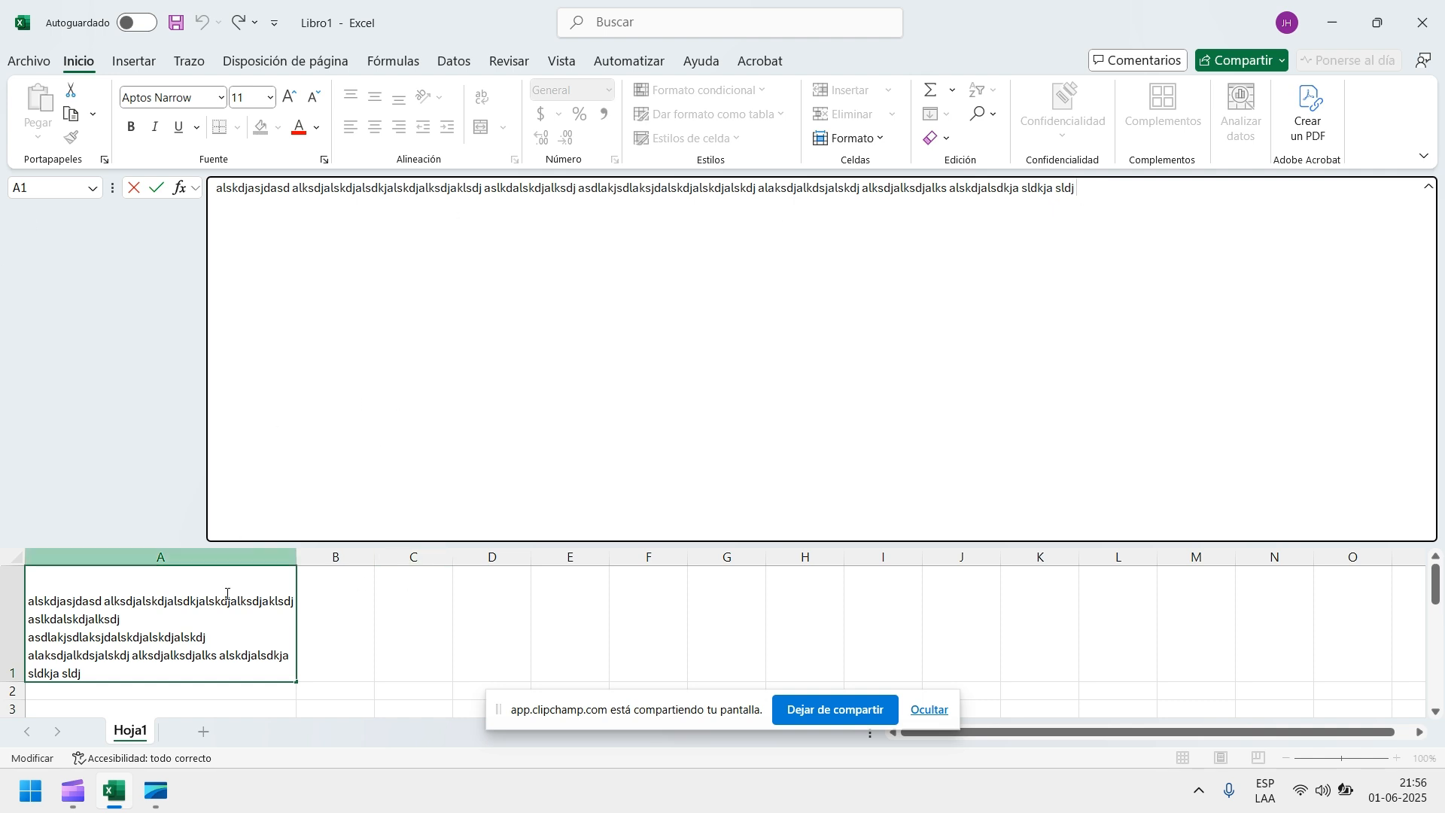
Step: Shrink the formula bar back to a single line and leave editing cell A1 without changing its text
double_click(592, 547)
drag(593, 547, 590, 122)
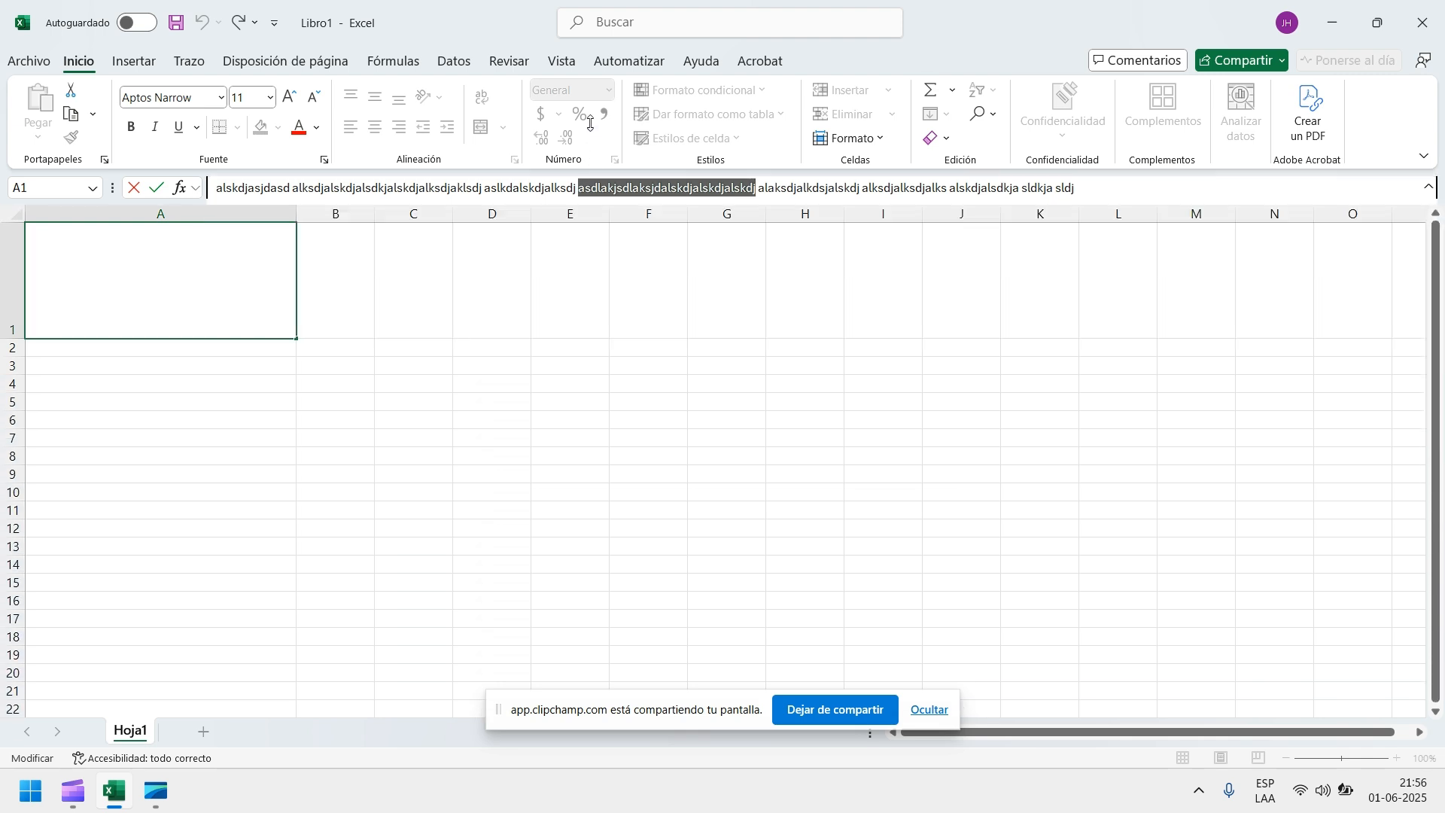
key(Escape)
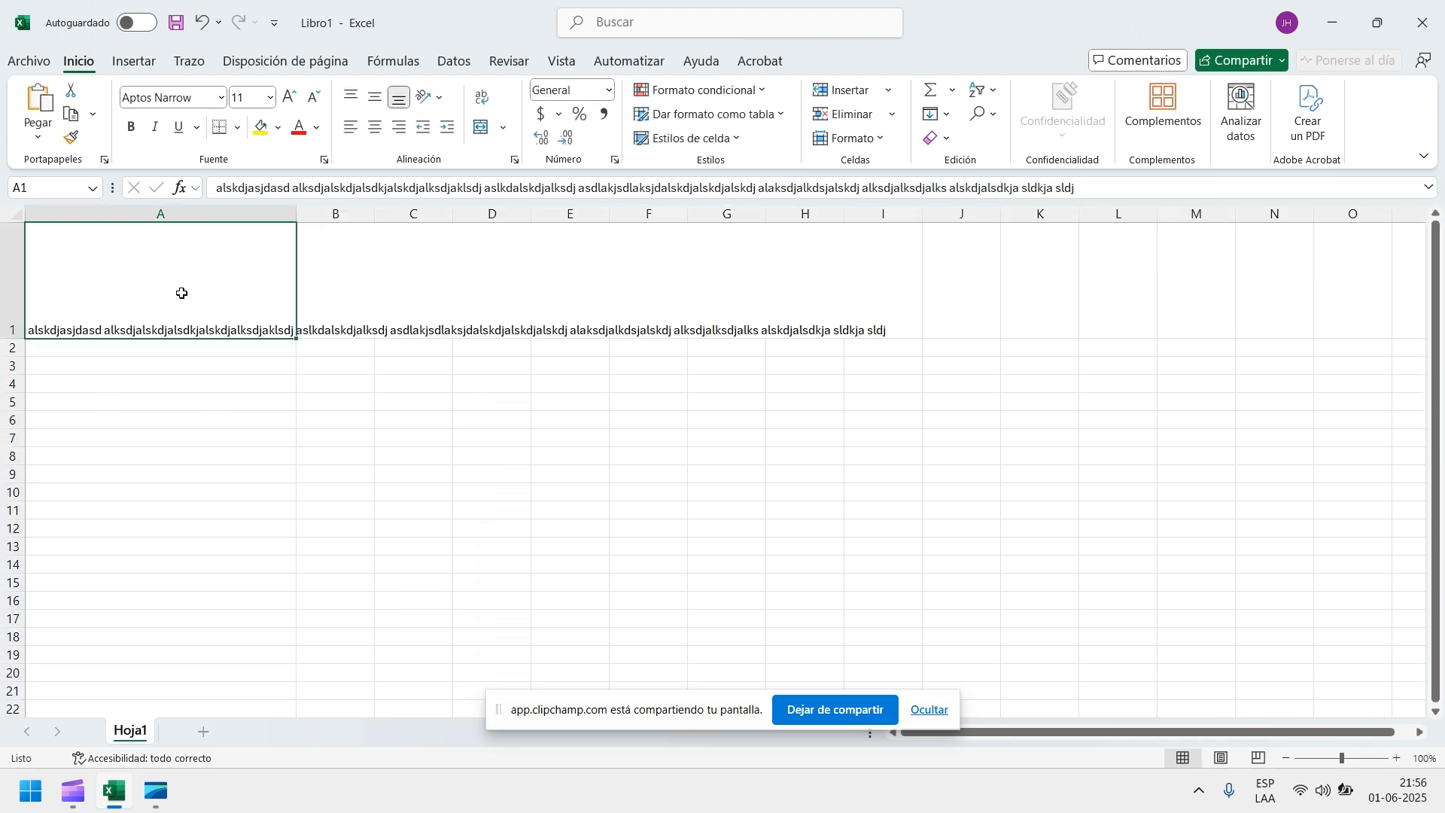
Step: Compare the formula bar for empty cell D9 with the one for filled cell A1
click(515, 478)
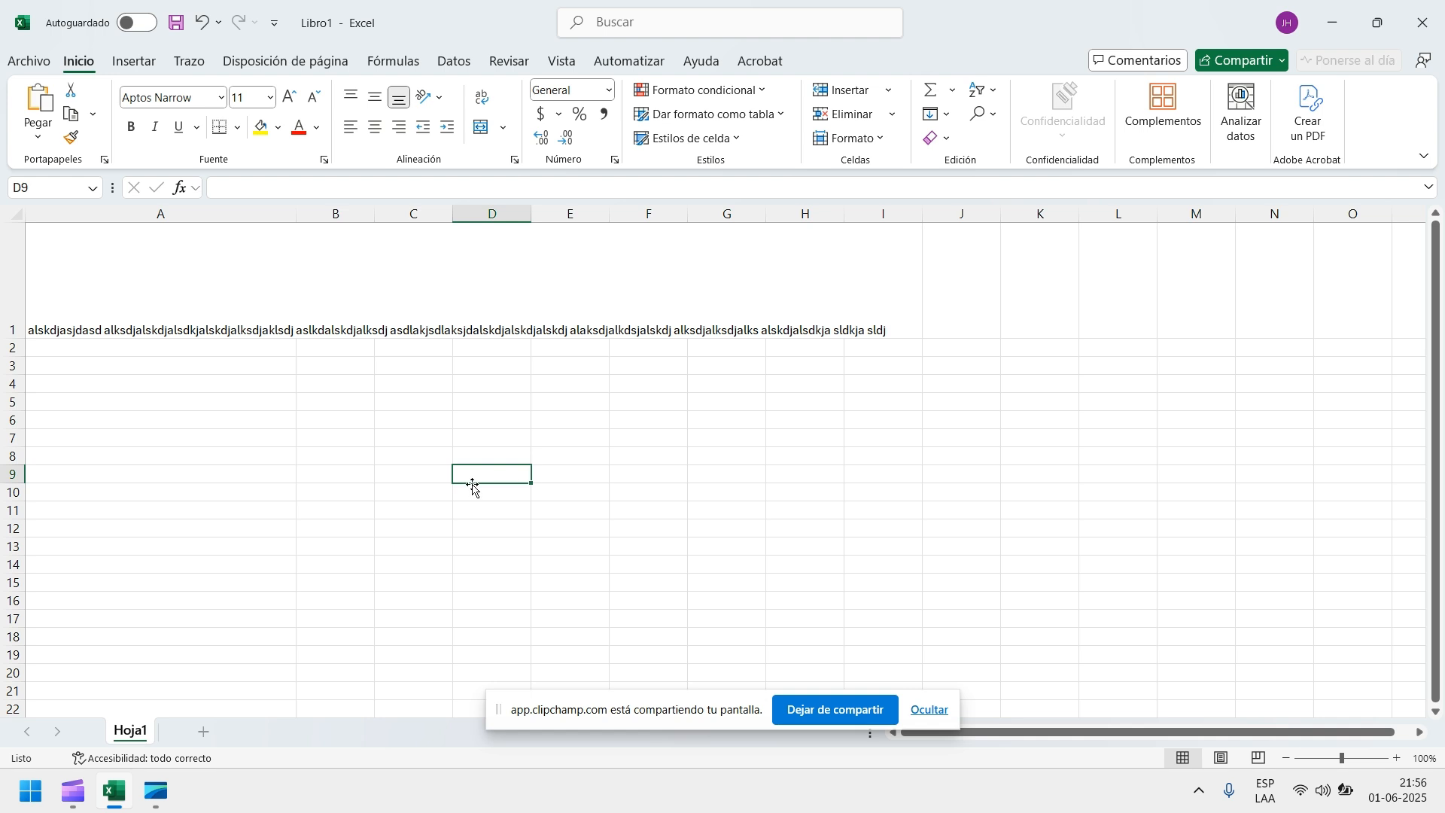
click(224, 185)
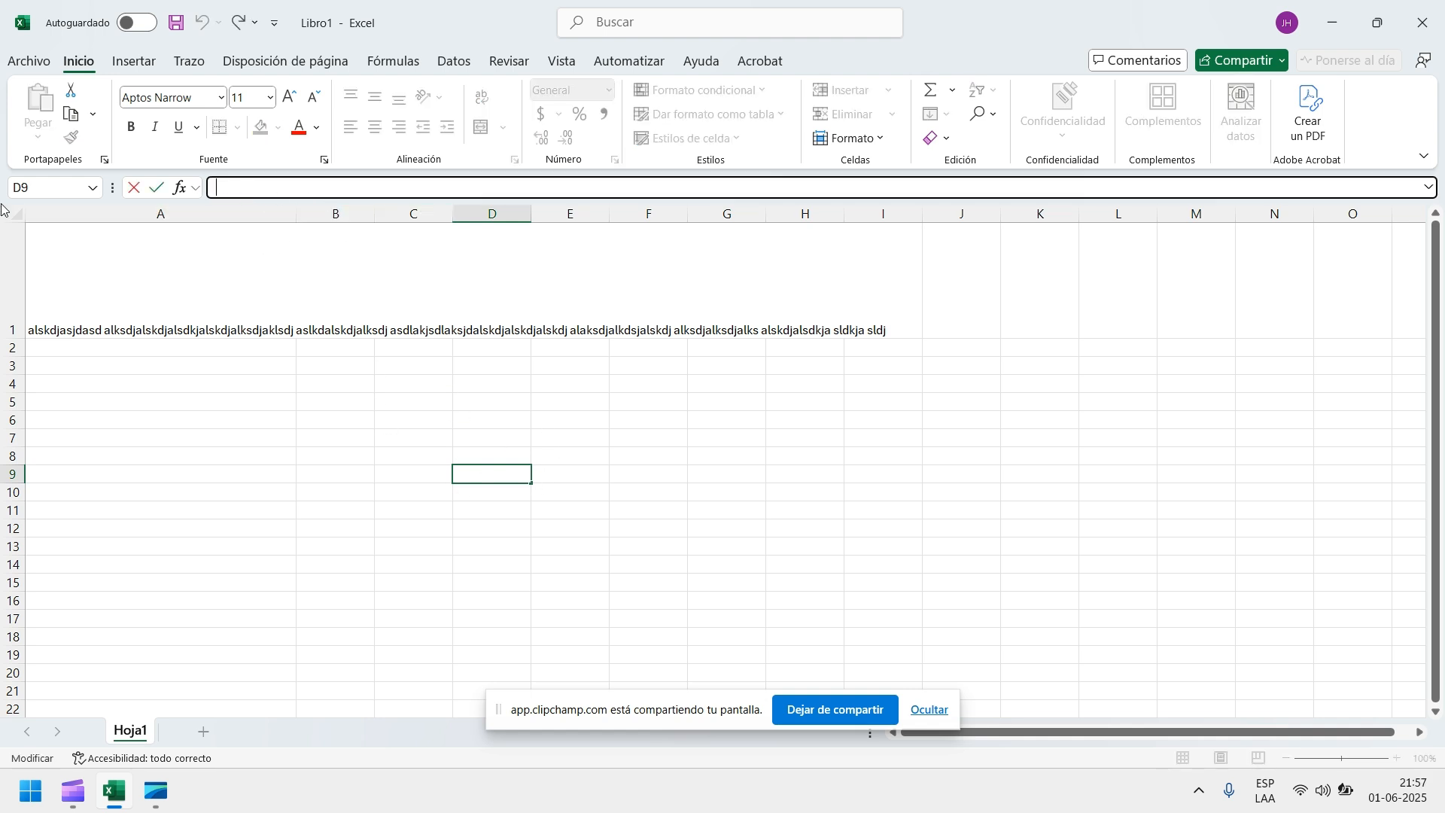
click(165, 320)
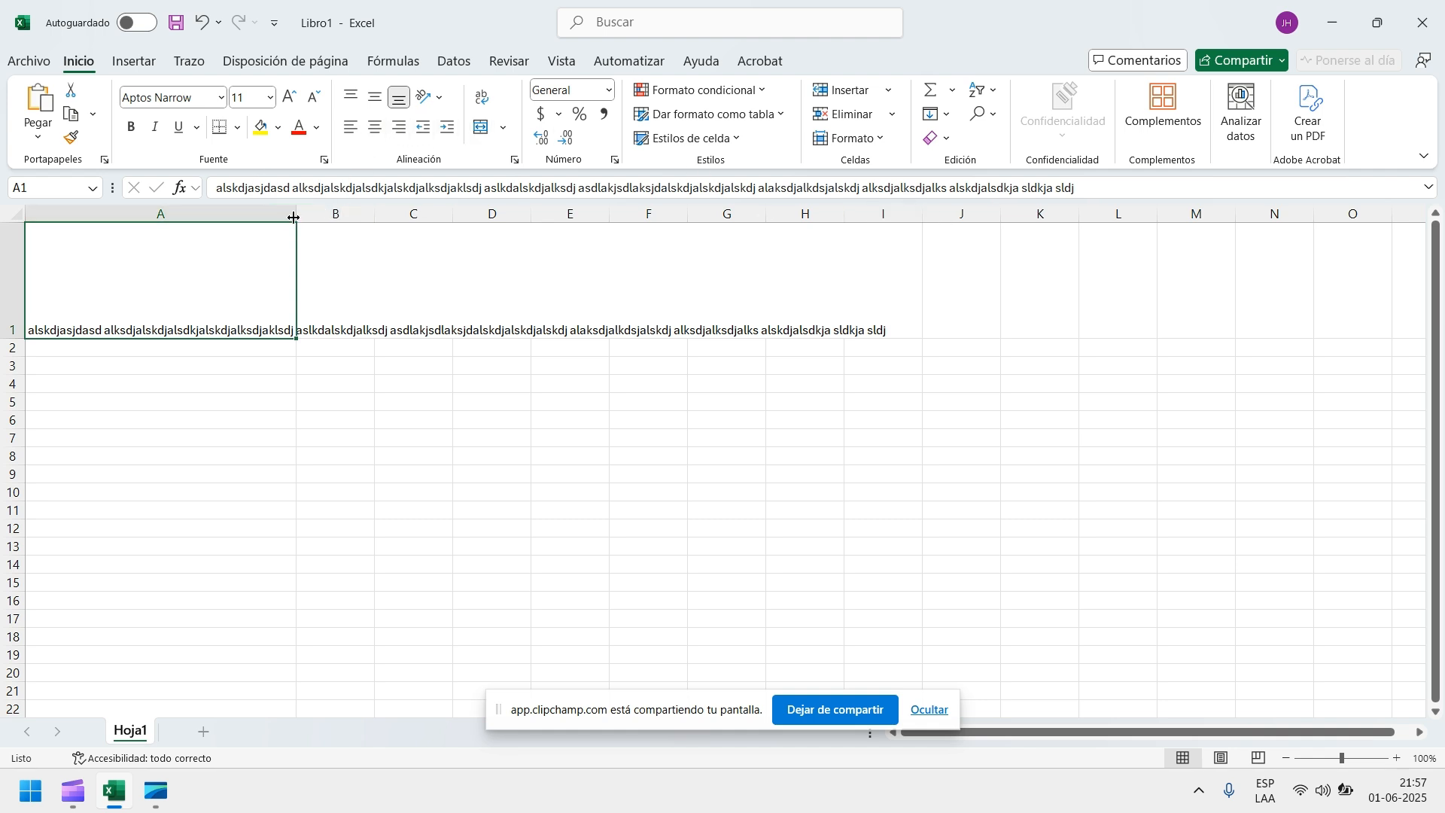
Step: Widen column A by hand past the end of A1's text, and narrow it again so the text overflows
drag(297, 217, 648, 281)
drag(651, 218, 1010, 215)
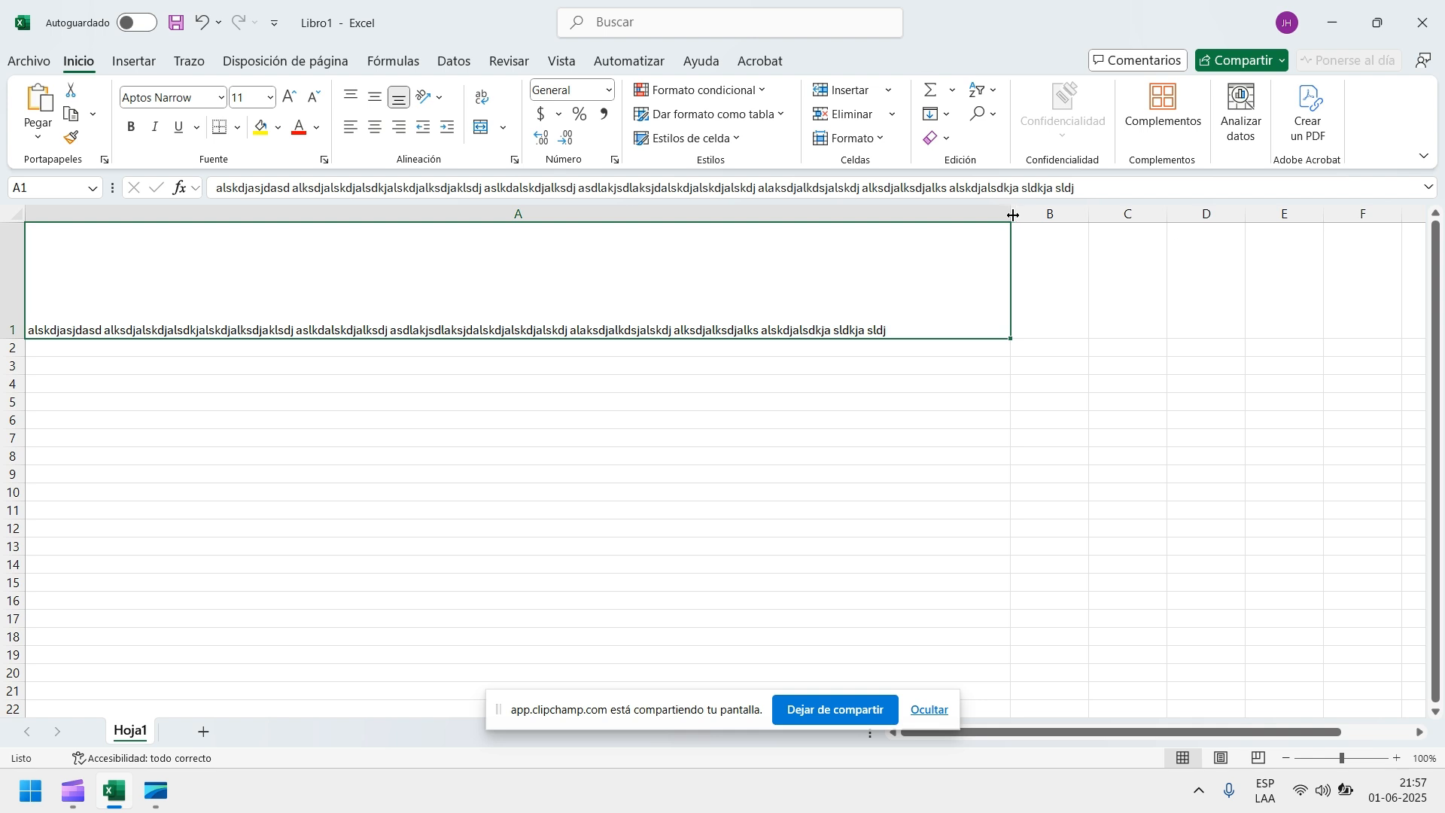
drag(1013, 215, 376, 216)
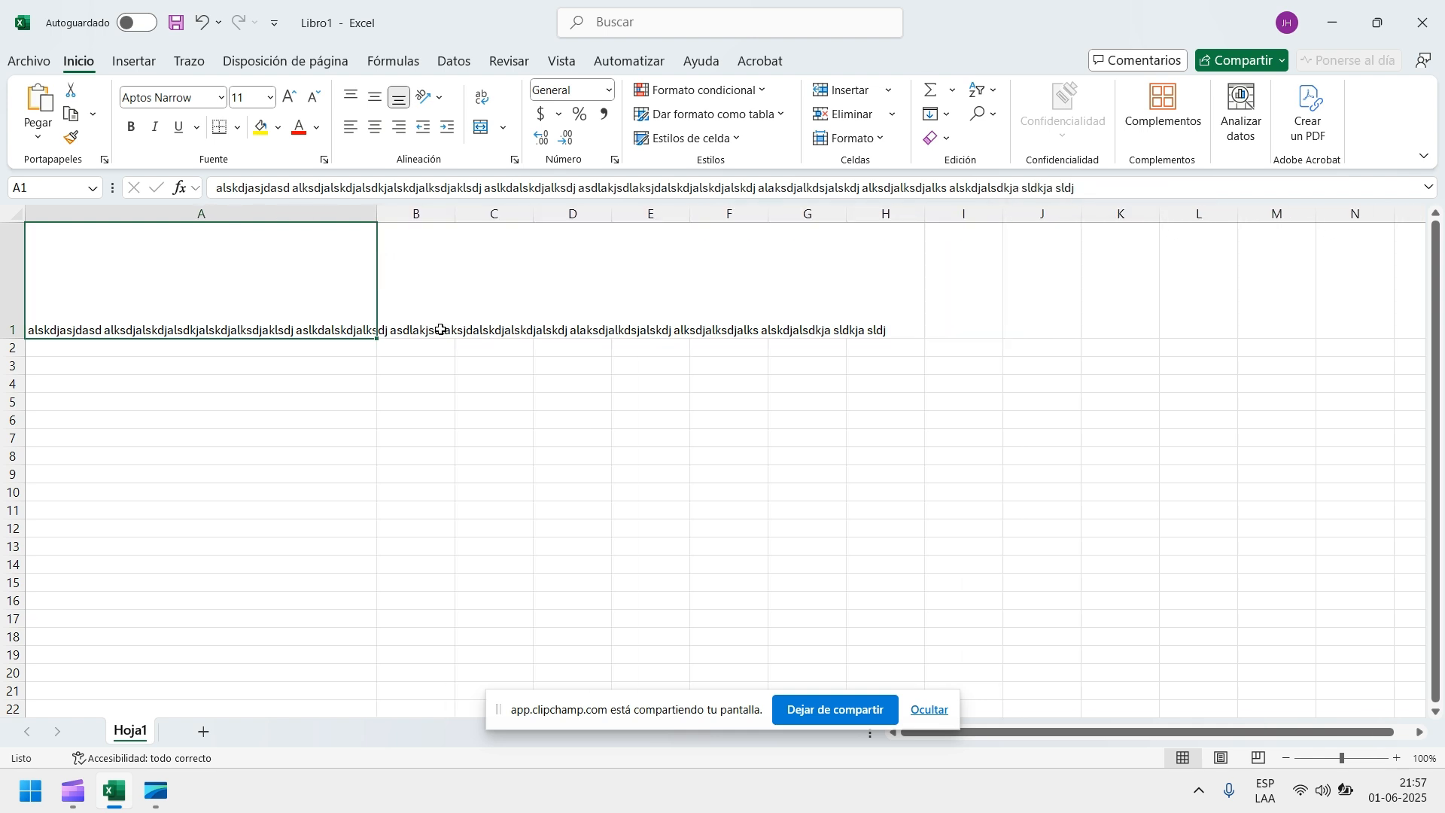
Step: Autofit the width of column A and the height of row 1 to the text in A1
double_click(372, 213)
click(930, 327)
key(Left)
key(F2)
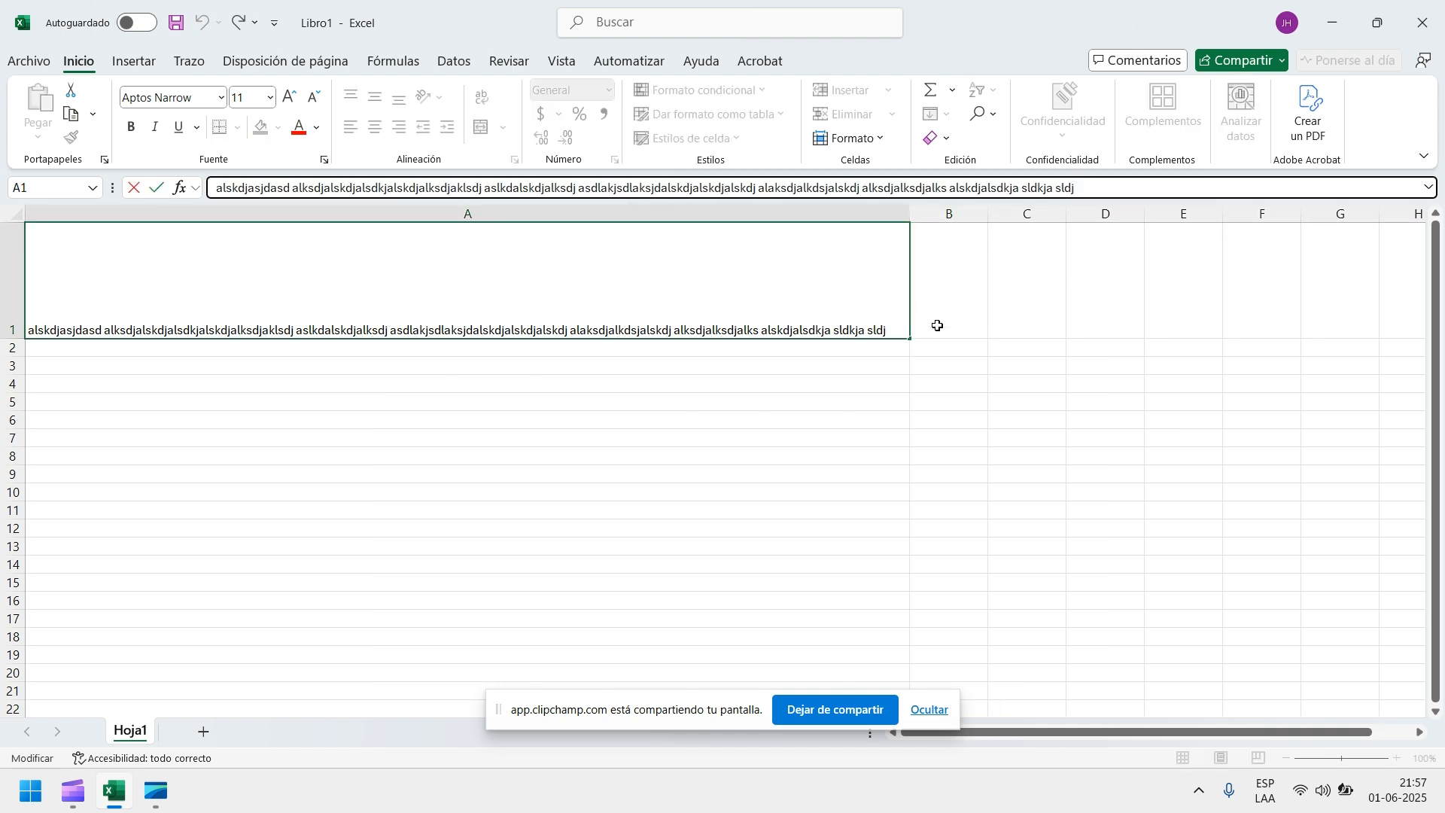
key(Return)
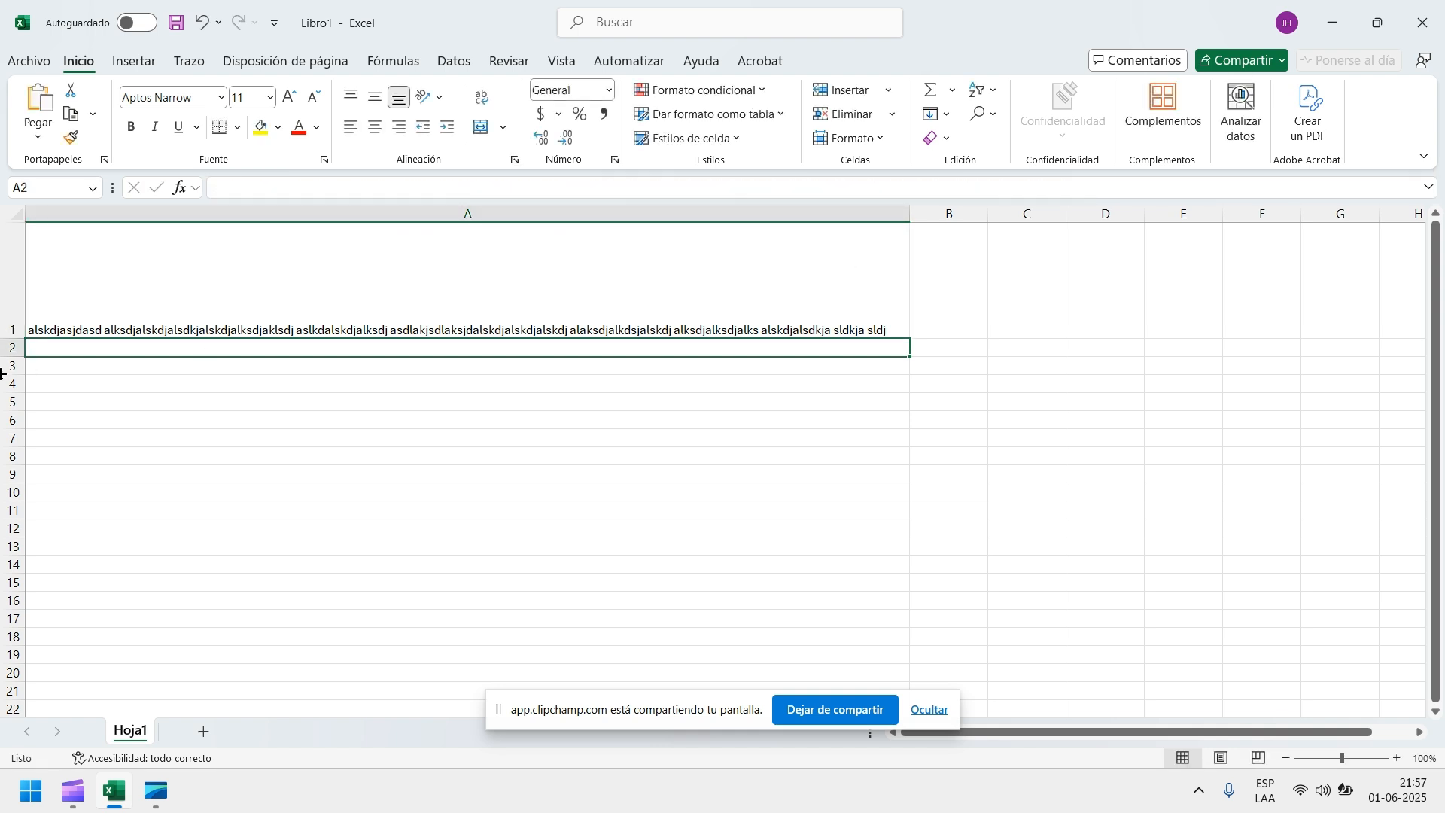
double_click(4, 340)
click(562, 427)
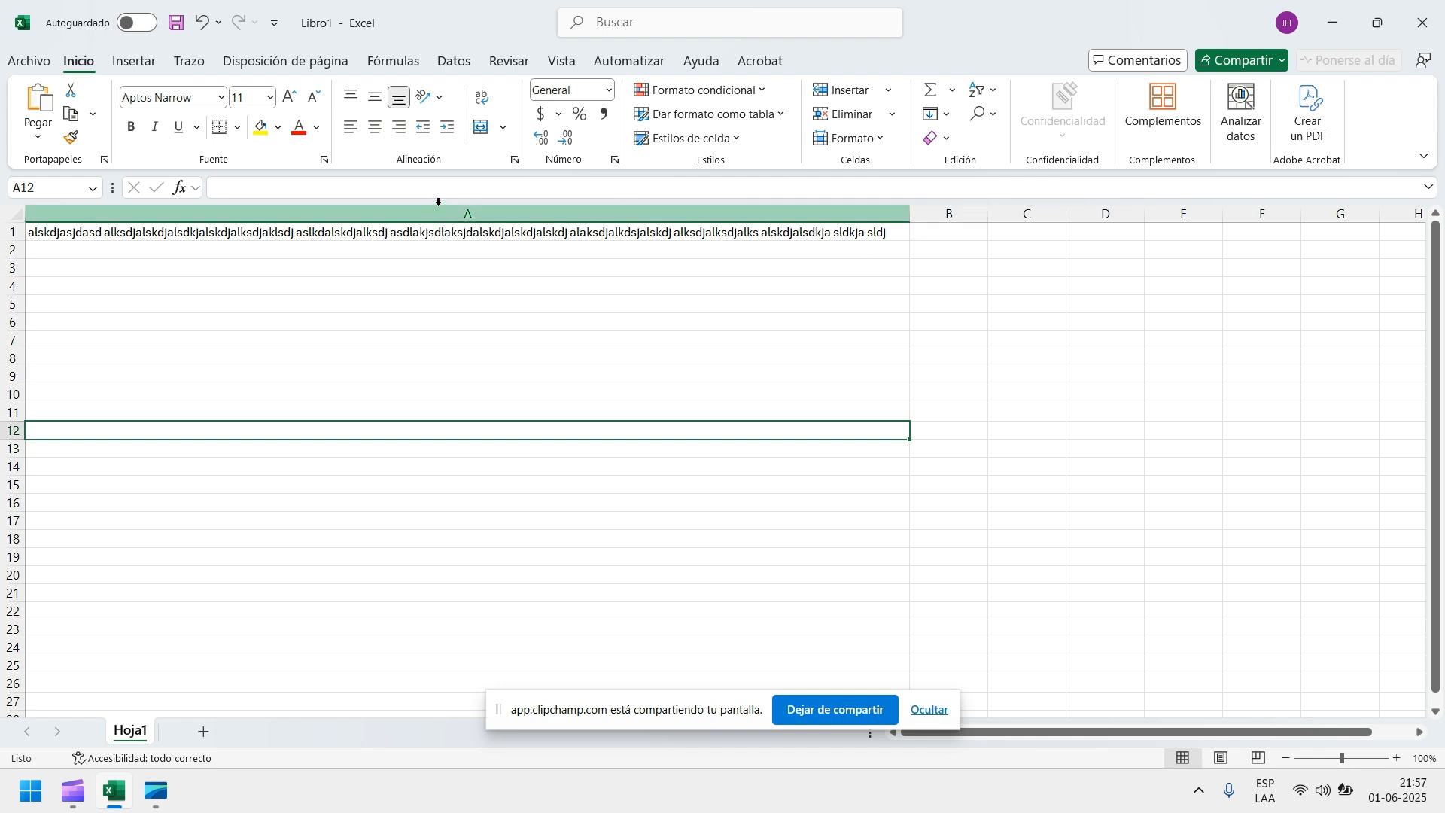
Step: Select the whole of column A and several entire rows, including rows 18, 4, 2 and 1, to see how headers select
click(447, 203)
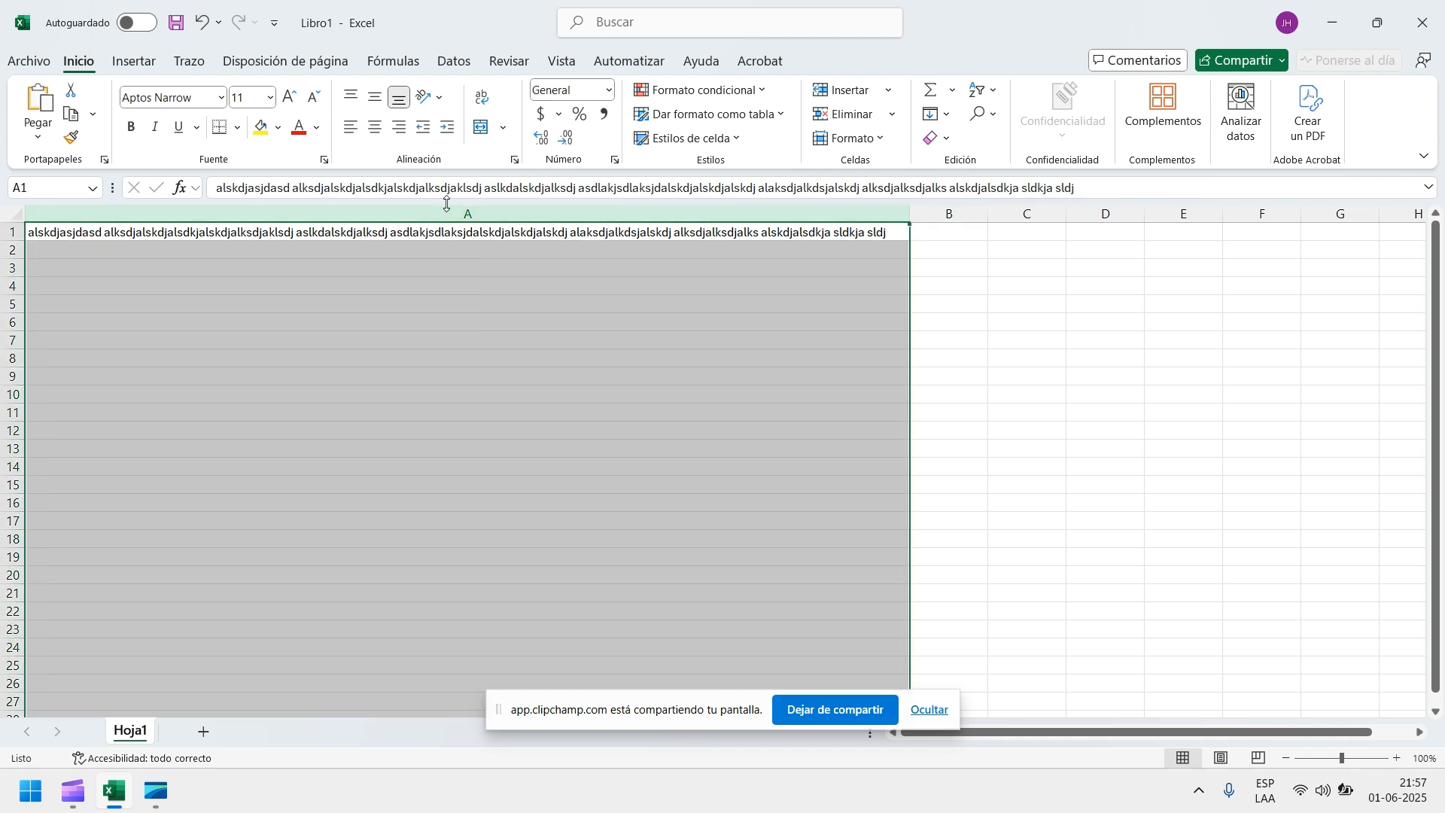
click(12, 322)
click(7, 538)
click(2, 457)
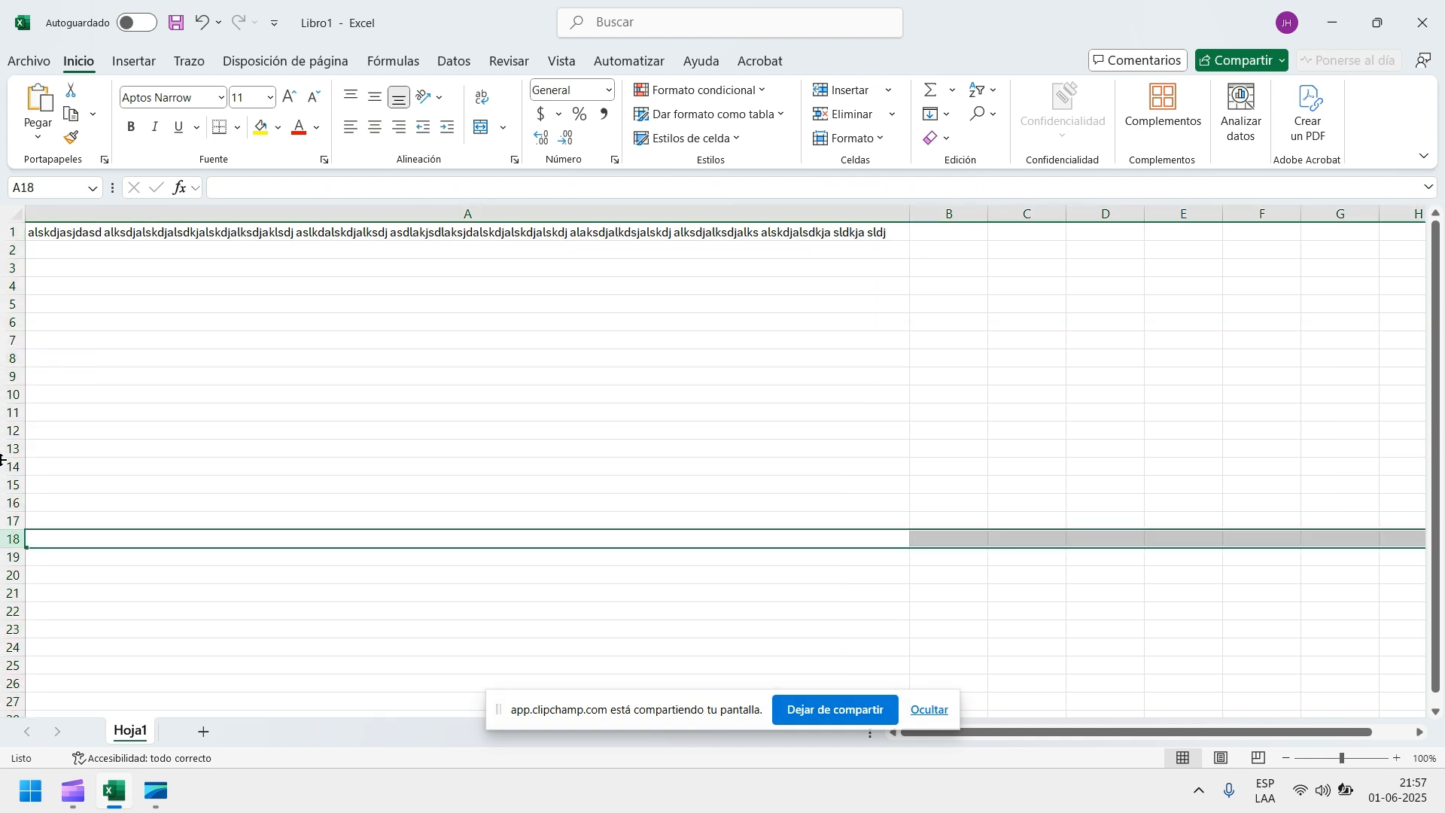
click(2, 341)
click(9, 287)
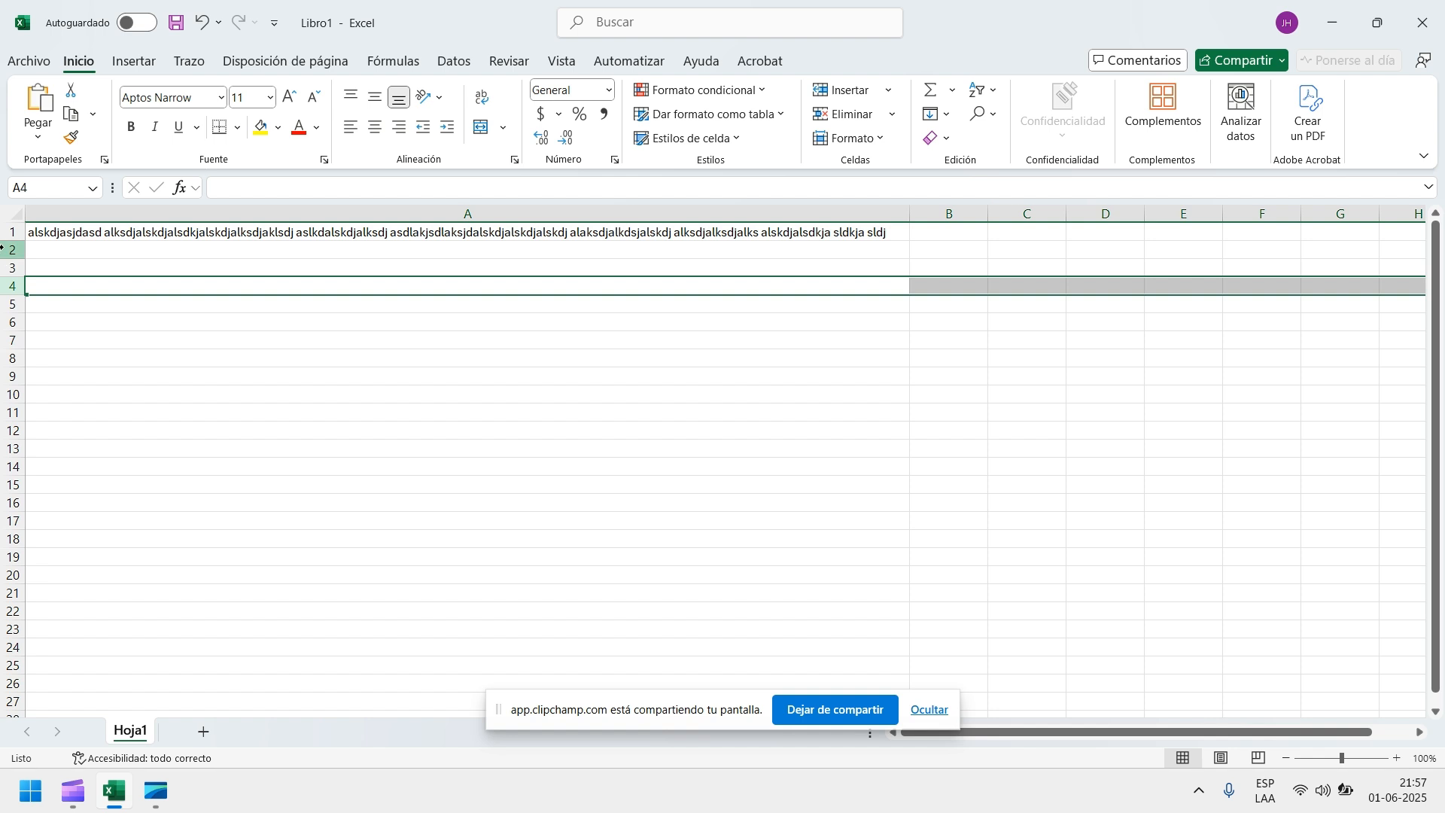
click(8, 250)
click(8, 232)
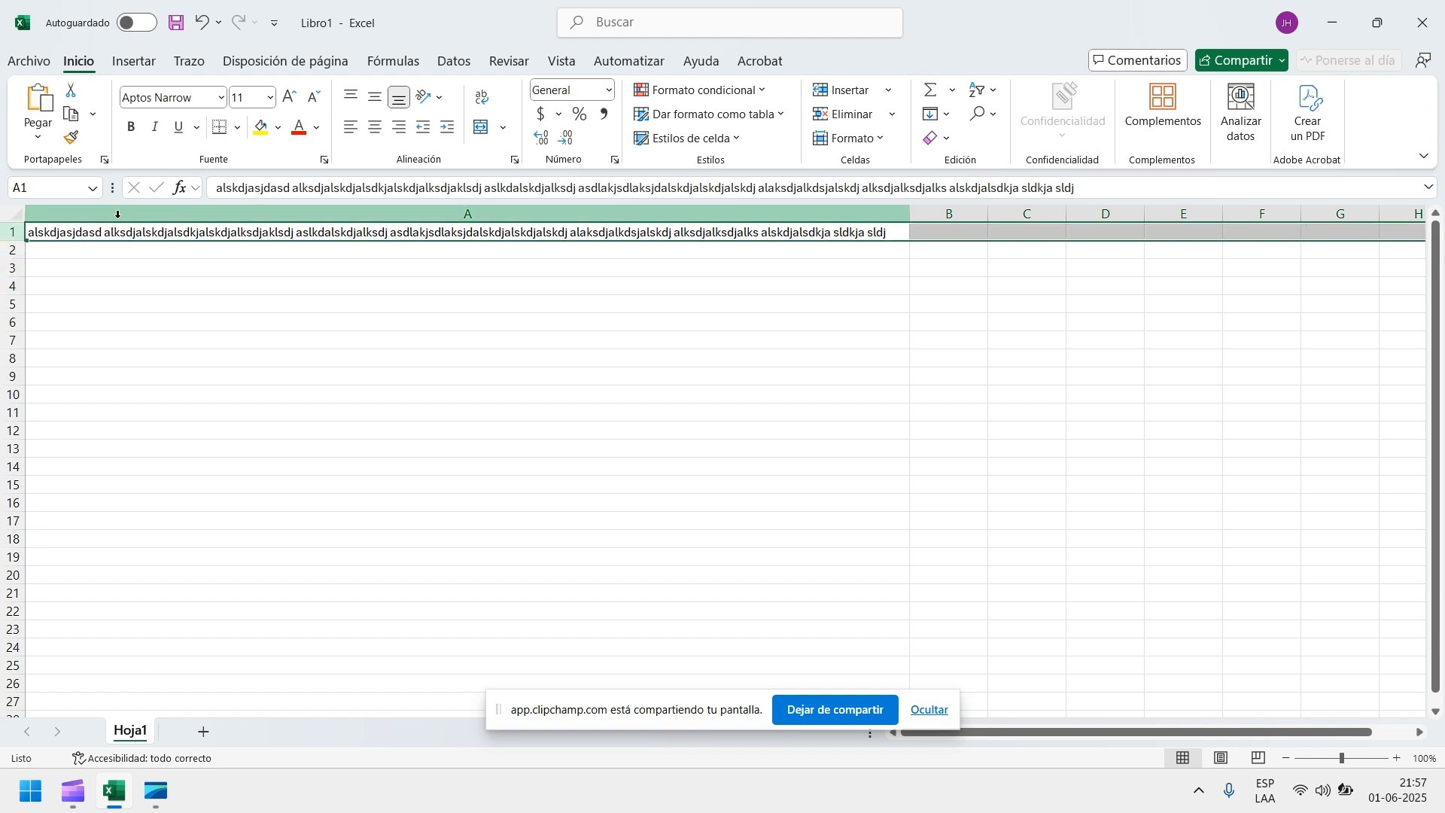
Step: Delete the entire column A and undo the deletion
click(307, 208)
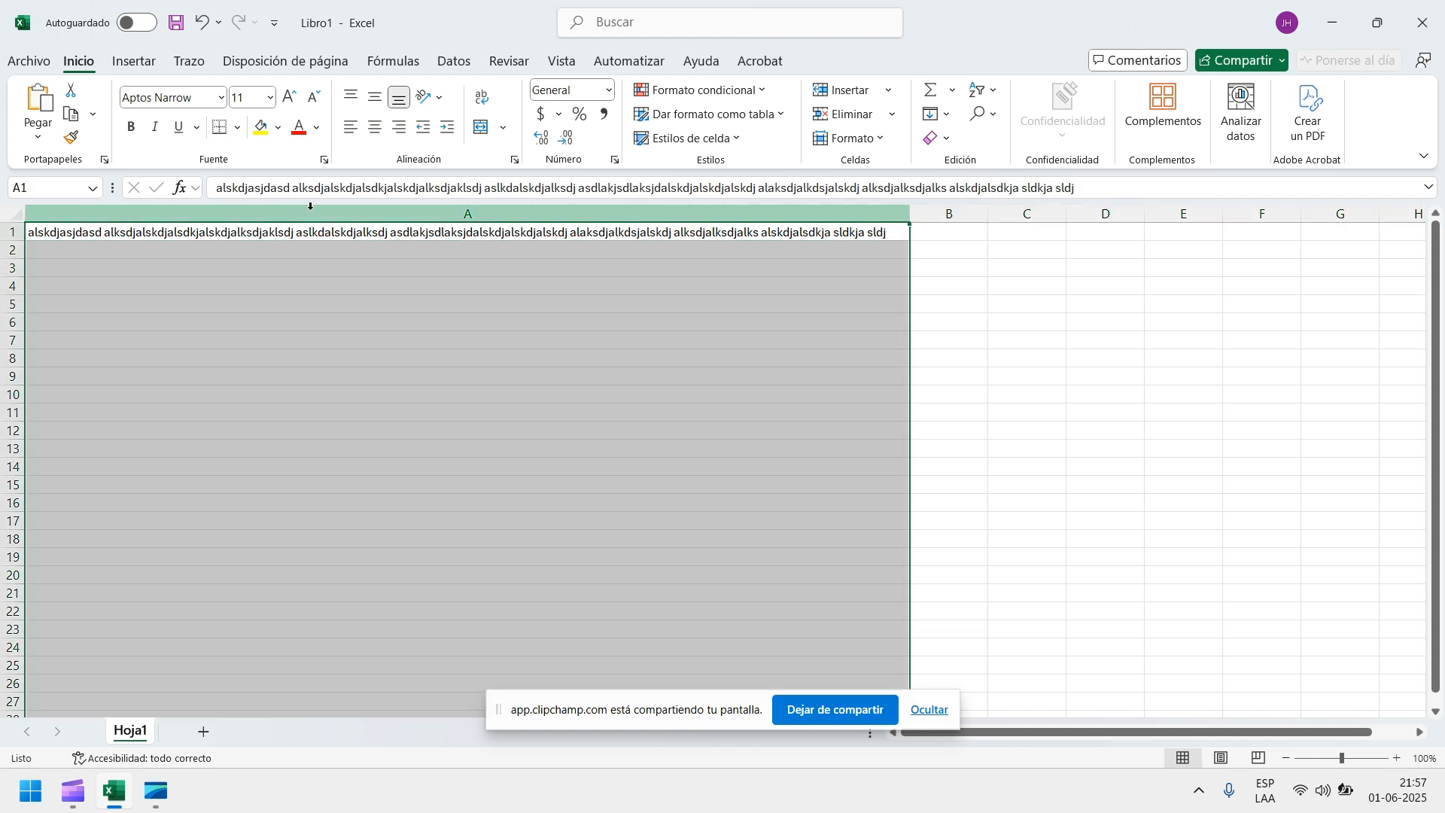
right_click(315, 212)
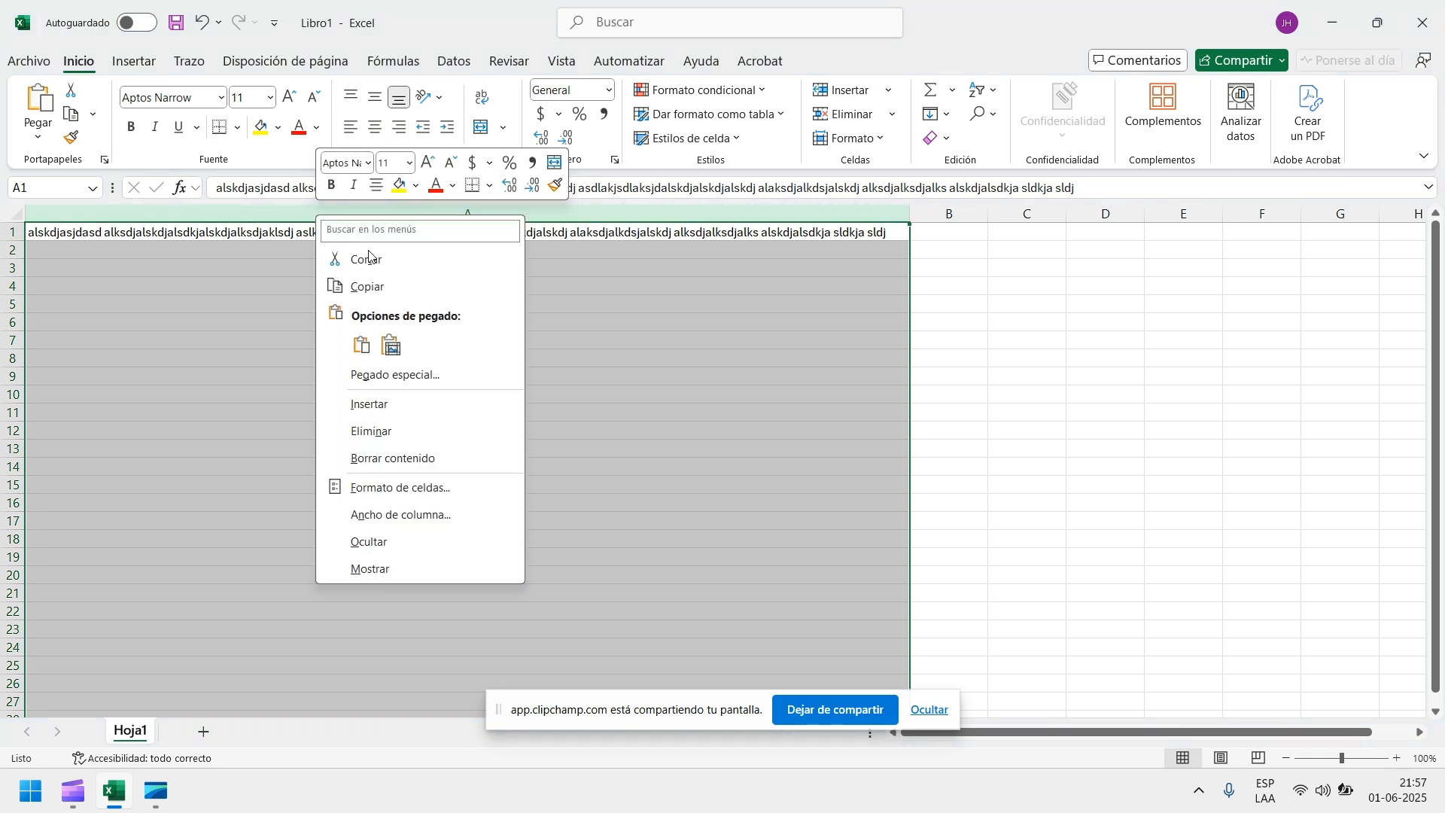
click(395, 430)
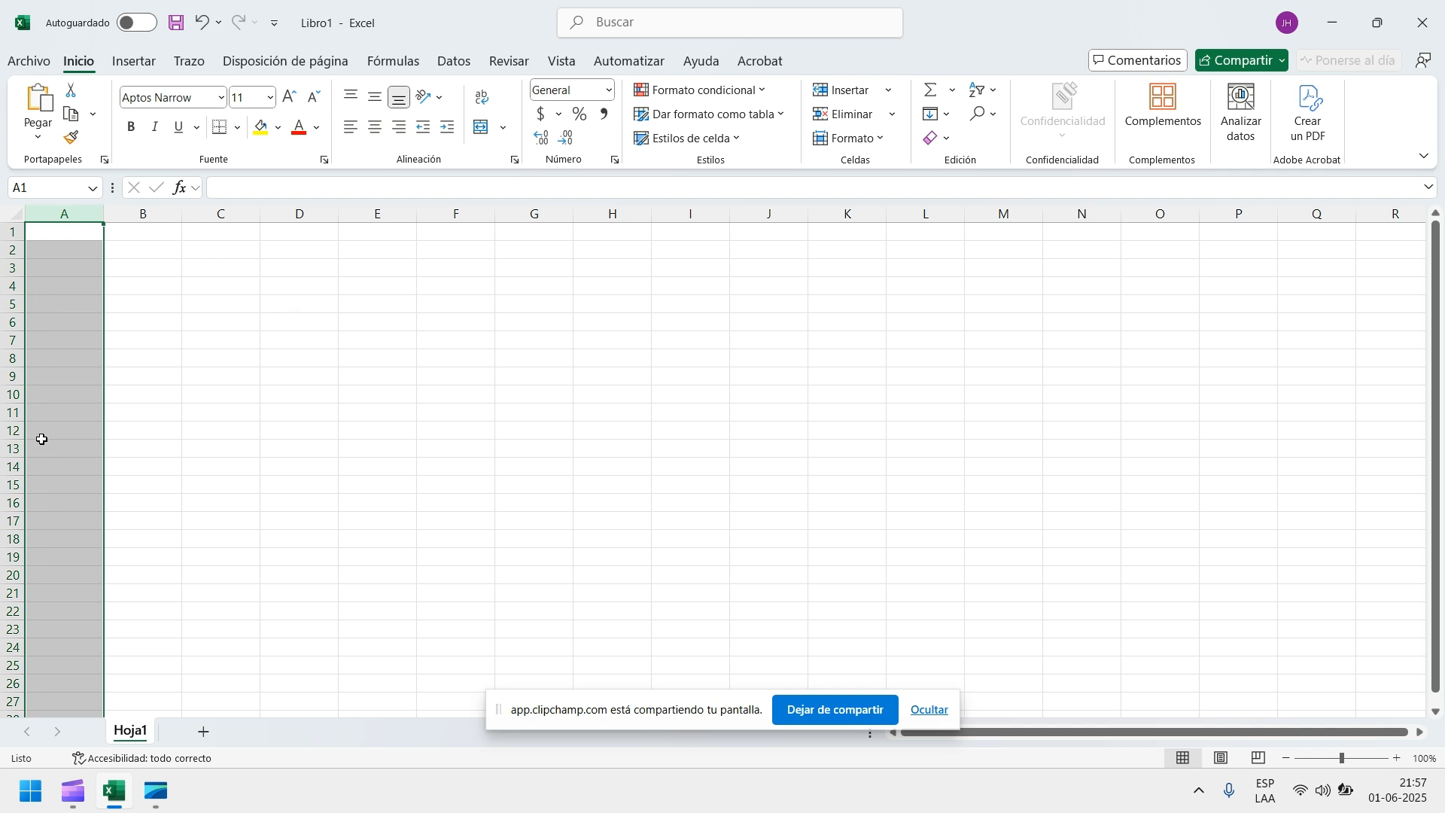
key(ctrl+z)
Step: Enter filler text in column A: asd in A5, A7, A8 and A10, adasdas in A13, and asda in A16
click(52, 300)
text(asd)
key(Return)
key(Return)
text(asd)
key(Return)
text(asd)
key(Return)
key(Return)
text(asd)
key(Return)
key(Return)
key(Return)
text(adasdas)
key(Return)
key(Return)
key(Return)
text(asda)
key(Return)
Step: Add more filler text in column A: a in A18, sda in A20 and A22, fasfa in A21, and asas in A23 and A24
key(Return)
text(a)
key(Return)
key(Return)
text(sda)
key(Return)
text(fasfa)
key(Return)
text(sda)
key(Return)
text(asas)
key(Return)
text(asas)
key(Up)
Step: Delete column A with all its filler entries, and undo both the deletion and the entry in A24
click(264, 217)
right_click(264, 217)
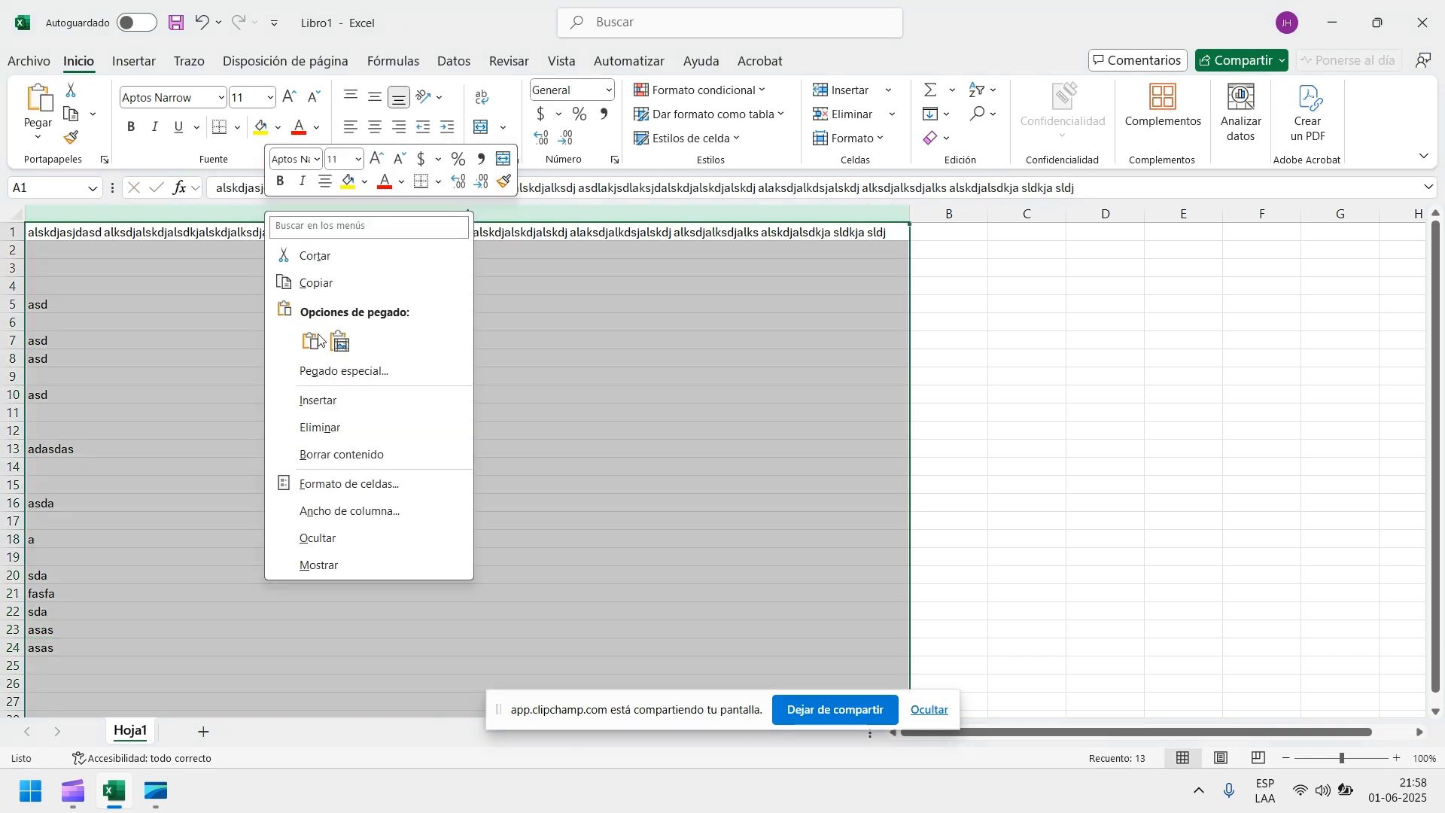
click(351, 418)
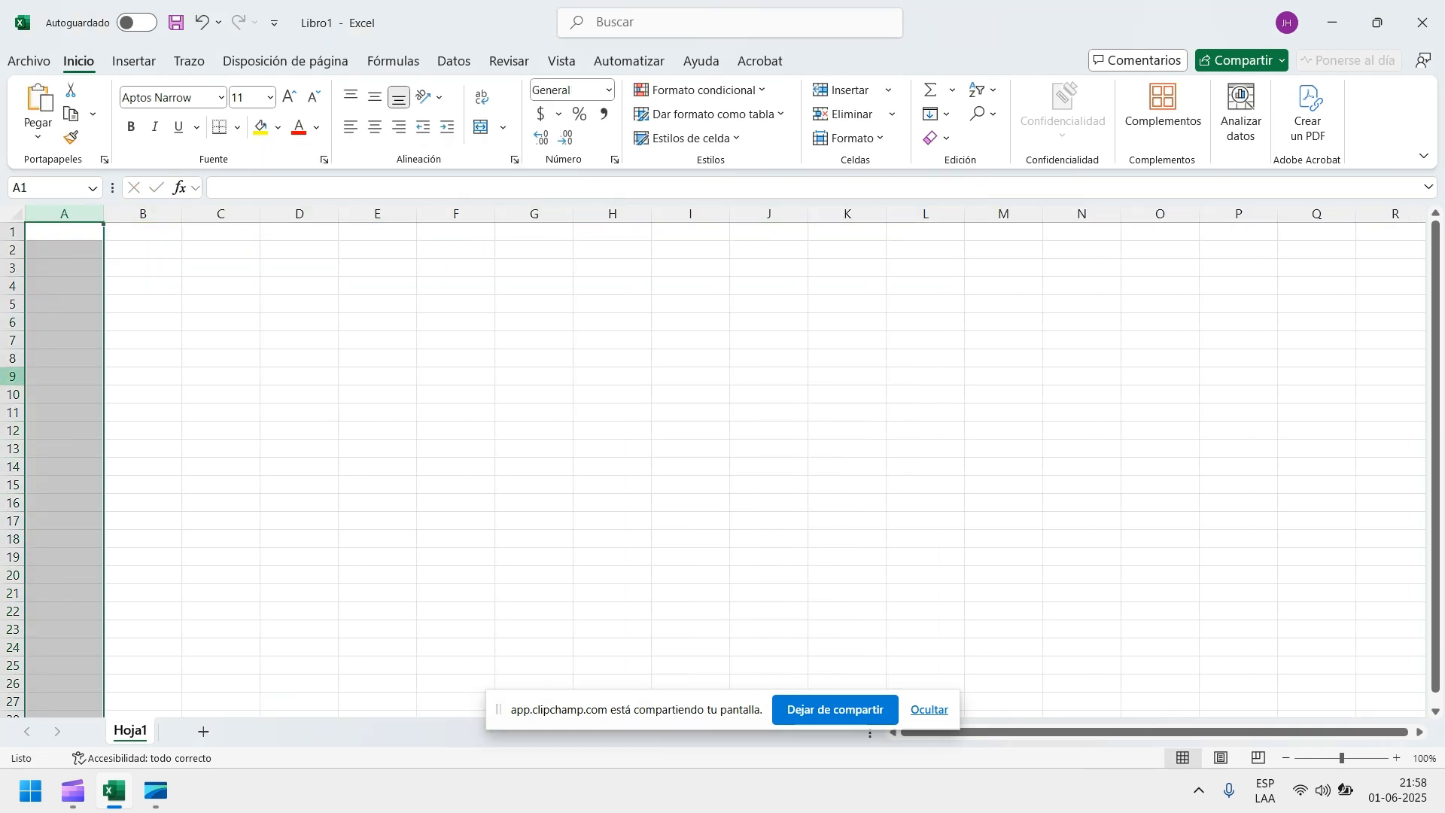
key(ctrl+z)
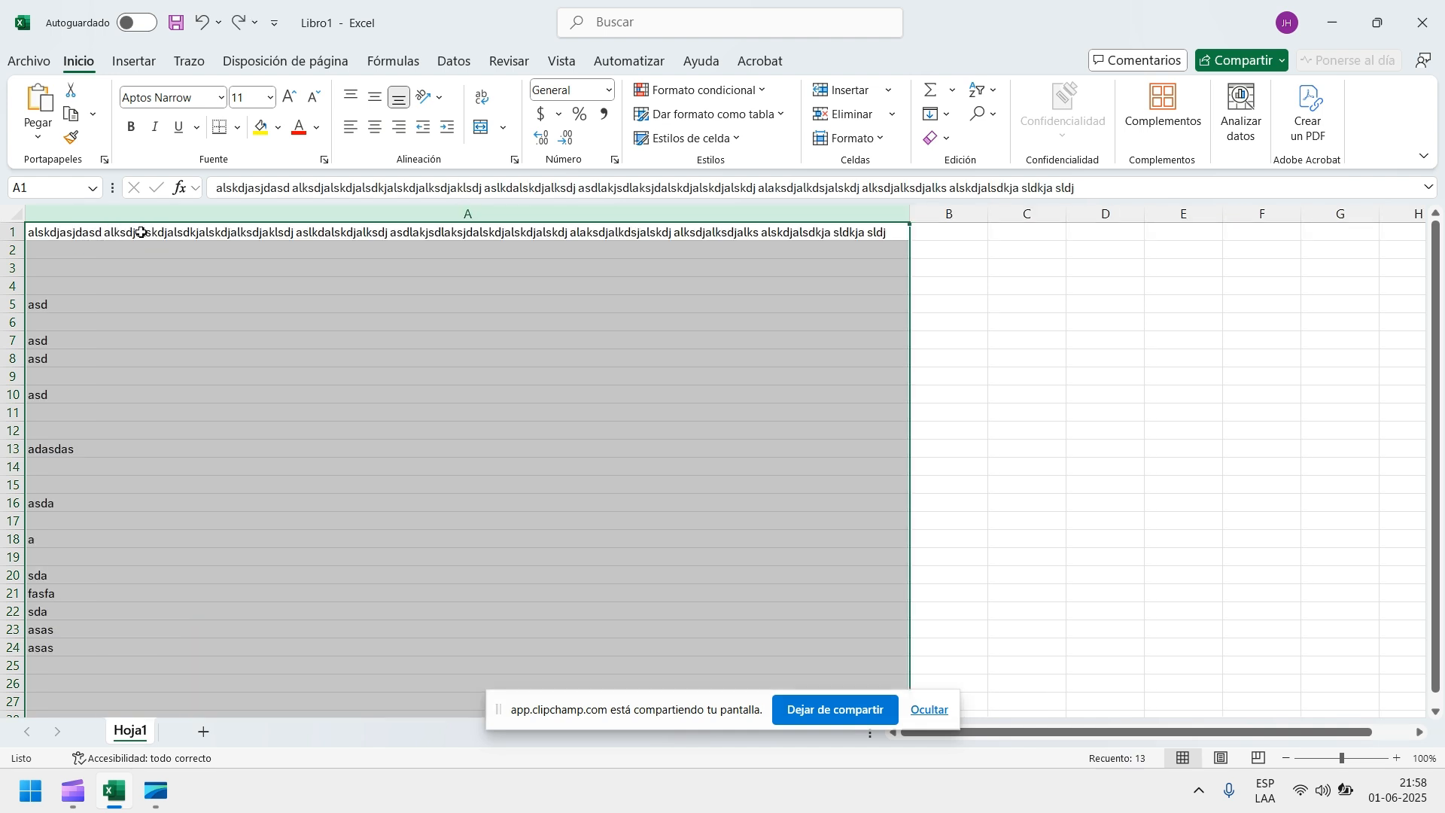
key(ctrl+z)
Step: Delete the entire column A to clear all the filler text from the sheet
click(255, 214)
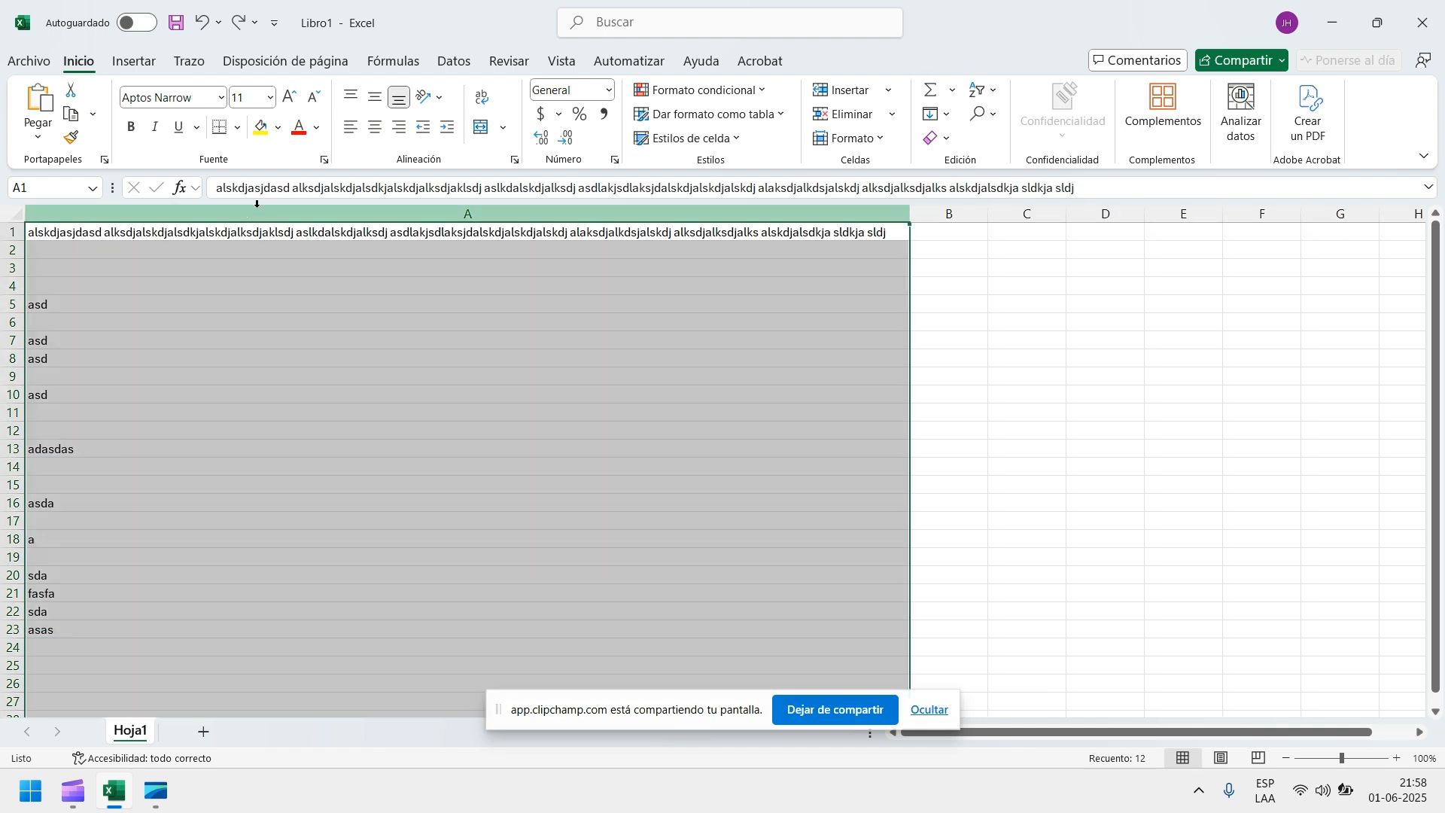
right_click(259, 211)
click(365, 424)
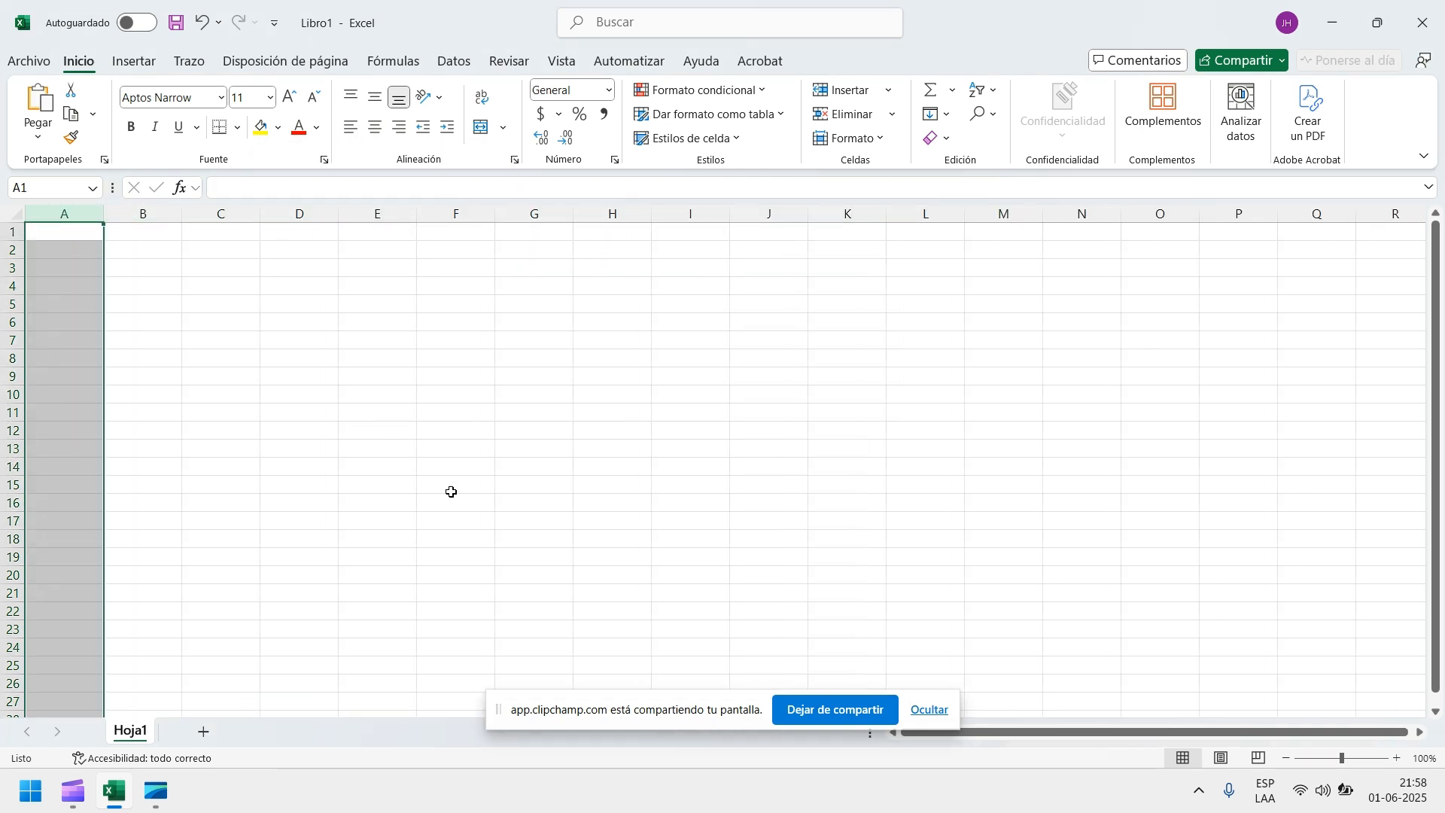
drag(385, 394, 386, 383)
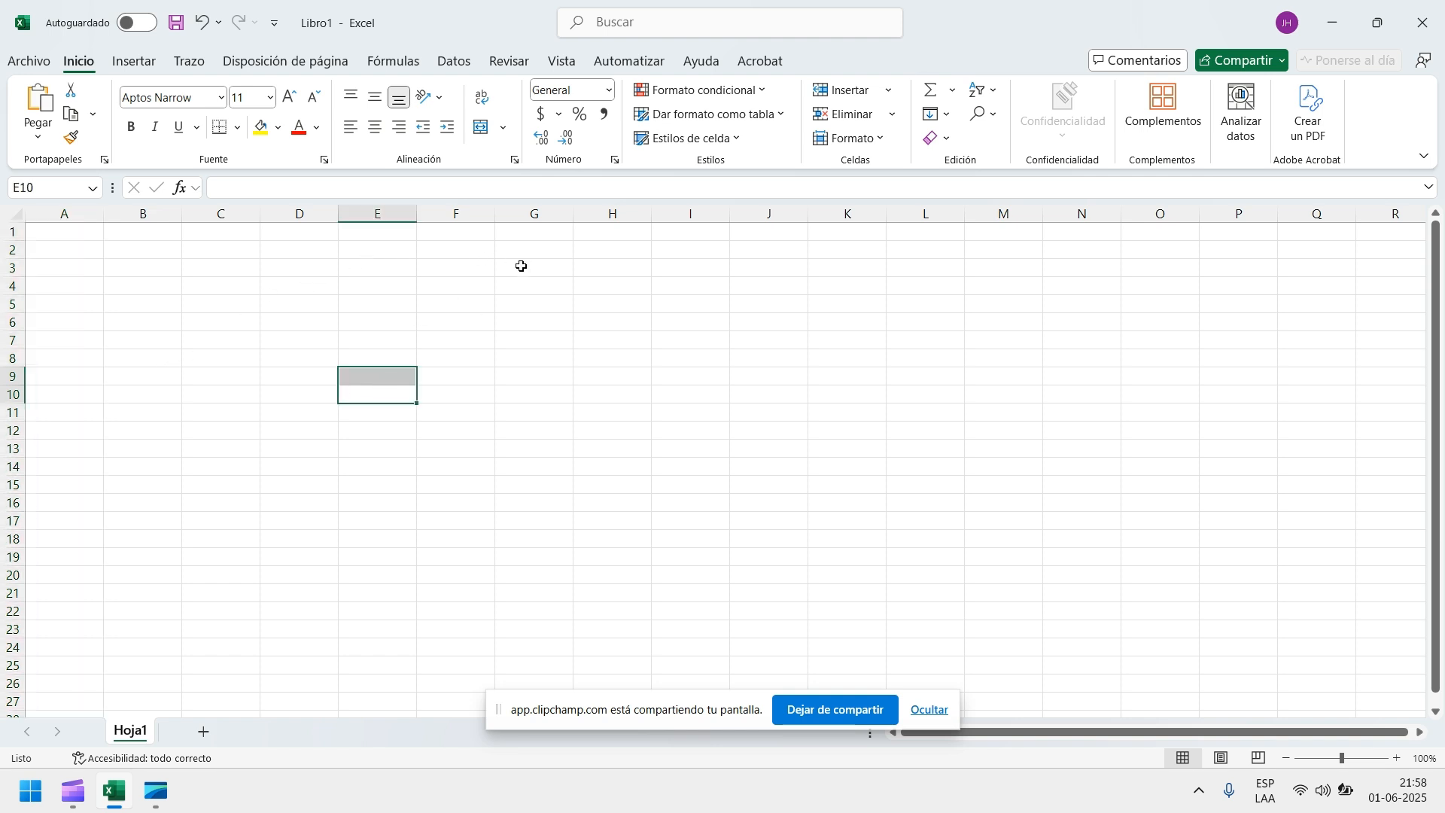
click(387, 269)
key(Left)
key(Left)
key(Up)
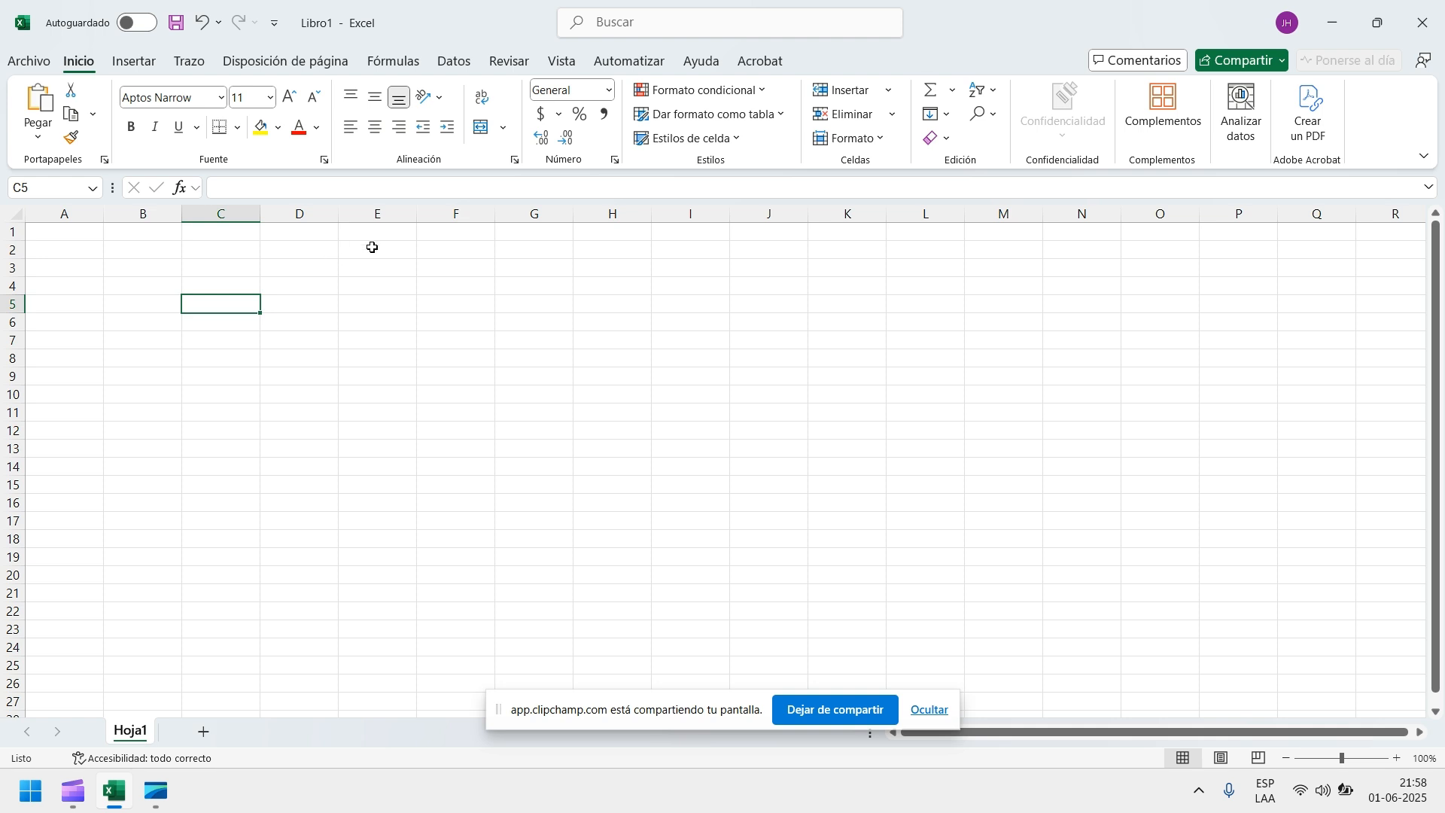
click(390, 265)
click(394, 251)
click(390, 272)
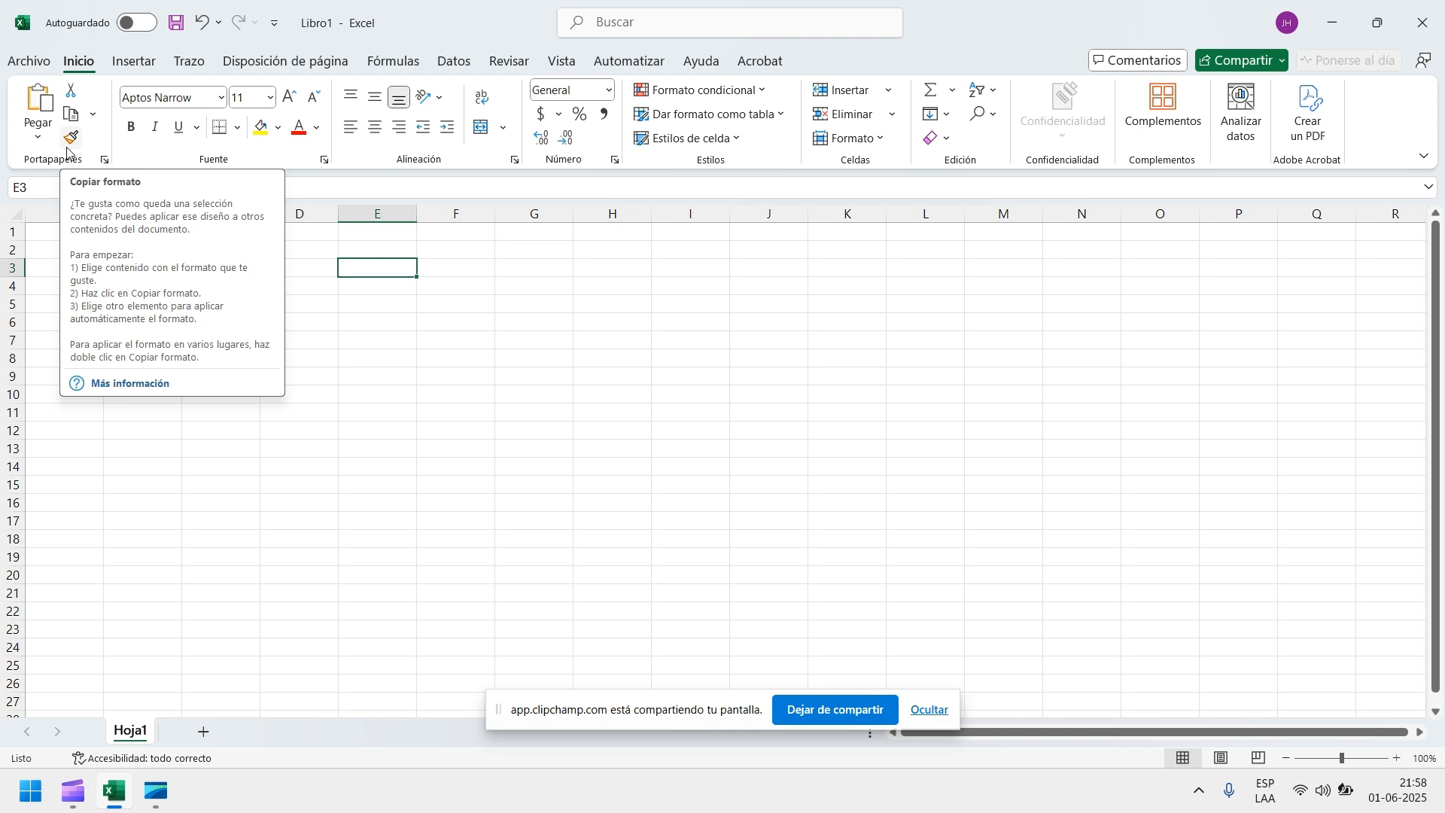
click(425, 397)
click(360, 335)
click(357, 321)
click(353, 300)
click(356, 283)
click(359, 268)
click(394, 247)
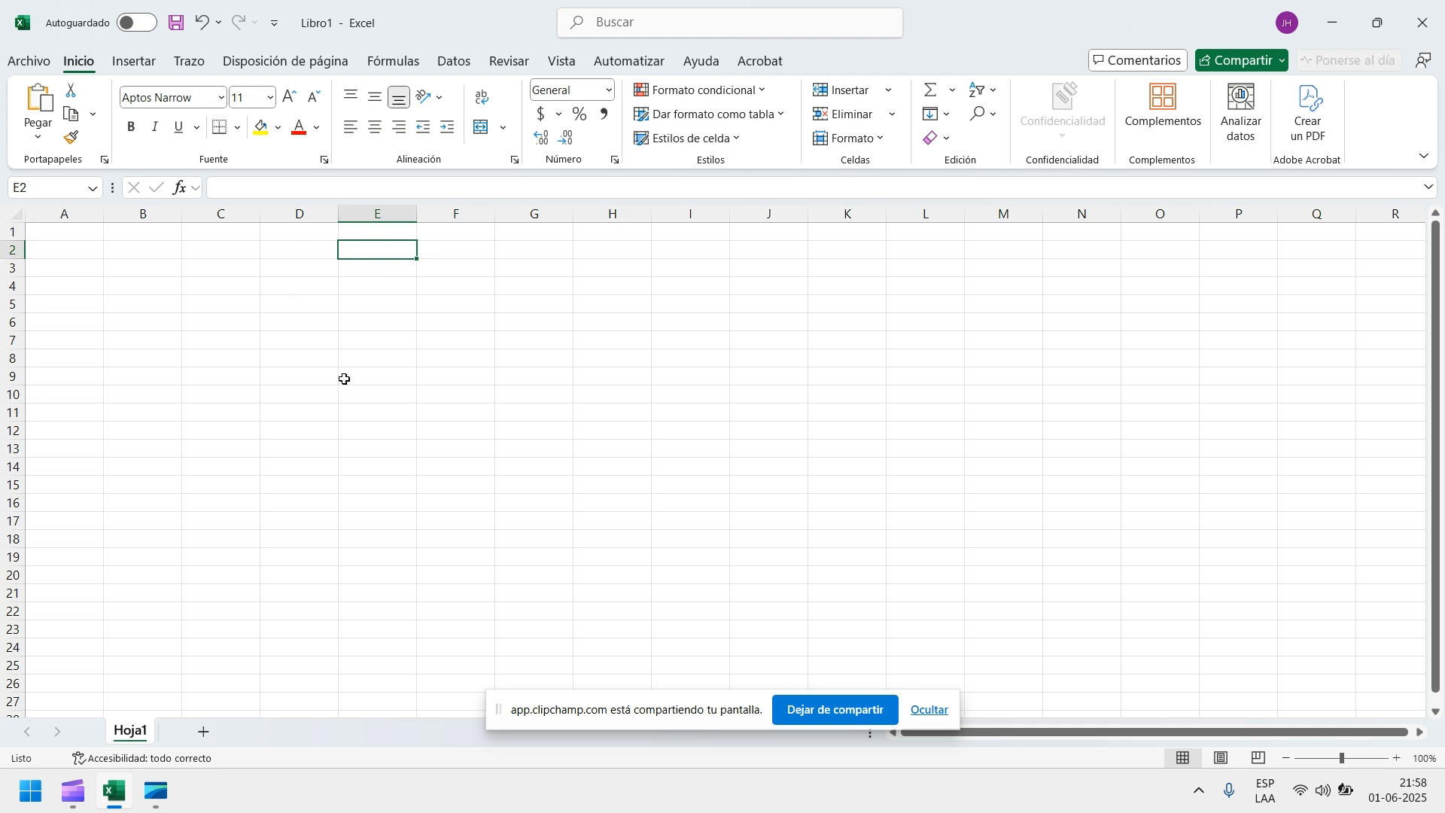
click(506, 432)
double_click(764, 411)
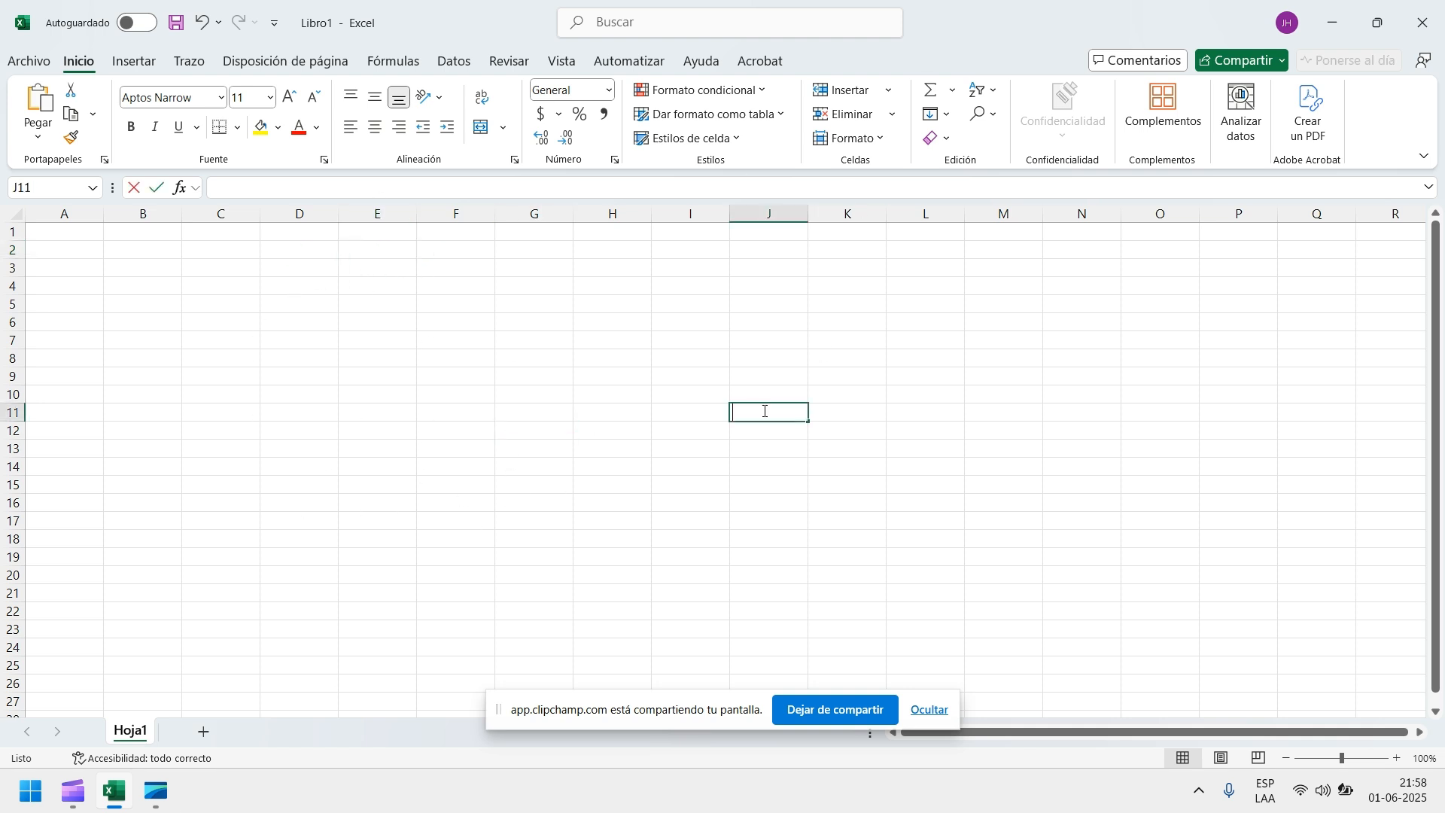
click(309, 263)
click(438, 354)
click(749, 361)
click(511, 286)
click(413, 308)
click(293, 290)
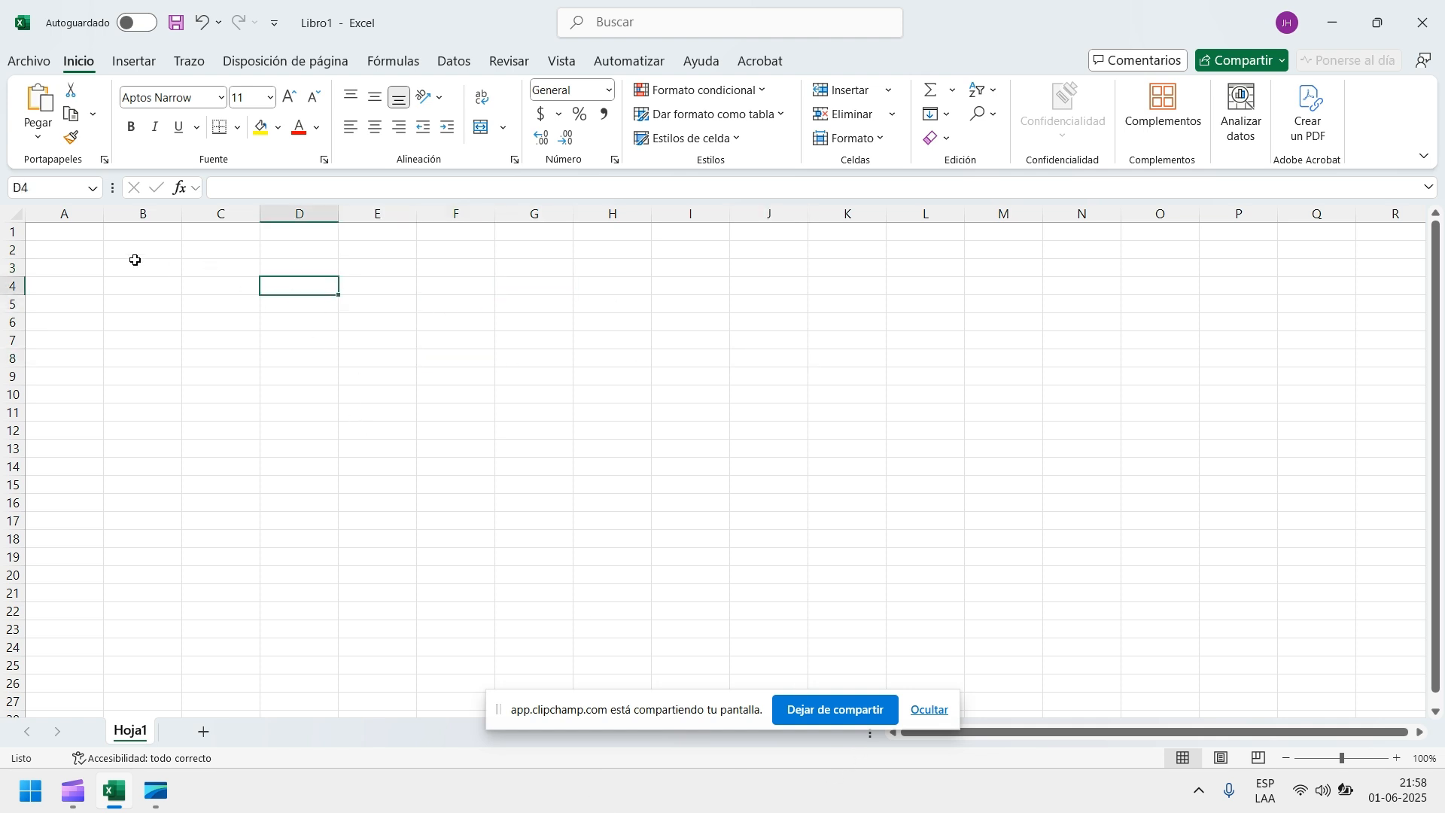
Step: Enter 42, 58, 15, 26, 78 and 36 across row 3 from C3 to H3, and reselect C3
click(201, 264)
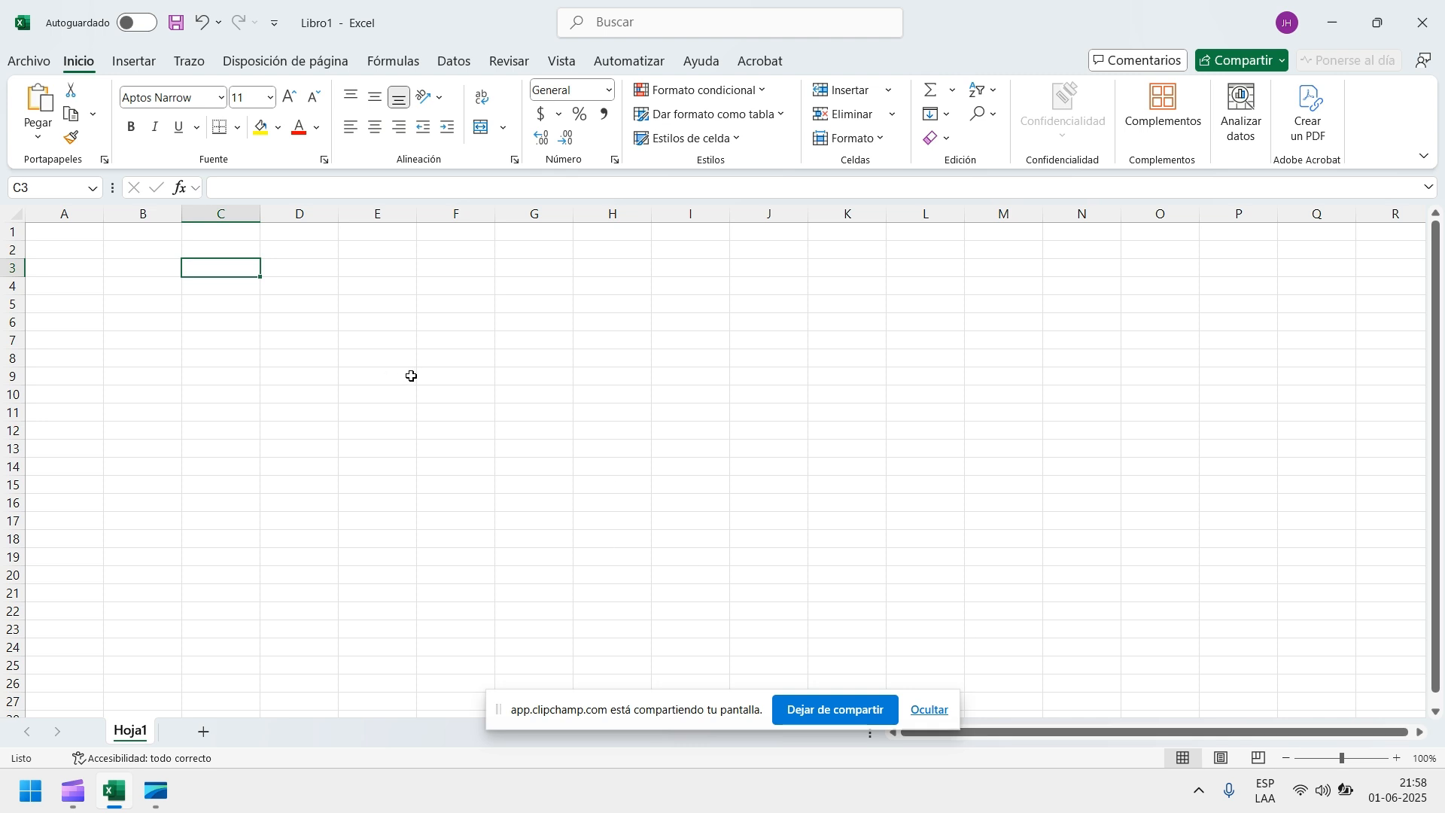
text(42)
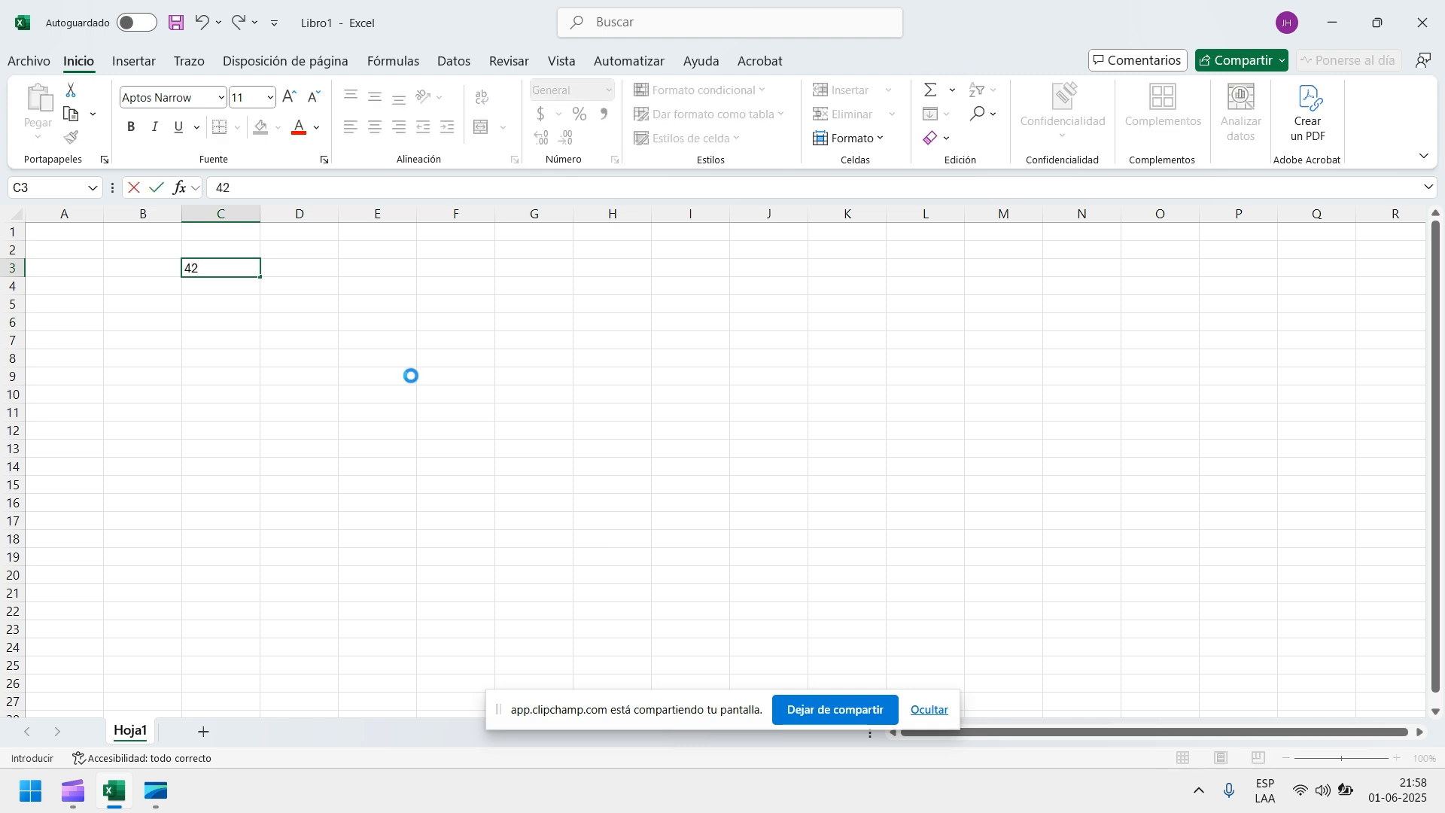
key(Tab)
text(58)
key(Tab)
text(15)
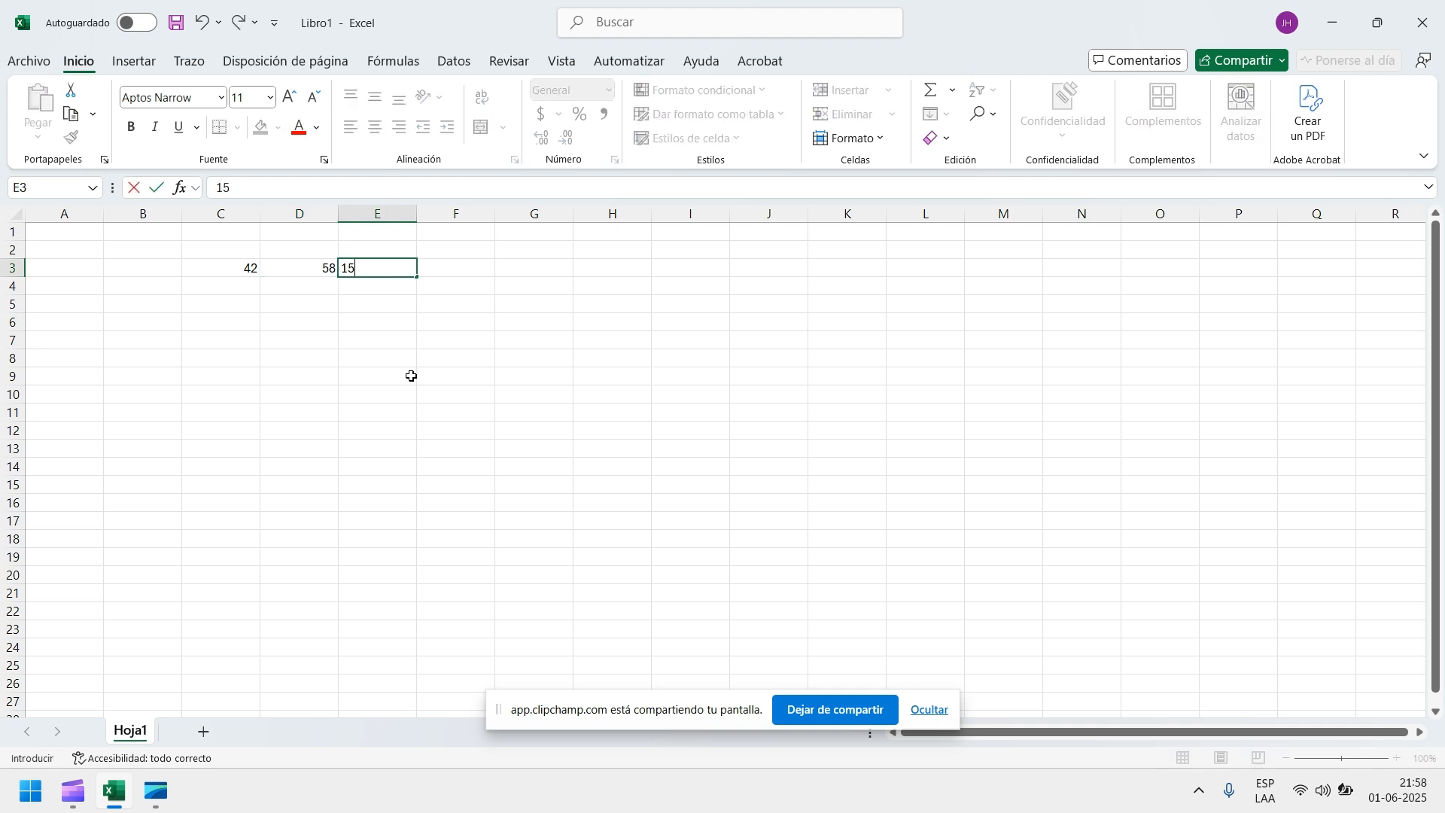
key(Tab)
text(26)
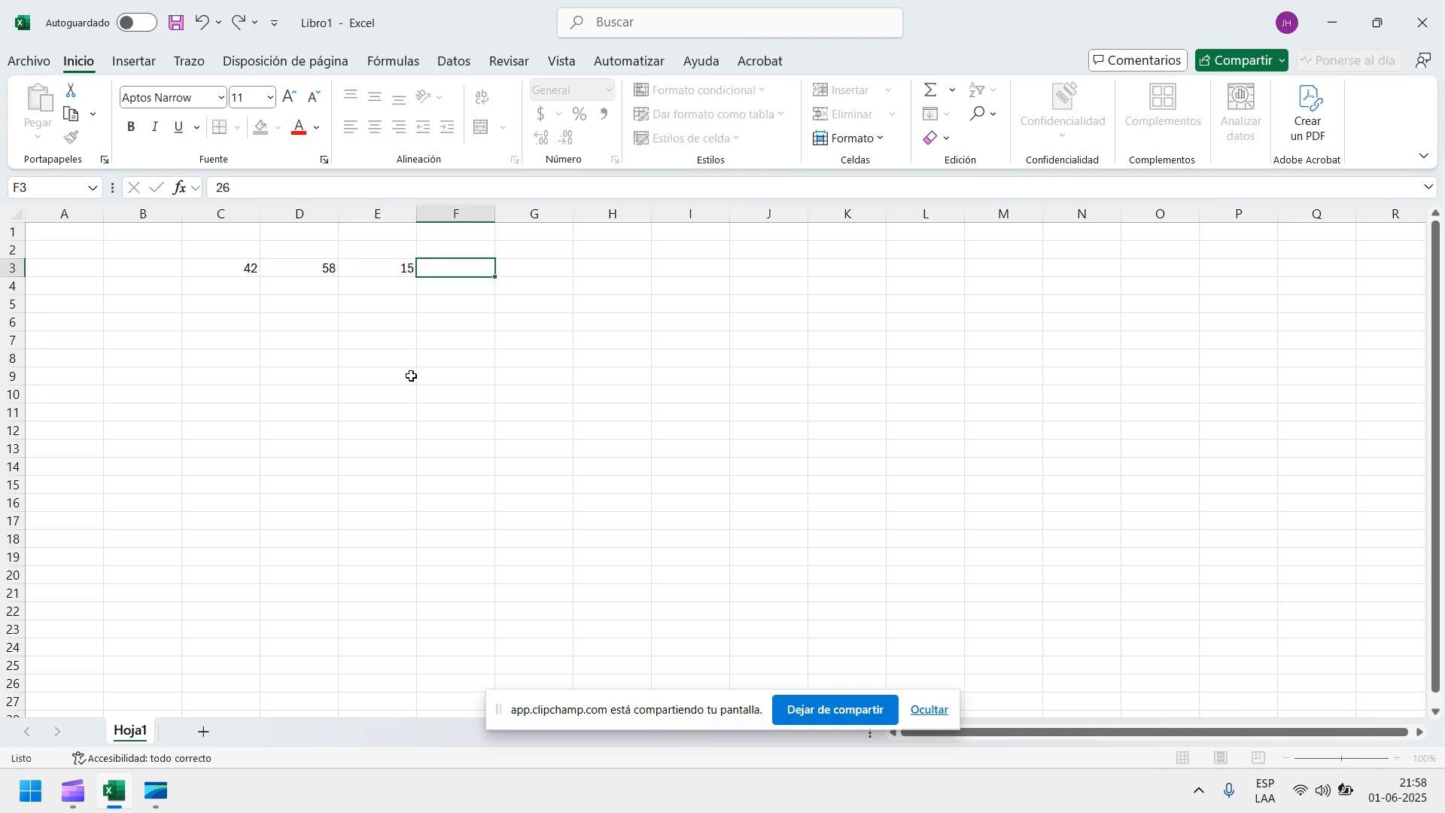
key(Tab)
text(78)
key(Tab)
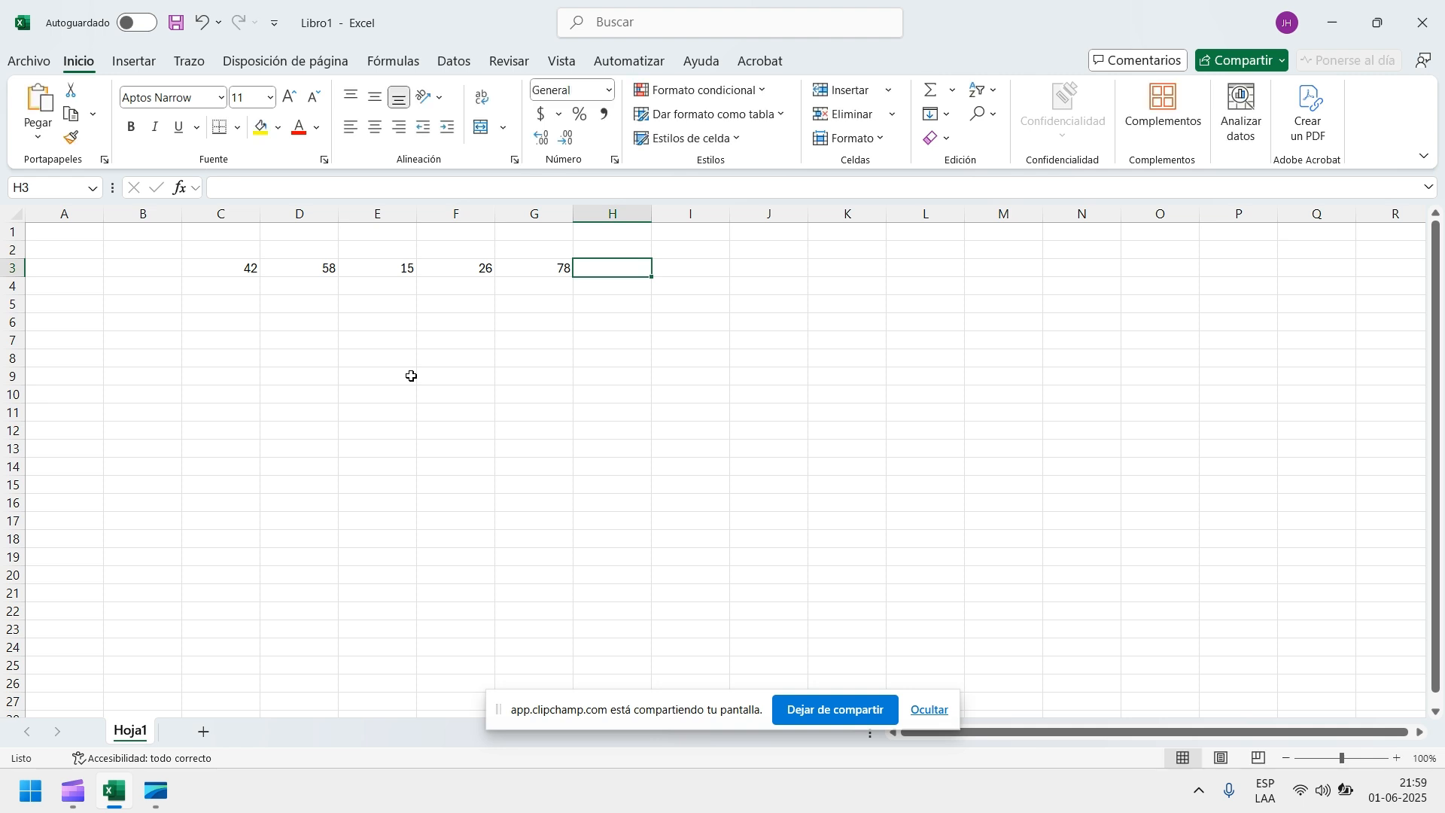
text(36)
key(Return)
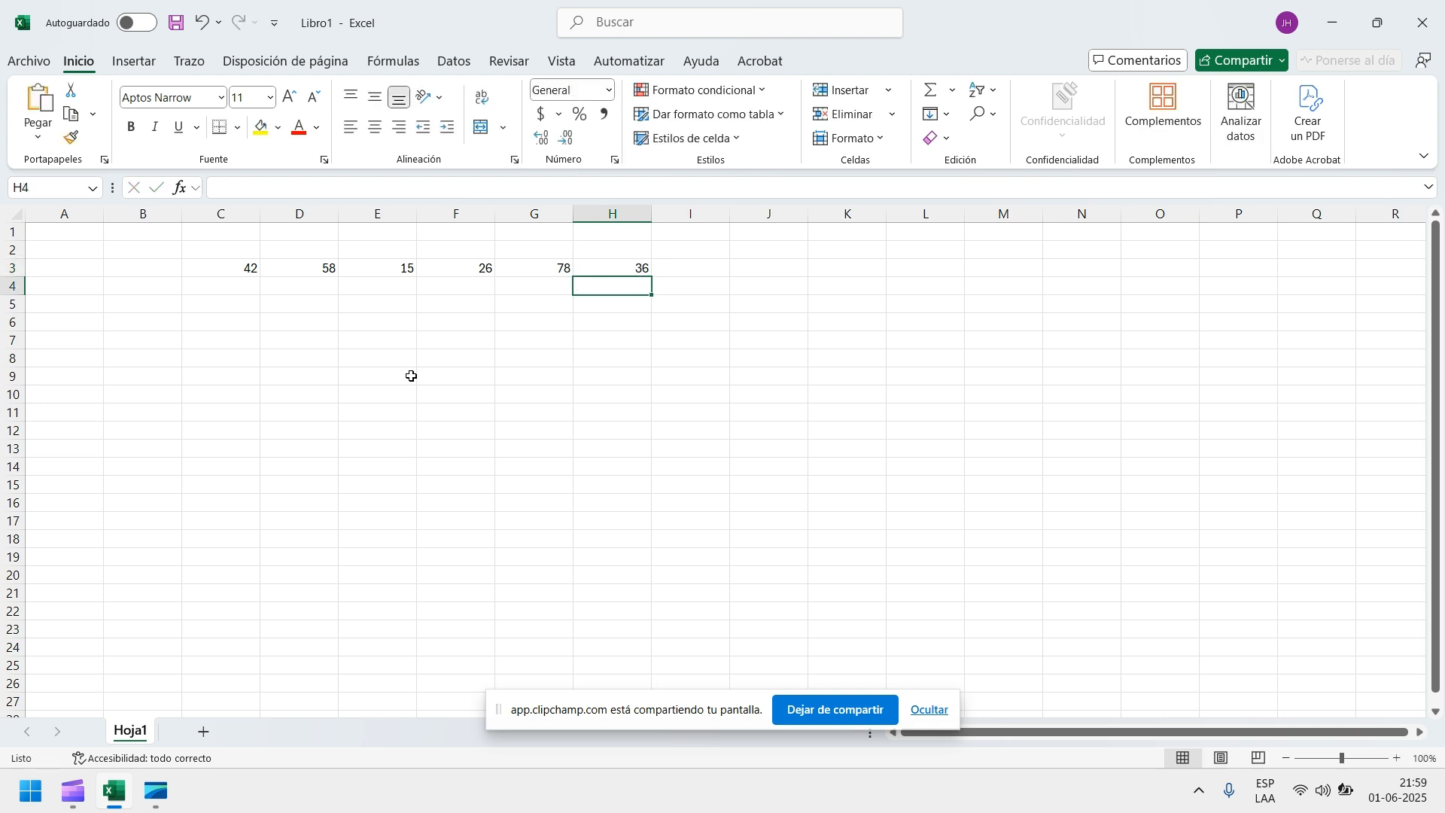
click(243, 273)
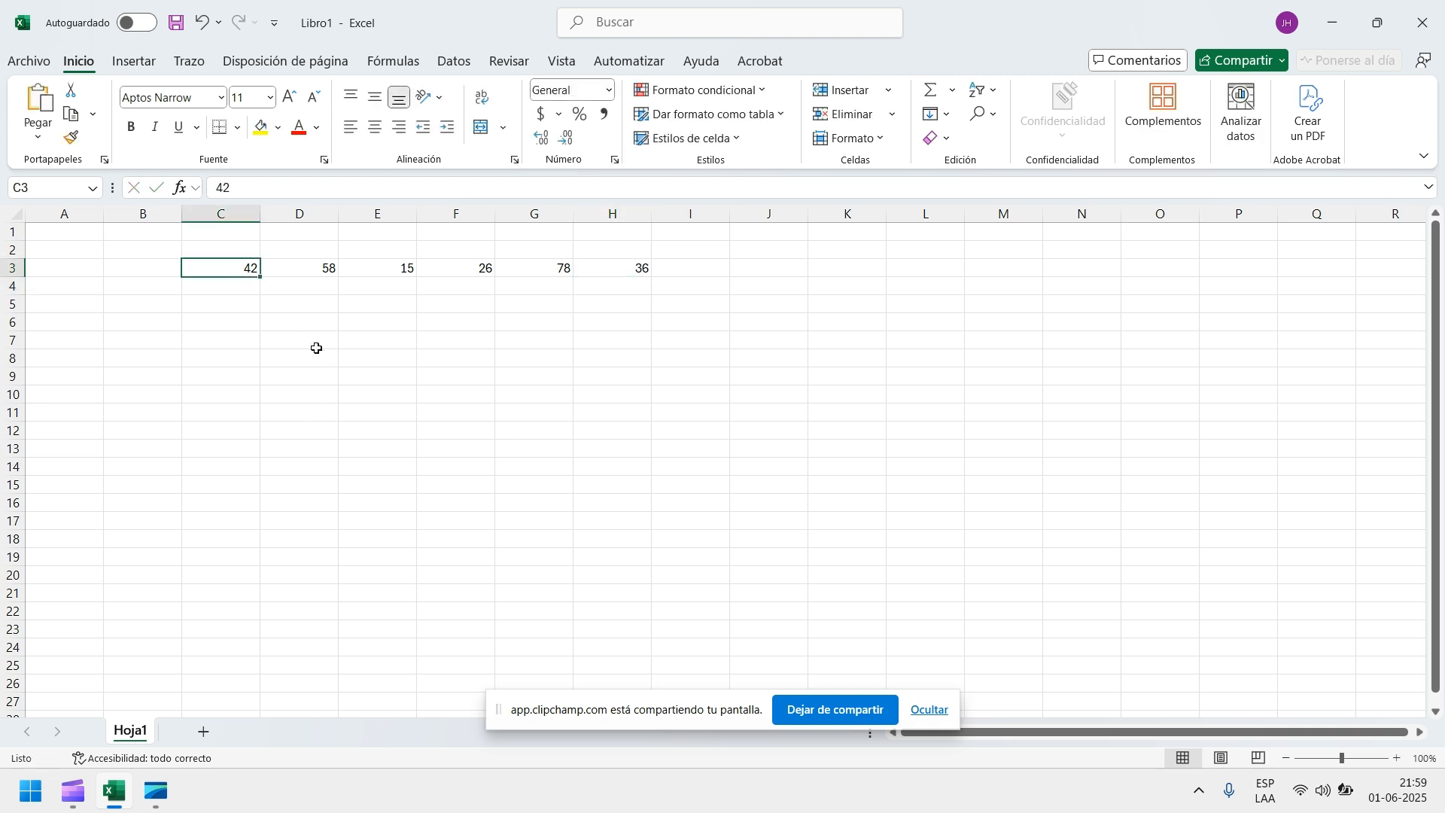
Step: Go through the numeric entries in row 3 from D3 to H3 one by one and return to C3
click(327, 286)
click(321, 274)
click(406, 270)
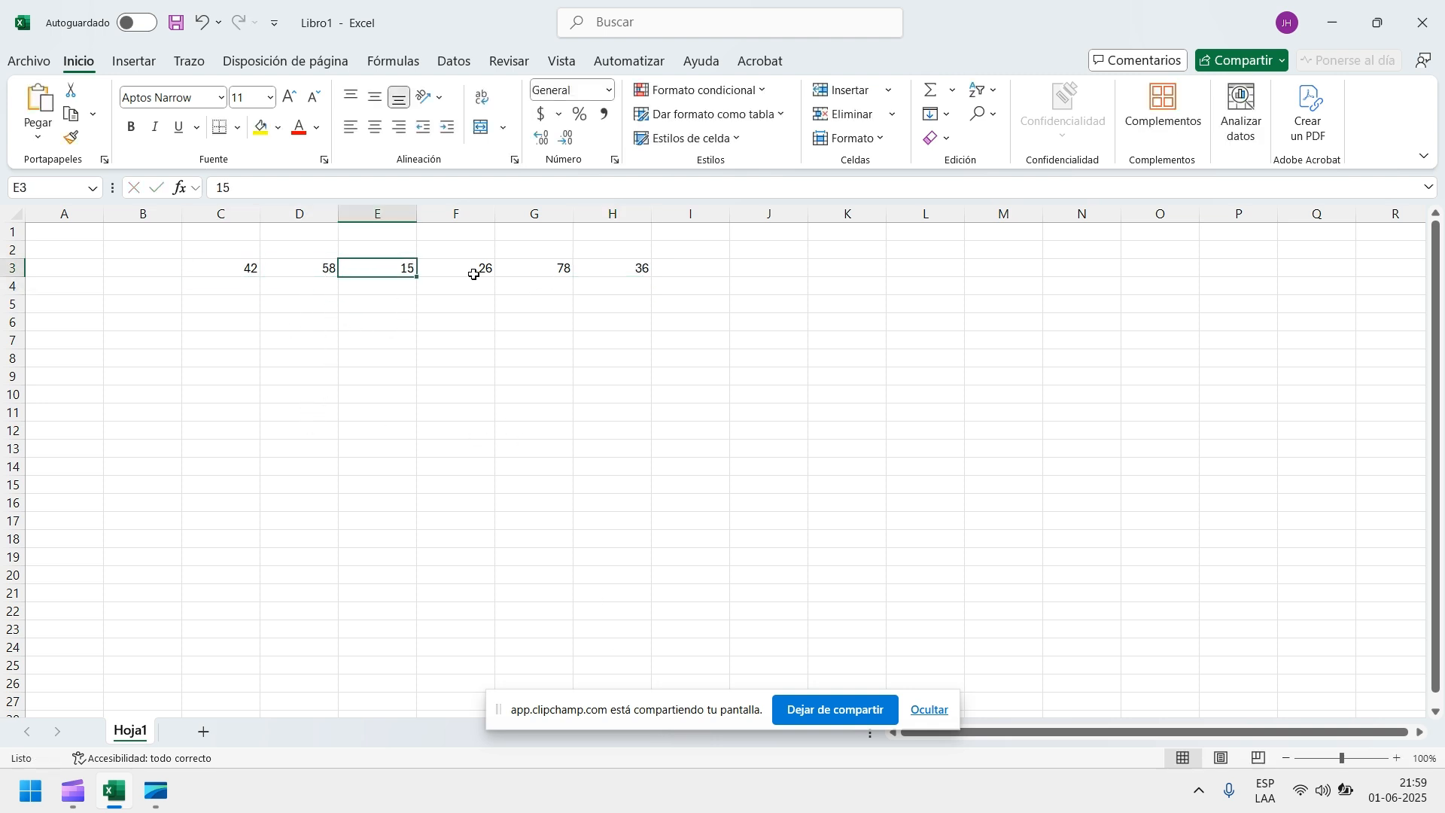
click(484, 274)
click(567, 268)
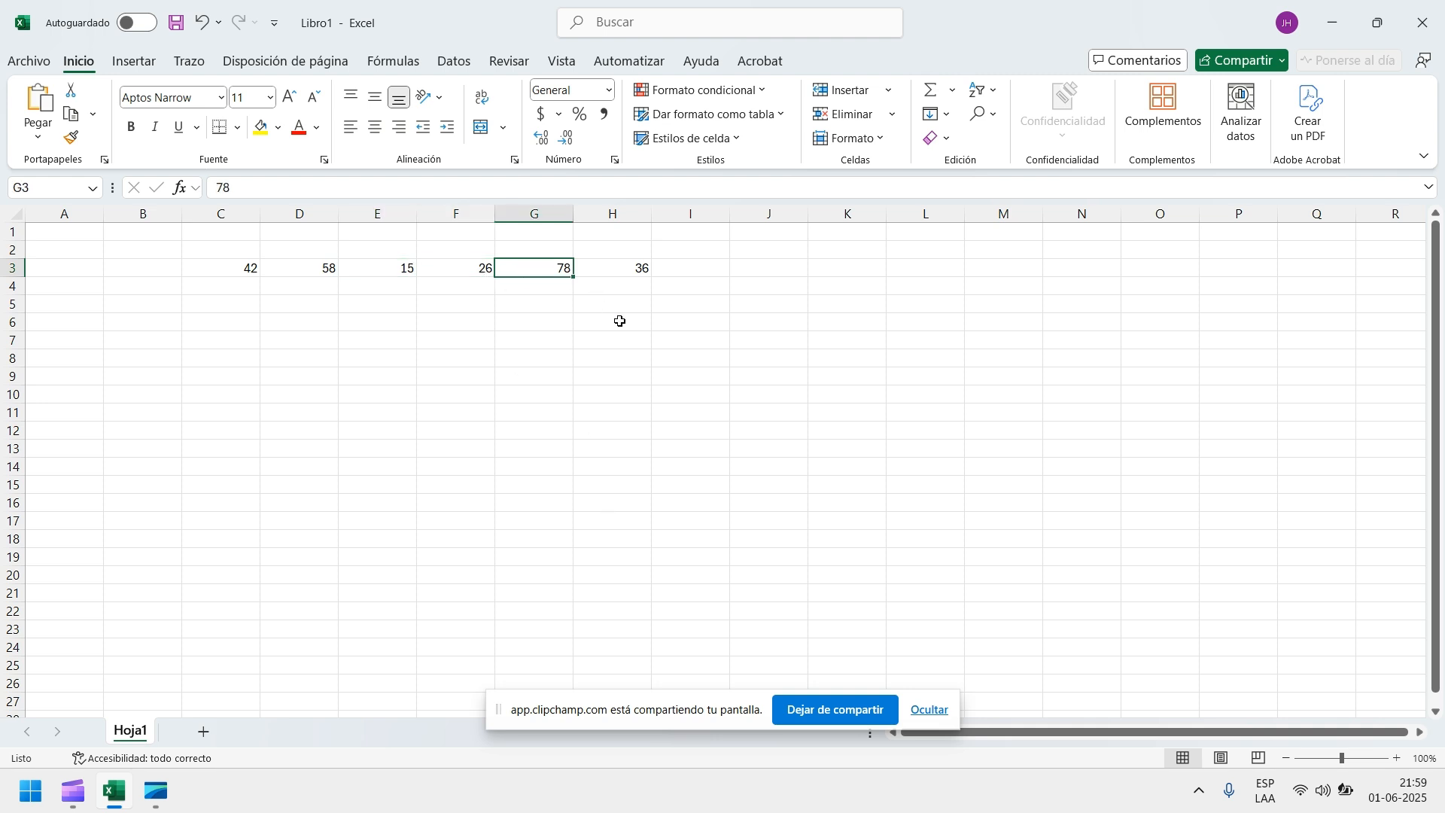
click(652, 271)
click(642, 292)
click(642, 268)
click(446, 414)
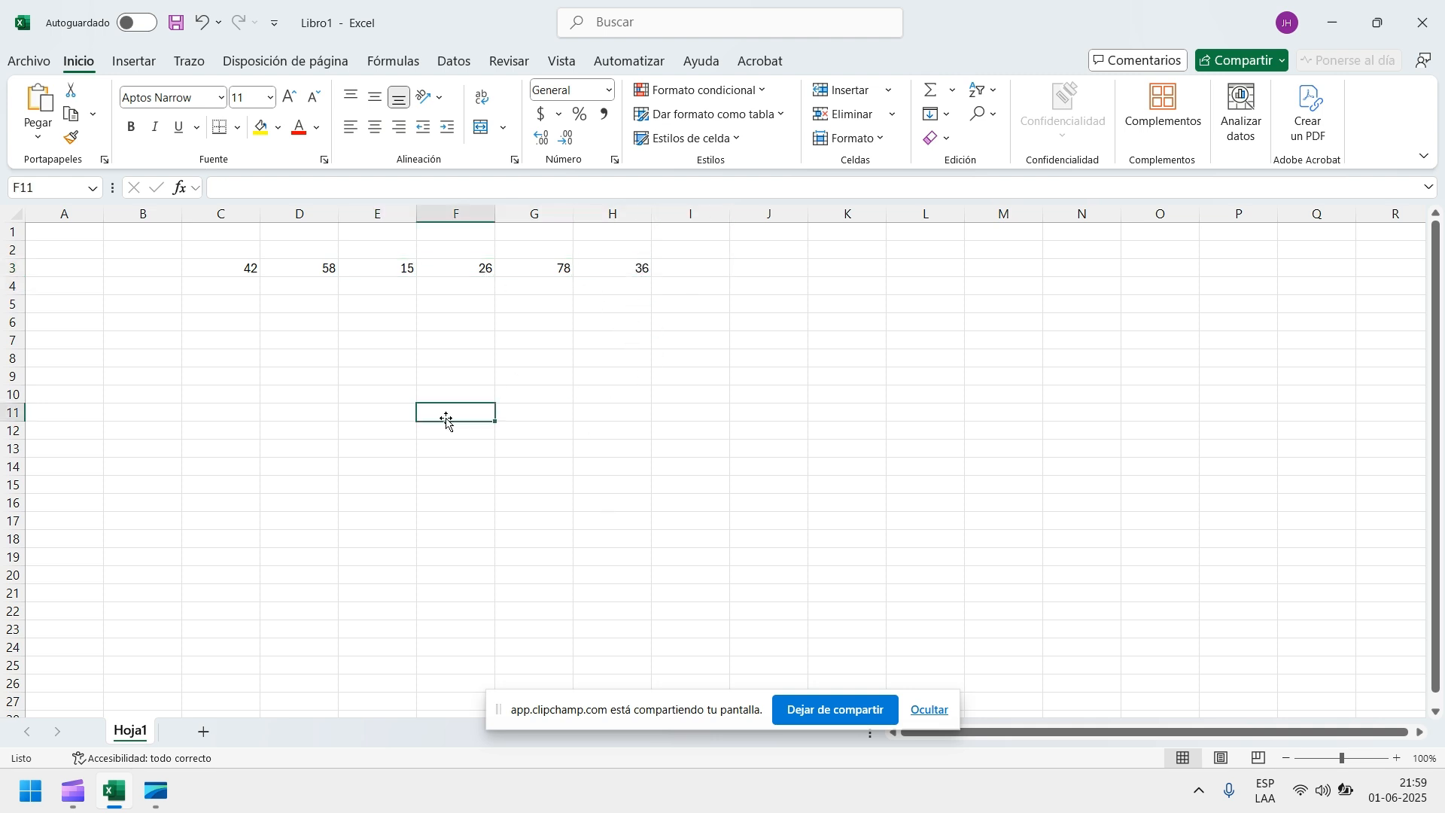
click(242, 272)
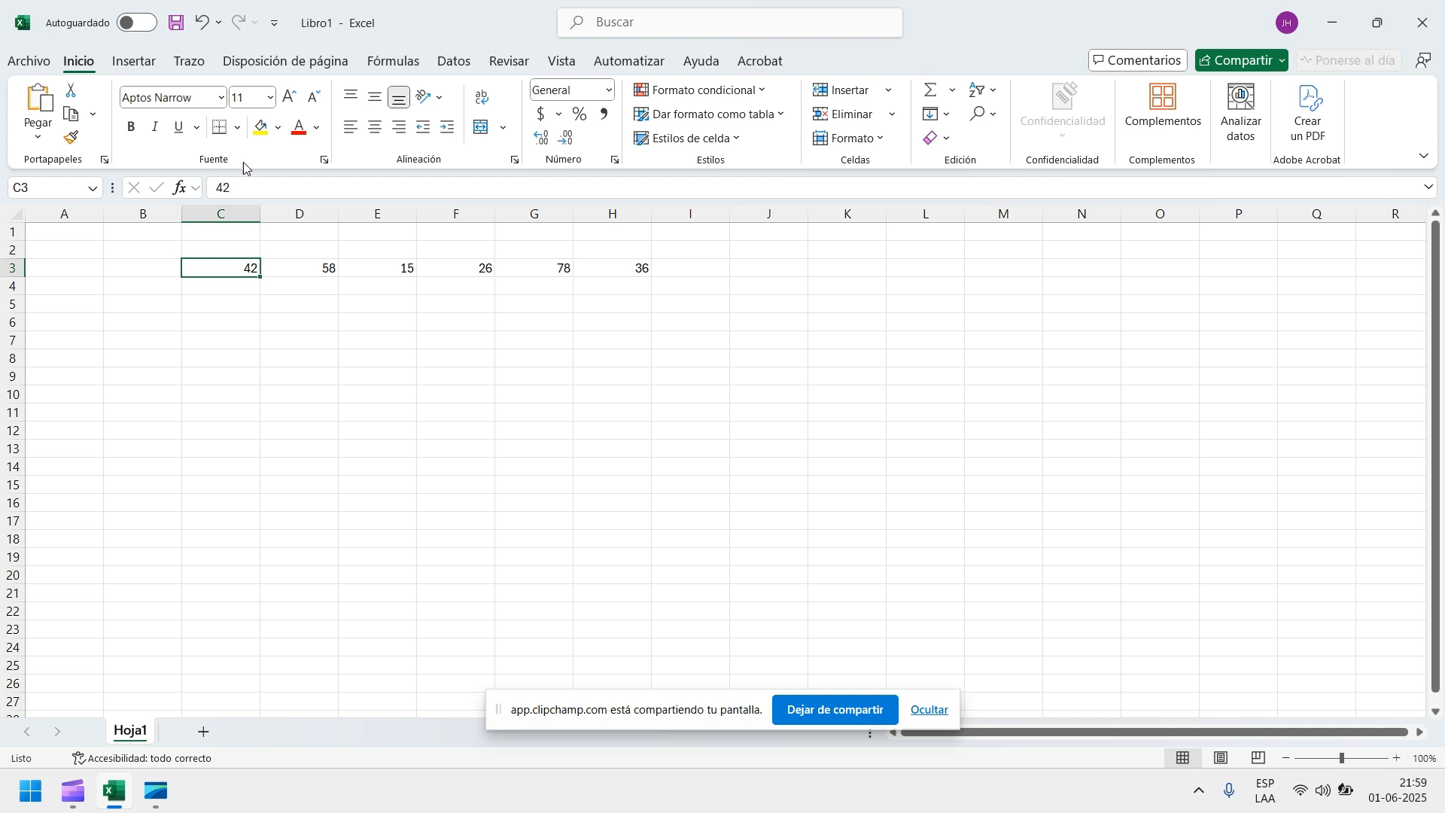
Step: Enter the heading Dato 1 in C2, above the first number
click(219, 250)
text(dato)
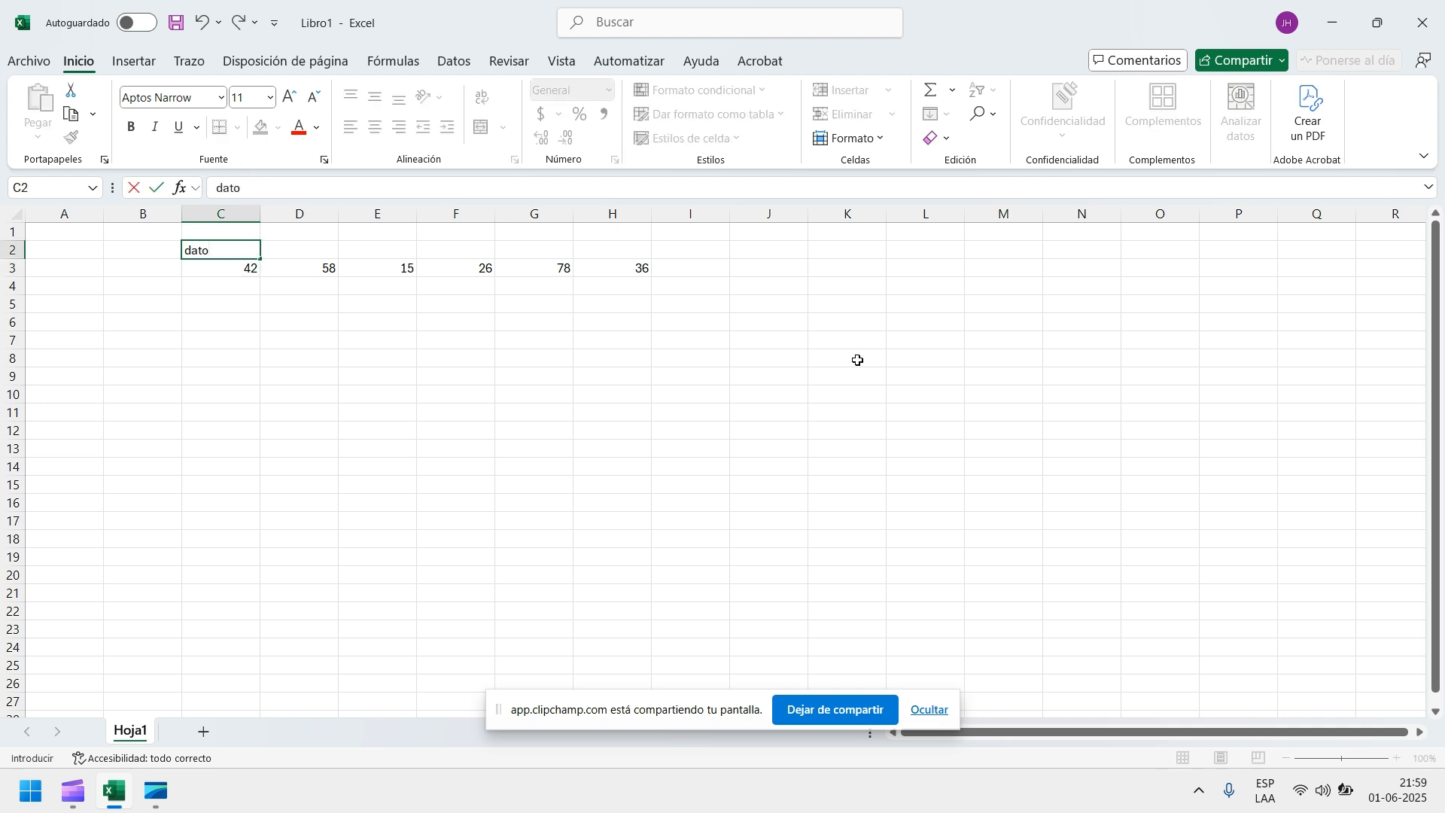
key(BackSpace)
key(BackSpace)
key(BackSpace)
key(BackSpace)
text(Daroto q)
key(BackSpace)
text(1)
key(Tab)
Step: Enter the heading Dato 2 in D2, above the second number
text(dT)
key(BackSpace)
key(BackSpace)
text(Da)
key(BackSpace)
key(BackSpace)
text(Dato 2)
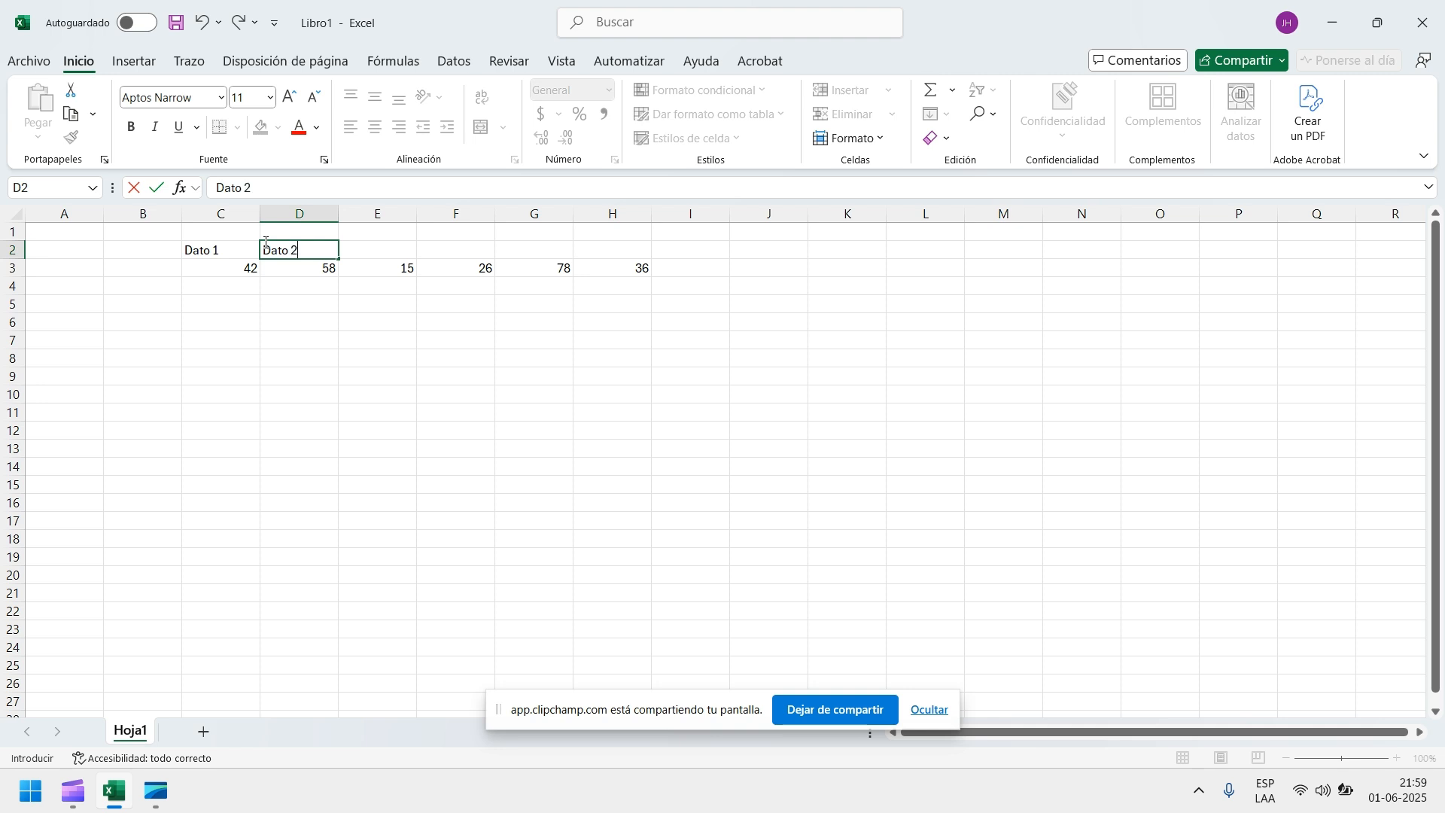
key(Tab)
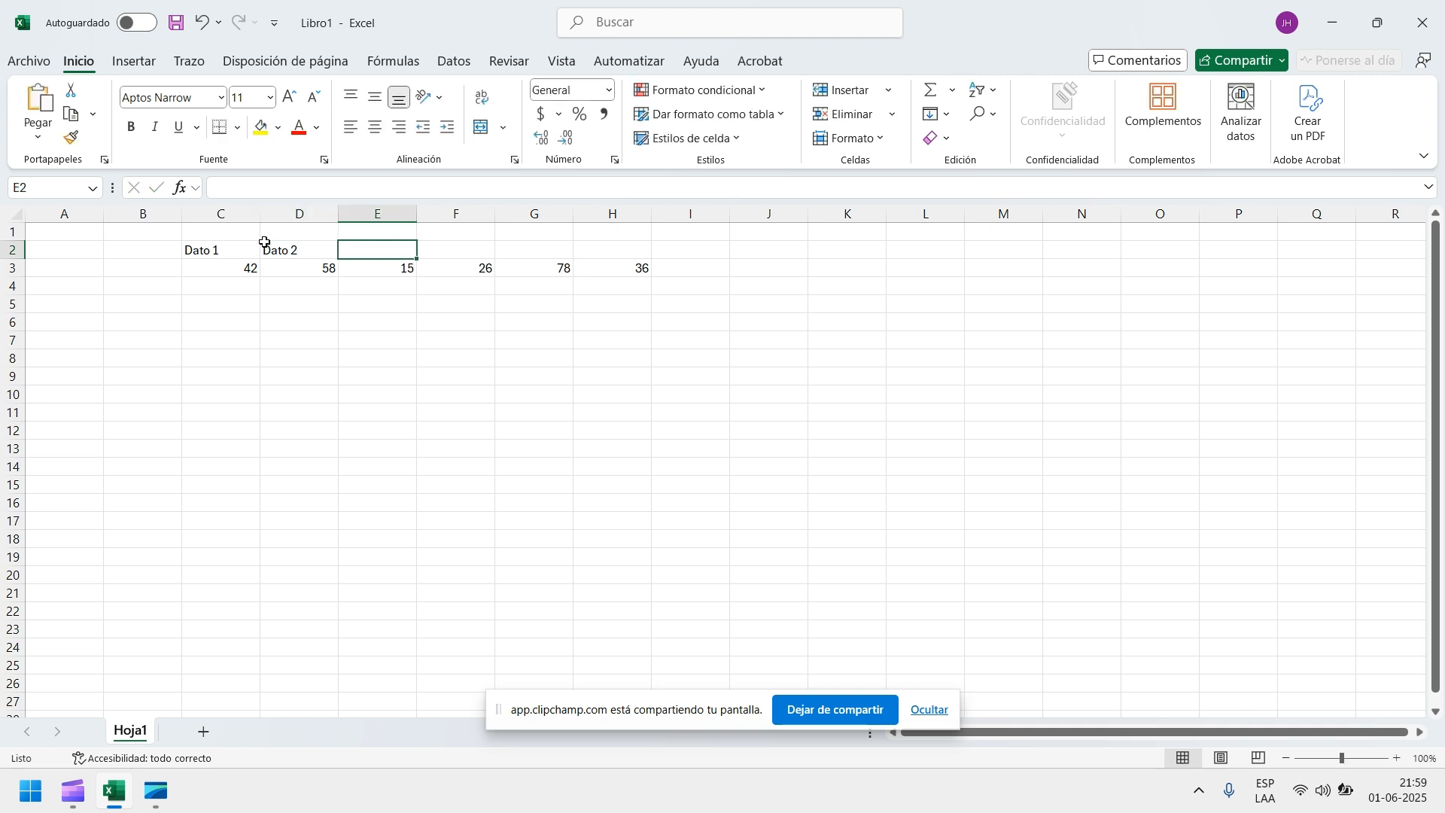
Step: Continue the headings in row 2 with Dato 3, Dato 4, Dato 5 and Dato 6 from E2 to H2
text(Dato 3)
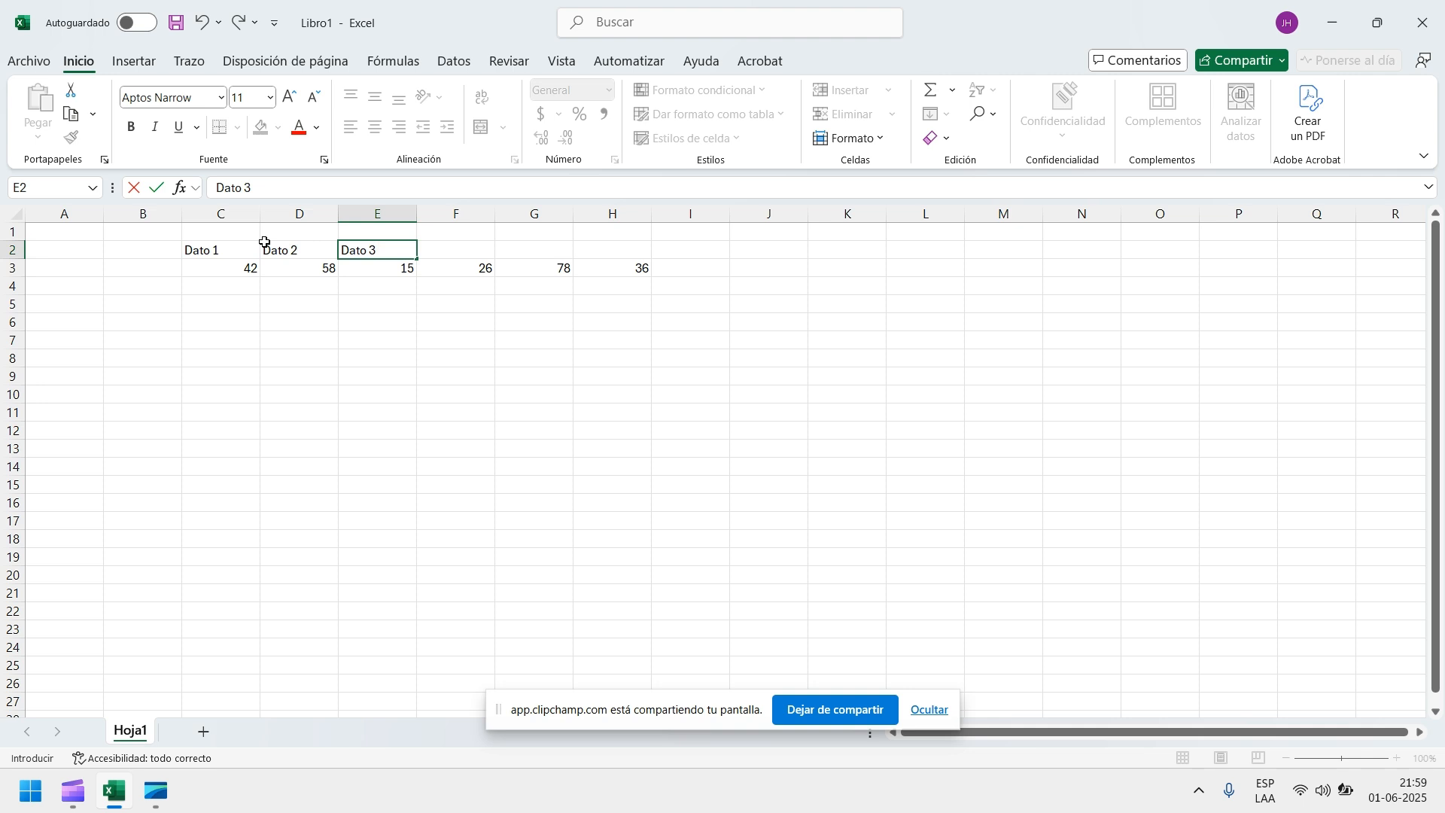
key(Tab)
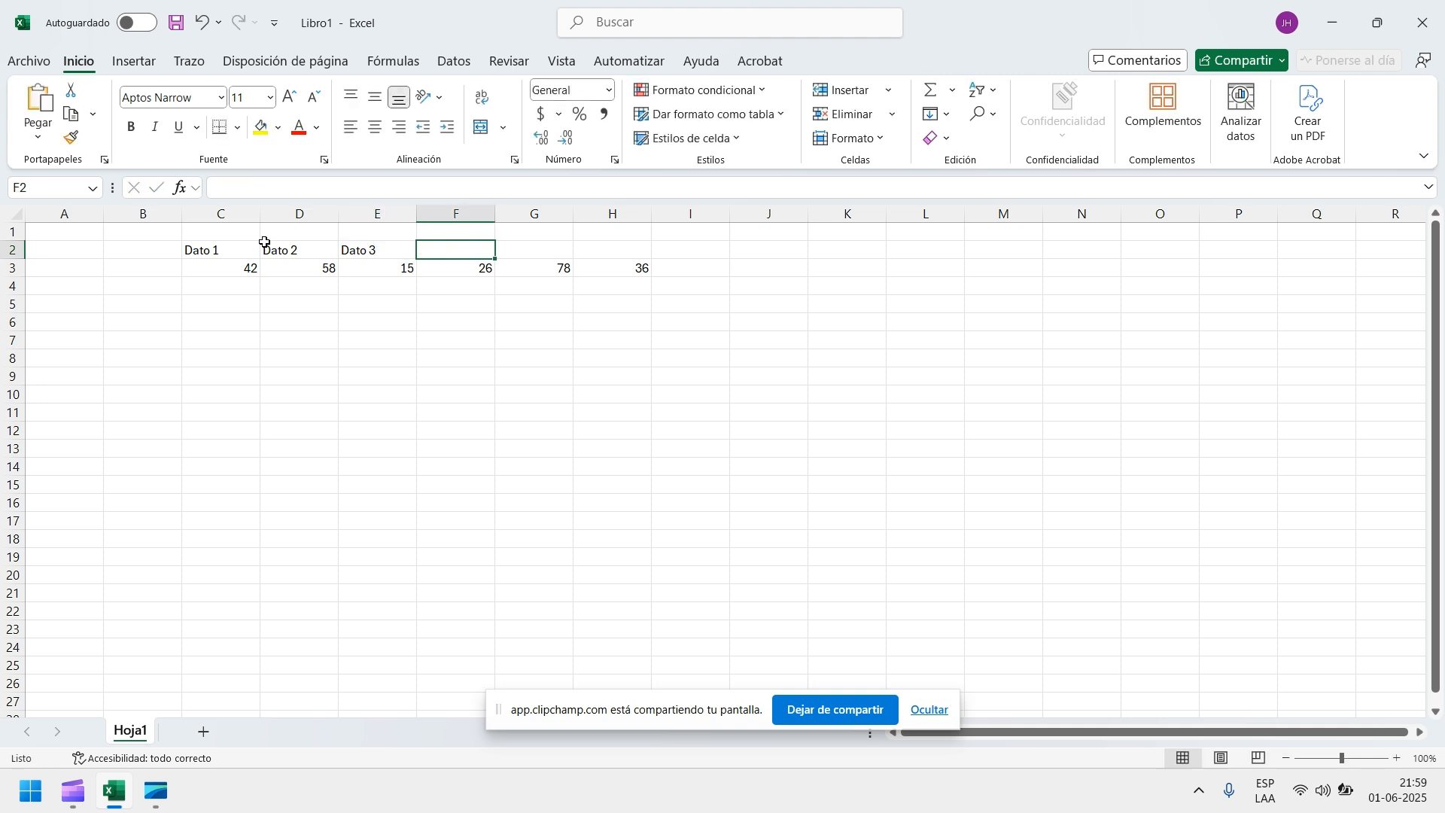
text(Dato 4)
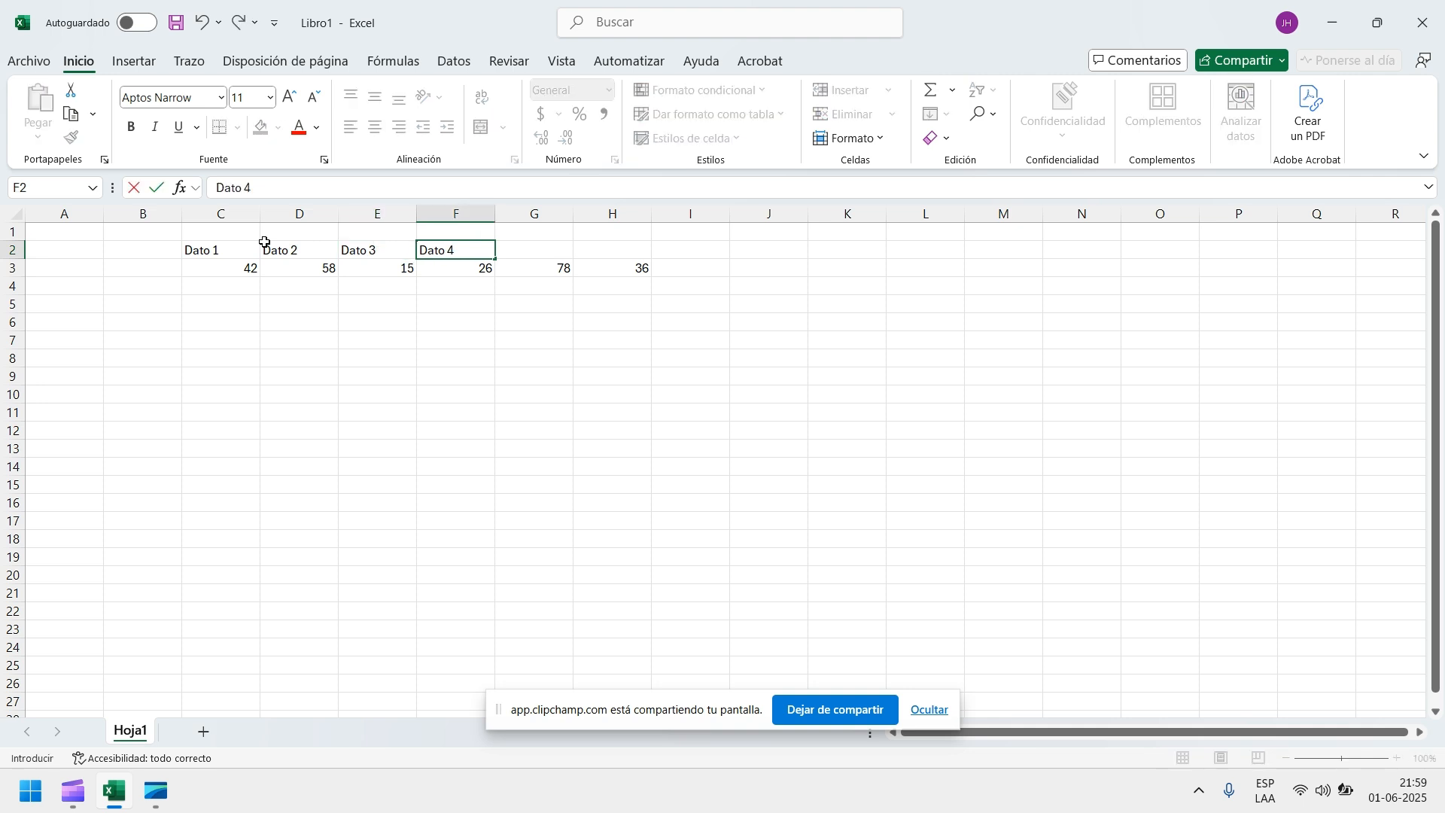
key(Tab)
text(Da)
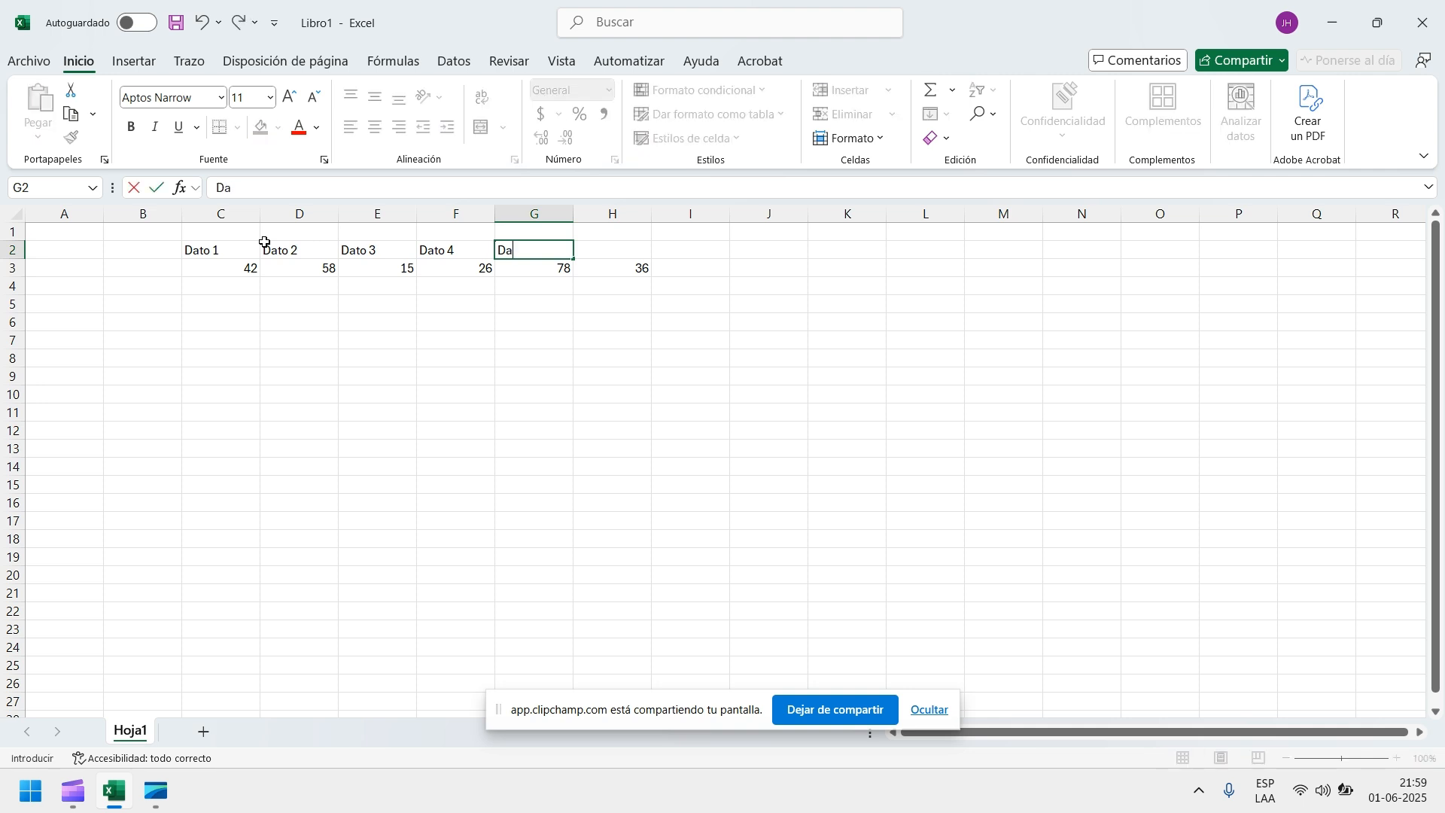
text(to 5)
key(Tab)
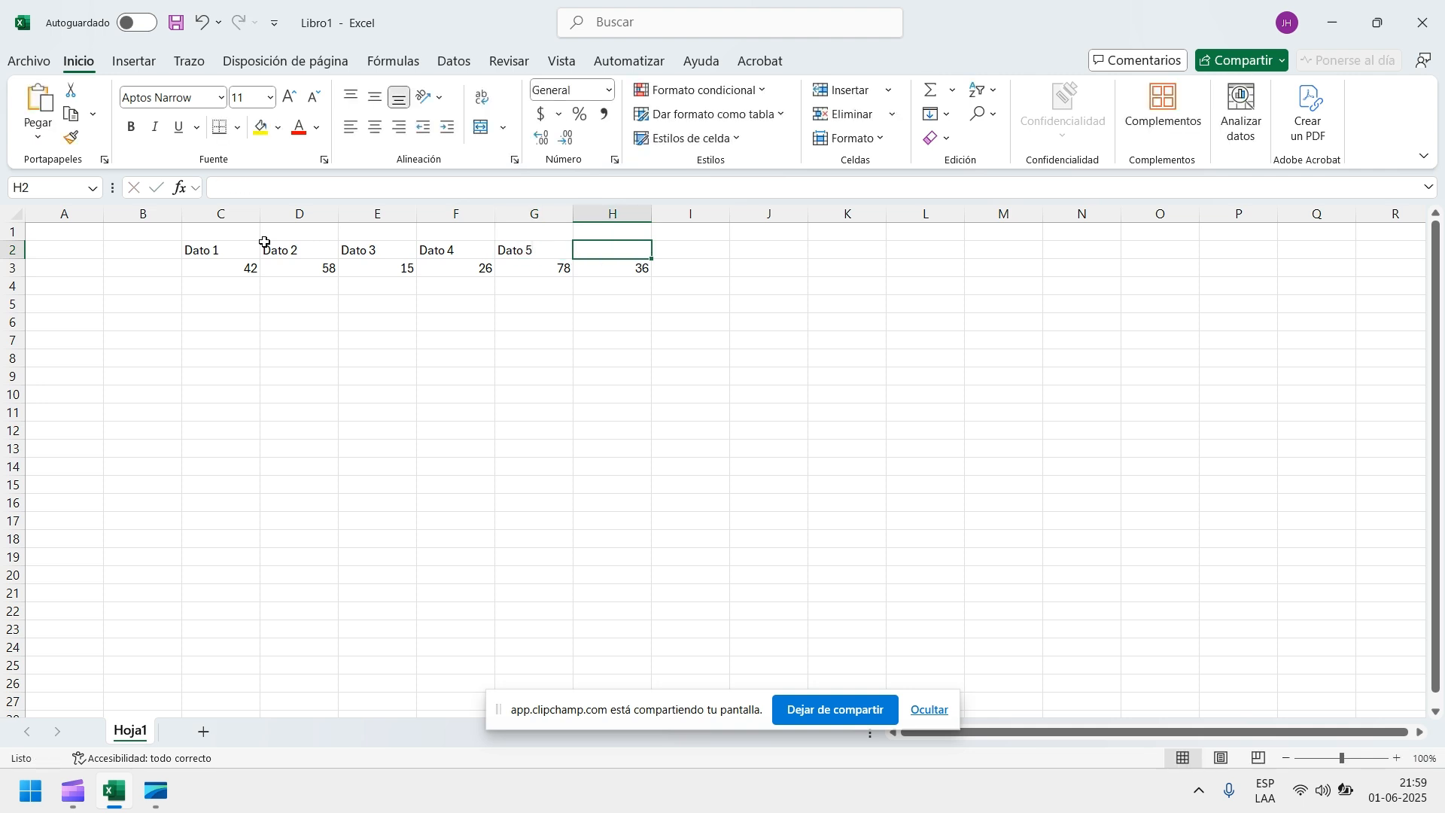
text(Dato 6)
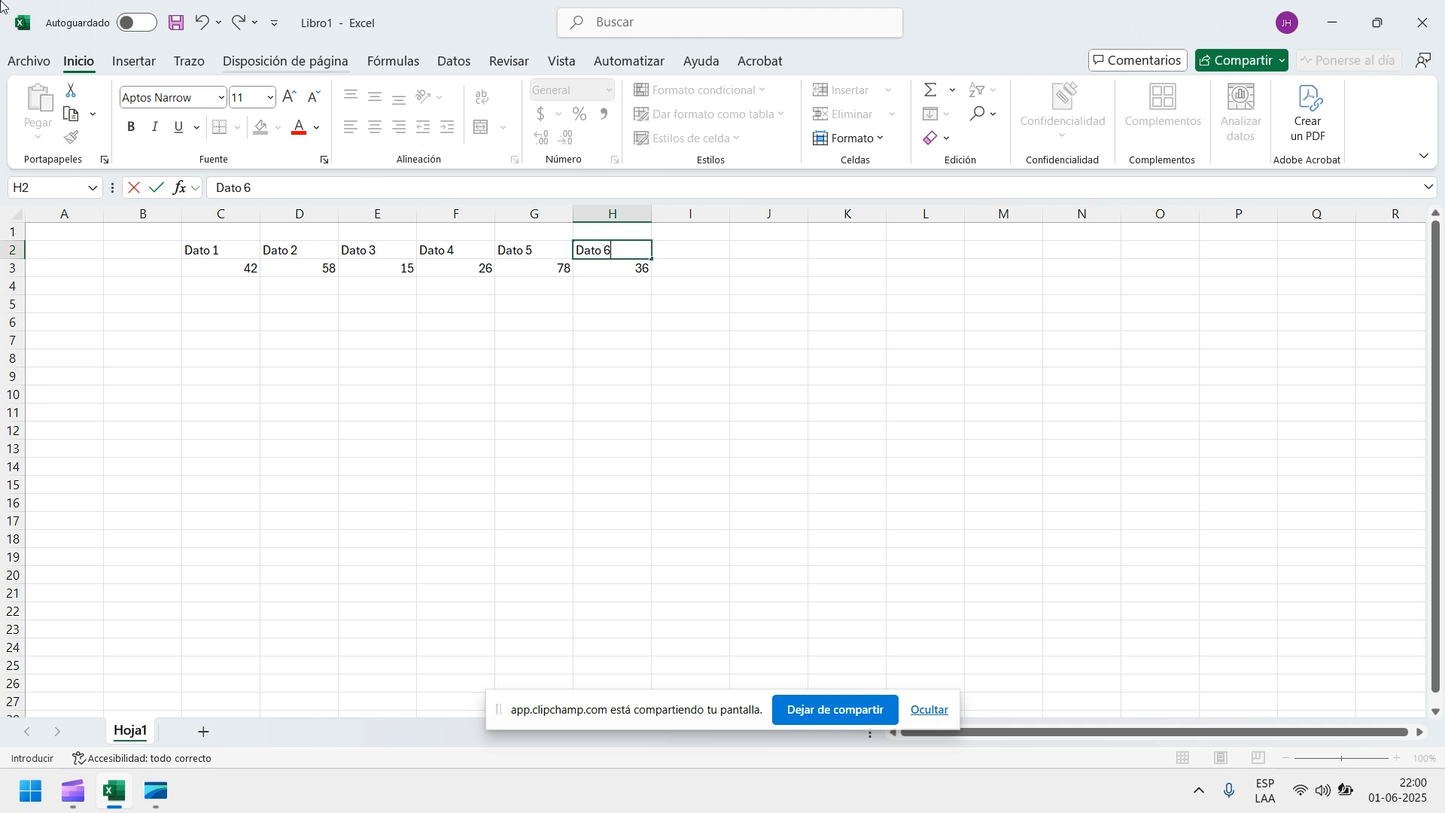
Step: Enter the heading SUMA in capital letters in J2
click(793, 248)
text(suma)
key(BackSpace)
key(BackSpace)
key(BackSpace)
key(BackSpace)
text(SUMA)
key(BackSpace)
key(BackSpace)
key(BackSpace)
text(Y)
key(BackSpace)
text(UMA)
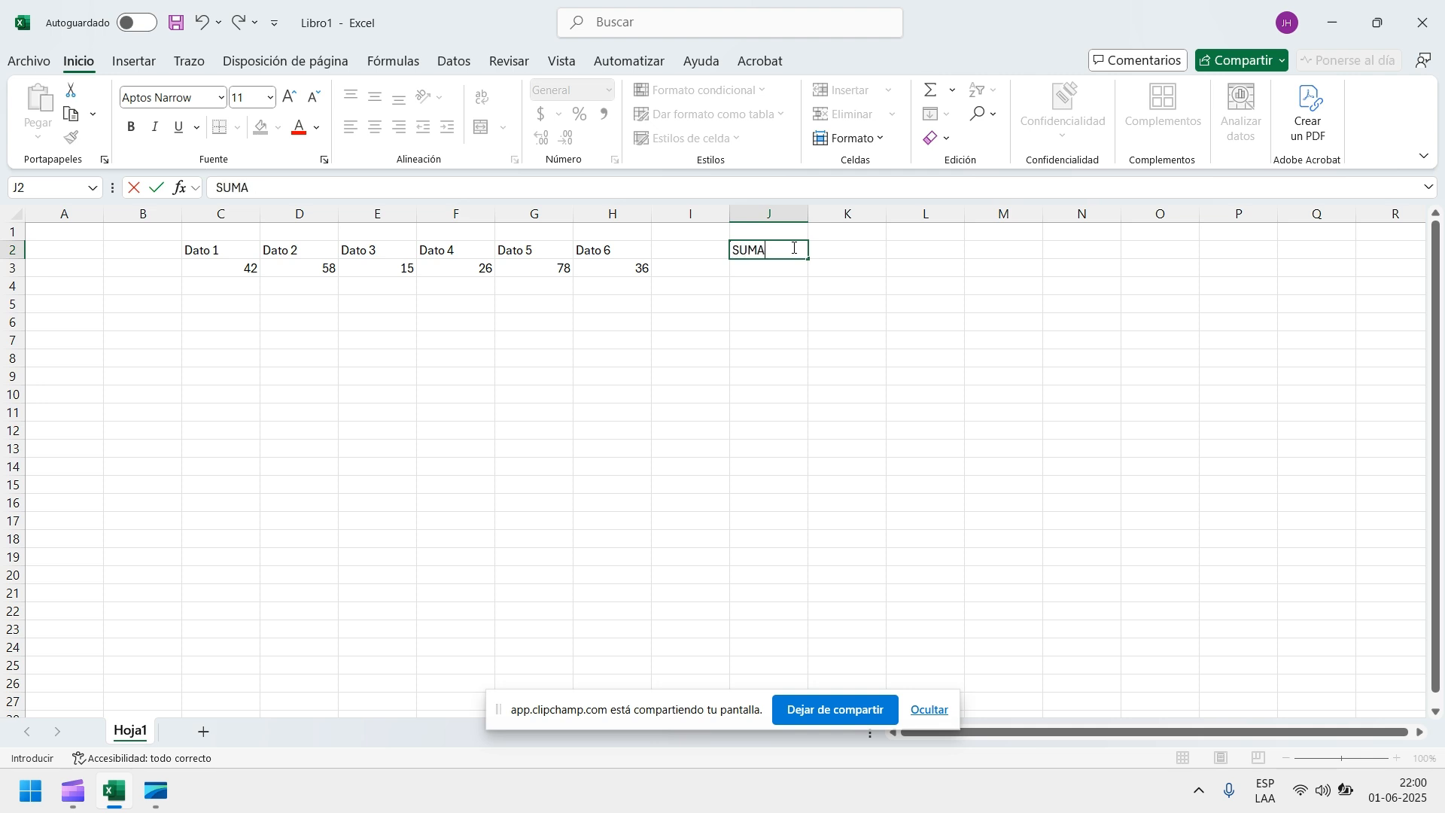
key(Tab)
Step: Enter the headings RESTA, MULTIPLICACION and DIVISION in K2, L2 and M2, and widen column L to fit its heading
text(RESTA)
key(Tab)
text(MULTIPLICACIO)
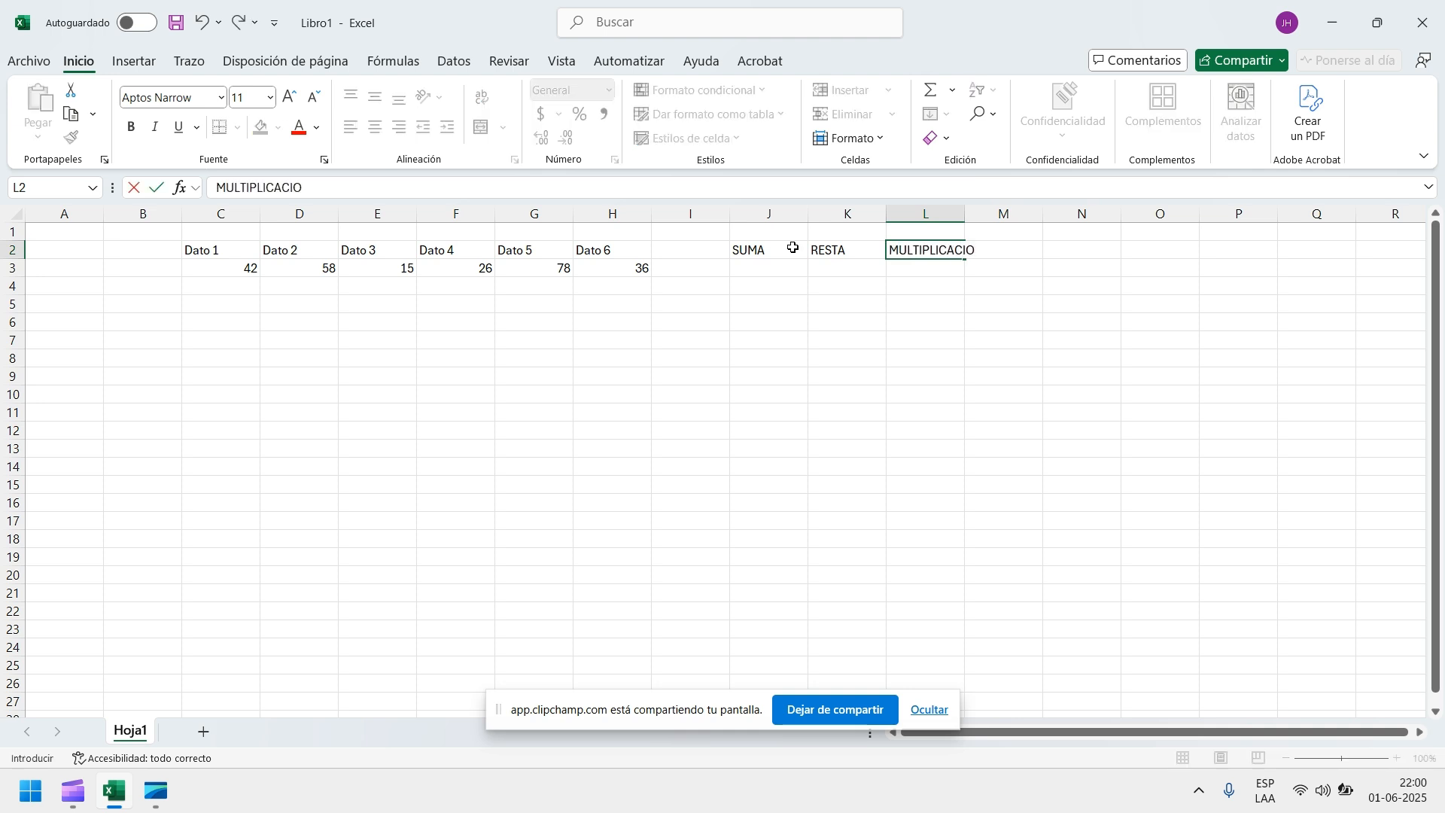
text(N Y D)
key(BackSpace)
key(BackSpace)
key(BackSpace)
key(BackSpace)
key(Tab)
text(DIVISION)
click(932, 416)
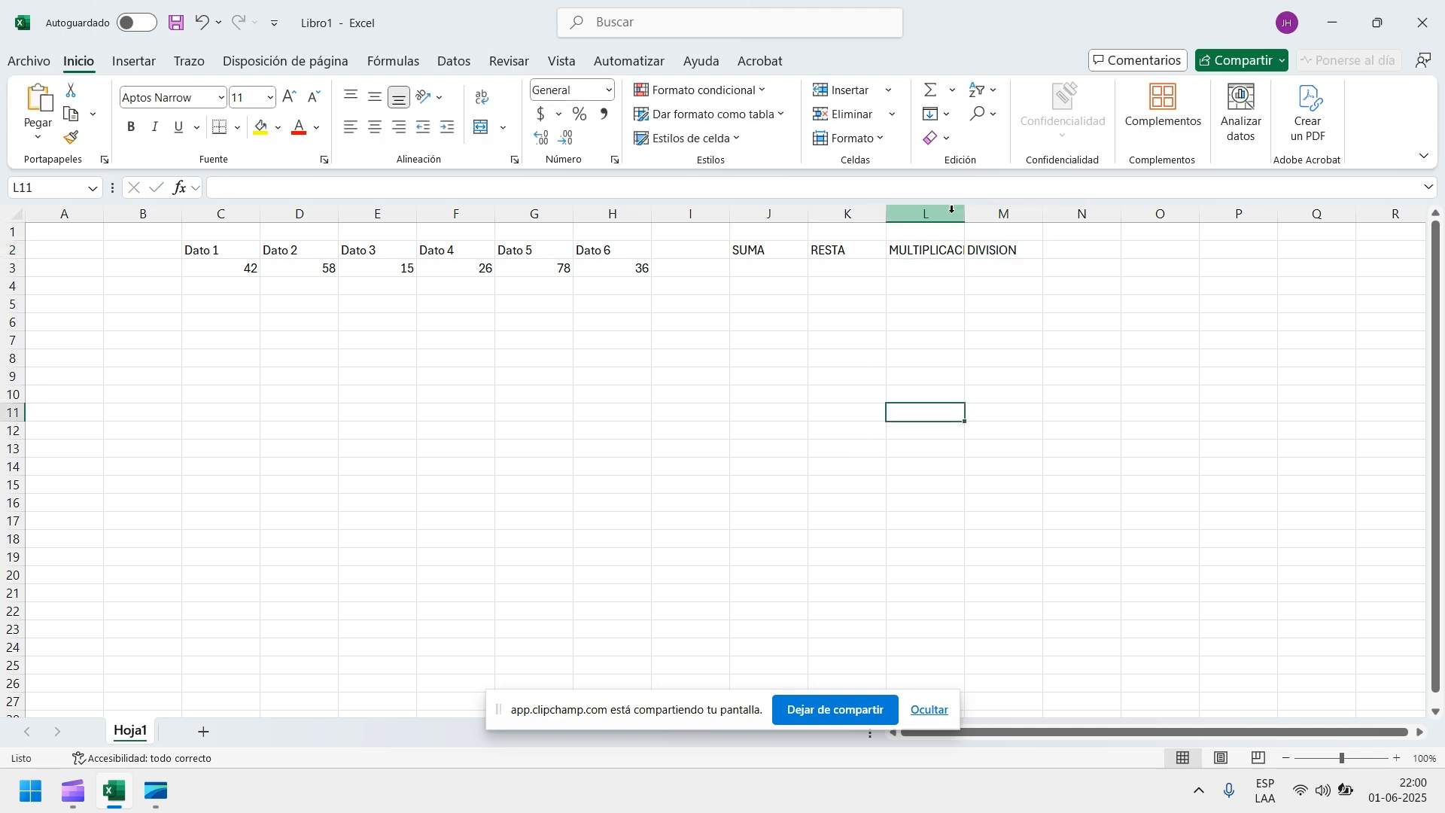
drag(964, 209, 988, 208)
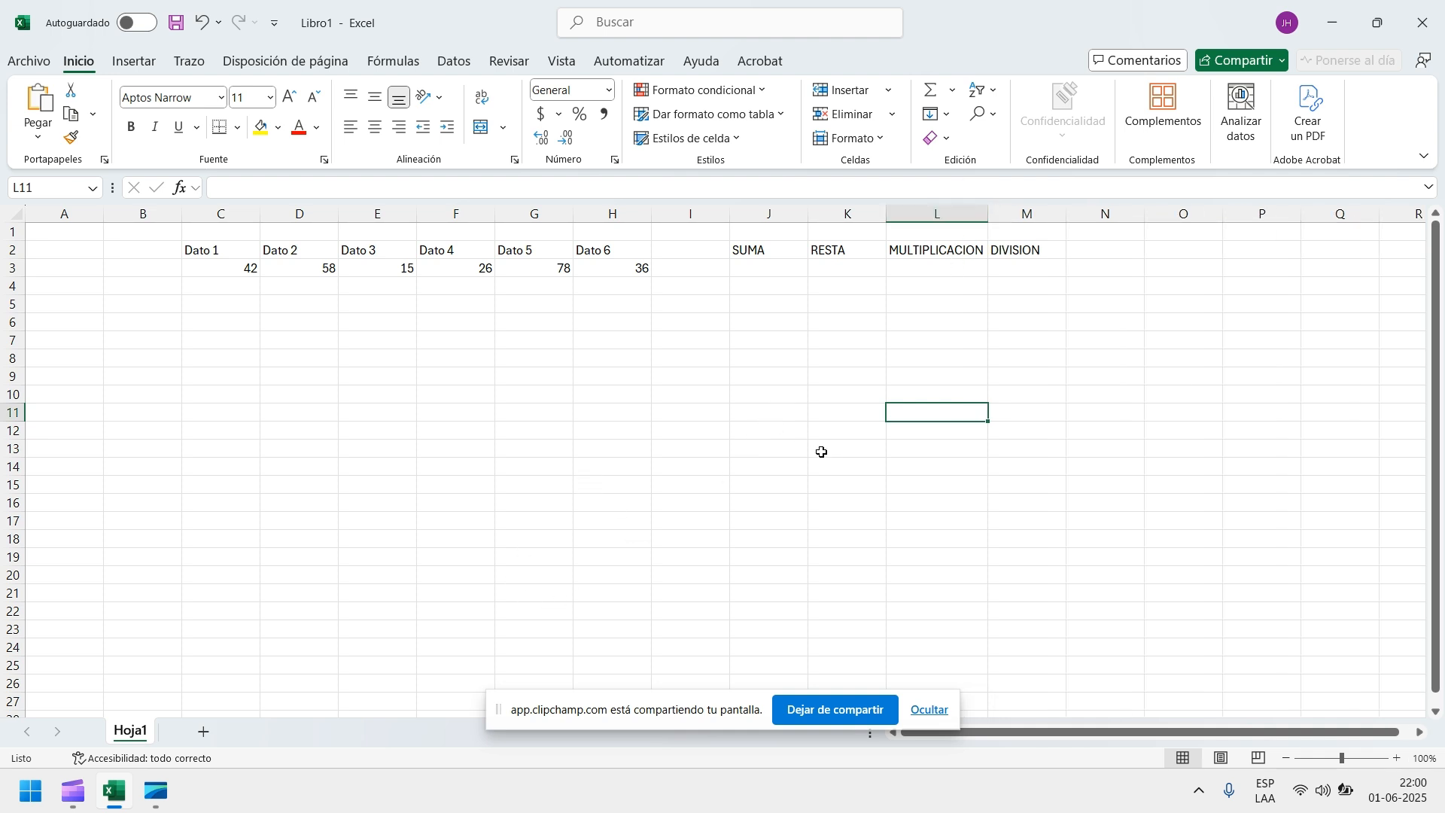
click(742, 275)
click(225, 265)
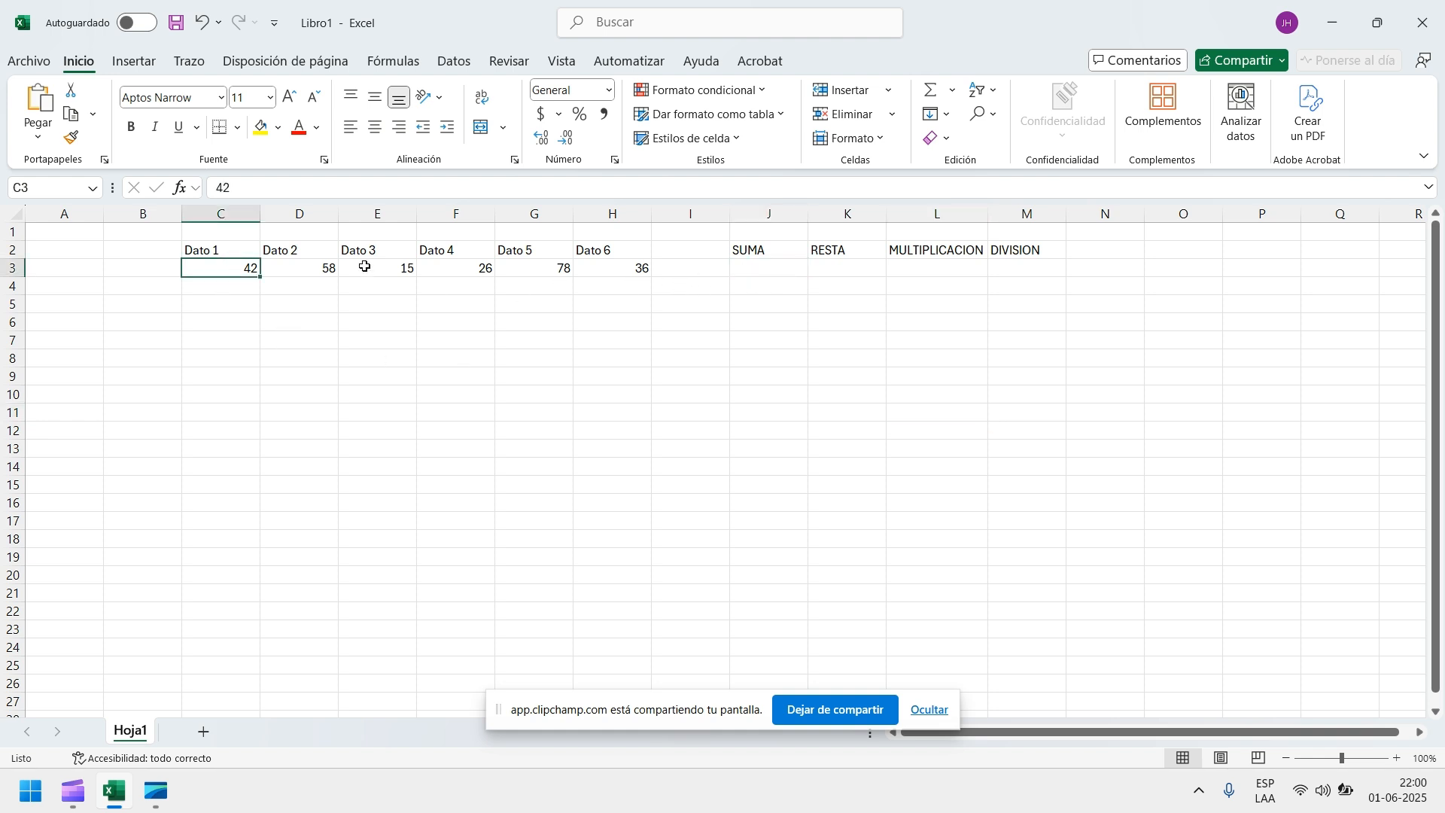
click(365, 256)
click(769, 269)
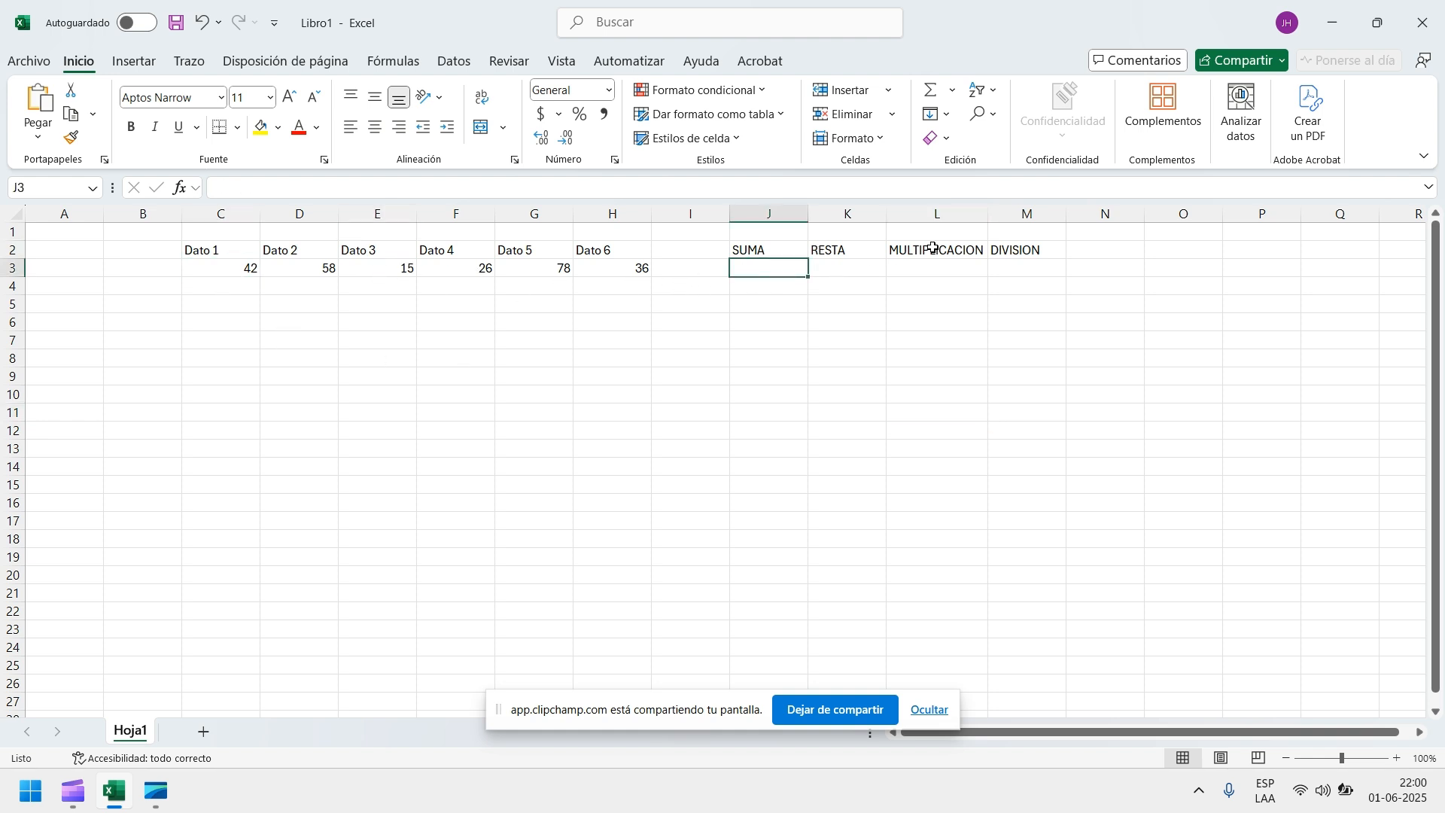
click(313, 361)
click(1030, 355)
click(814, 384)
click(381, 365)
click(713, 303)
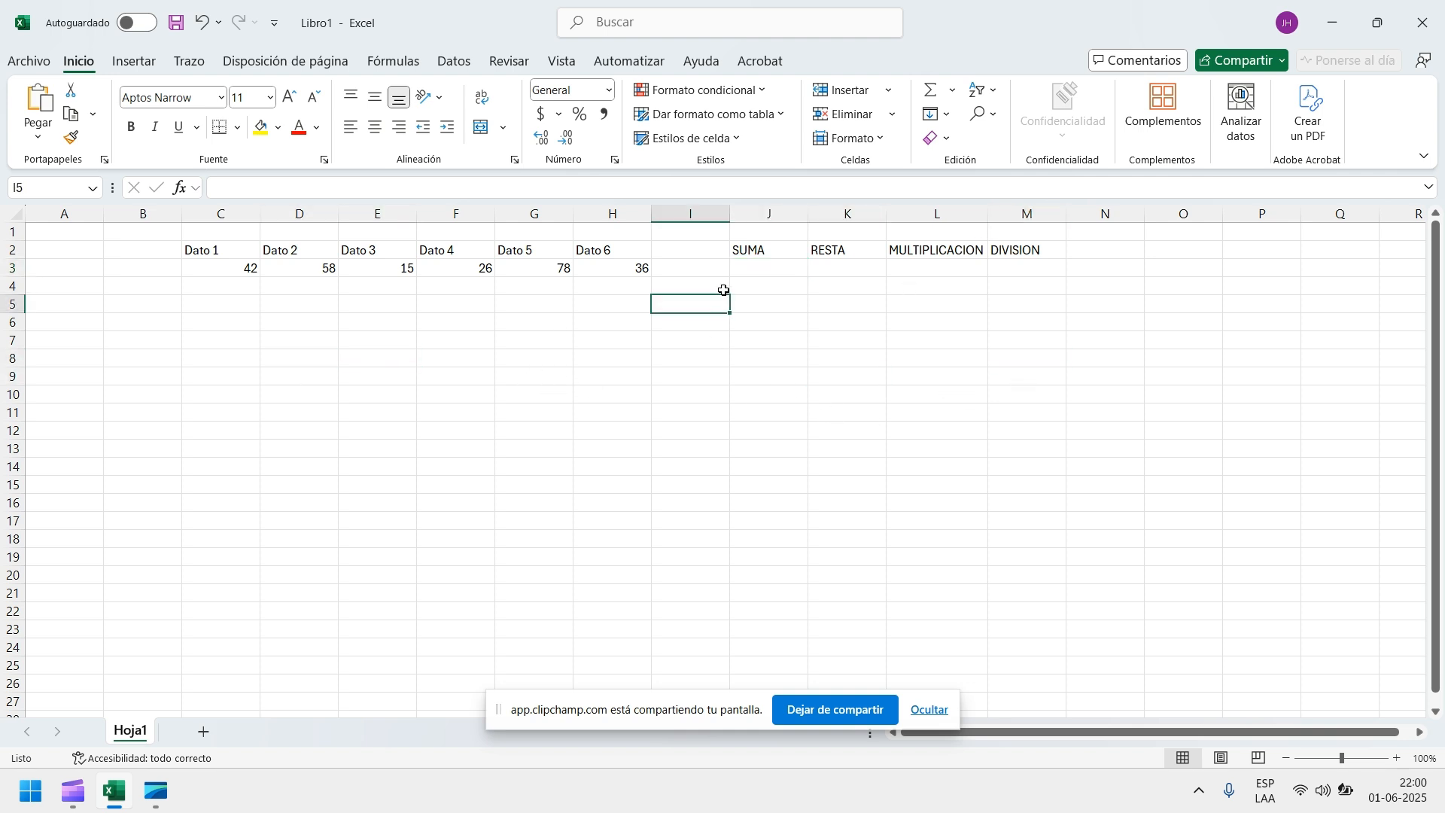
Step: Enter 1+2 without an equals sign in J3 under SUMA, and review the content stored in that cell
click(768, 268)
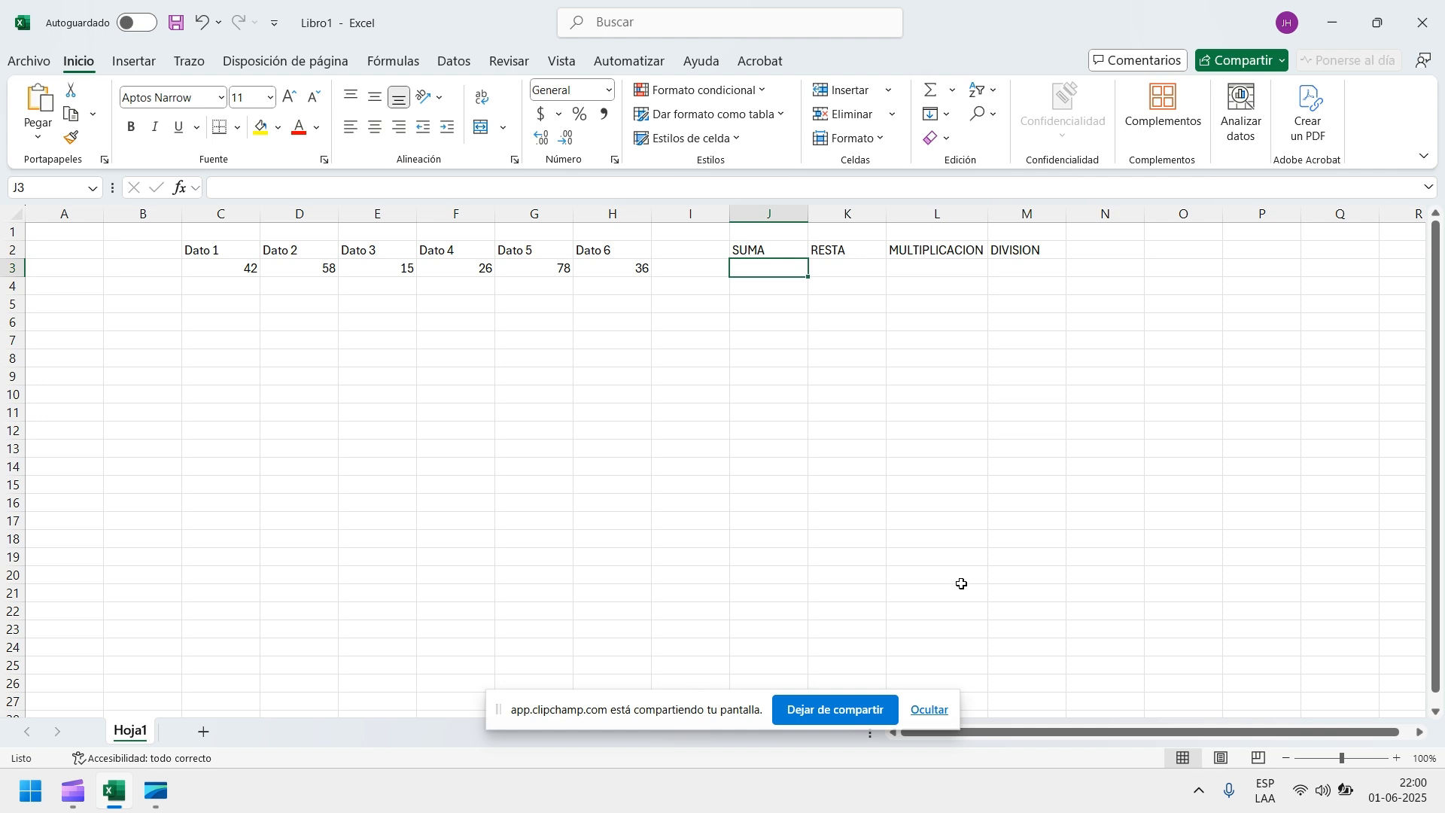
text(1+62)
key(BackSpace)
key(BackSpace)
text(2)
key(Return)
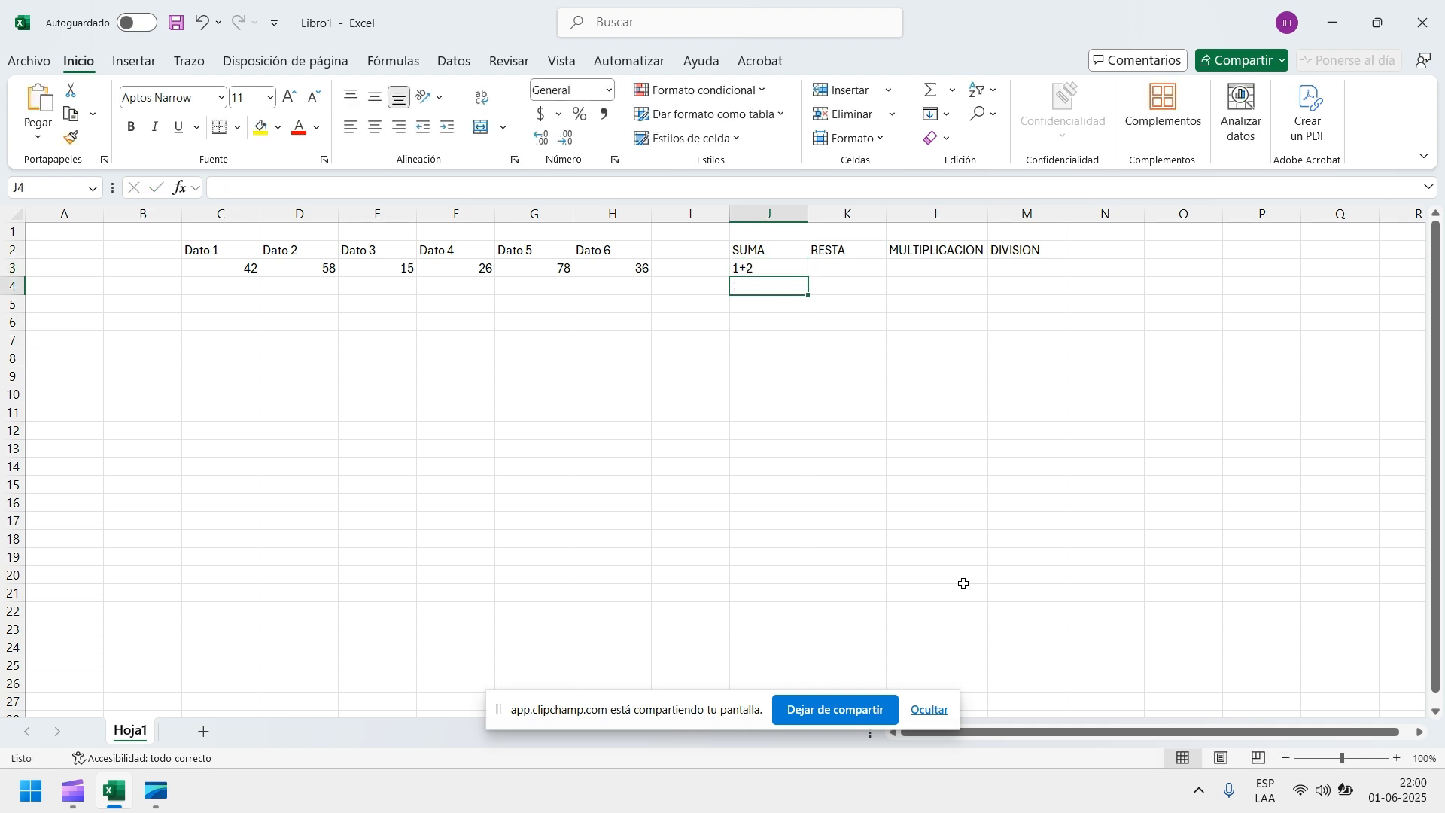
key(Up)
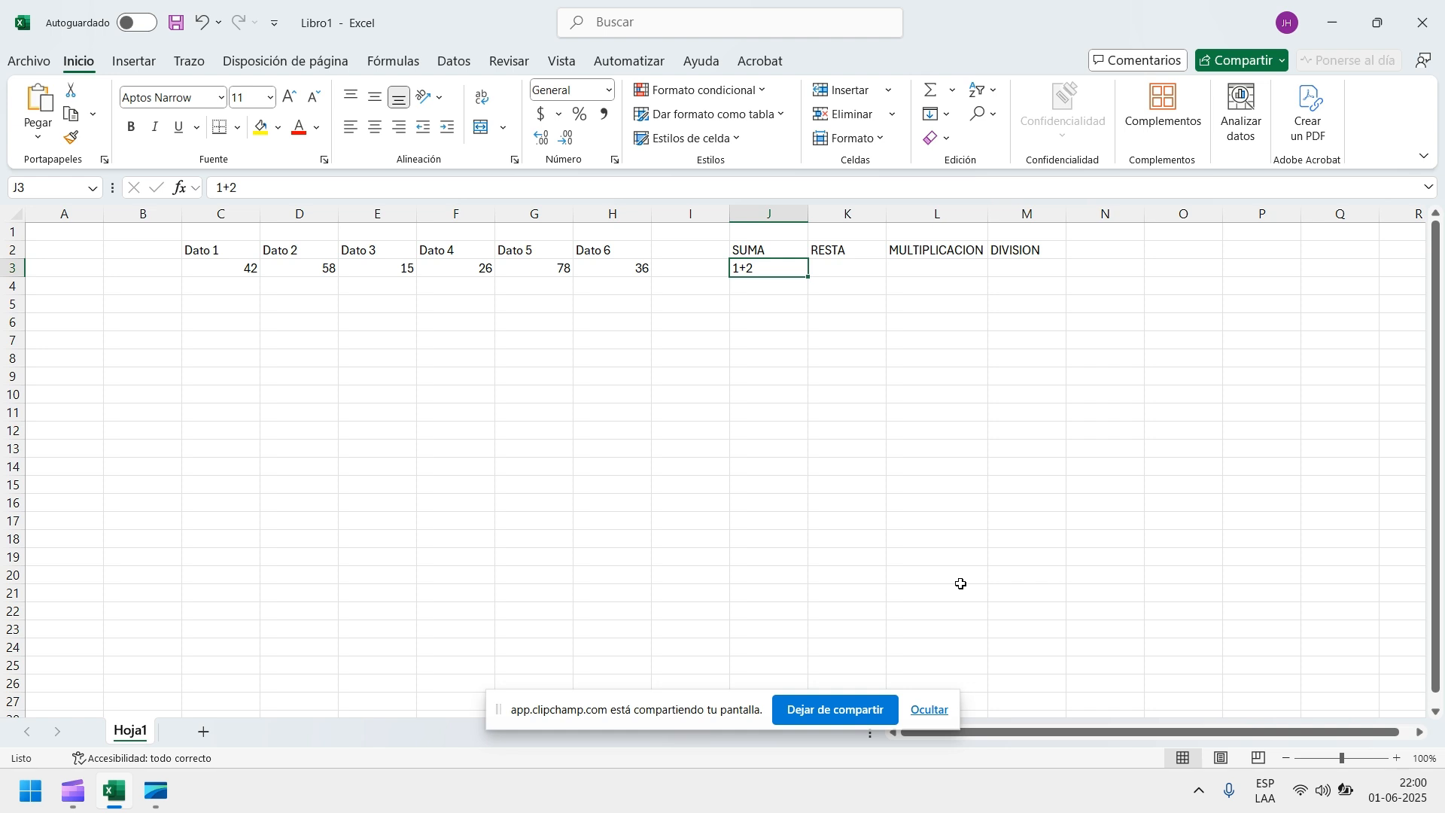
click(216, 186)
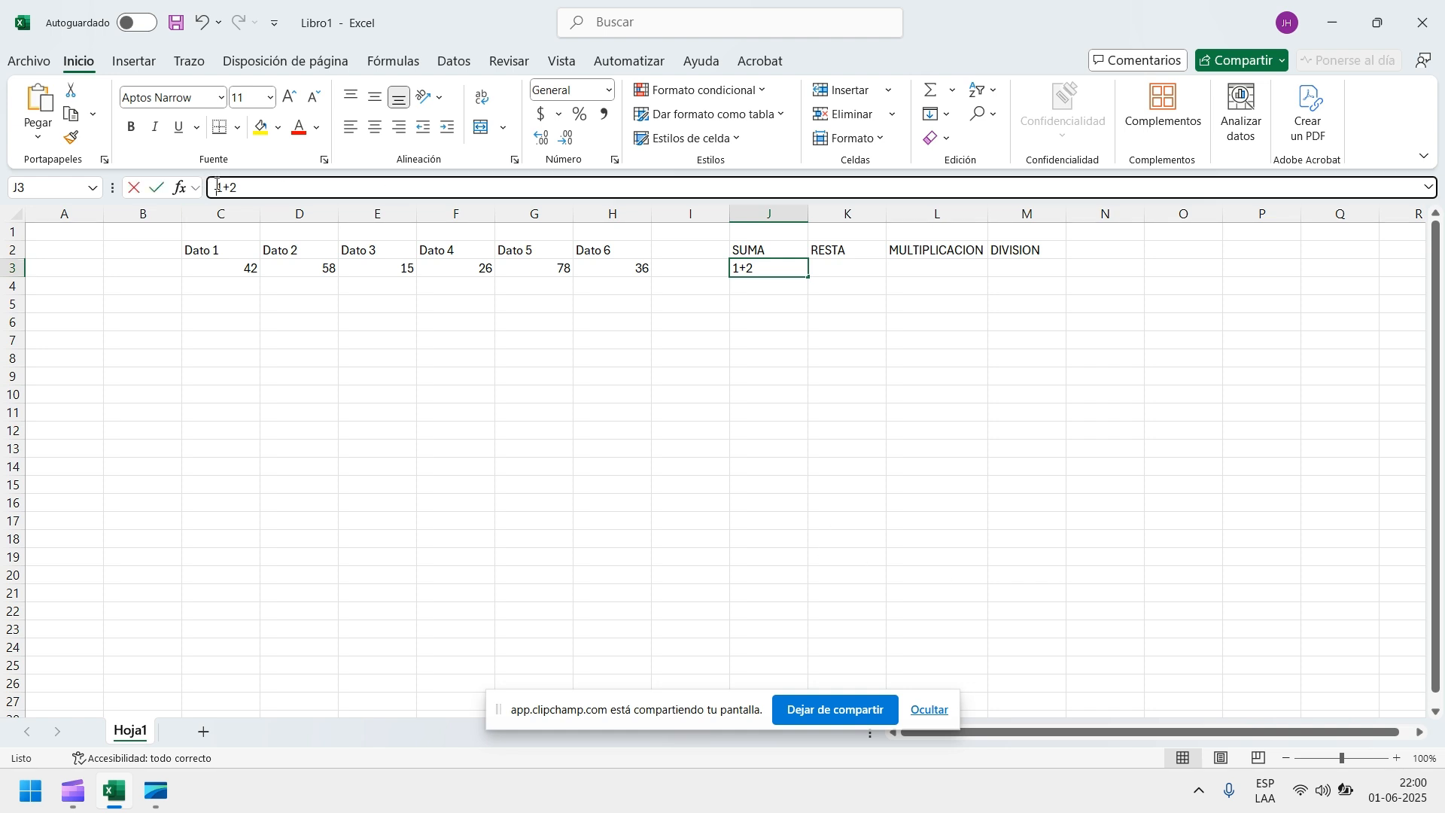
click(228, 186)
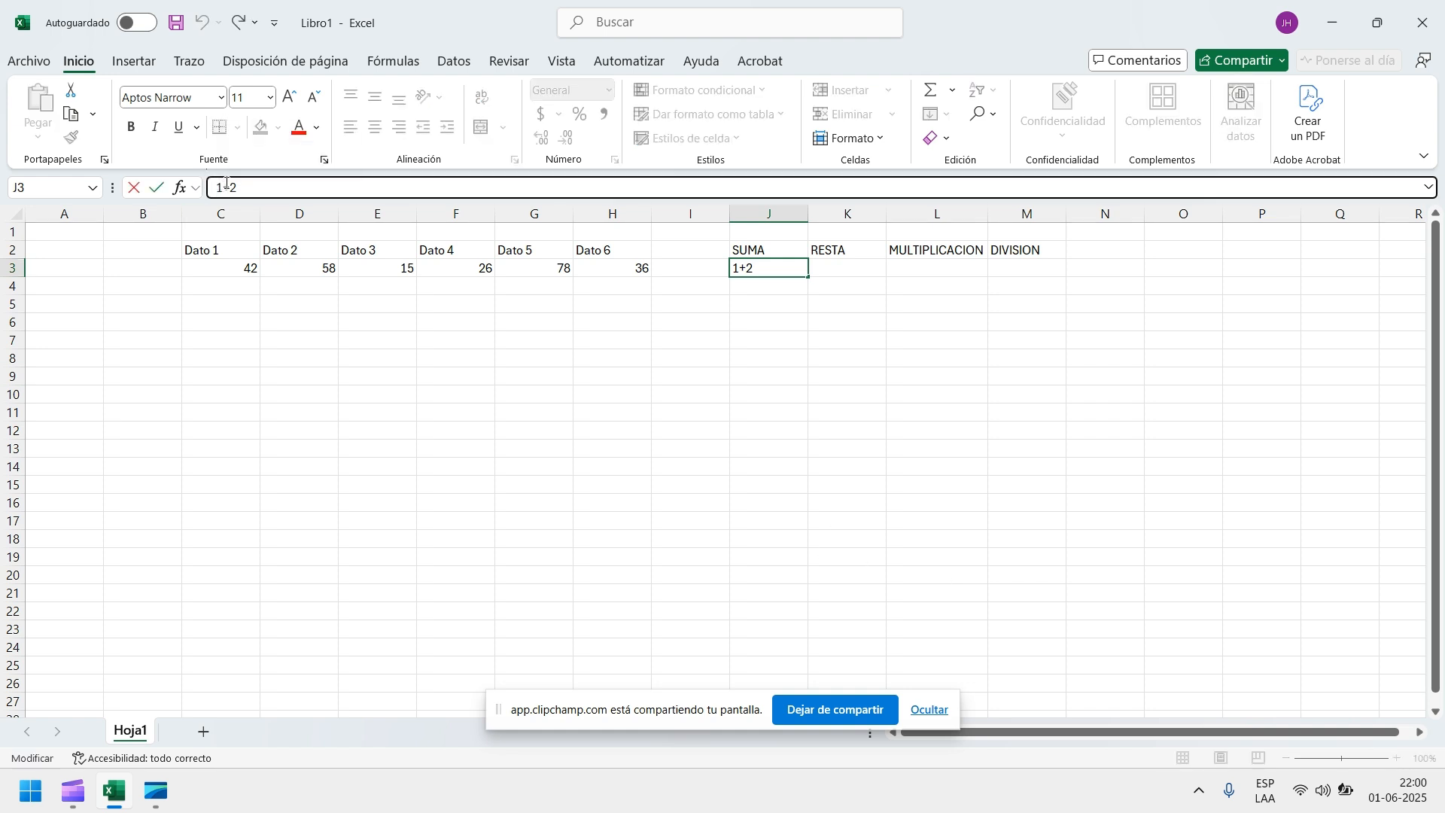
key(Return)
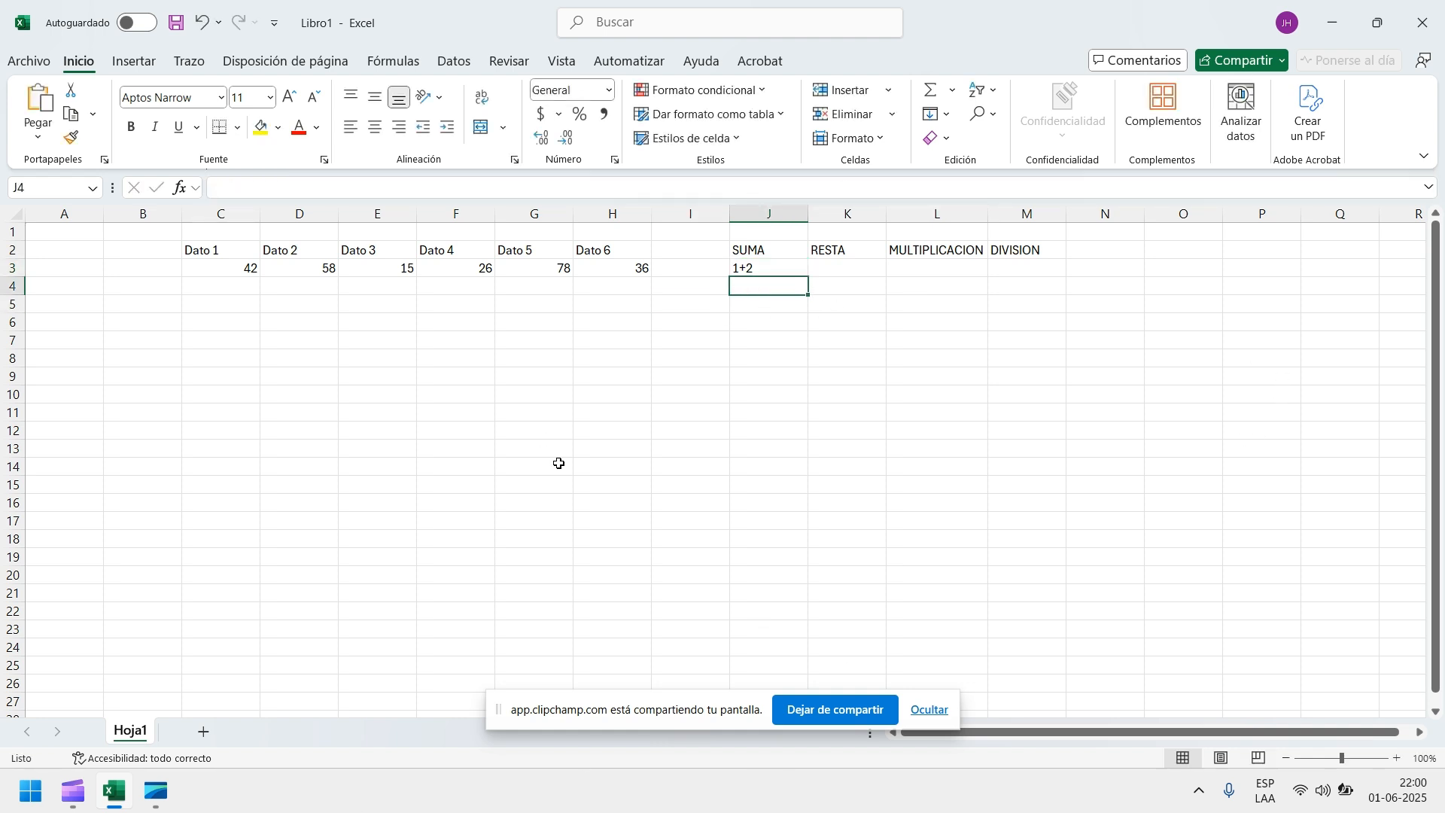
click(755, 270)
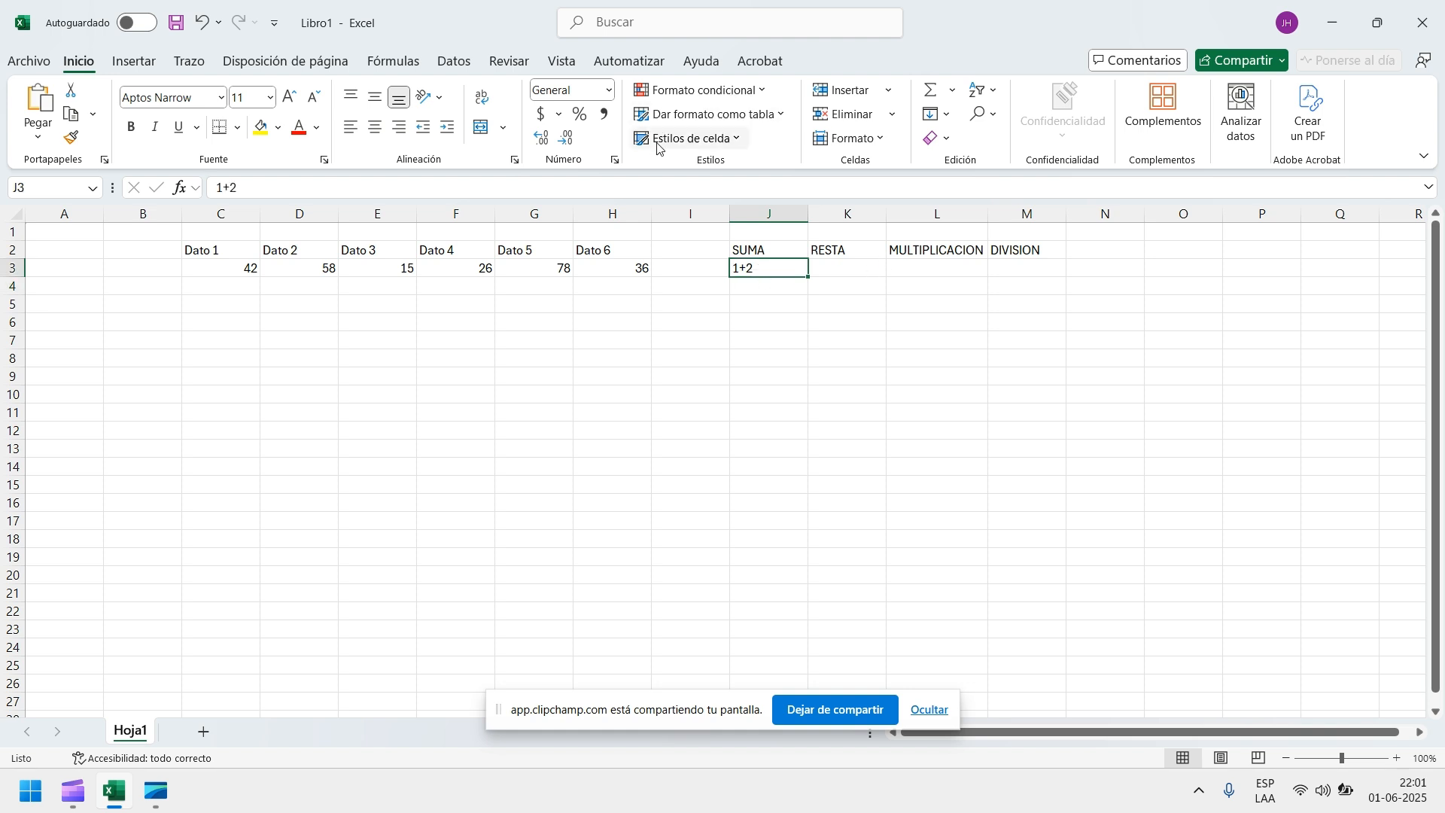
Step: Enter the formula =1+2 in J4, below the plain-text entry
click(749, 282)
text(=)
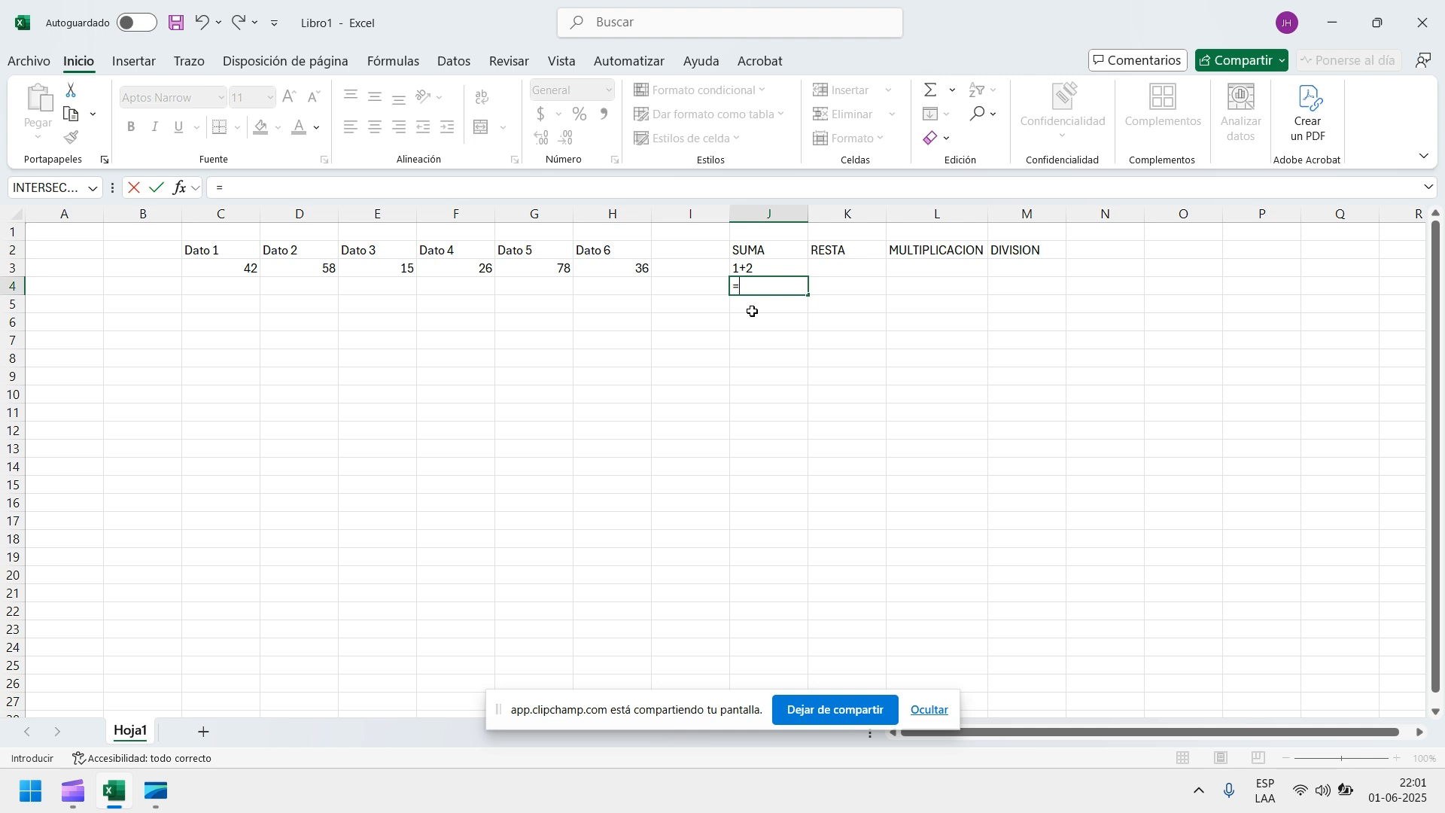
text(1+2)
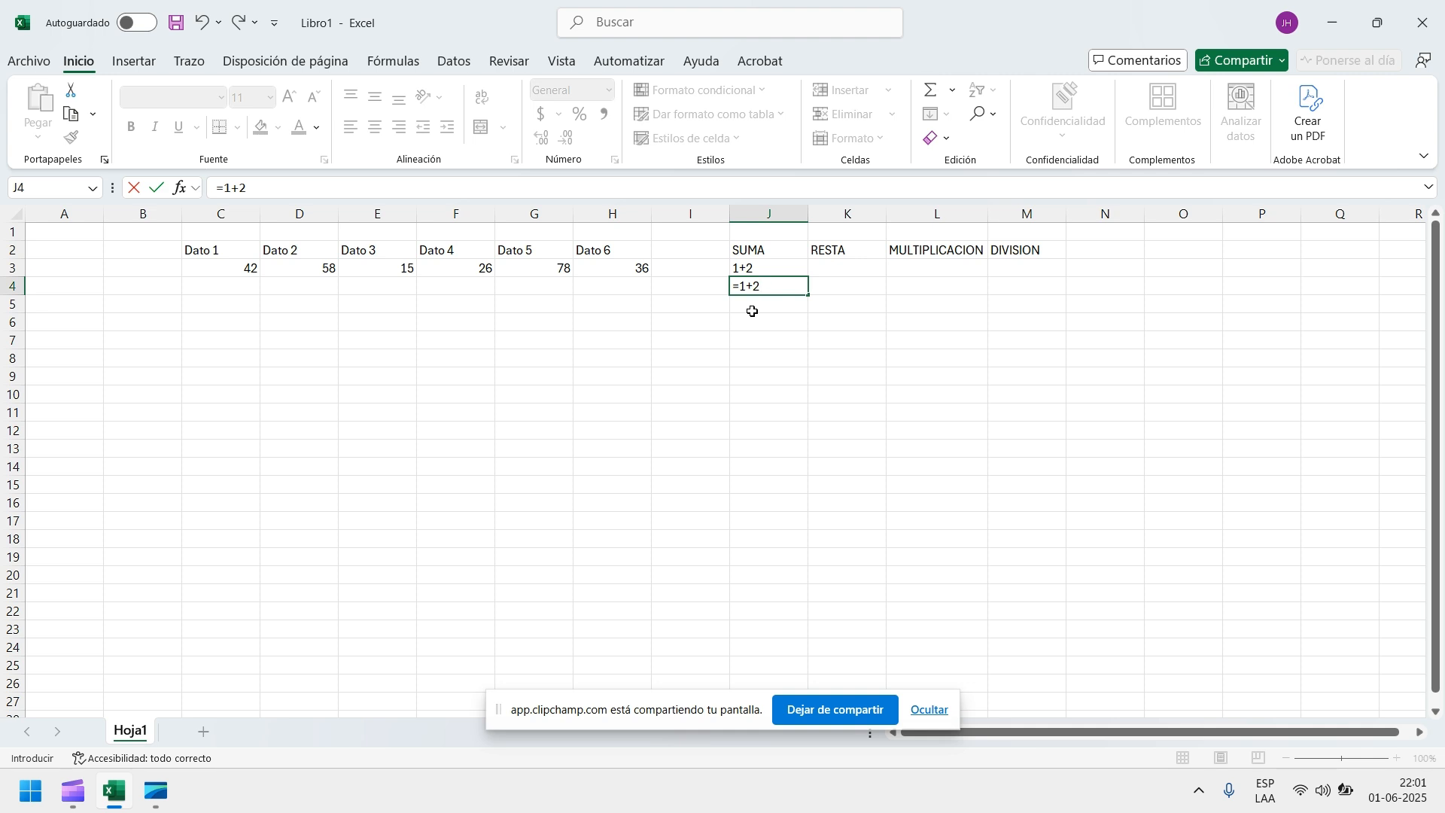
key(Return)
Step: Examine the formula stored in J4 and compare it with the content of J3, leaving both cells unedited
key(Up)
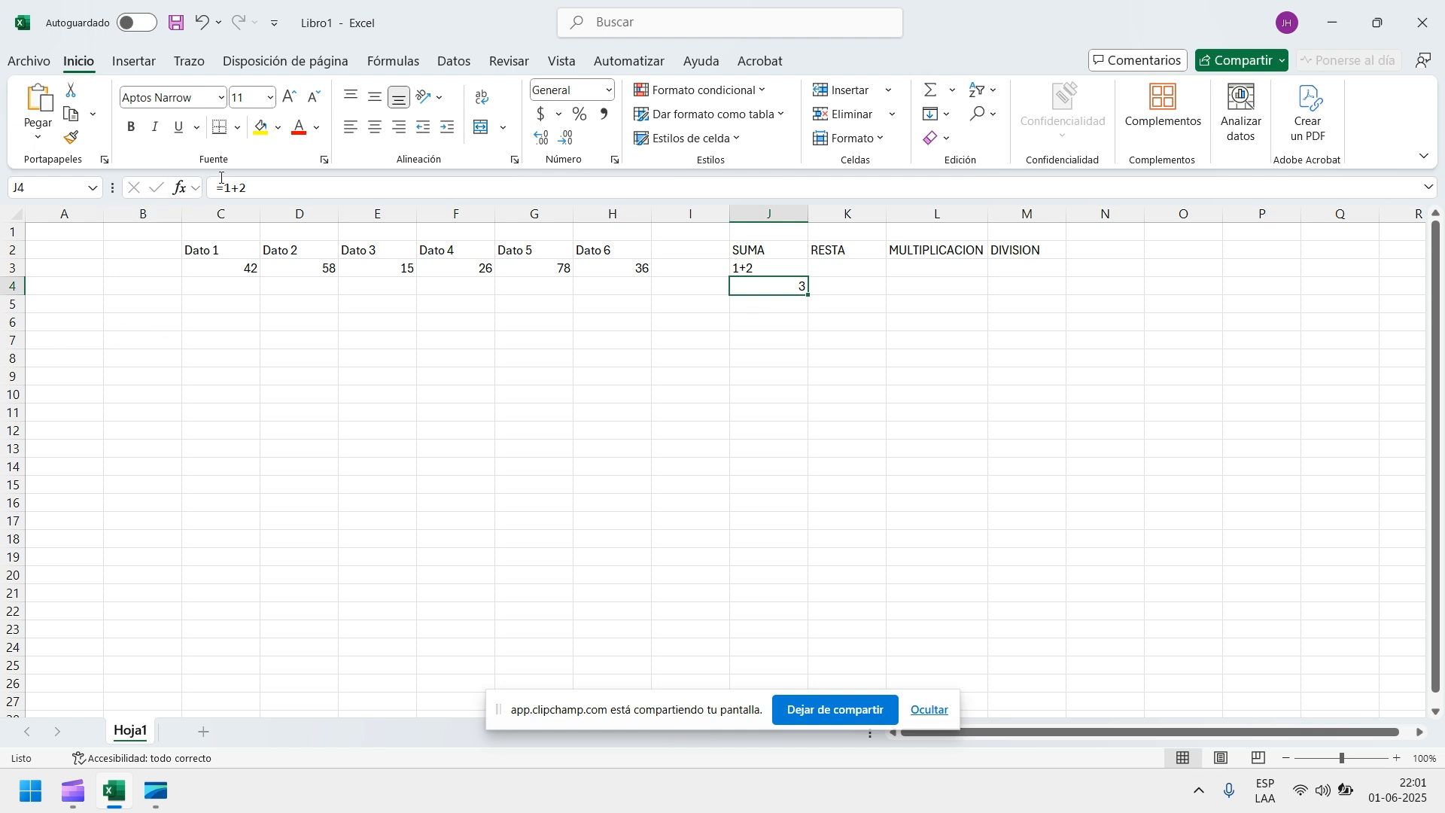
click(219, 189)
drag(219, 188, 244, 192)
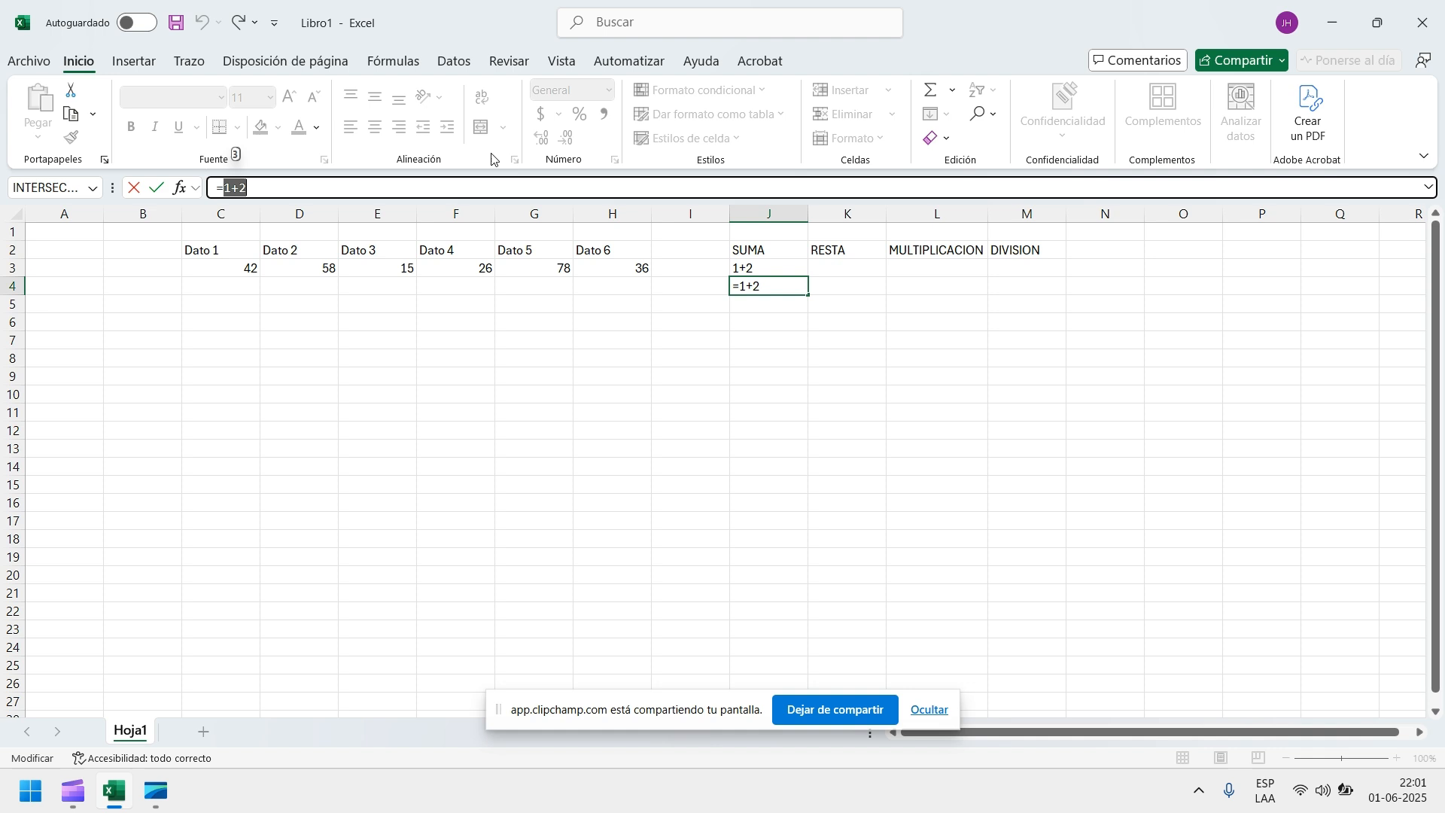
click(753, 318)
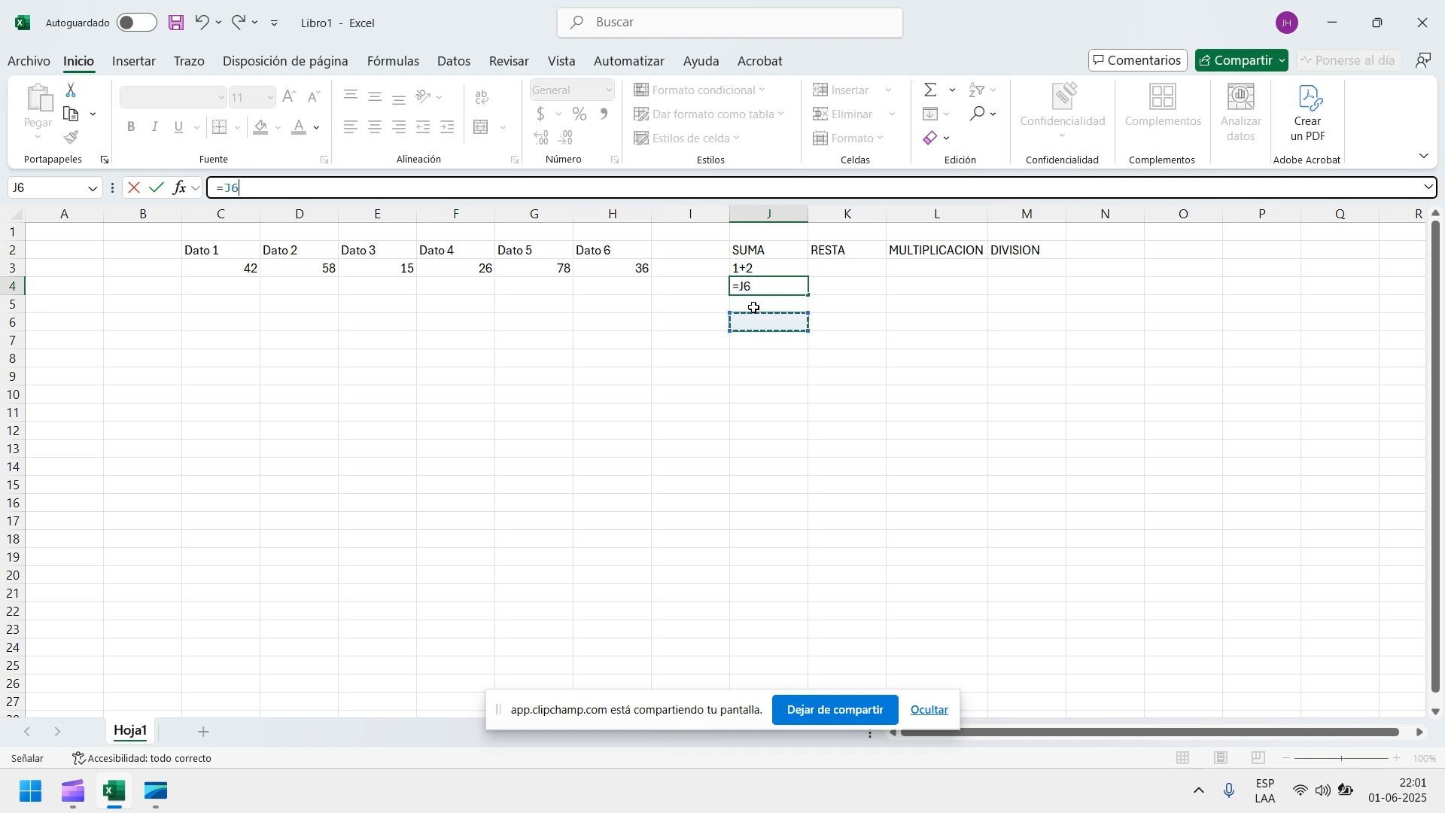
key(Escape)
click(249, 188)
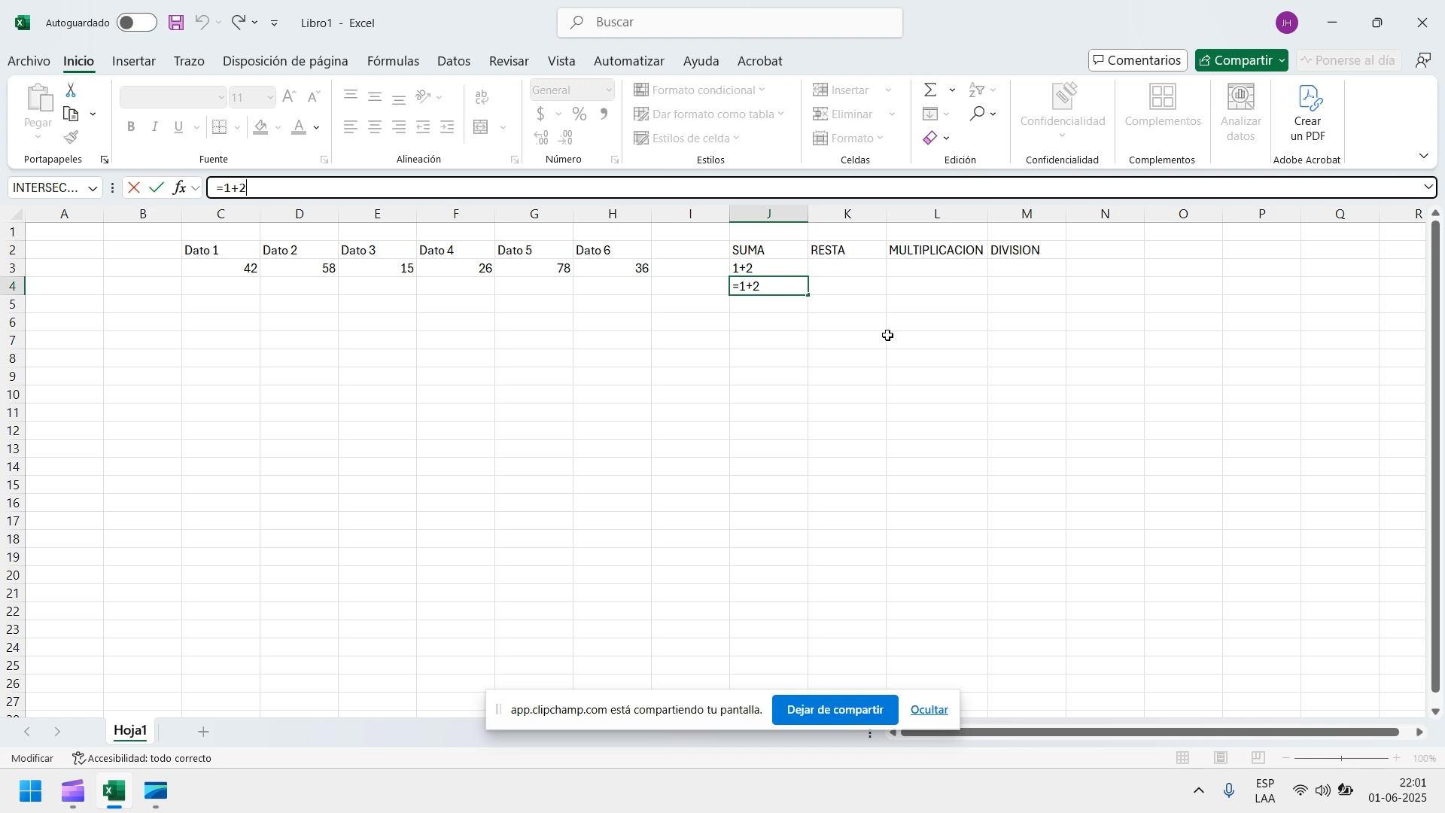
key(Return)
click(797, 269)
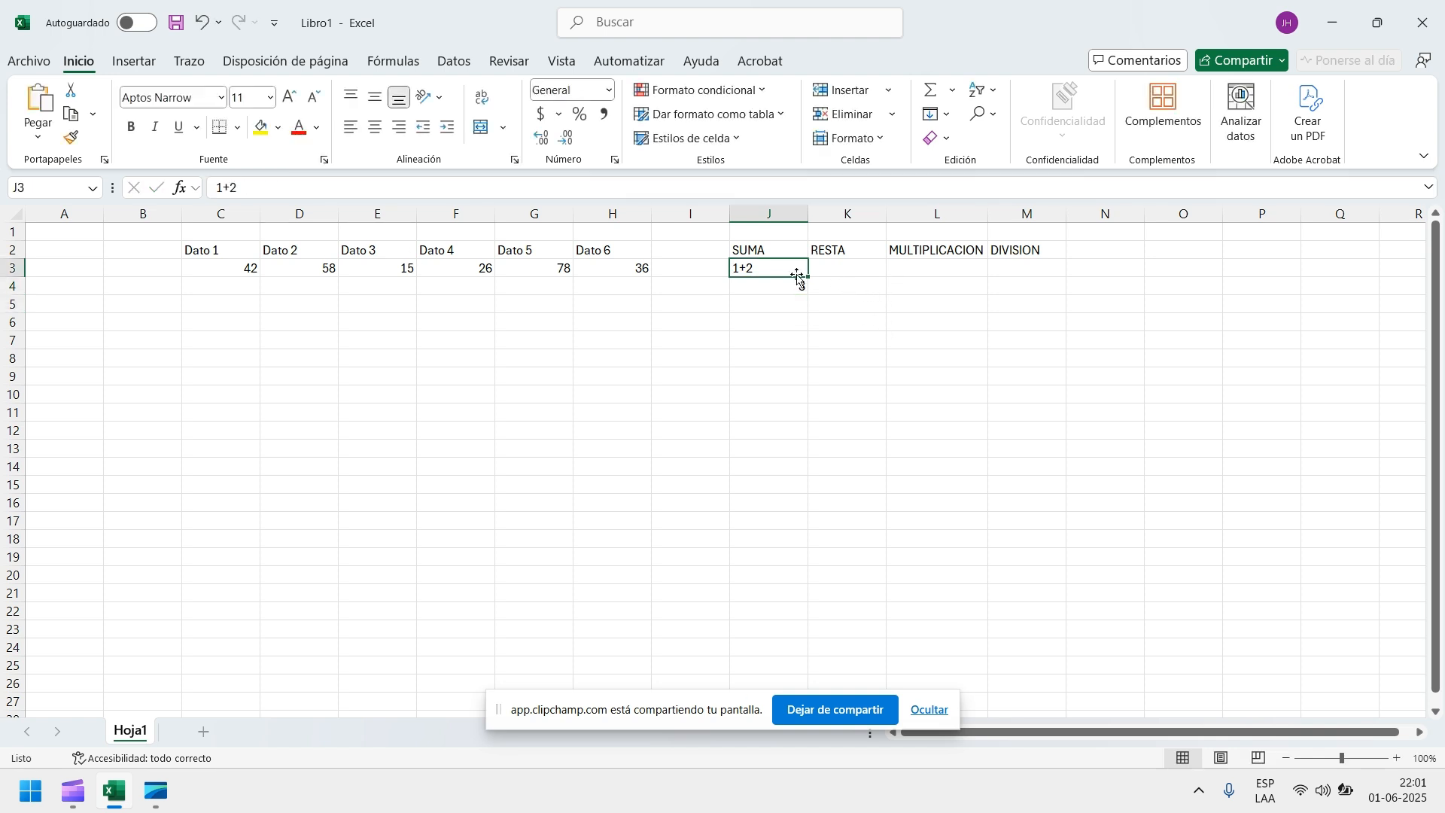
click(216, 186)
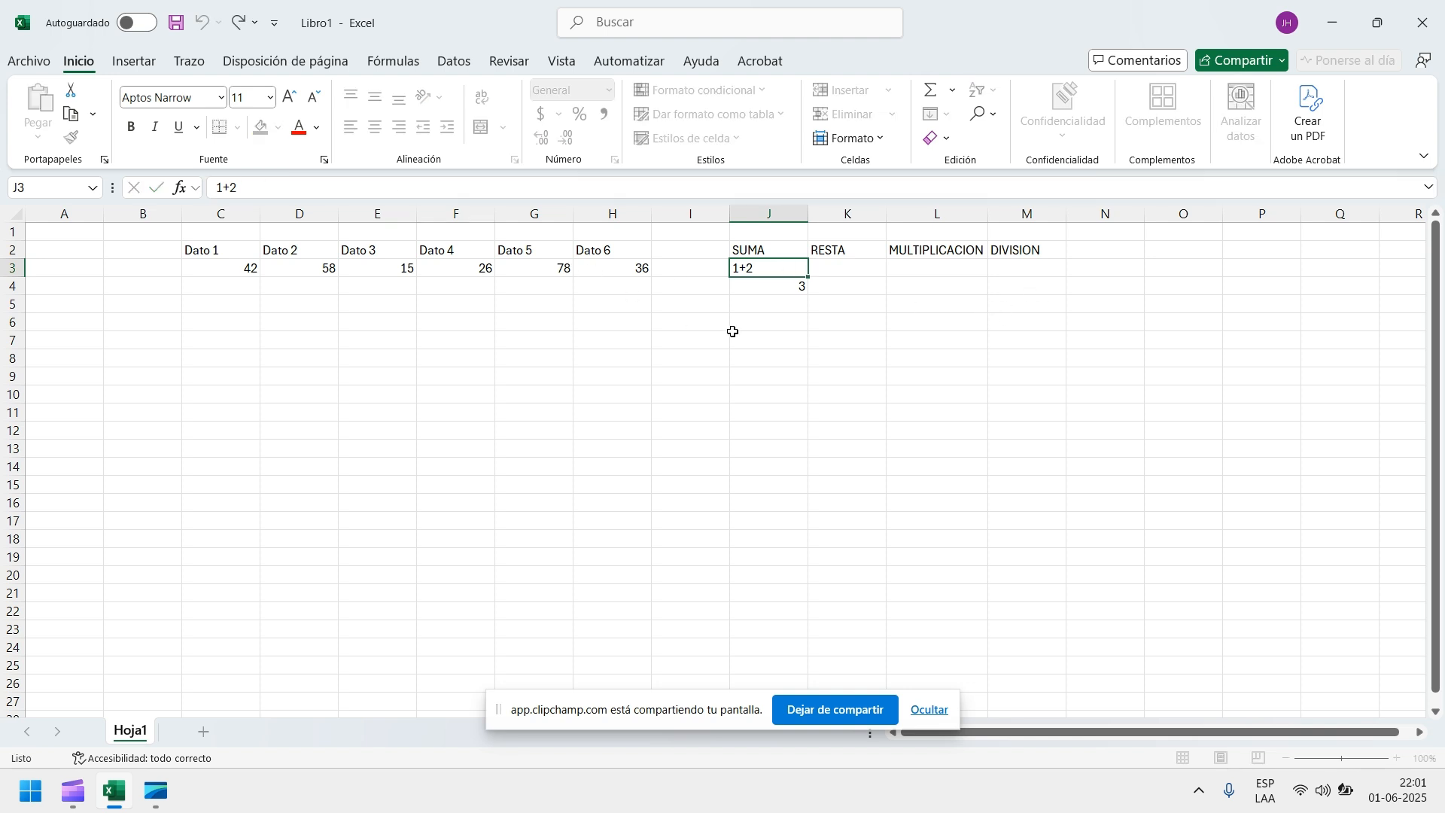
Step: Delete the plain-text 1+2 entry from J3
key(Return)
key(Up)
key(Delete)
key(Down)
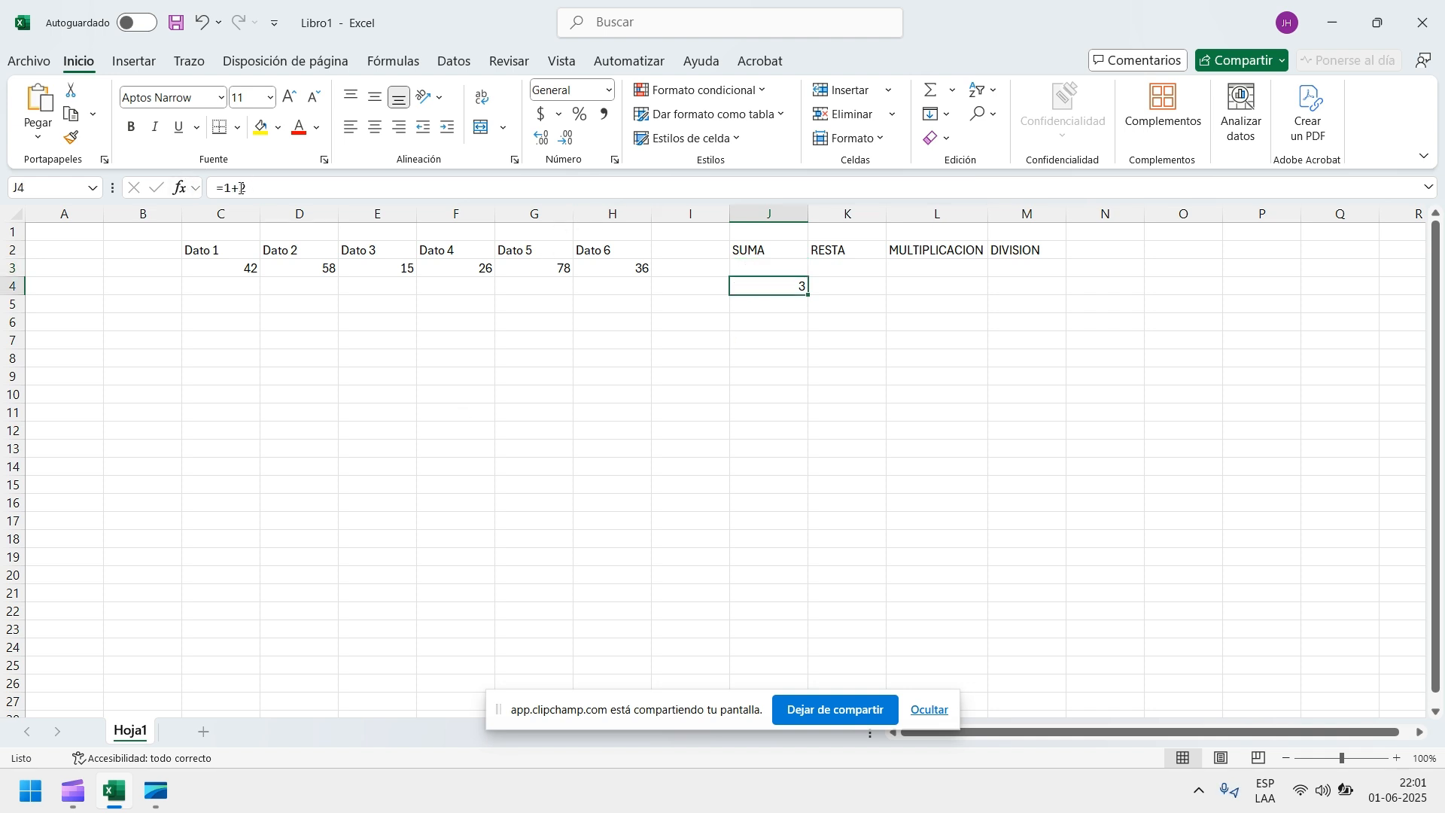
Step: Replace the J4 formula with =42+58+15+26+78+56, adding the numbers as fixed values
click(224, 189)
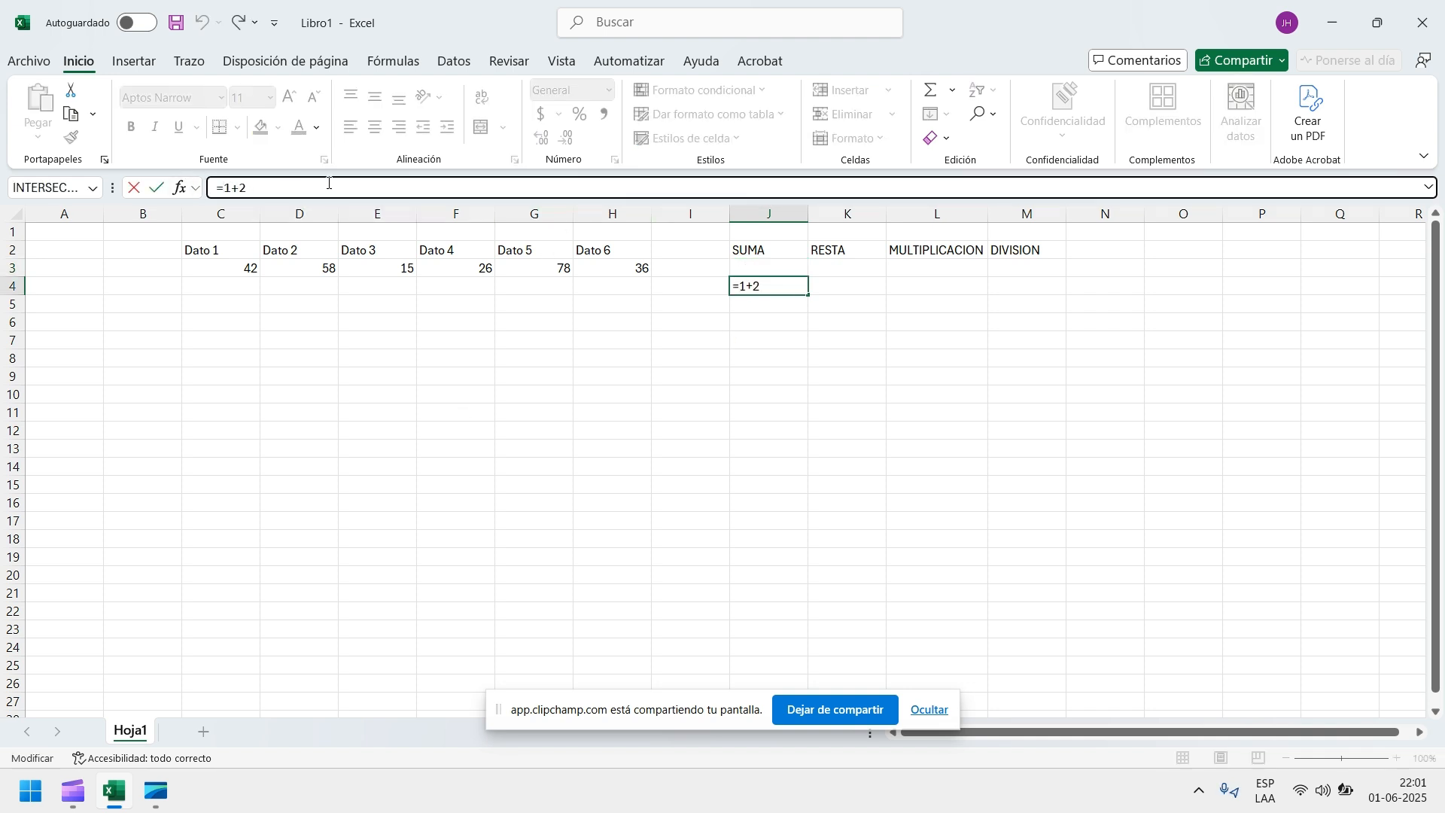
drag(247, 188, 225, 189)
key(BackSpace)
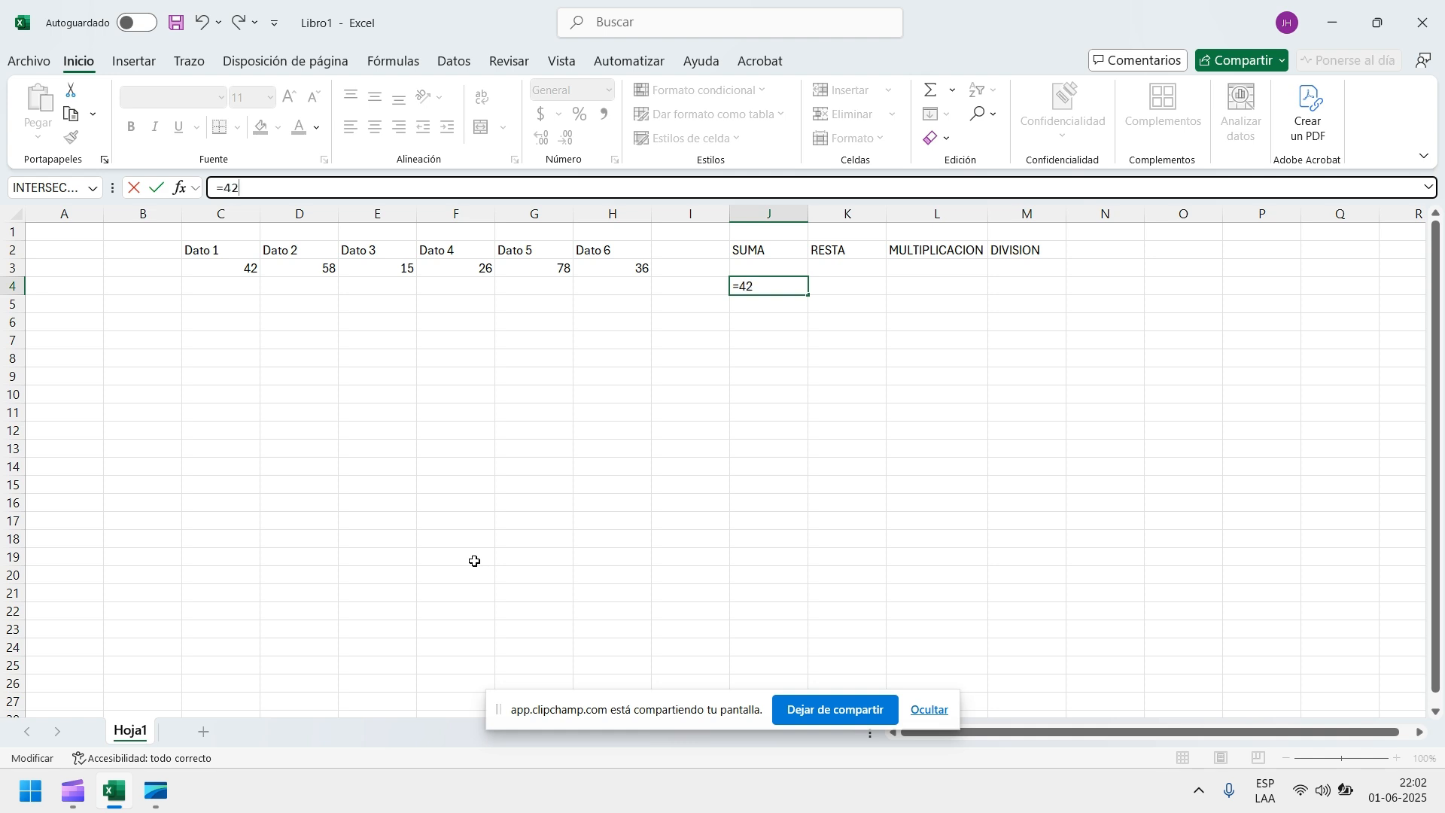
text(58+15+26+78+58)
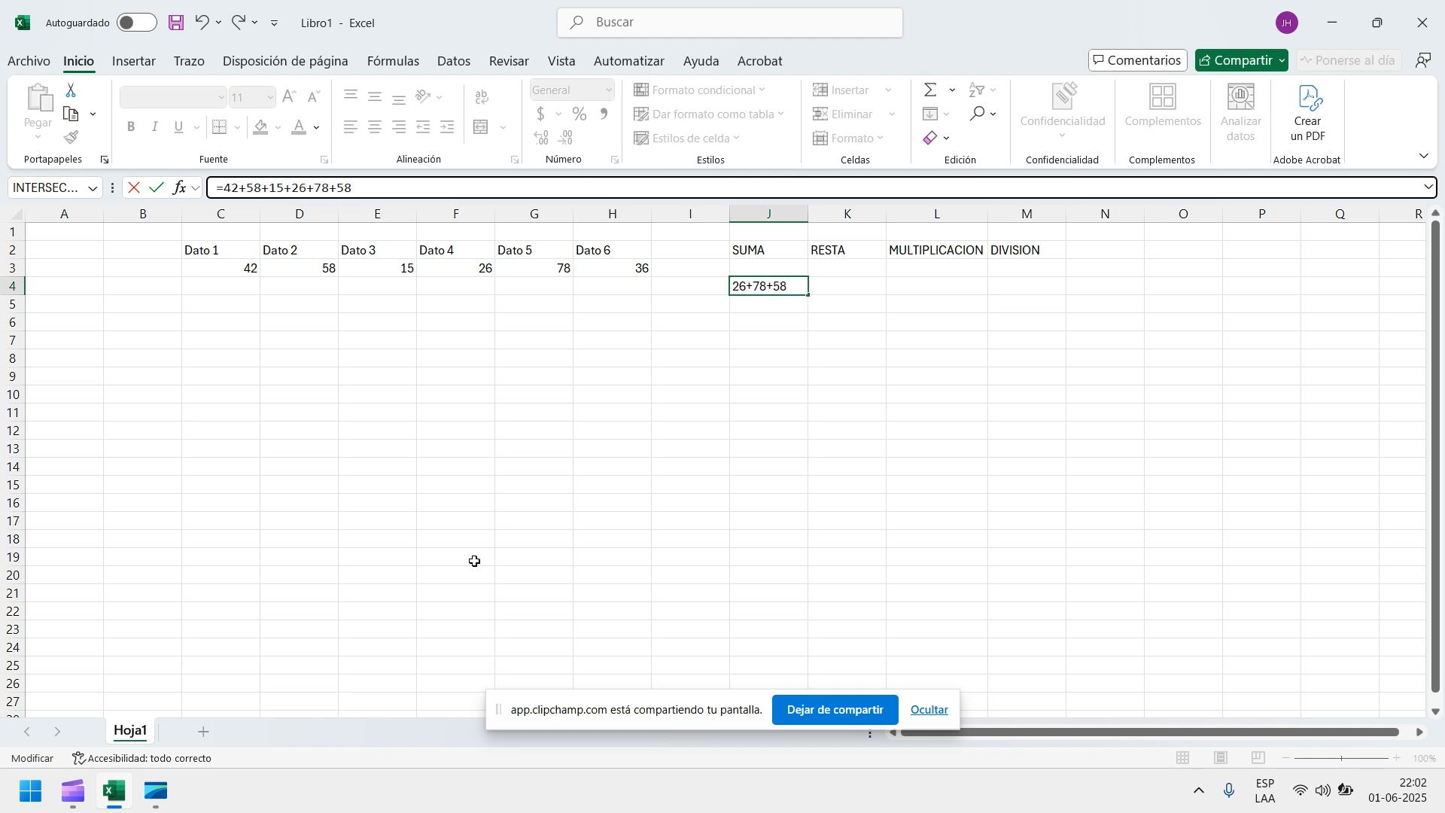
text(6)
key(Return)
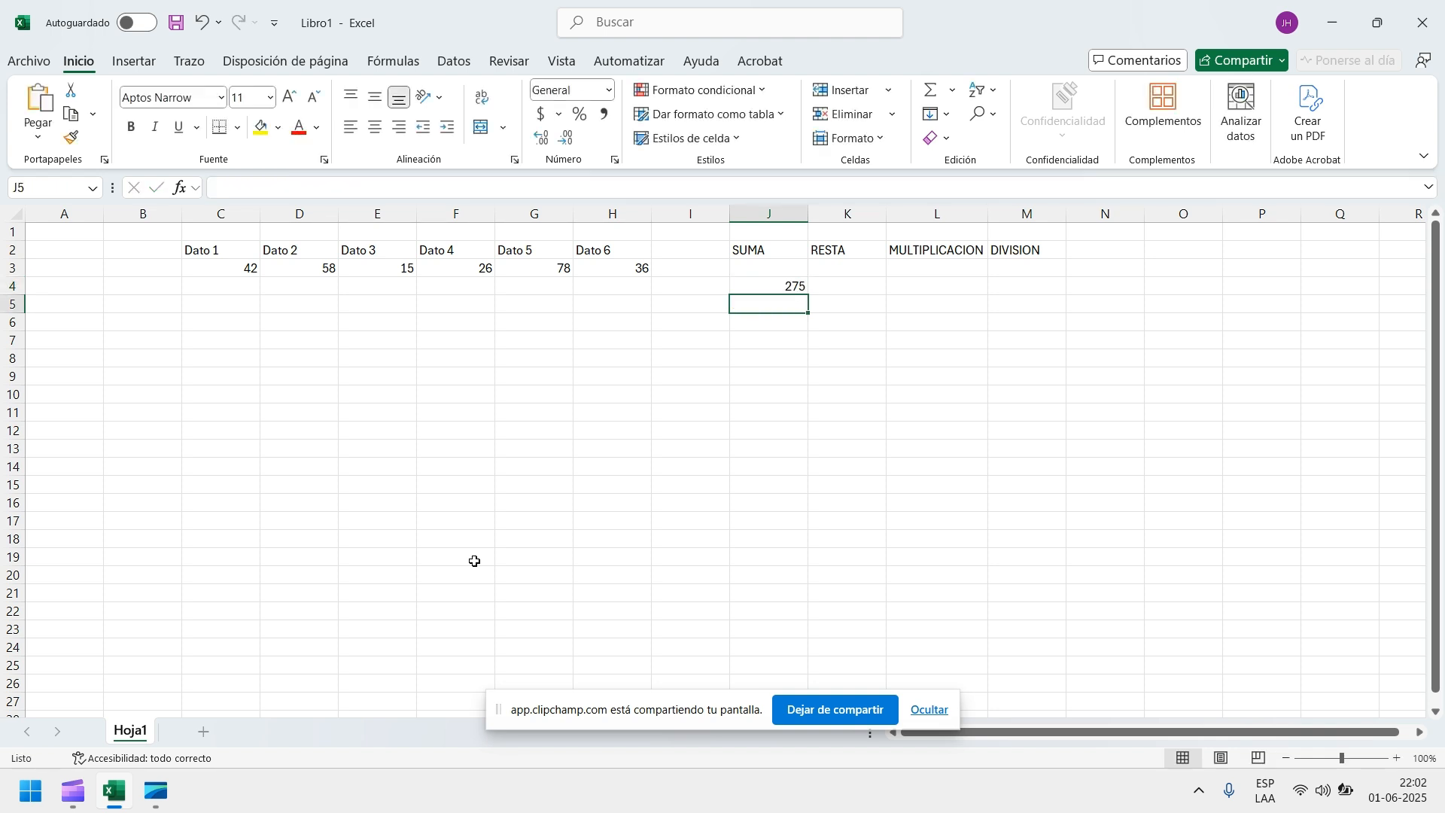
Step: Set the value under Dato 2 in D3 to 65
click(774, 286)
click(322, 276)
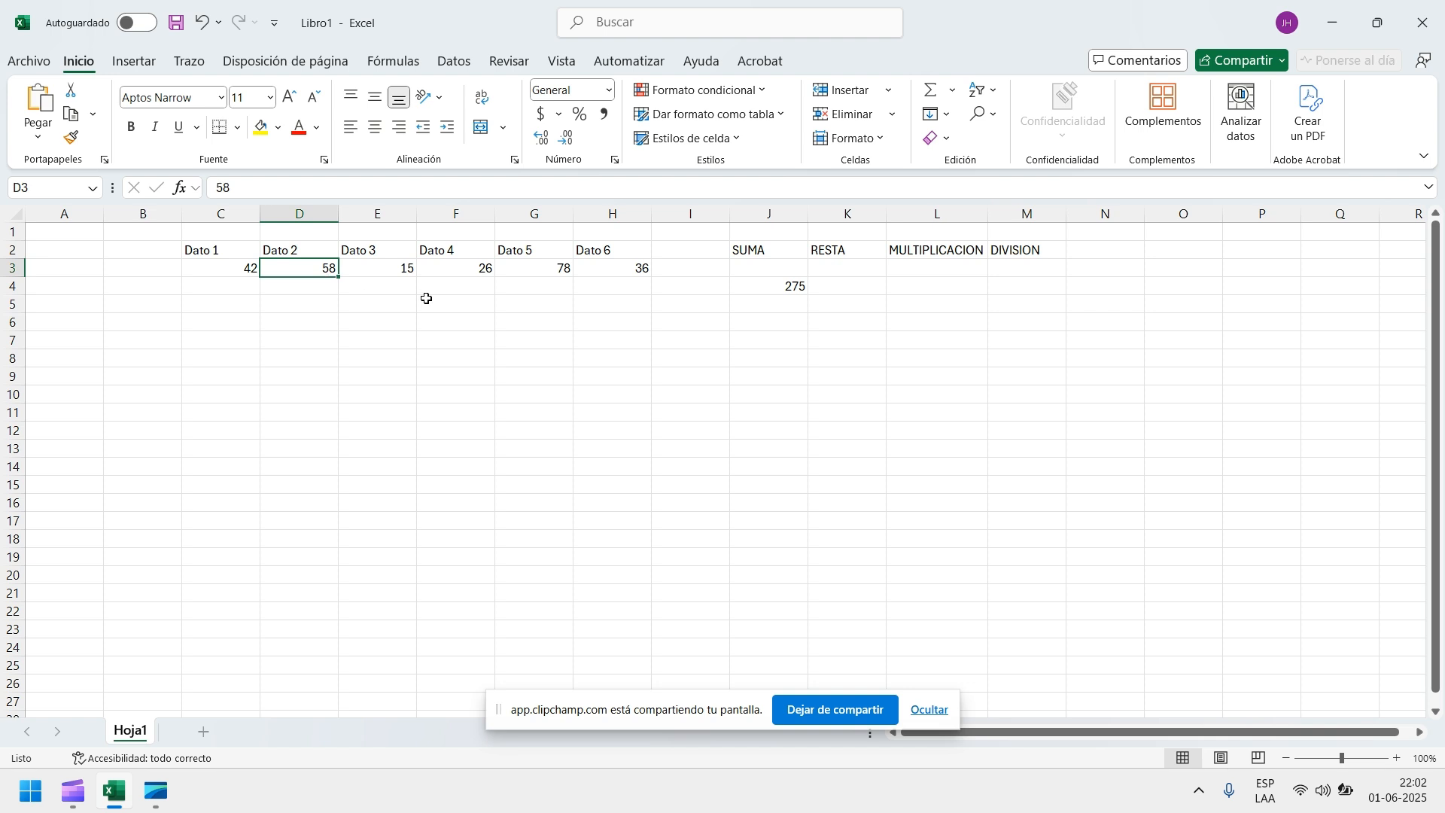
text(65)
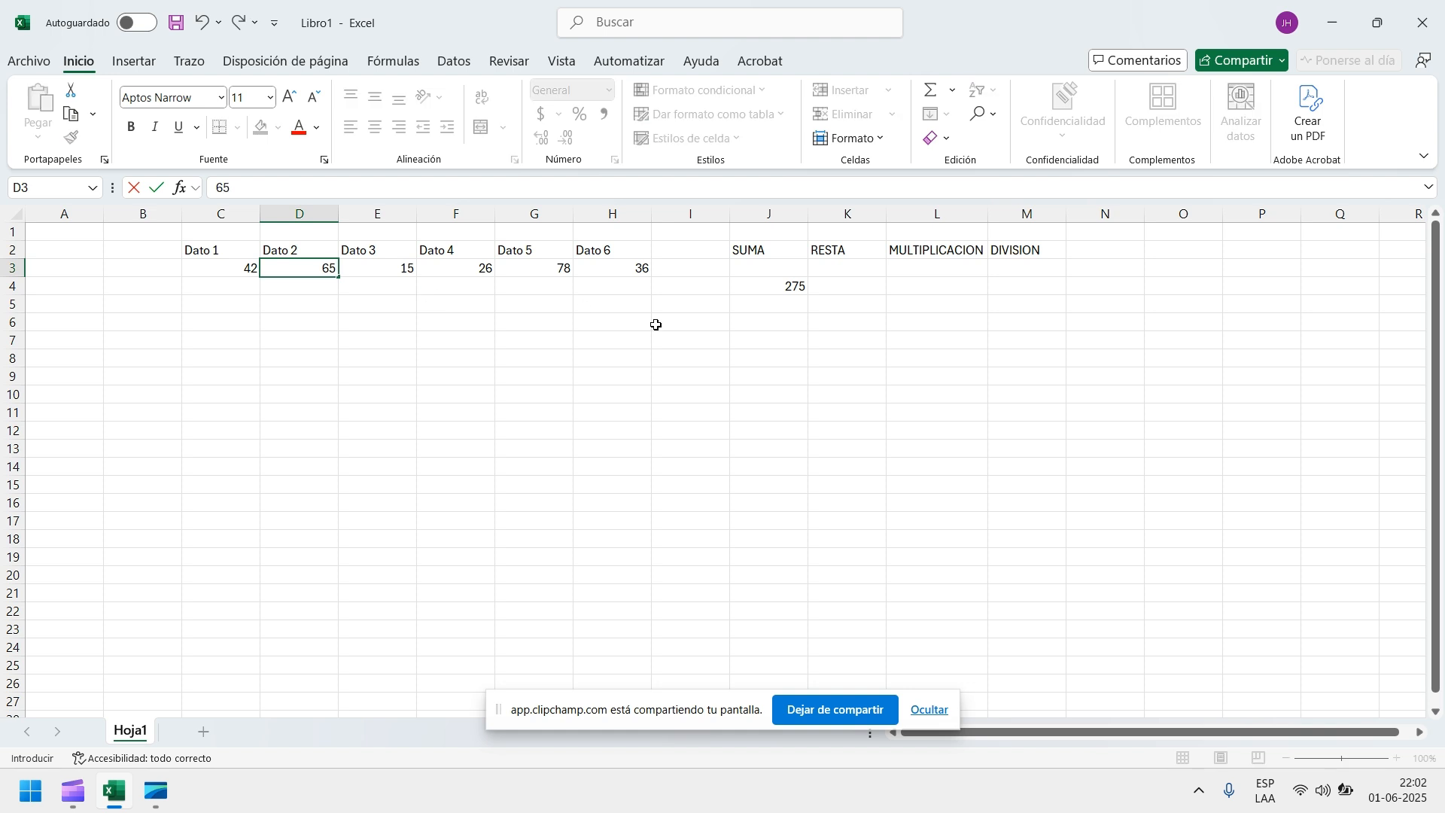
key(Return)
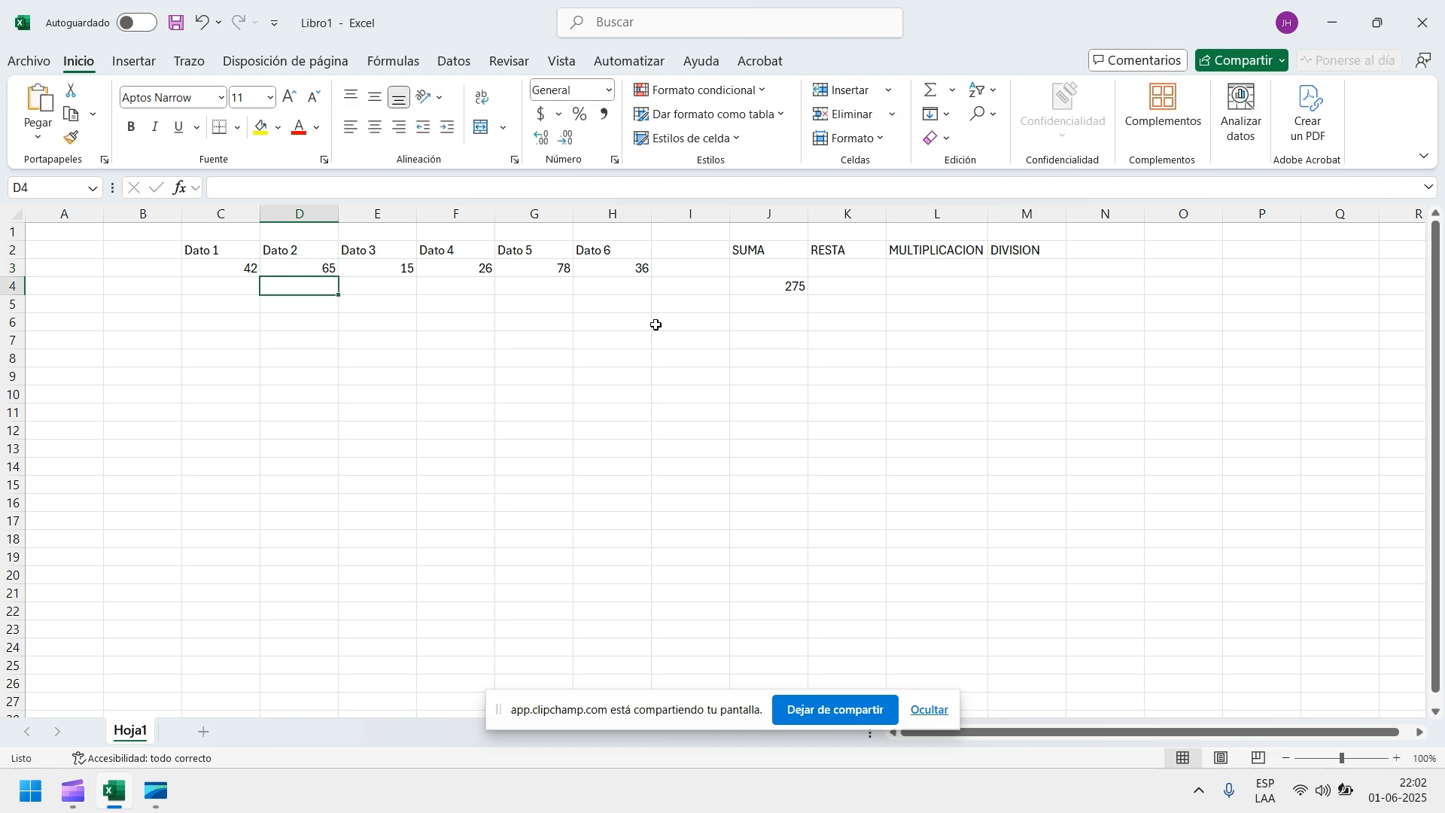
Step: Replace the second number in the J4 sum, 58, with 65
click(777, 286)
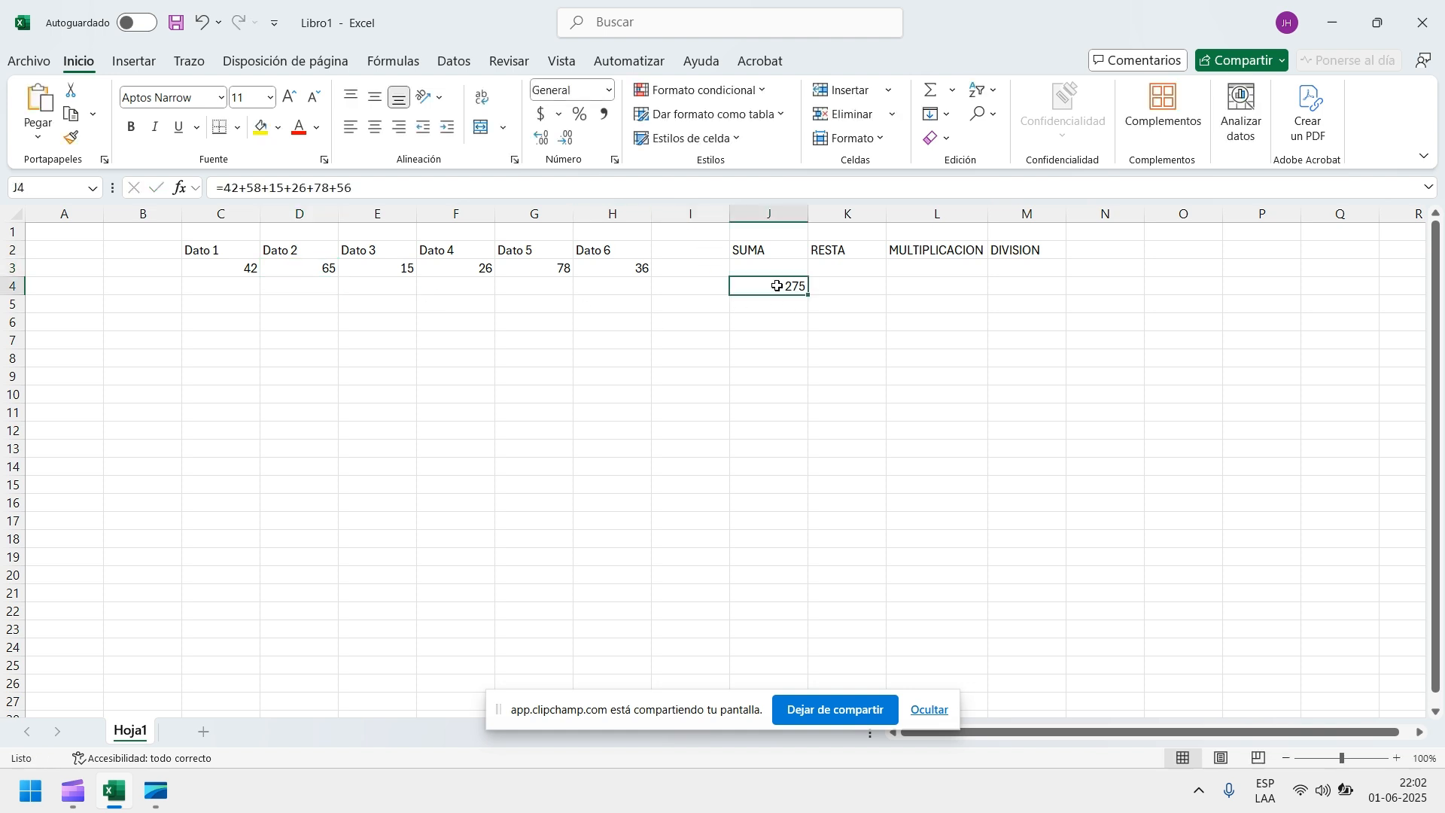
click(332, 188)
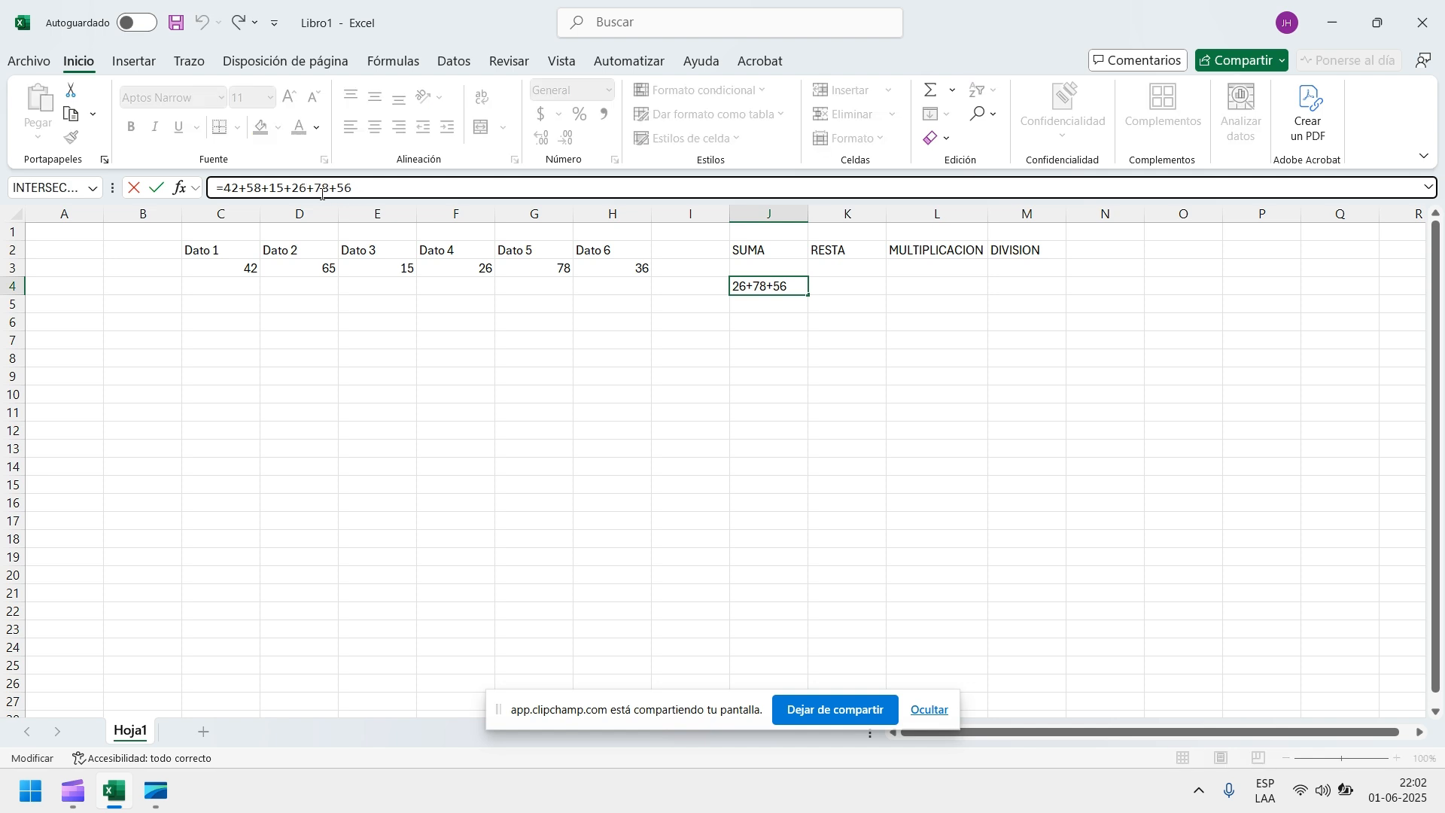
click(264, 192)
key(BackSpace)
key(BackSpace)
text(65)
key(Return)
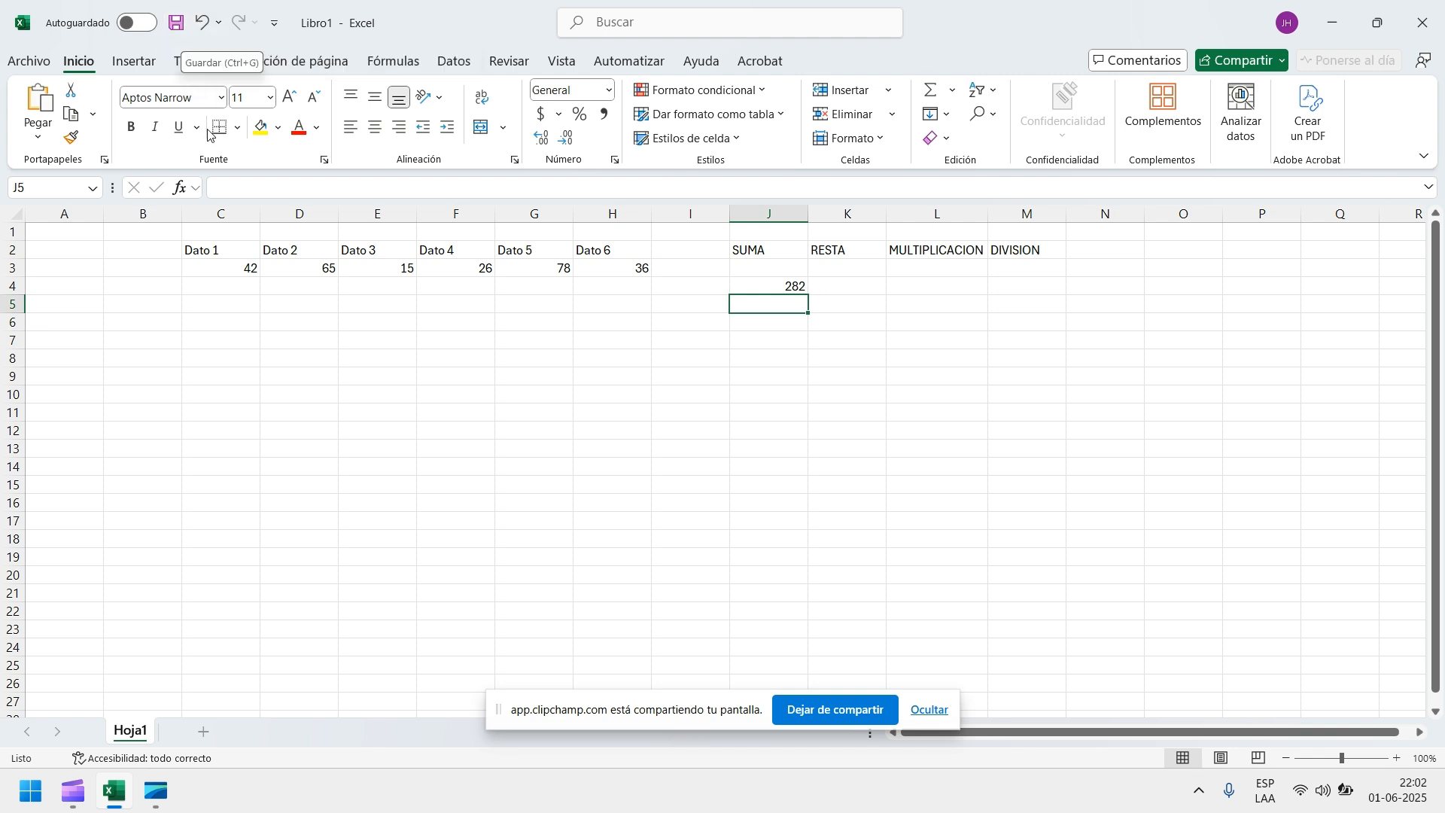
Step: Undo the last edits to the J4 formula and the Dato 2 value in D3
click(204, 25)
click(204, 26)
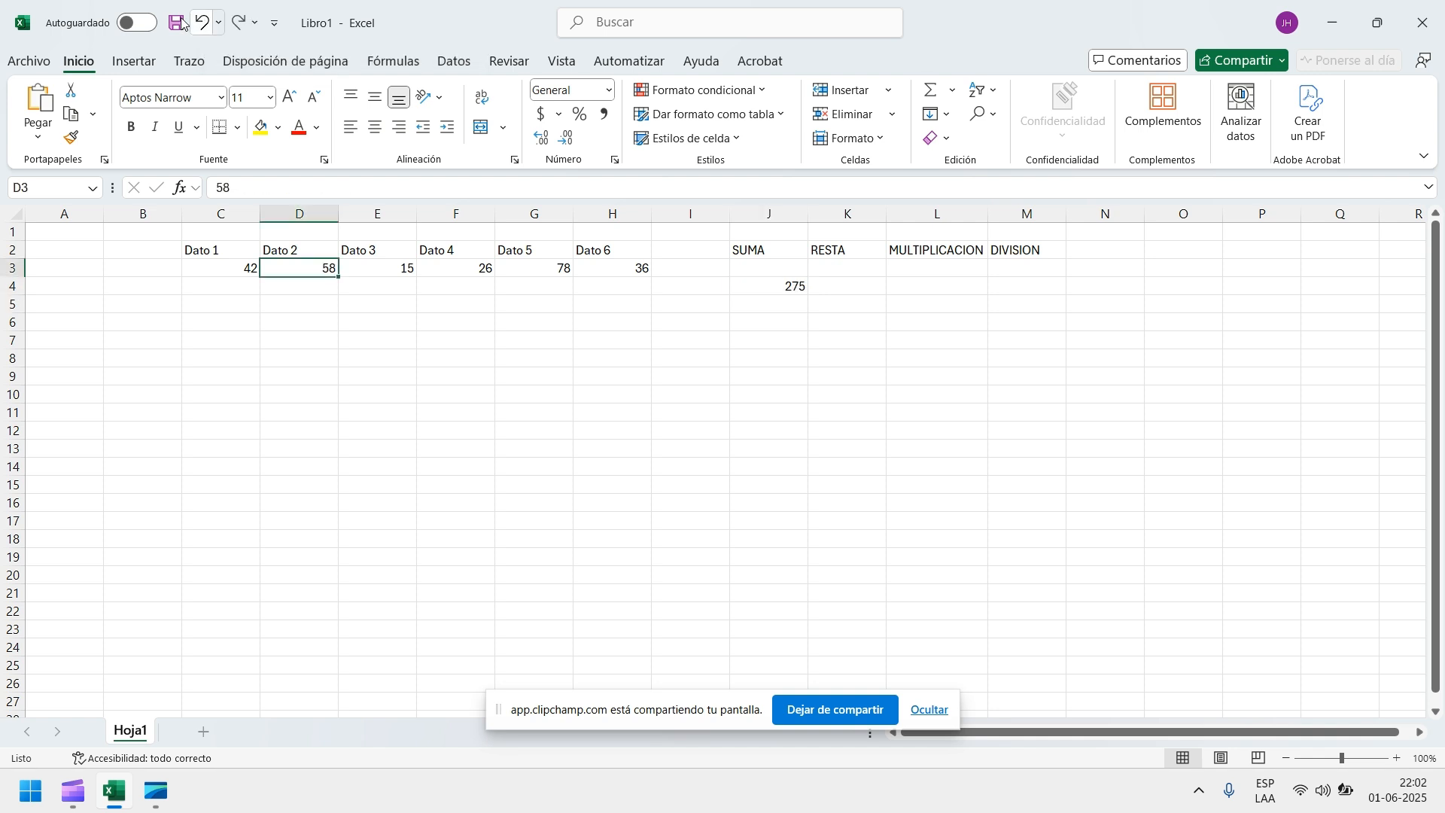
click(379, 358)
click(653, 328)
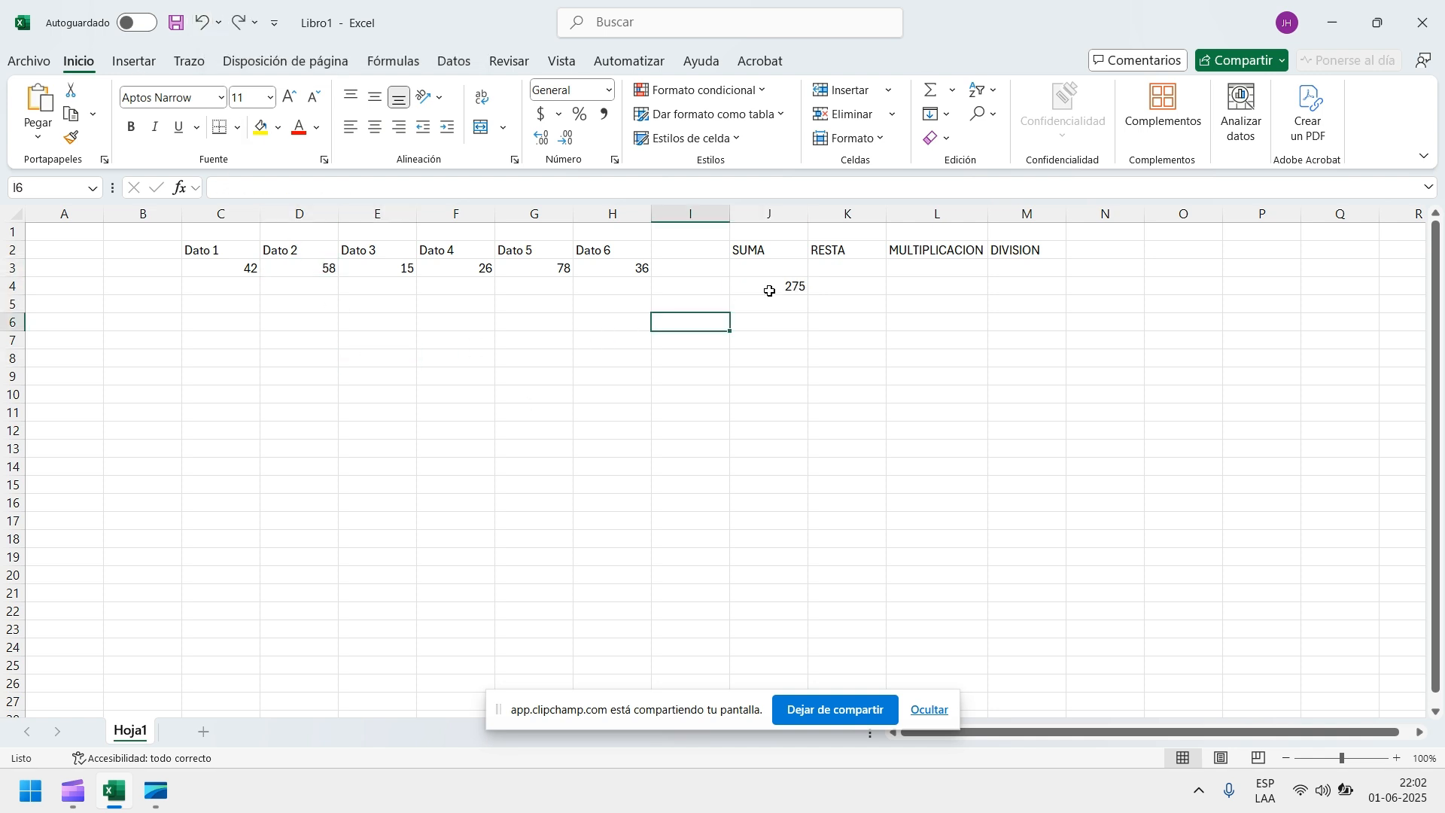
Step: Examine the fixed numbers inside the J4 formula and leave the cell without saving any edit
click(783, 288)
drag(224, 187, 372, 179)
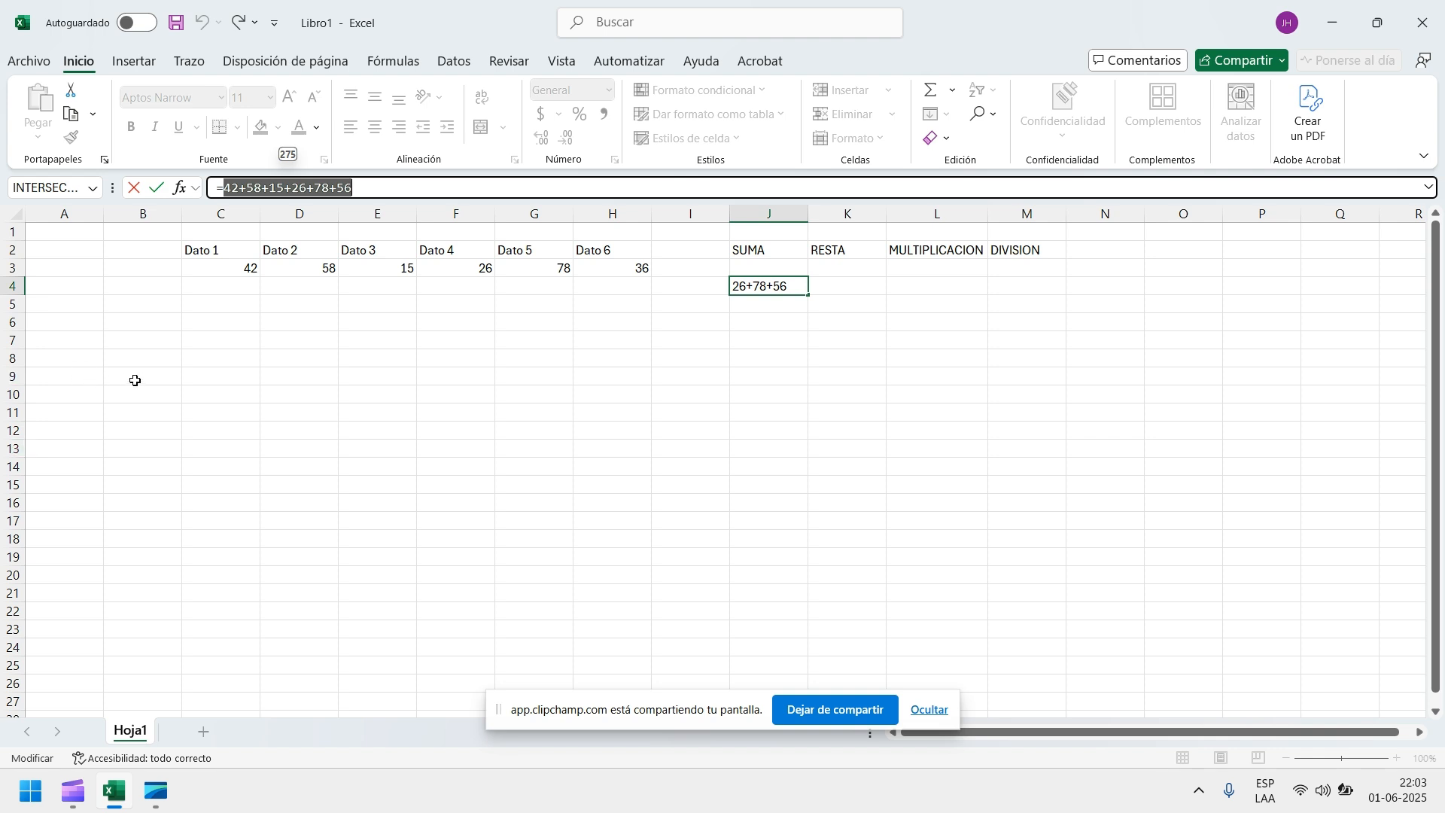
click(775, 431)
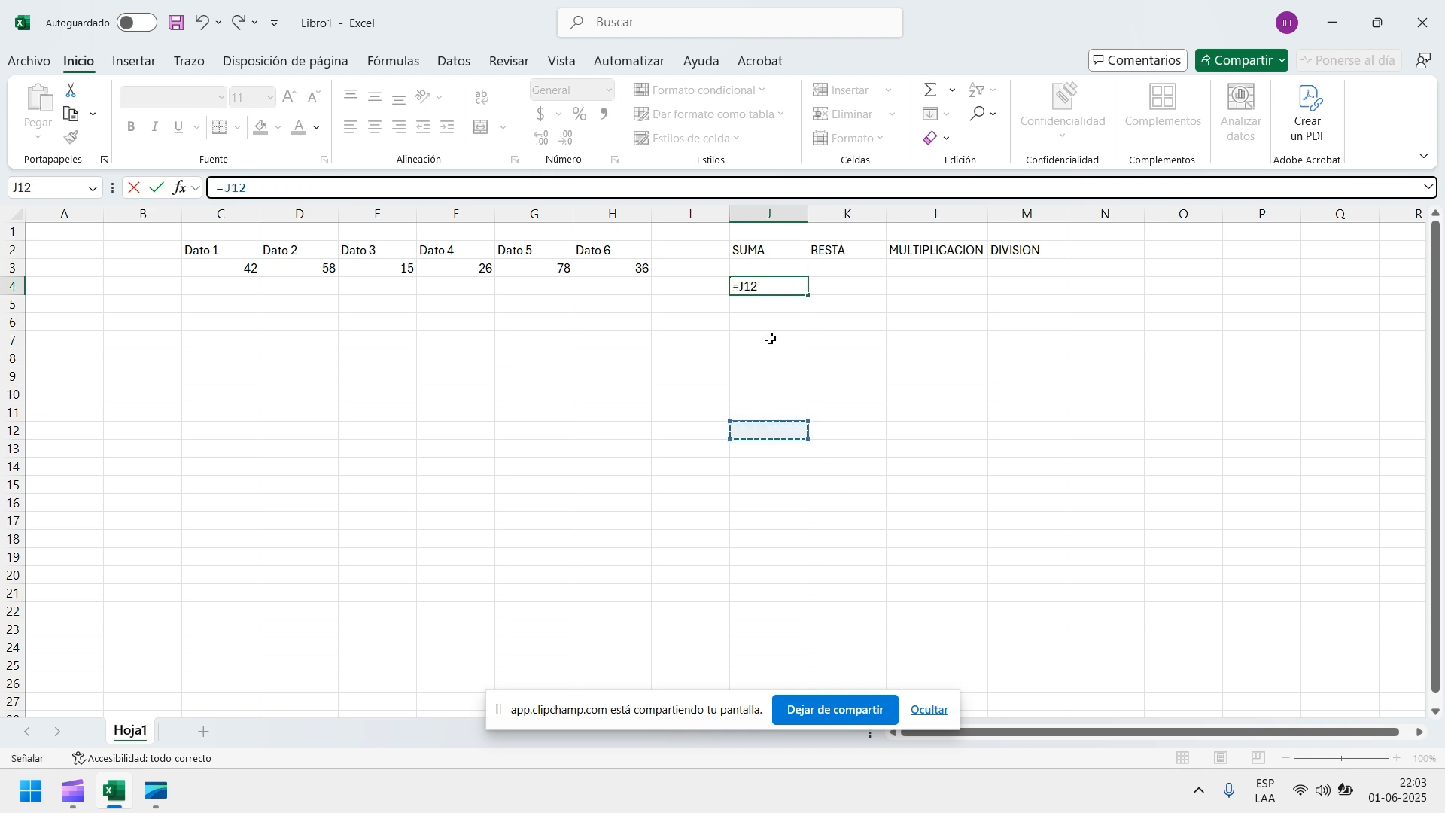
key(Escape)
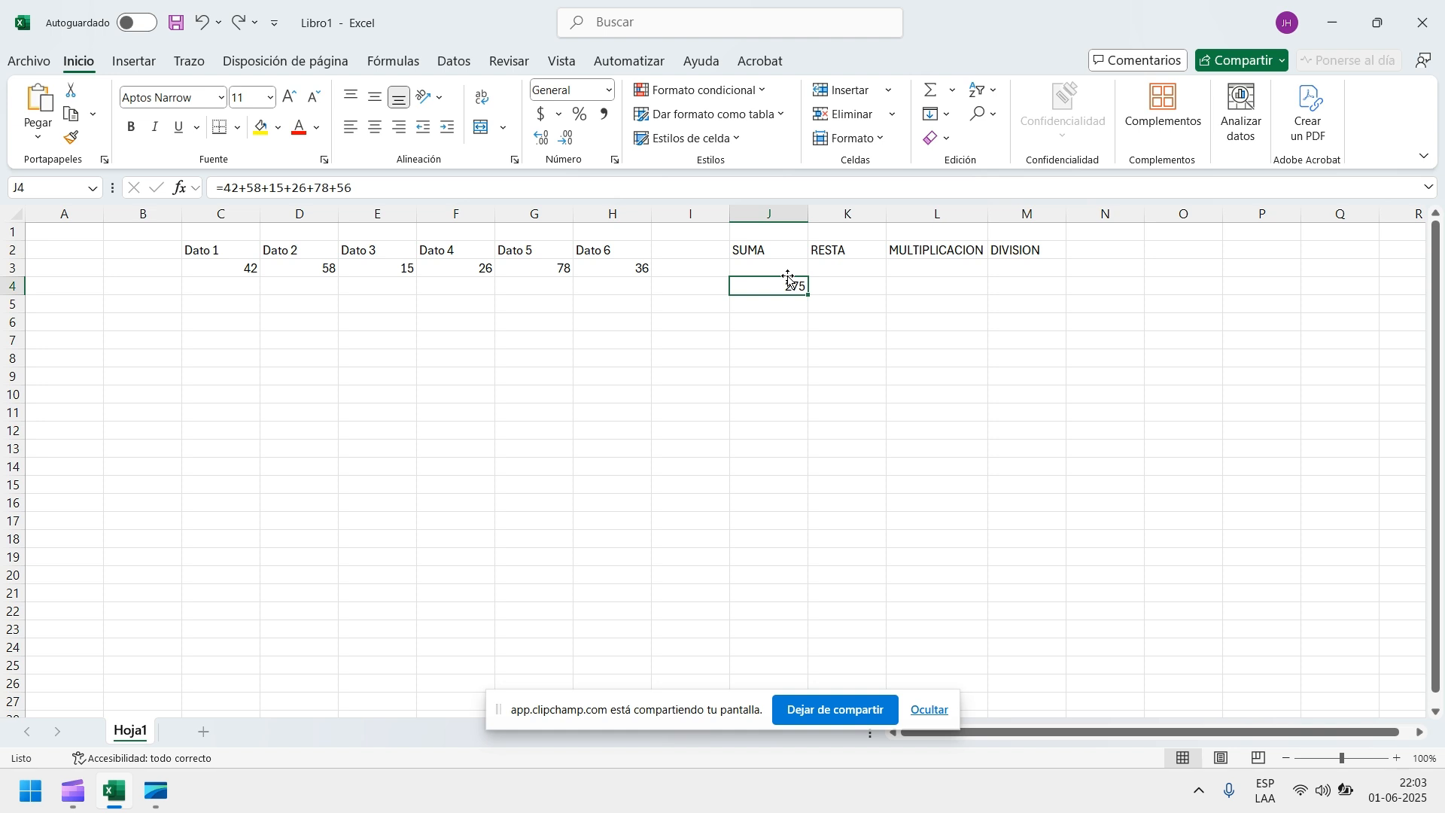
Step: Start a SUMA formula in J5 with cell C3 as its first argument
key(Up)
key(Down)
key(Up)
key(Down)
key(Down)
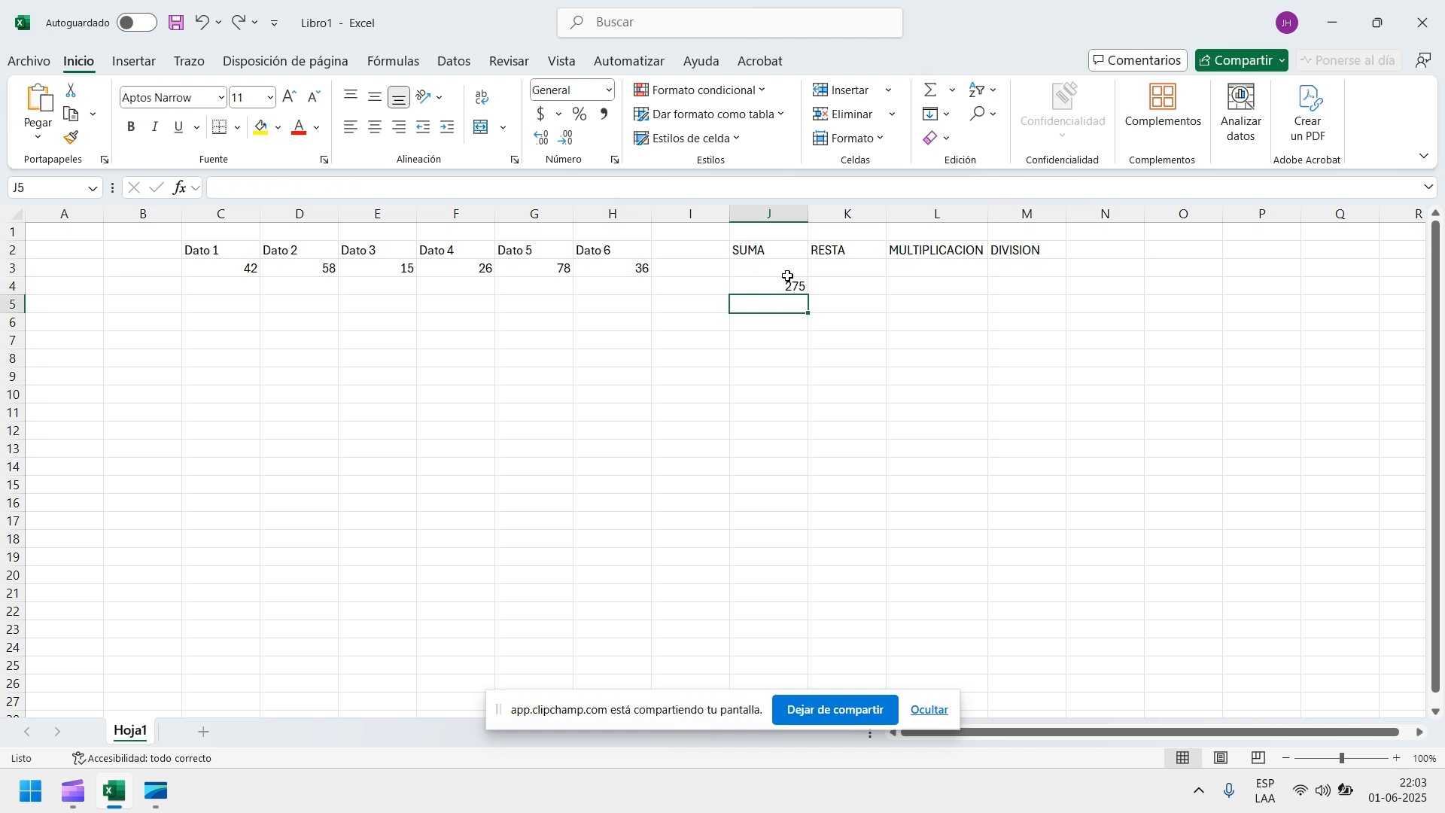
text(=SUMA)
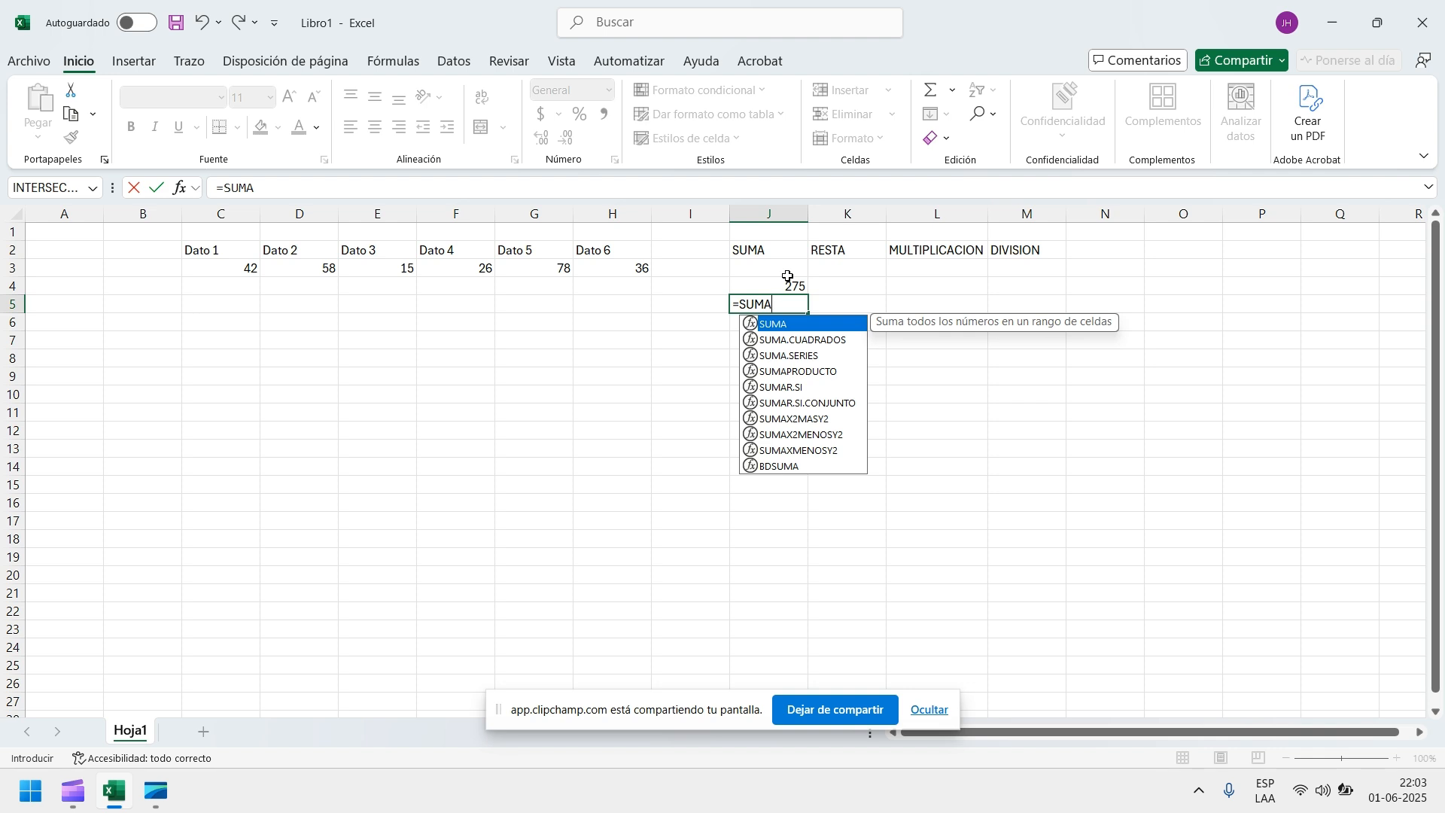
text(()
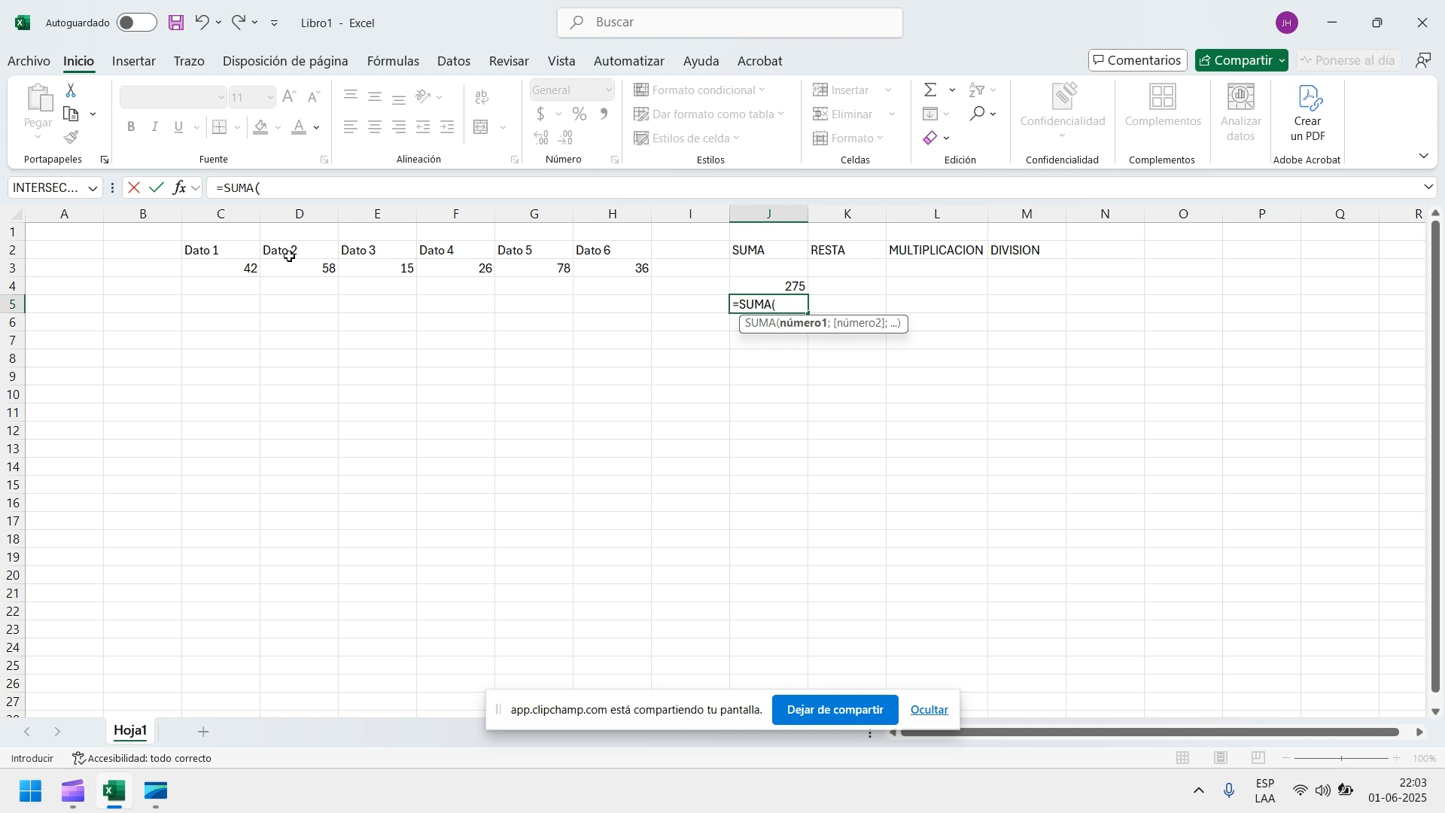
click(247, 268)
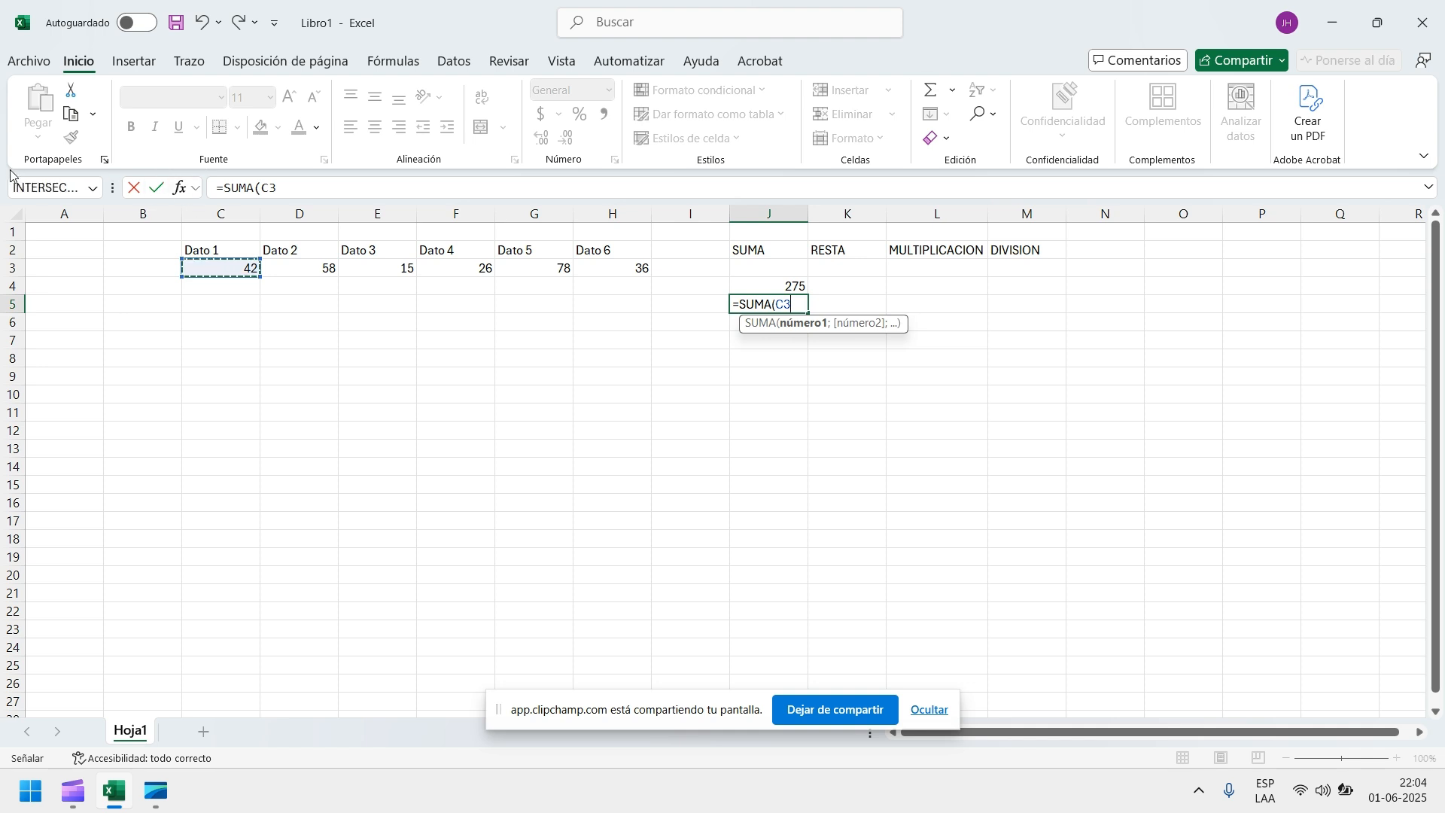
click(239, 267)
text(;)
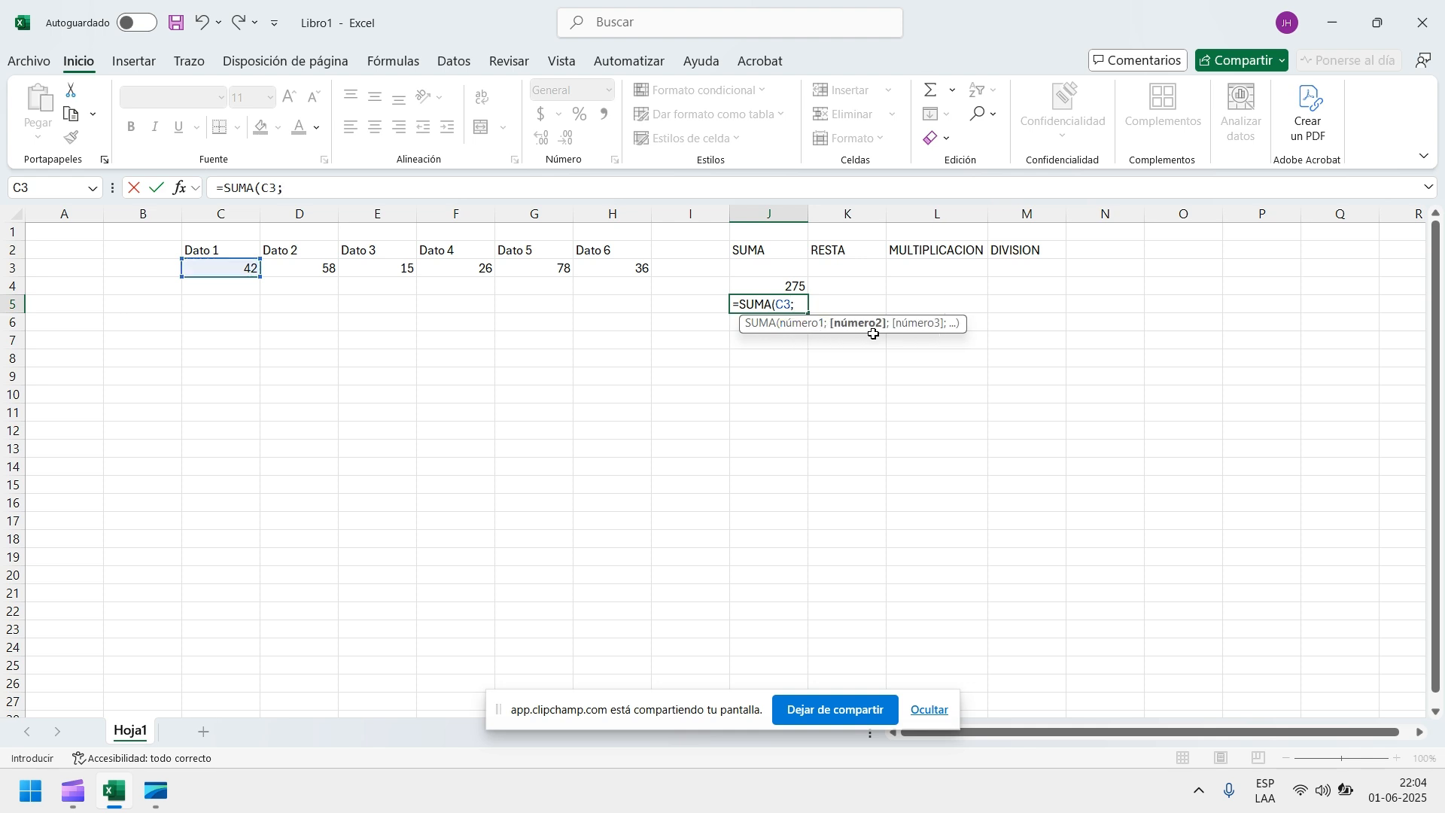
Step: Add D3, E3 and F3 as semicolon-separated arguments to the SUMA formula in J5
click(307, 268)
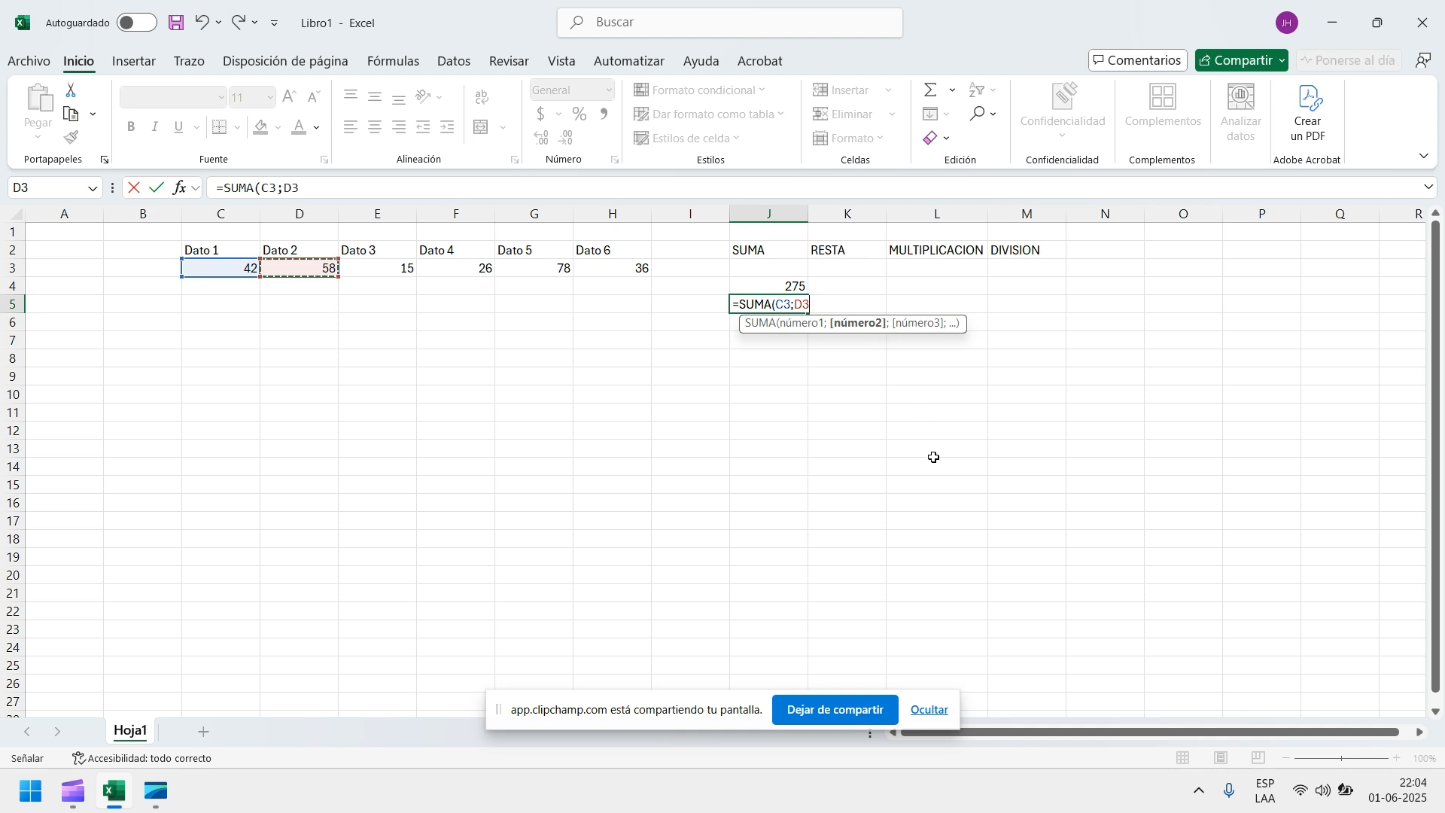
text(;)
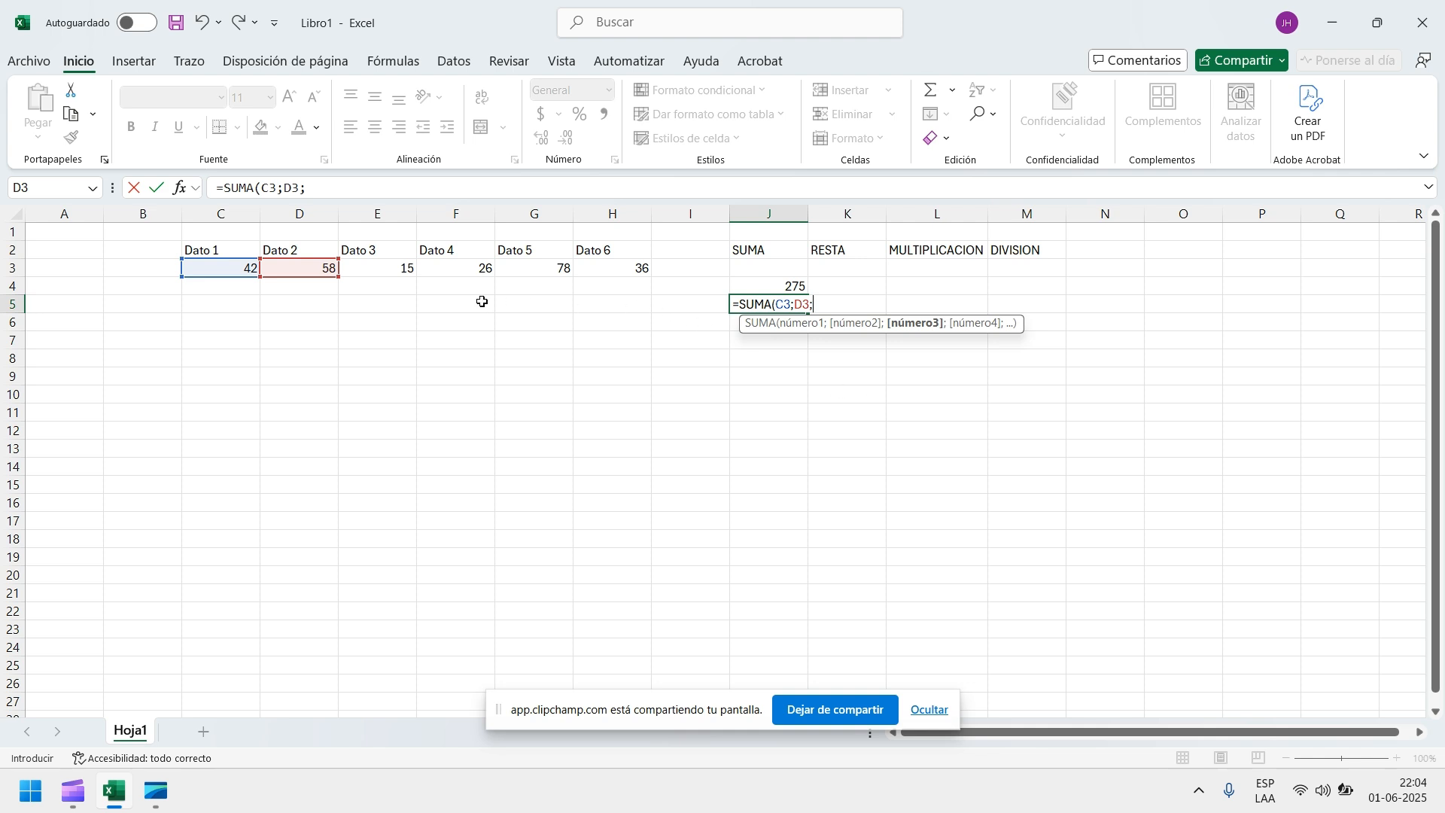
click(406, 274)
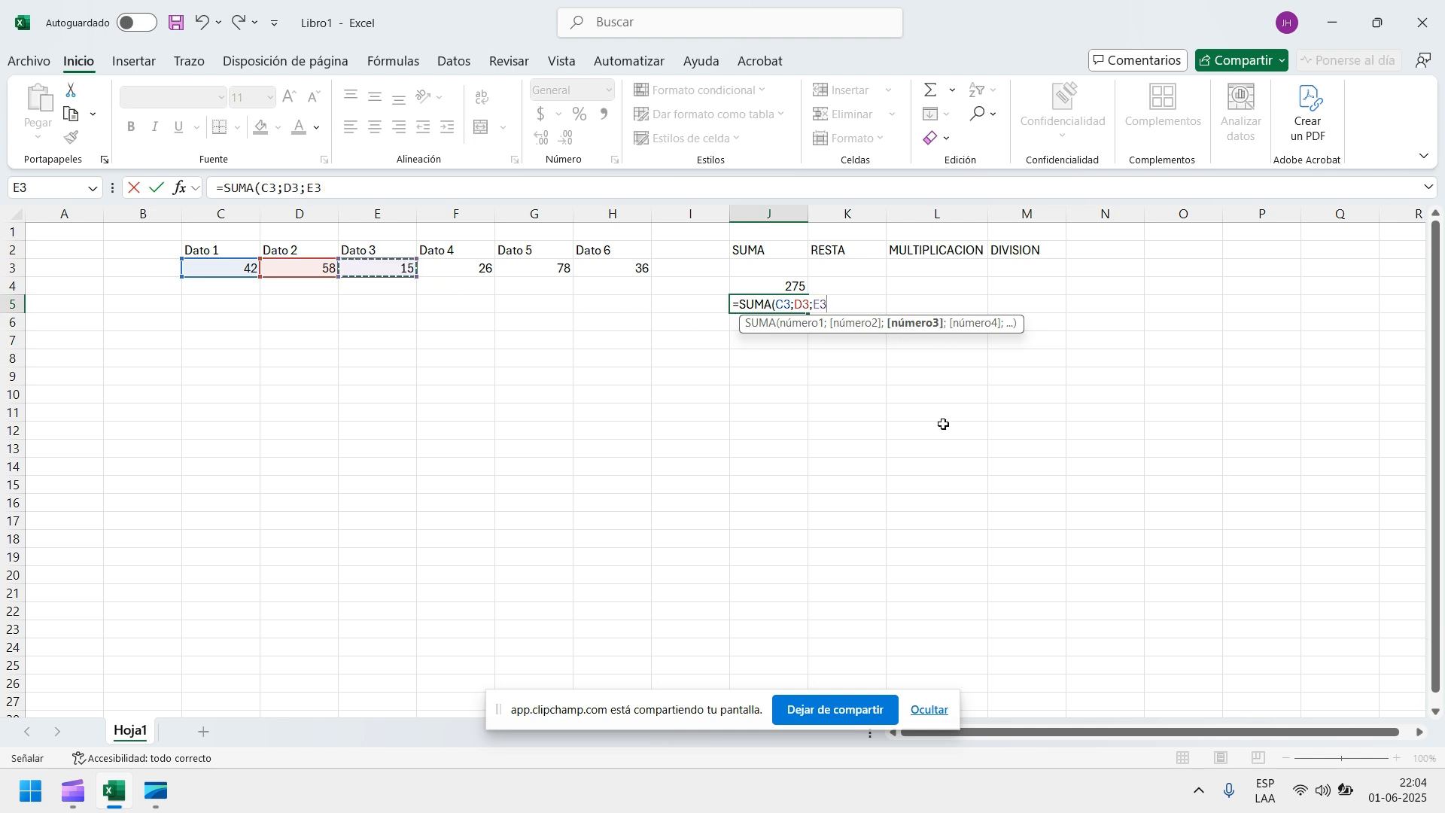
text(;)
click(471, 267)
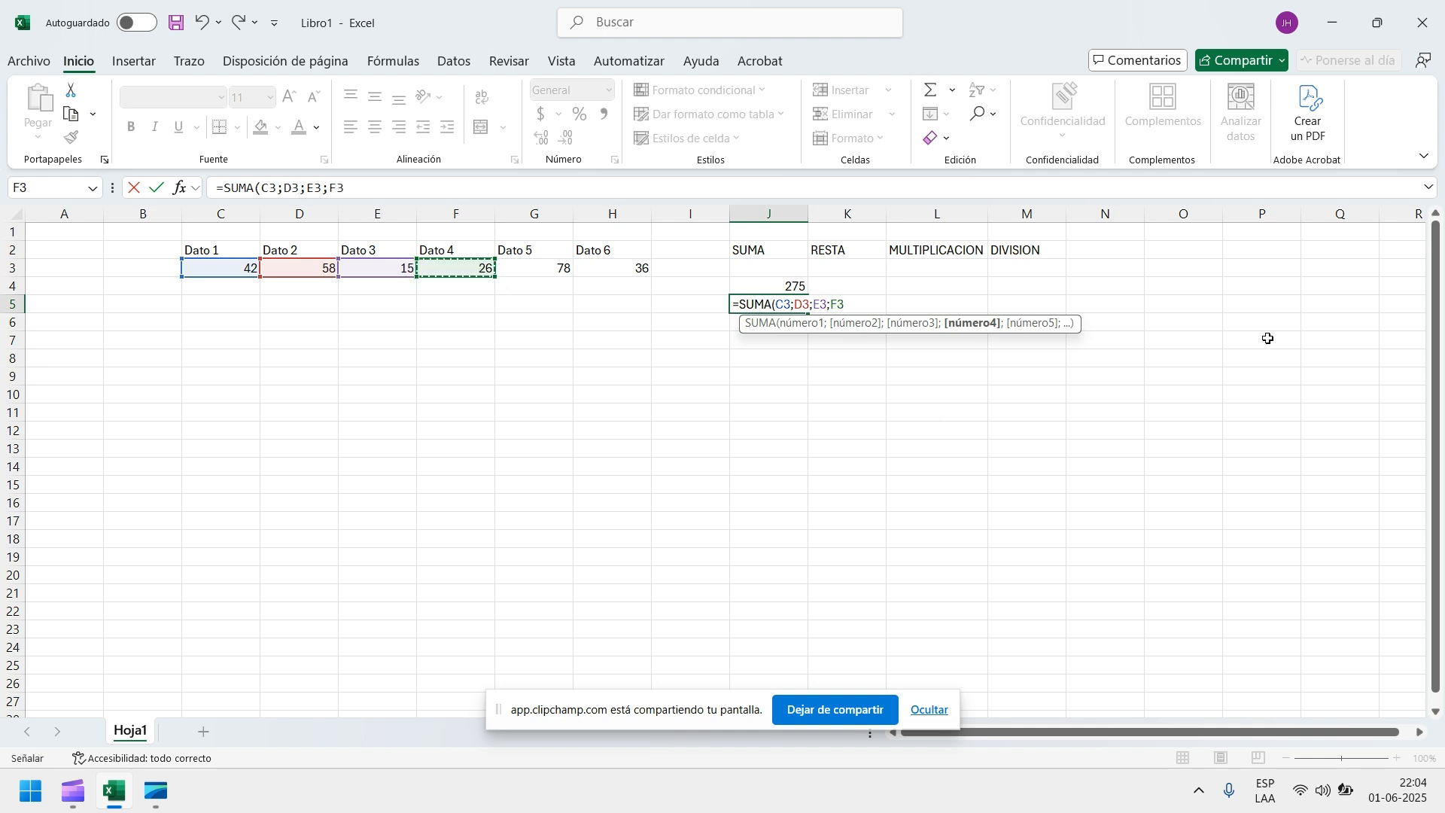
key(F8)
key(F8)
key(BackSpace)
key(BackSpace)
key(BackSpace)
text(;)
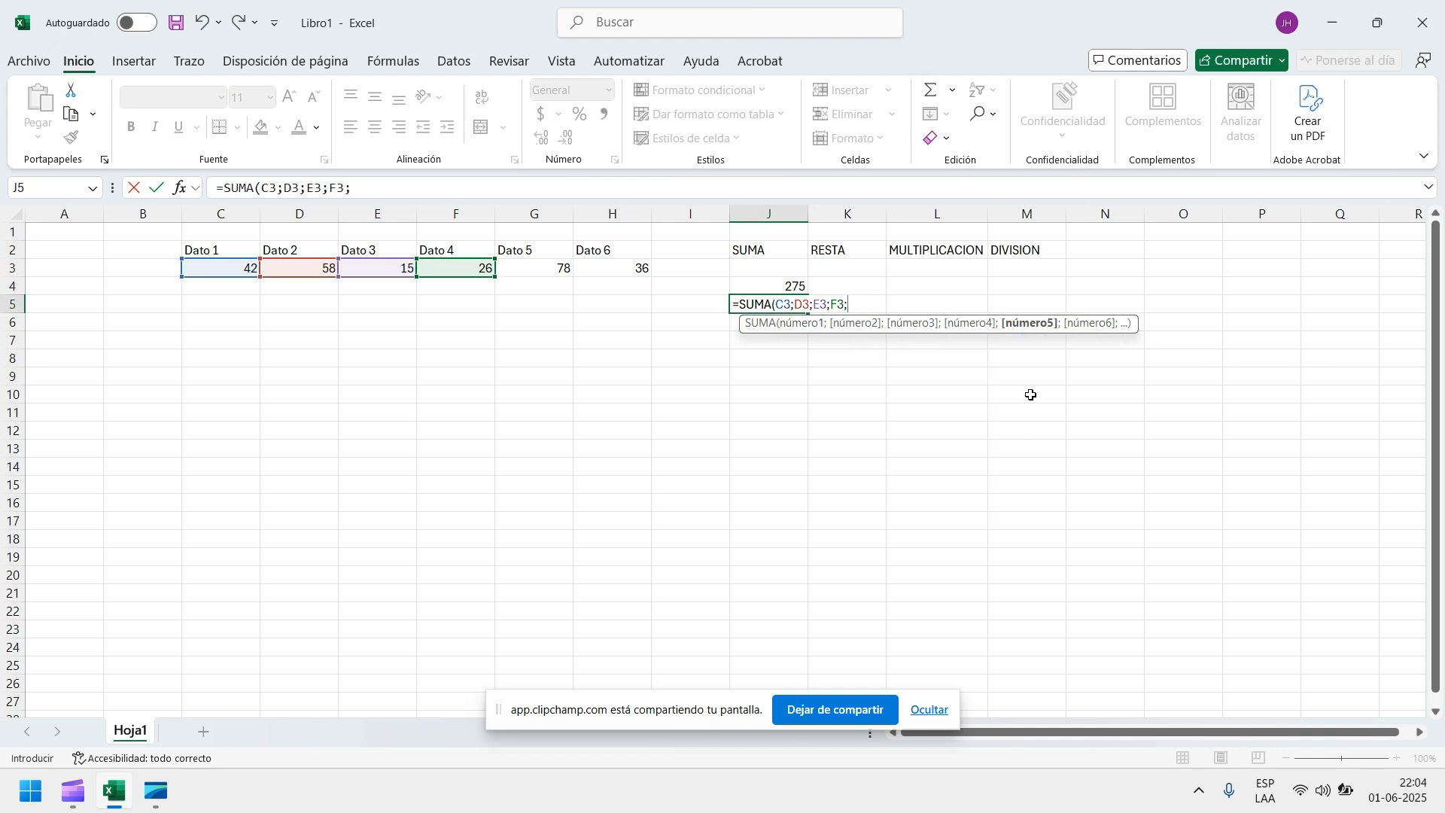
Step: Add G3 and H3 as the last arguments and complete the formula =SUMA(C3;D3;E3;F3;G3;H3) in J5
click(531, 271)
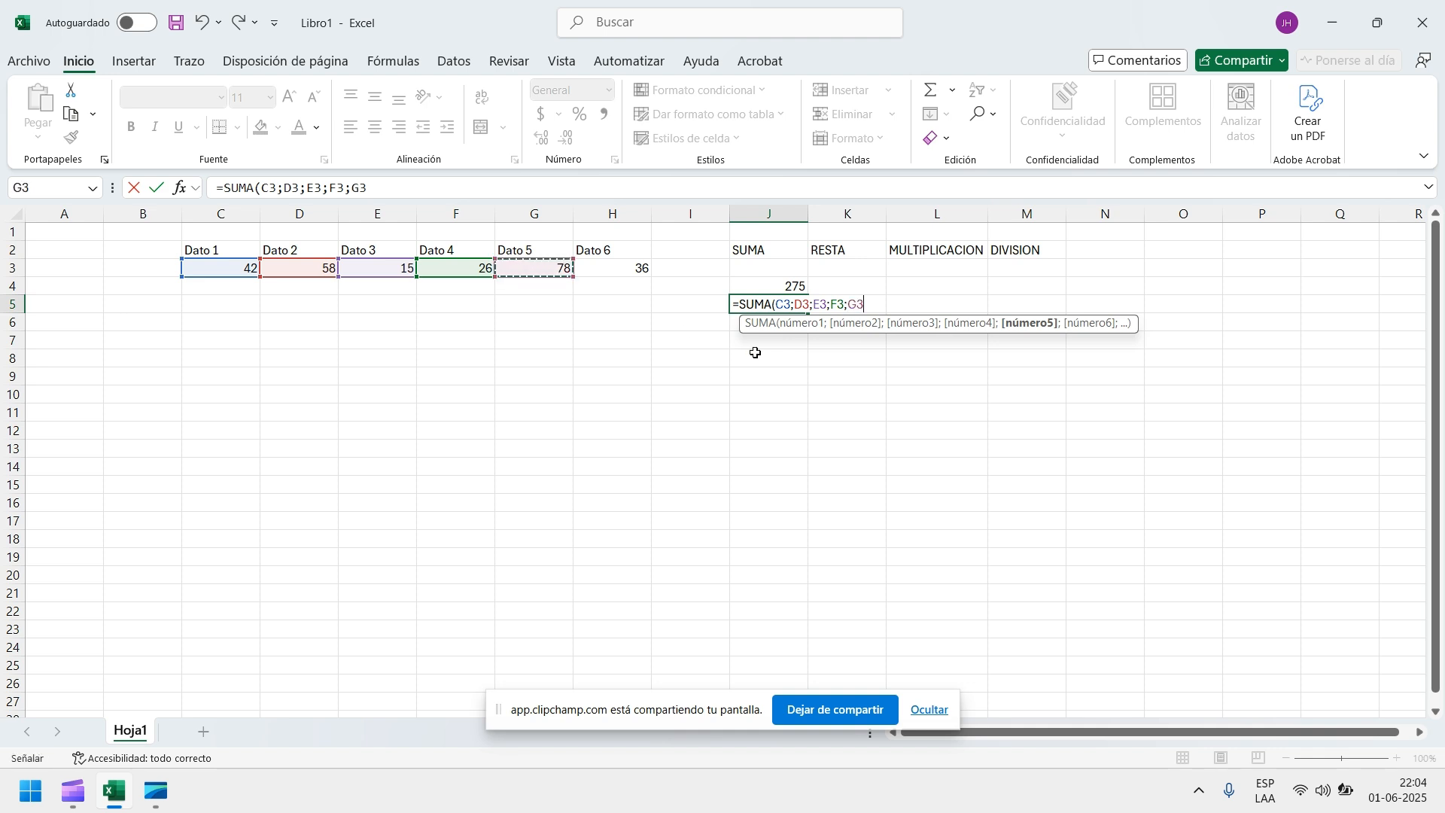
text(;)
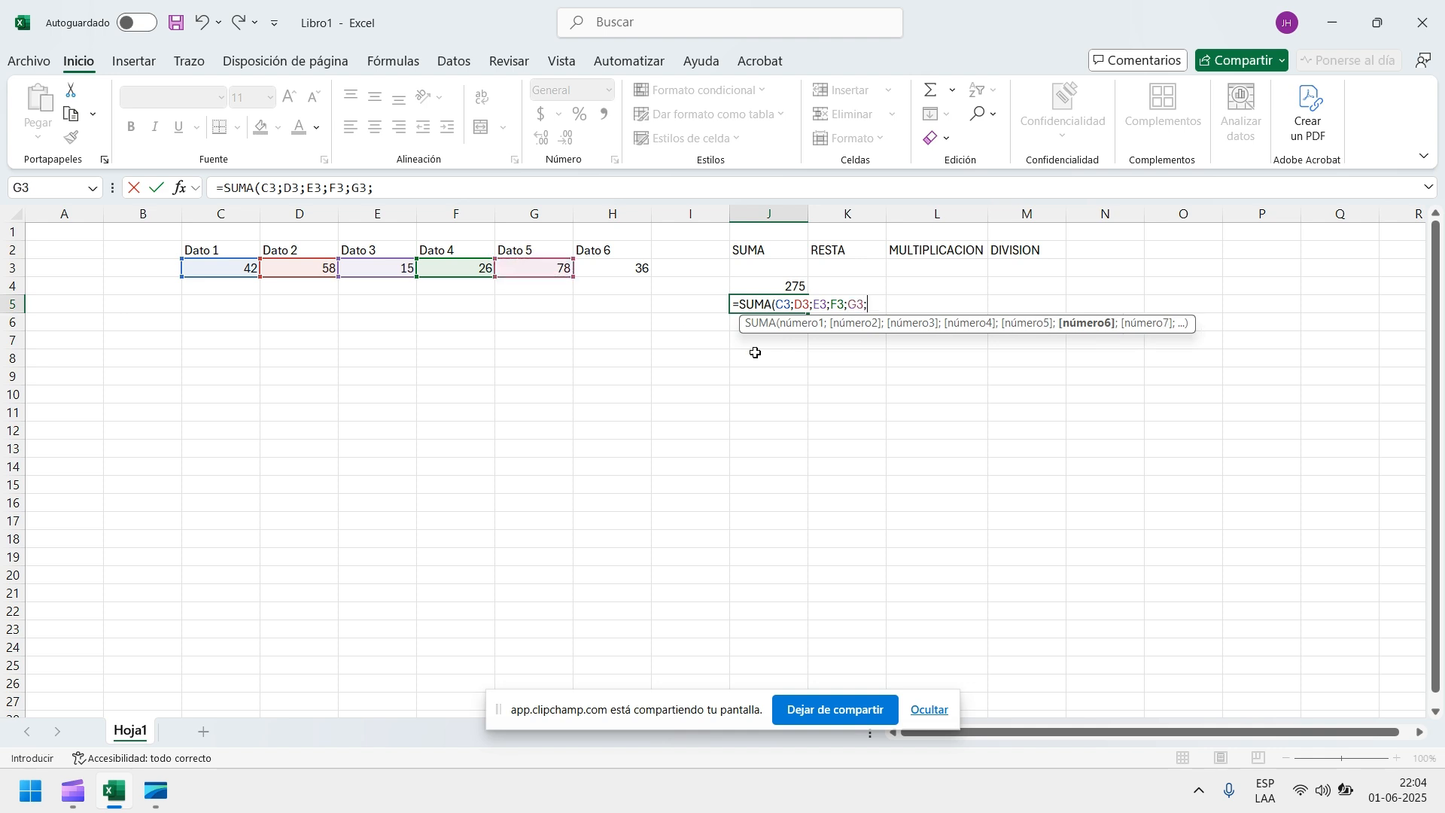
click(601, 268)
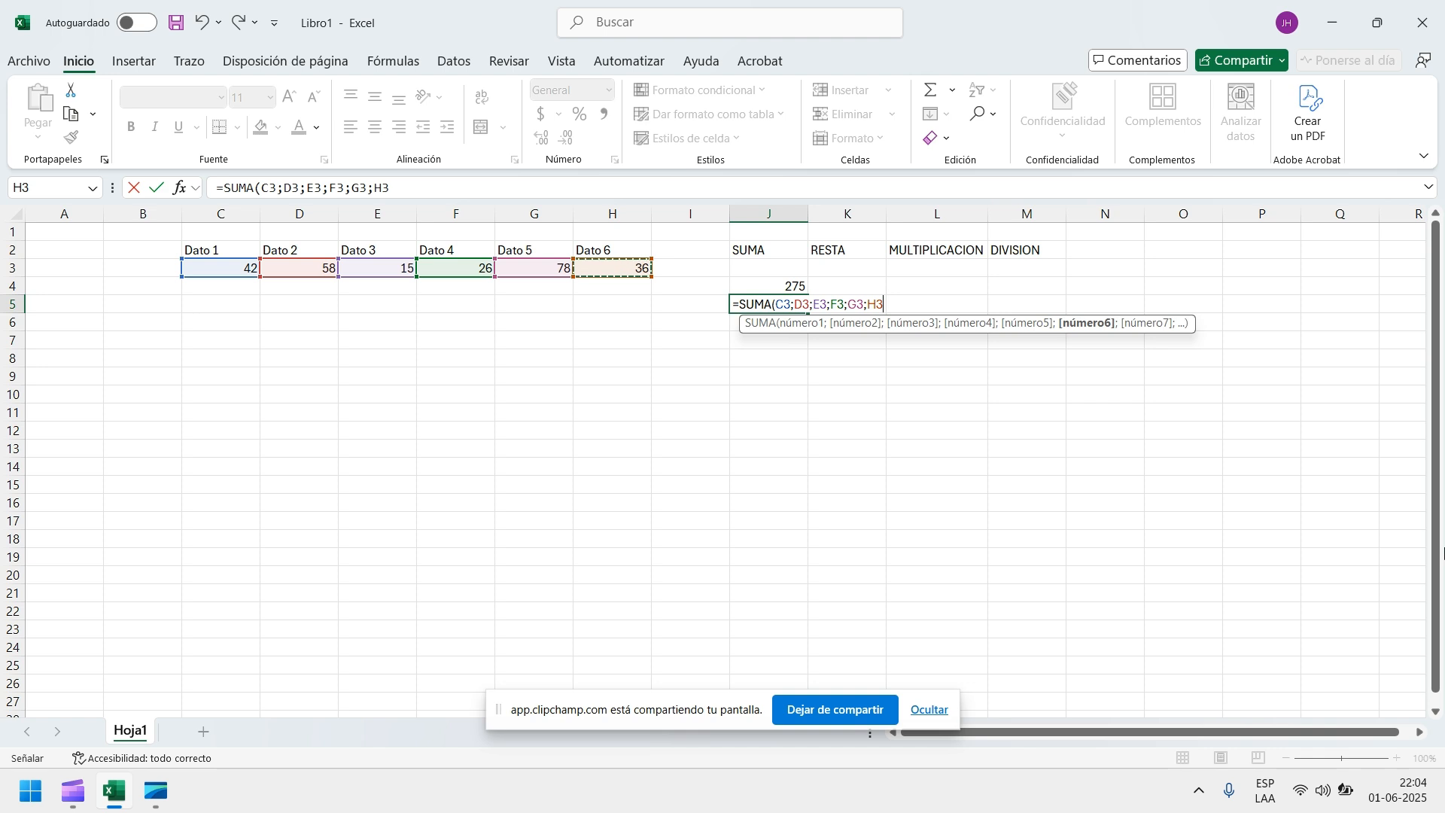
text())
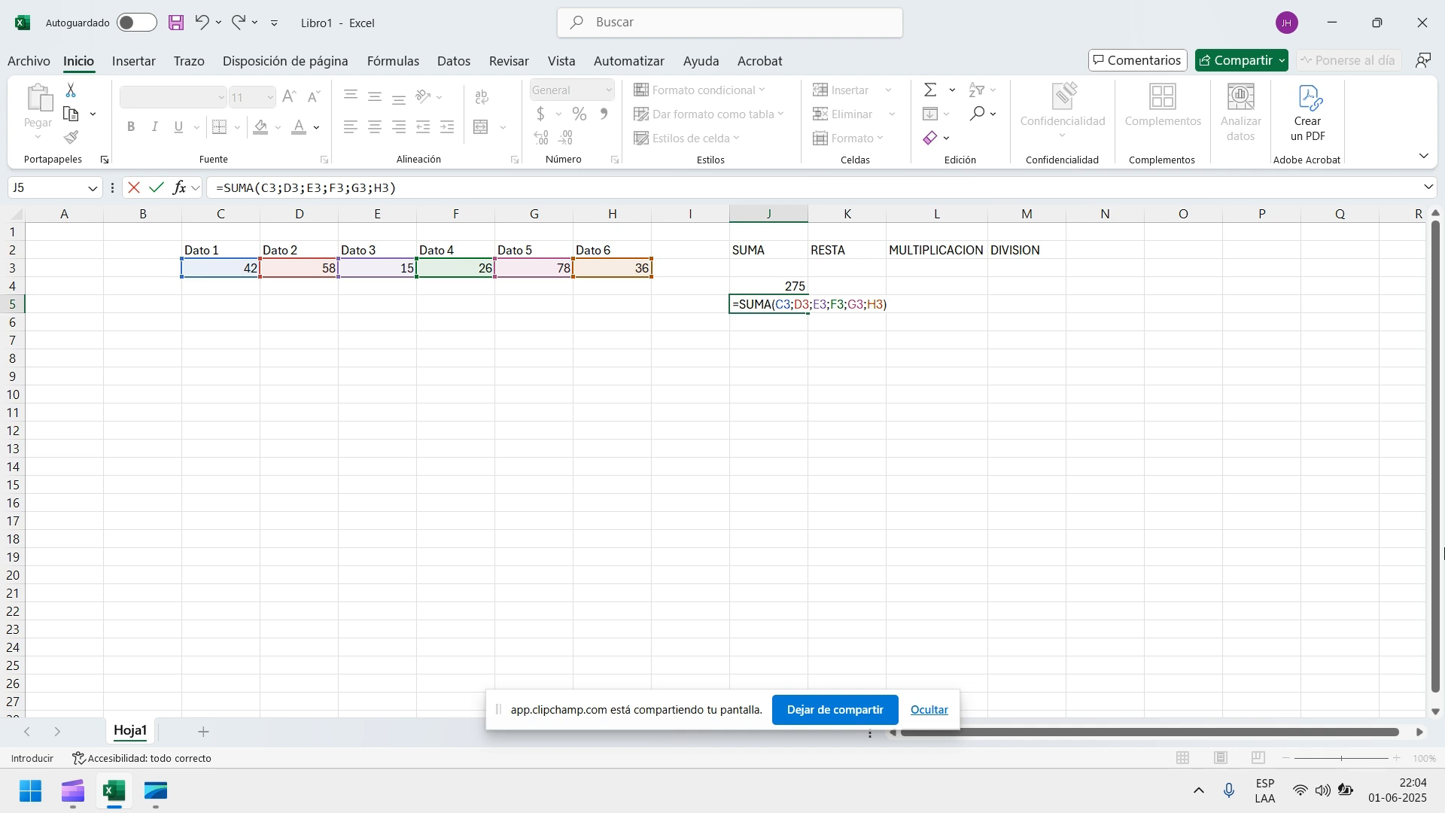
key(Return)
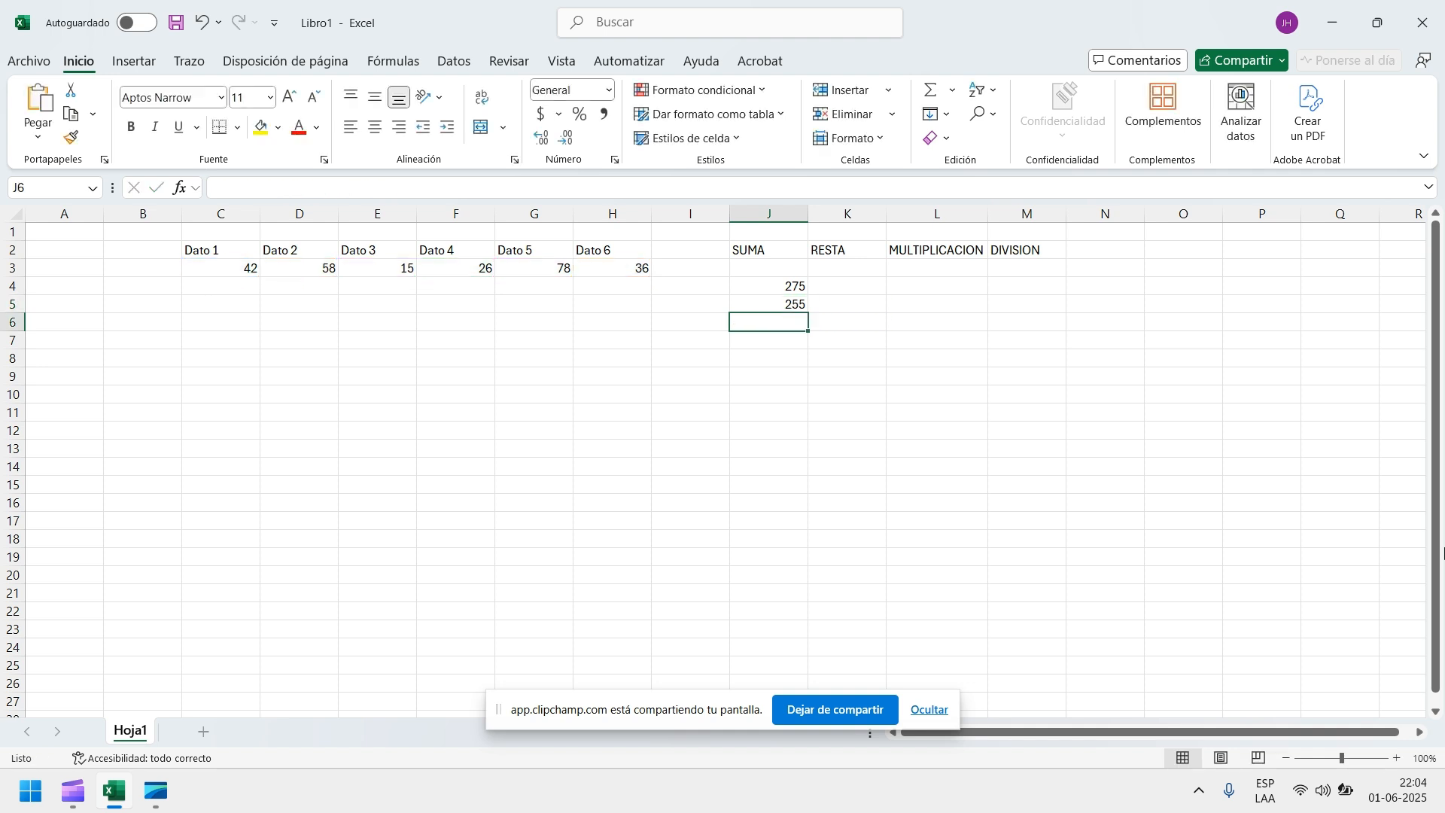
Step: Compare the fixed numbers in the J4 formula with the cell references in the J5 SUMA formula, discarding any accidental edit
click(750, 300)
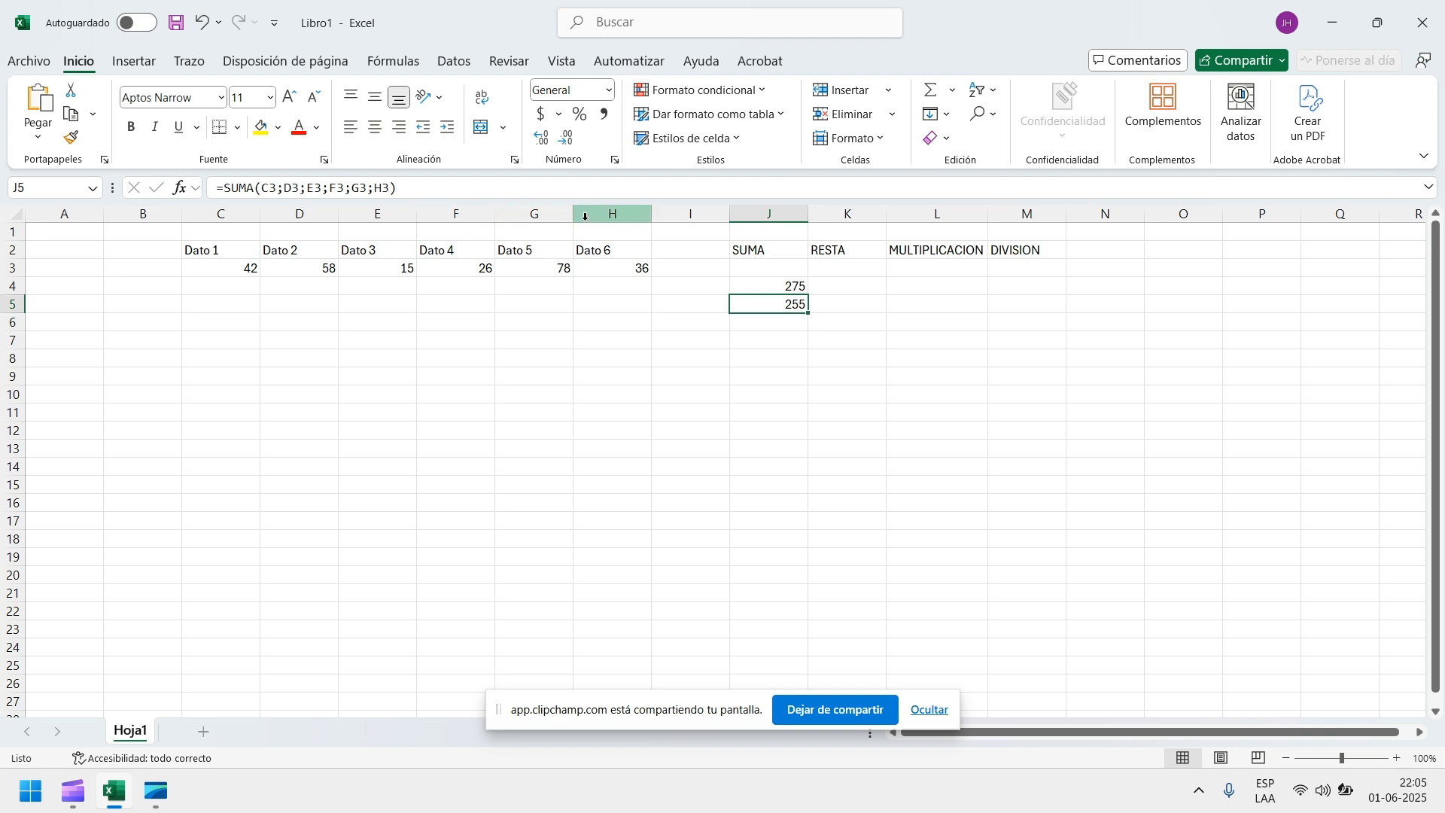
click(772, 289)
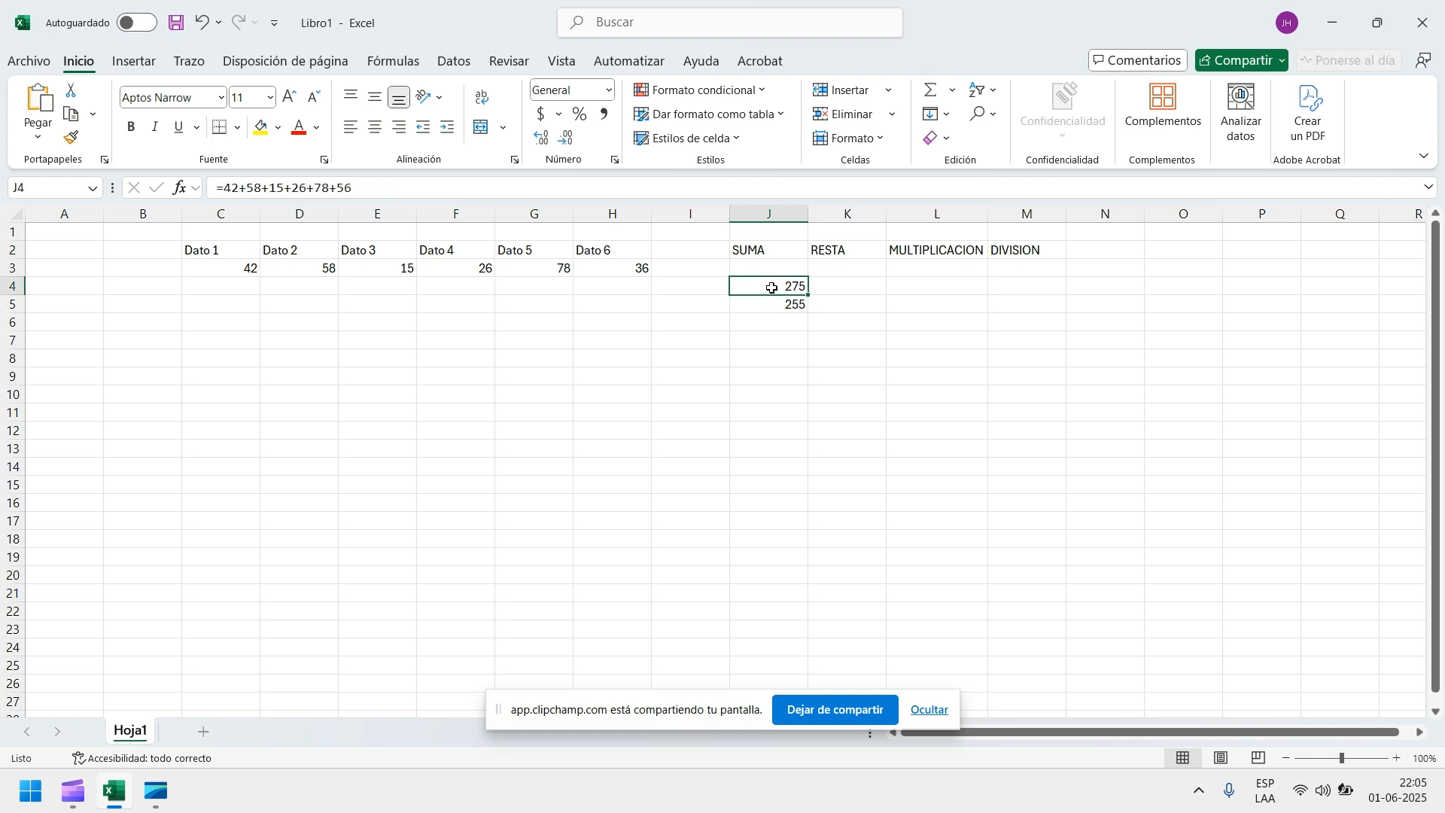
click(348, 187)
click(646, 256)
click(640, 269)
click(264, 190)
click(758, 283)
drag(354, 188, 233, 192)
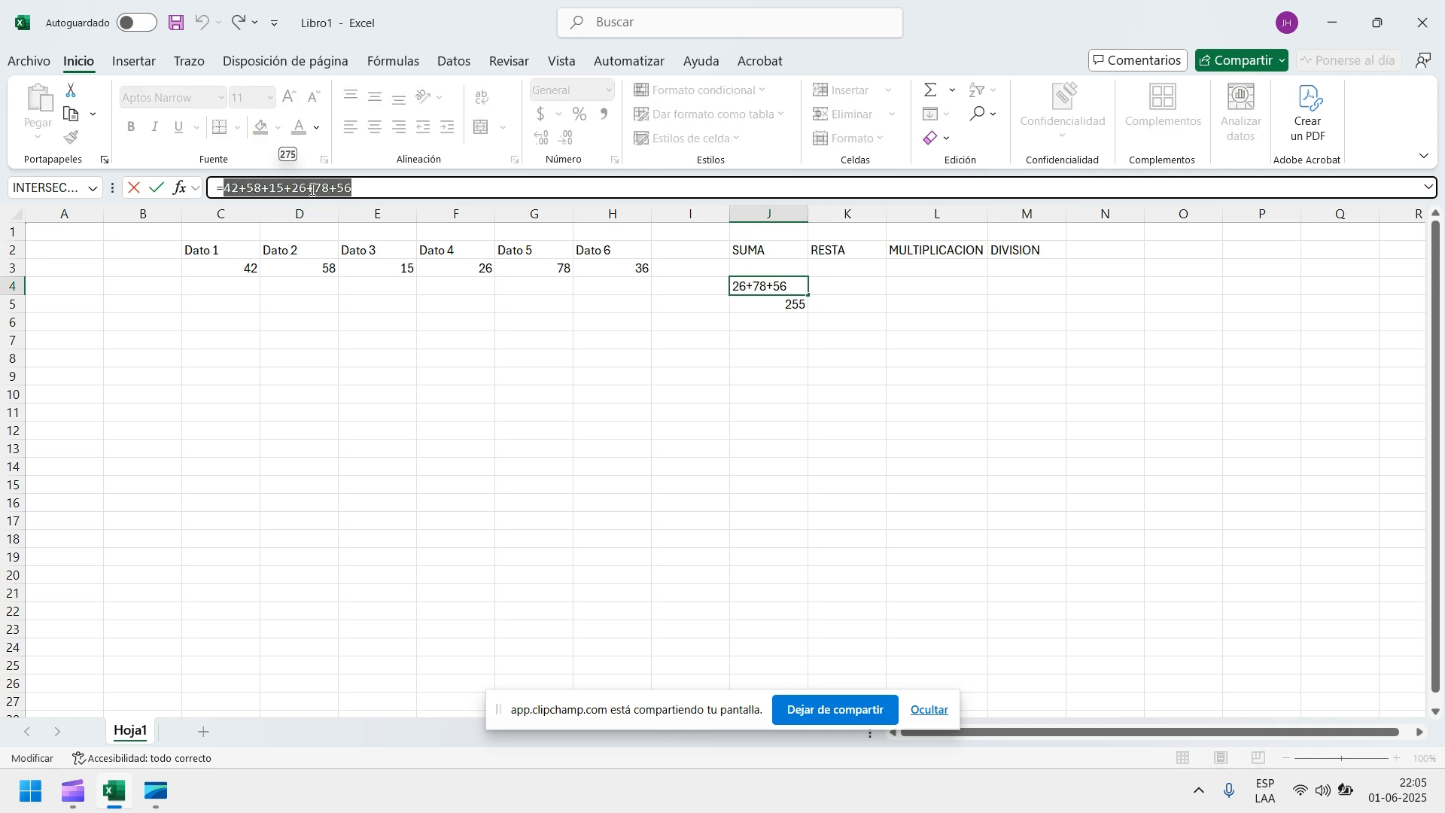
click(760, 374)
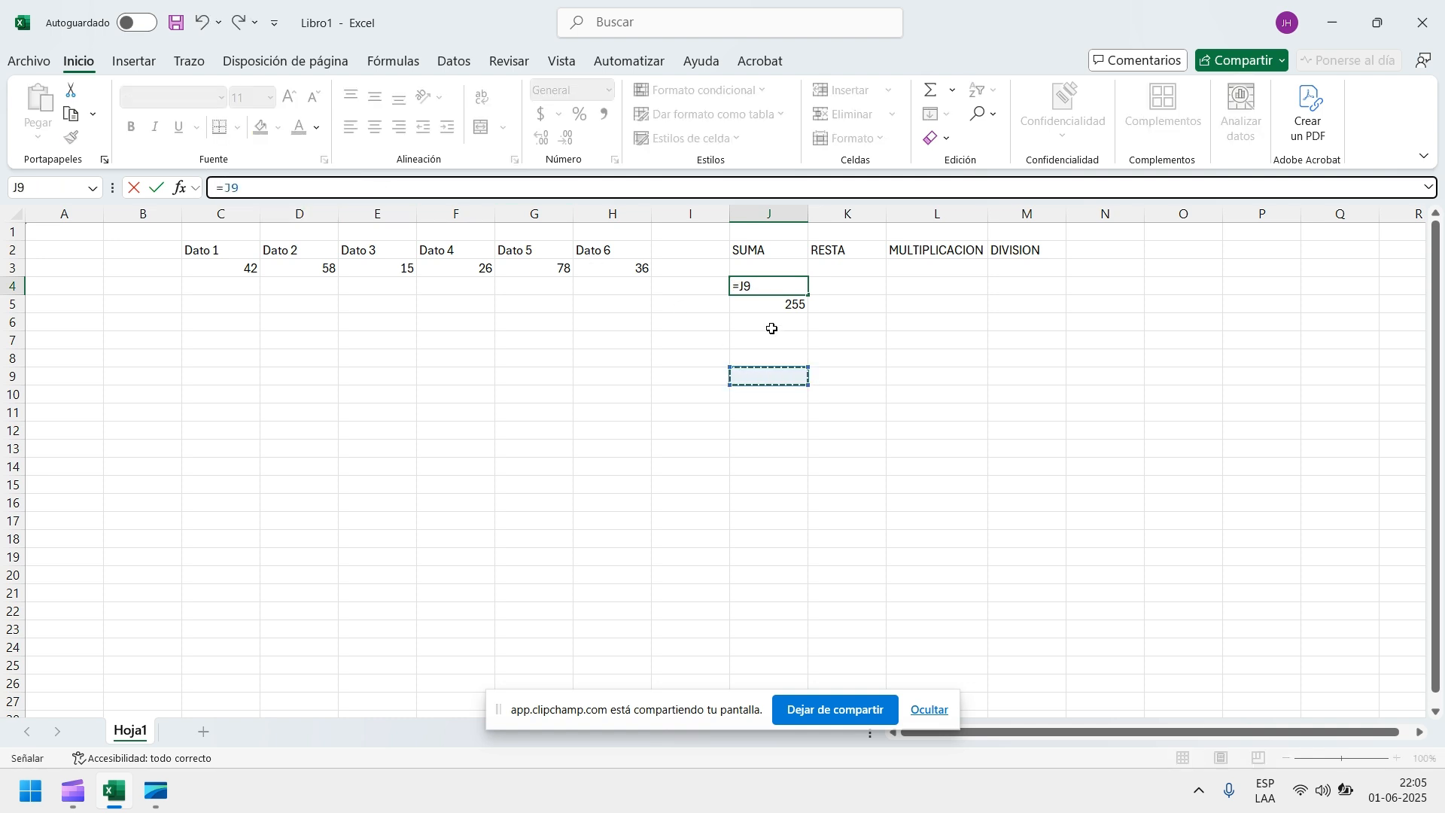
key(Escape)
click(793, 303)
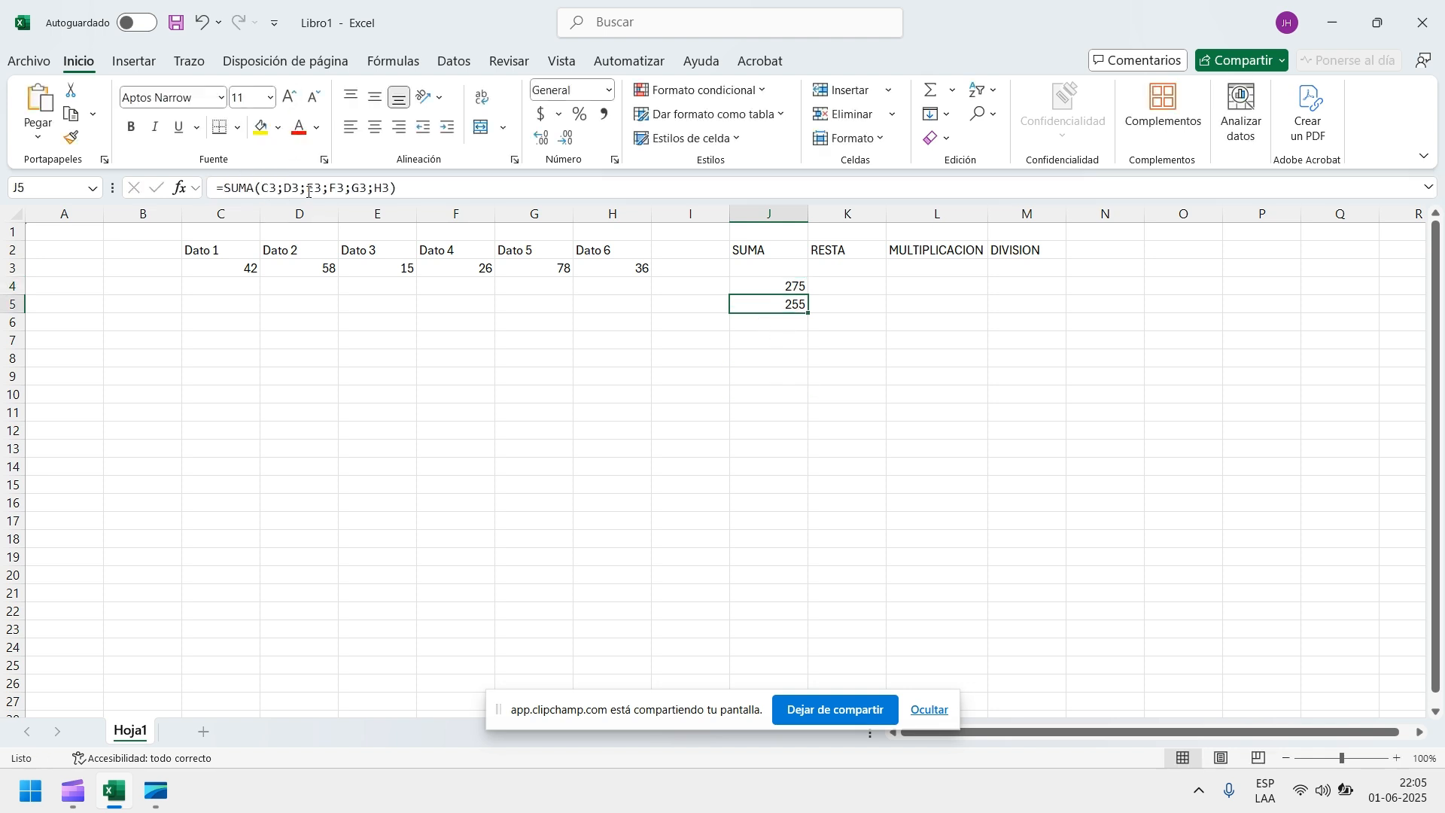
Step: Change the Dato 2 value in D3 to 65 and check the SUMA cell J5
click(292, 267)
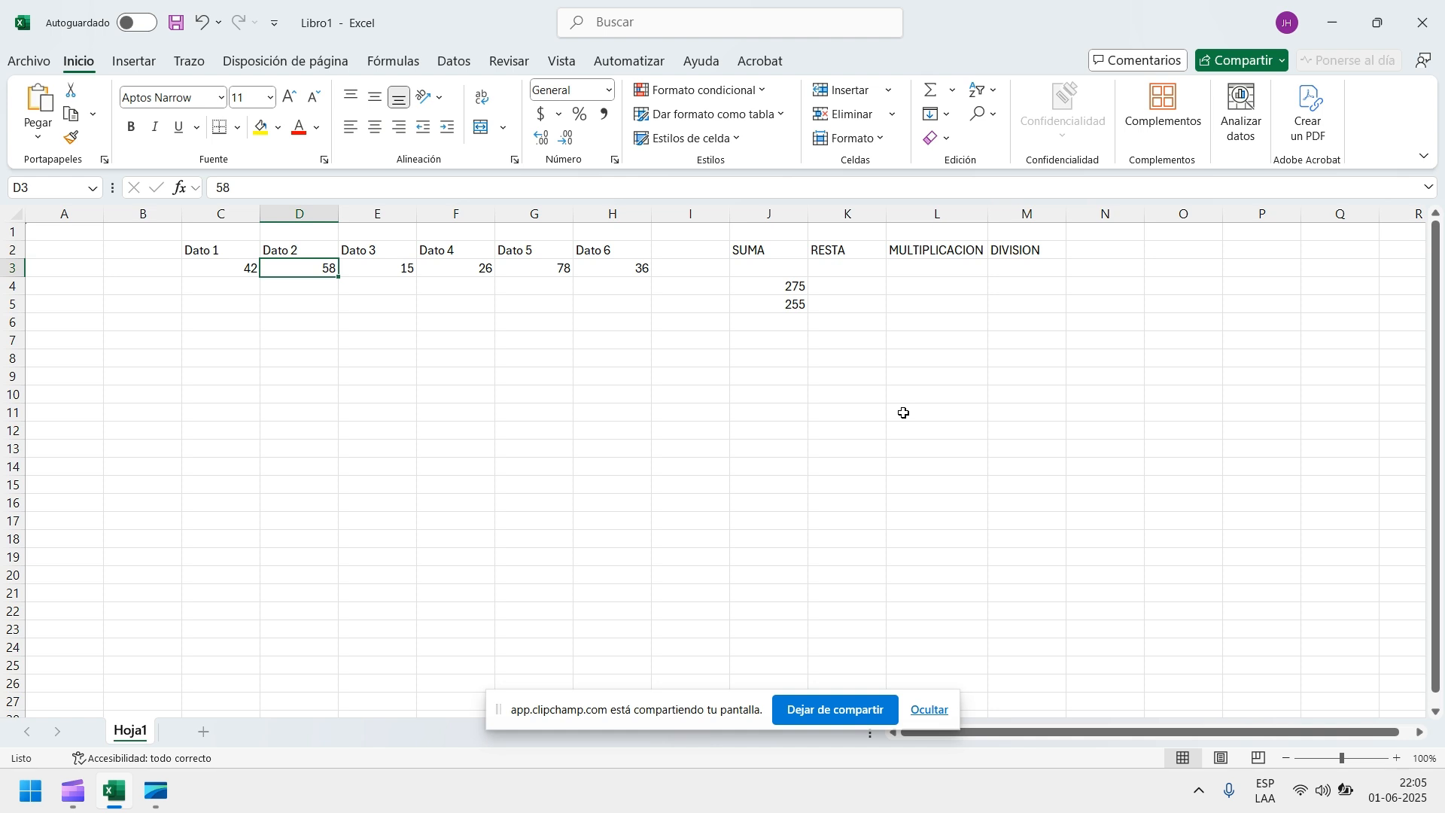
text(65)
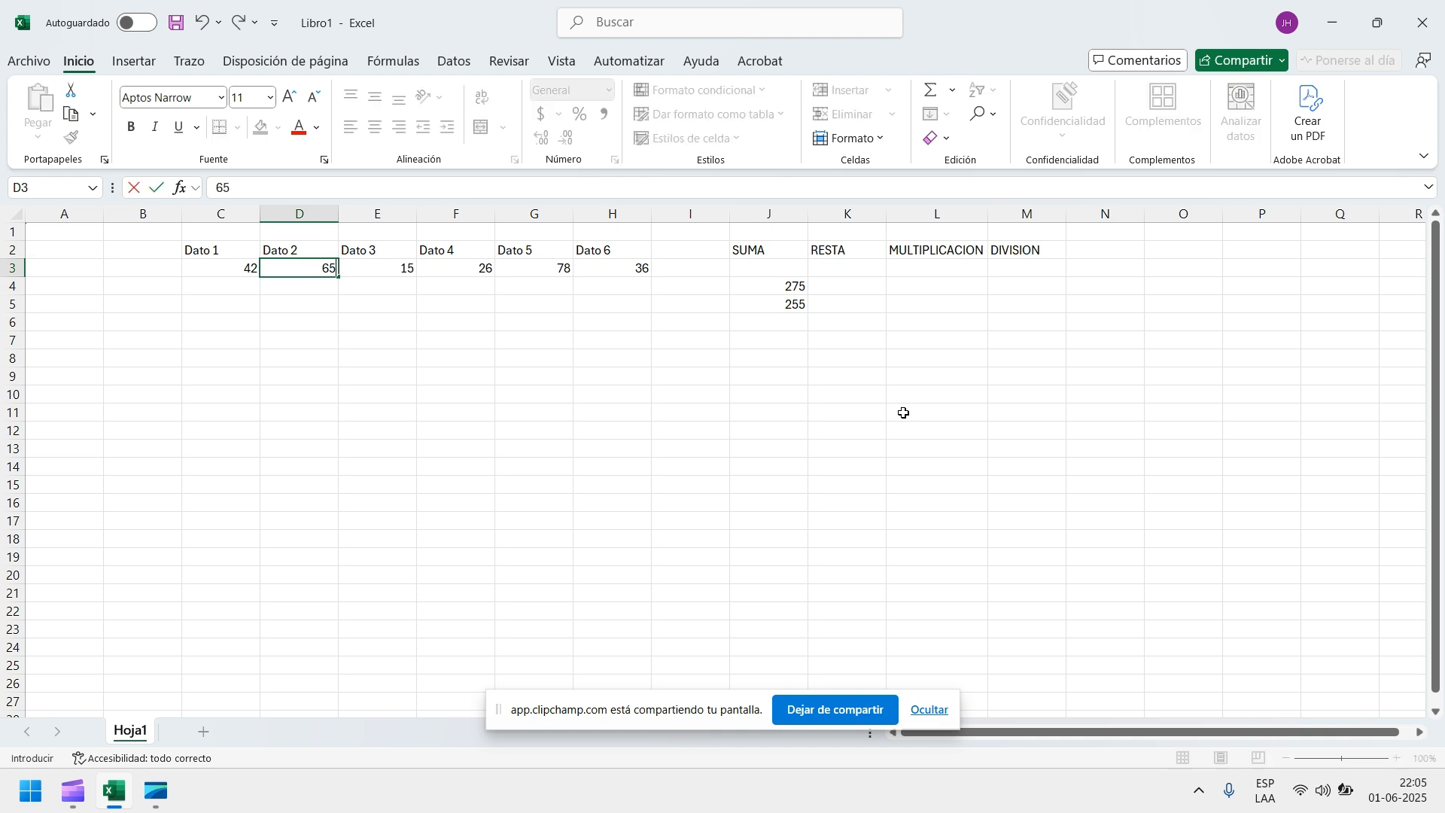
key(Return)
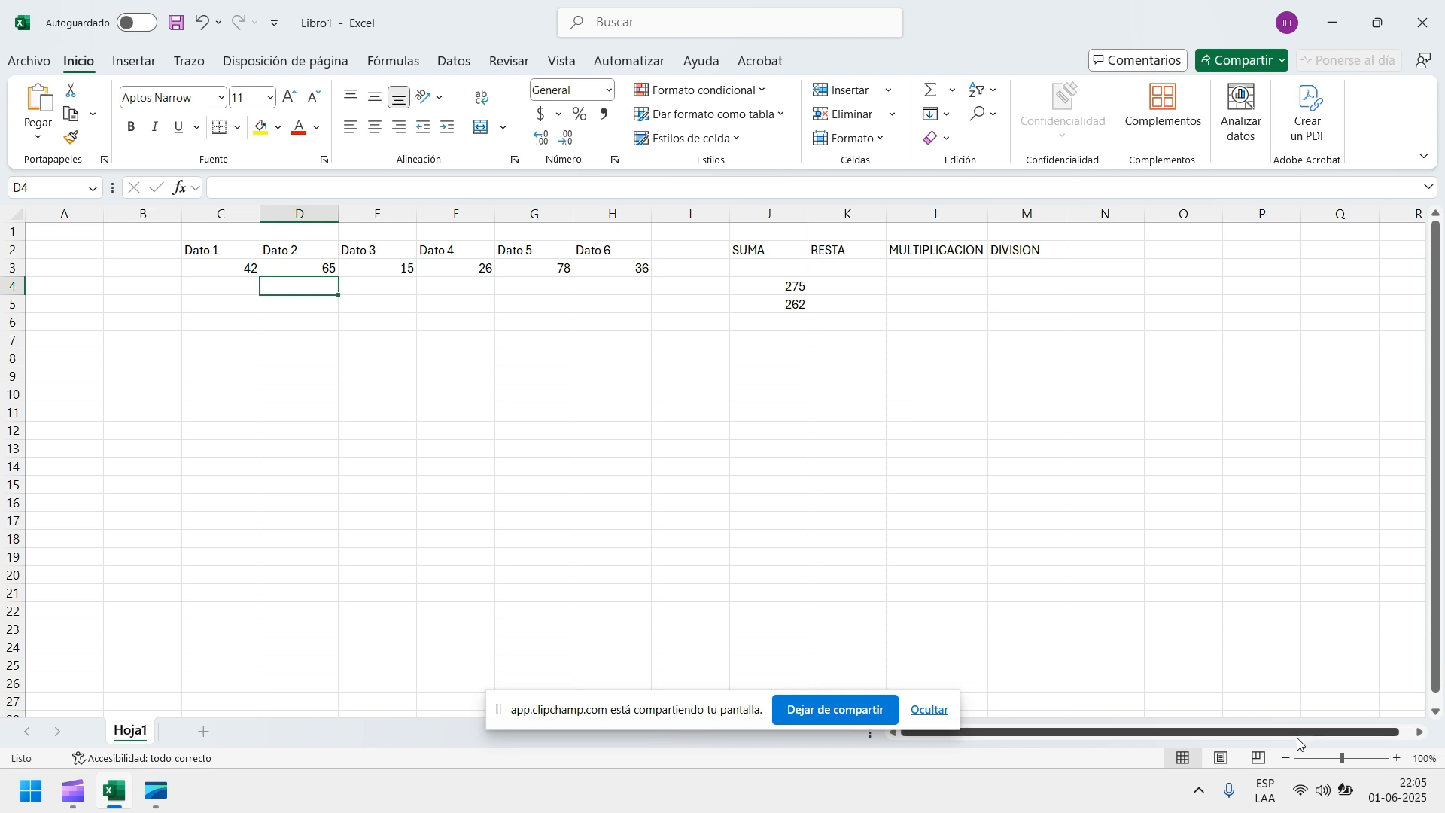
click(761, 307)
Step: Correct the last number in the J4 addition formula so it reads =42+58+15+26+78+36
click(773, 285)
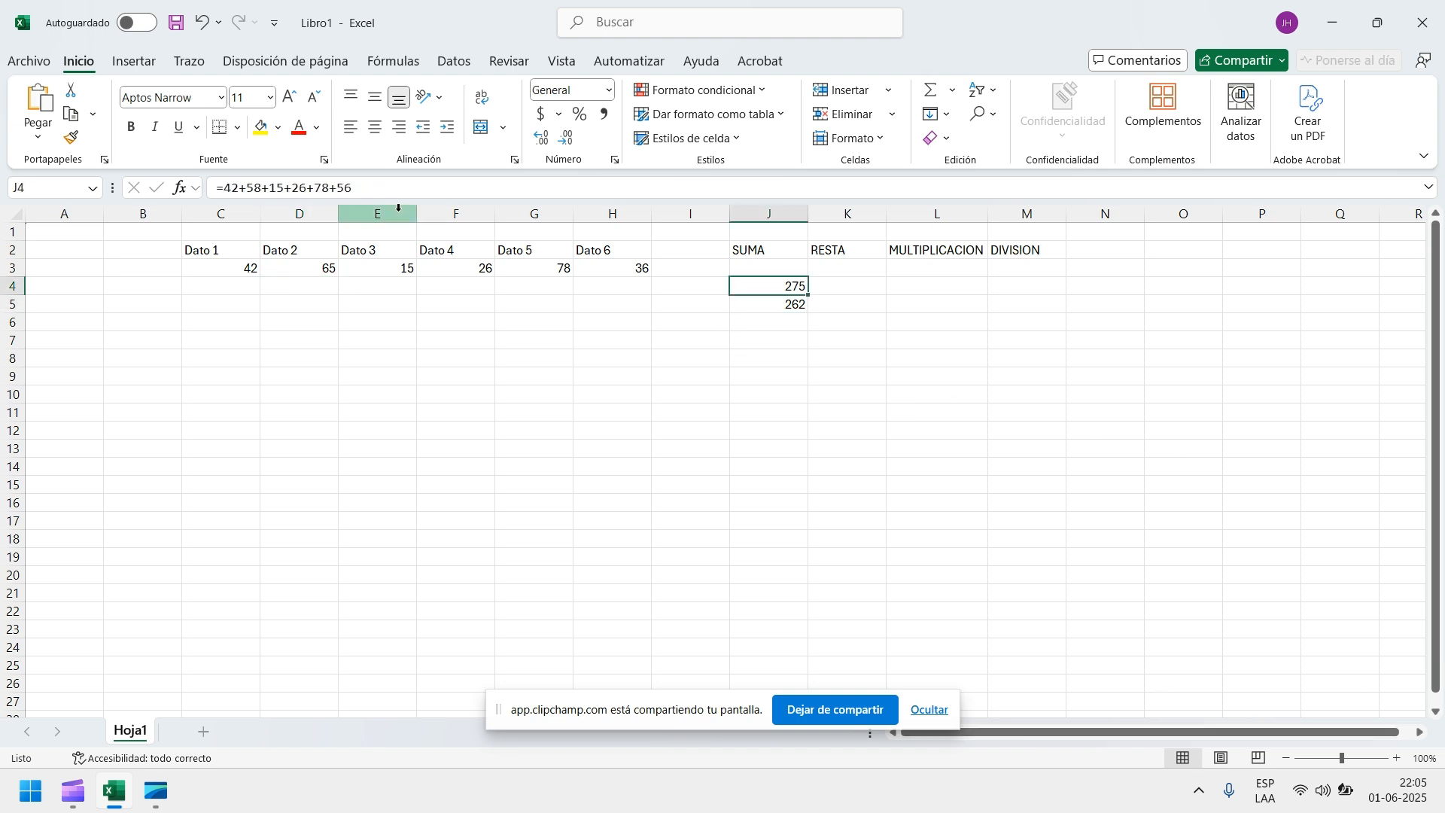
click(348, 188)
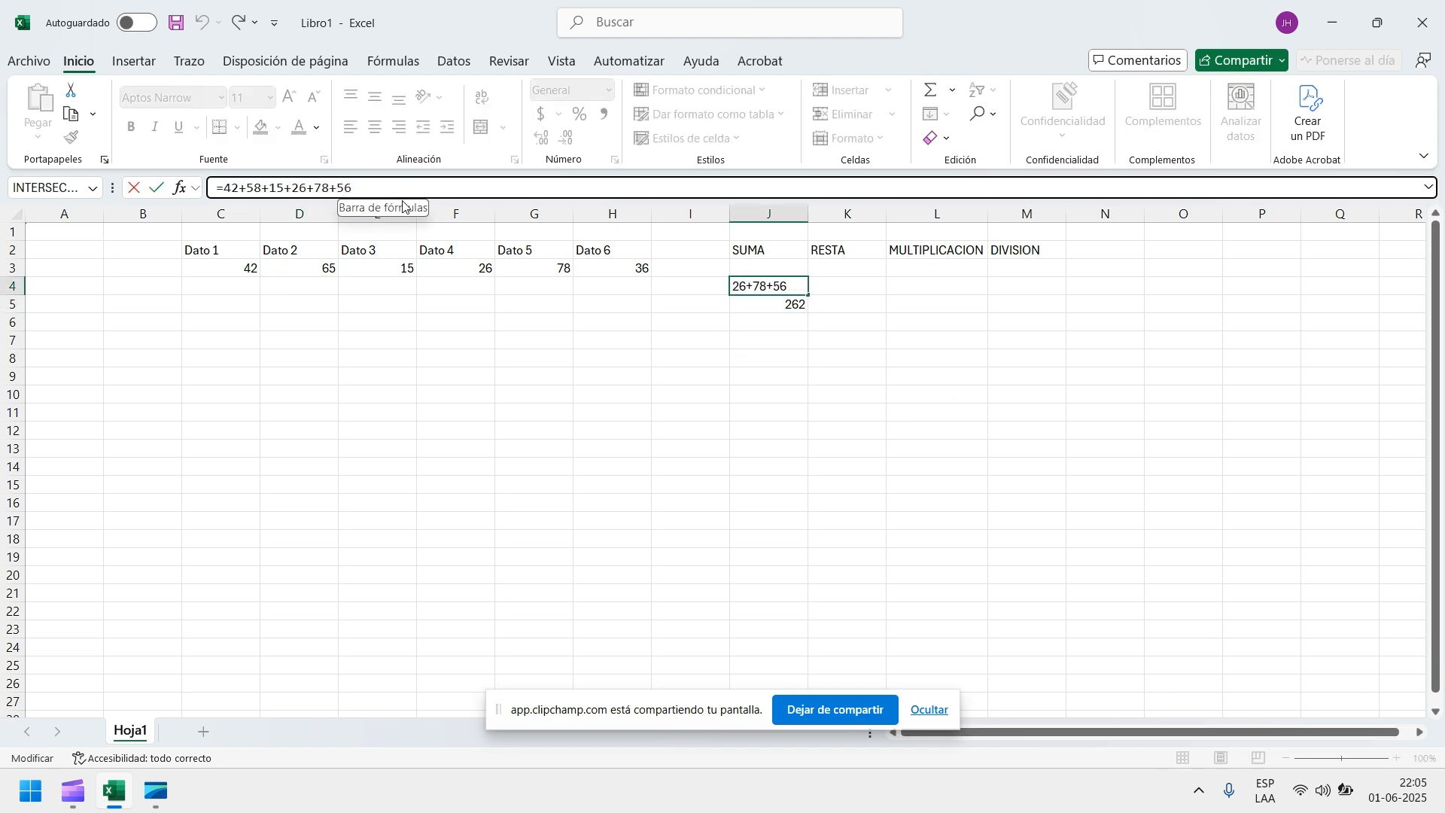
key(BackSpace)
text(3)
key(Return)
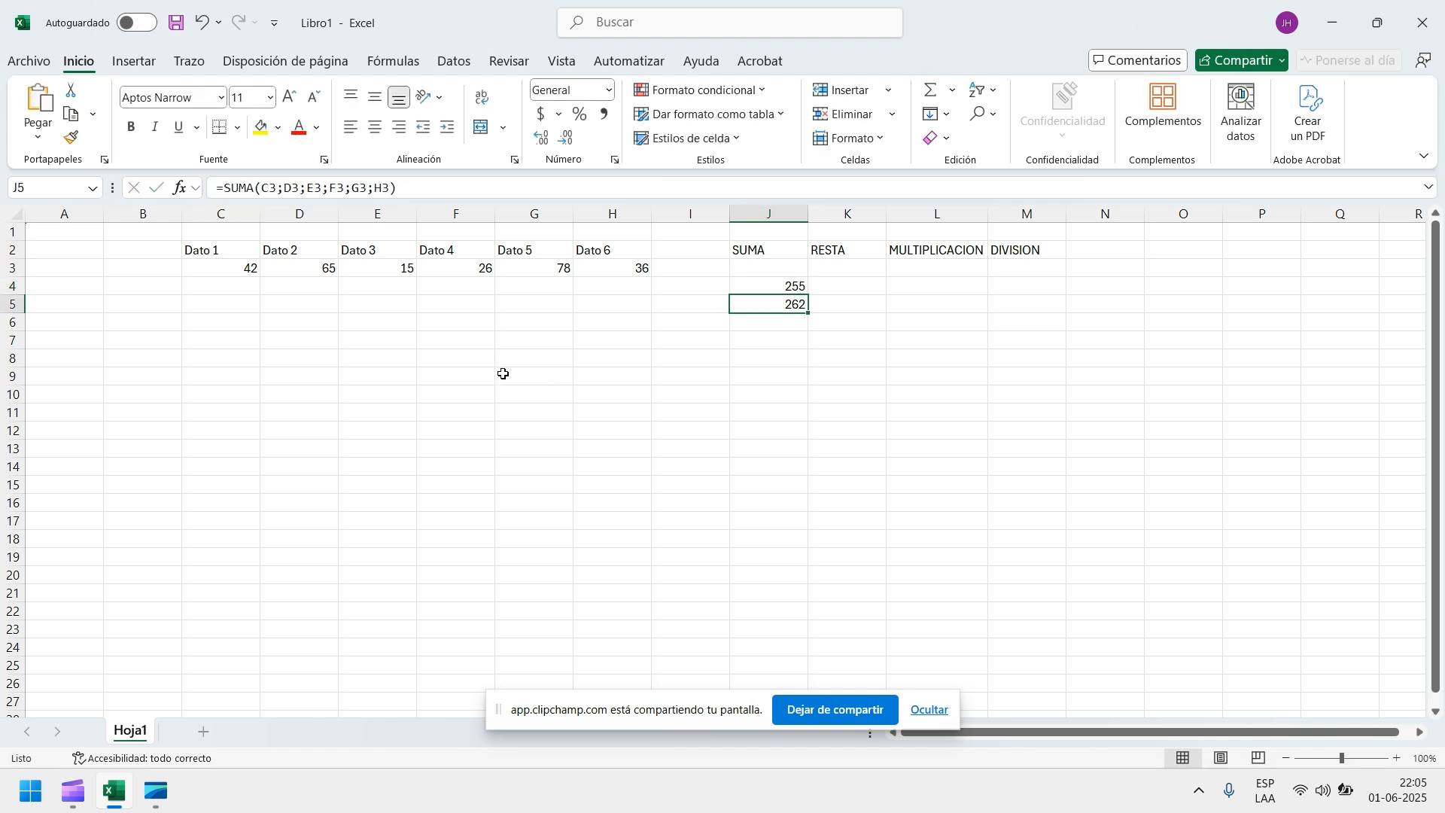
Step: Change the Dato 3 value in E3 to 45 and check the SUMA cell J5
click(407, 266)
text(45)
key(Return)
click(815, 301)
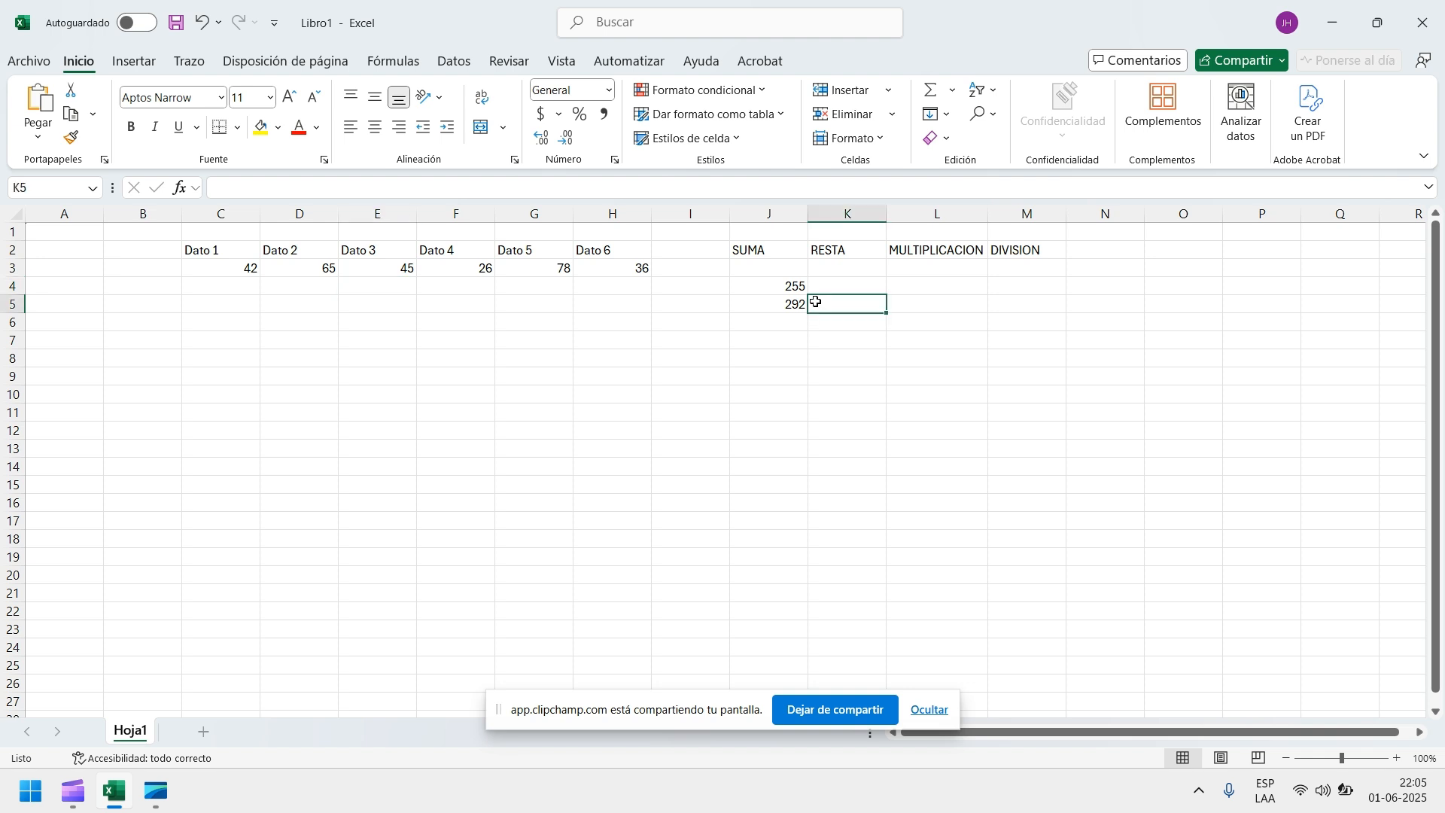
click(786, 304)
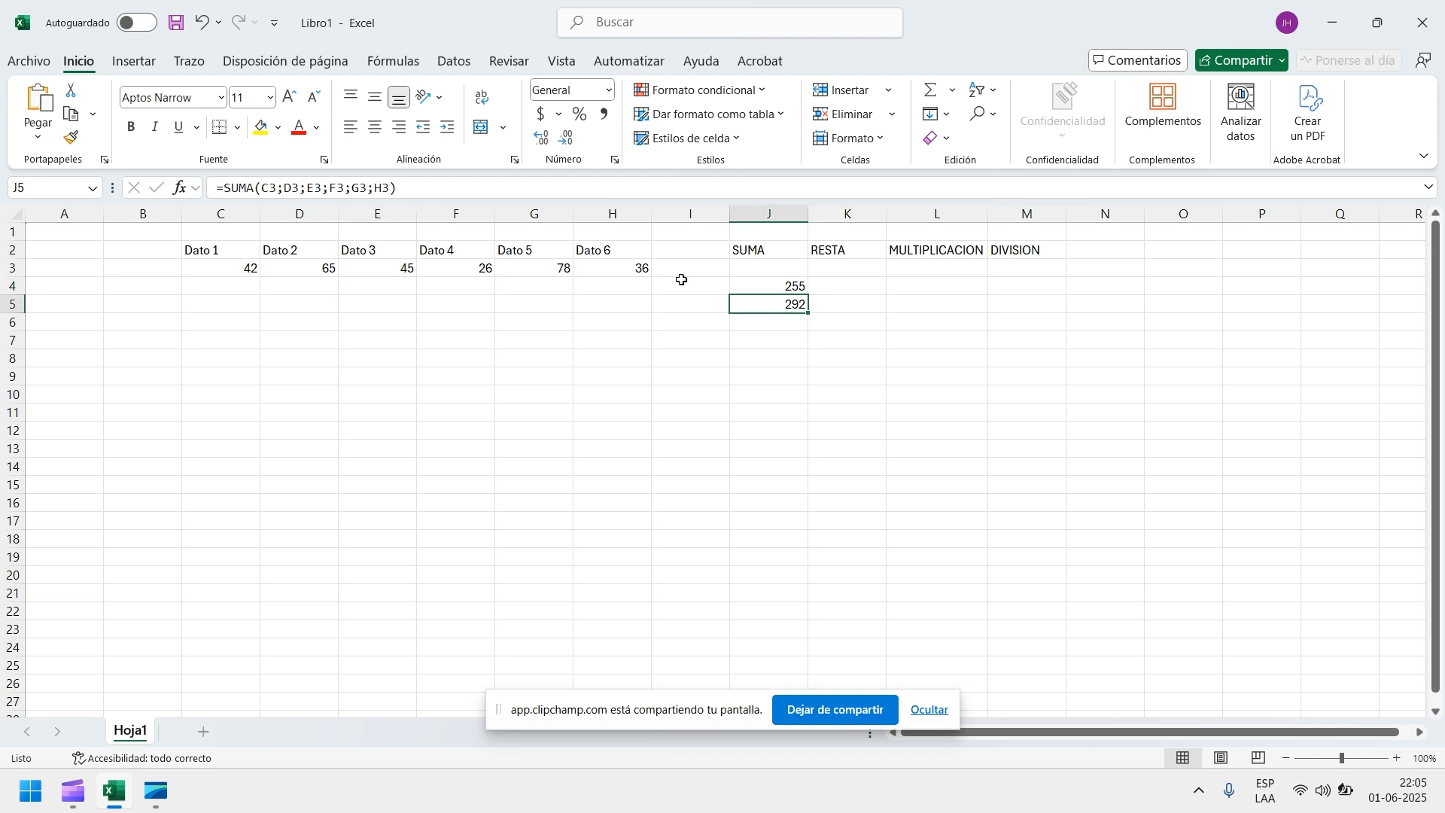
Step: Examine the E3 reference inside the J5 SUMA formula and compare it with the data cells, leaving the formula unedited
click(308, 187)
drag(308, 188, 316, 187)
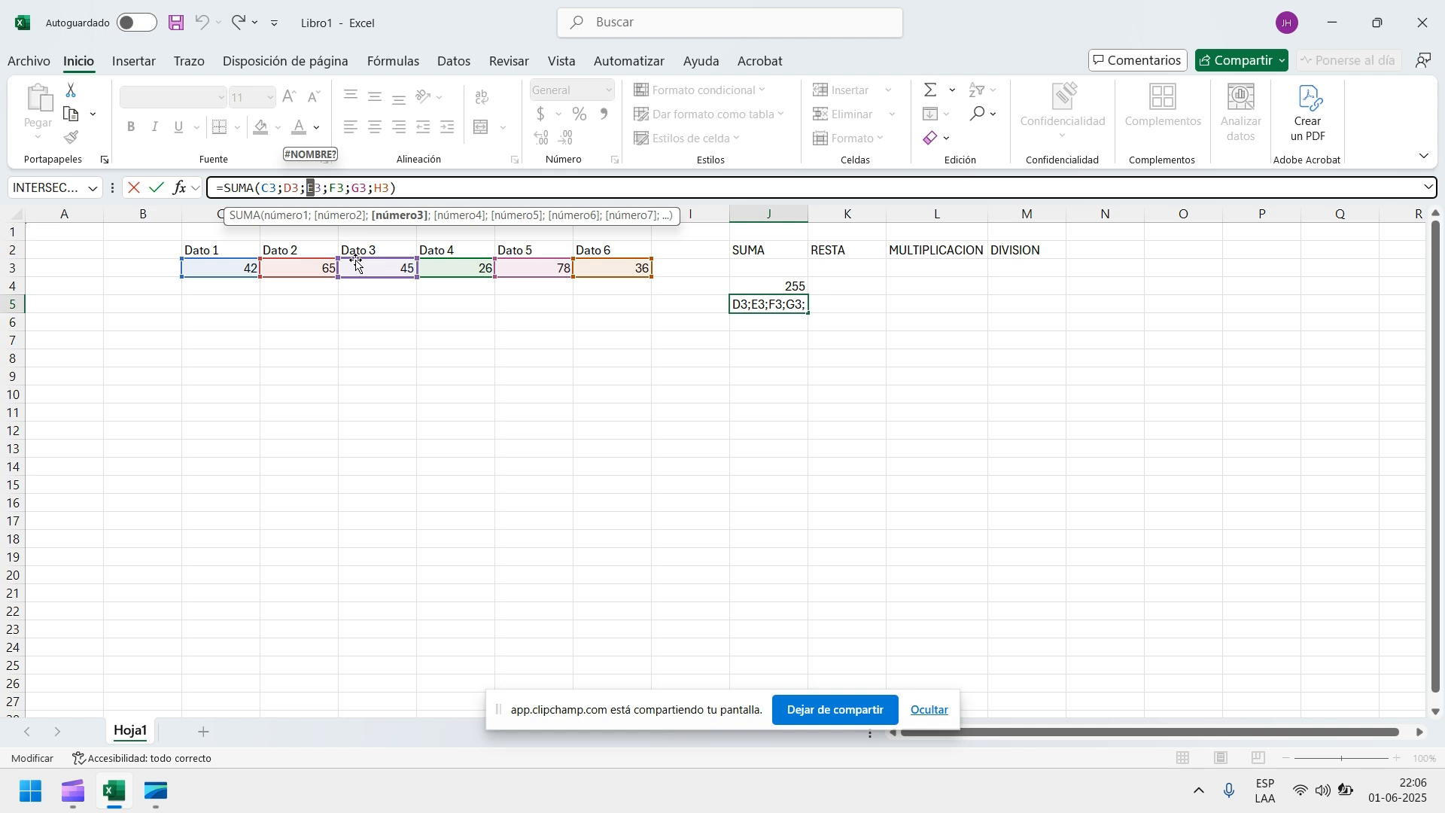
click(756, 286)
click(320, 269)
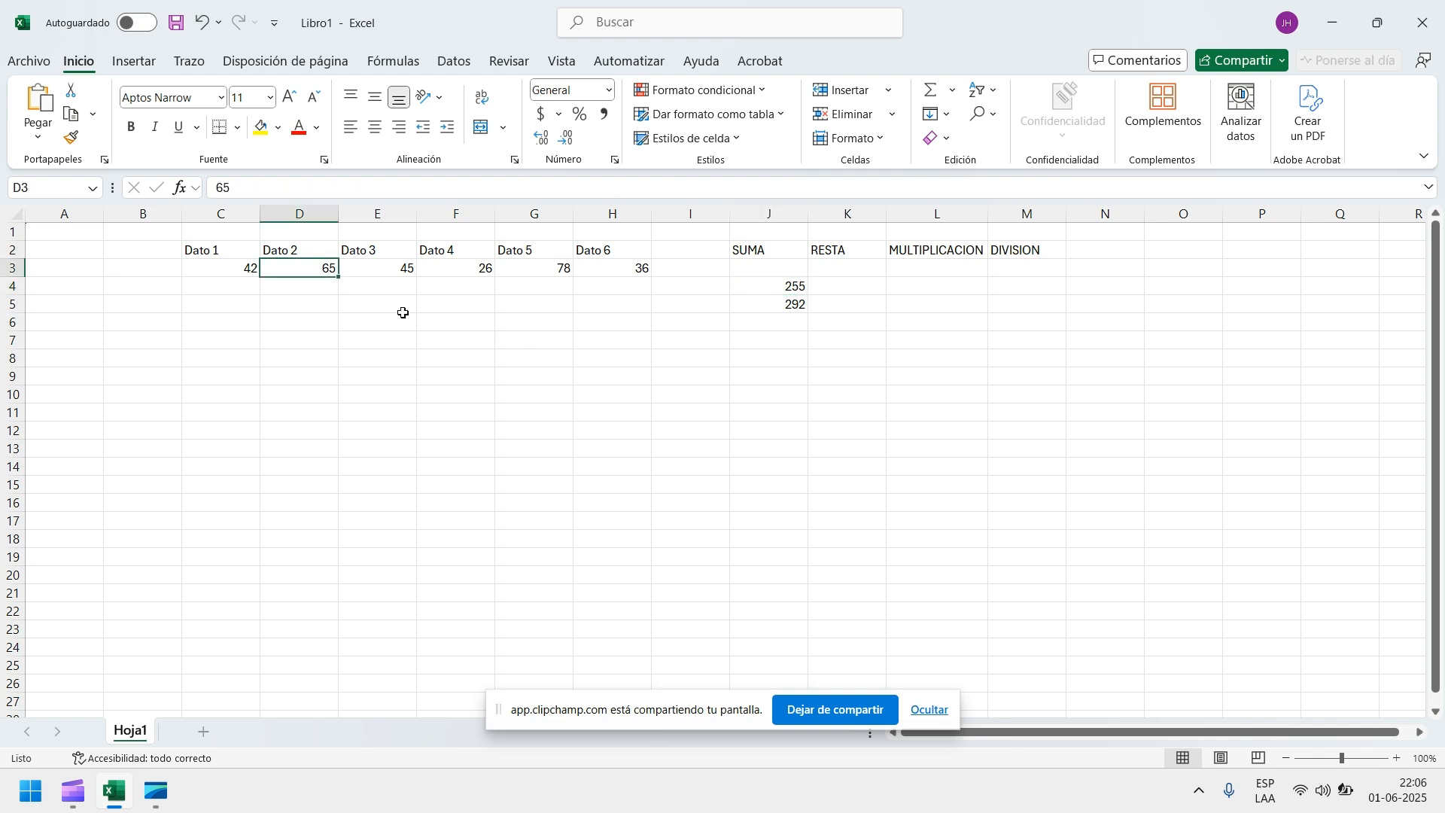
click(639, 305)
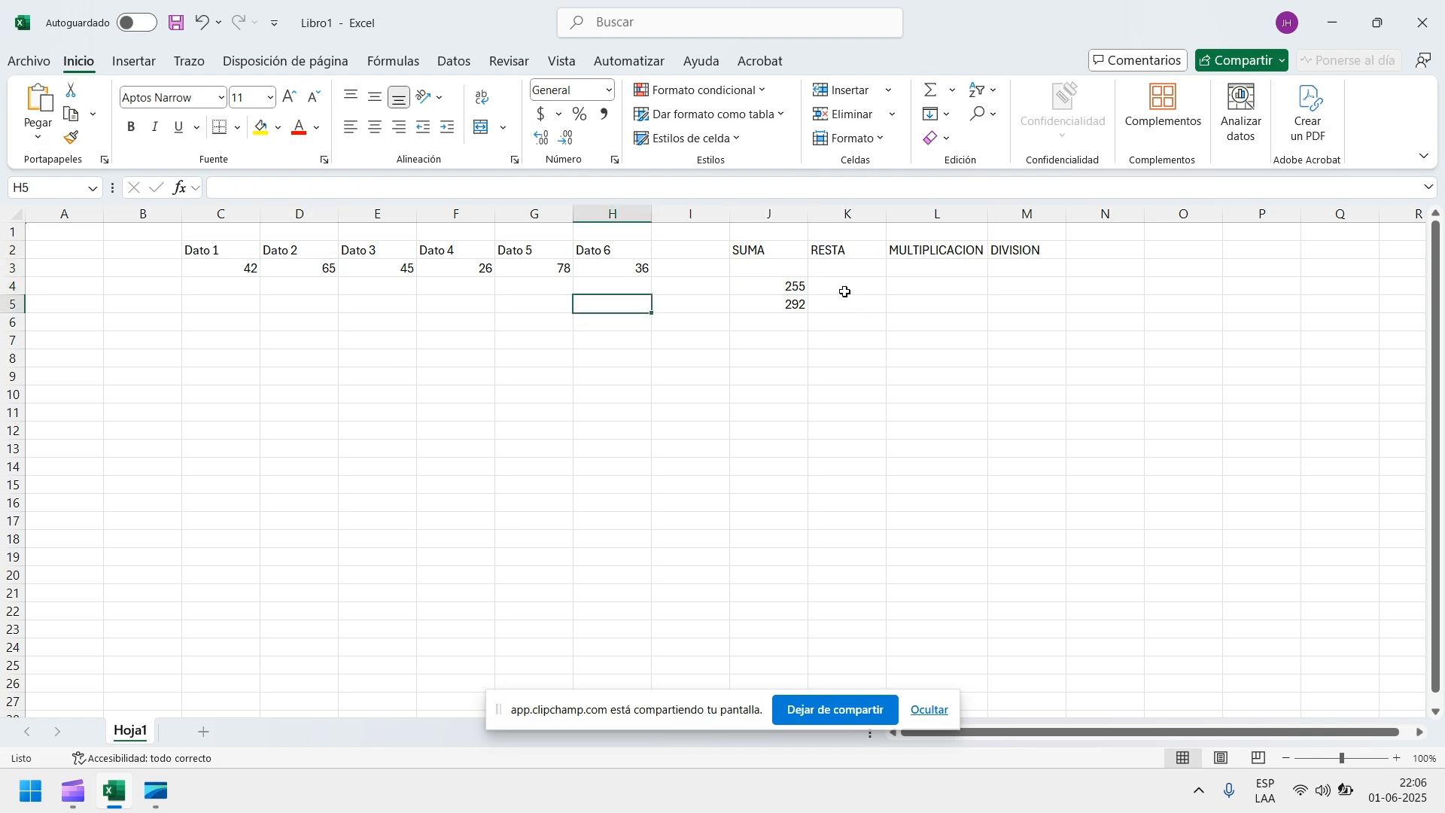
click(797, 319)
click(791, 305)
Step: Fill cell J4, which holds the fixed-number addition, with the standard red colour
click(790, 288)
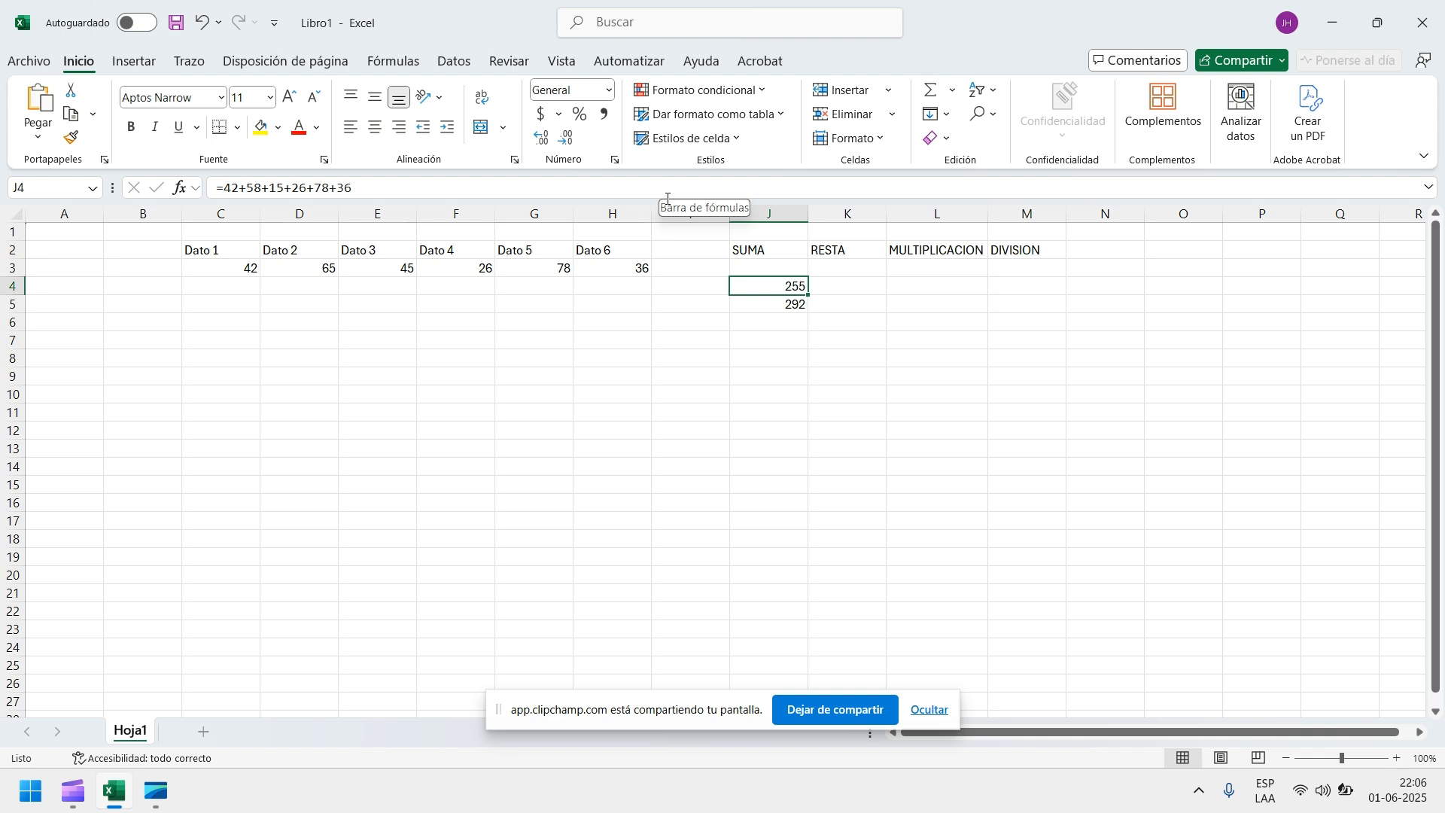
click(278, 129)
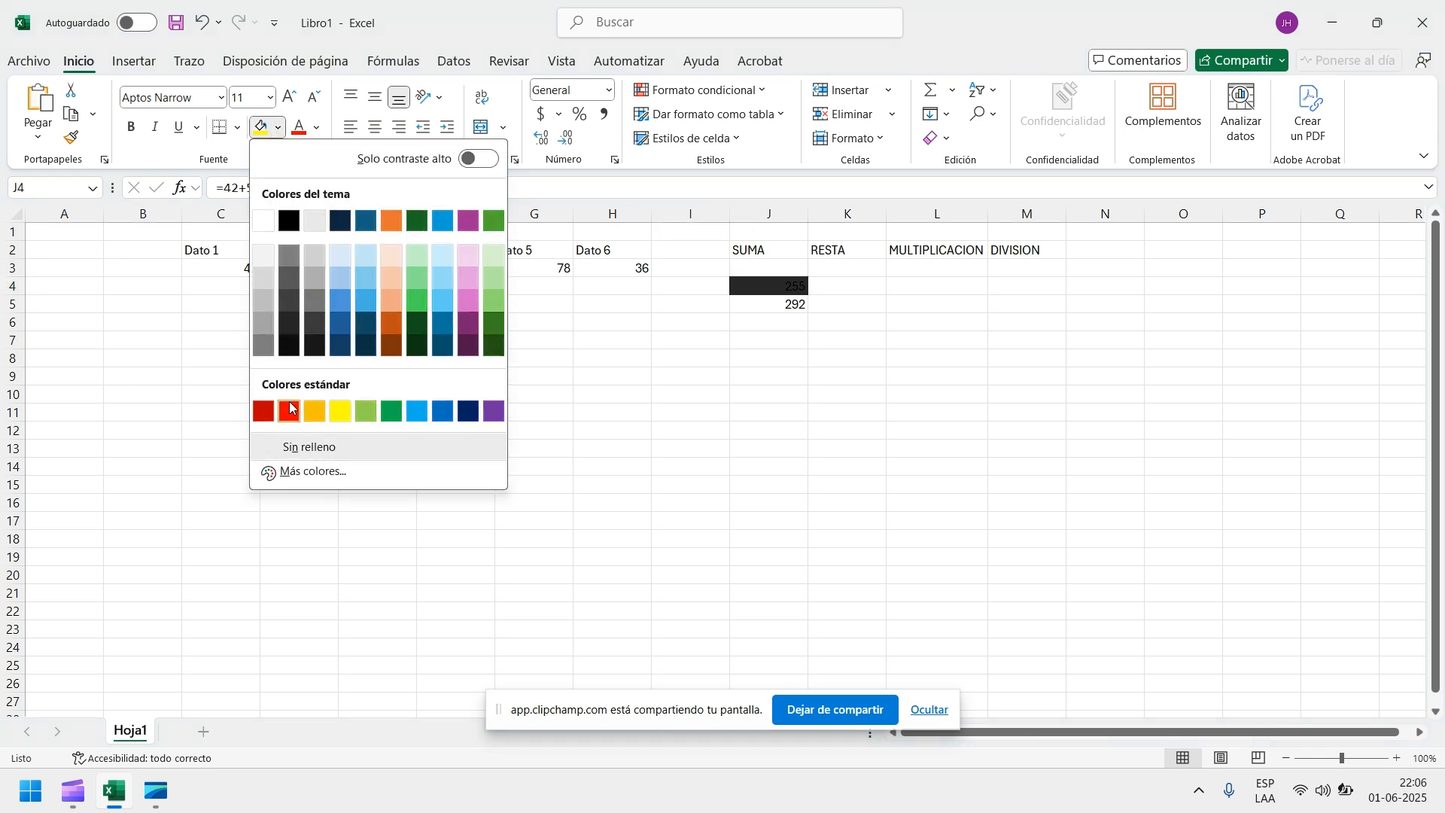
click(287, 410)
click(215, 380)
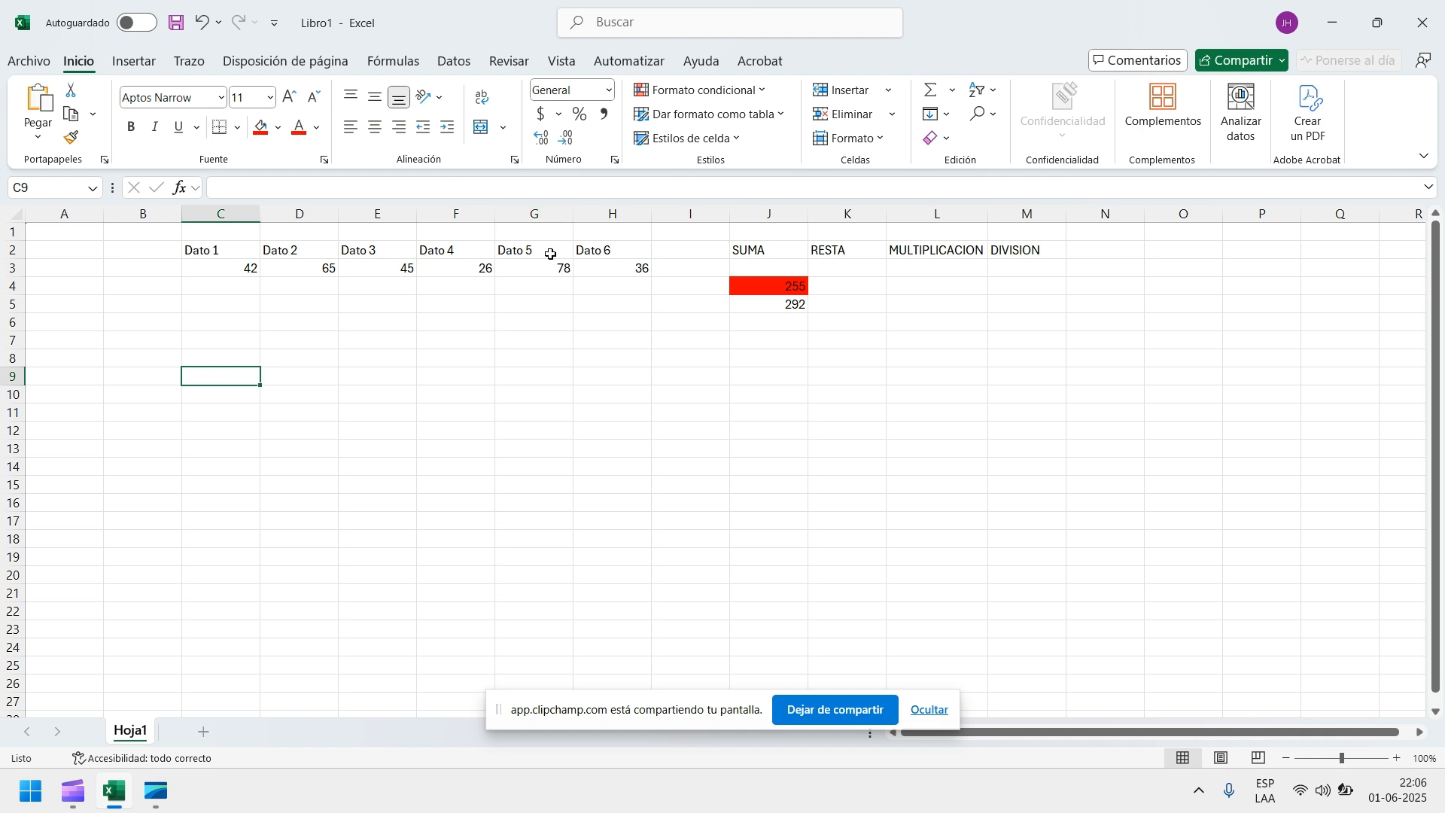
Step: Set the font colour of cell J4 to white
click(787, 285)
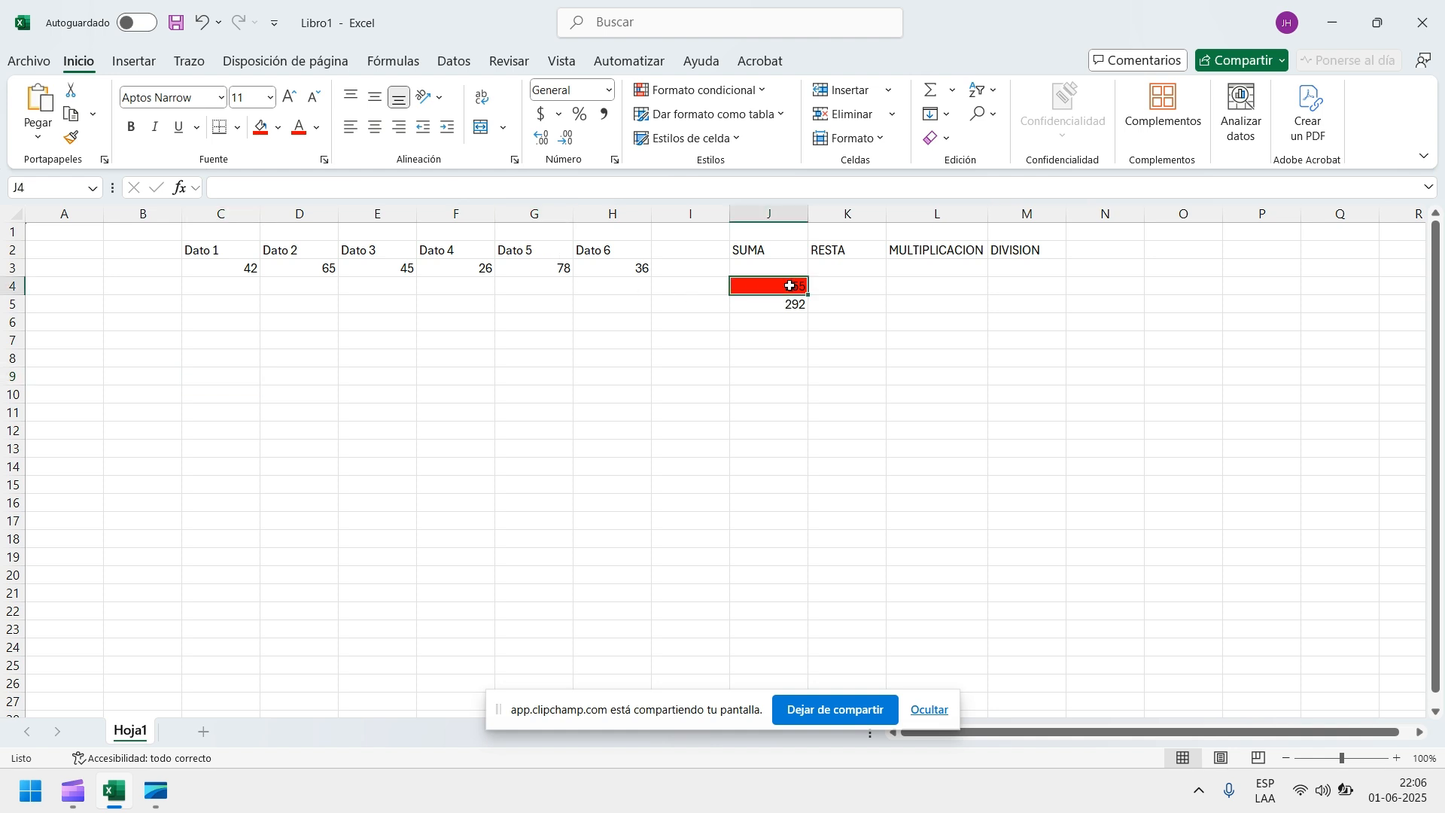
click(317, 127)
click(303, 234)
click(752, 340)
Step: Compare the J4 and J5 formulas once more and fill cell J5 with the standard yellow colour
click(779, 310)
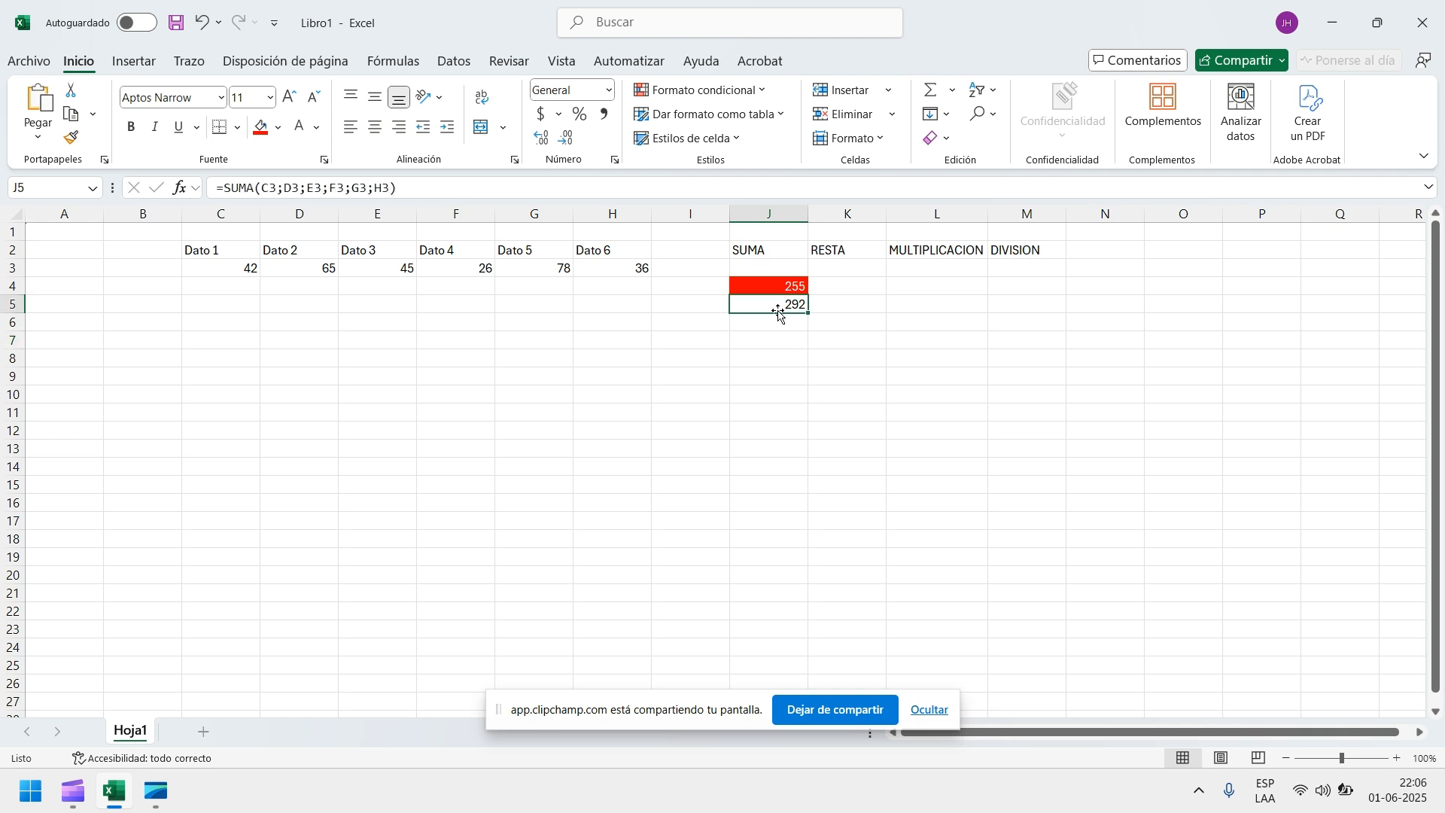
click(793, 333)
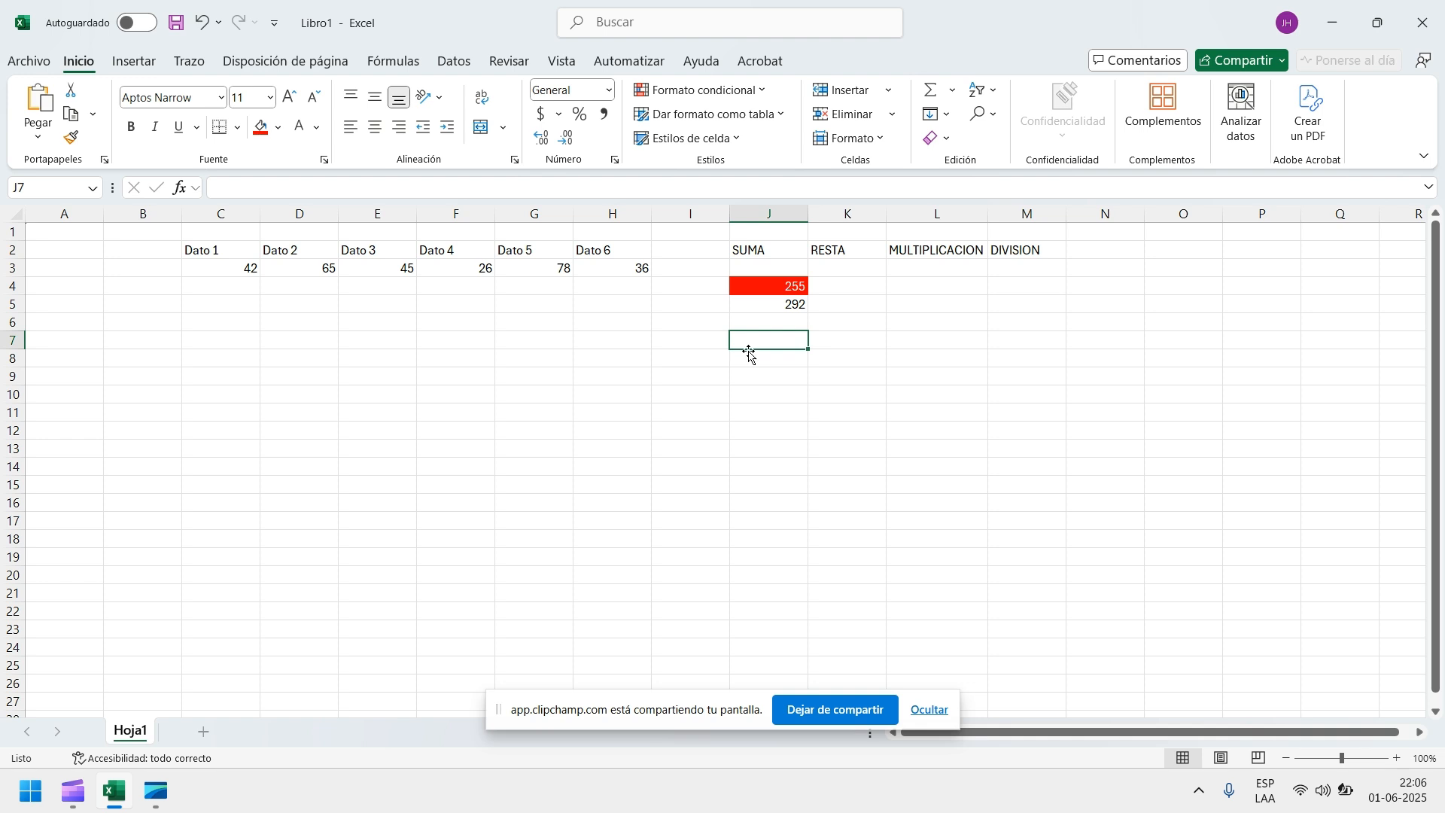
click(787, 306)
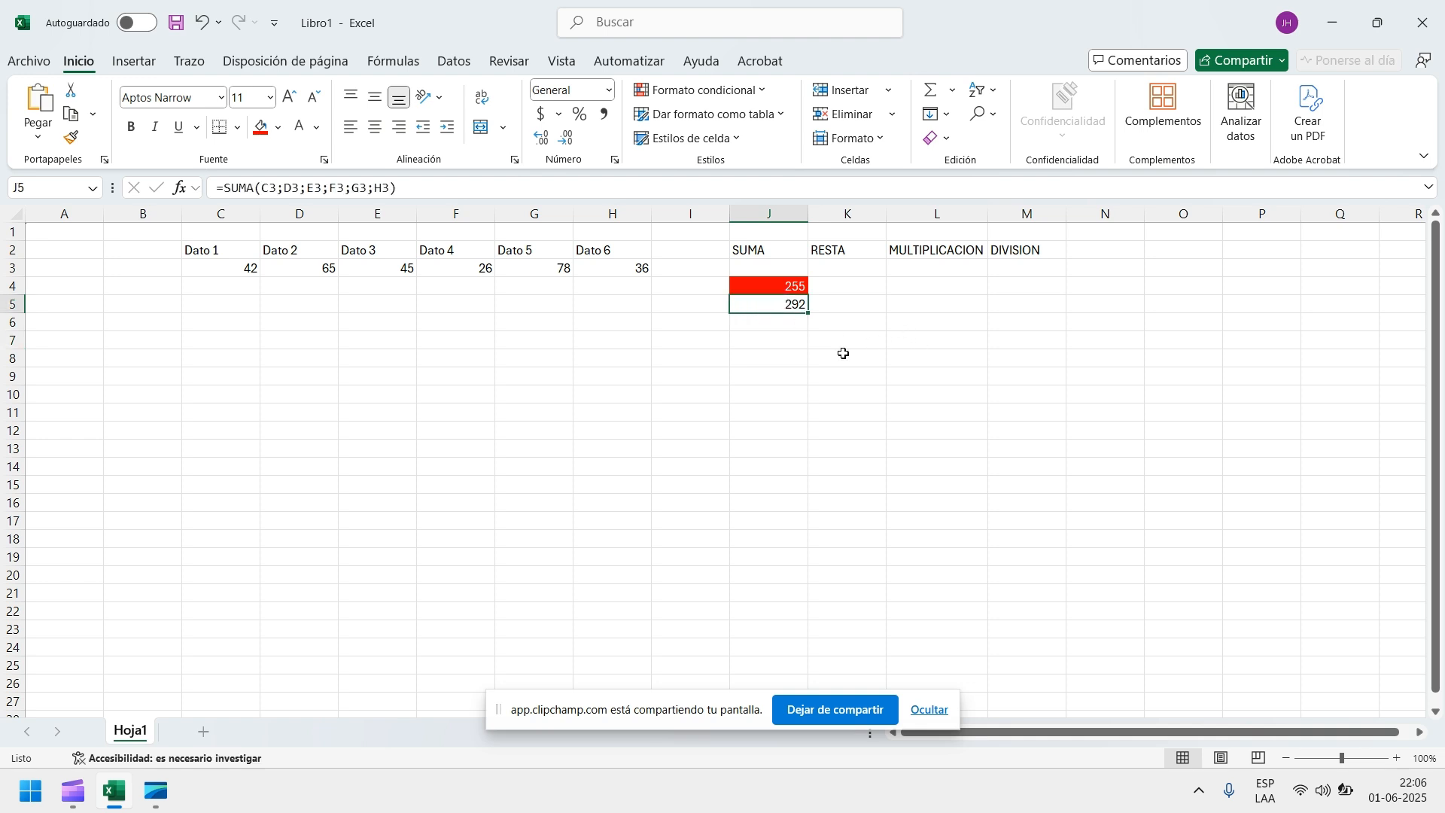
click(762, 291)
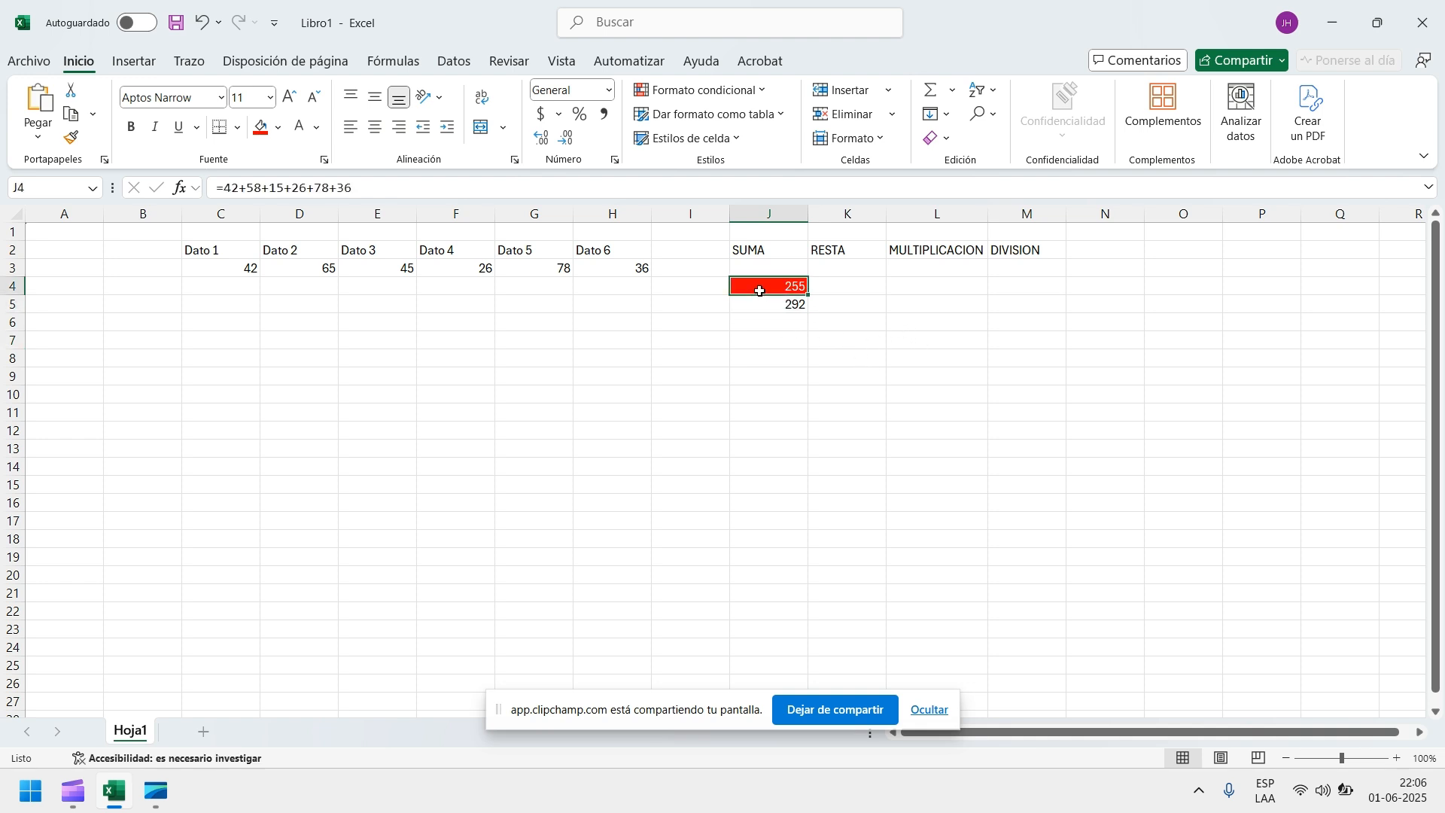
click(760, 308)
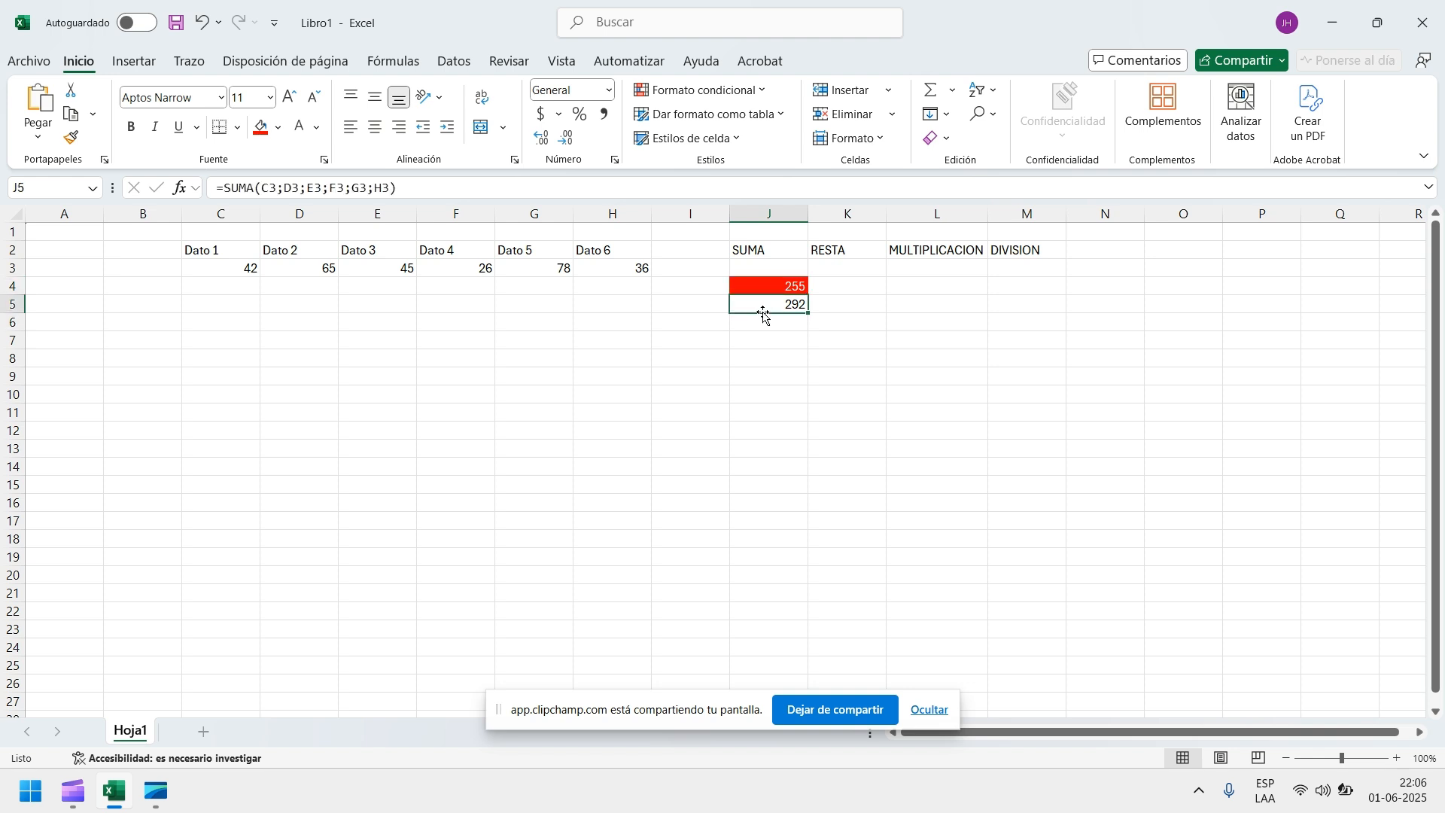
click(278, 127)
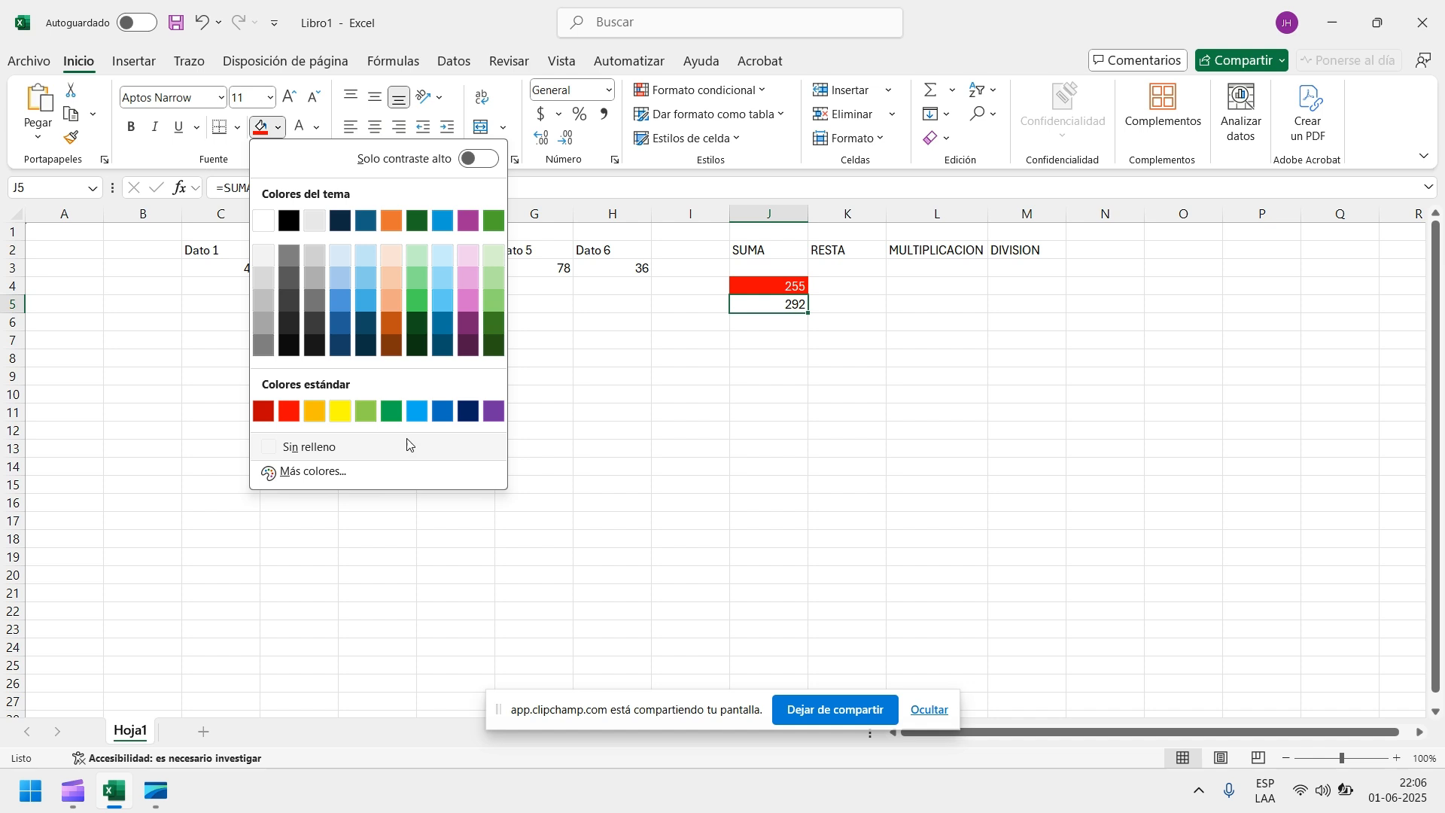
click(336, 417)
click(707, 377)
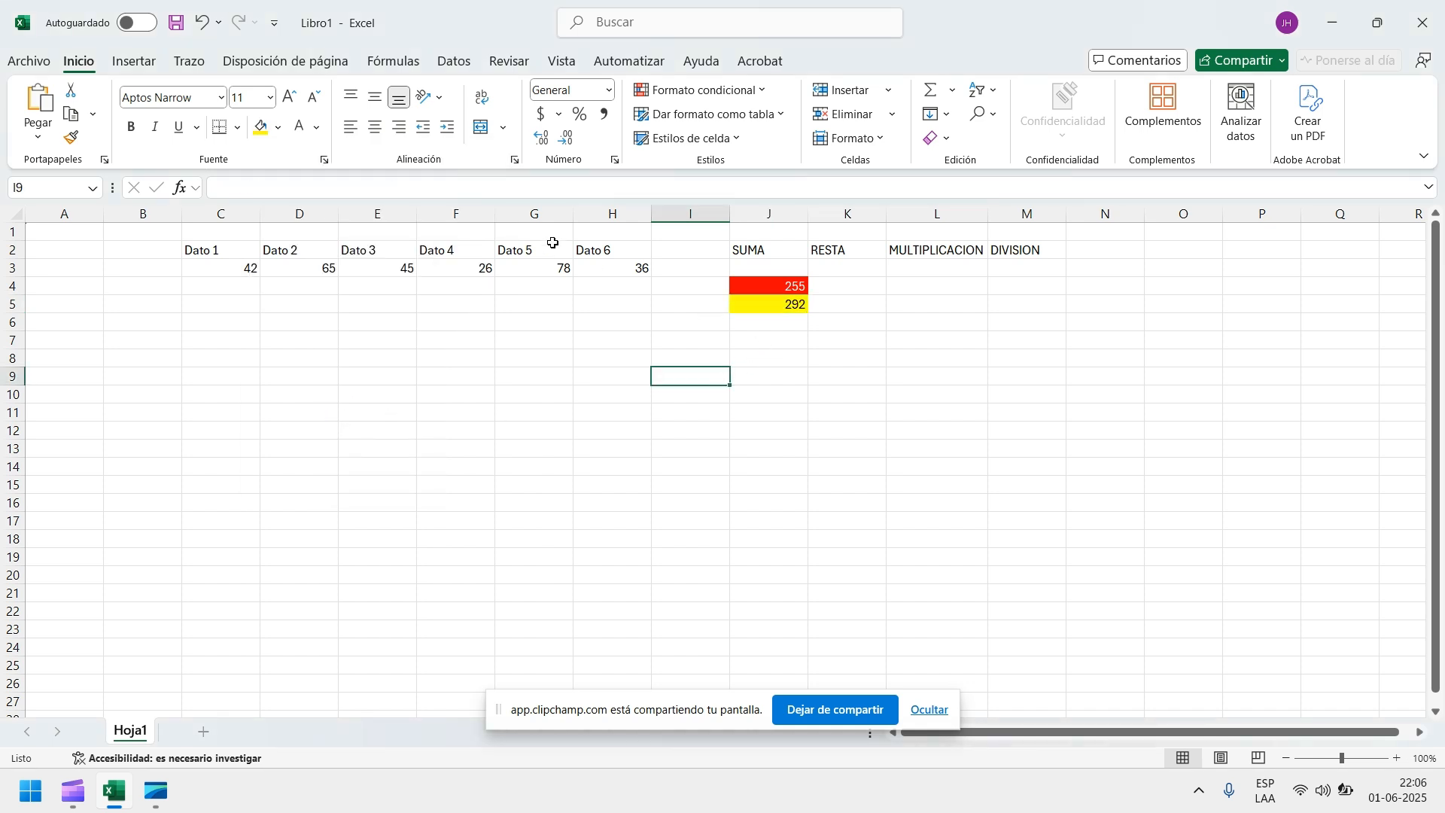
Step: Start a formula with the SUMA function in J6, leaving it ready for its first argument
click(779, 326)
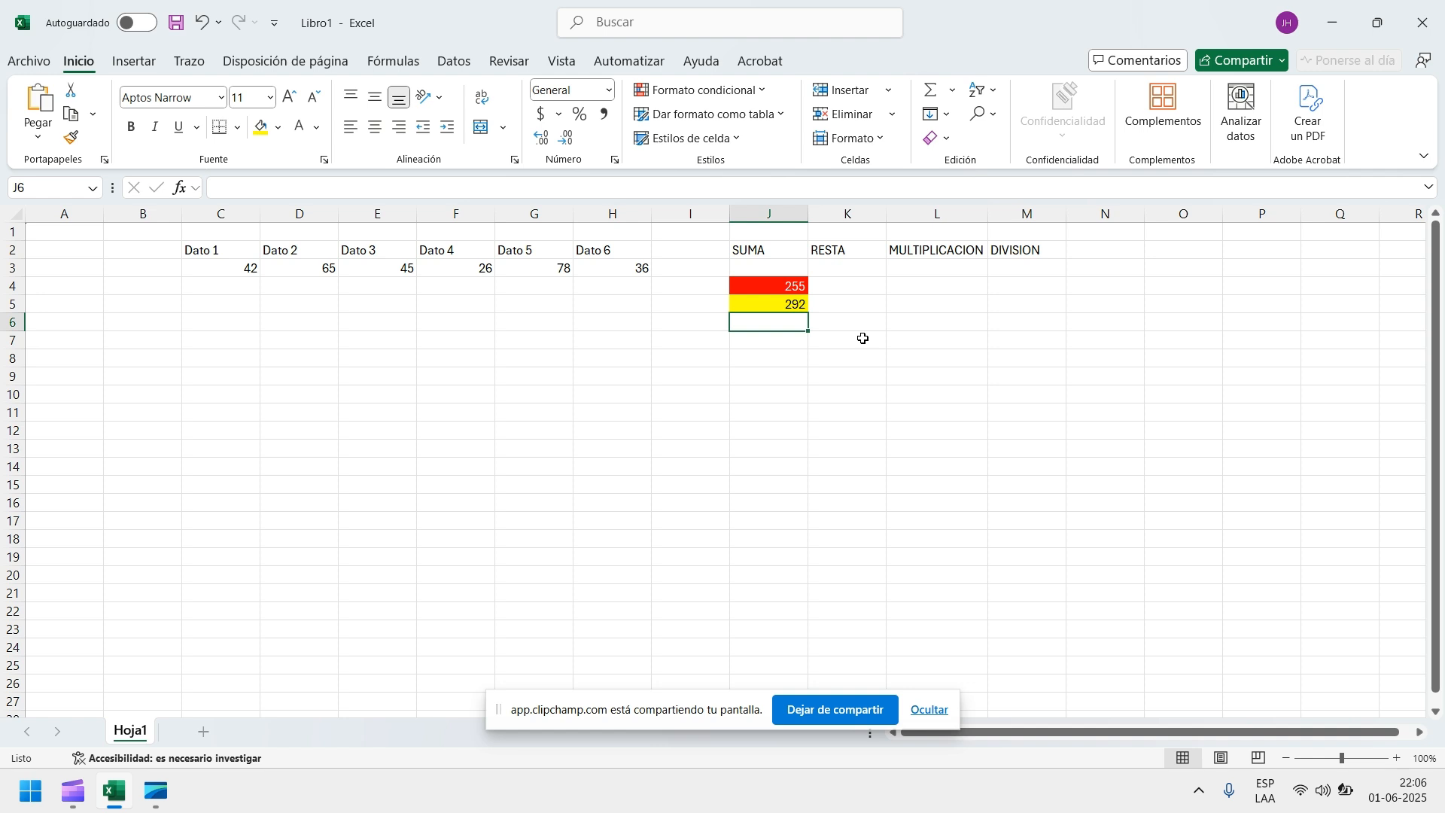
text(=SUMA)
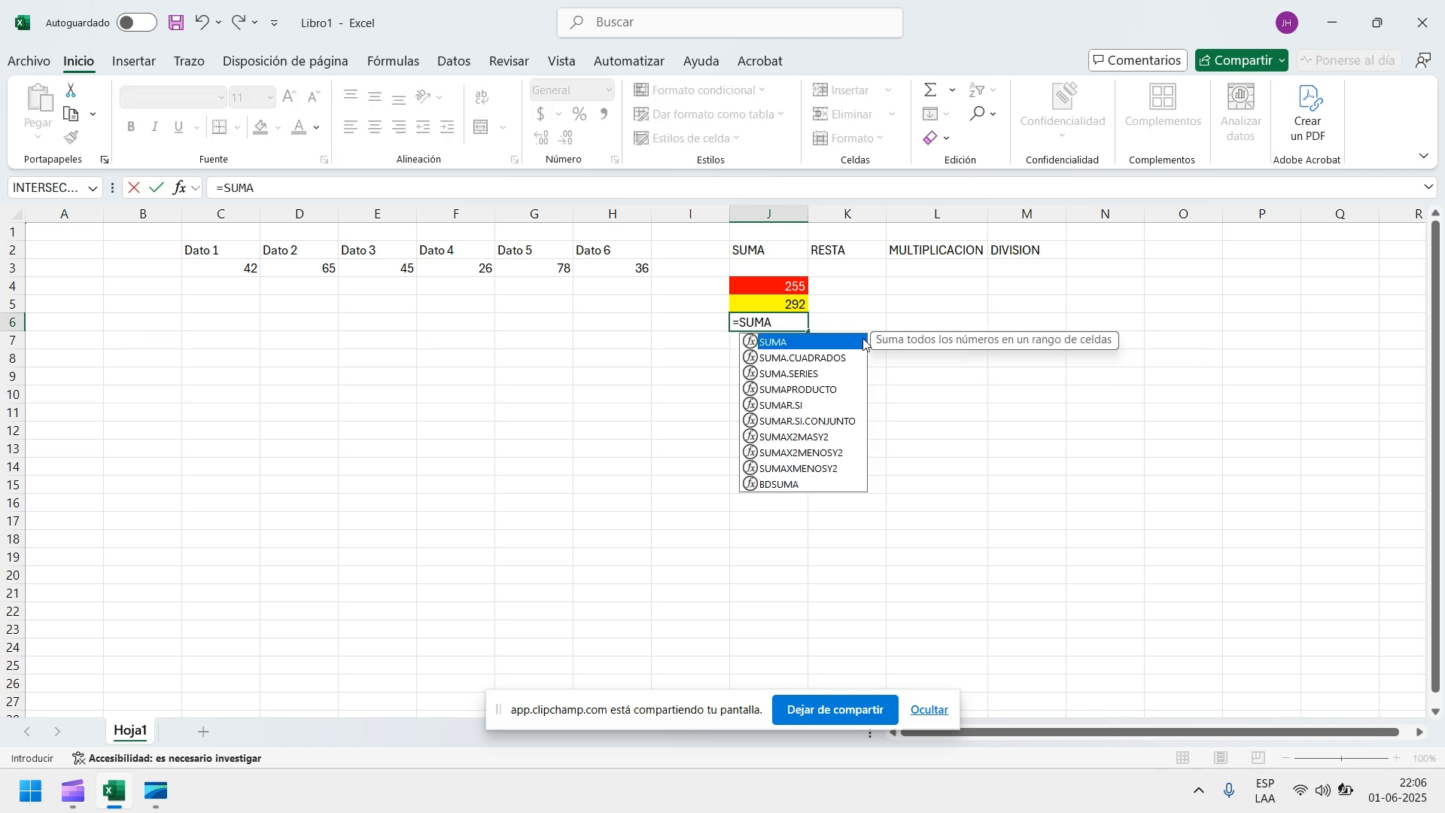
double_click(864, 344)
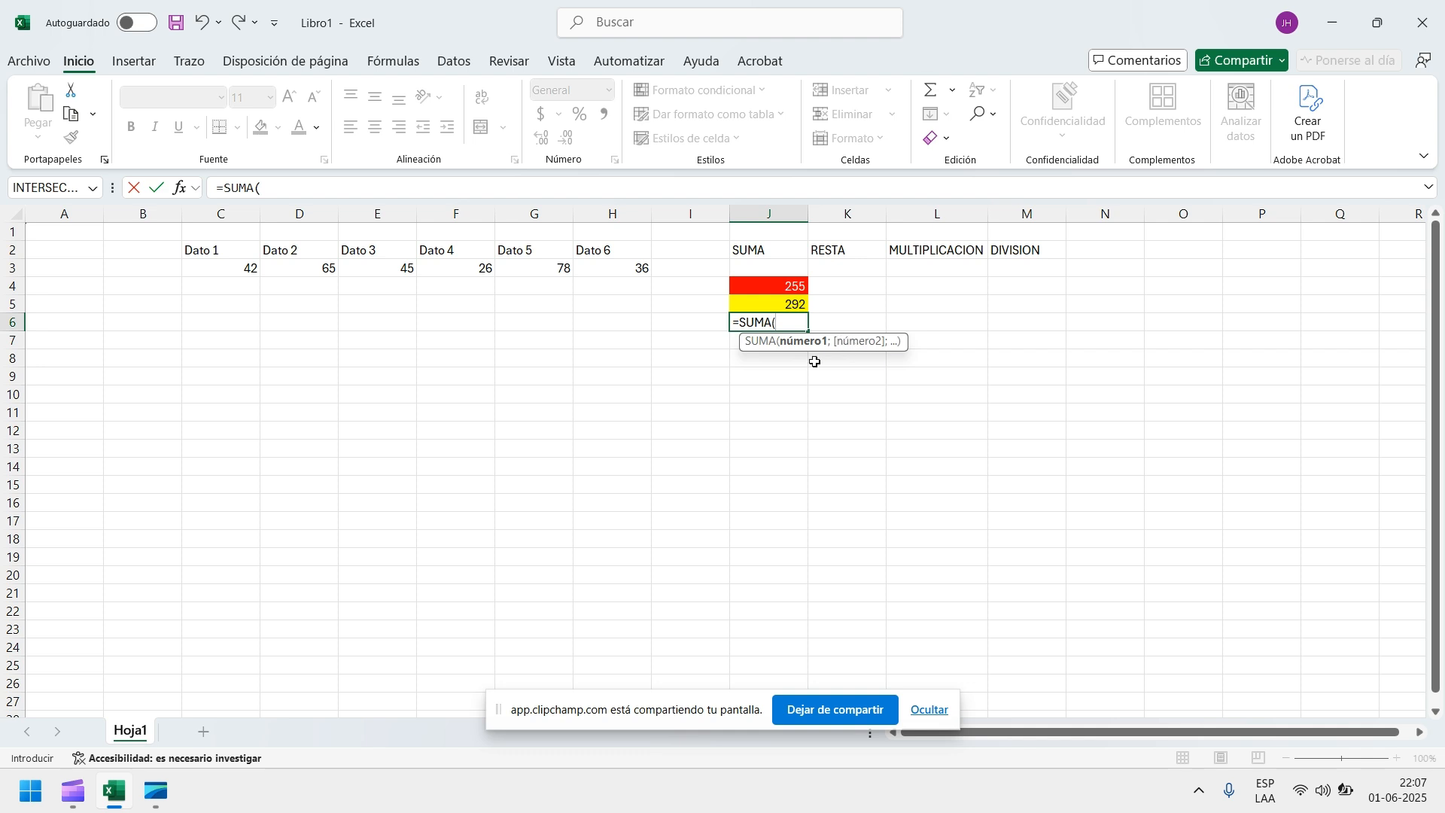
click(736, 322)
drag(736, 323, 772, 321)
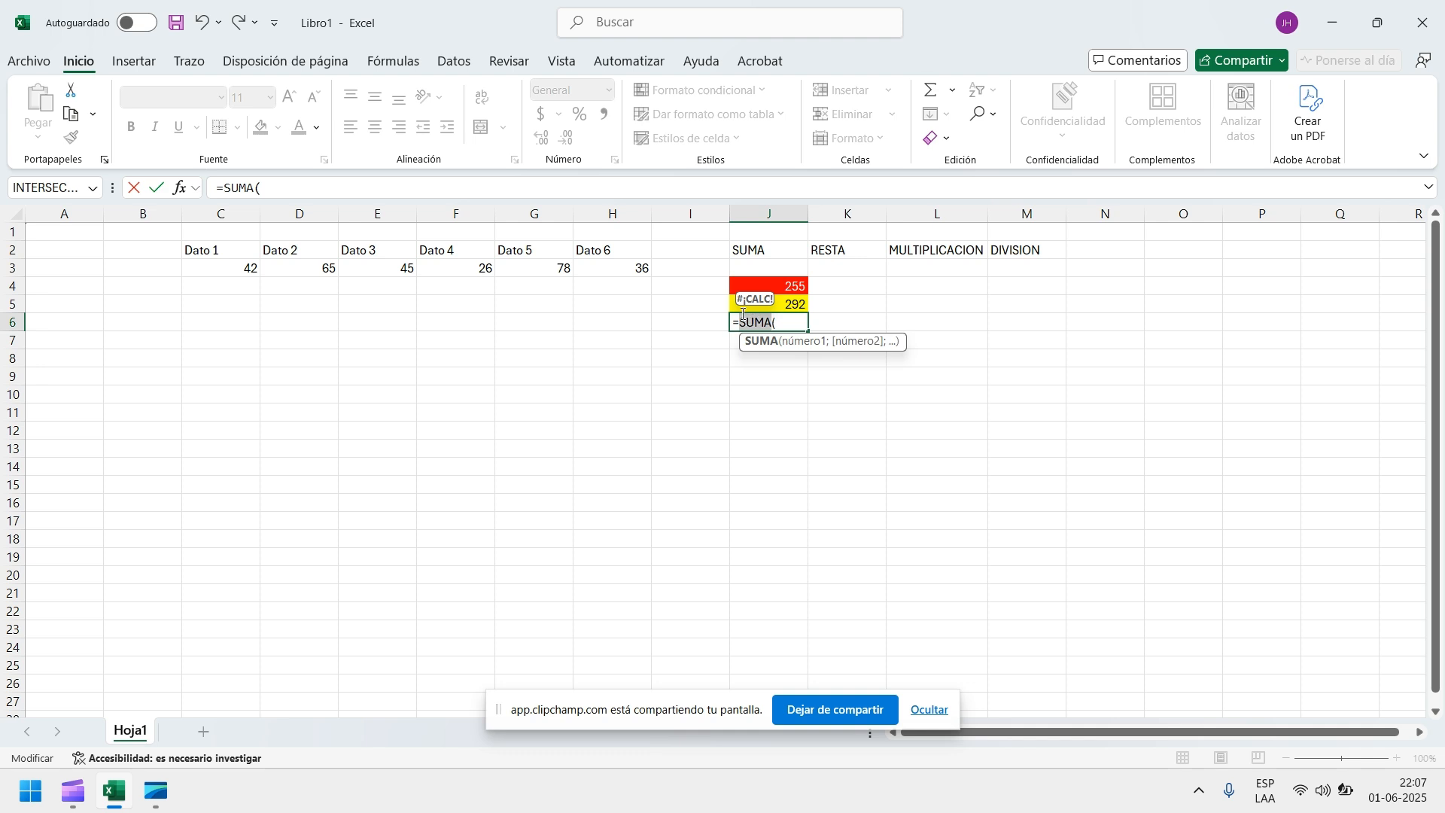
click(777, 322)
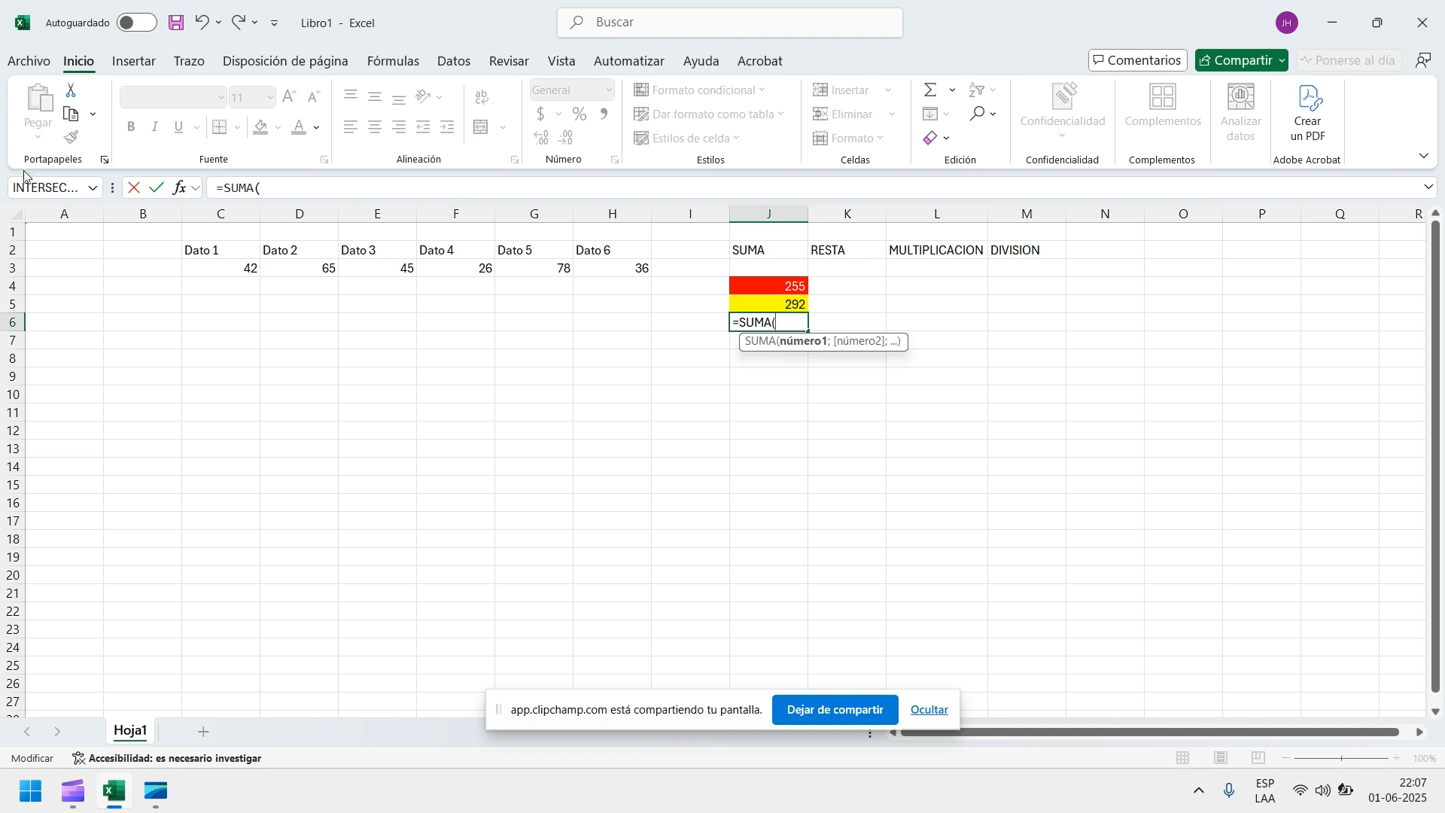
Step: Complete the J6 formula as =SUMA(C3:H3), summing the whole data range with a colon
click(207, 267)
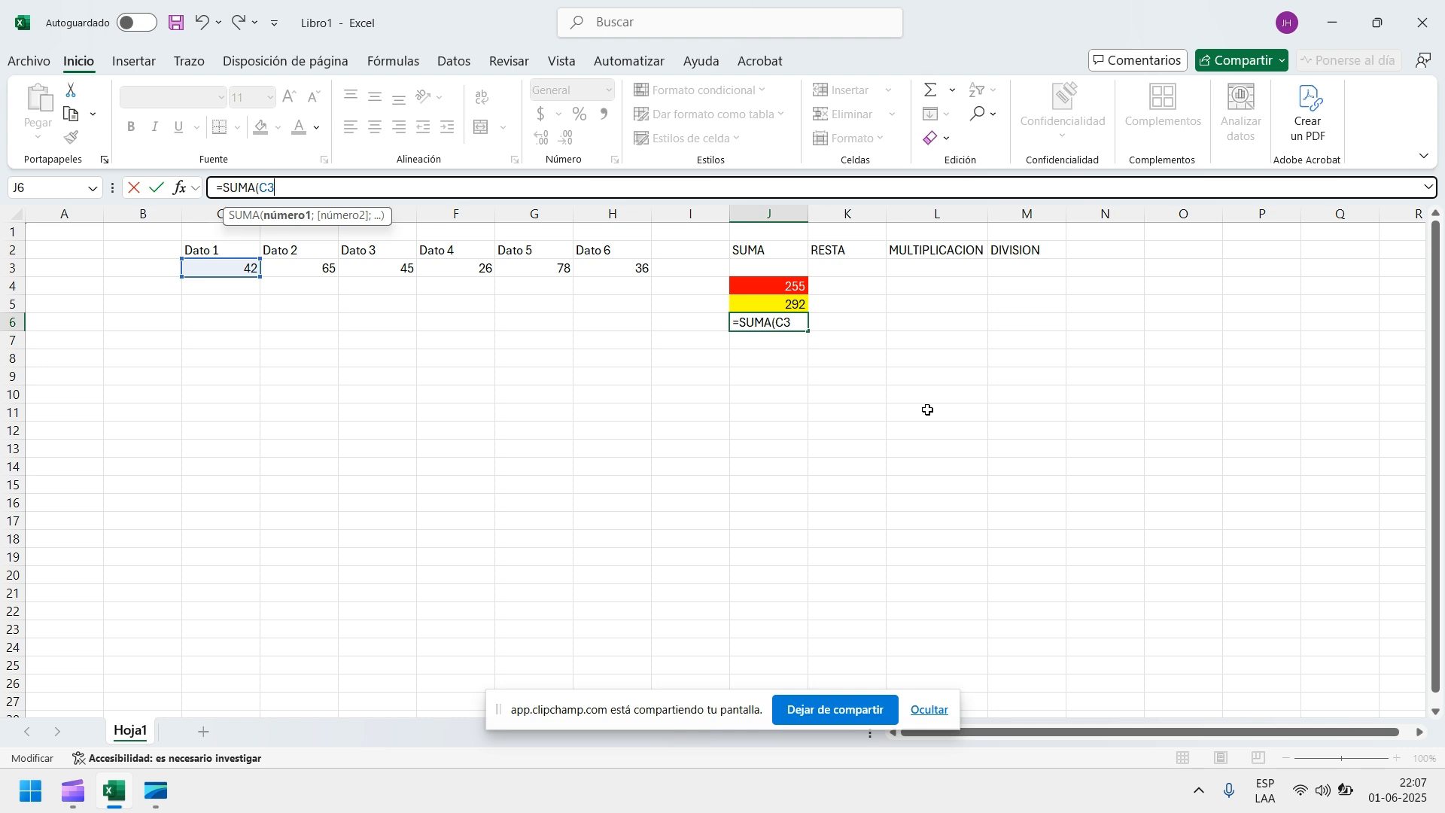
text(:)
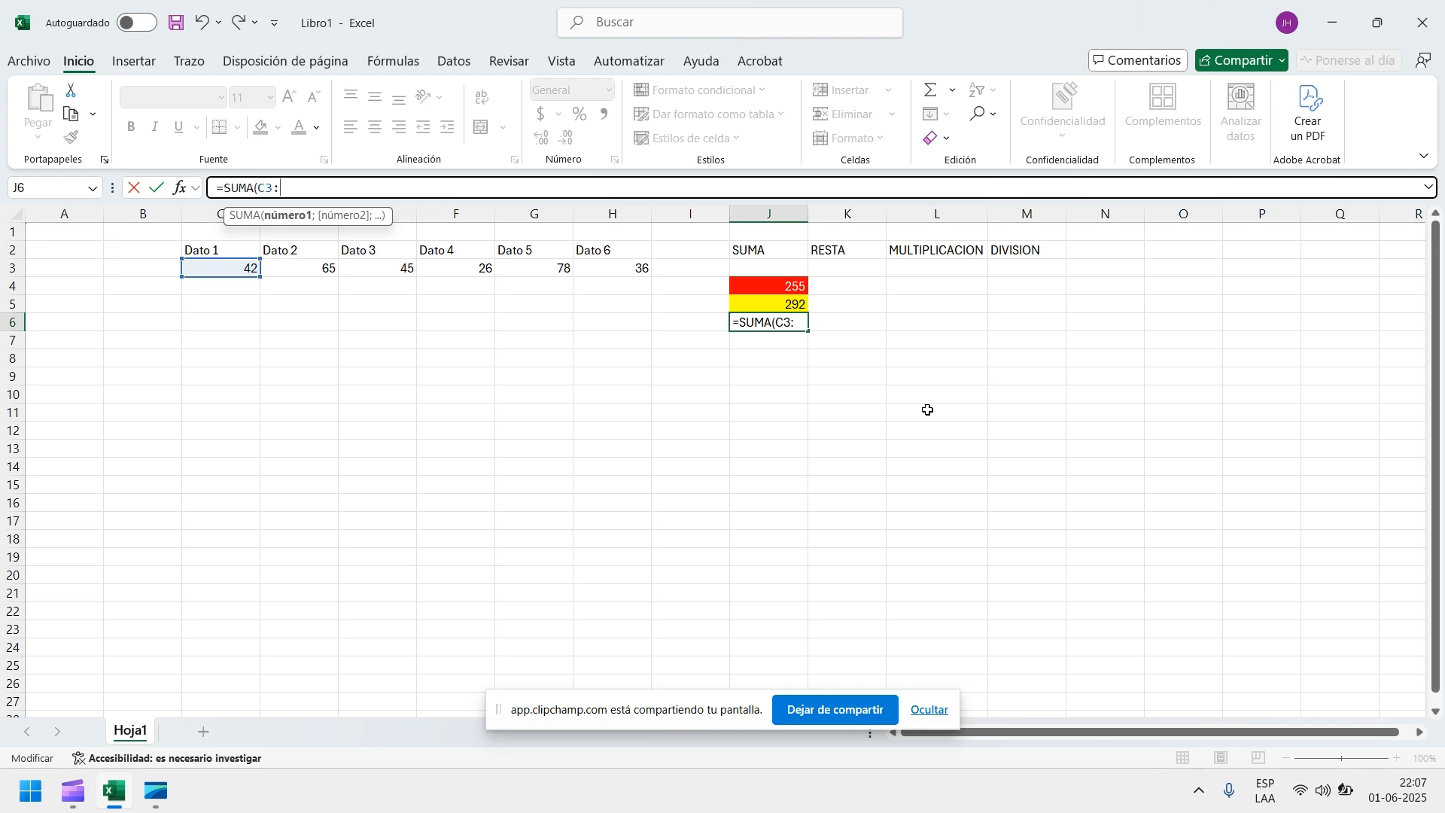
click(625, 267)
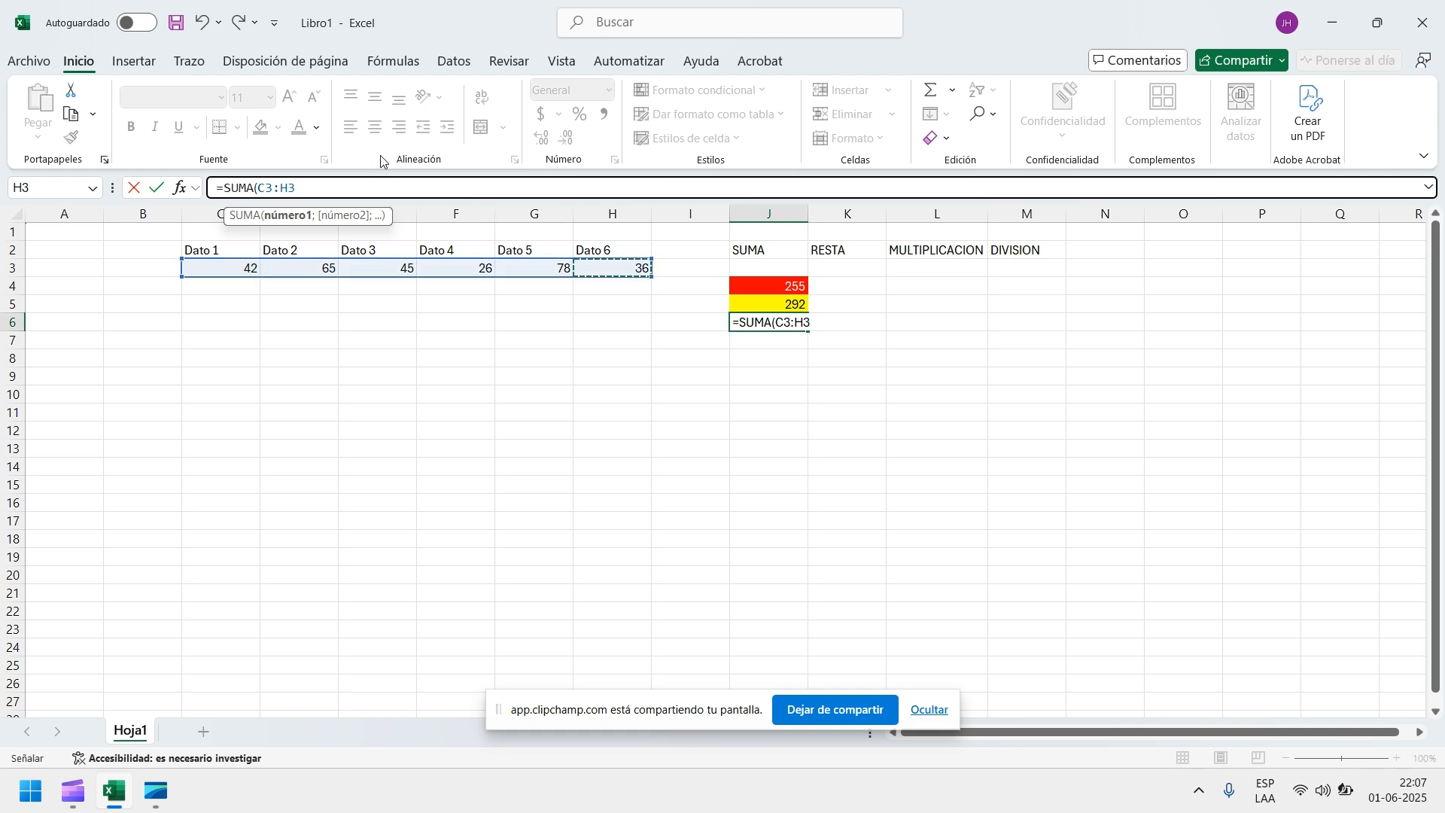
text())
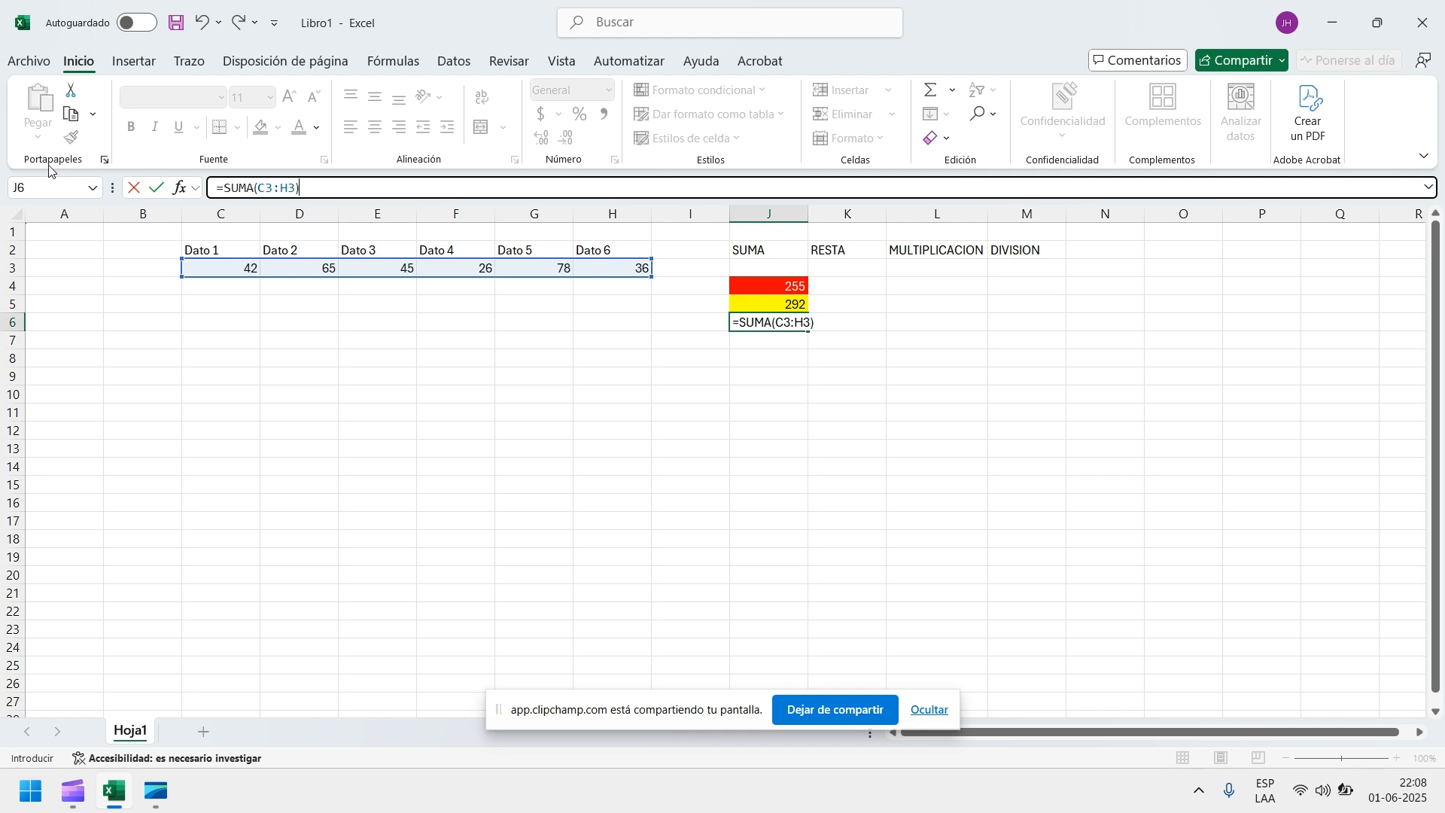
double_click(278, 188)
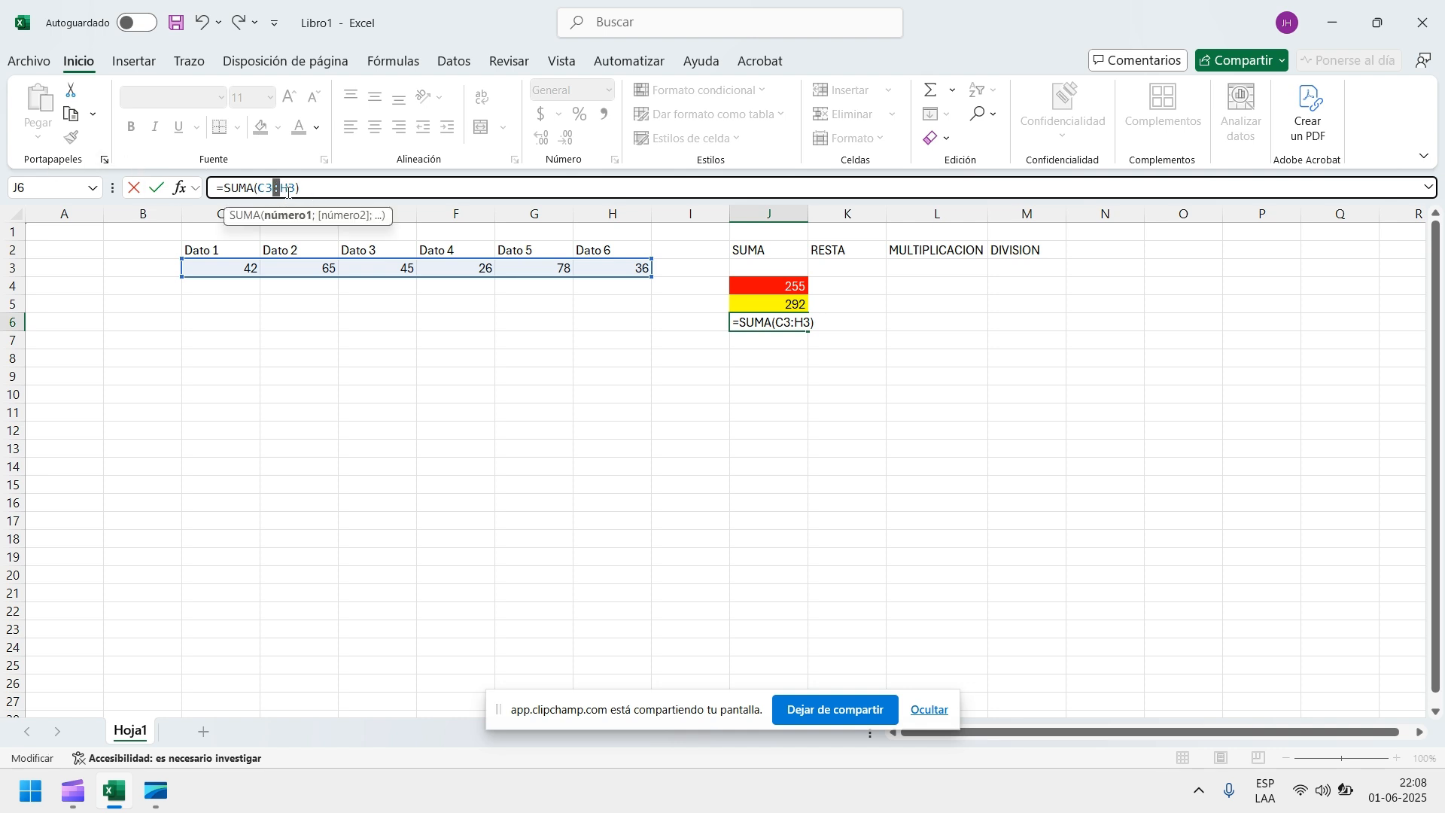
click(276, 189)
drag(258, 187, 301, 187)
click(281, 188)
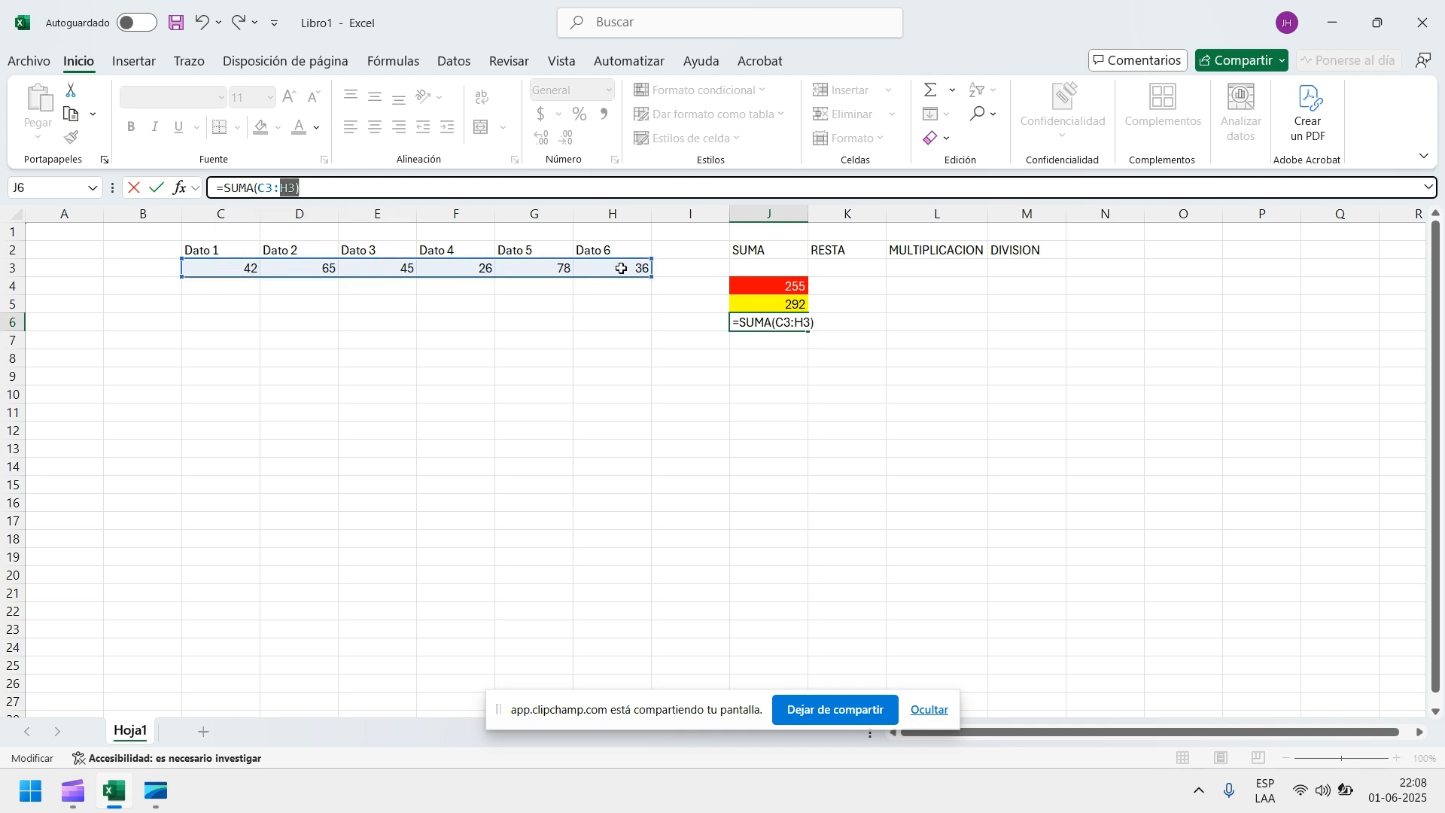
key(Return)
Step: Change the Dato 3 value in cell E3 to 54
click(749, 309)
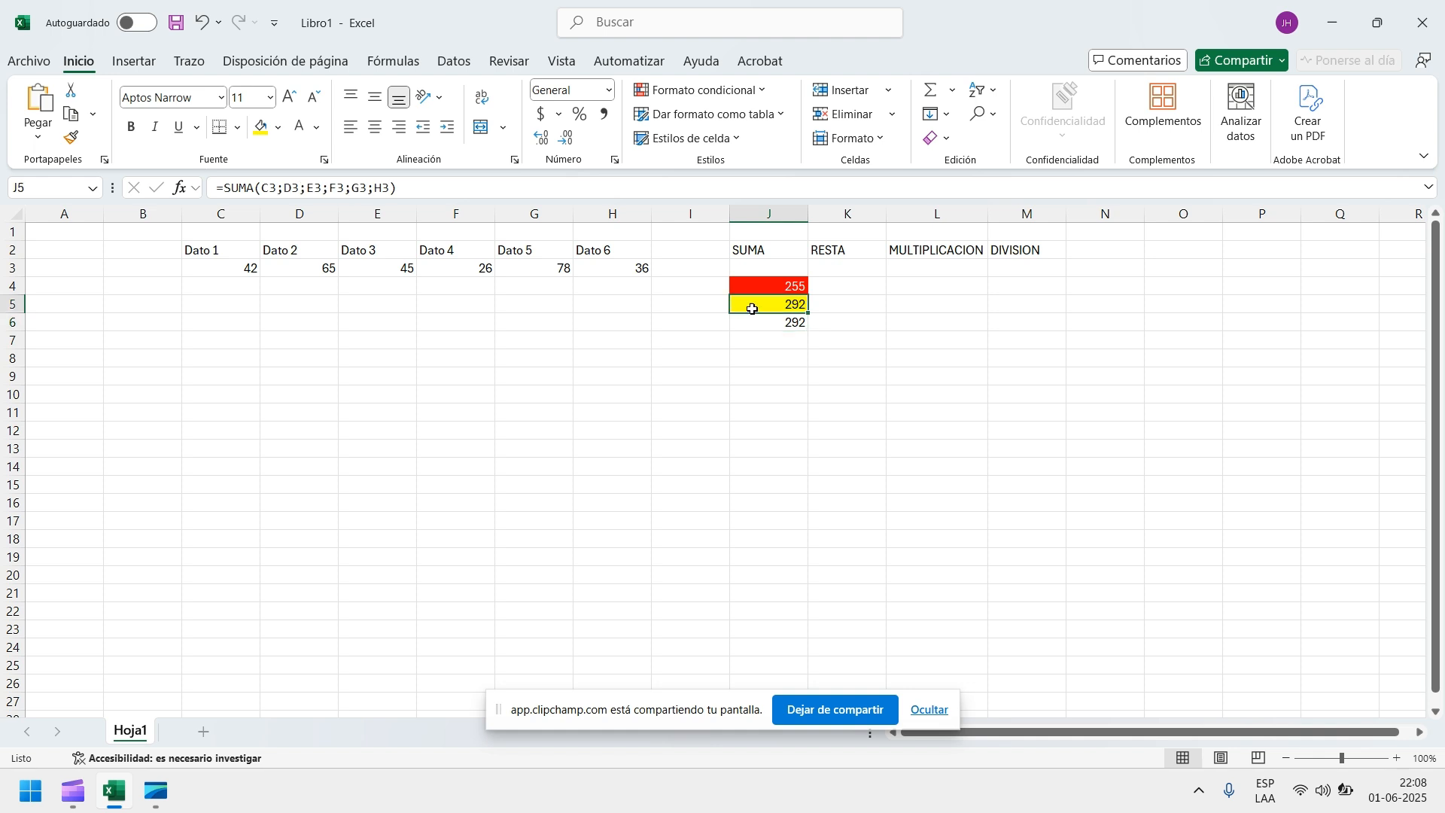
click(390, 270)
text(54)
key(Return)
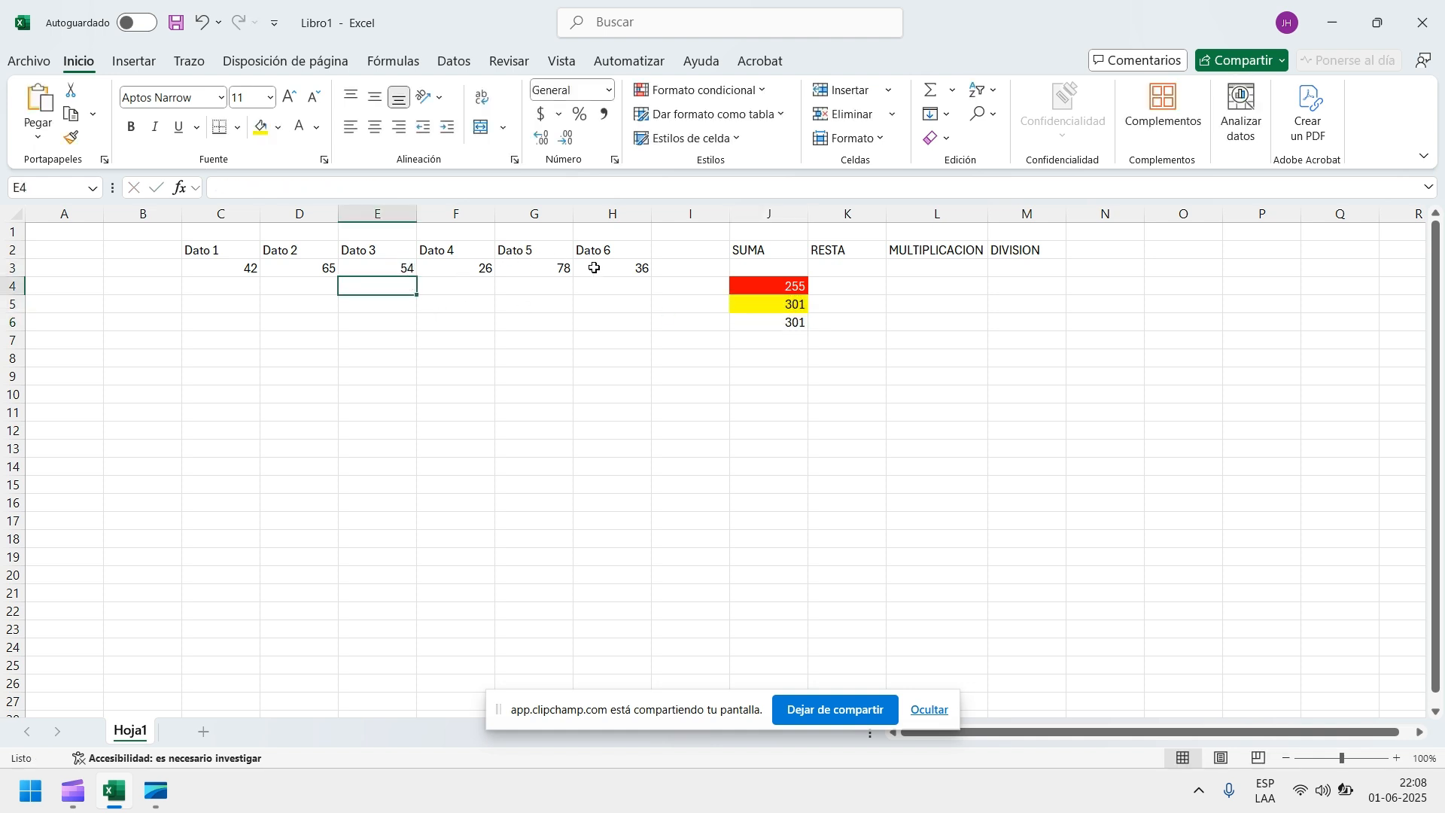
Step: Inspect the individual cell references in the J5 formula without changing it
click(756, 302)
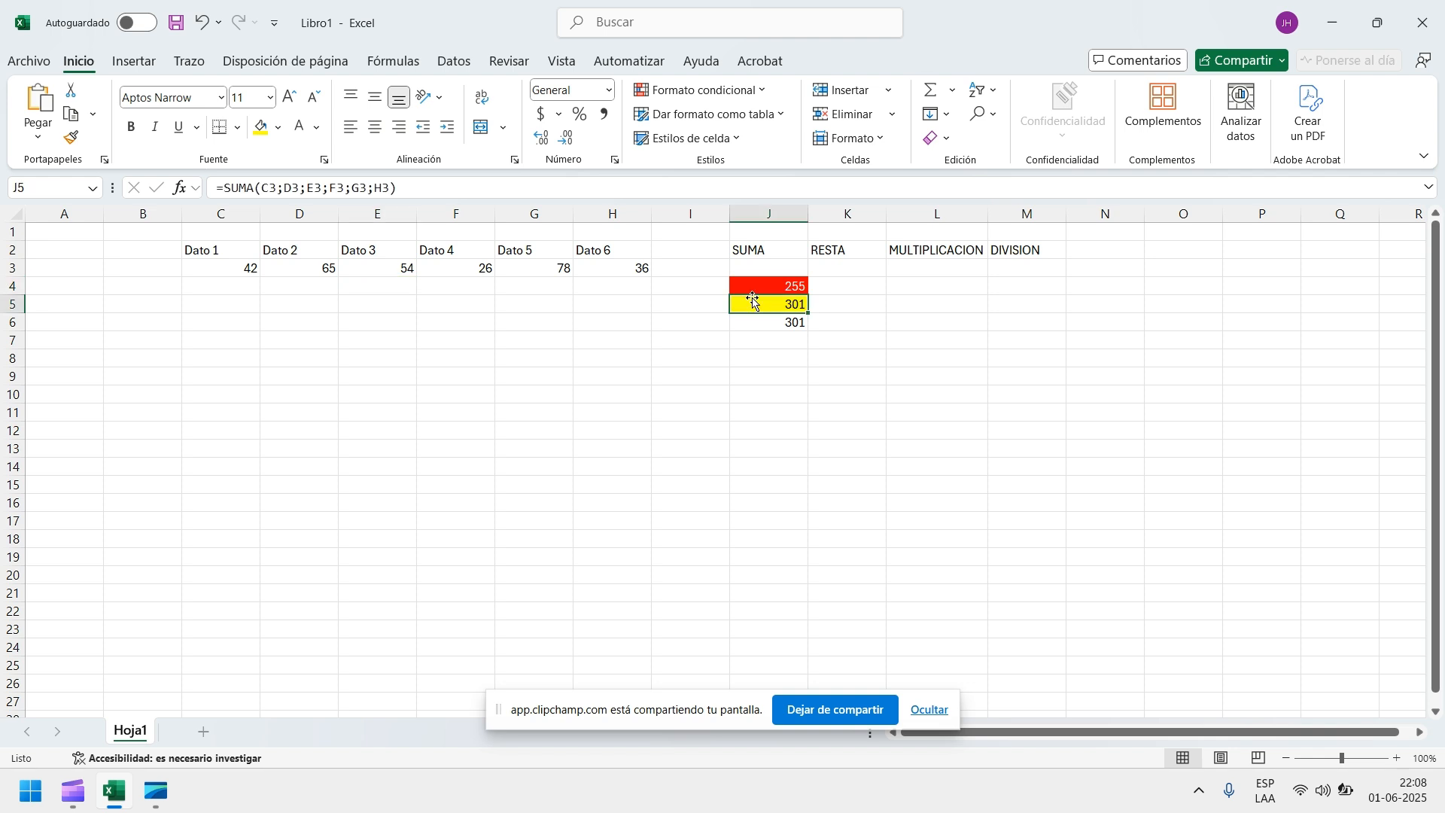
double_click(263, 188)
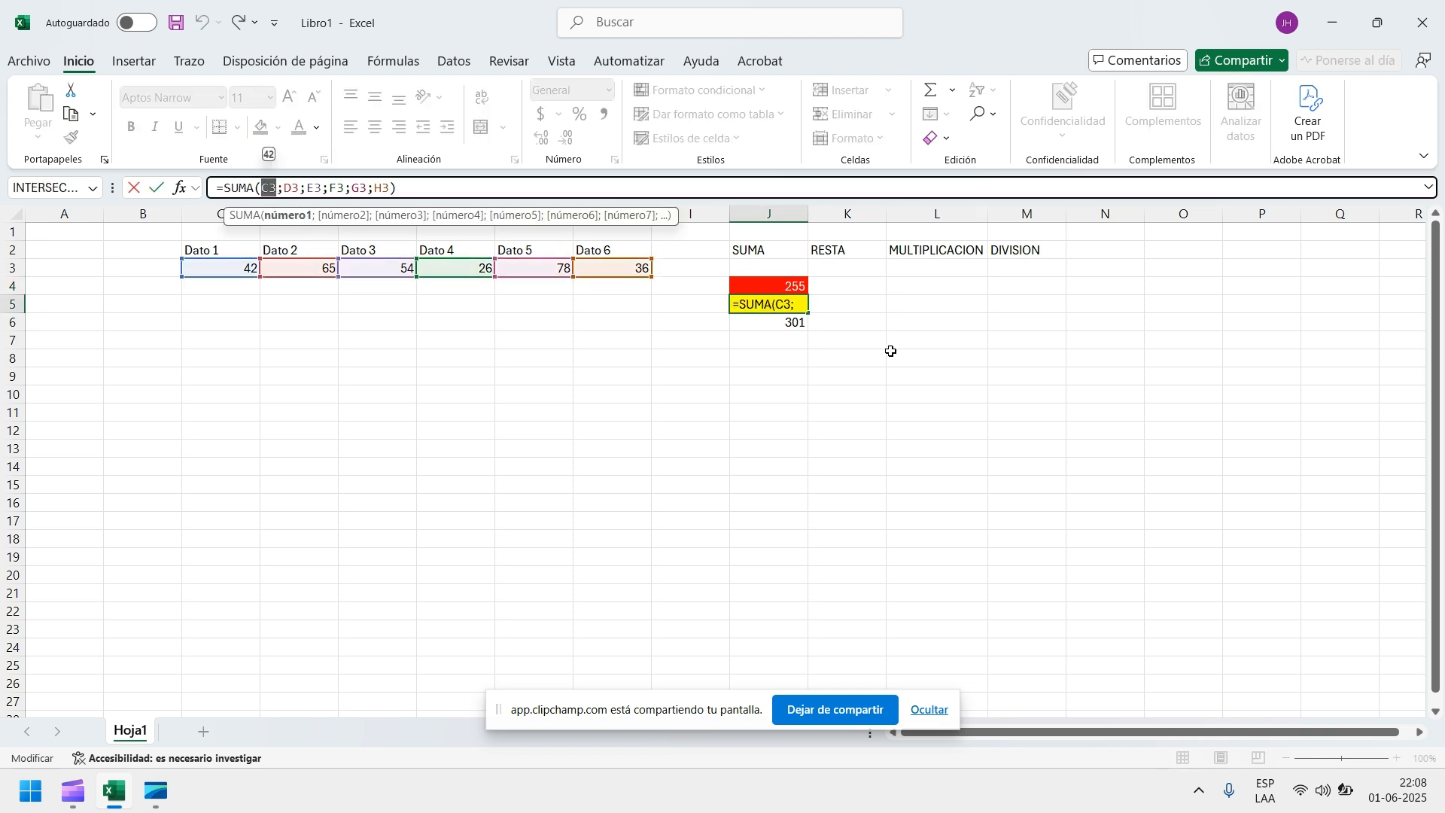
click(848, 398)
key(Escape)
Step: Fill cell J6, which holds the range sum, with the medium green theme colour
click(782, 322)
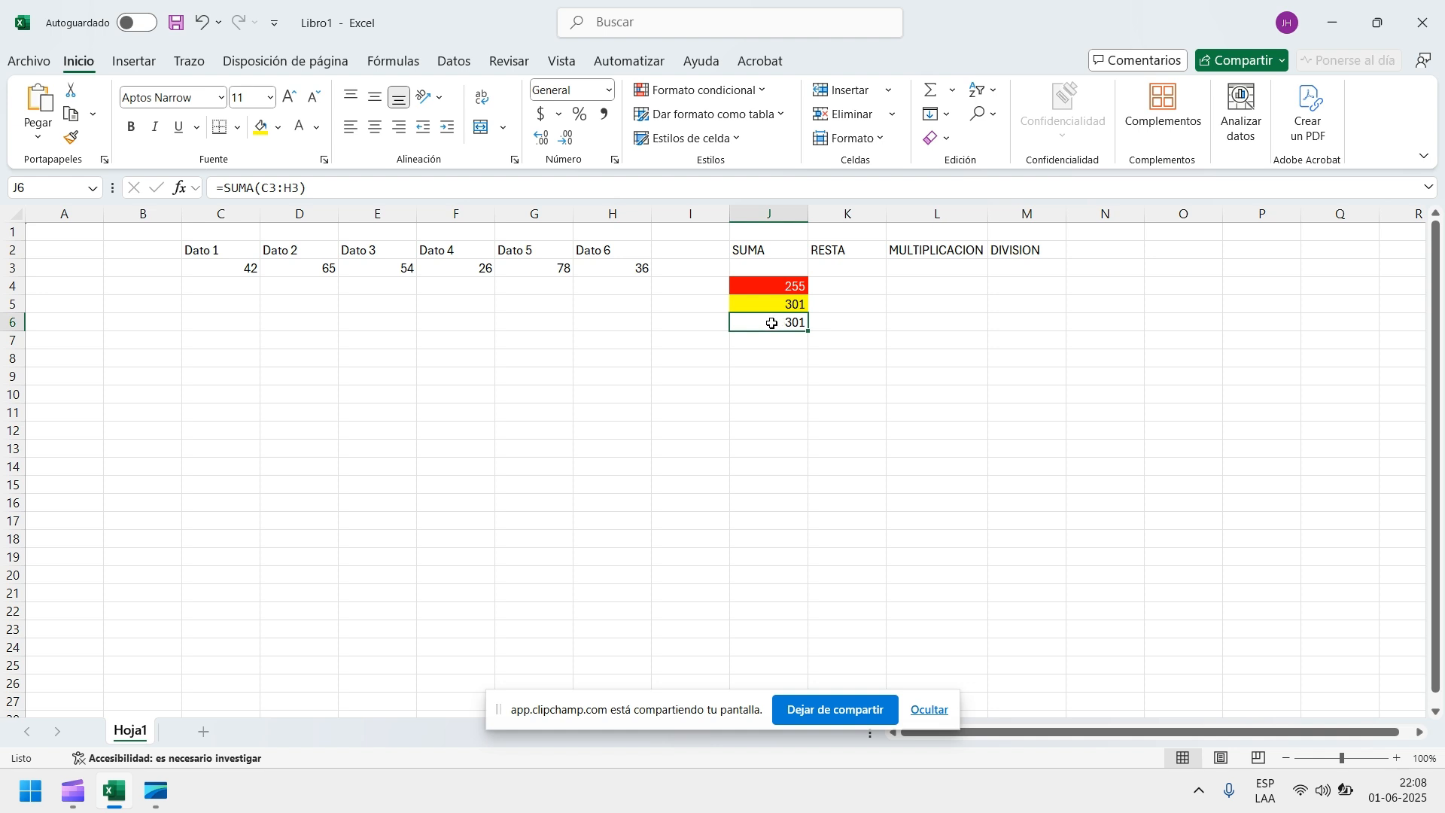
click(278, 136)
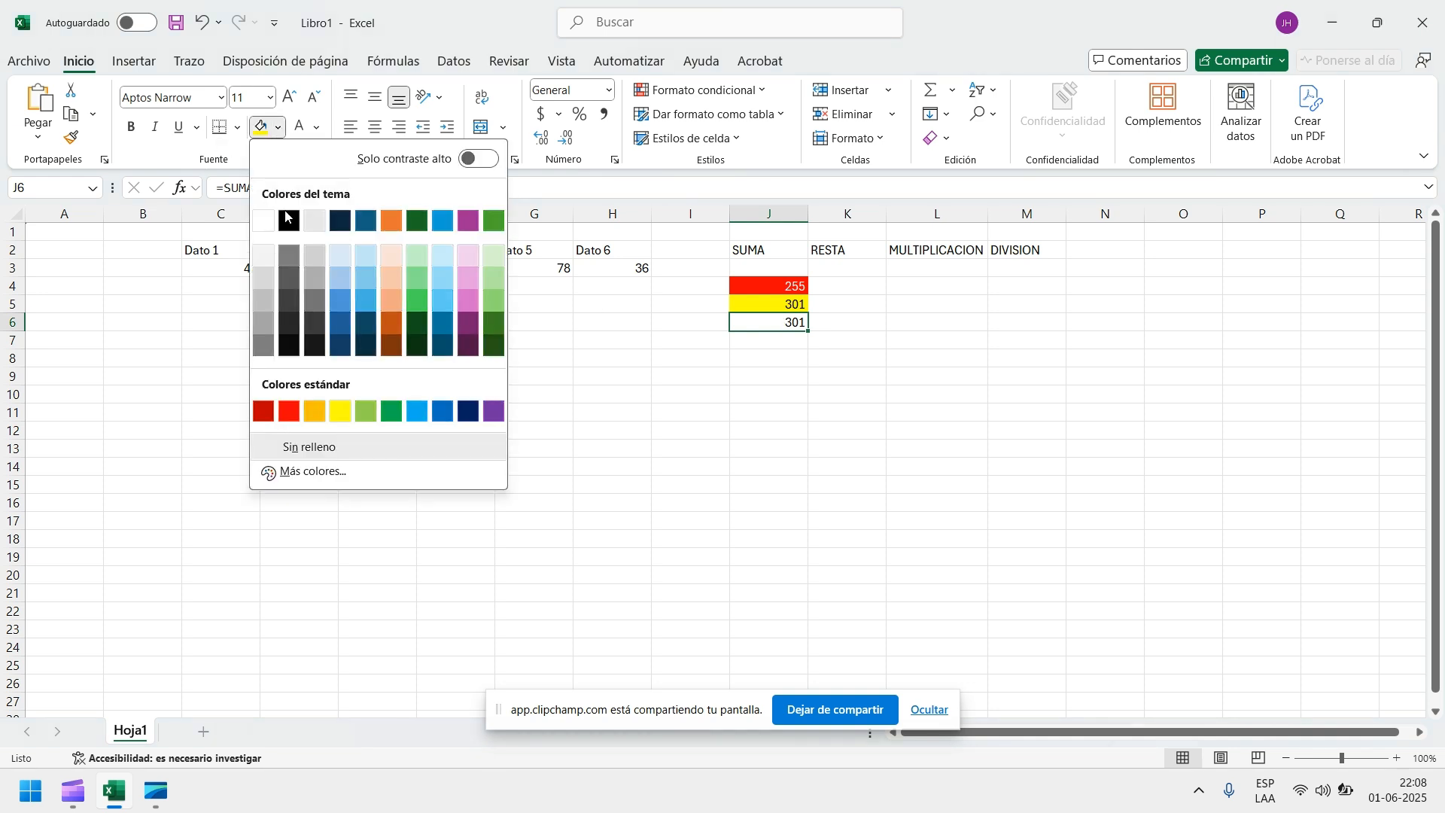
click(418, 301)
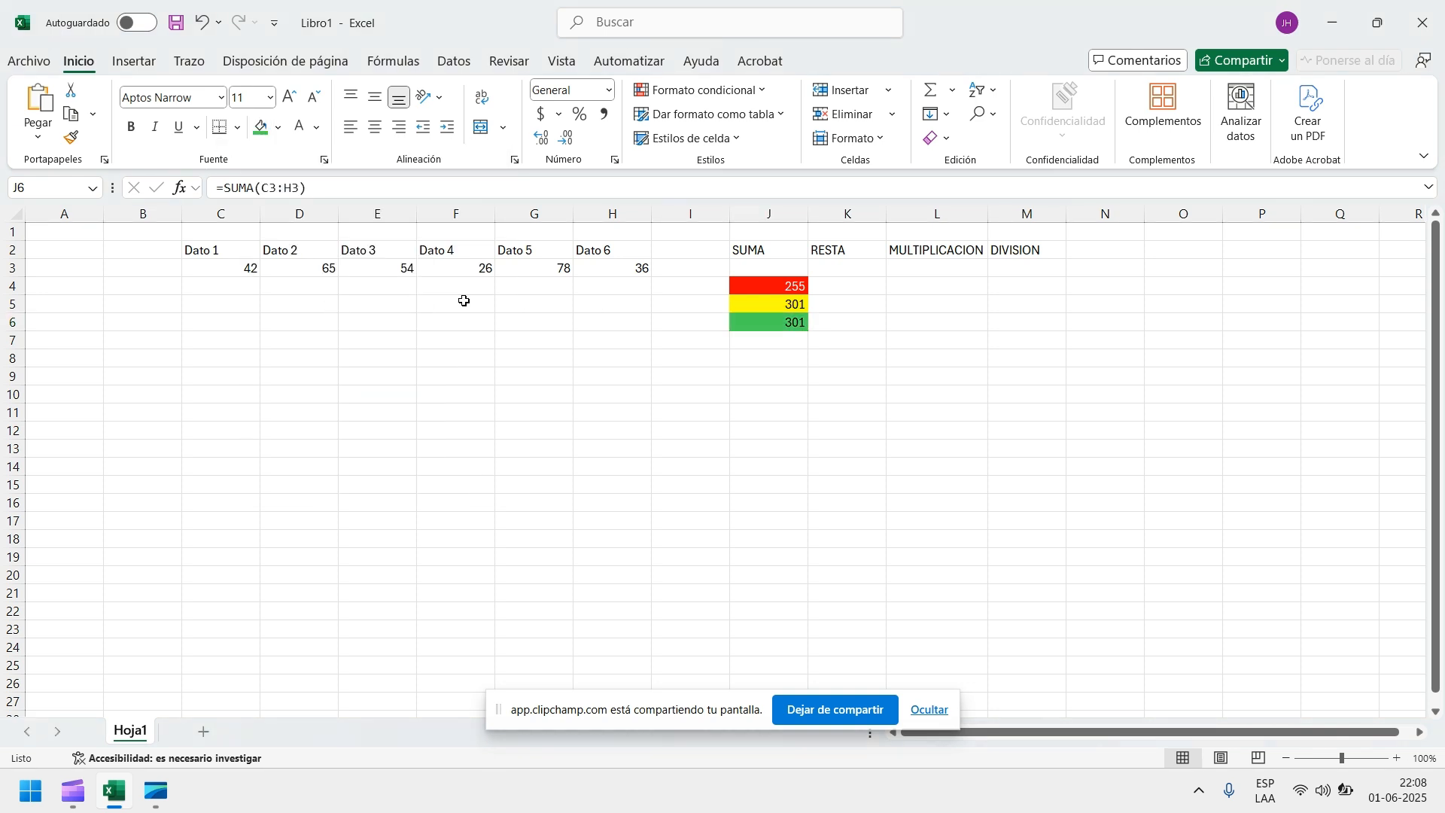
Step: Fill cell J5 with the same green as J6
click(751, 343)
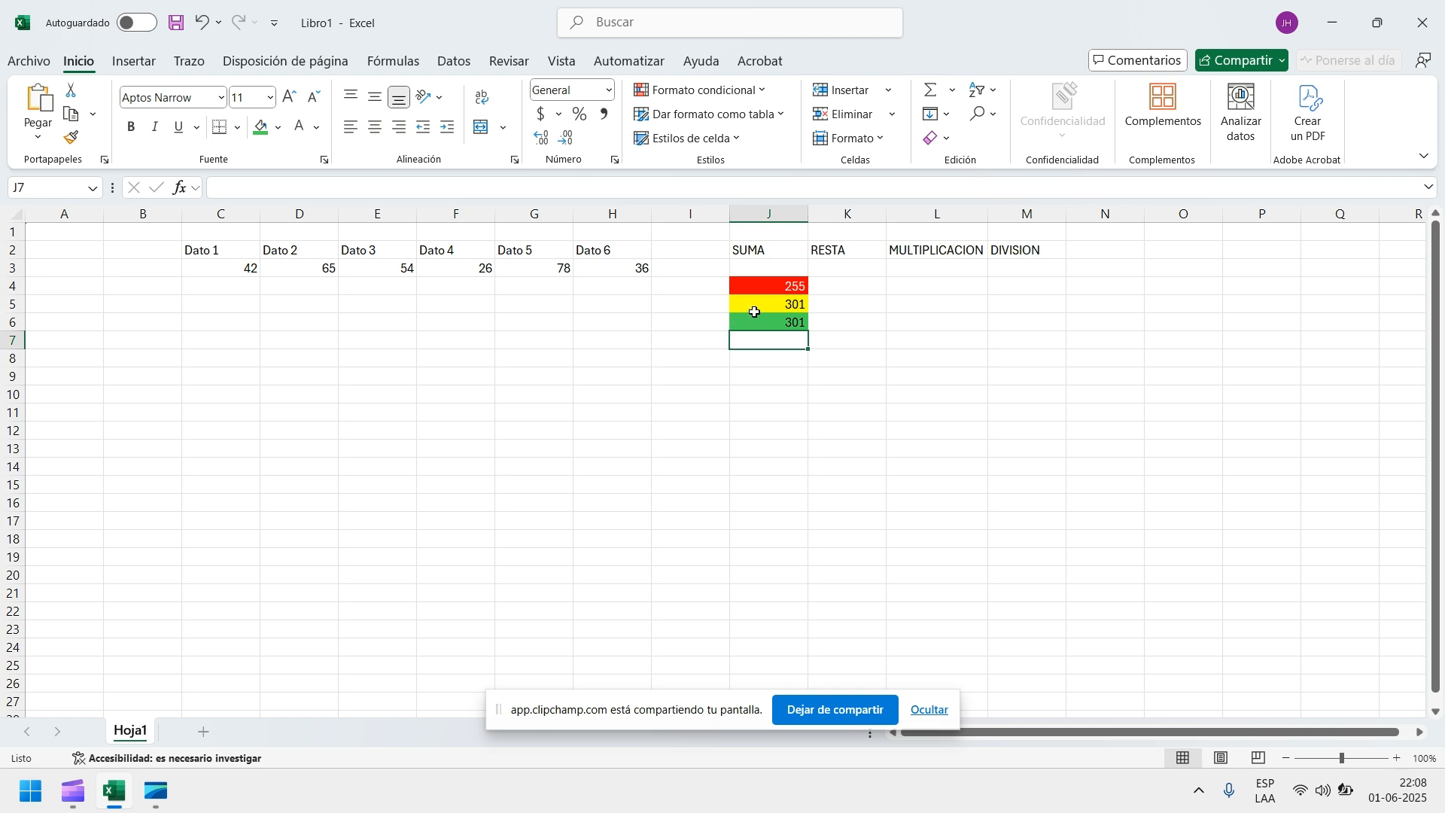
click(755, 312)
click(260, 126)
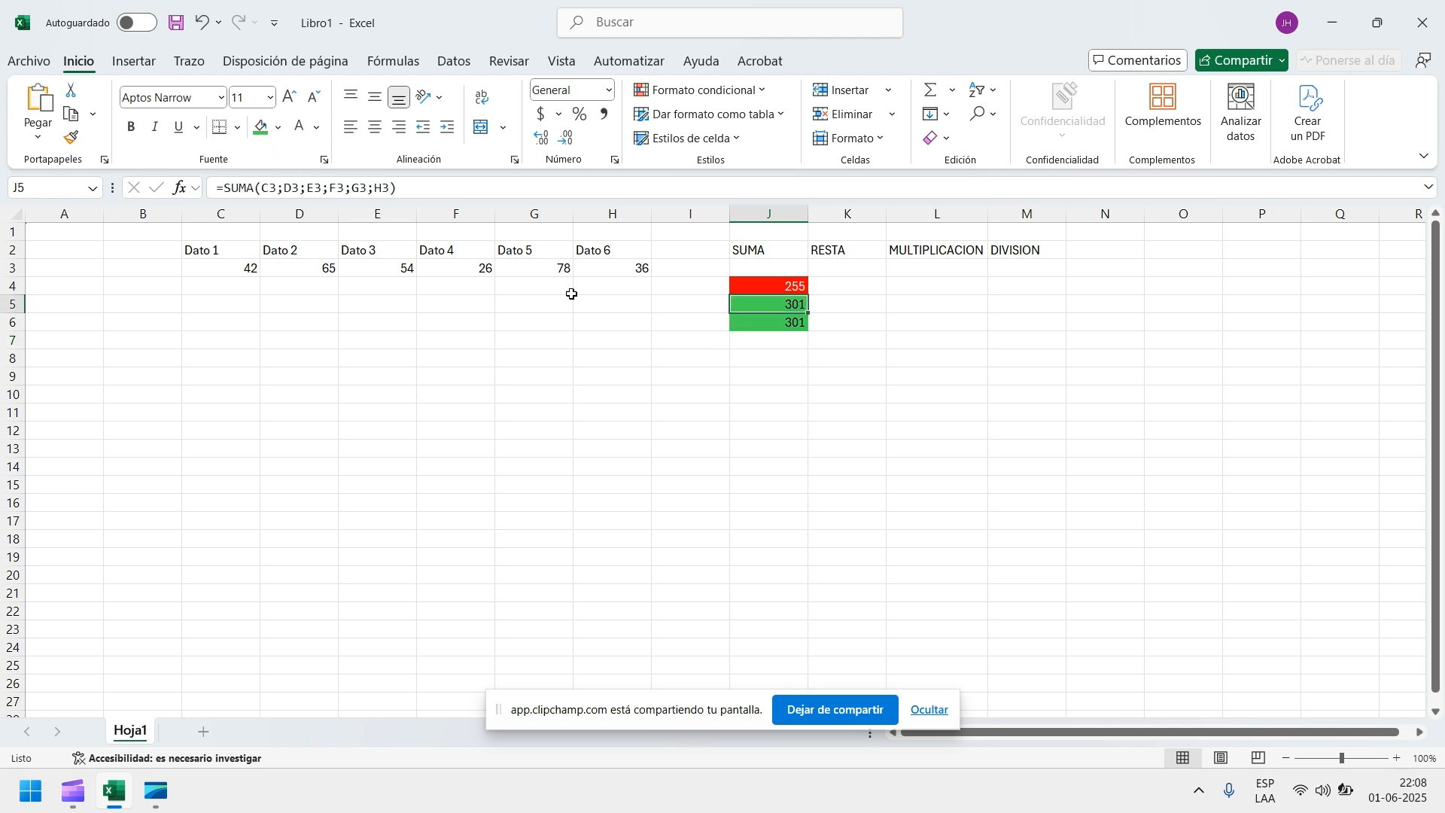
click(561, 369)
click(422, 359)
click(387, 467)
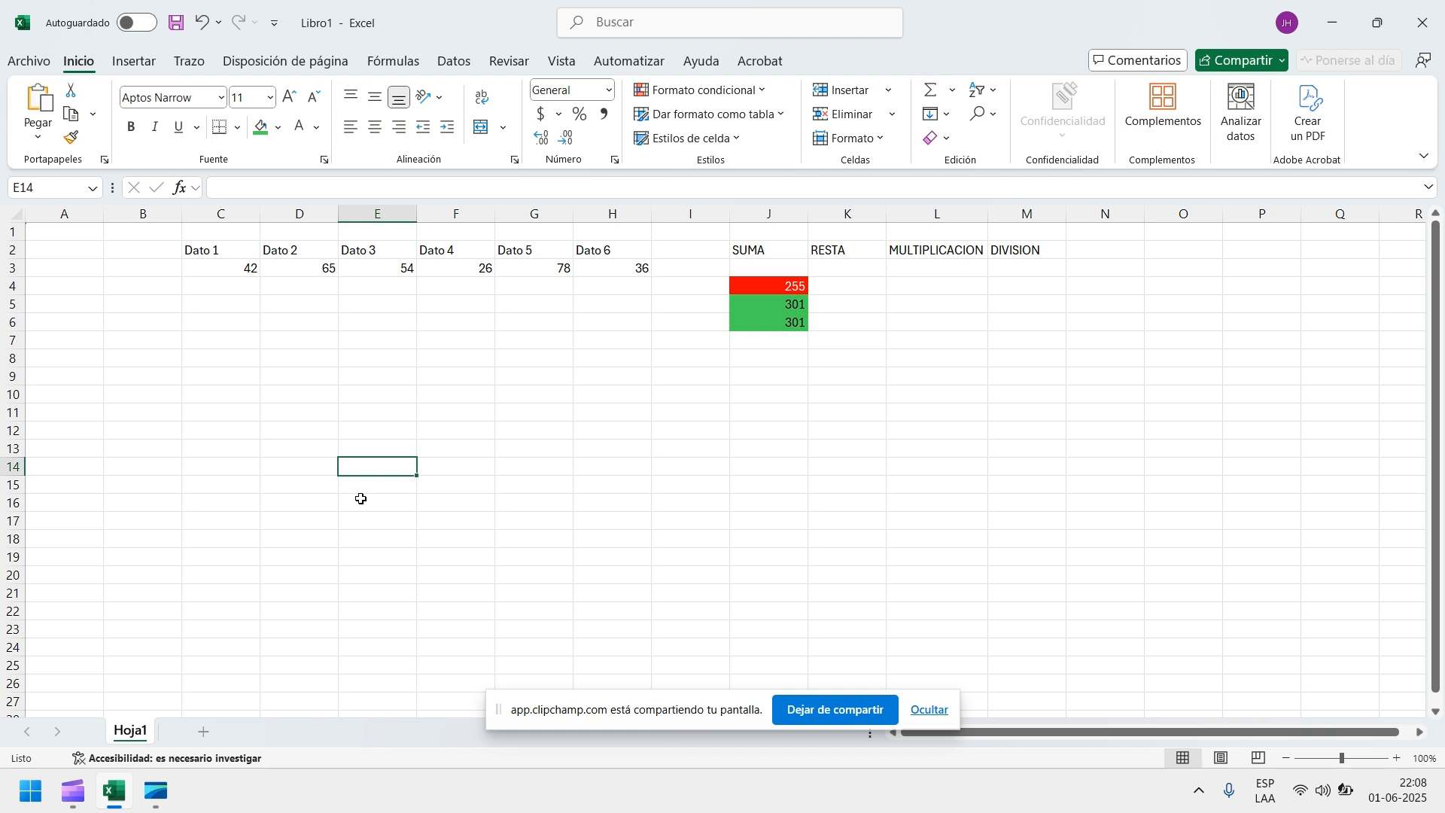
click(194, 355)
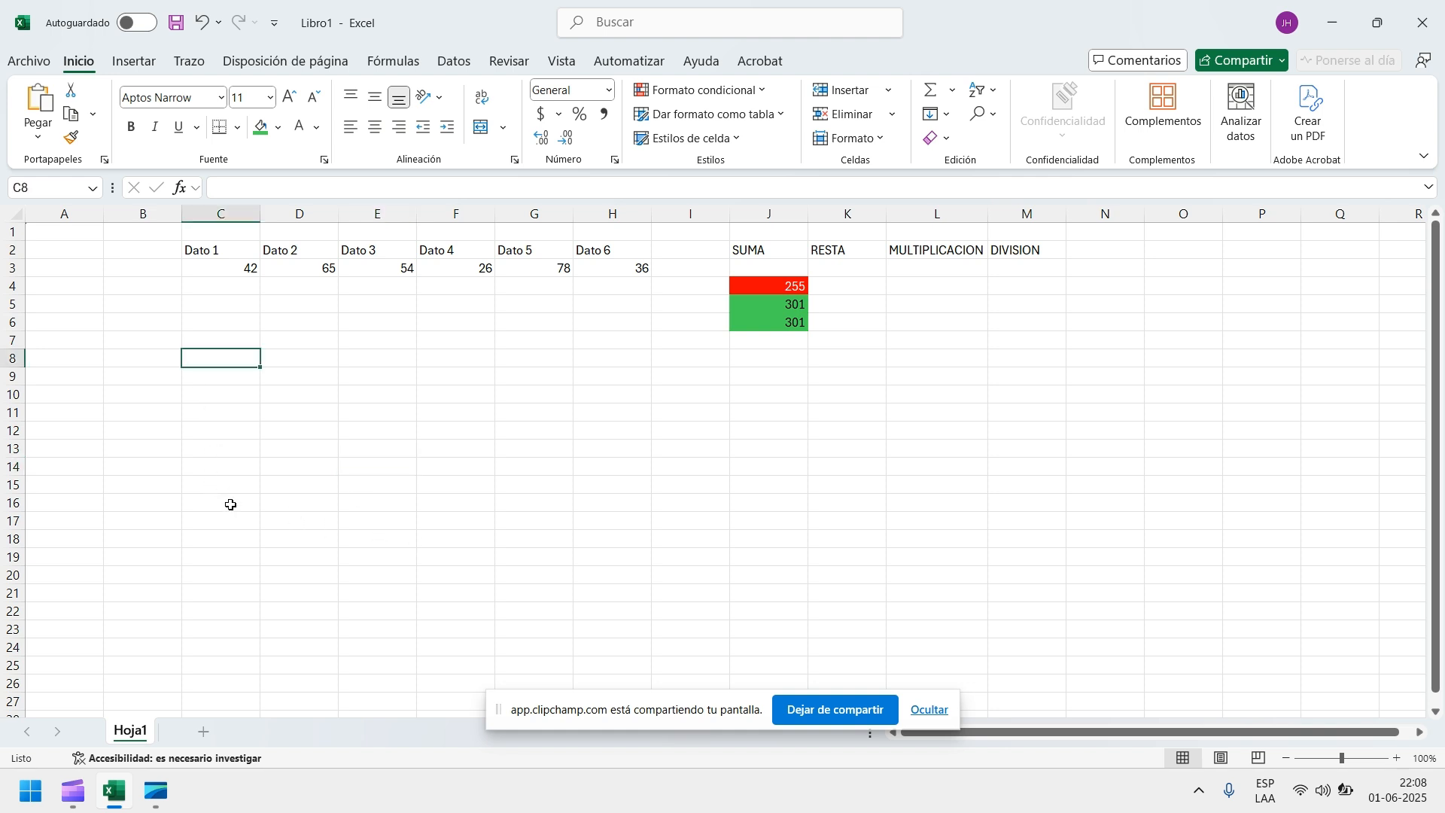
click(139, 304)
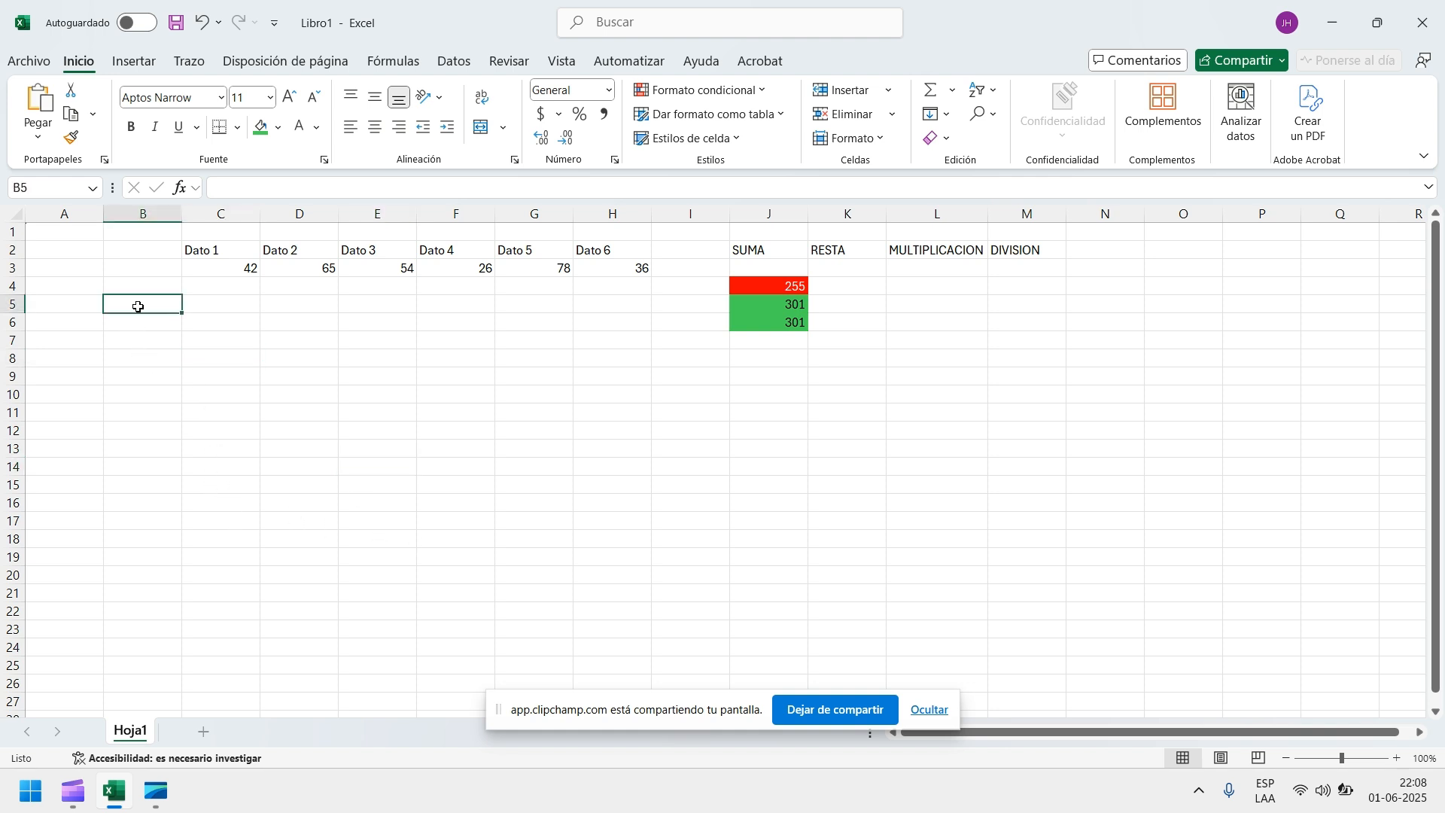
click(657, 450)
click(258, 574)
click(167, 418)
click(646, 487)
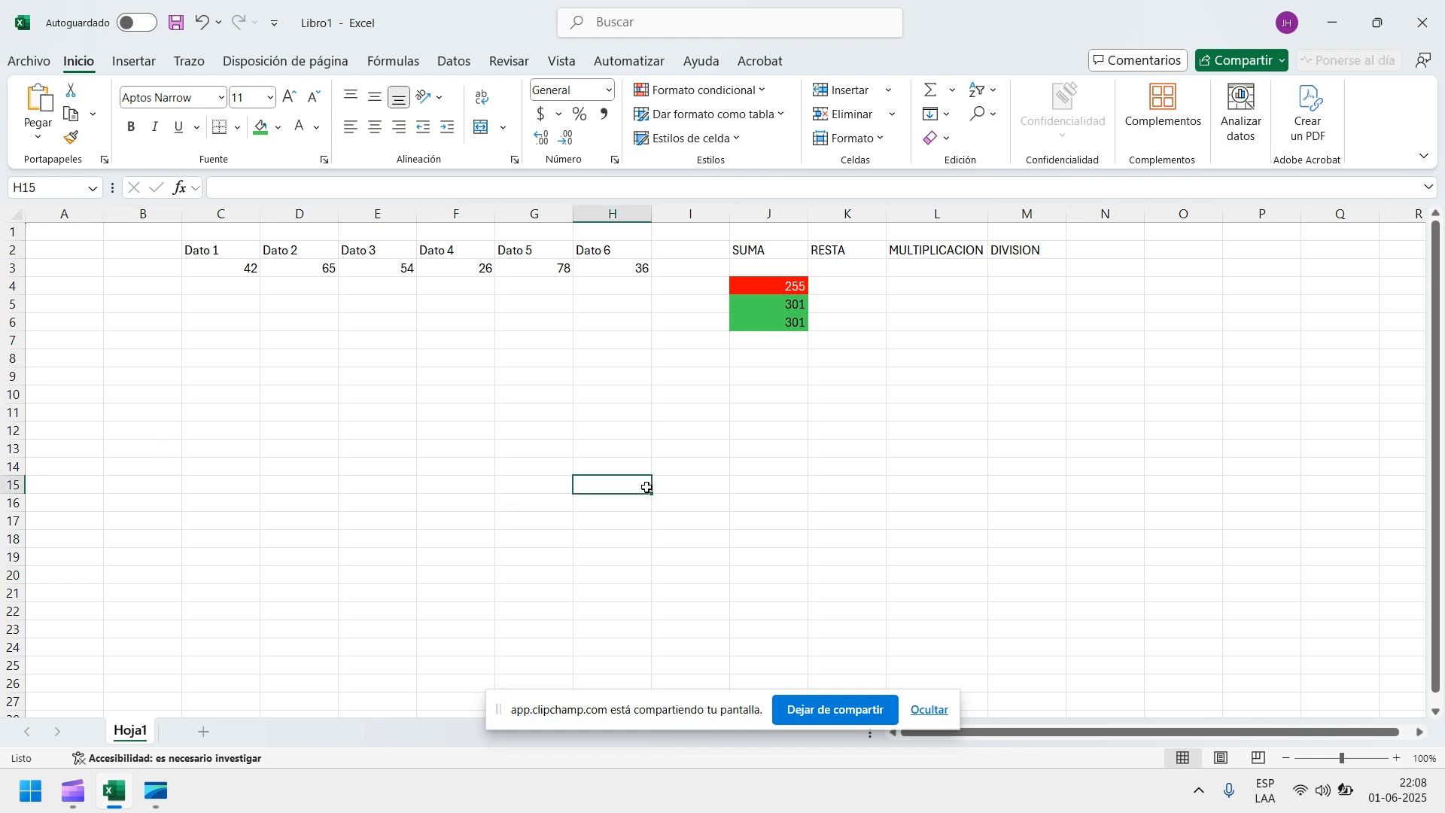
click(99, 392)
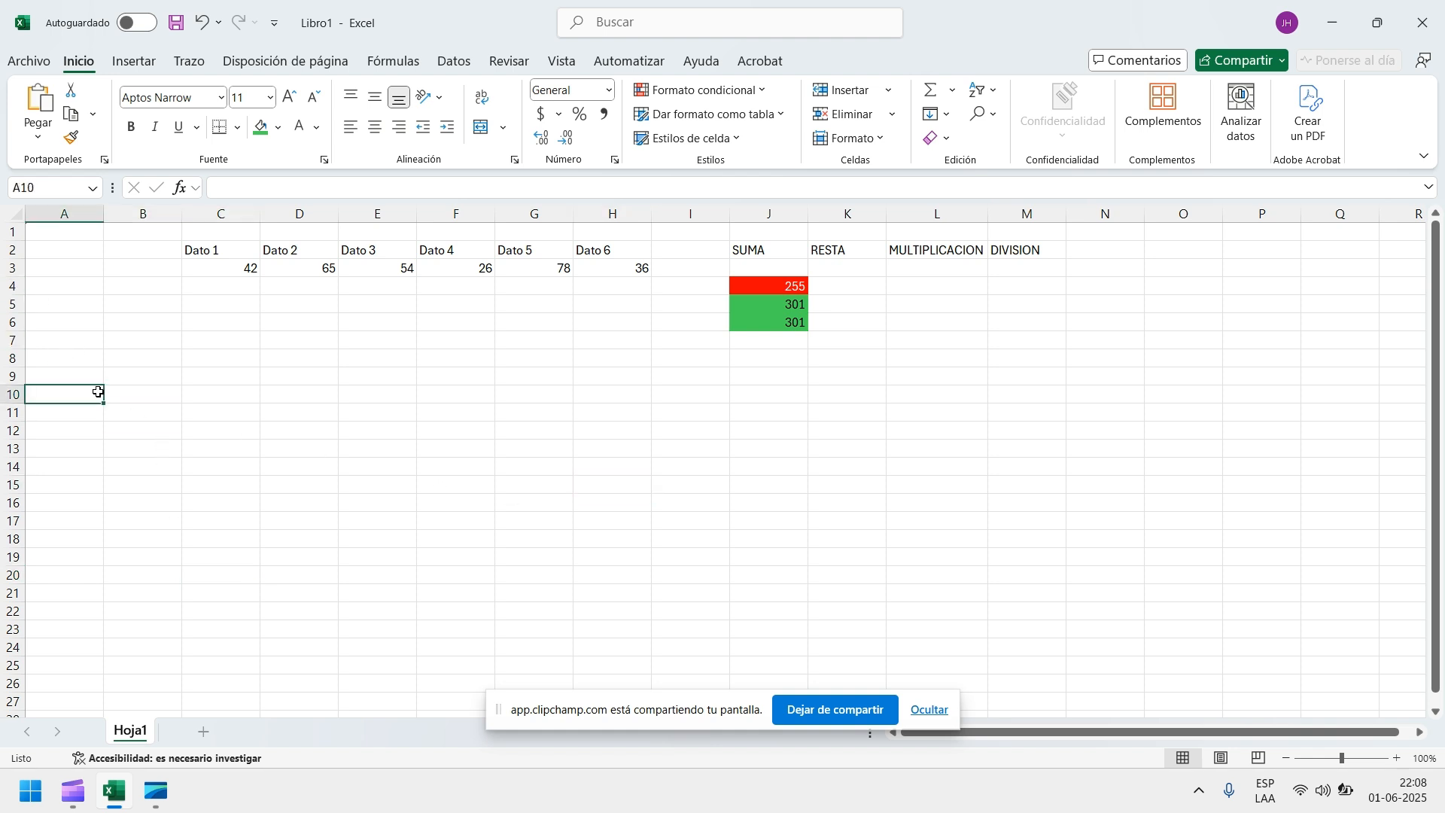
Step: Enter scattered values in the empty area: 42 in C11, 65 in G16, 54 in J20, 26 in K12 and 36 in M17
click(184, 404)
text(42)
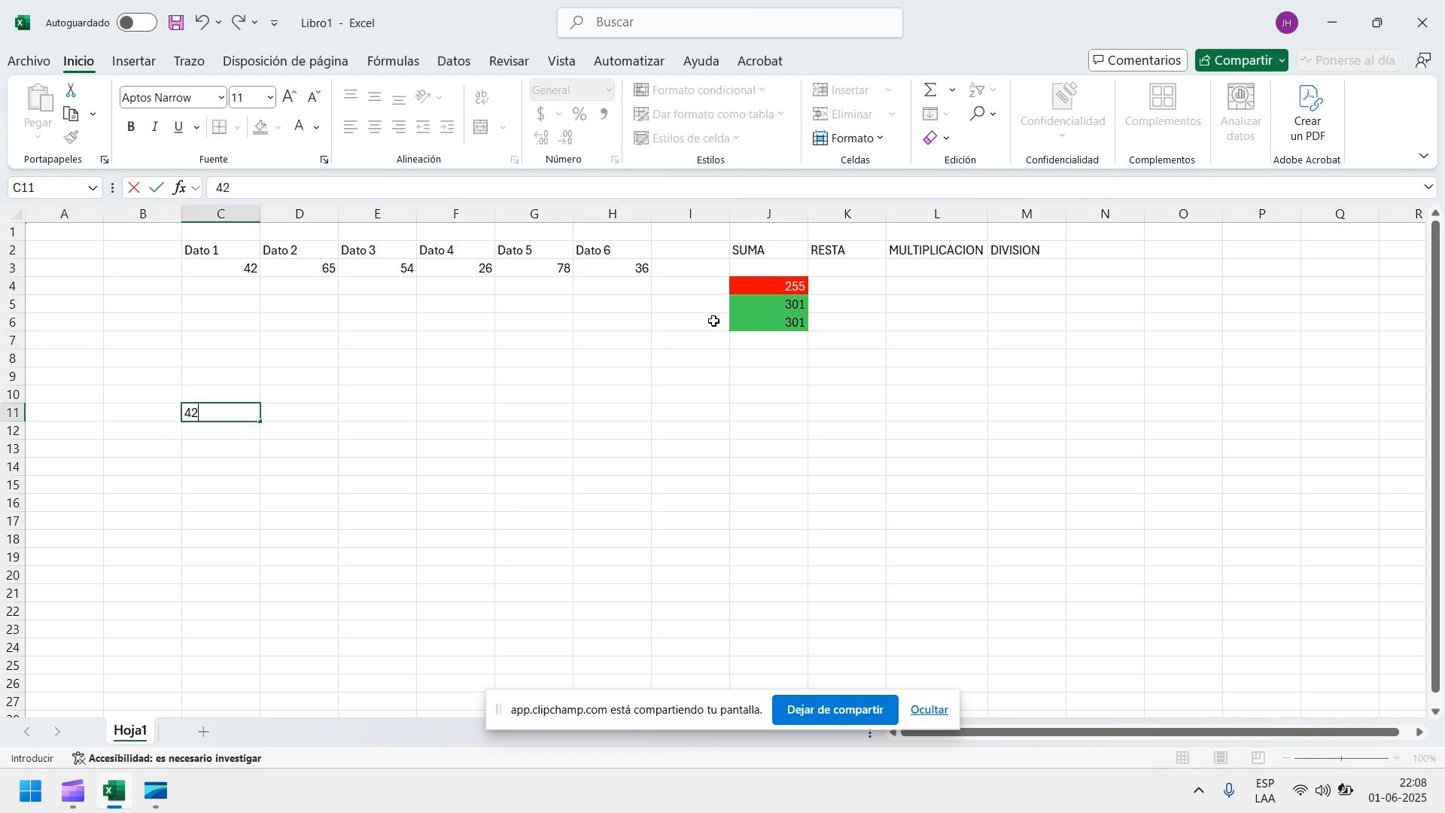
click(563, 498)
text(65)
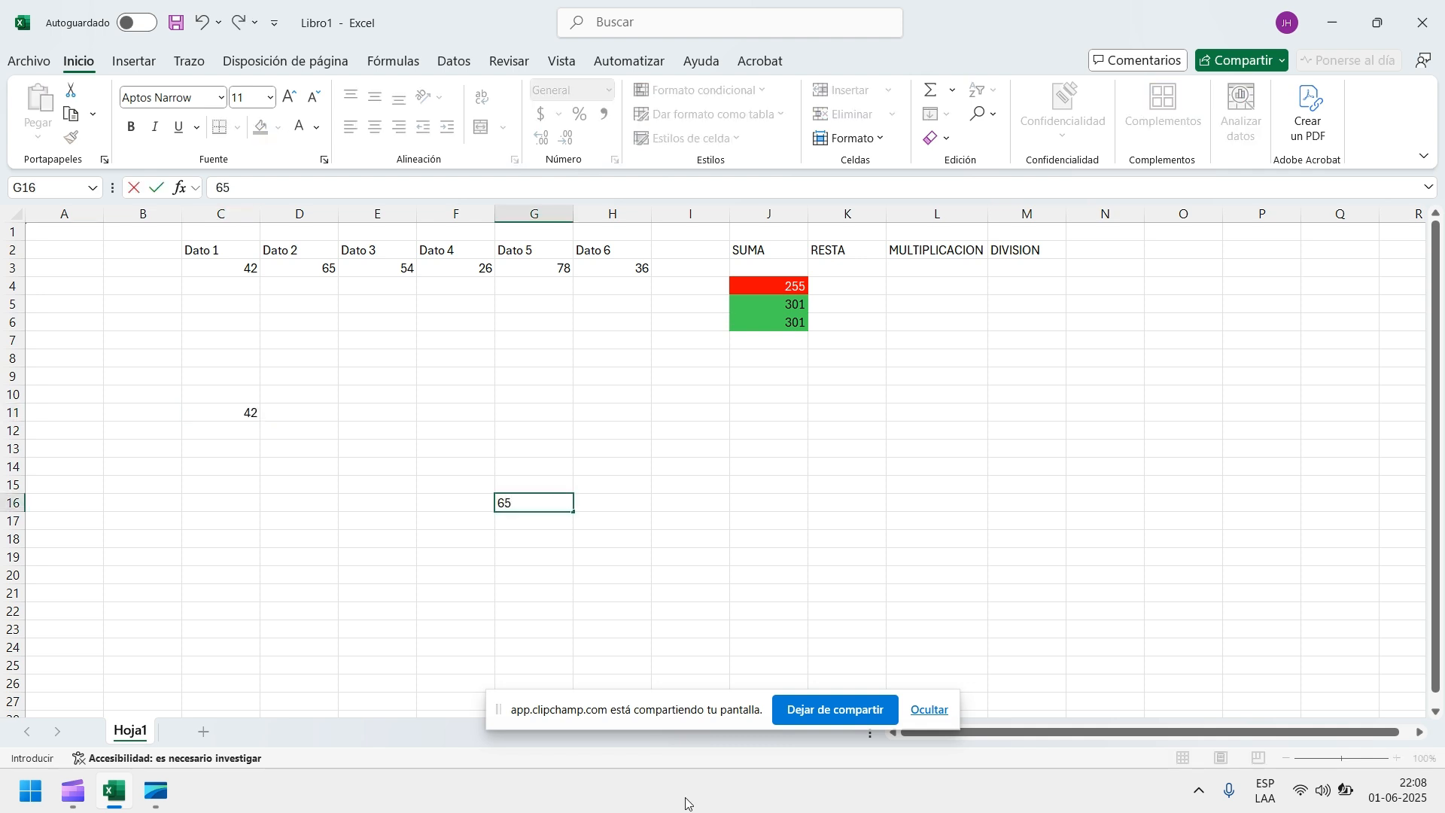
click(777, 585)
text(54)
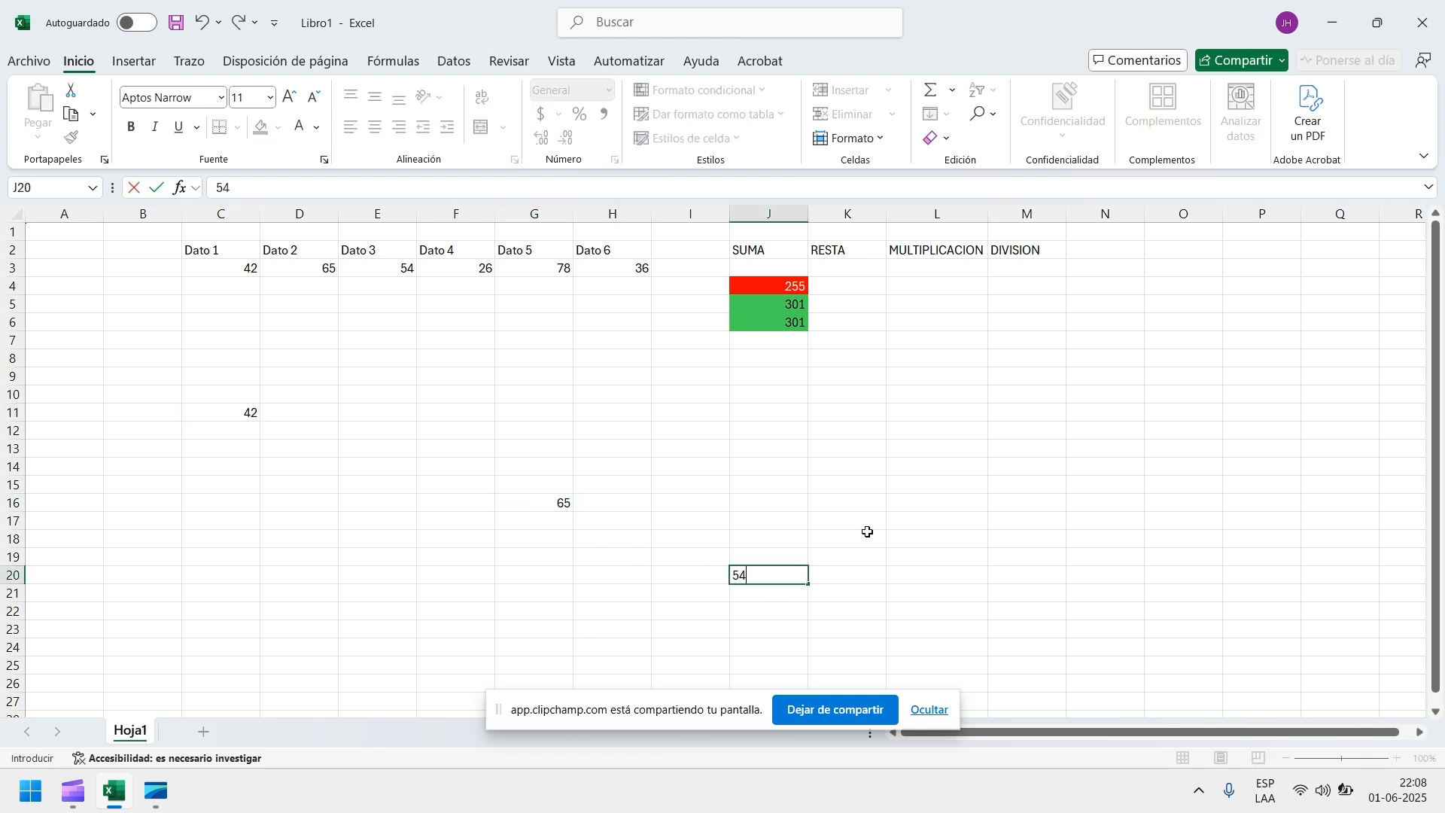
click(865, 425)
text(25)
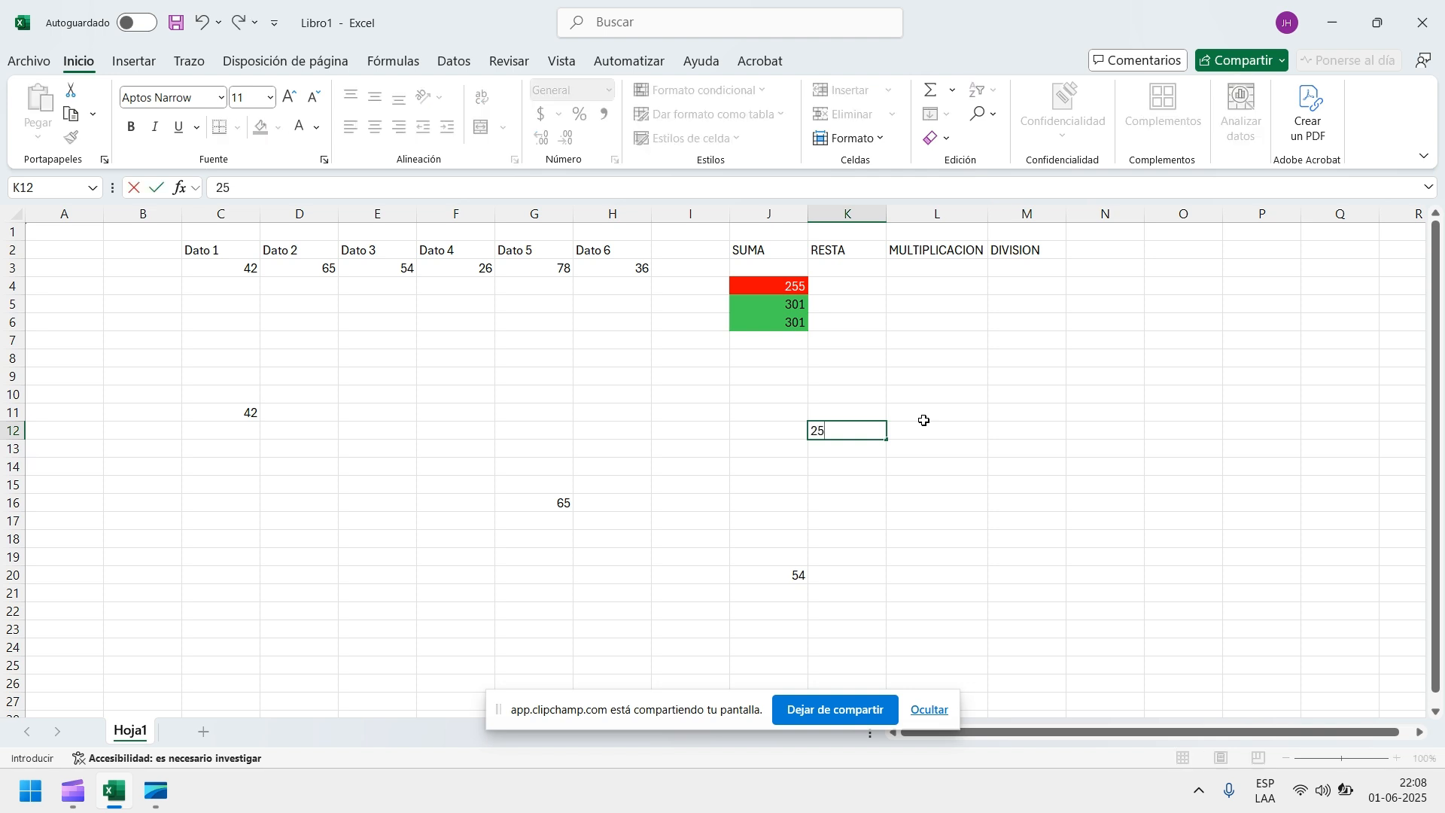
click(1012, 523)
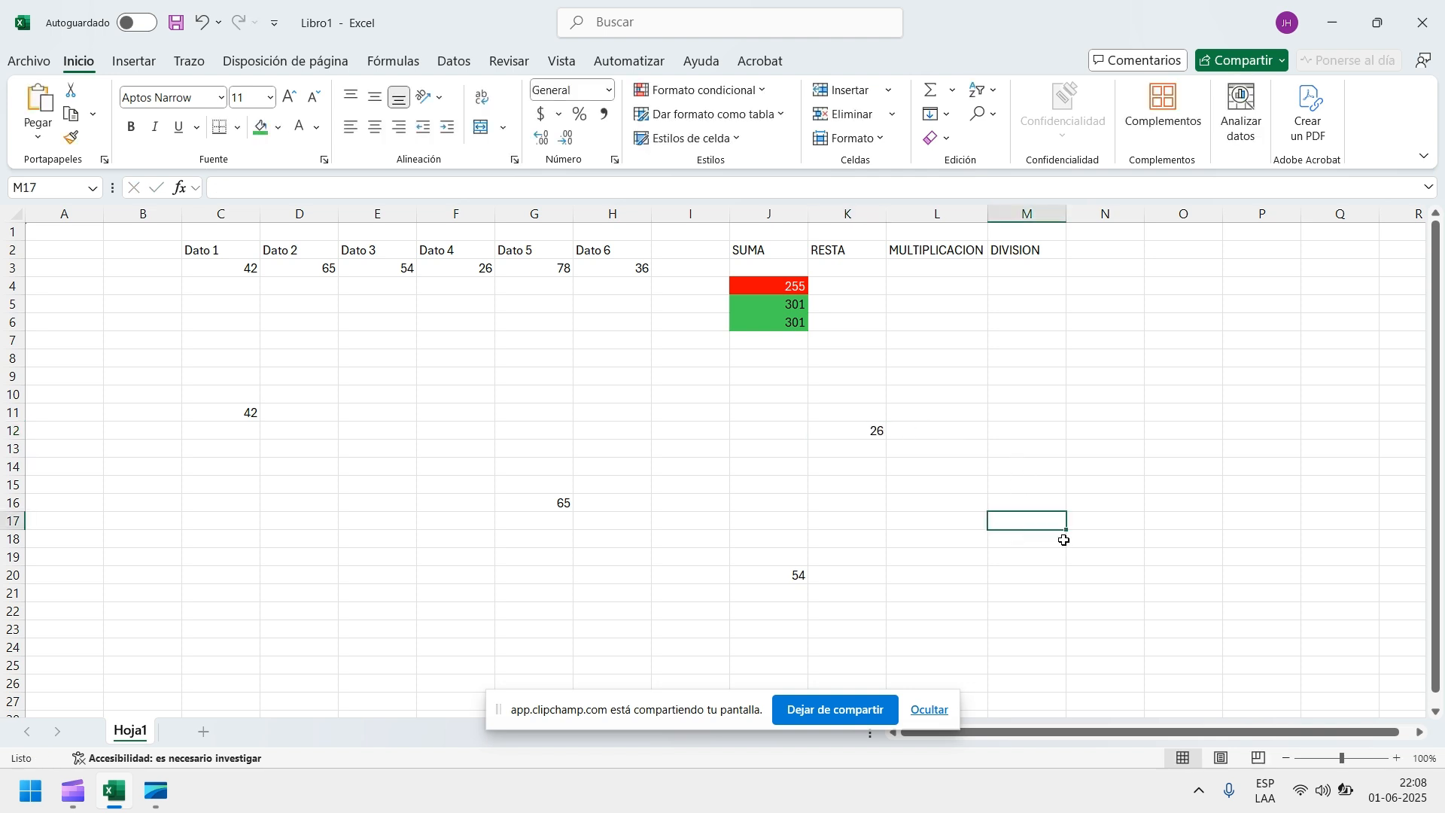
text(36)
click(804, 380)
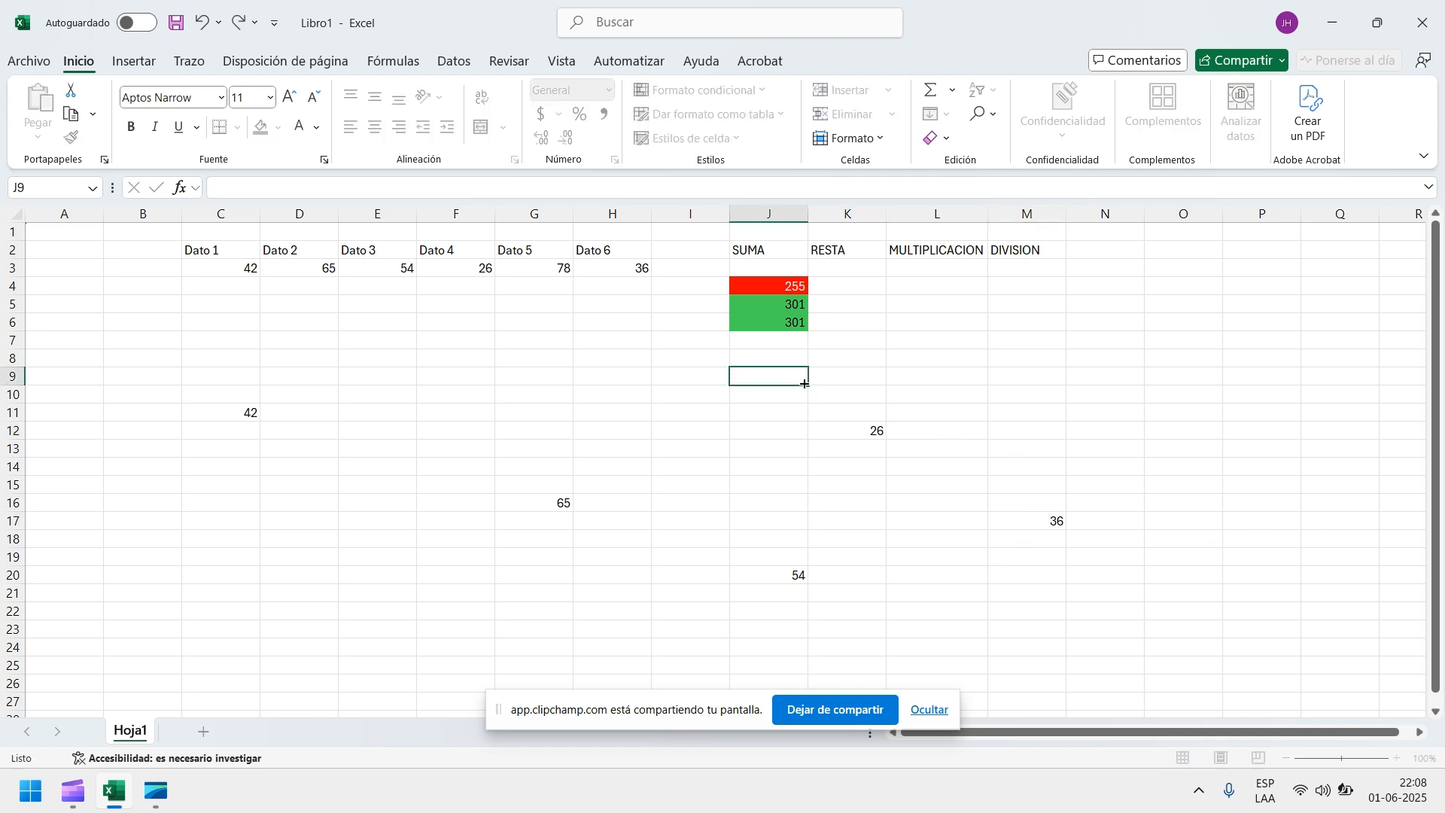
Step: Start a SUMA formula in cell O17 with an opening parenthesis, ready for its first argument
click(1106, 450)
click(1159, 524)
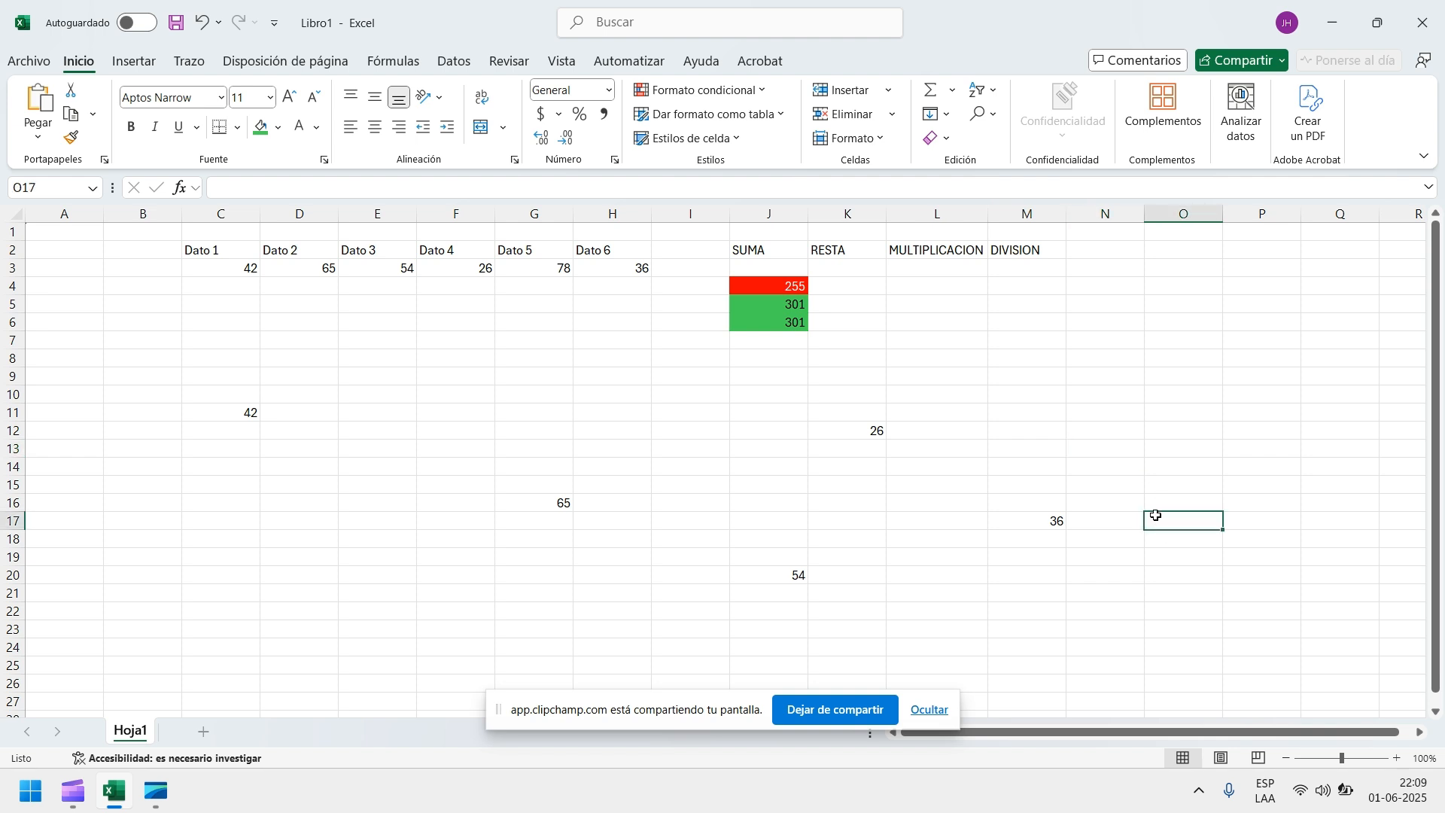
text(=SUMA{)
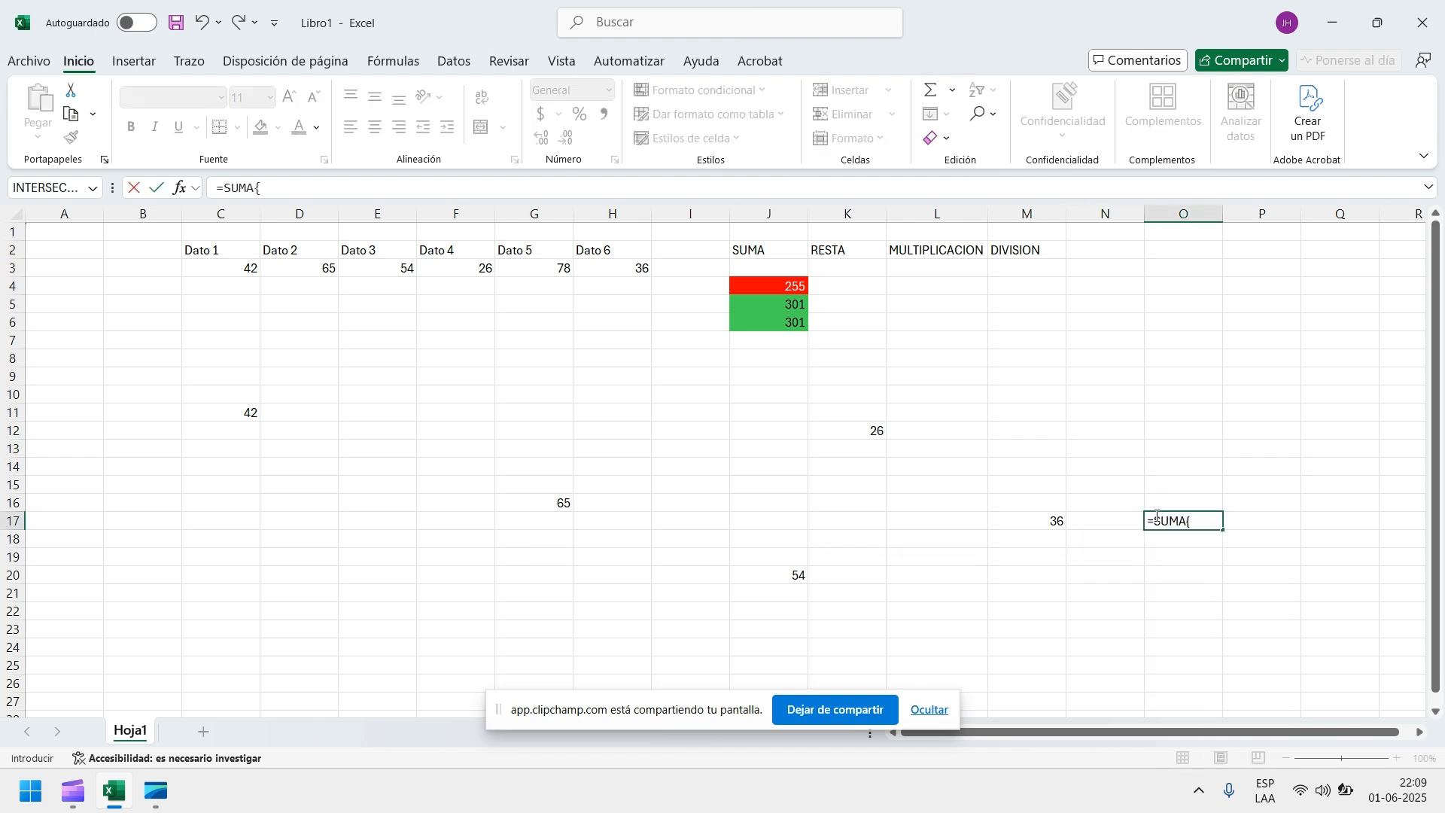
click(252, 412)
click(841, 509)
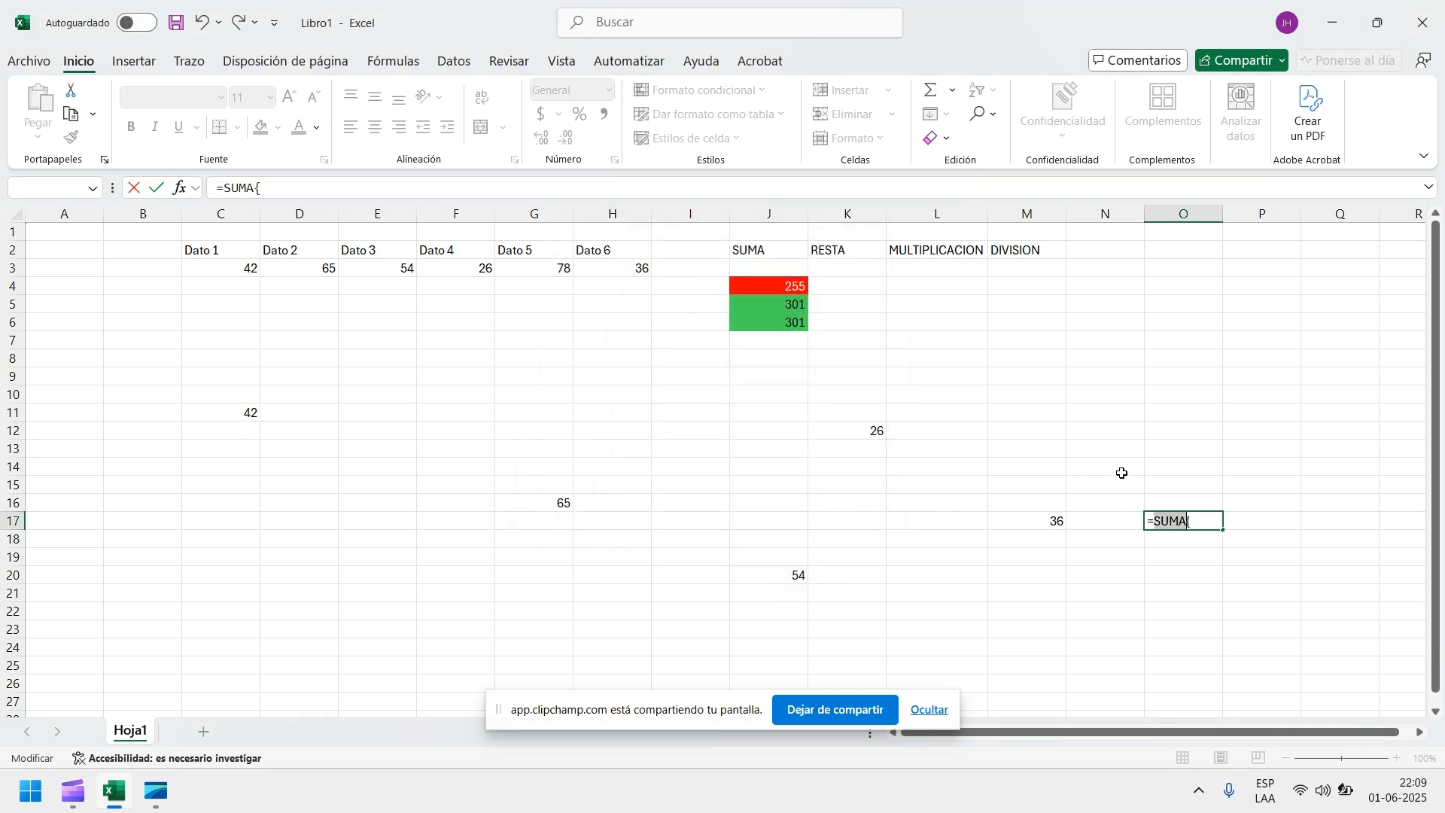
click(1206, 517)
key(BackSpace)
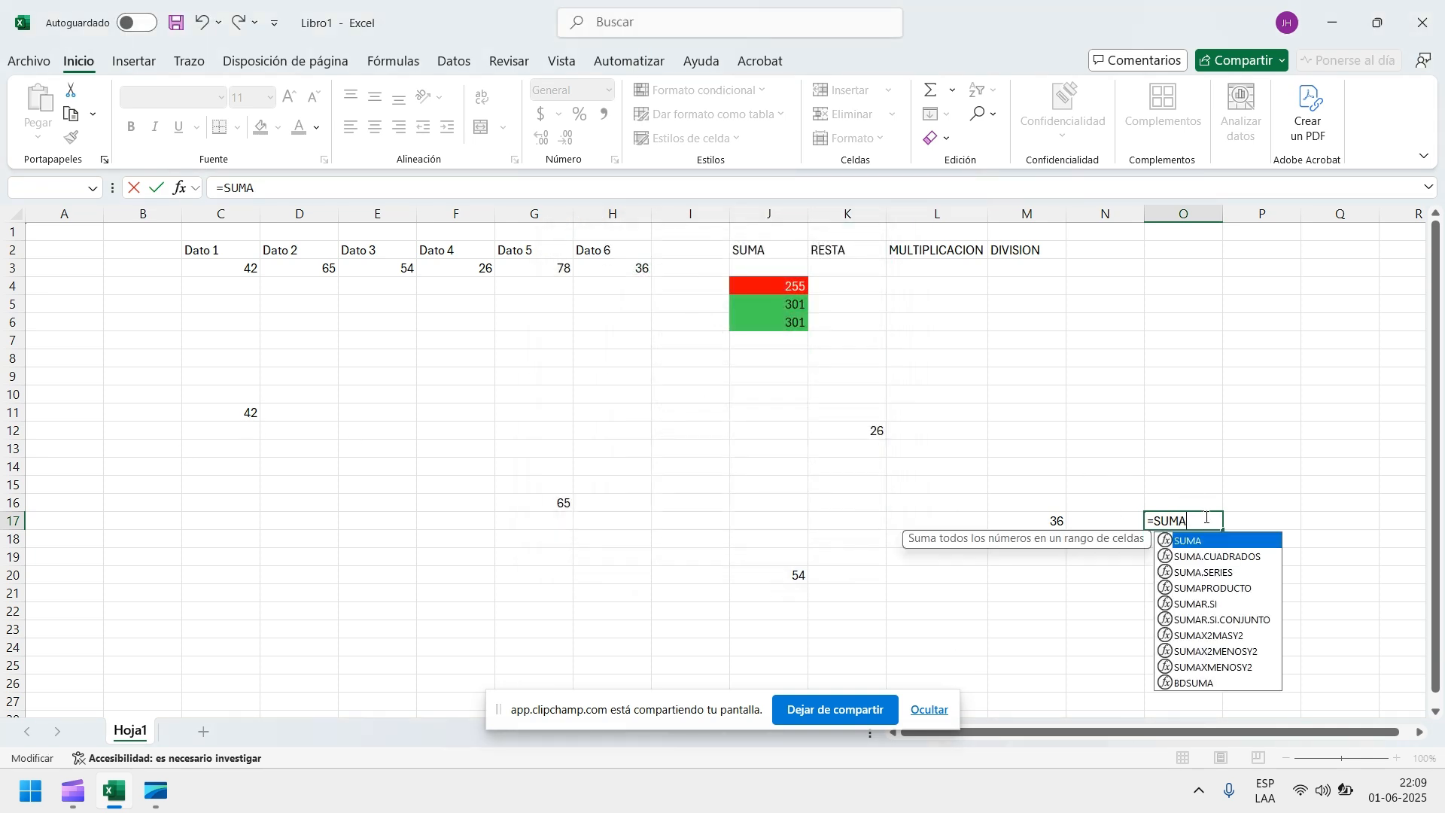
text(()
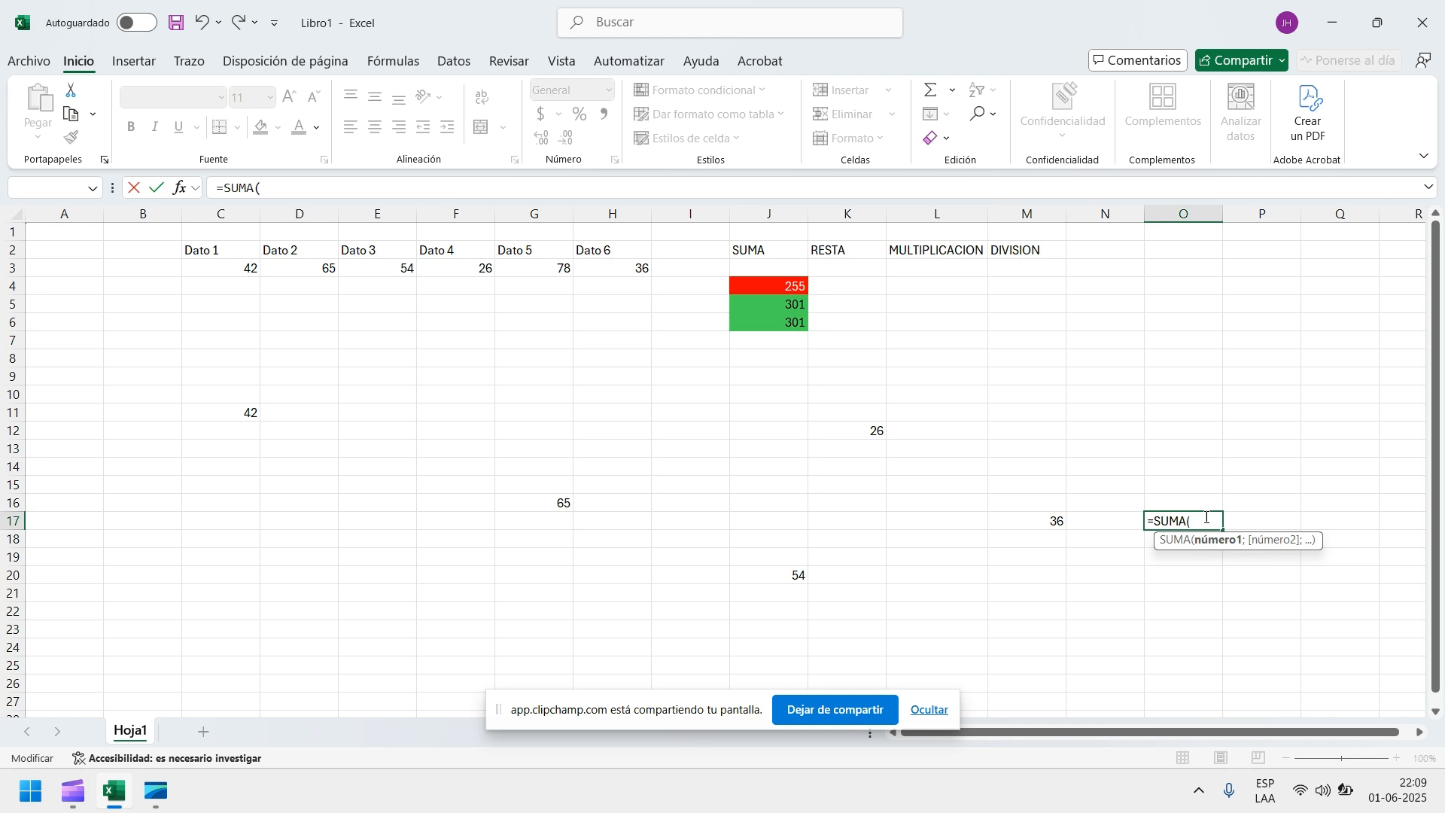
Step: Complete the SUMA formula in O17 with the scattered cells C11, G16, J20, K12 and M17, separated by semicolons
click(226, 413)
text(;)
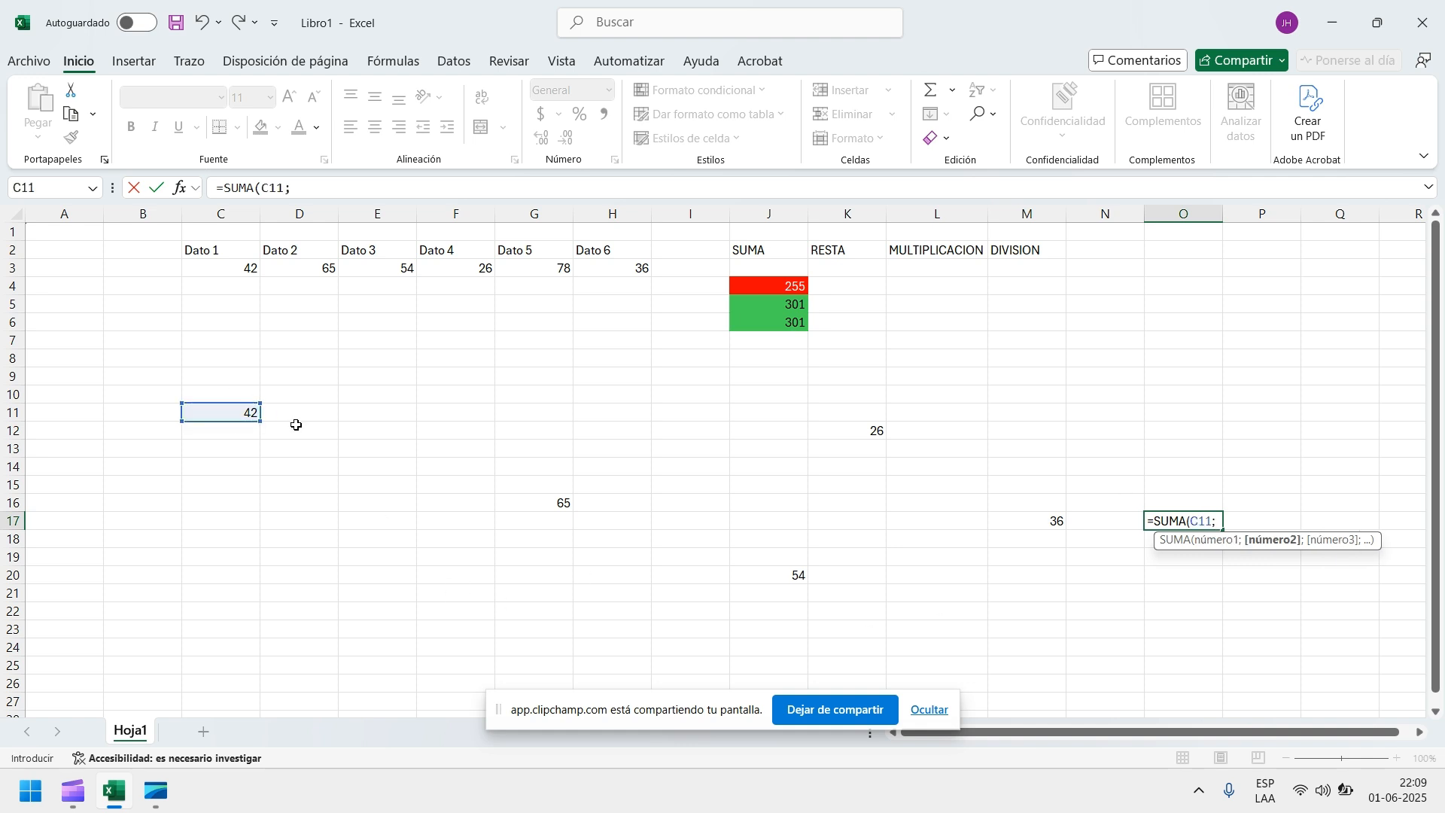
click(543, 499)
text(;)
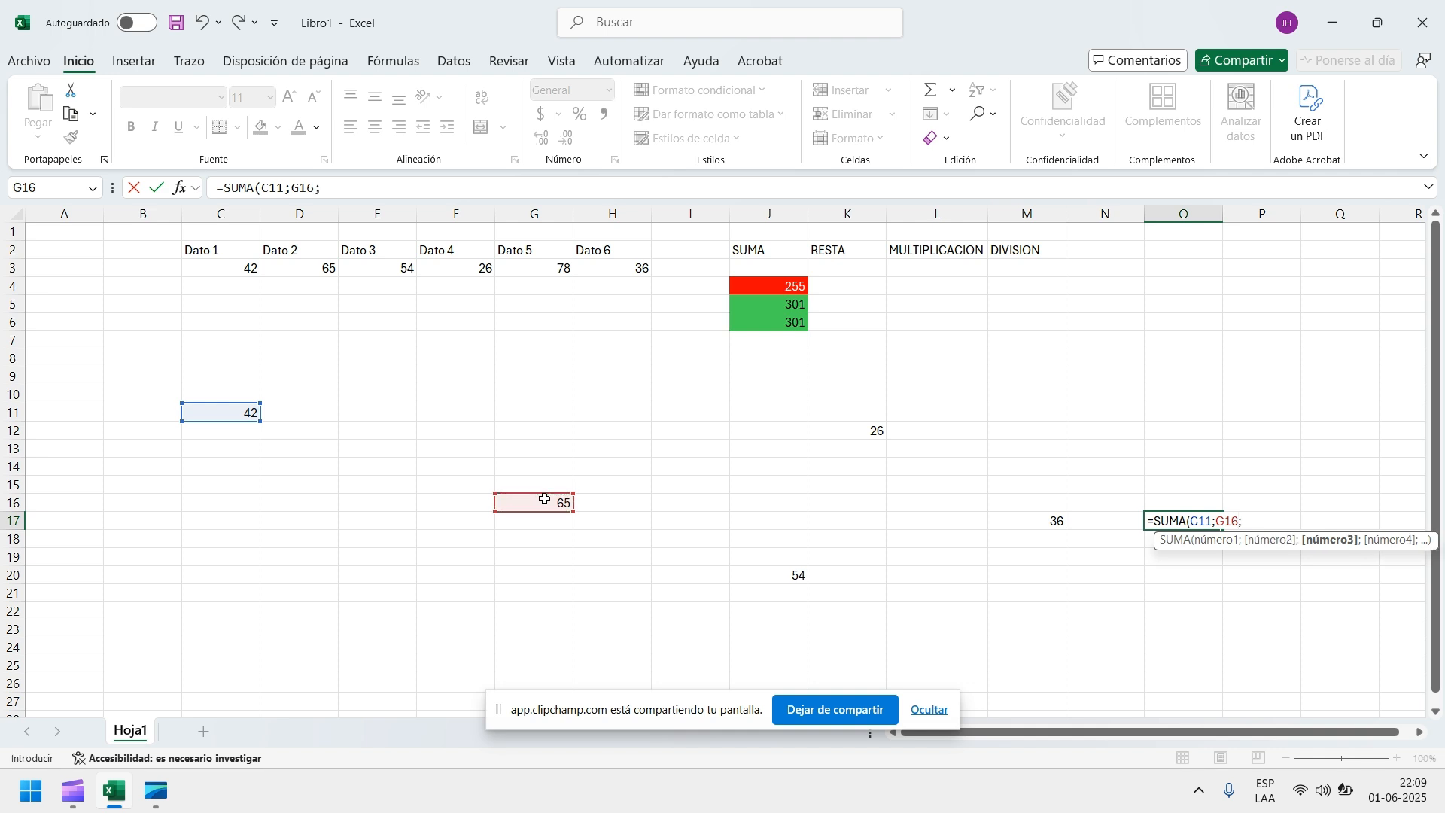
click(778, 573)
text(;)
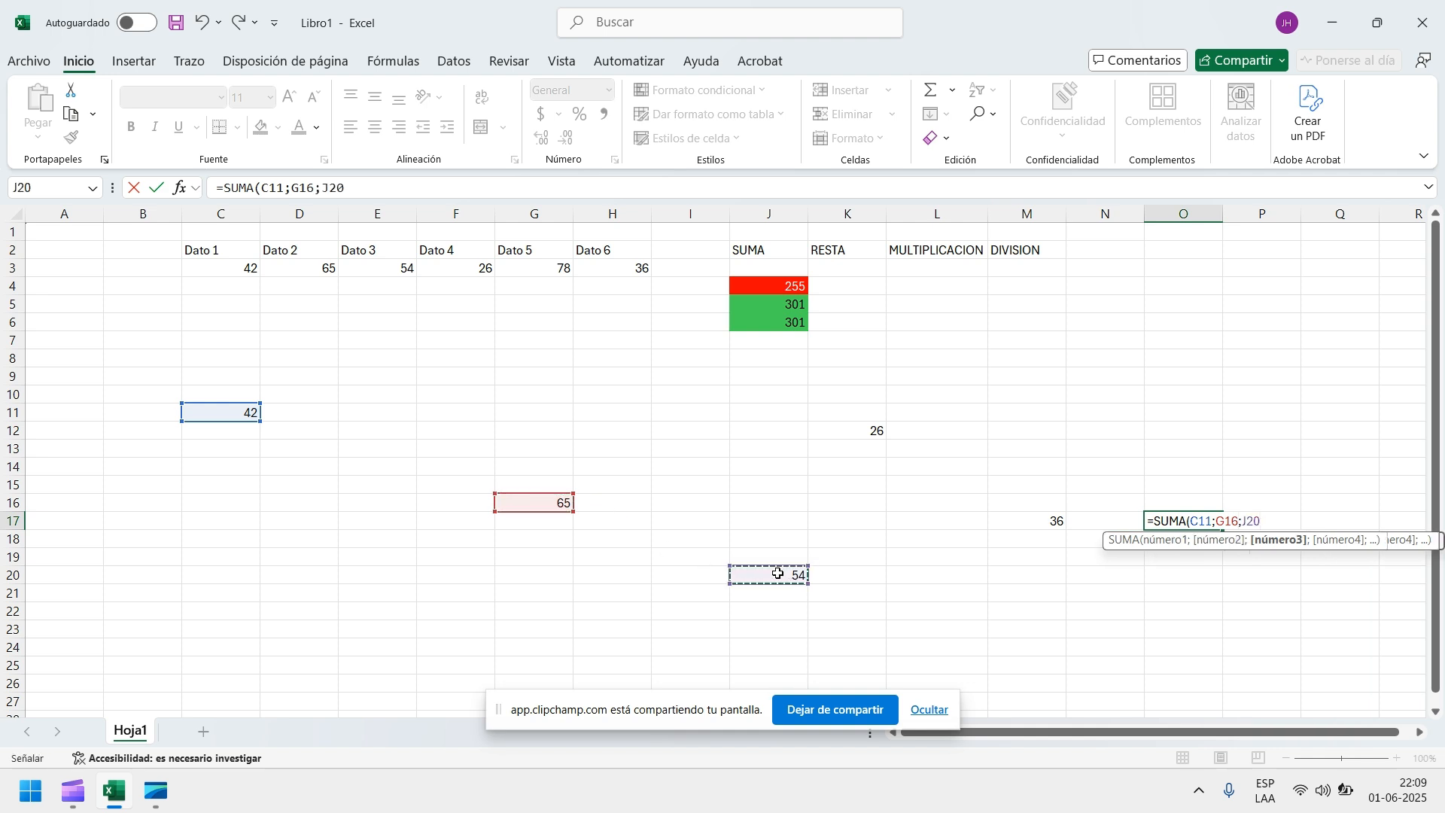
click(878, 432)
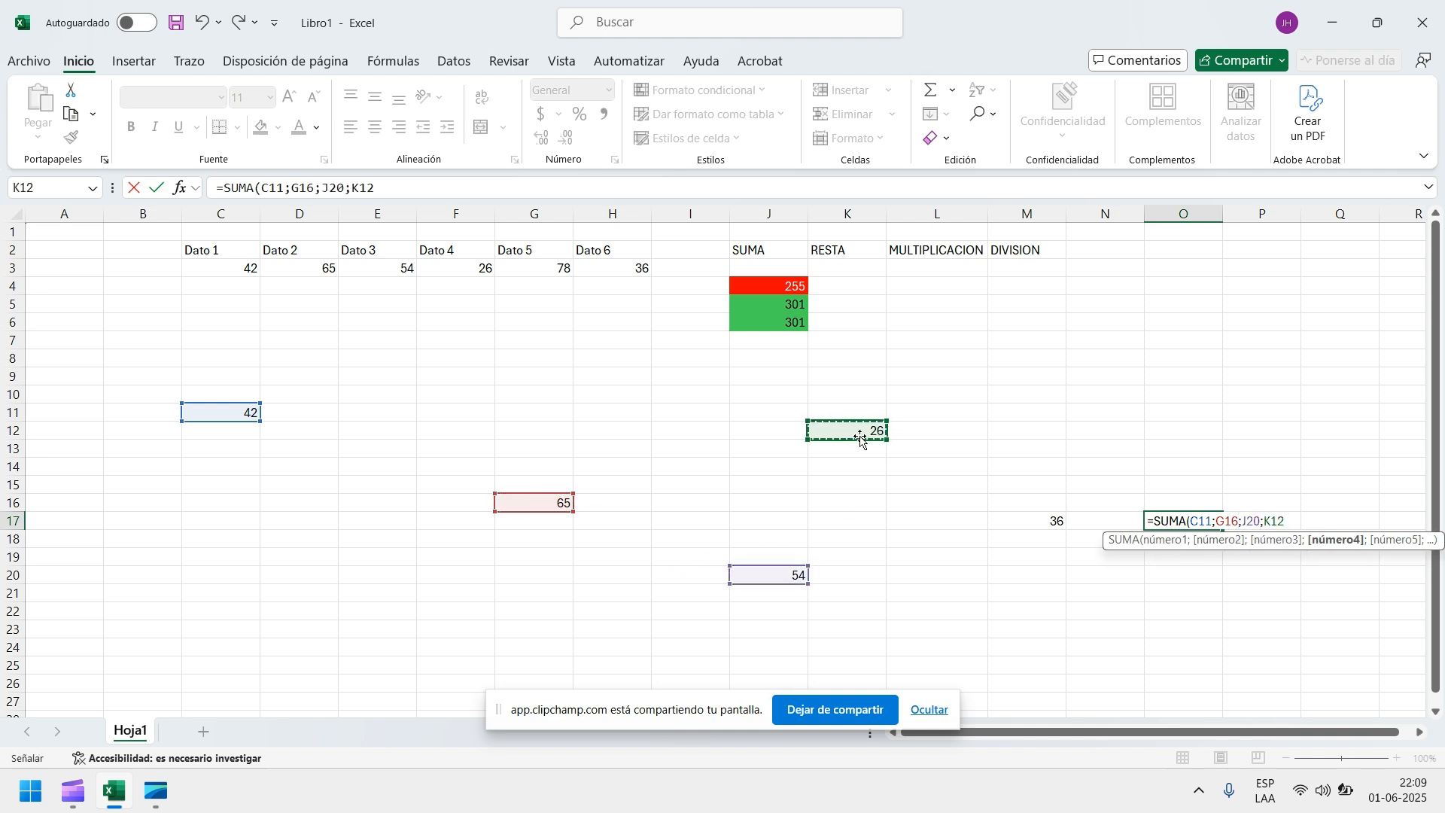
text(;)
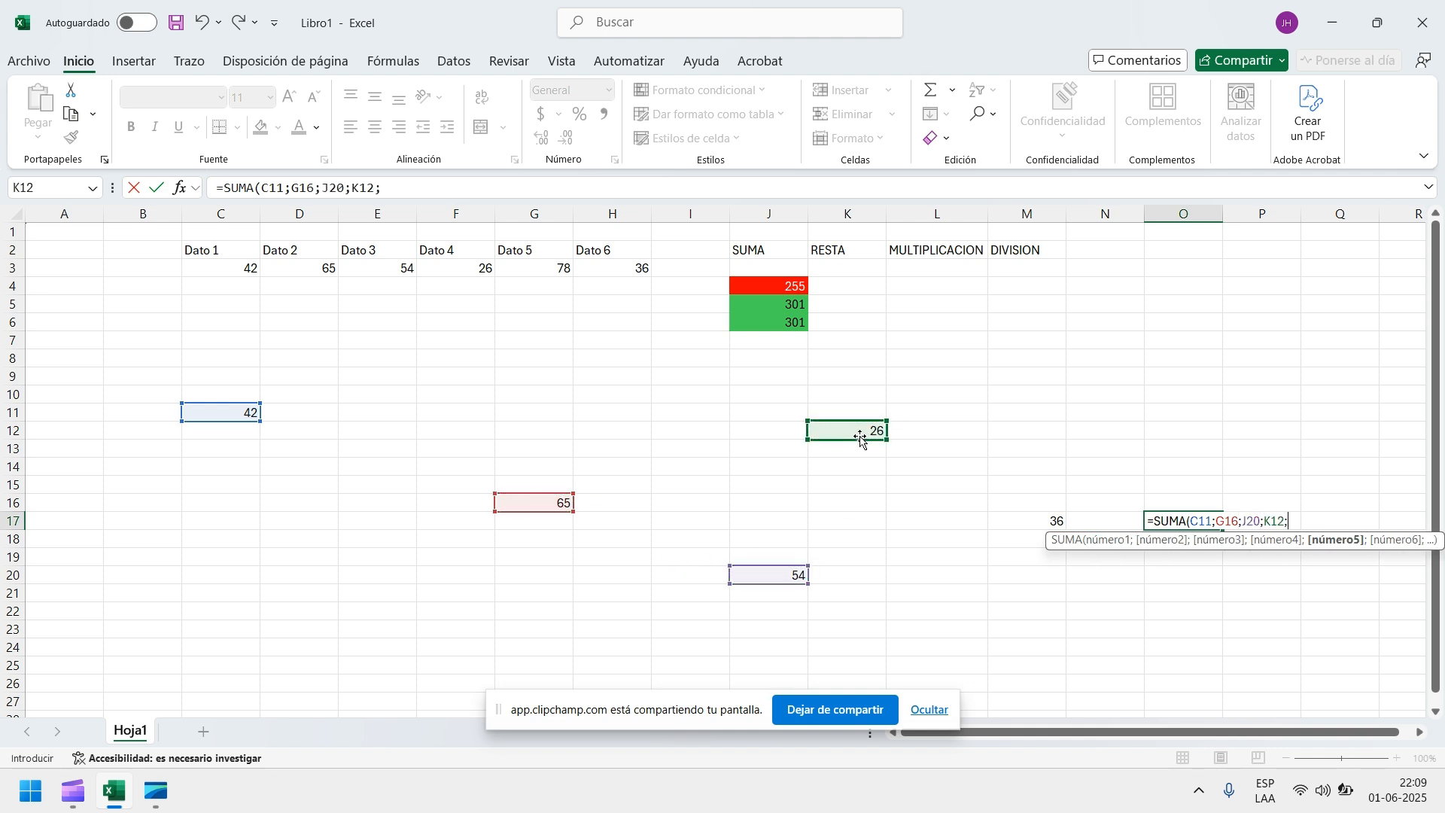
click(1052, 528)
key(Return)
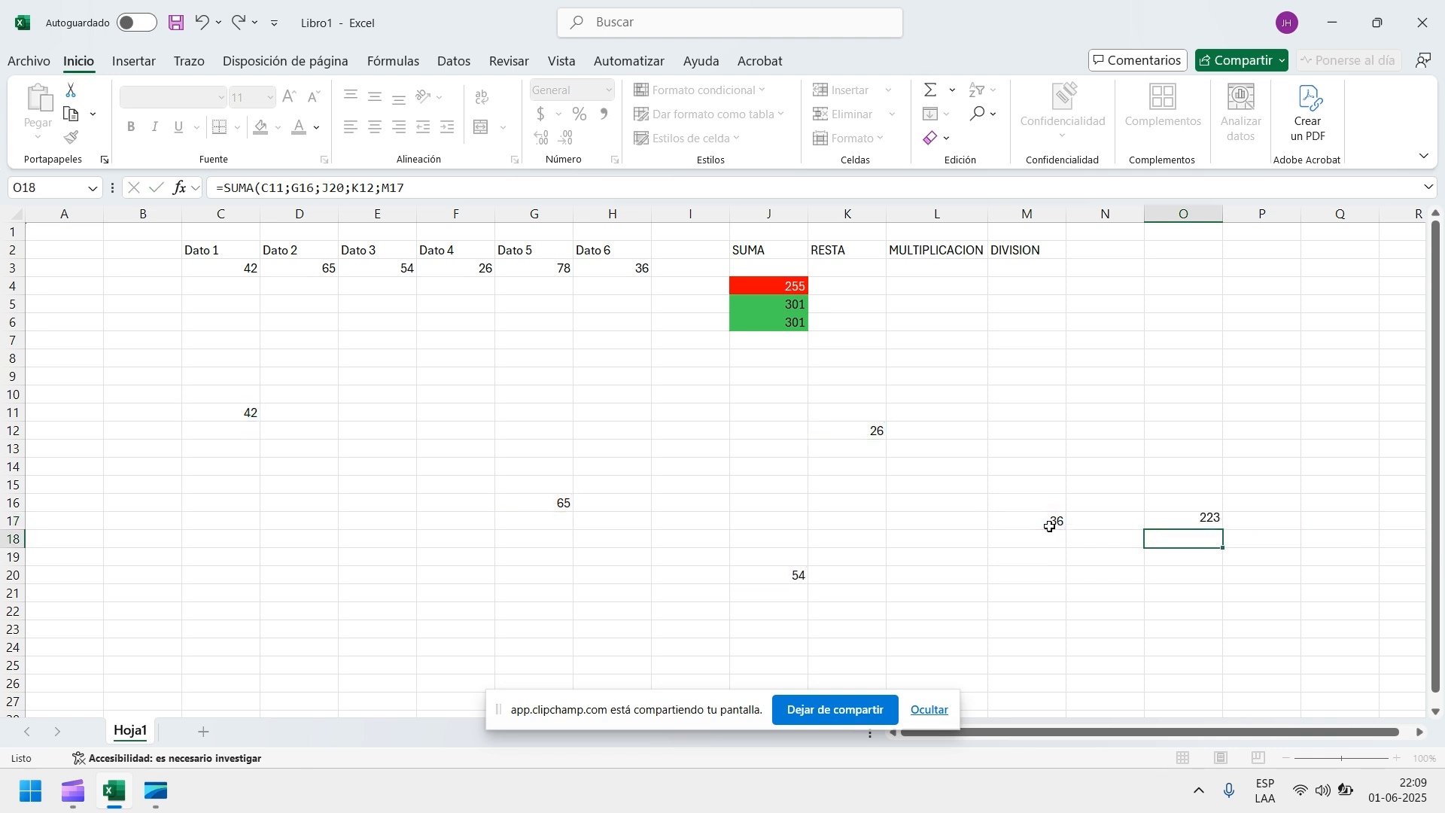
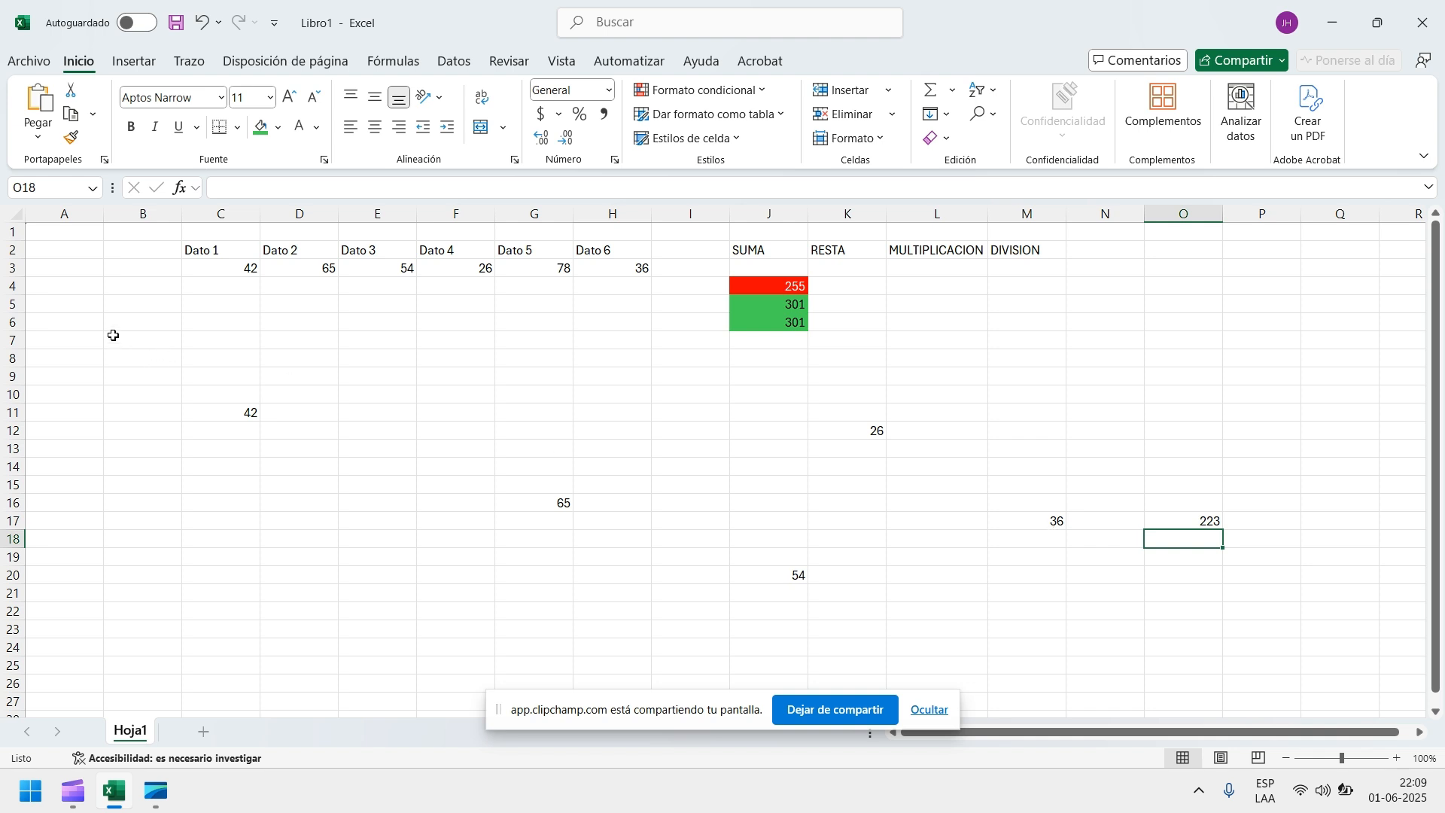
Step: Clear the scattered values in B7:N21 and the SUMA formula in O17
drag(113, 335, 1084, 604)
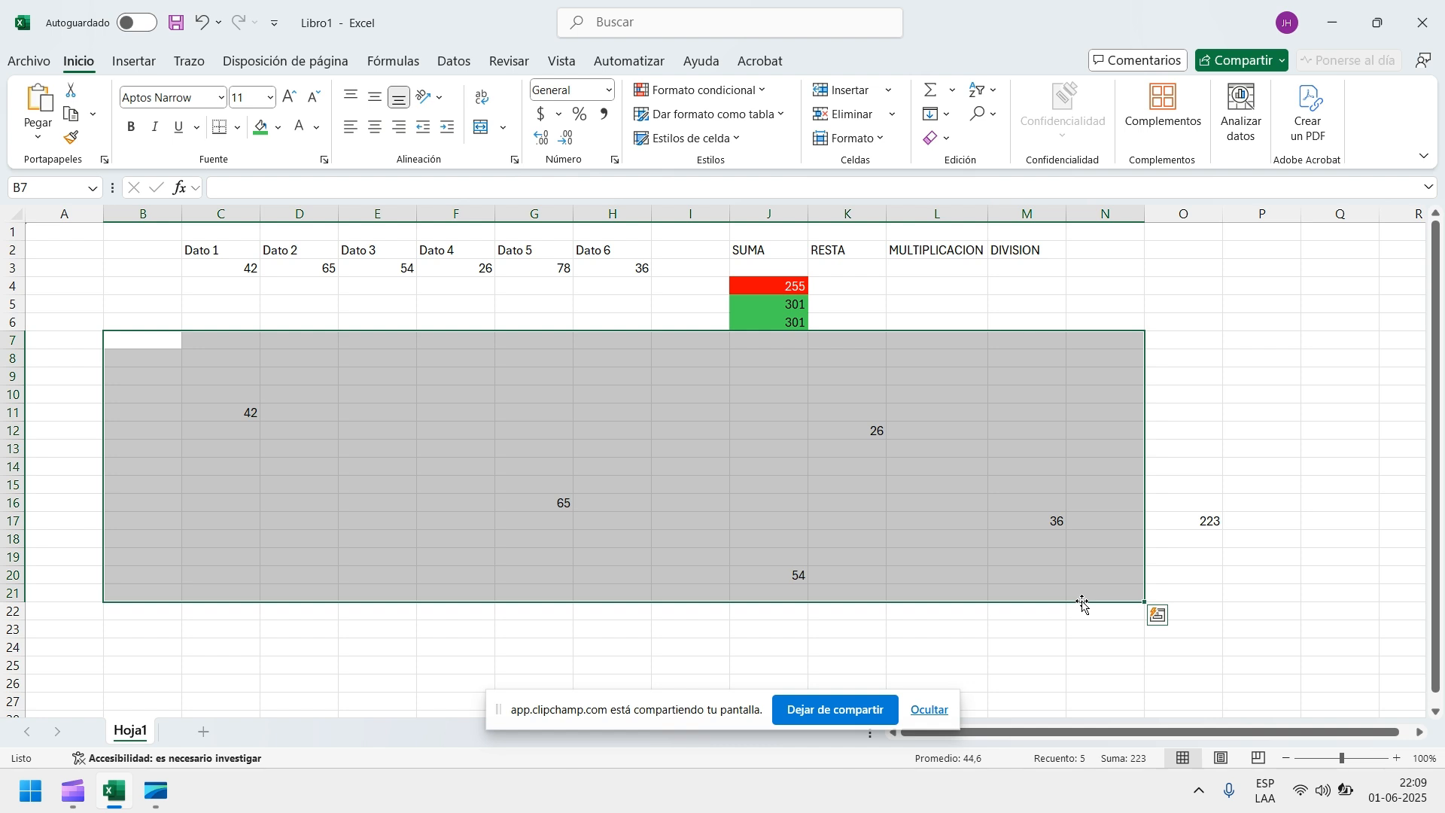
key(Delete)
click(1213, 521)
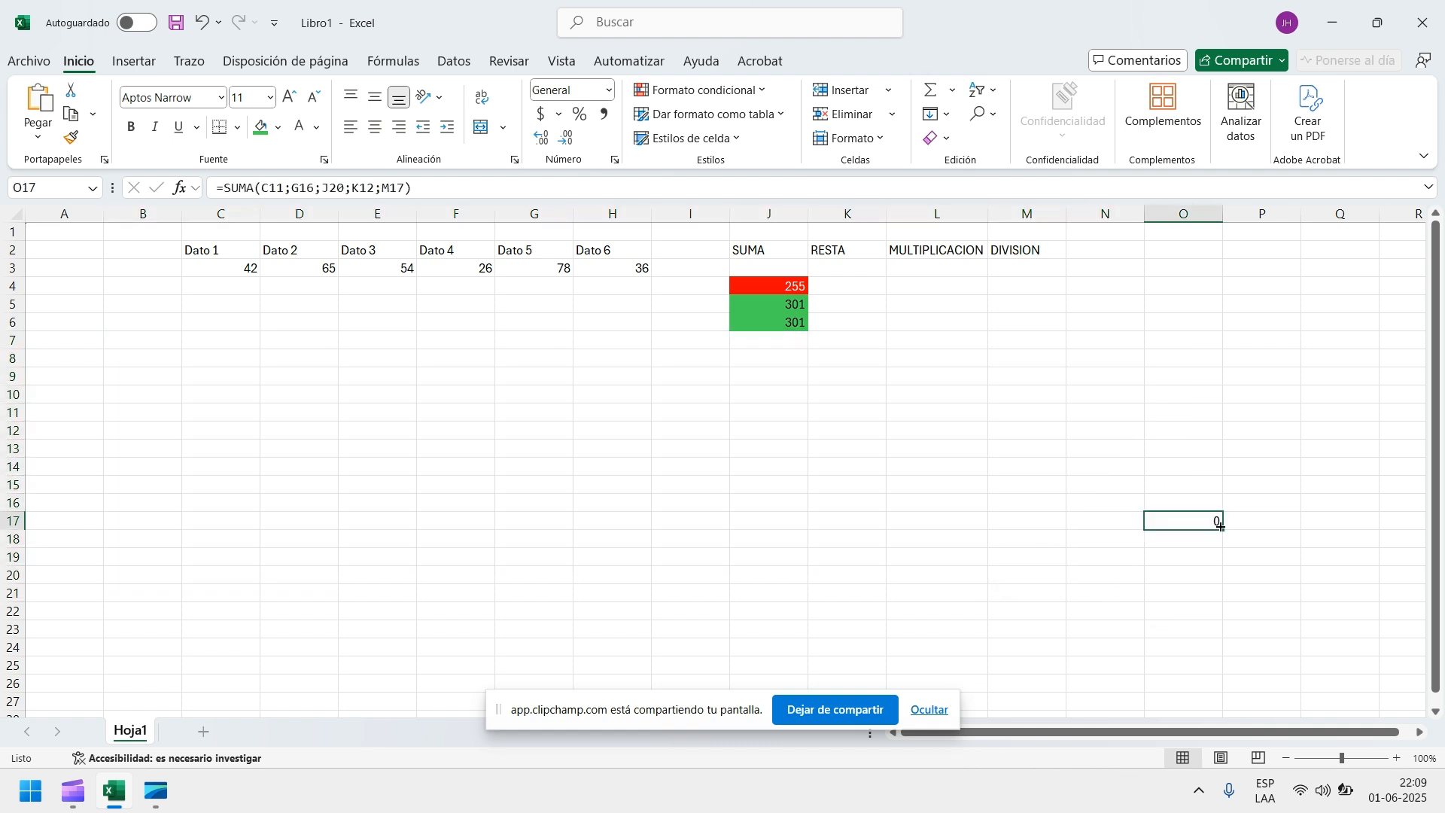
Step: Compare the individual-cell SUMA formula in J5 with the range SUMA formula in J6
click(773, 319)
click(772, 305)
click(776, 325)
click(790, 307)
click(798, 335)
click(801, 304)
click(796, 323)
click(790, 309)
click(784, 324)
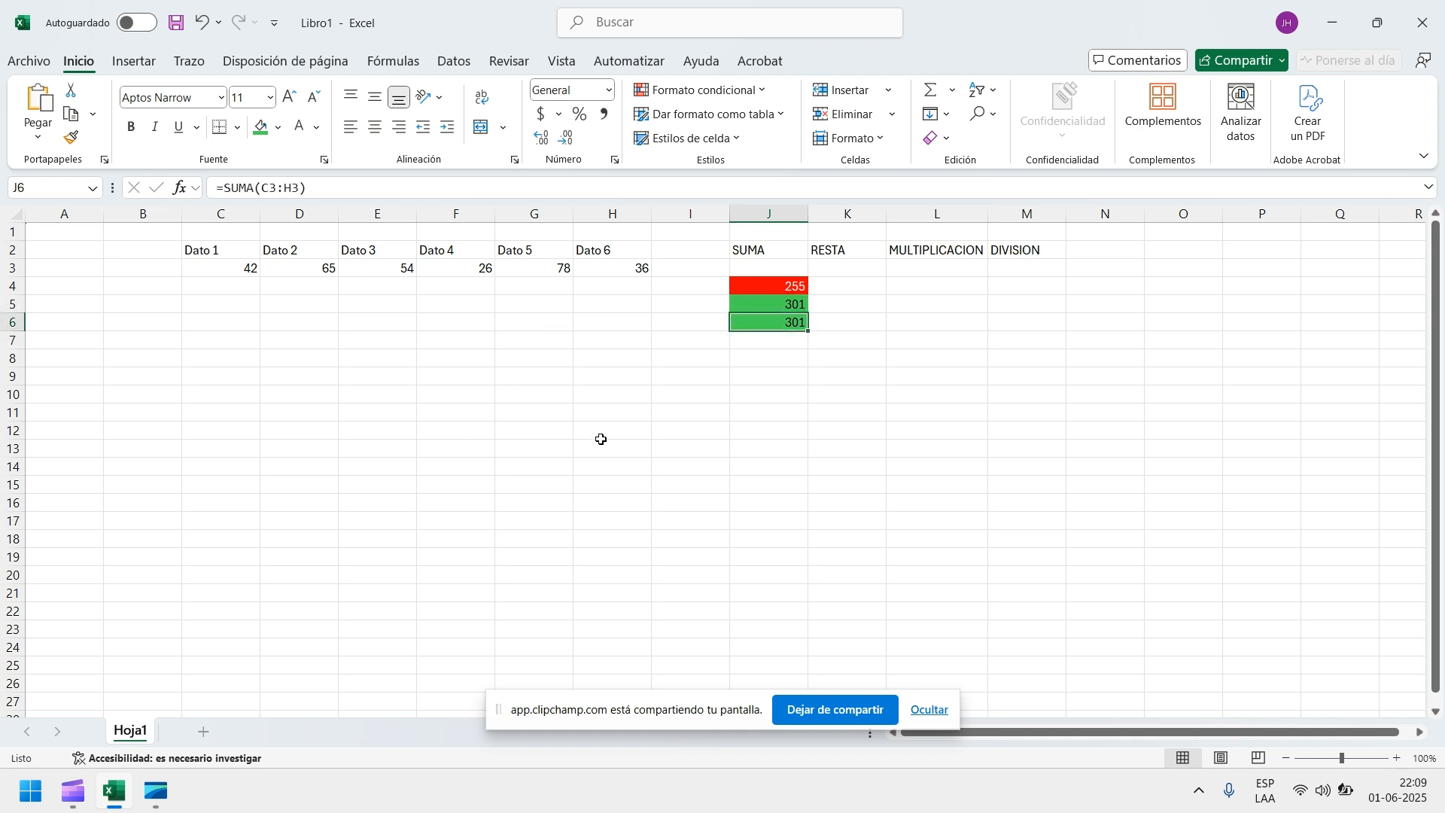
Step: Examine the fixed-number addition formula in J4 and compare it with the SUMA cells J5 and J6
click(879, 339)
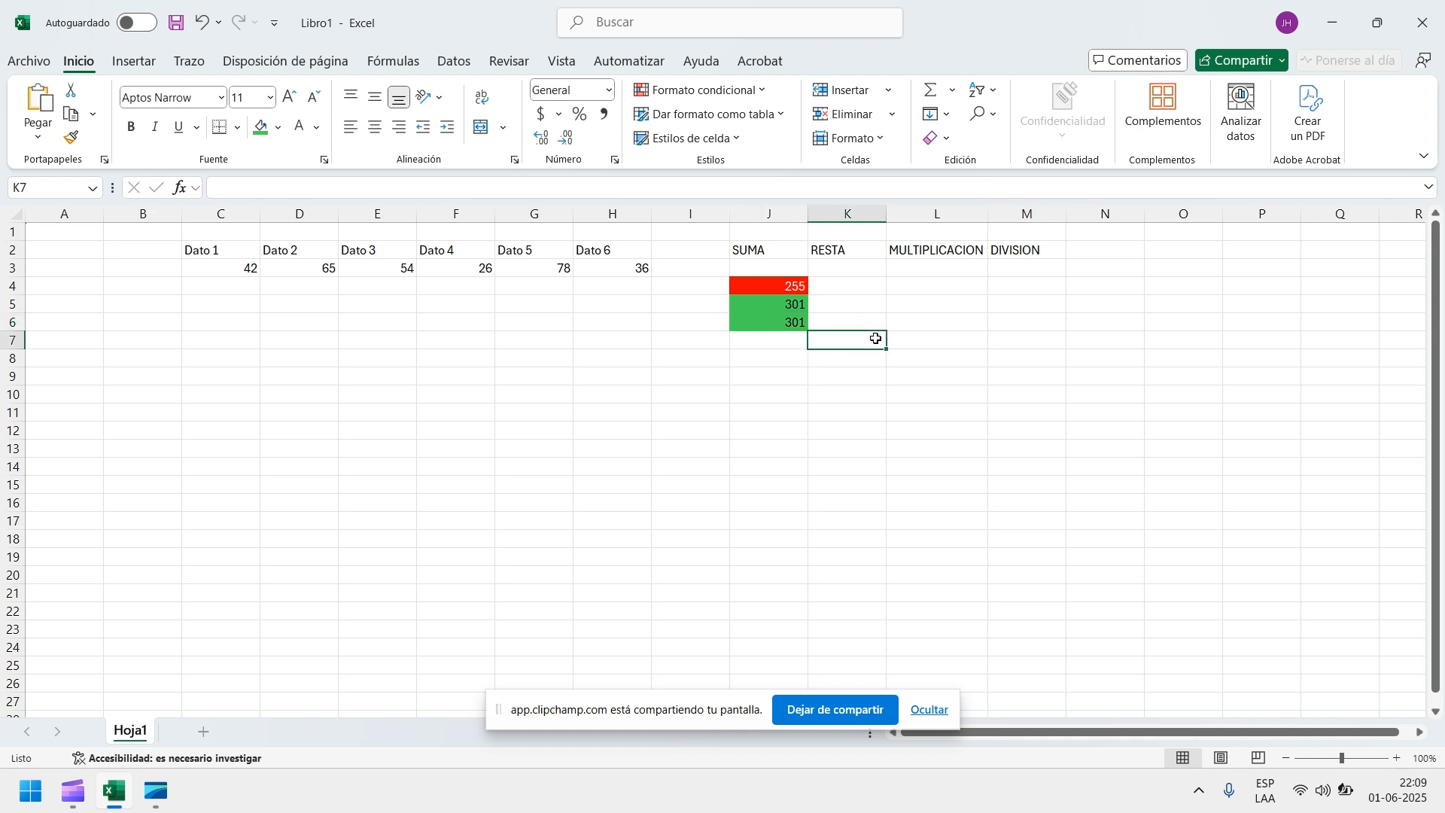
click(841, 307)
click(831, 286)
click(773, 293)
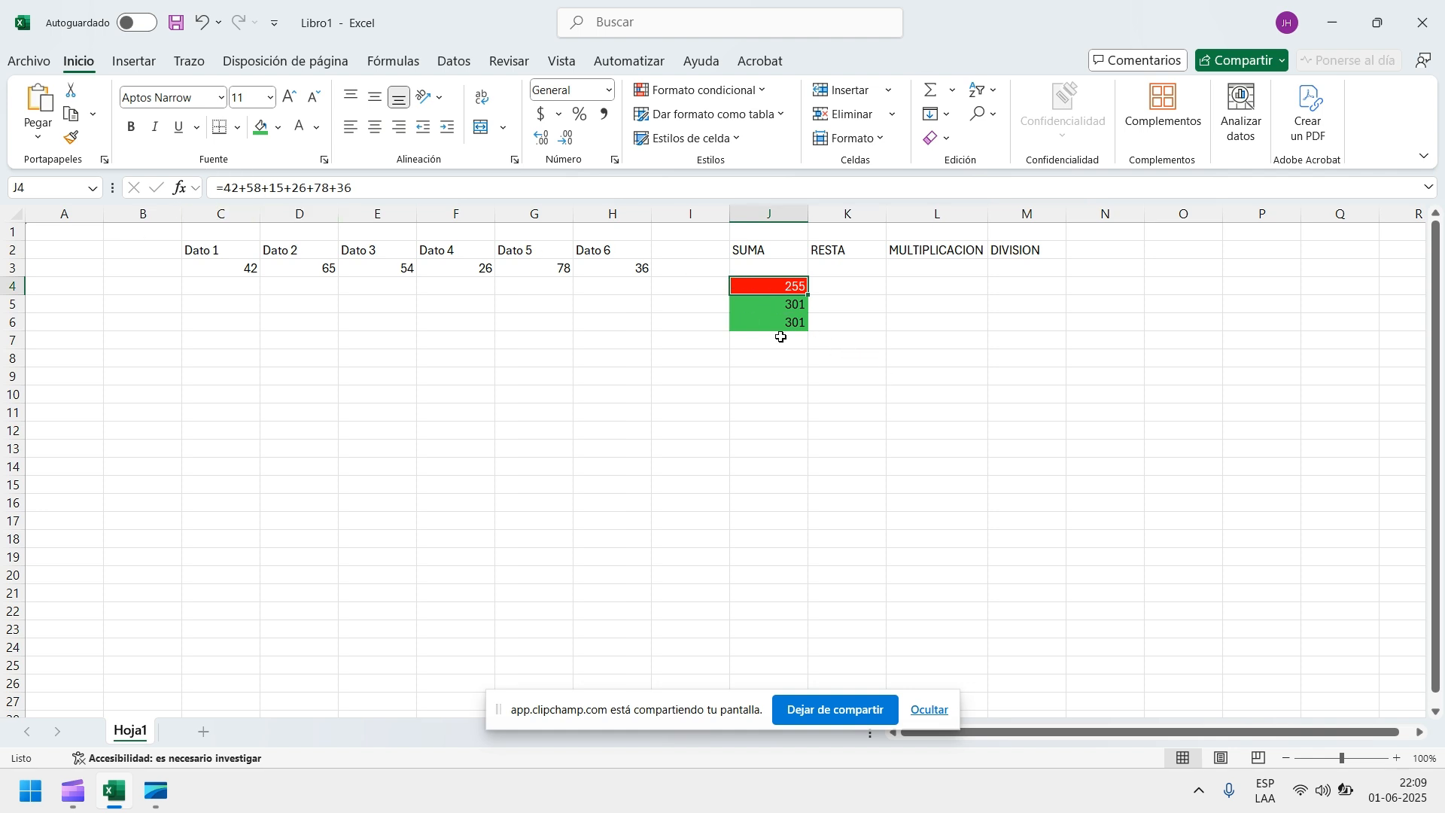
click(359, 193)
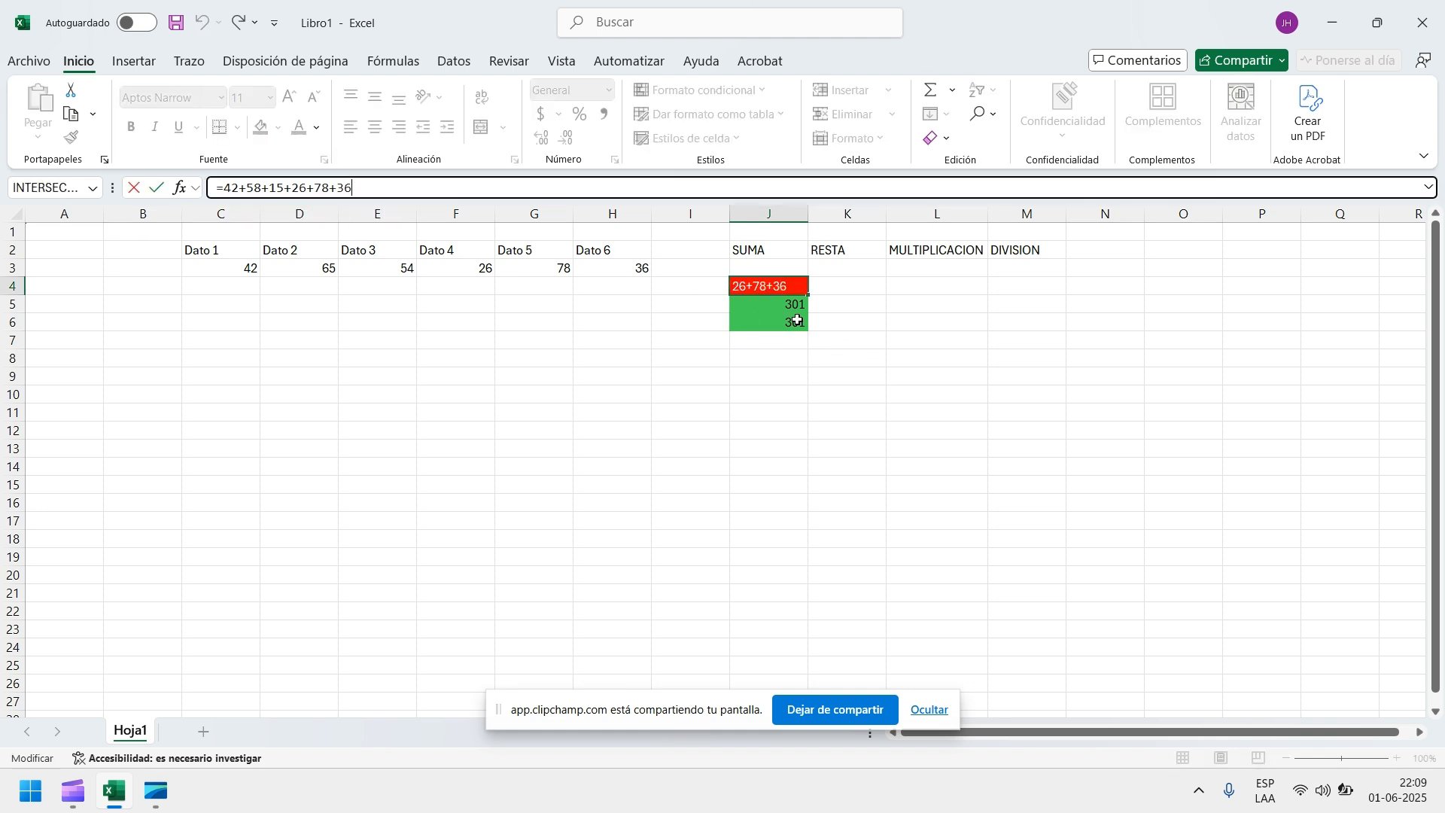
key(Return)
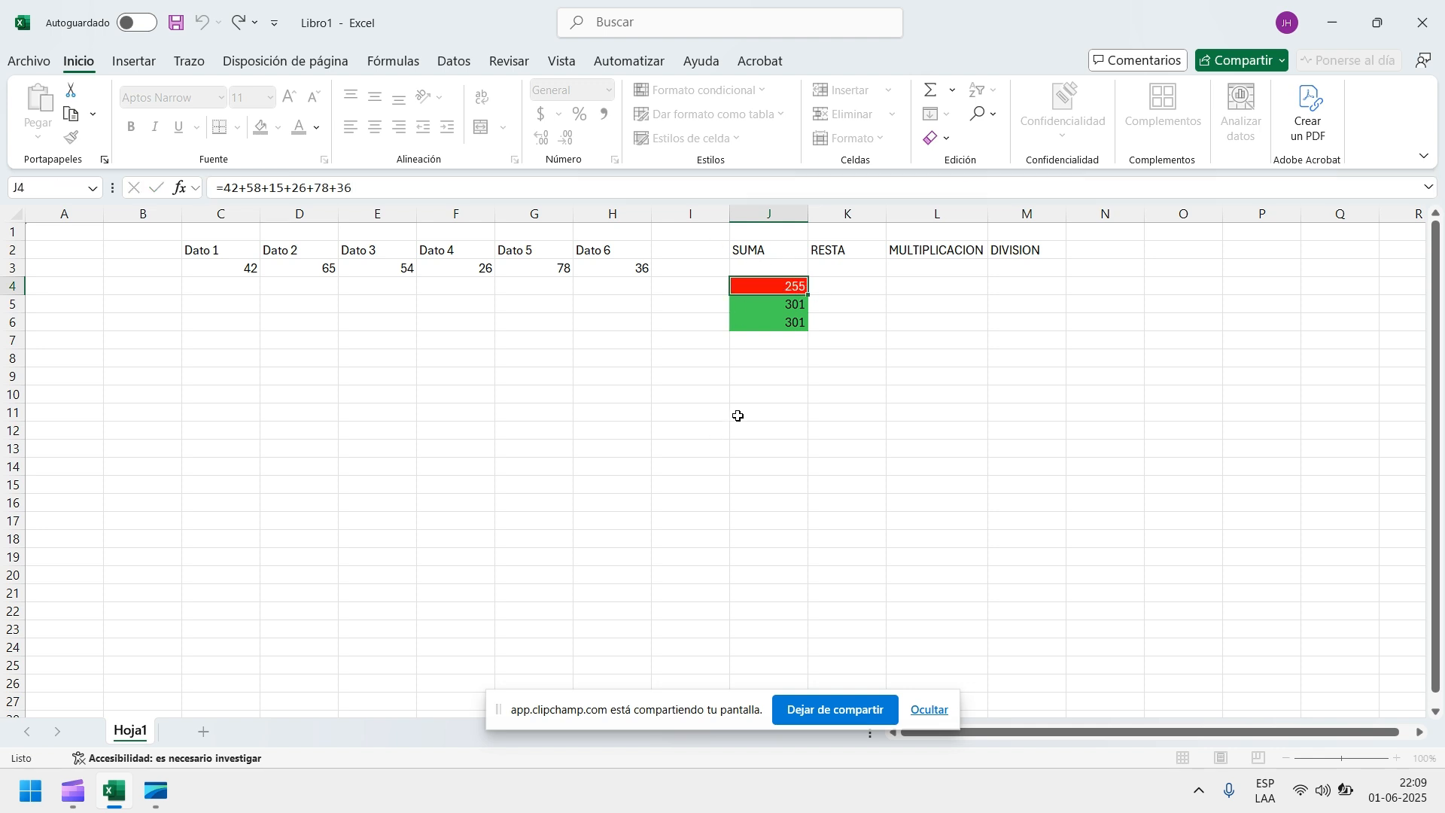
click(812, 283)
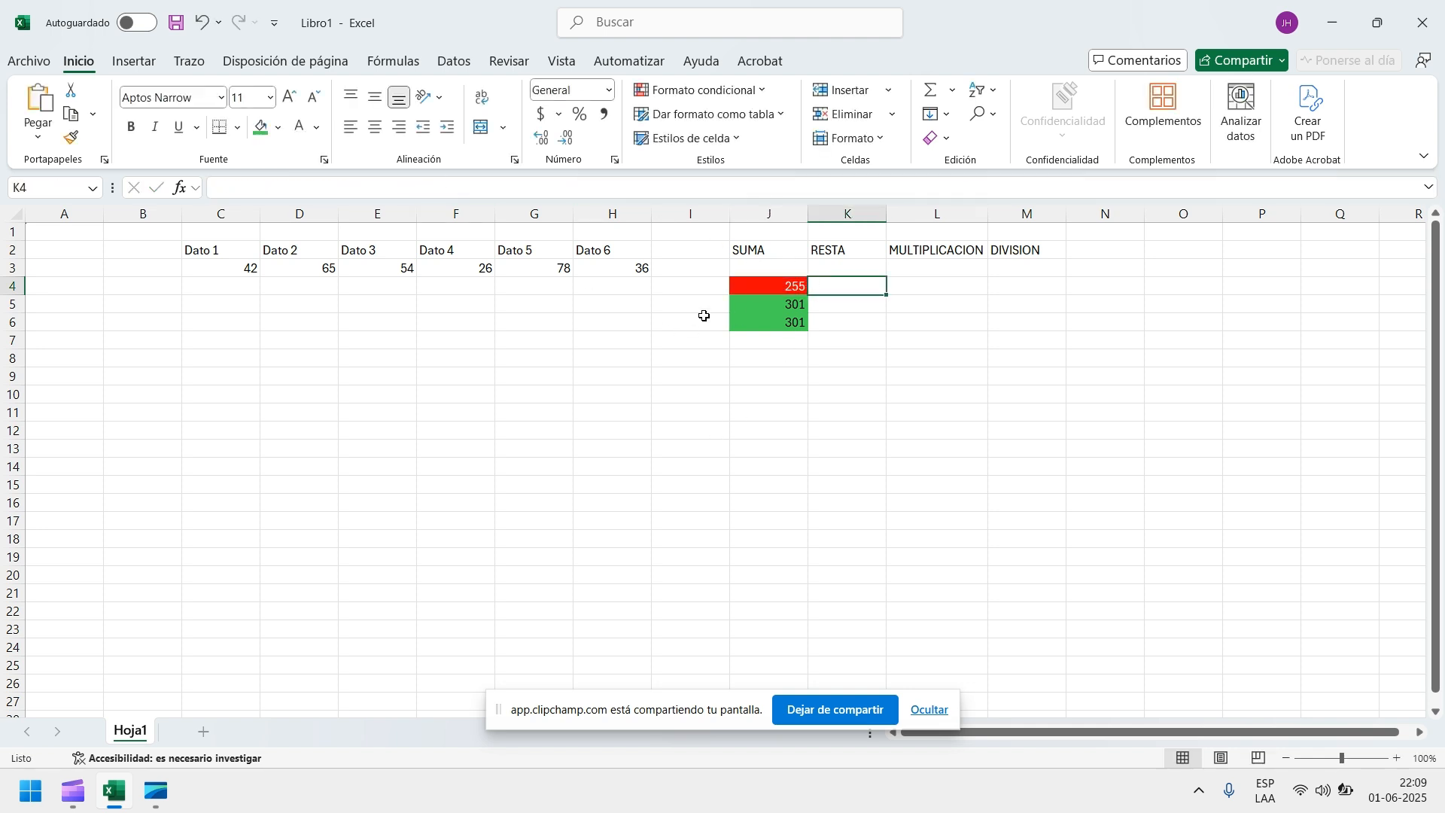
click(749, 286)
drag(782, 307, 783, 323)
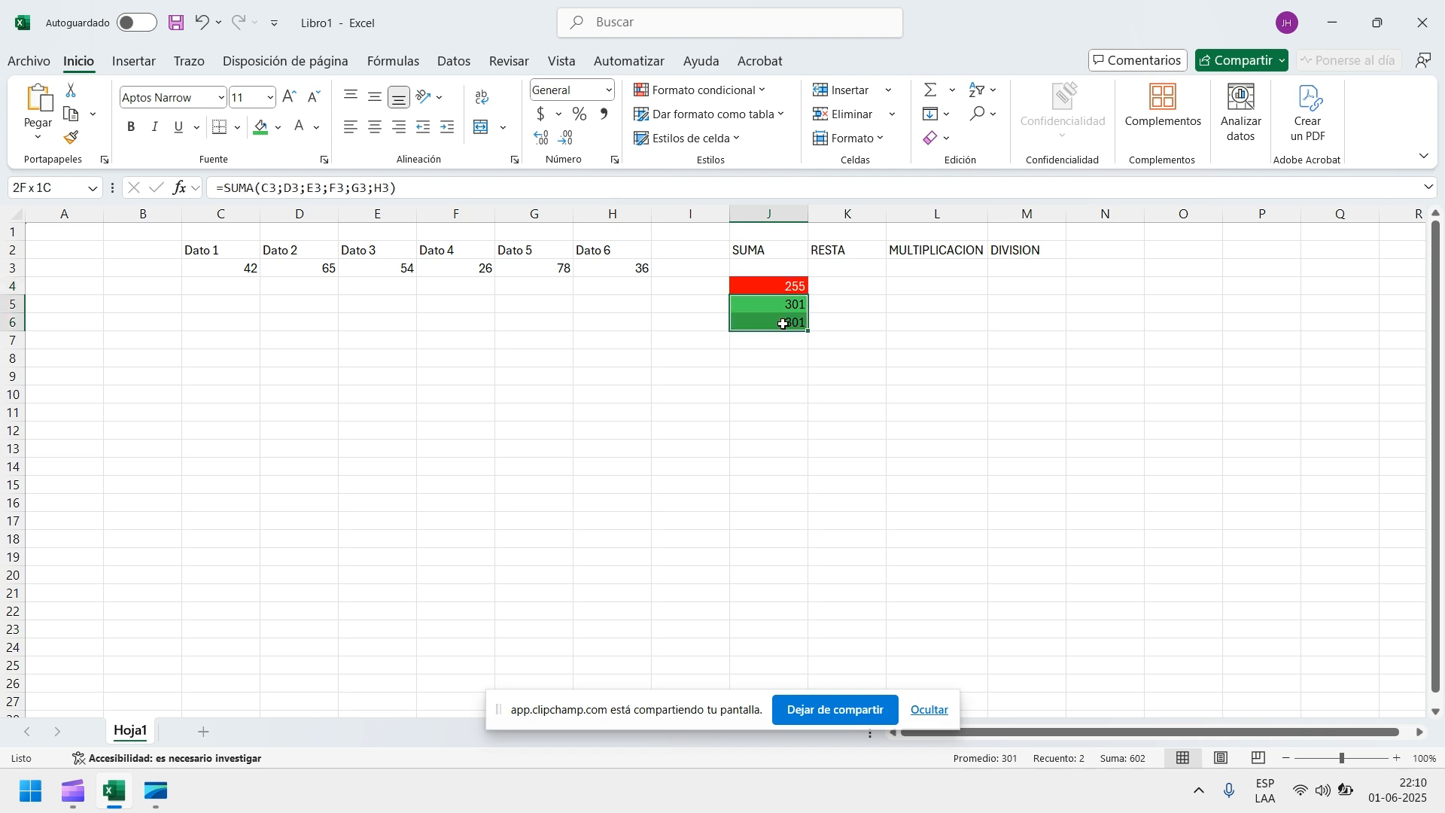
Step: Enter the cell-reference addition formula =C3+D3+E3+F3+G3+H3 in cell J3 under the SUMA heading
click(769, 285)
key(Up)
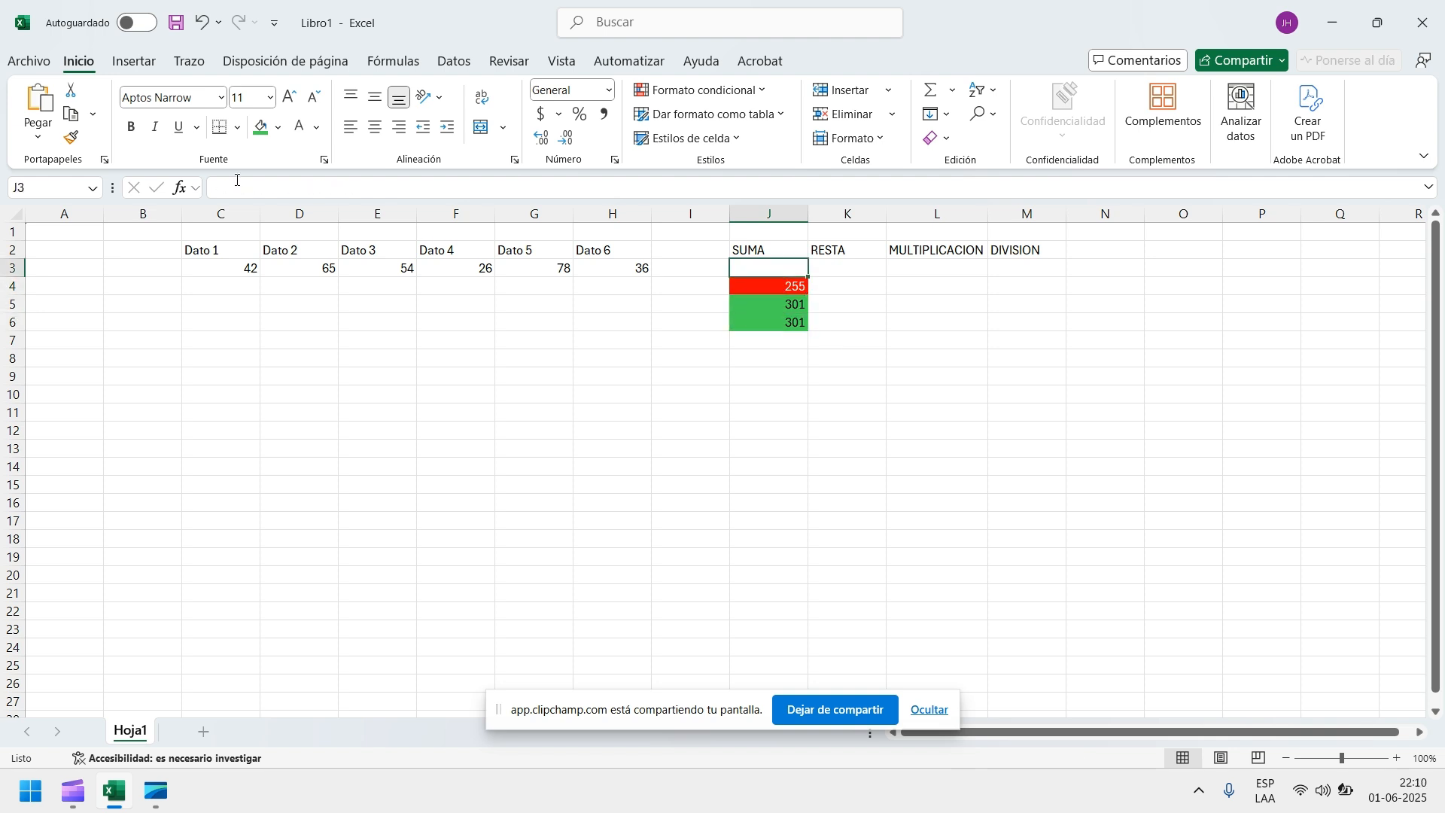
click(301, 188)
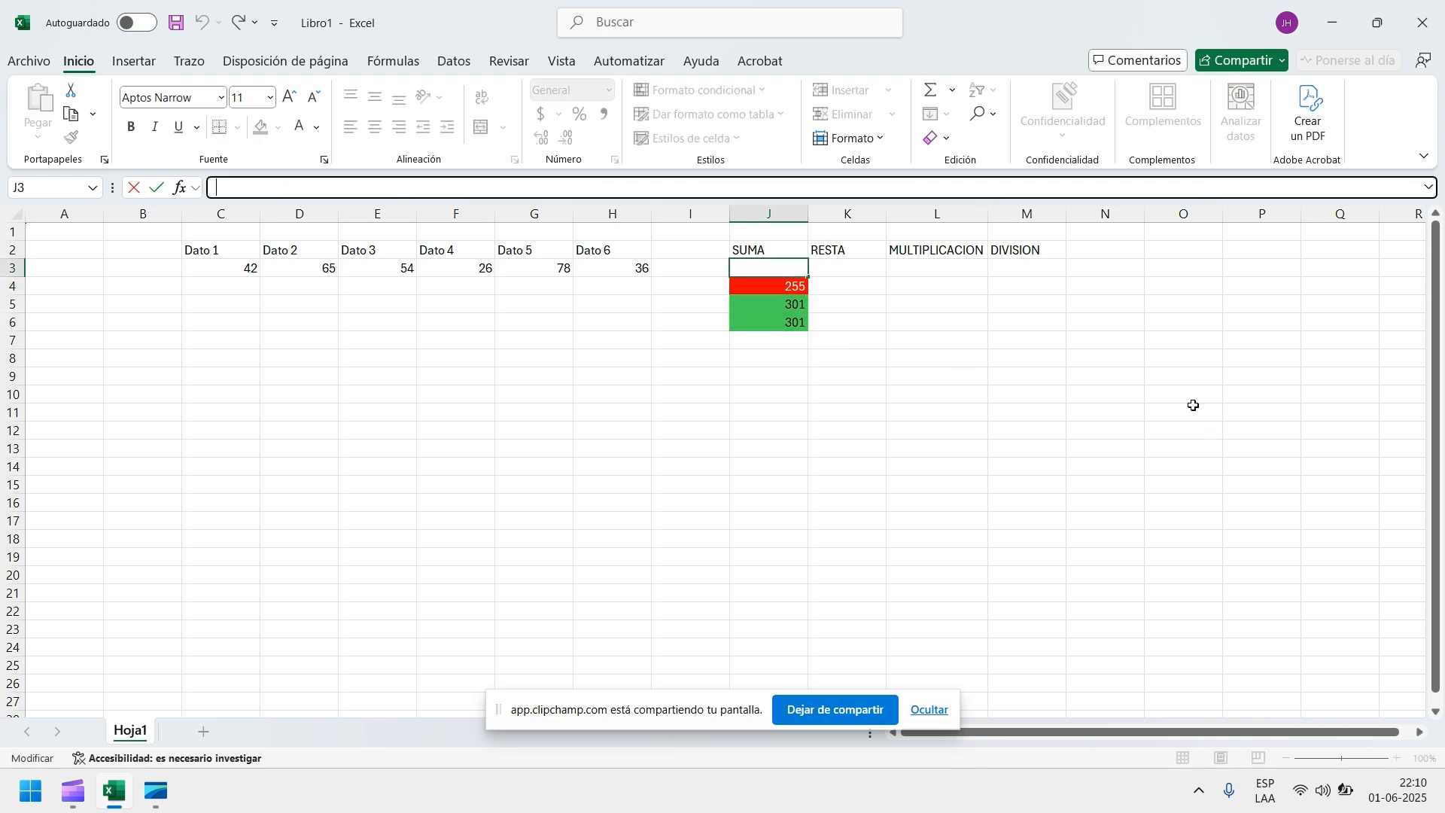
text(=)
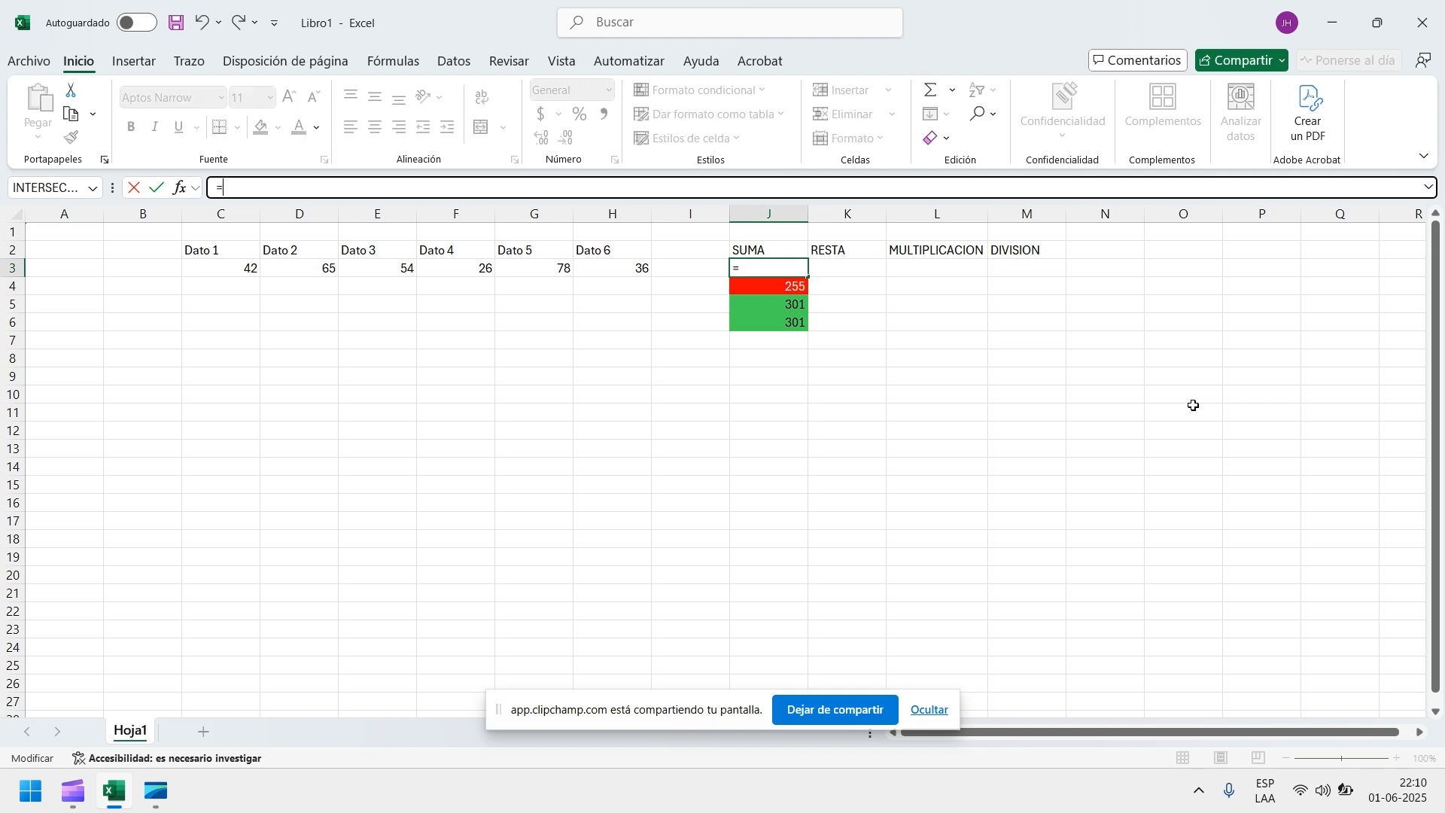
click(212, 269)
text(+)
click(329, 267)
text(+)
click(354, 267)
text(+)
click(459, 268)
text(+)
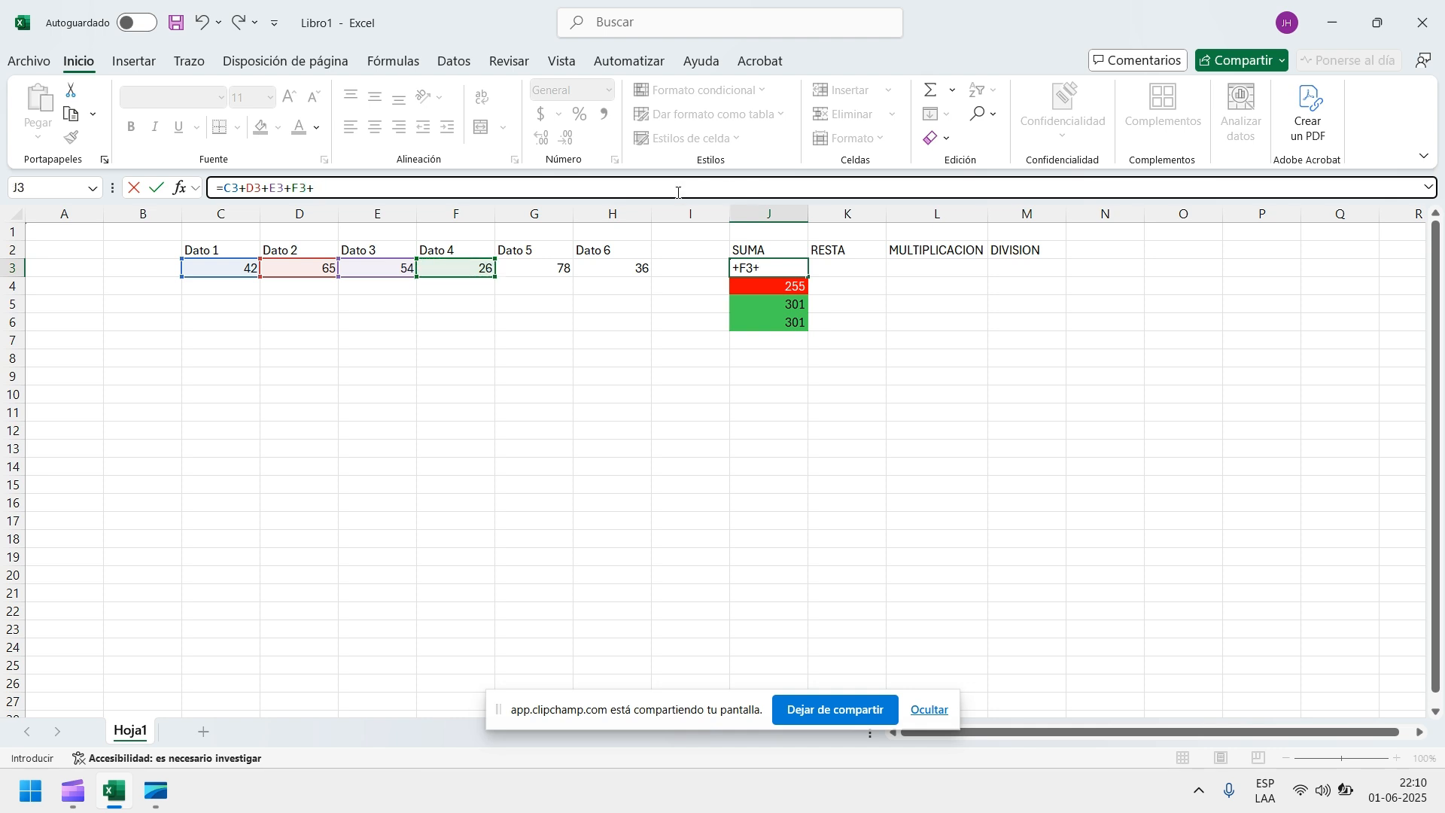
click(565, 269)
text(+)
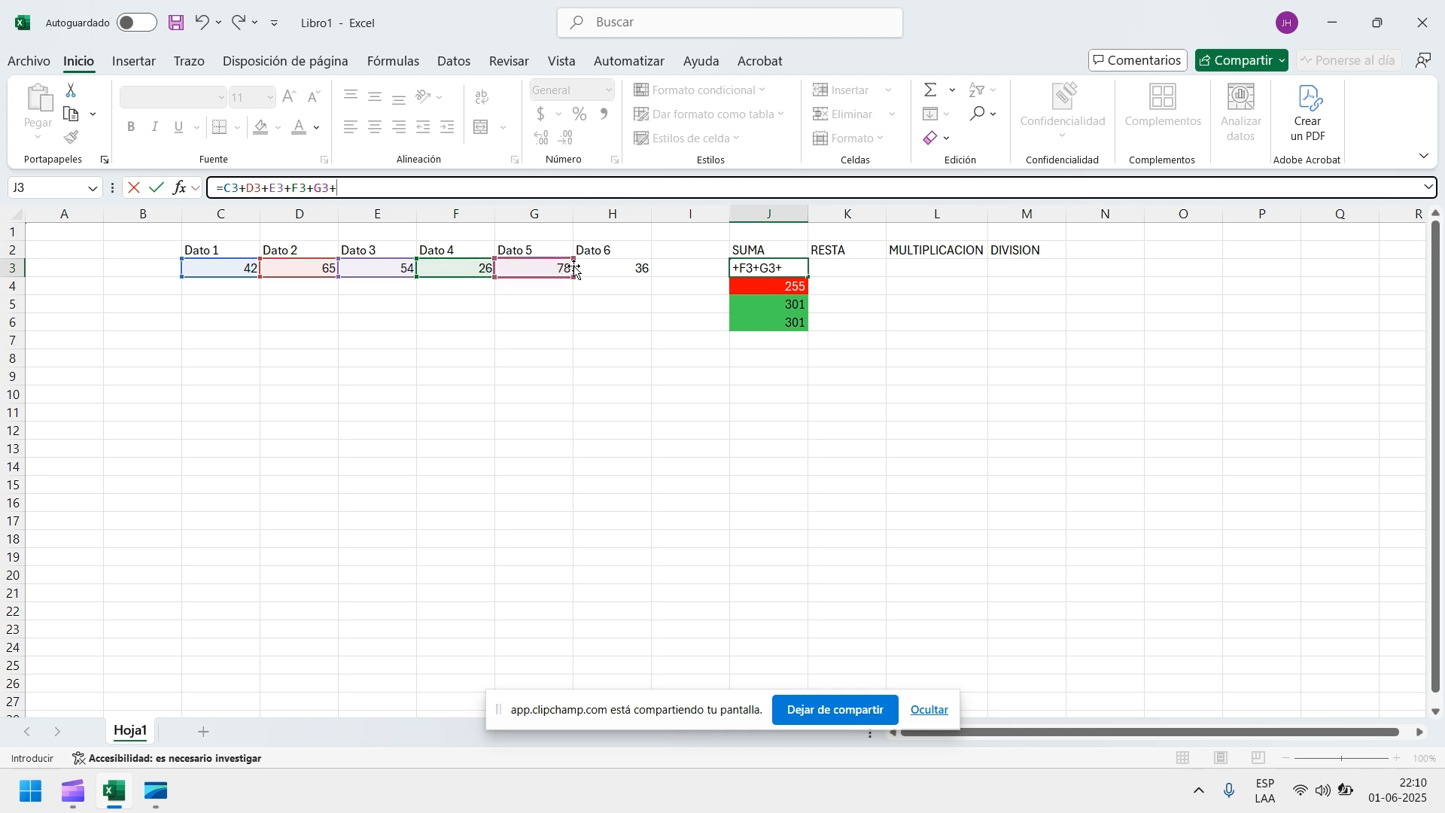
click(578, 271)
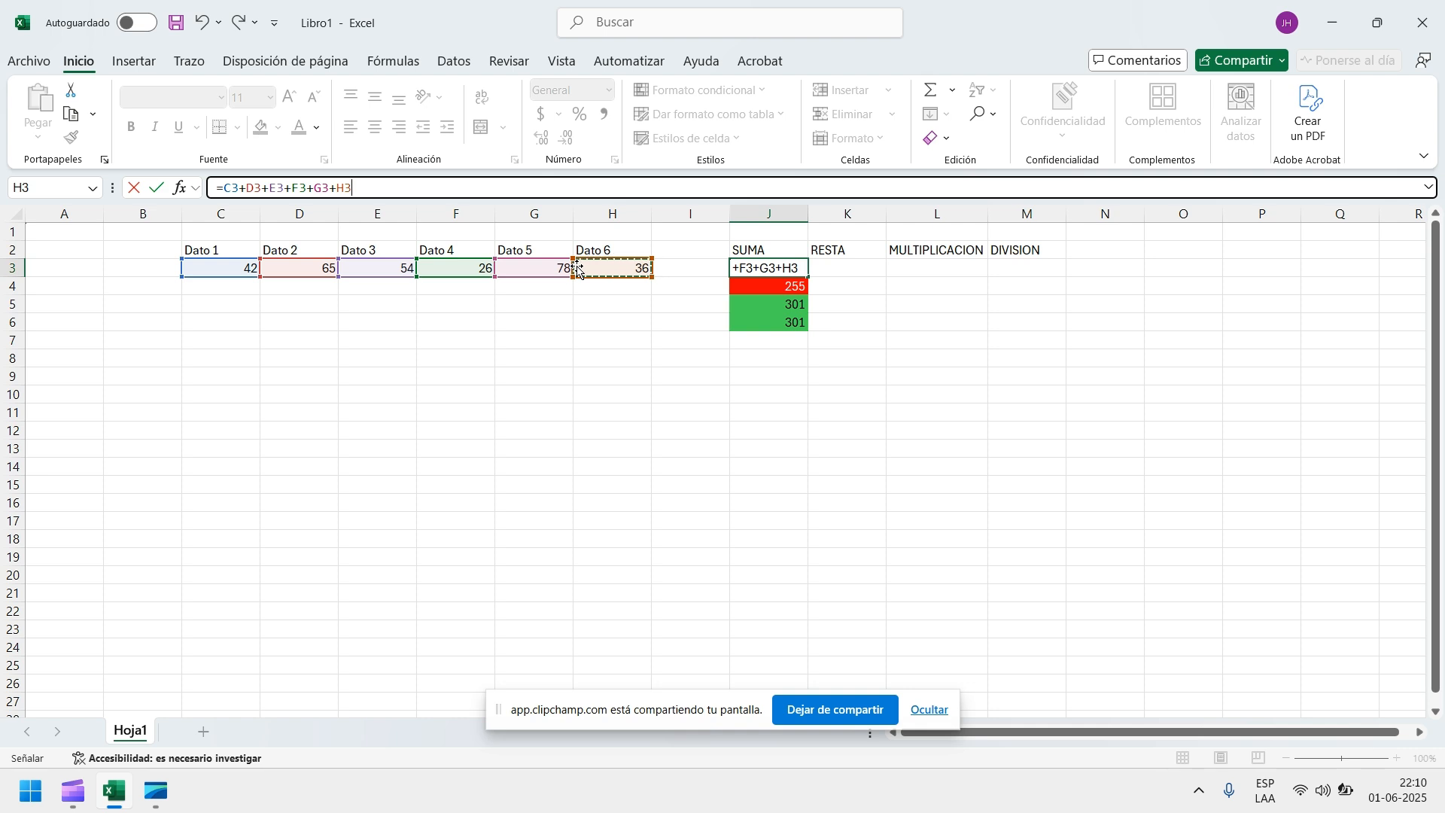
key(Return)
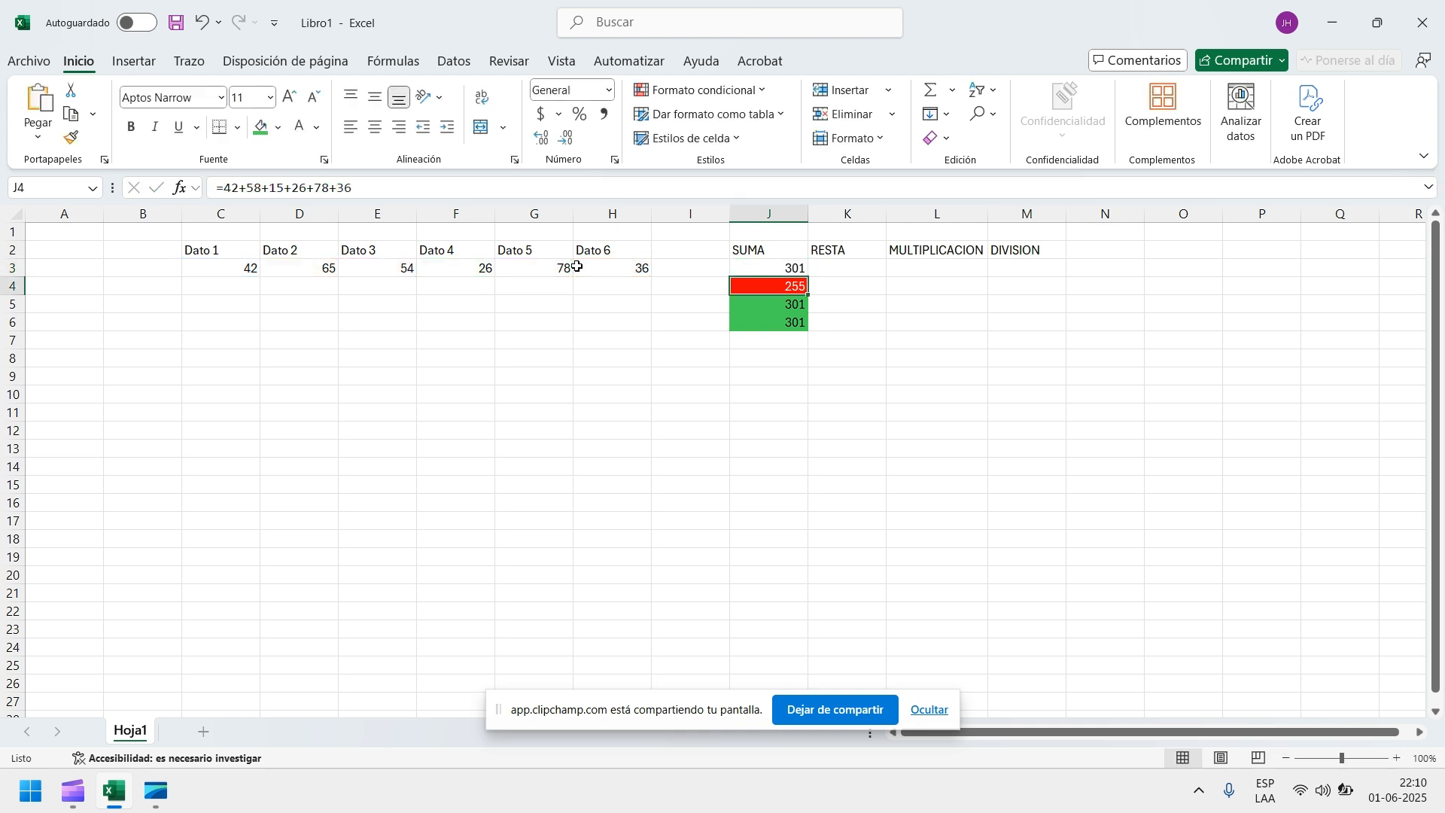
Step: Check the formulas in J3, J6 and J5, and change the Dato 3 value in E3 to 58
click(747, 269)
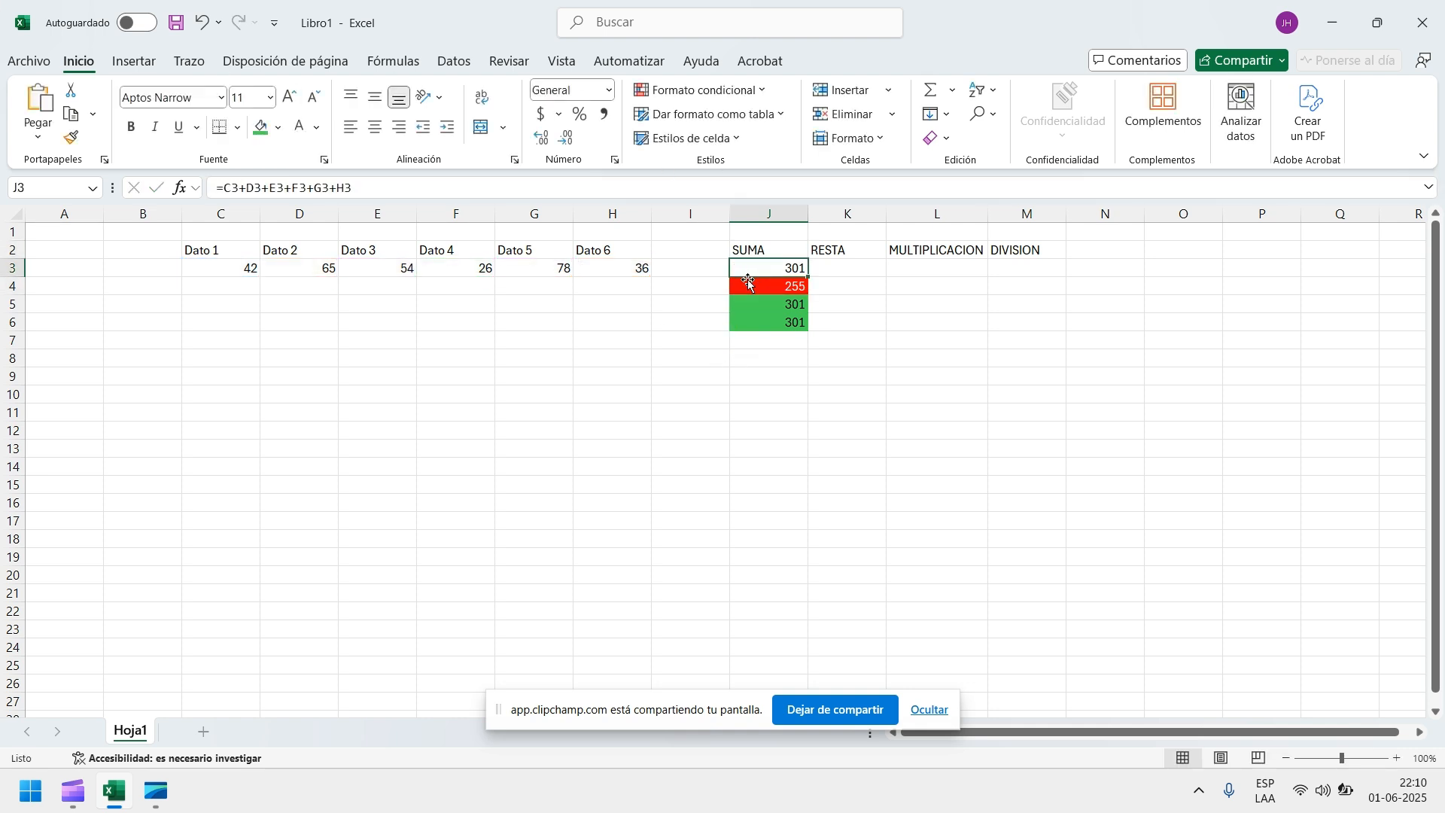
click(769, 322)
click(781, 305)
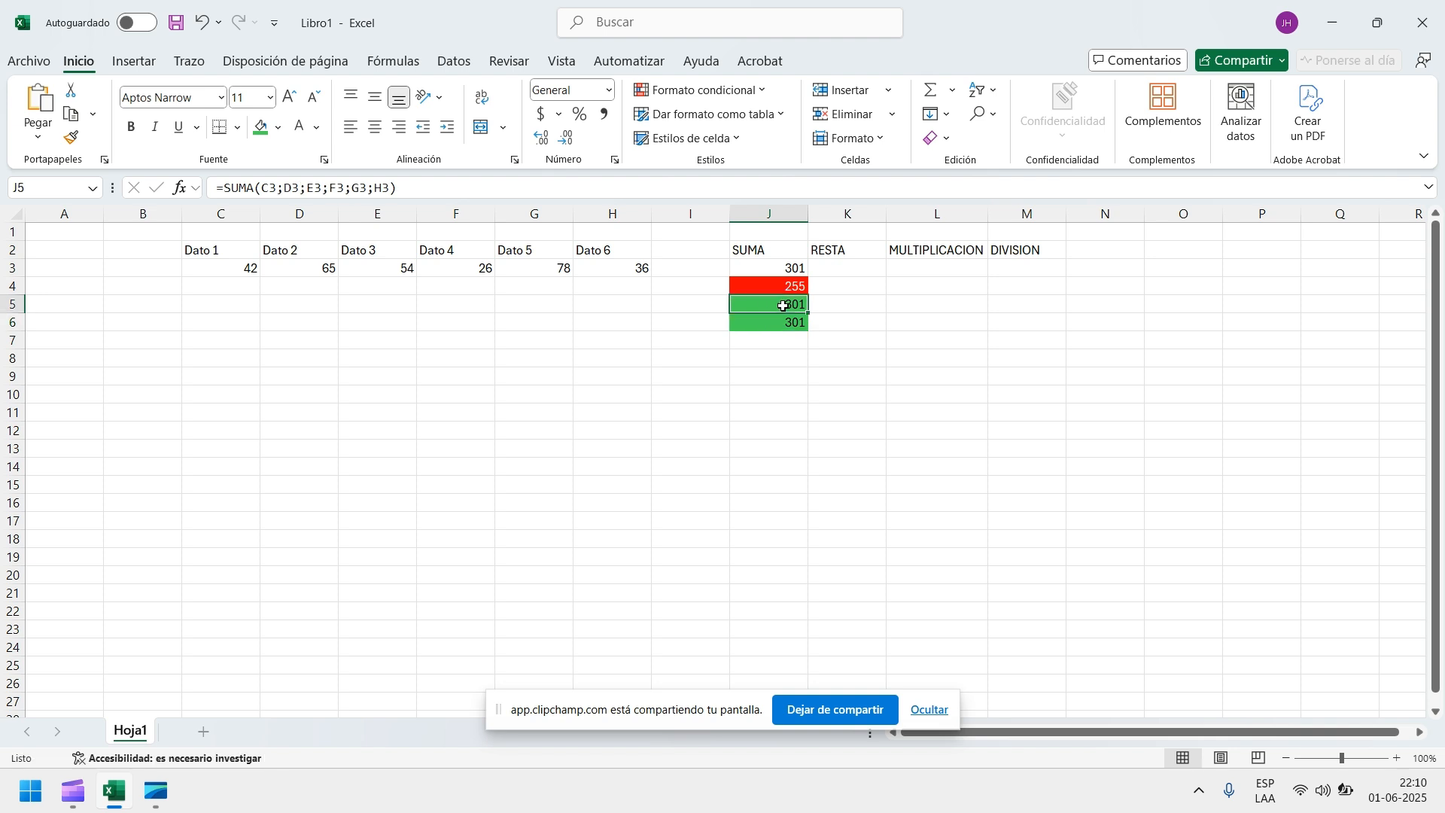
click(335, 267)
click(388, 267)
text(58)
key(Return)
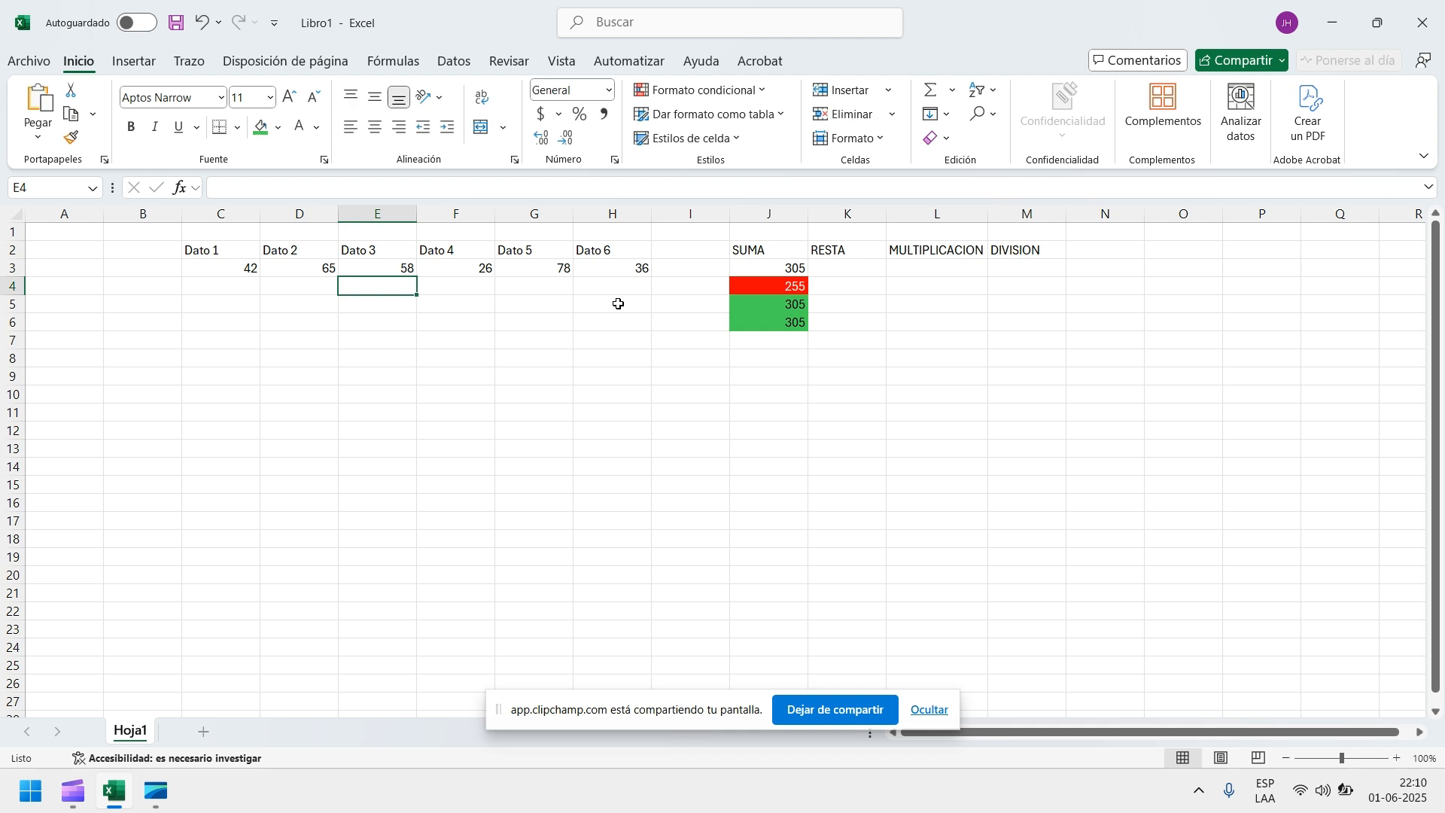
Step: Compare the formulas in J3 and J5 with the data values in row 3
click(738, 270)
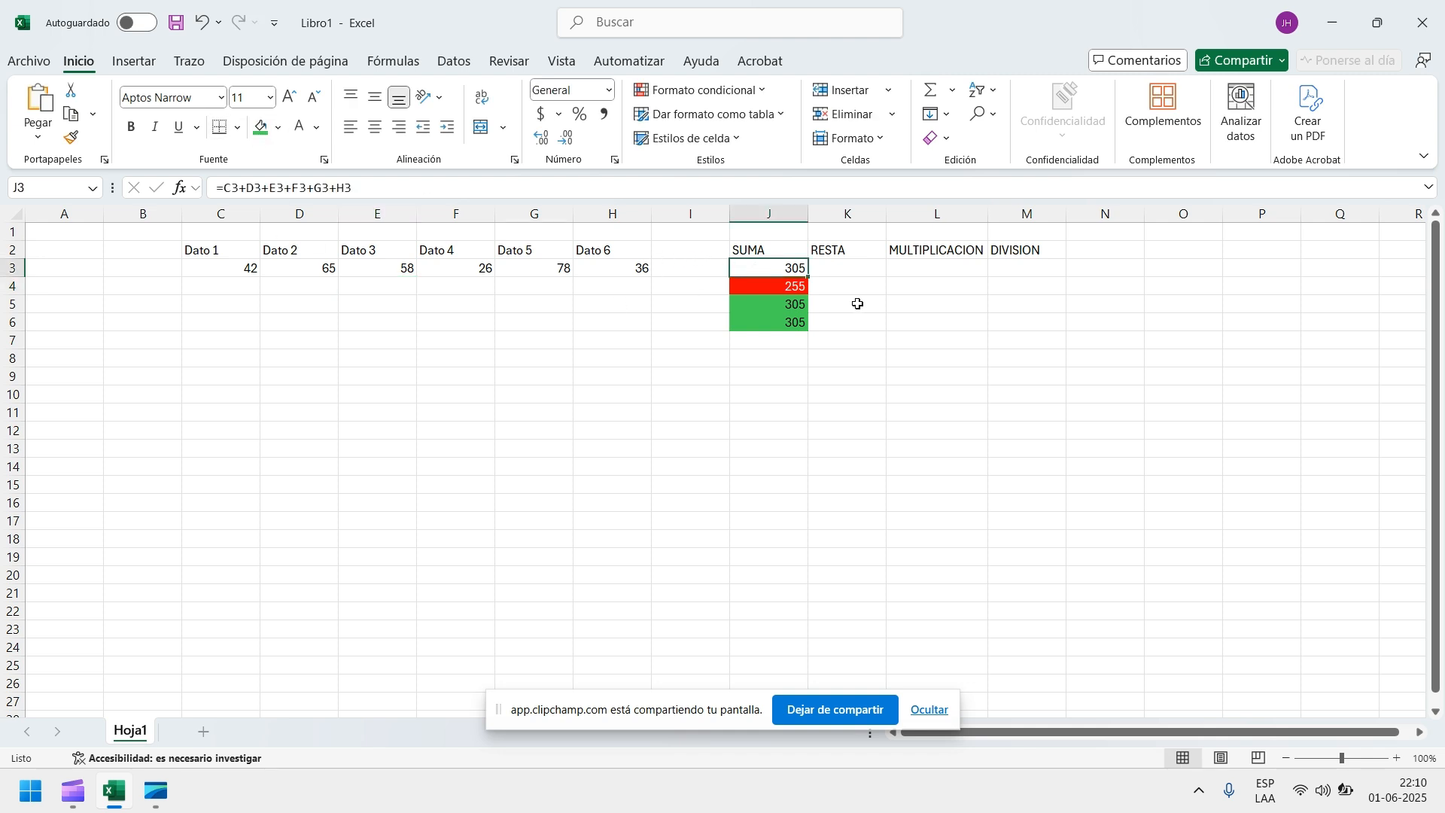
click(474, 270)
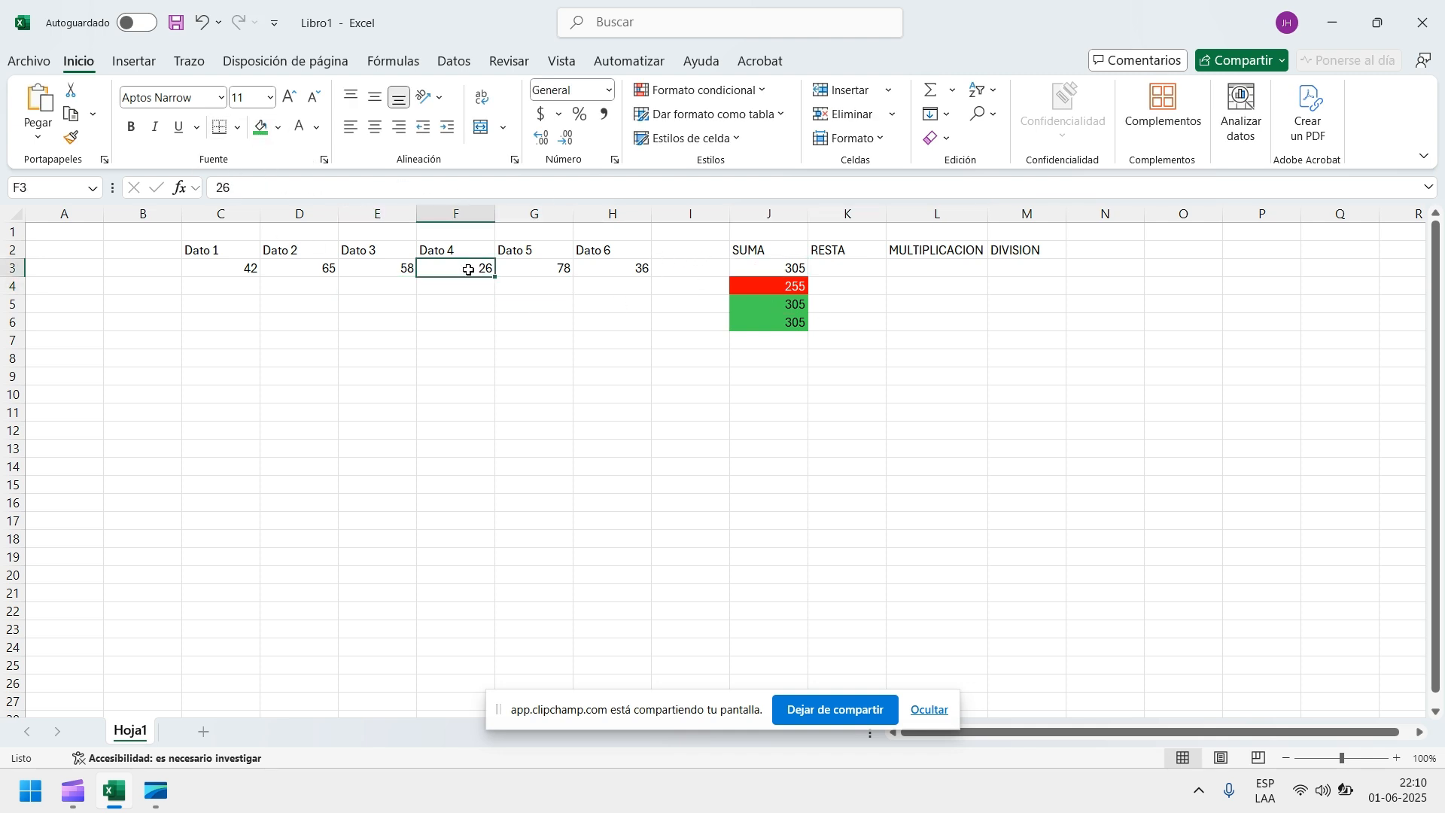
click(262, 269)
click(788, 306)
click(782, 337)
click(775, 308)
click(783, 271)
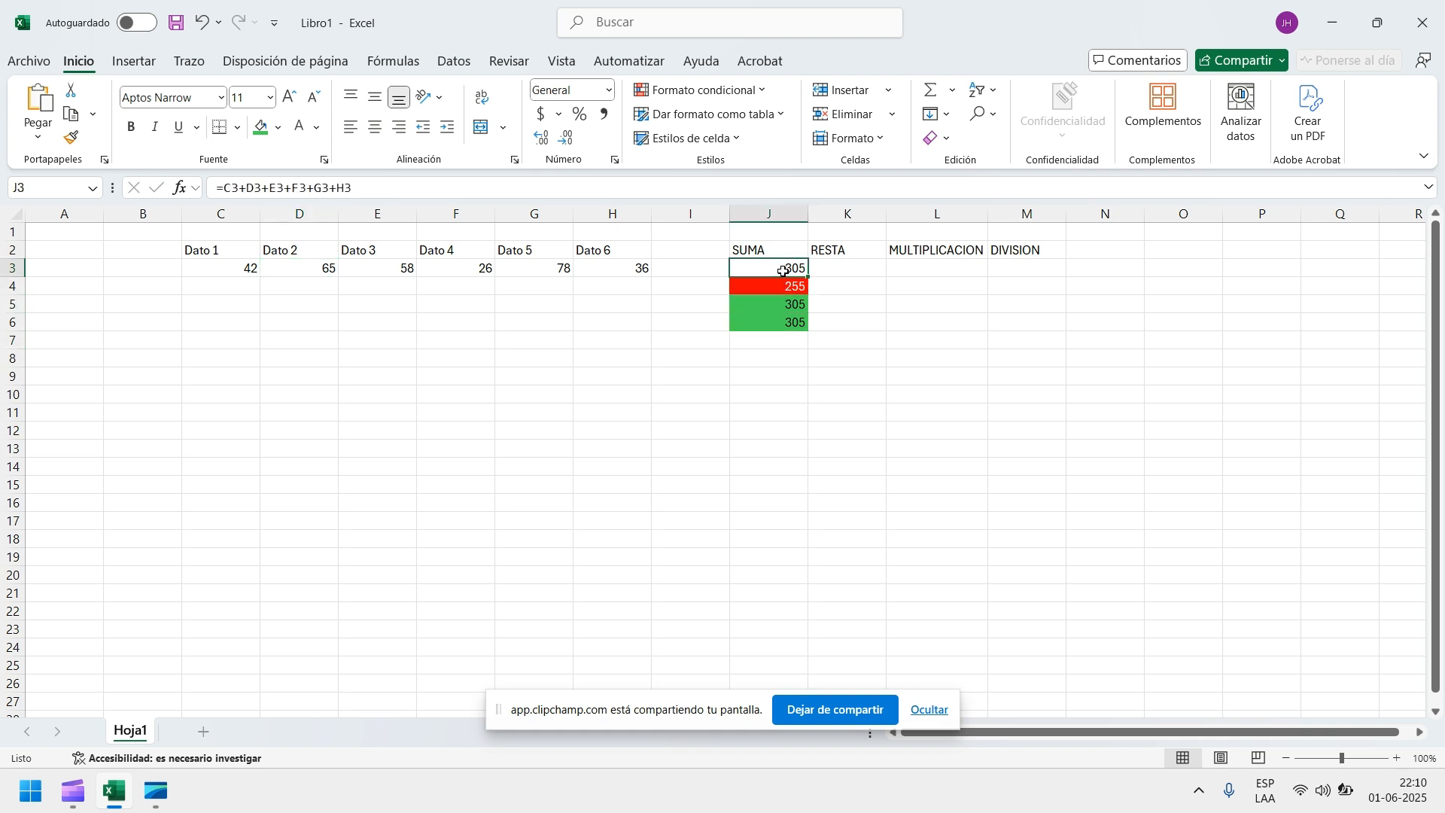
Step: Examine the cell references in J3's addition formula and match them to the data cells in row 3
click(226, 194)
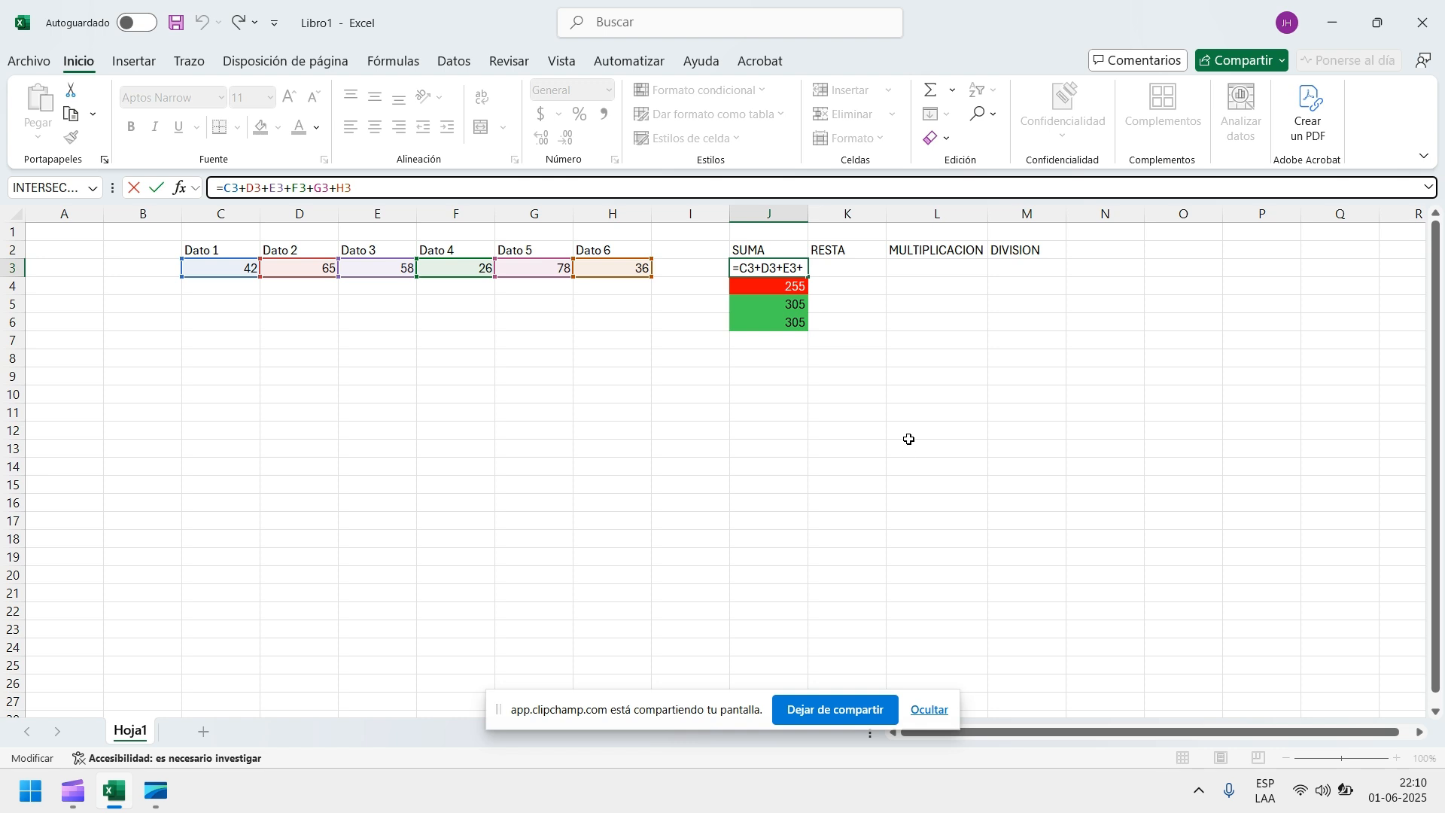
click(778, 305)
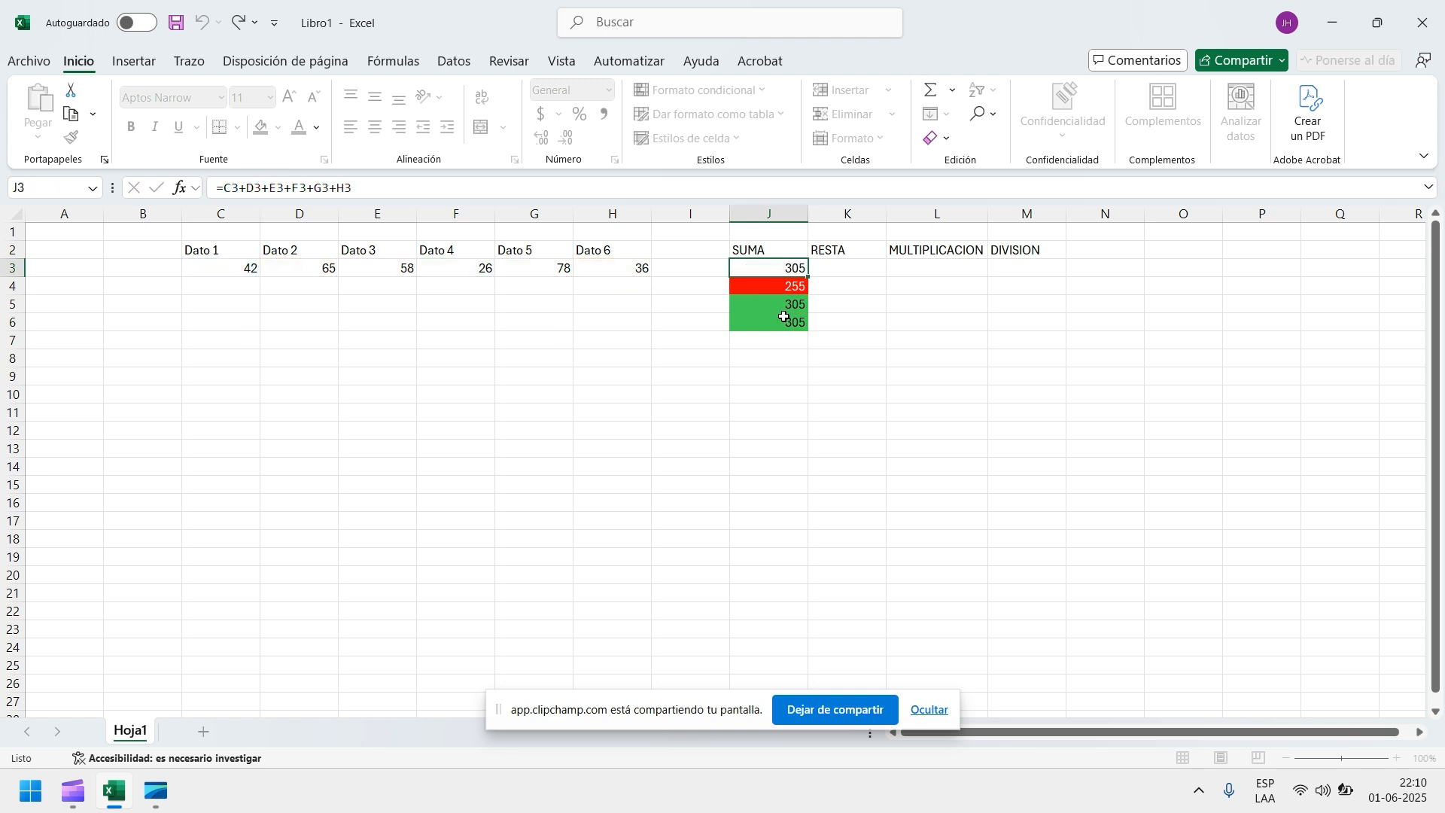
click(228, 185)
mouse_move(216, 187)
mouse_down()
mouse_move(265, 187)
mouse_move(226, 188)
mouse_move(239, 187)
mouse_up()
click(248, 268)
click(277, 268)
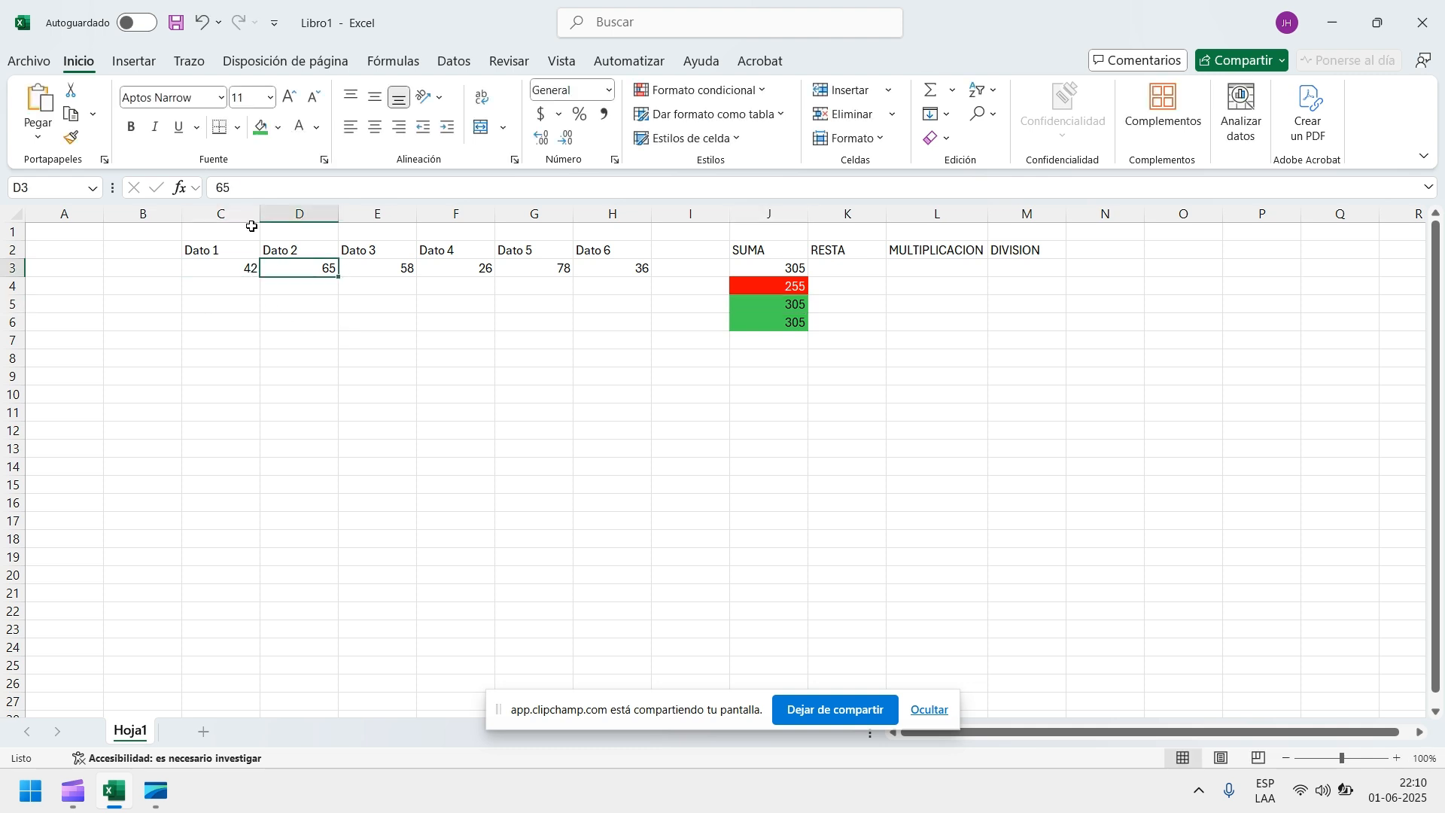
click(420, 248)
click(393, 268)
click(465, 270)
Step: Fill cell J3, which holds the cell-reference addition, with the standard green colour
click(752, 272)
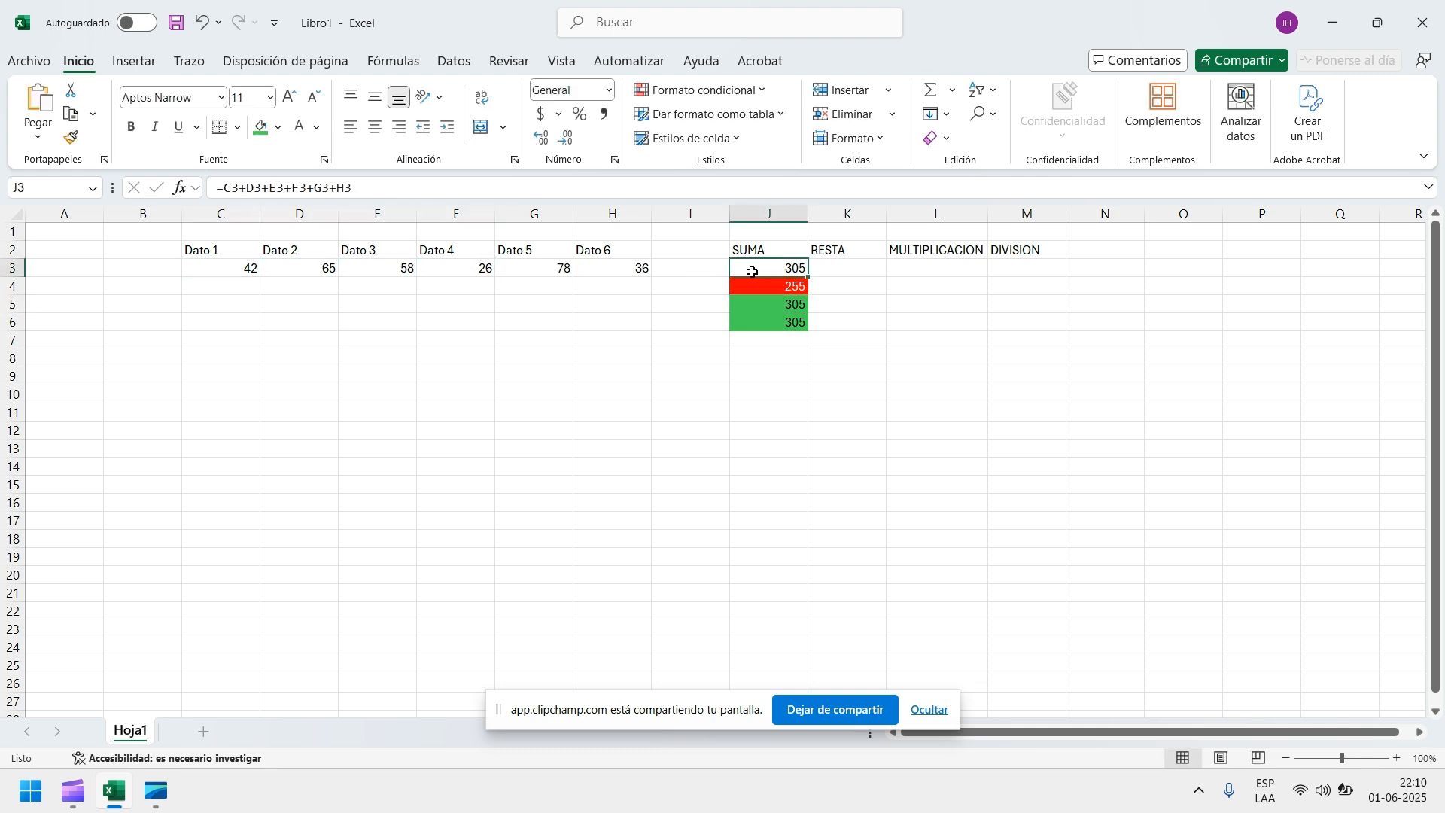
click(279, 127)
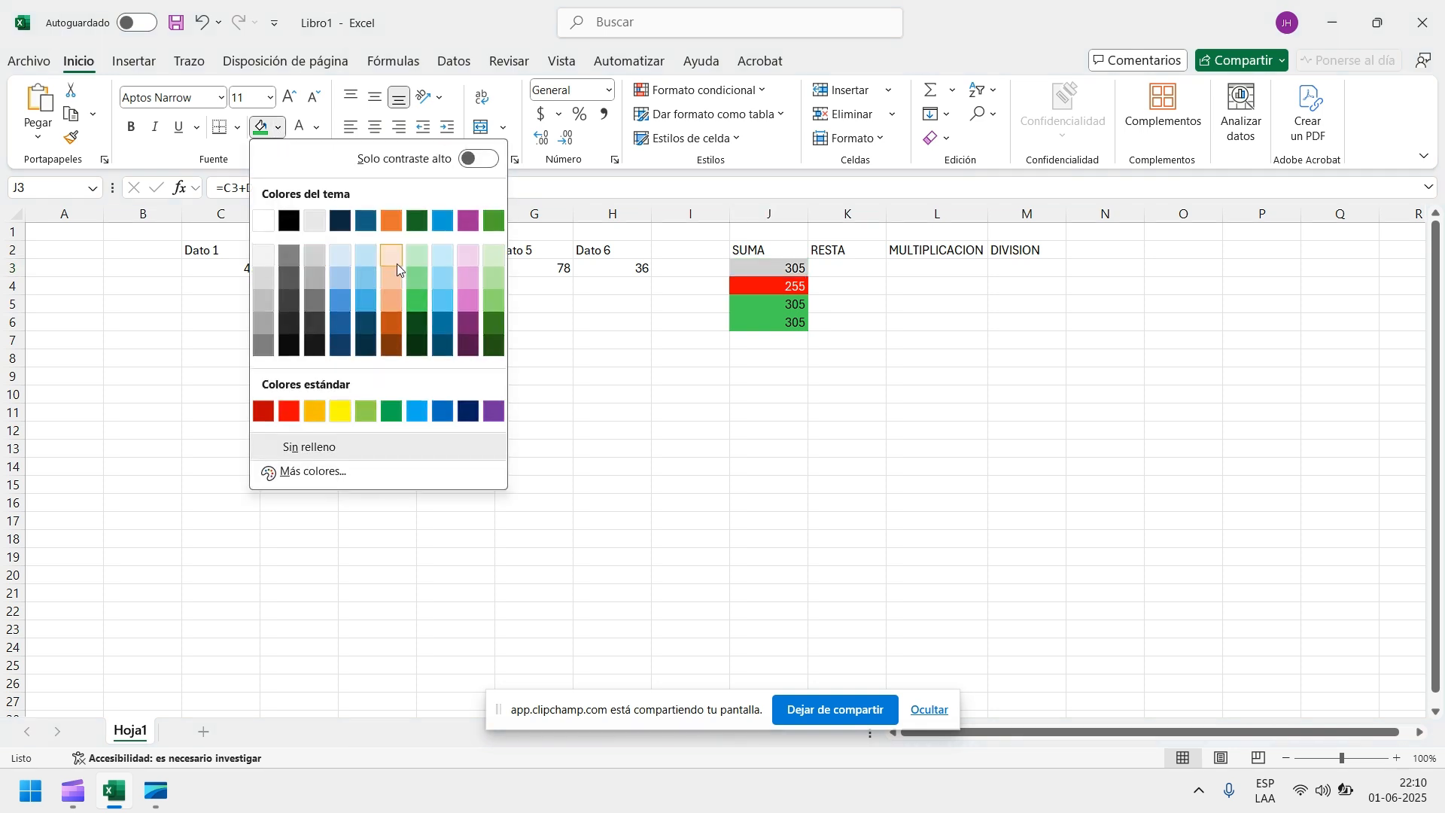
click(392, 411)
click(613, 448)
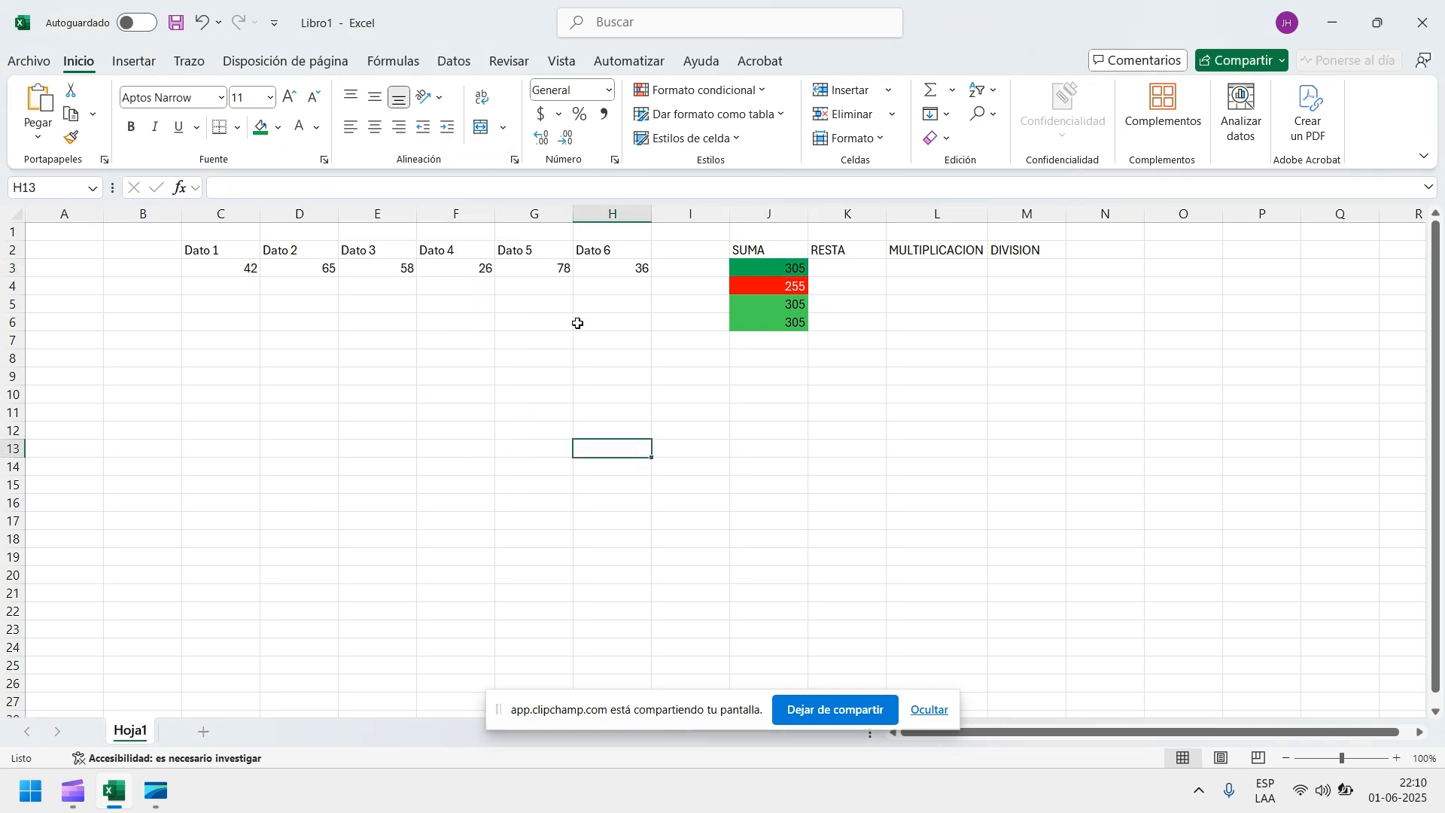
Step: Undo J3's green fill, try the standard green on it again, and undo that fill too
key(ctrl+z)
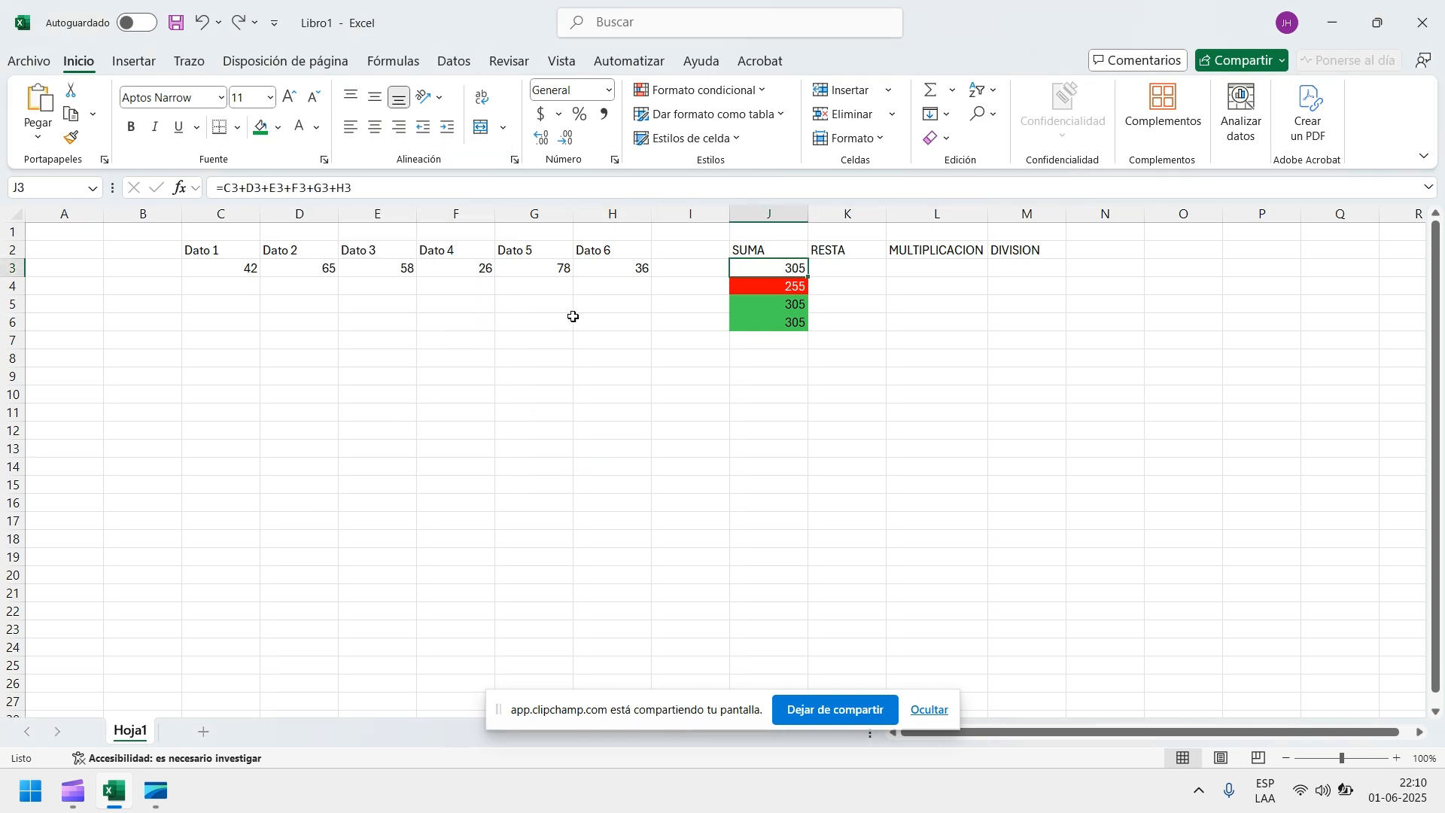
click(278, 127)
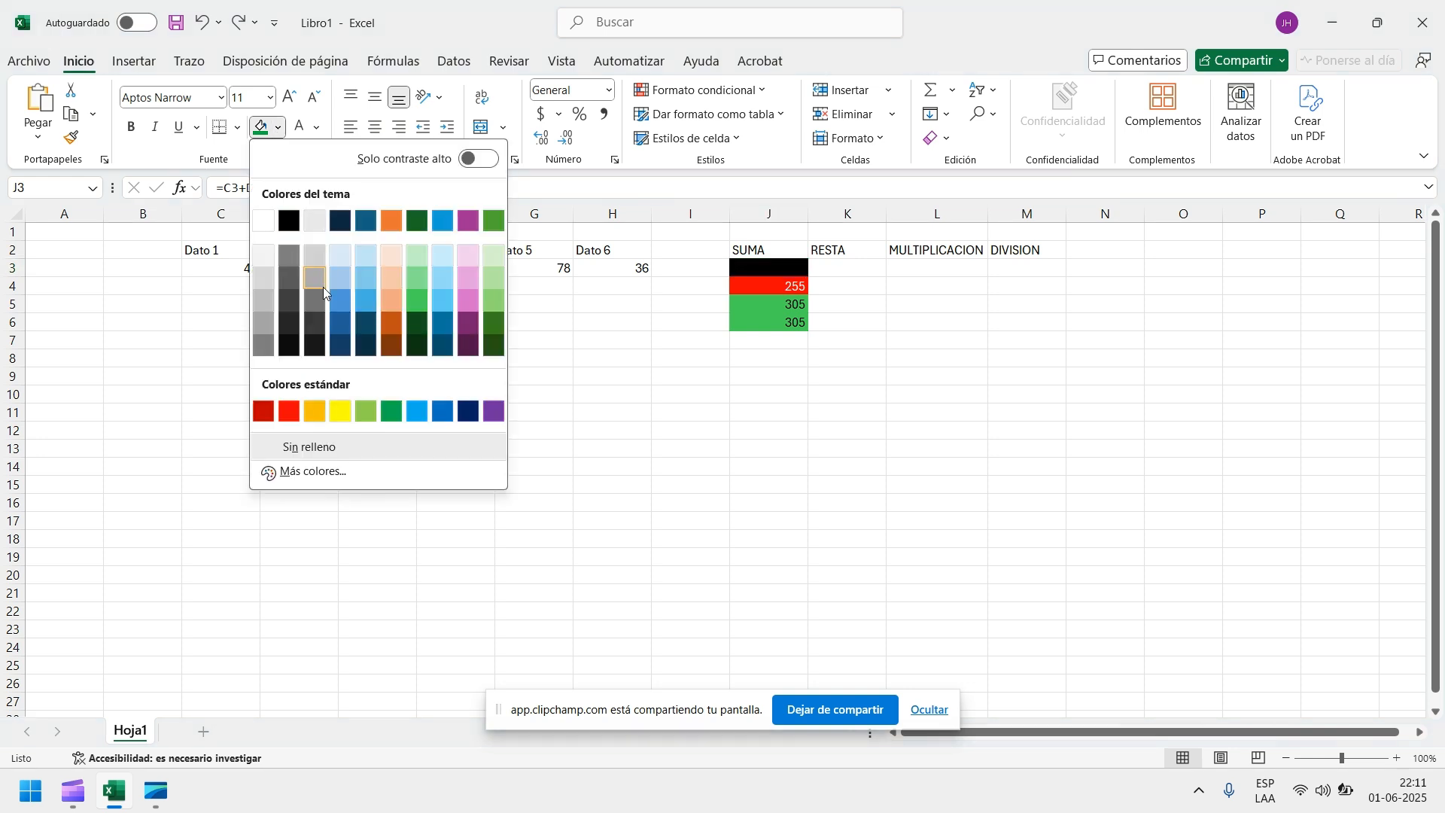
click(384, 411)
click(690, 467)
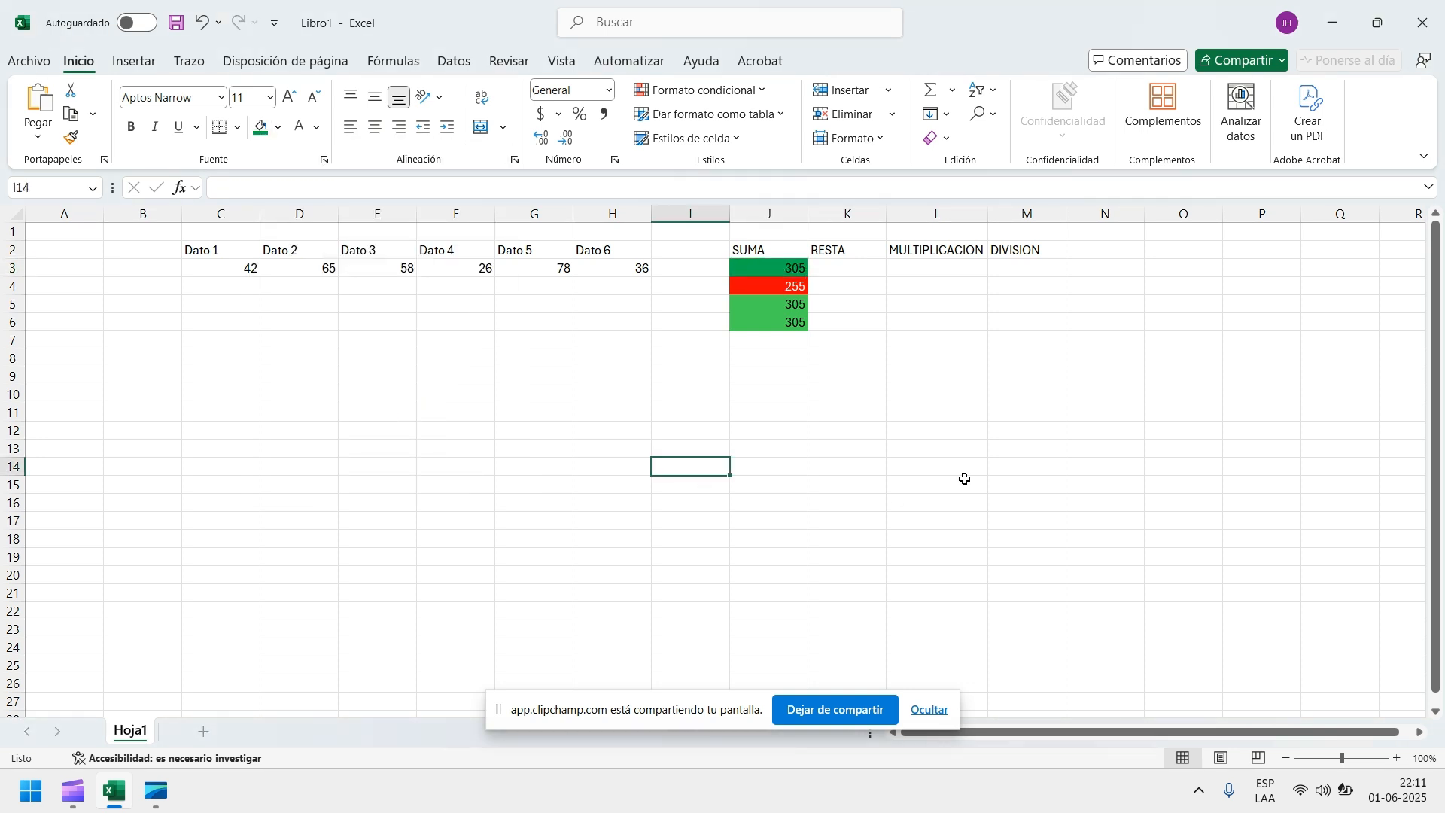
key(ctrl+z)
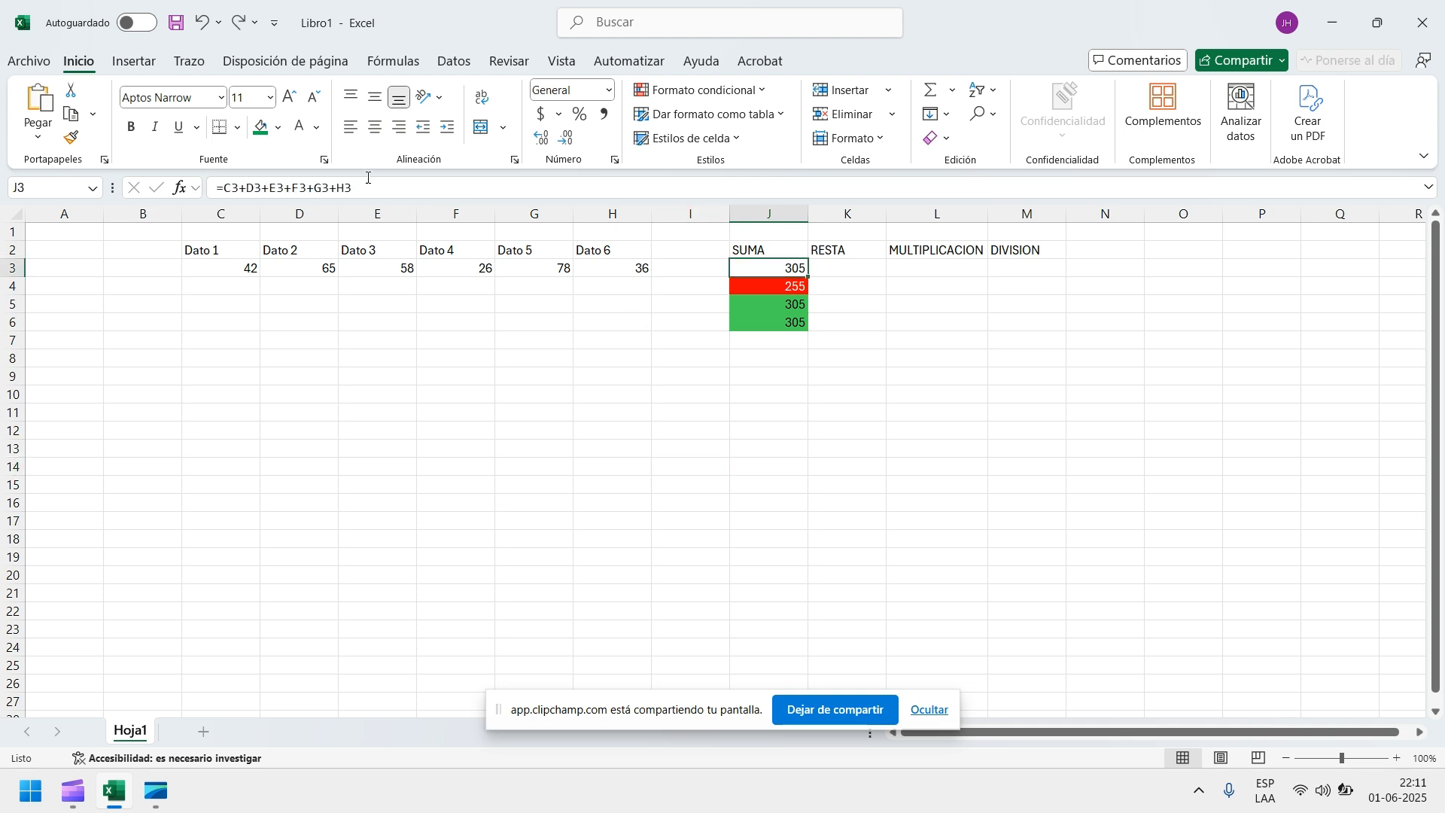
Step: Fill cell J3 with the lighter theme green that matches cells J5 and J6
click(278, 127)
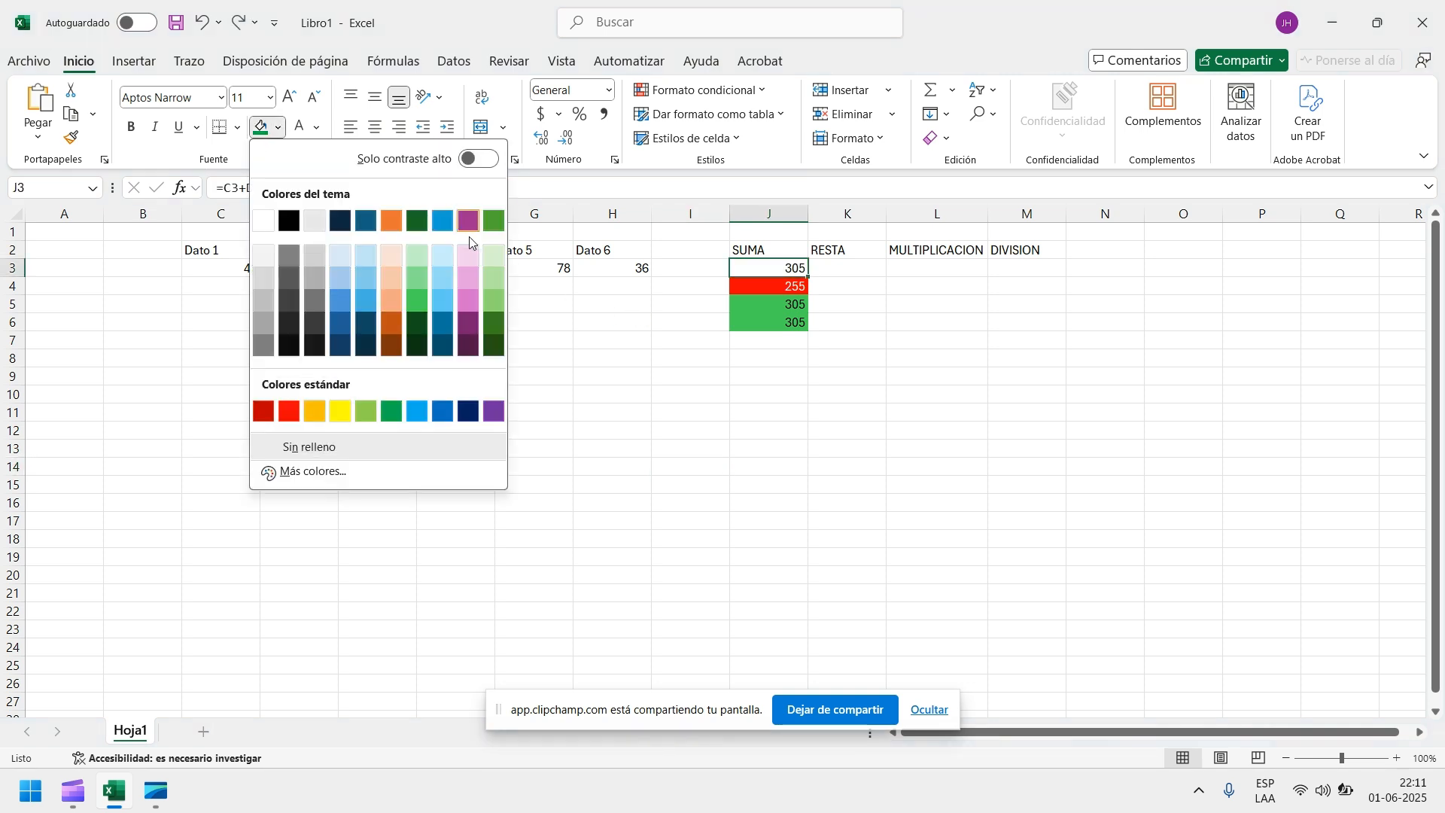
click(417, 298)
click(1057, 466)
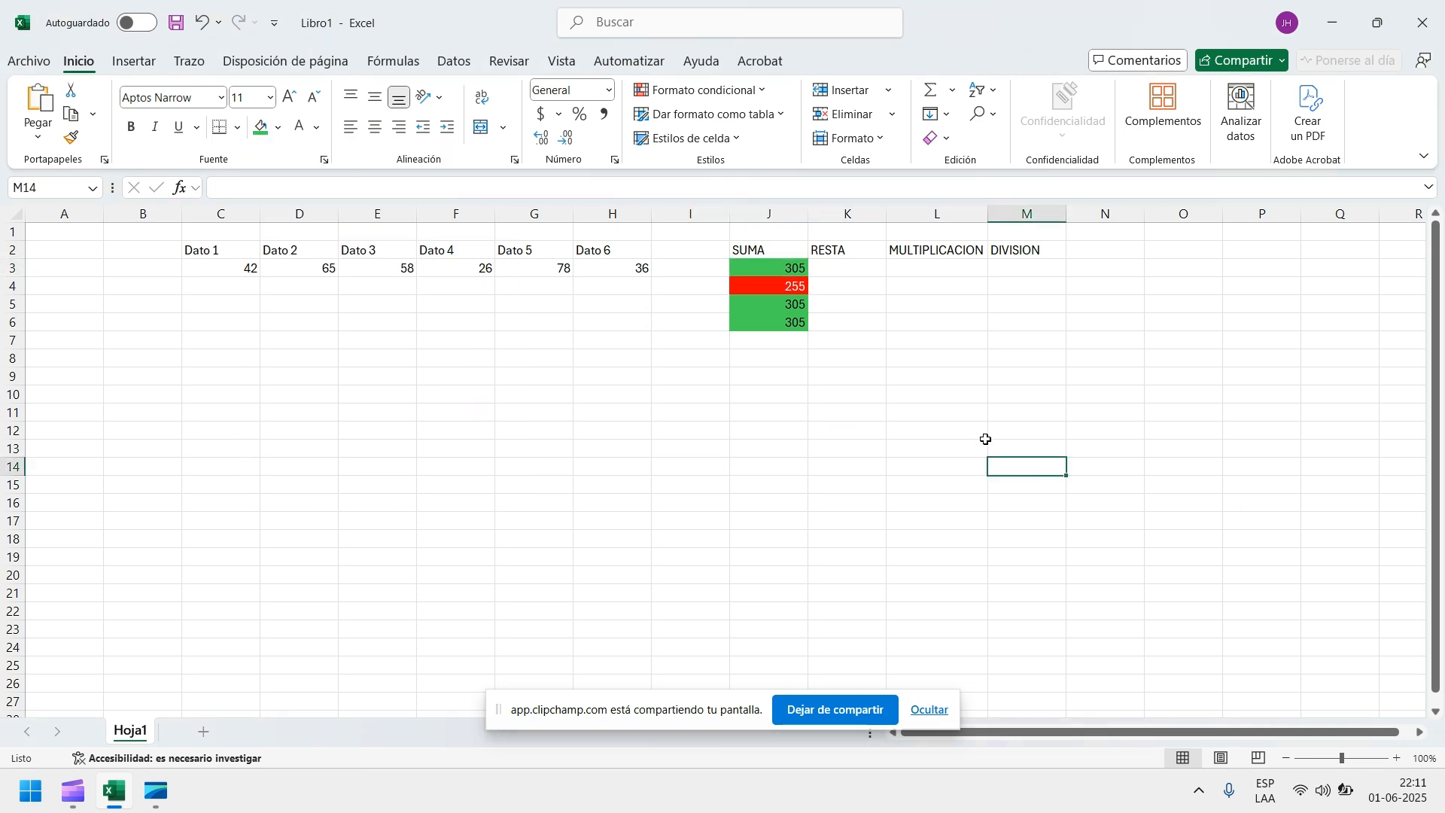
Step: Review the RESTA, MULTIPLICACION and DIVISION headings and the empty result cells beneath them
click(838, 261)
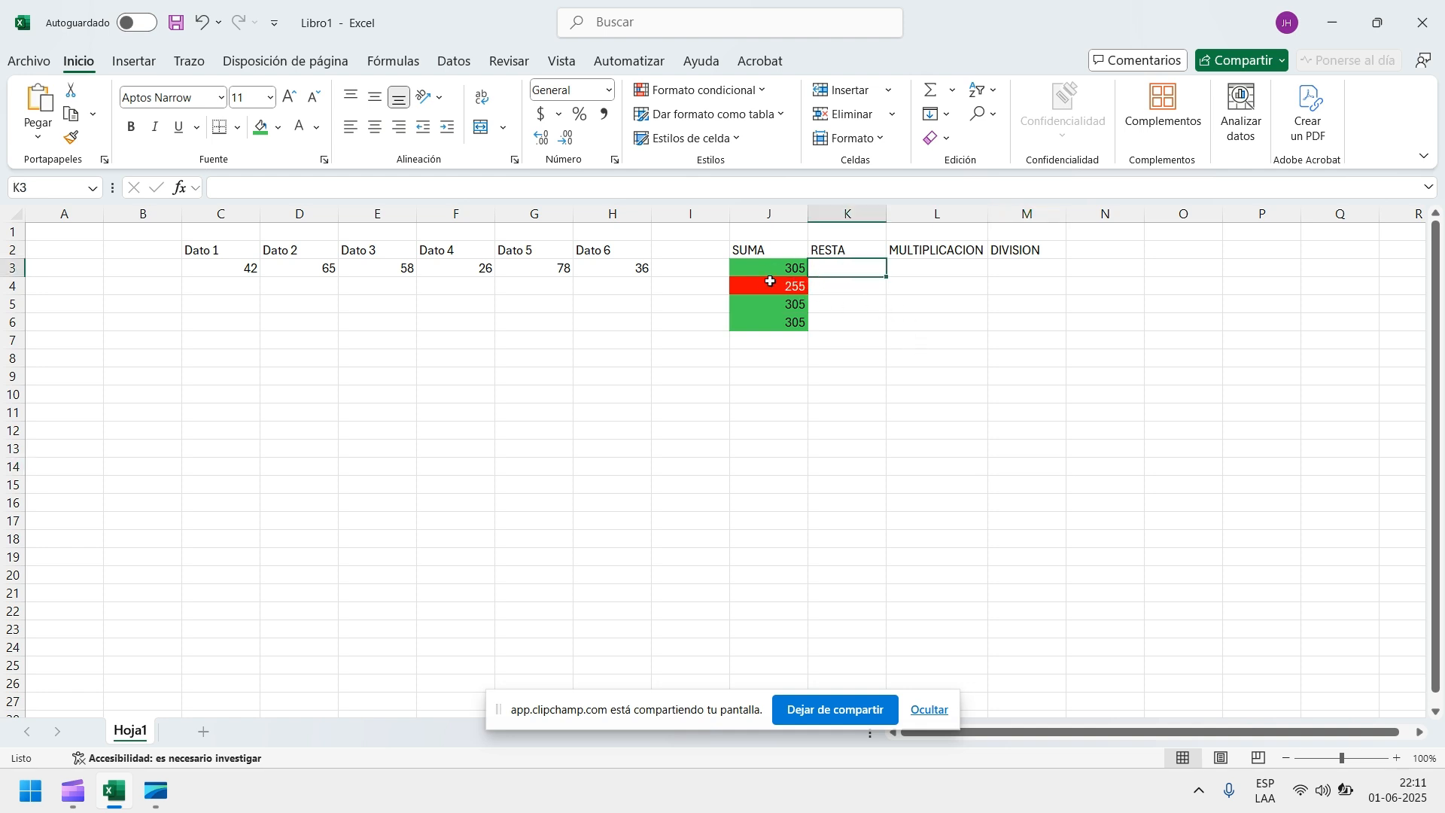
click(844, 252)
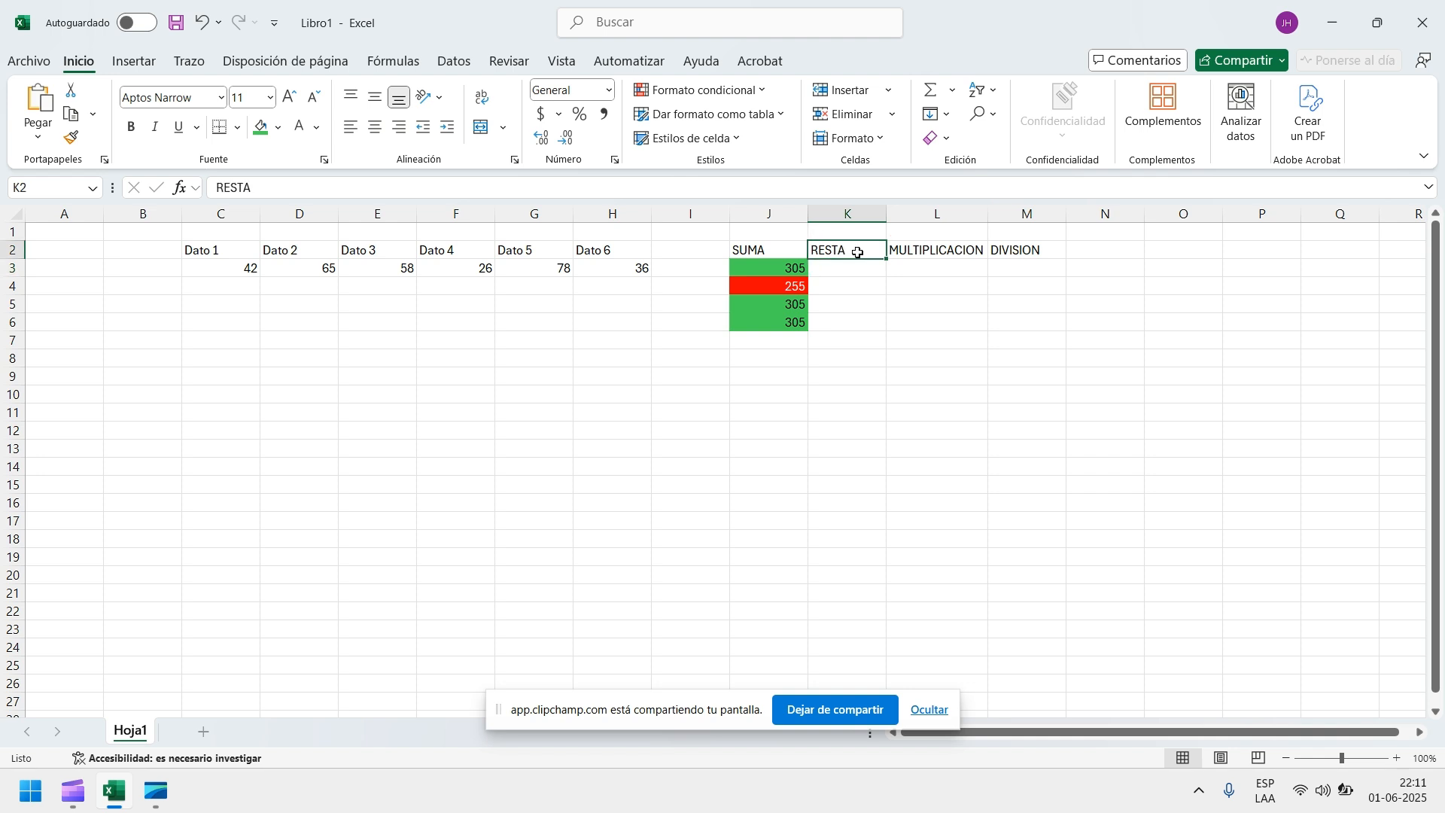
click(948, 253)
click(1020, 253)
click(879, 251)
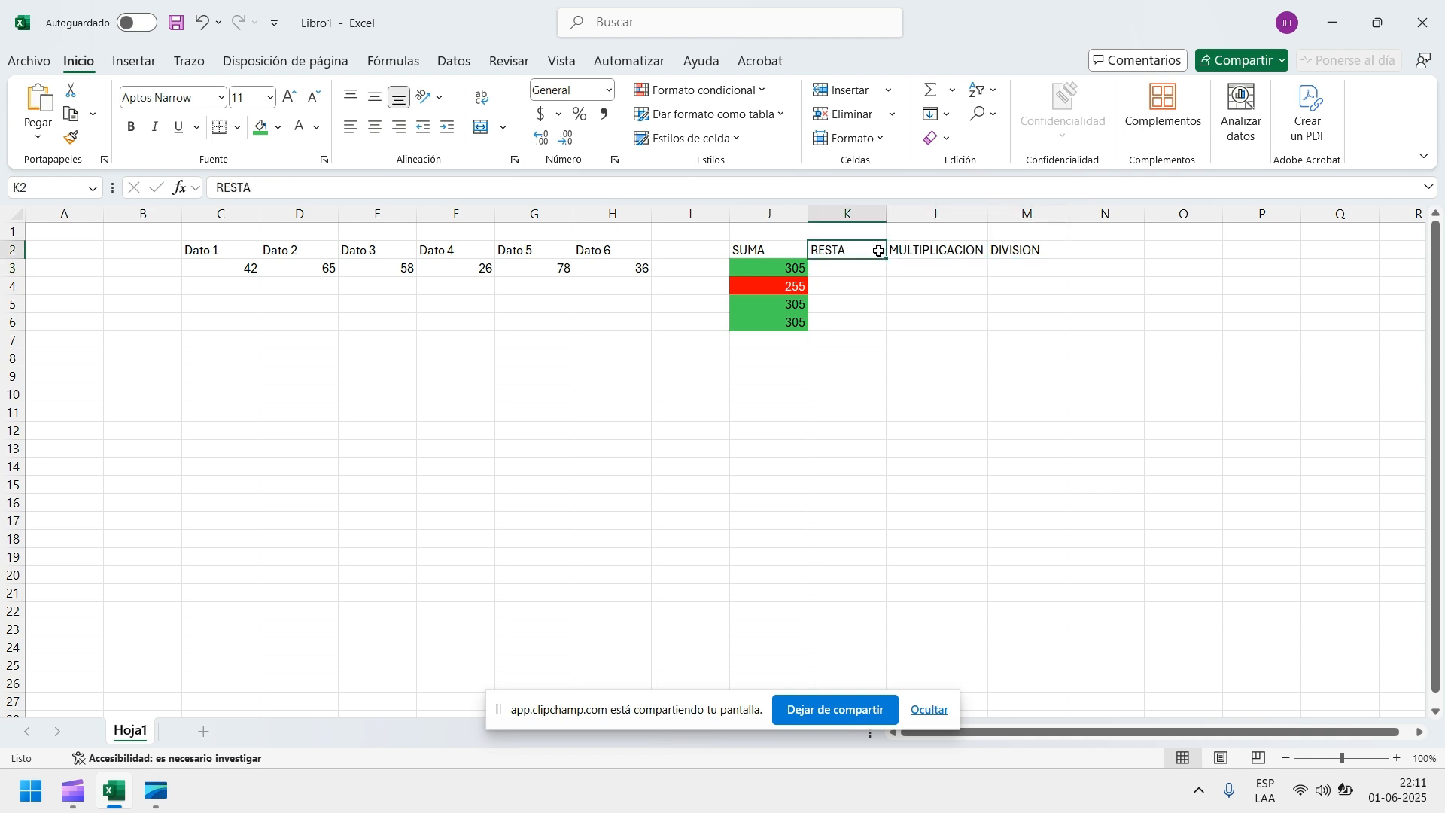
click(942, 255)
click(997, 249)
click(813, 263)
Step: Examine the references in J3's addition formula, try removing everything after C3, and discard the edit
click(774, 263)
click(336, 189)
drag(261, 188, 231, 188)
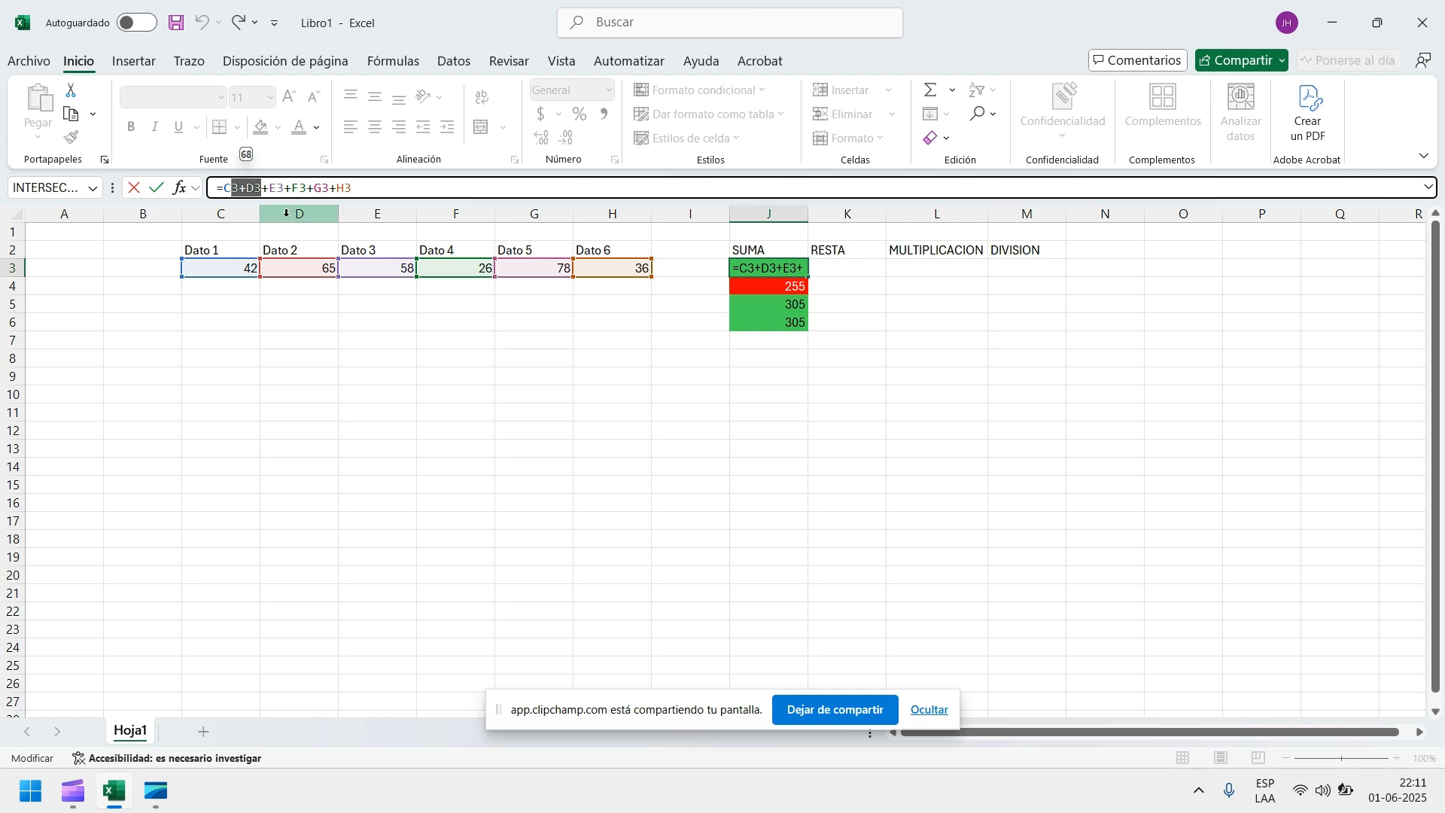
drag(353, 188, 240, 190)
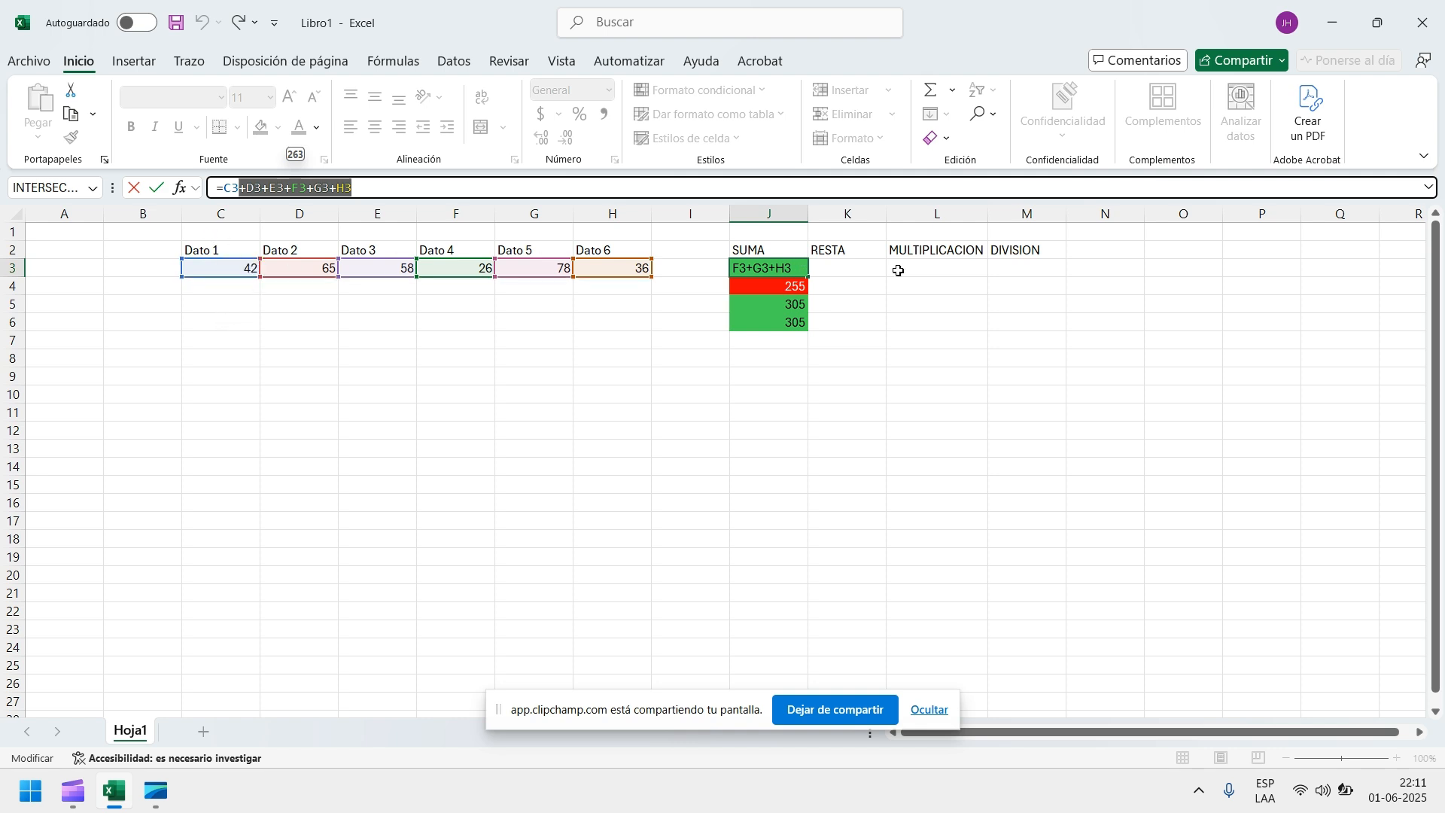
key(BackSpace)
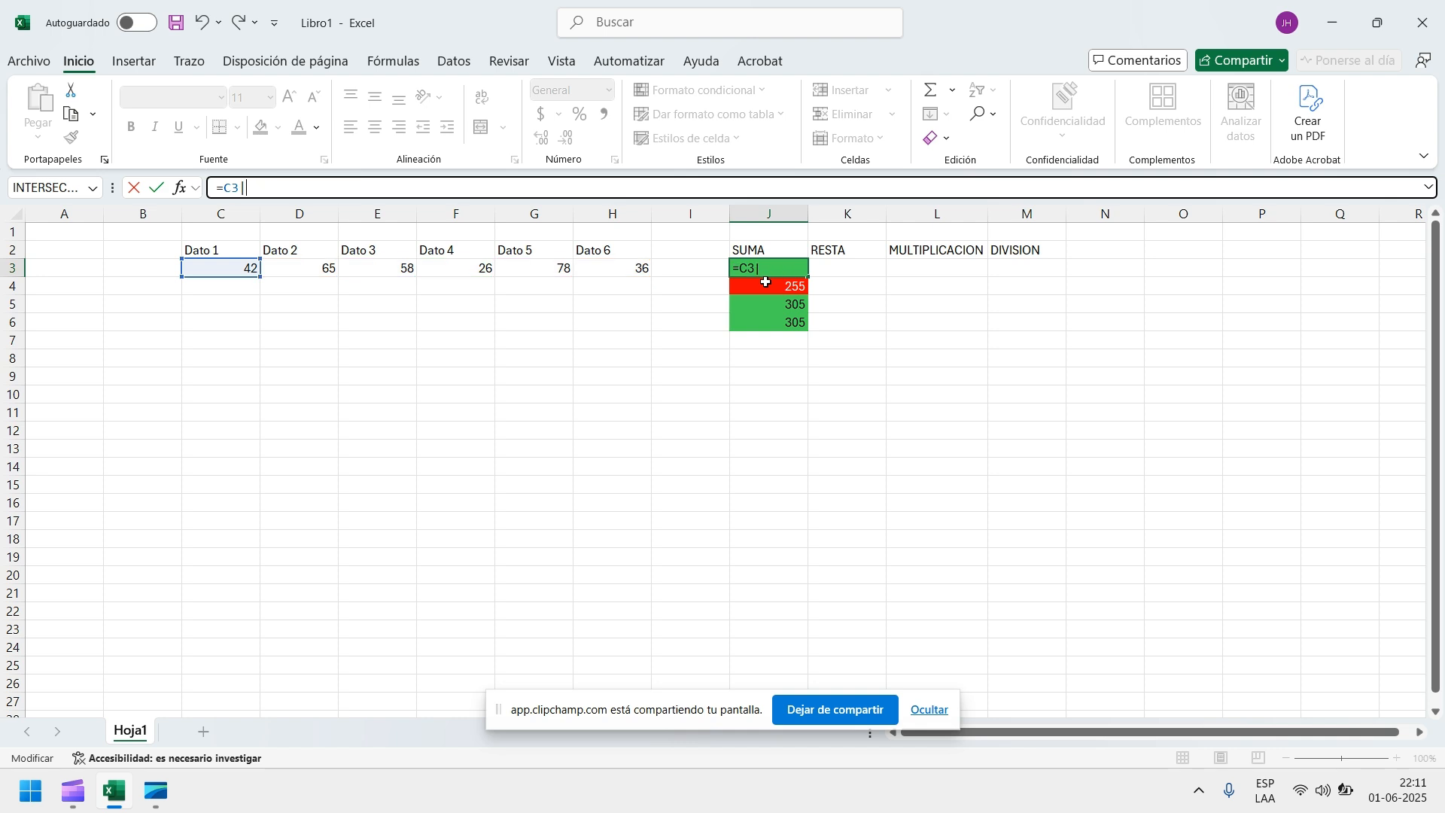
key(Escape)
Step: Compare the fixed-number formula in J4 with the cell-reference formula in J3
click(754, 284)
drag(361, 189, 212, 186)
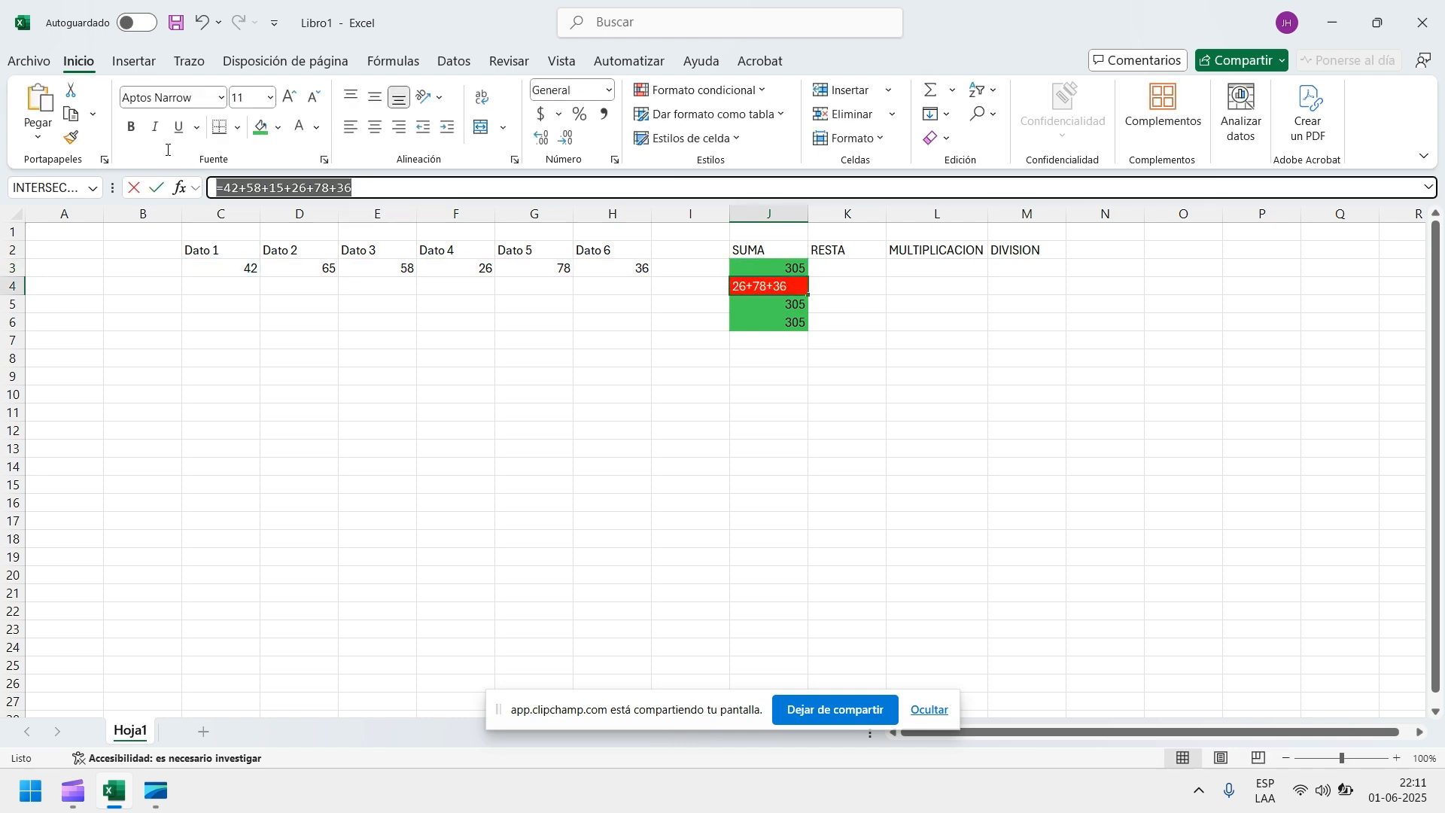
key(Escape)
click(795, 265)
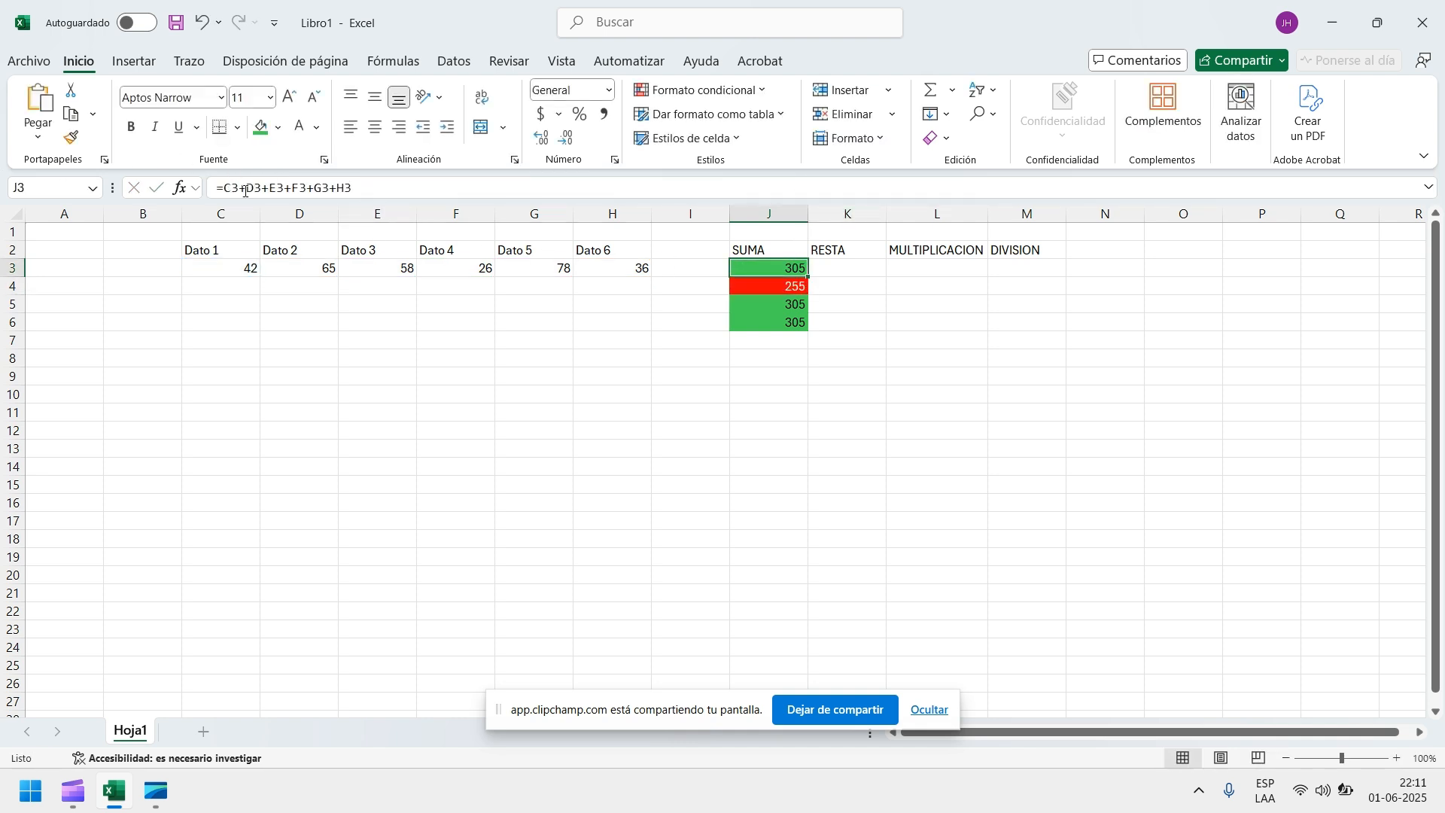
Step: Enter the subtraction formula =D3-G3 in K3 under RESTA, picking the Dato 2 and Dato 5 cells
click(850, 269)
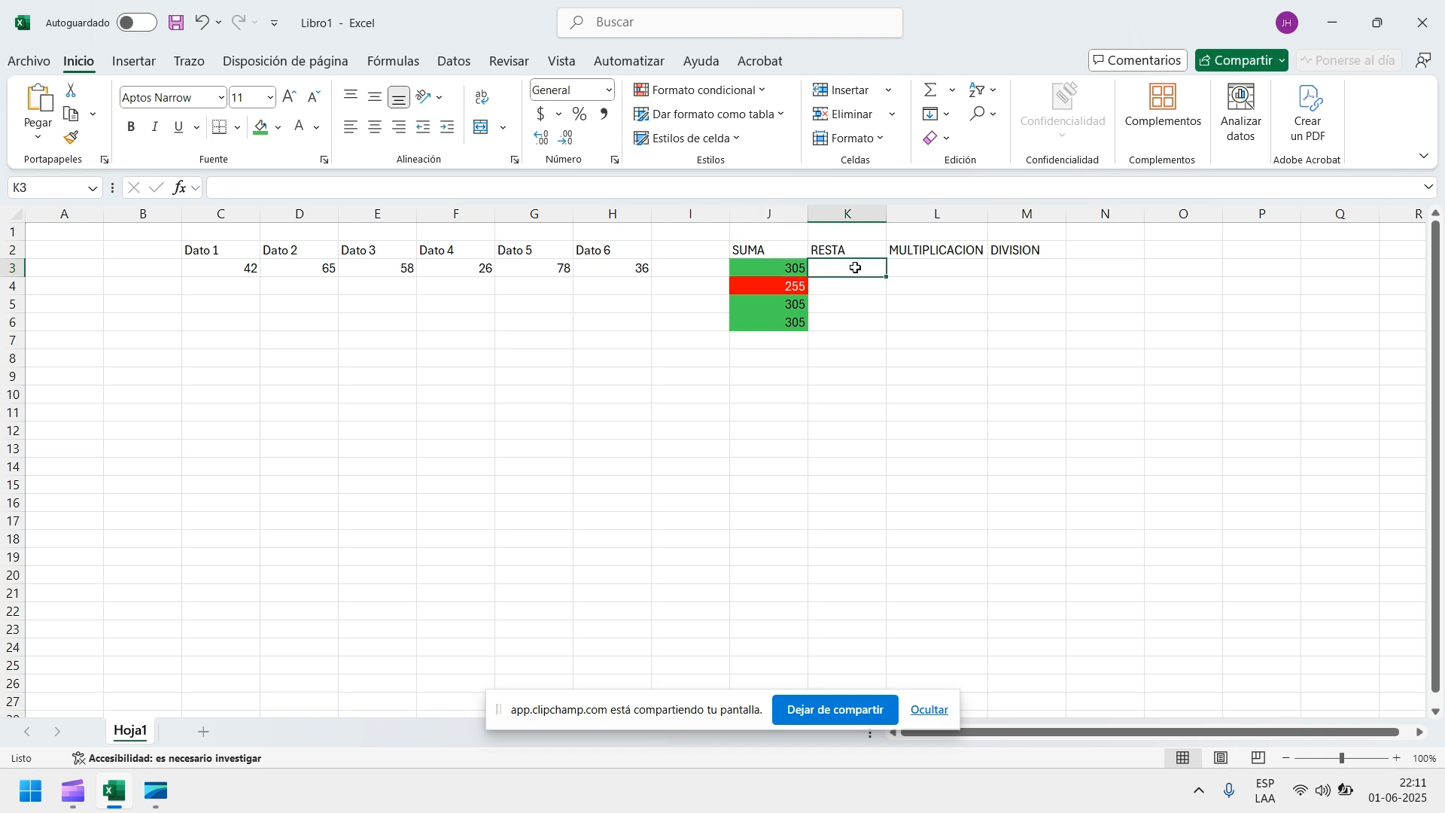
text(=)
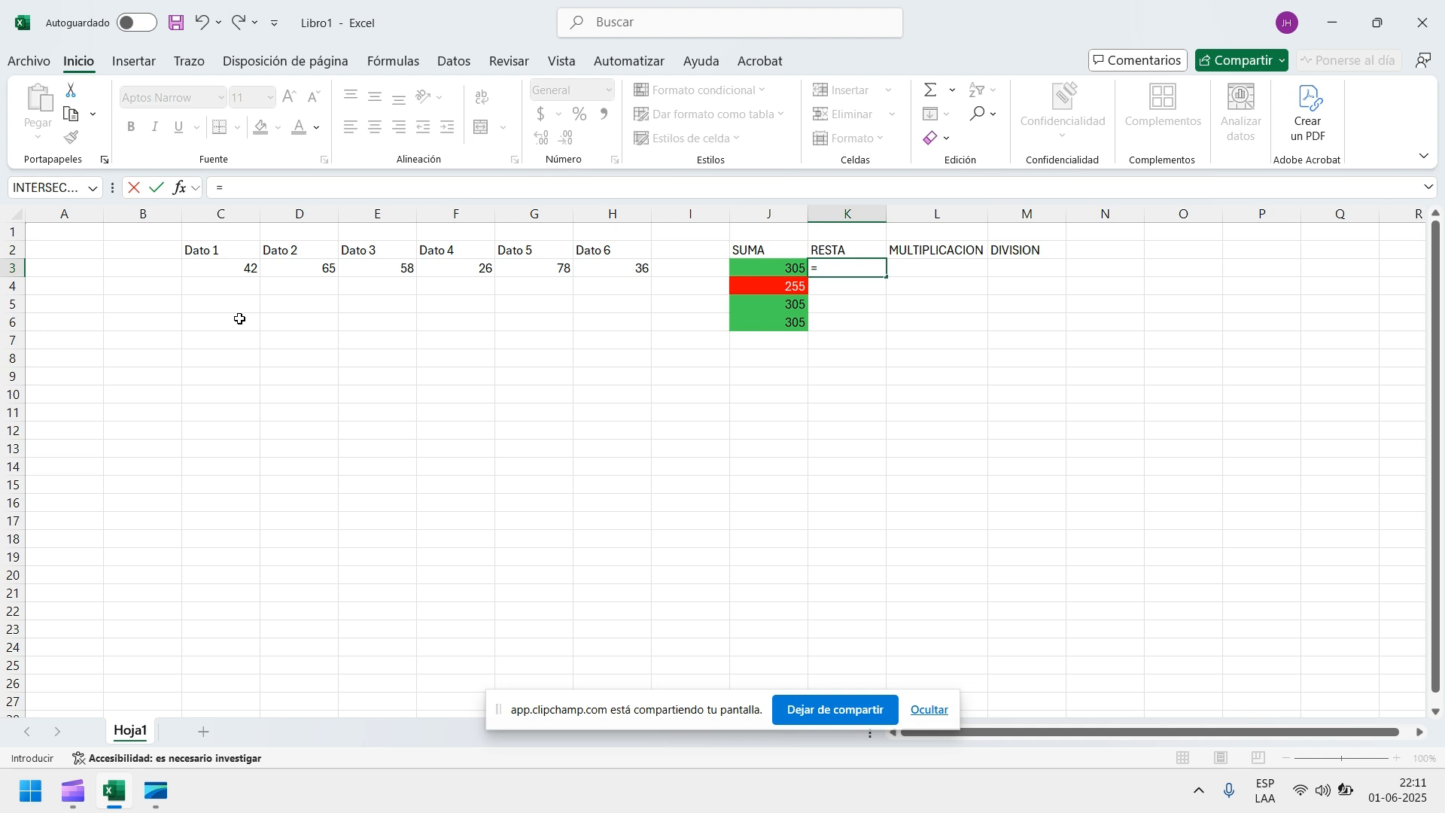
click(308, 269)
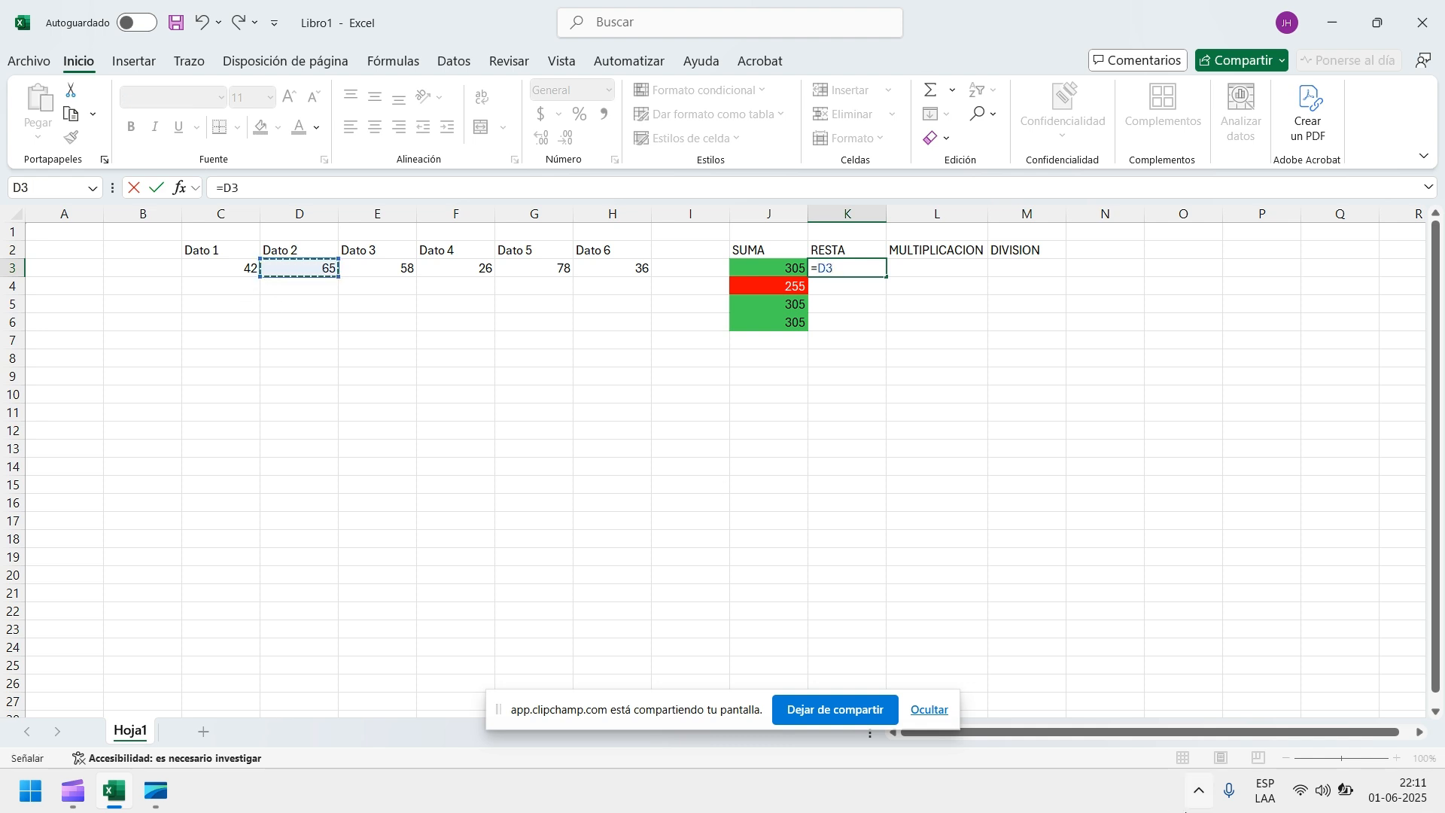
text(-)
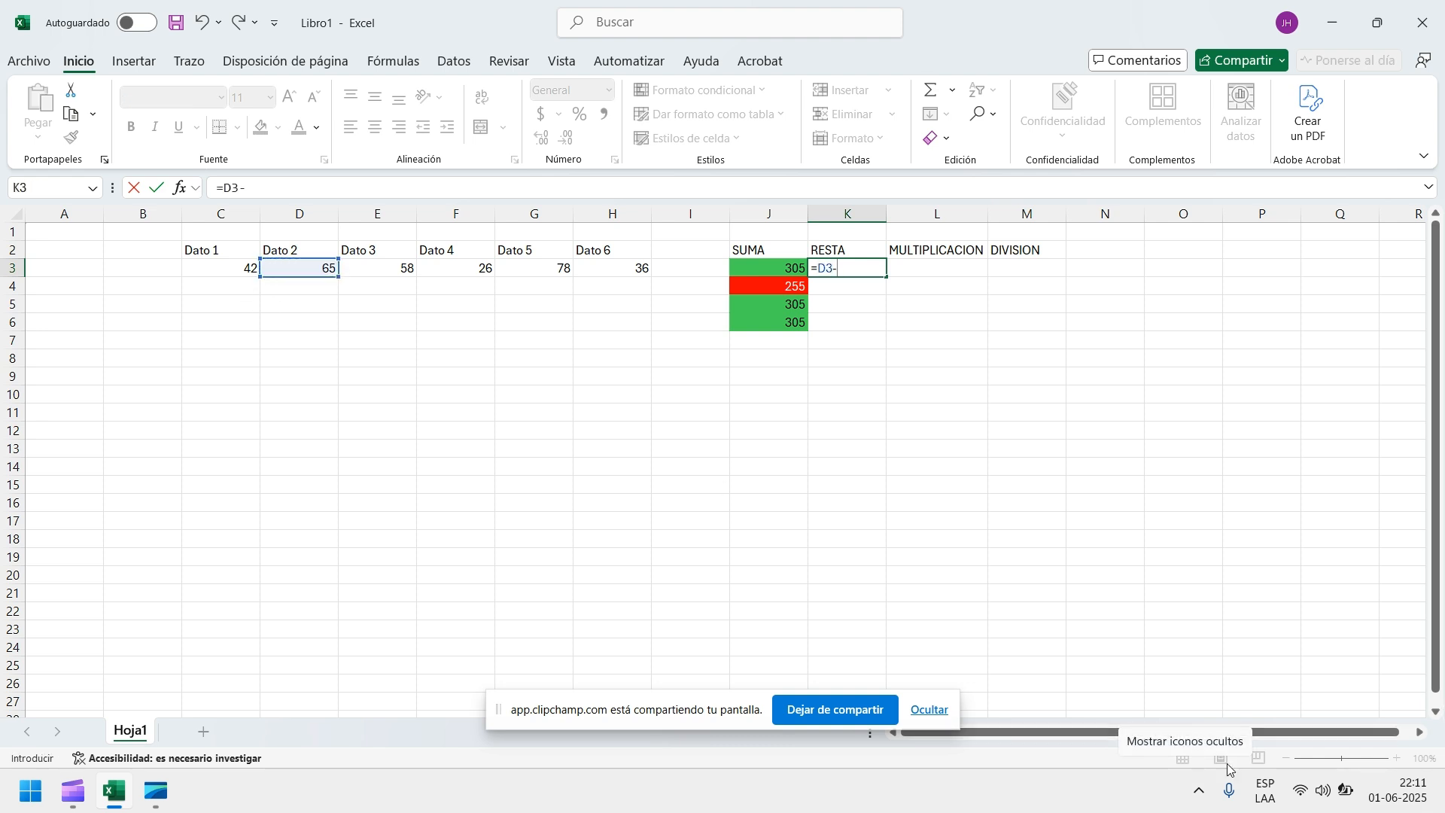
click(565, 271)
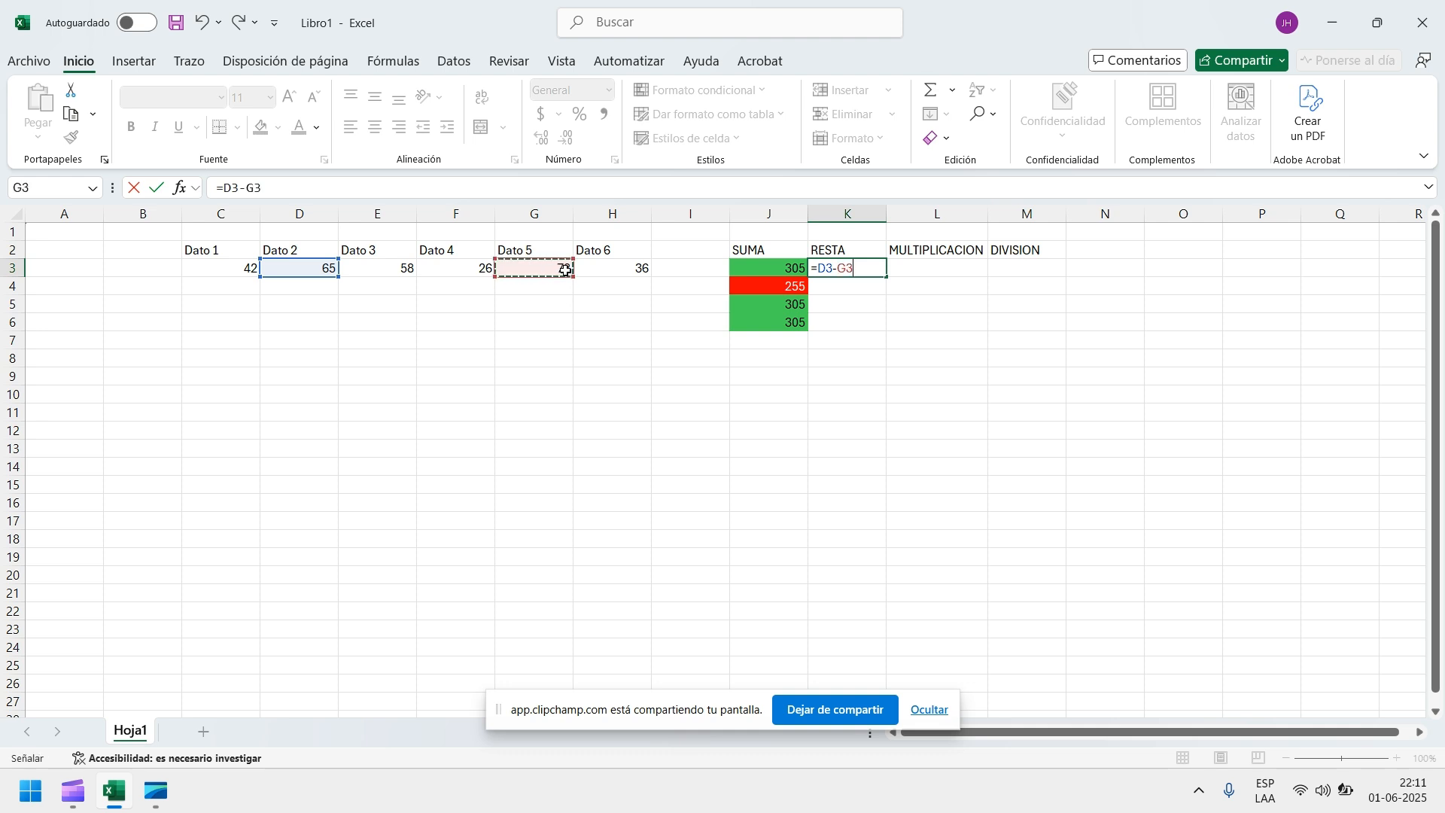
key(Return)
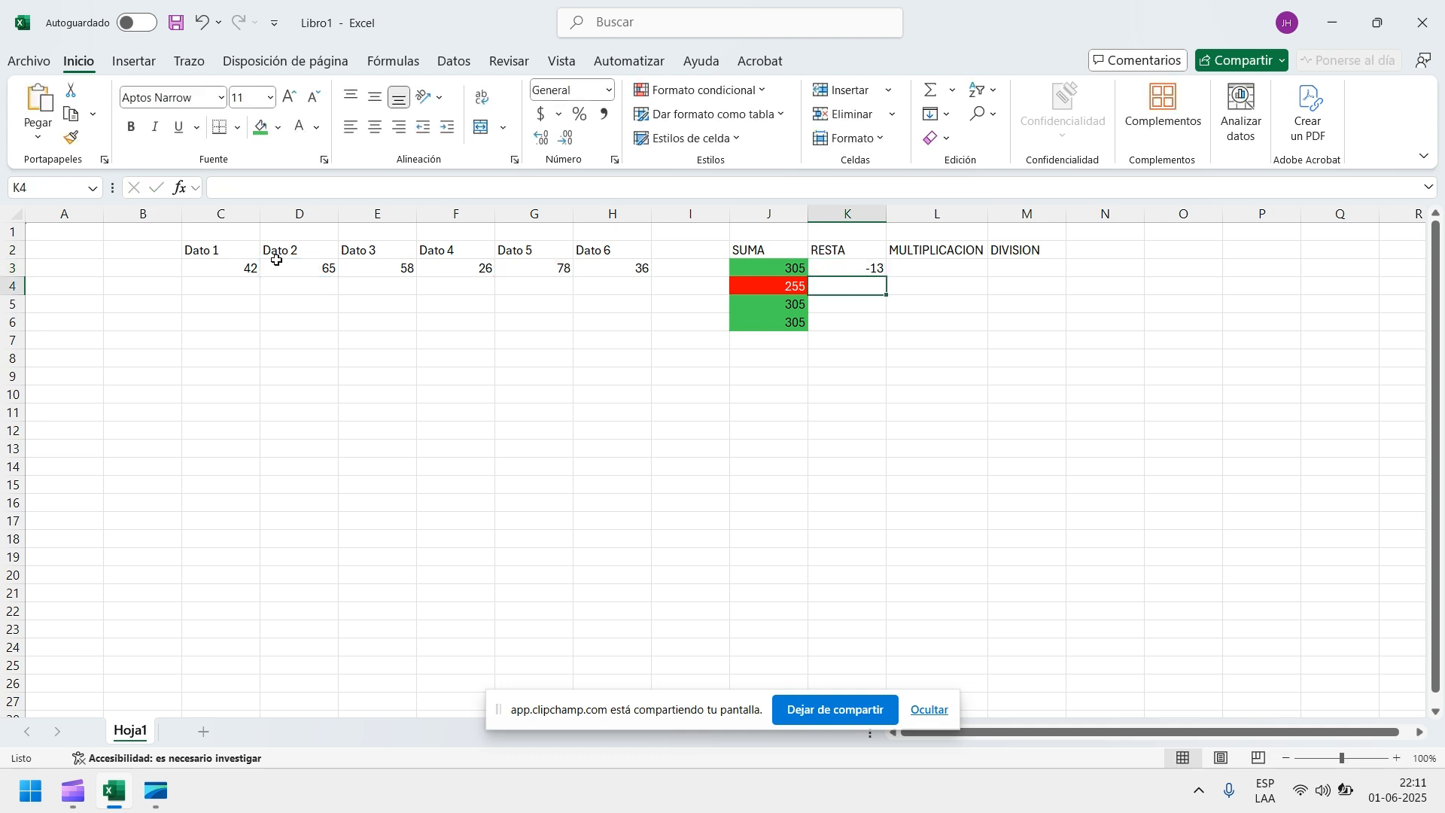
Step: Check the Dato 2 and Dato 5 values against the subtraction formula in K3
click(313, 275)
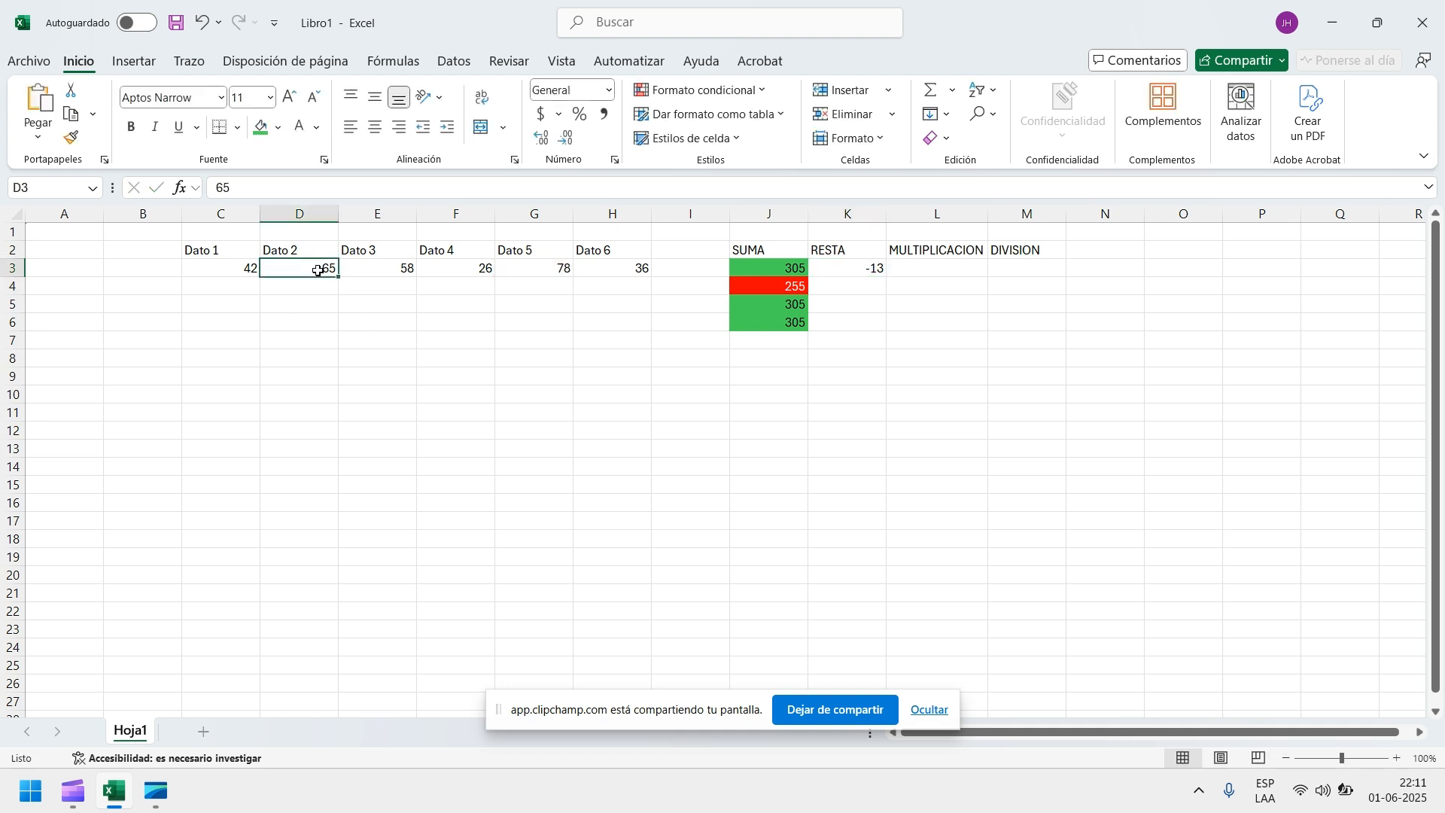
click(548, 267)
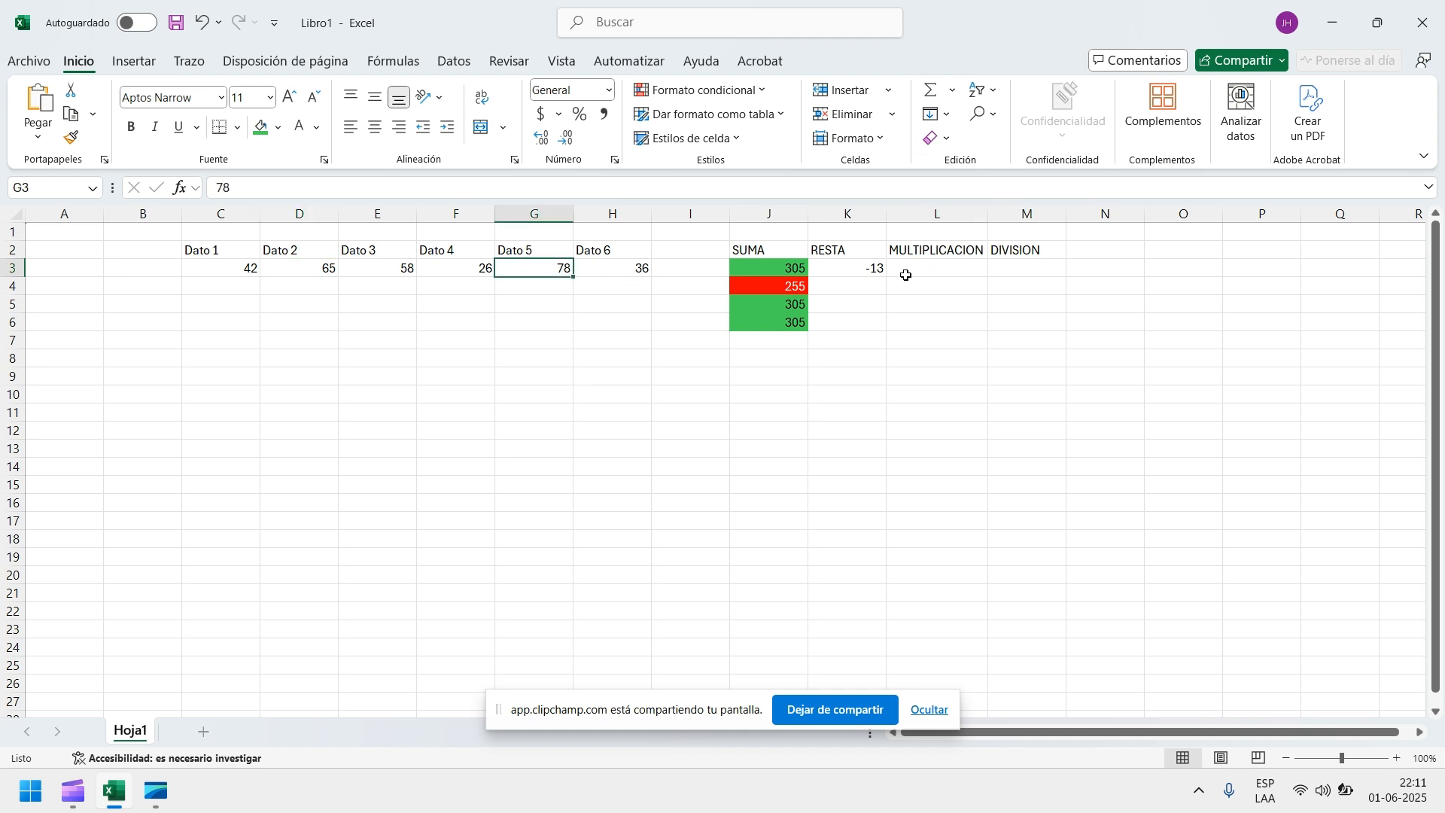
click(869, 271)
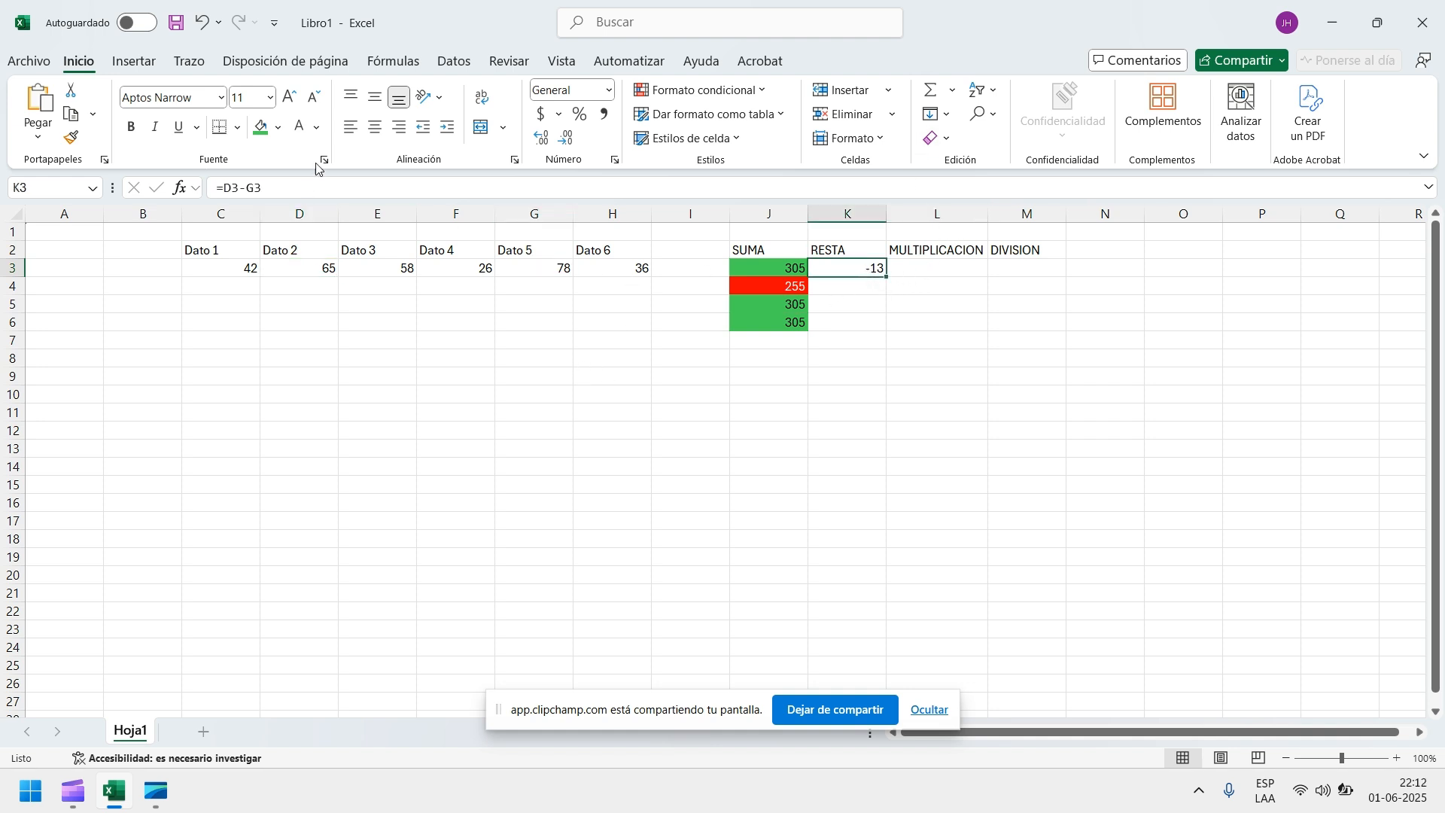
Step: Enter the multiplication formula =D3*G3 in L3 under MULTIPLICACION, picking the Dato 2 and Dato 5 cells
click(947, 267)
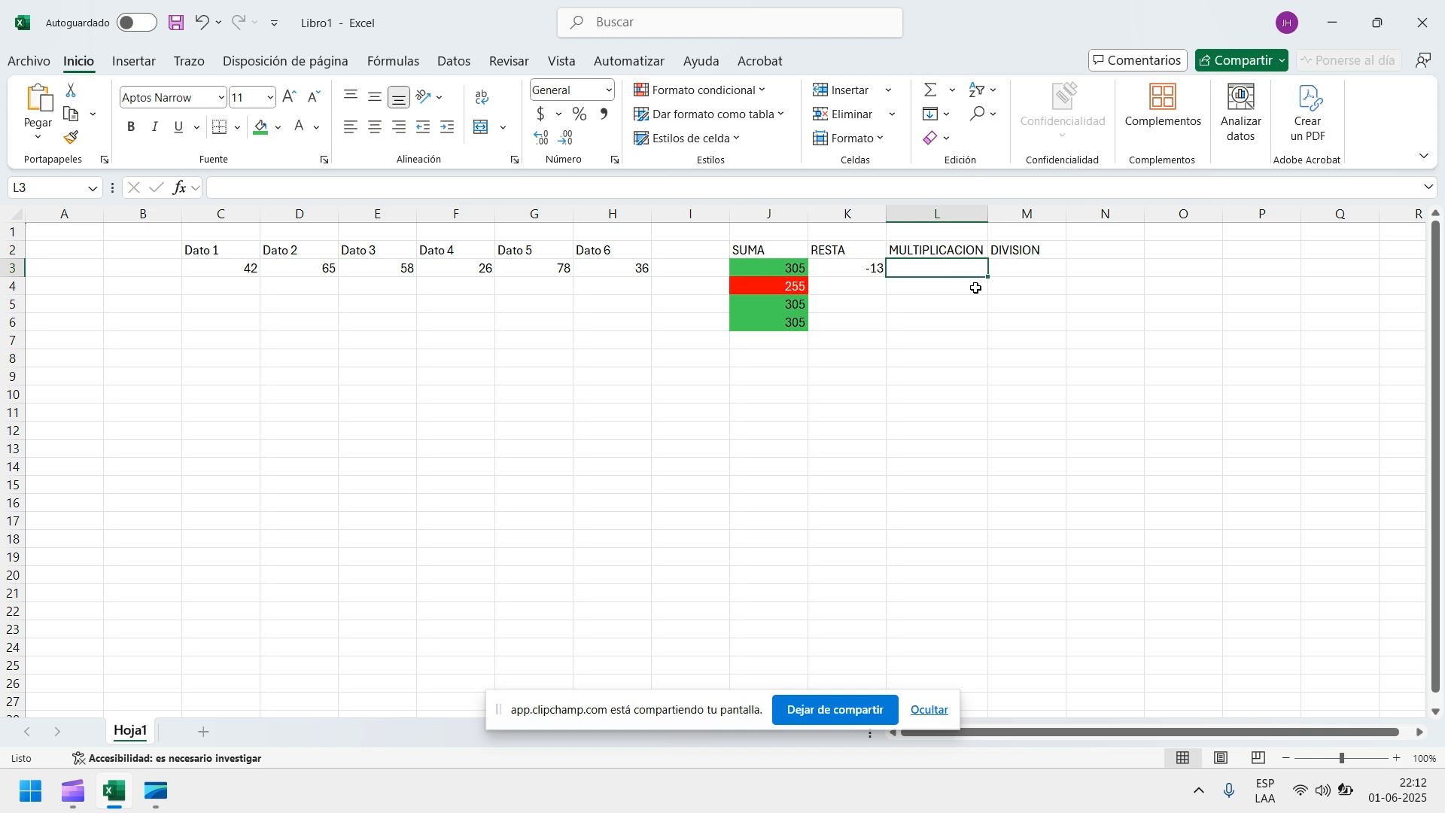
text(=)
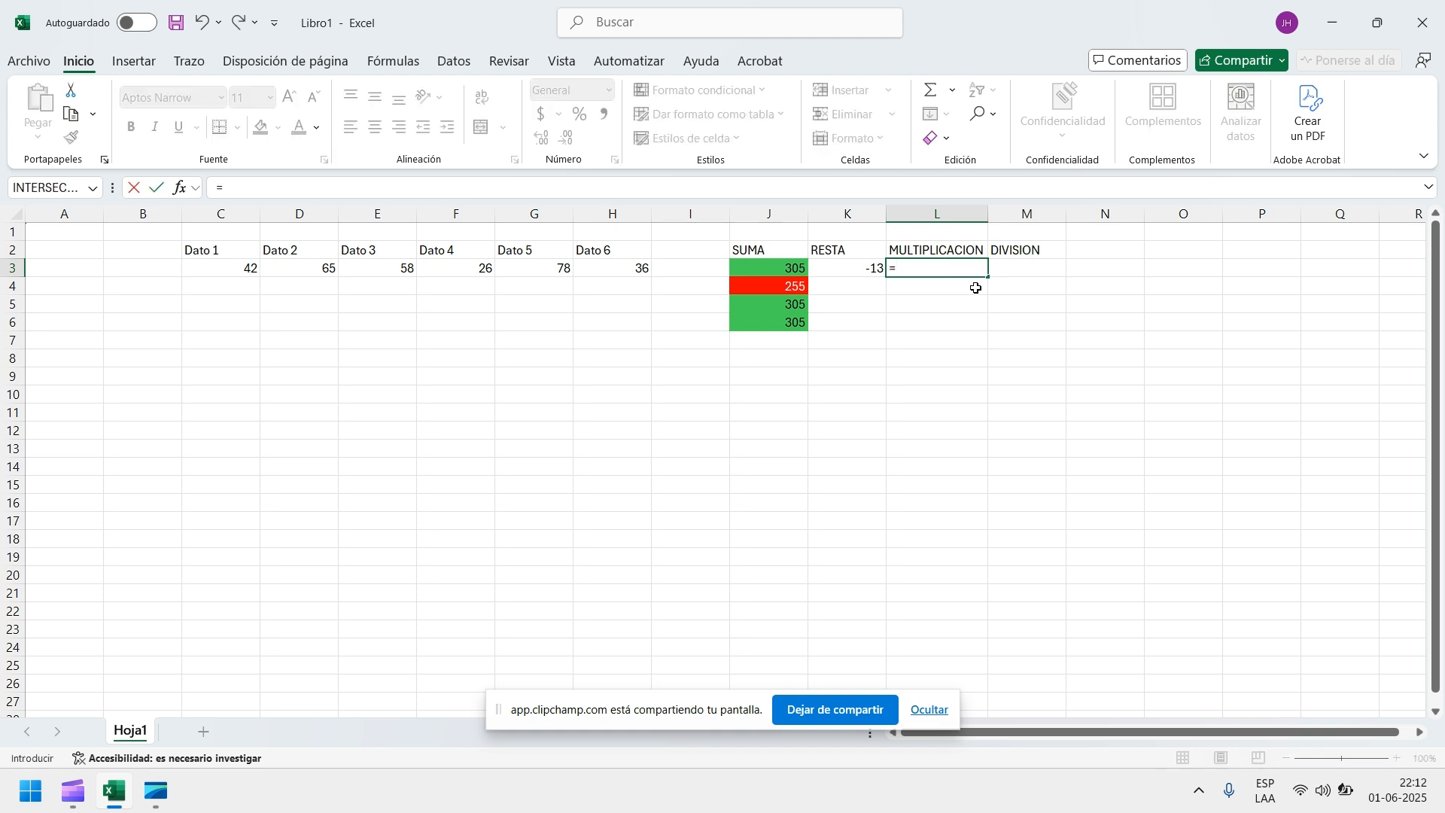
click(305, 267)
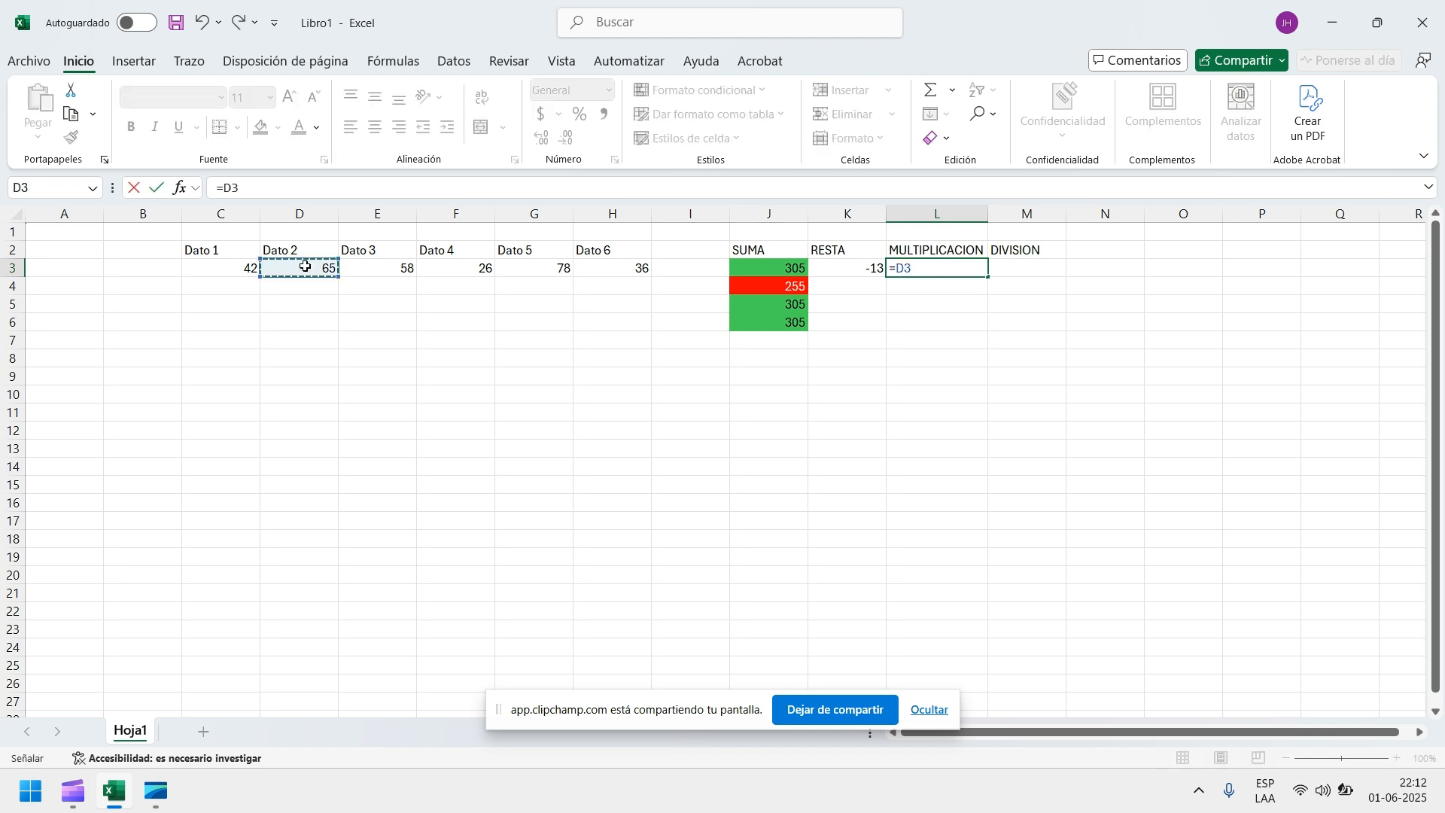
text(*)
click(544, 273)
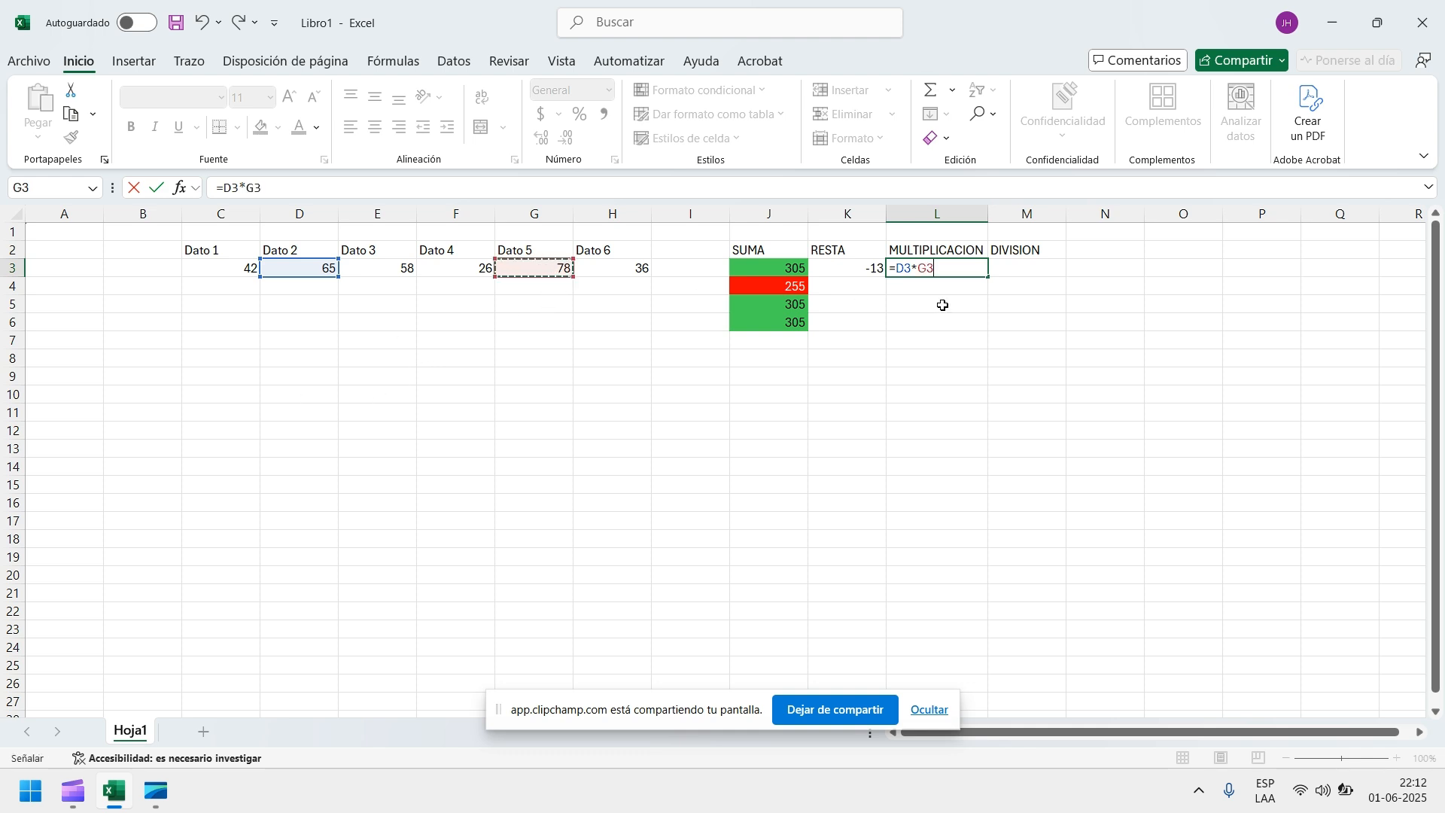
click(916, 269)
key(Return)
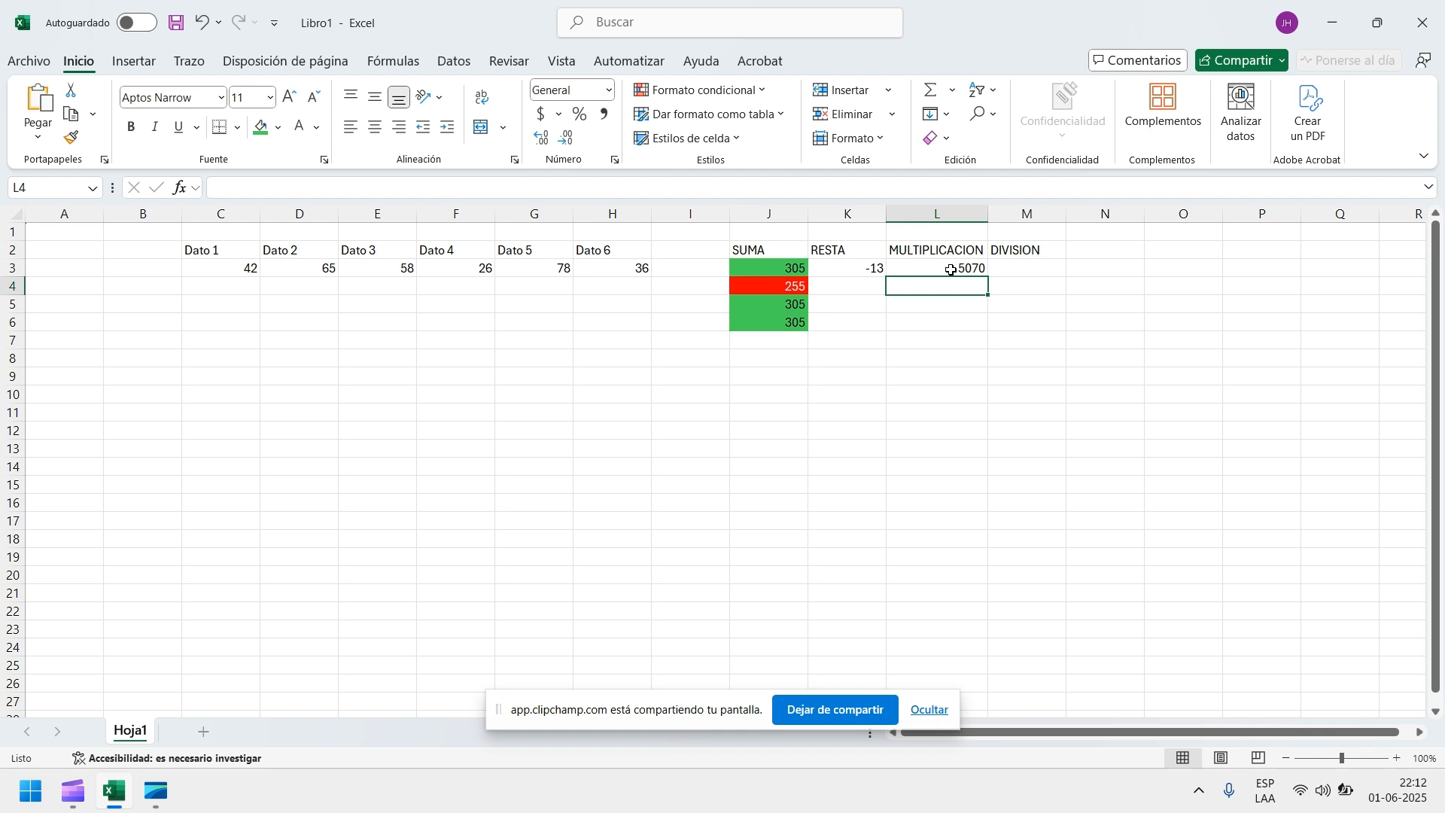
Step: Enter the division formula =G3/F3 in M3 under DIVISION, picking the Dato 5 and Dato 4 cells
click(1045, 265)
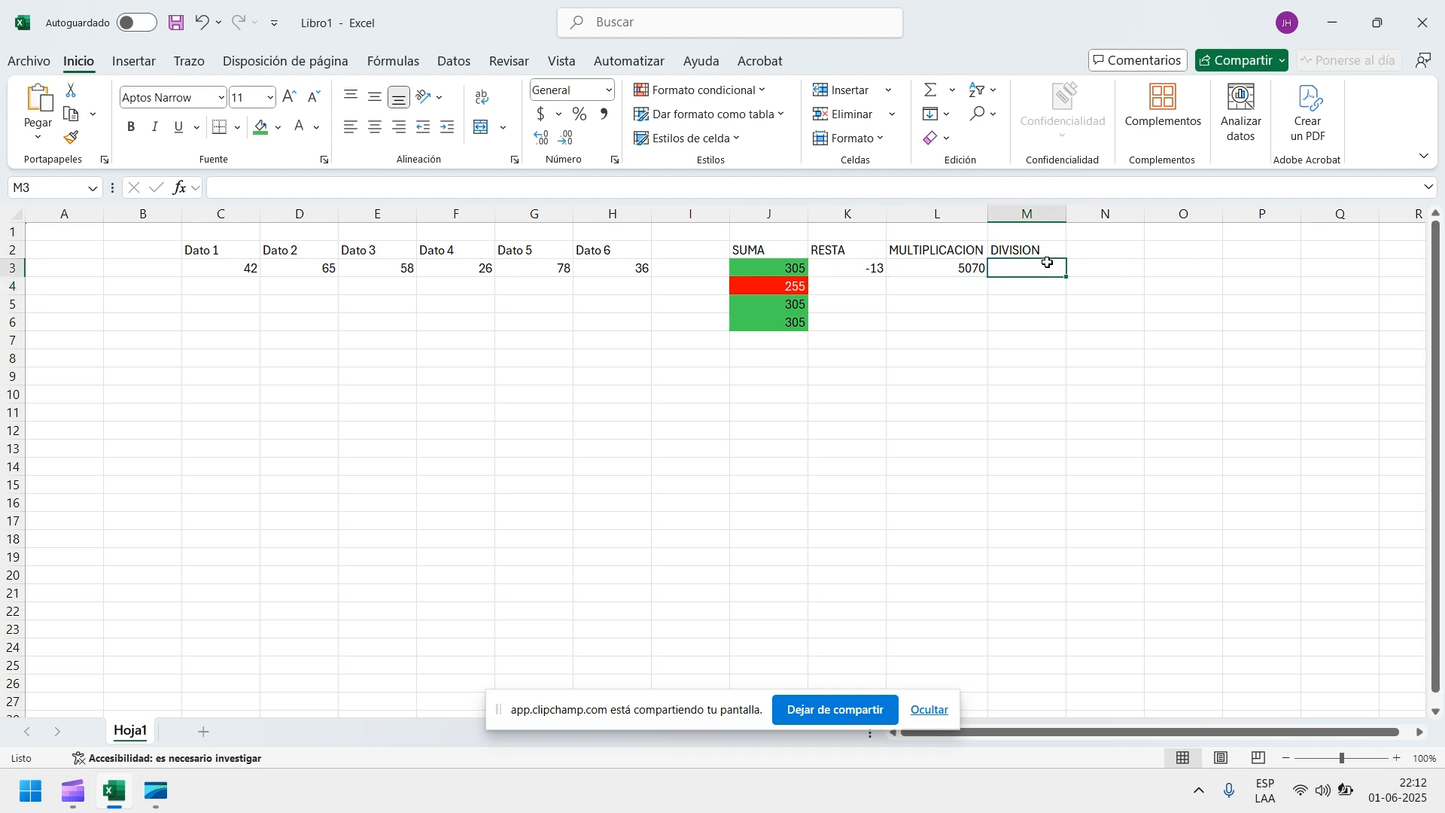
text(=)
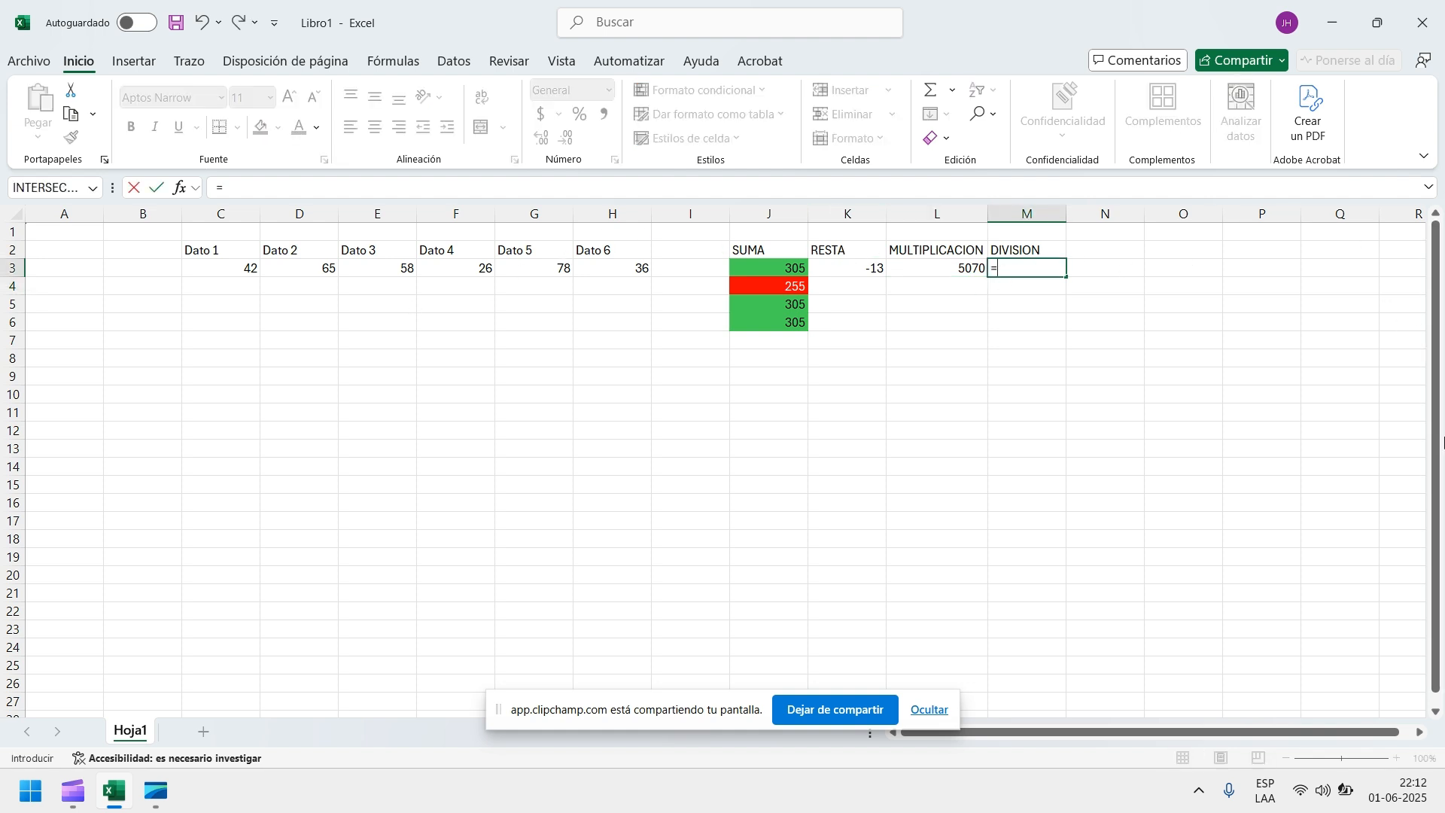
click(543, 269)
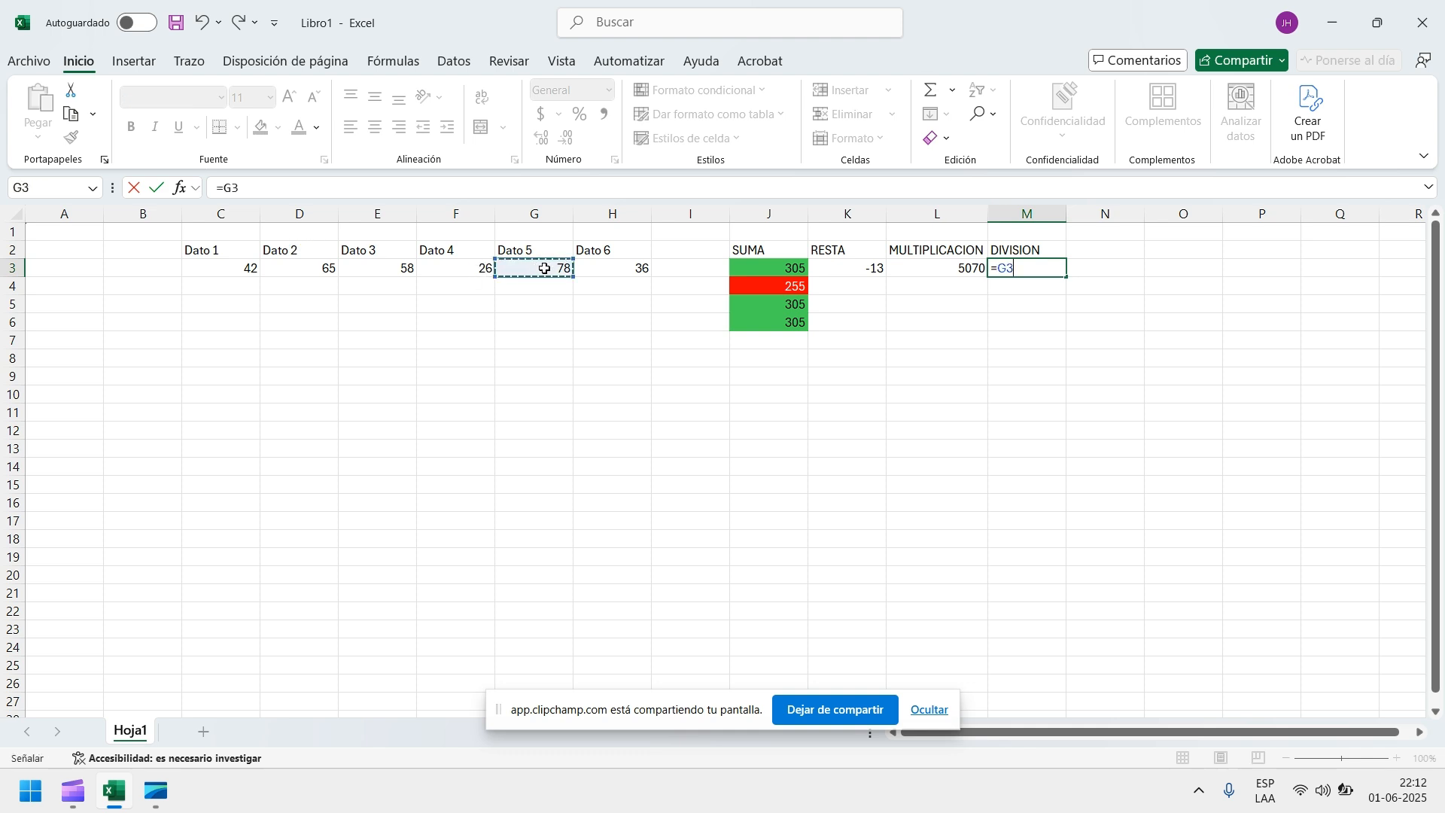
text(/)
click(482, 270)
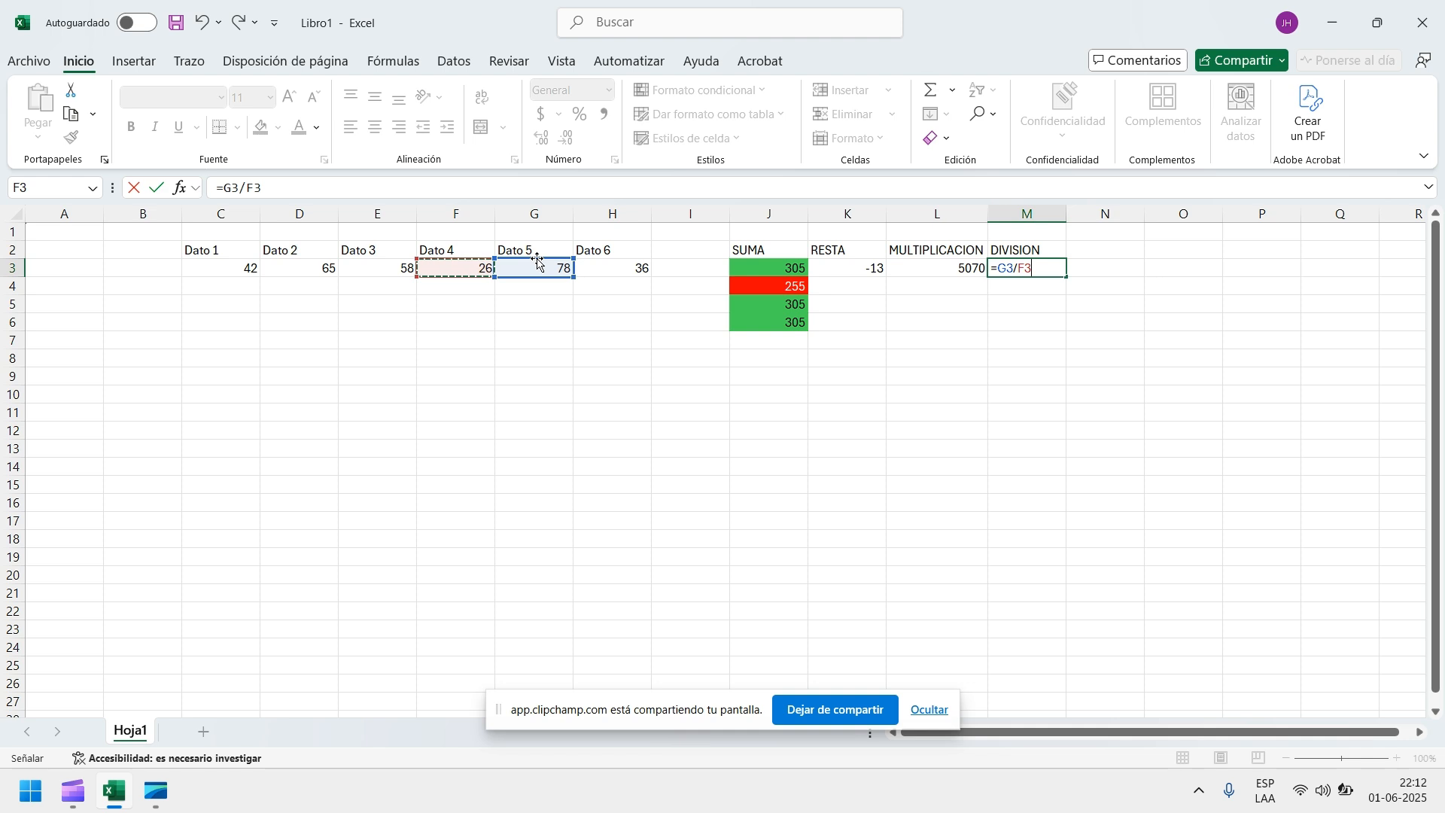
key(Return)
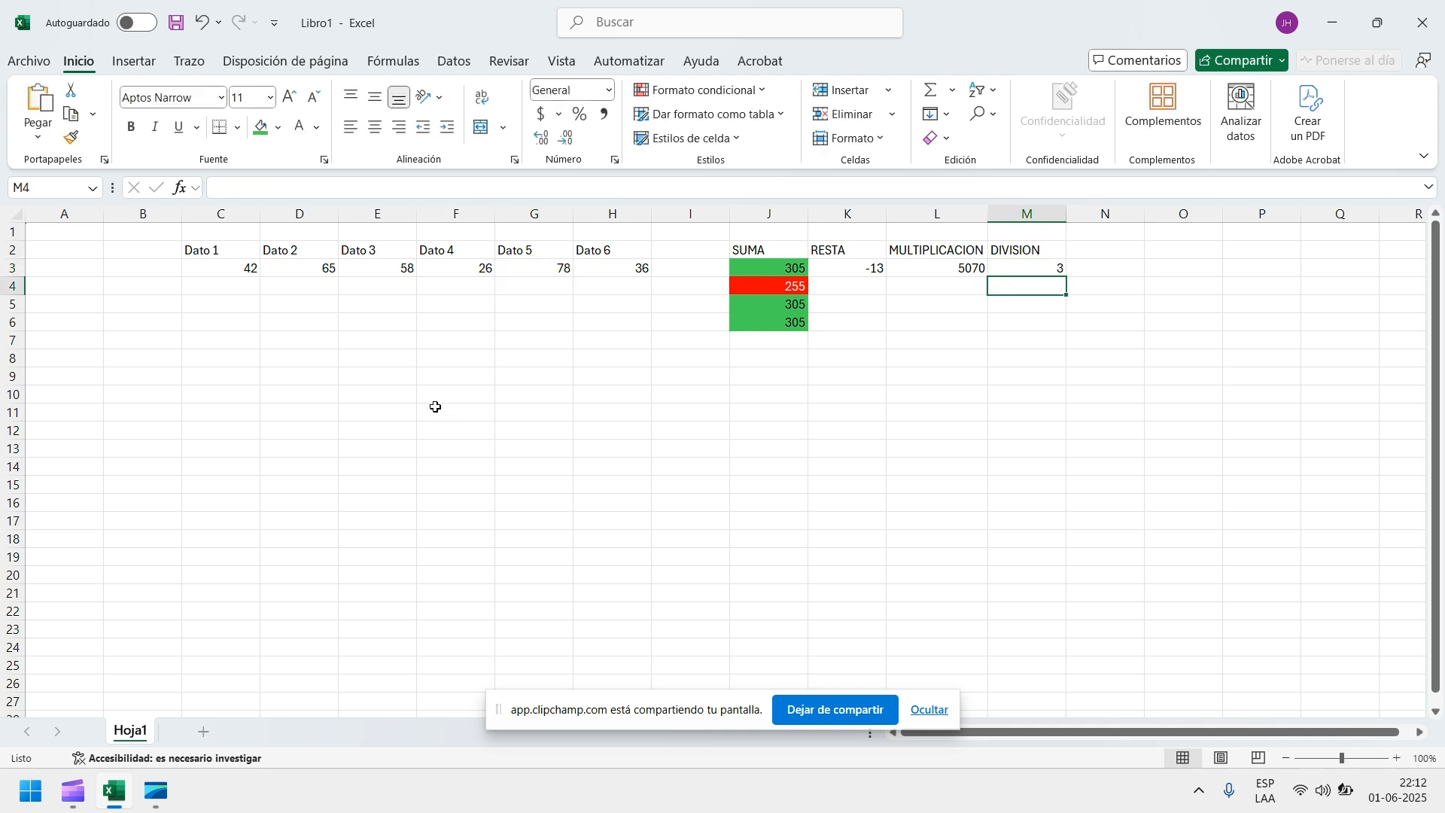
Step: Check the Dato 5 and Dato 4 values used in the division against the result in M3
click(531, 273)
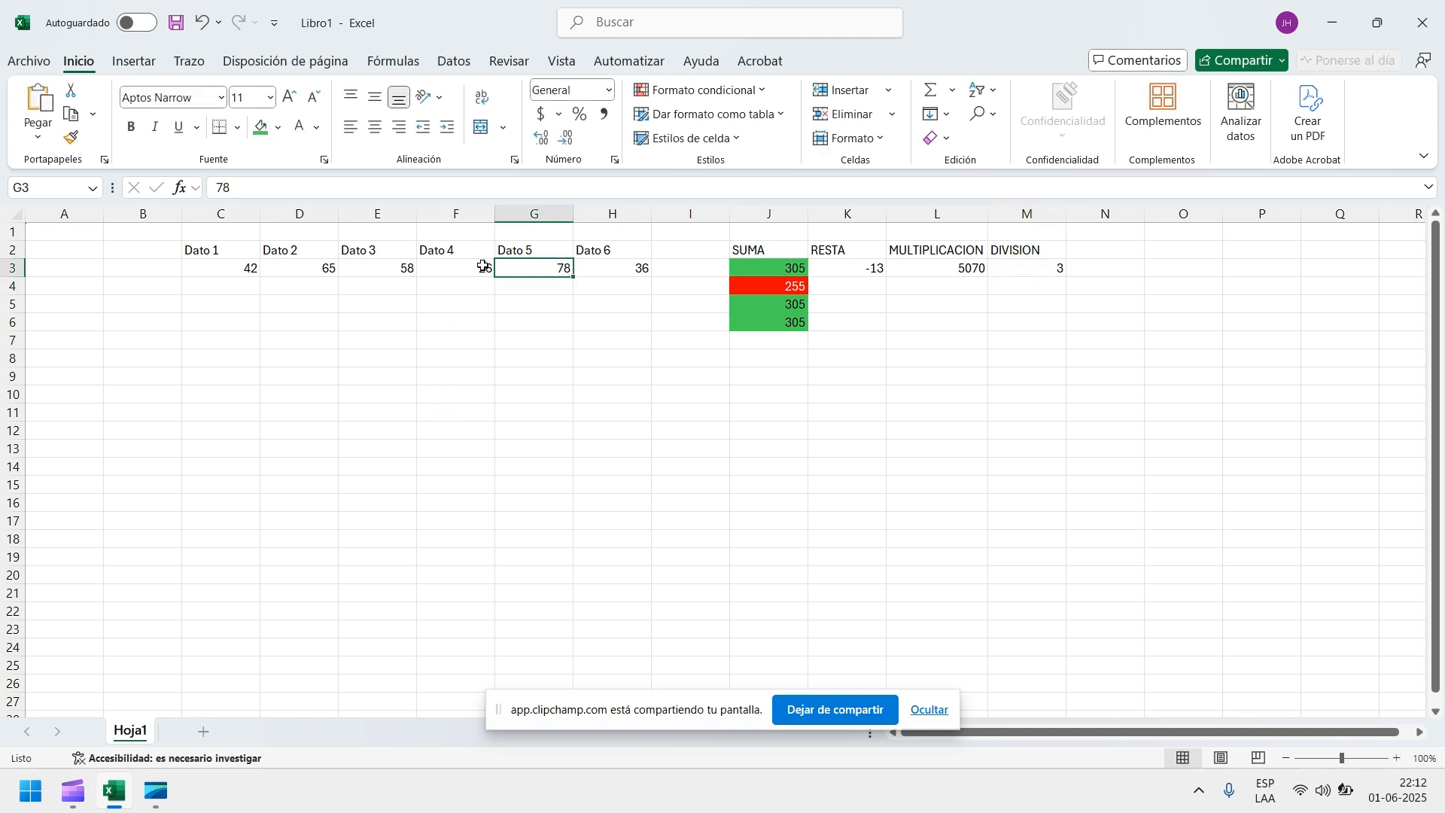
click(1081, 265)
click(464, 265)
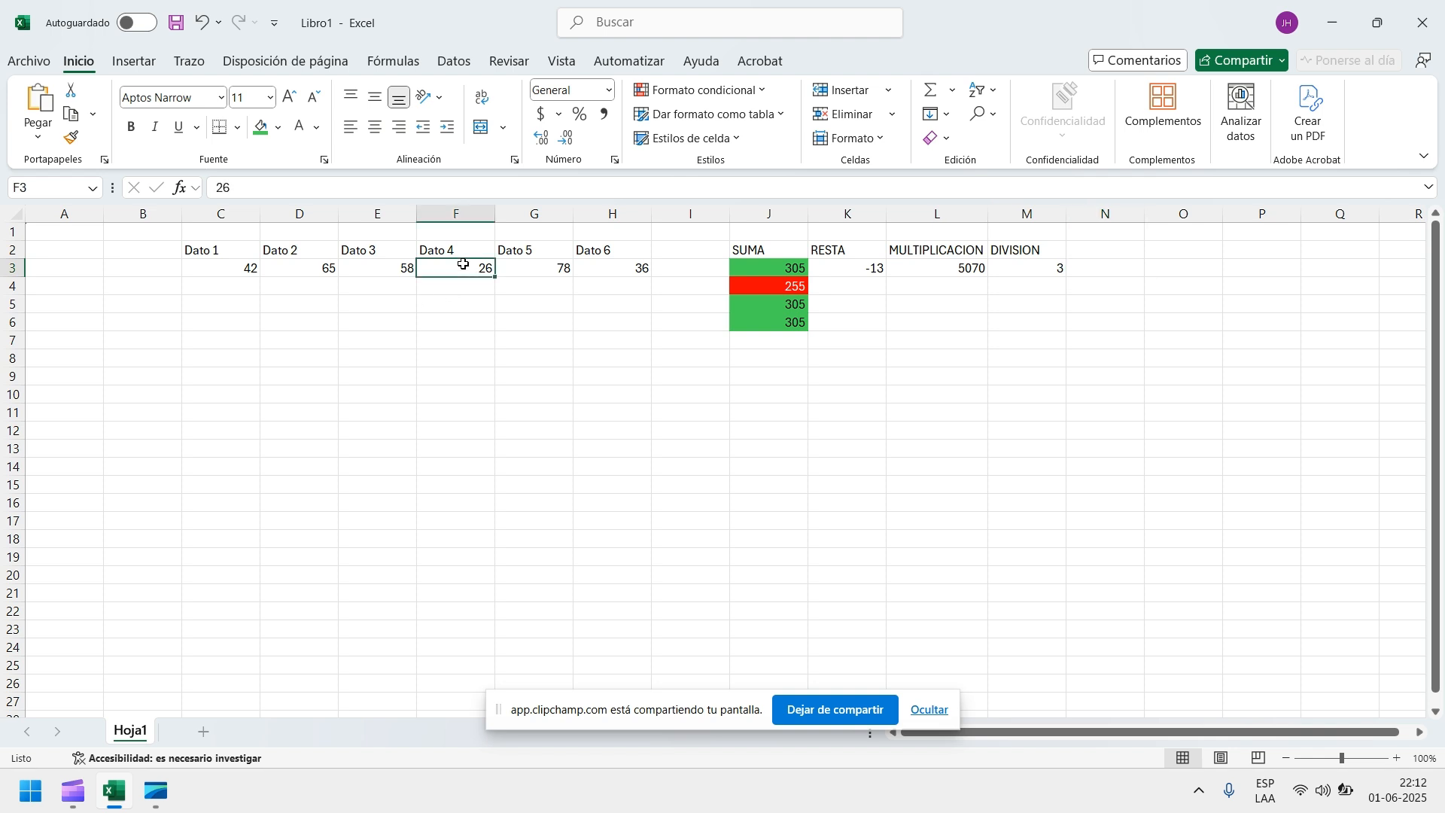
Step: Set the Dato 4 value in F3 to 25 and check the sum formulas under SUMA
text(25)
key(Return)
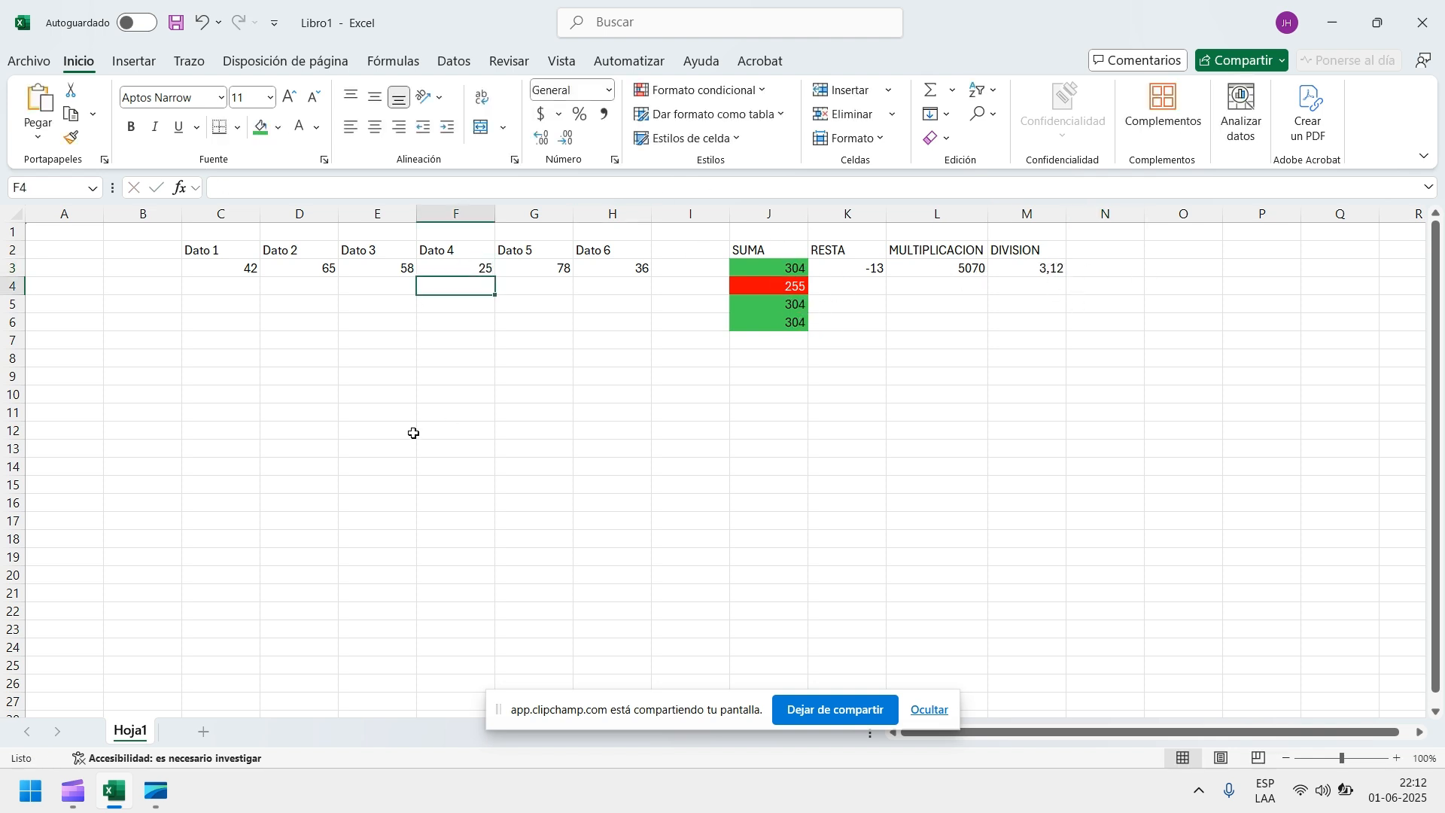
click(745, 265)
click(758, 298)
click(768, 324)
Step: Review the contents of the data cells in row 3 from Dato 5 back to Dato 1
click(519, 275)
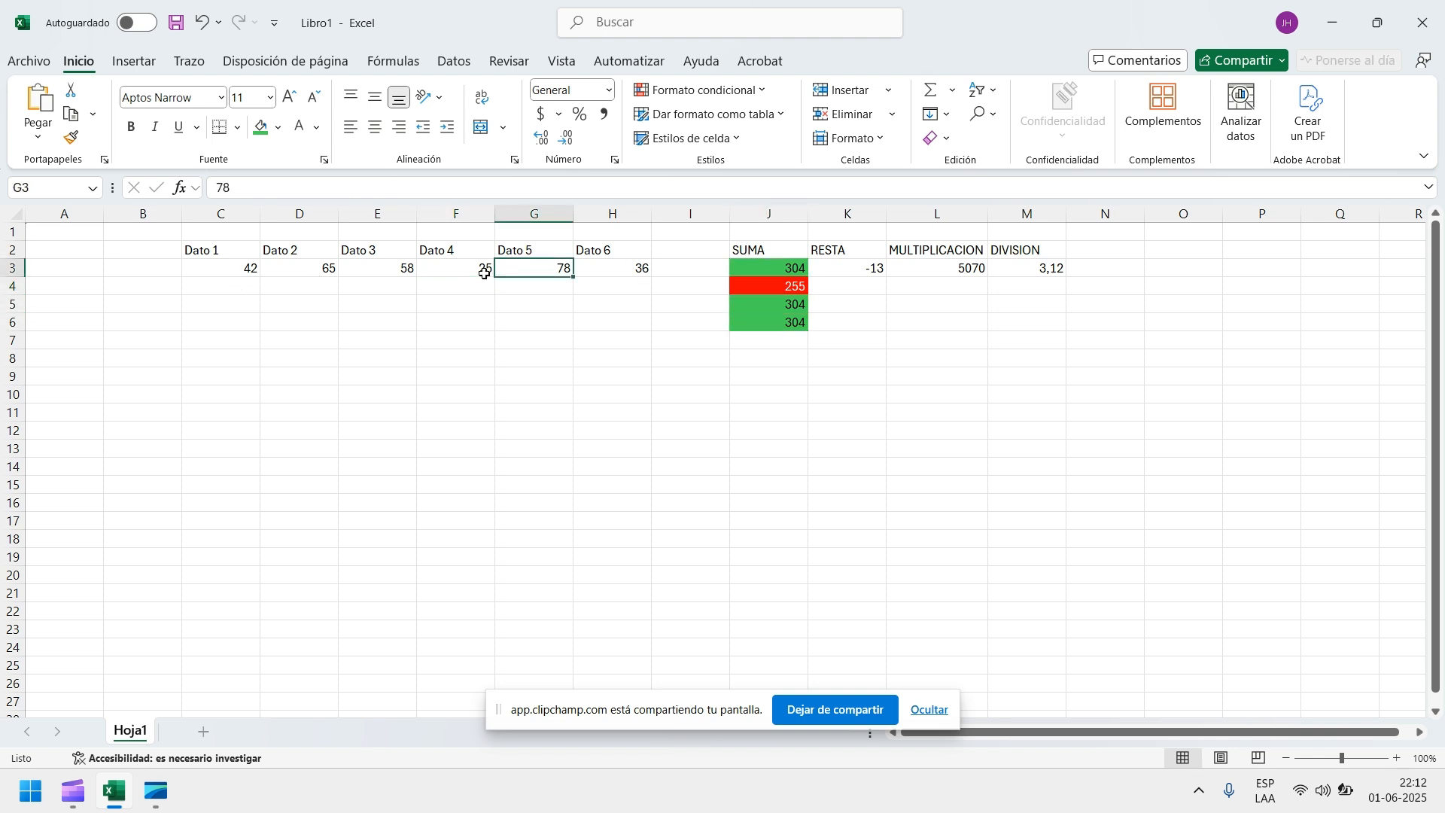
click(486, 272)
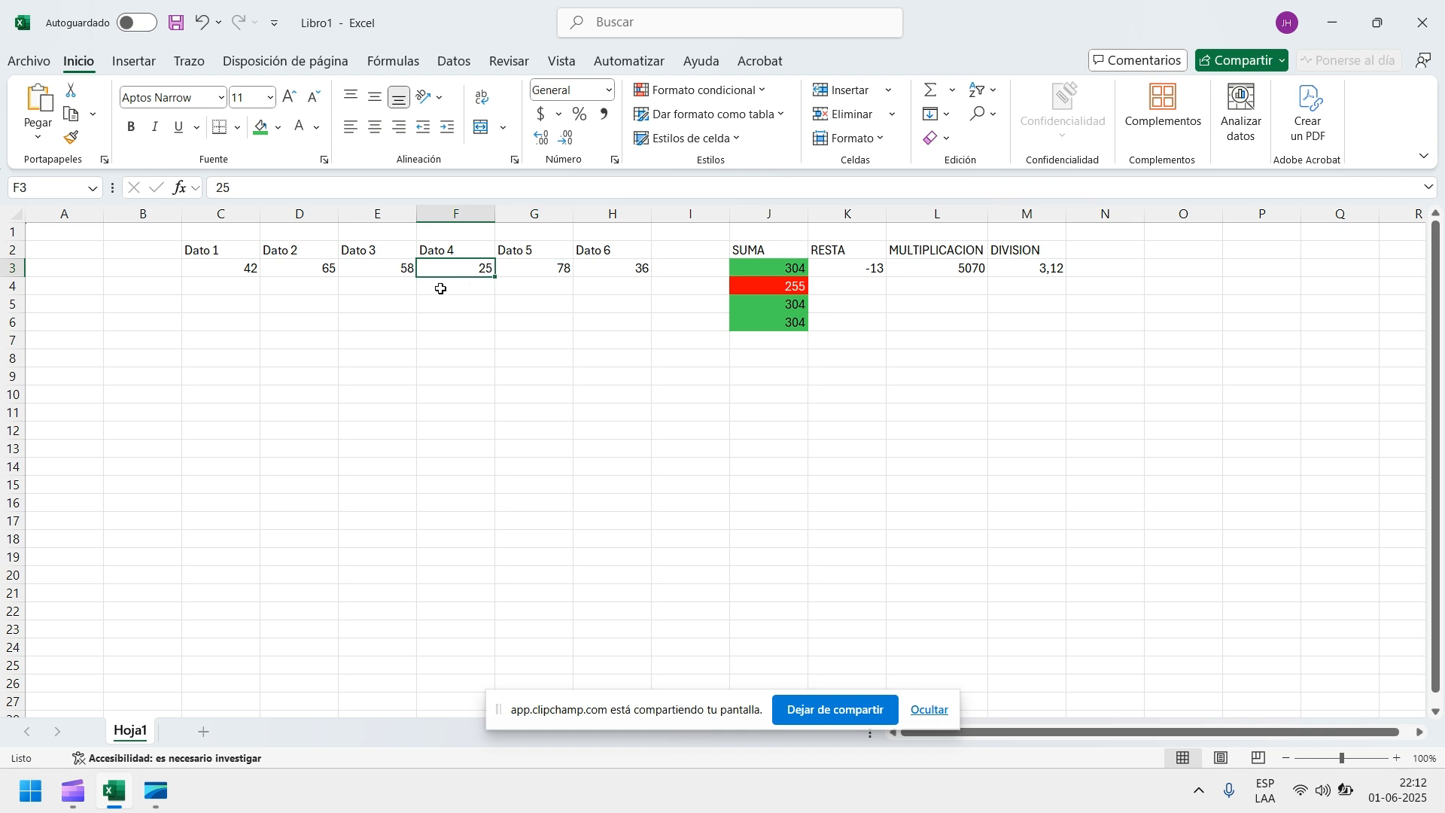
click(390, 274)
click(326, 276)
click(245, 269)
click(215, 200)
double_click(214, 200)
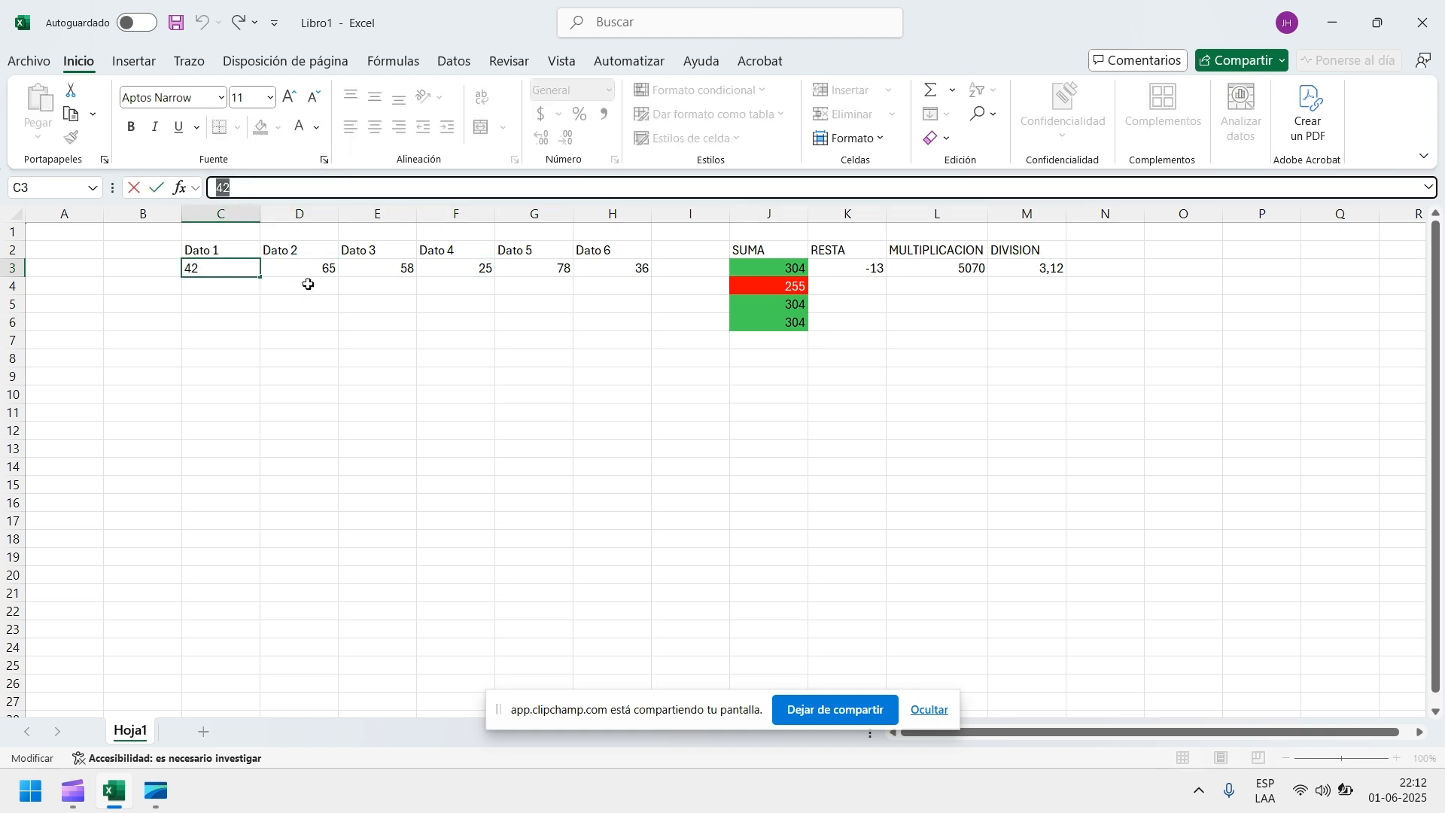
Step: Inspect the contents of the Dato 2 and Dato 3 cells, D3 and E3
click(307, 285)
click(308, 269)
double_click(225, 186)
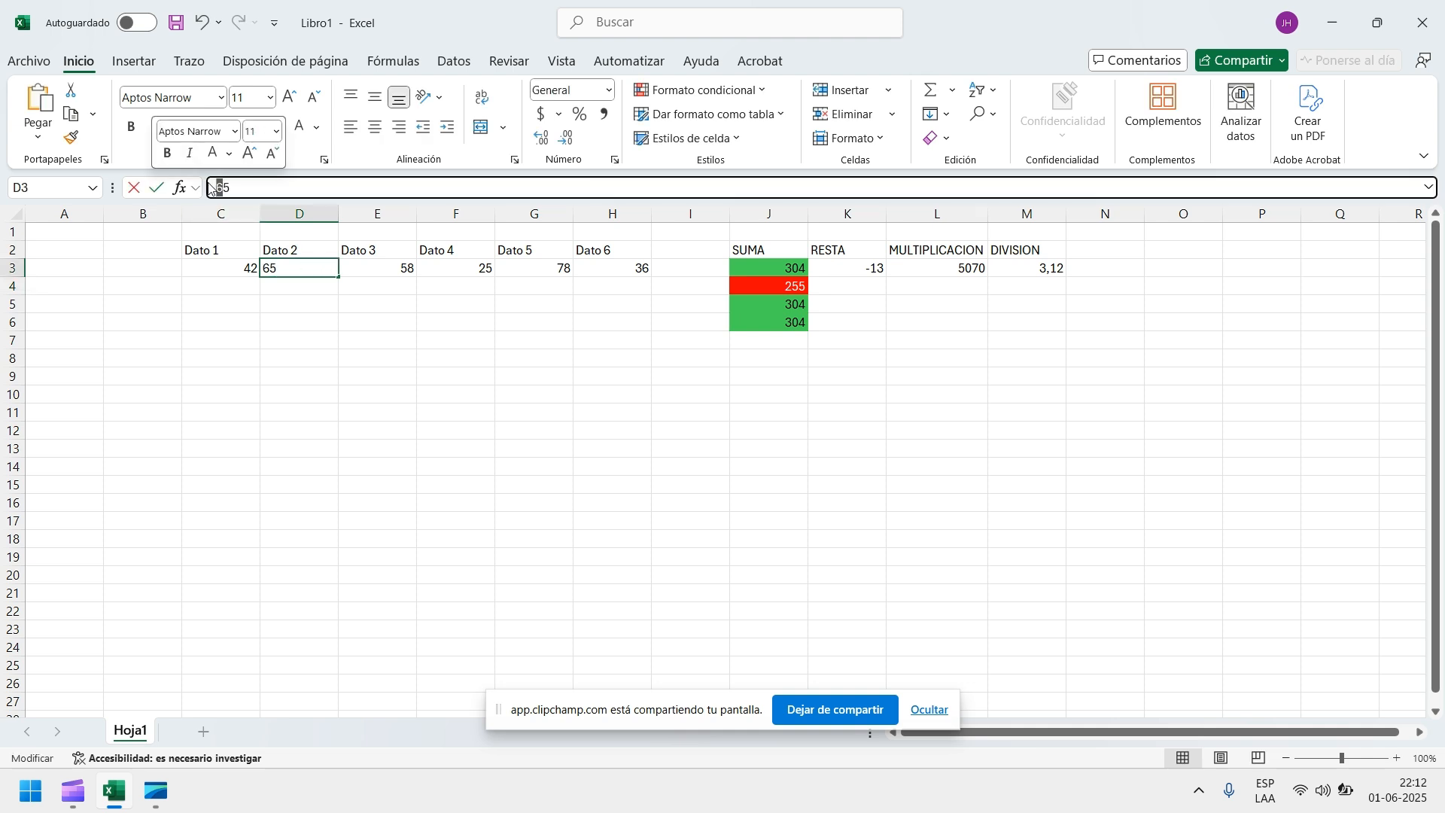
click(372, 255)
click(352, 266)
double_click(257, 191)
click(390, 325)
click(368, 273)
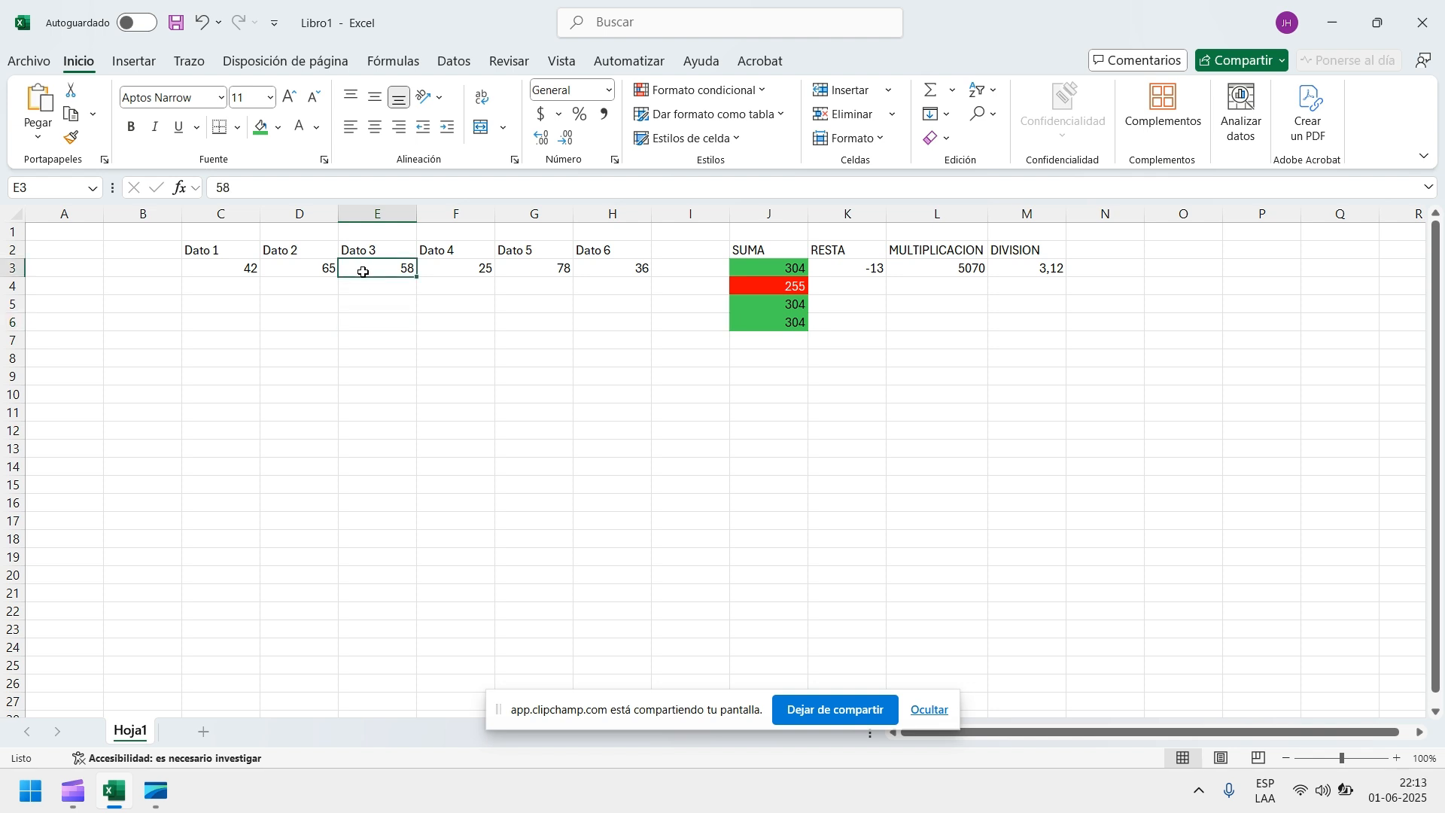
Step: Check the division formula in M3 against the Dato 3 and Dato 4 cells in row 3
click(430, 314)
click(387, 263)
click(1039, 320)
click(1042, 268)
click(368, 272)
click(455, 271)
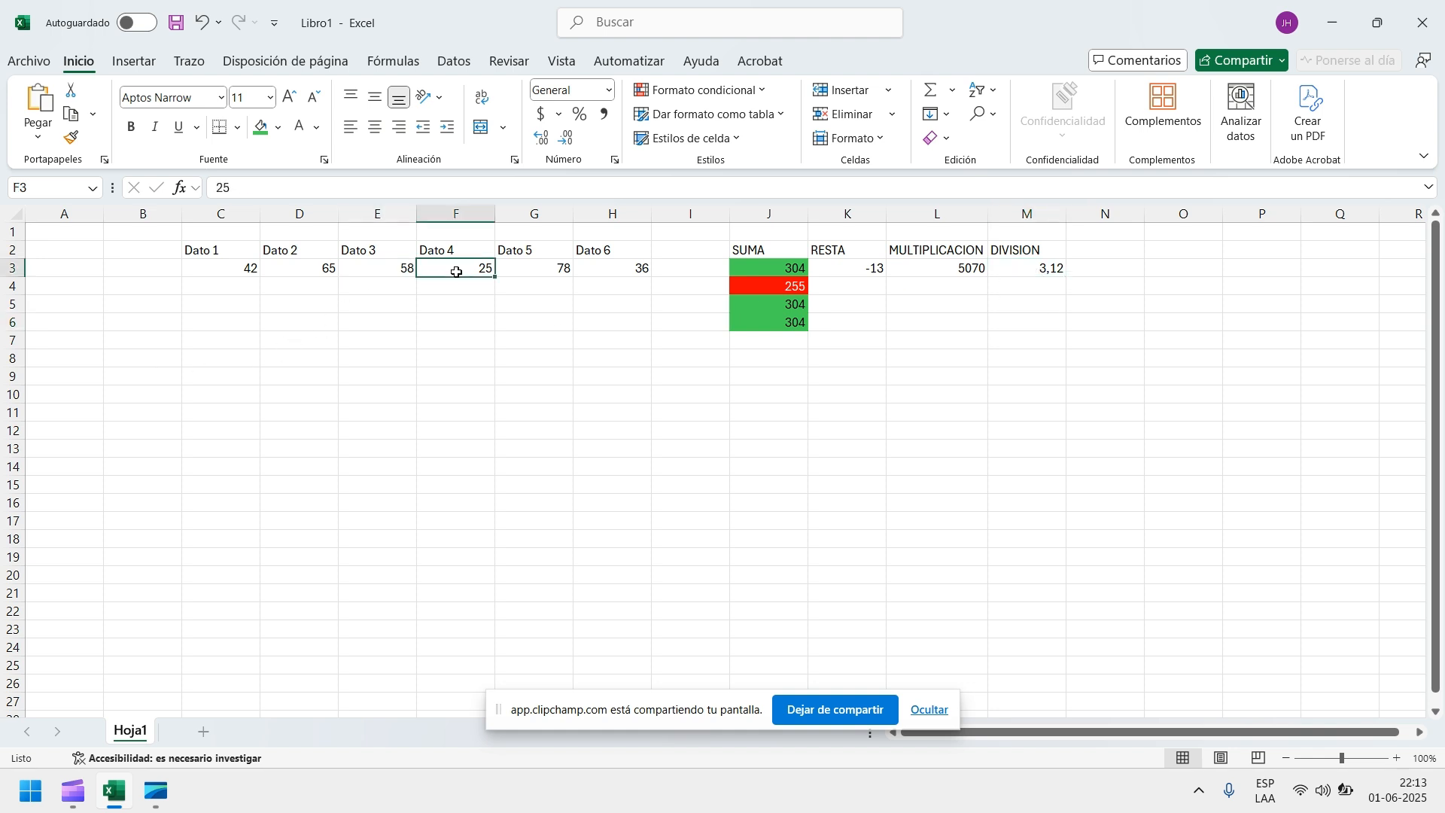
double_click(455, 271)
key(Return)
Step: Set Dato 5 in G3 to 65 and Dato 6 in H3 to 98, checking the RESTA formula in K3
click(535, 269)
text(65)
key(Return)
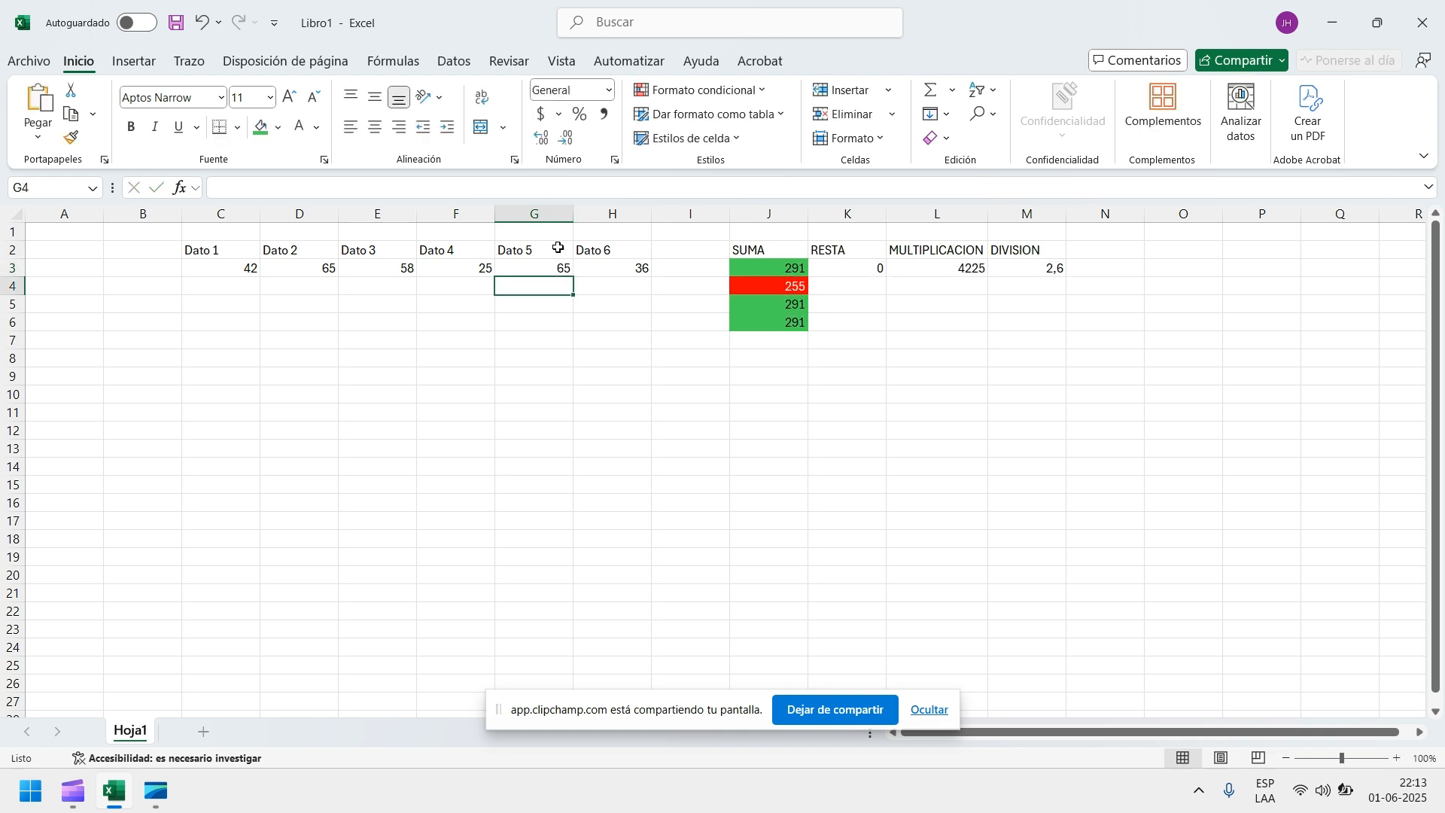
click(604, 266)
text(98)
key(Return)
click(863, 268)
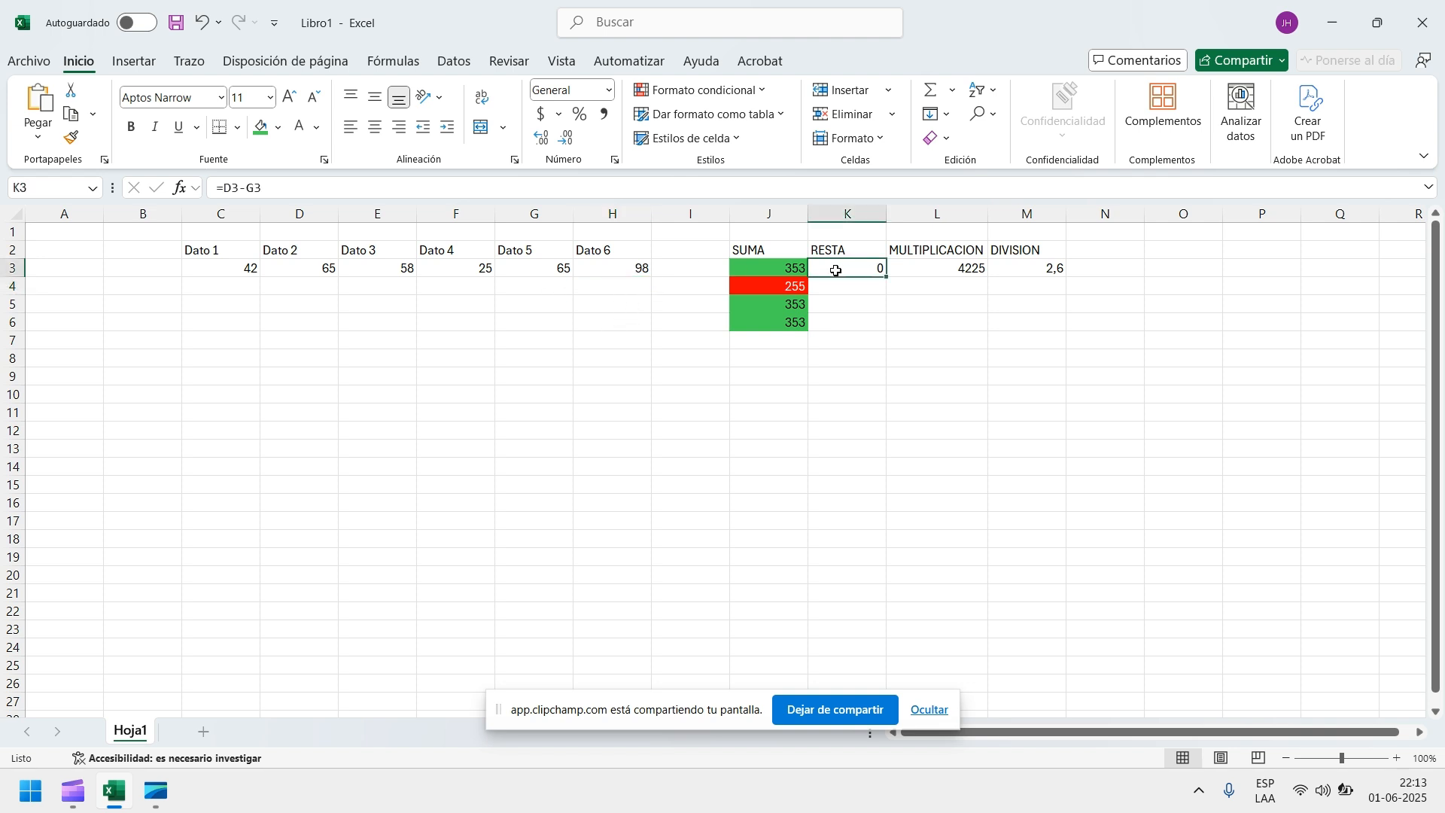
Step: Set the Dato 3 value in E3 to 65 and select the Dato 2 value in D3
click(383, 268)
text(65)
key(Return)
click(321, 256)
click(328, 268)
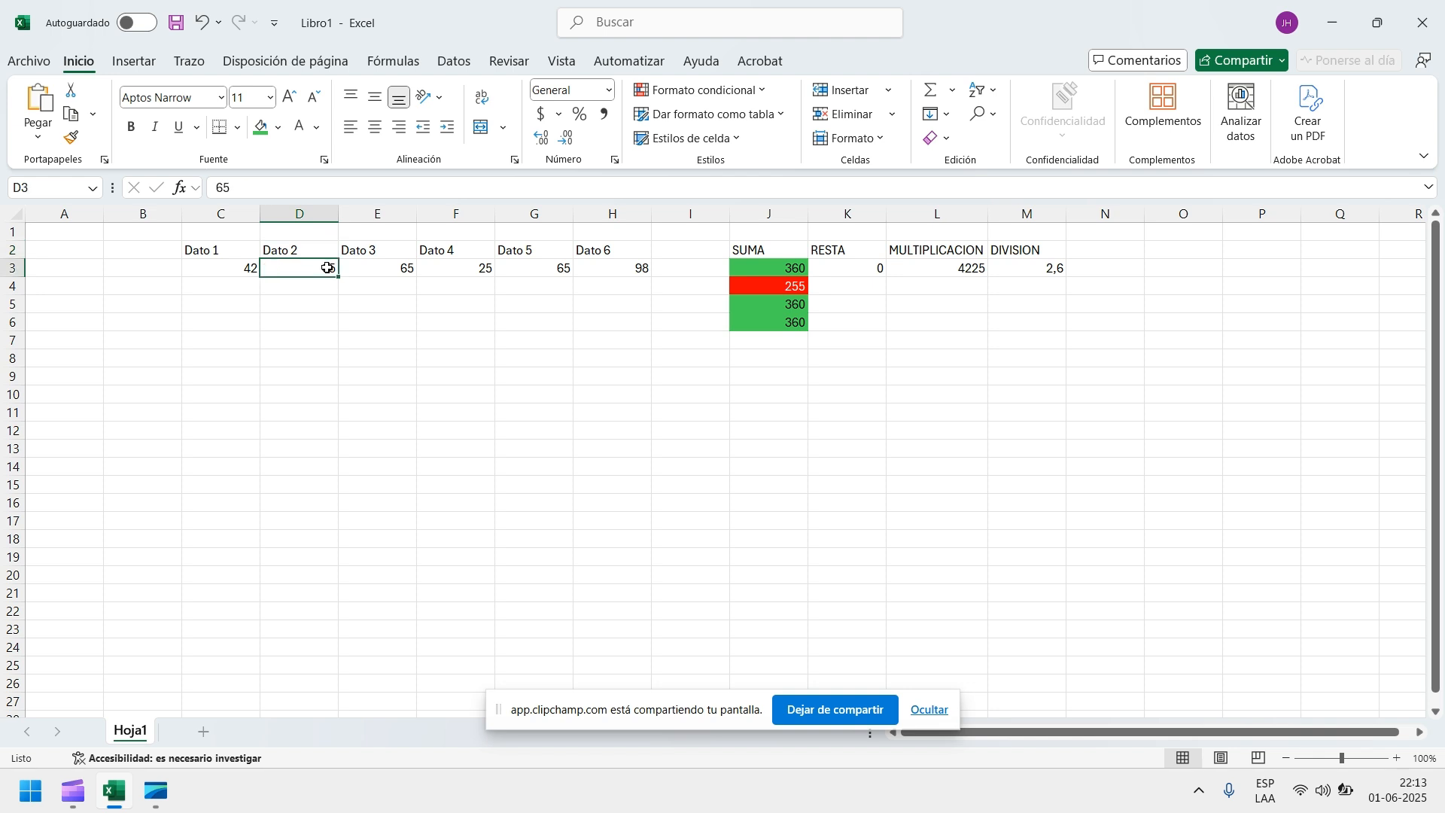
Step: Set the Dato 2 value in D3 to 69 and inspect the MULTIPLICACION and DIVISION formulas
text(69)
key(Return)
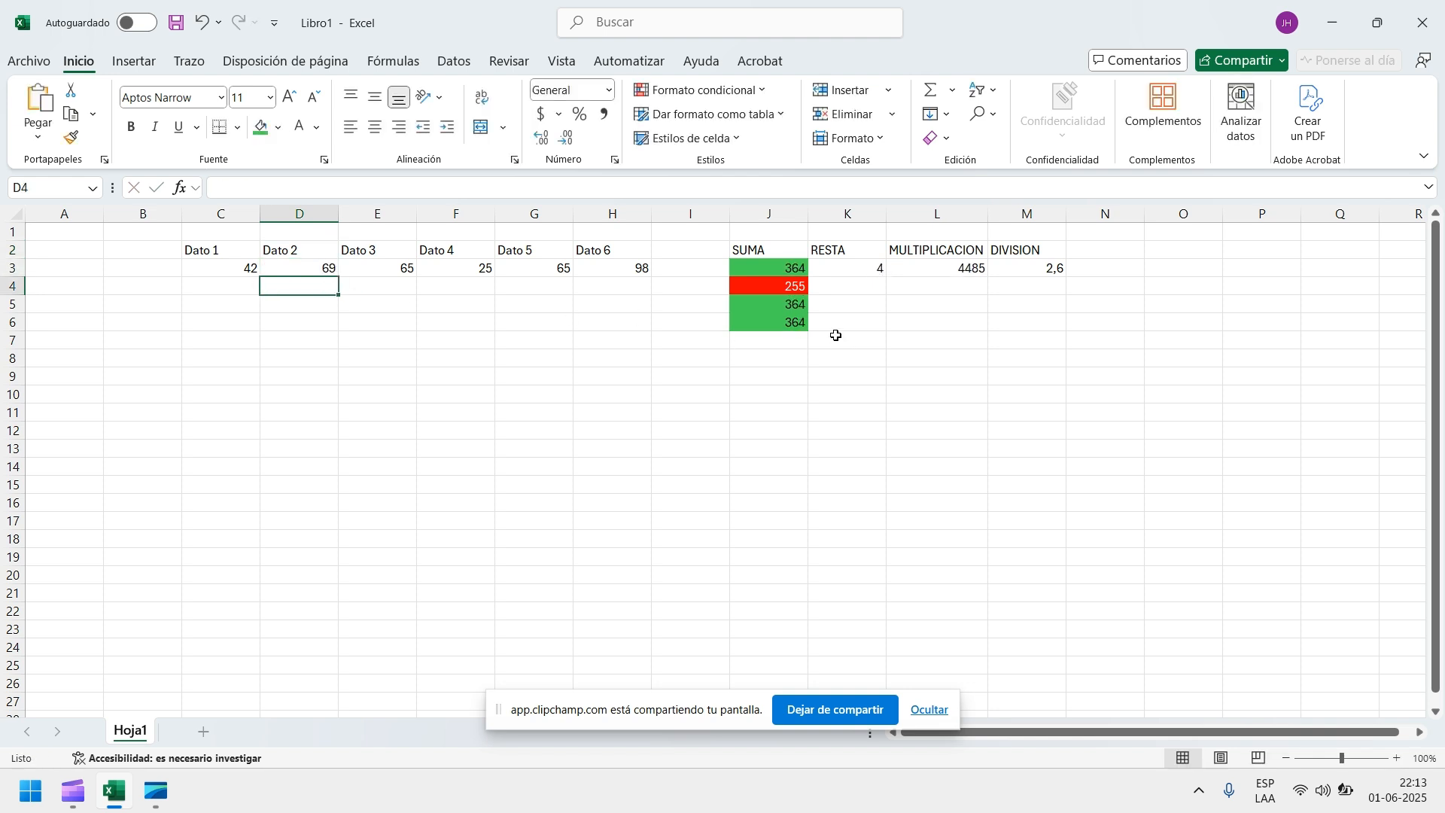
click(968, 264)
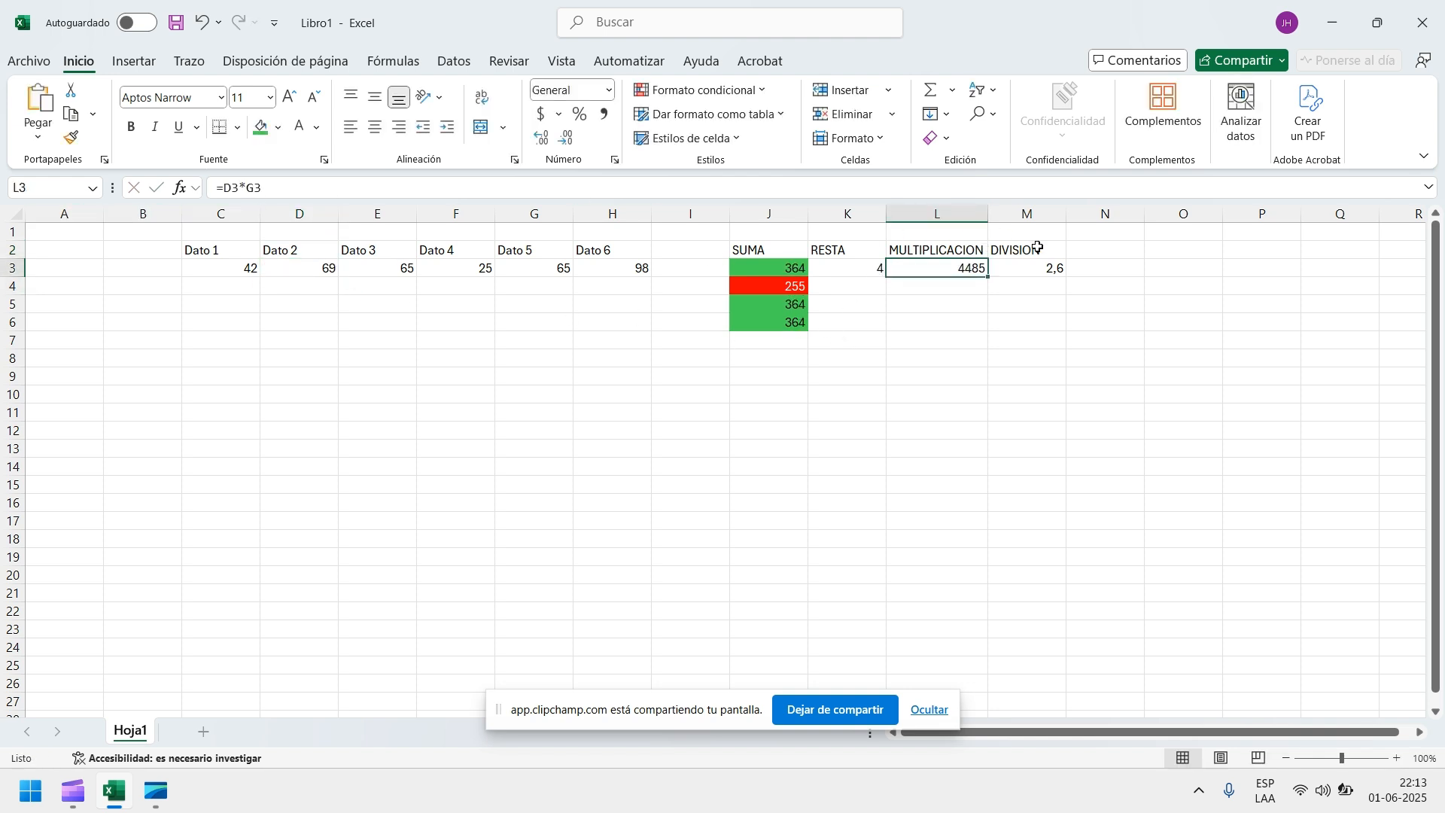
click(1055, 272)
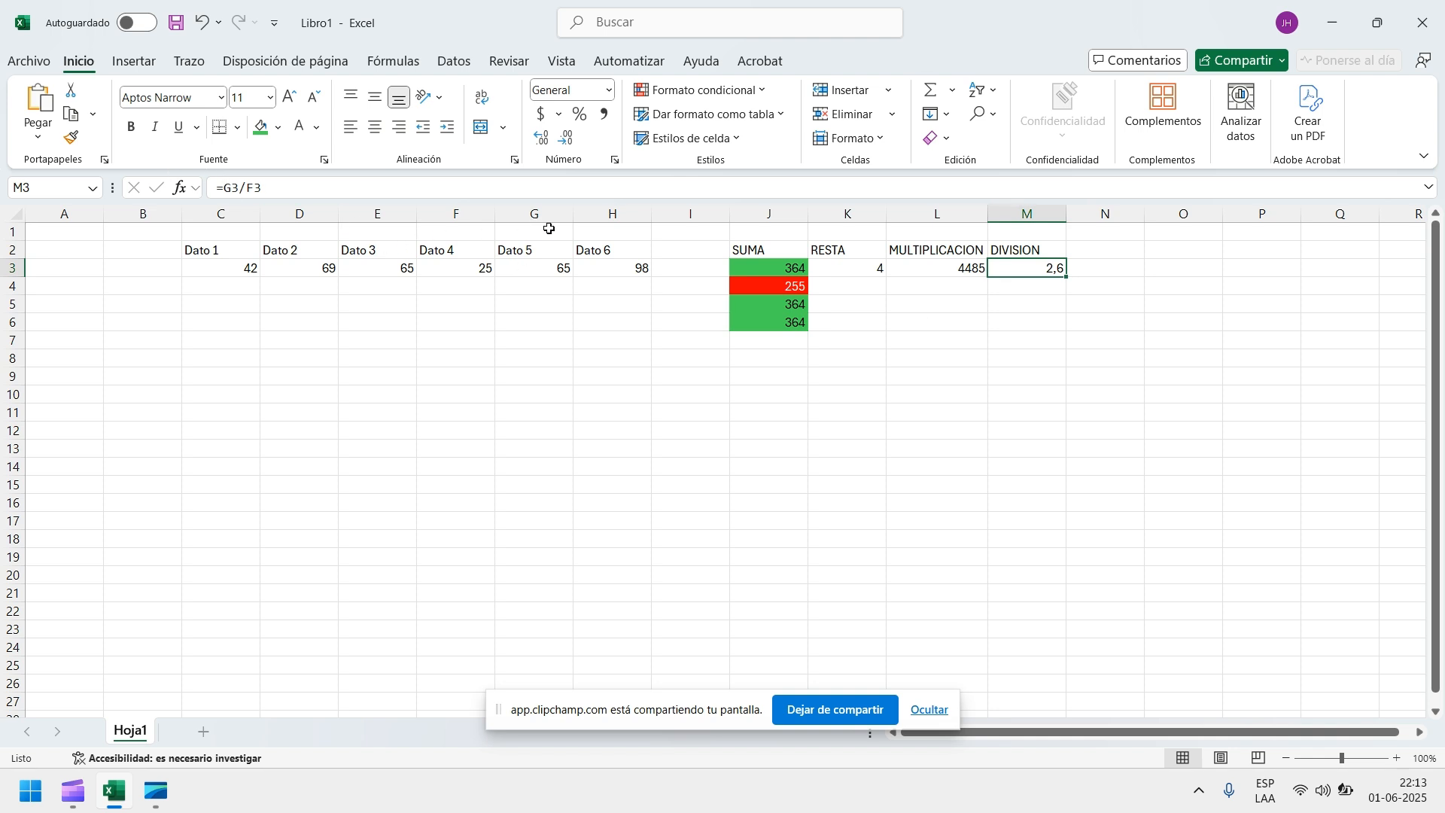
Step: Set the Dato 5 value in G3 to 25 and check the DIVISION cell
click(537, 272)
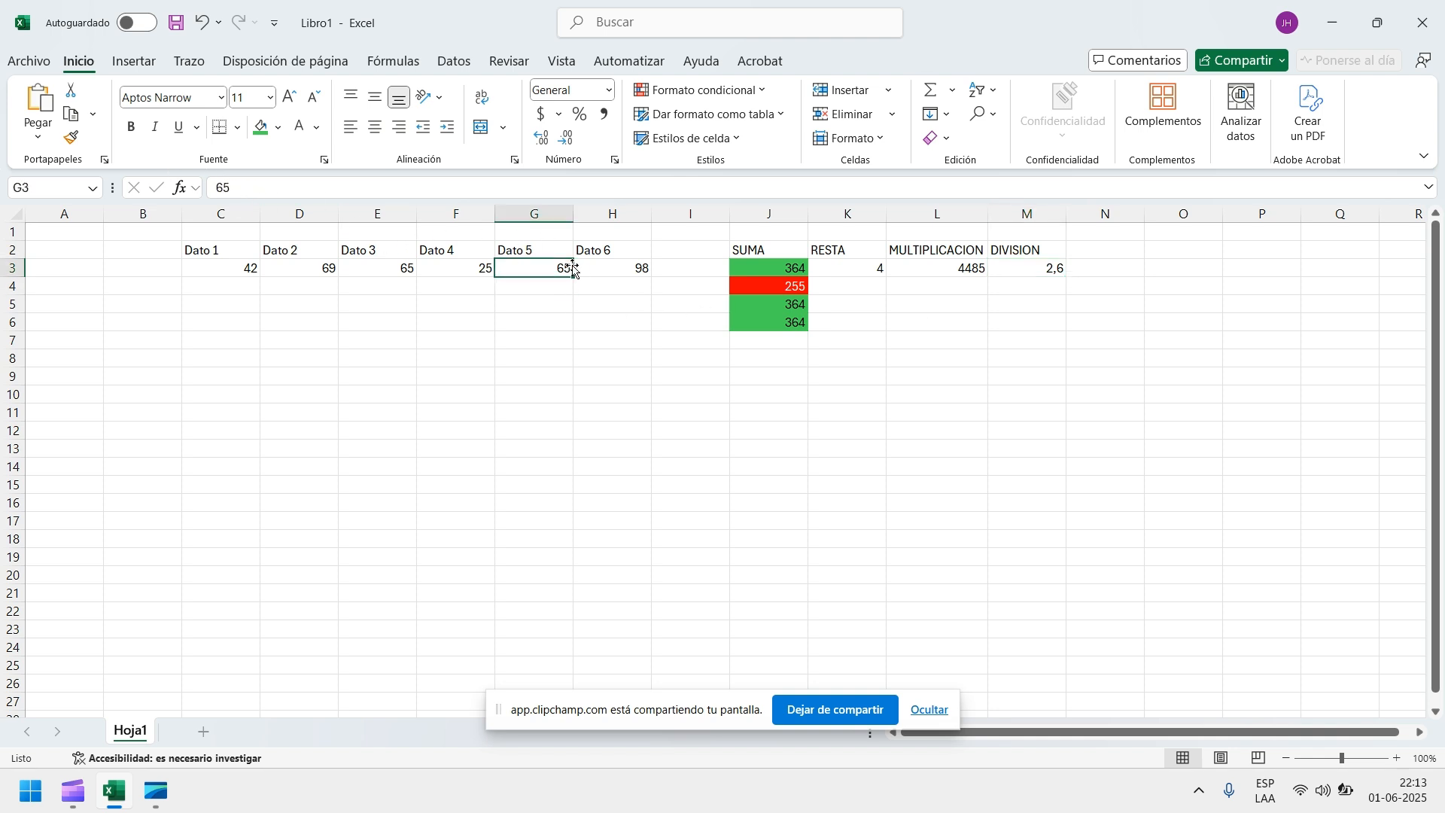
text(25)
key(Return)
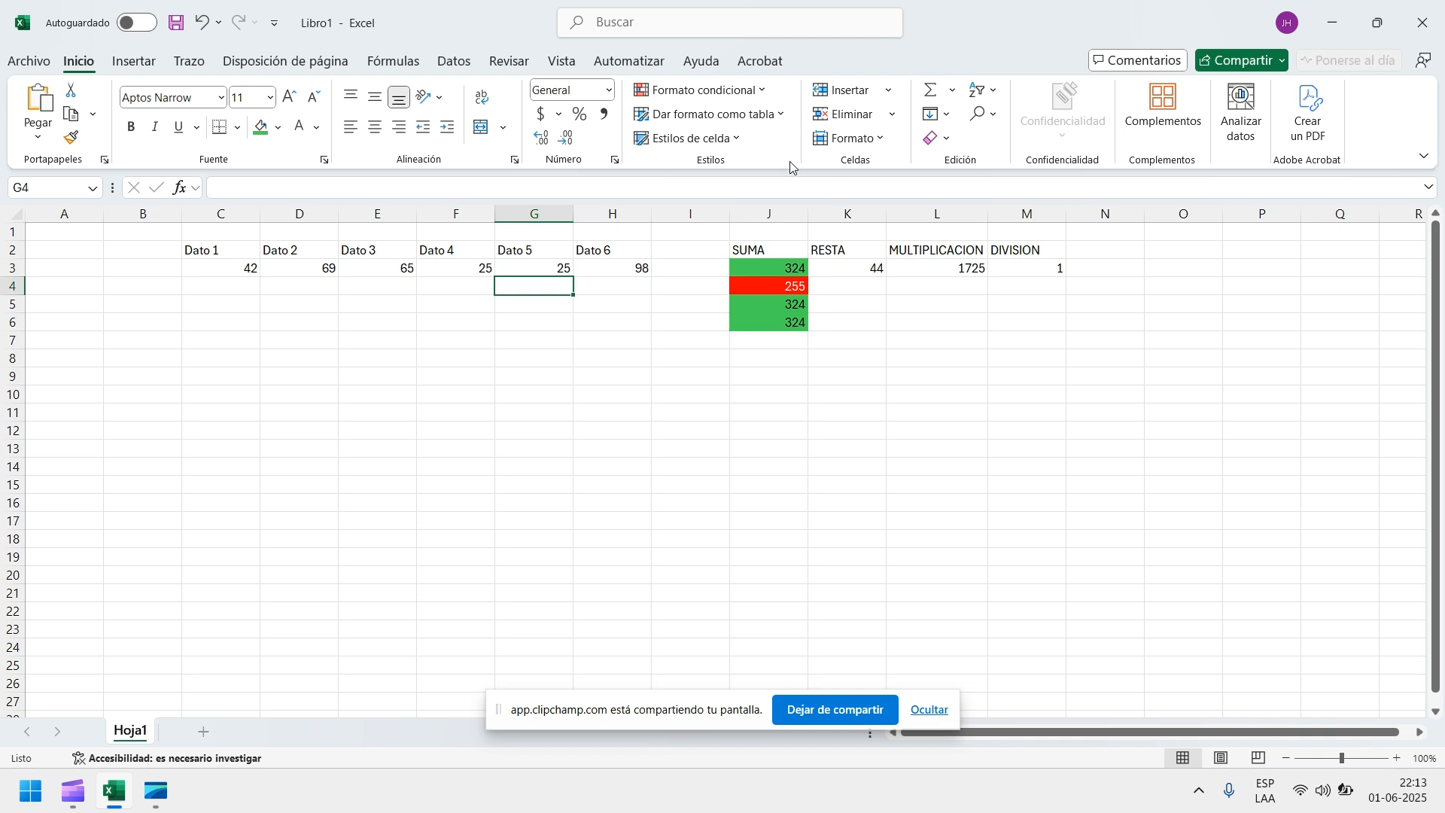
click(1022, 271)
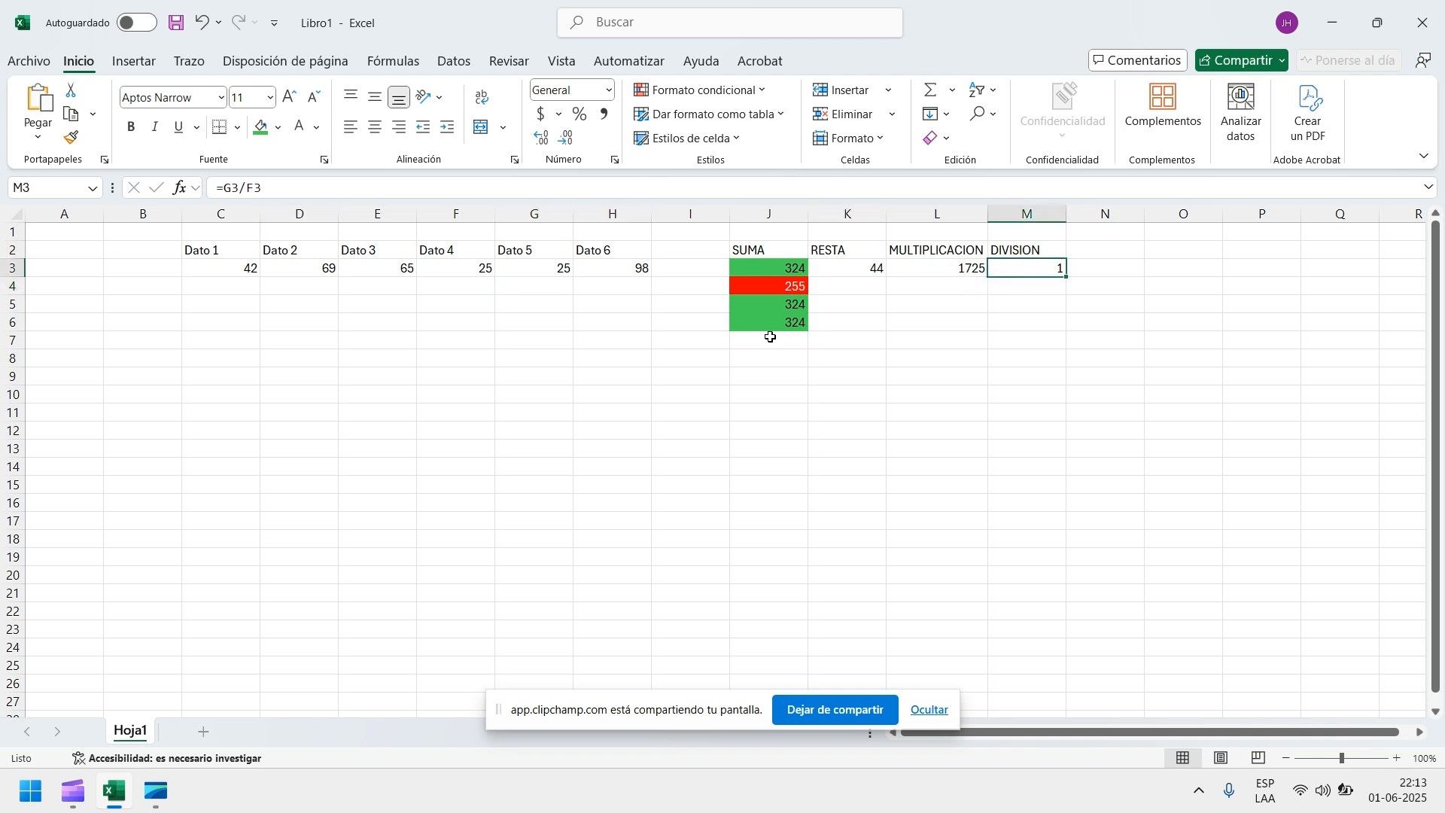
click(1117, 411)
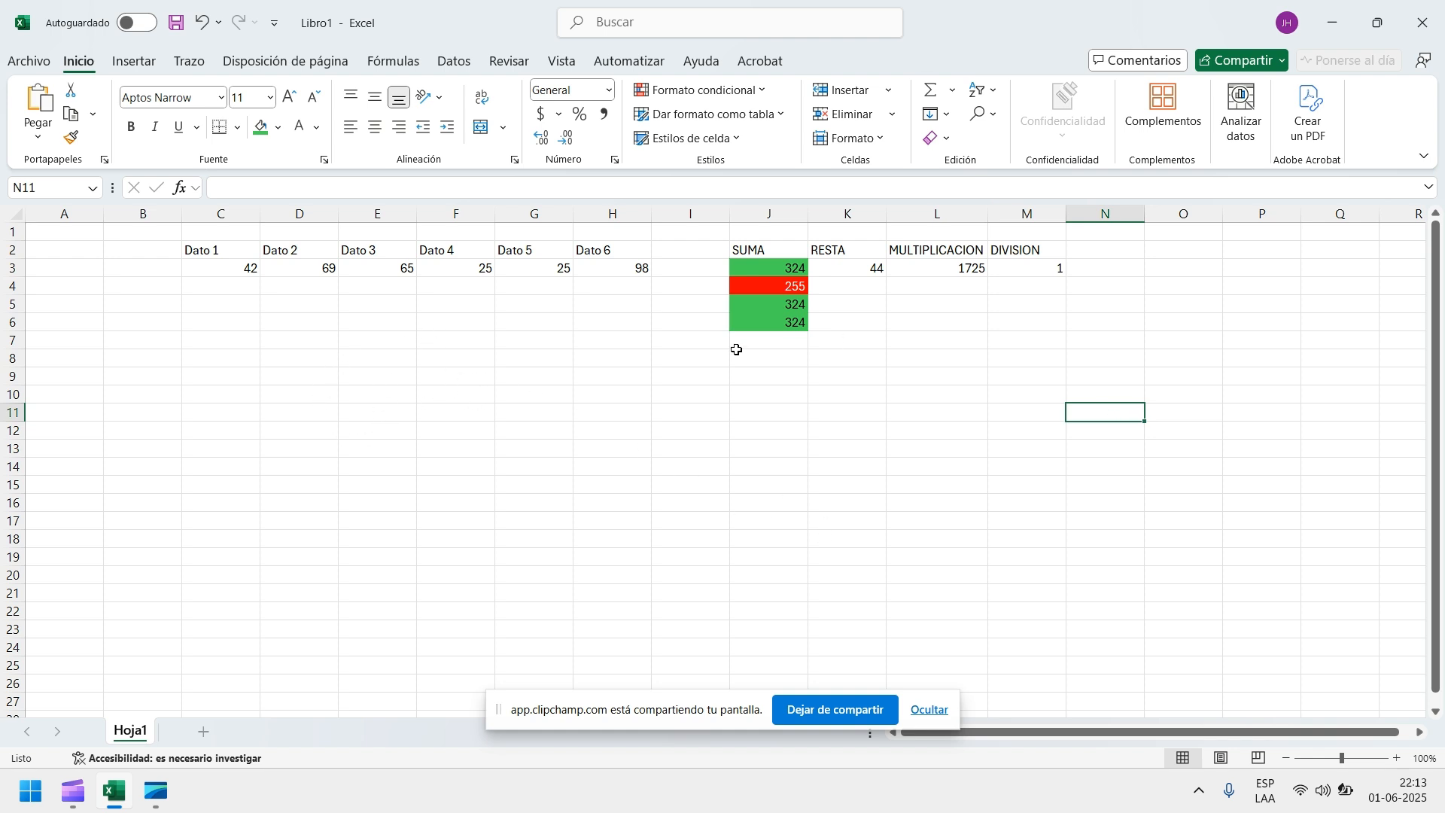
Step: Add the headings MINIMO in N2 and MAXIMO in O2, following the DIVISION heading
click(1104, 271)
click(1113, 250)
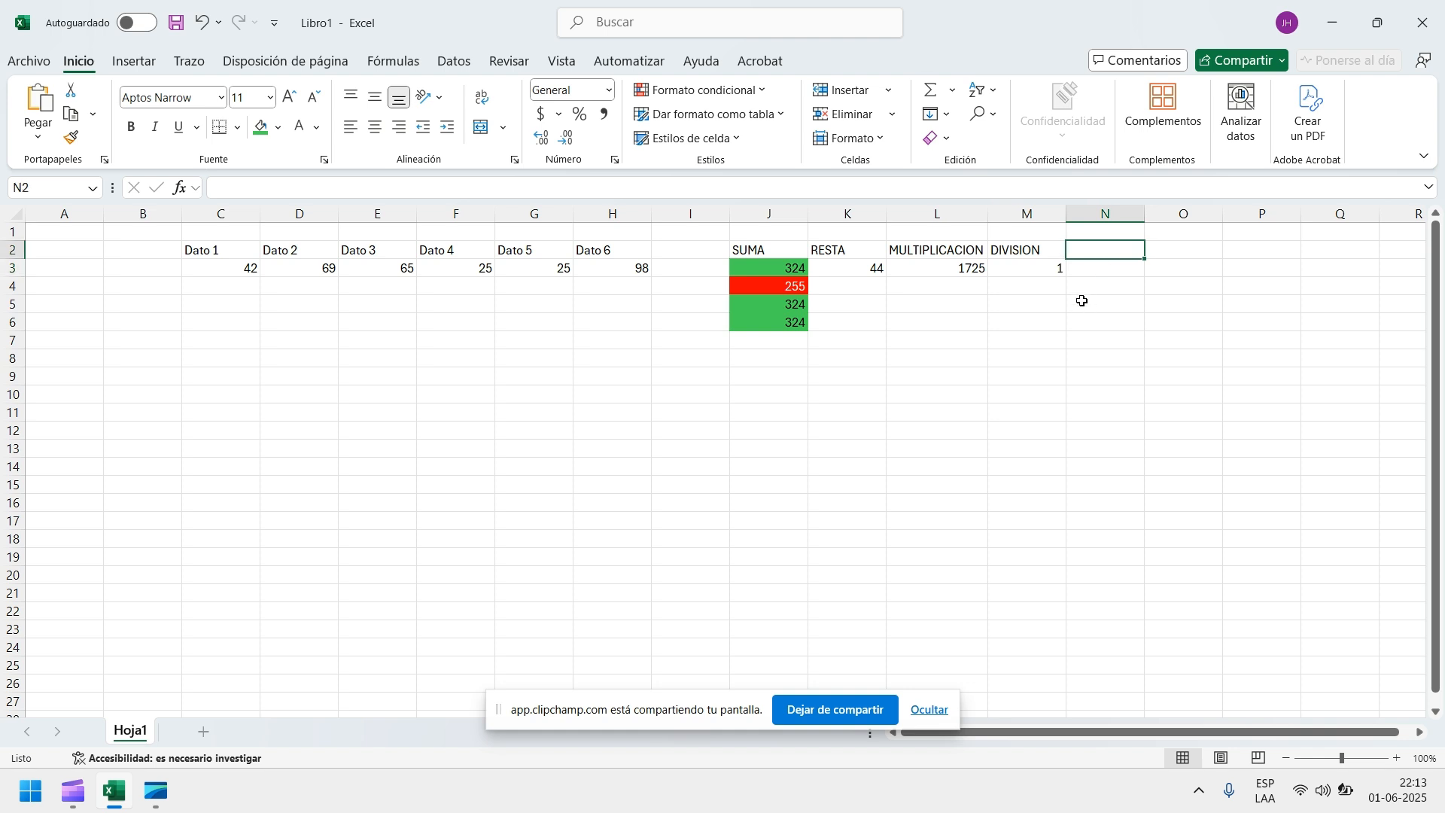
text(MINIMO)
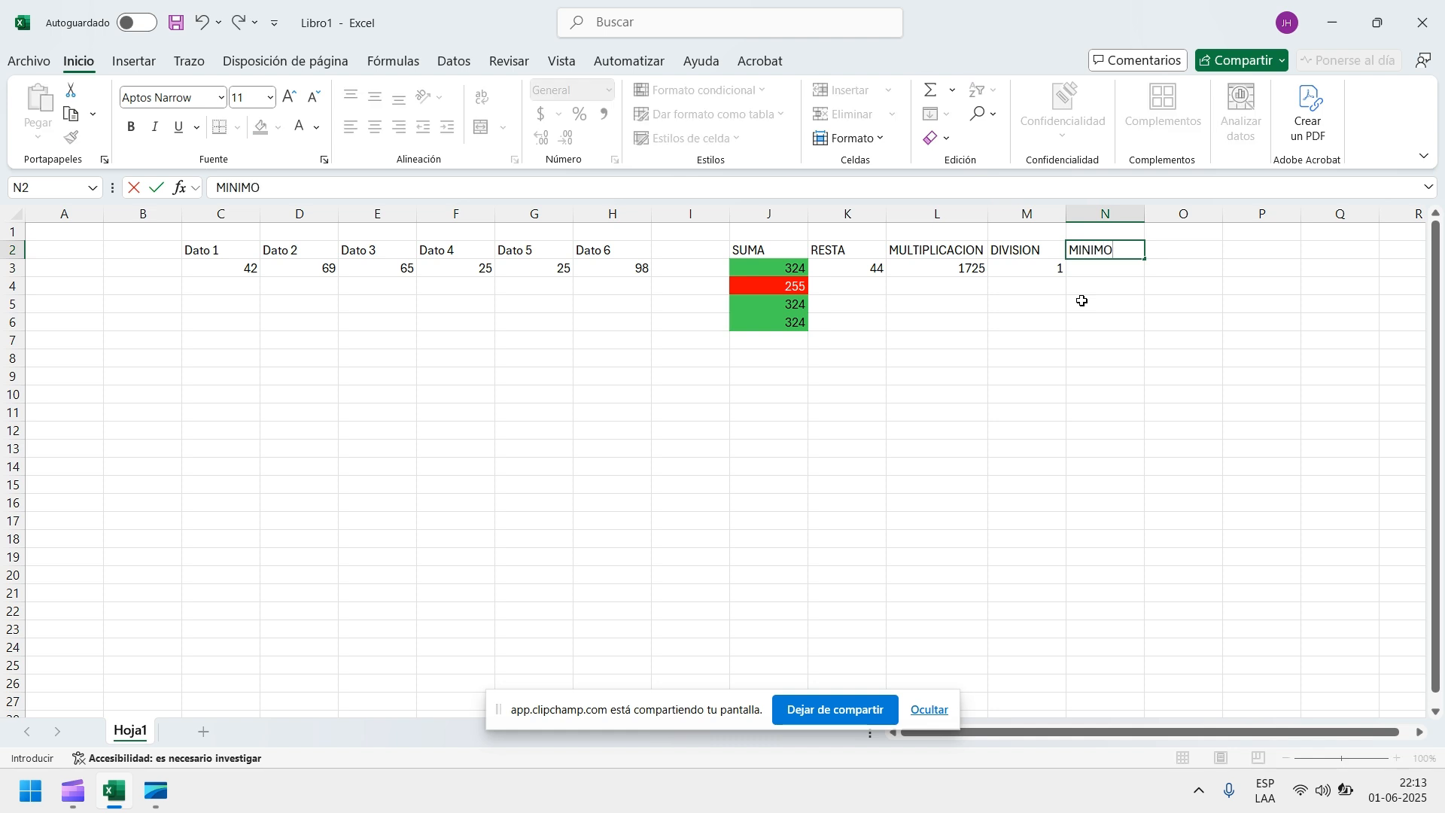
key(BackSpace)
key(BackSpace)
key(BackSpace)
key(Tab)
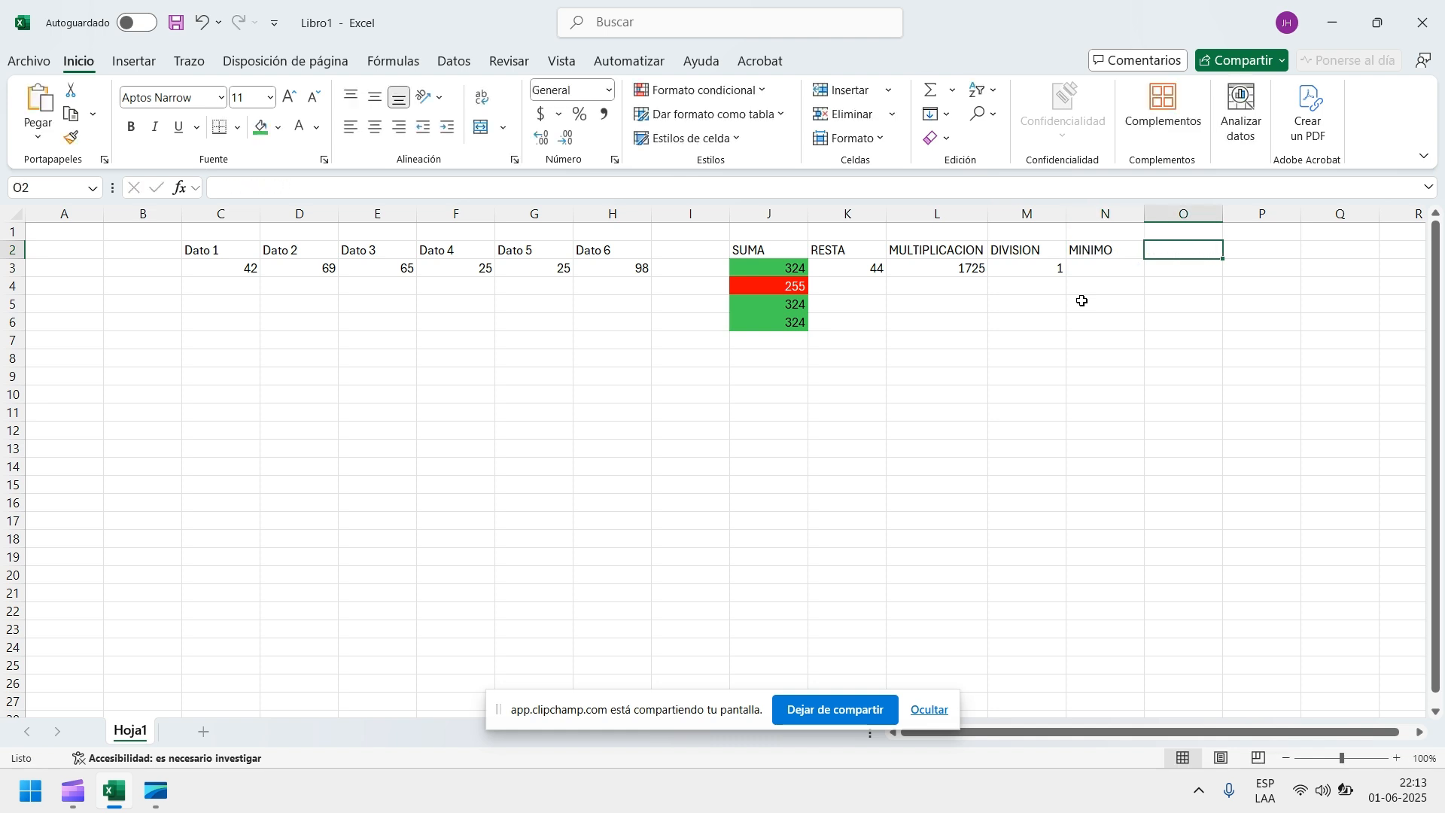
text(MAXIMO)
key(Return)
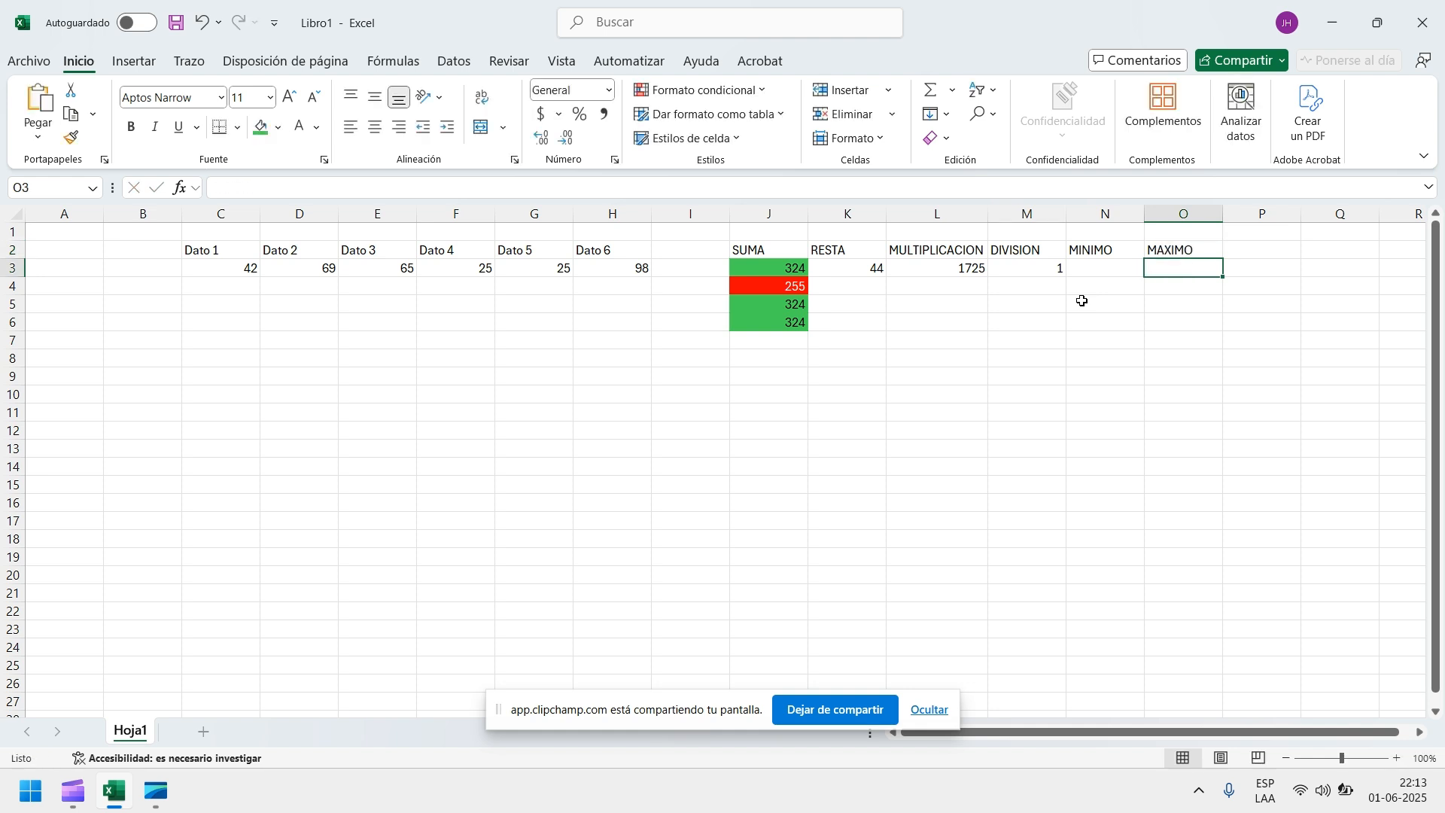
Step: Enter the formula =MIN(C3:H3) in N3 to get the lowest of the six data values
drag(193, 270, 642, 271)
click(691, 340)
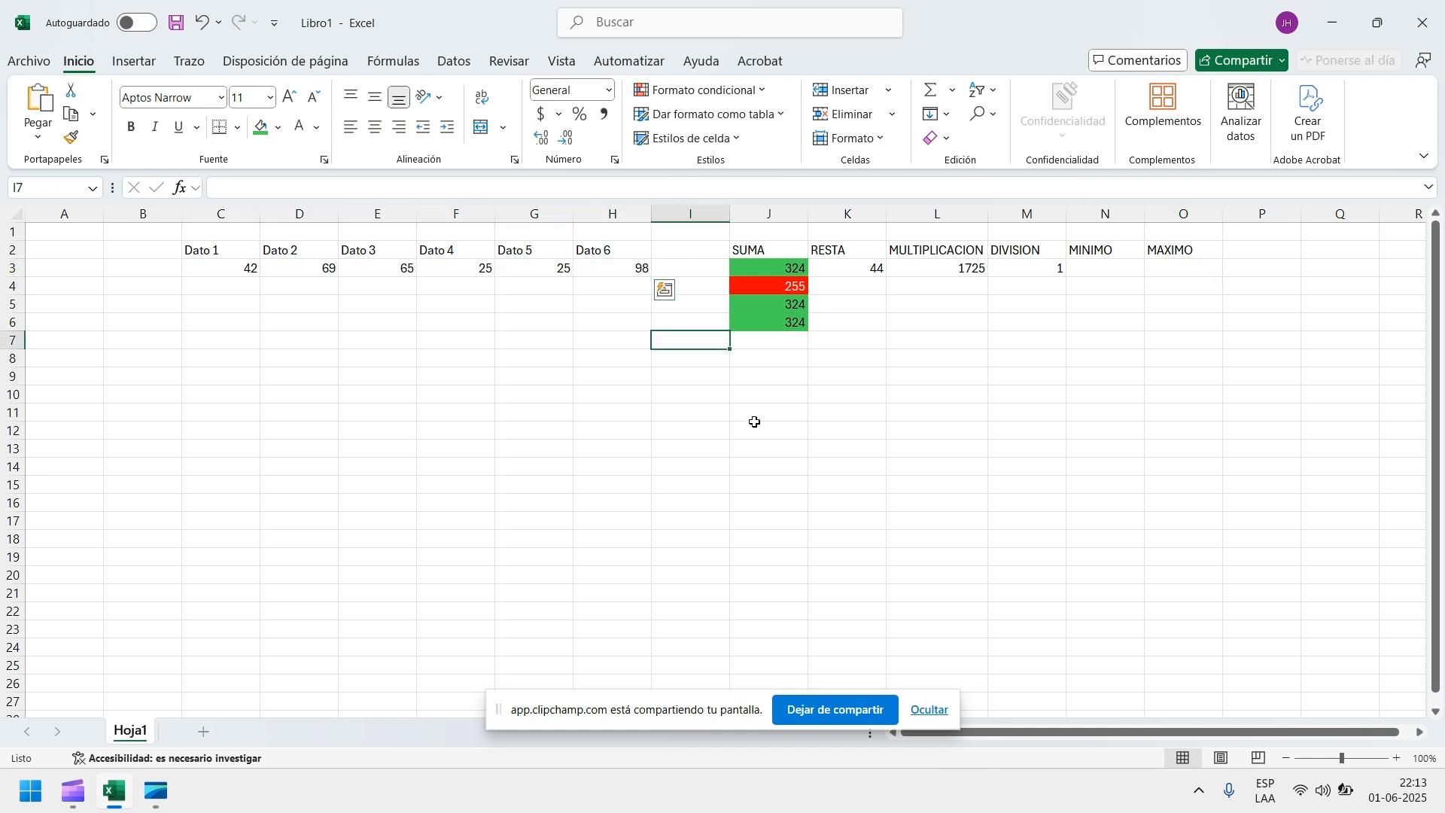
click(1136, 272)
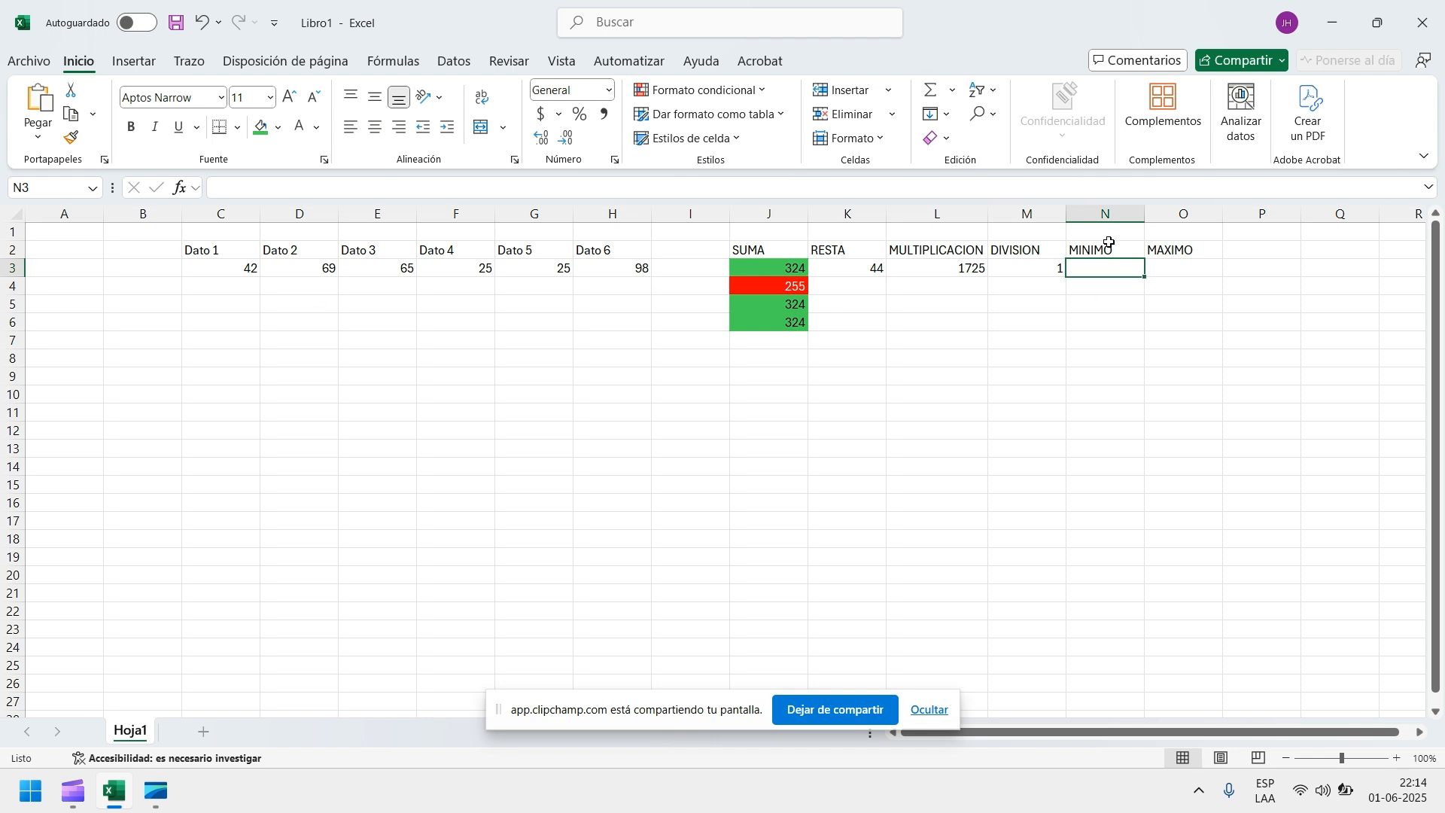
text(=)
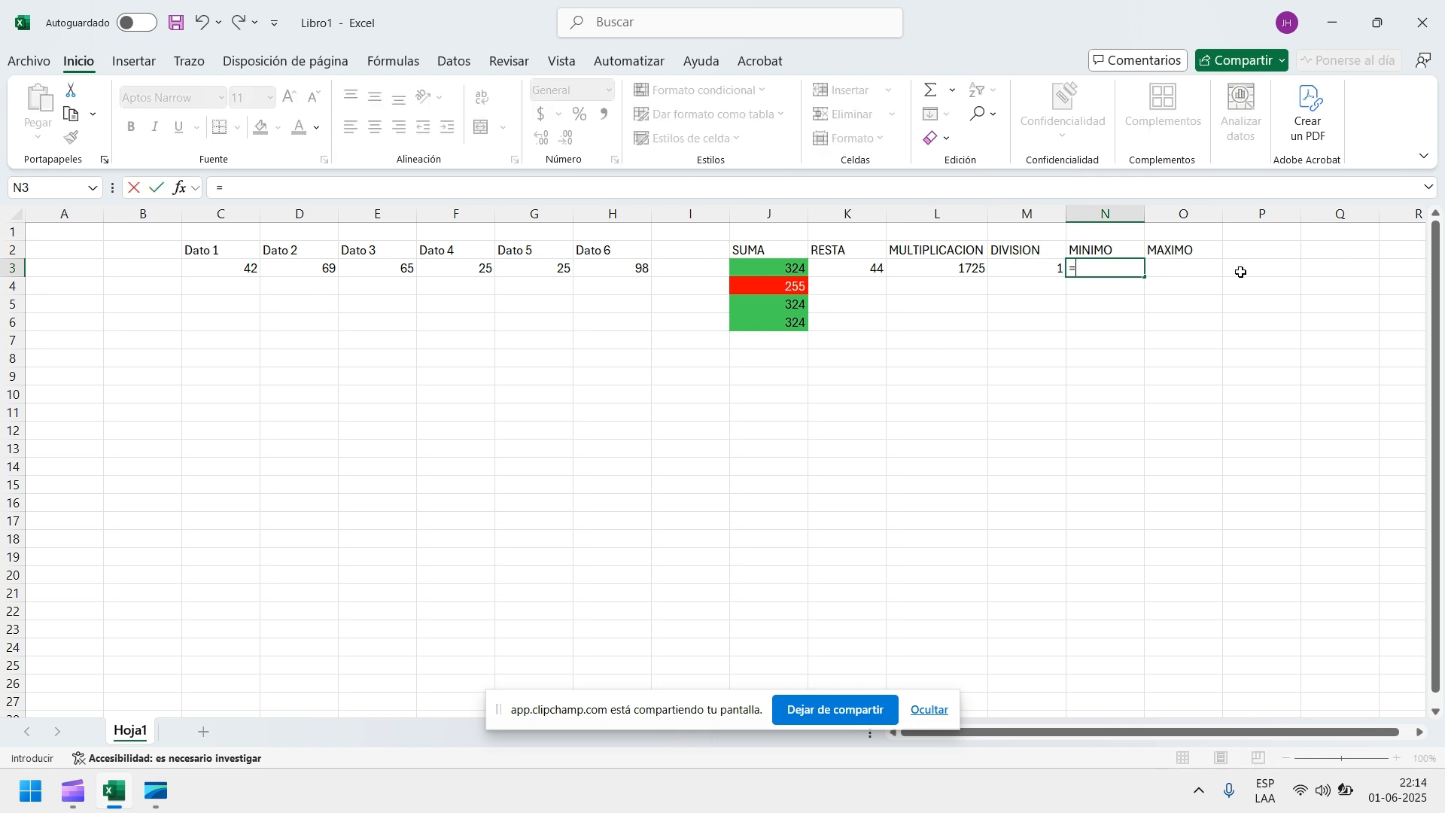
text(MIN)
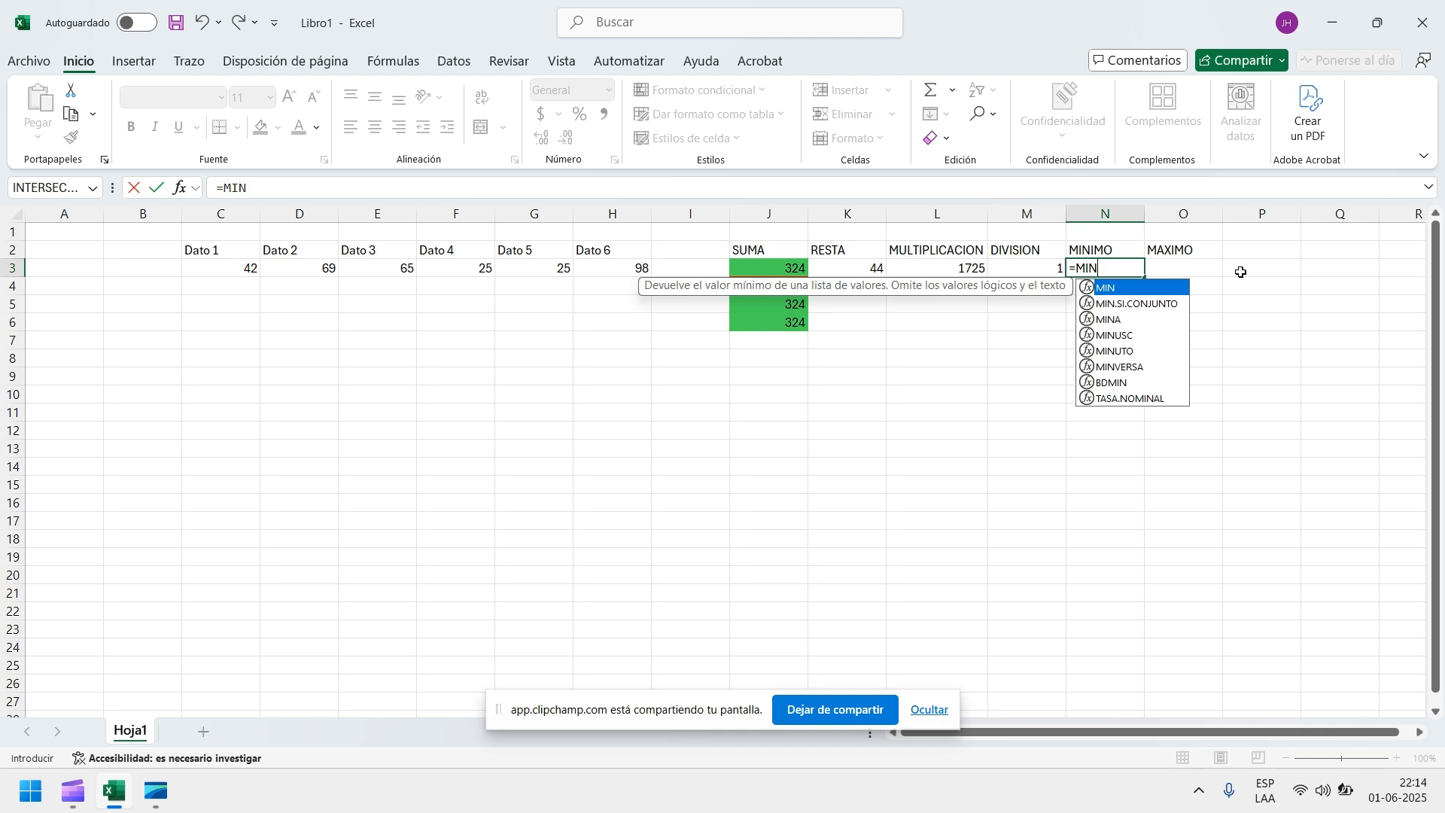
text(()
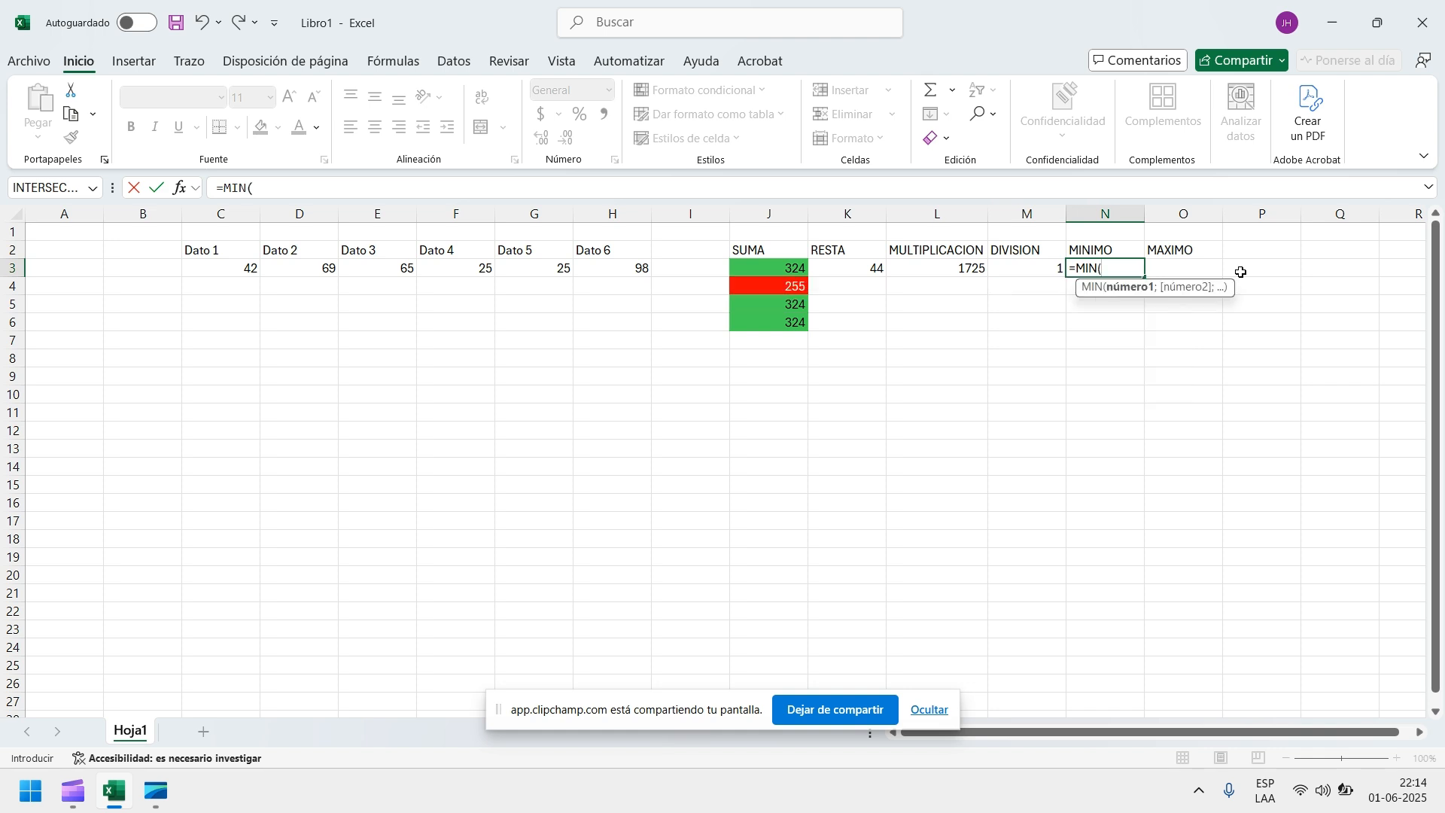
drag(217, 267, 623, 266)
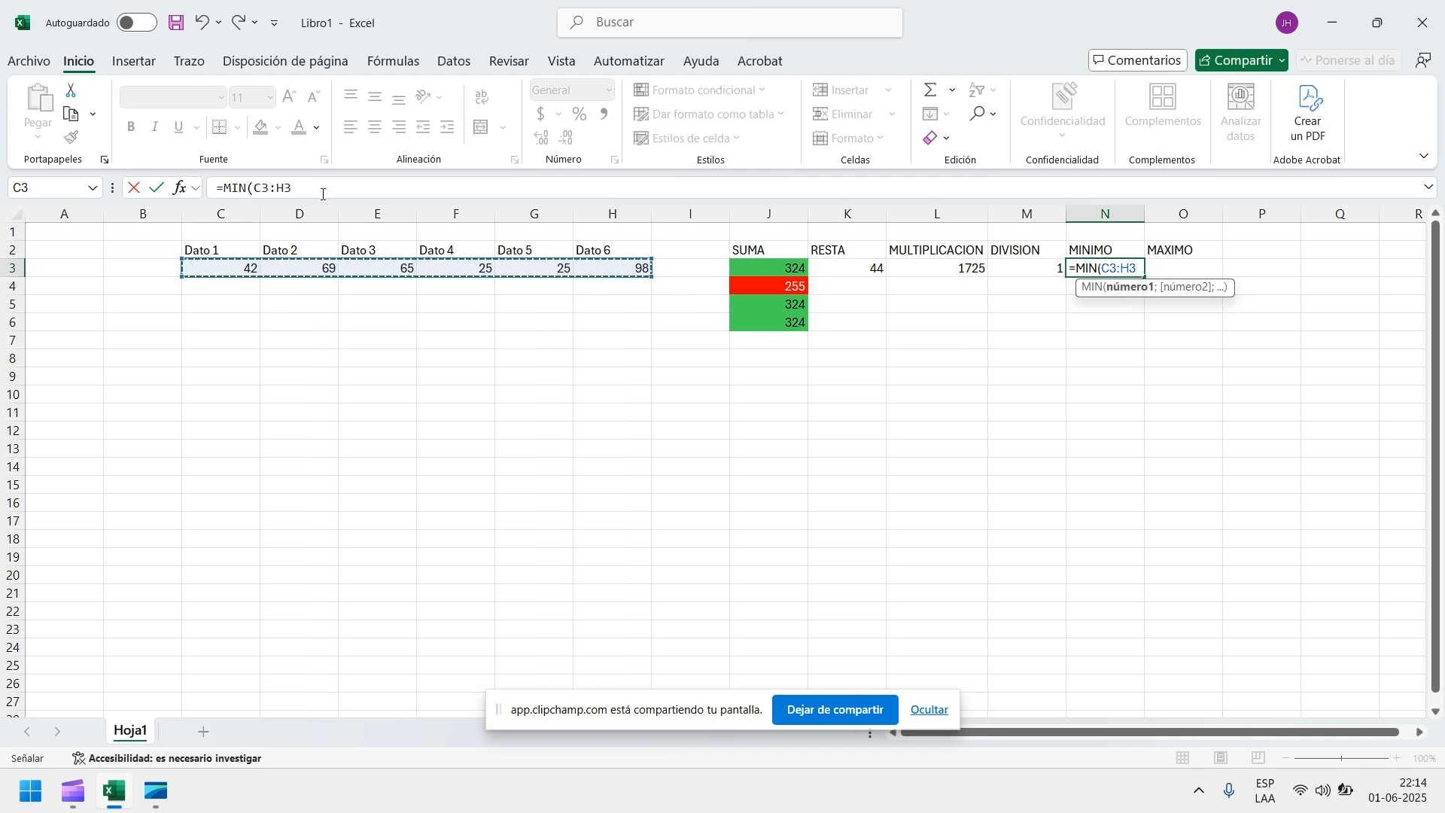
click(356, 194)
text())
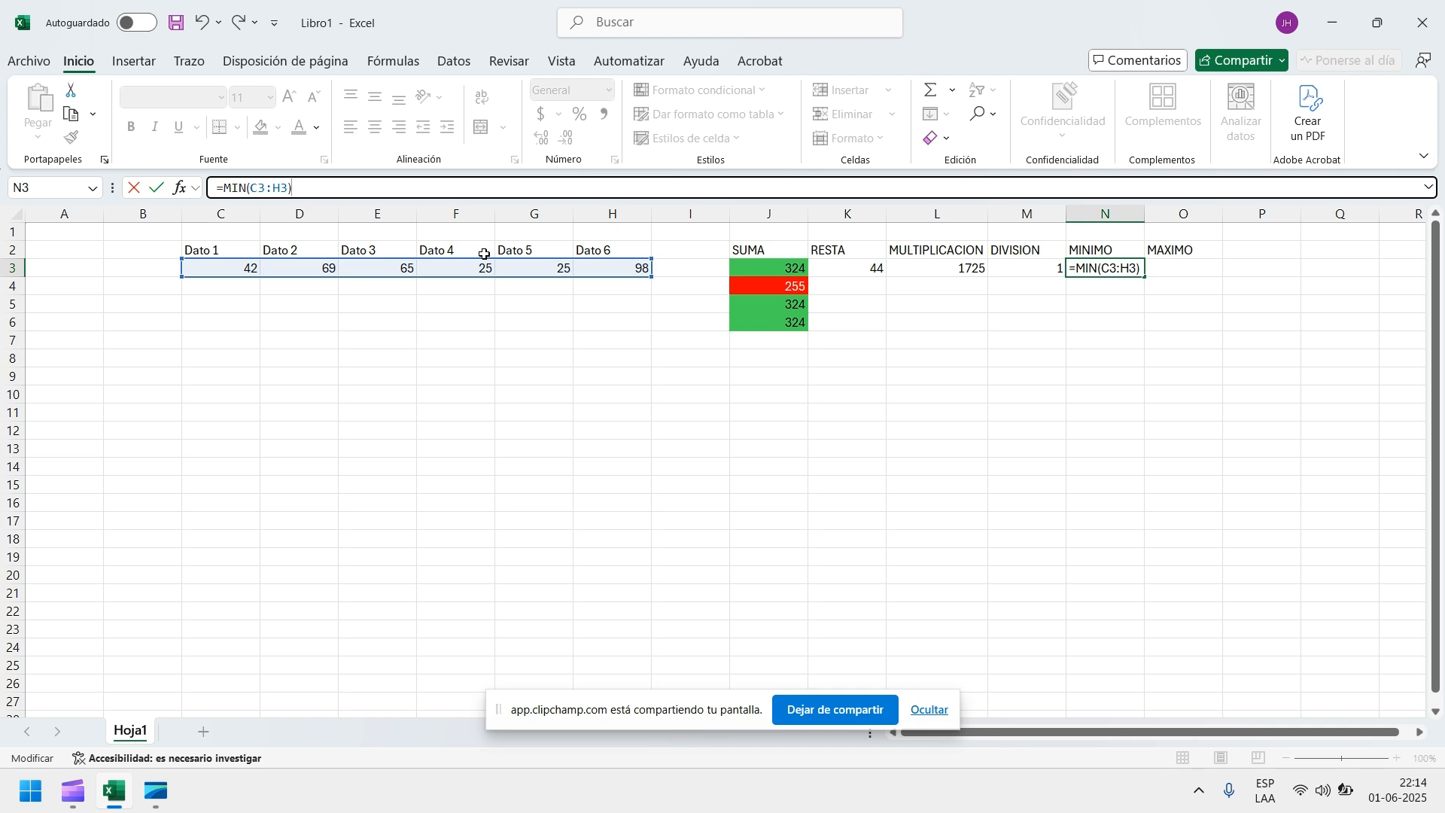
key(Return)
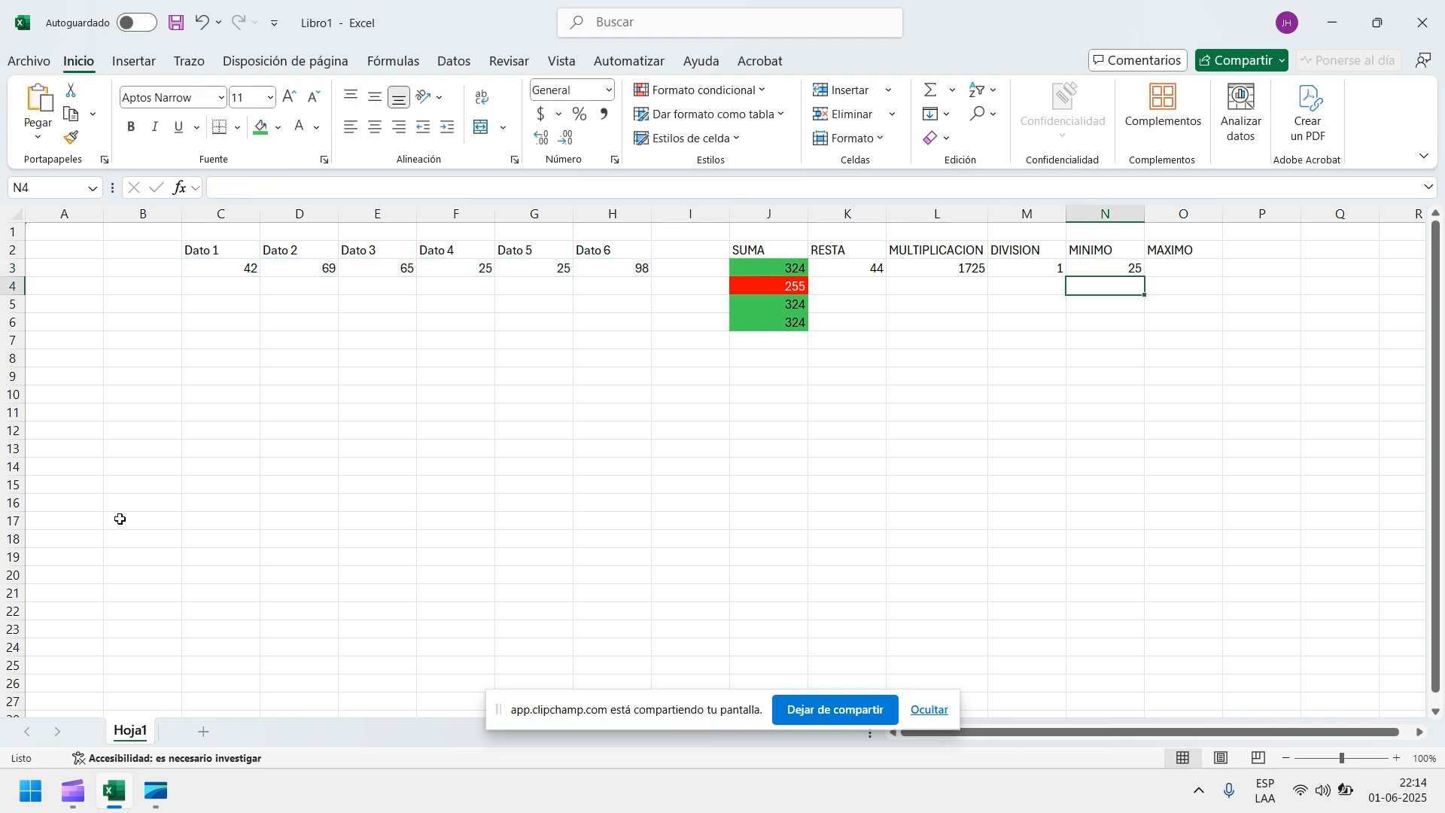
click(1115, 272)
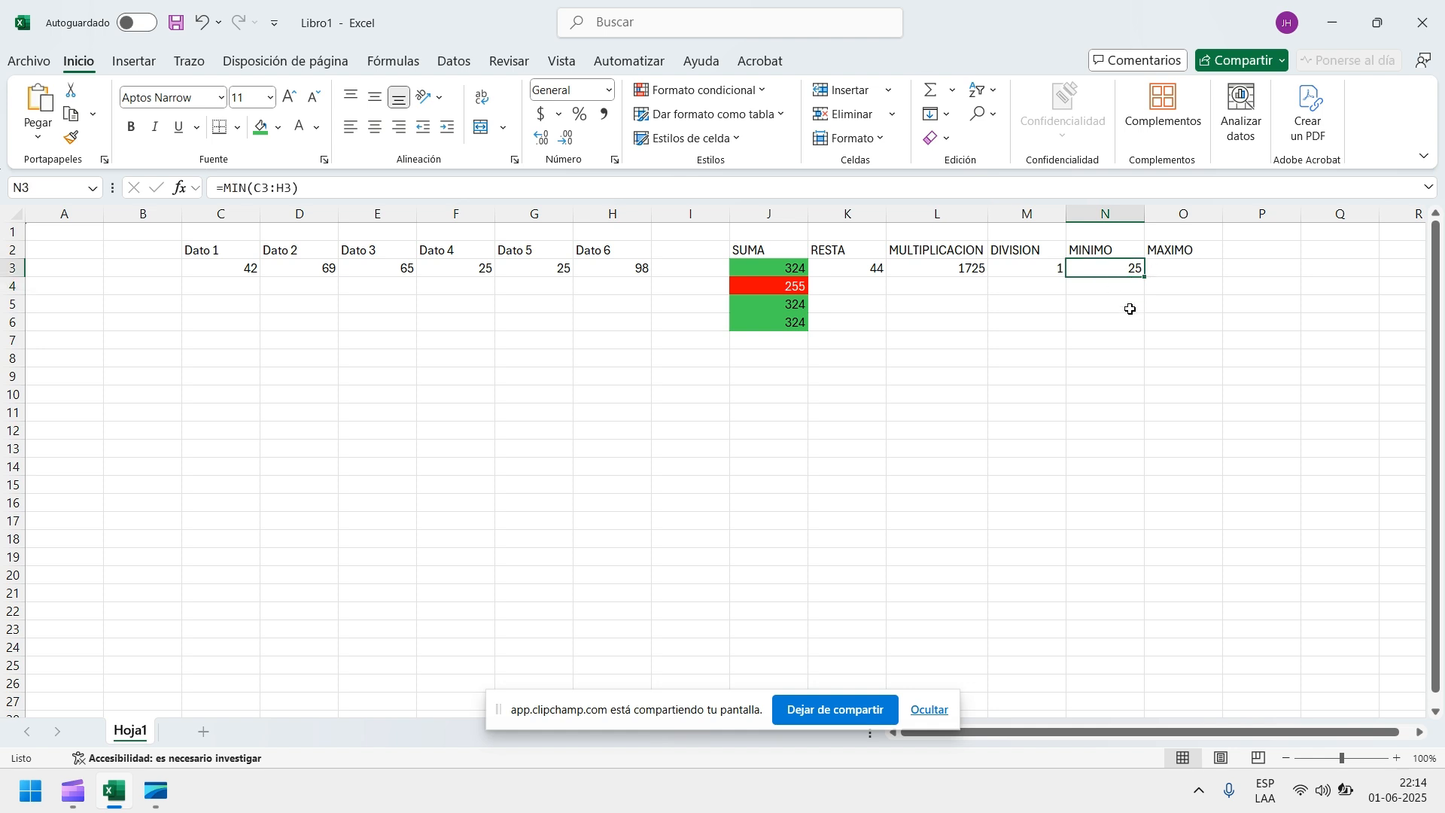
Step: Examine the cell reference and contents of O3, several empty cells and the Dato 2 value in D3
click(1161, 267)
click(340, 187)
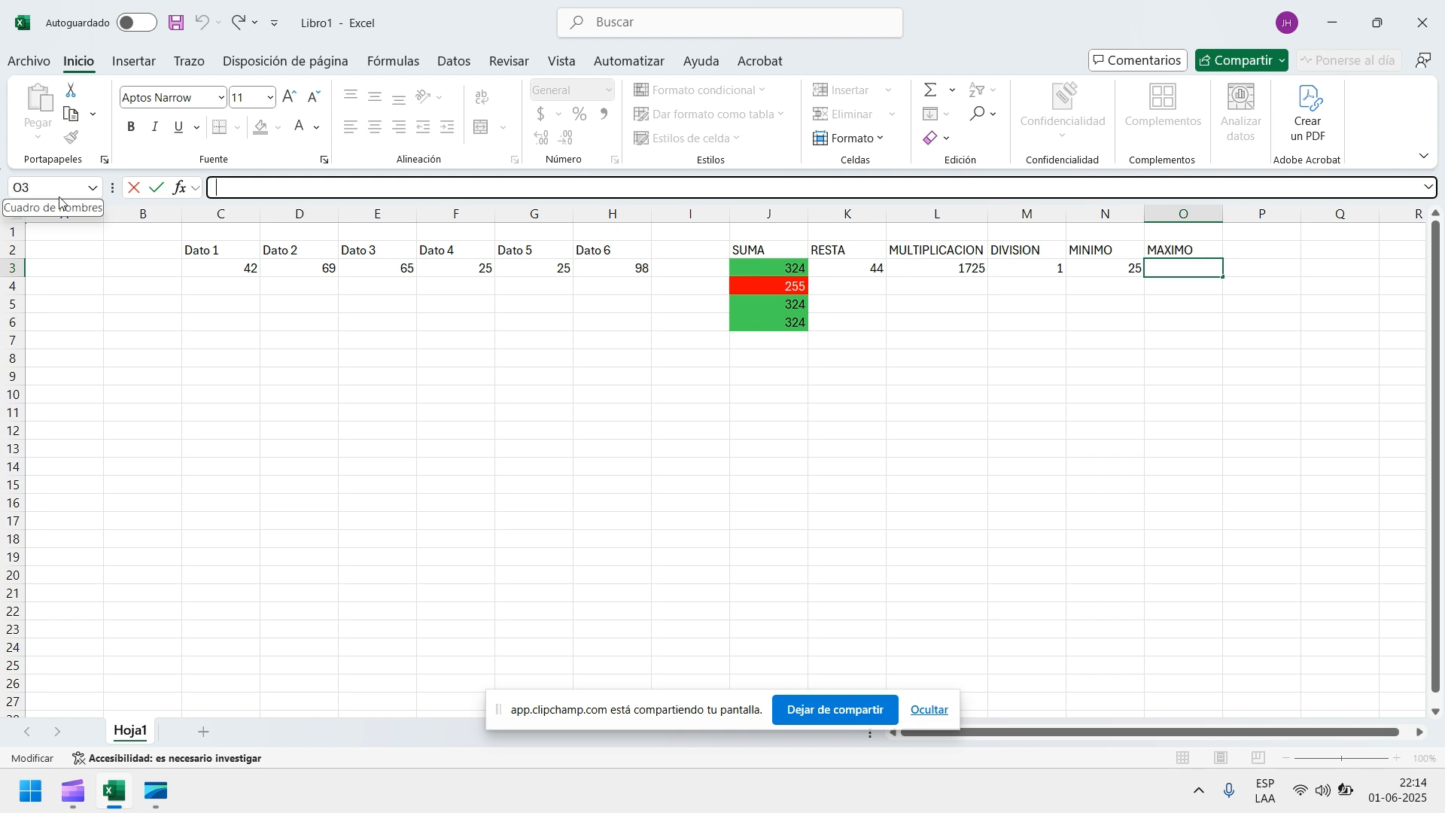
click(371, 403)
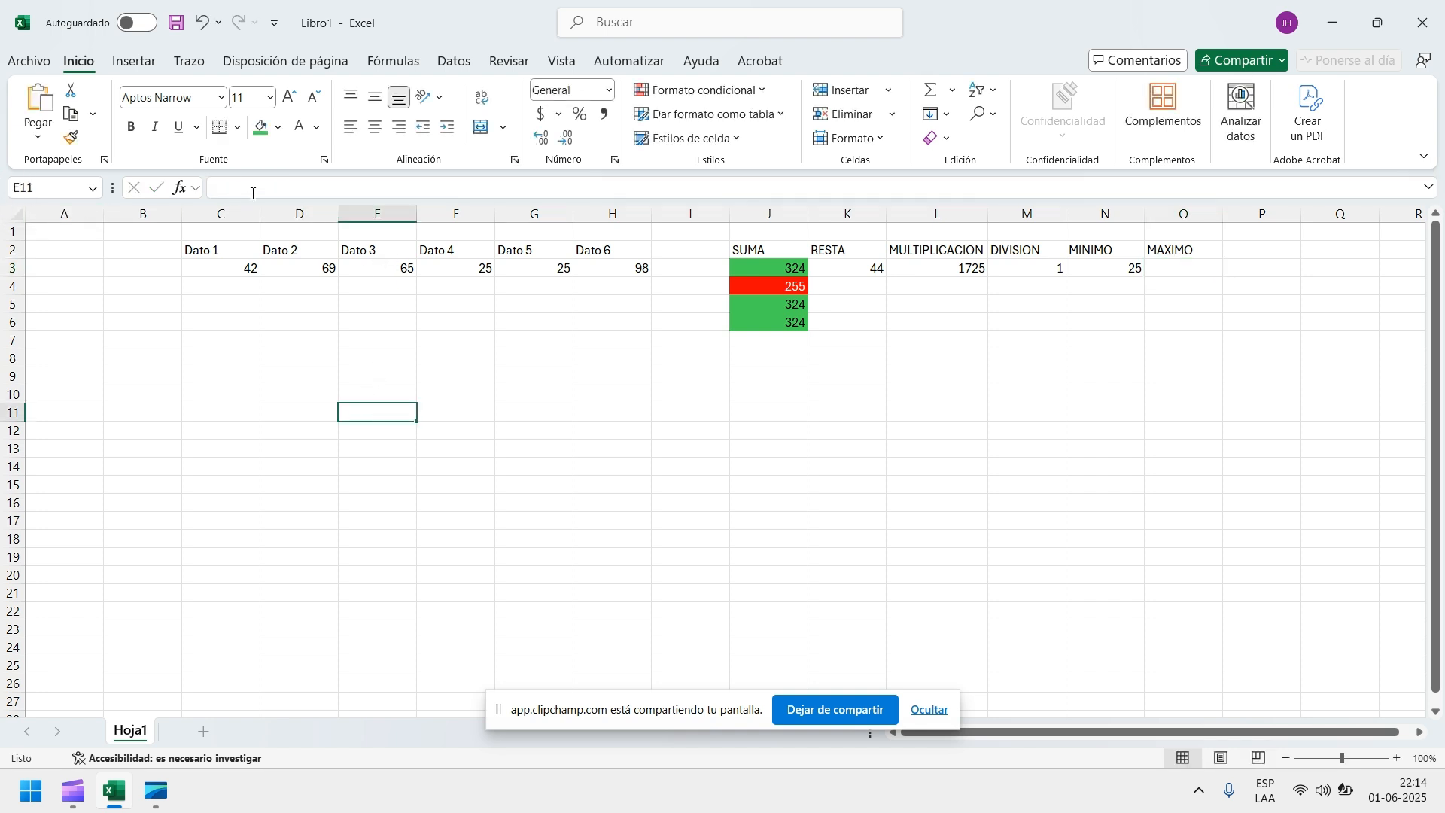
click(577, 335)
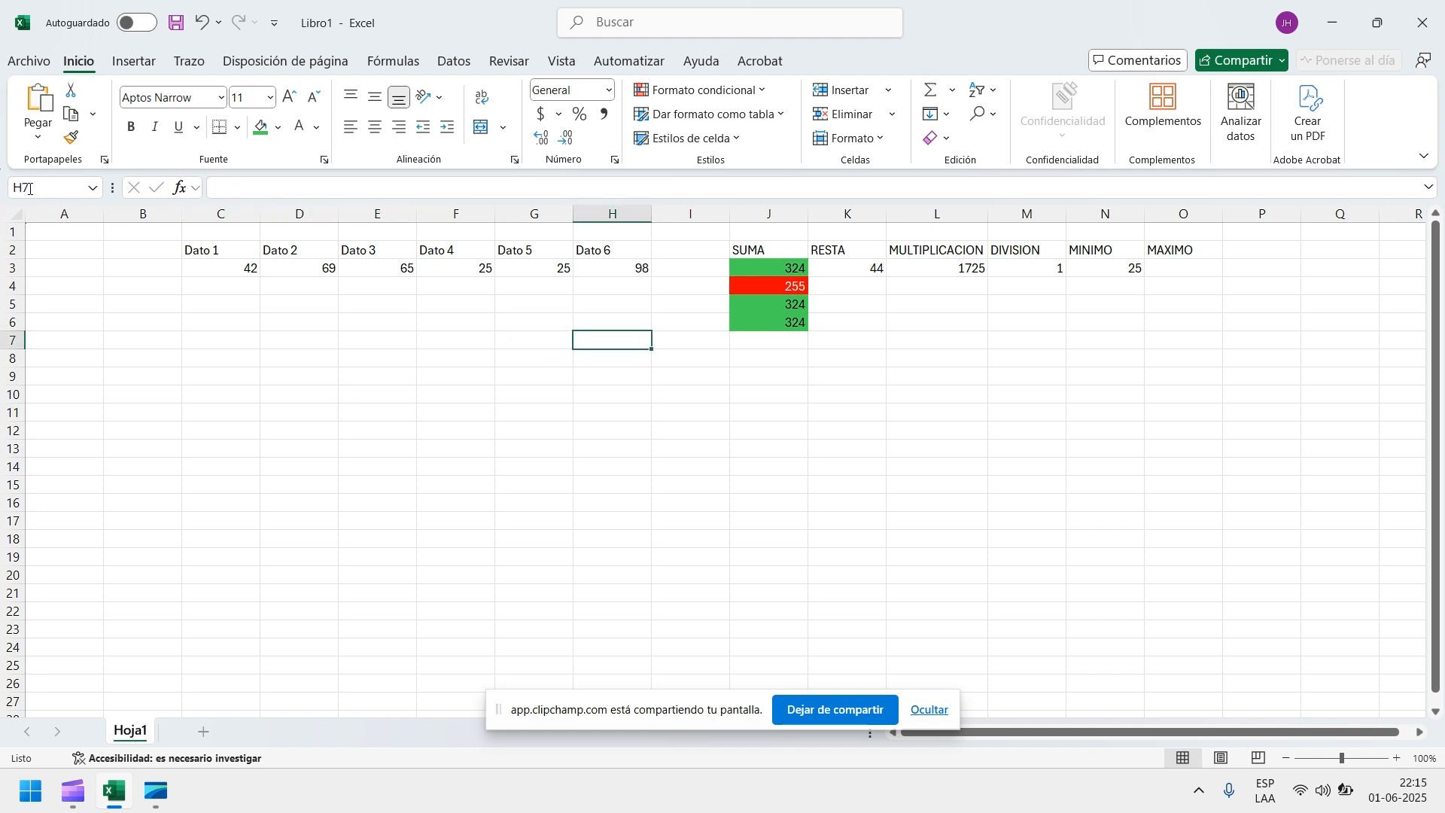
click(323, 271)
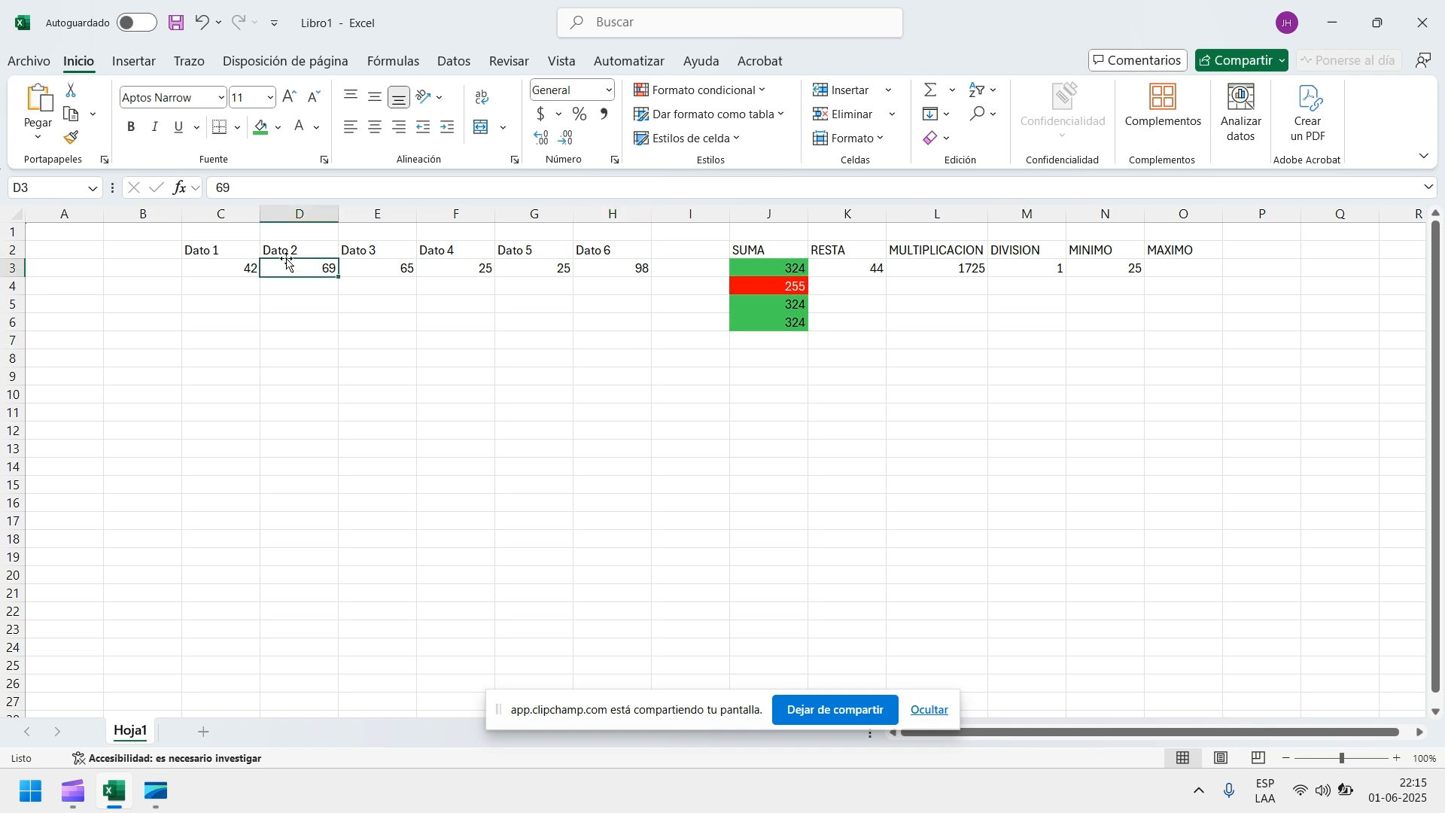
click(243, 193)
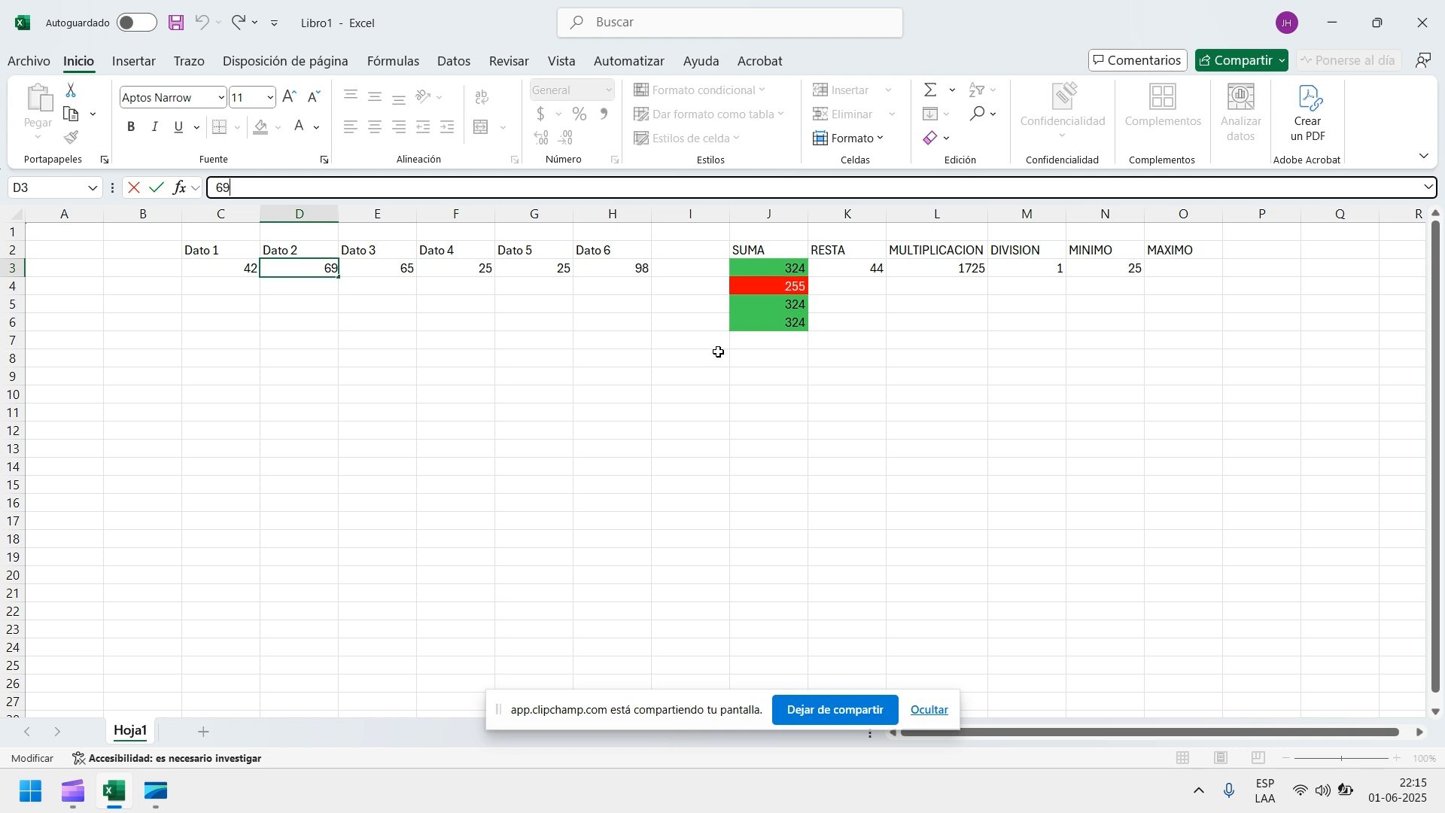
Step: Examine the four SUMA formulas in J3:J6 to compare how each one adds its values
click(780, 269)
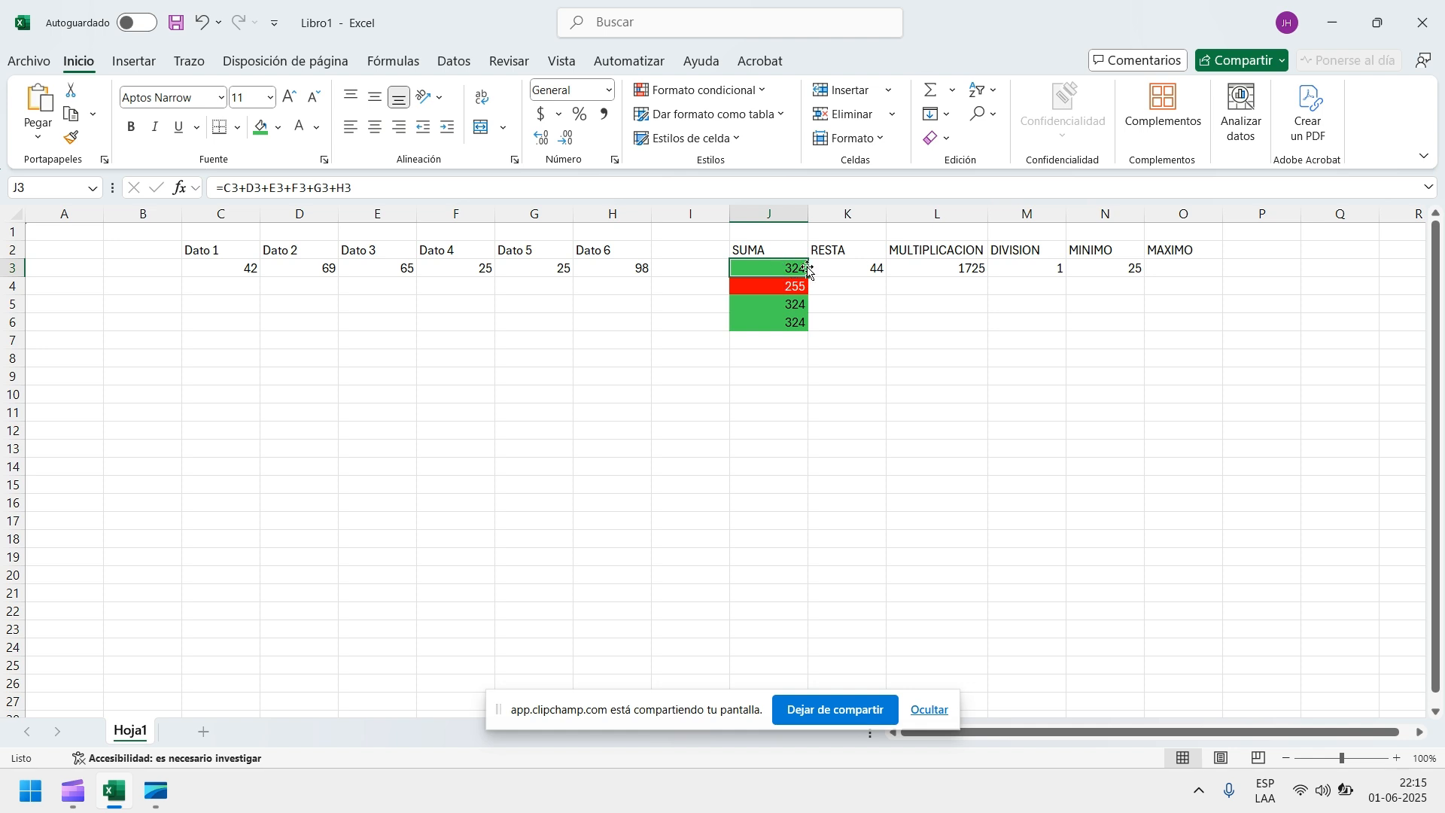
click(366, 191)
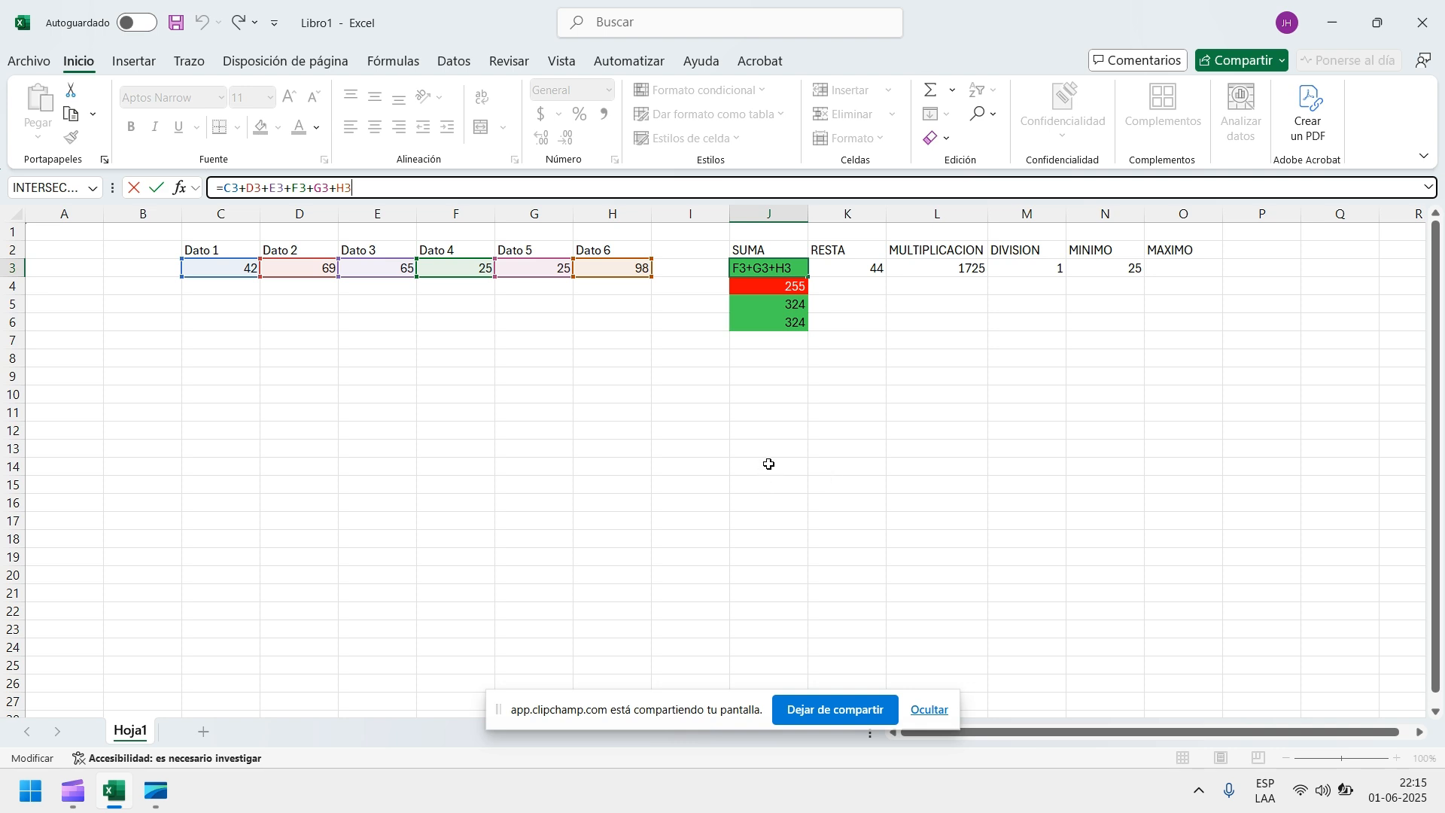
click(686, 429)
drag(775, 303, 775, 288)
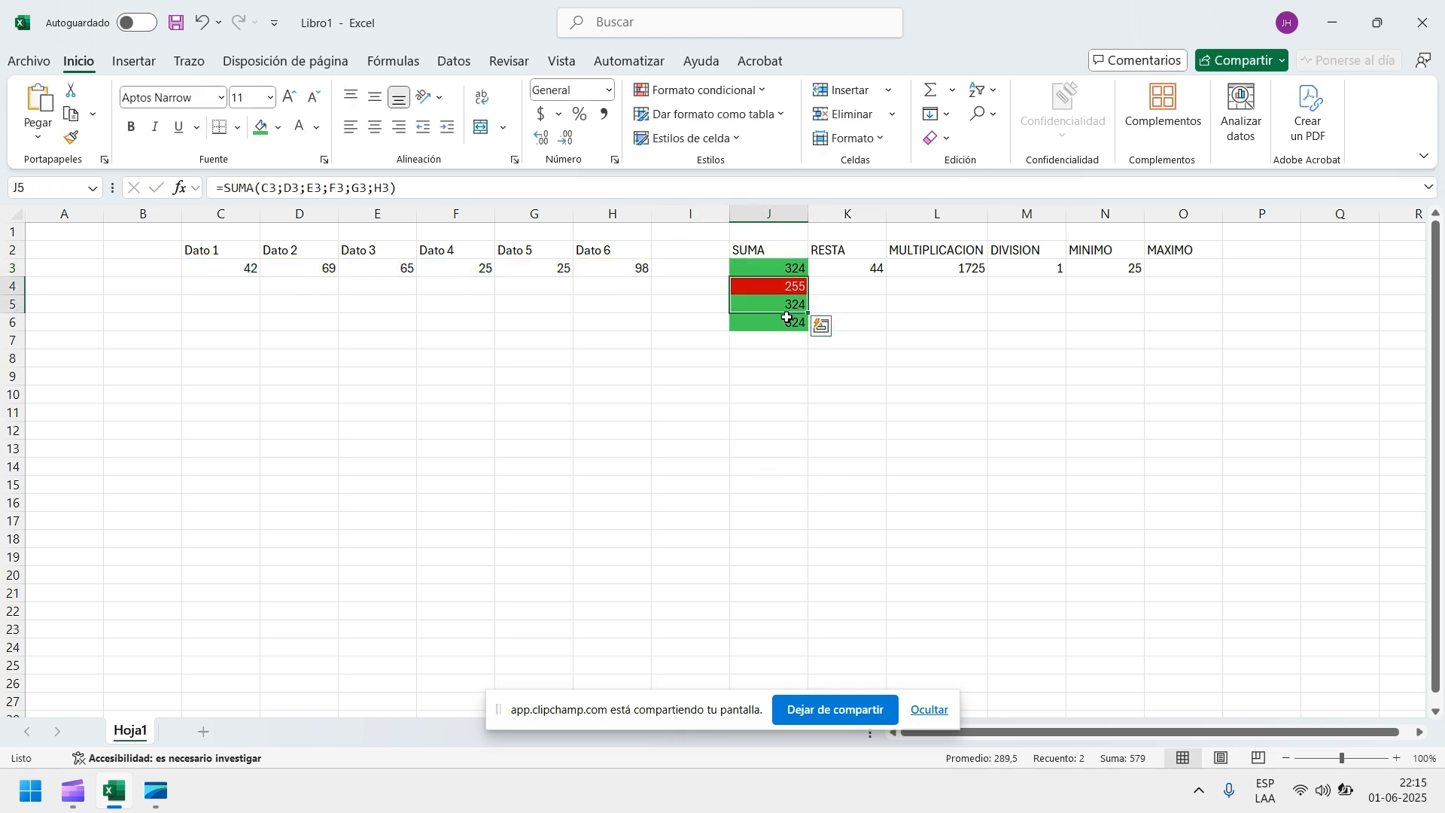
click(786, 313)
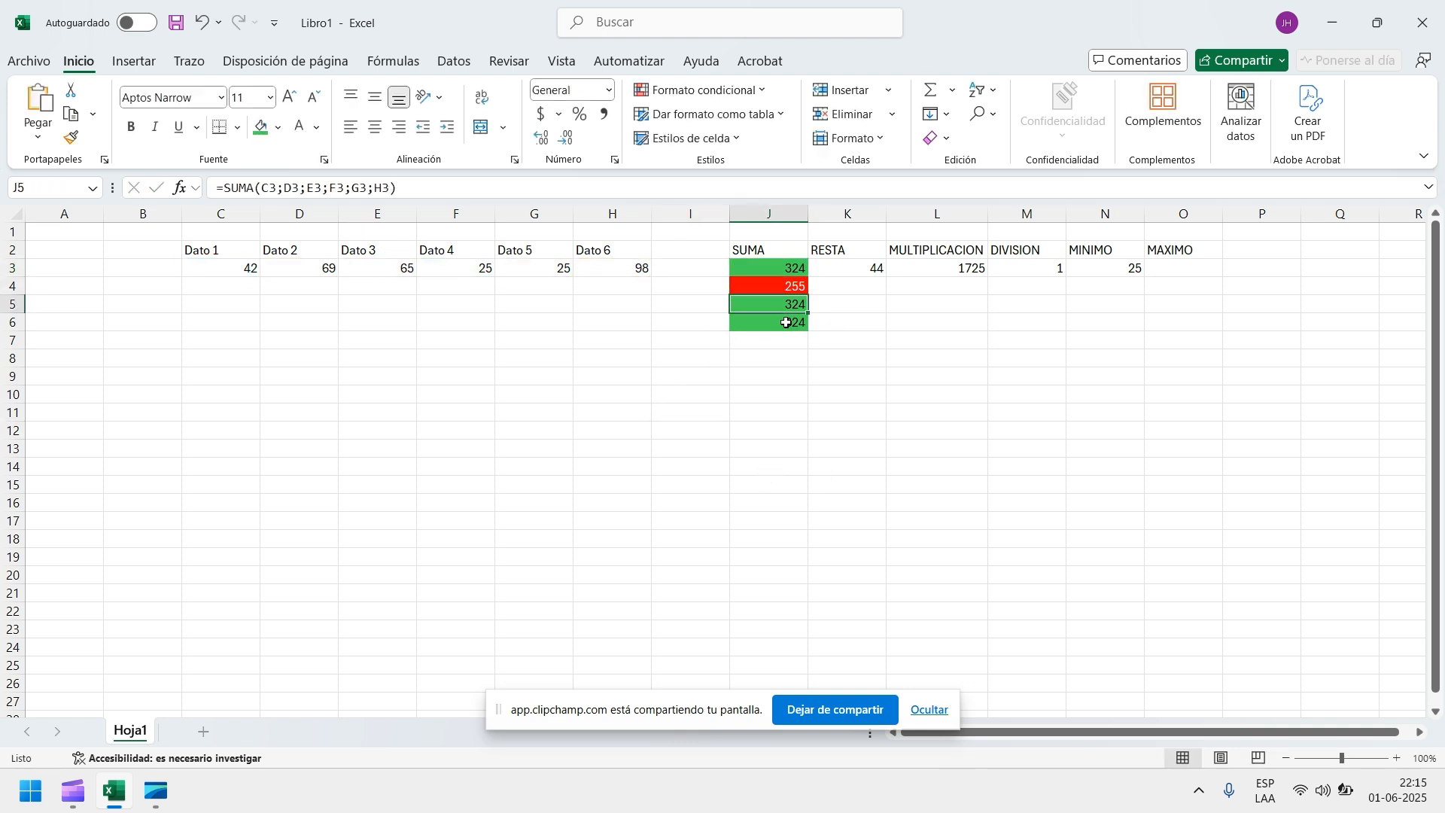
click(790, 326)
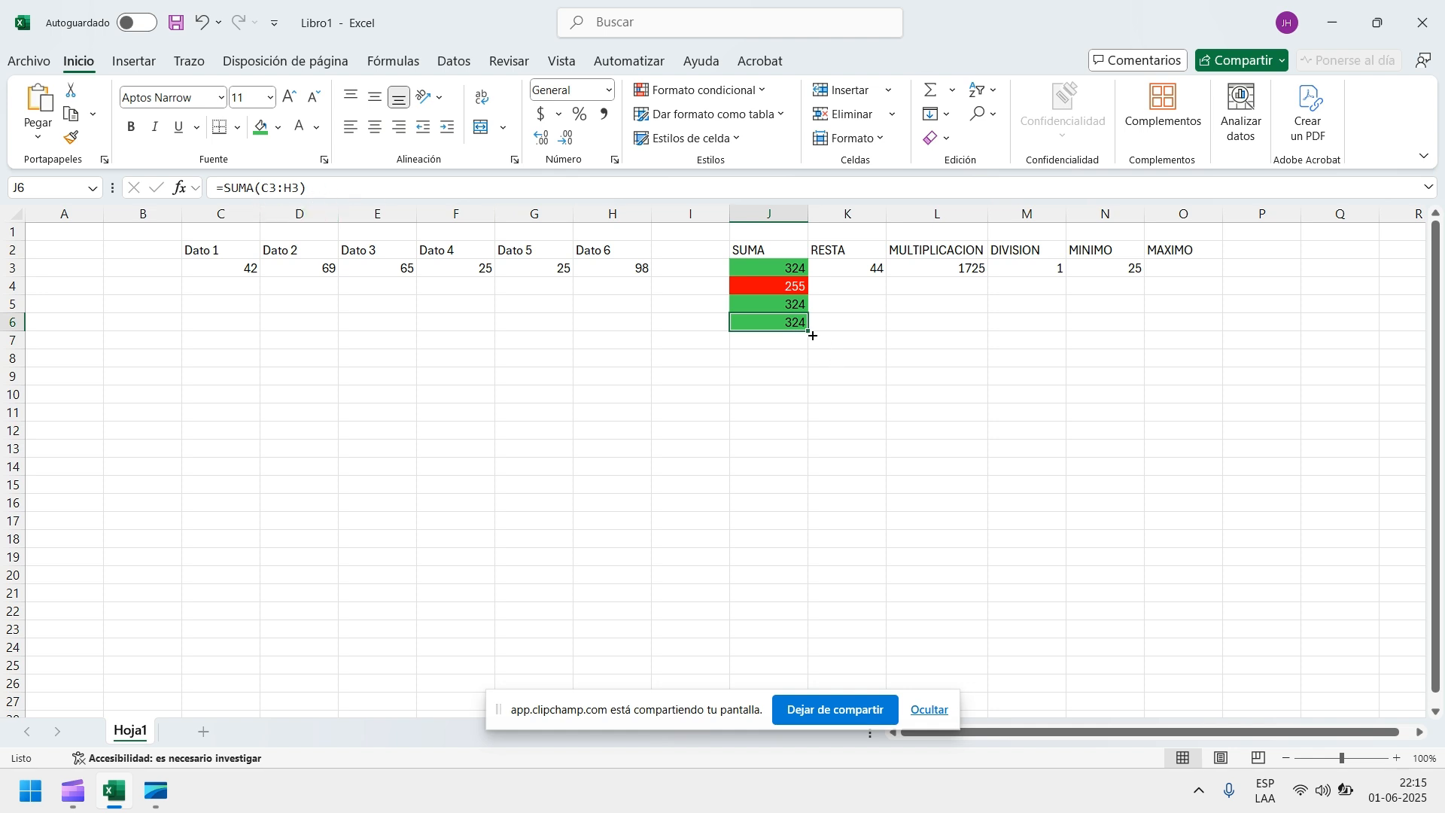
click(766, 290)
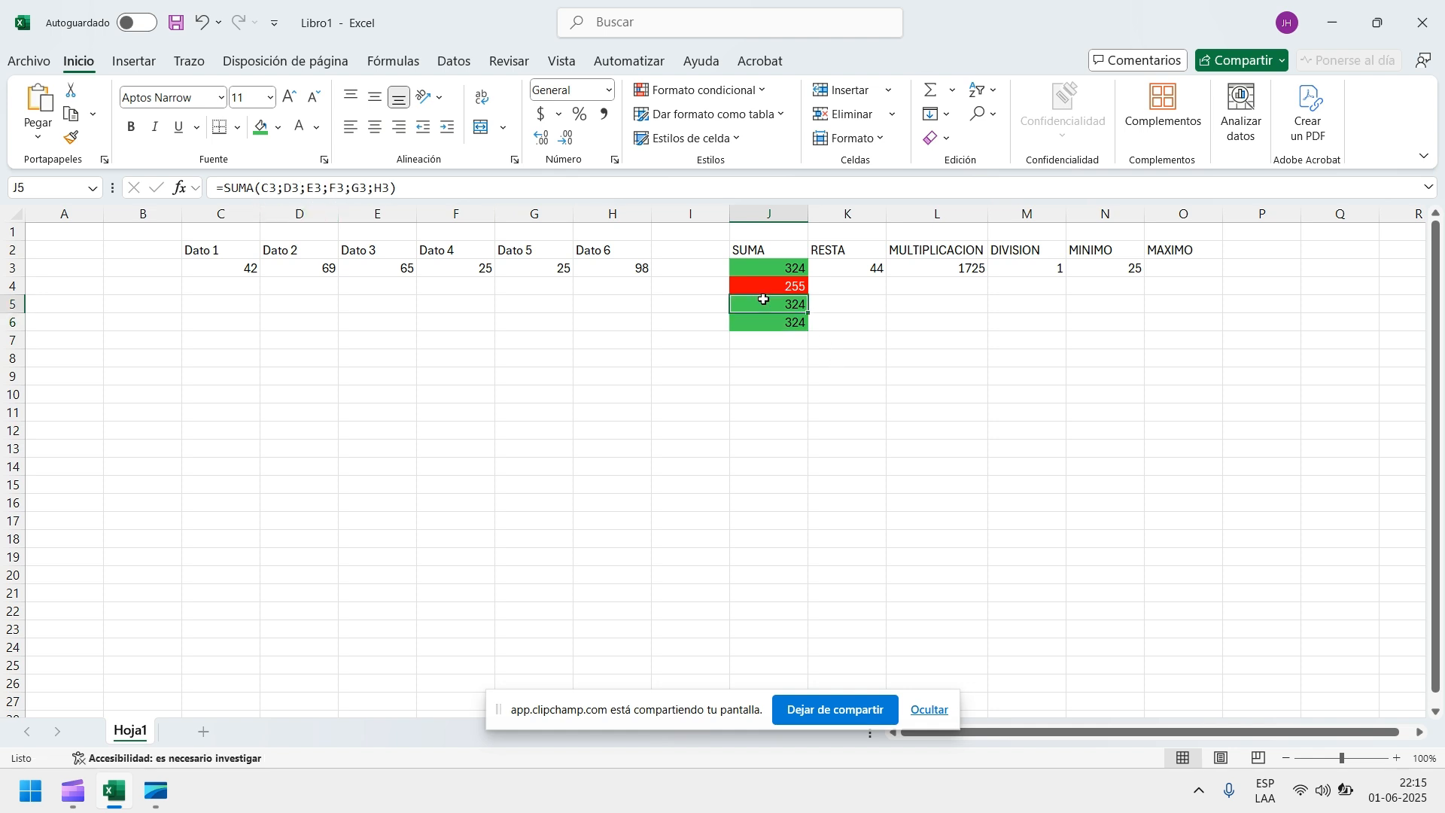
click(397, 195)
click(813, 448)
click(769, 294)
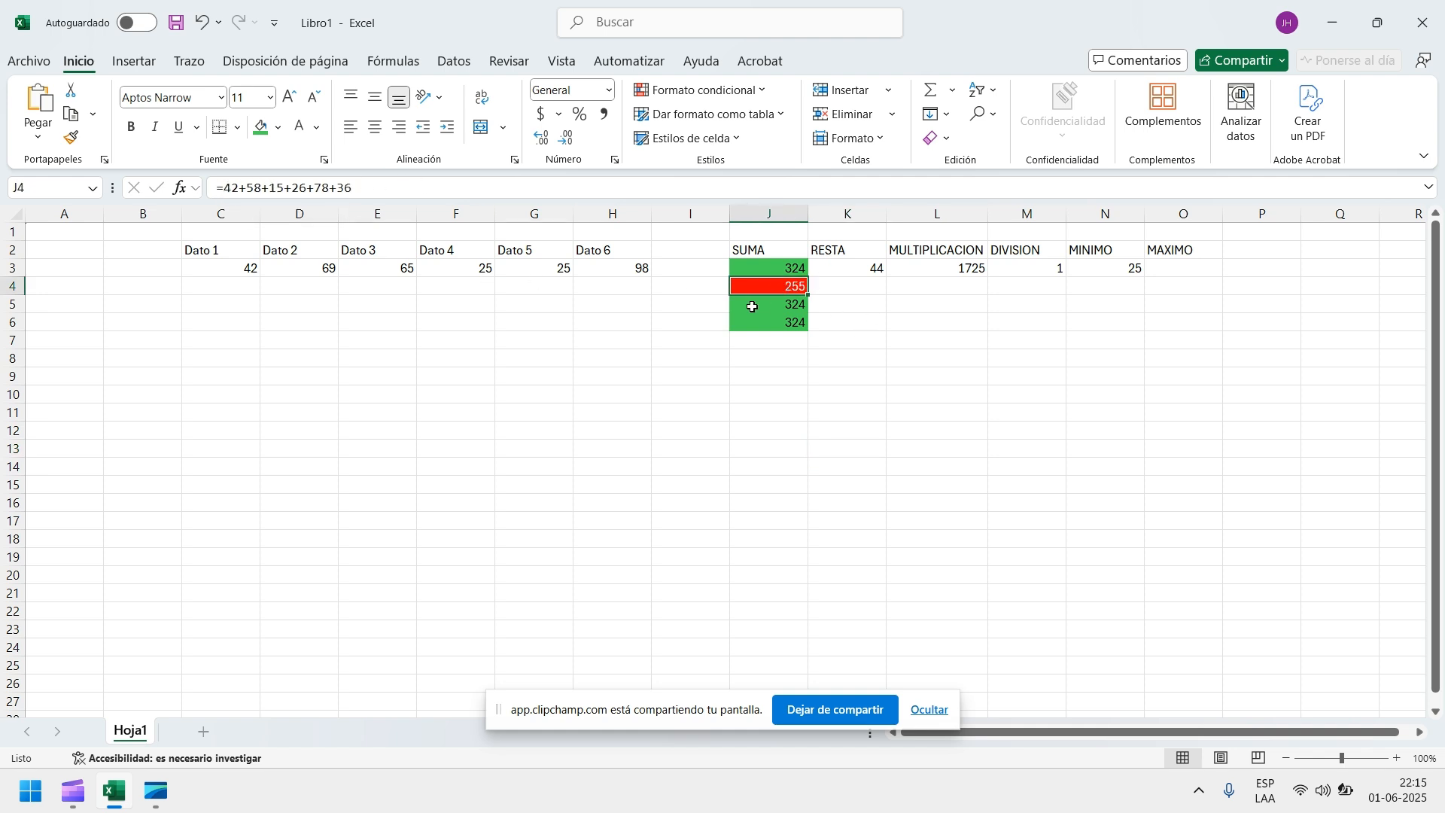
Step: Review the RESTA, MULTIPLICACION and DIVISION formulas in K3, L3 and M3
click(872, 271)
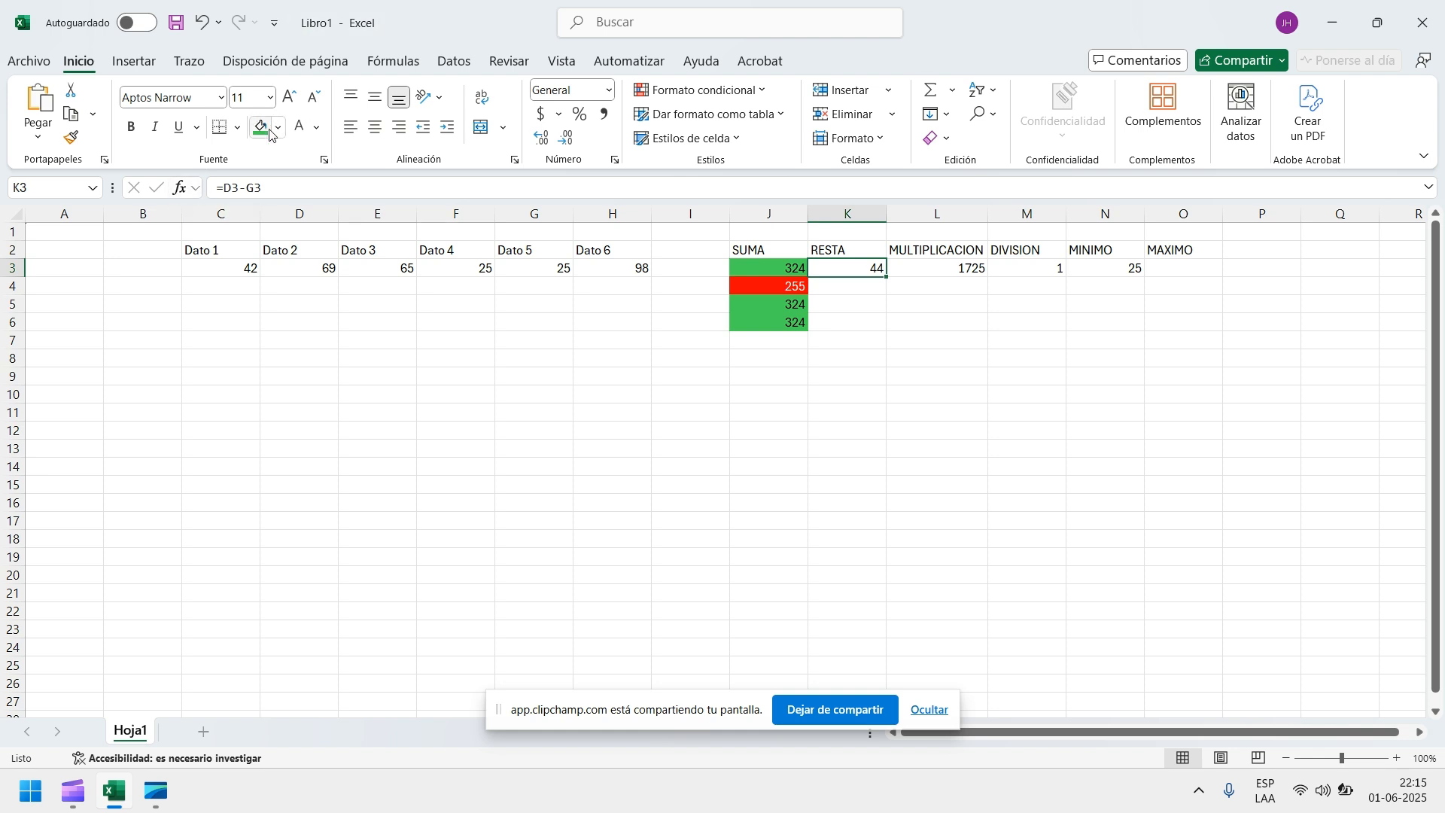
click(971, 267)
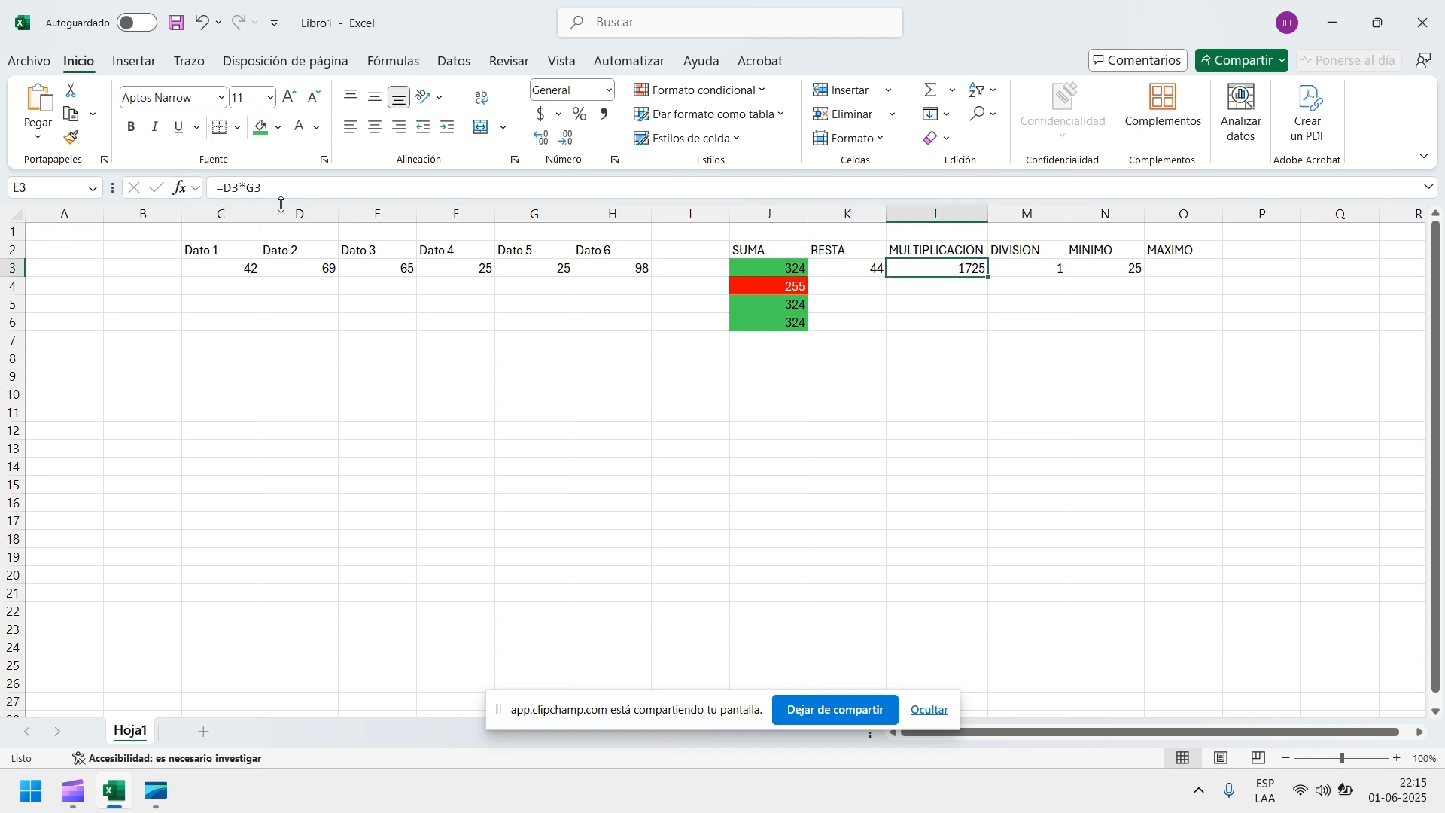
click(994, 271)
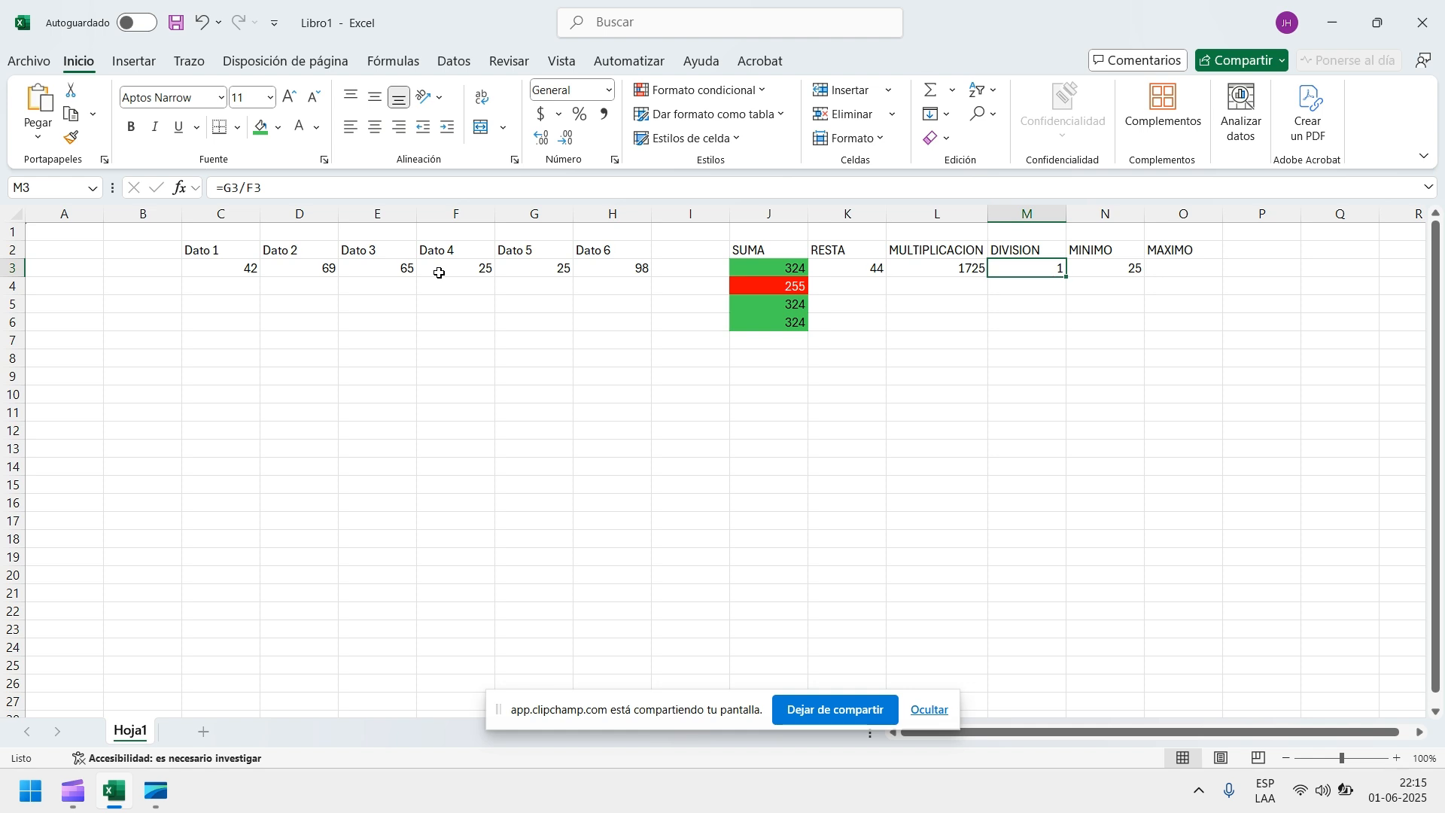
Step: Examine the multiplication formula in L3 and the two data cells it references
click(946, 280)
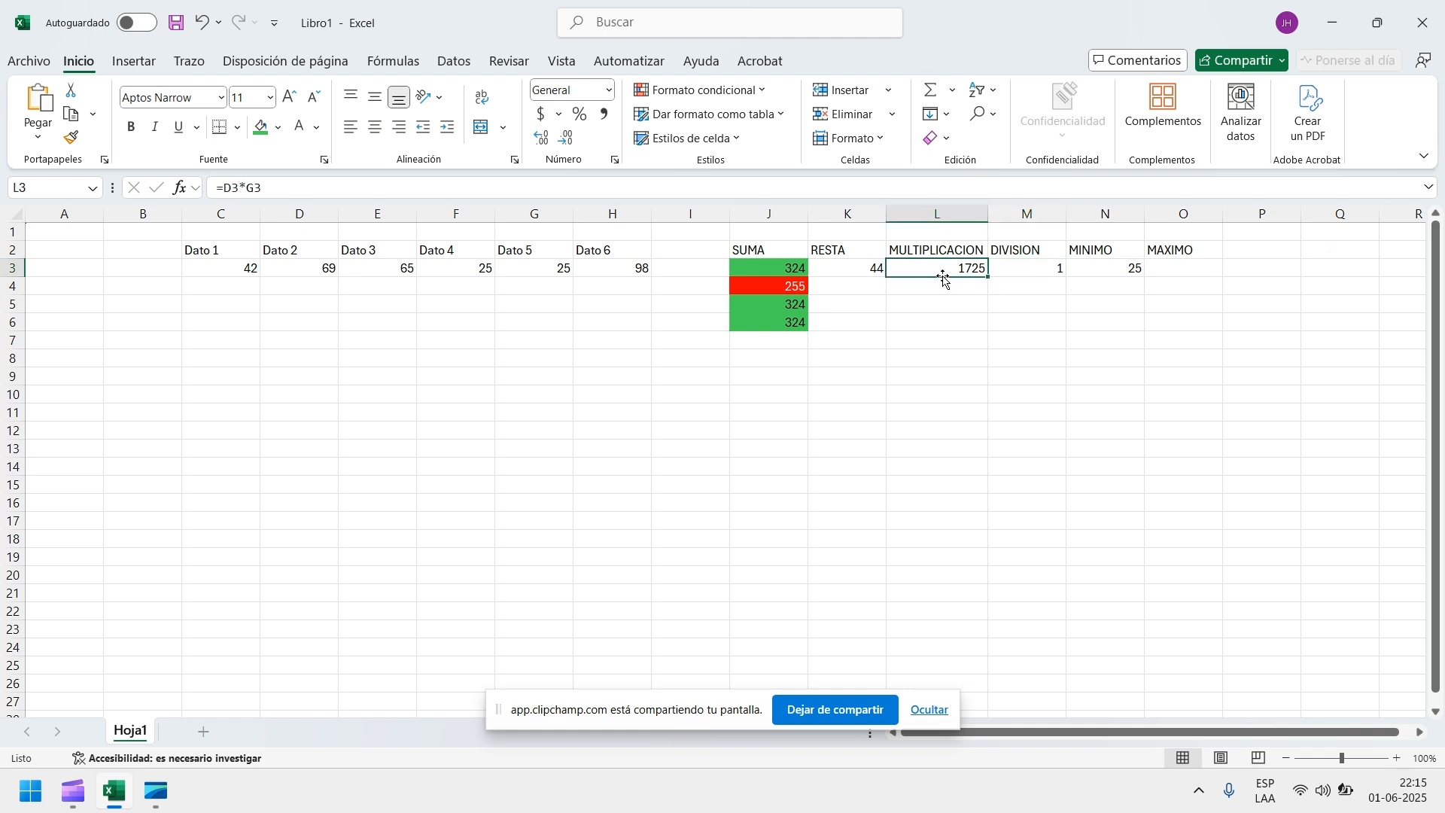
double_click(927, 273)
key(Escape)
double_click(927, 269)
drag(893, 272, 954, 269)
click(930, 270)
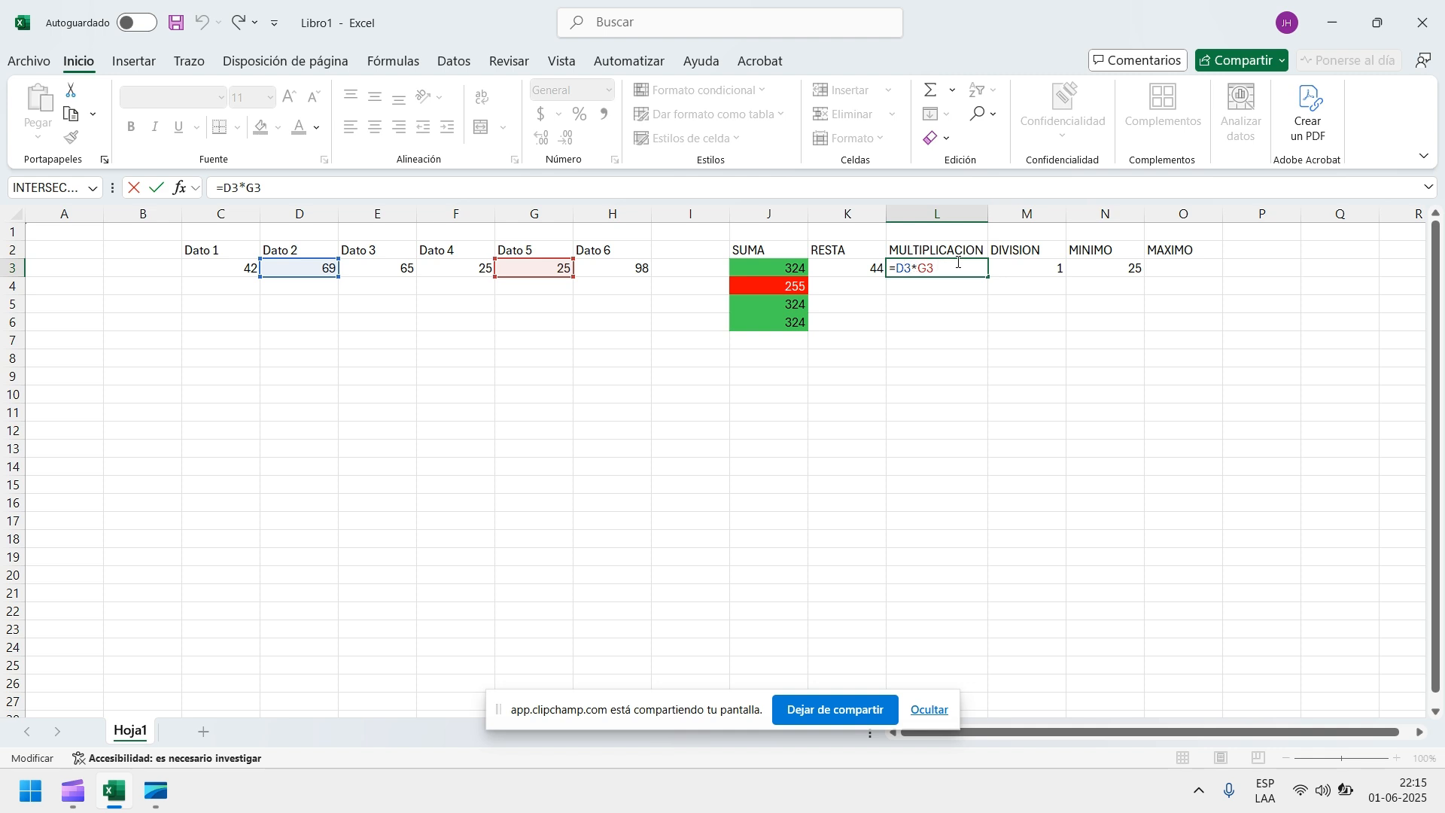
Step: Enter the formula =MAX(C3:H3) in O3 to get the highest of the six data values
click(1200, 263)
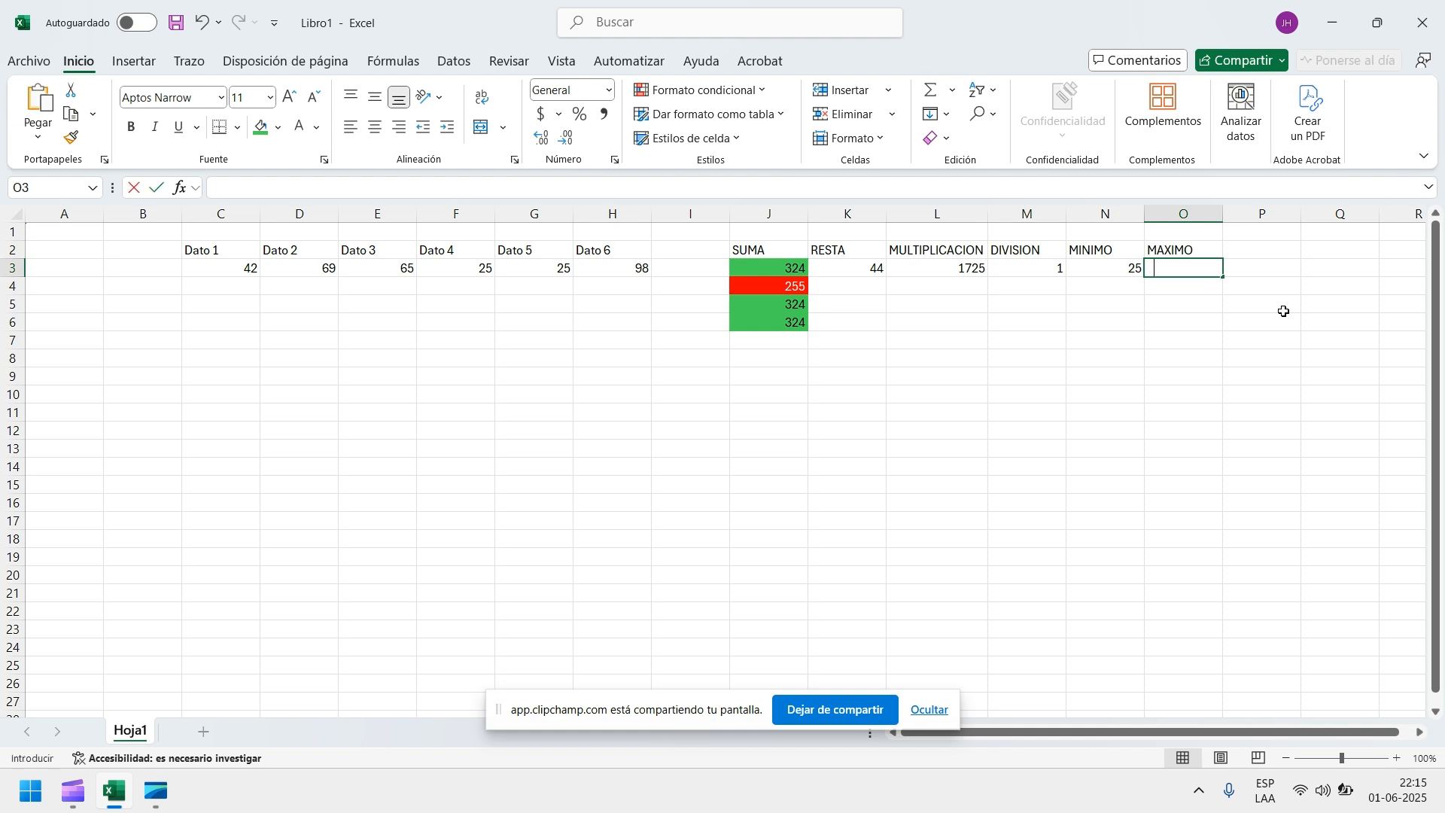
text(=MAXIMAX()
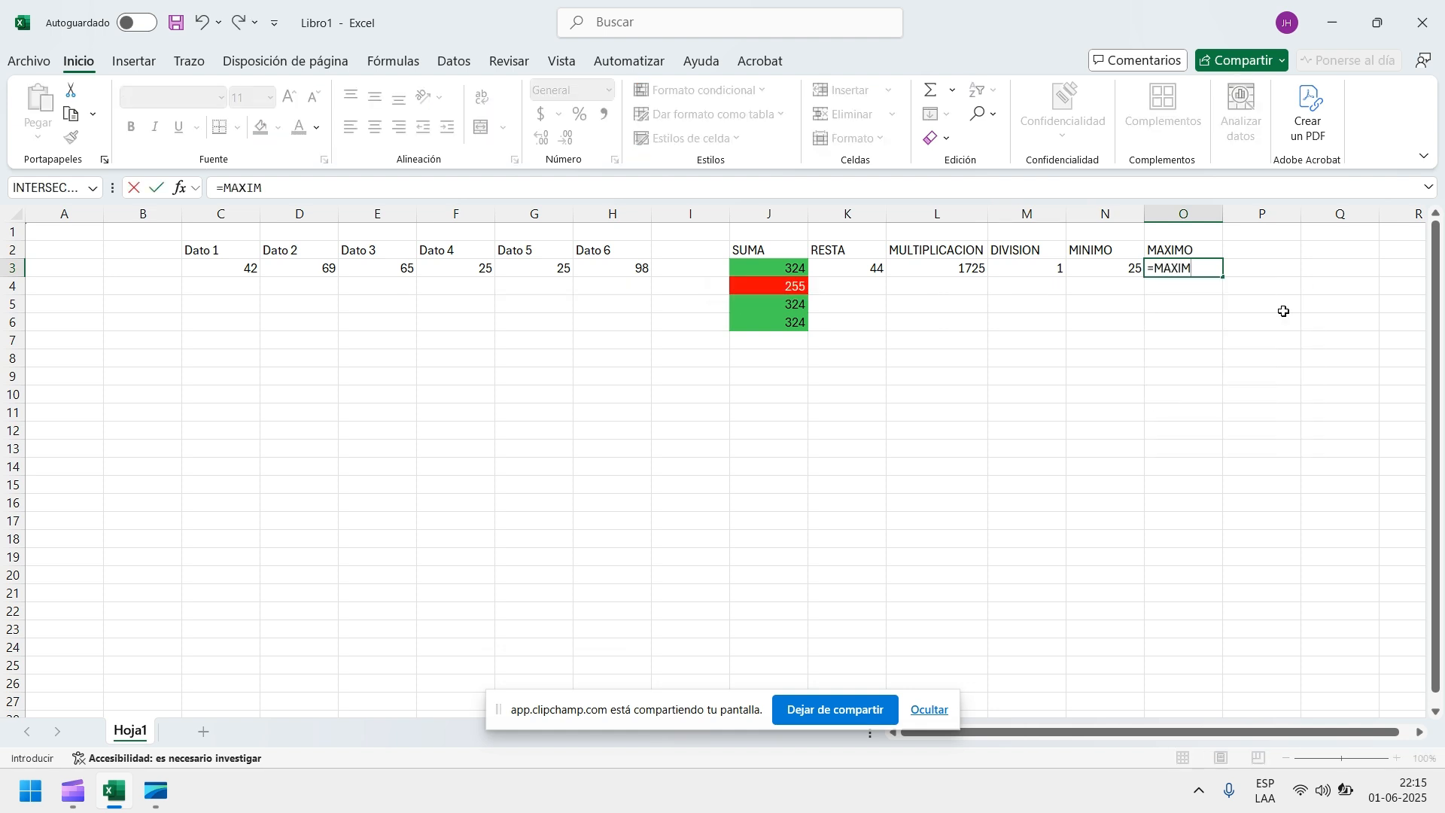
key(BackSpace)
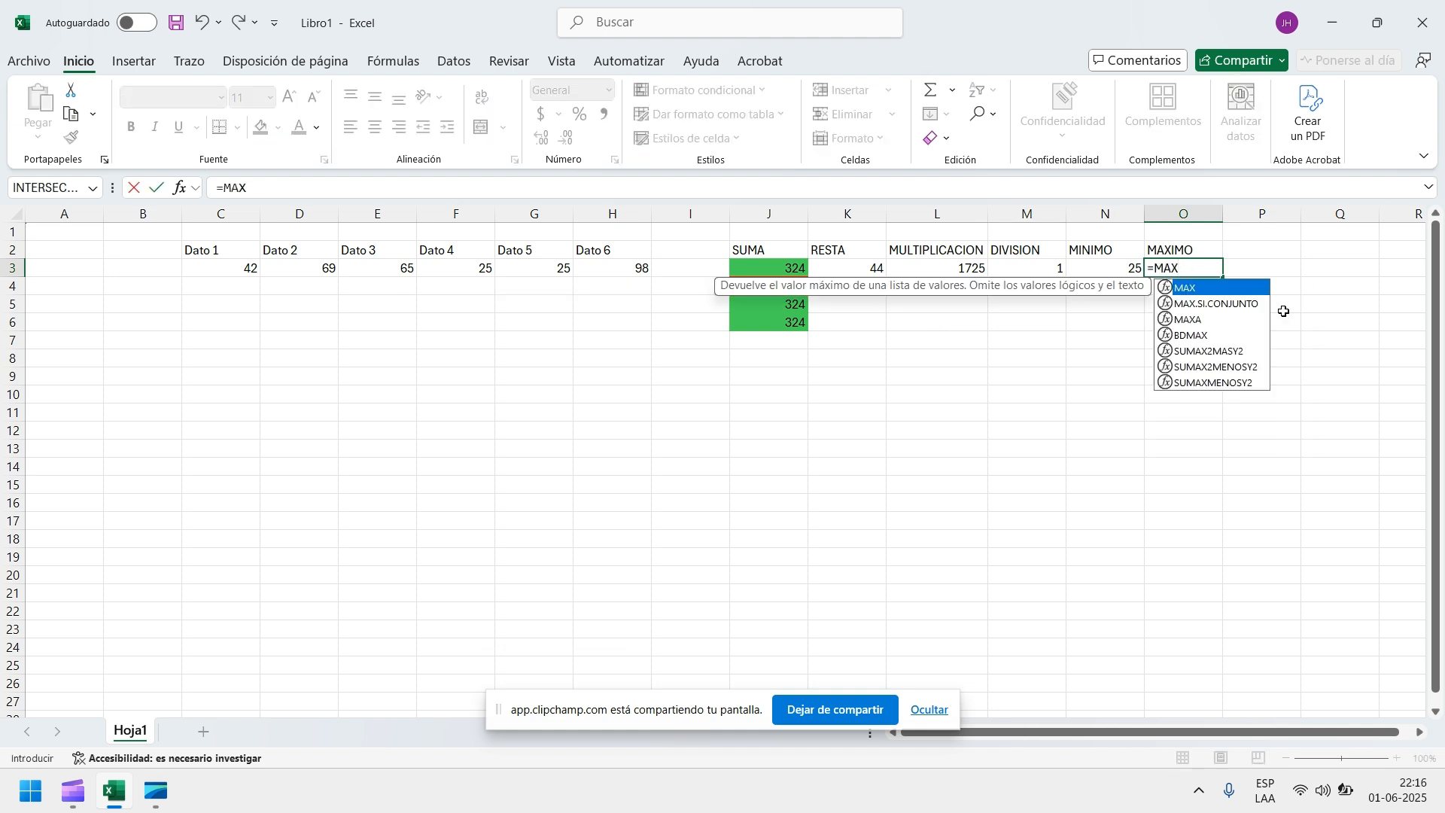
text(()
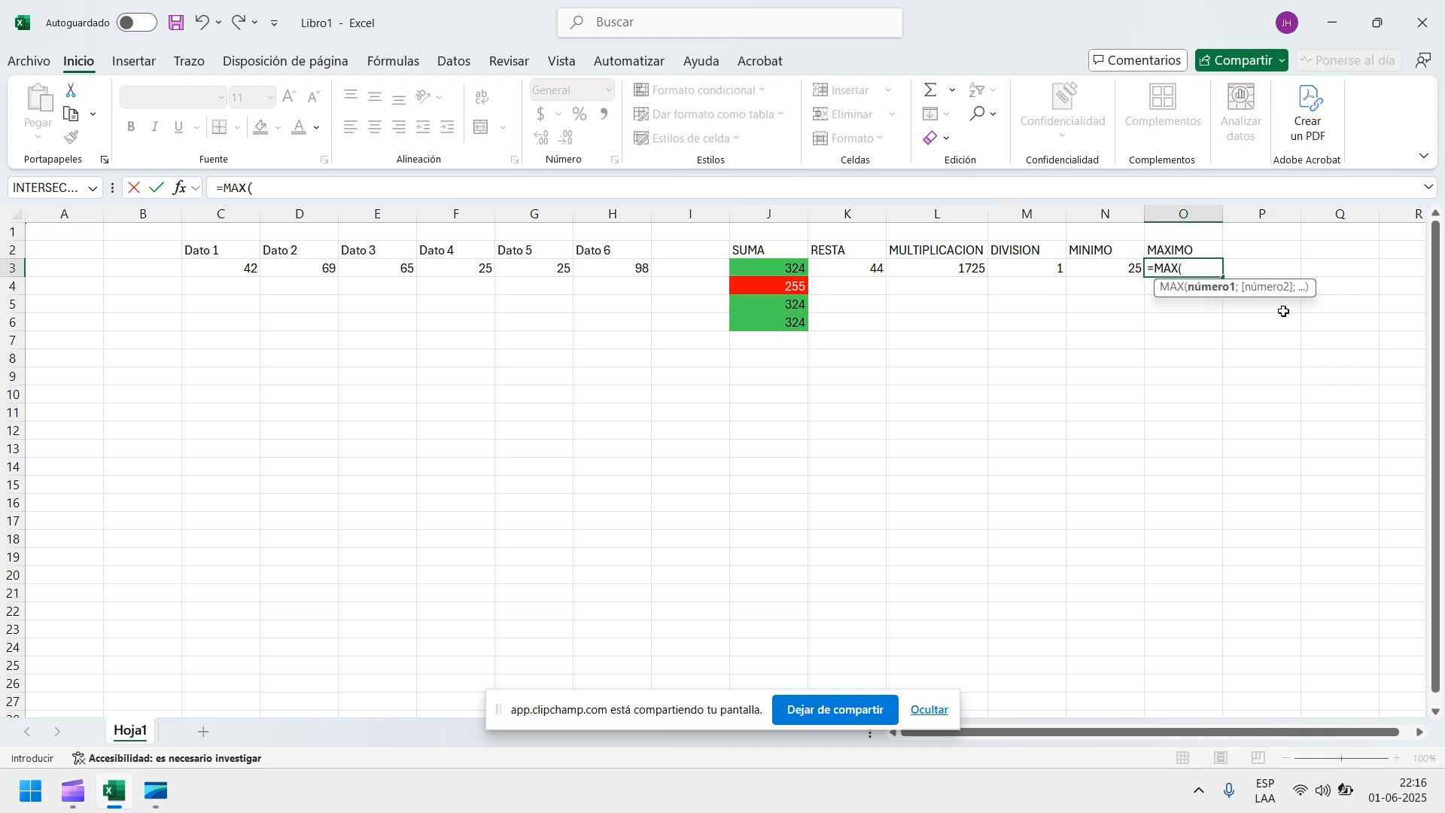
drag(219, 272, 648, 277)
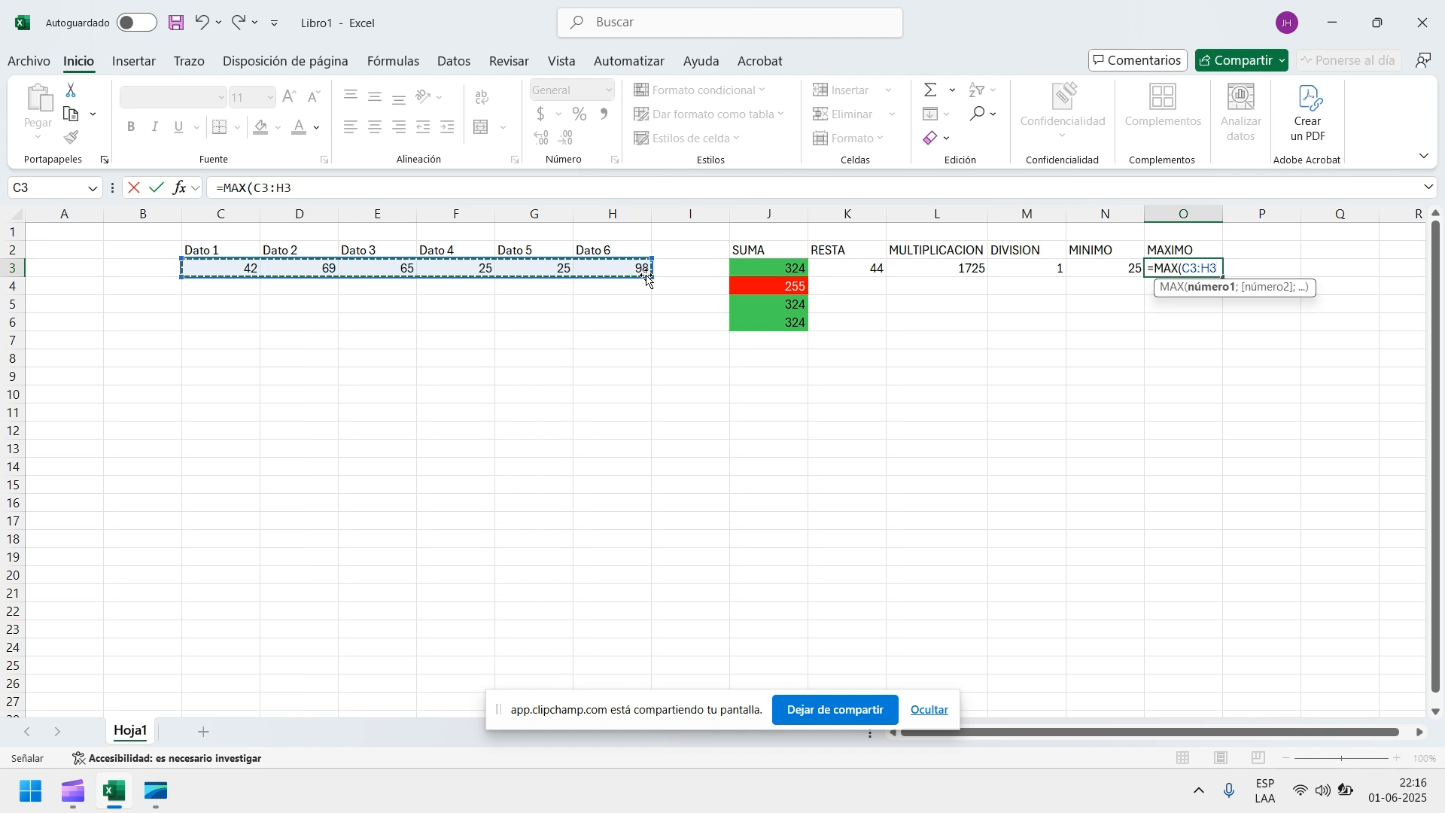
text())
key(Return)
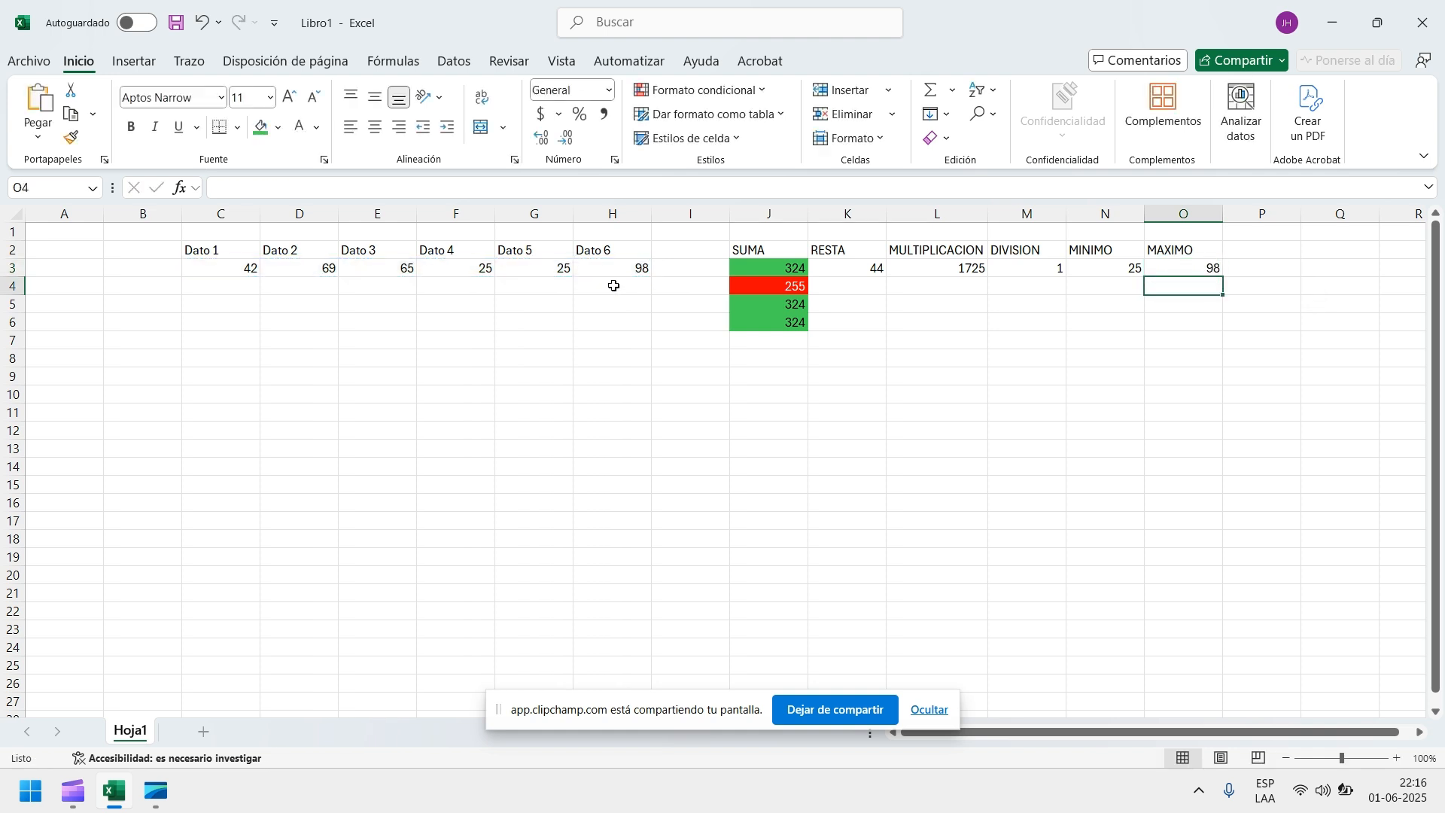
Step: Change the Dato 4 value in F3 to 114 and the Dato 5 value in G3 to 128
click(627, 268)
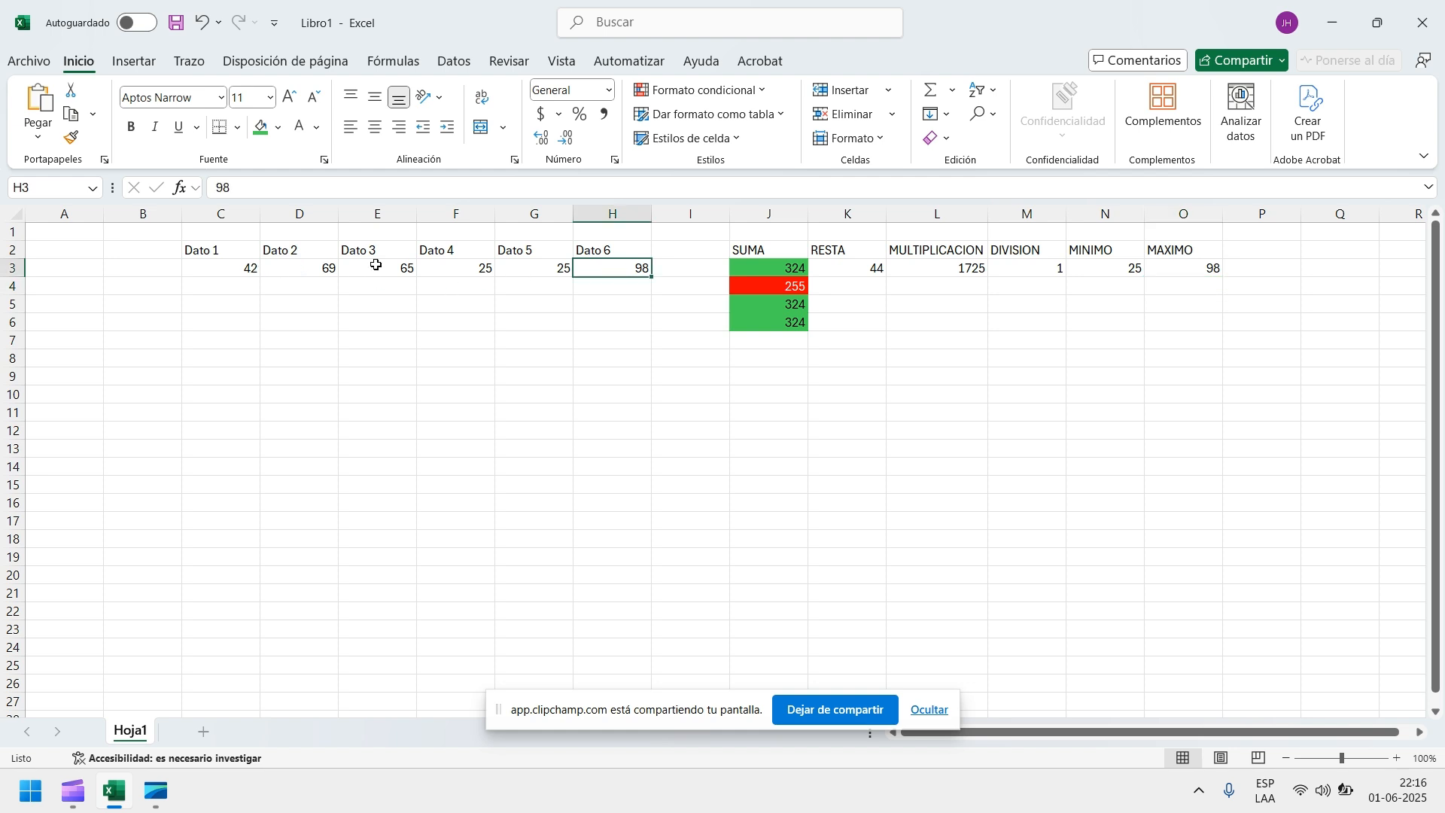
click(477, 268)
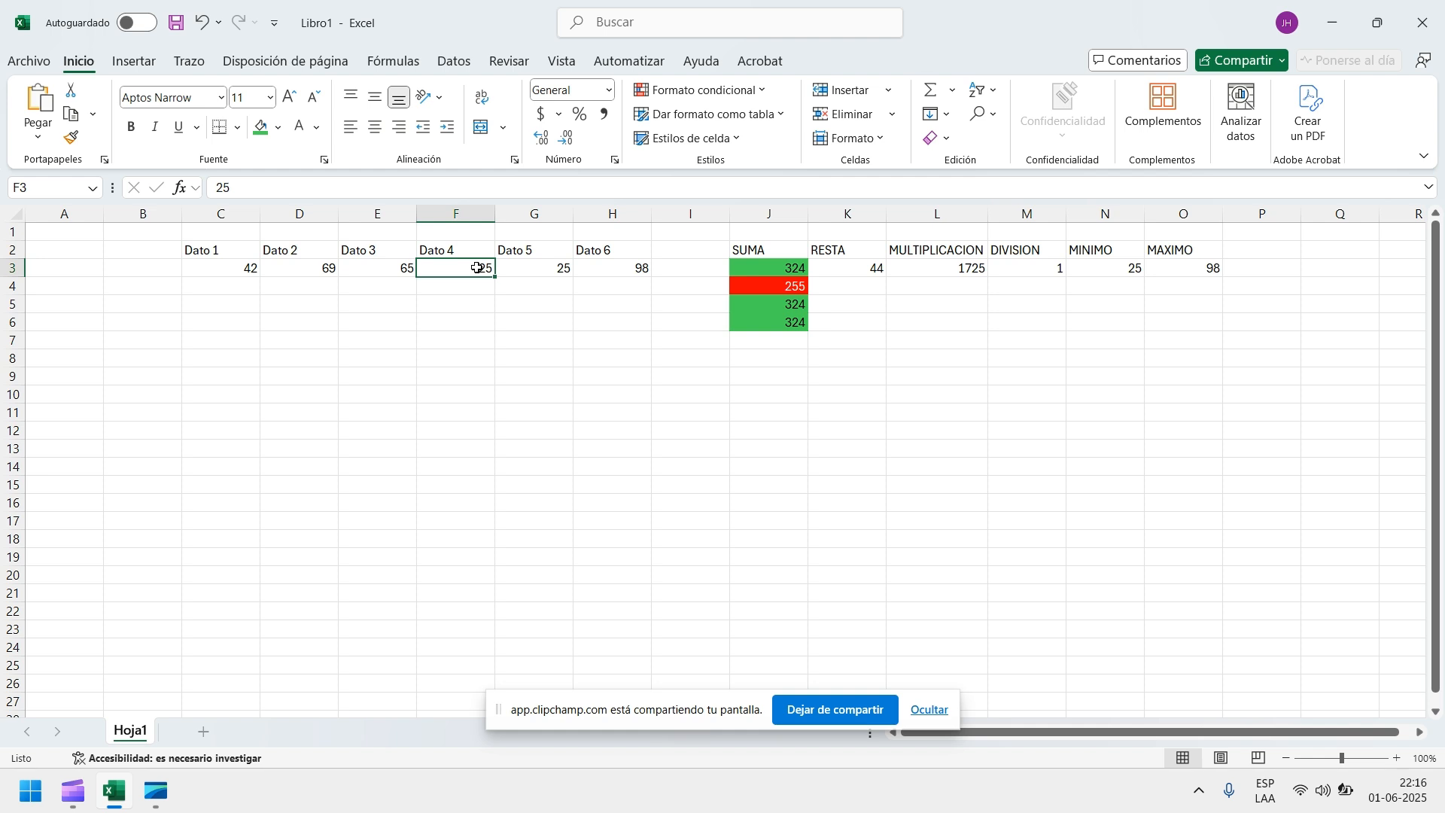
text(114)
key(Return)
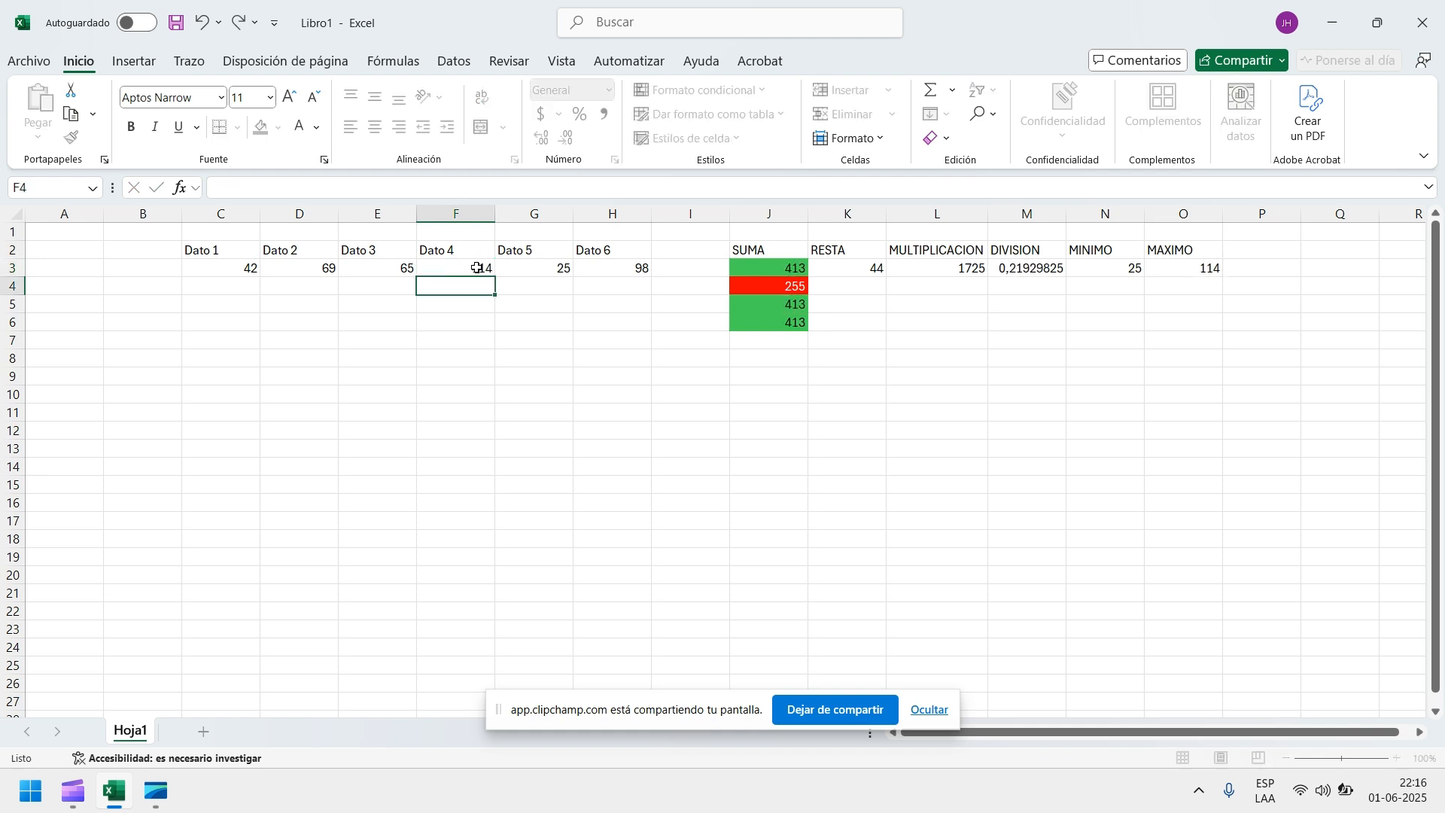
click(562, 269)
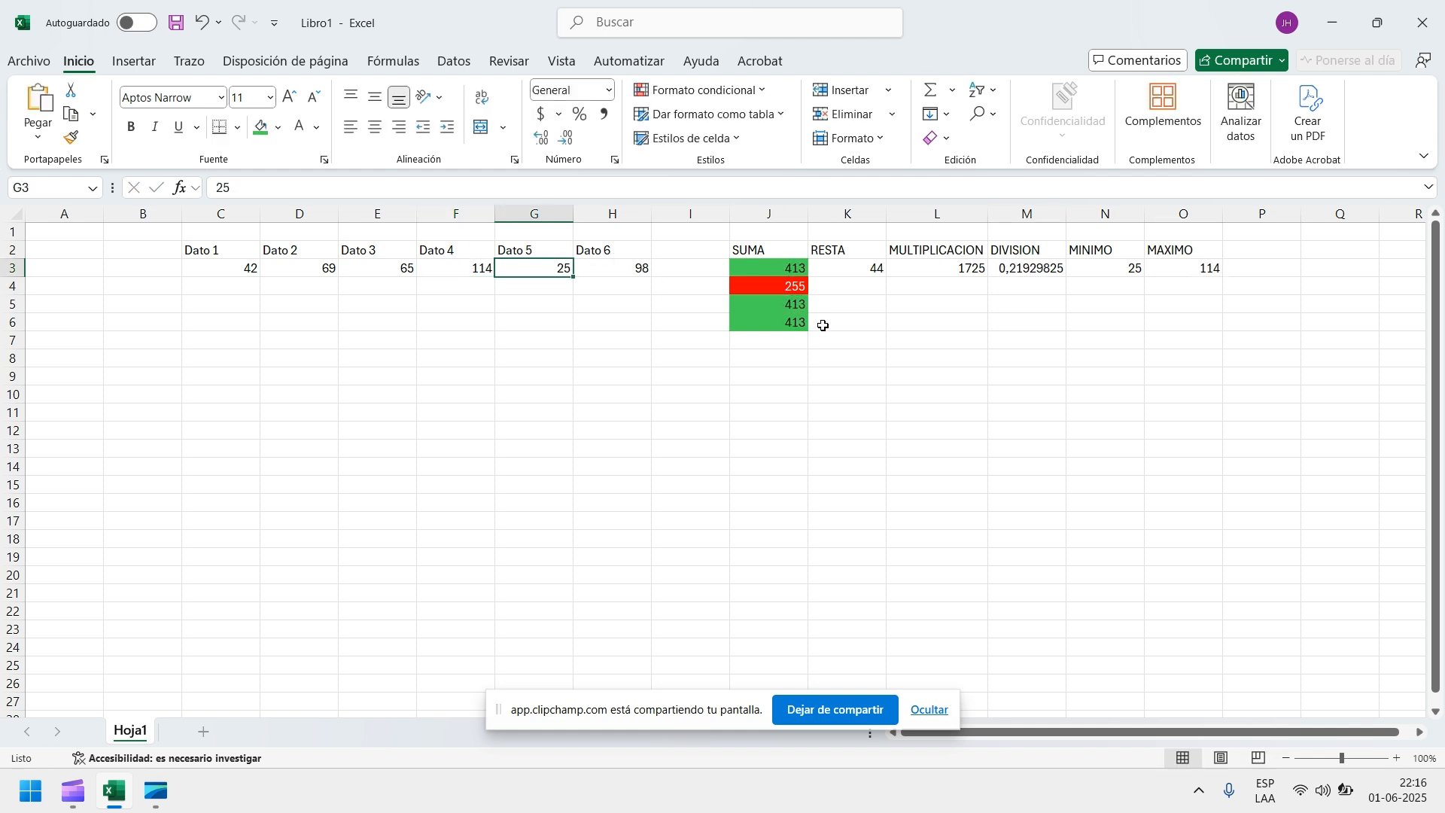
text(125)
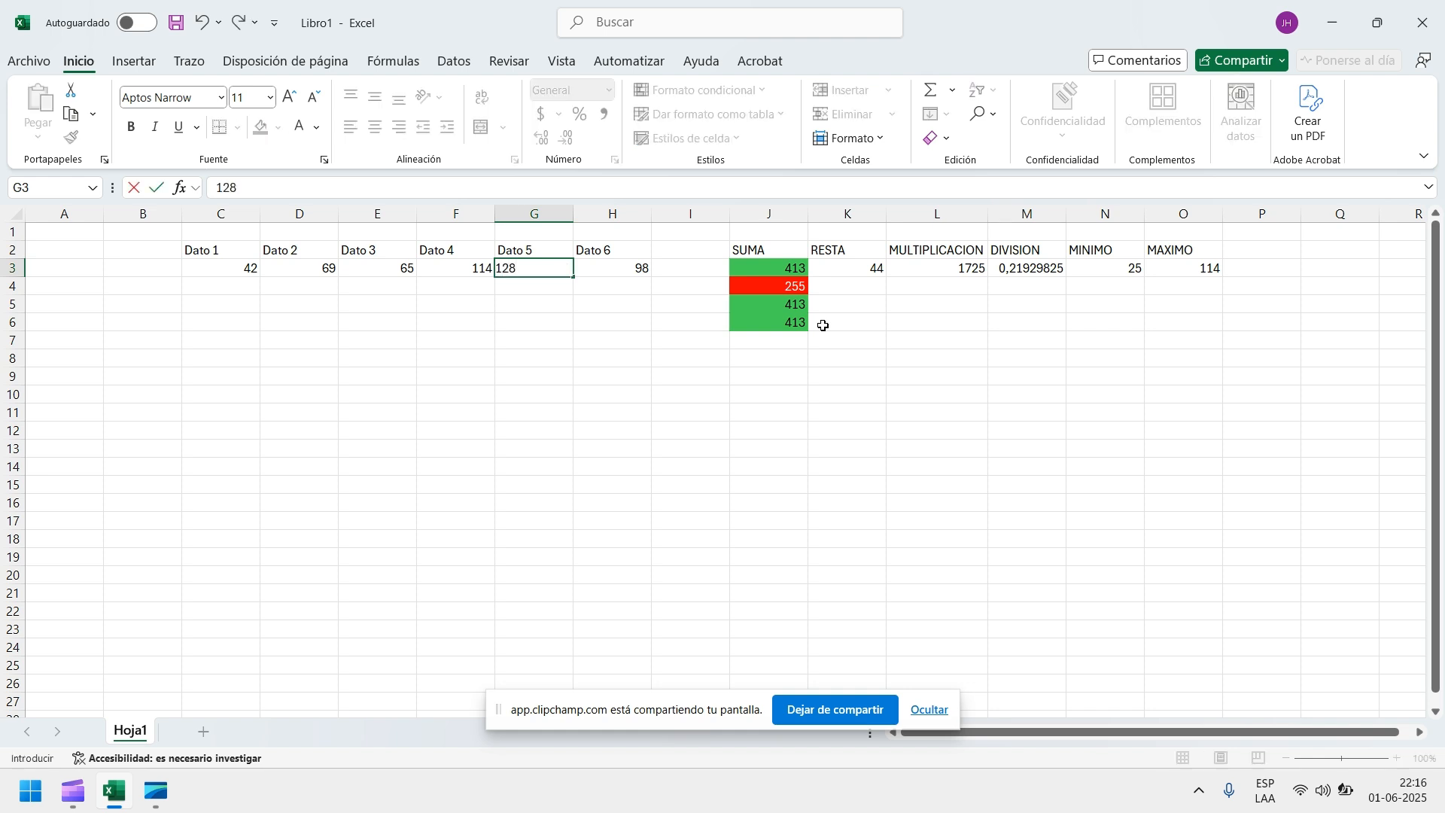
key(Return)
Step: Review the recalculated MINIMO, MAXIMO, DIVISION, MULTIPLICACION and RESTA results against the data in C3:H3
click(1127, 273)
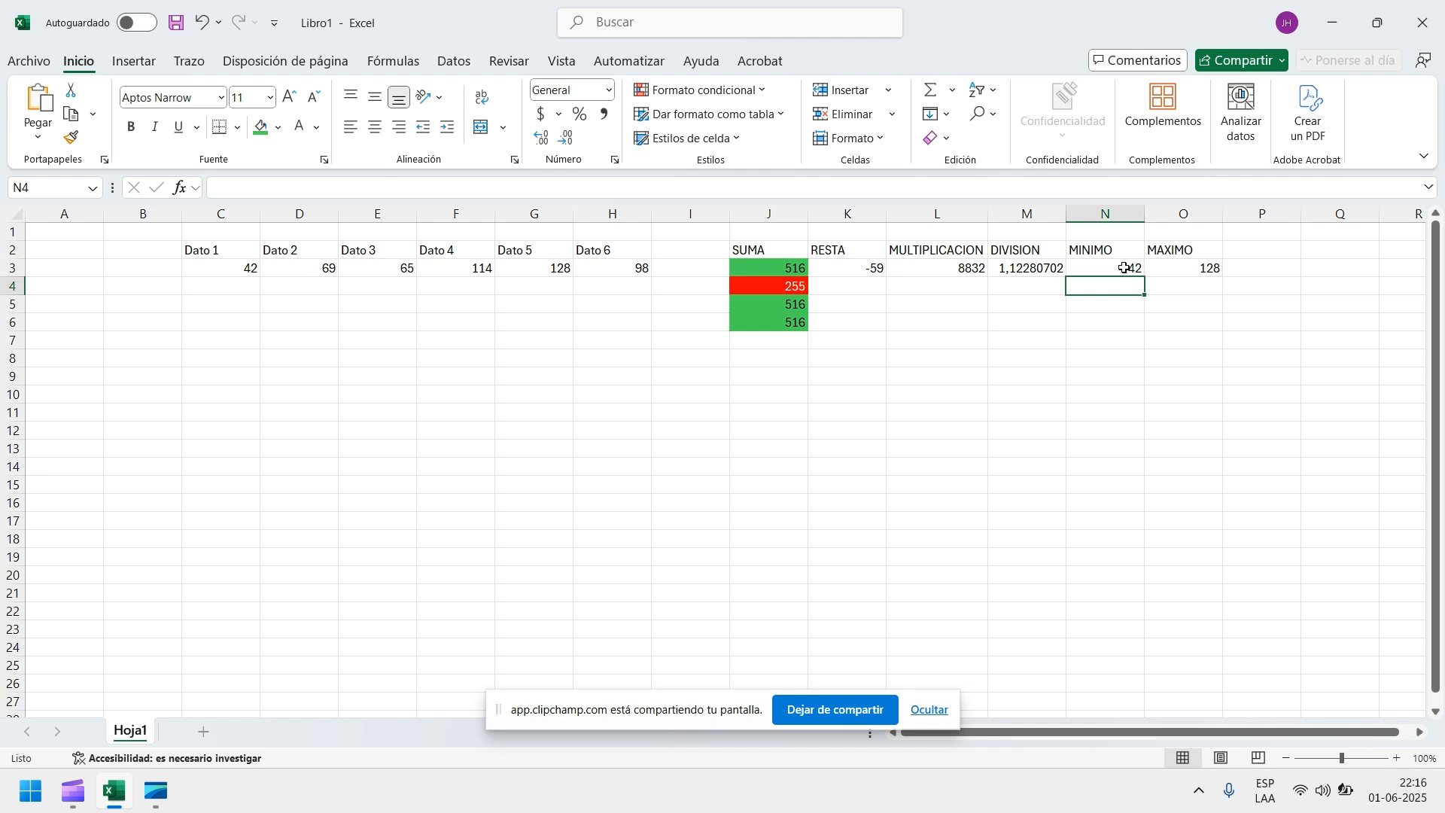
click(1181, 268)
click(464, 321)
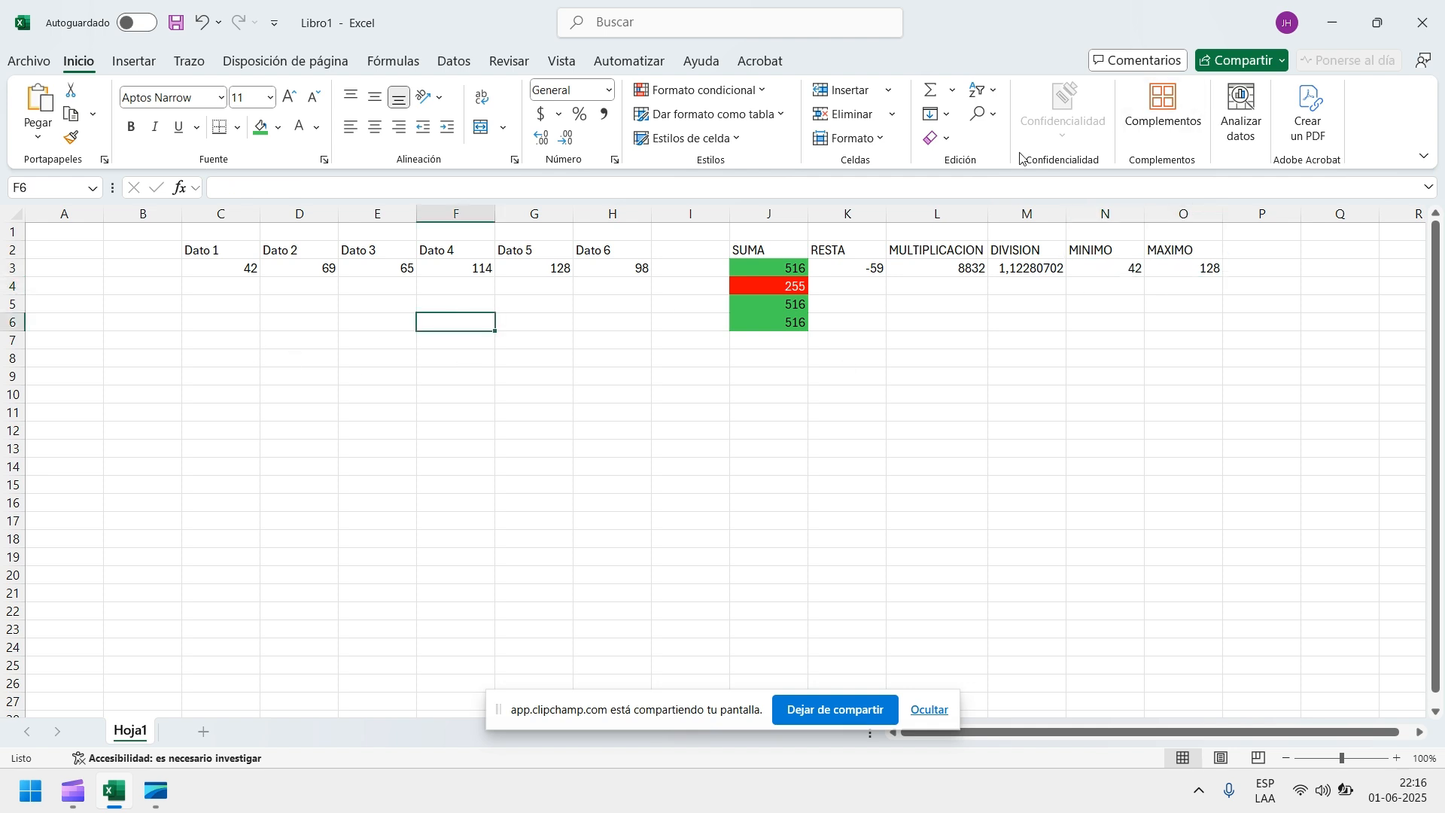
click(1003, 269)
click(944, 273)
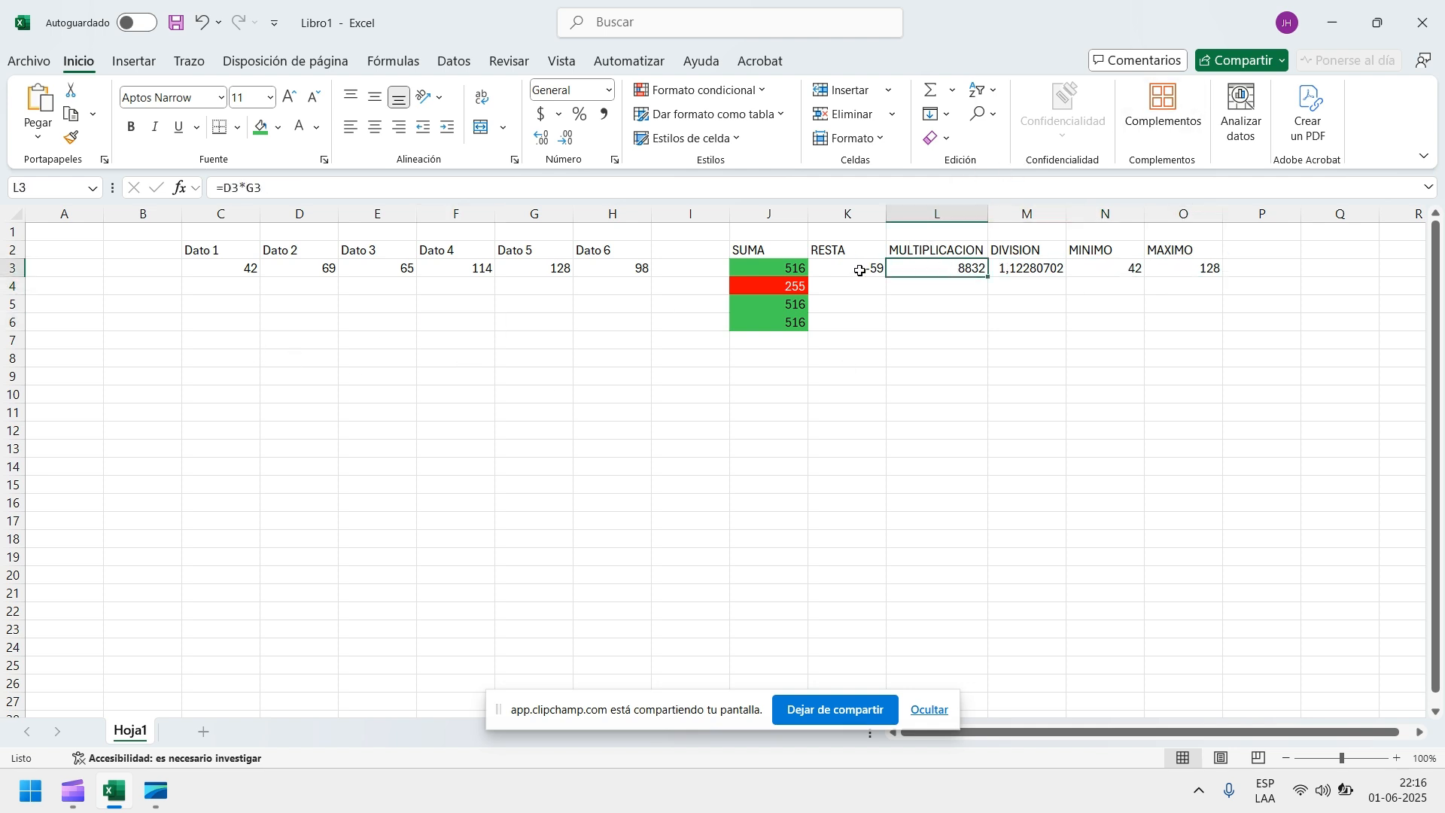
click(834, 276)
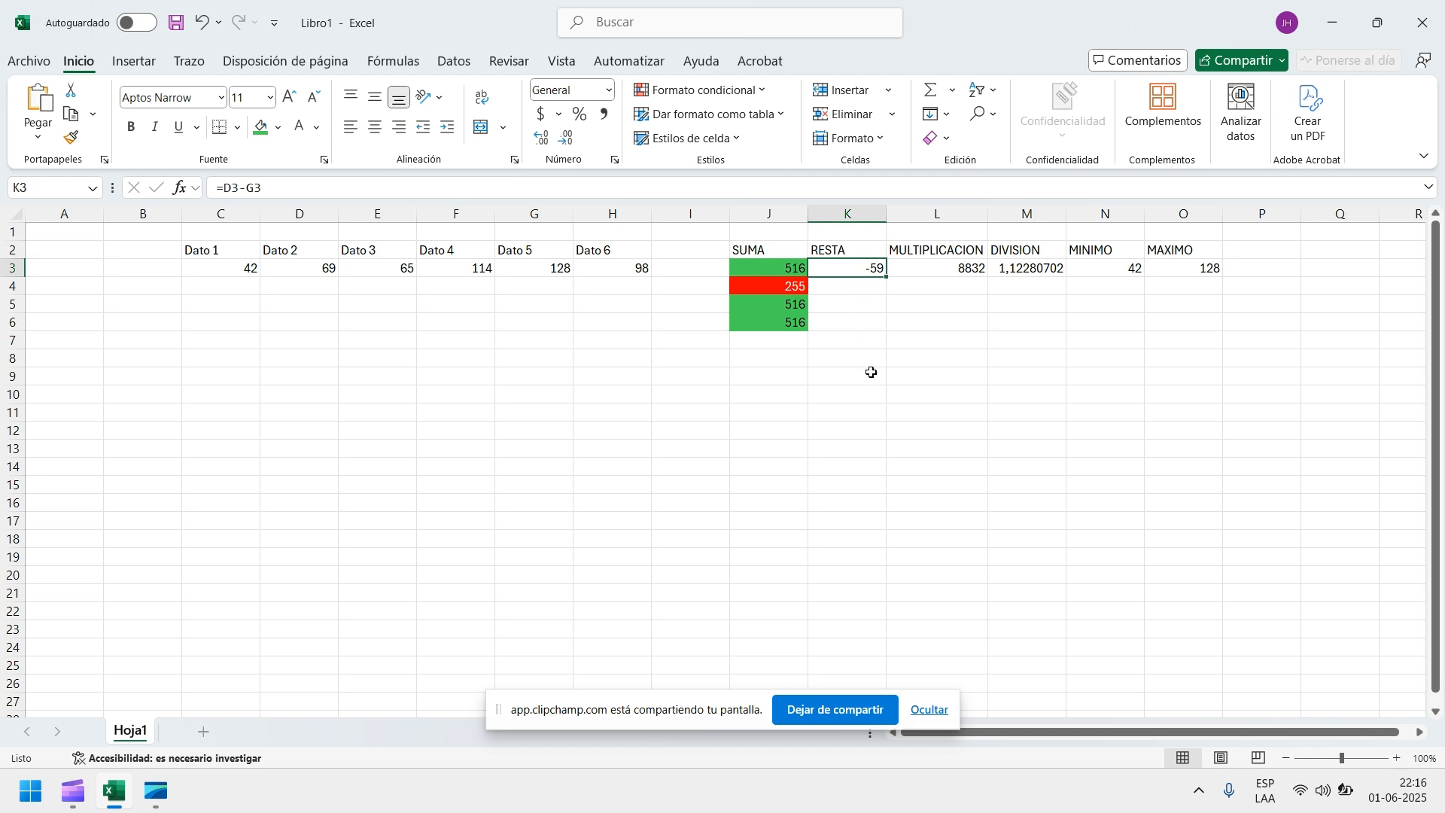
click(171, 265)
drag(189, 268, 655, 280)
Step: Add the header PROMEDIO in P2, beside the MAXIMO column
click(1272, 249)
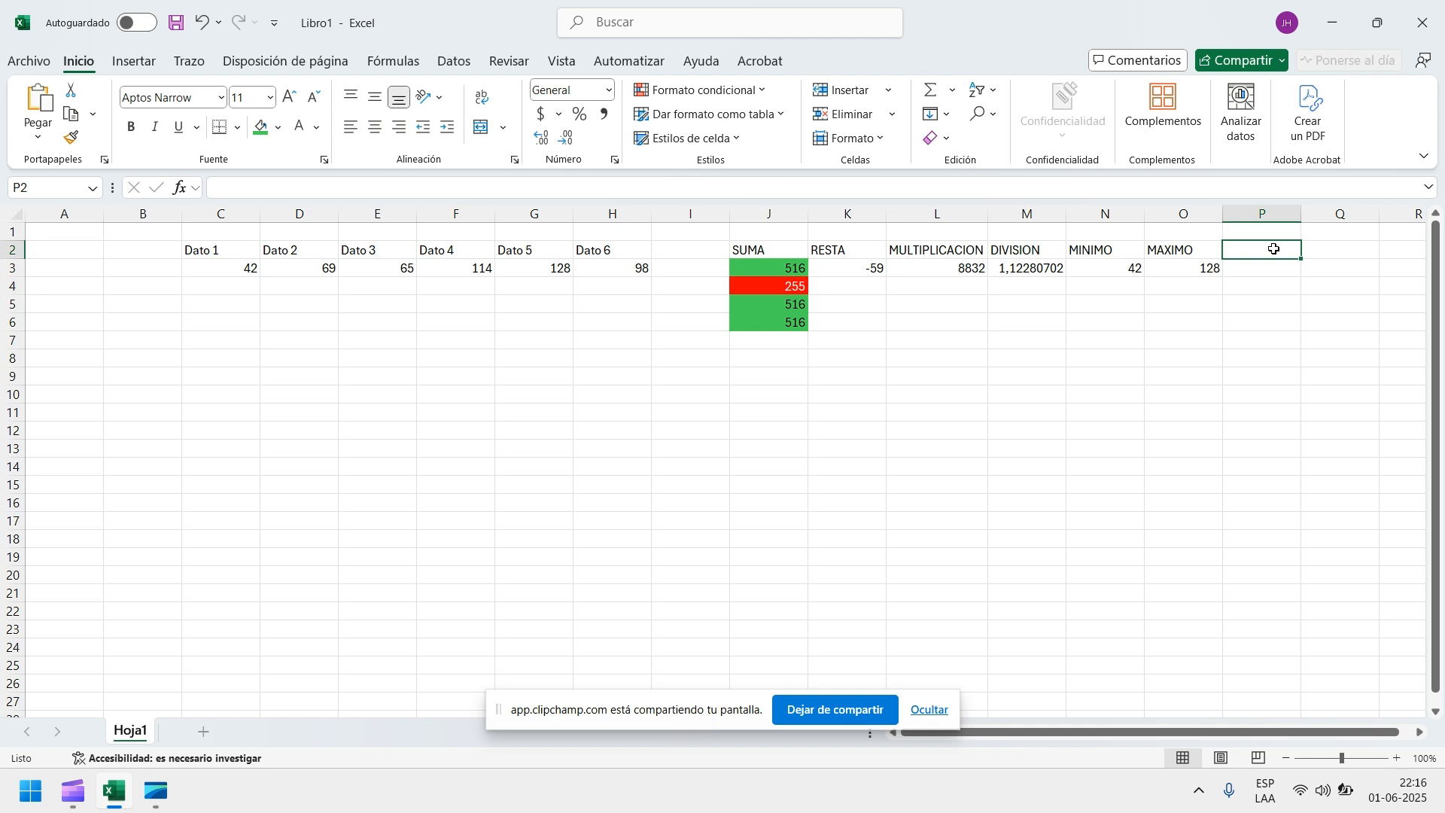
text(PROMED)
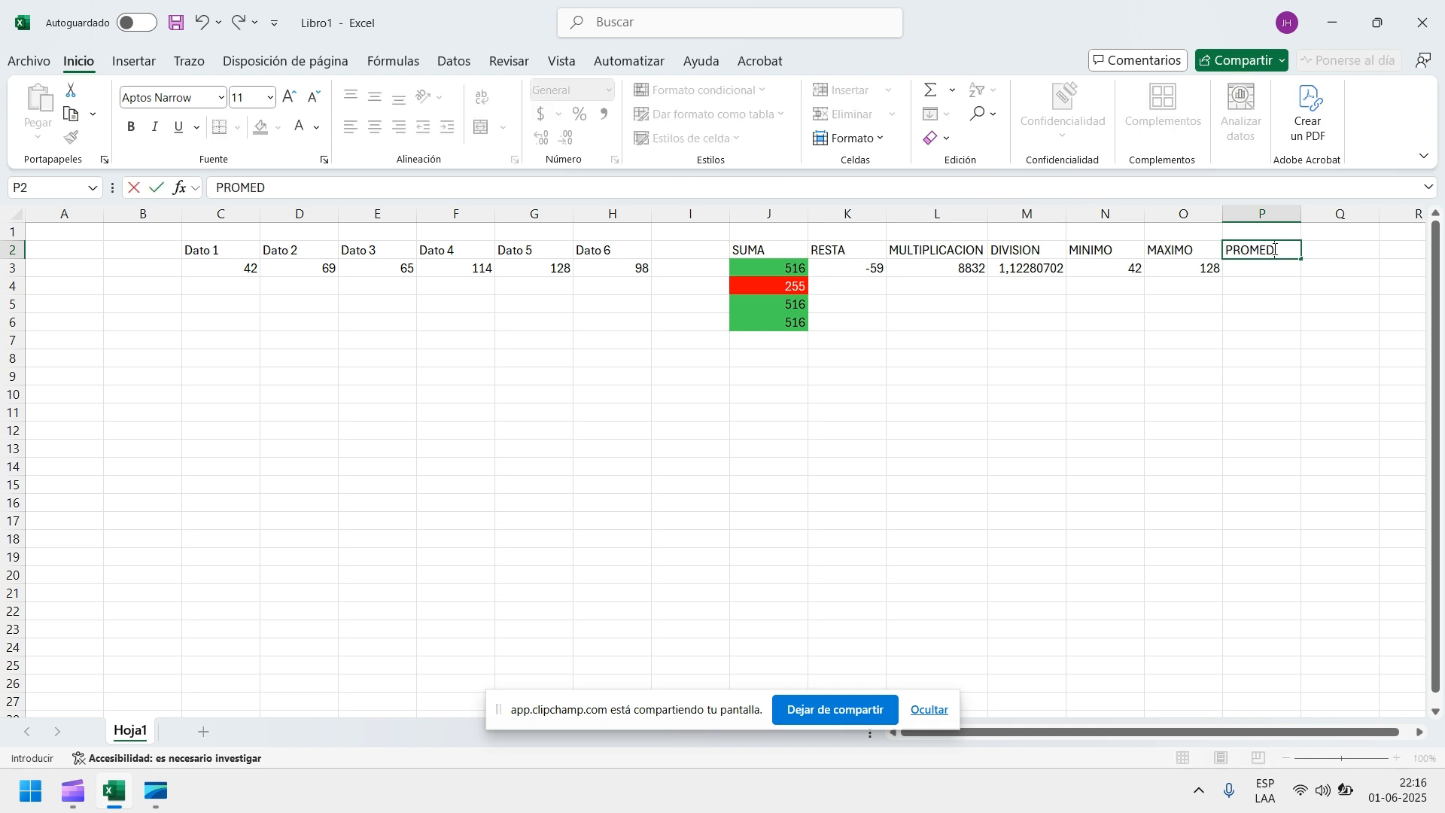
text(IO)
key(Return)
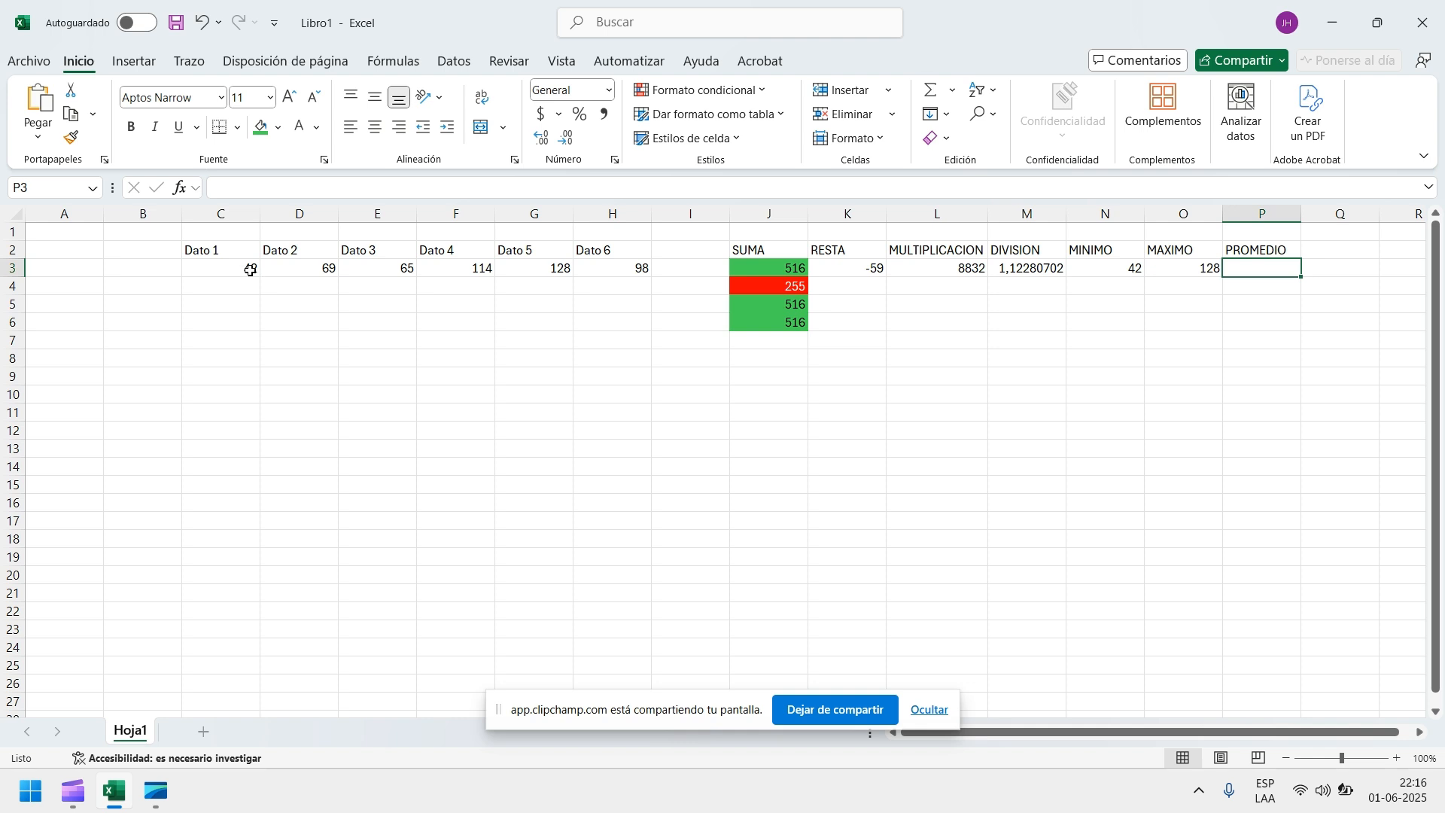
Step: Examine the six data values in C3:H3 one by one as the values for the average
click(236, 267)
drag(248, 268, 613, 274)
click(430, 361)
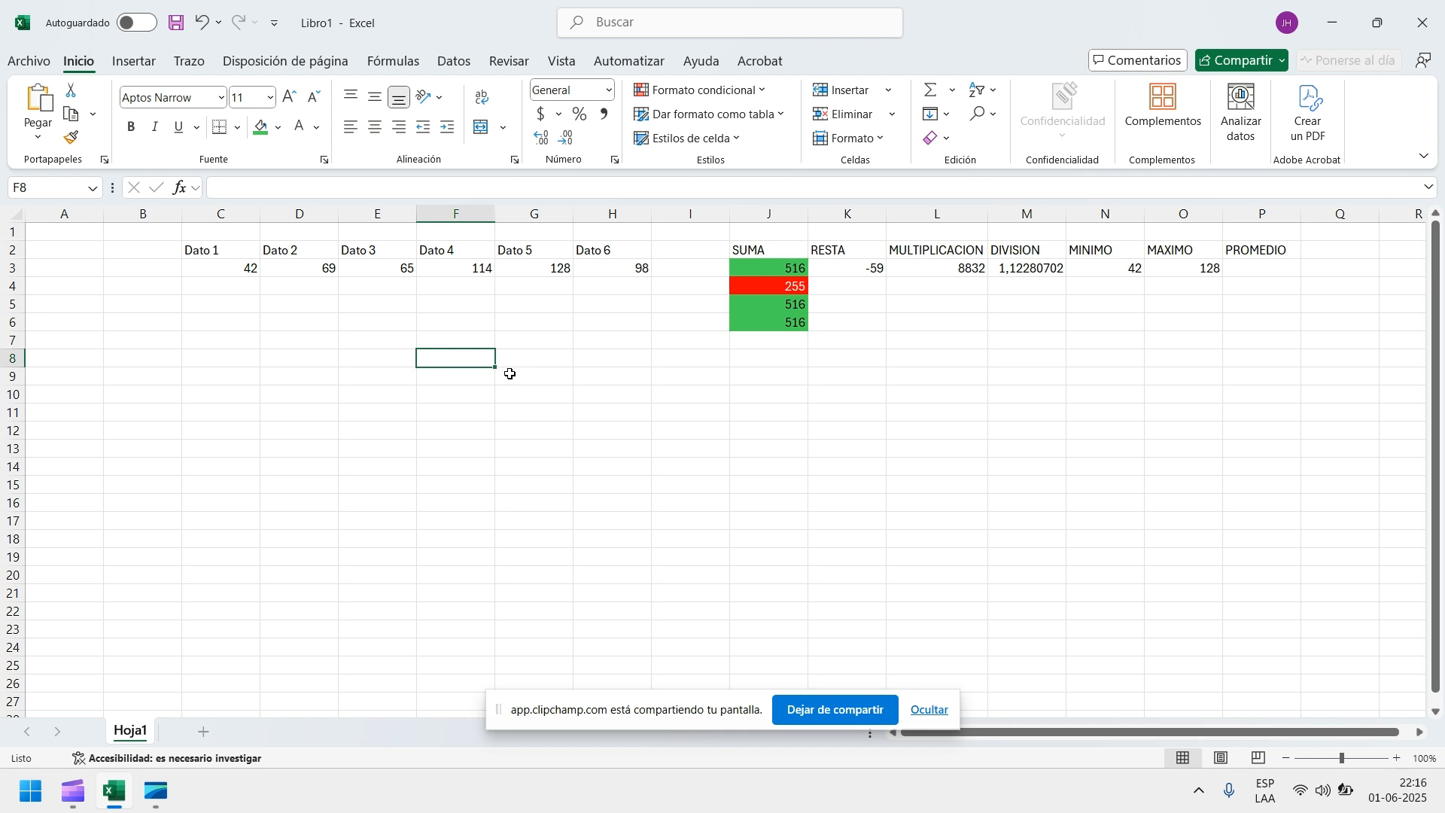
click(243, 268)
click(285, 267)
click(362, 268)
click(435, 274)
click(553, 269)
click(593, 251)
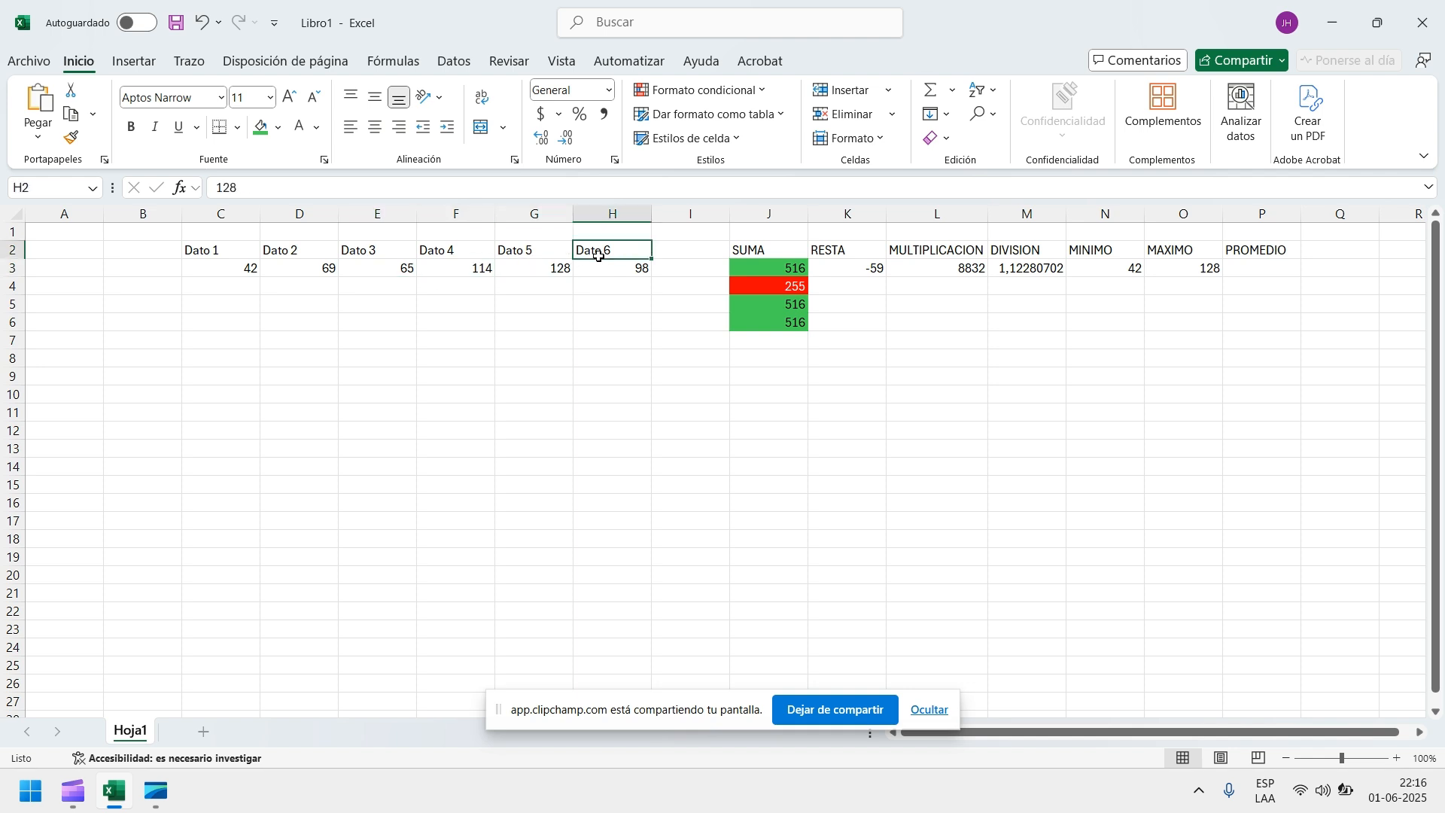
click(632, 268)
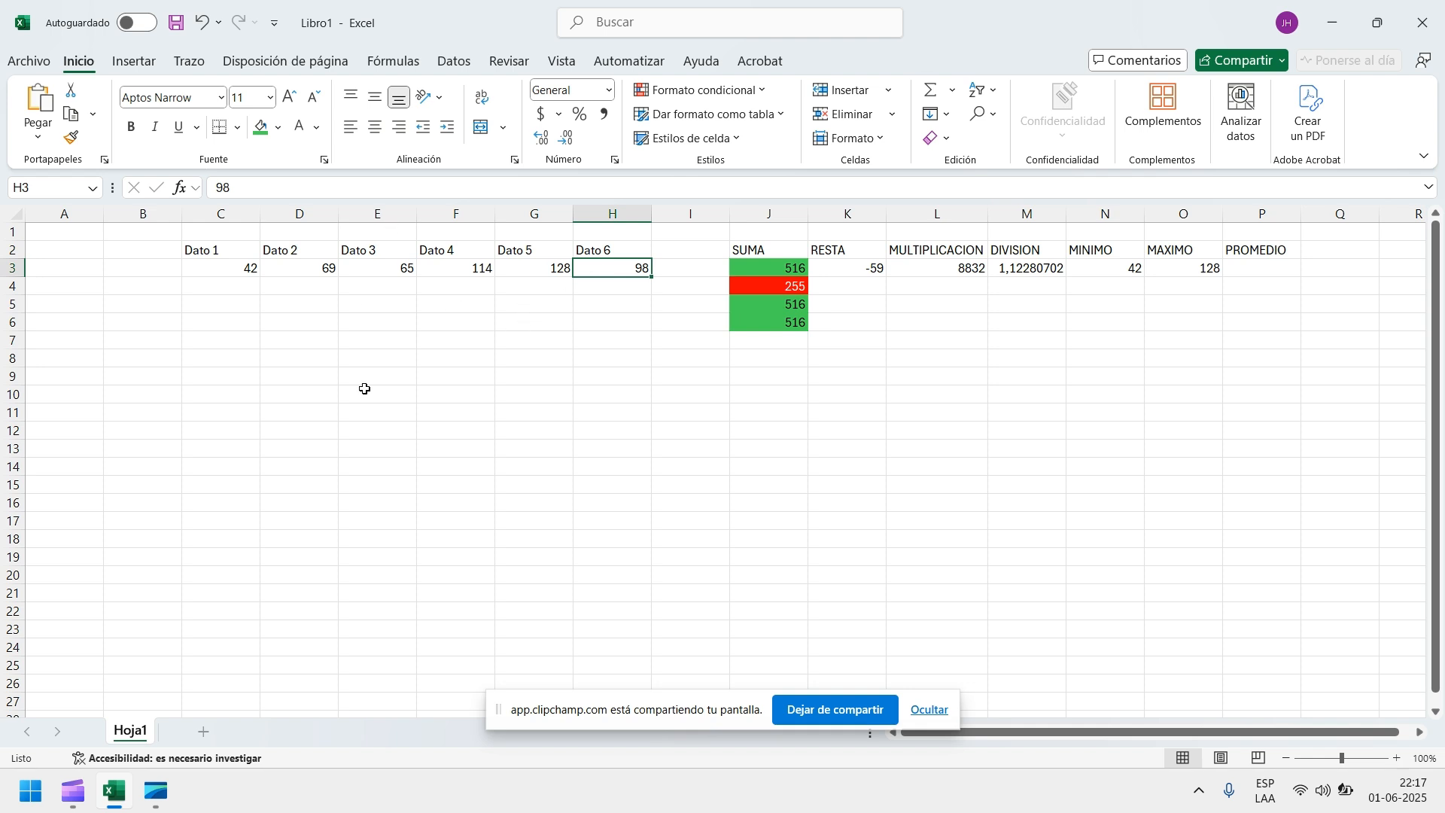
click(252, 270)
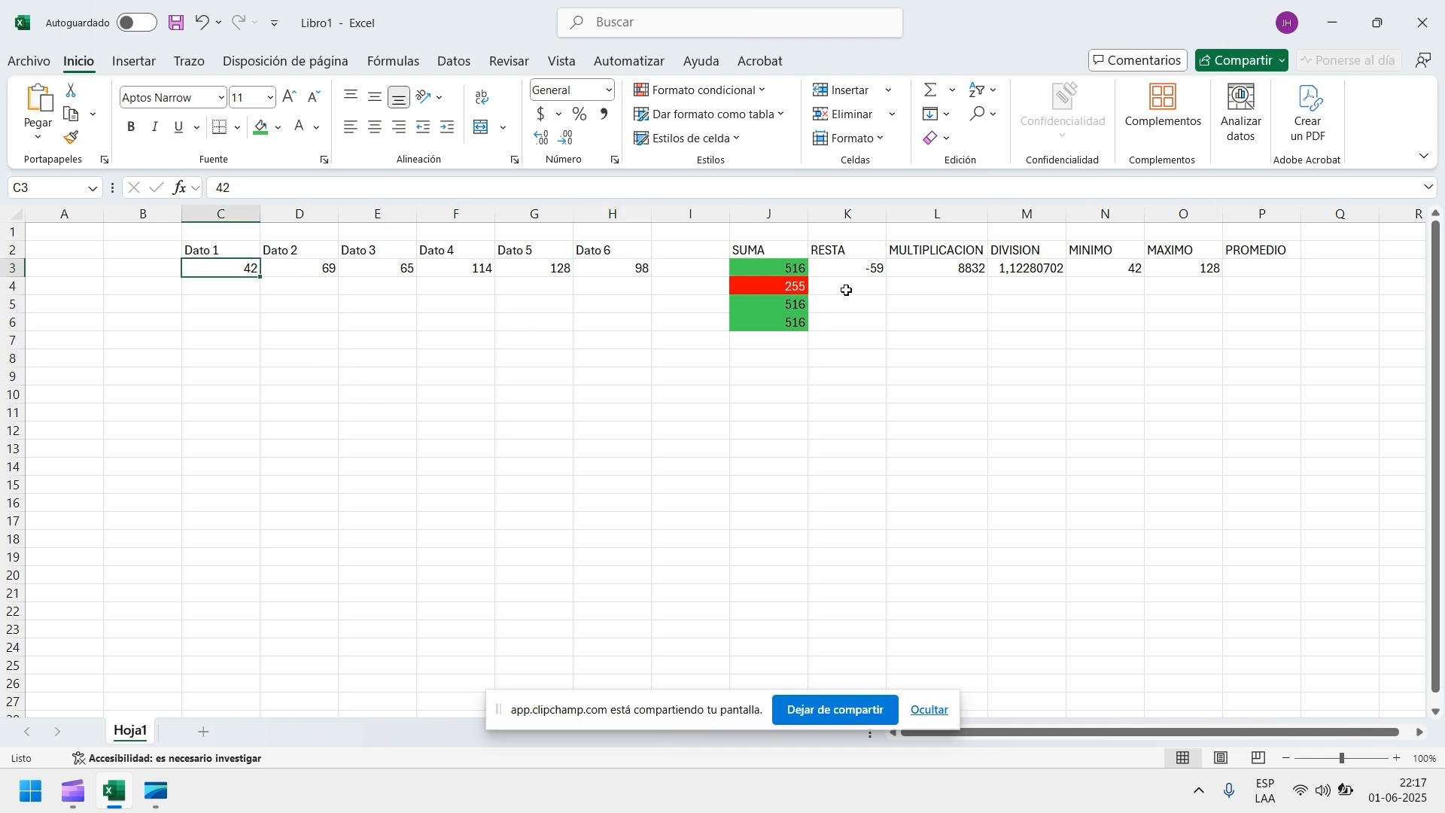
Step: Examine the SUMA formula in J5 and compare it with the data cells it adds
click(782, 309)
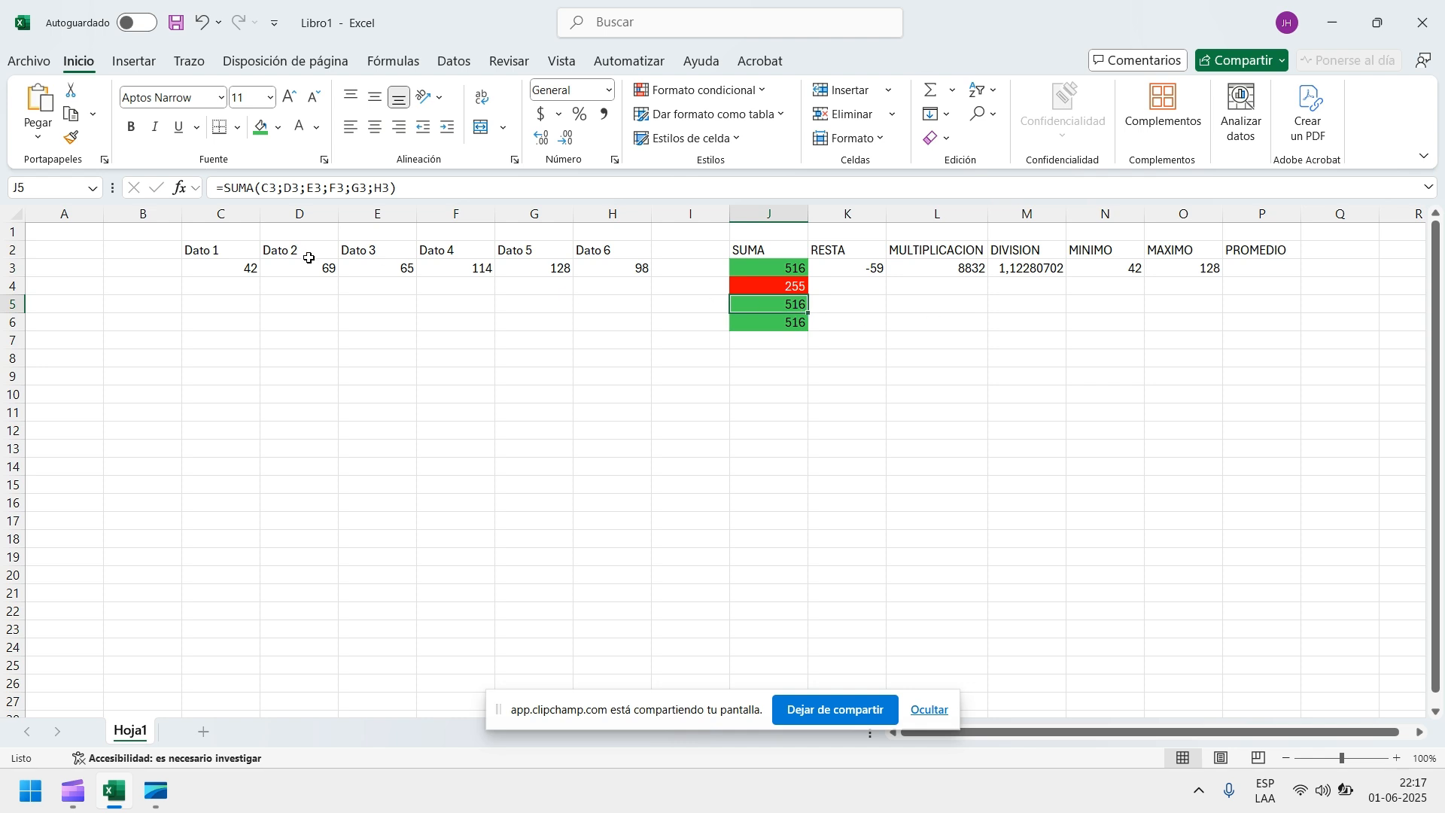
double_click(249, 268)
click(322, 279)
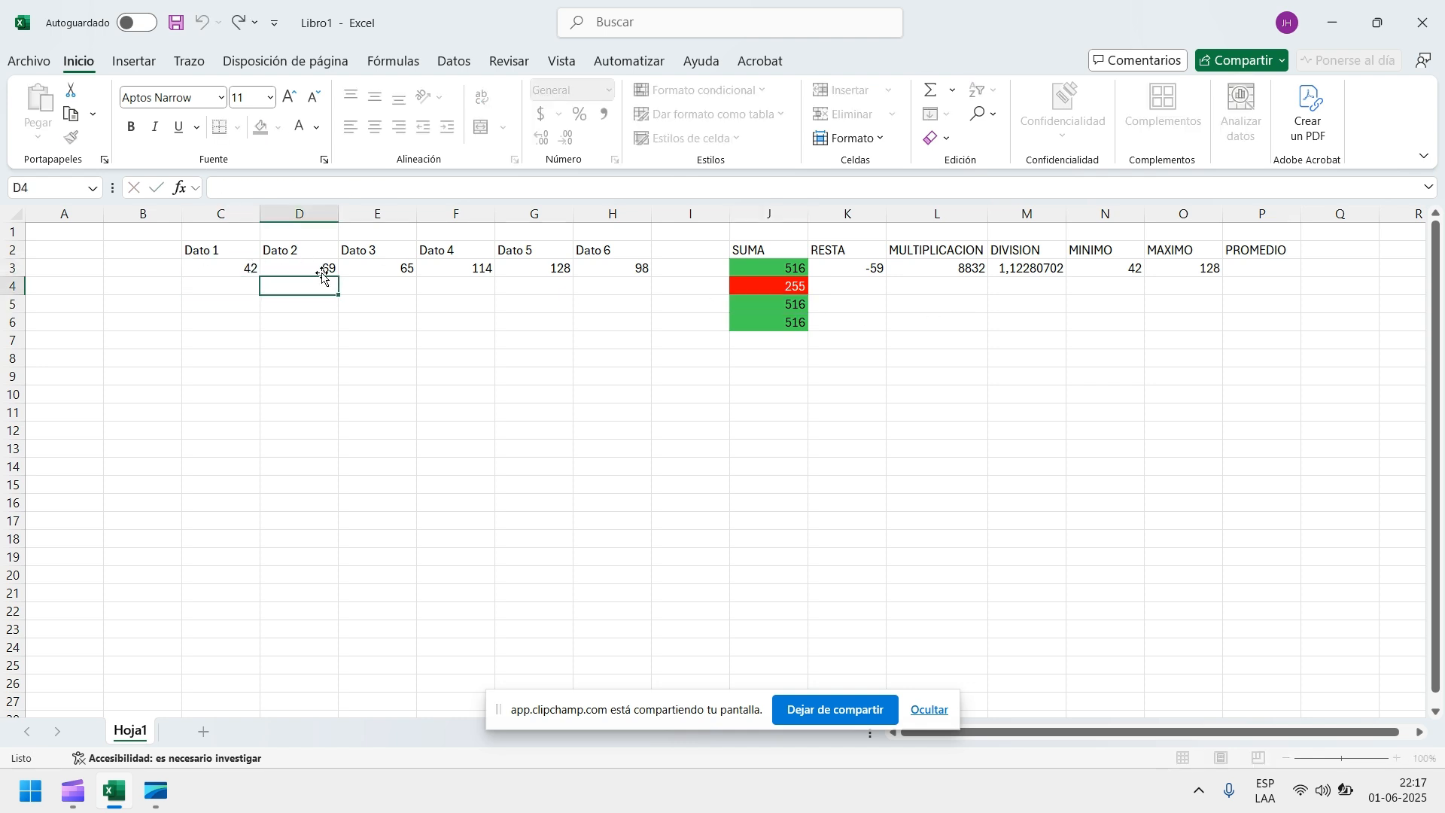
click(511, 271)
click(636, 272)
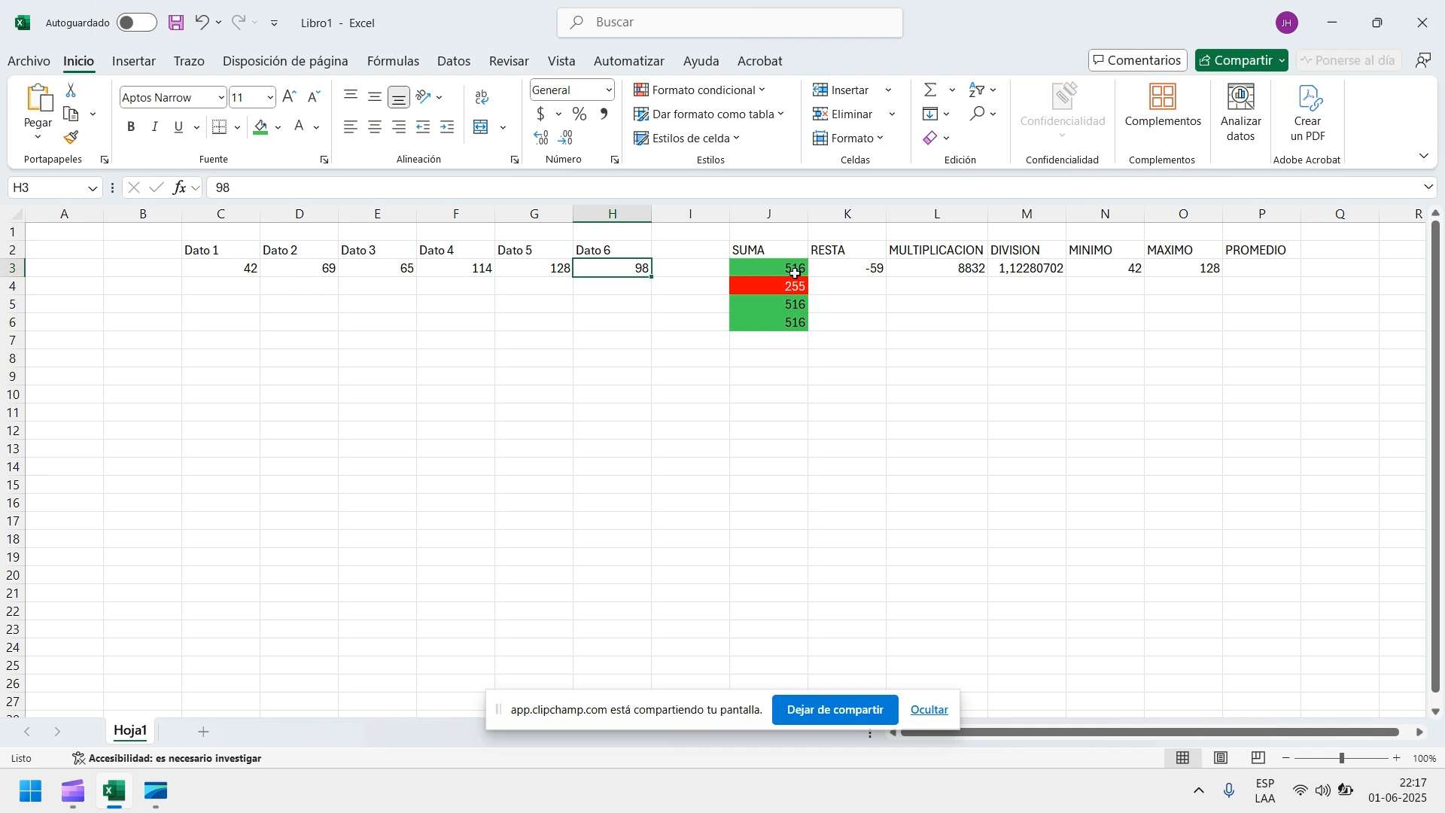
Step: Enter the formula =J5/6 in M4 to calculate the average by dividing the sum by the number of values
click(973, 339)
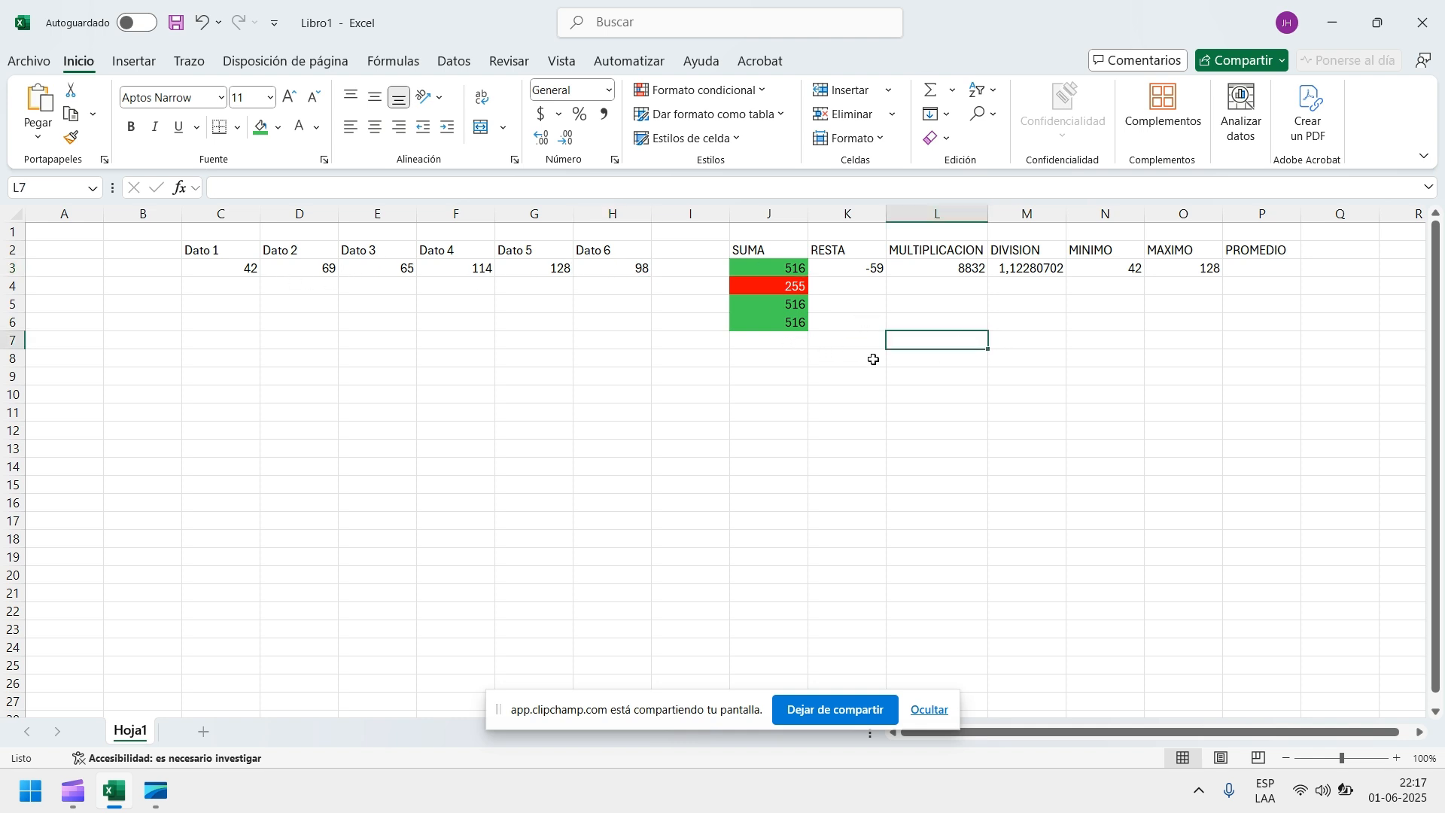
click(1020, 320)
click(1020, 304)
click(1022, 286)
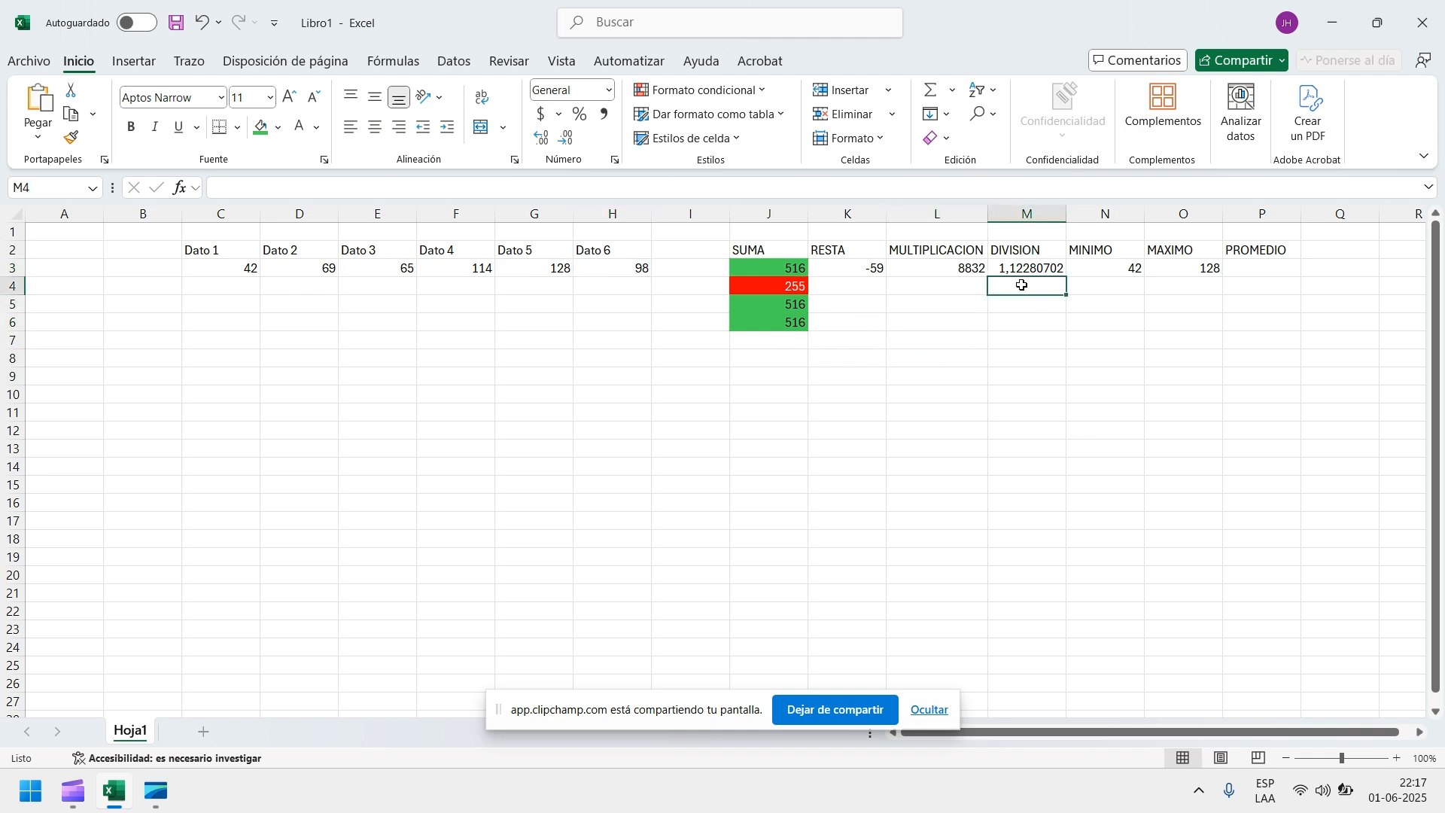
text(=)
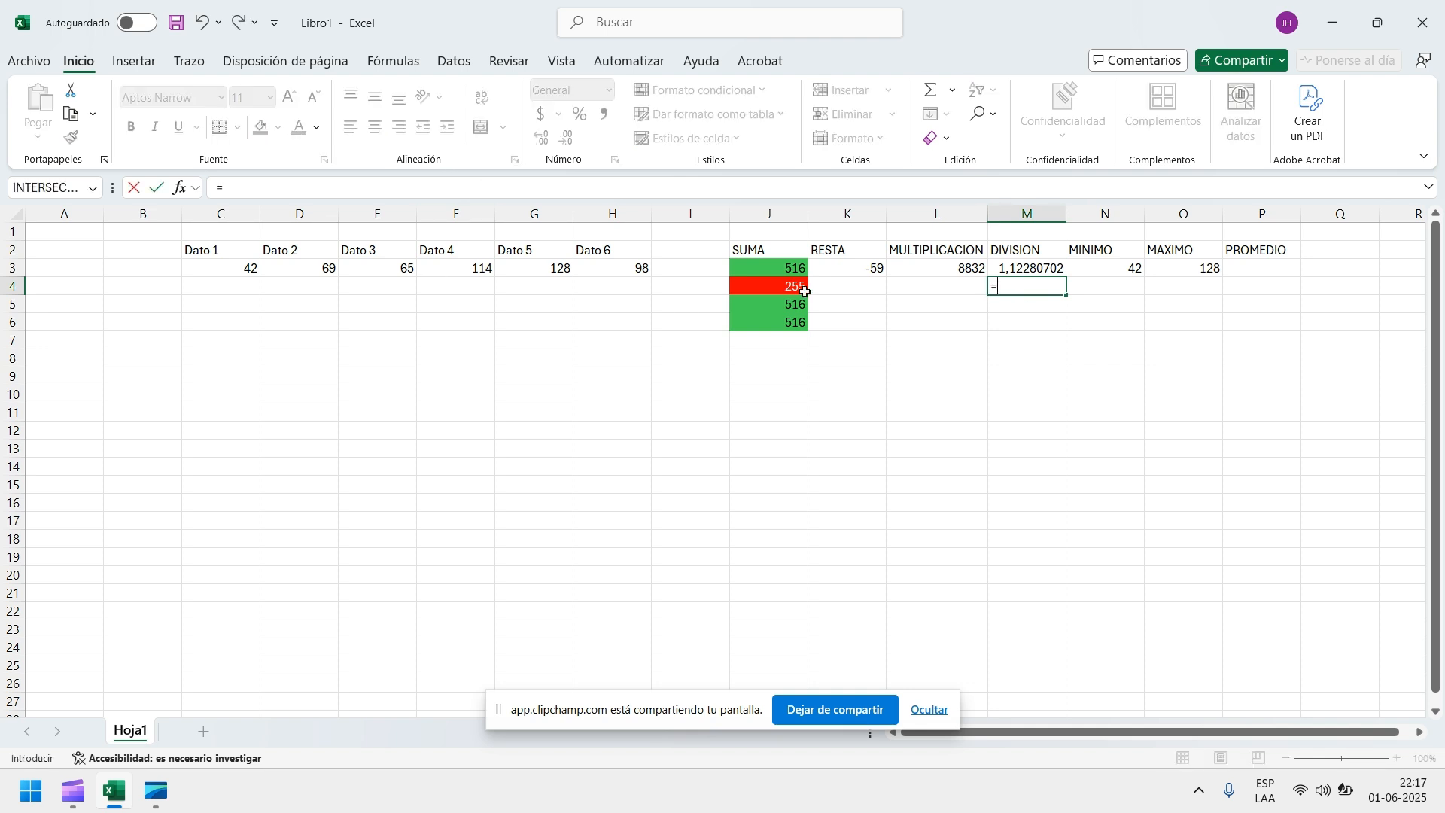
click(773, 271)
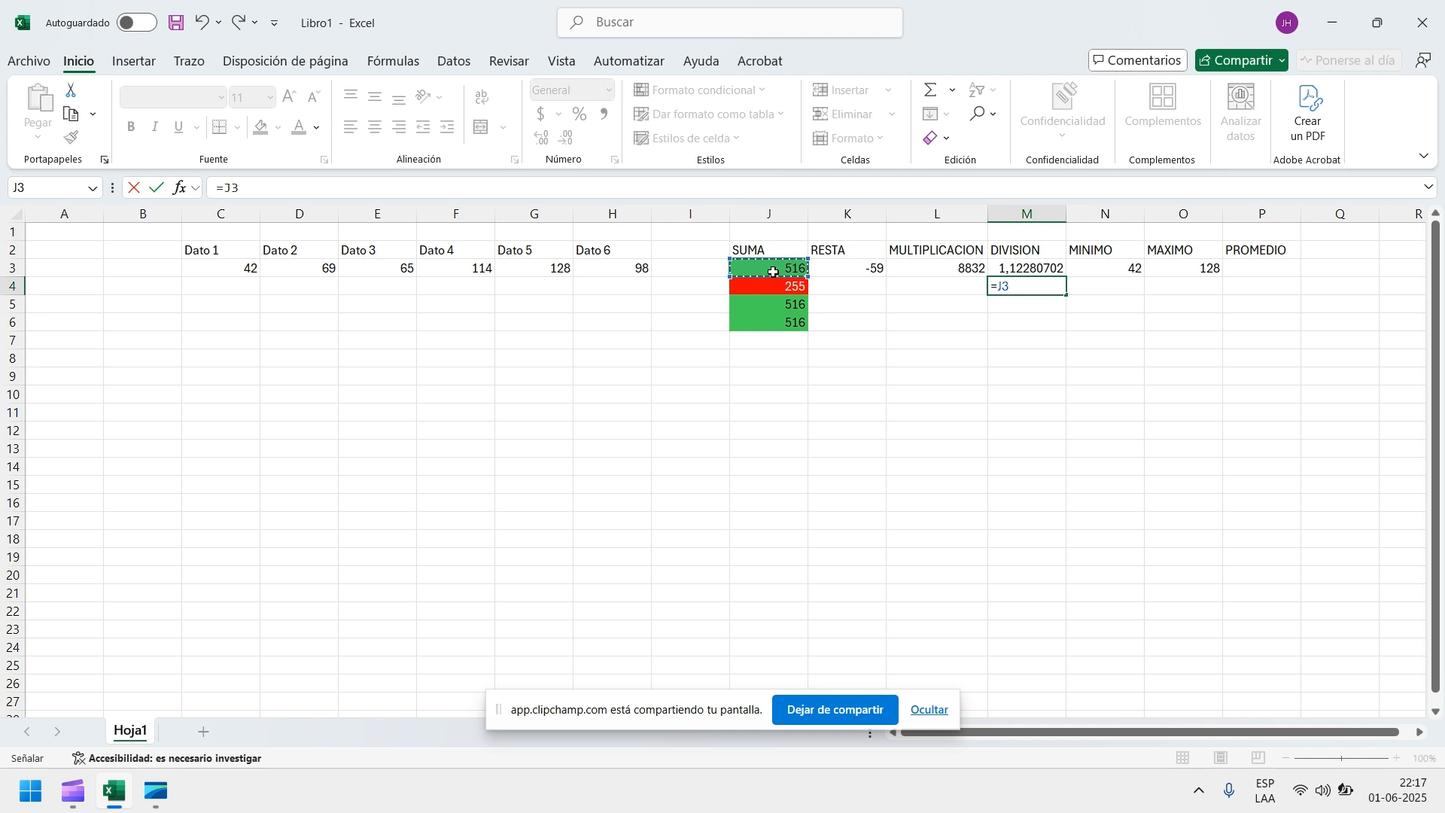
click(792, 315)
drag(792, 314, 787, 306)
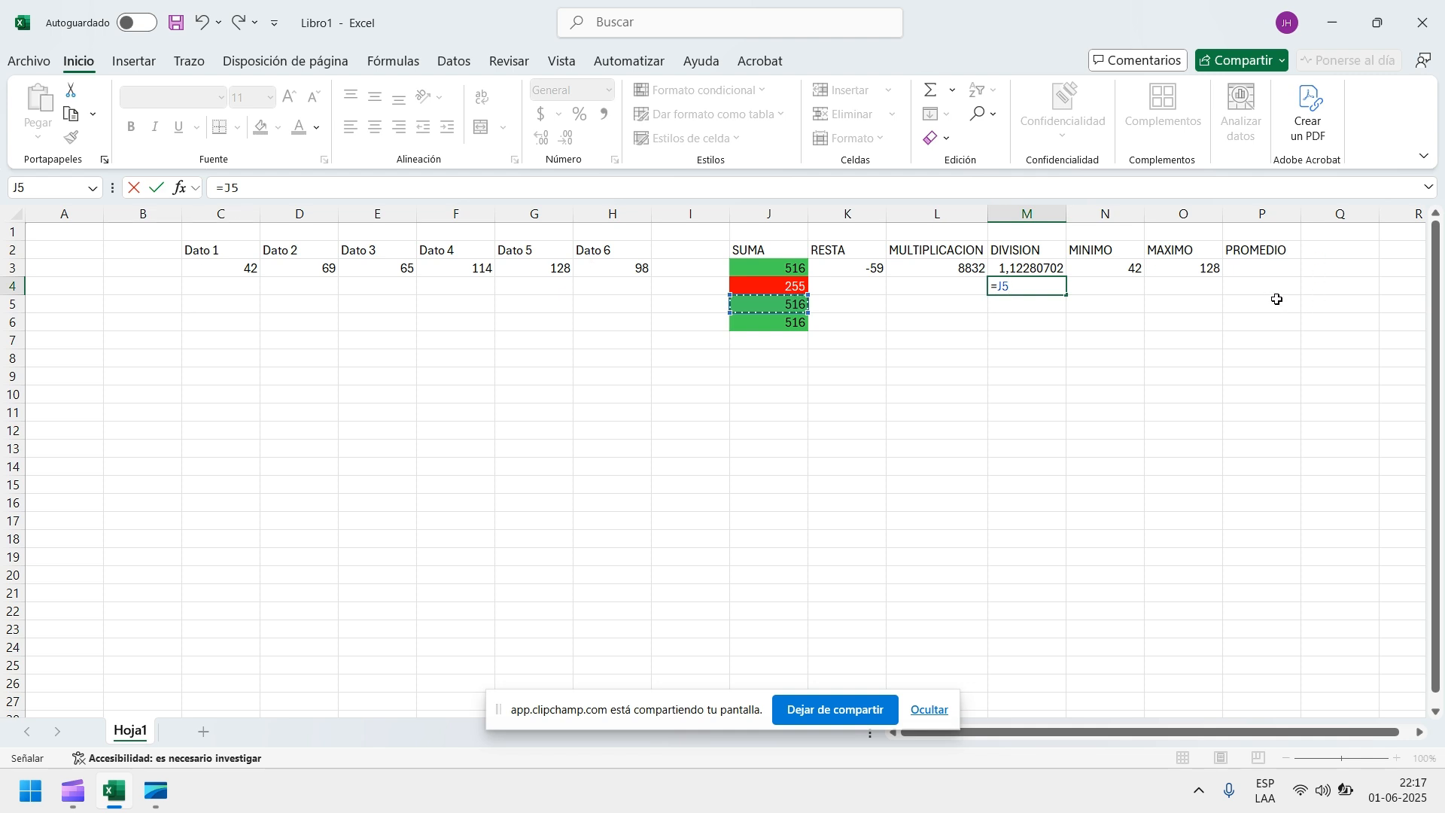
text(/6)
key(Return)
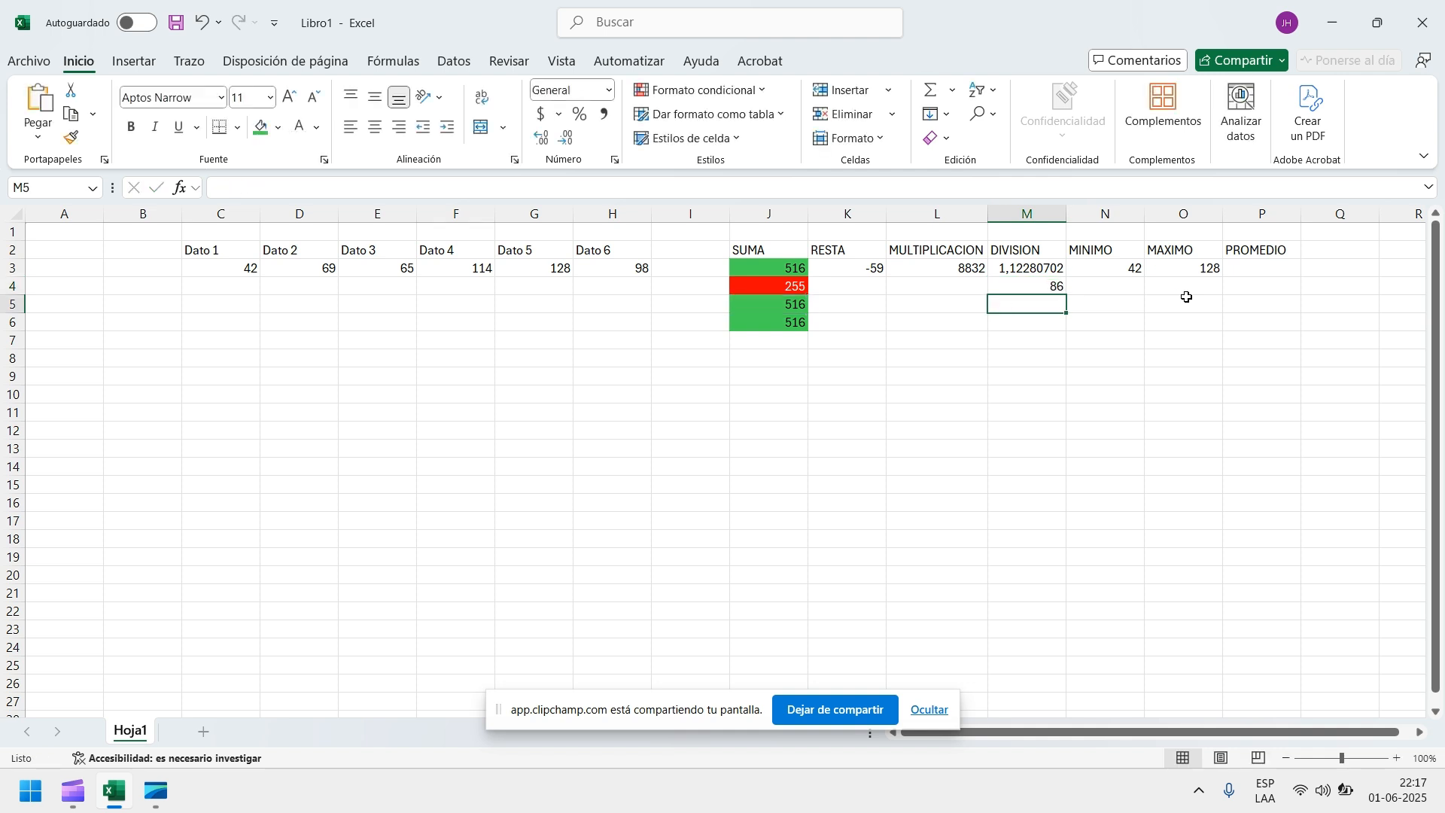
Step: Review the manual average formula in M4 and count through the six data values in C3:H3
click(1011, 285)
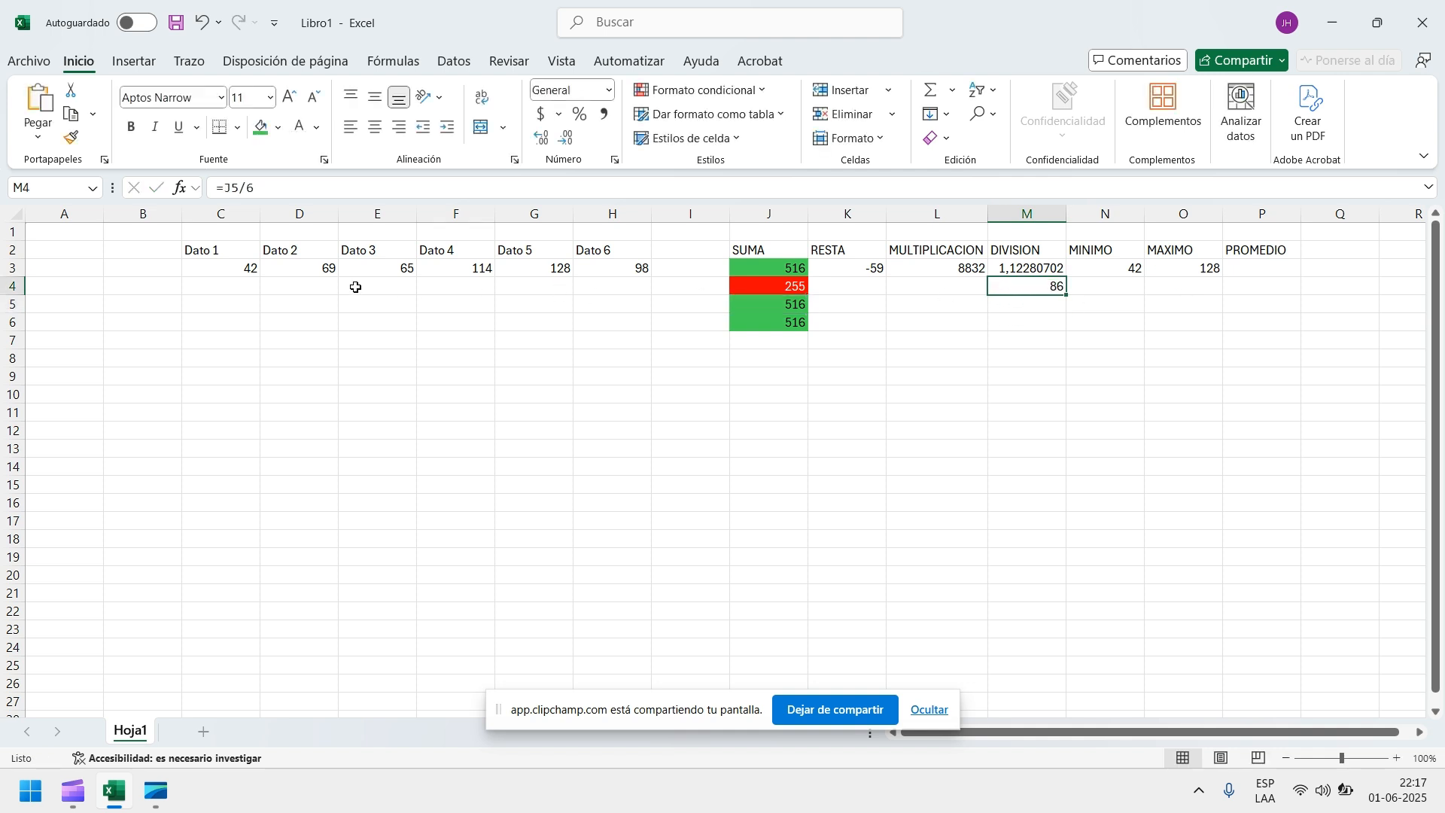
click(248, 268)
click(327, 268)
click(402, 268)
click(482, 268)
click(561, 268)
click(596, 271)
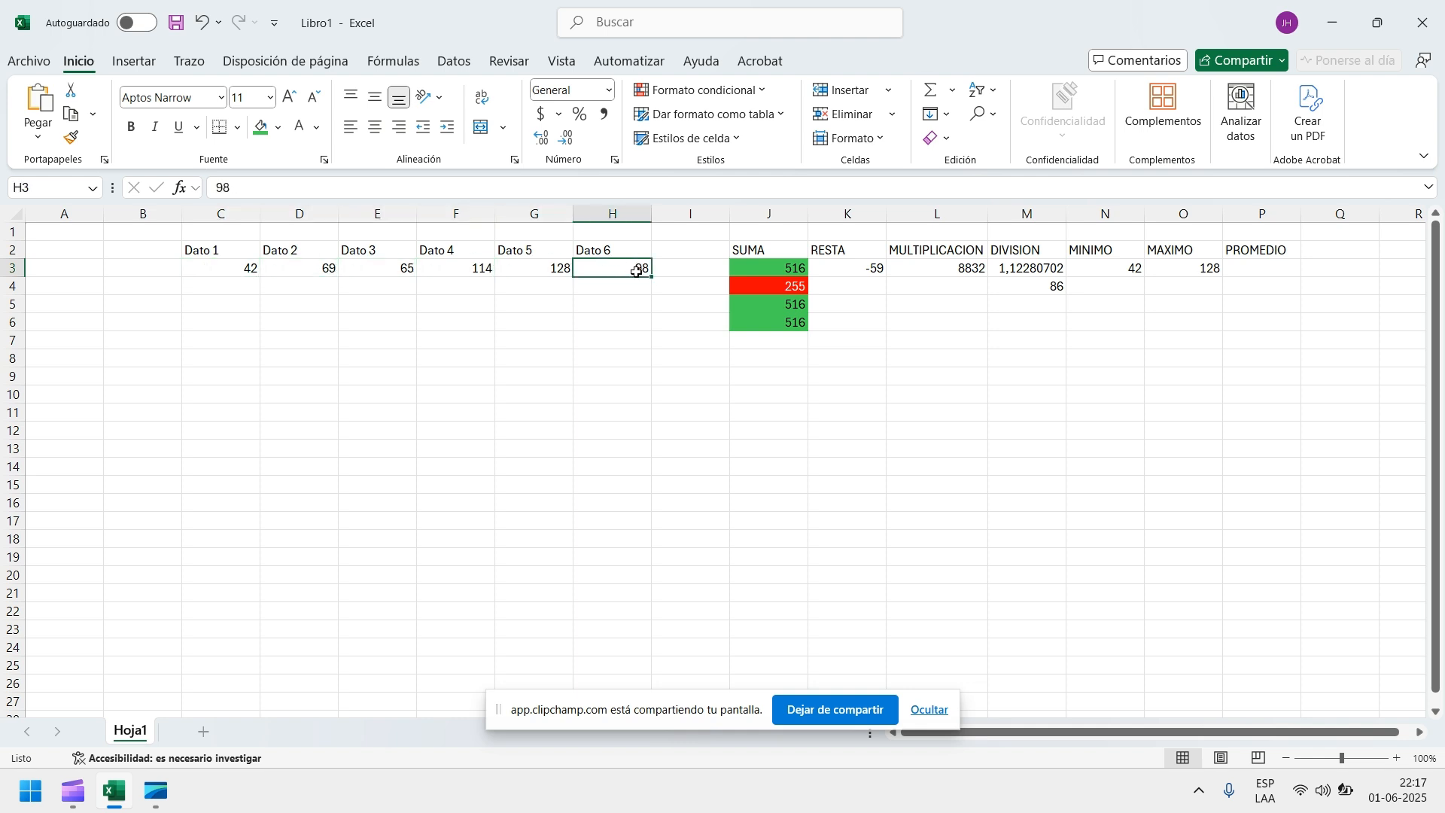
Step: Examine the six data values in C3:H3, the manual average formula in M4 and the empty PROMEDIO cell P3
click(241, 271)
click(320, 271)
click(373, 268)
click(474, 268)
click(534, 268)
click(586, 269)
click(220, 267)
click(357, 263)
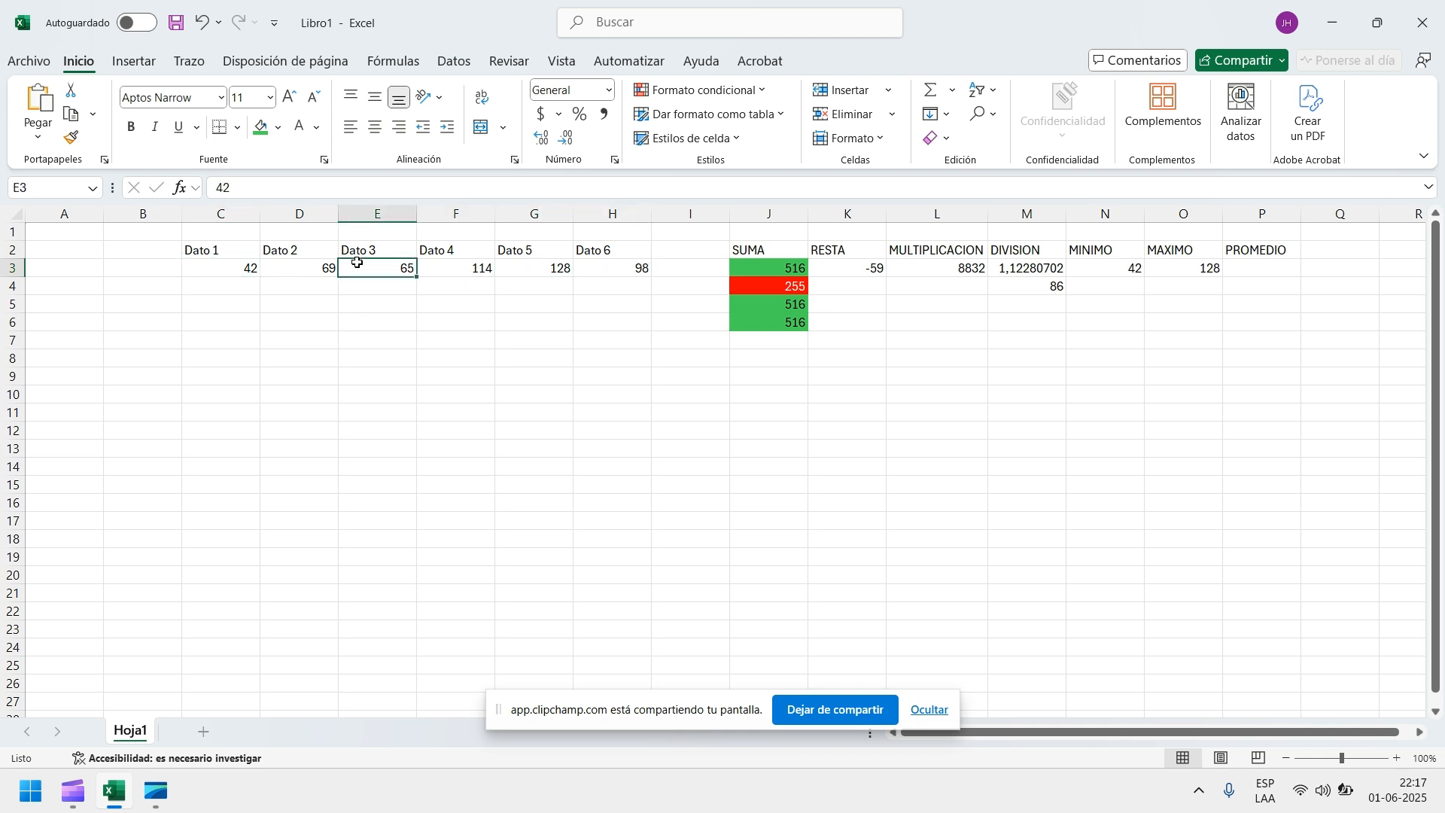
click(1054, 294)
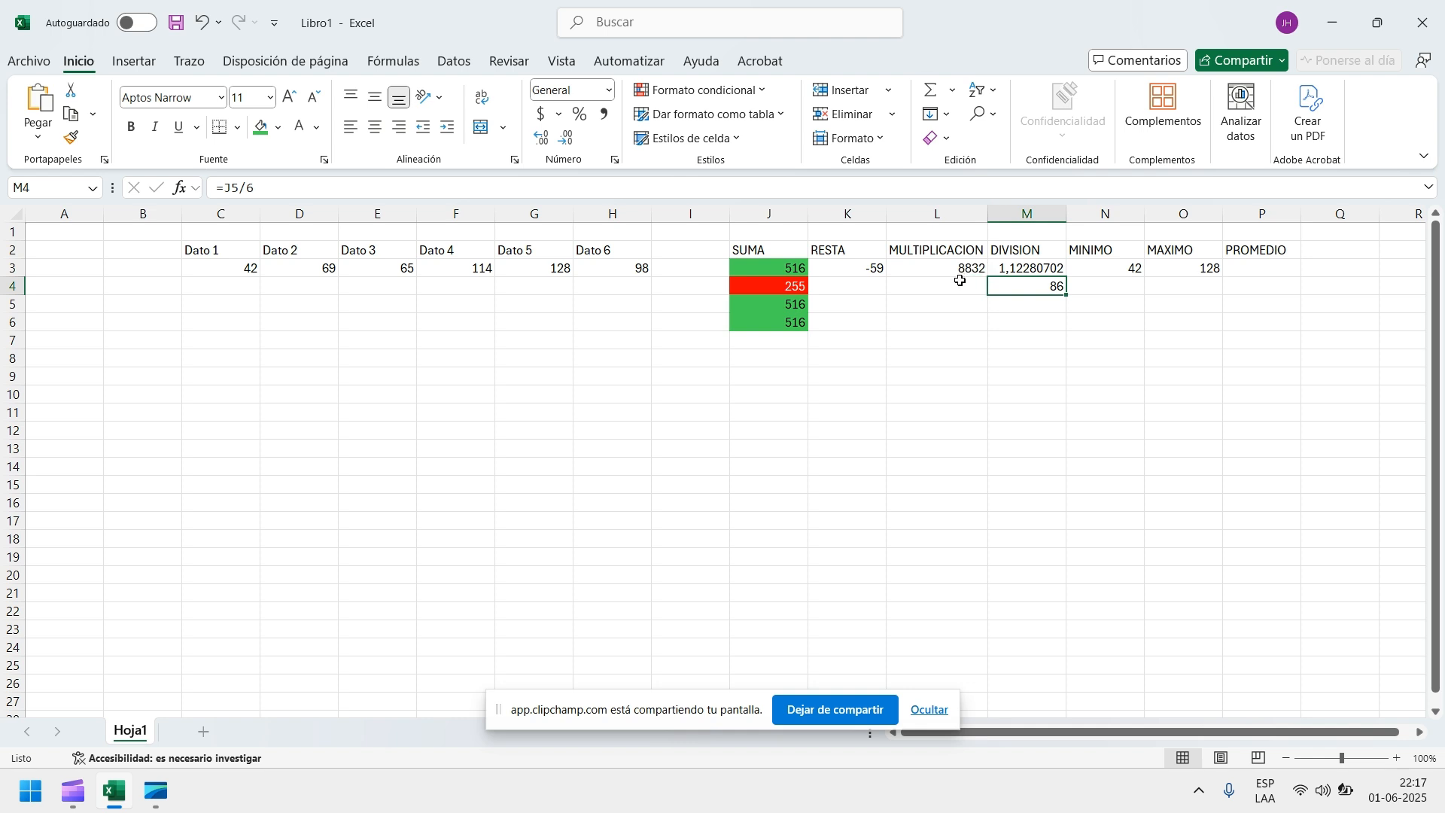
click(1244, 267)
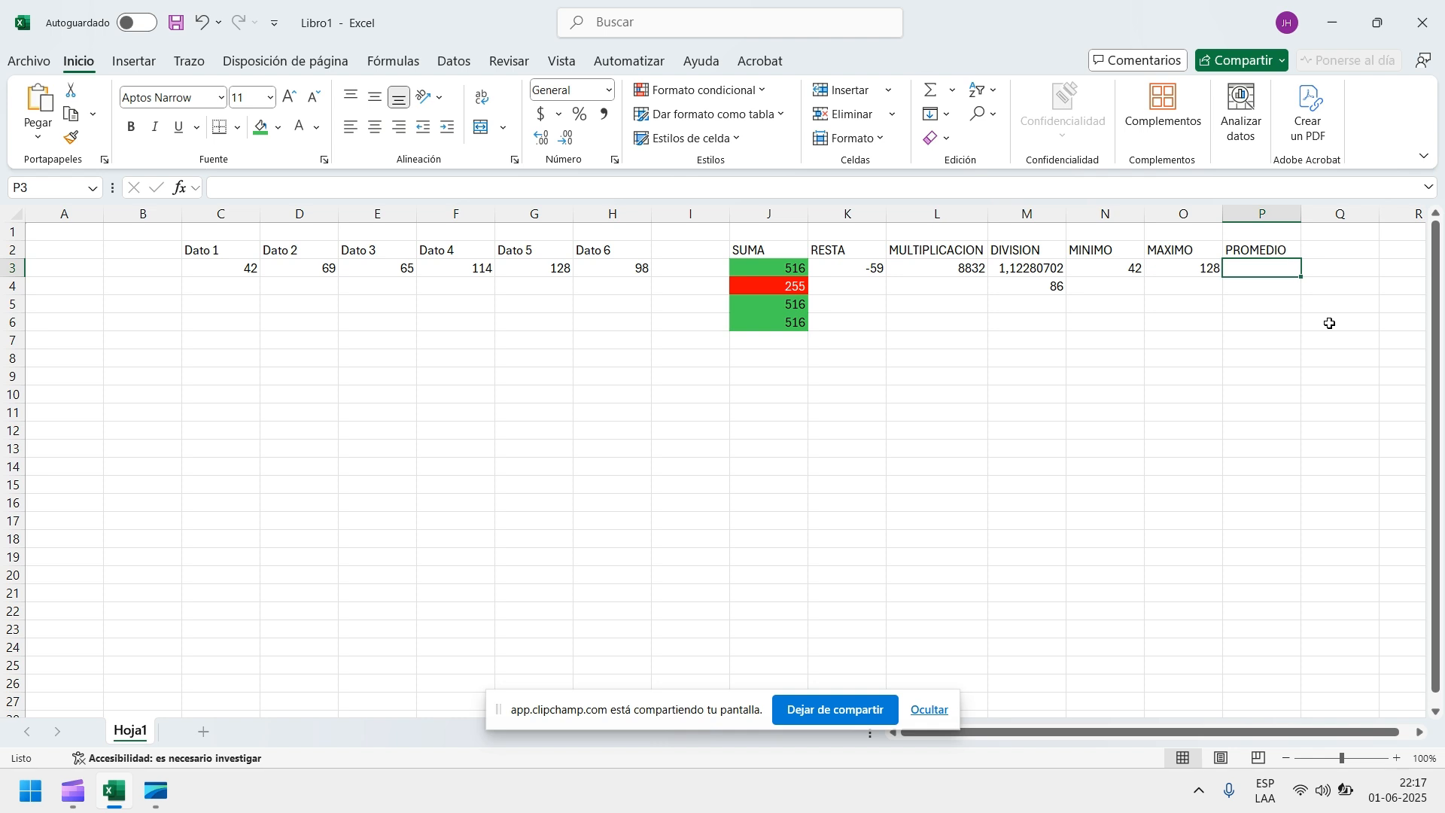
click(1029, 286)
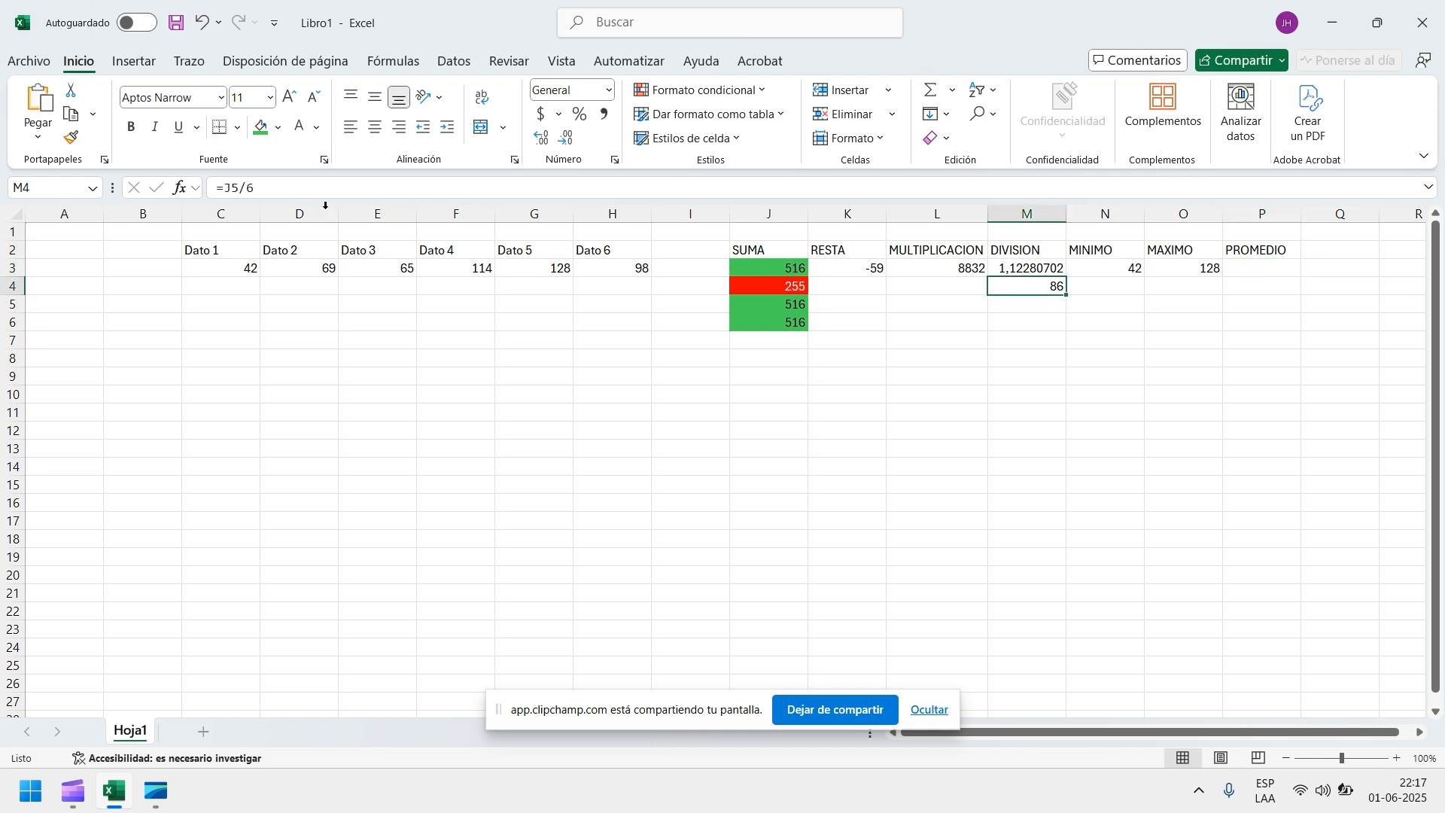
click(290, 187)
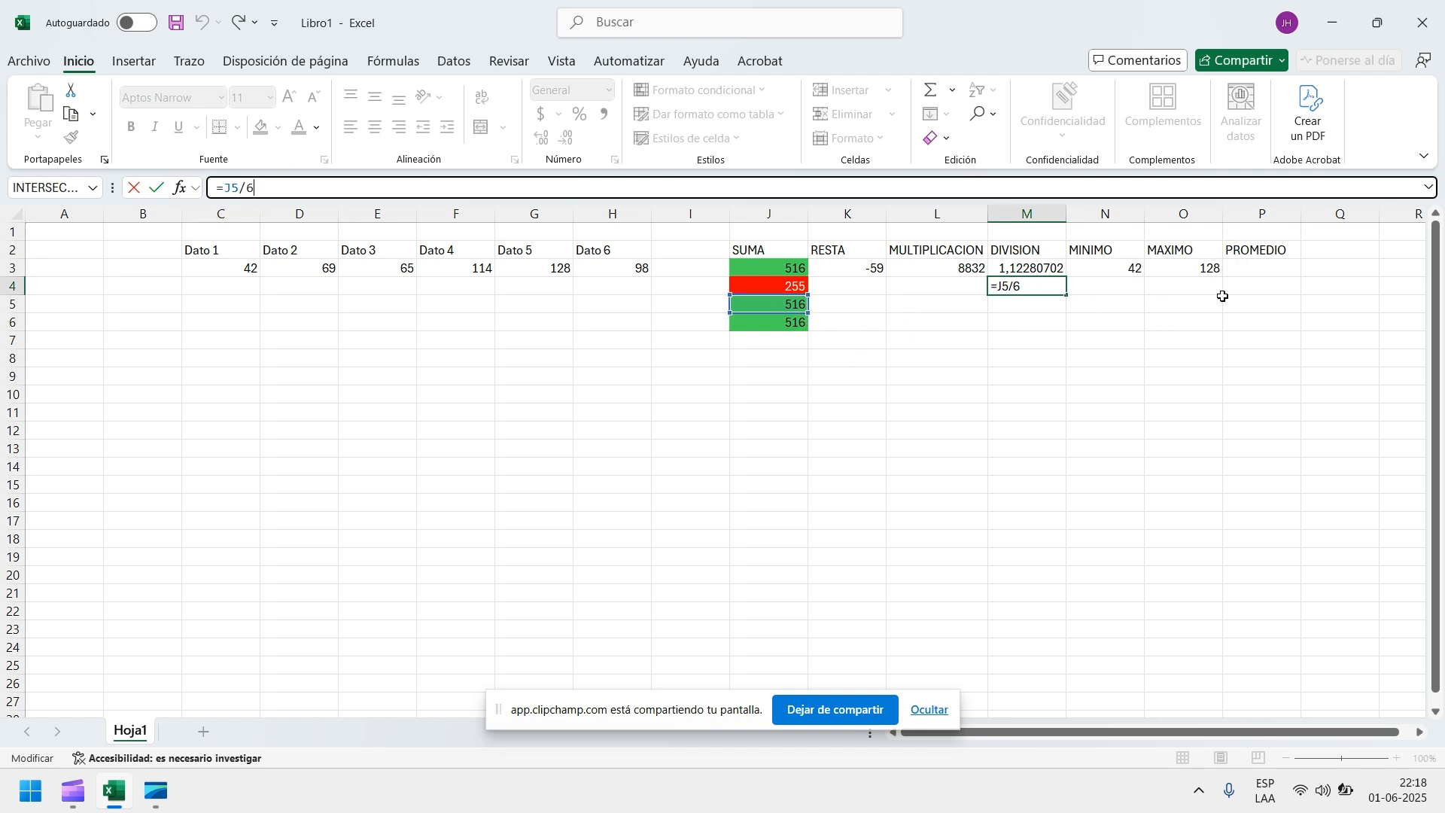
Step: Enter the formula =PROMEDIO(C3:H3) in P3 to average the six data values
click(1255, 267)
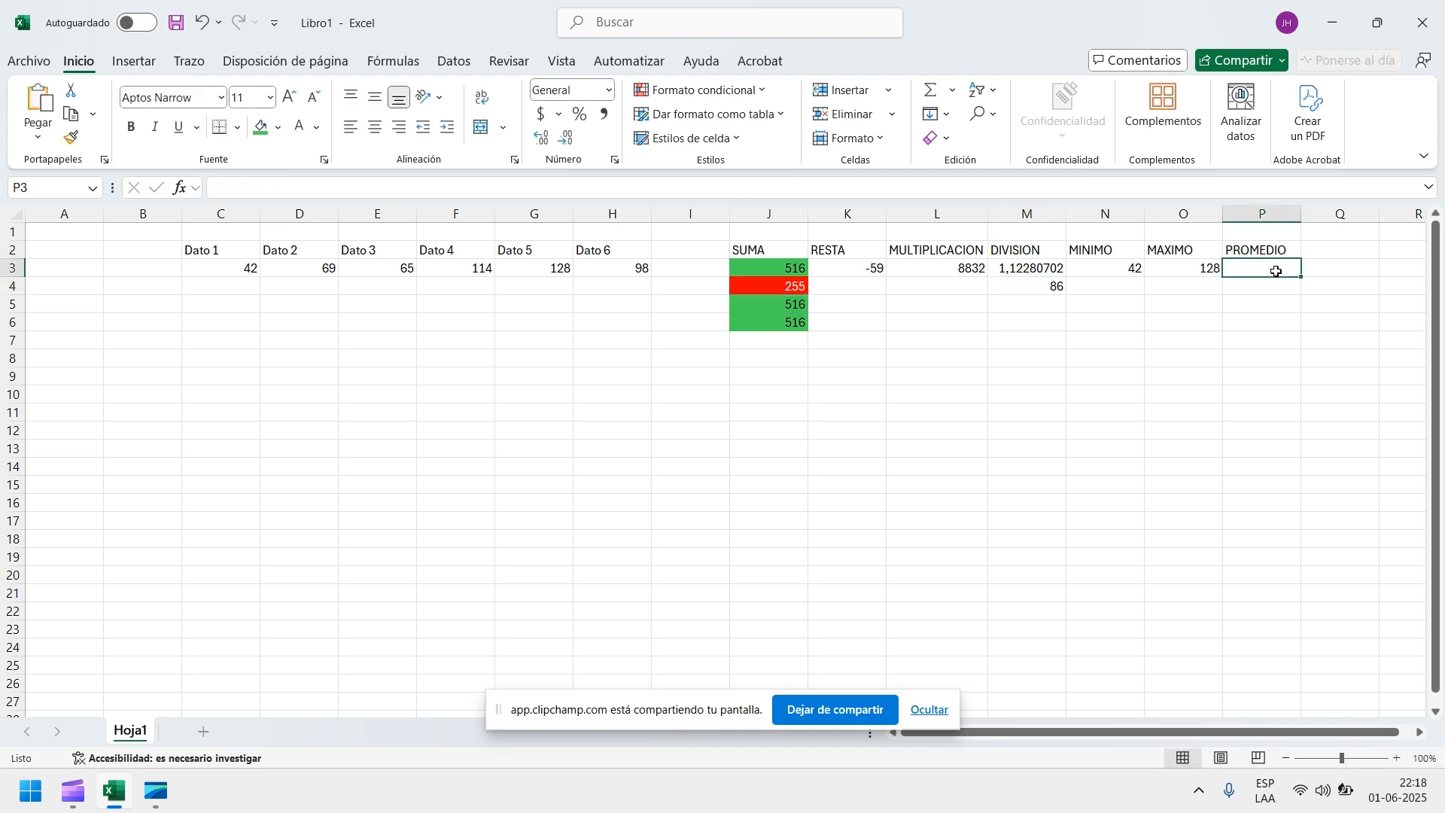
text(=)
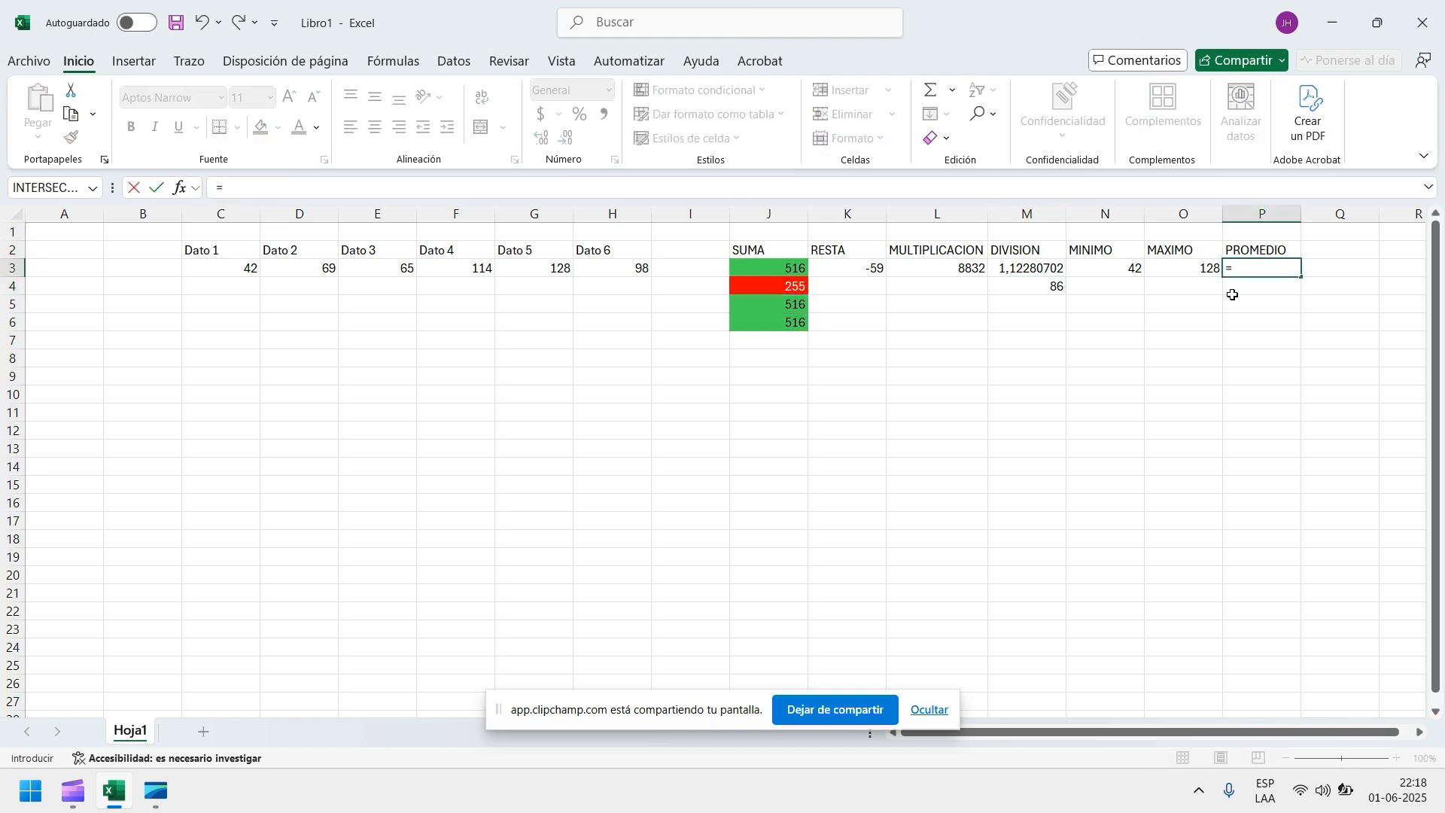
text(PROMEDIO)
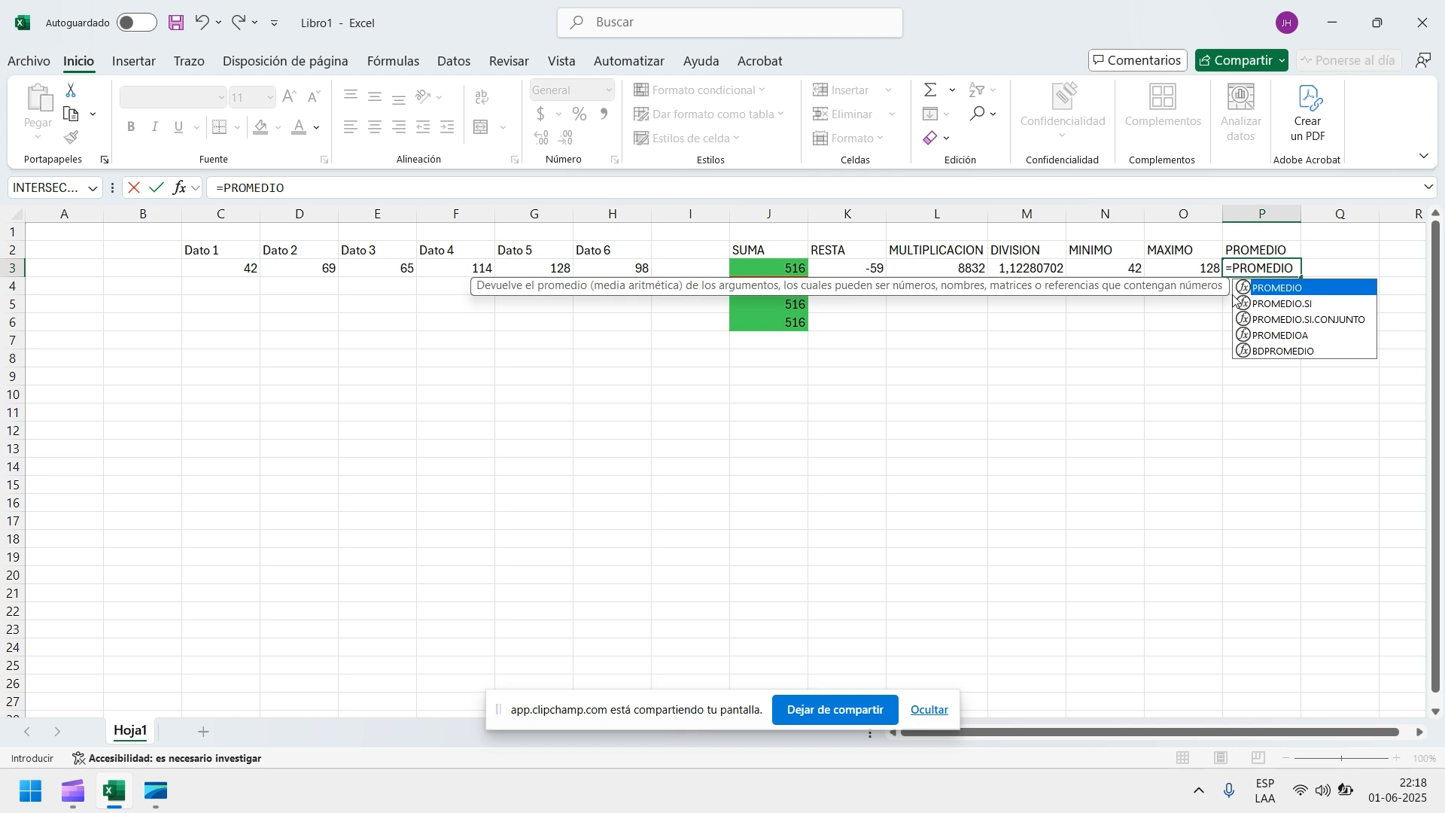
text(()
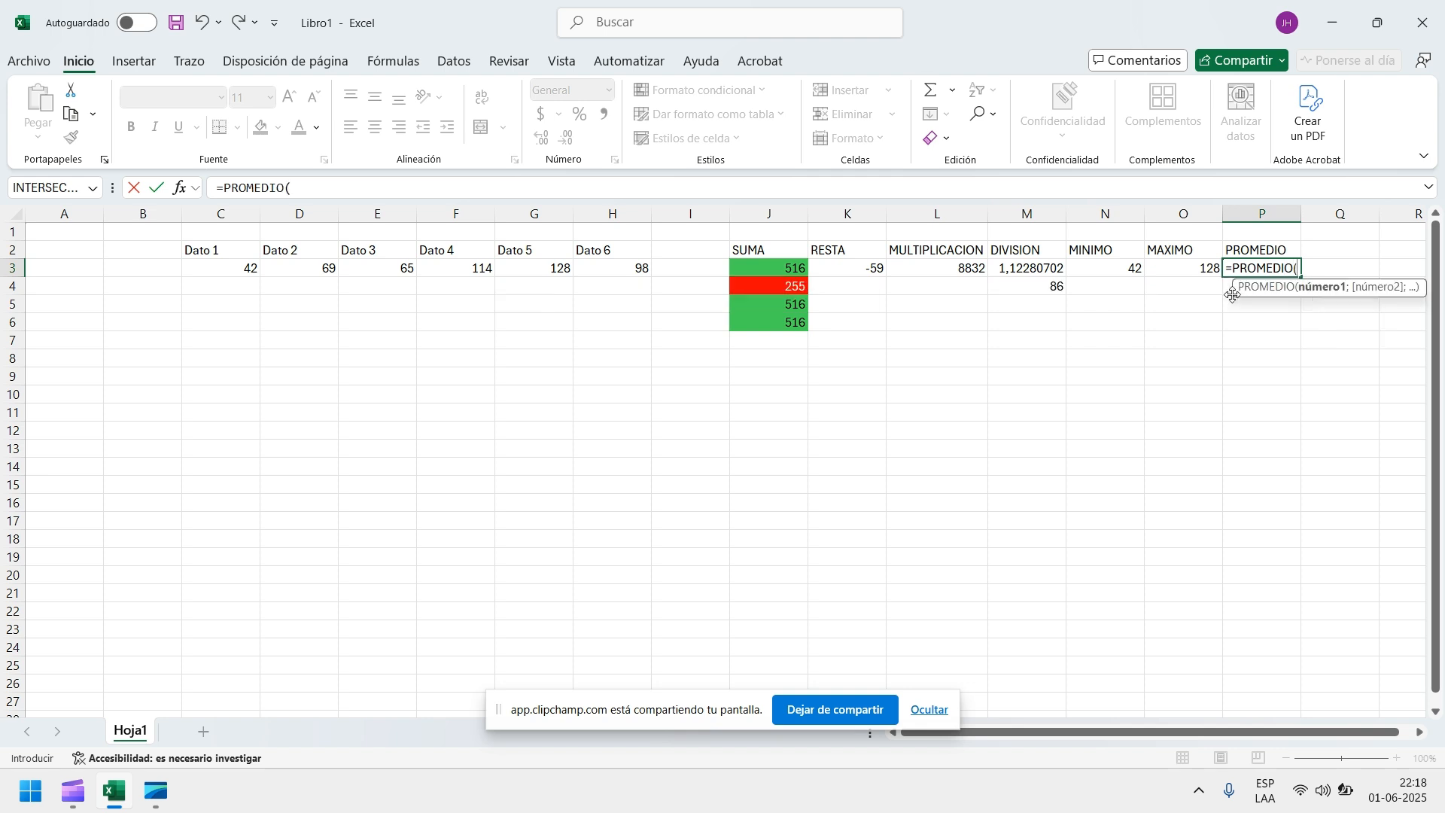
drag(225, 273, 587, 270)
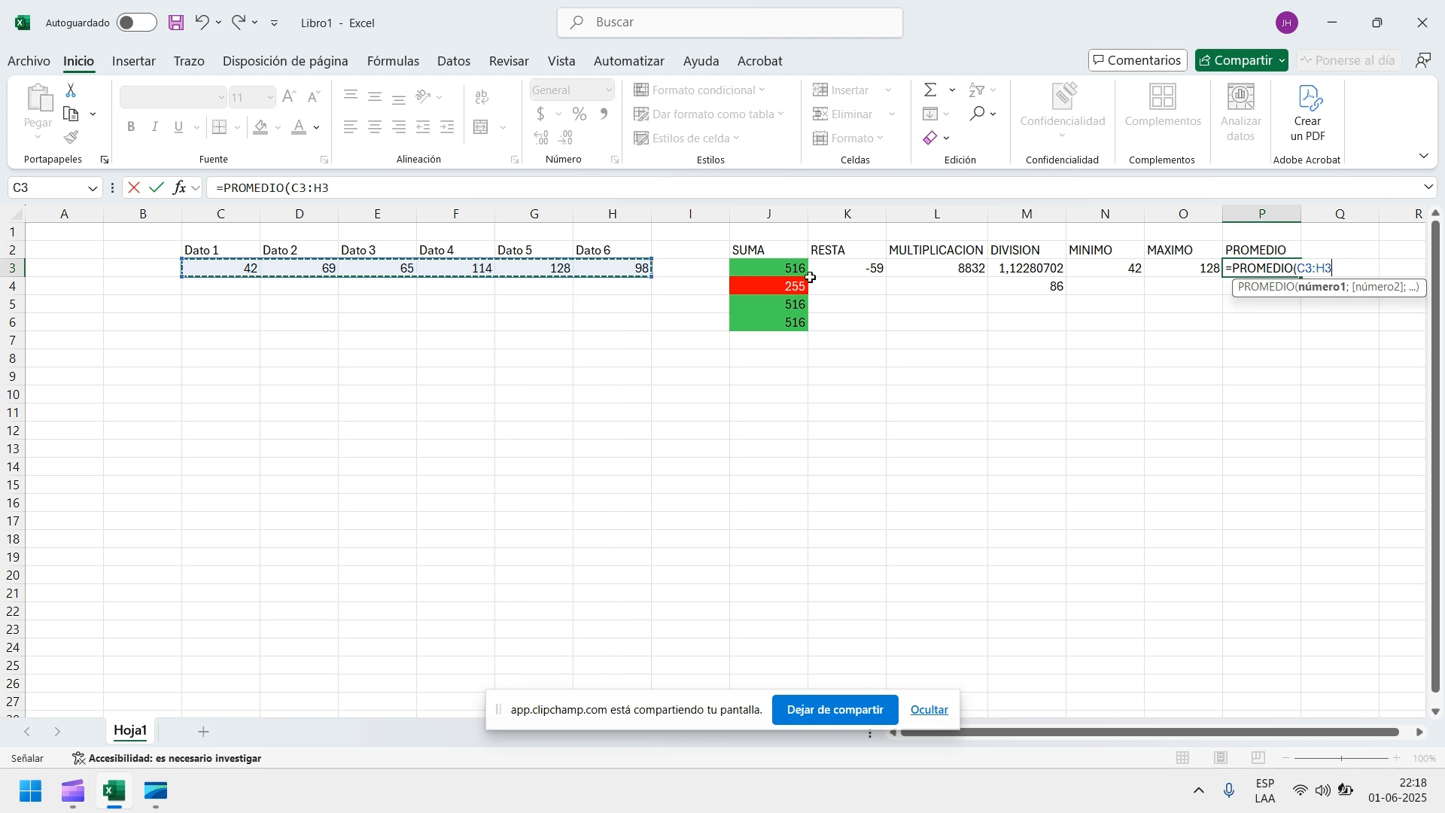
text())
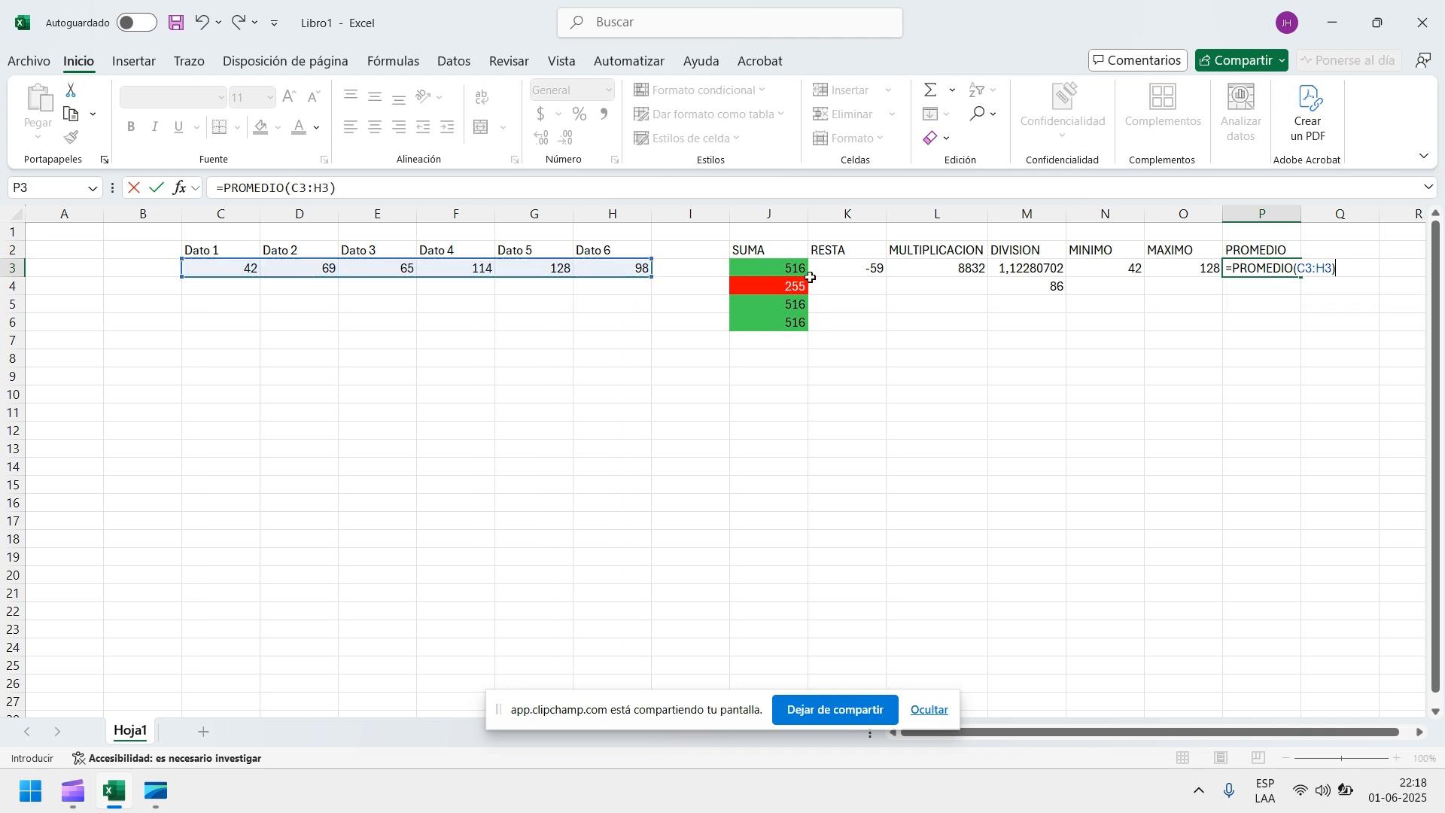
key(Return)
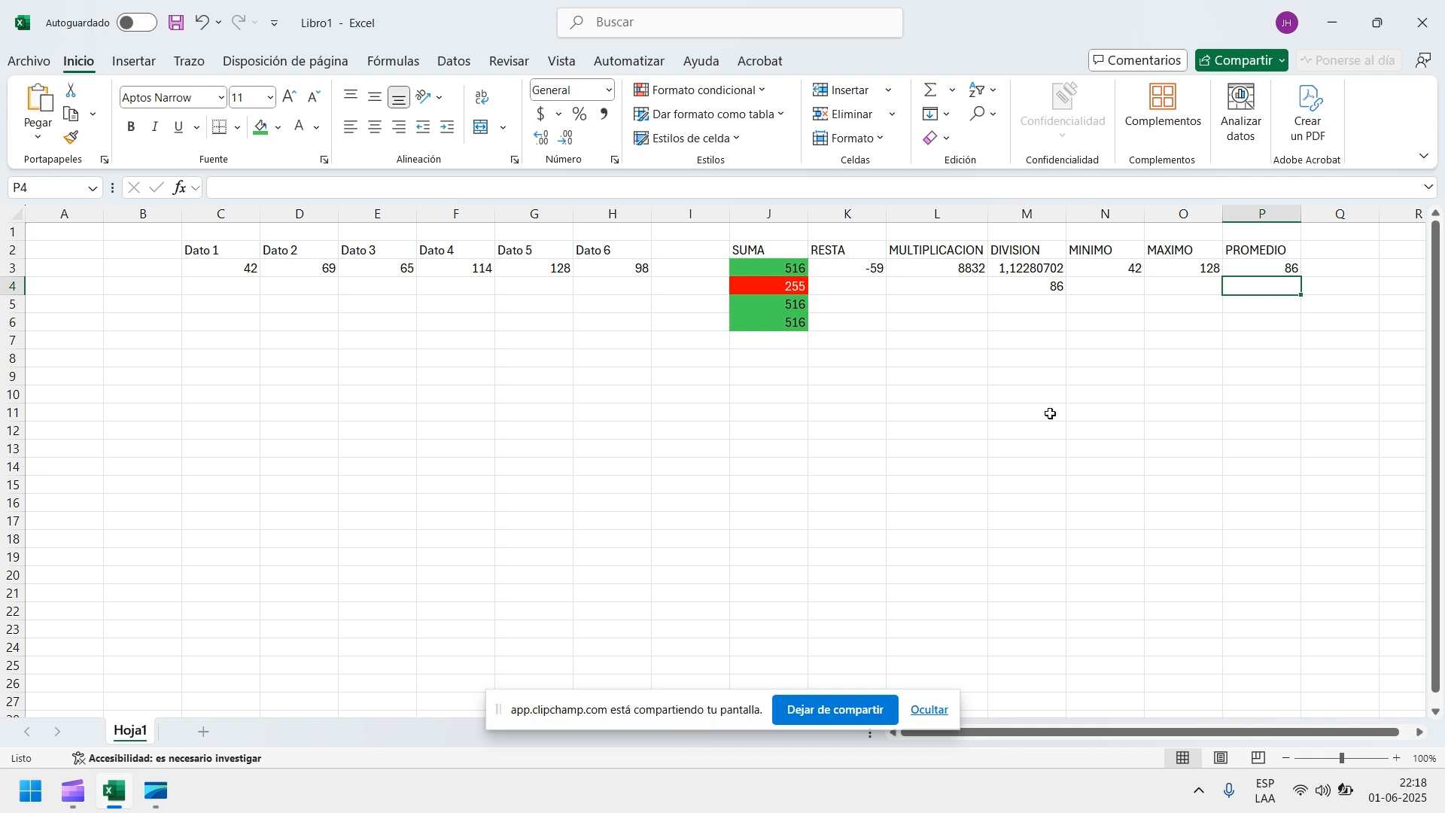
Step: Compare the averages in P3 and M4, and change the Dato 2 value in D3 to 58
click(1290, 271)
click(1069, 286)
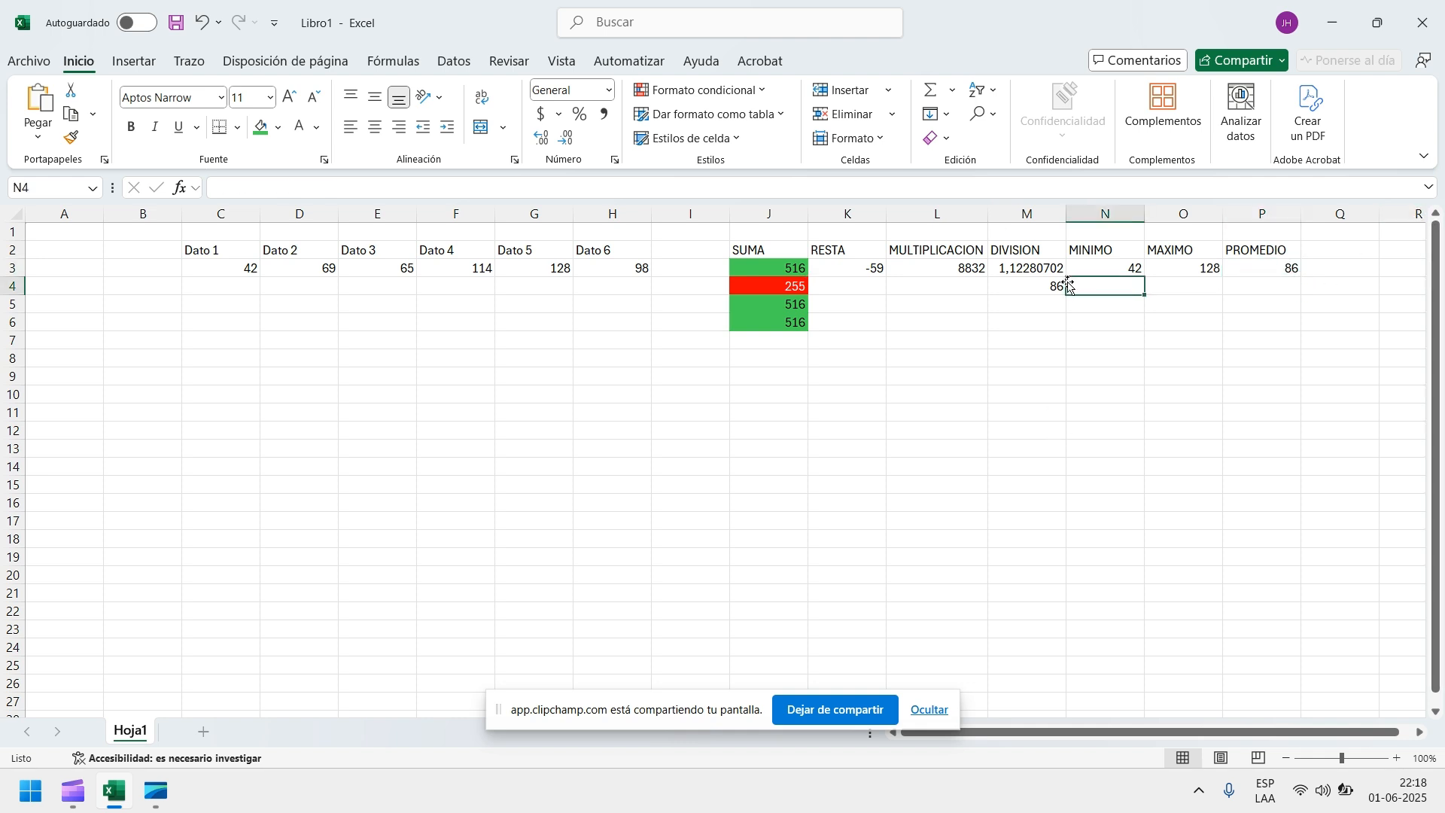
click(1036, 284)
click(315, 266)
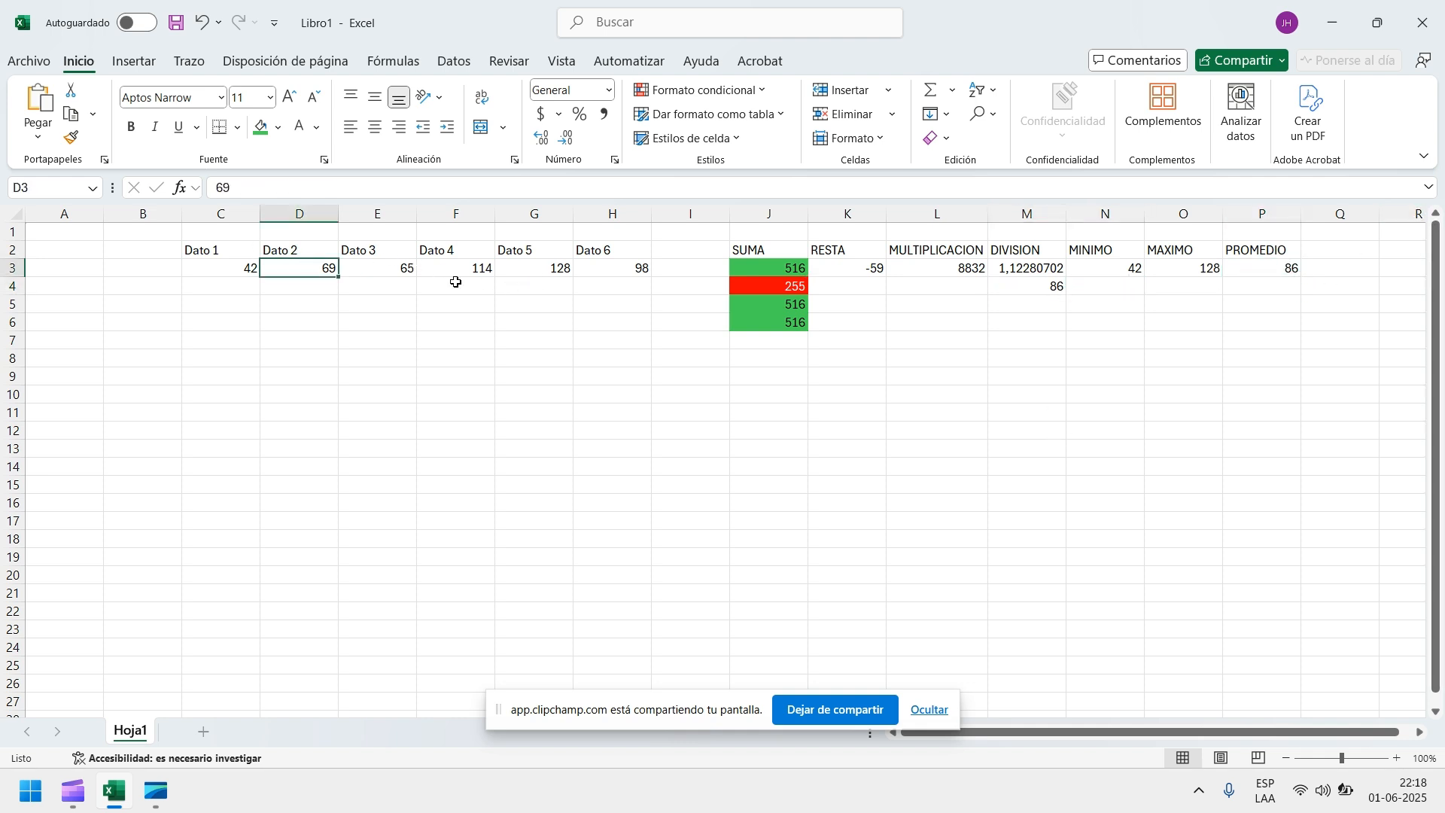
text(58)
key(Return)
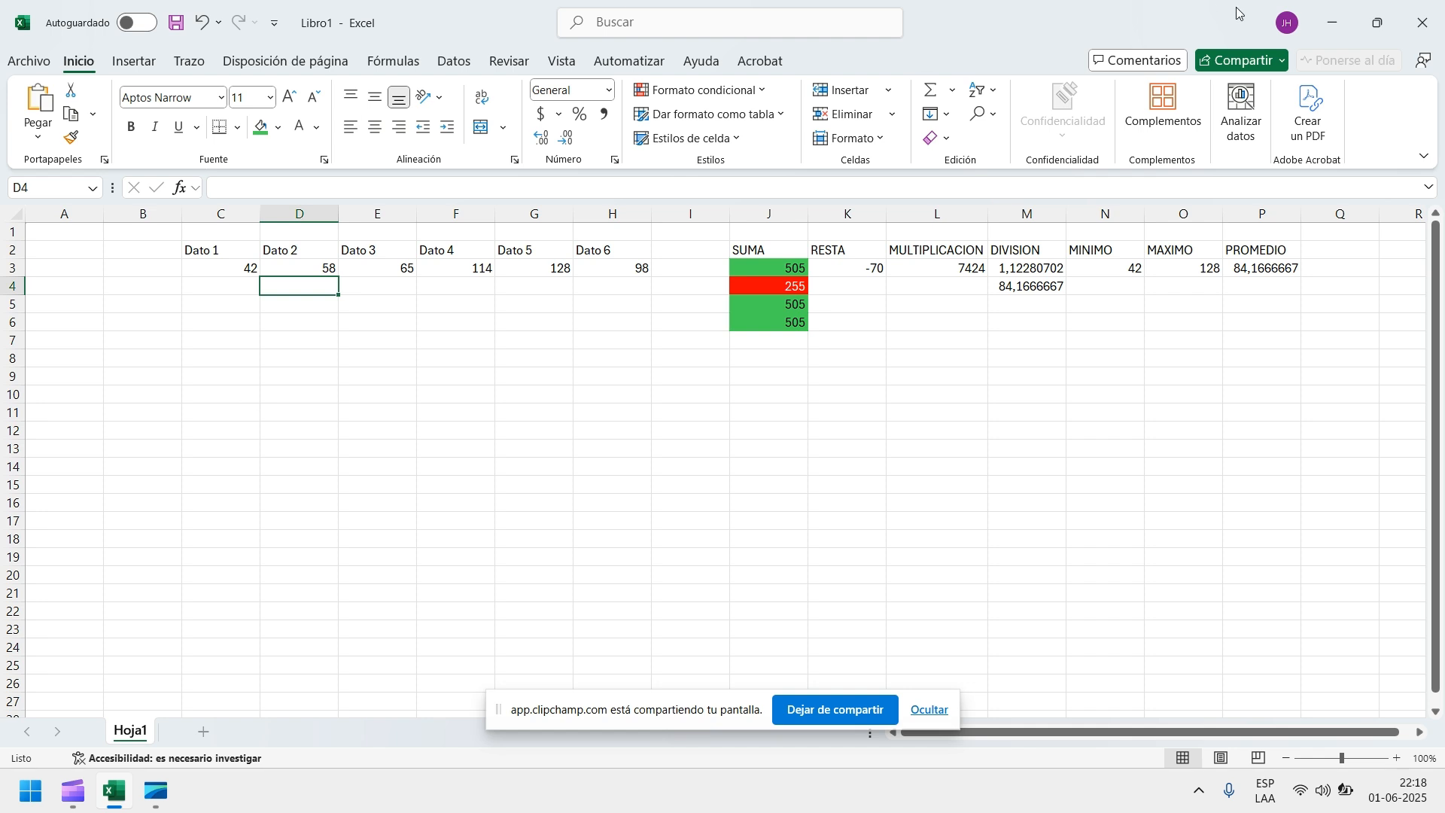
Step: Fill the header cells J2:P2, from SUMA to PROMEDIO, with light blue
drag(738, 256, 1226, 250)
click(263, 128)
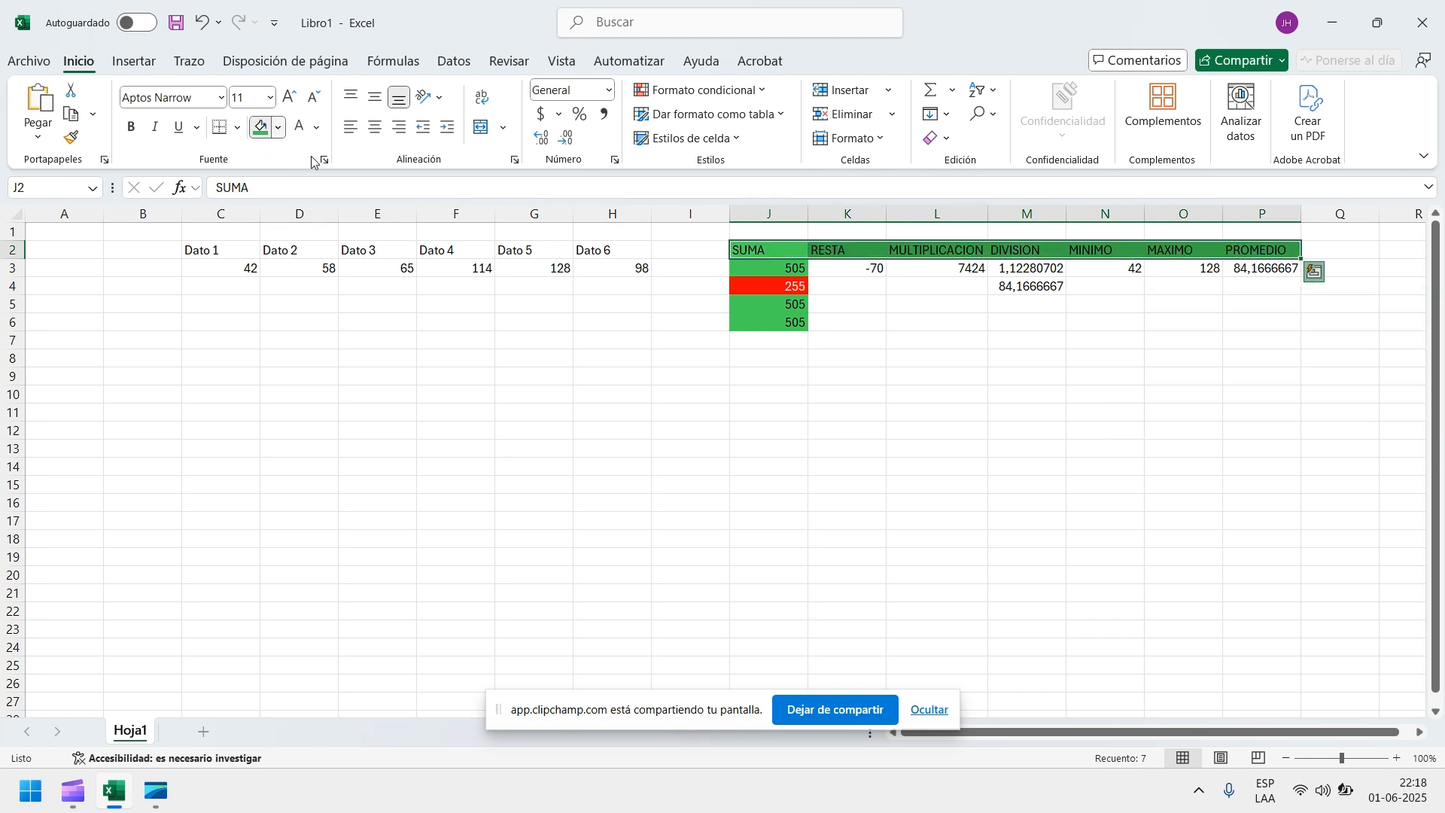
click(279, 130)
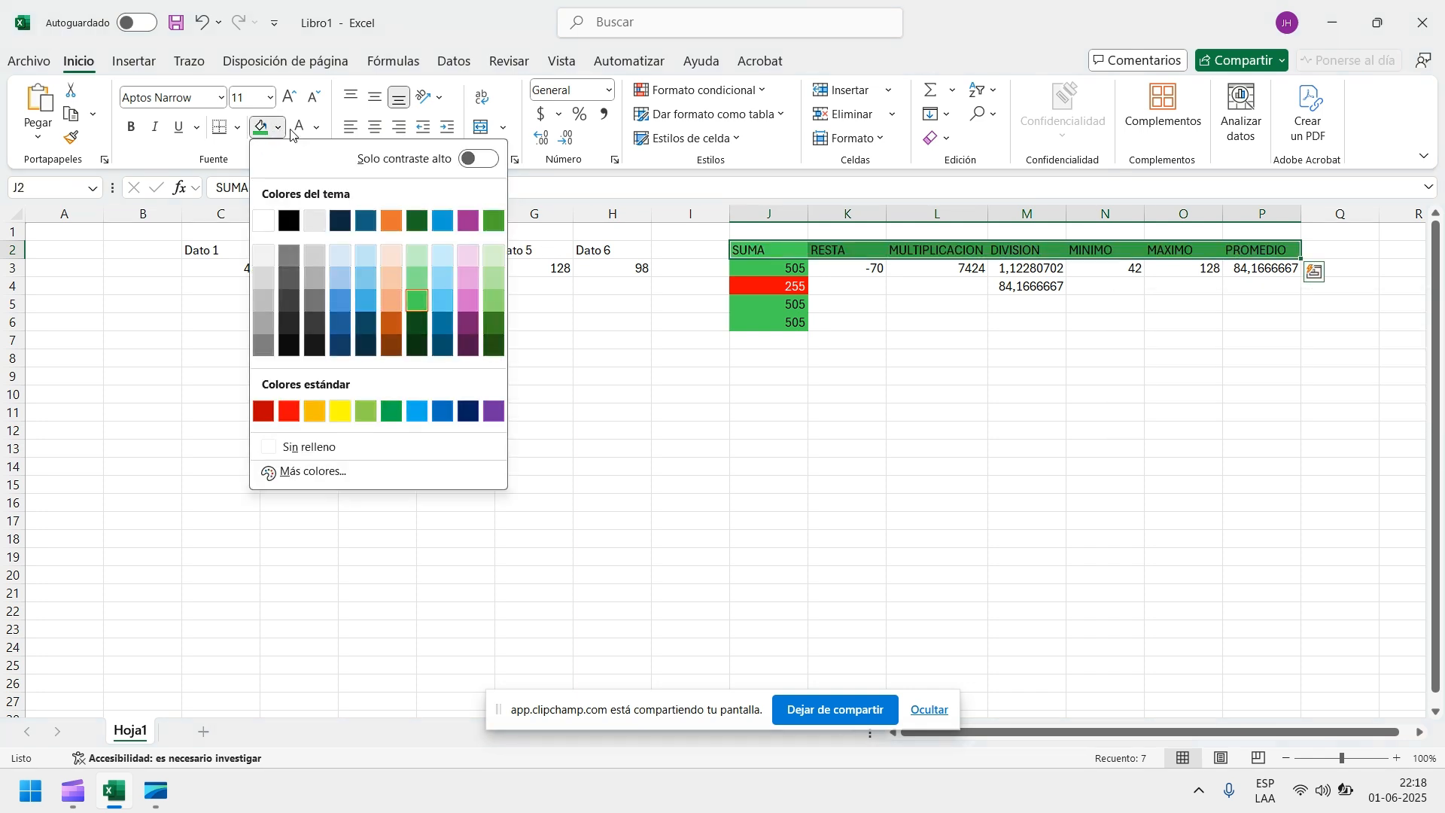
click(373, 295)
click(935, 391)
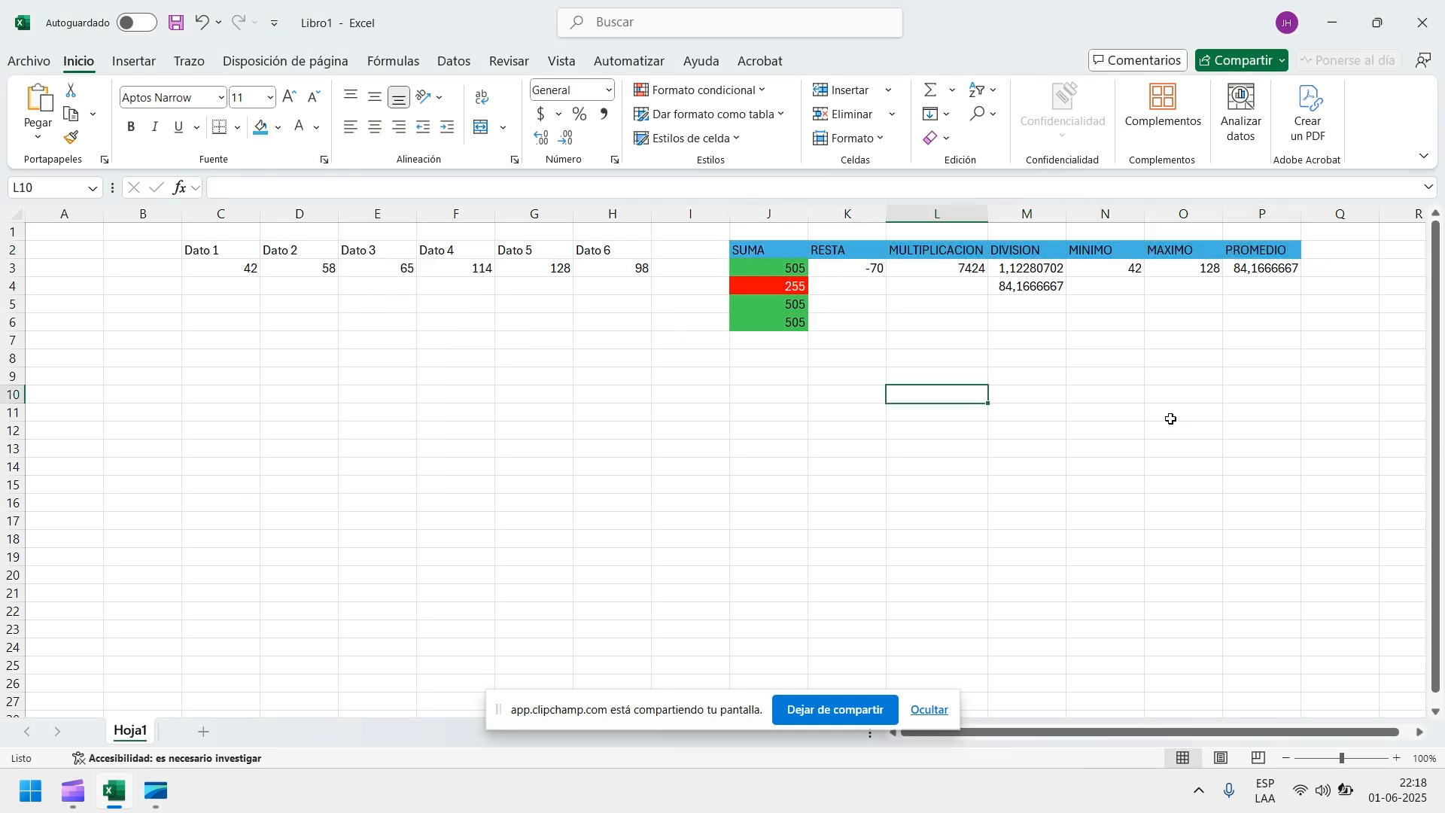
Step: Review the operation headers in J2:P2 one by one, from SUMA to PROMEDIO
click(768, 246)
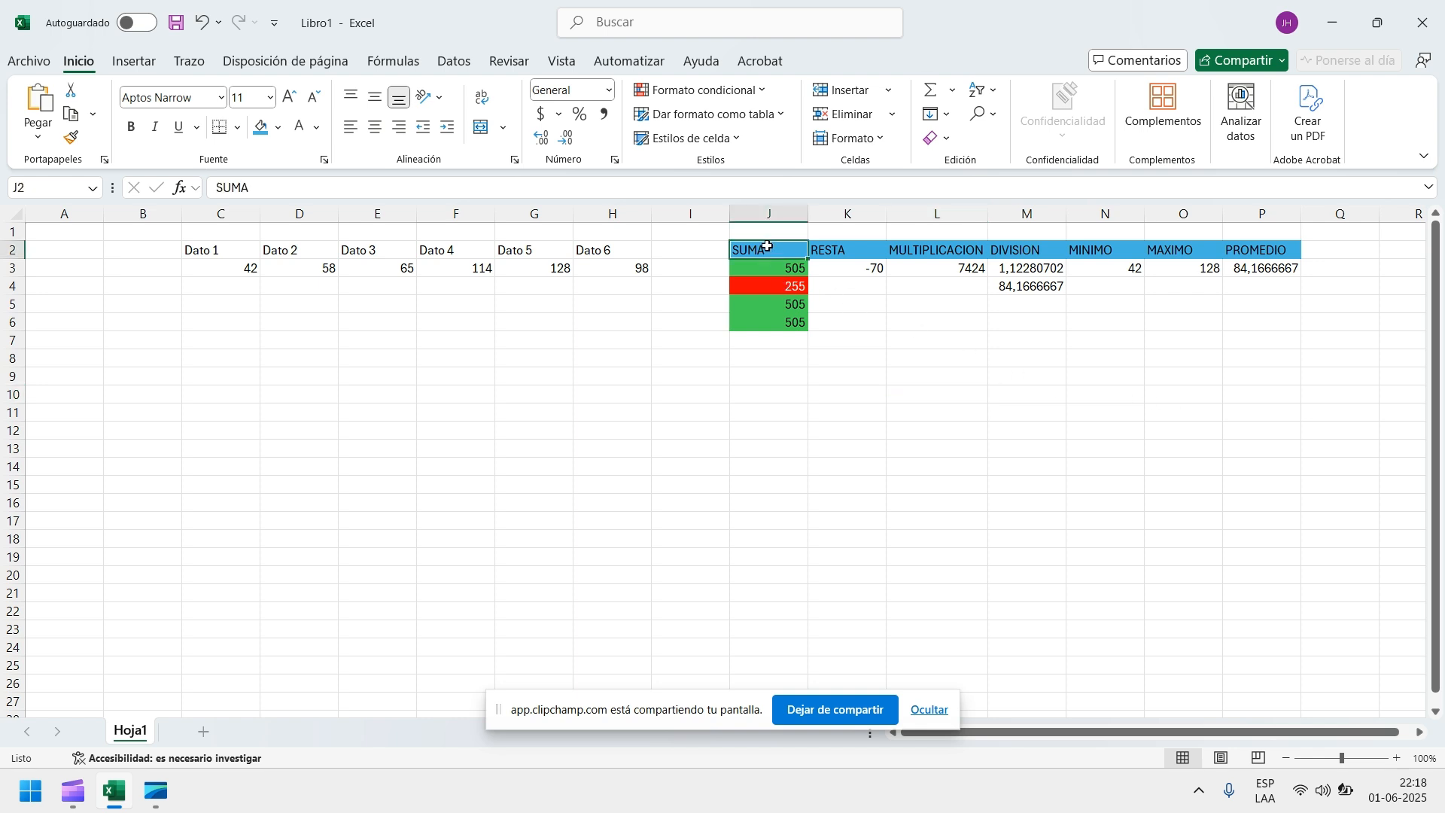
click(839, 246)
click(940, 247)
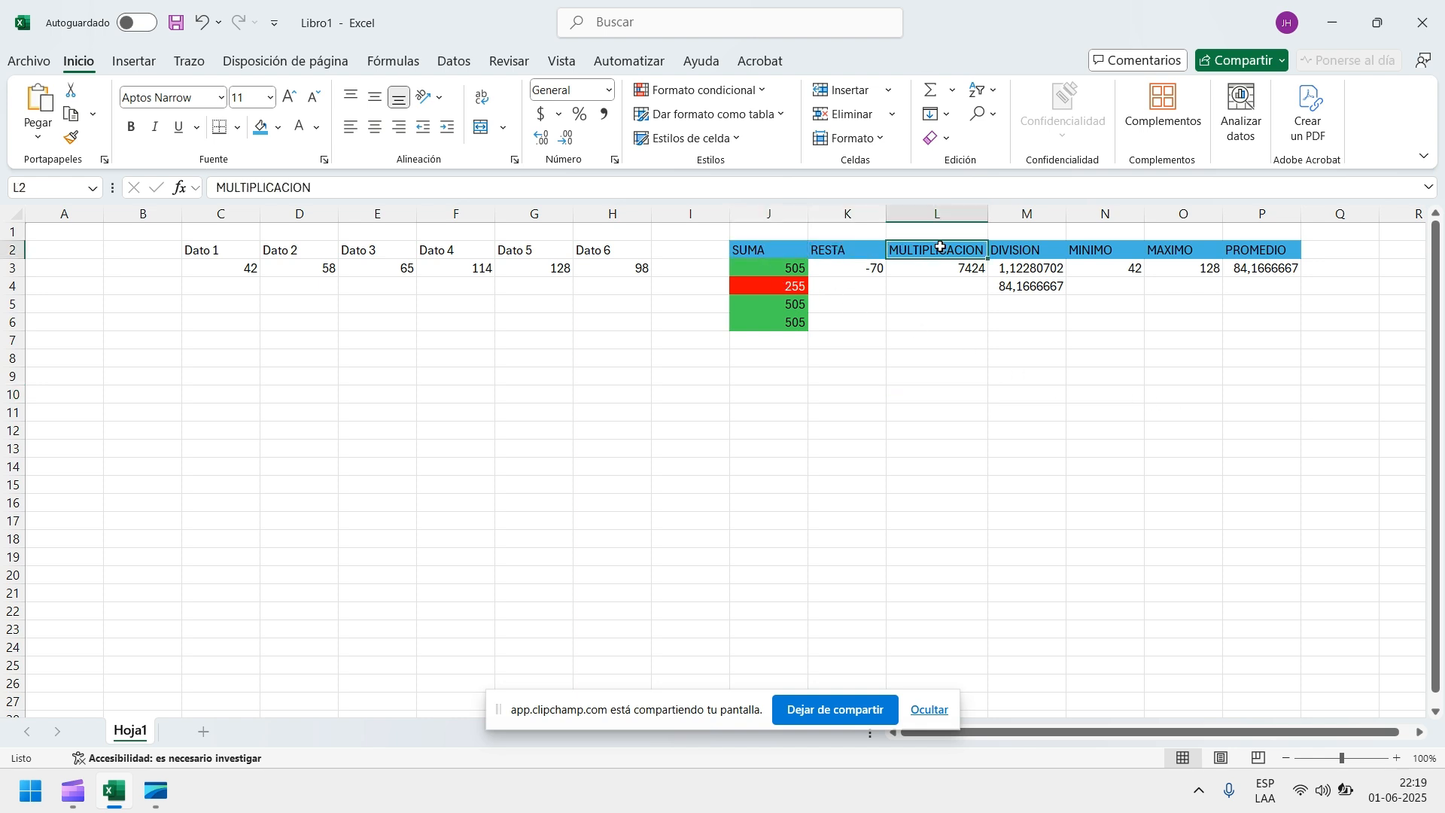
click(1008, 248)
click(1092, 248)
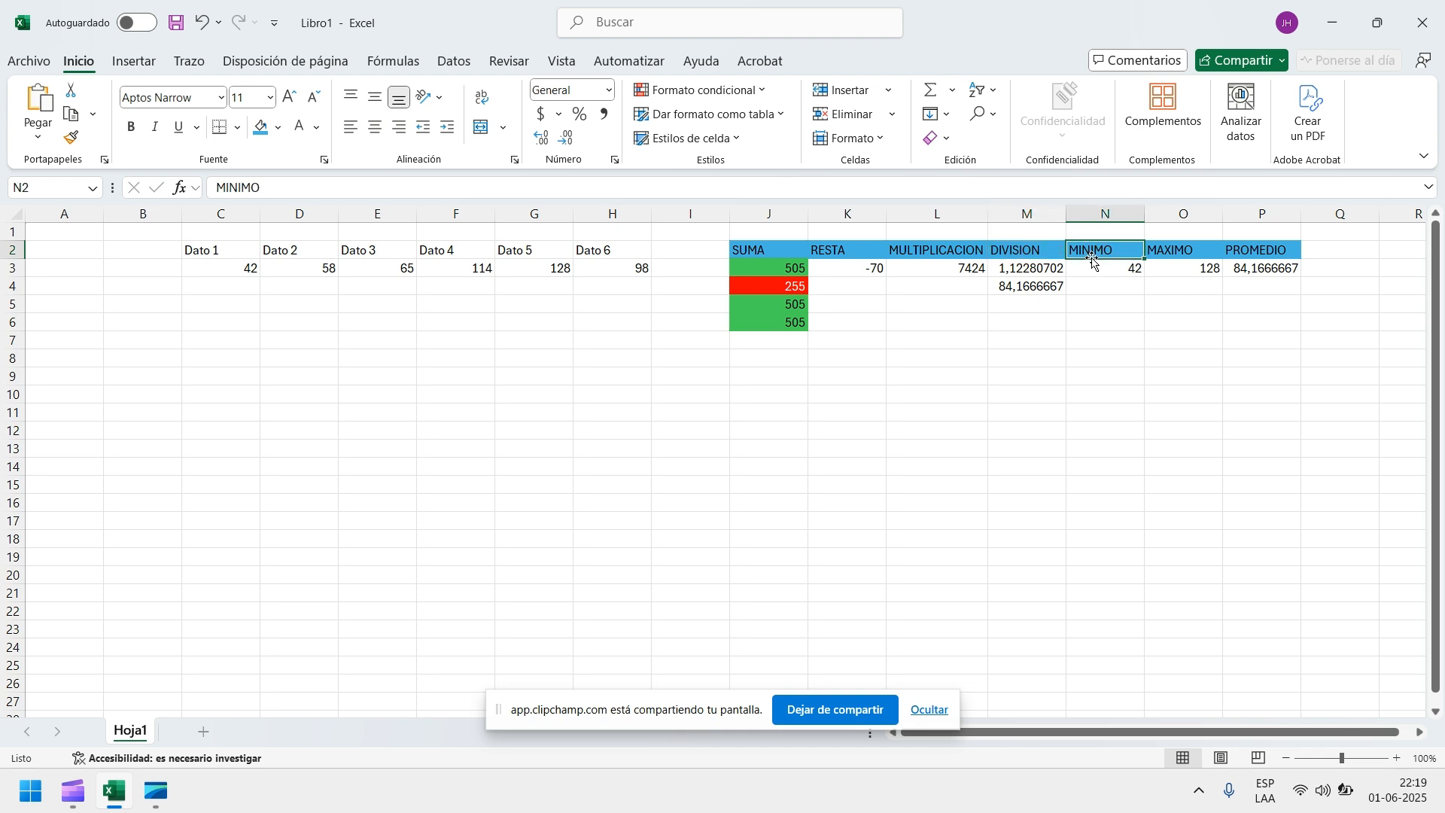
click(1192, 251)
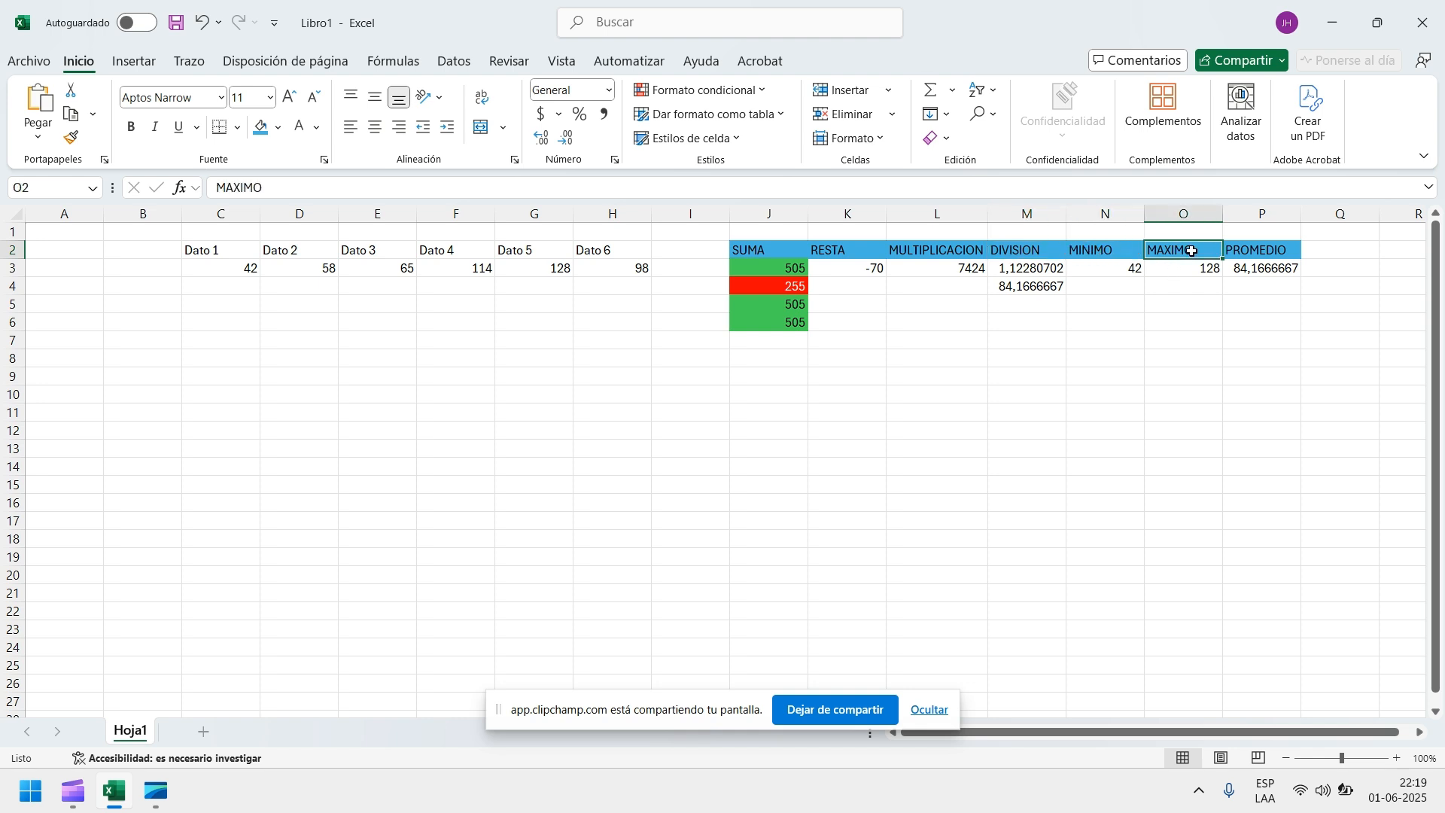
click(1284, 251)
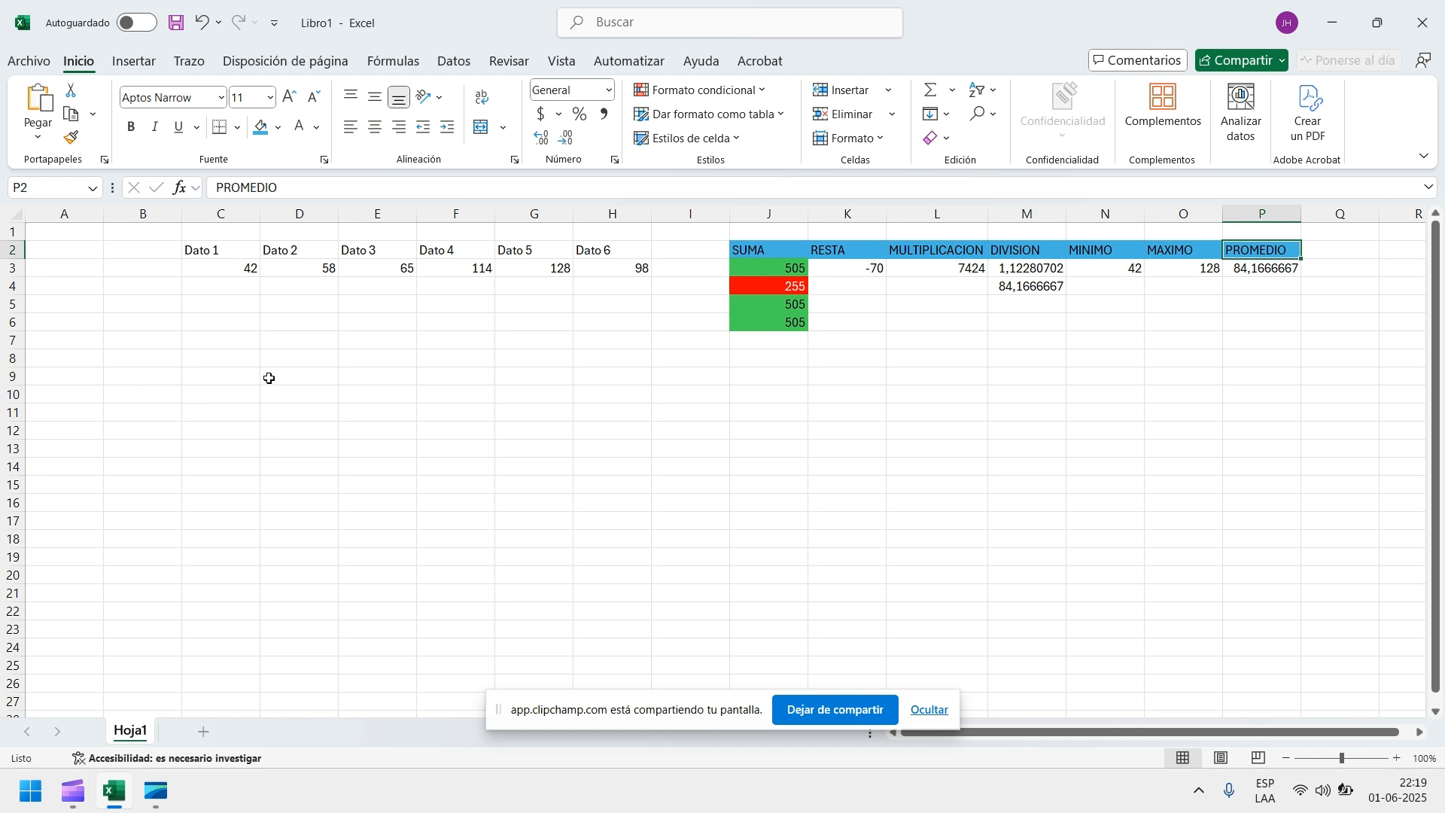
click(304, 359)
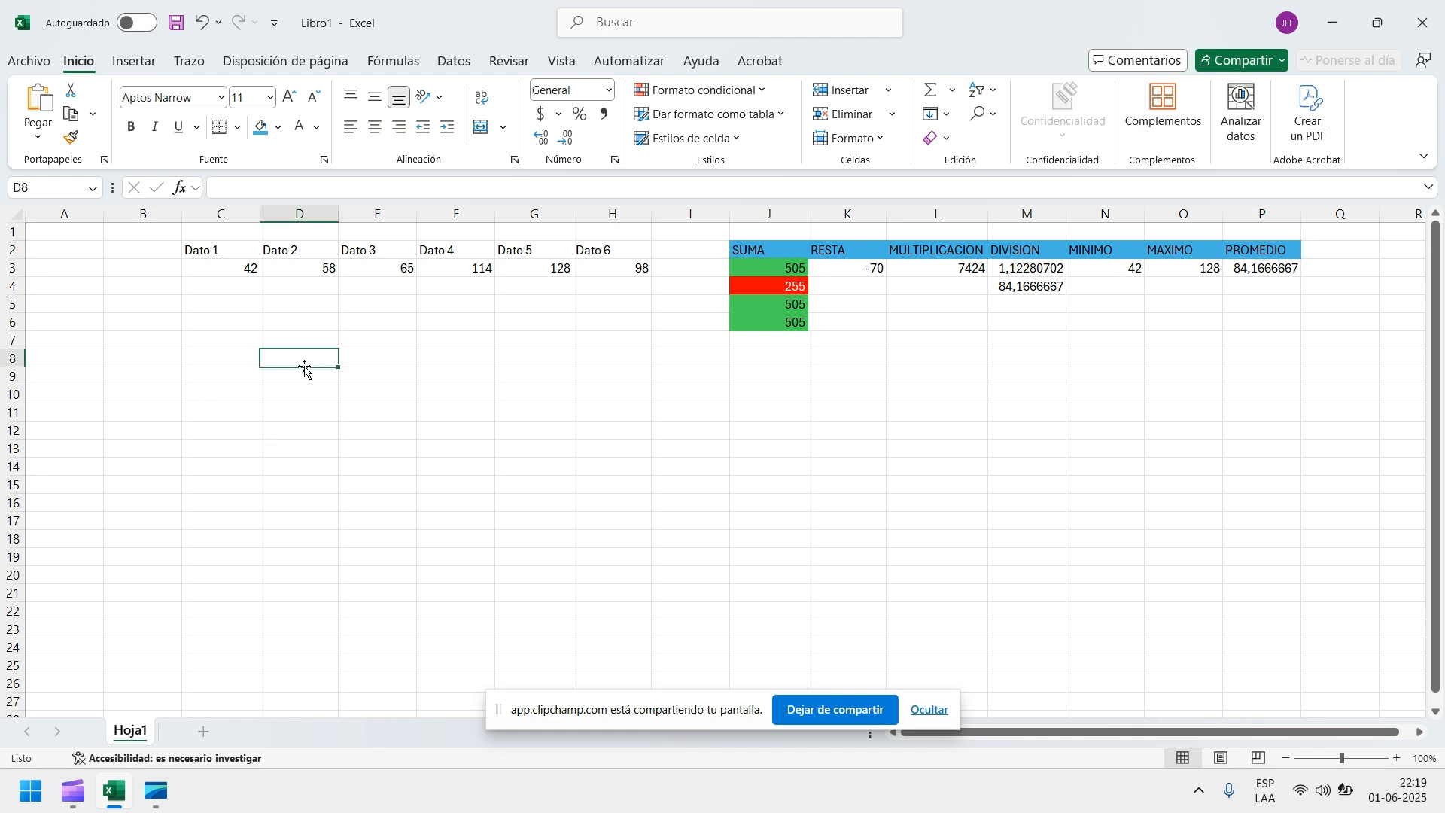
click(294, 395)
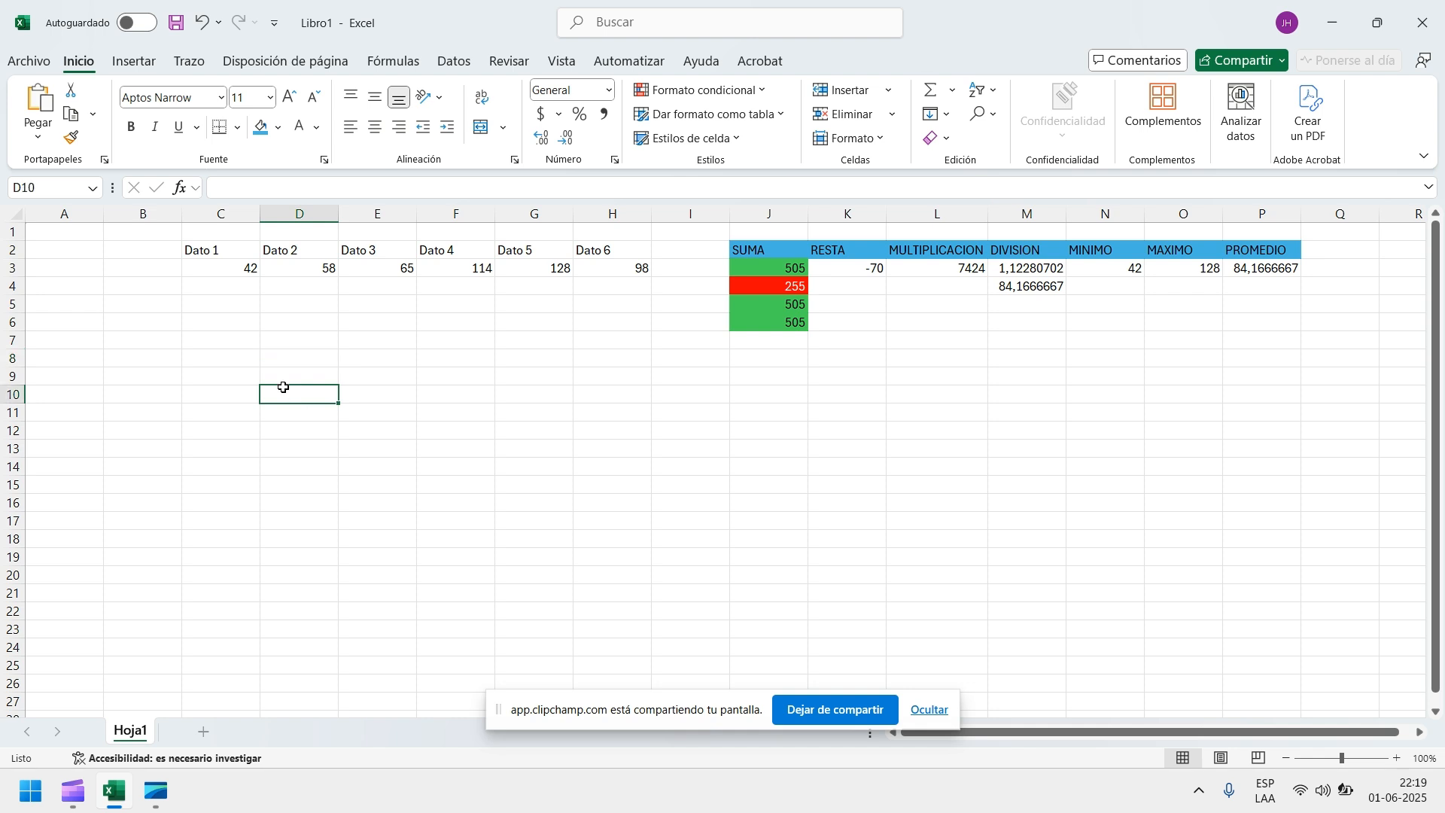
click(228, 358)
click(234, 371)
click(250, 418)
click(291, 412)
click(287, 390)
click(340, 451)
Step: Enter the formula =P3 in D12 to reference the average from another cell, and clear D12 again
click(308, 431)
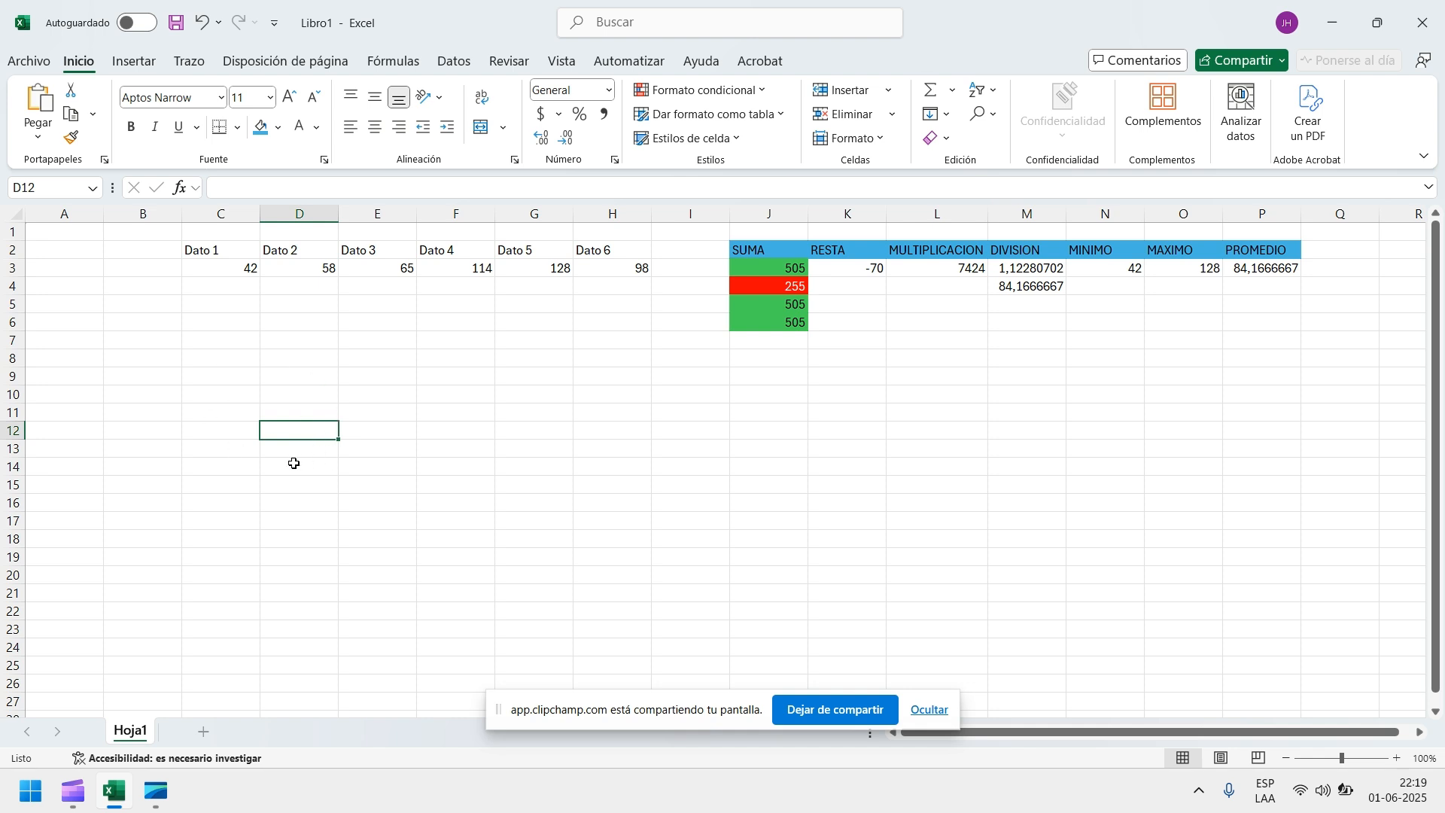
text(=)
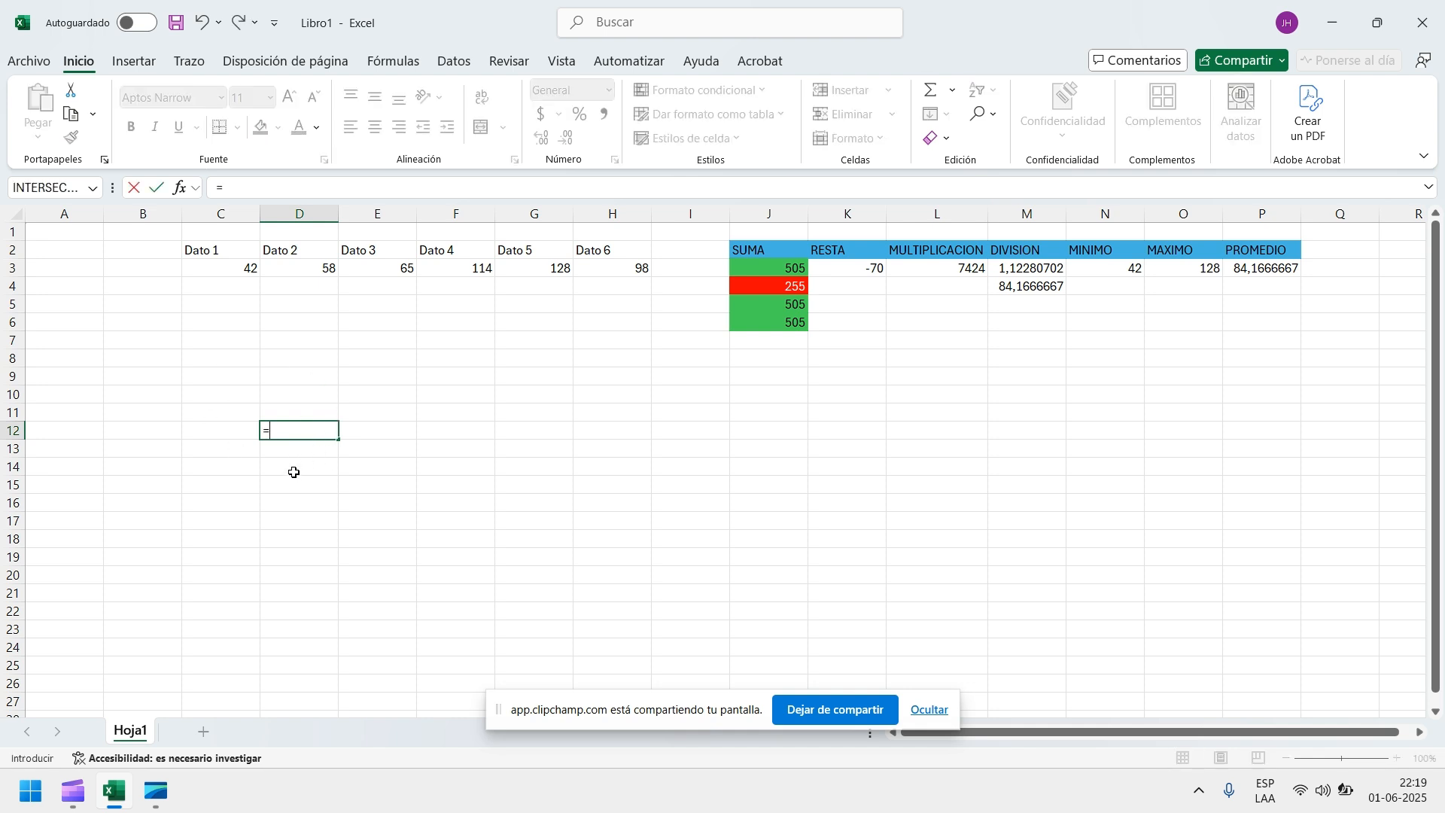
click(1253, 272)
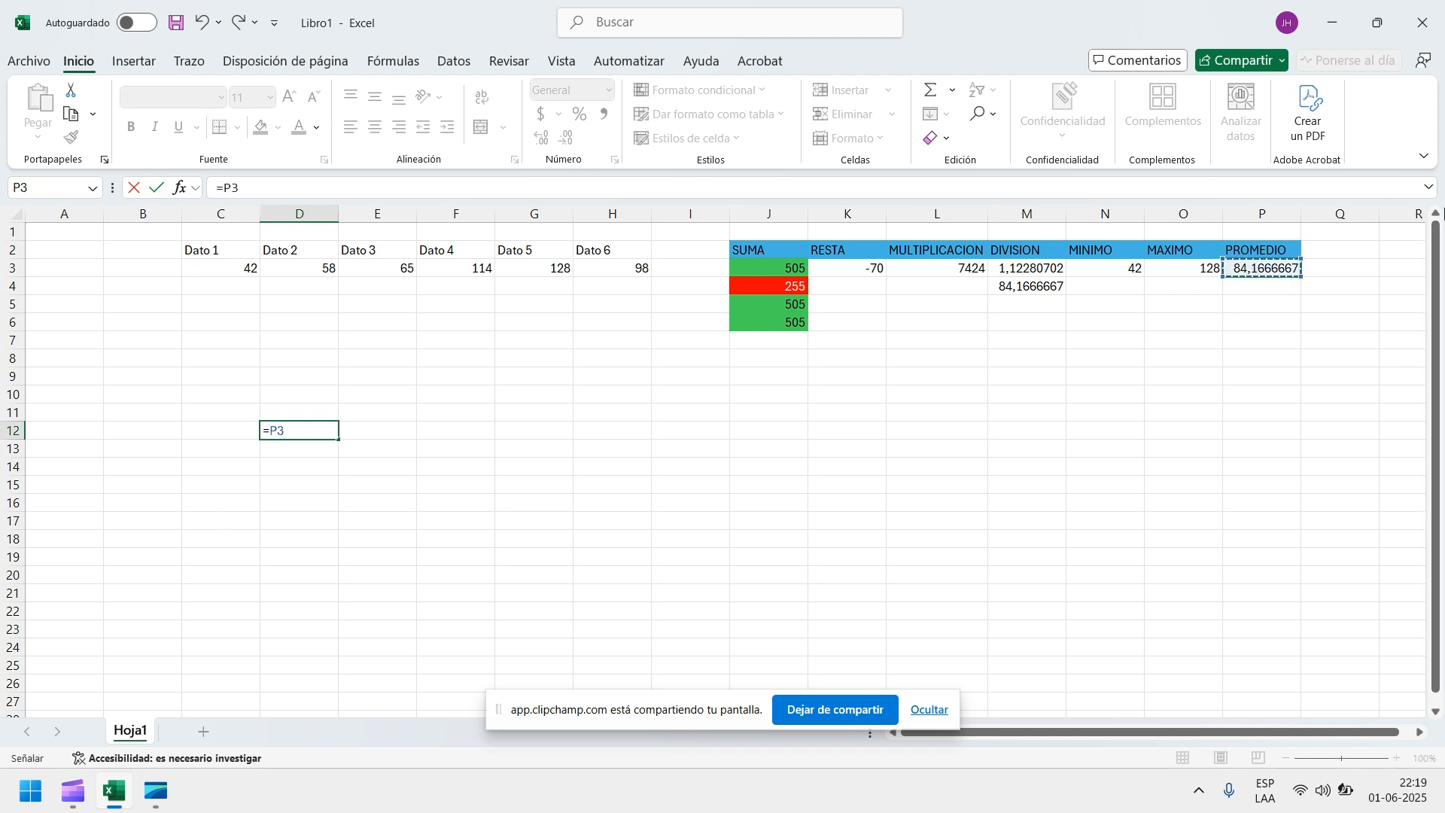
key(Return)
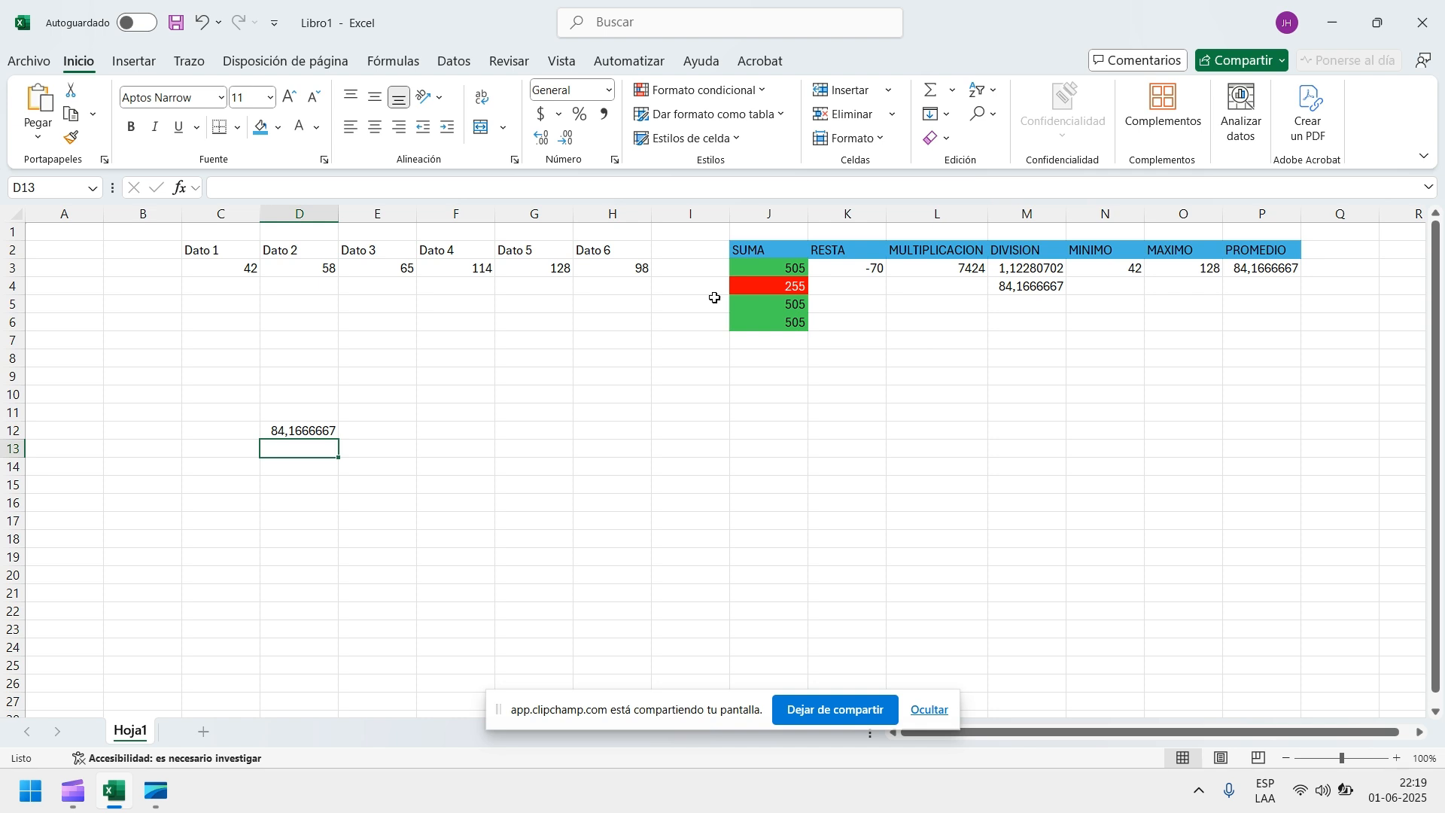
click(286, 429)
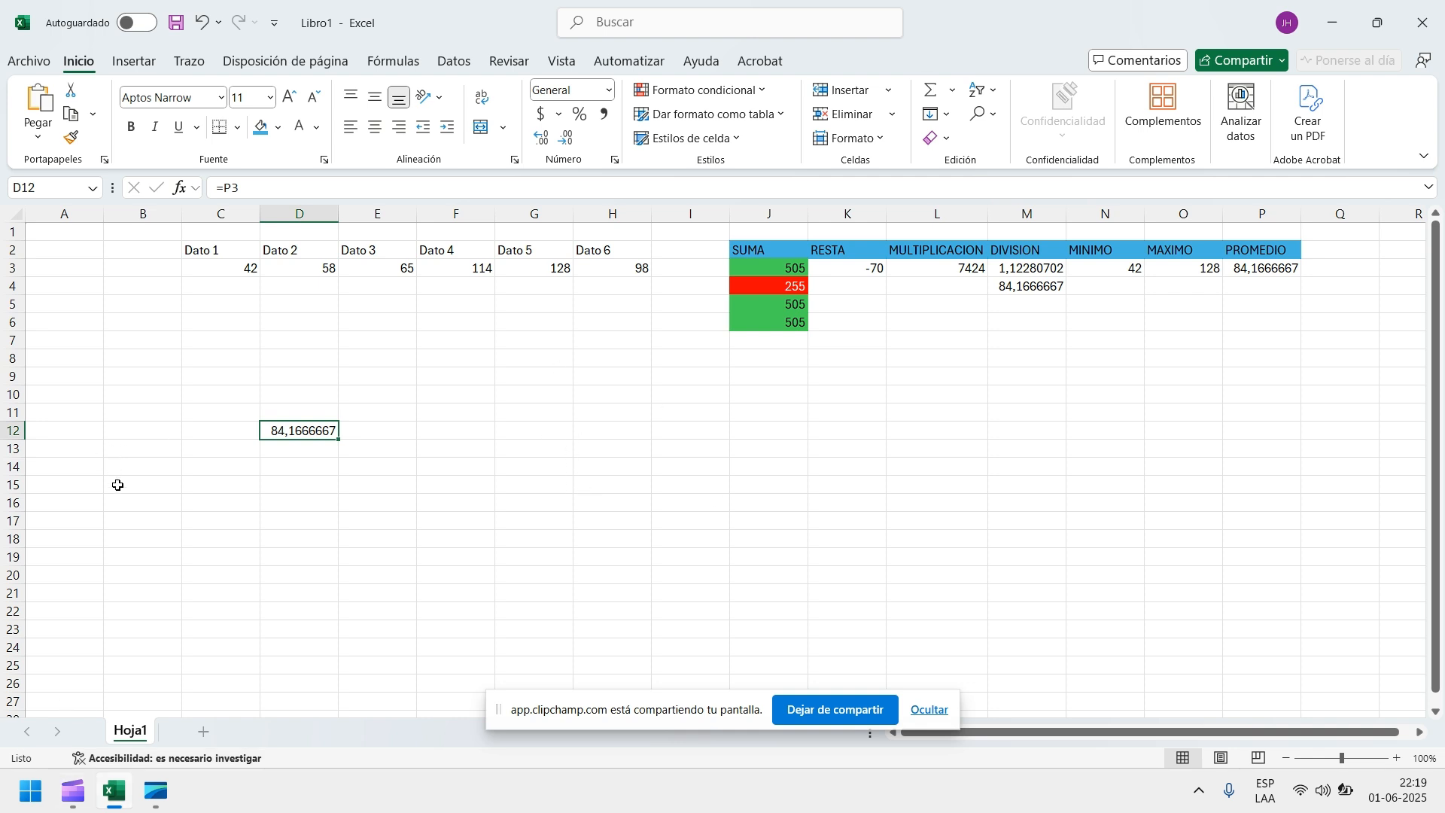
click(133, 539)
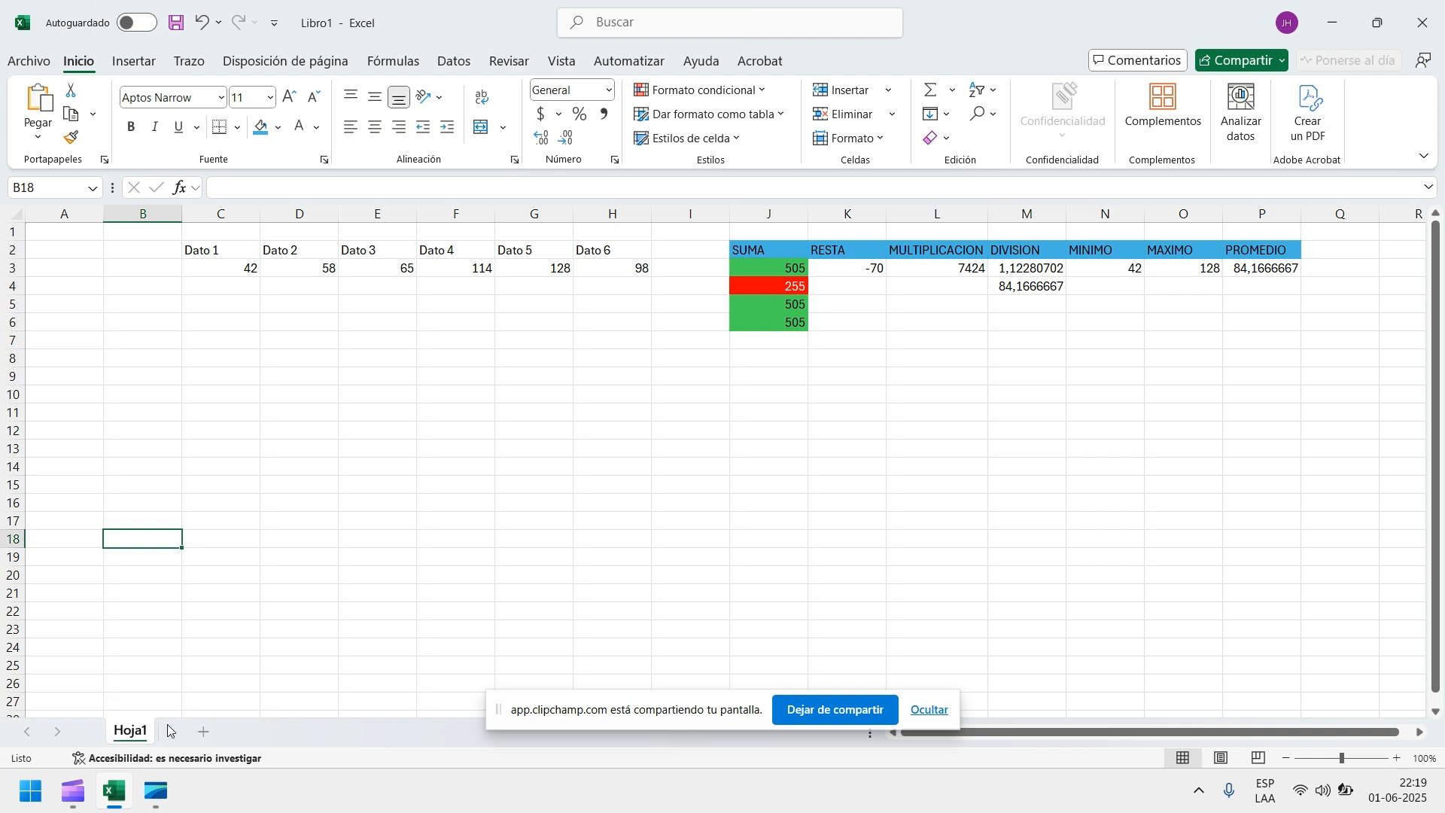
Step: Add five blank worksheets to the workbook and return to Hoja1
click(206, 734)
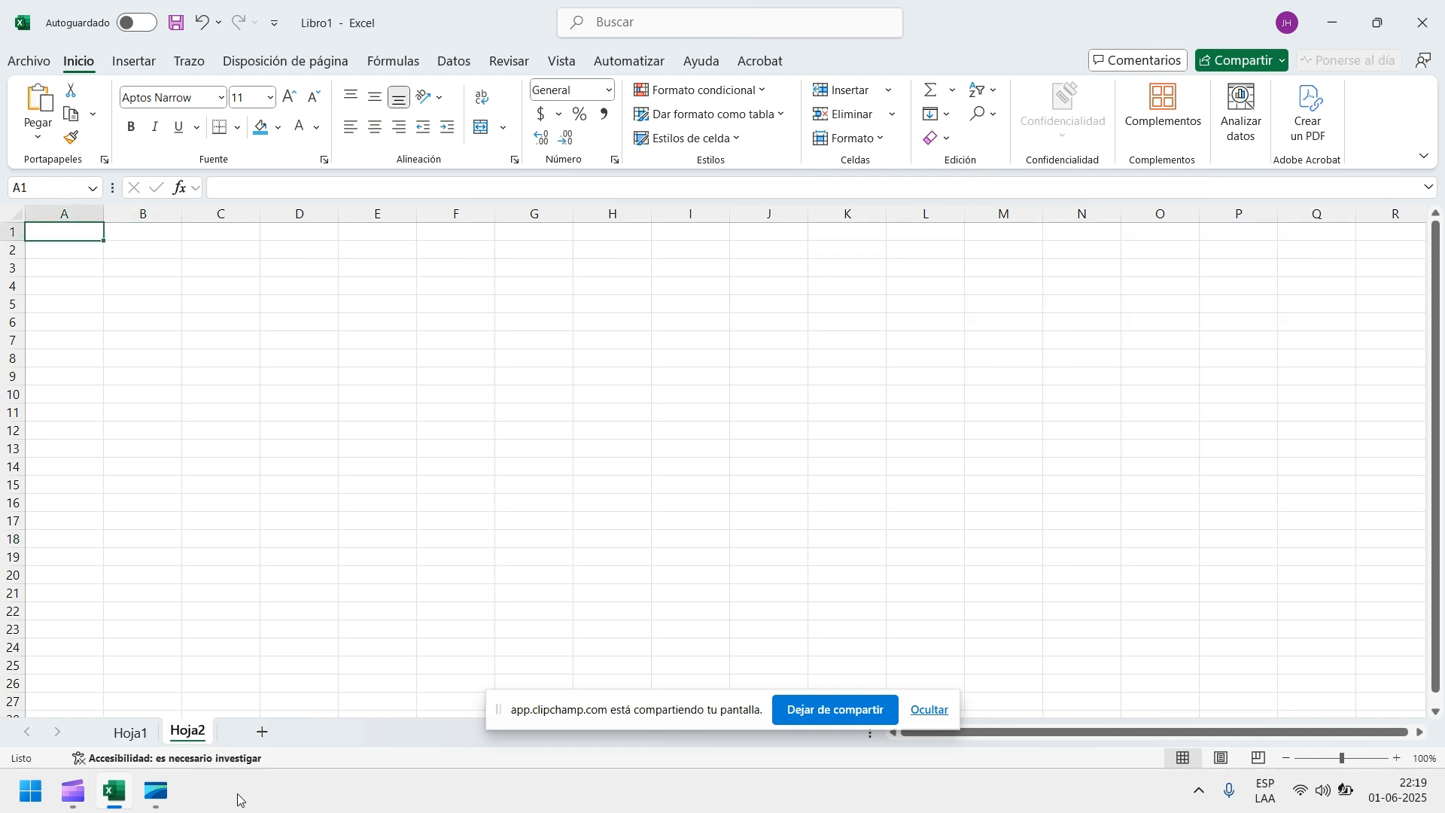
click(265, 732)
click(322, 732)
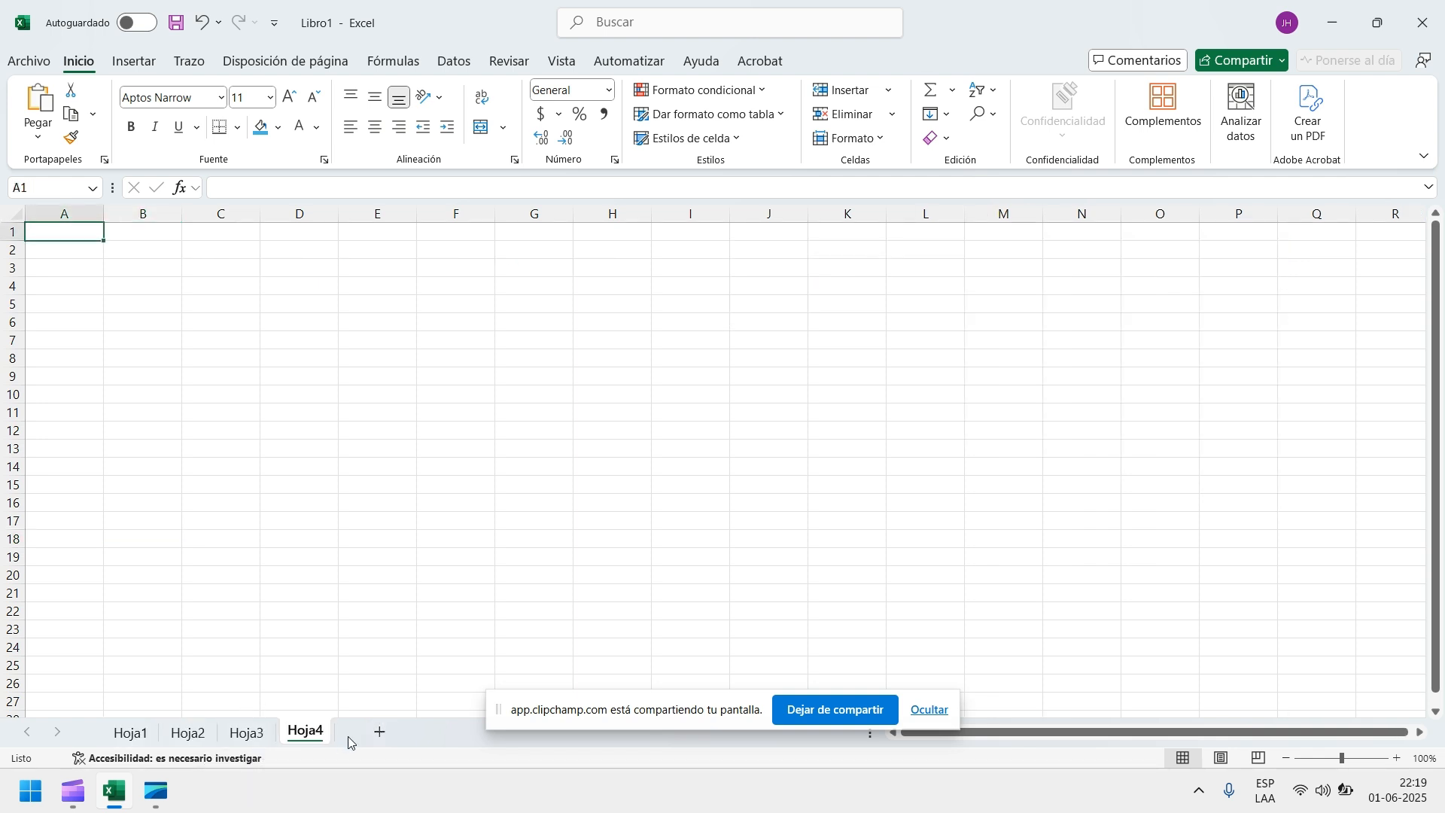
click(379, 732)
click(439, 742)
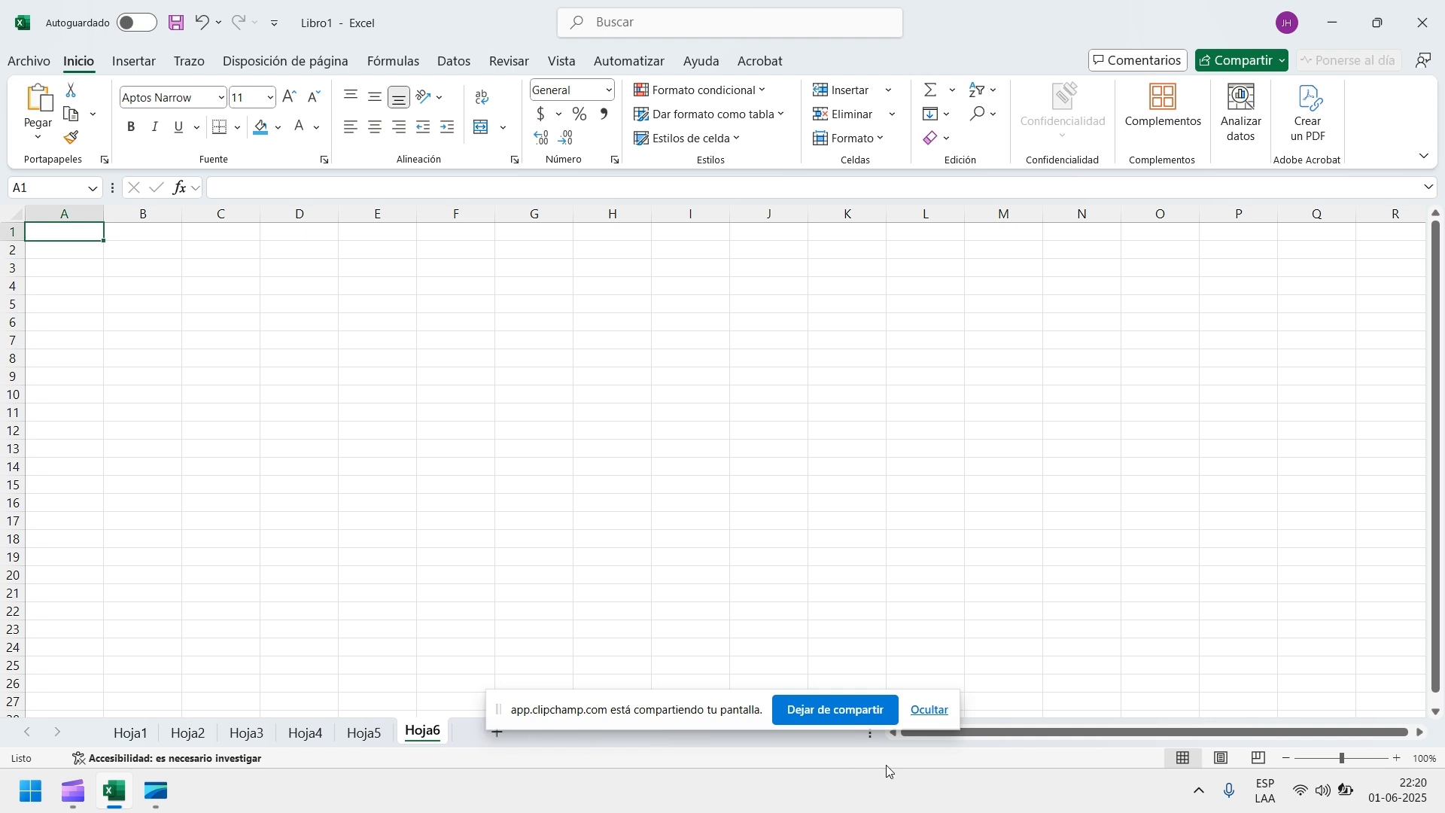
click(139, 734)
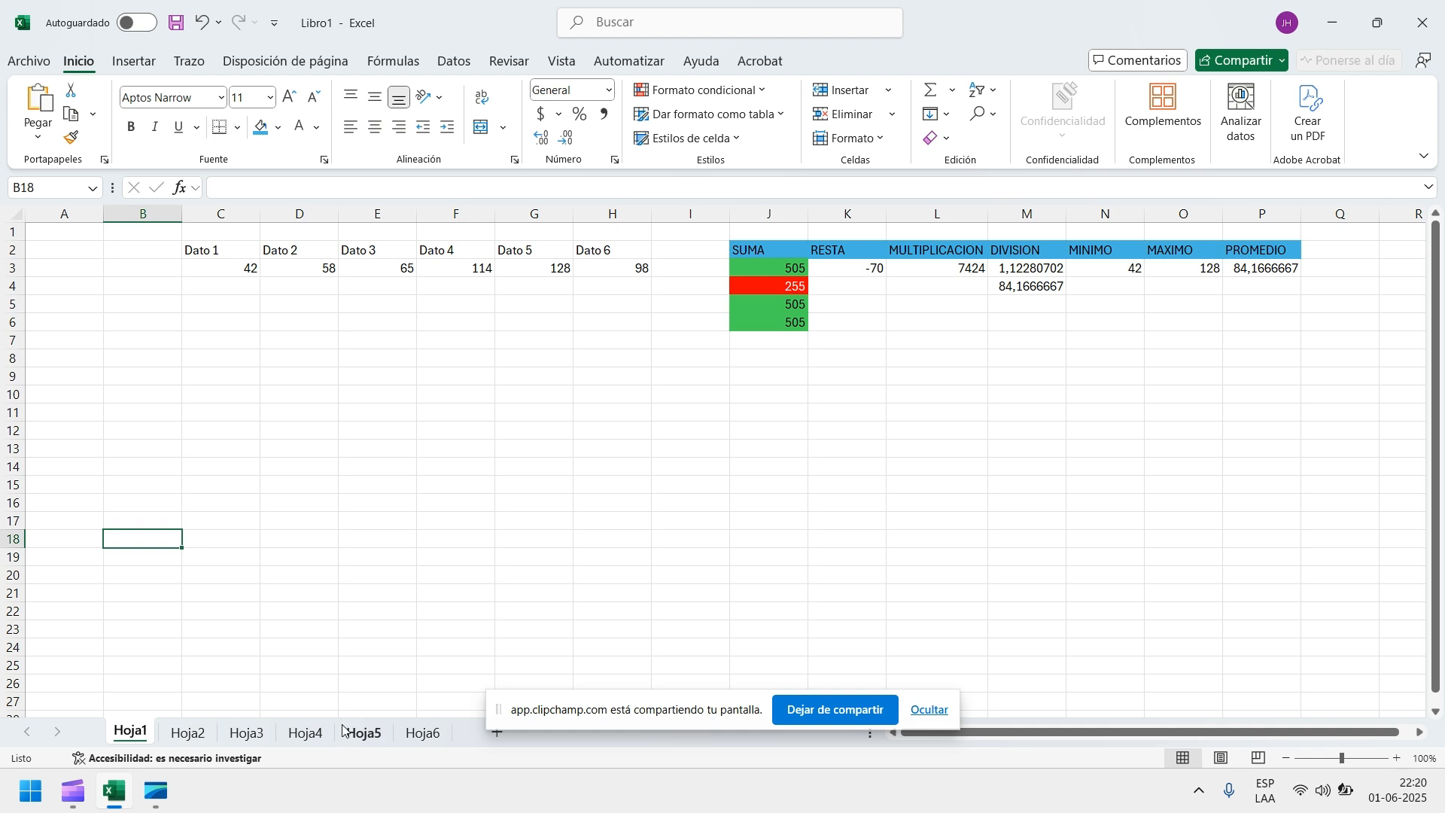
Step: Rename the Hoja2 worksheet as LISTADO ALUMNOS
click(198, 736)
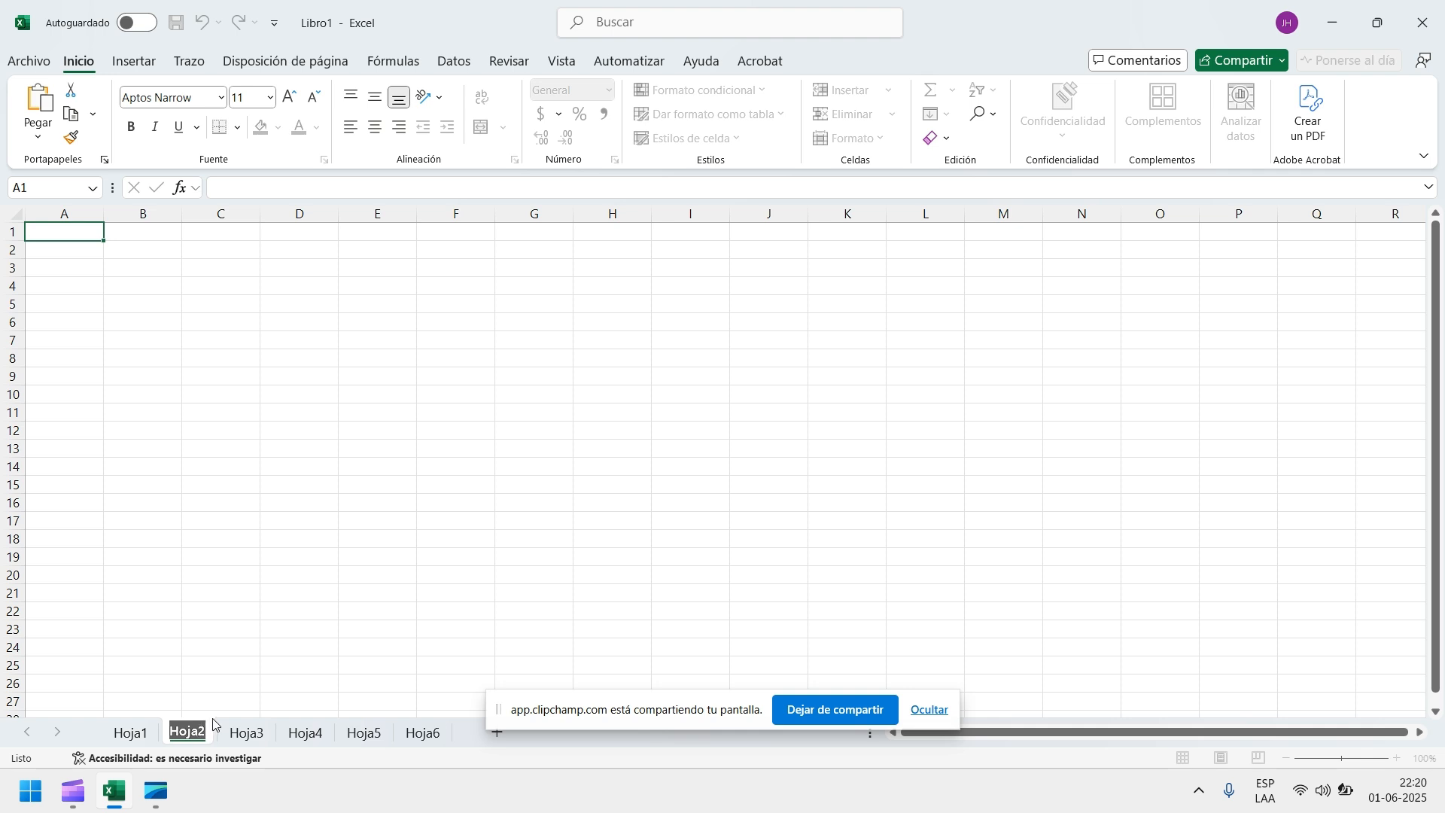
text(LIS)
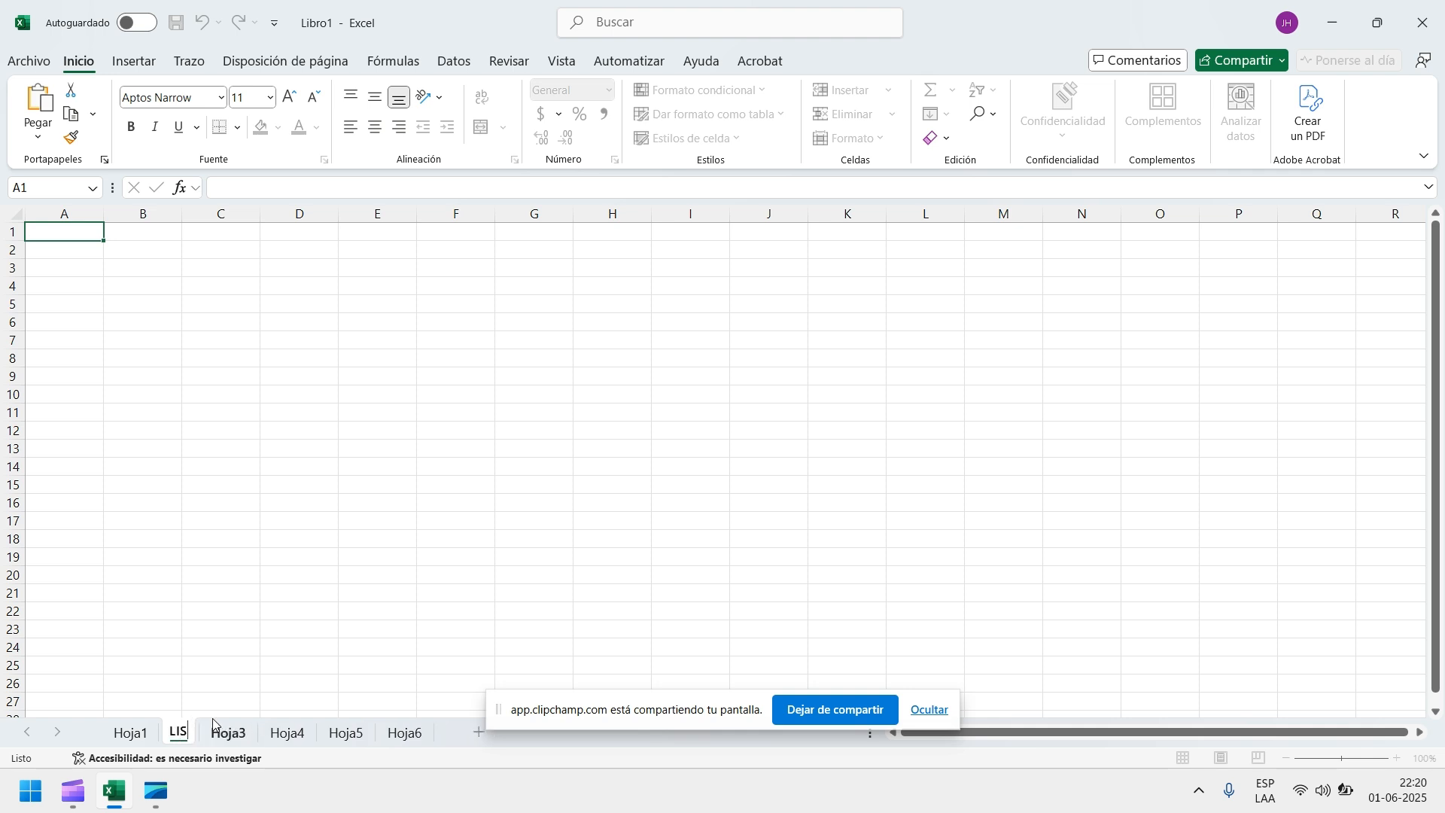
text(TADO ALUMNOS)
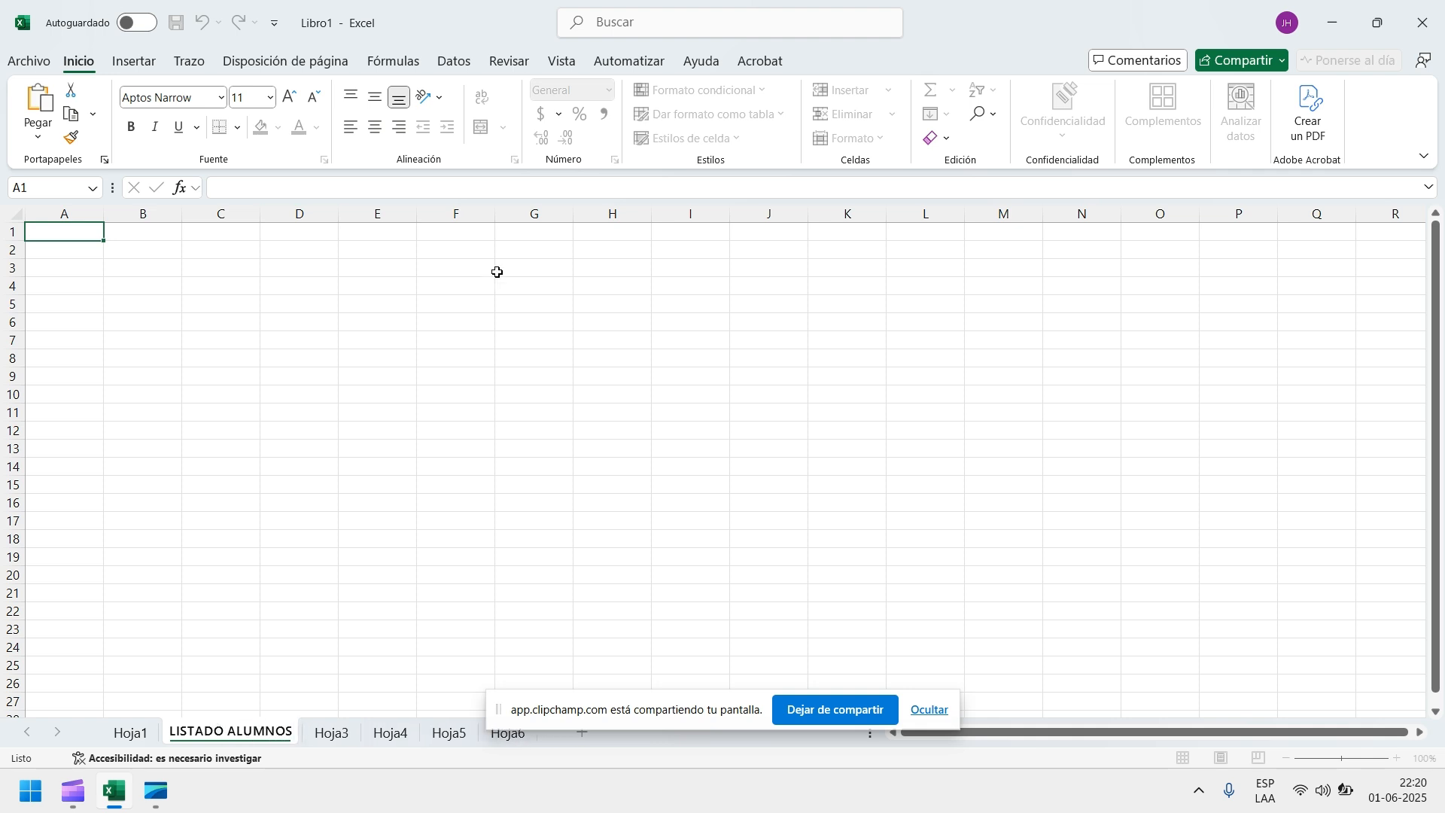
click(200, 337)
Step: Enter the header NOMBRE ALUMNO in C3 and autofit column C to the text
click(216, 311)
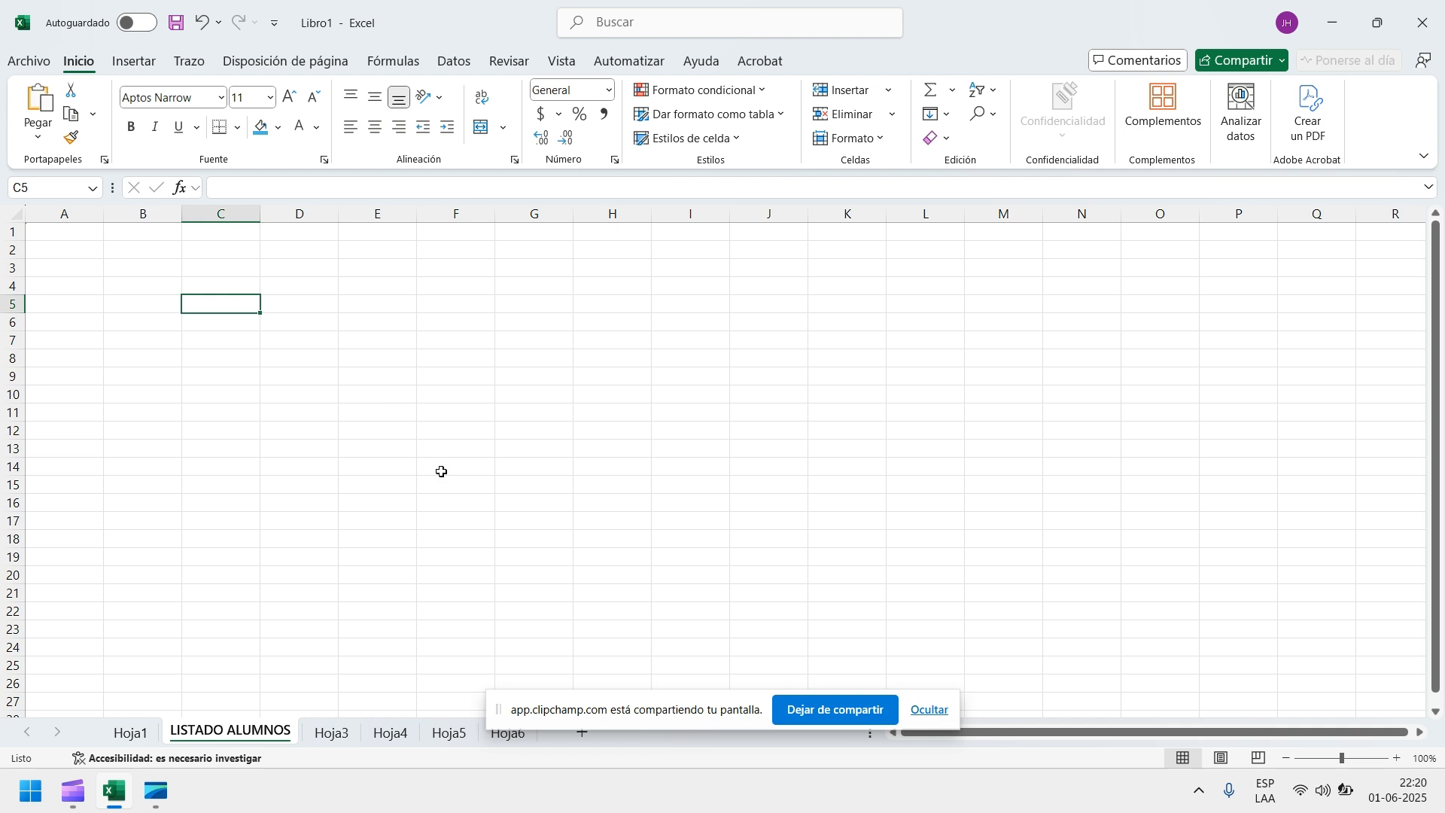
click(236, 284)
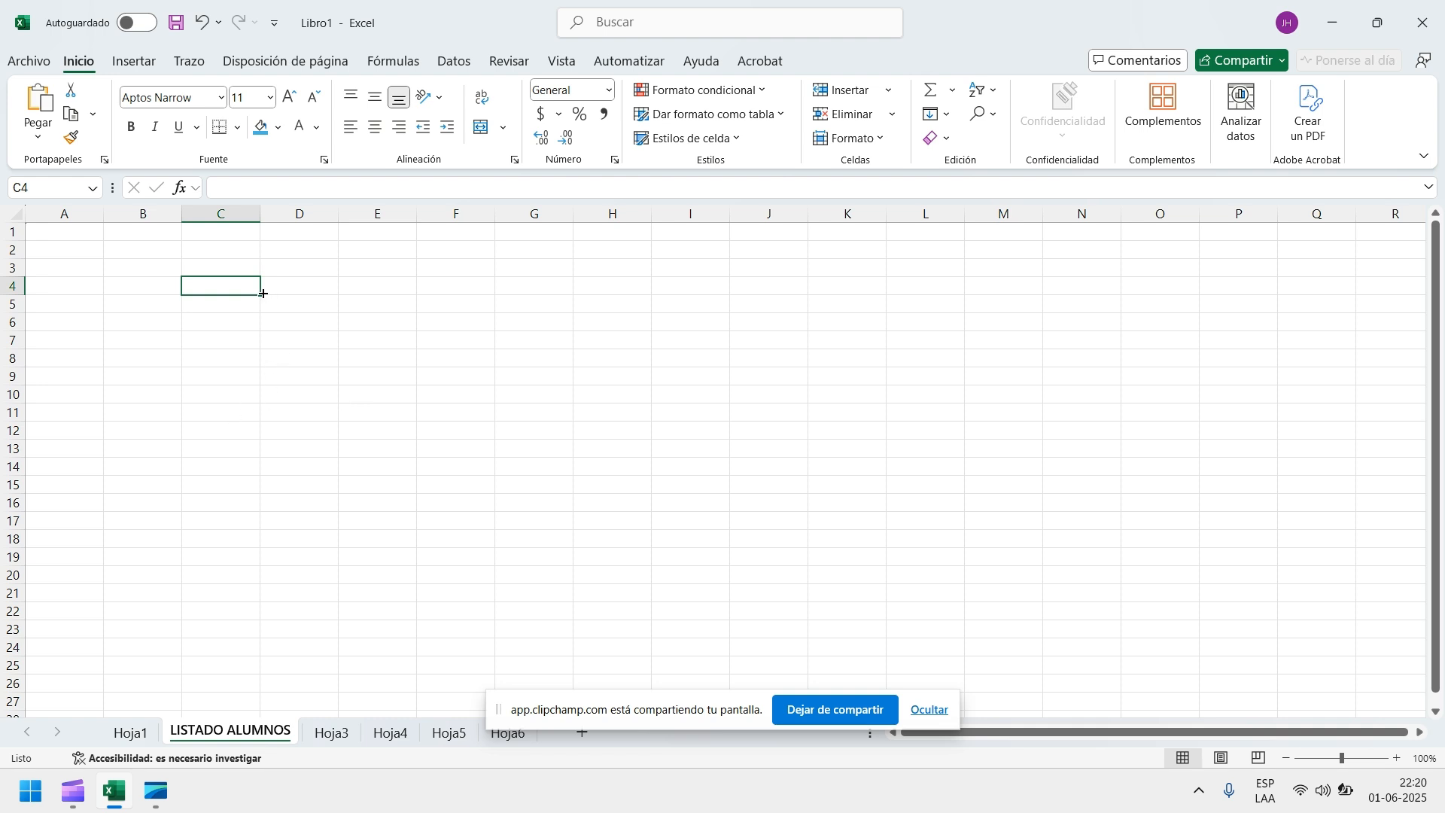
click(240, 269)
text(NOMBRE ALUMNO)
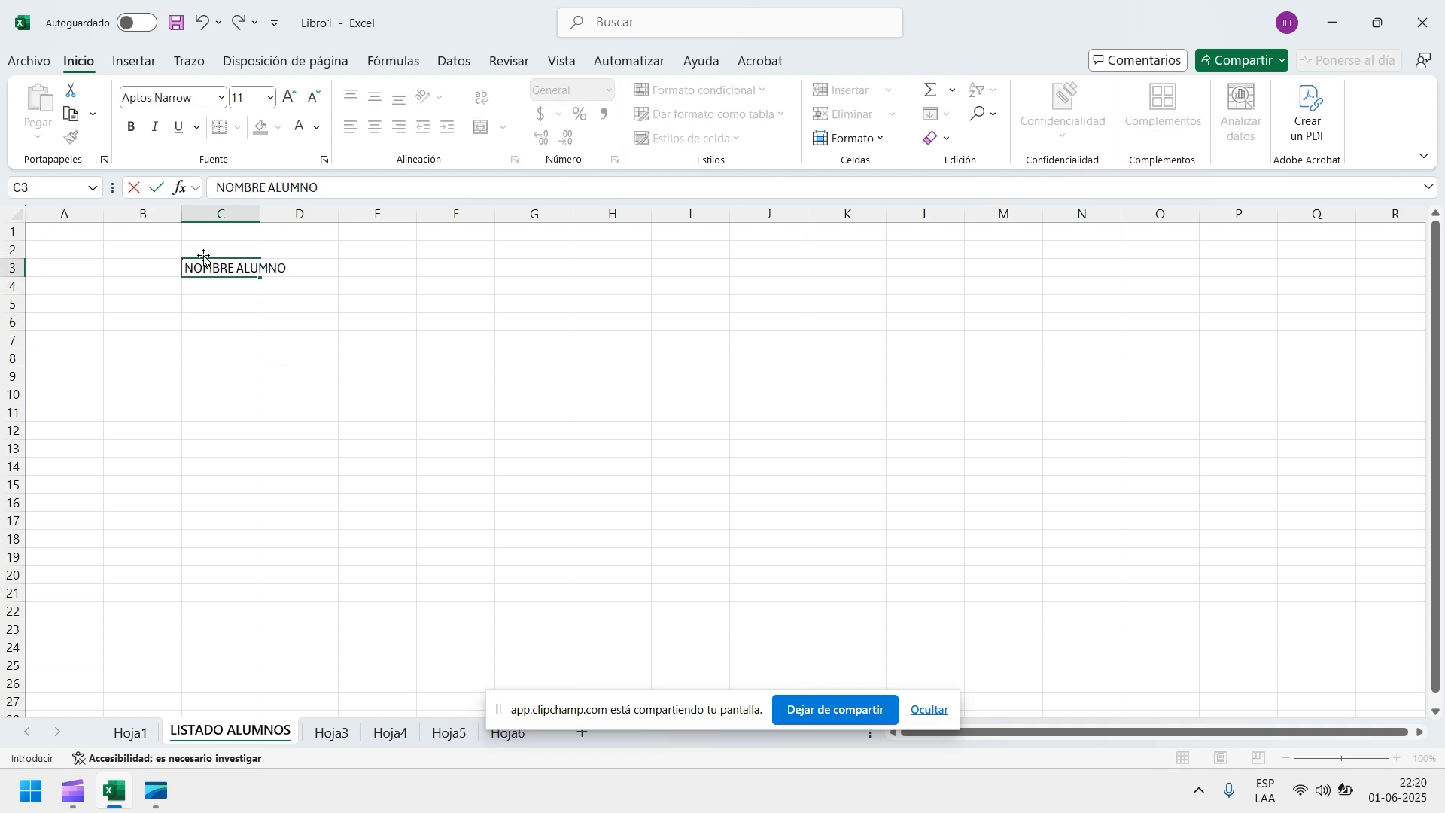
double_click(259, 214)
Step: Enter the headers RUT in D3 and FECHA DE NACIMIENTO in E3, and autofit column E
click(316, 256)
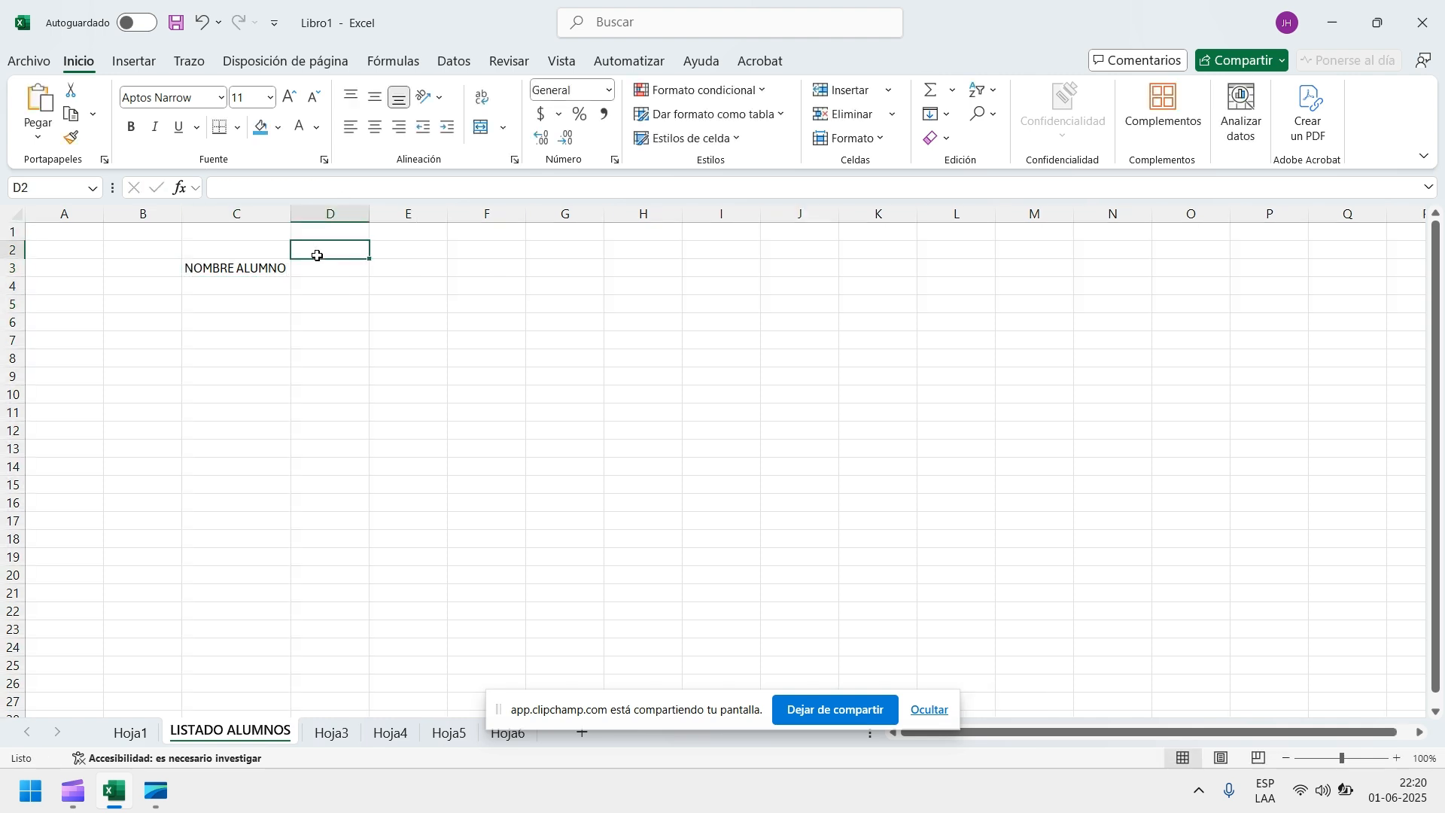
click(326, 268)
text(RUT)
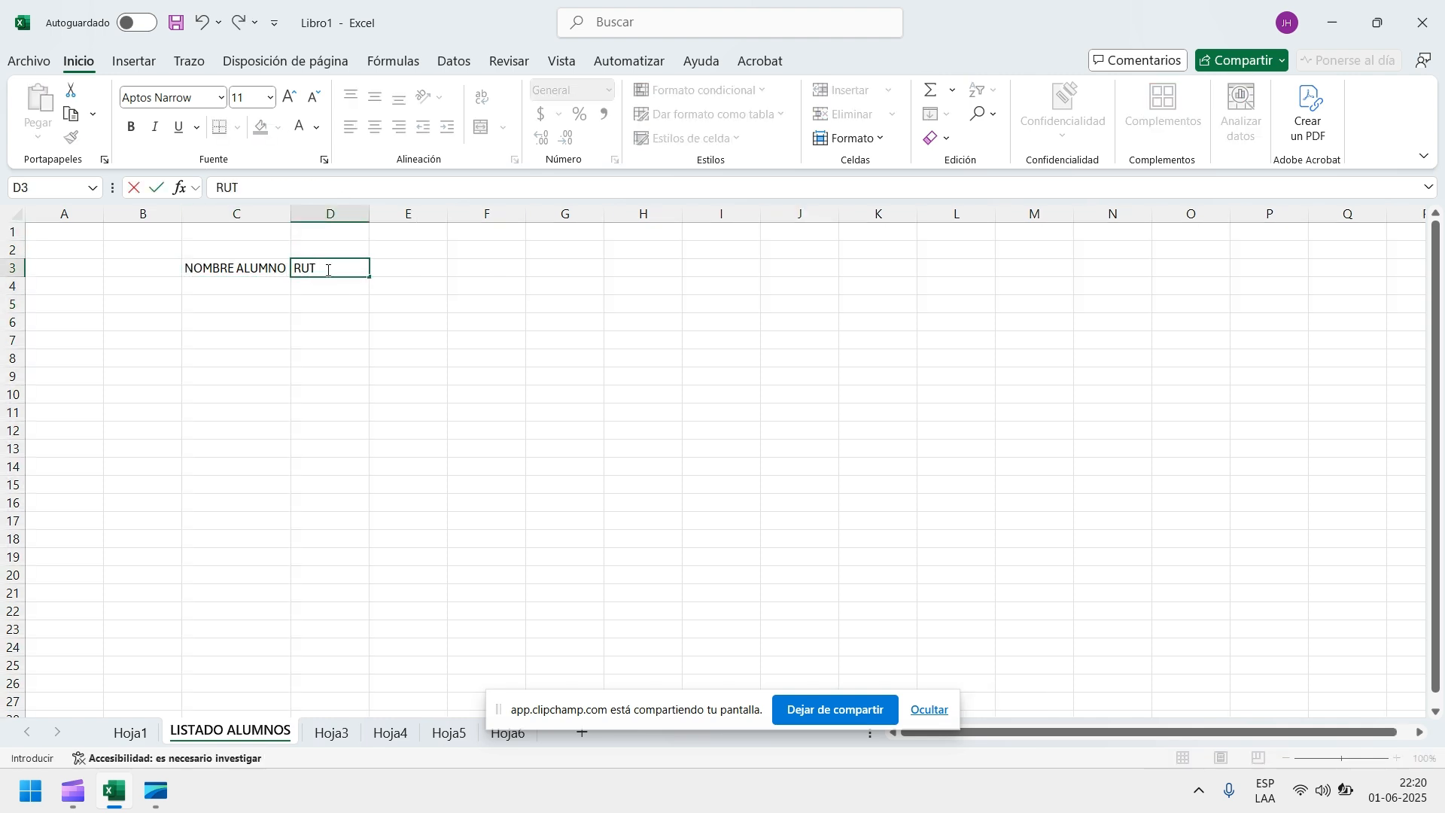
key(Tab)
text(FECH)
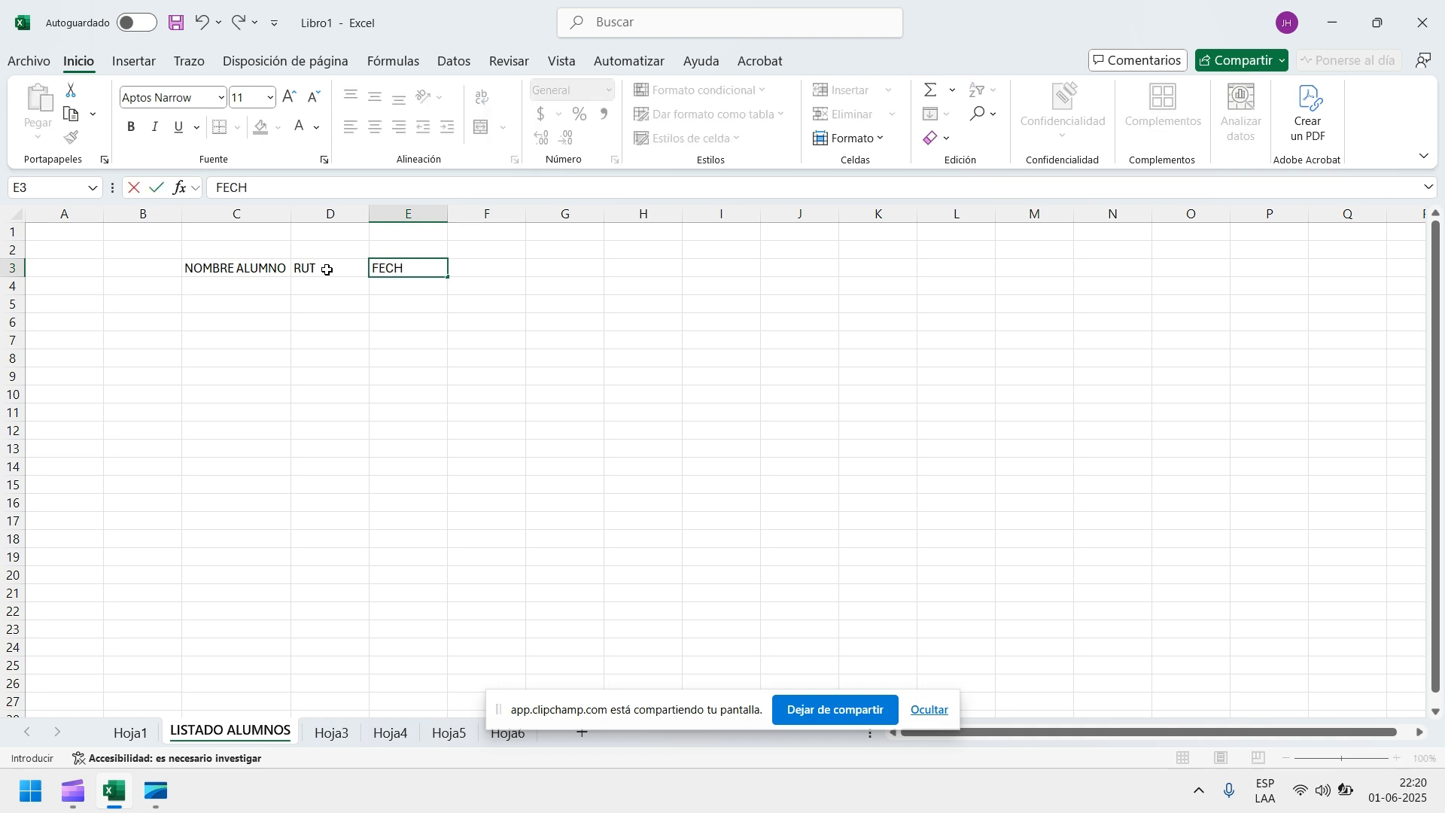
text(A DE NACIMIENTO)
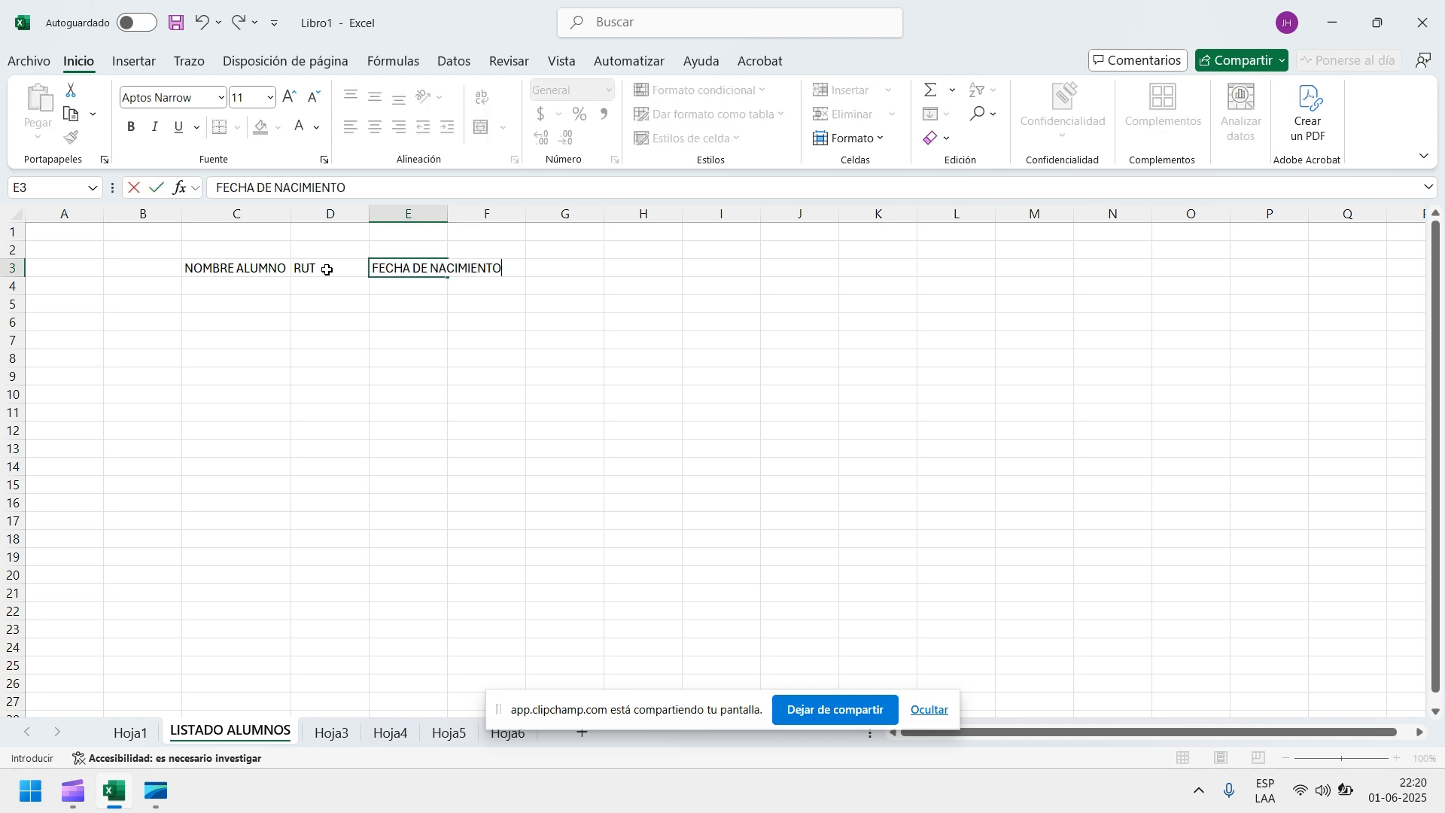
double_click(447, 215)
Step: Enter the headers CORREO PERSONAL in F3 and CORREO CORPORATIVO in G3, autofitting both columns
click(535, 268)
text(CORREO PERSONAL)
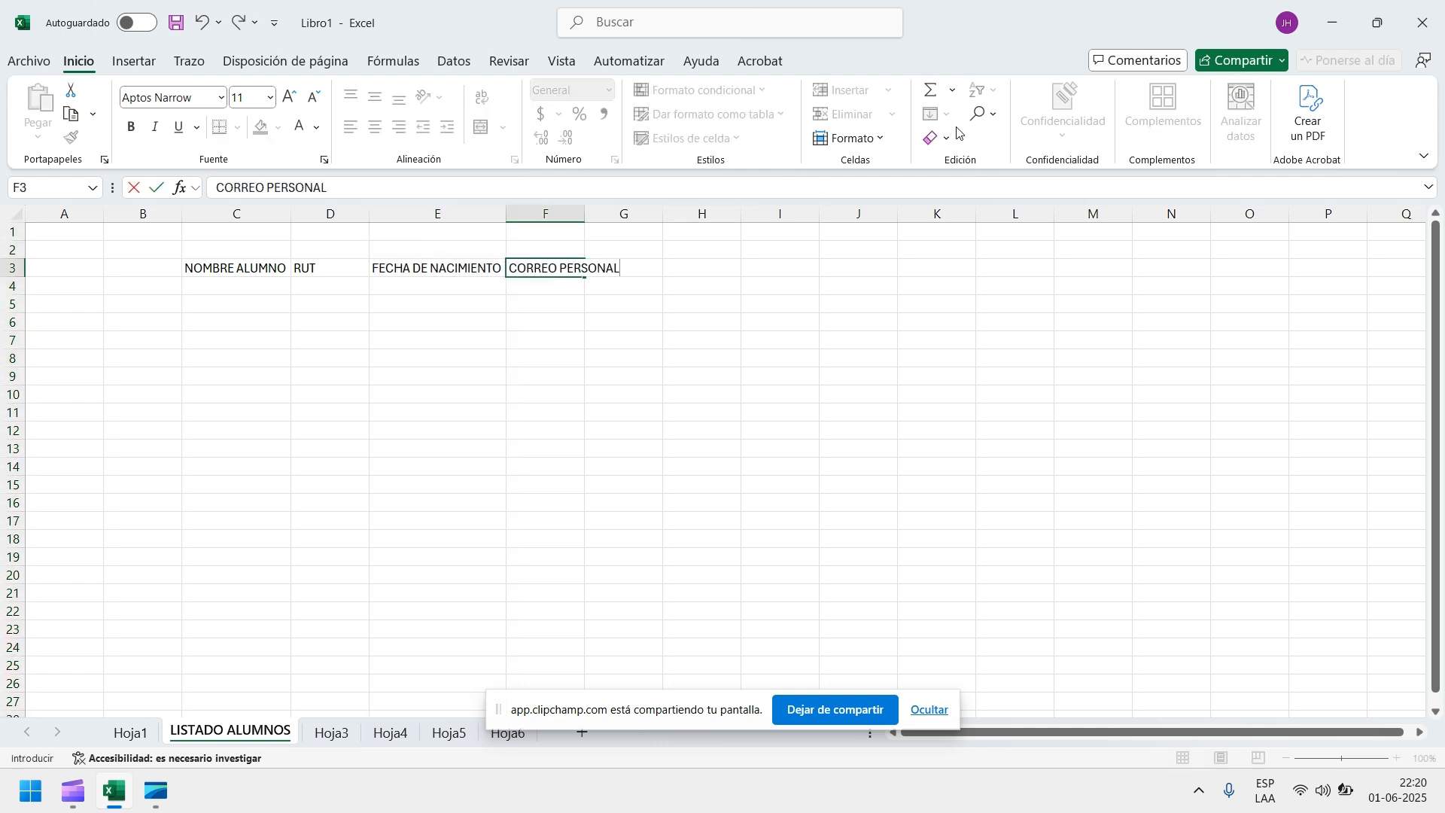
double_click(586, 215)
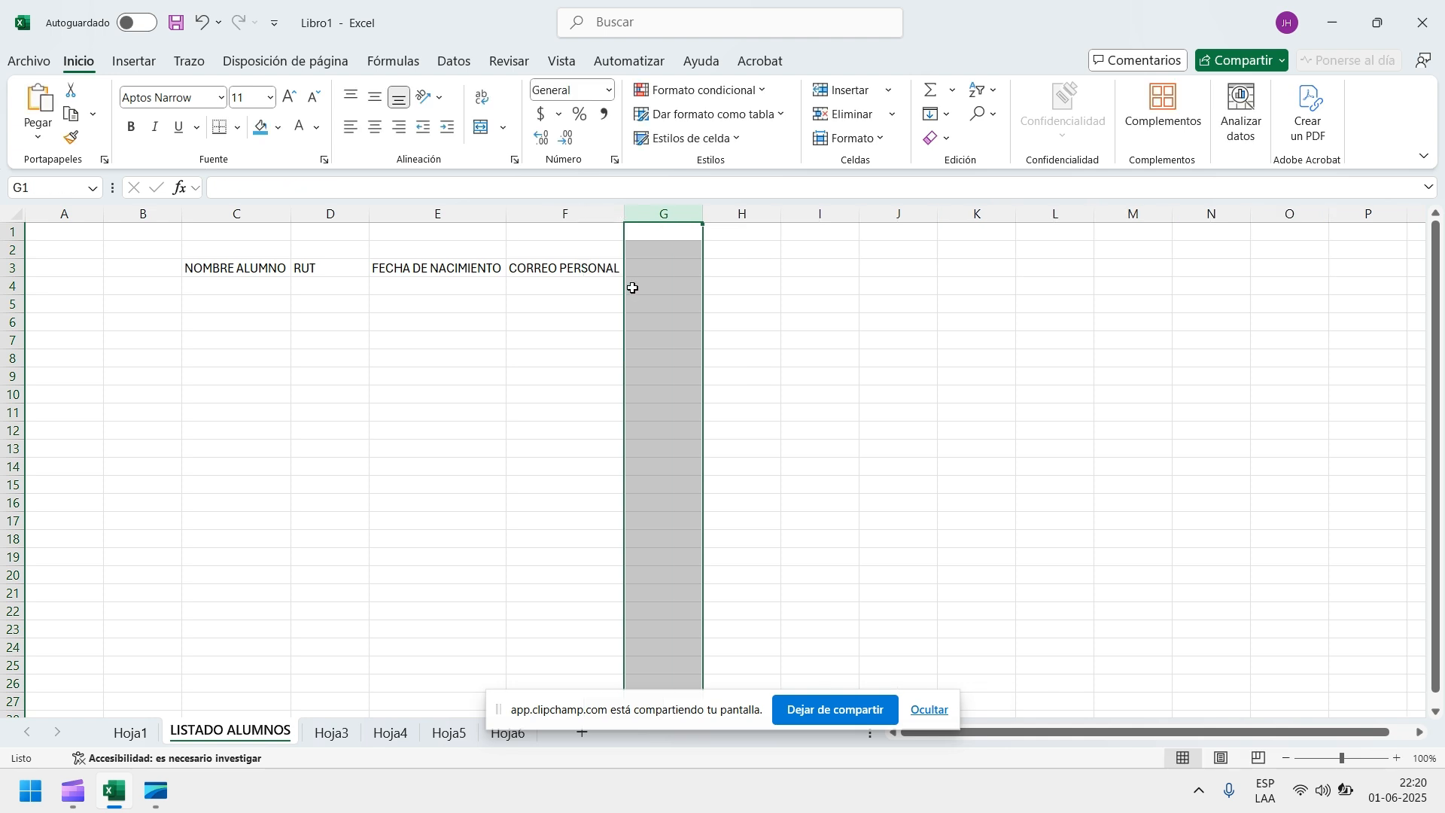
click(646, 274)
text(CORREO)
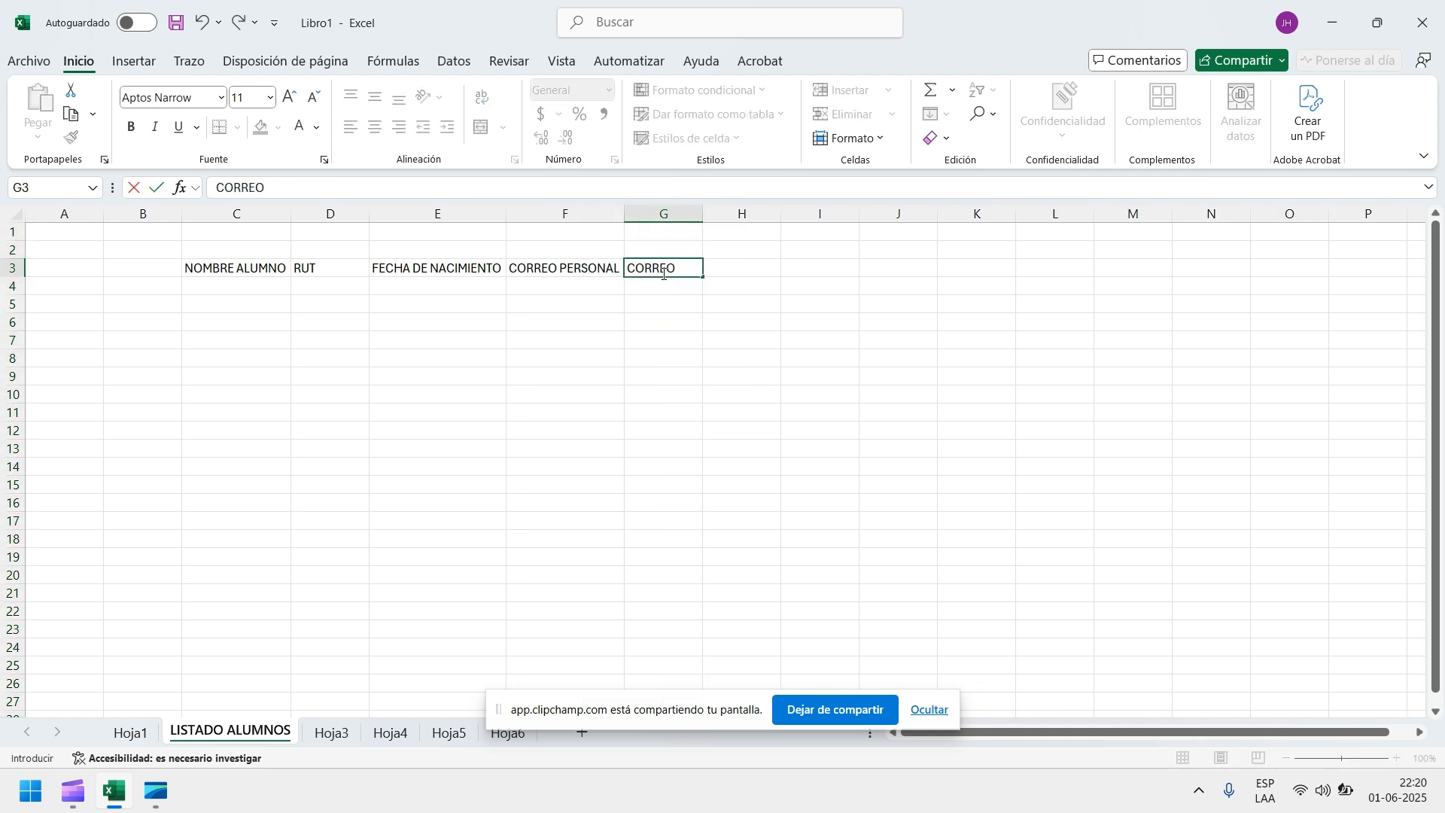
text( CORPORT)
text(TIVO)
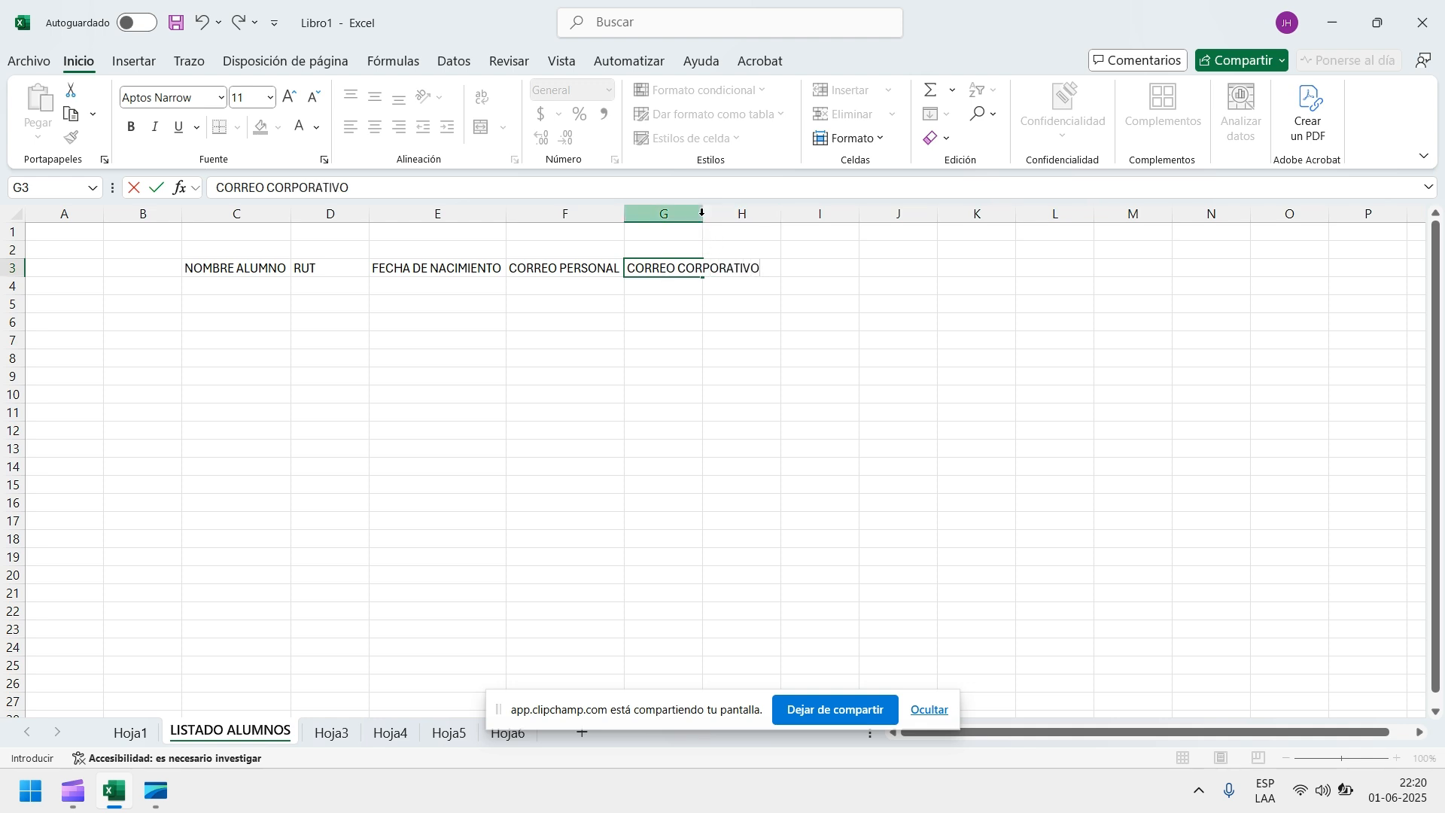
click(664, 214)
double_click(703, 214)
Step: Enter the headers CARRERA in H3 and JORNADA in I3
click(820, 271)
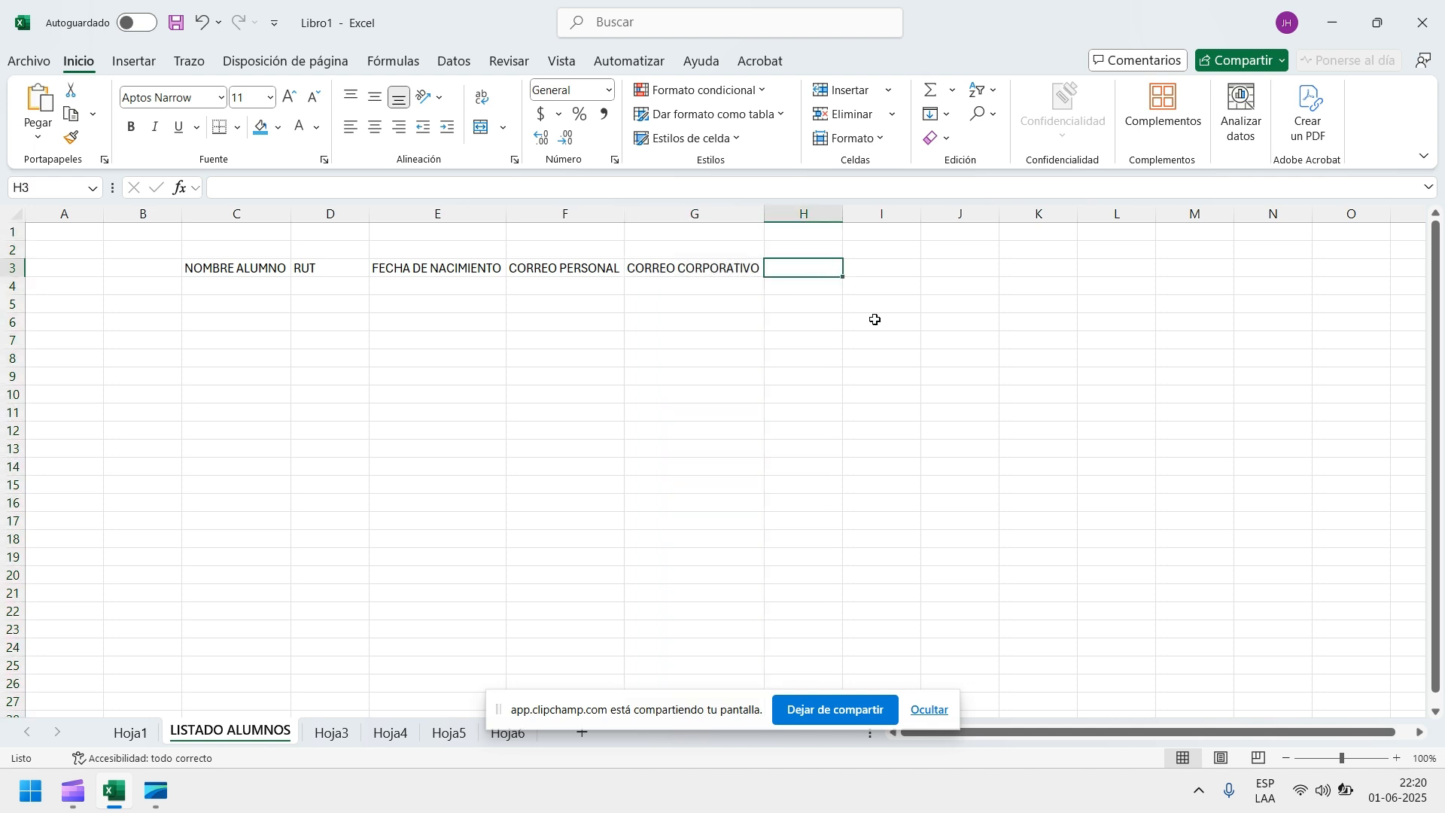
text(CARRERA)
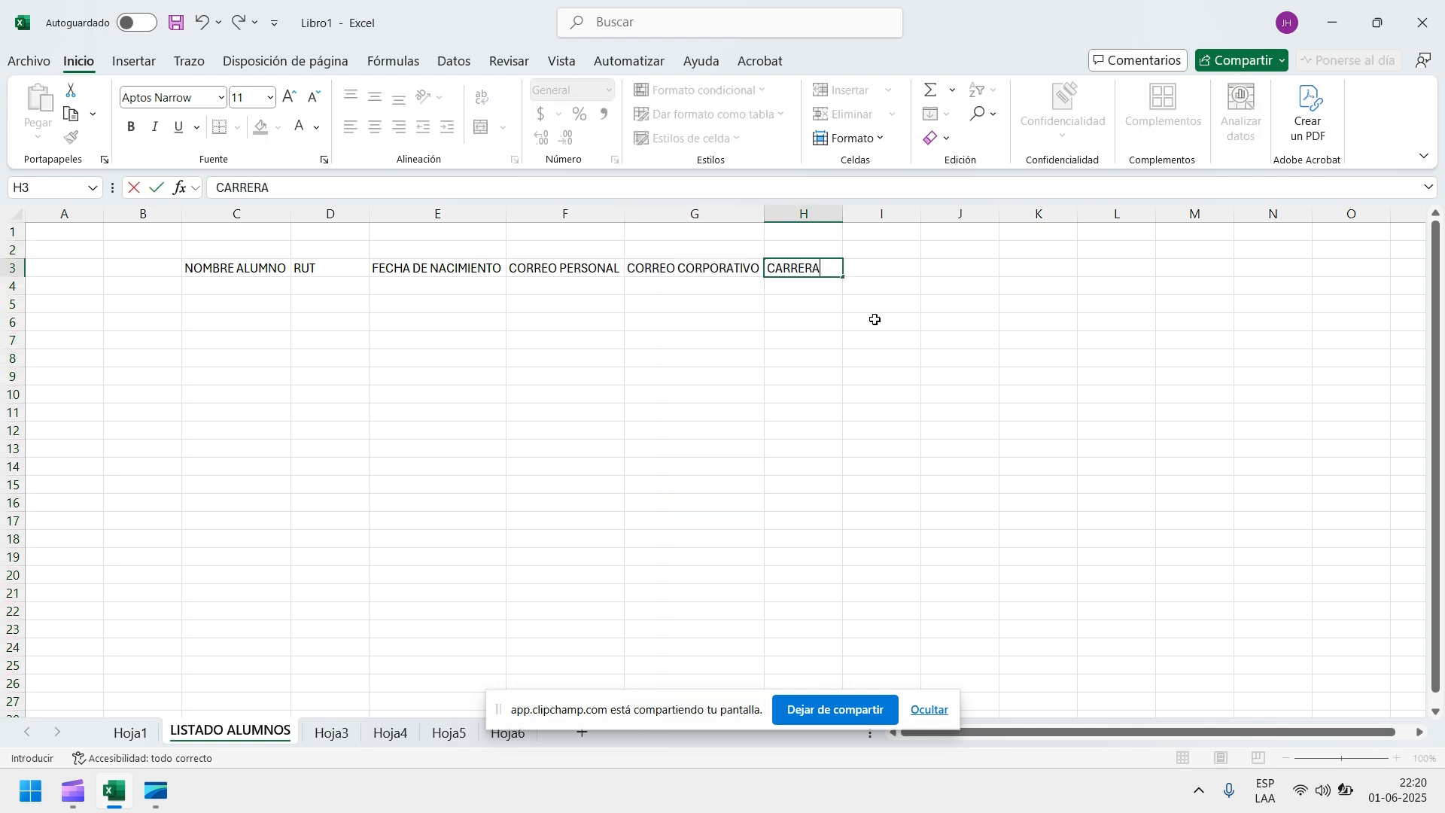
click(901, 268)
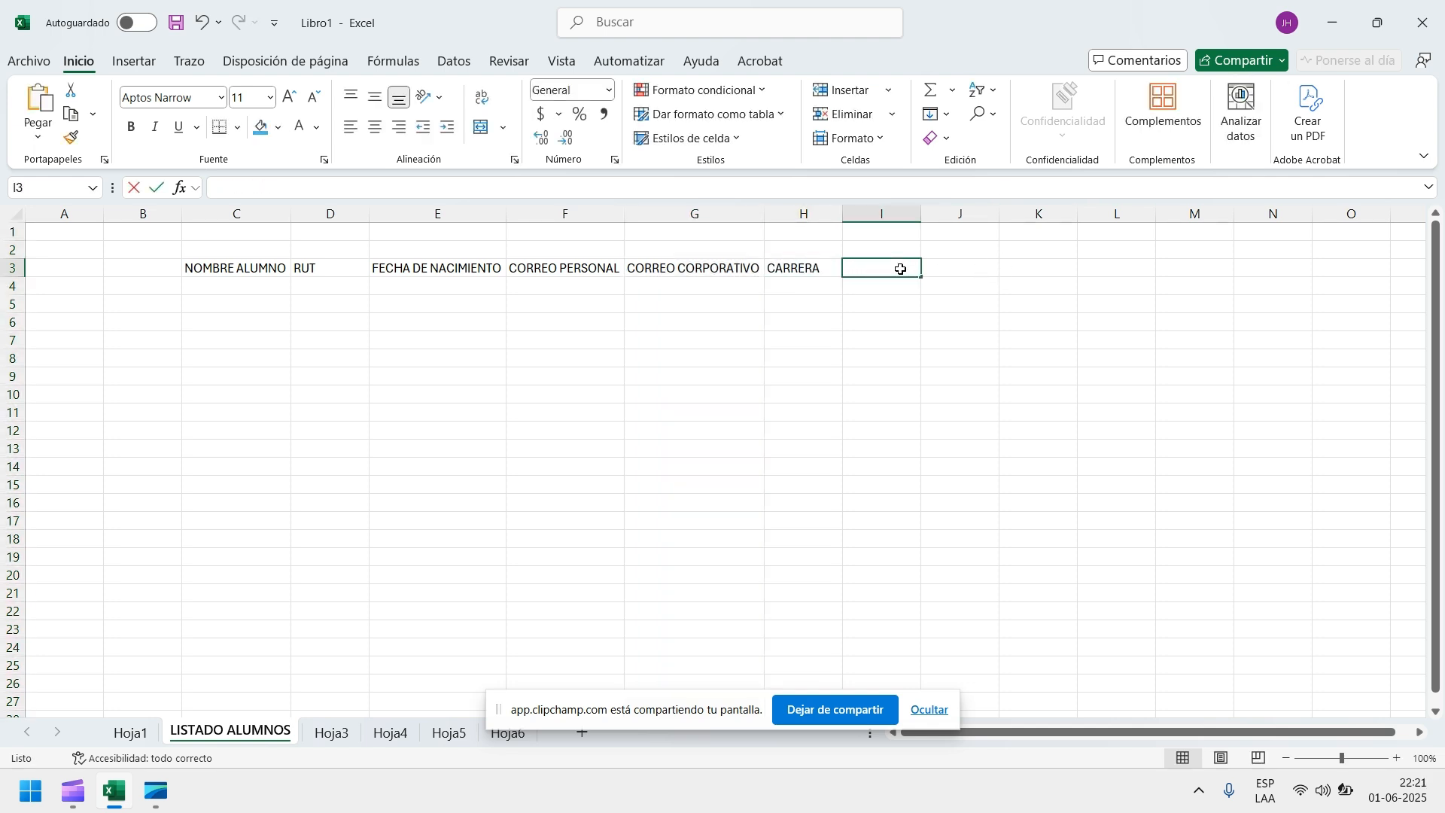
text(JORNADA)
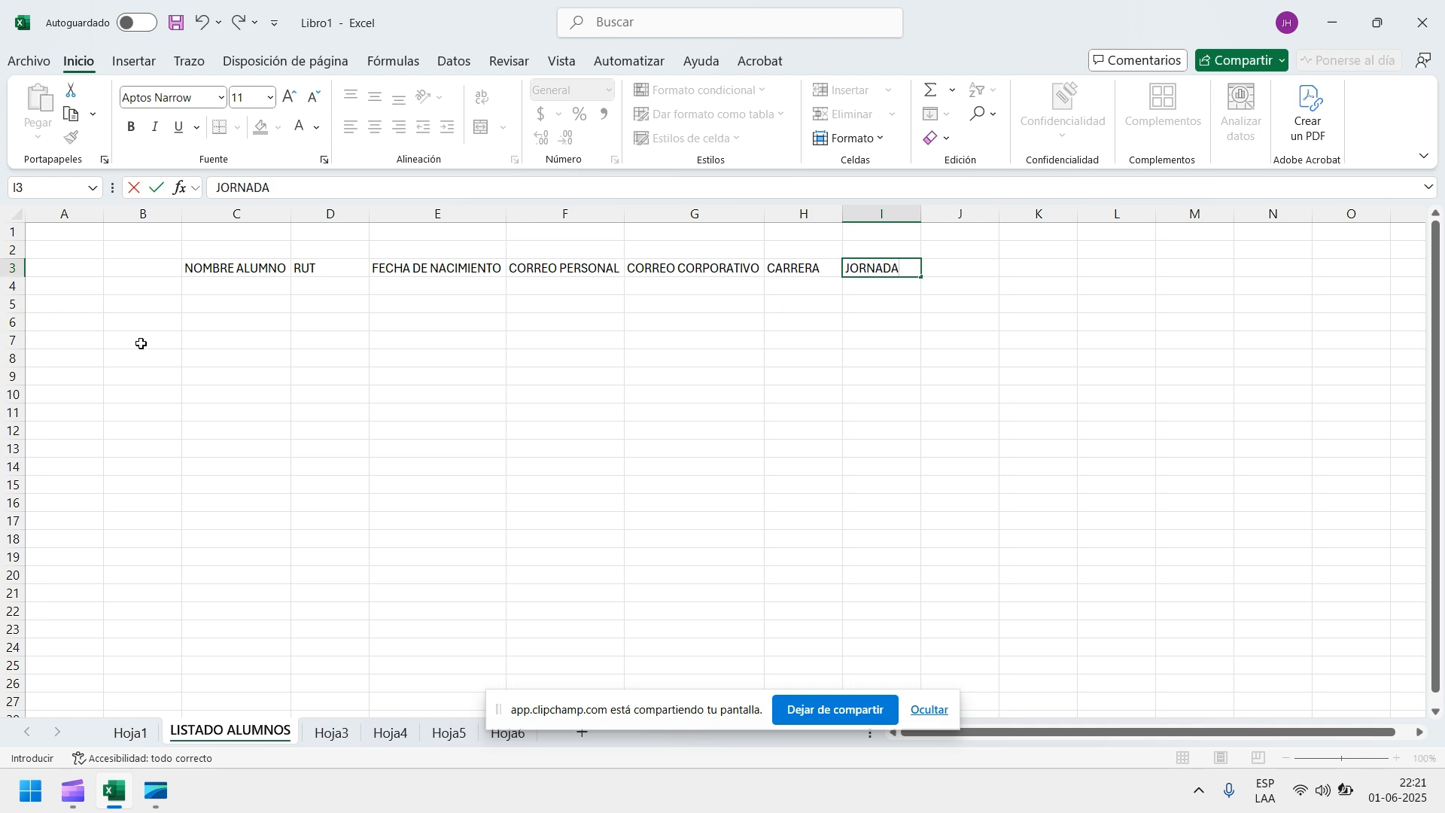
click(192, 336)
Step: Enter the first student's full name in C4, under NOMBRE ALUMNO
click(210, 303)
click(237, 287)
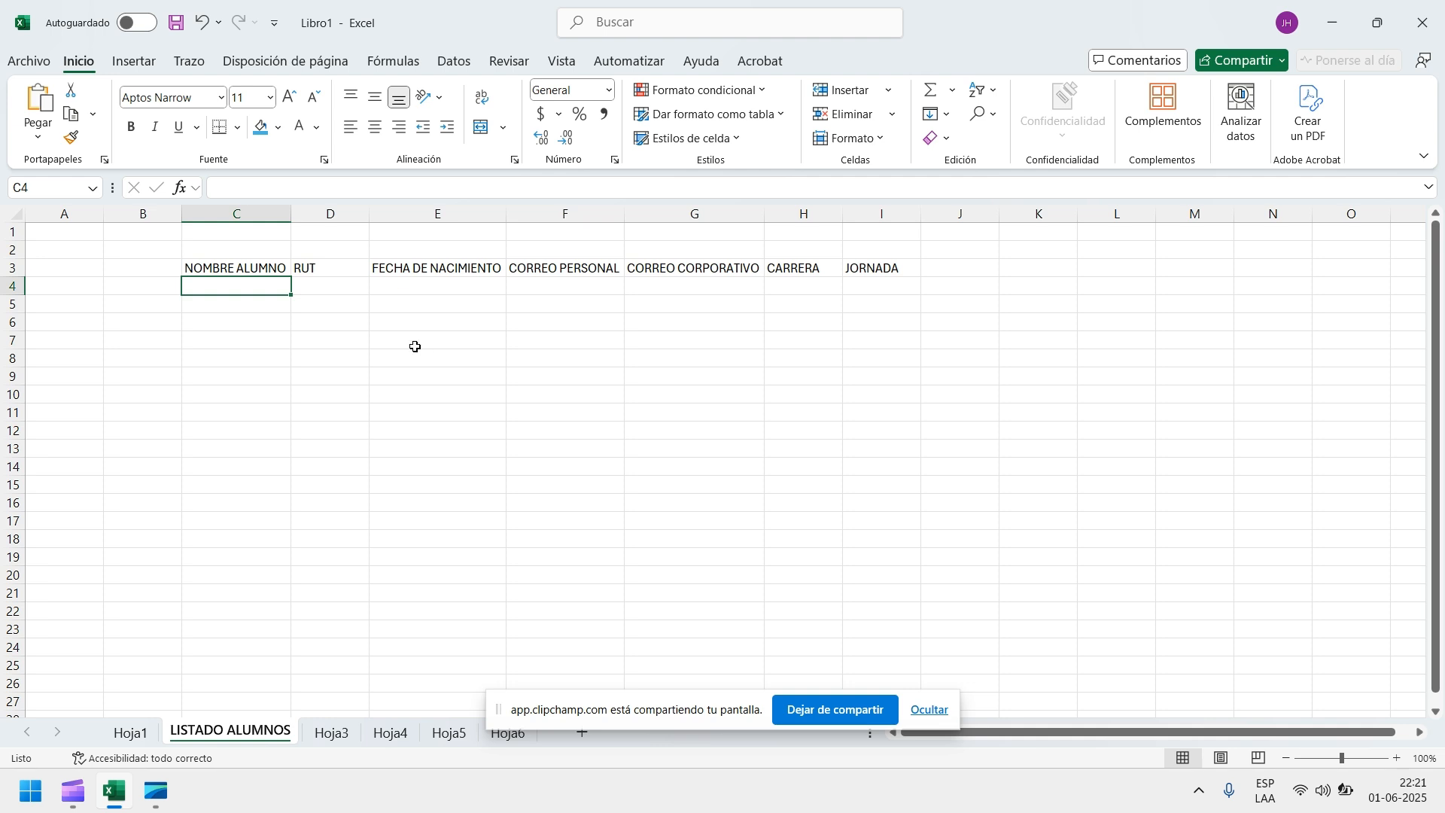
text(CHUCK NOR)
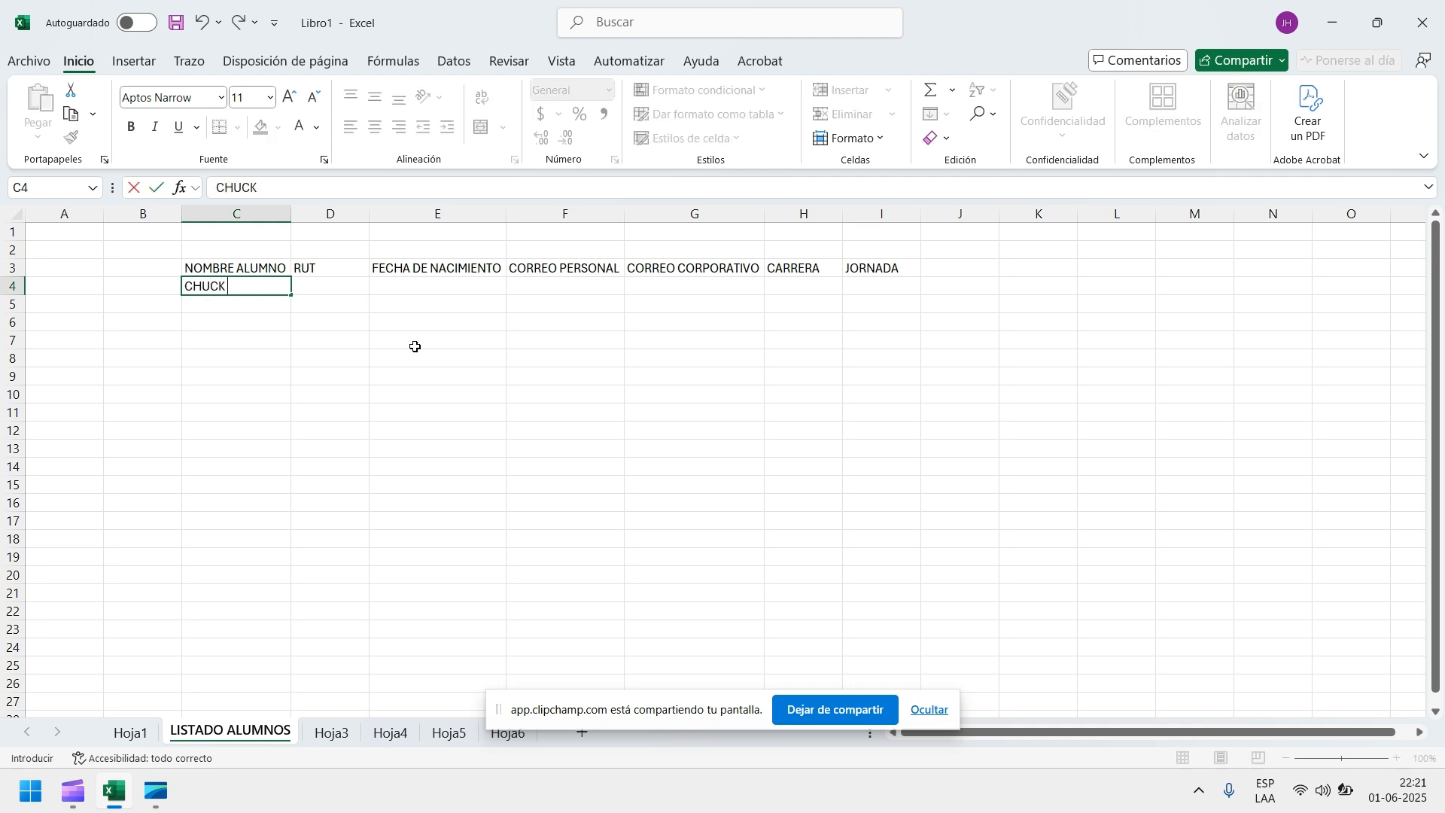
text(RIS)
key(Return)
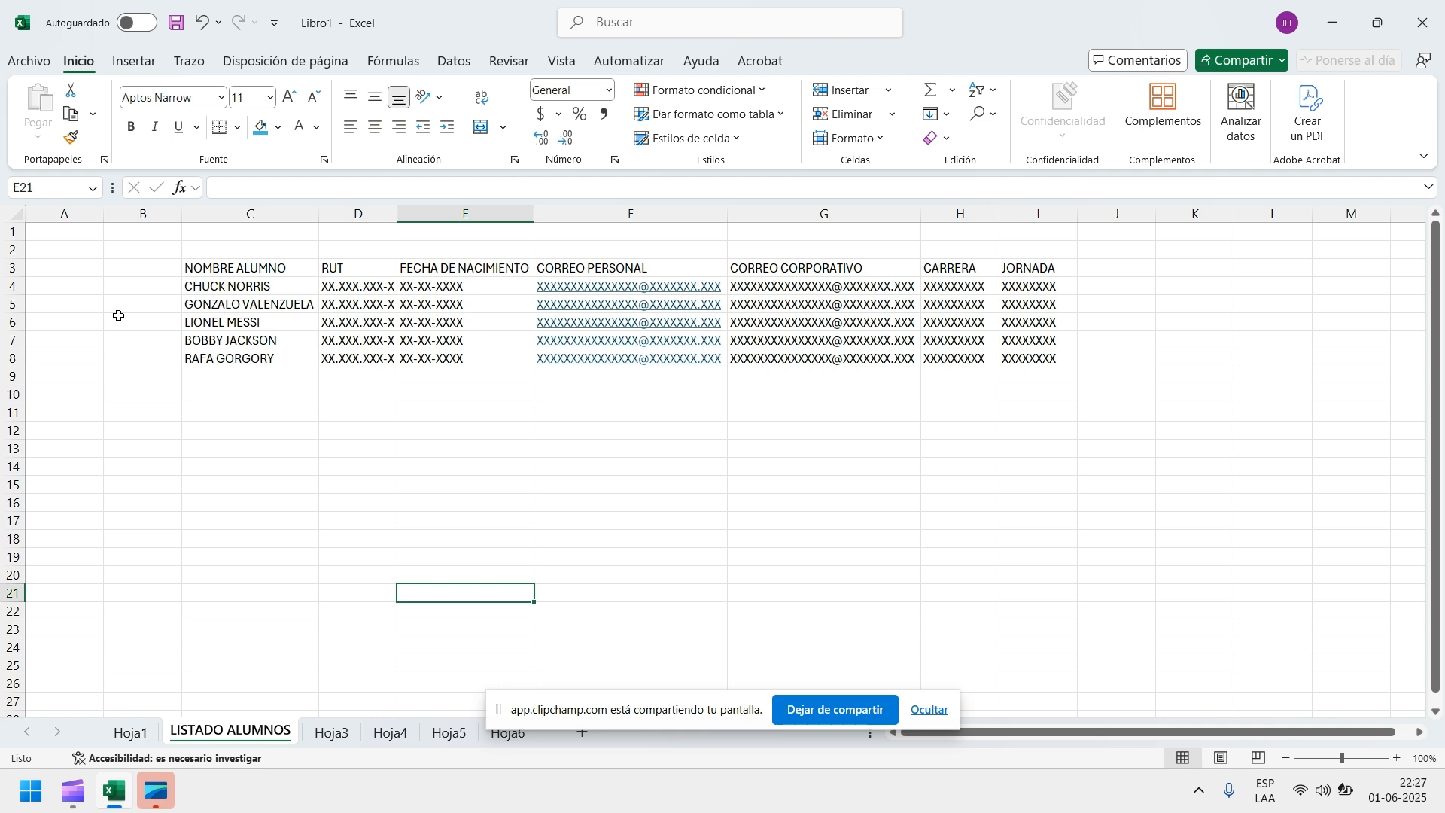
Step: Review the student list: the headers in C3:I3, the student names in C4:C8 and the placeholder data beside them
click(418, 428)
click(218, 269)
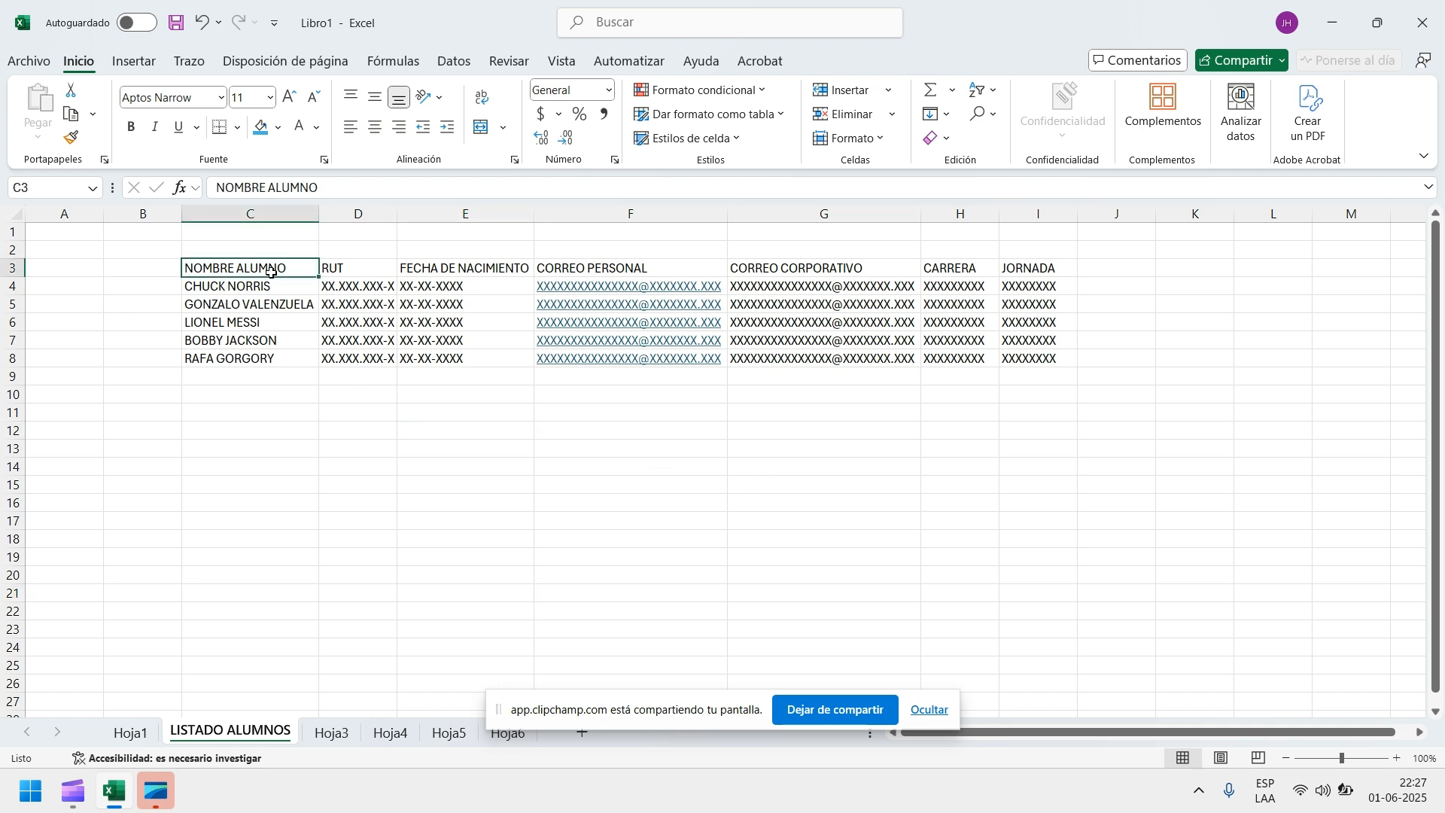
drag(286, 265, 1038, 270)
click(982, 253)
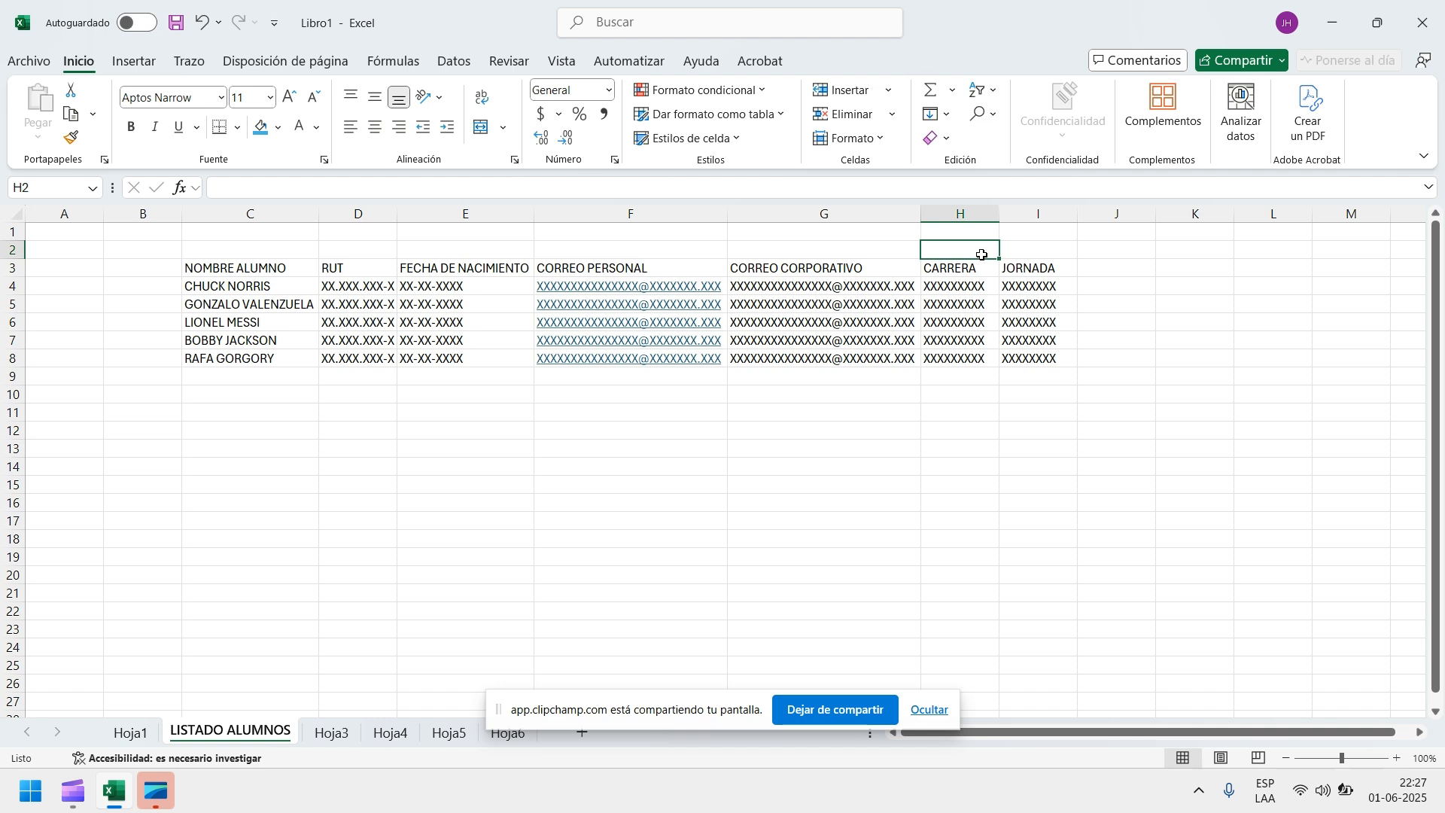
click(1053, 273)
click(367, 426)
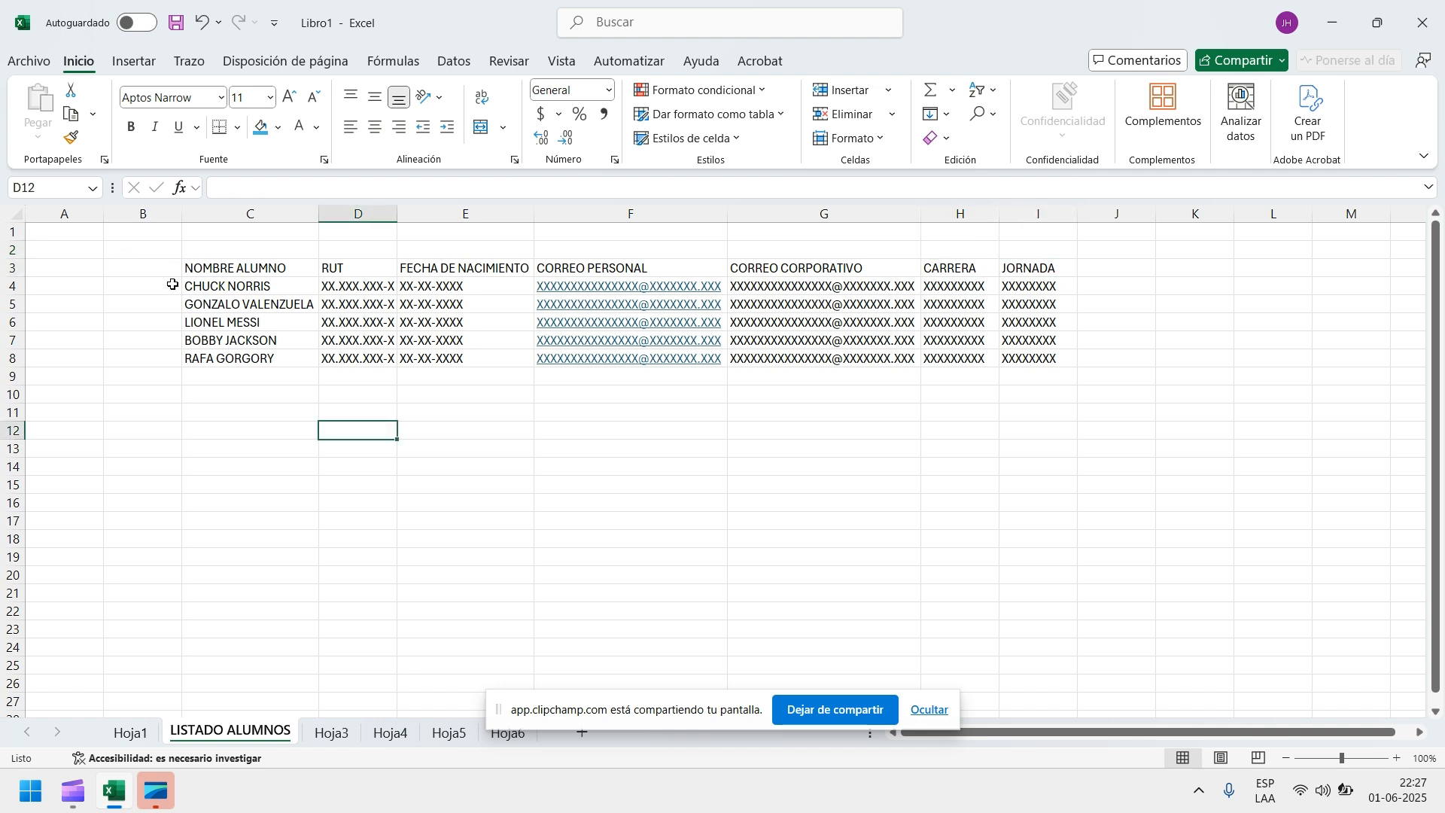
drag(251, 285, 265, 359)
click(569, 505)
drag(379, 289, 943, 372)
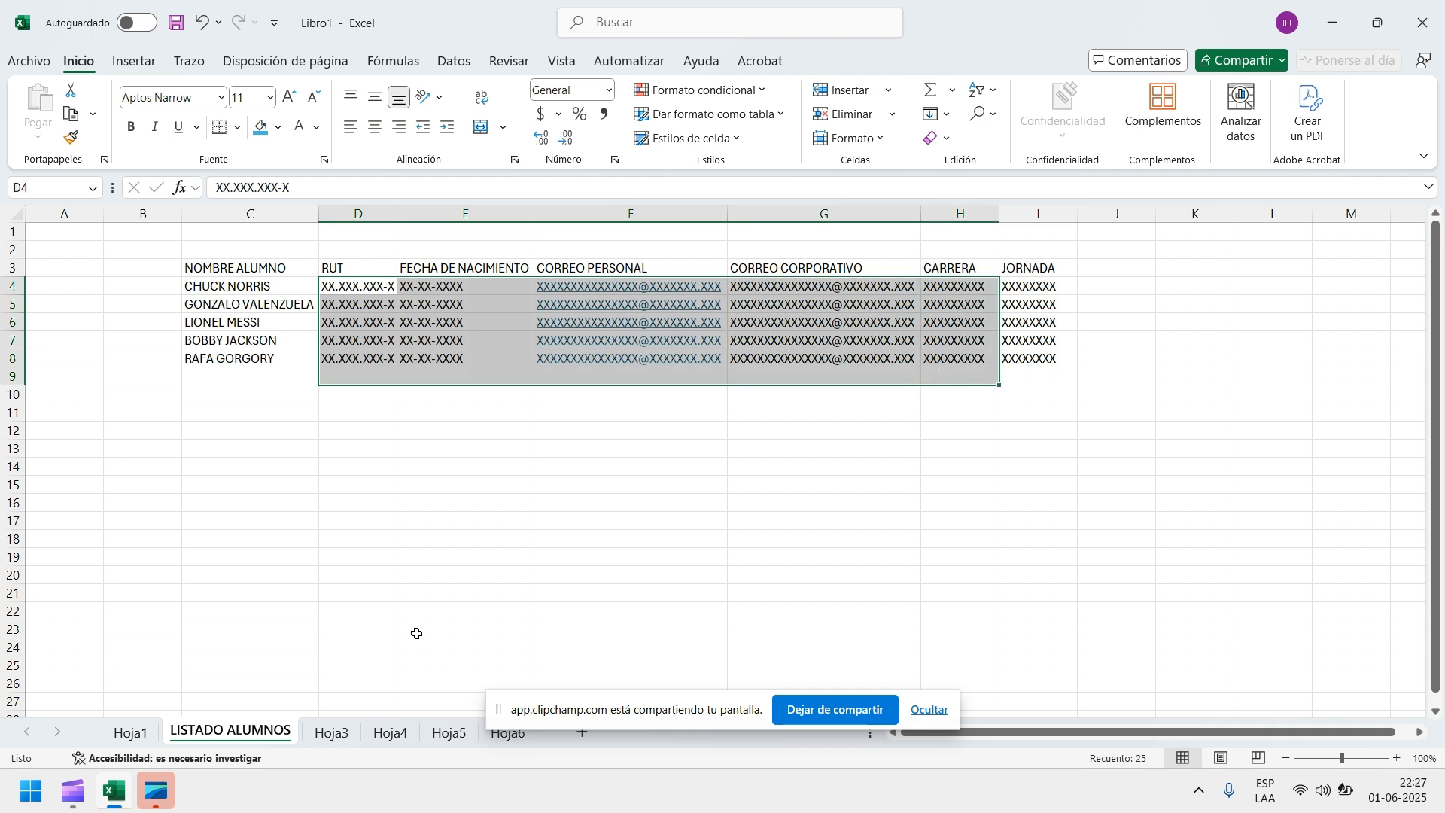
click(388, 573)
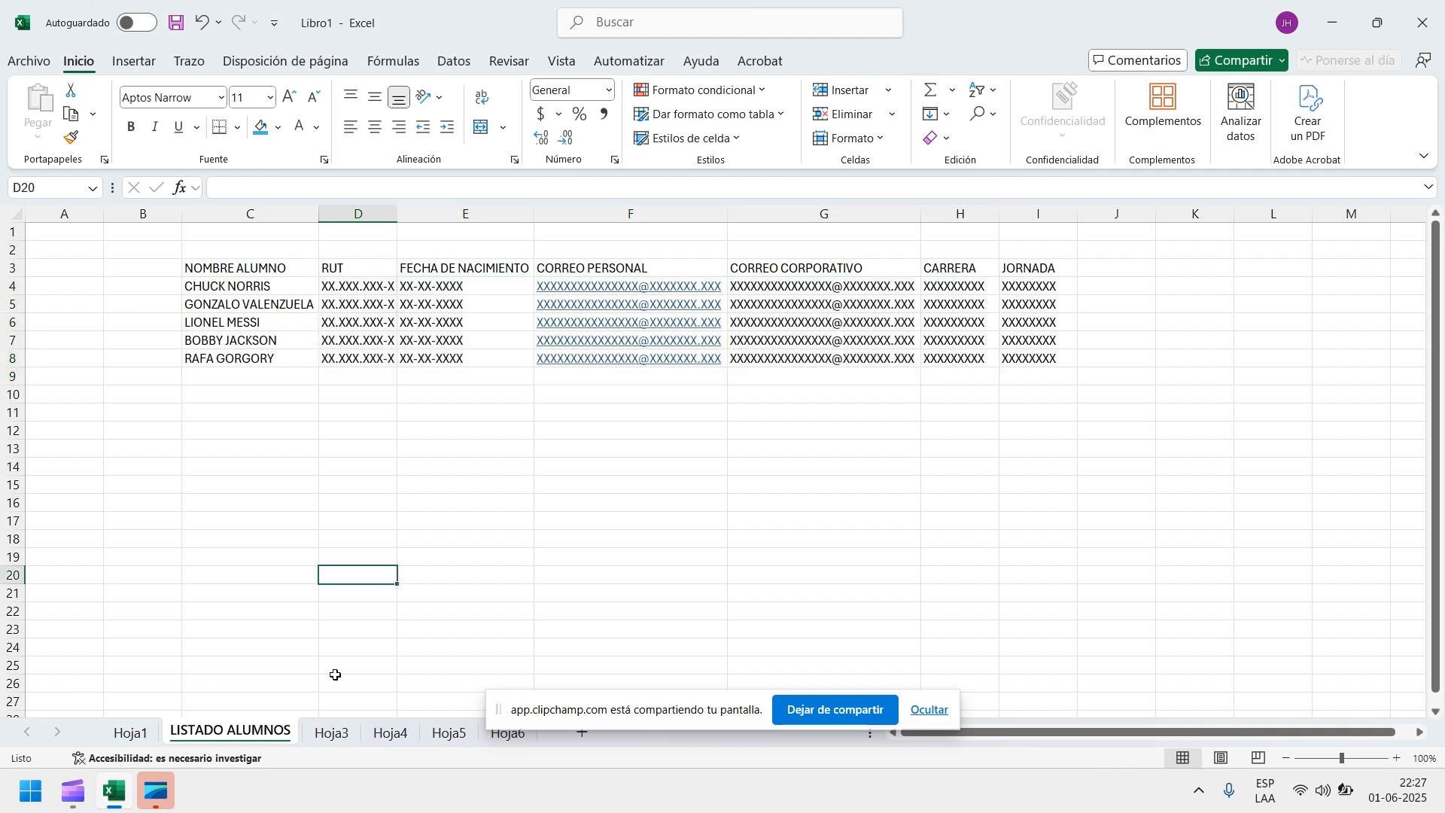
click(392, 555)
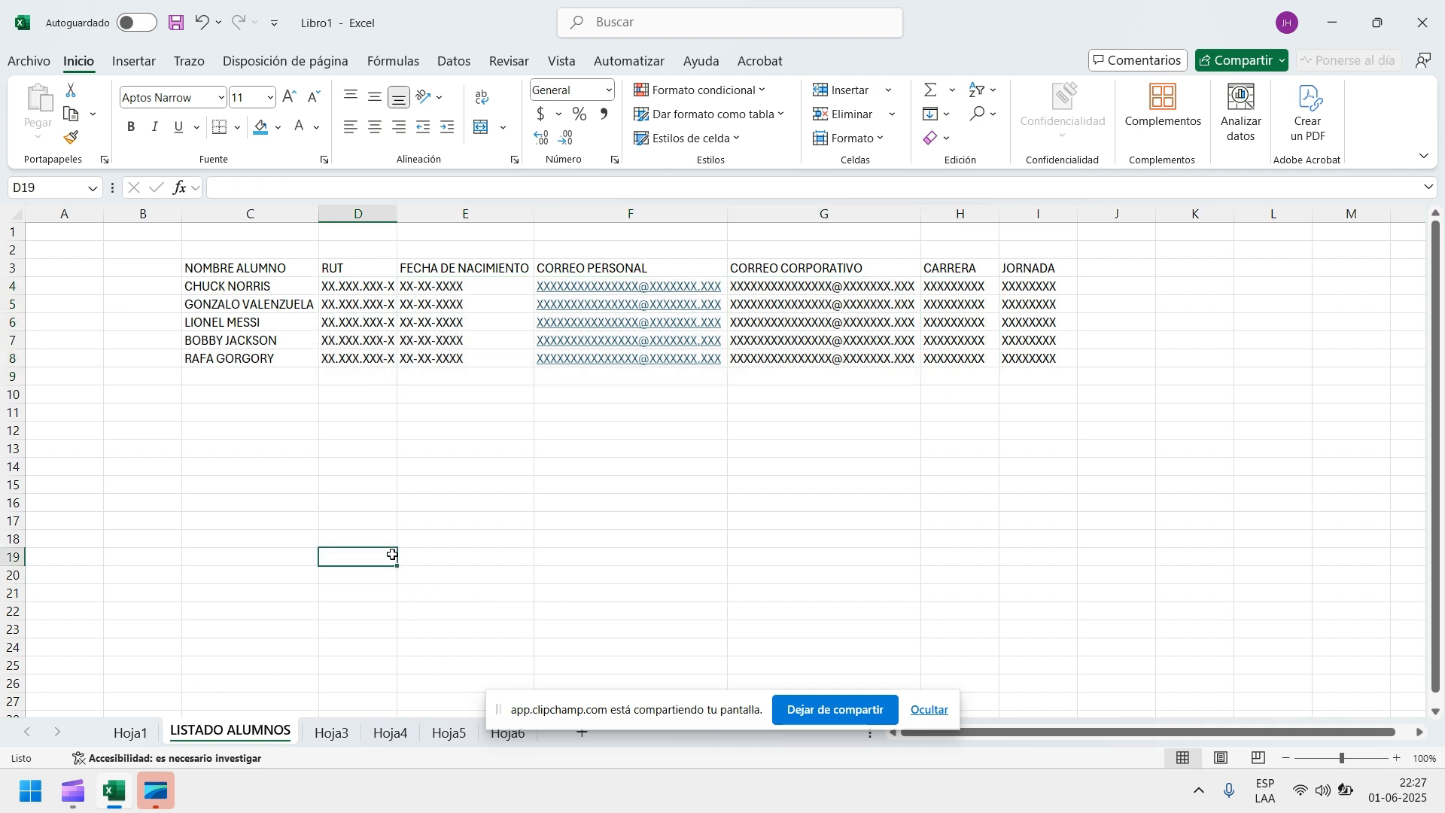
Step: Rename the Hoja3 worksheet as NOTA 1
click(333, 734)
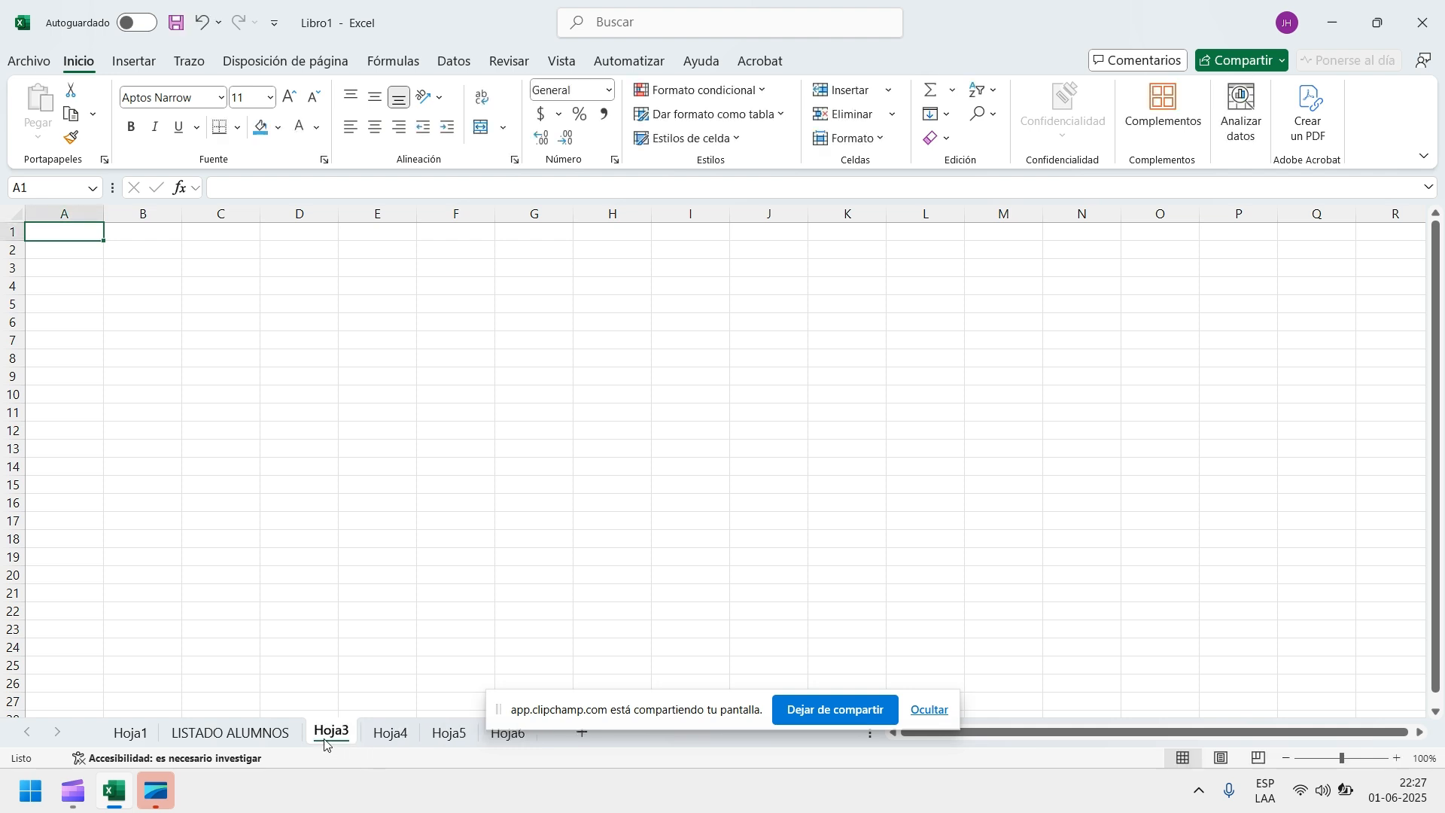
click(387, 732)
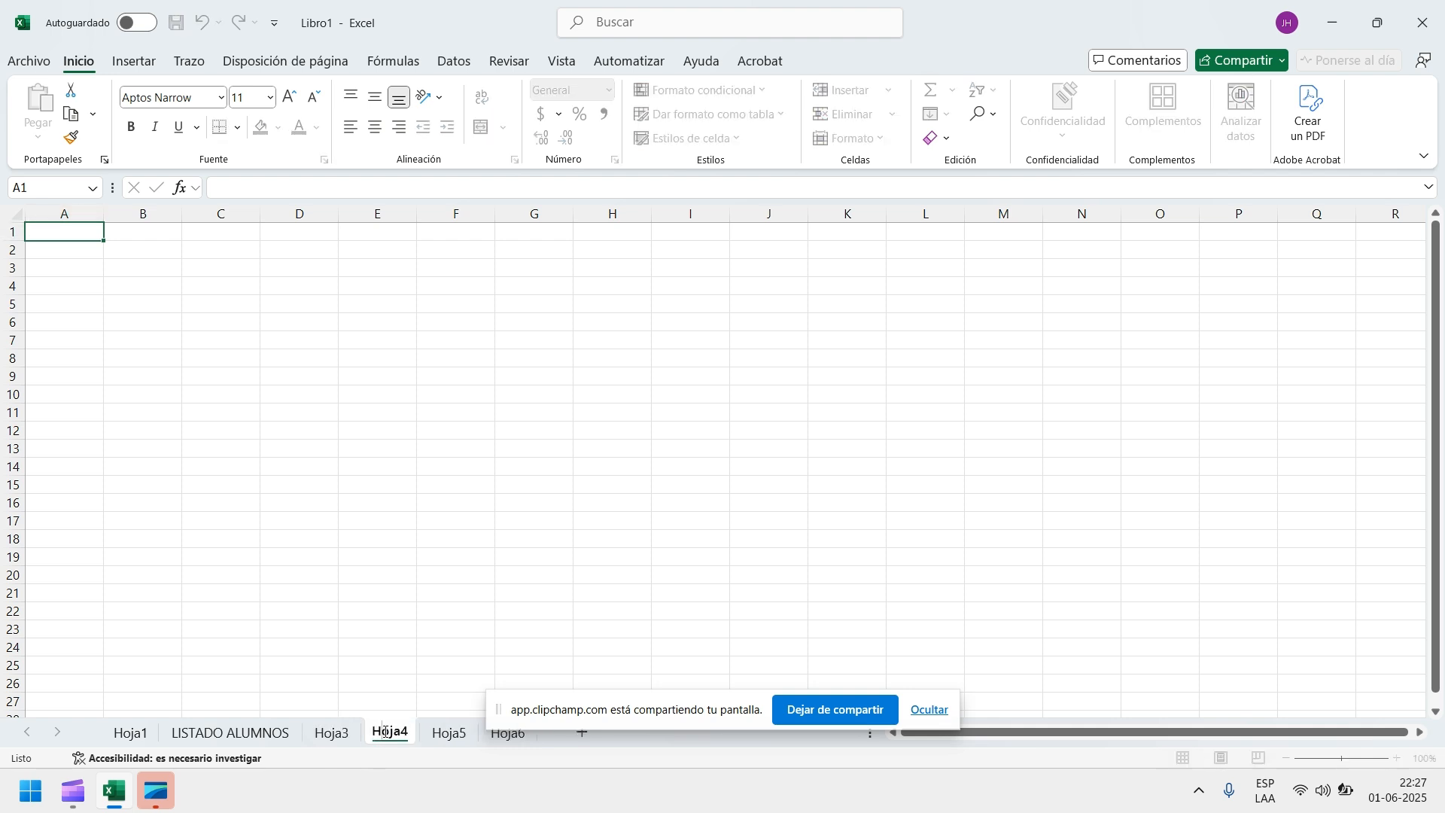
click(332, 732)
right_click(329, 734)
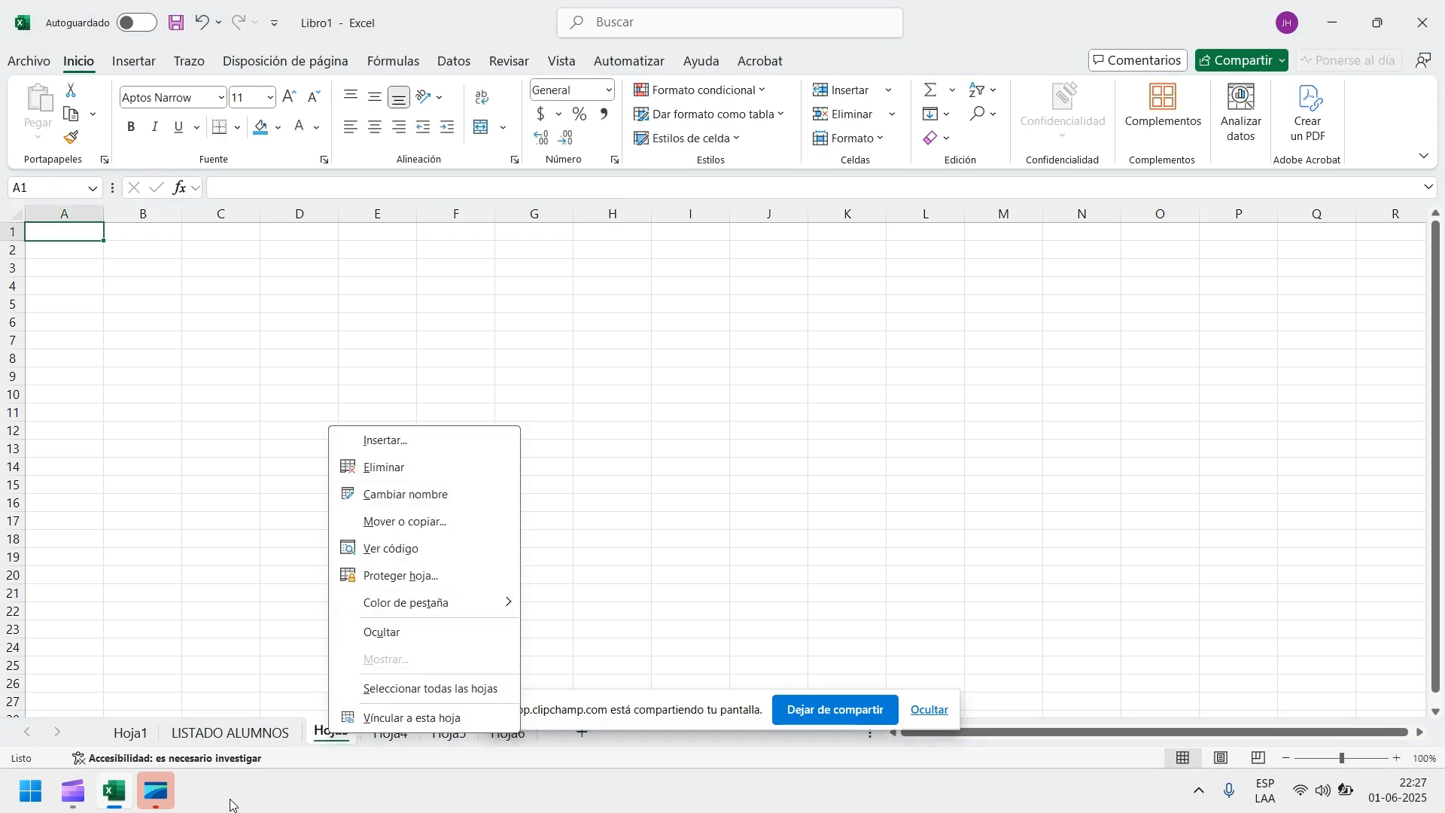
click(325, 739)
right_click(325, 739)
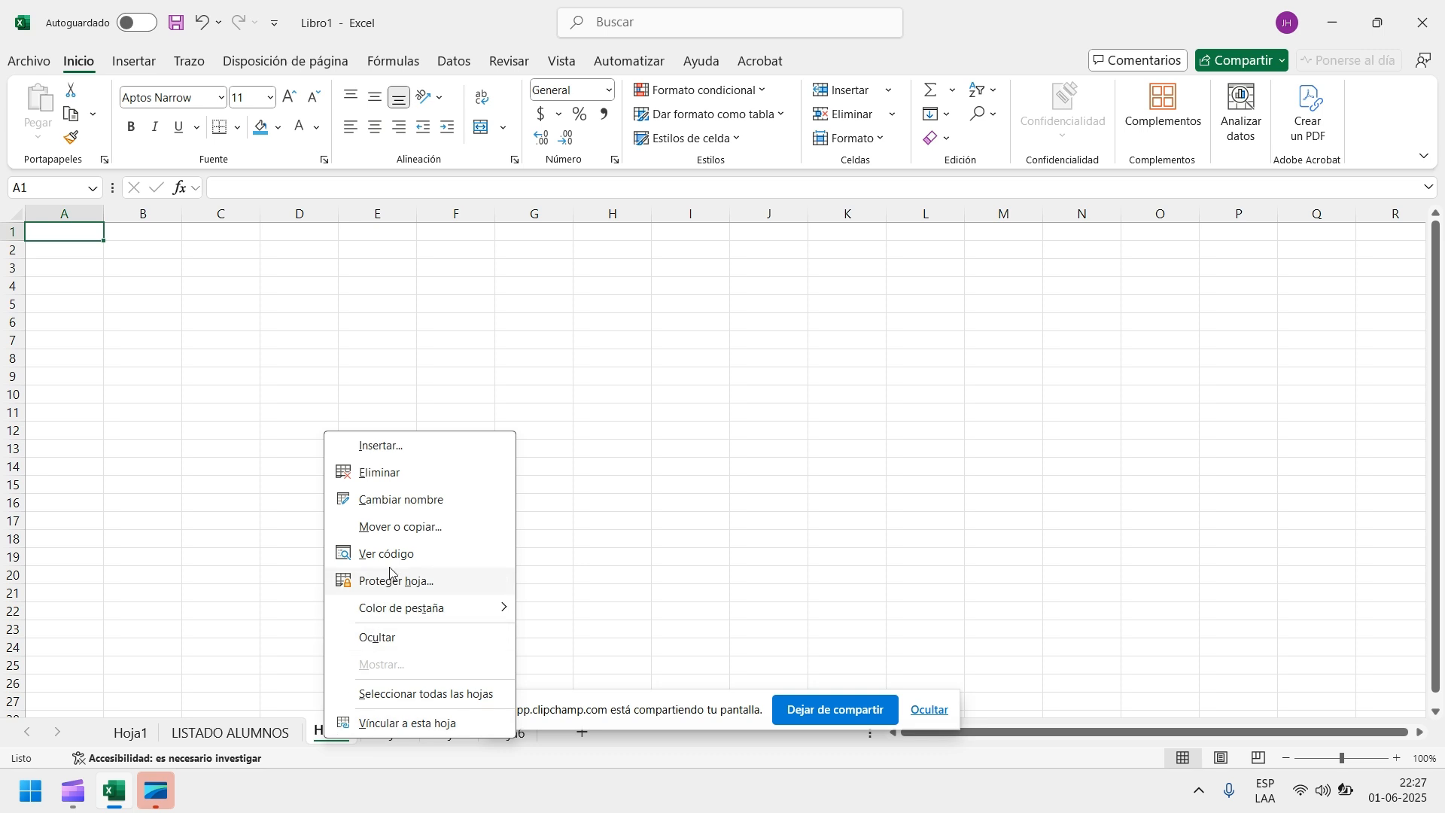
click(414, 500)
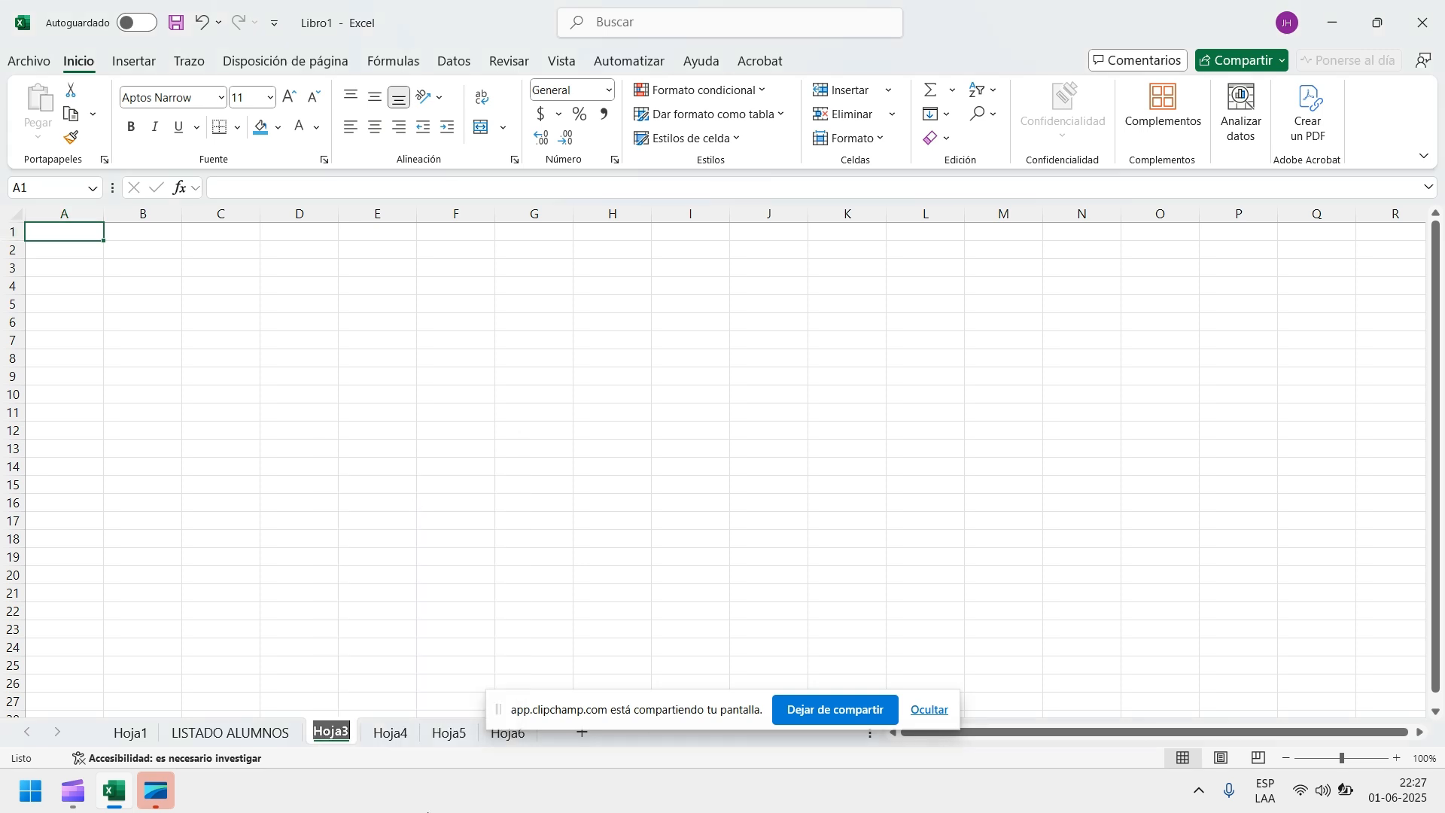
text(NOTA 1)
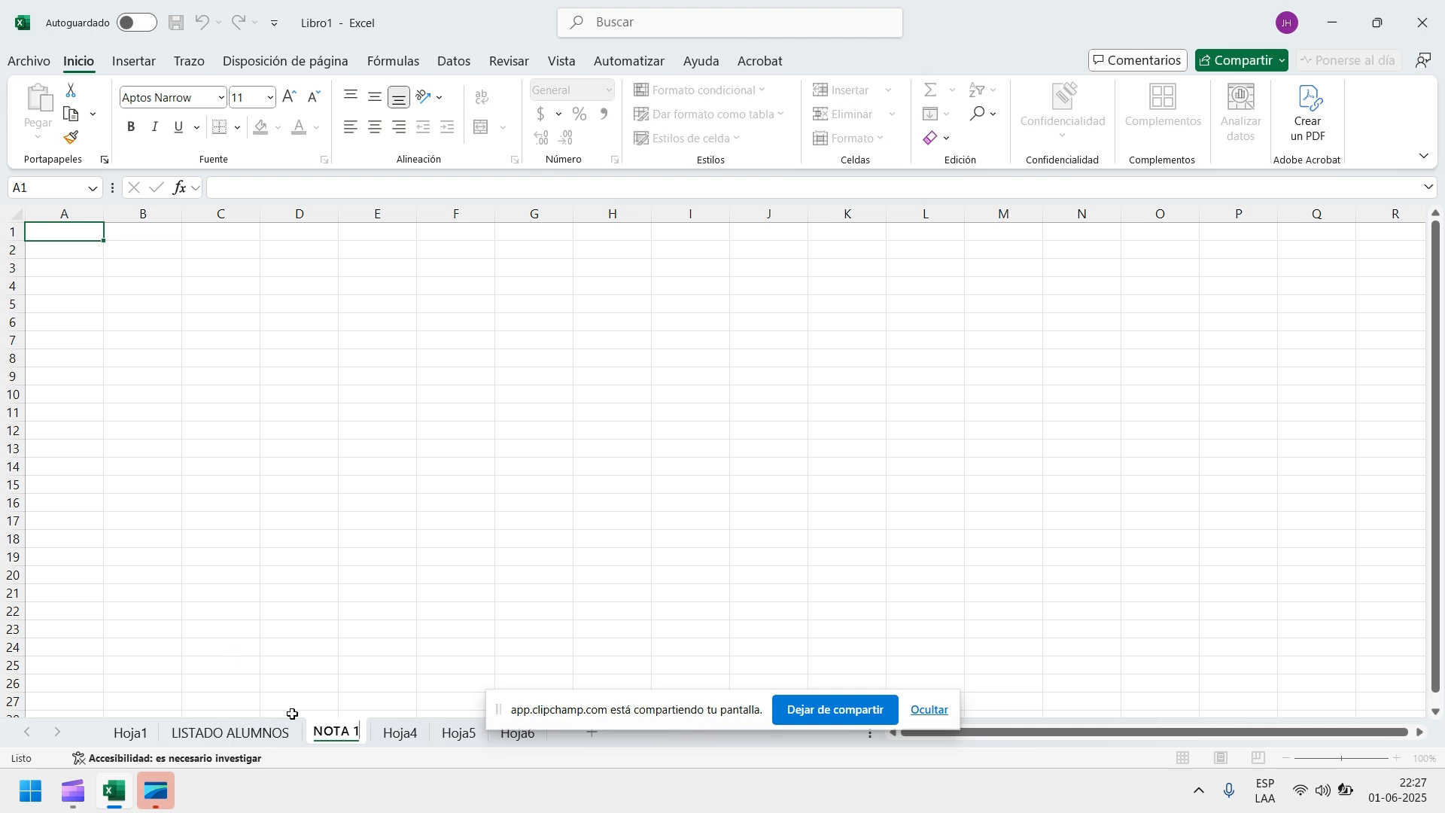
Step: Rename the Hoja4 worksheet as NOTA 2 and the Hoja5 worksheet as NOTA 3
click(399, 740)
double_click(399, 741)
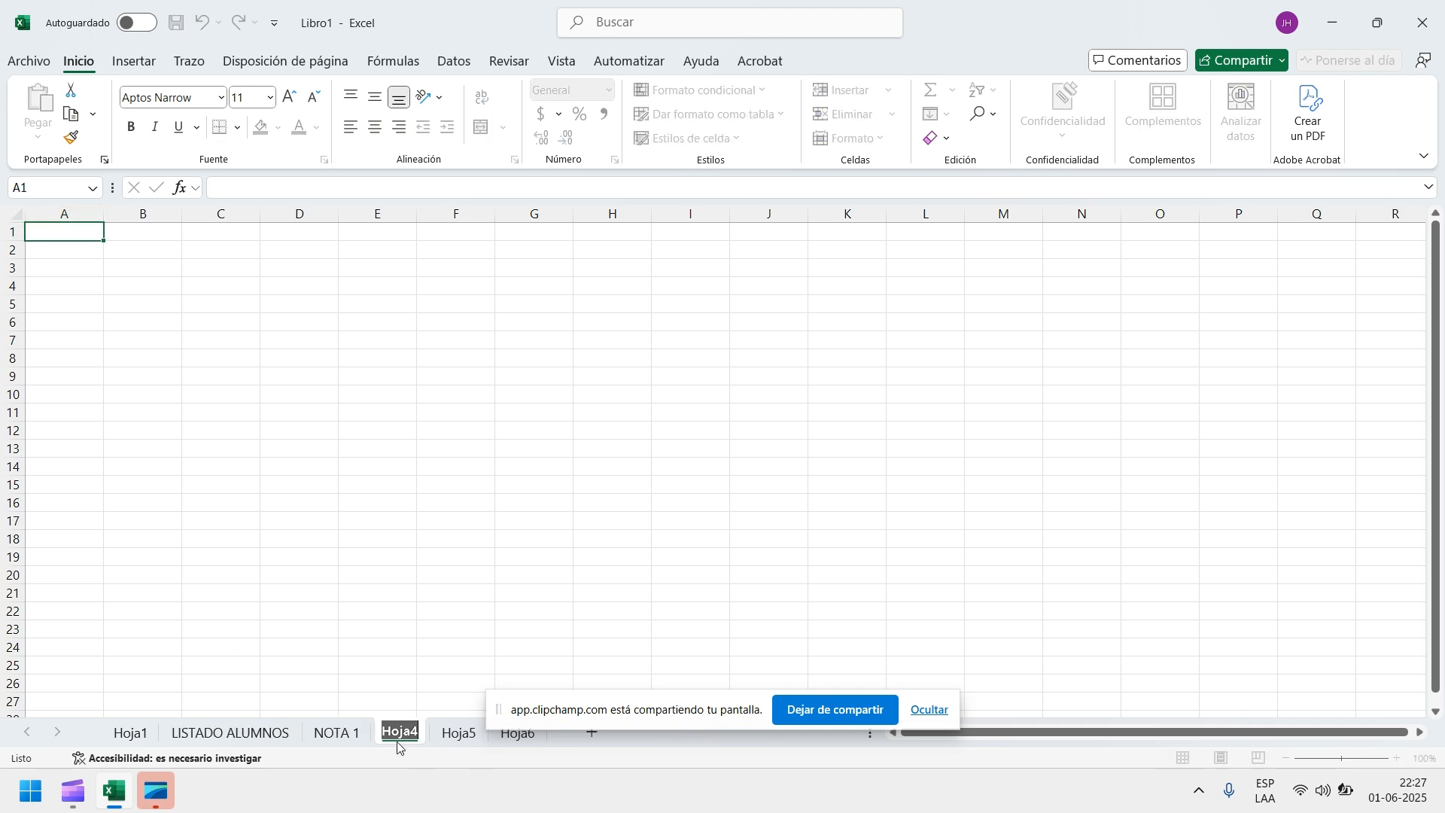
text(NOTA )
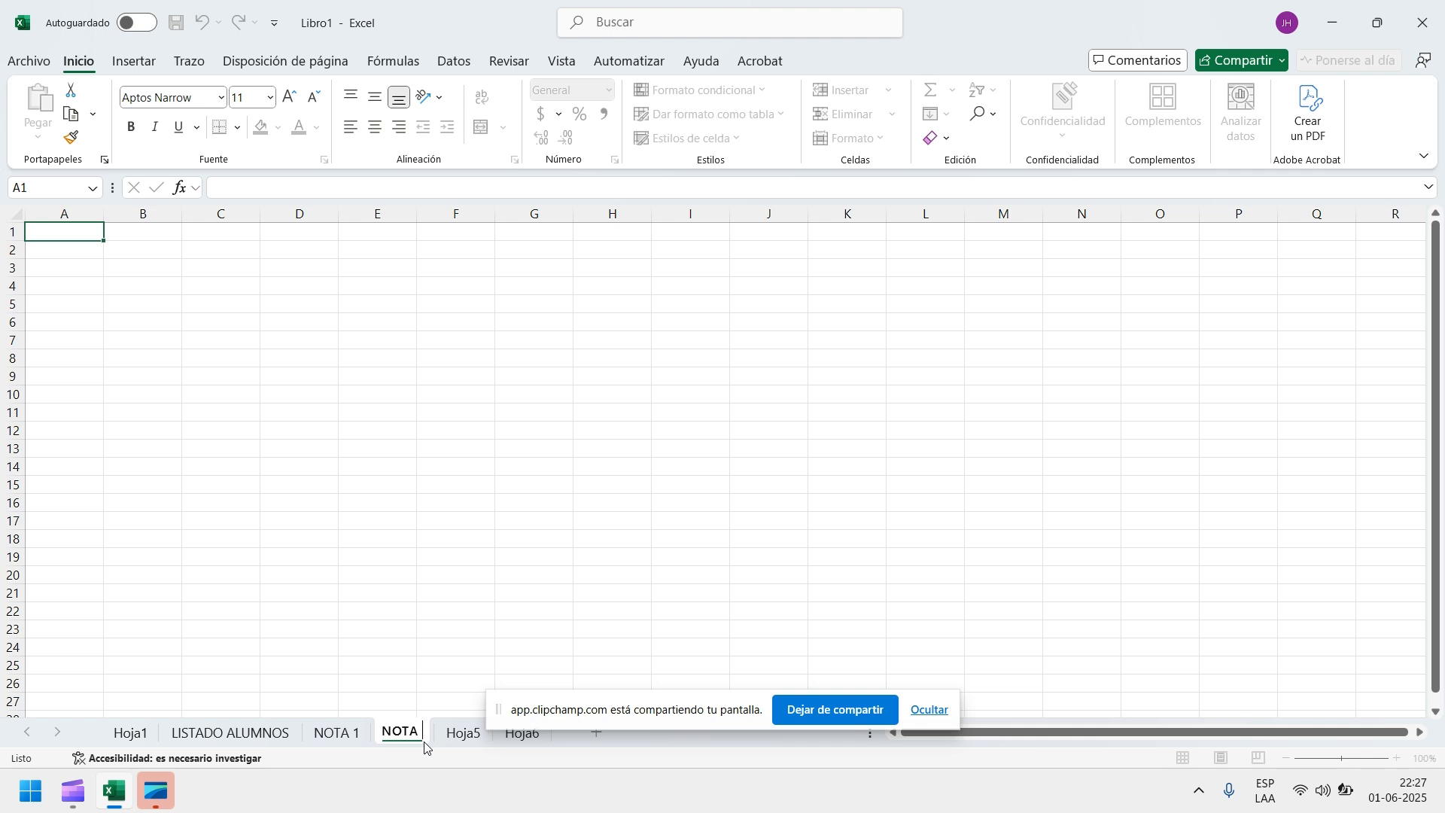
text(2)
double_click(470, 731)
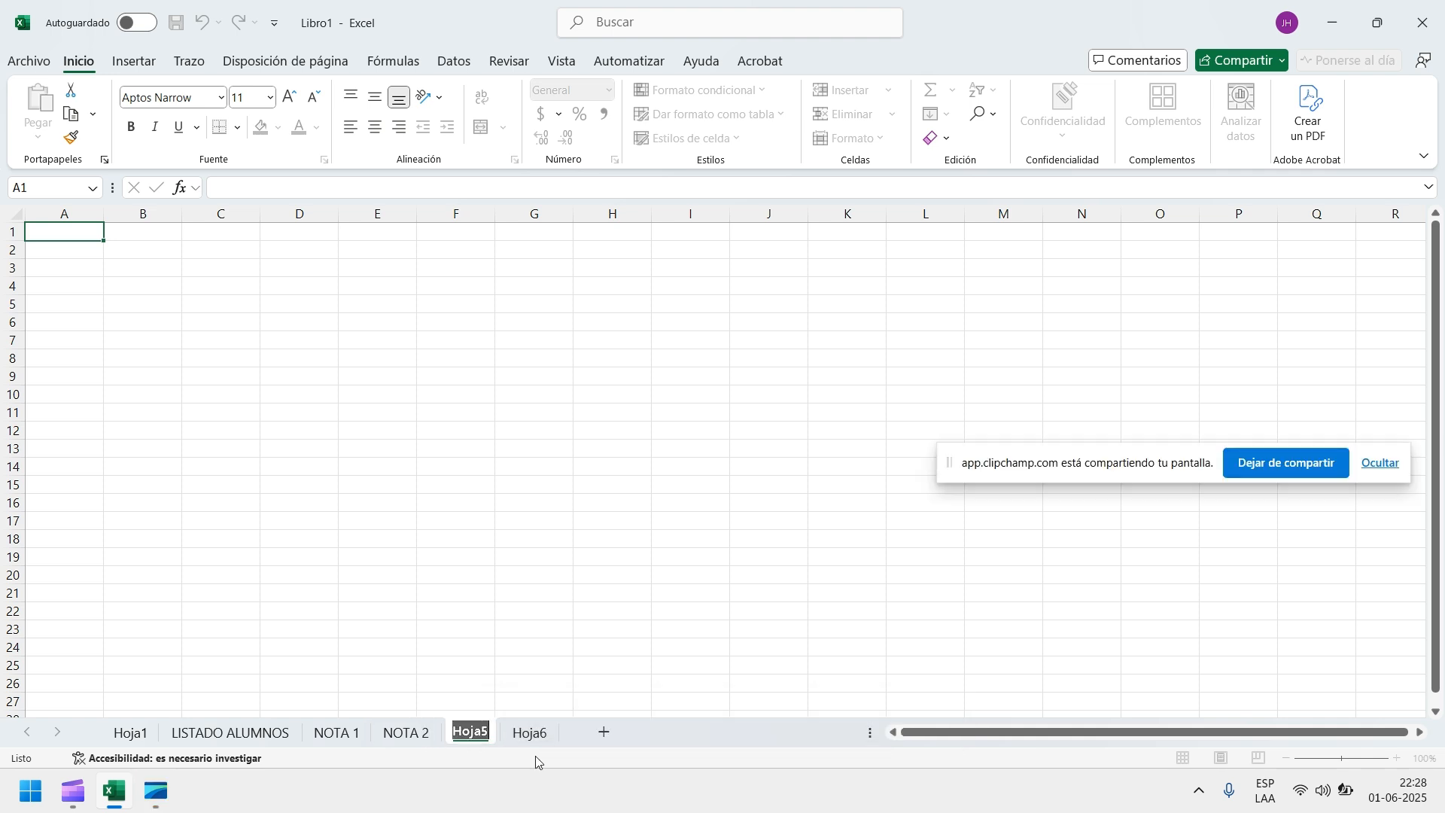
text(NOTA 3)
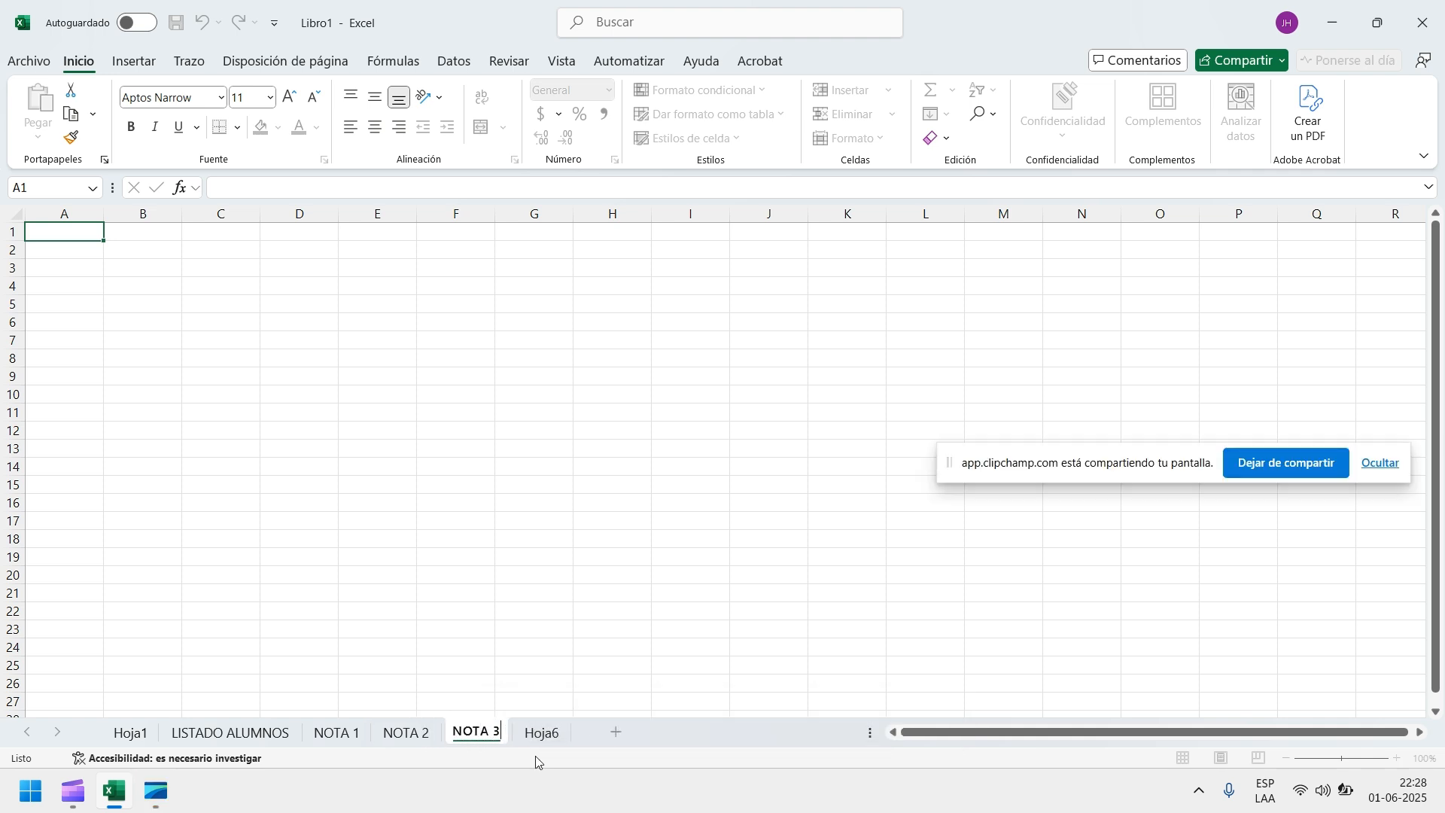
Step: Rename the Hoja6 worksheet as PROMEDIO and return to the NOTA 1 sheet
double_click(544, 733)
text(PR)
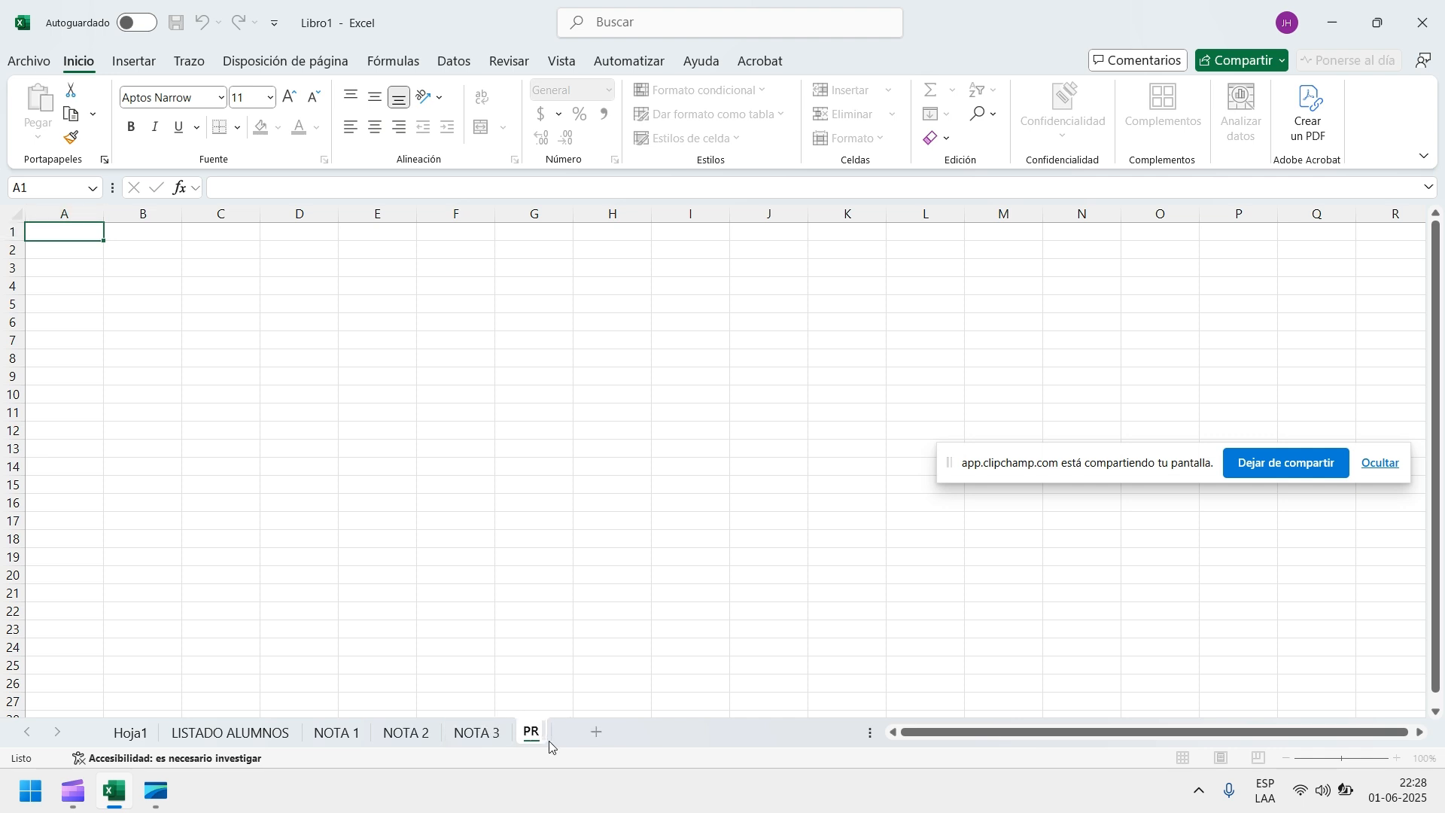
text(IOMEDIO)
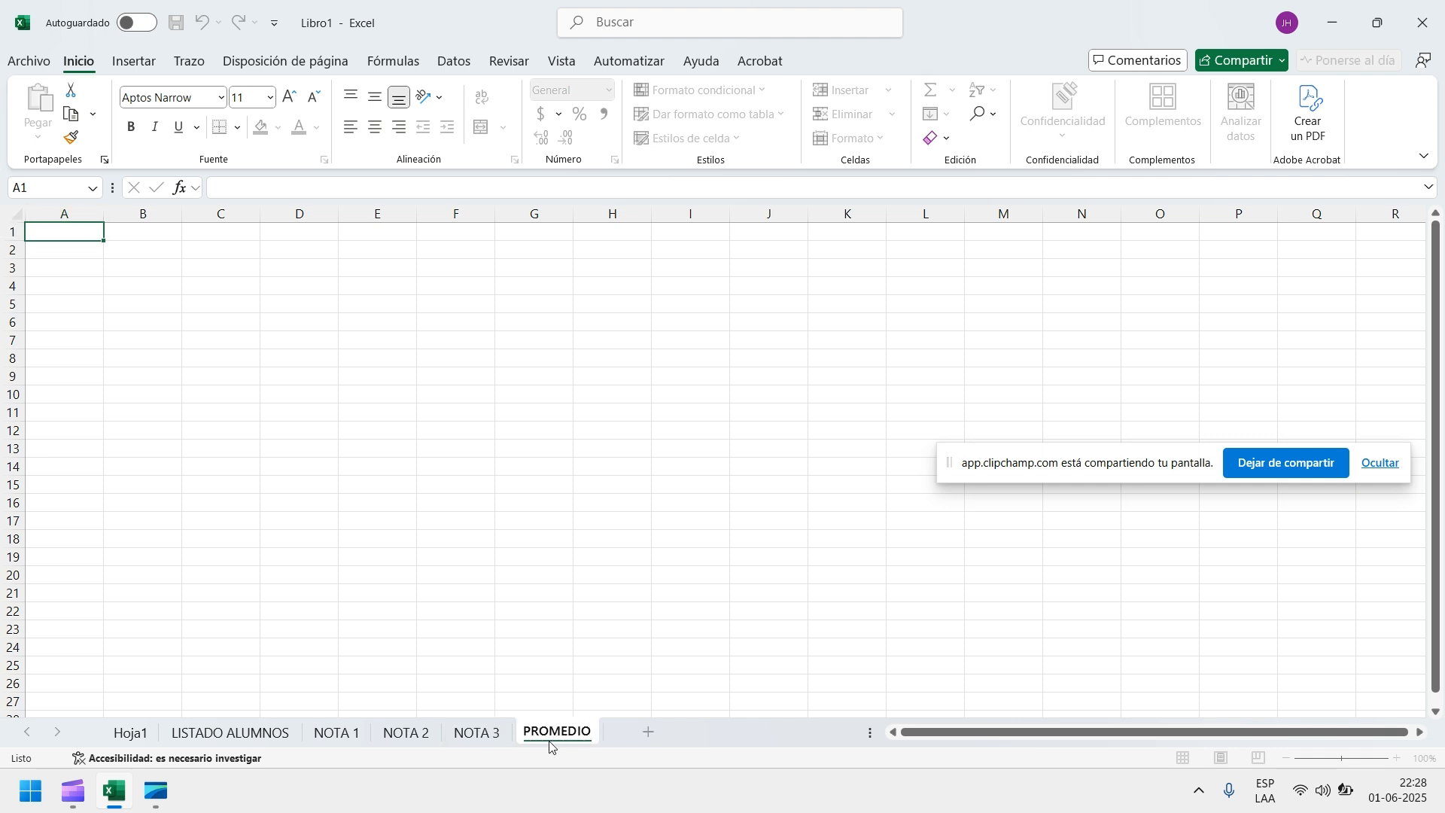
click(350, 737)
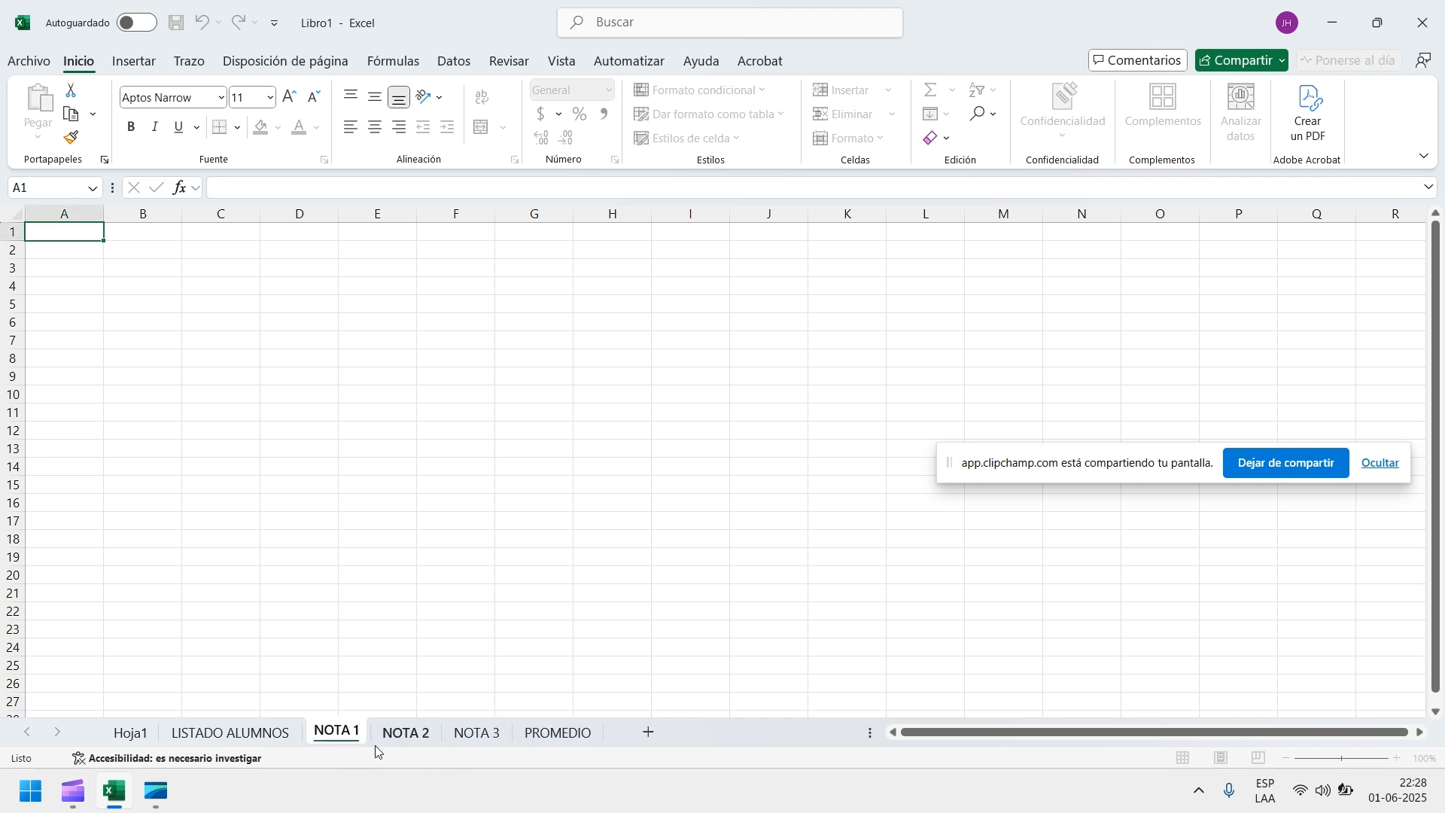
Step: Copy the student names in C4:C8 of the LISTADO ALUMNOS sheet, without the header
click(263, 737)
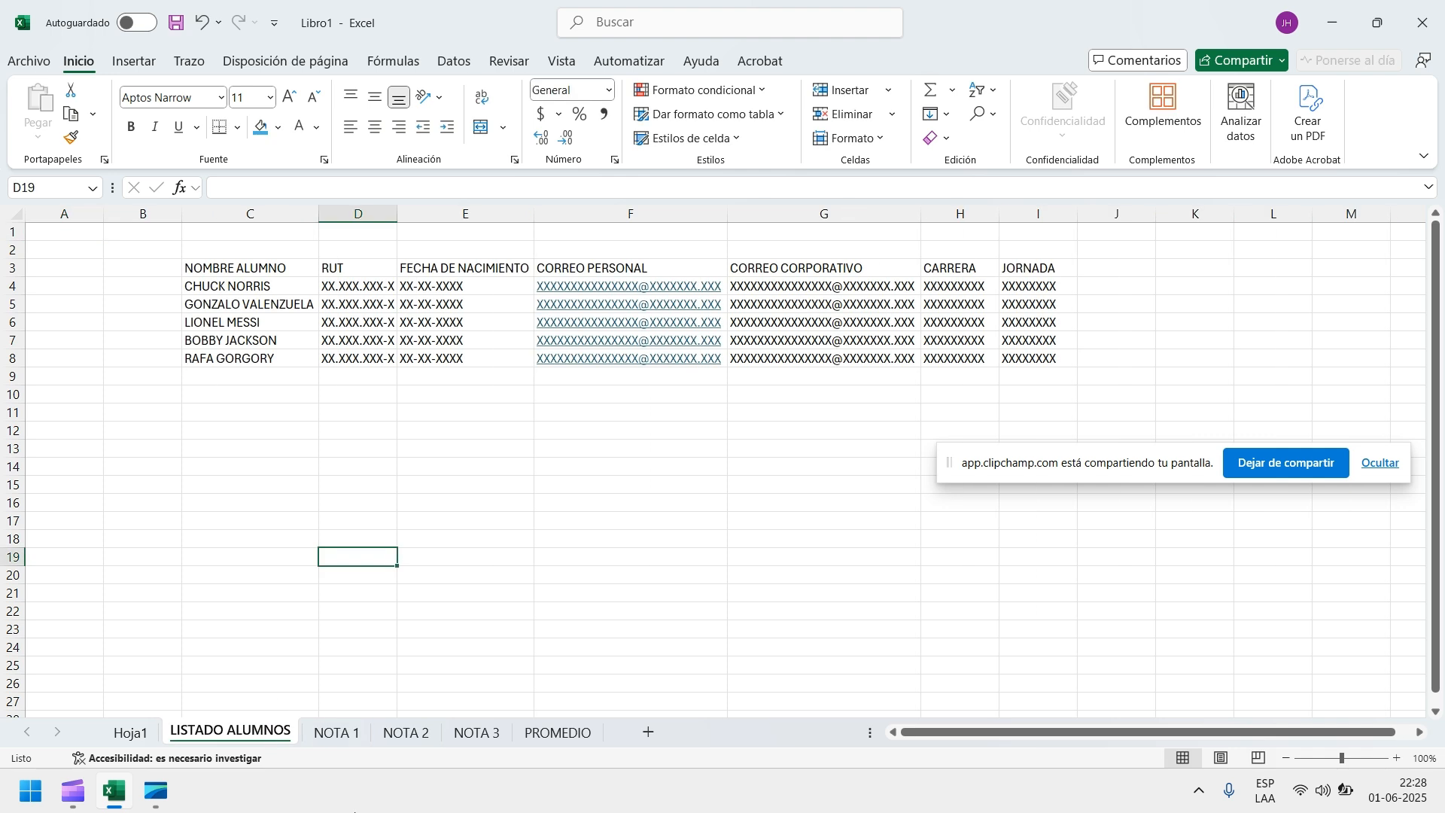
click(336, 734)
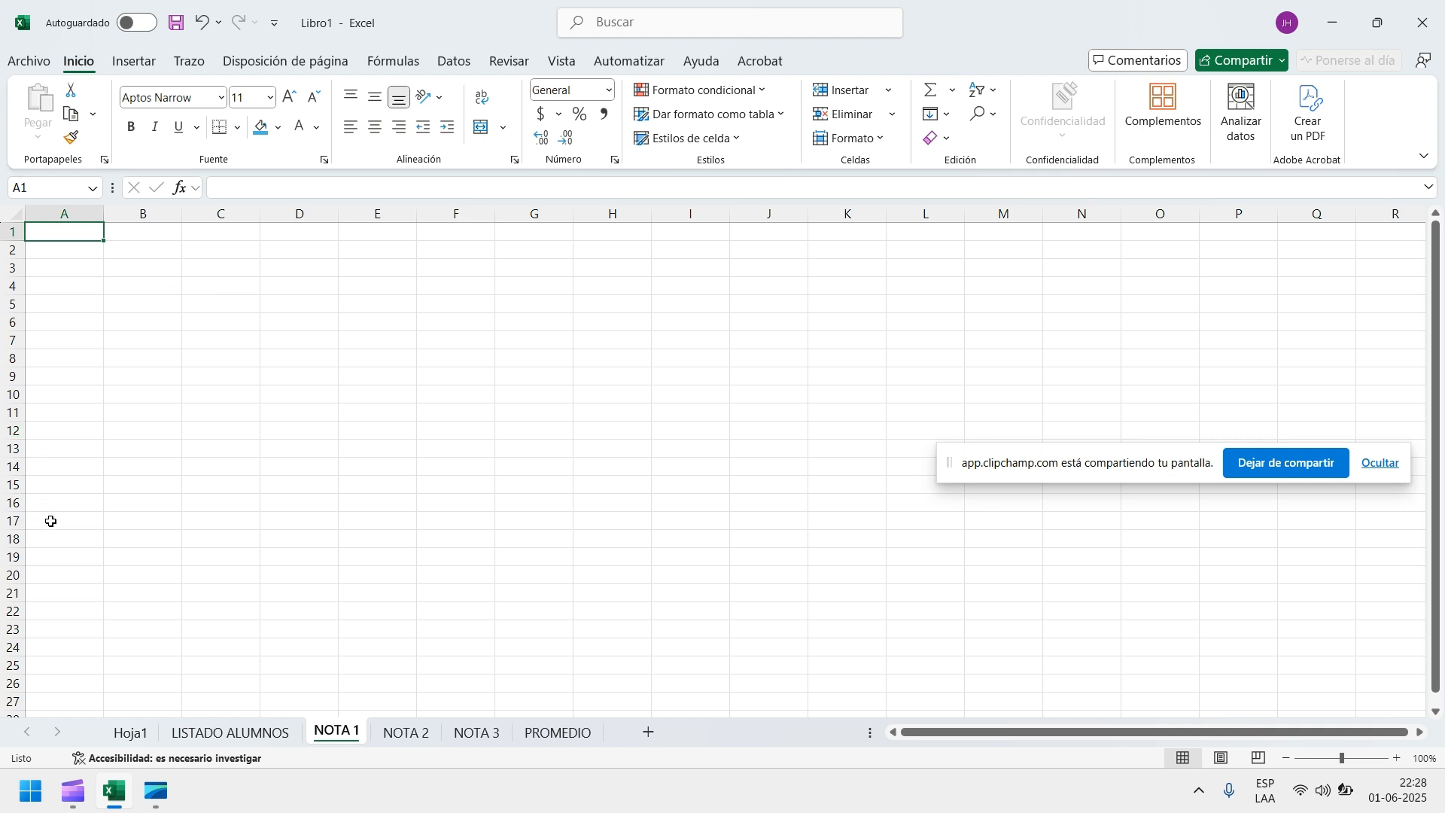
click(230, 732)
drag(214, 287, 224, 373)
drag(225, 372, 225, 343)
click(216, 316)
drag(226, 281, 233, 356)
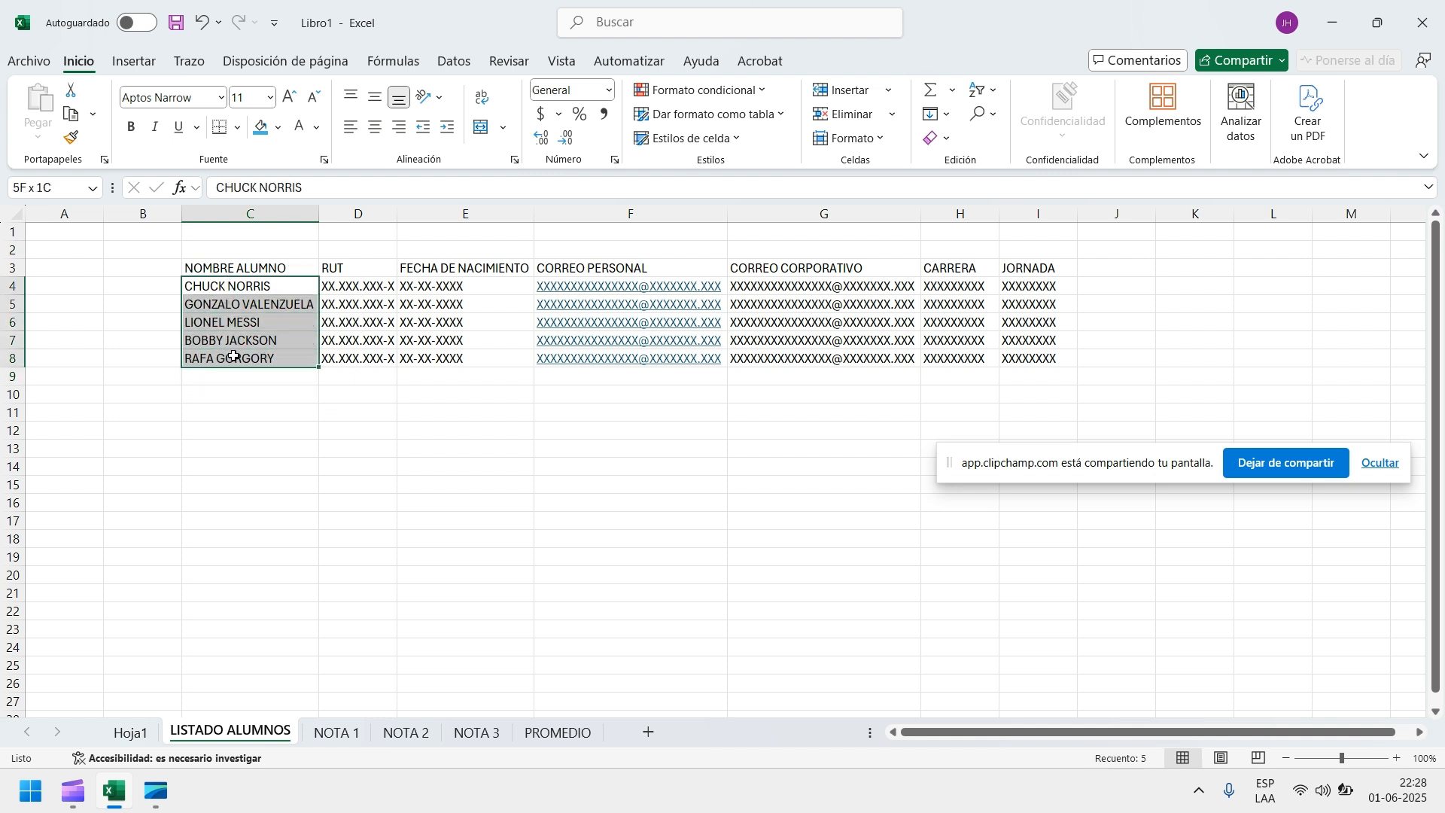
drag(251, 282, 261, 360)
drag(261, 284, 260, 364)
right_click(225, 339)
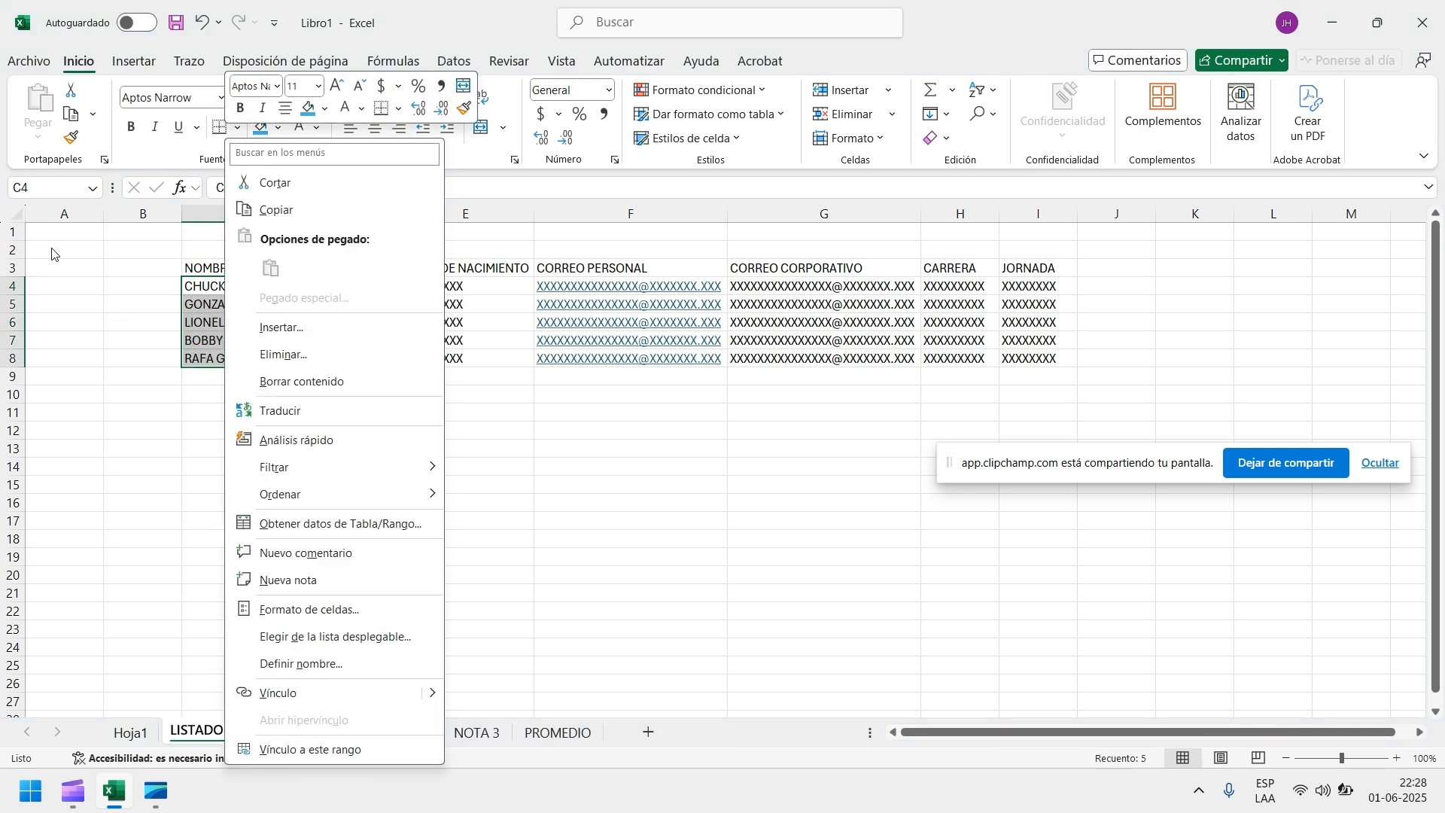
key(Escape)
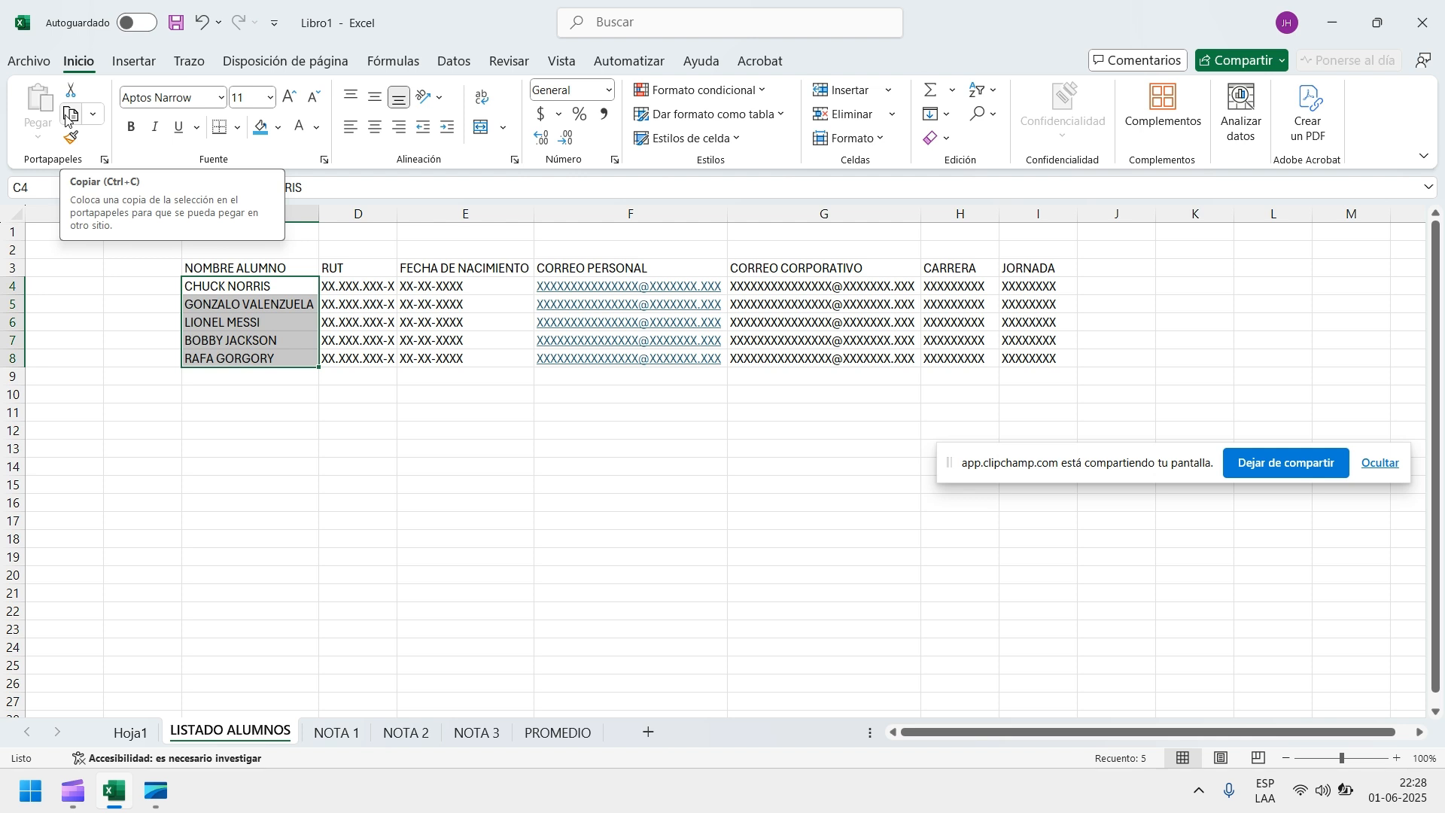
click(65, 120)
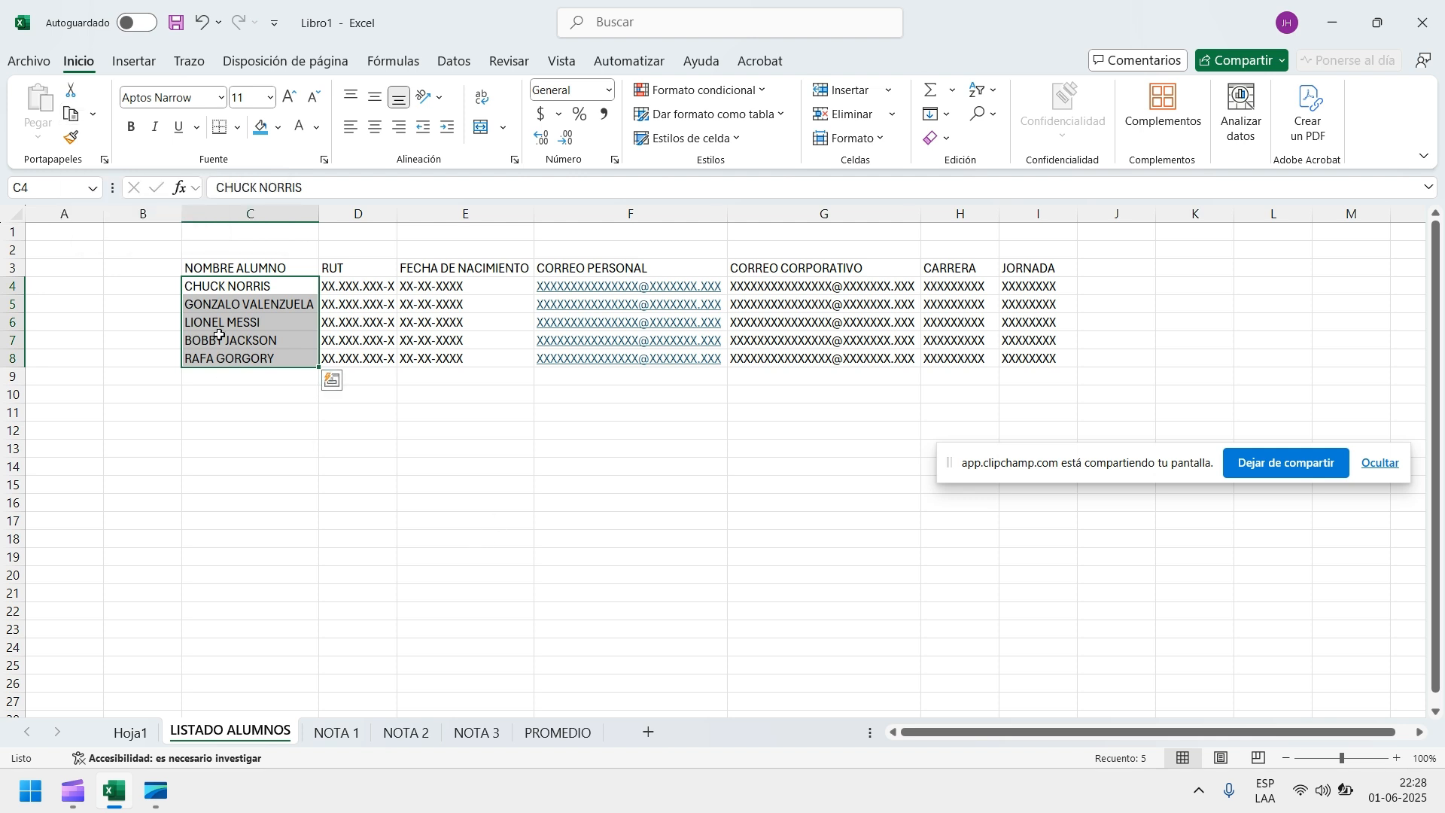
key(ctrl+c)
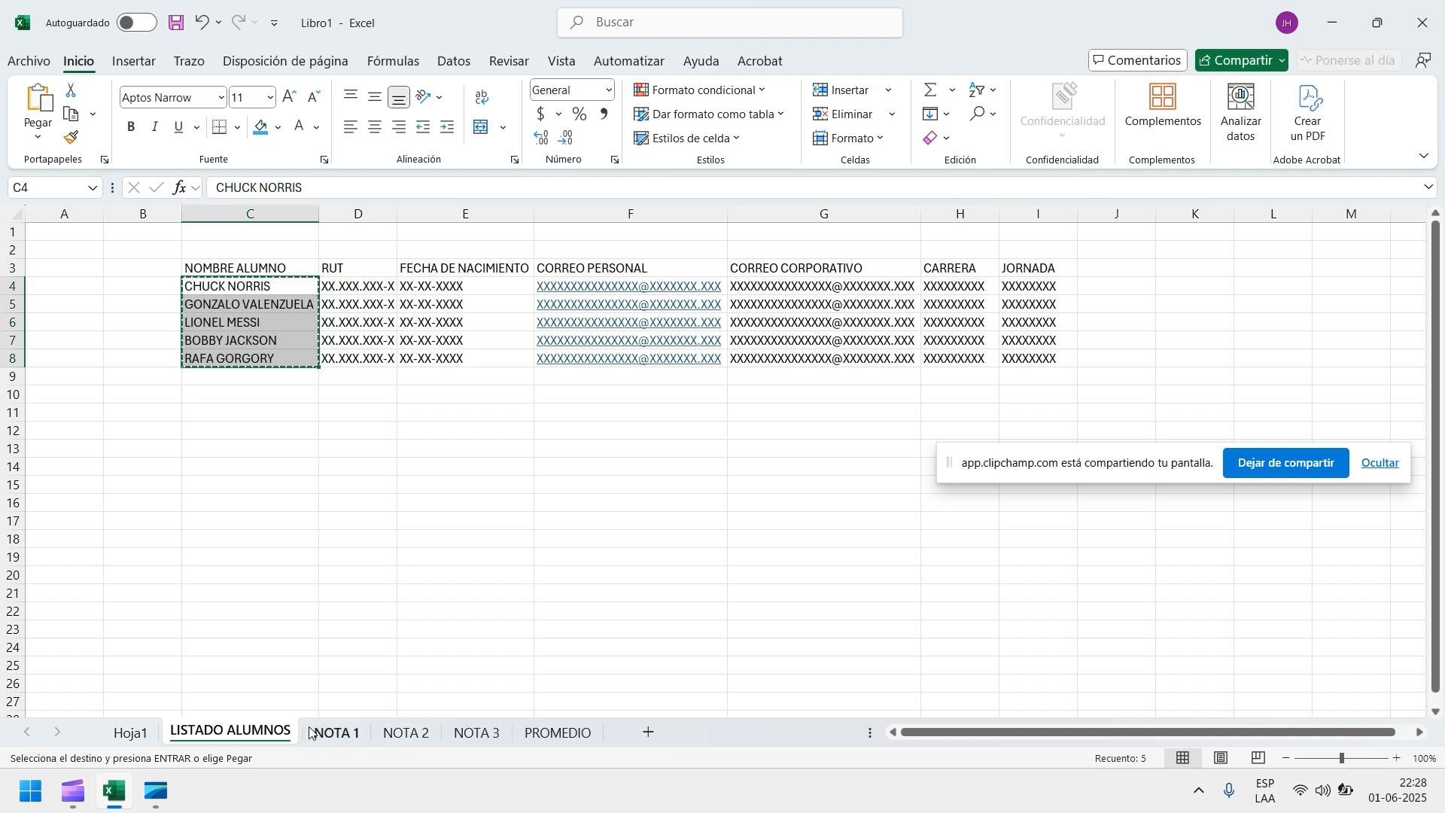
Step: Copy the NOMBRE ALUMNO header and student names in C3:C8 and paste them into NOTA 1 starting at C4
drag(238, 263, 254, 351)
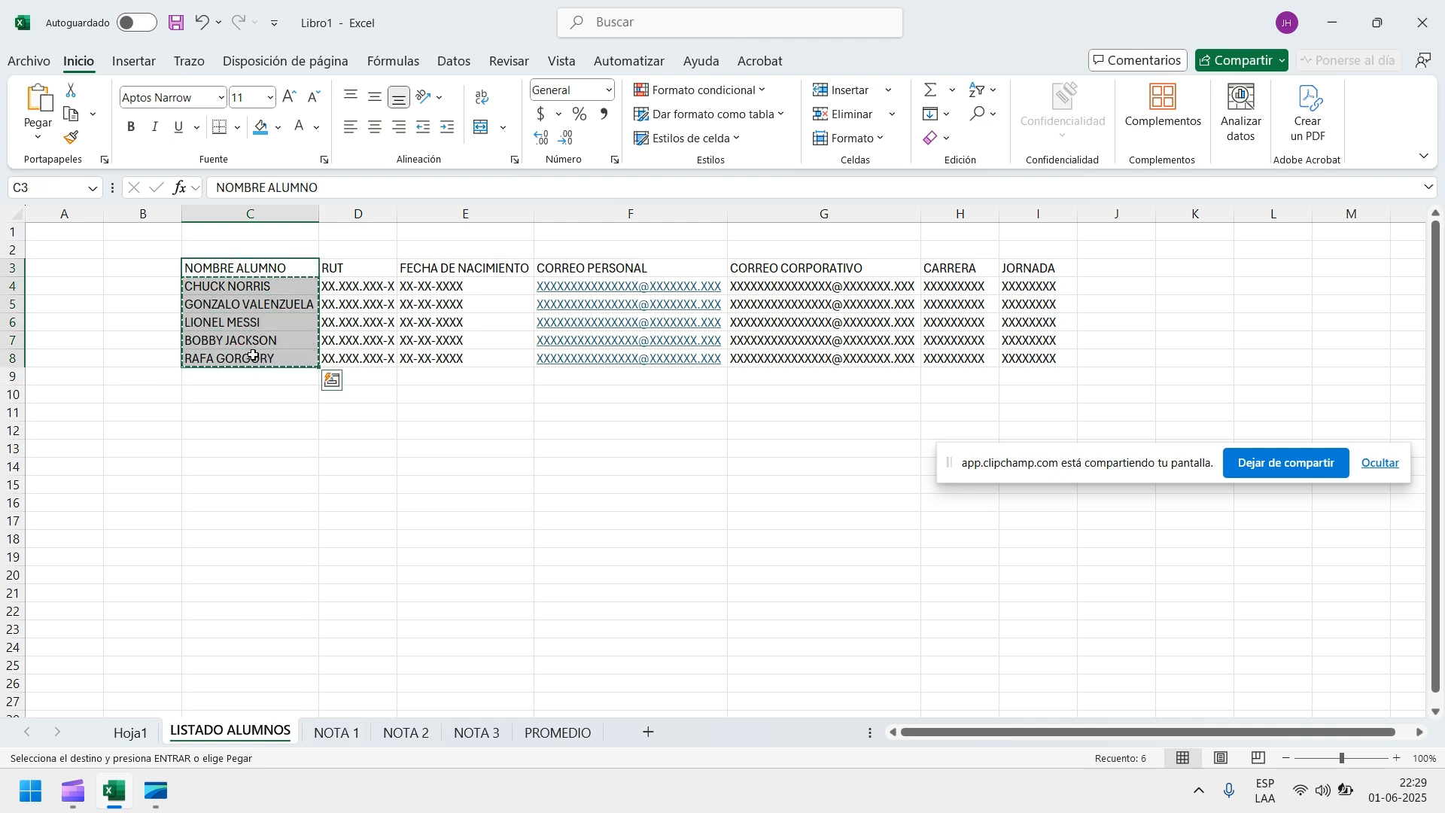
click(334, 732)
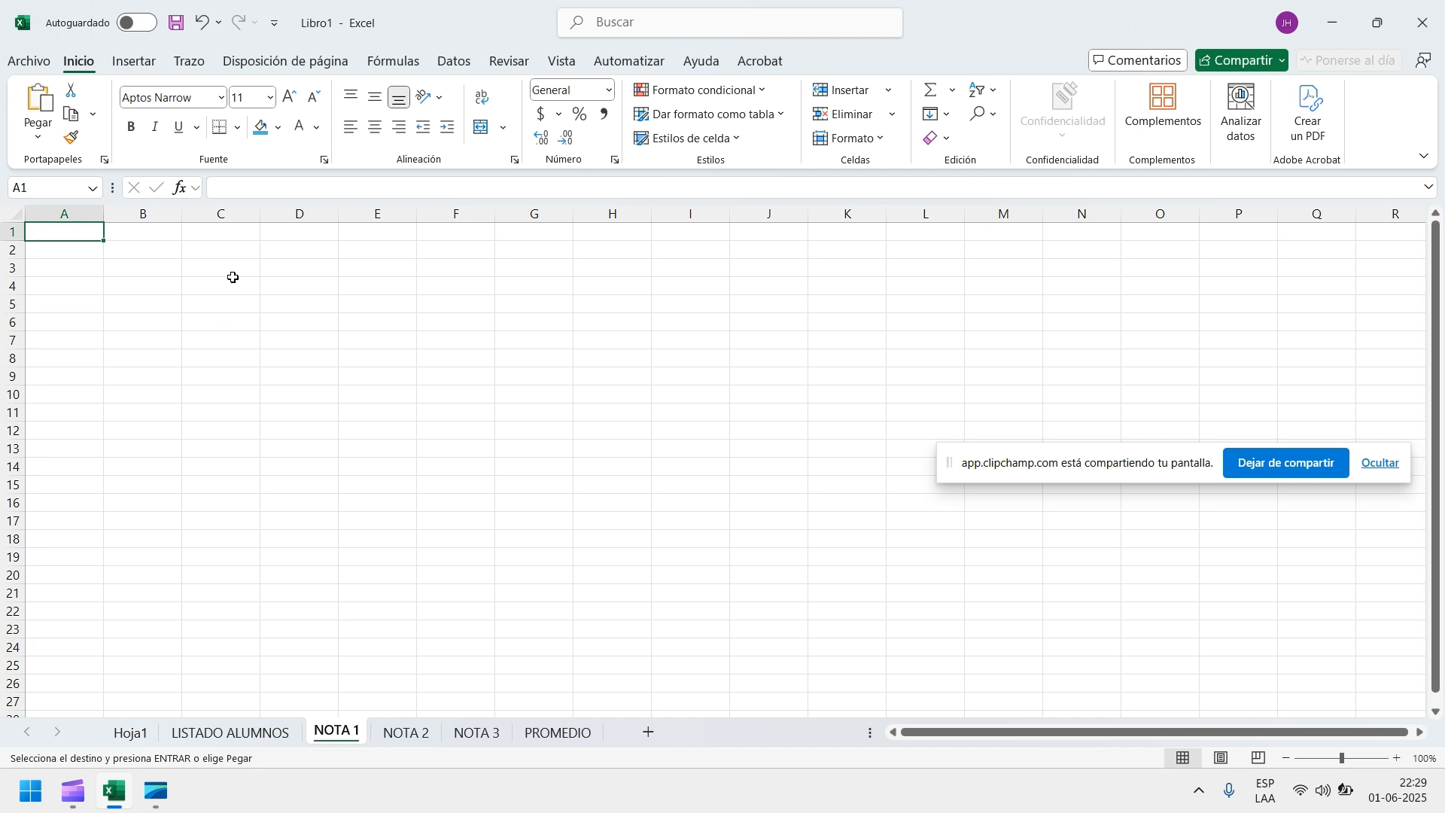
click(234, 285)
key(ctrl+v)
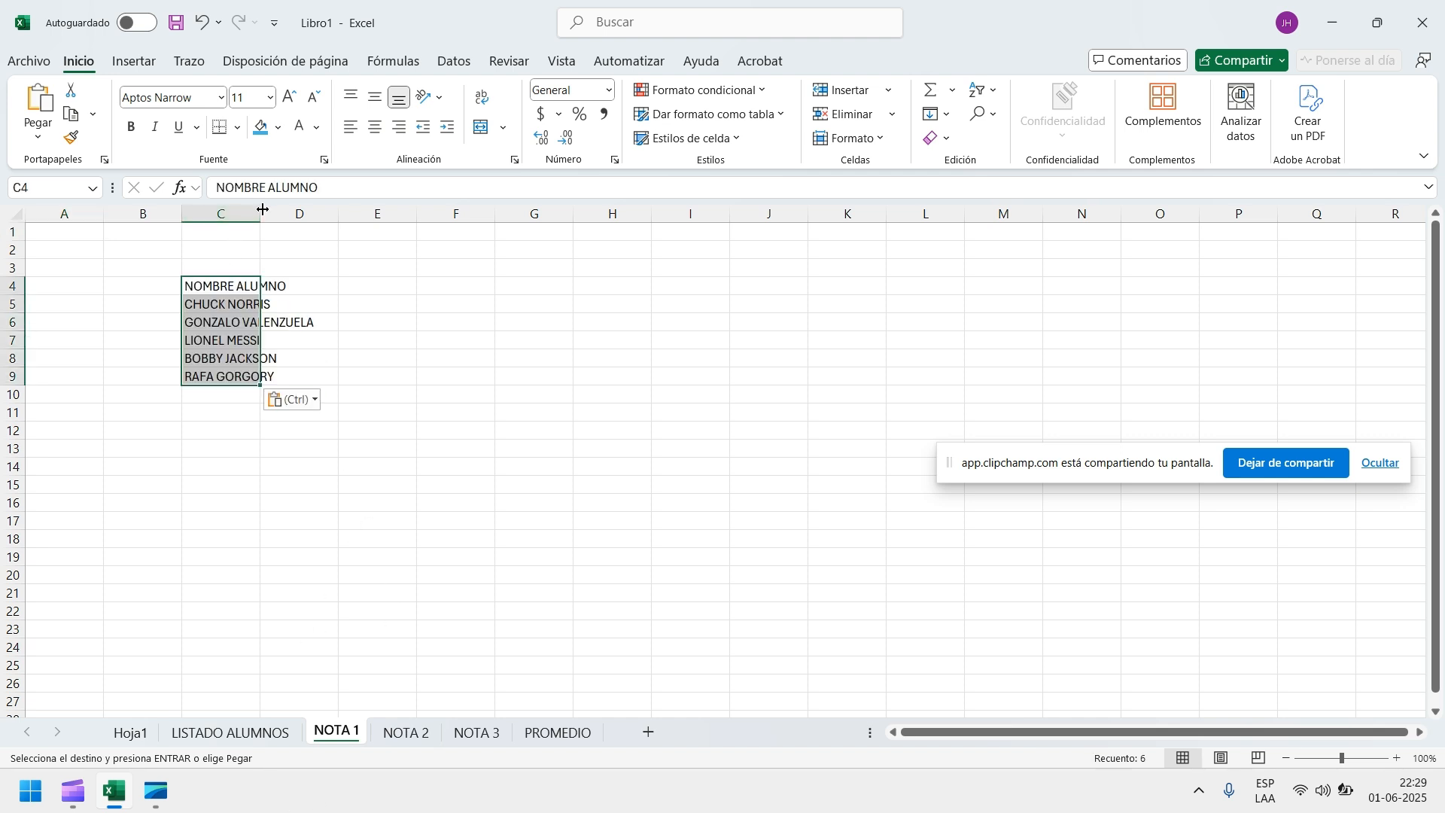
Step: Autofit the width of column C in NOTA 1 to the pasted student names
double_click(260, 214)
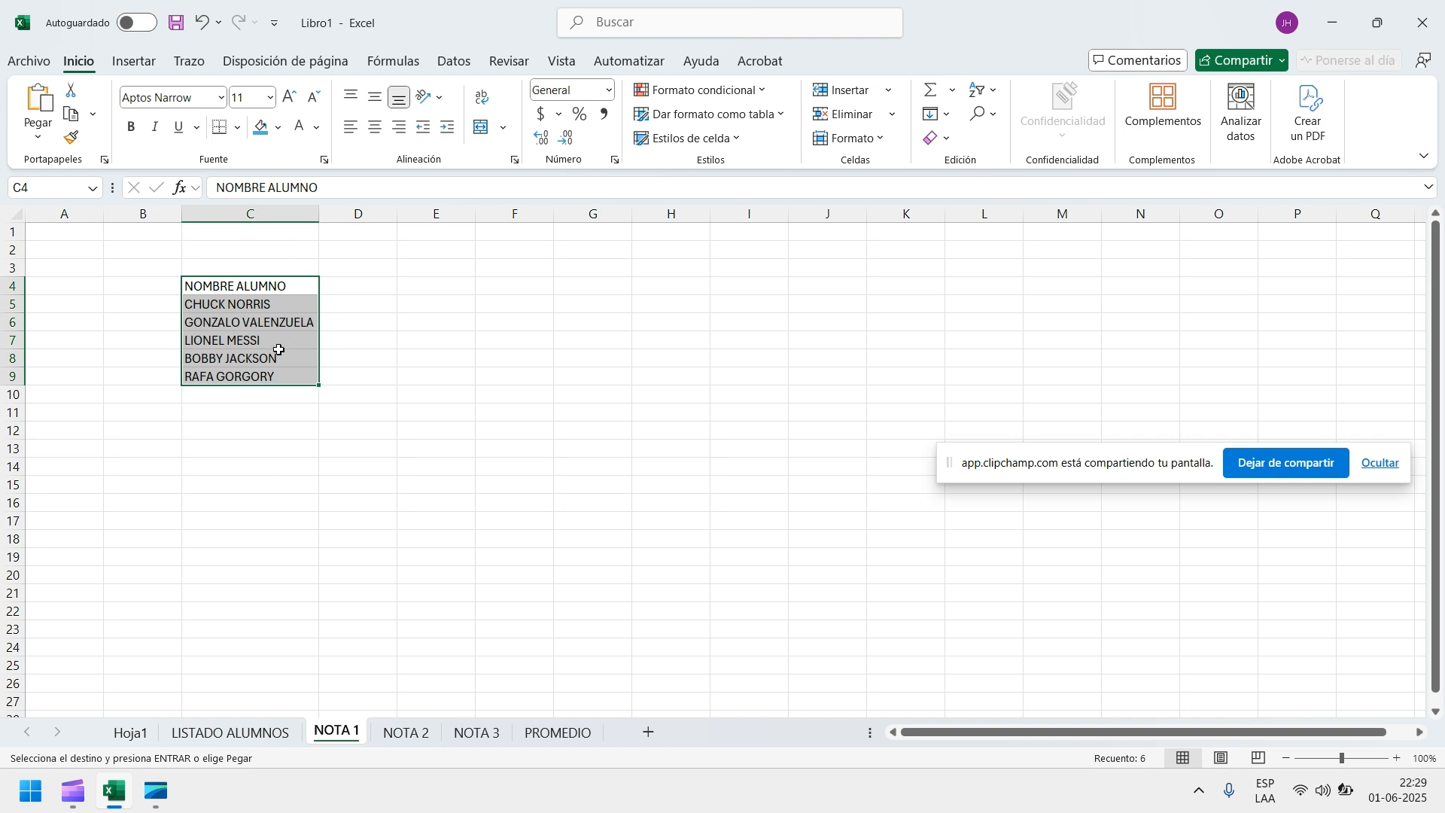
click(260, 410)
click(207, 319)
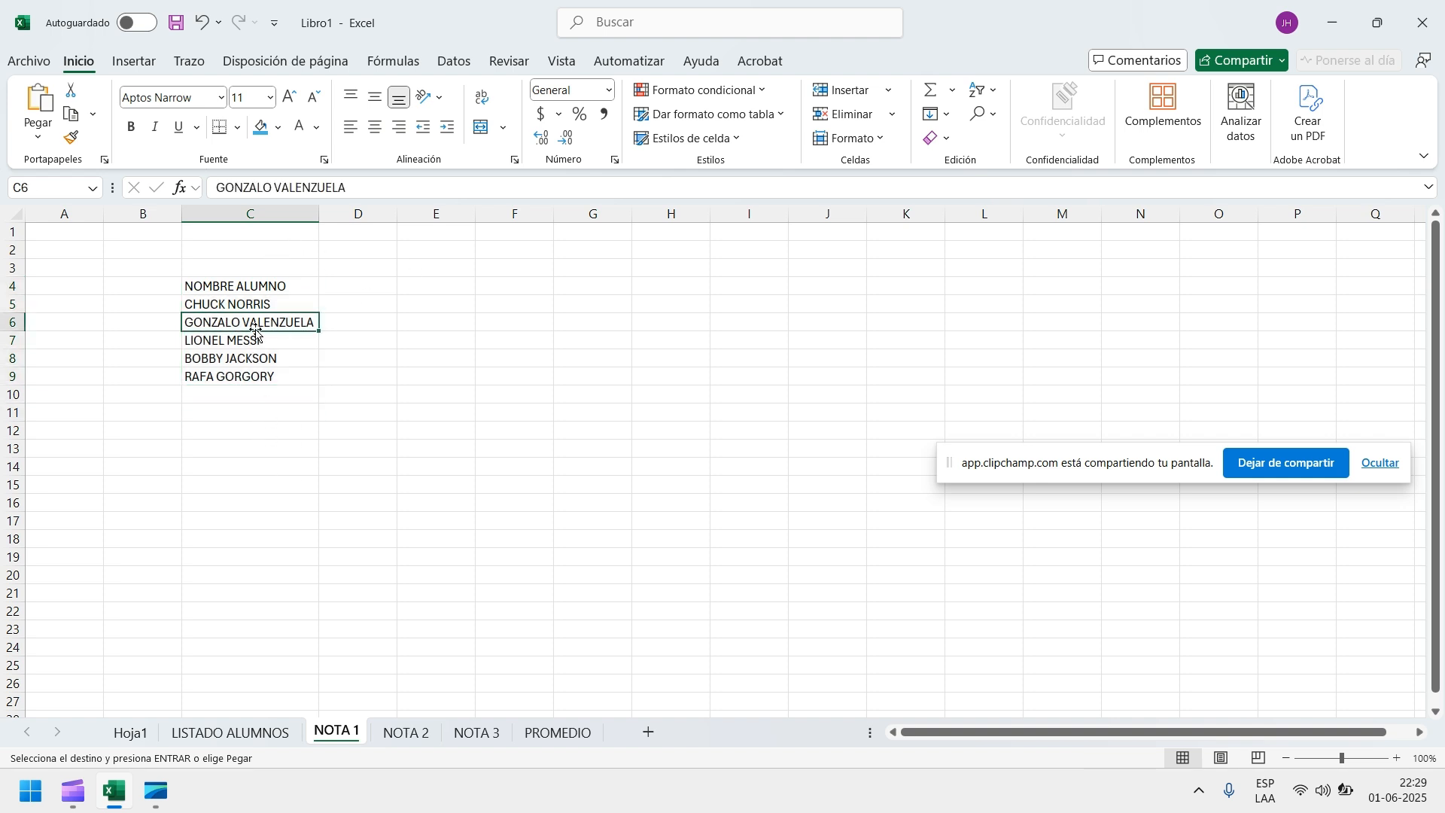
click(254, 300)
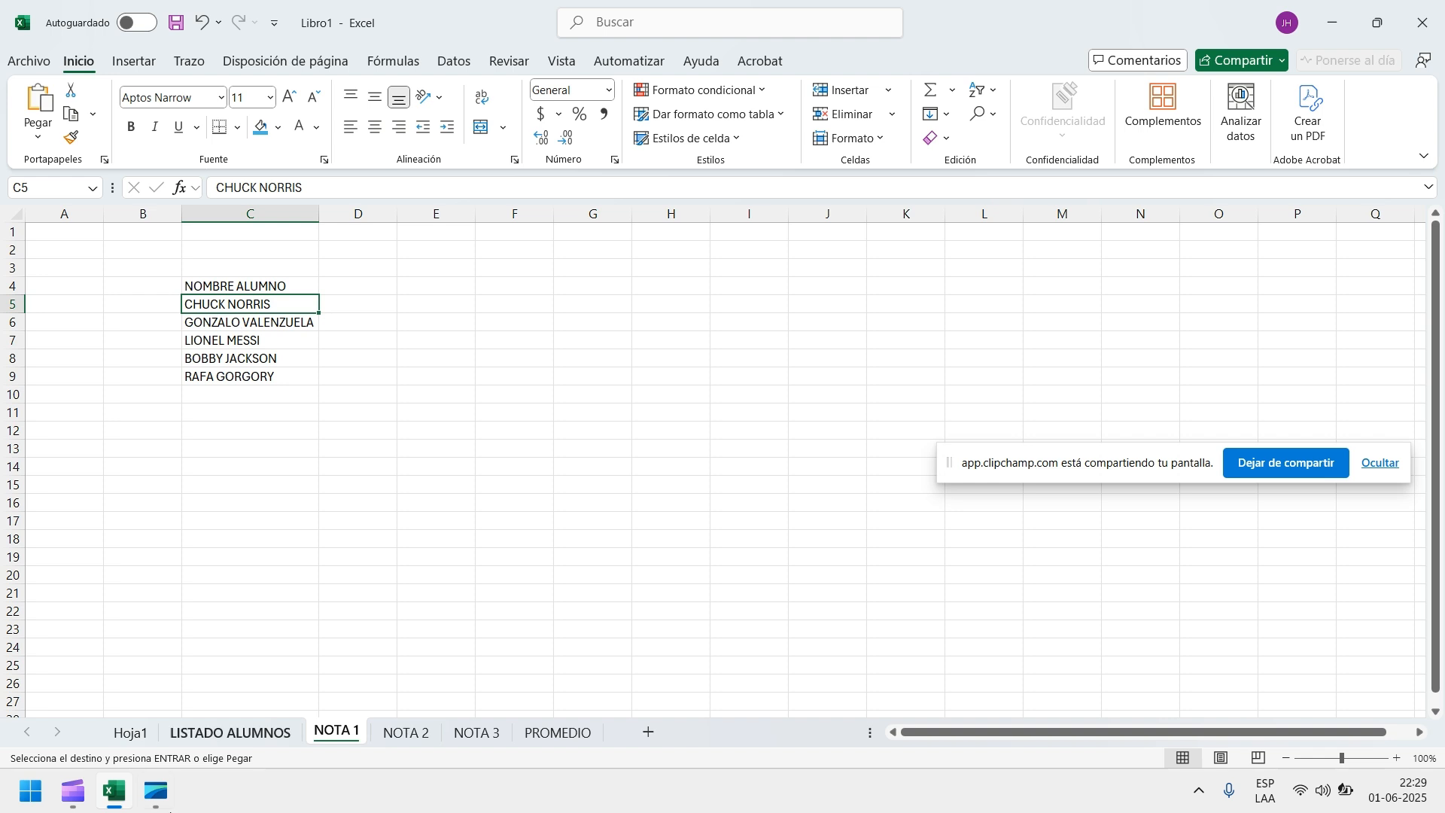
Step: Replace the first student's name in C4 of LISTADO ALUMNOS with AAAAAAA and check the pasted list in NOTA 1
click(207, 732)
click(228, 431)
key(Escape)
click(233, 288)
text(AAAAAAA)
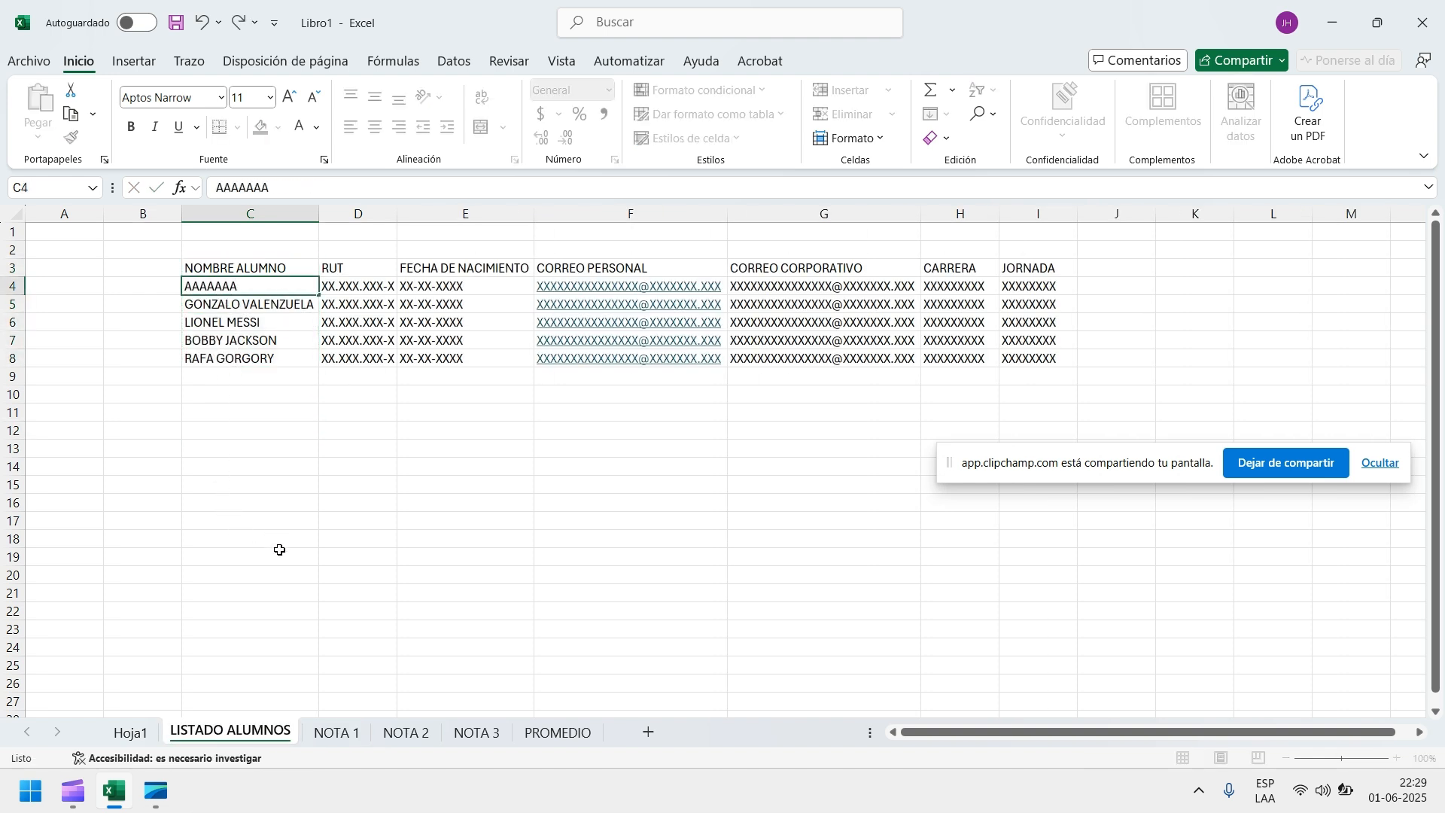
click(278, 557)
click(337, 732)
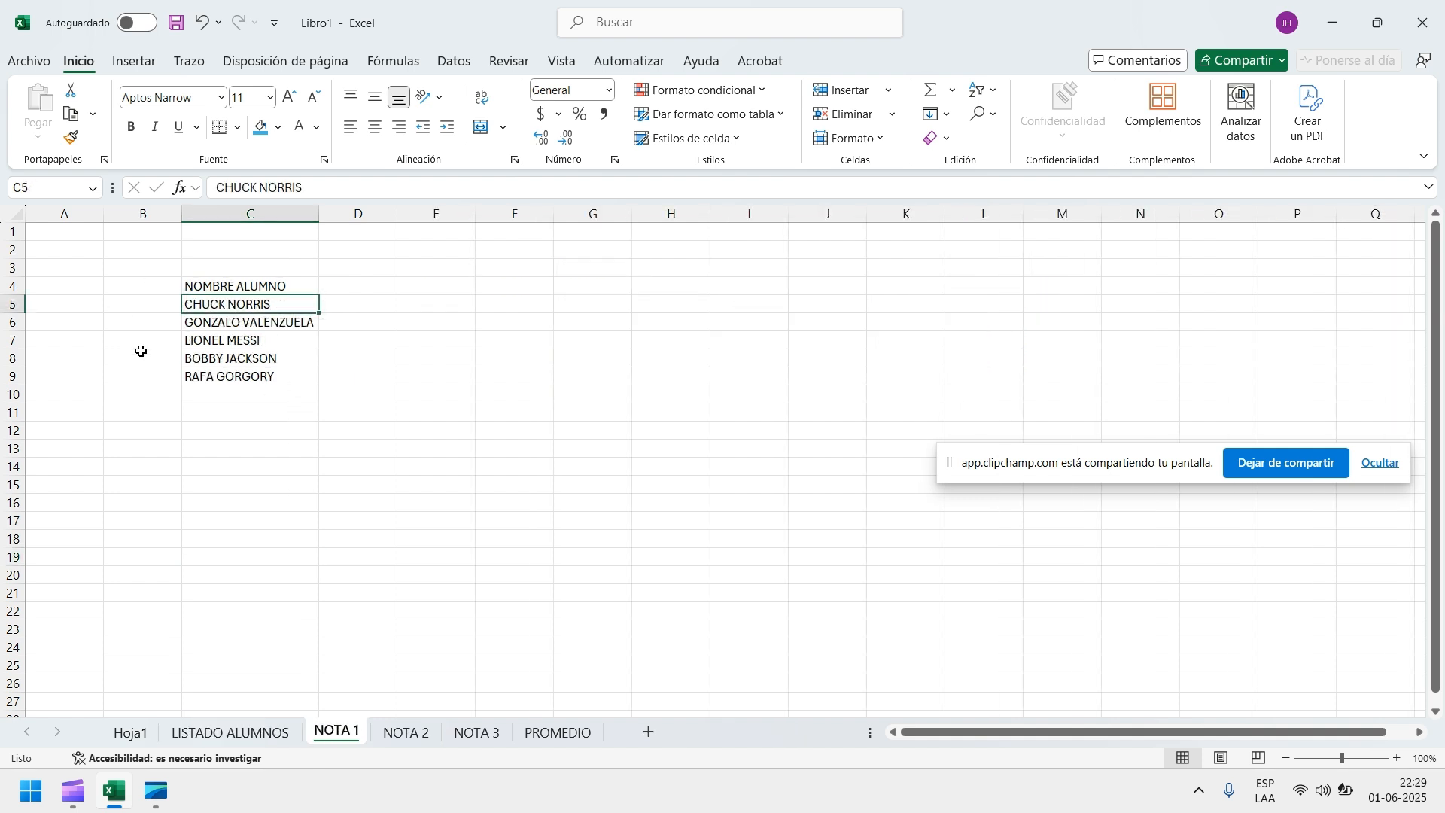
Step: Undo the name change in C4 of the LISTADO ALUMNOS sheet
click(229, 732)
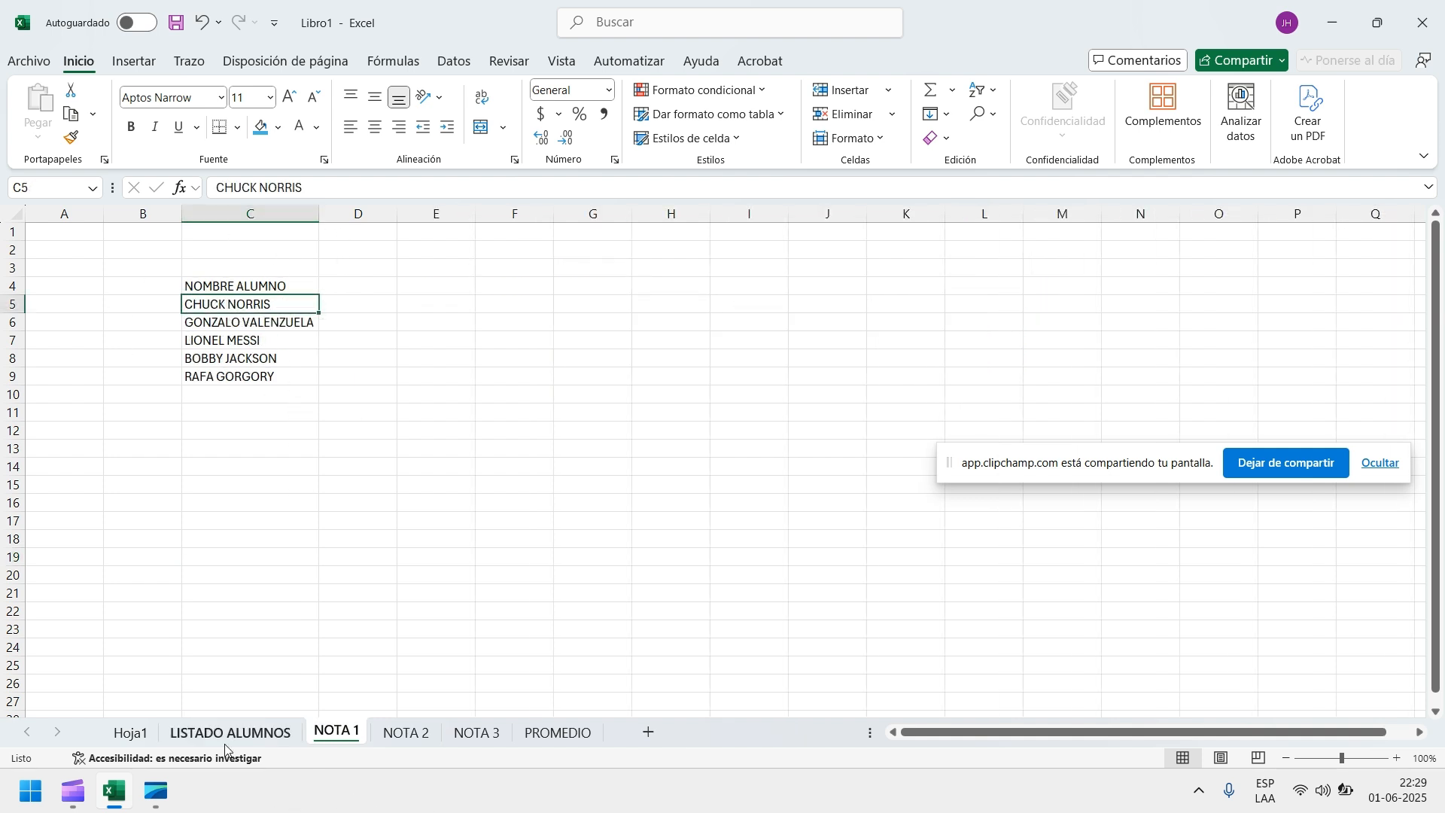
click(201, 25)
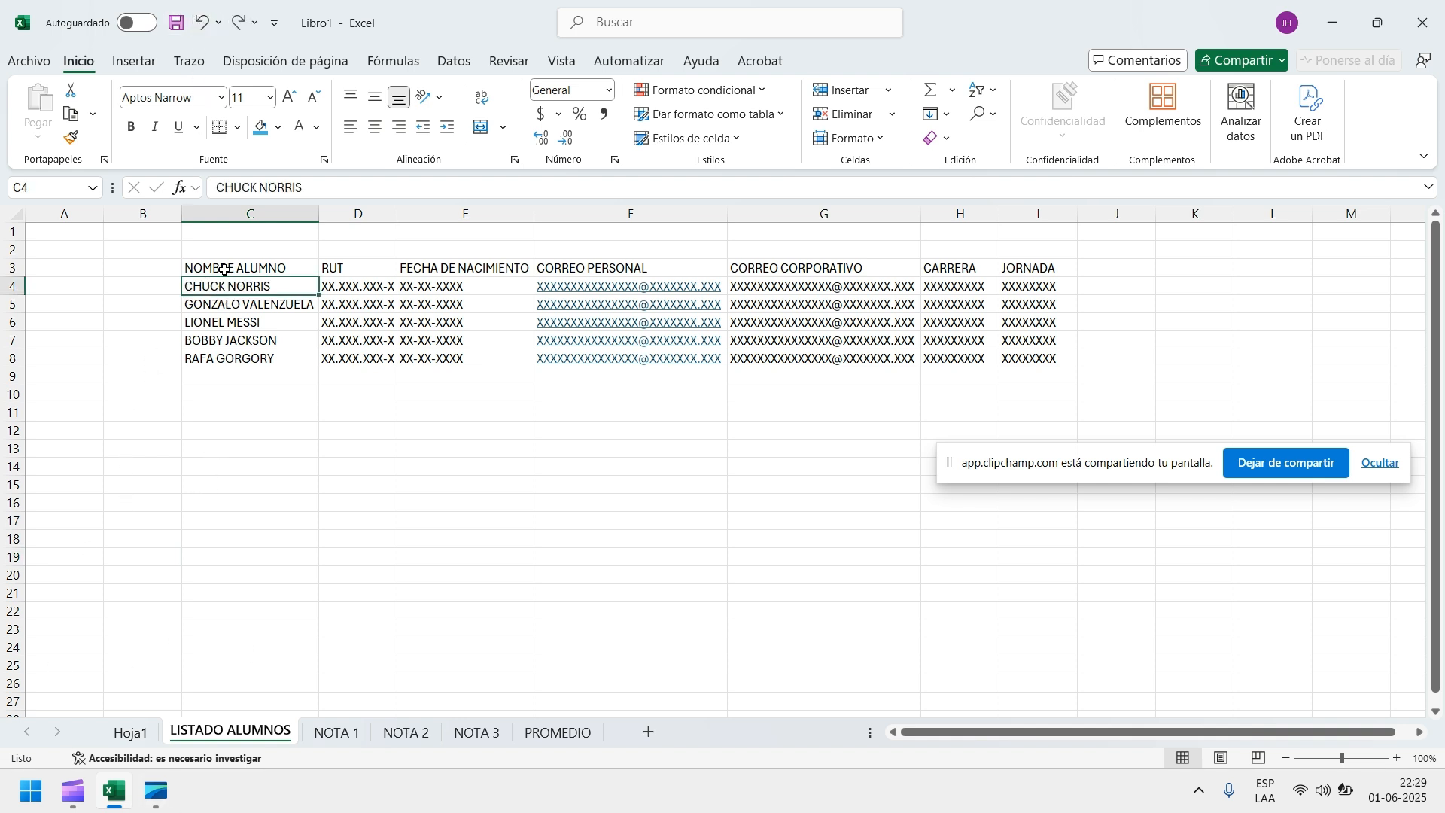
drag(230, 289, 263, 286)
Step: Delete the pasted student list from column C of the NOTA 1 sheet
click(347, 741)
click(422, 738)
key(ctrl+Page_Down)
key(ctrl+Page_Down)
click(336, 732)
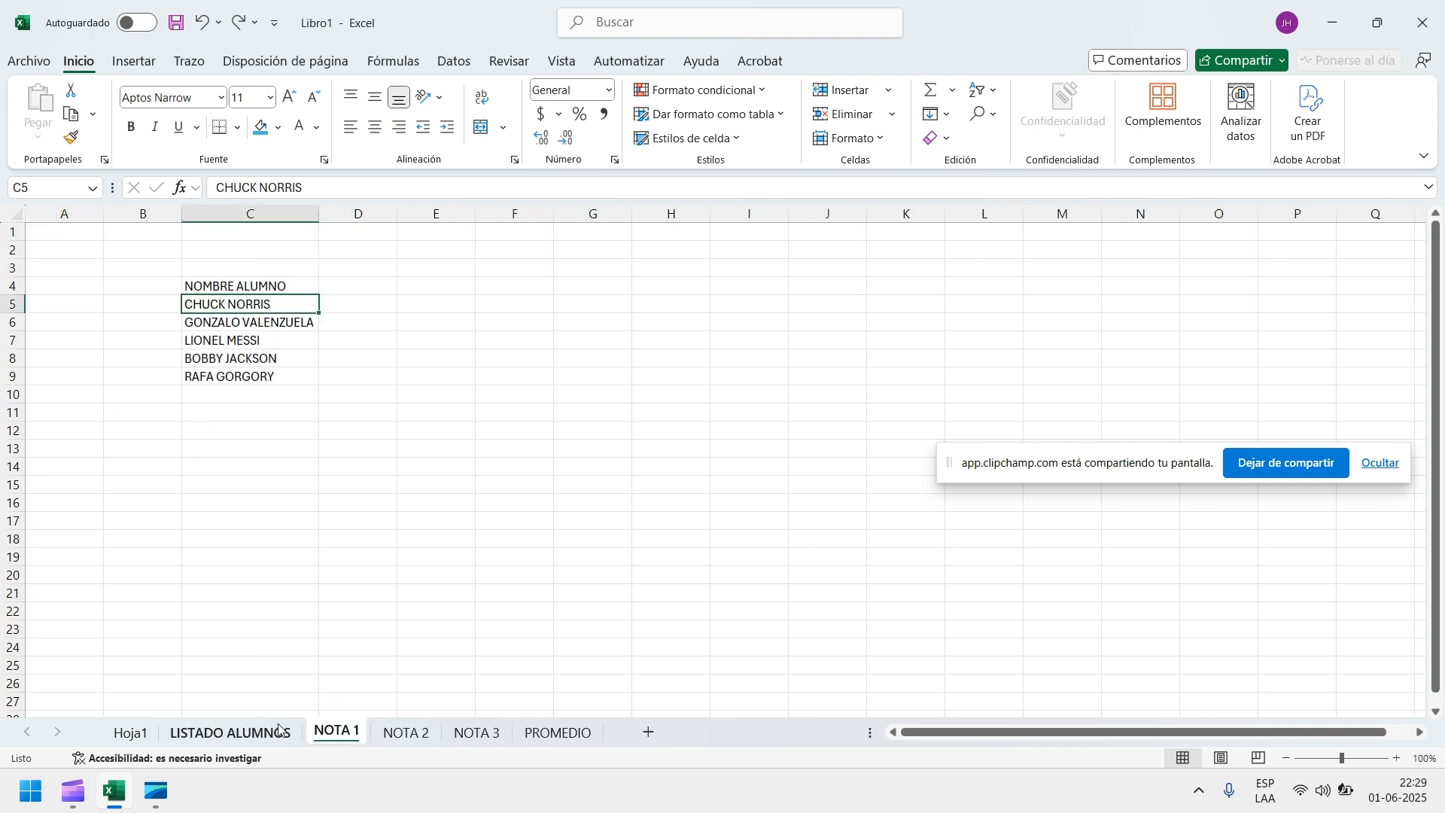
drag(242, 269, 274, 422)
key(Delete)
click(278, 478)
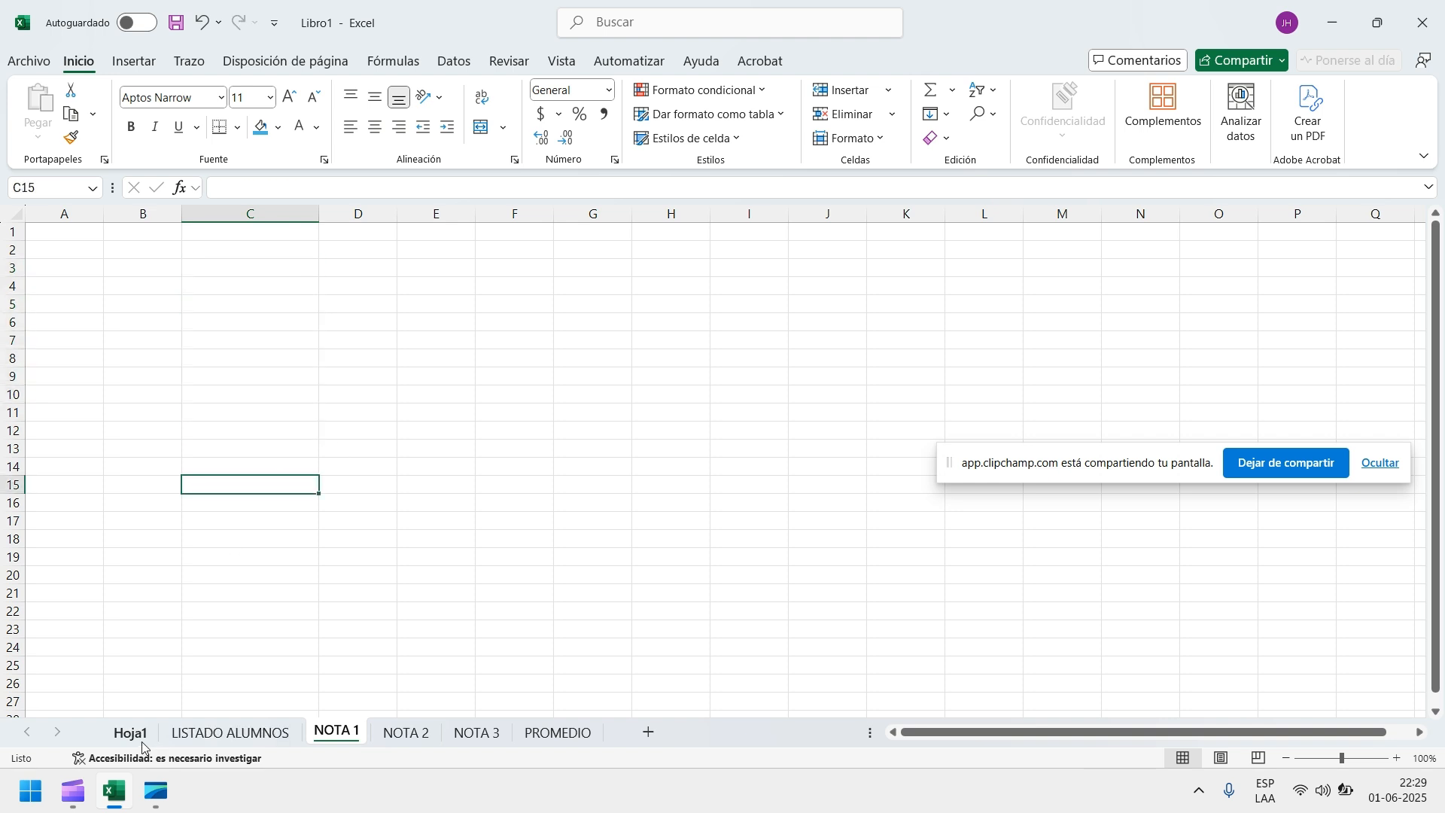
Step: Enter the formula =P3 in cell C11 of Hoja1 to reference the PROMEDIO result
click(141, 740)
click(933, 454)
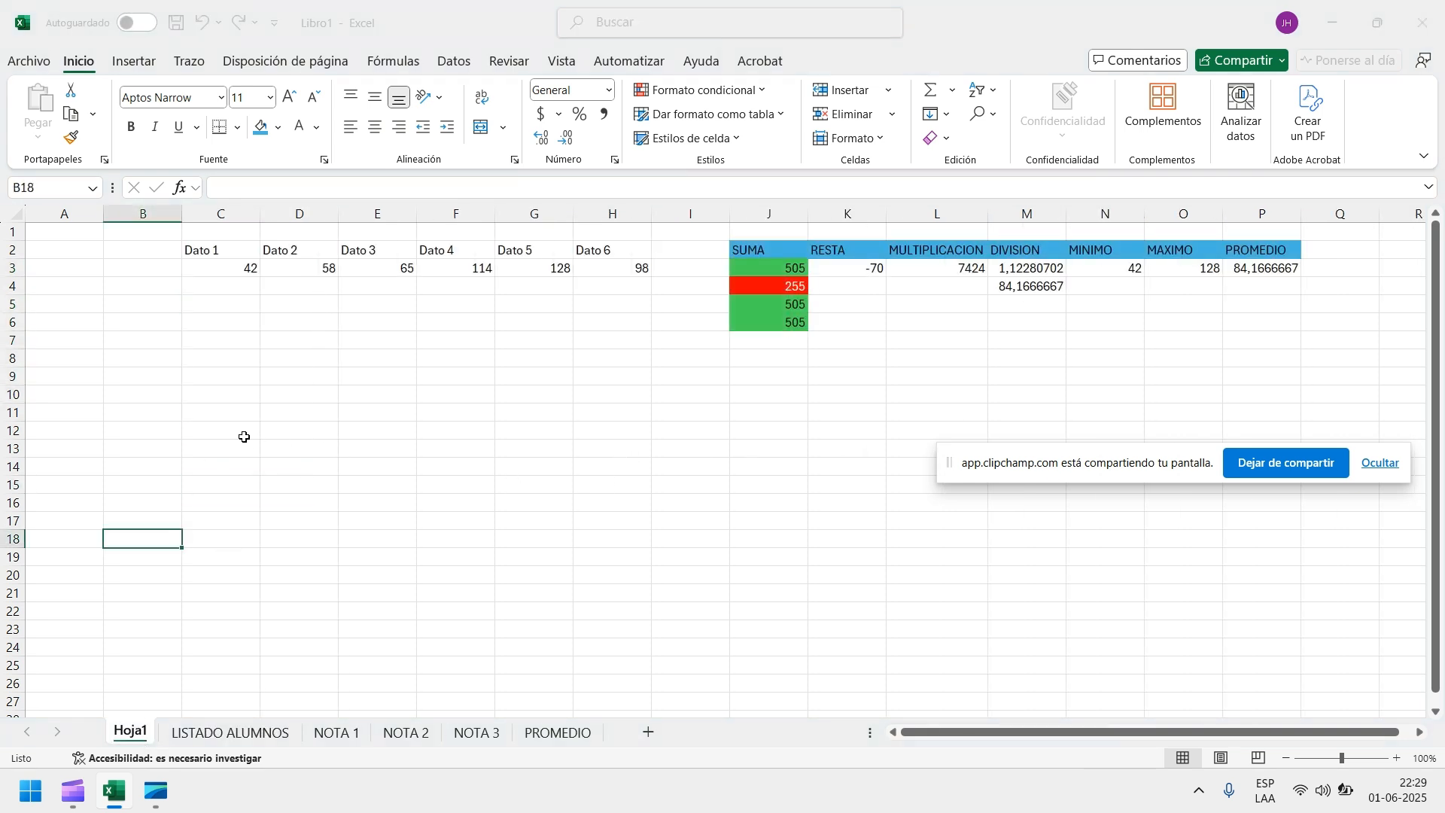
click(205, 414)
text(=)
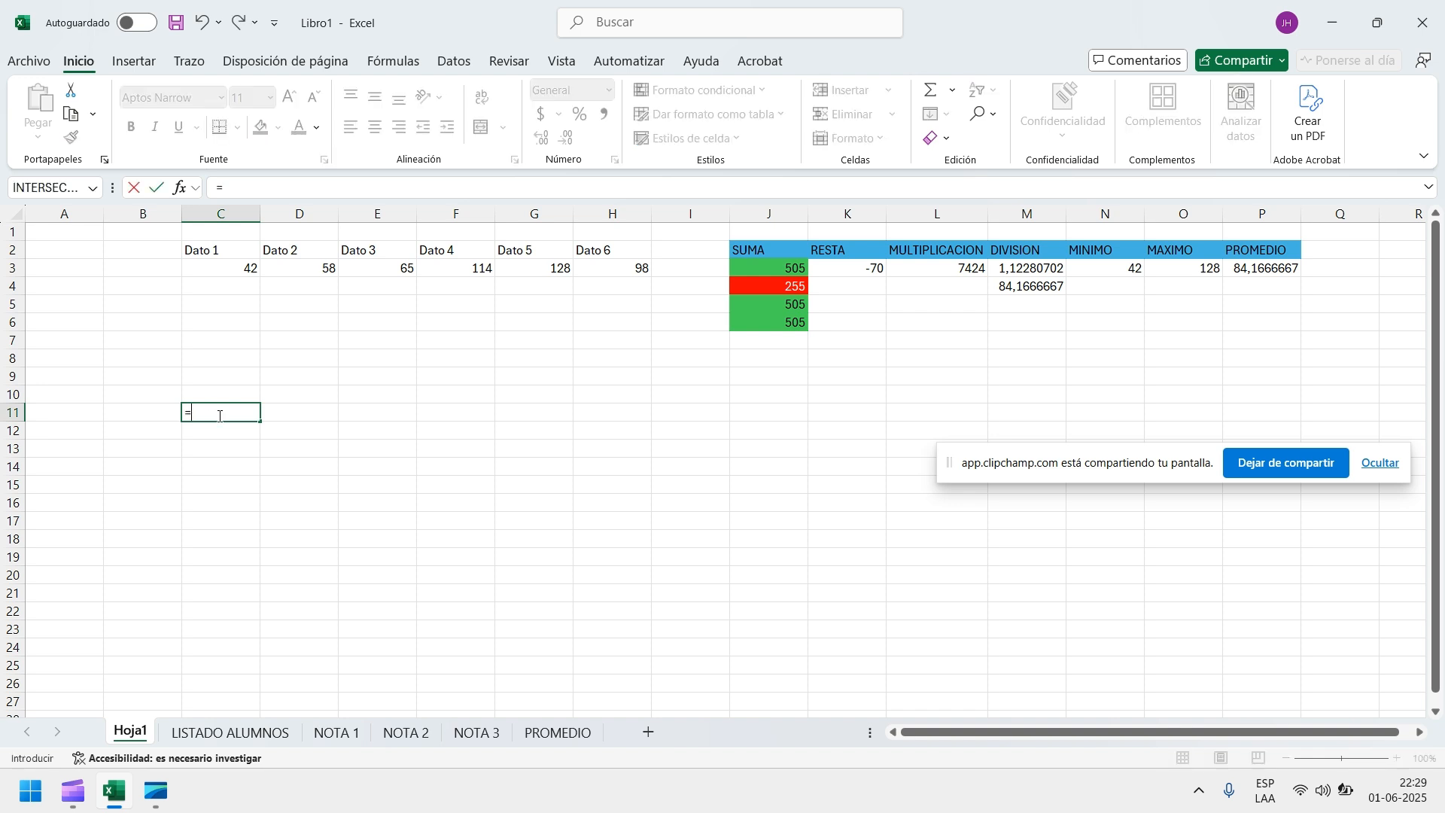
click(1245, 266)
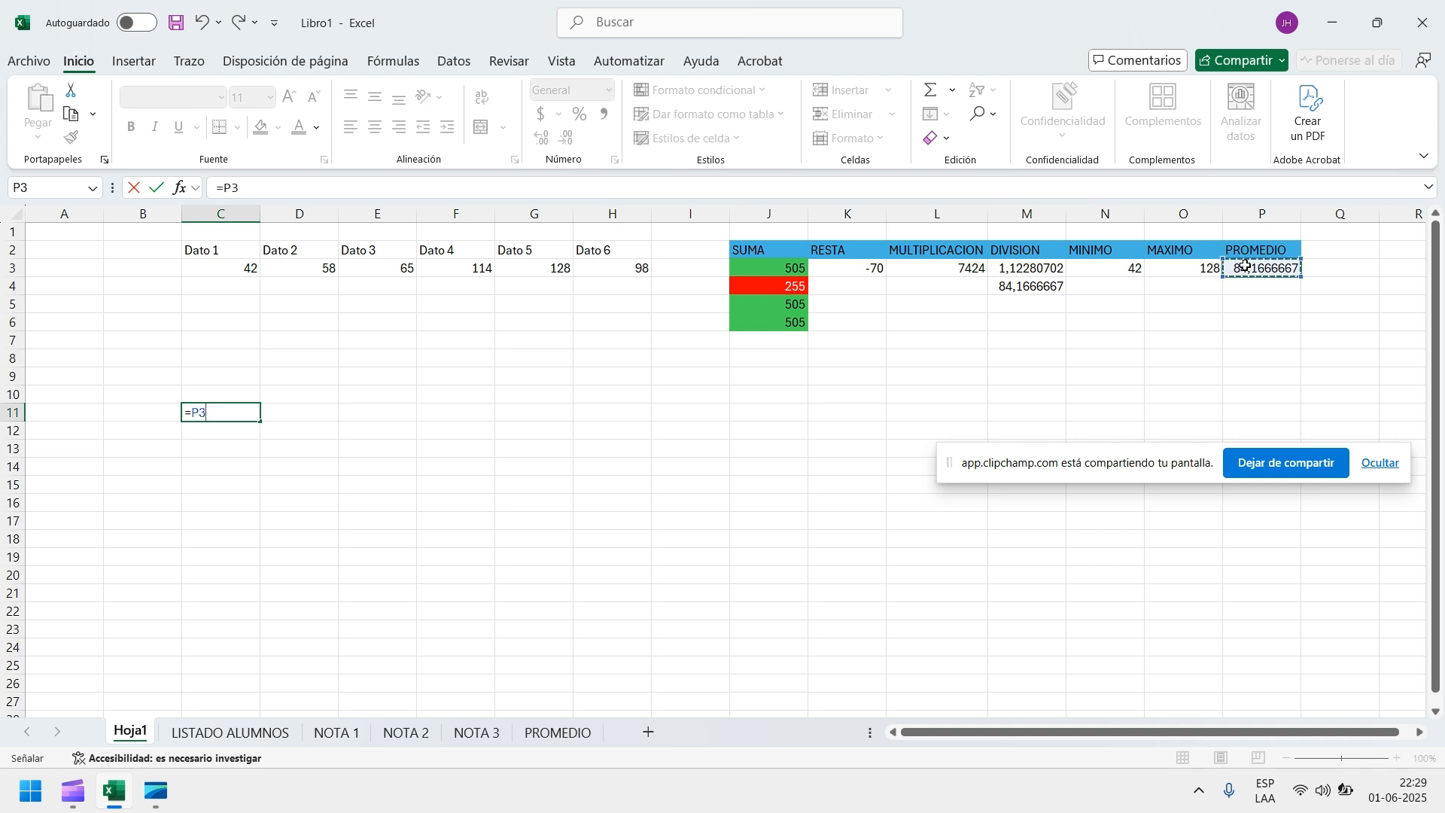
key(Return)
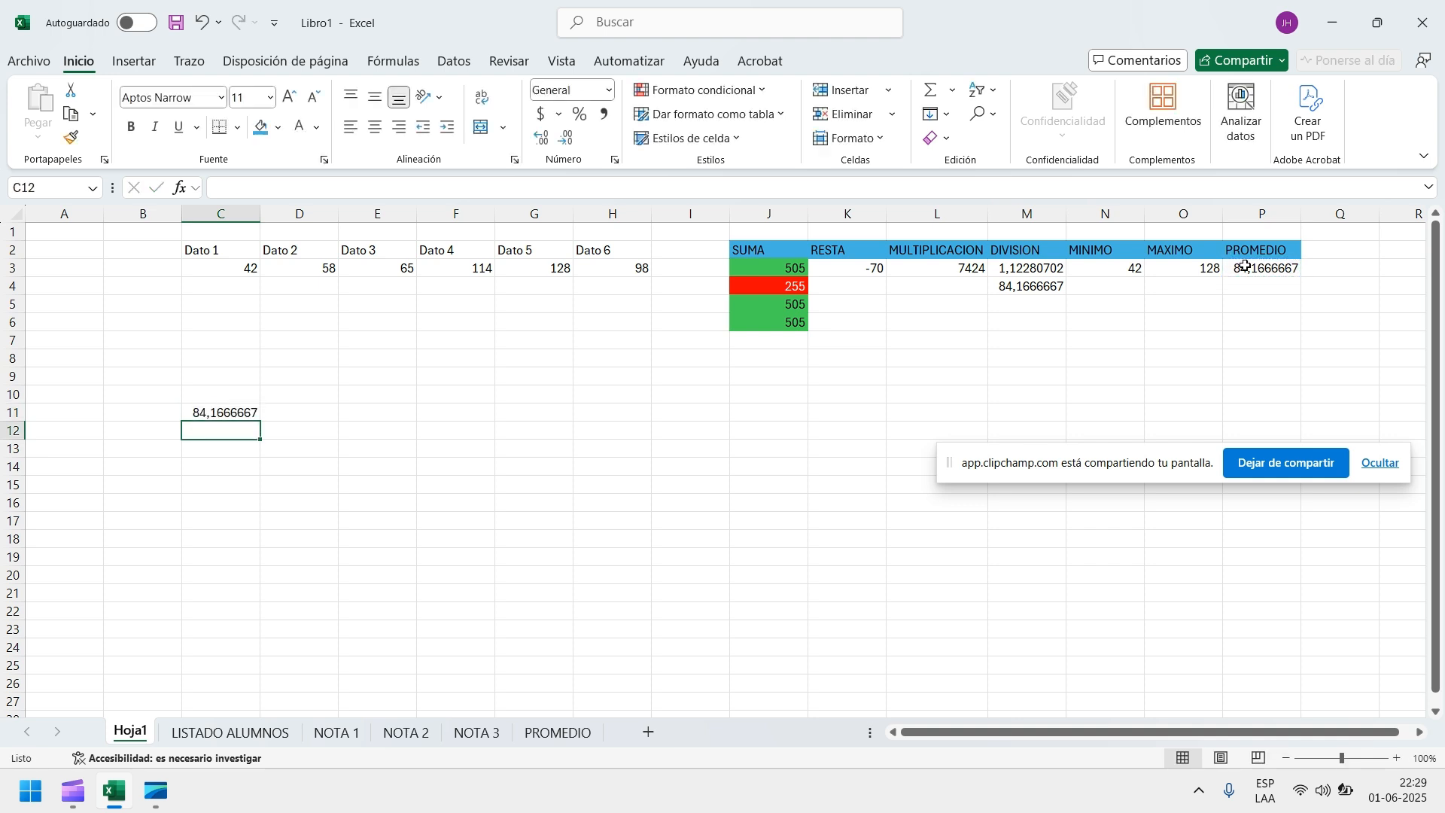
Step: Test the reference in C11 by overwriting P3 with the text ASDASD and with the number 215451
click(1245, 266)
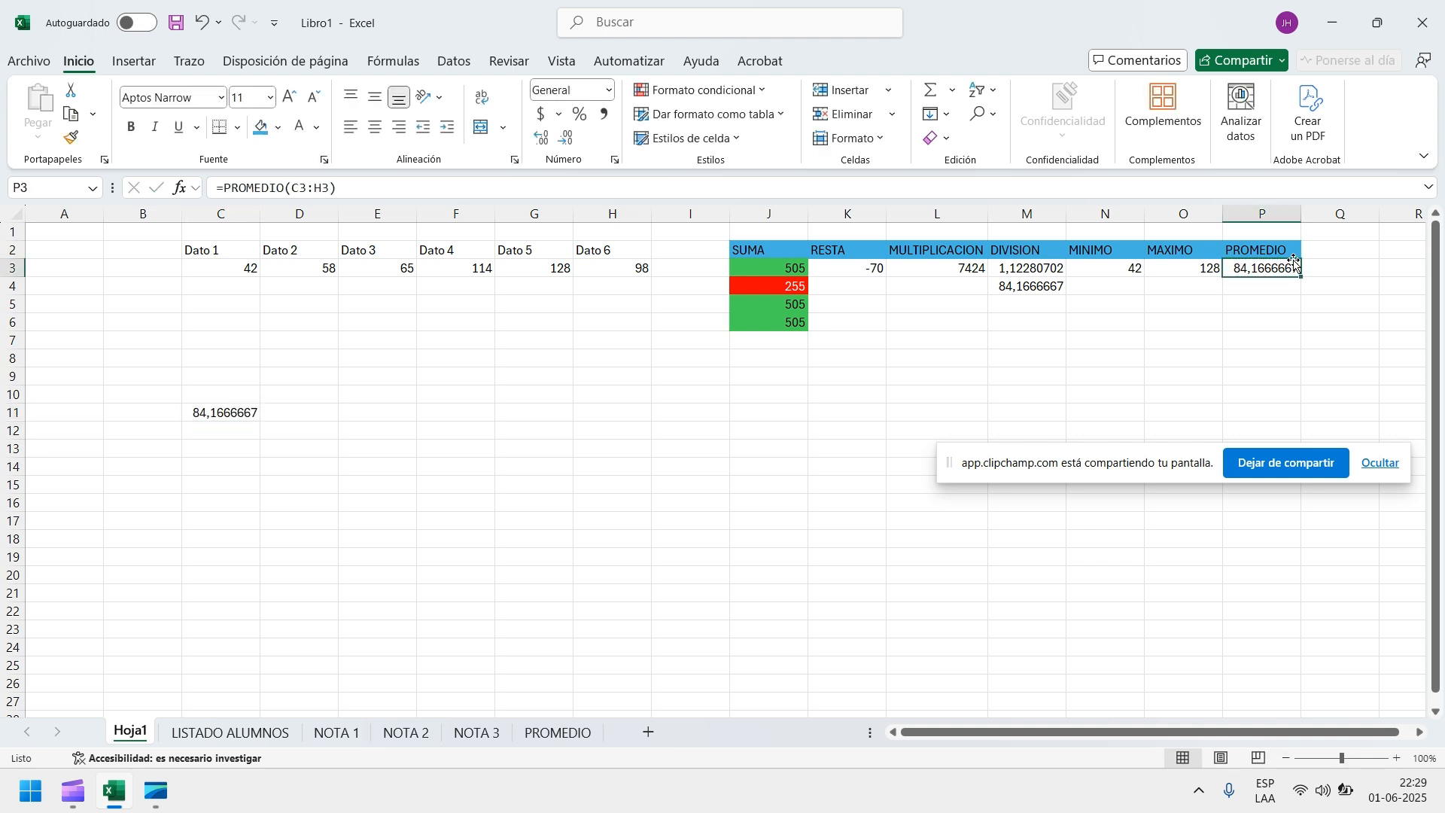
text(ASDASD)
key(Return)
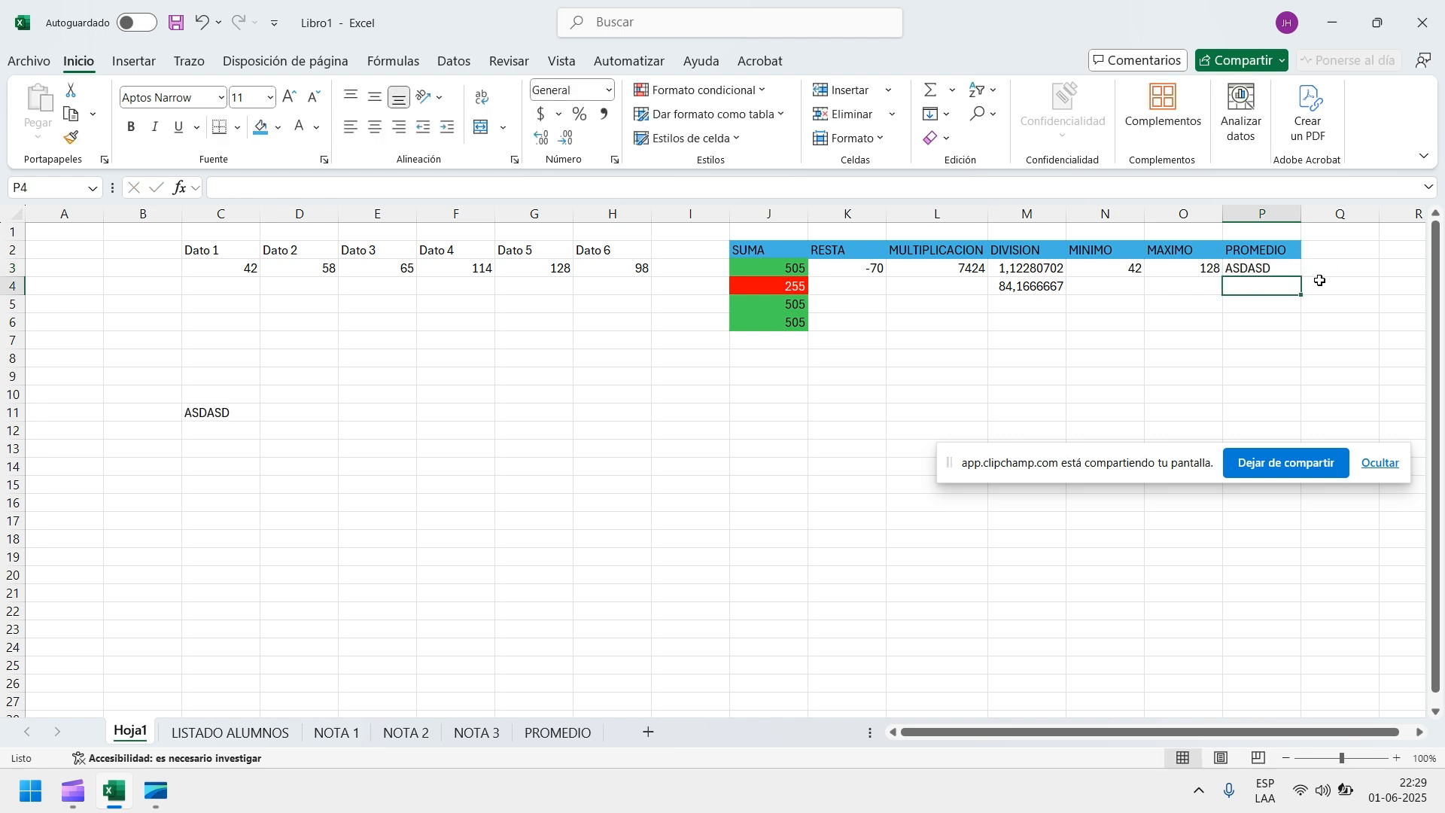
click(1296, 255)
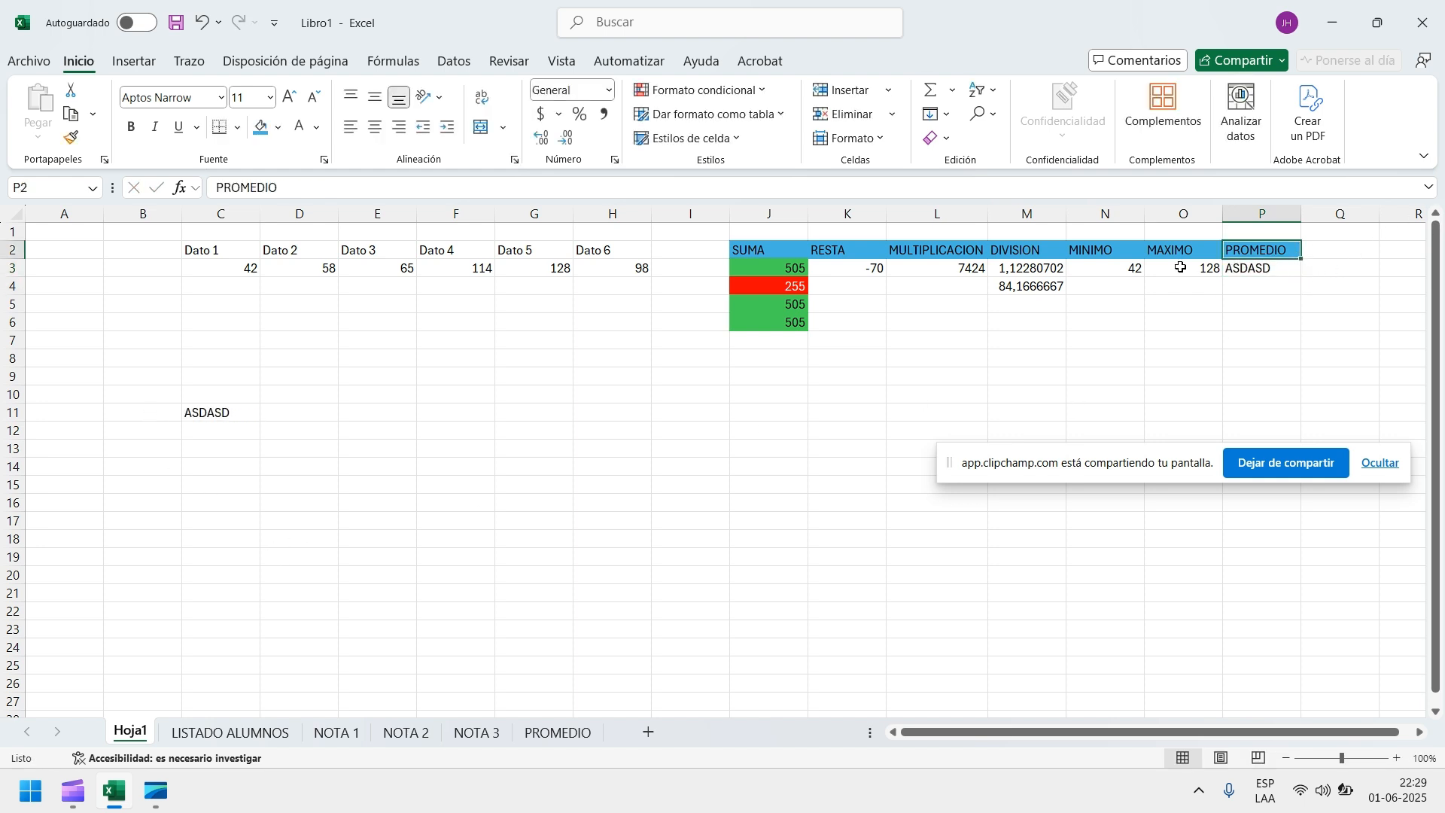
click(1264, 270)
text(215451)
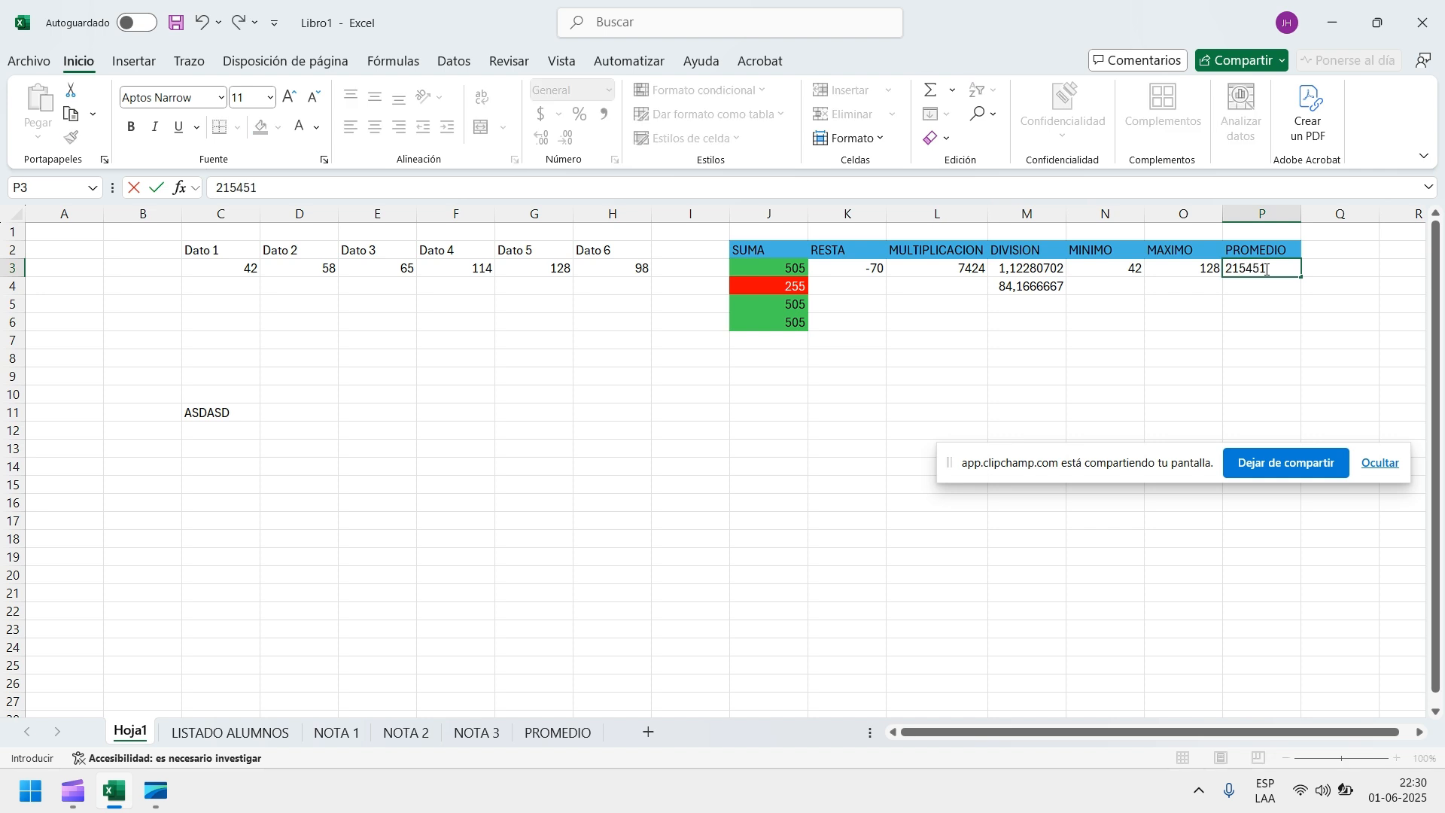
key(Return)
Step: Undo both test entries in P3 to restore its PROMEDIO formula
click(1277, 265)
click(202, 22)
click(203, 23)
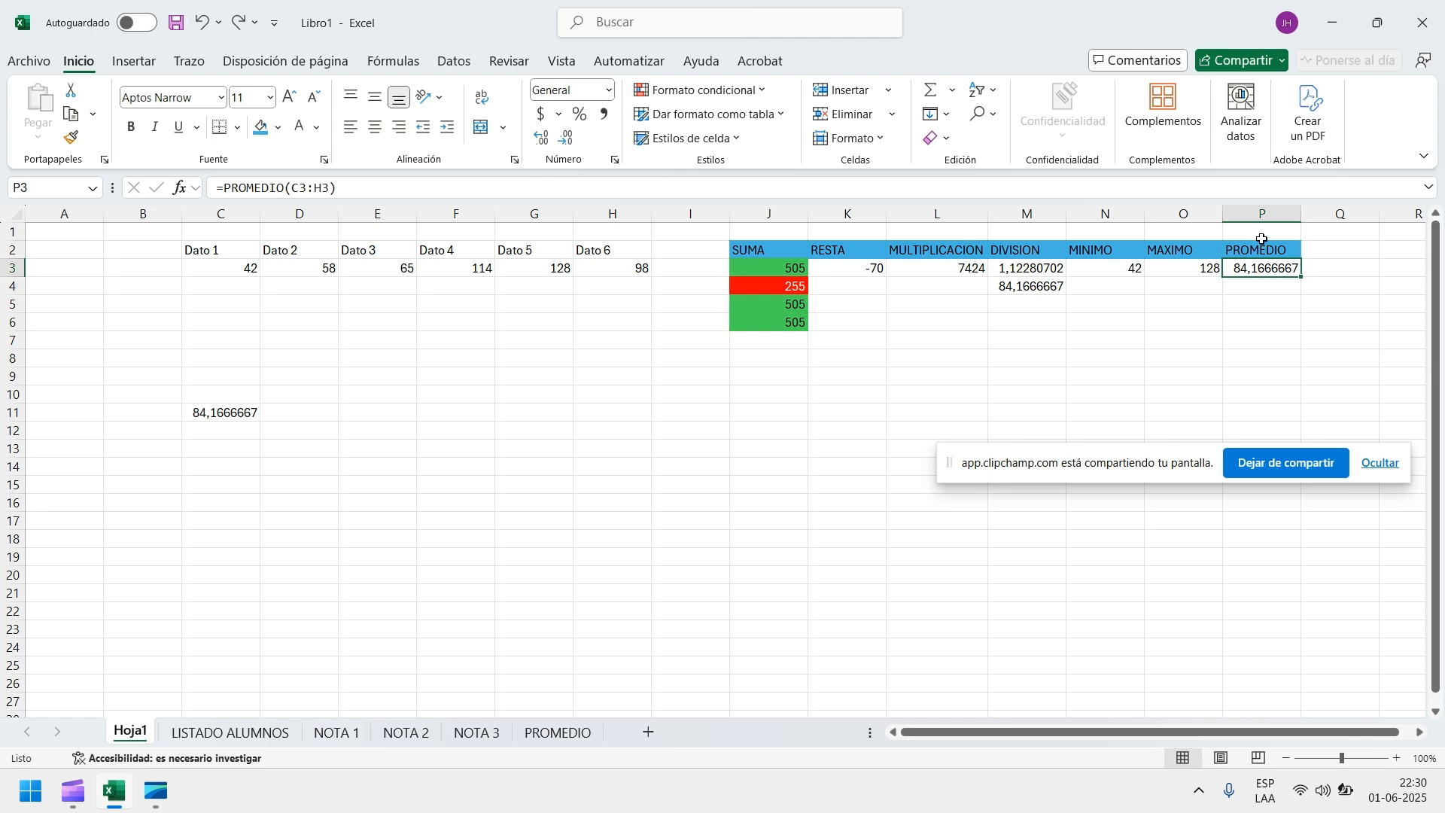
click(200, 418)
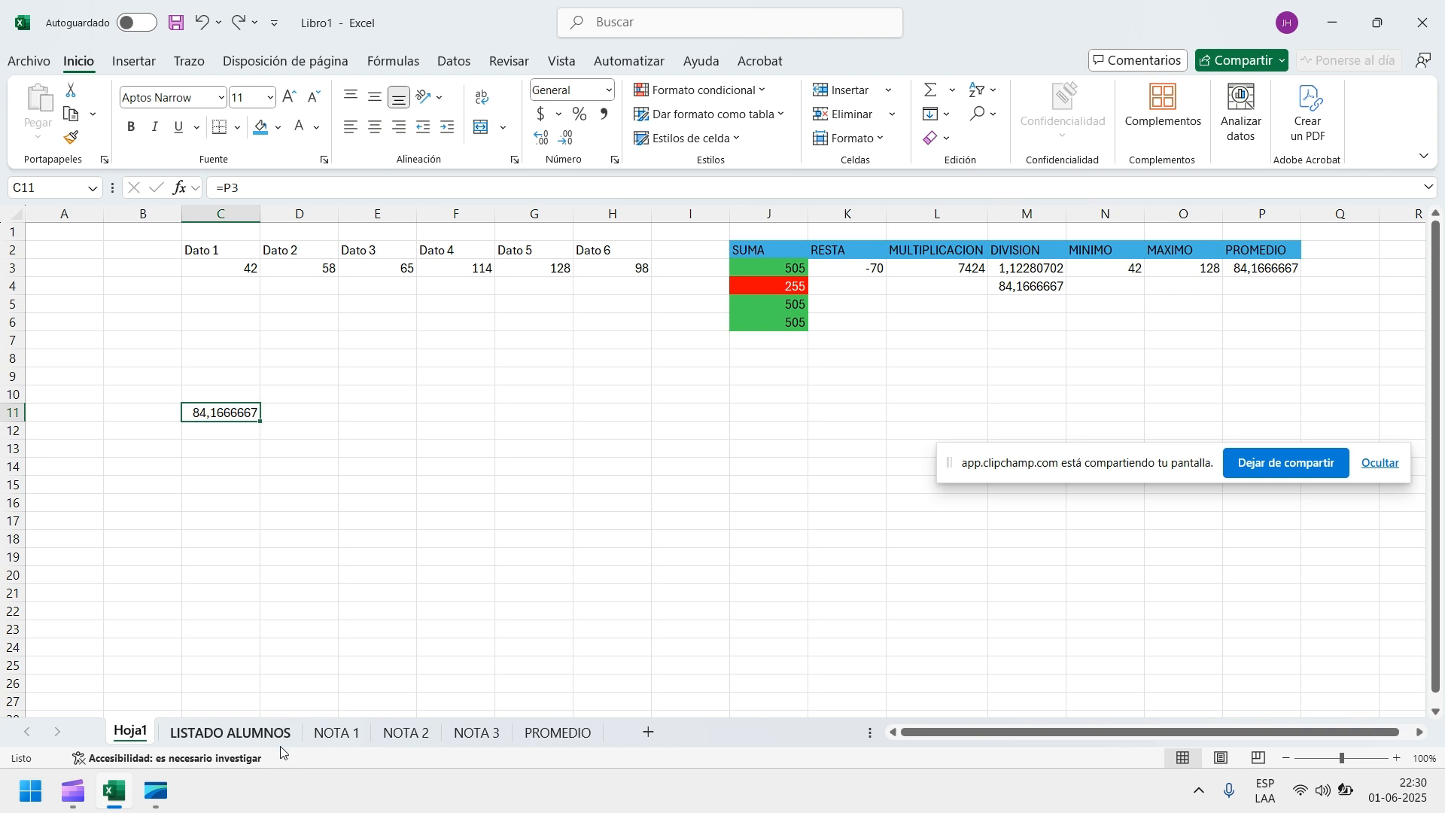
click(230, 732)
click(337, 732)
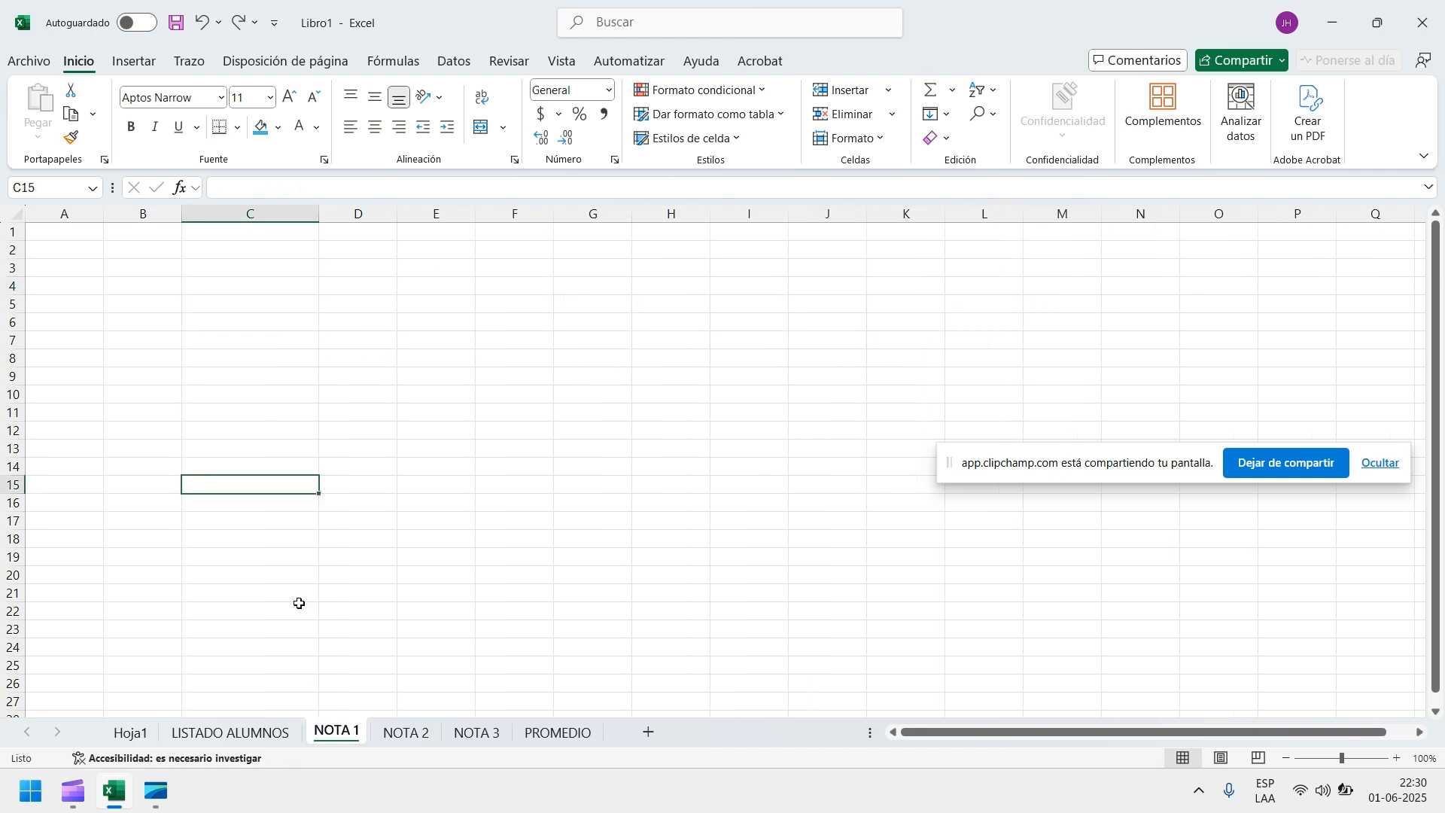
click(232, 284)
click(269, 268)
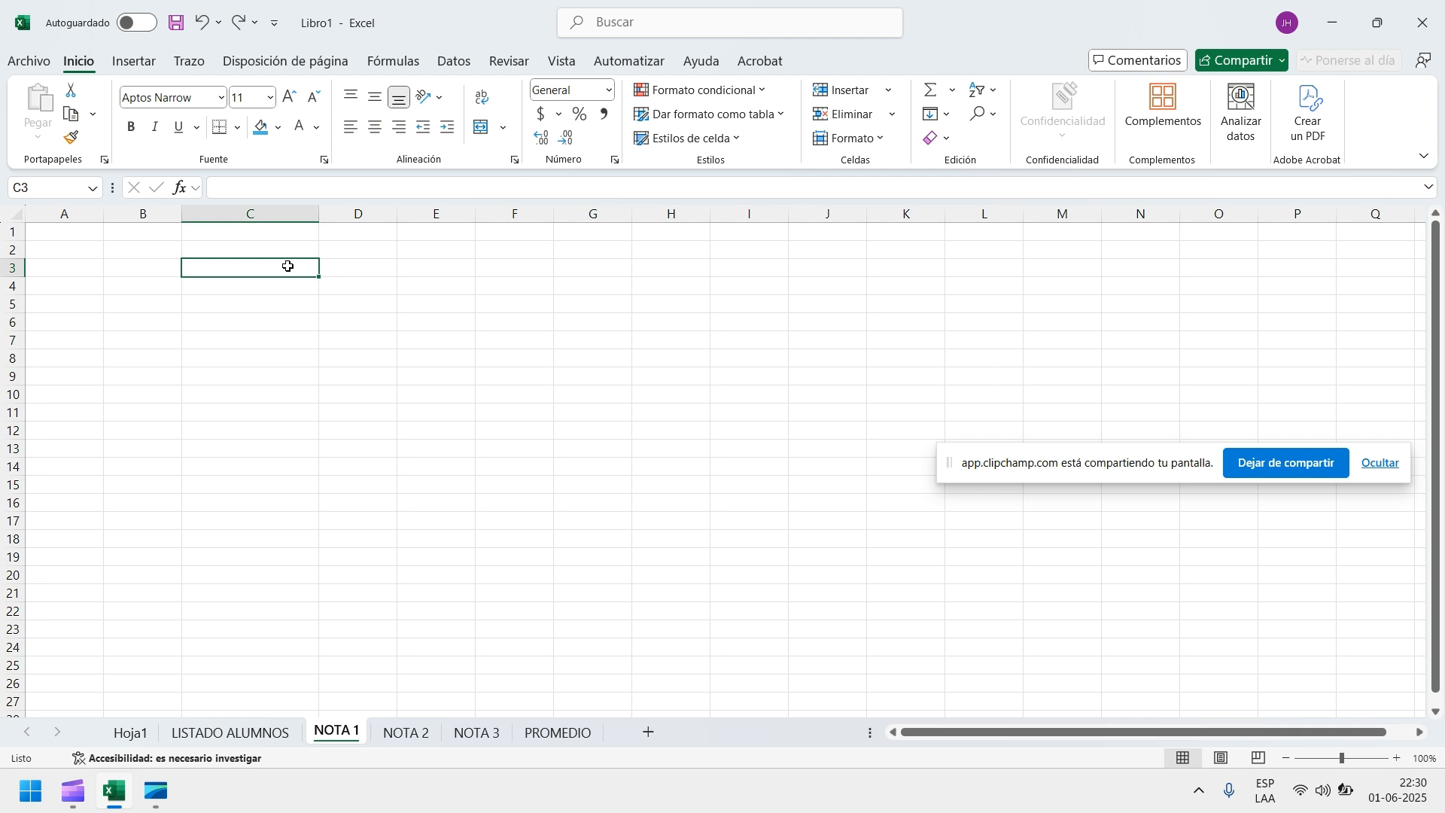
text(=)
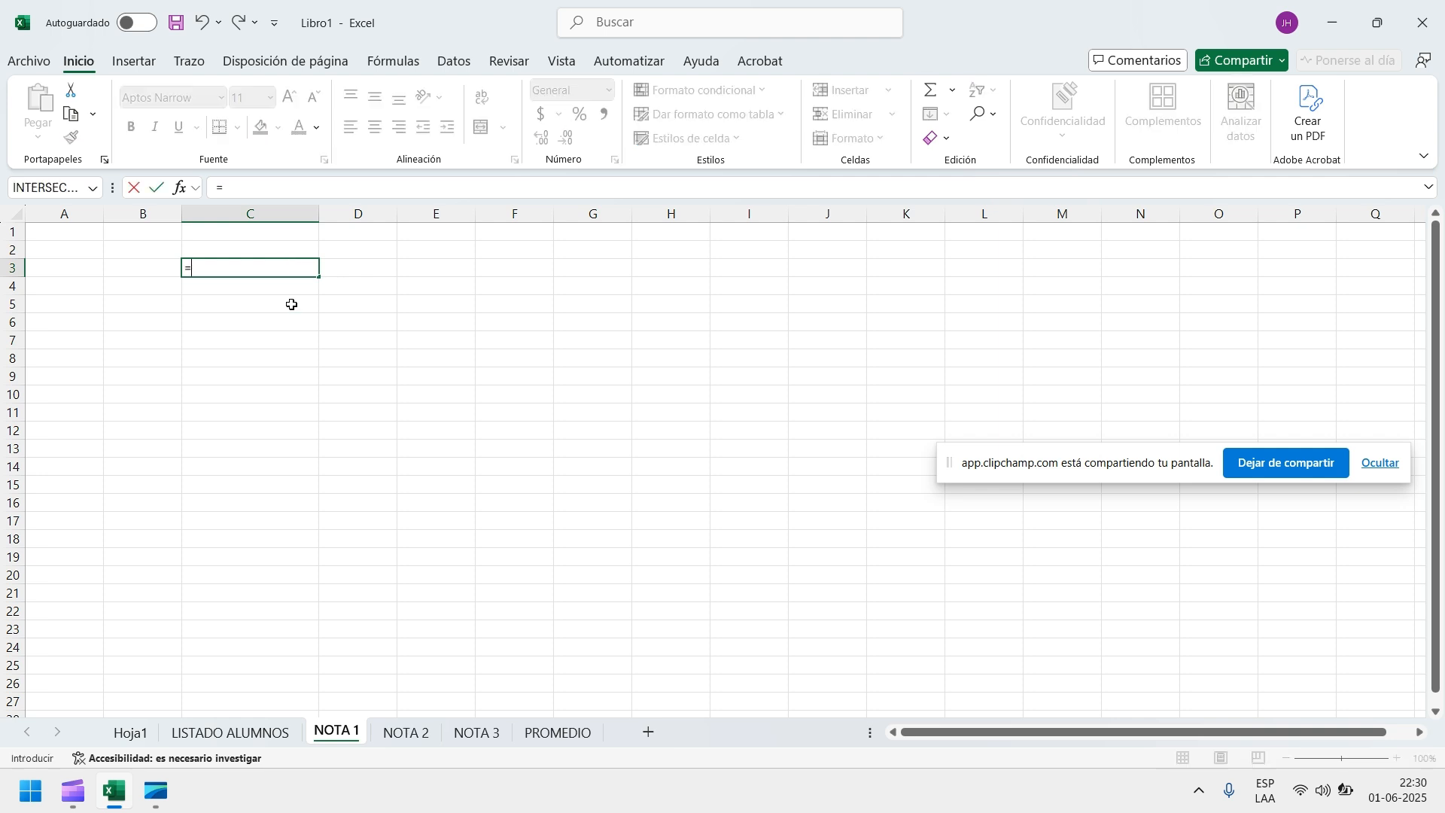
key(Escape)
click(234, 189)
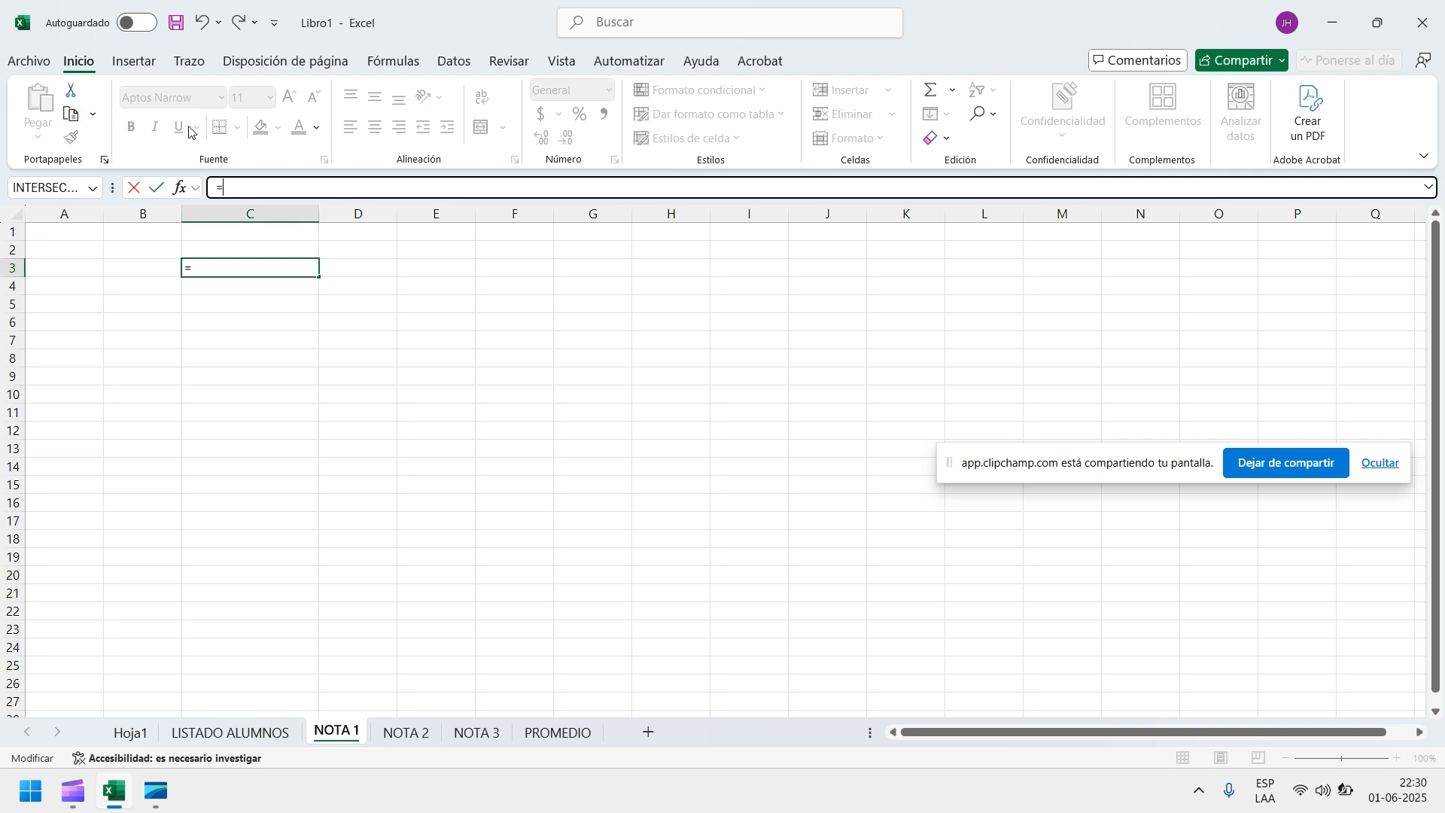
click(225, 734)
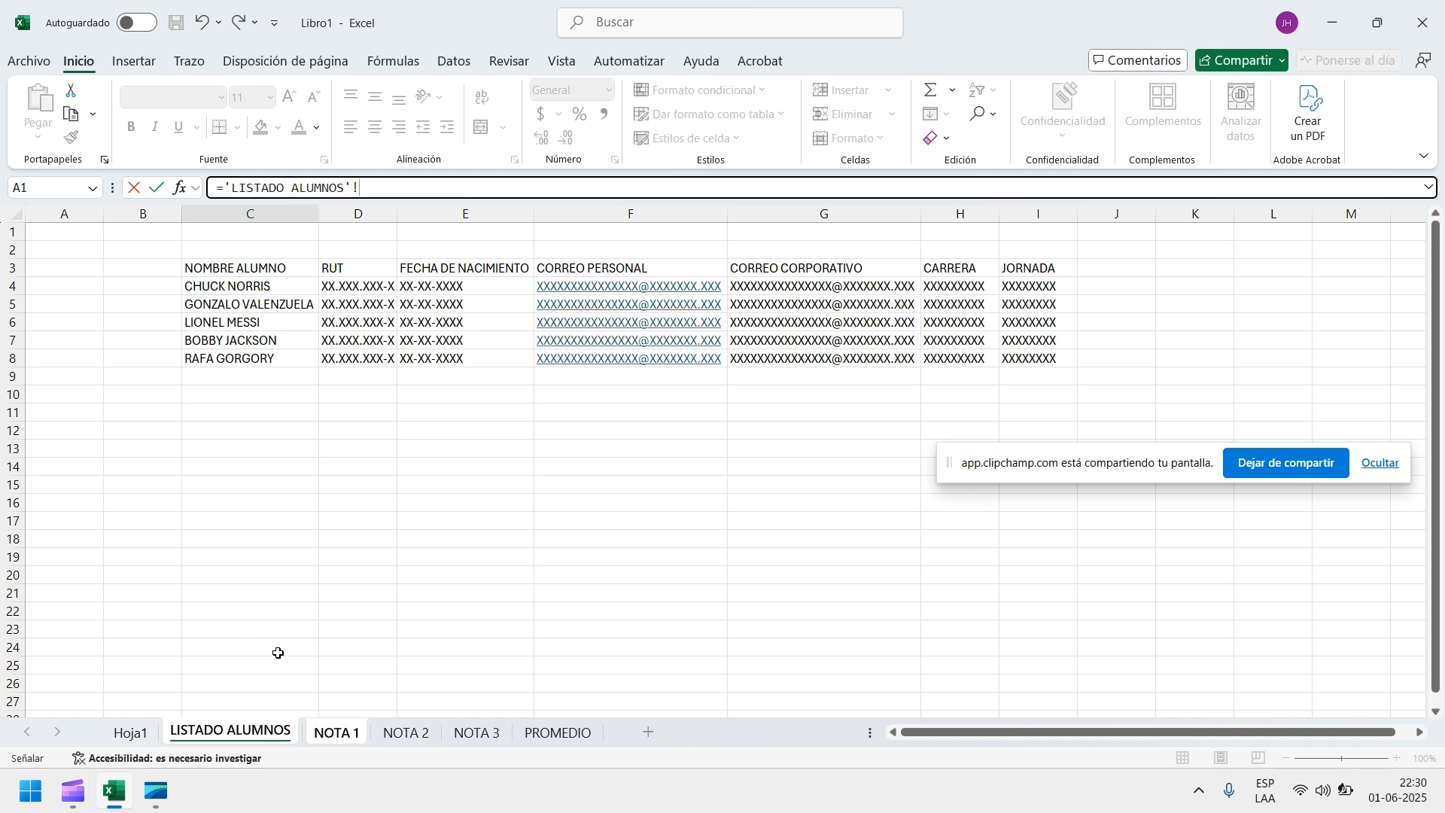
click(220, 287)
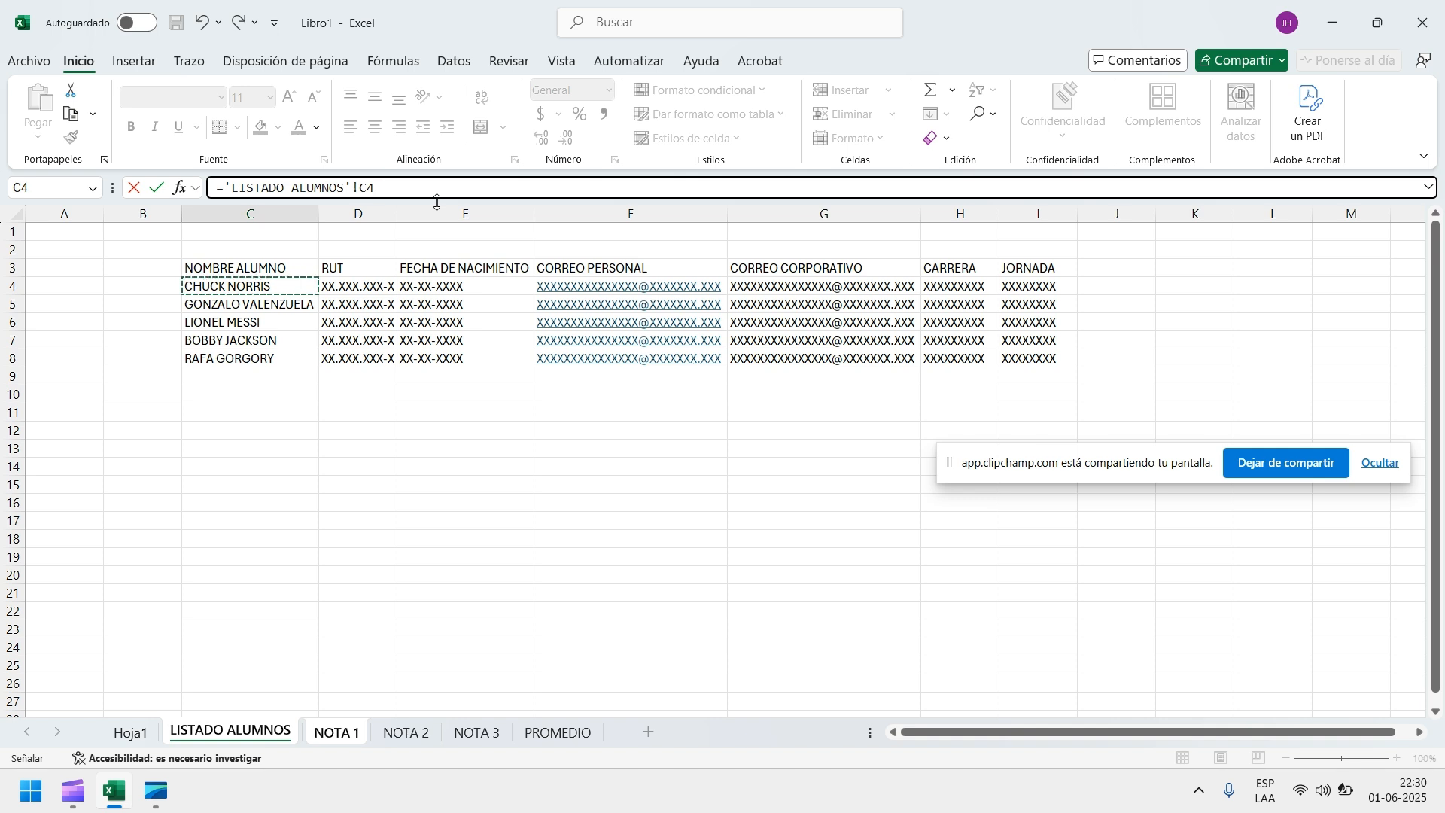
click(336, 733)
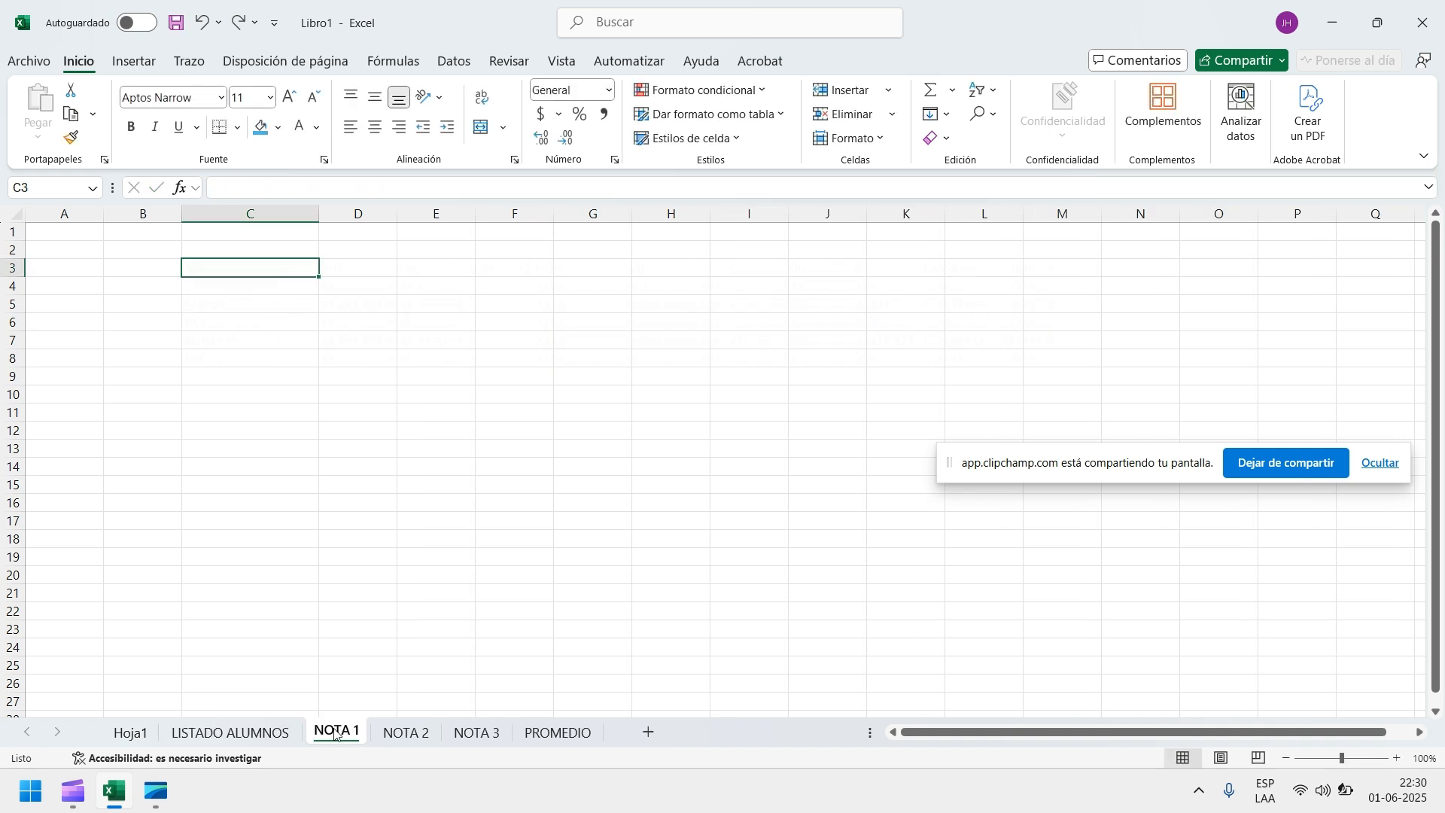
Step: Enter the formula ='LISTADO ALUMNOS'!C3 in cell C3 of the NOTA 1 sheet and review its sheet and cell parts
click(256, 189)
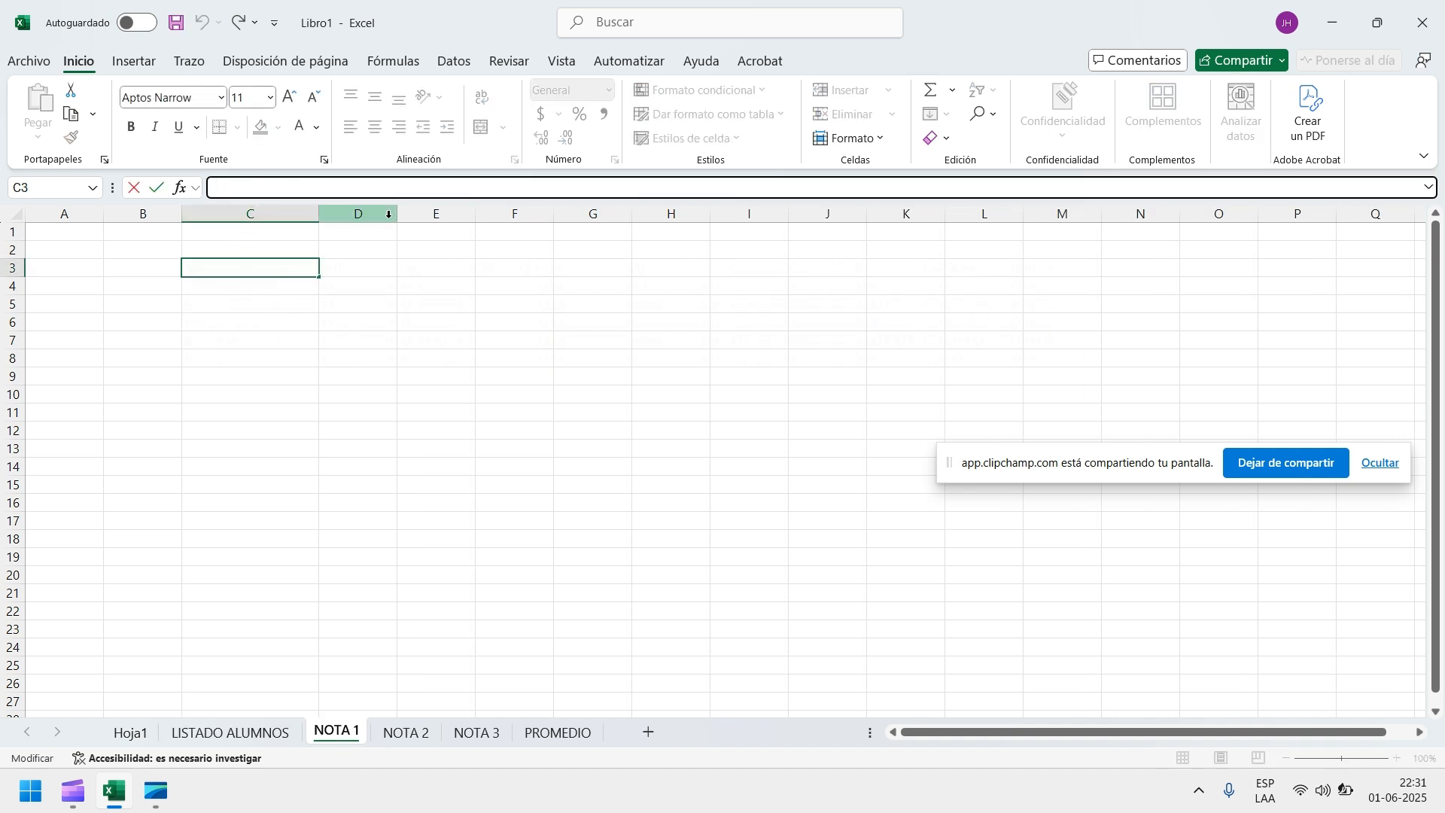
click(217, 737)
click(213, 288)
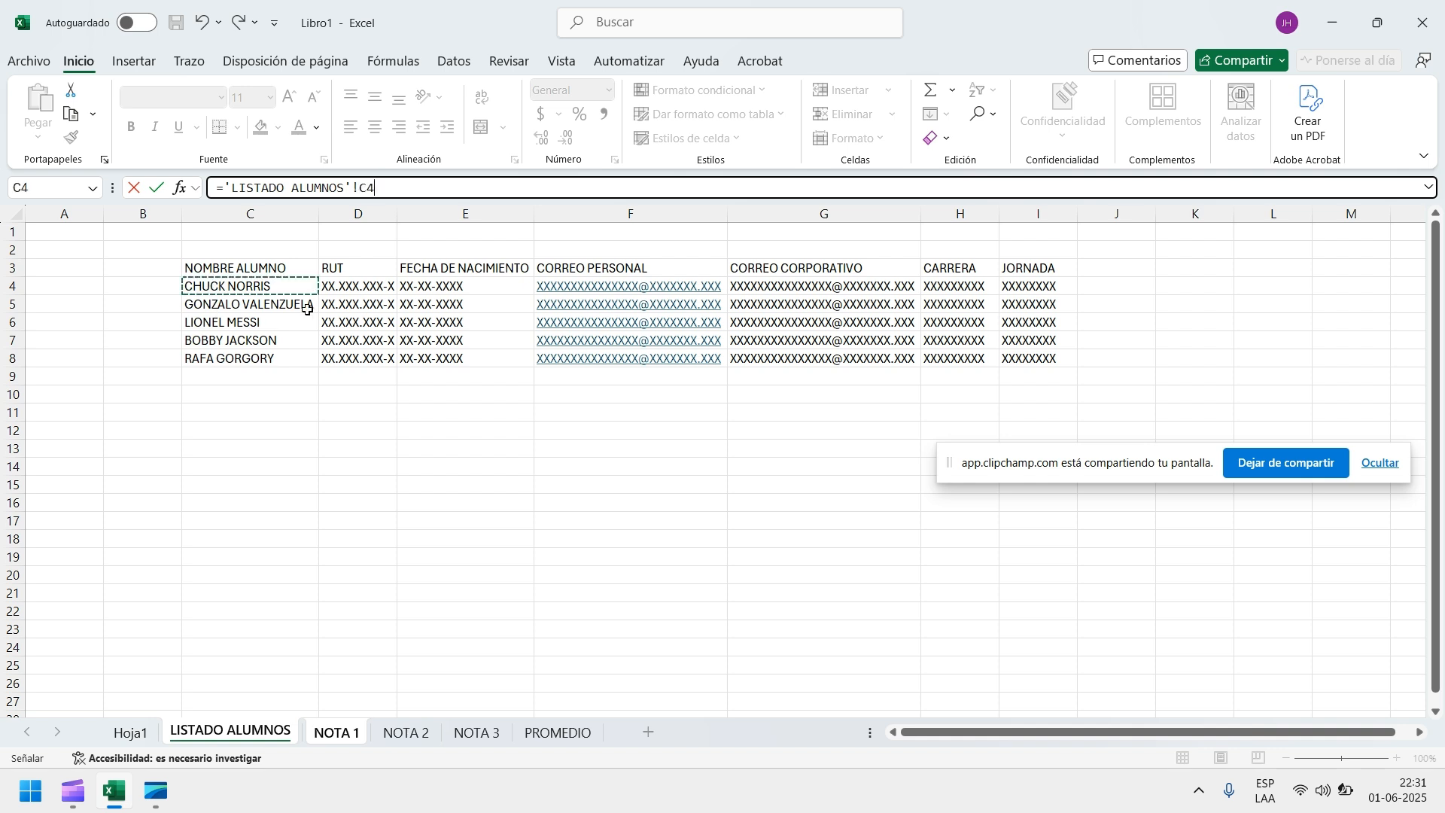
click(315, 273)
key(Return)
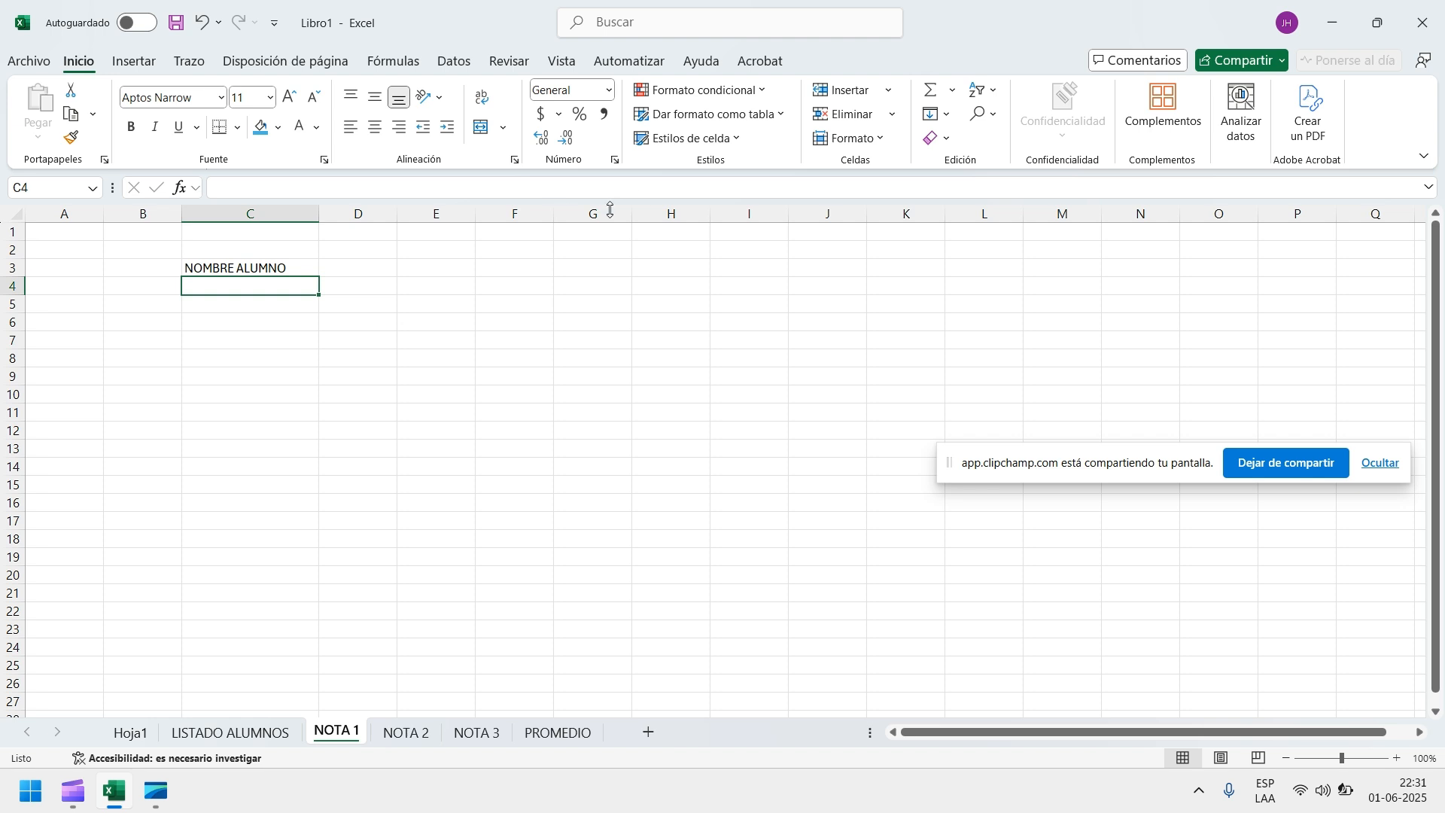
click(224, 269)
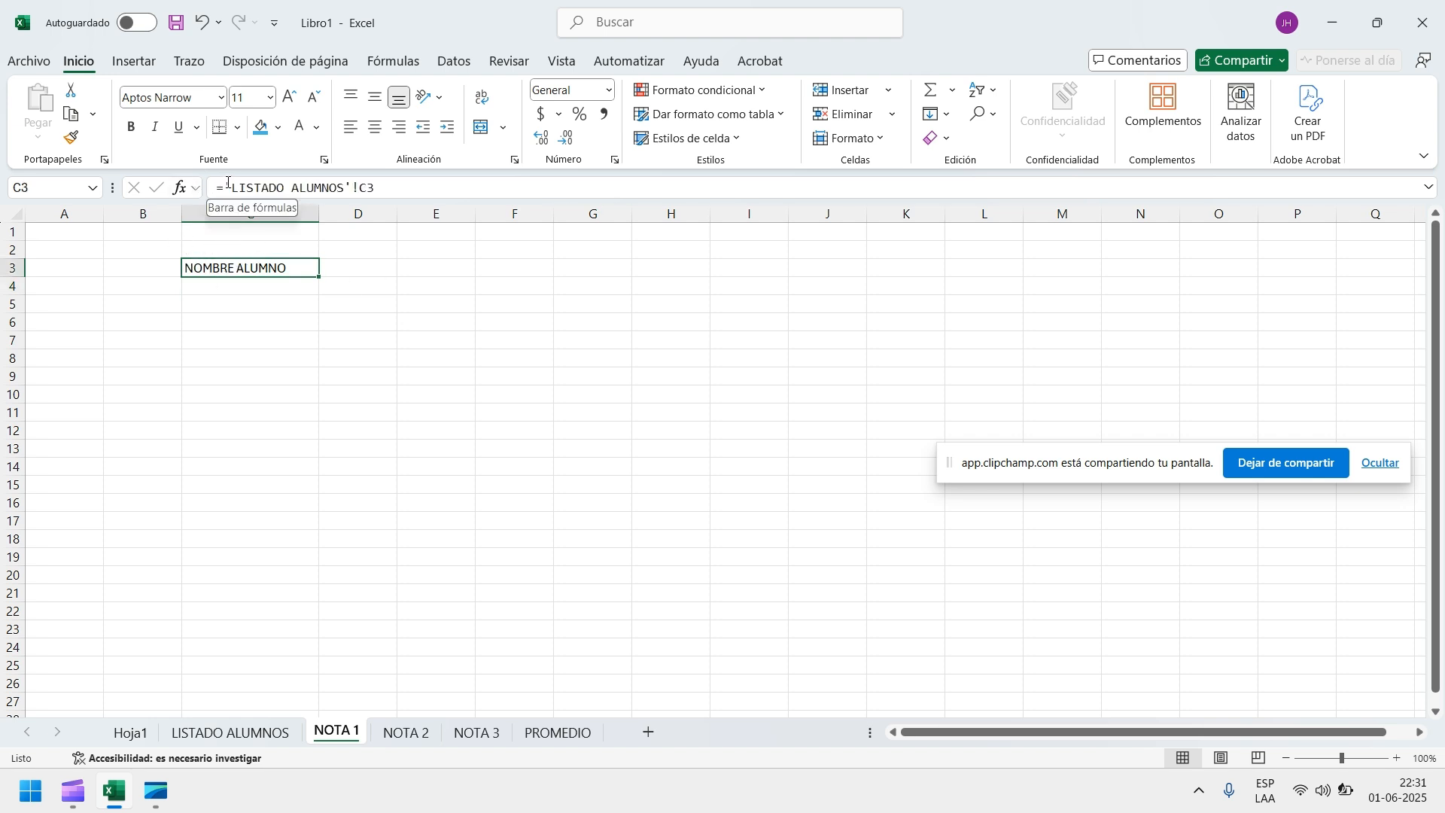
drag(229, 186, 333, 190)
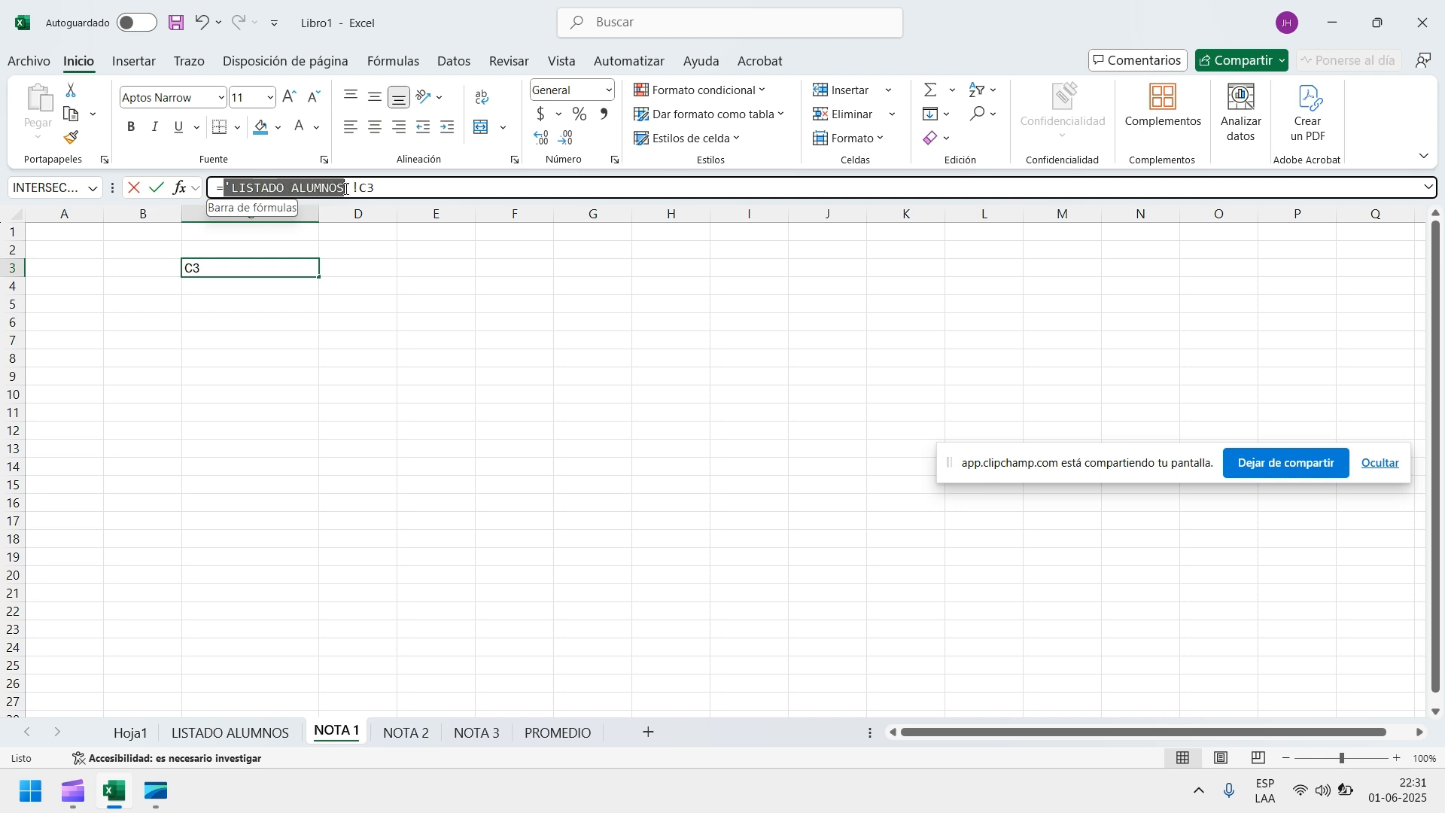
drag(359, 188, 370, 188)
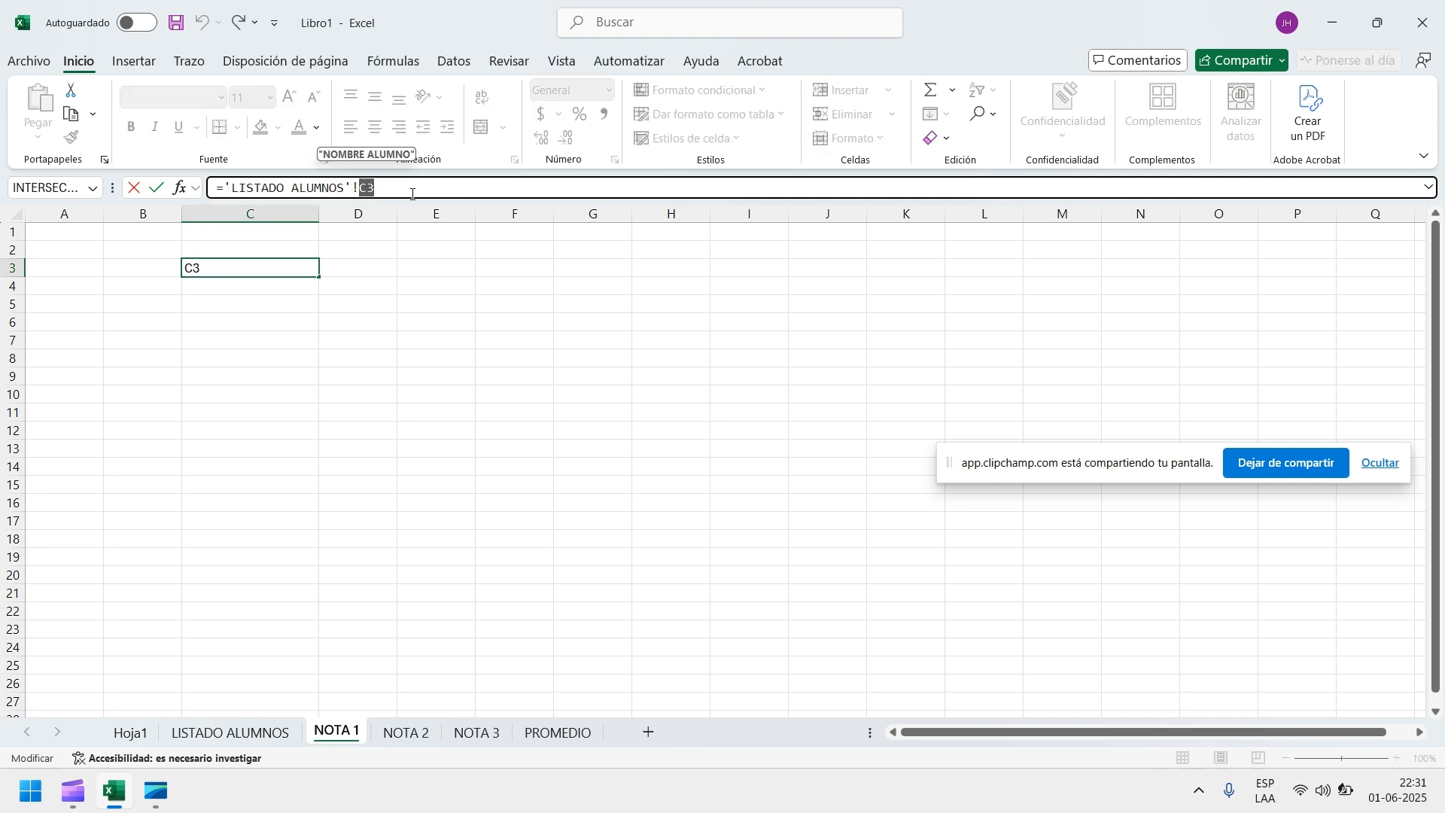
key(Return)
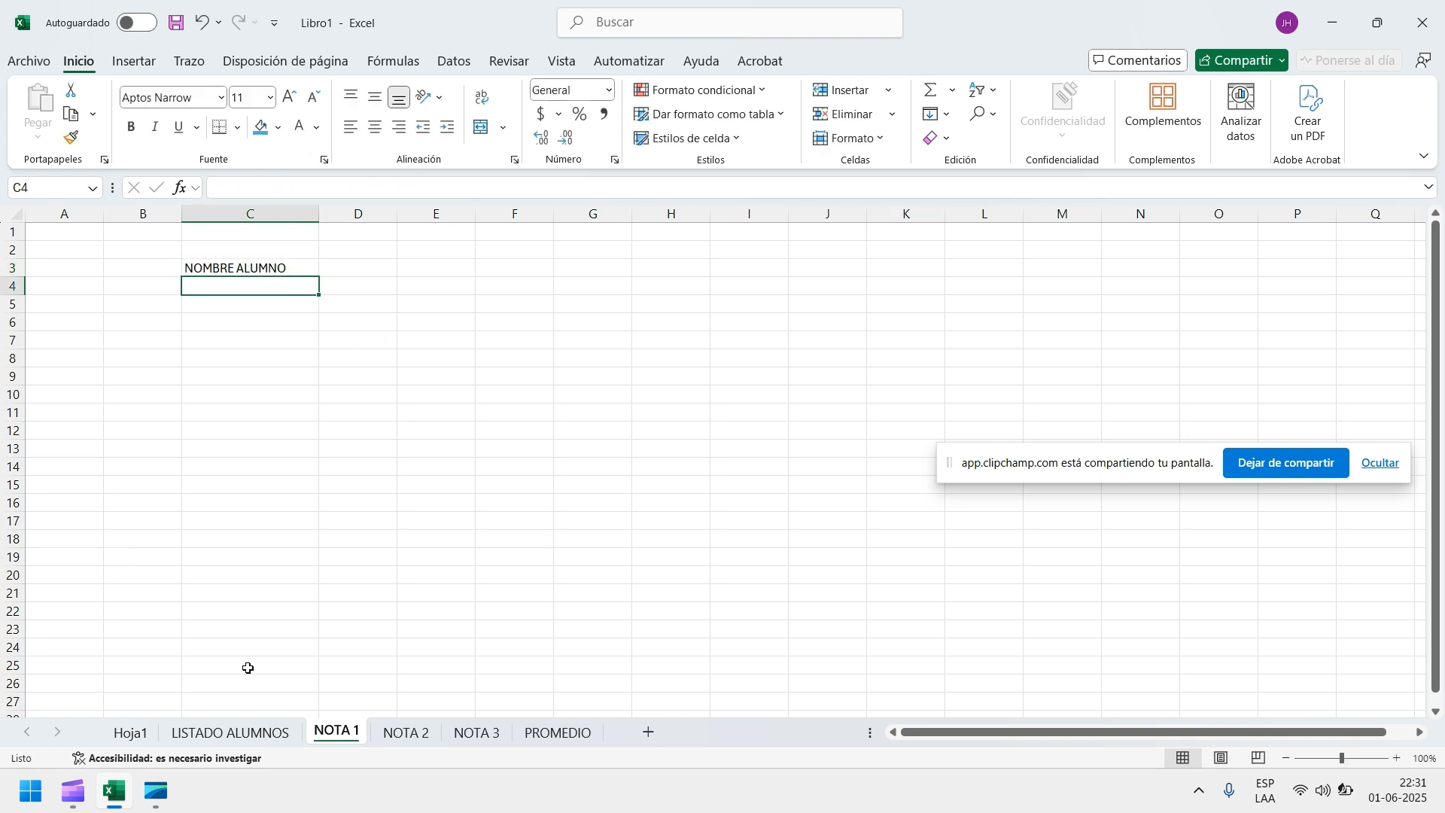
Step: Test the C3 link by changing the header in C3 of LISTADO ALUMNOS to NOMBRE ALUMNOS and checking NOTA 1
click(255, 732)
click(252, 270)
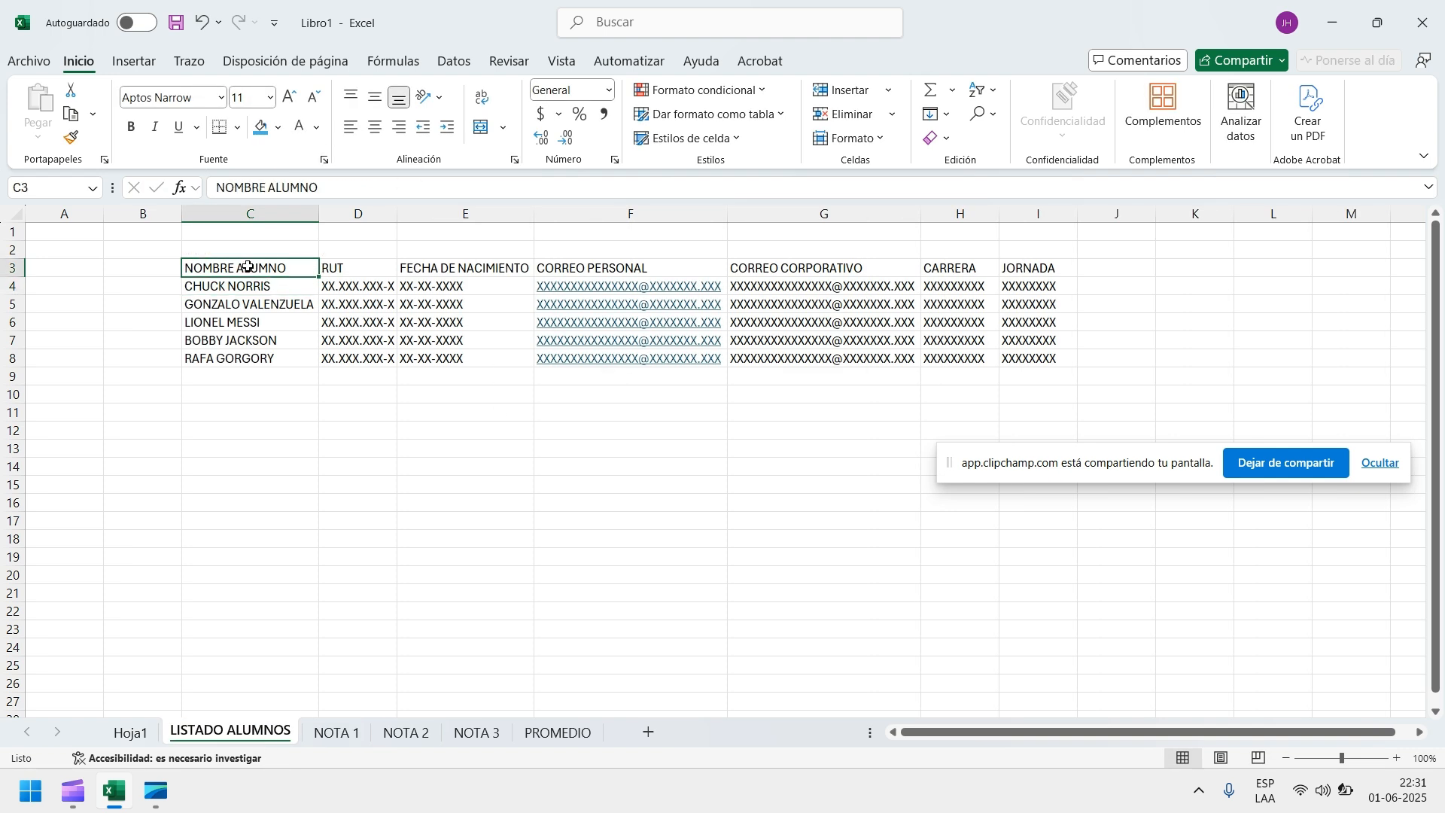
click(329, 188)
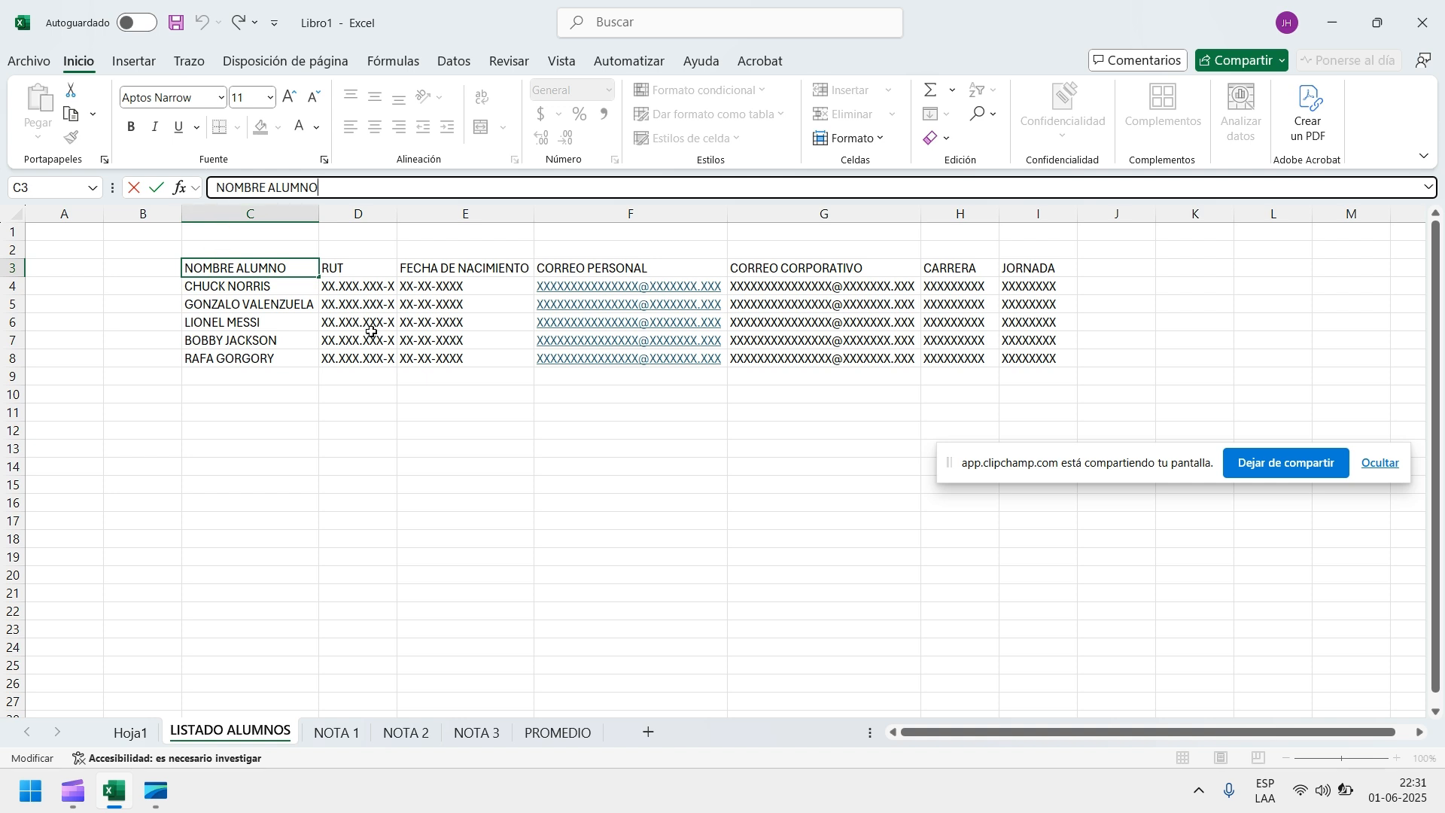
text(S)
click(288, 656)
click(336, 732)
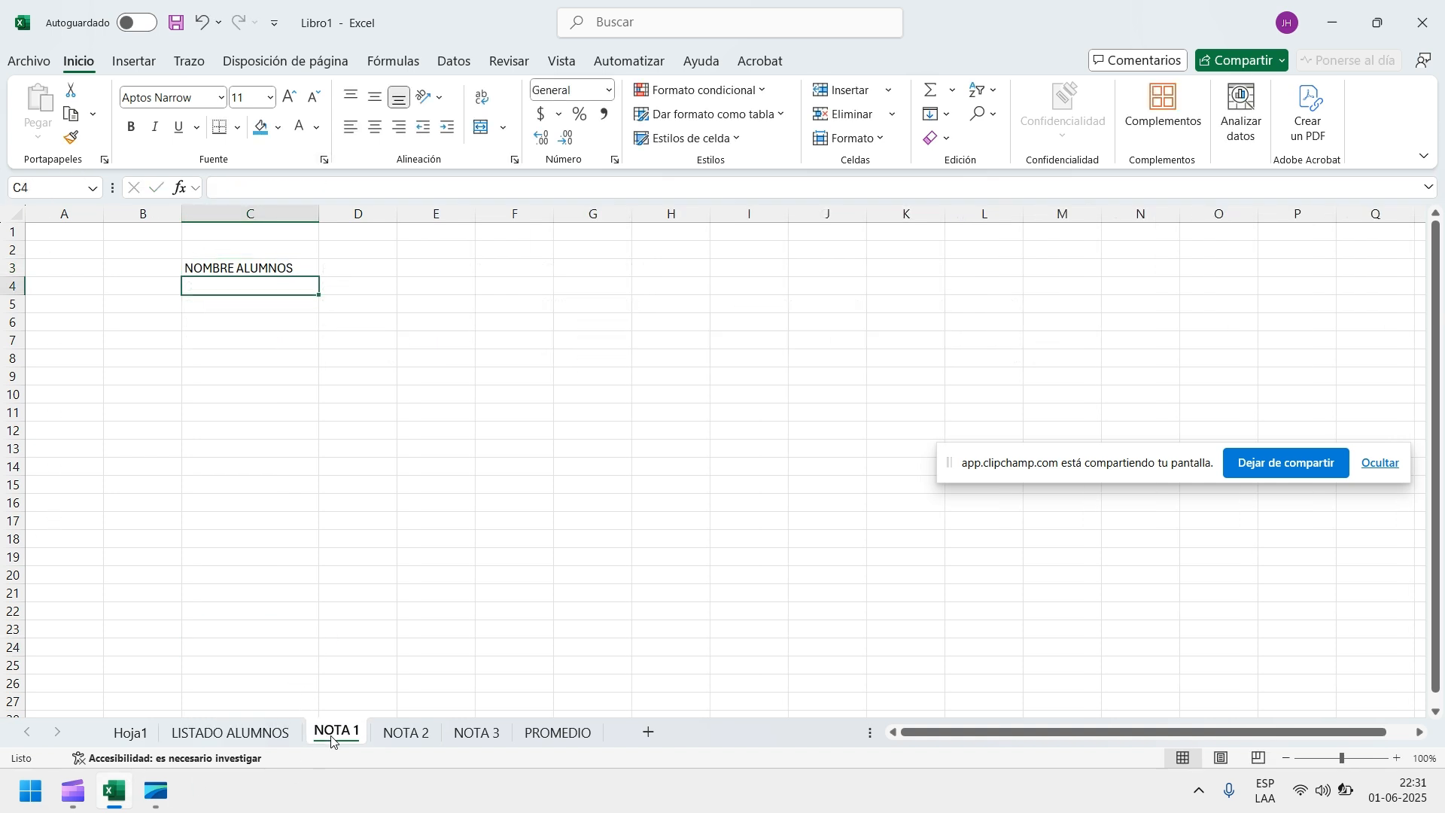
click(304, 269)
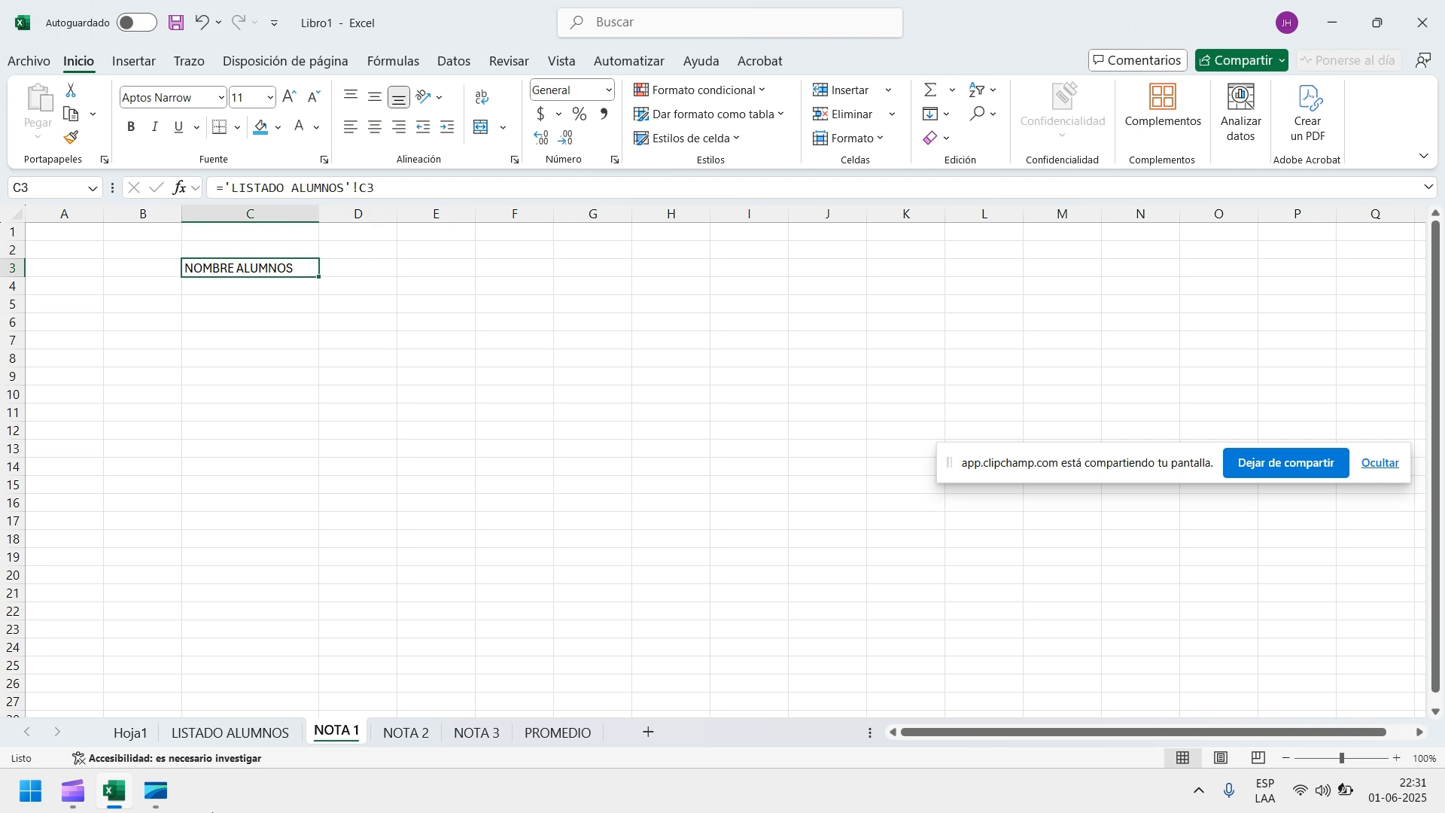
Step: Restore the header in C3 of LISTADO ALUMNOS to NOMBRE ALUMNO and check the linked cell in NOTA 1
click(230, 732)
key(Page_Up)
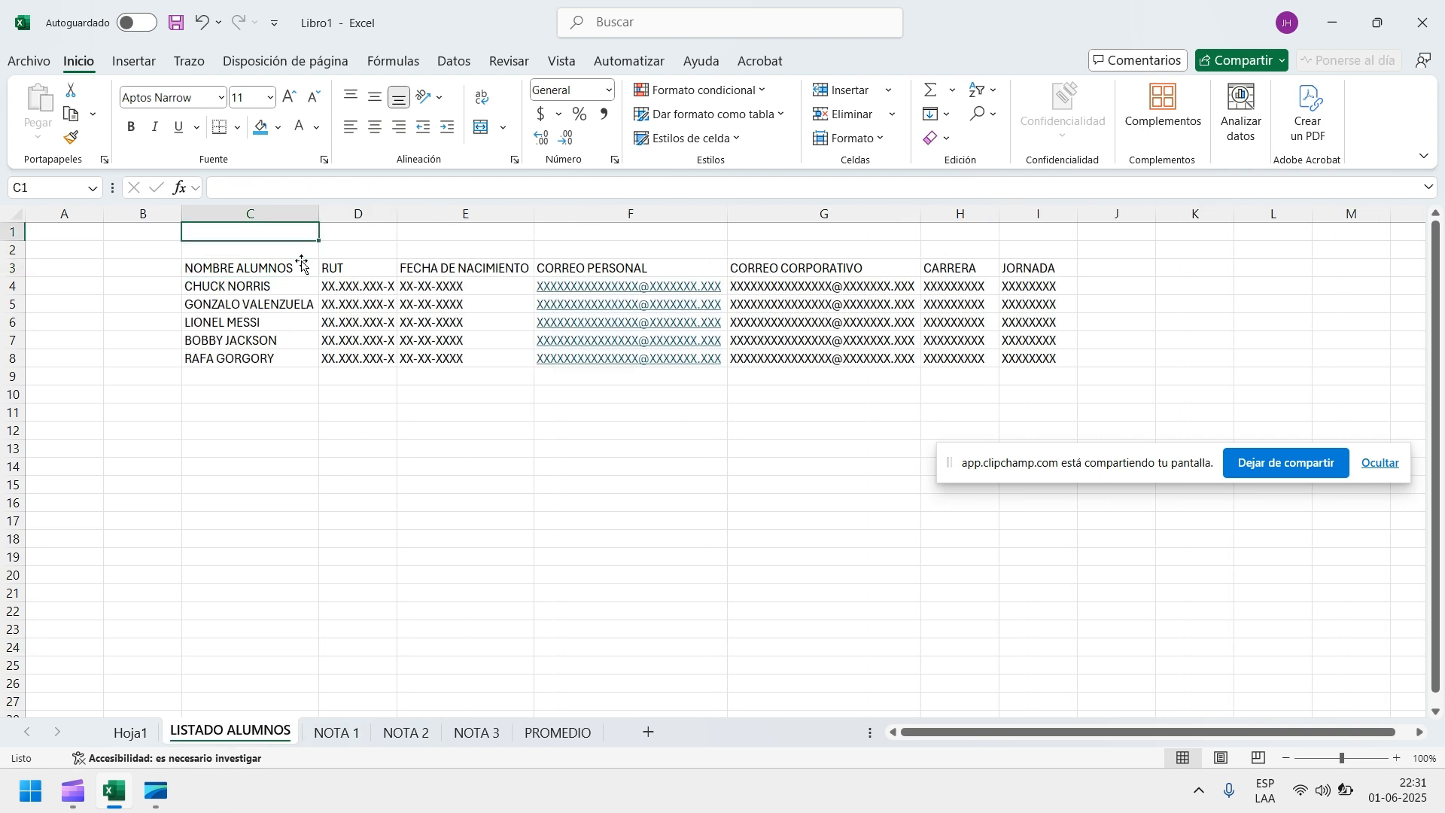
double_click(304, 267)
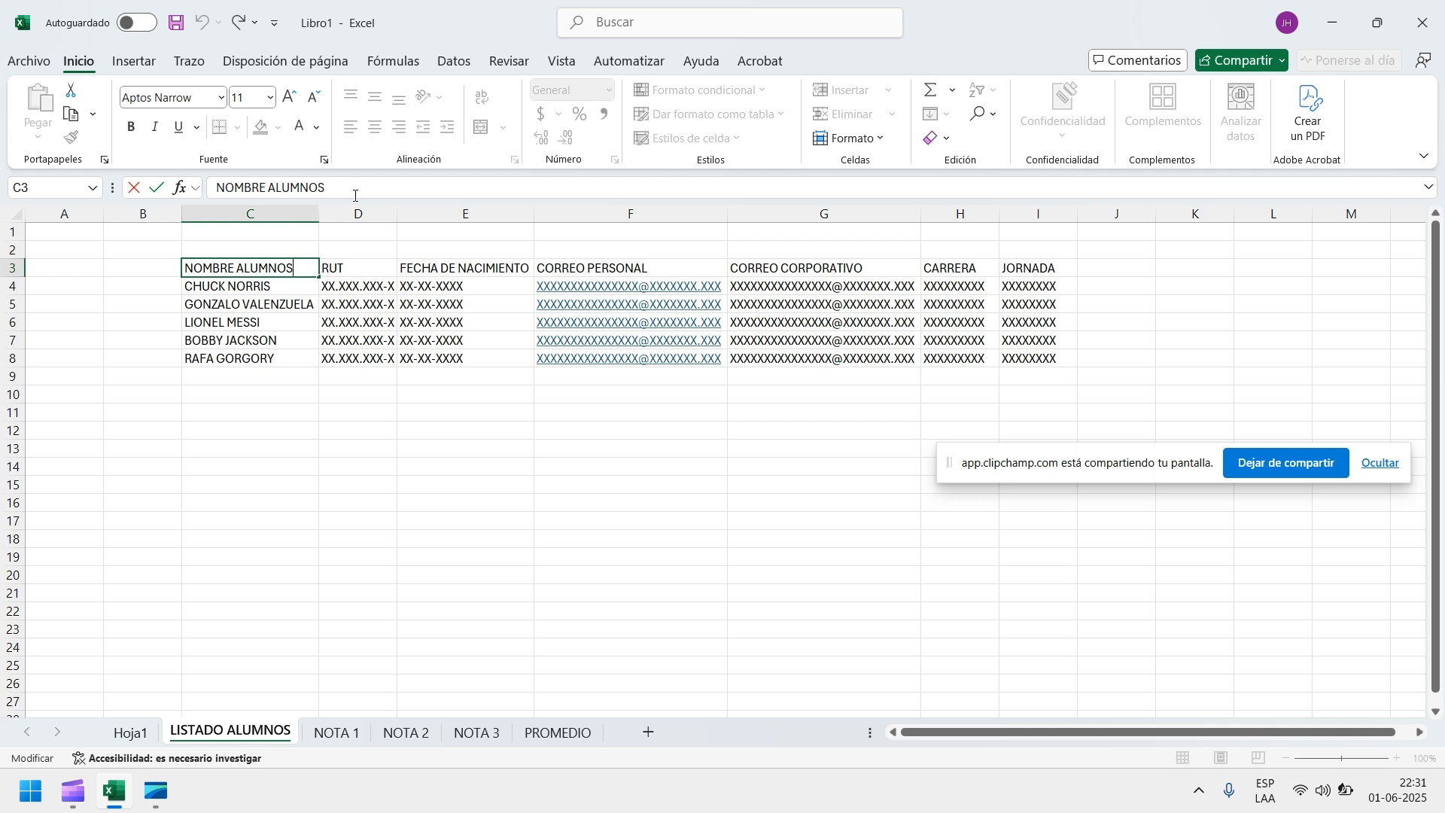
key(Return)
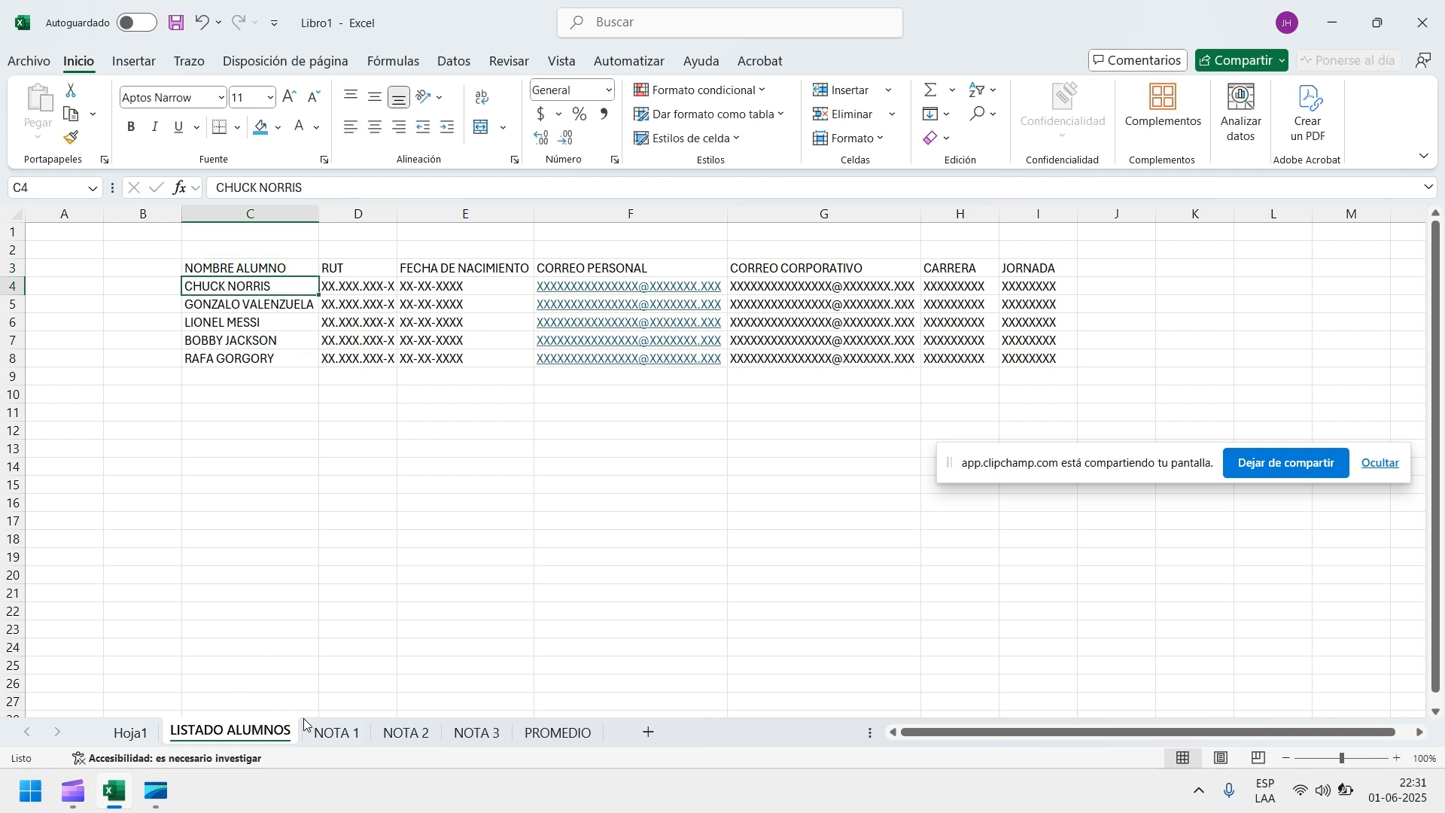
click(336, 731)
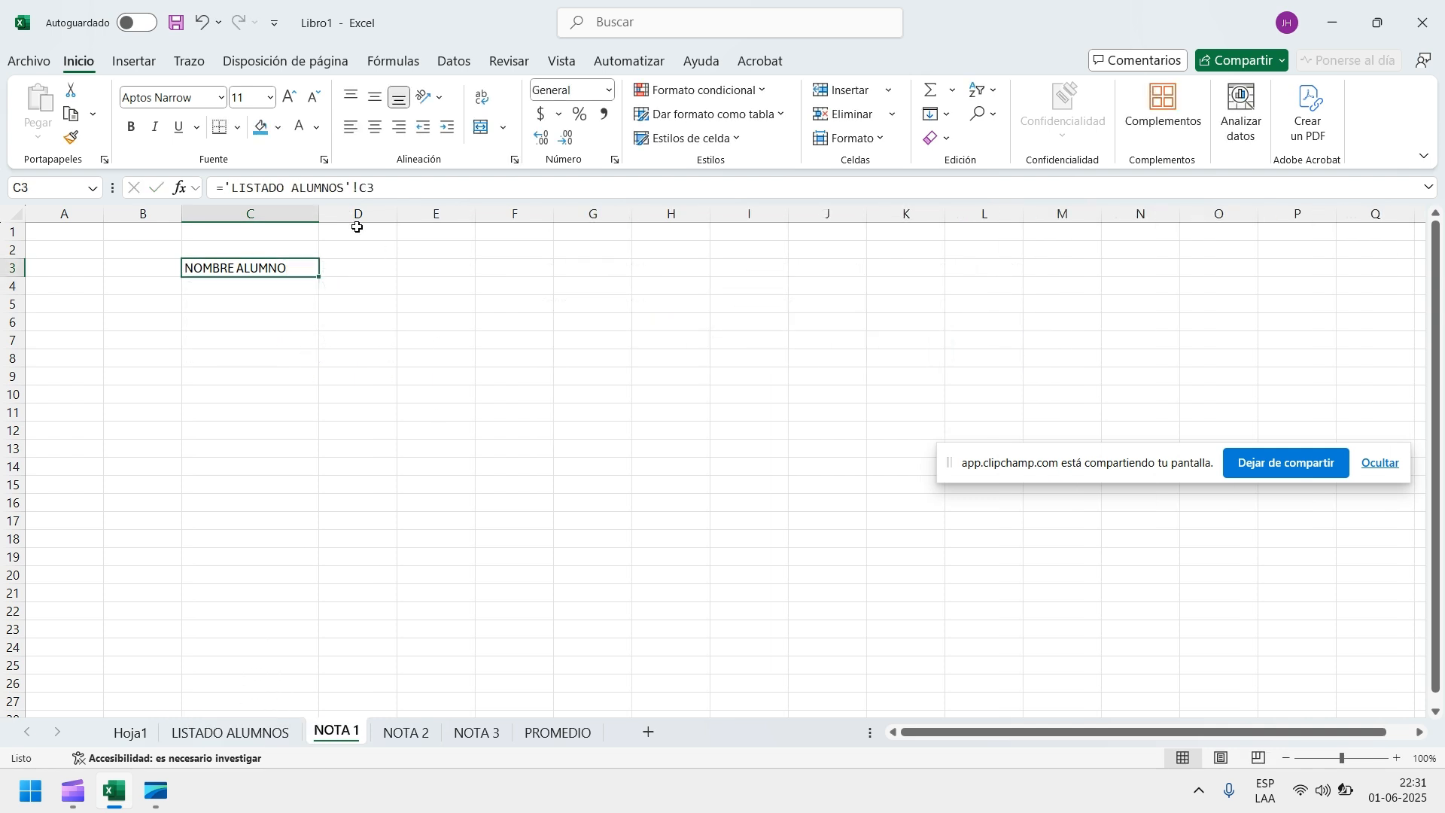
Step: Enter the formula ='LISTADO ALUMNOS'!C4 in cell C4 of NOTA 1 to reference the first student's name
click(256, 728)
click(289, 273)
click(291, 291)
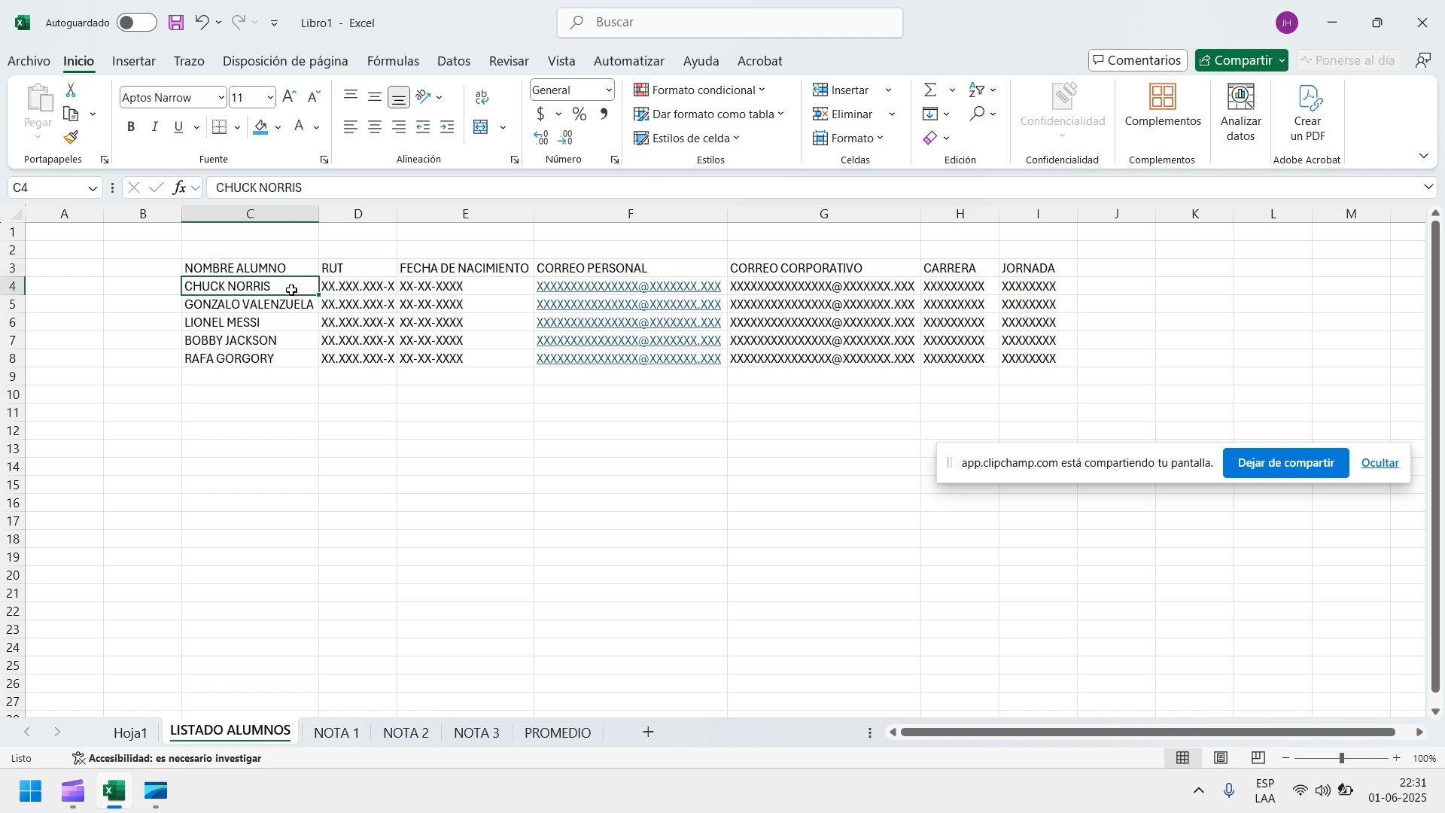
click(340, 733)
click(211, 286)
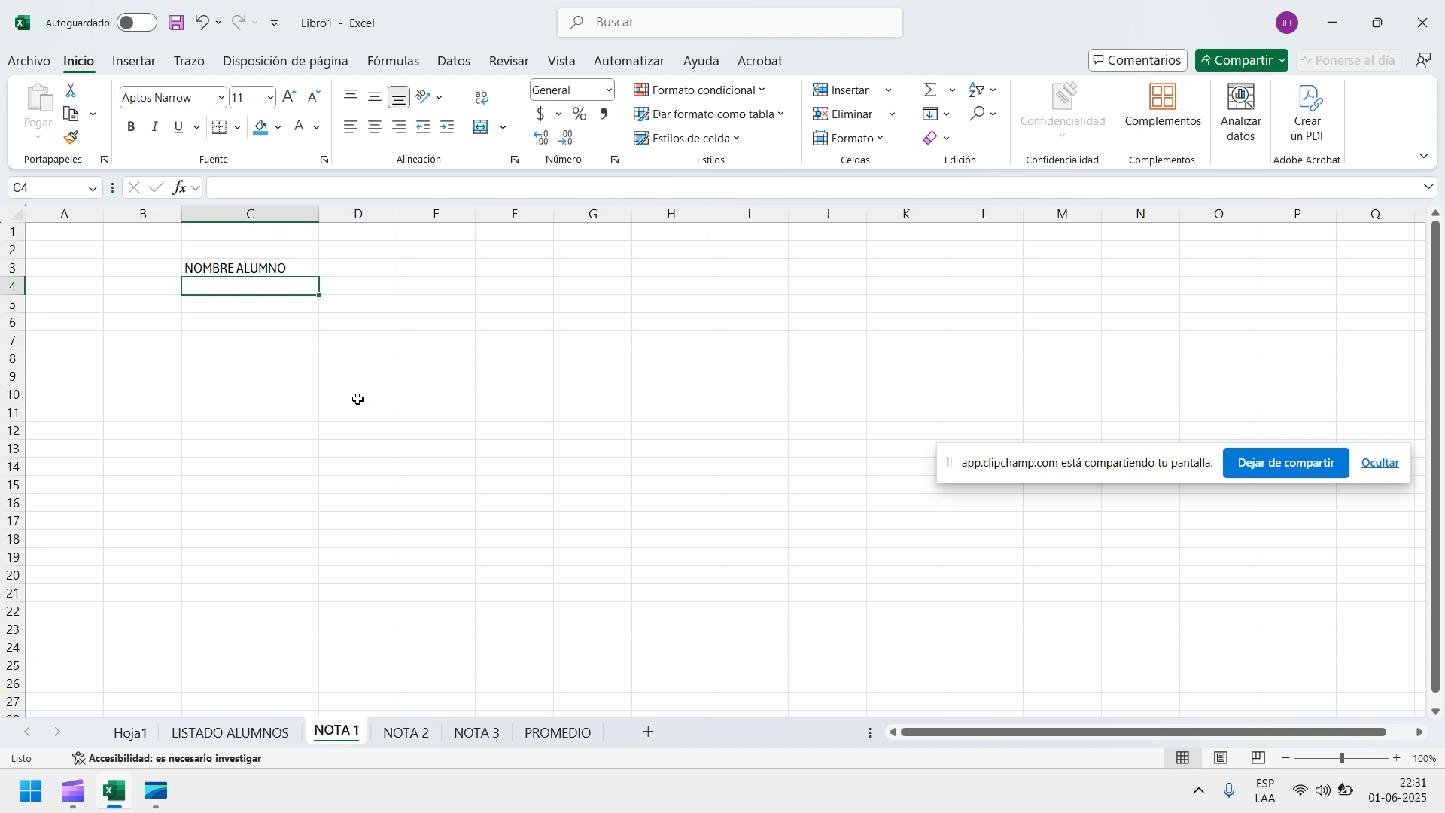
text(=)
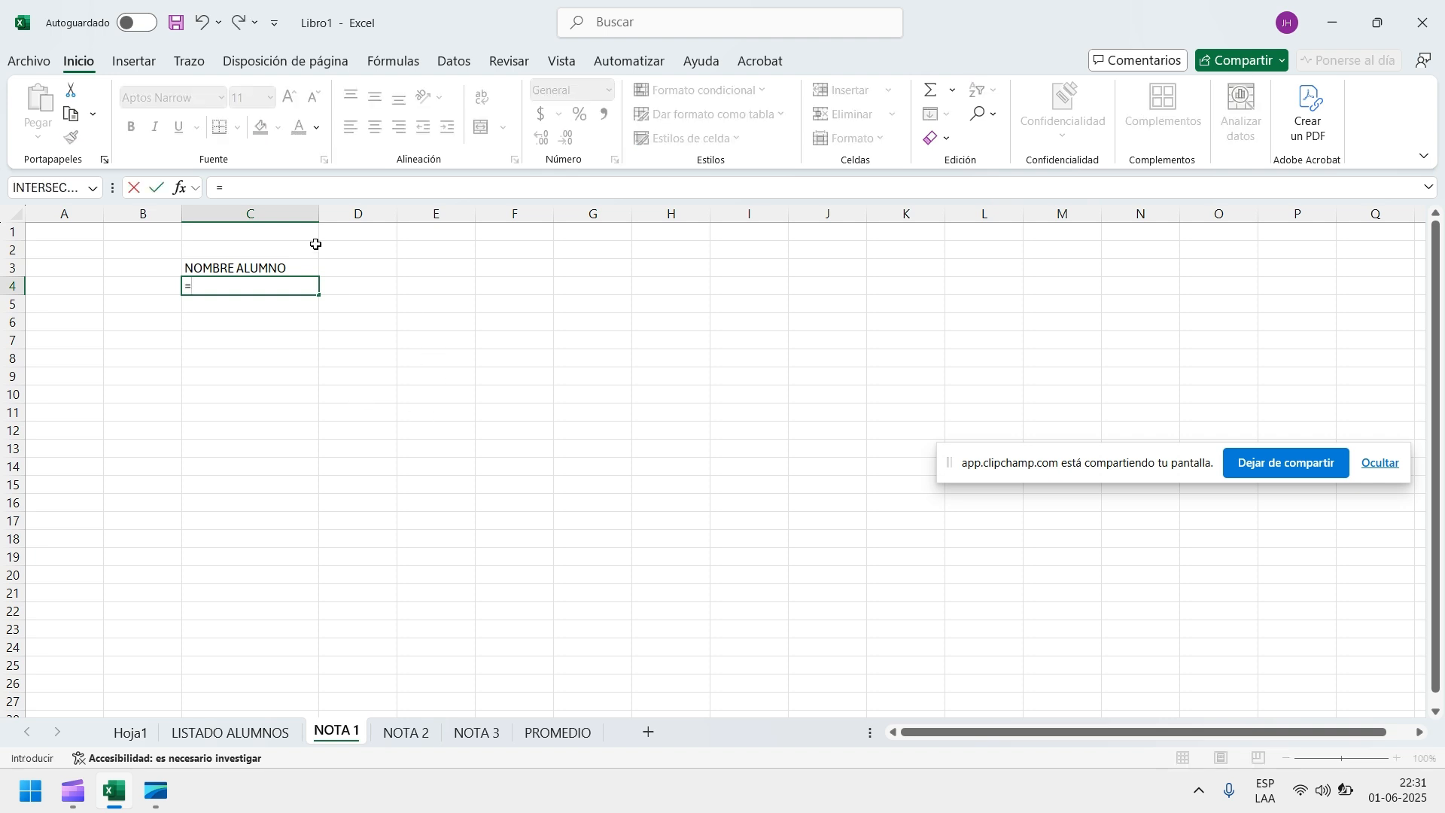
key(Escape)
click(236, 187)
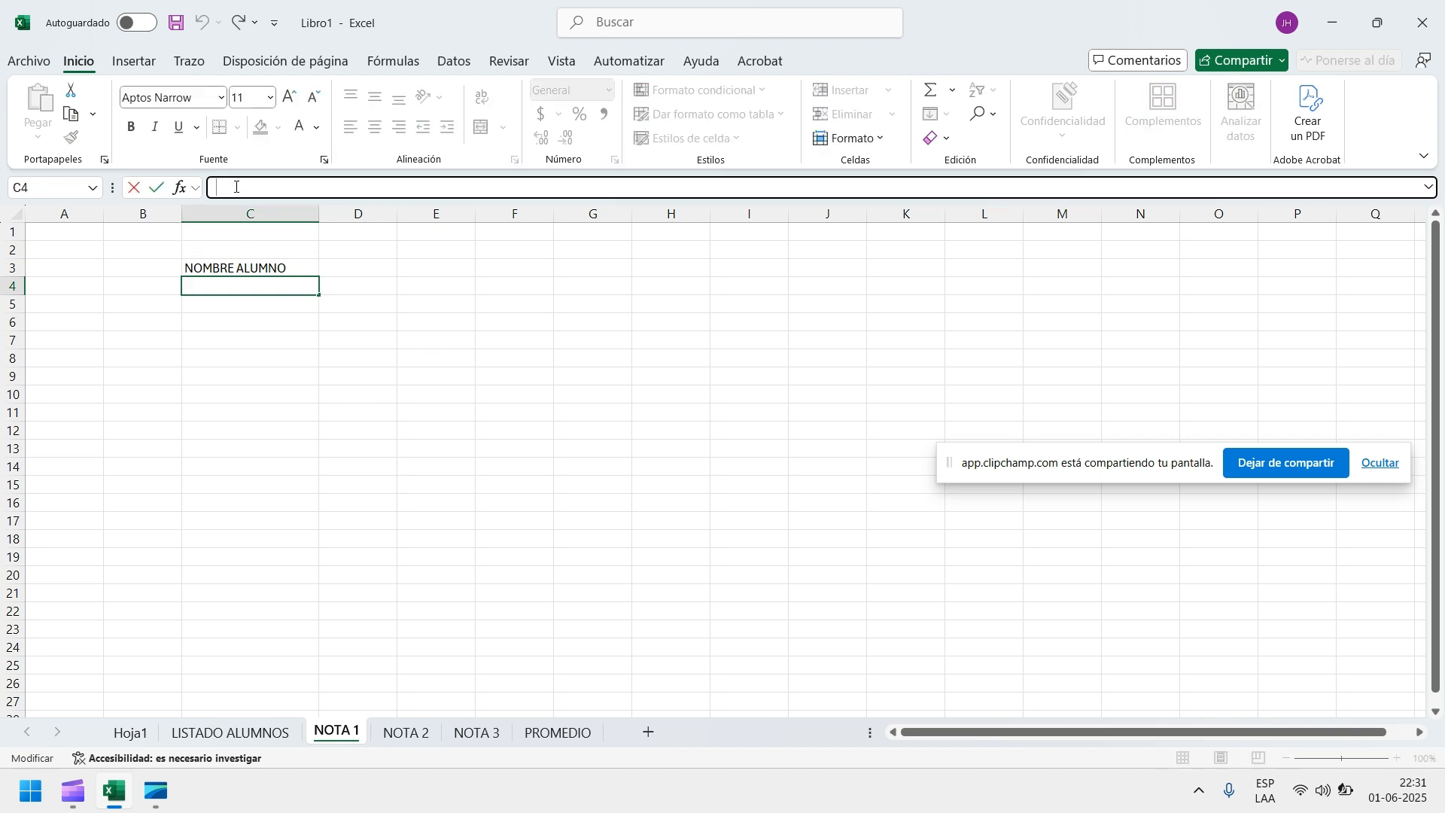
click(230, 732)
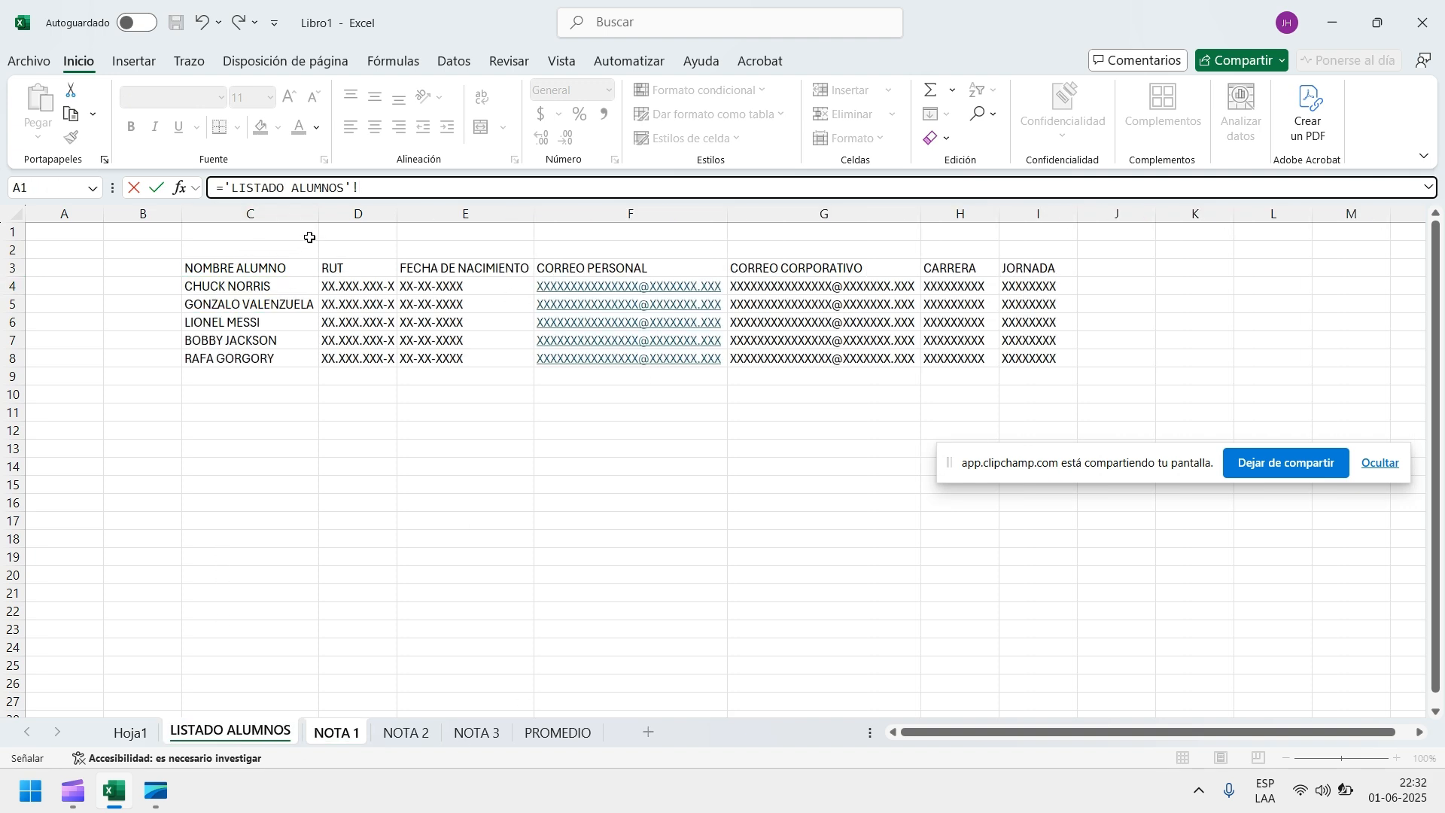
click(241, 284)
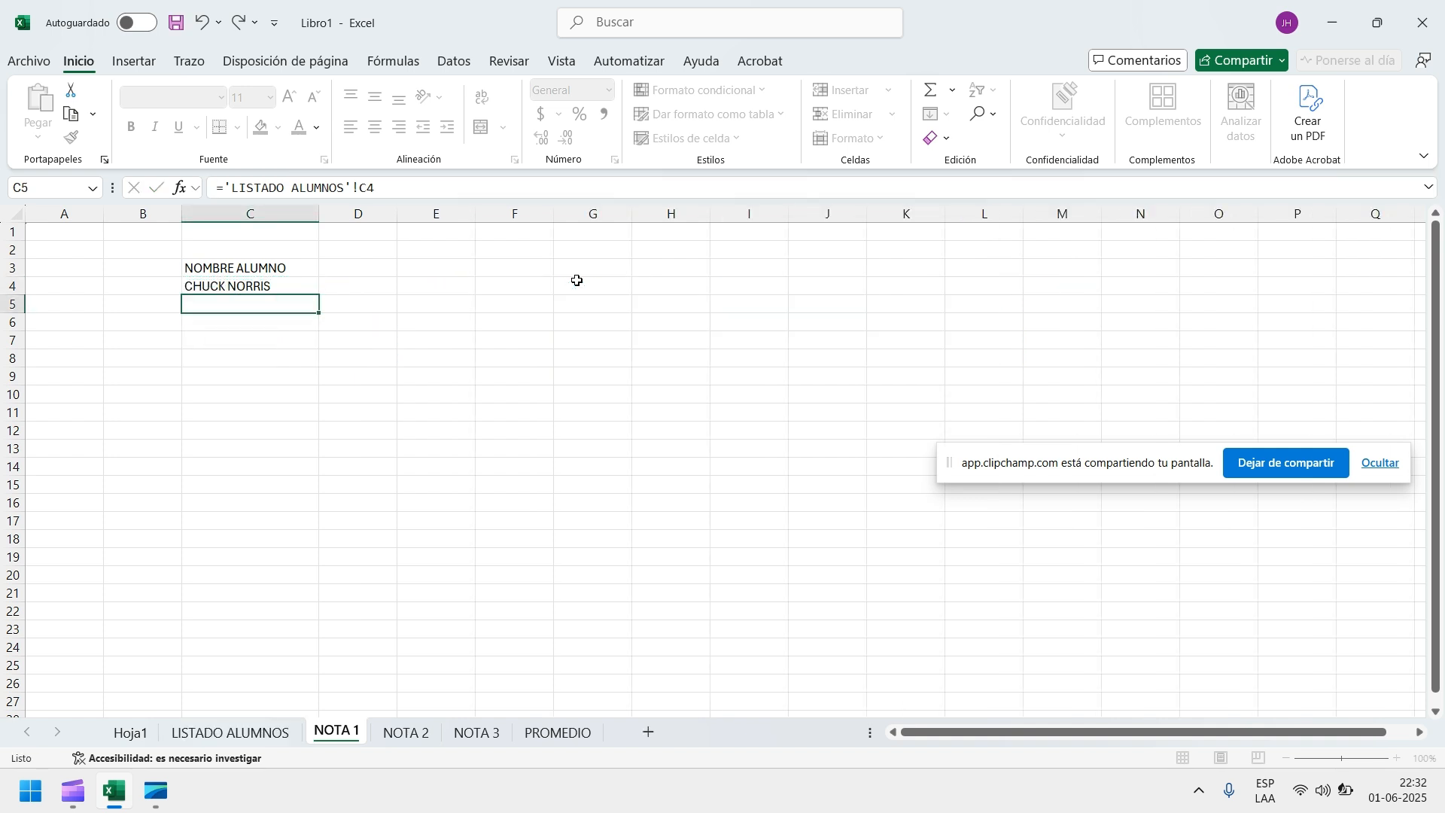
key(Return)
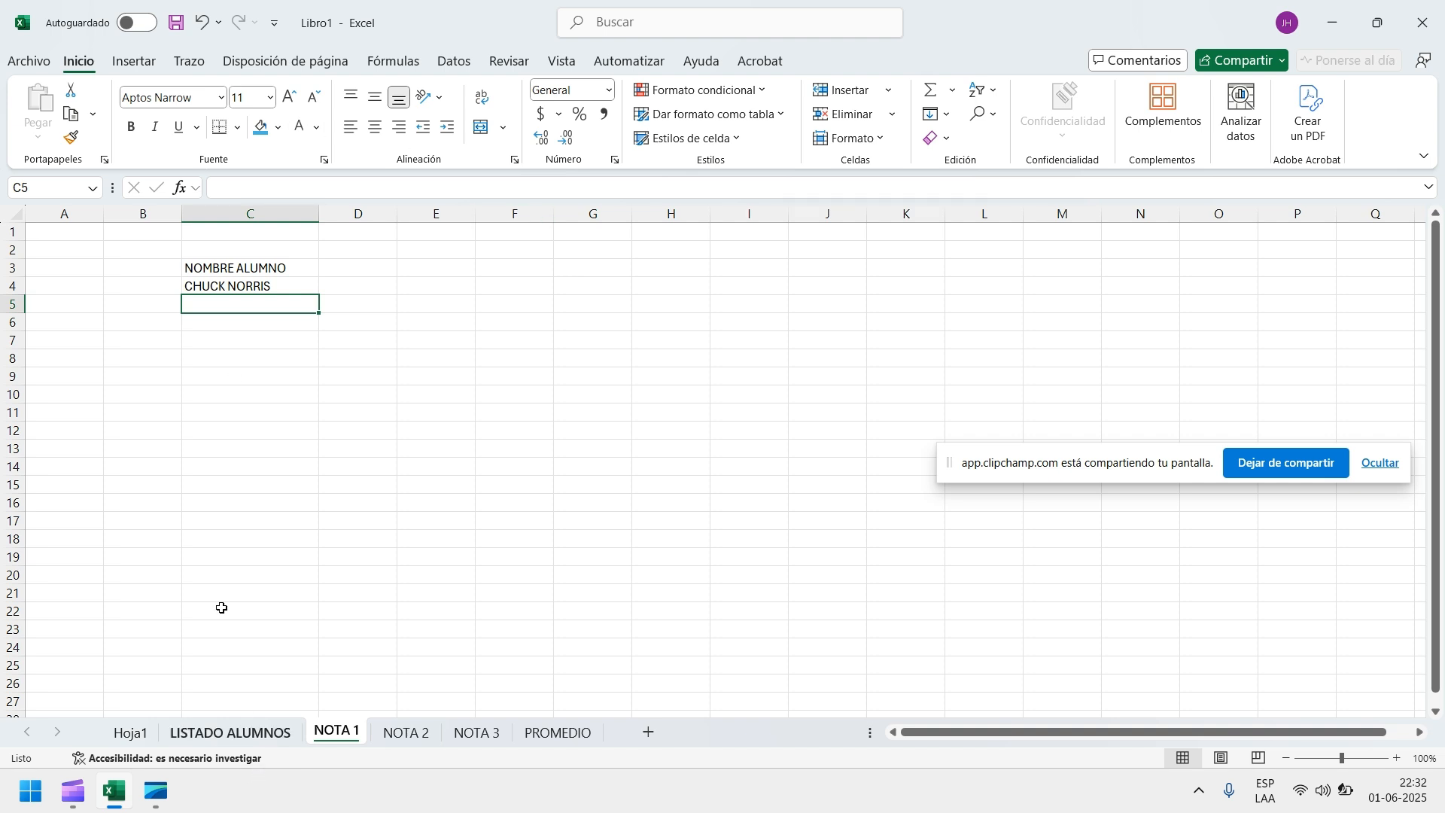
Step: Fill the student name formula from C4 of NOTA 1 down through C20
click(253, 286)
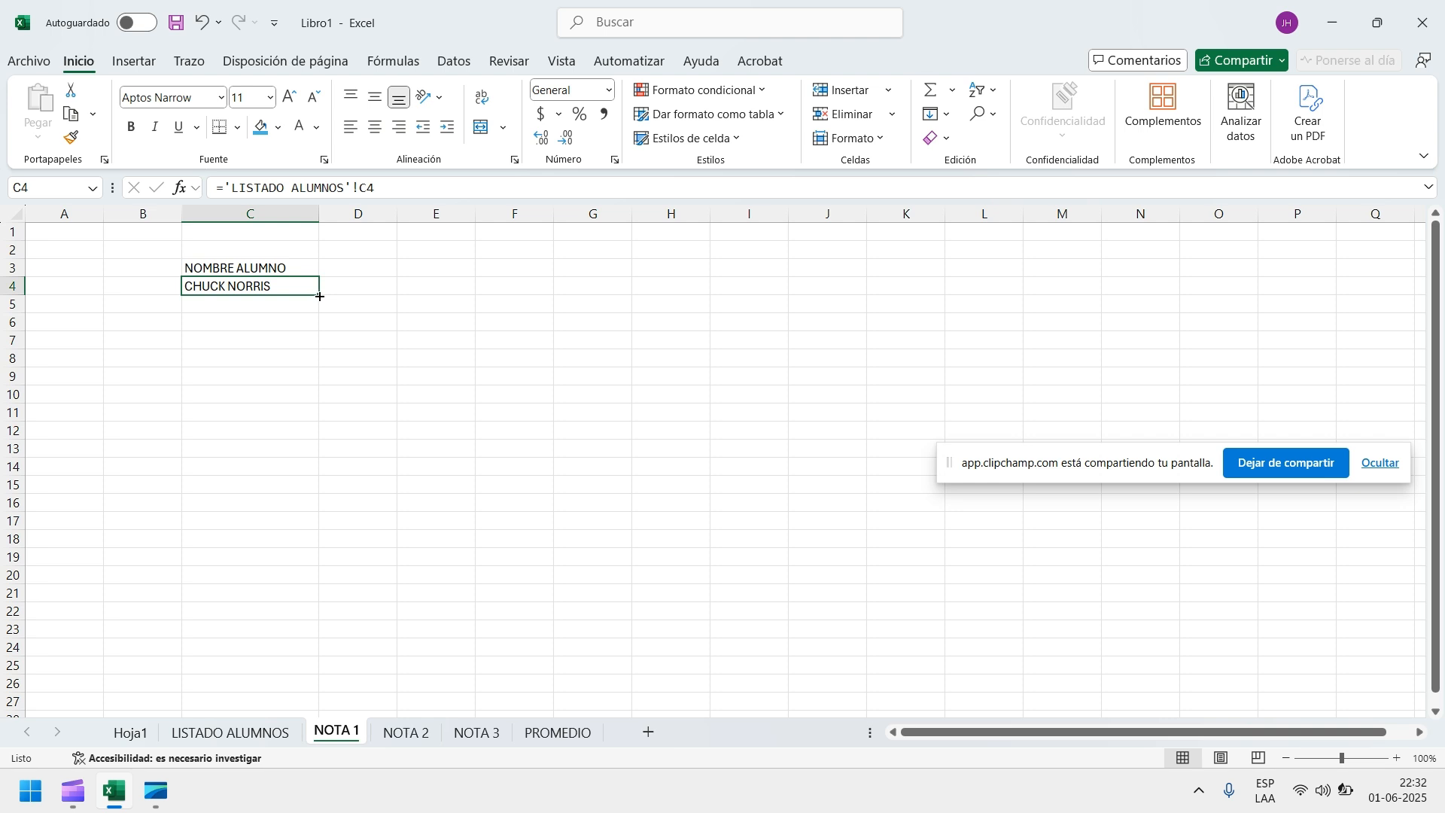
drag(320, 298, 304, 587)
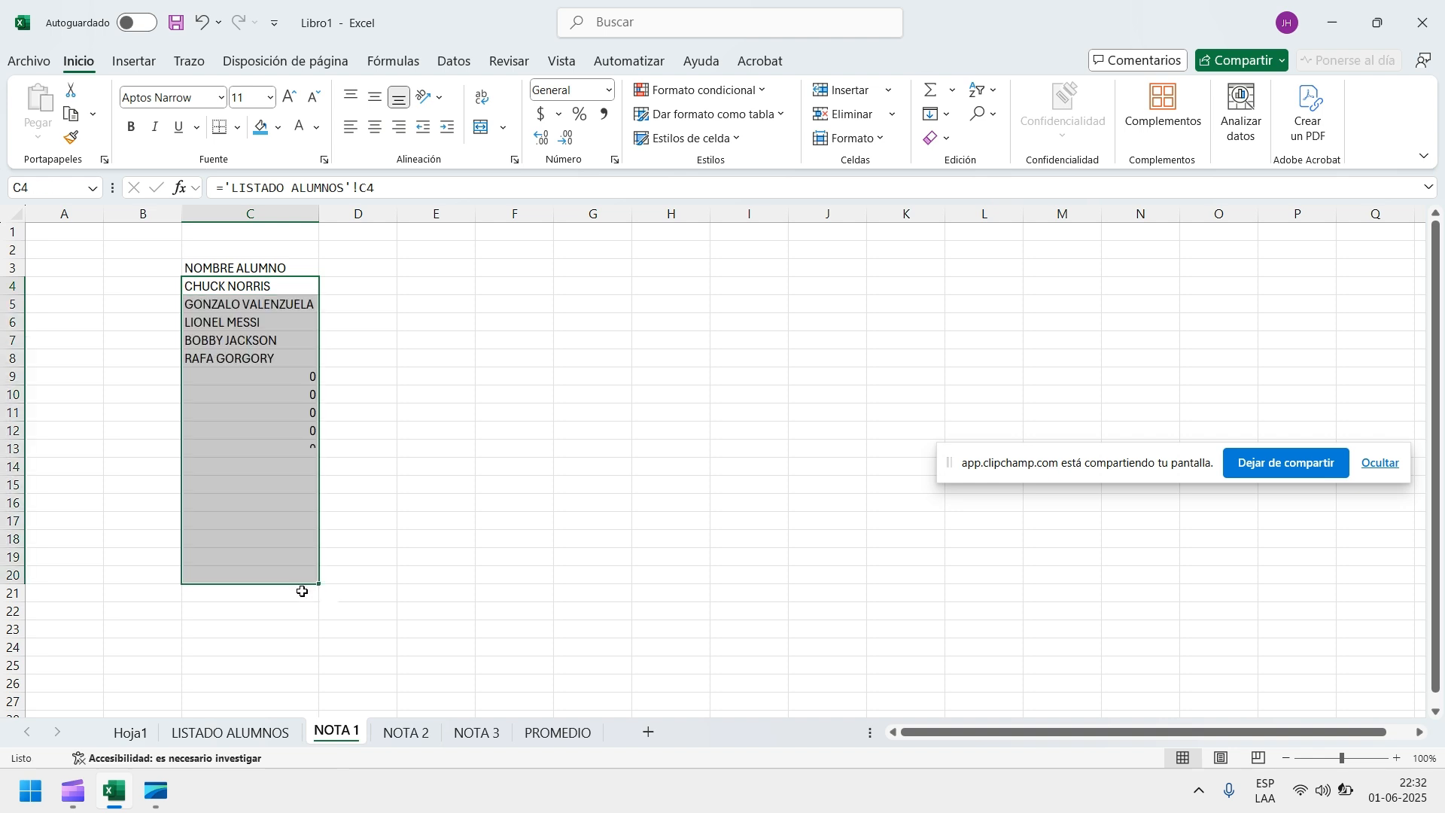
Step: Examine the filled references in C4:C20 of NOTA 1 against the source list in LISTADO ALUMNOS
click(281, 288)
click(281, 301)
click(281, 322)
click(280, 342)
click(278, 360)
drag(294, 380, 299, 579)
click(453, 489)
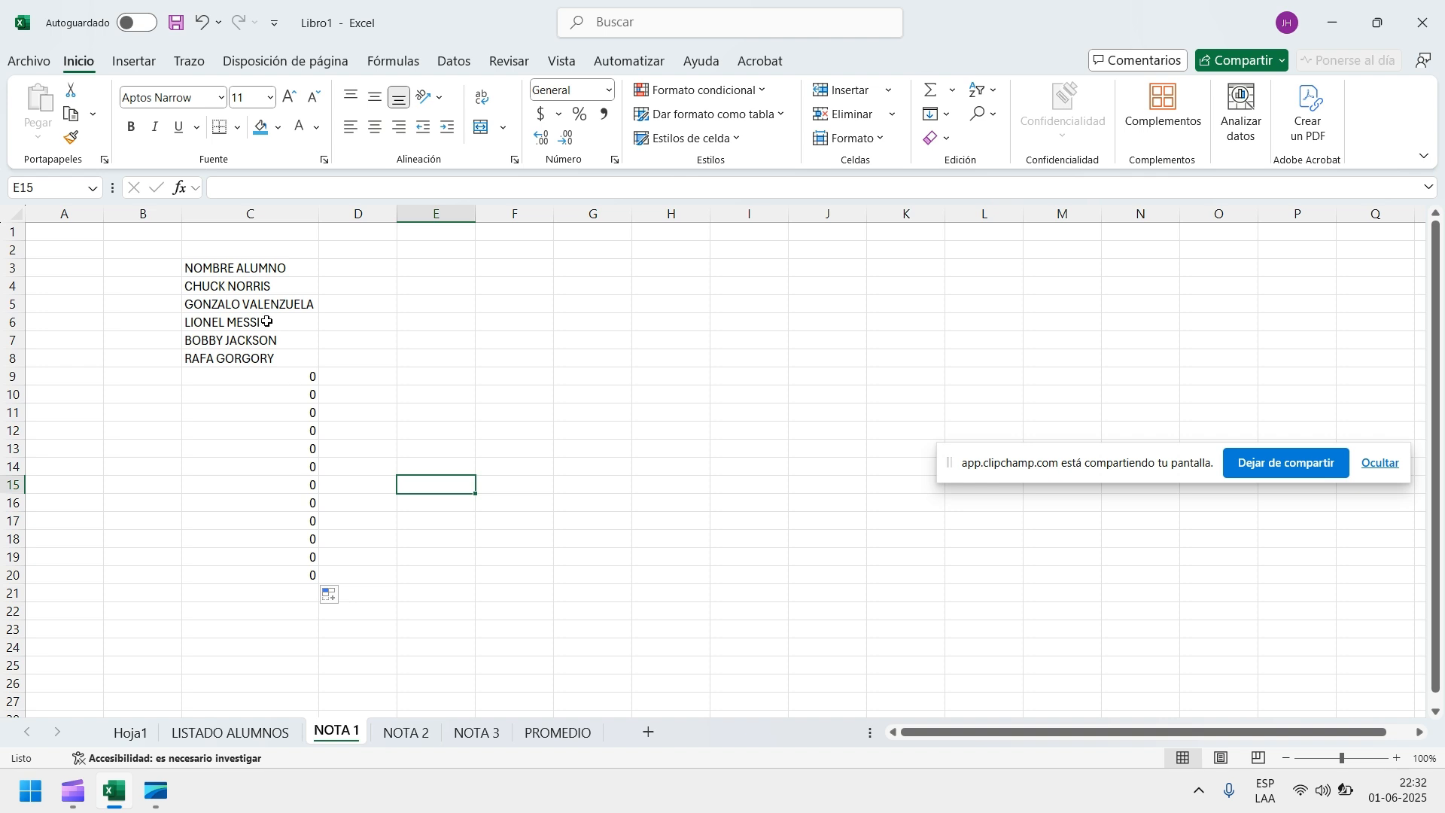
click(230, 732)
click(336, 732)
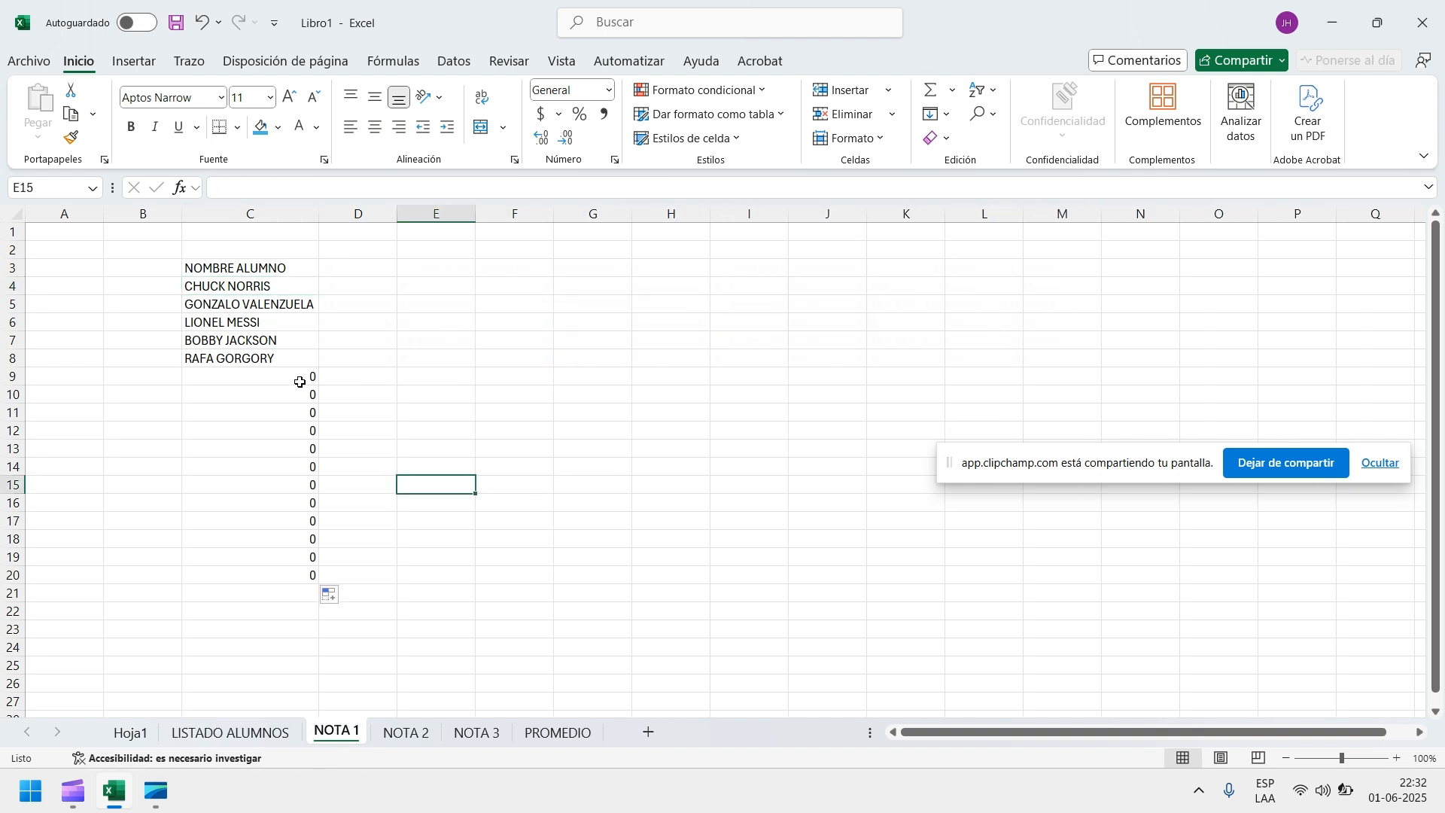
click(261, 304)
click(257, 285)
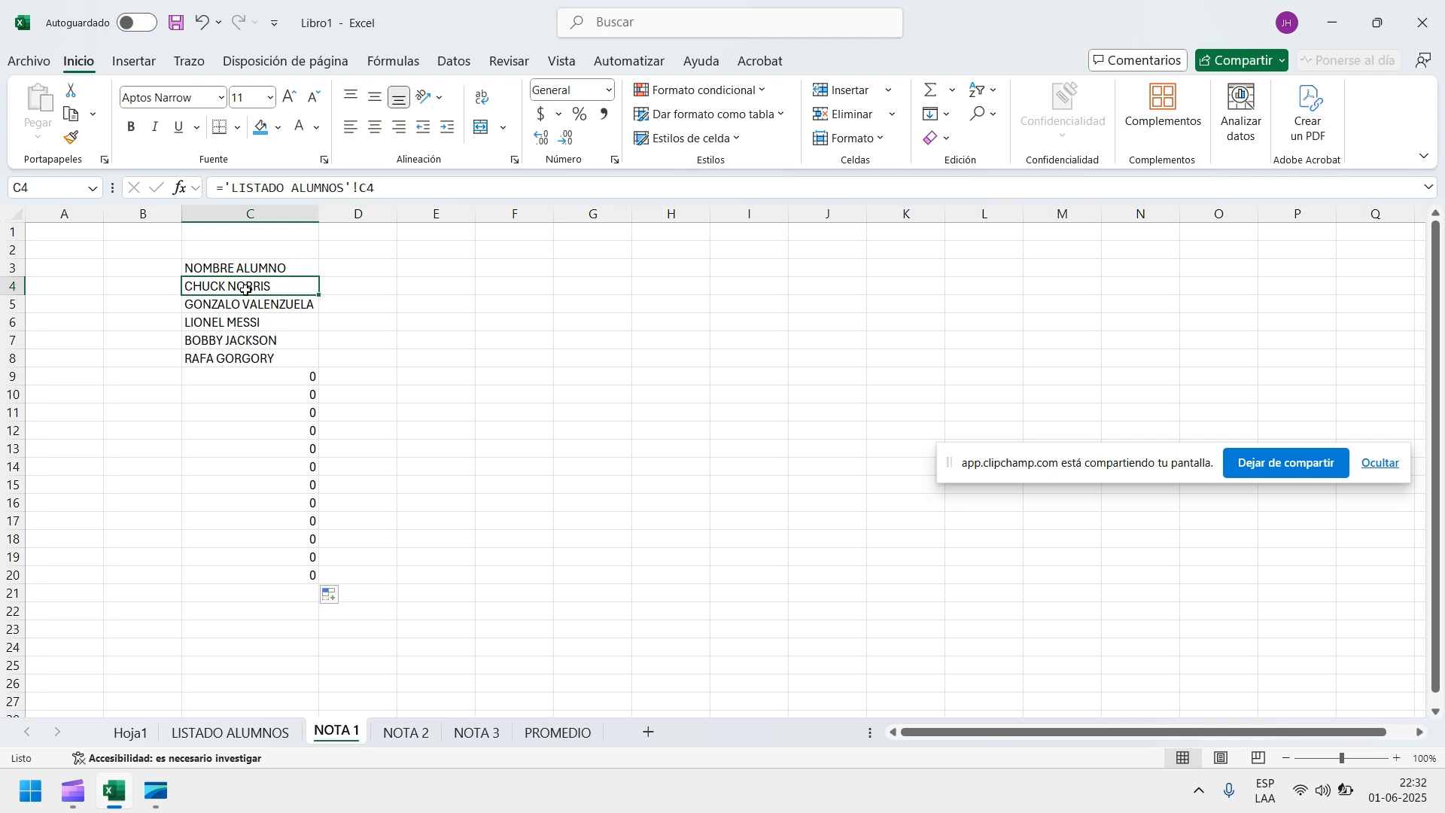
Step: Examine the LISTADO ALUMNOS references in the filled cells of C4:C14 in NOTA 1
click(288, 308)
click(264, 331)
click(264, 348)
click(260, 359)
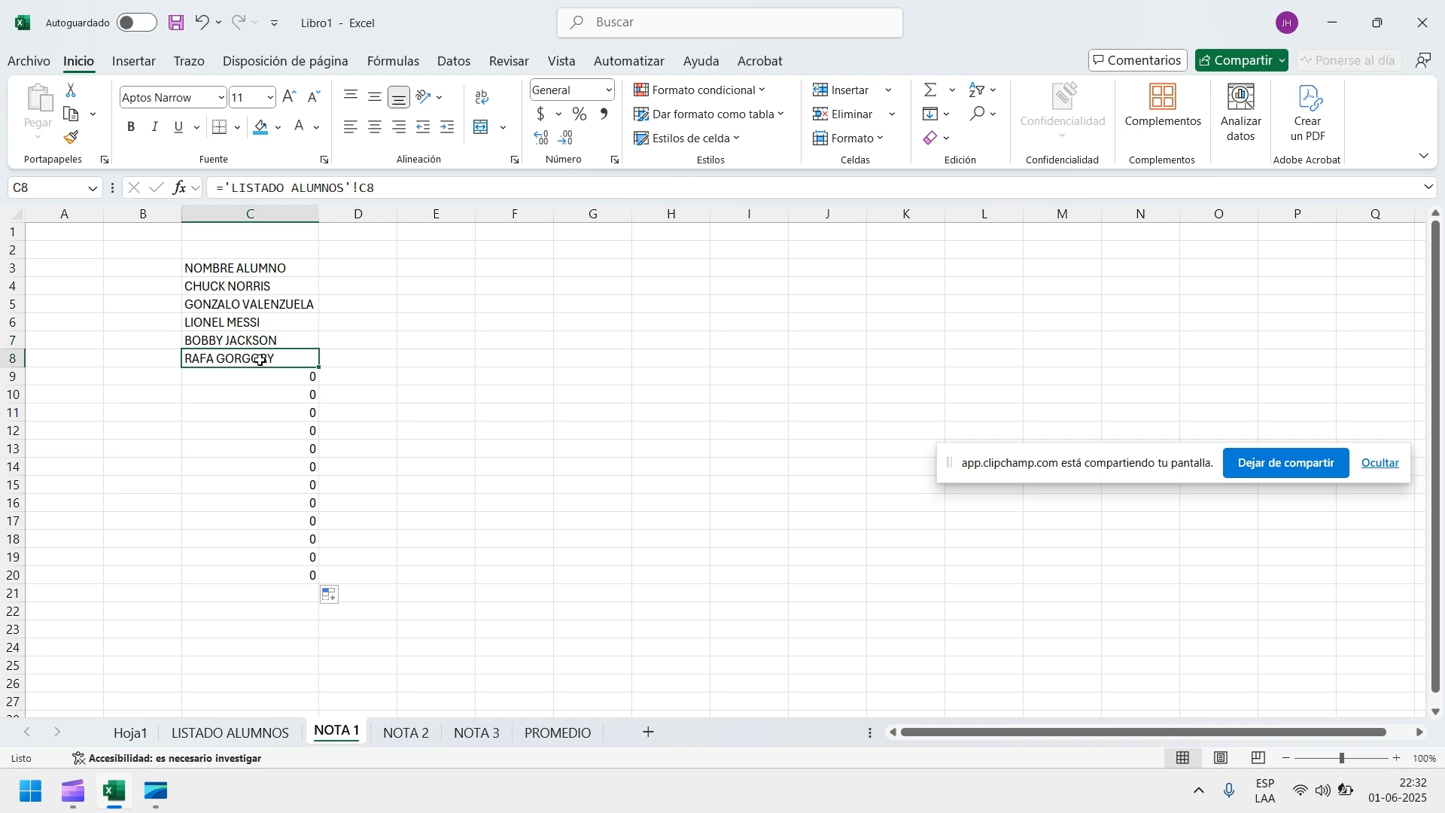
click(270, 378)
click(277, 399)
click(283, 416)
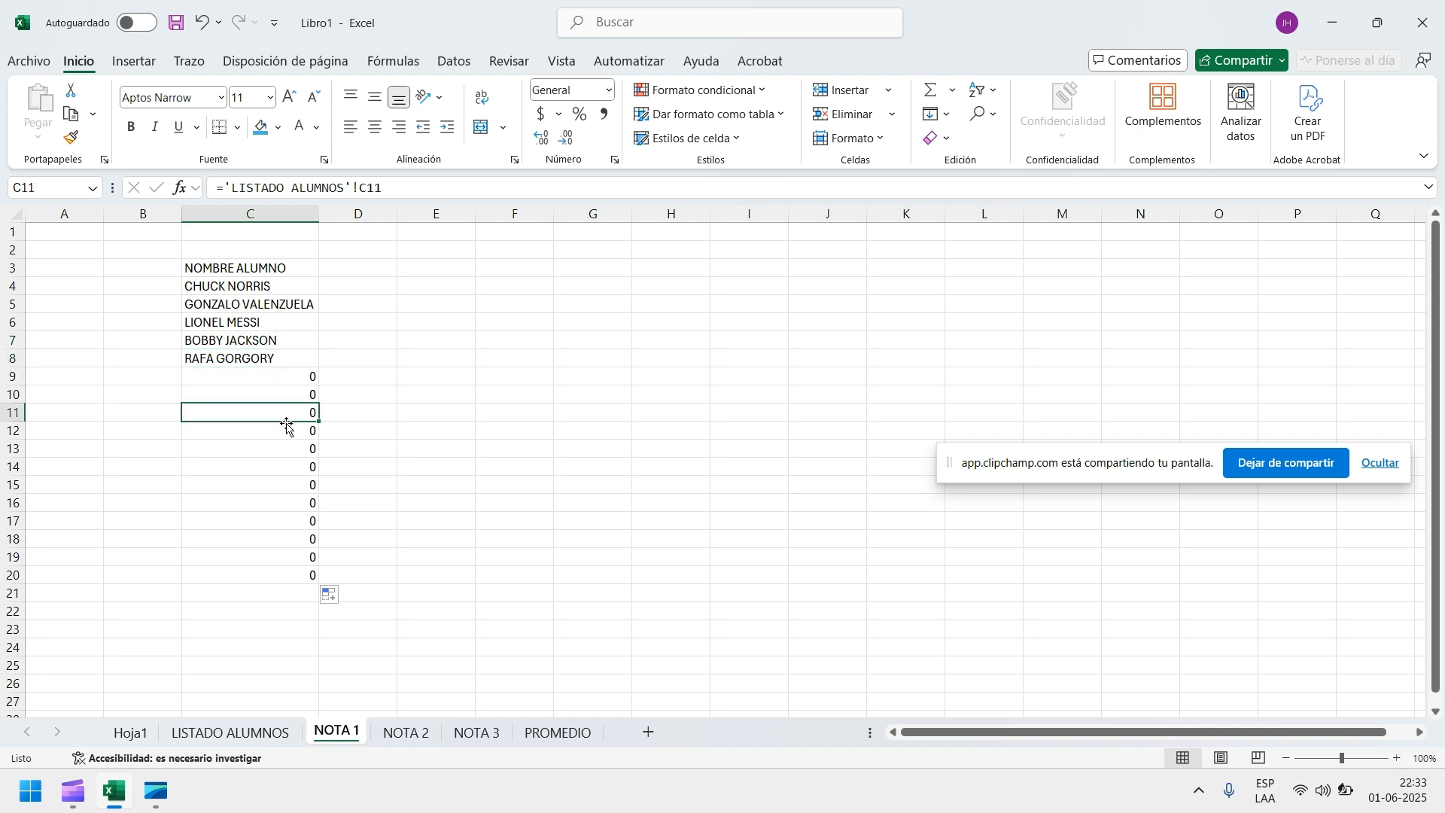
click(288, 436)
click(292, 452)
click(291, 468)
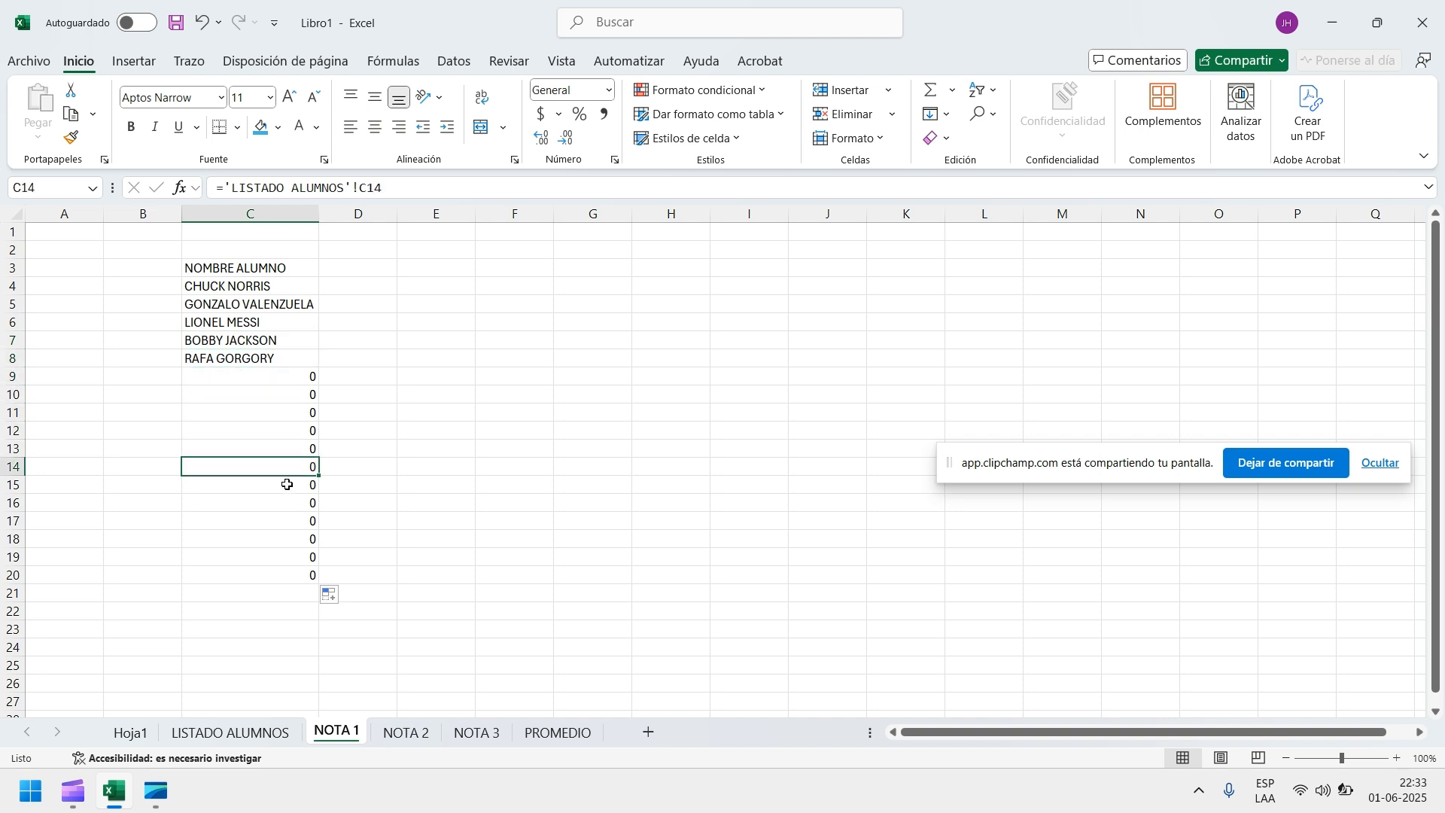
click(267, 288)
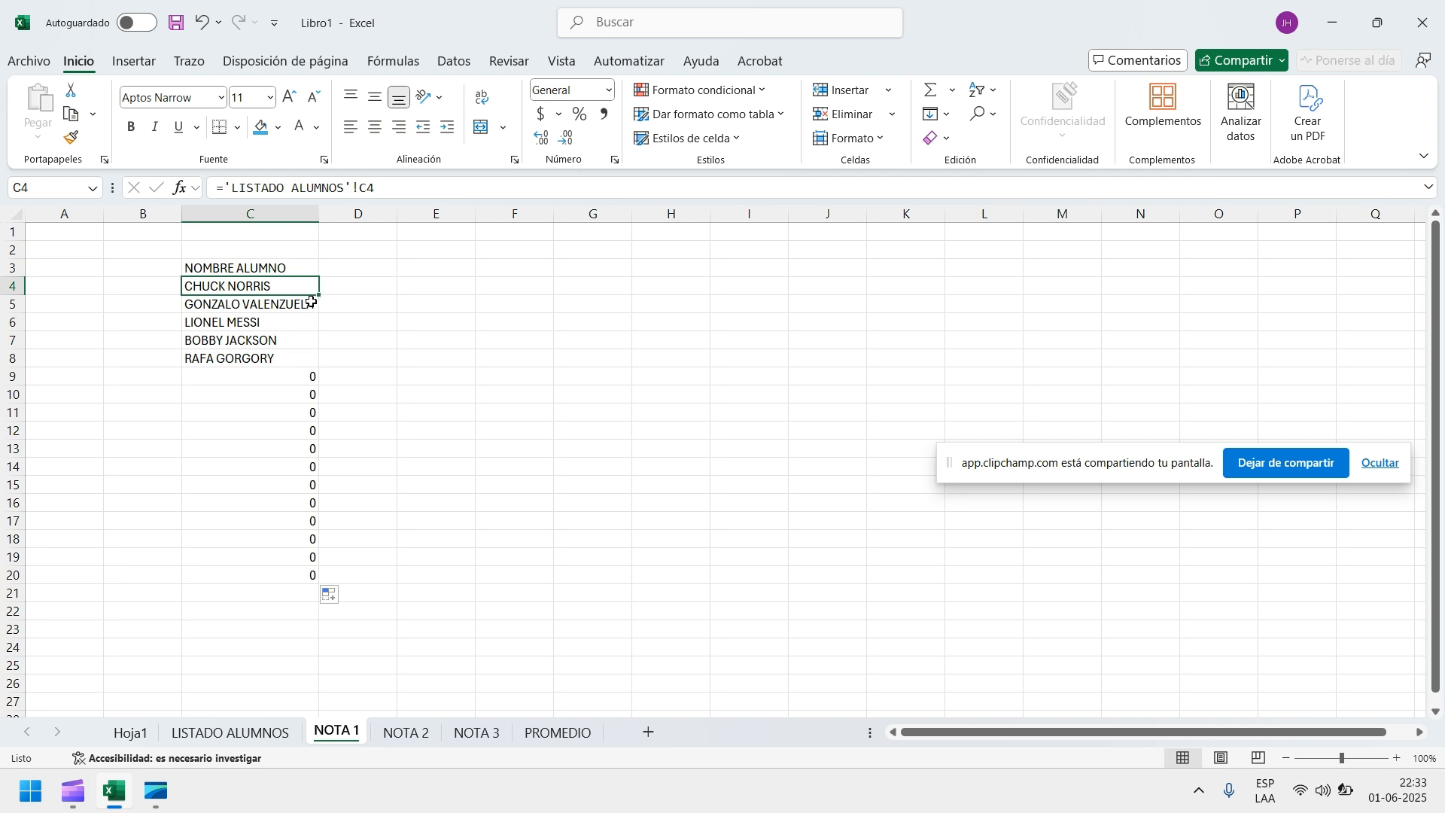
click(380, 190)
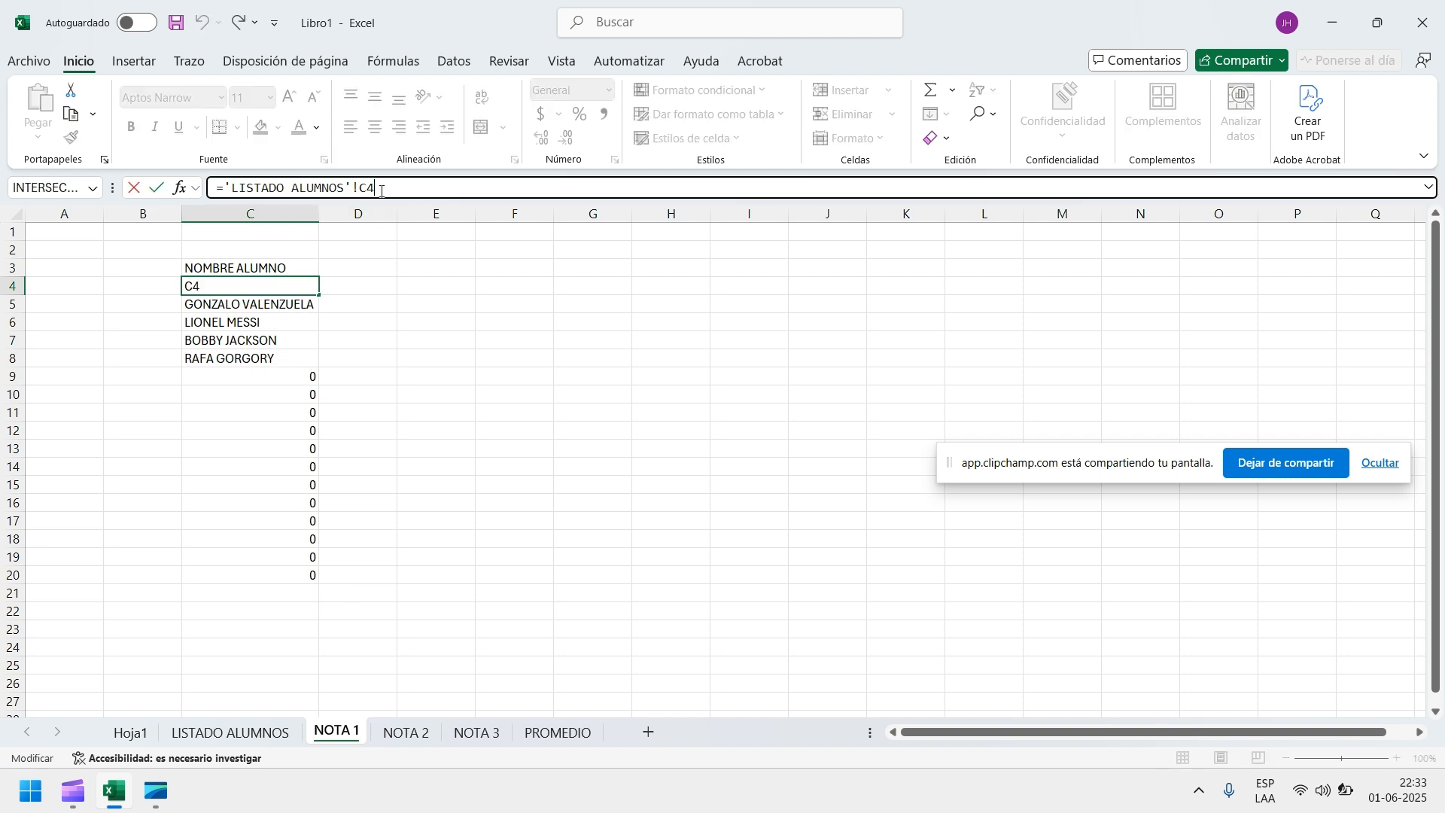
click(272, 281)
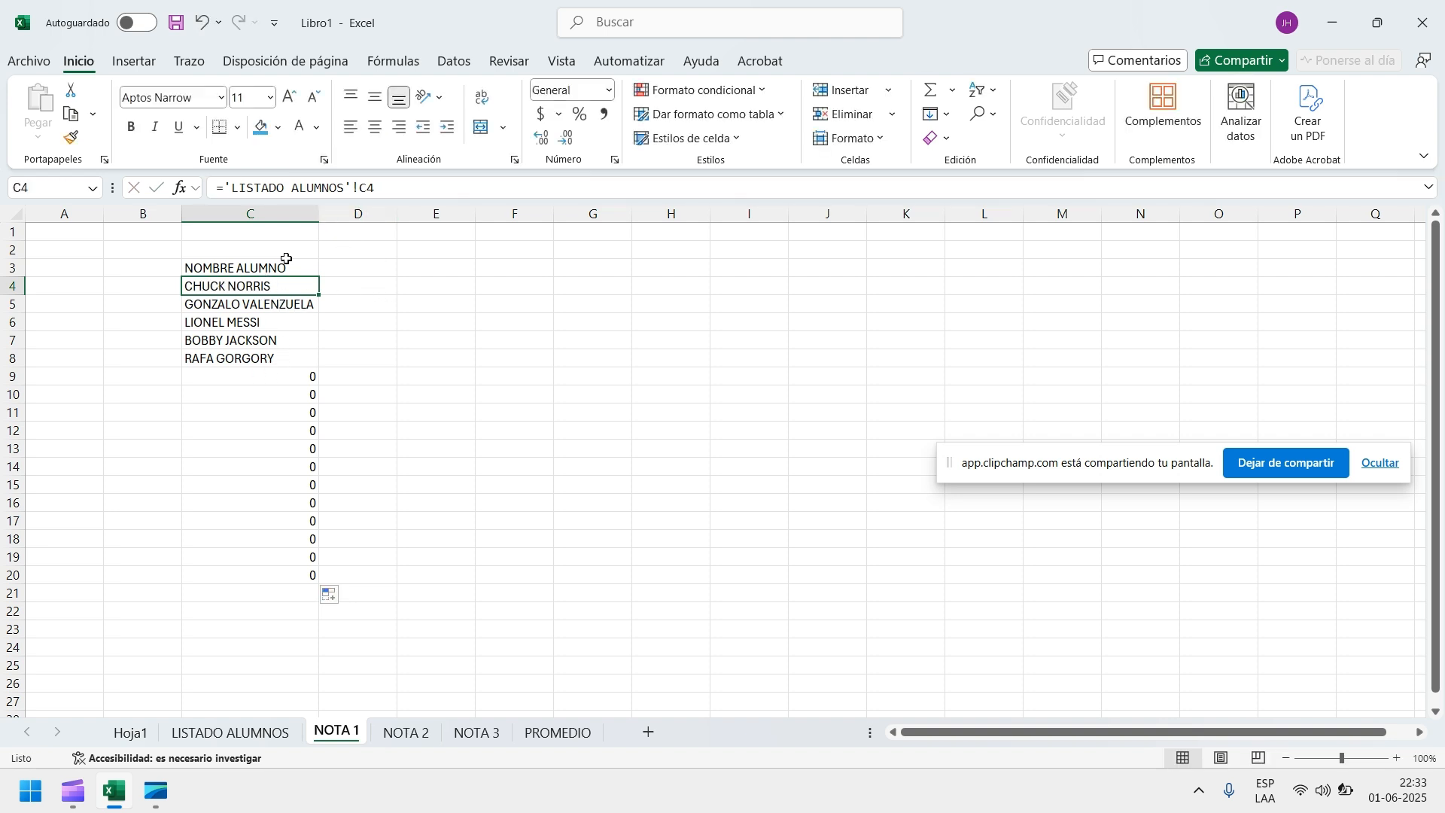
Step: Clear the student name references from C4:C22 of NOTA 1, keeping the header in C3
click(450, 267)
click(224, 284)
click(254, 266)
drag(279, 618, 203, 288)
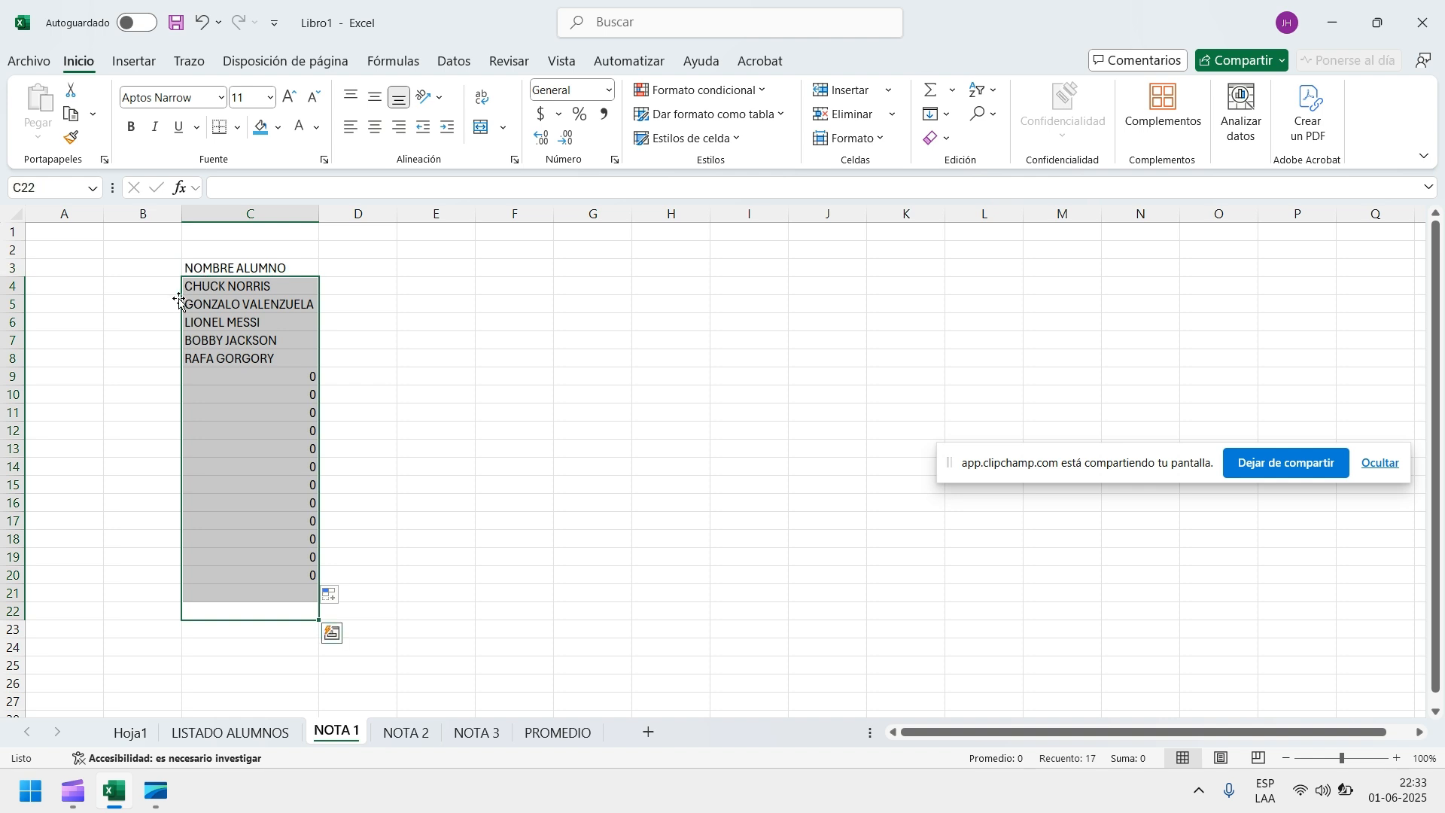
key(Delete)
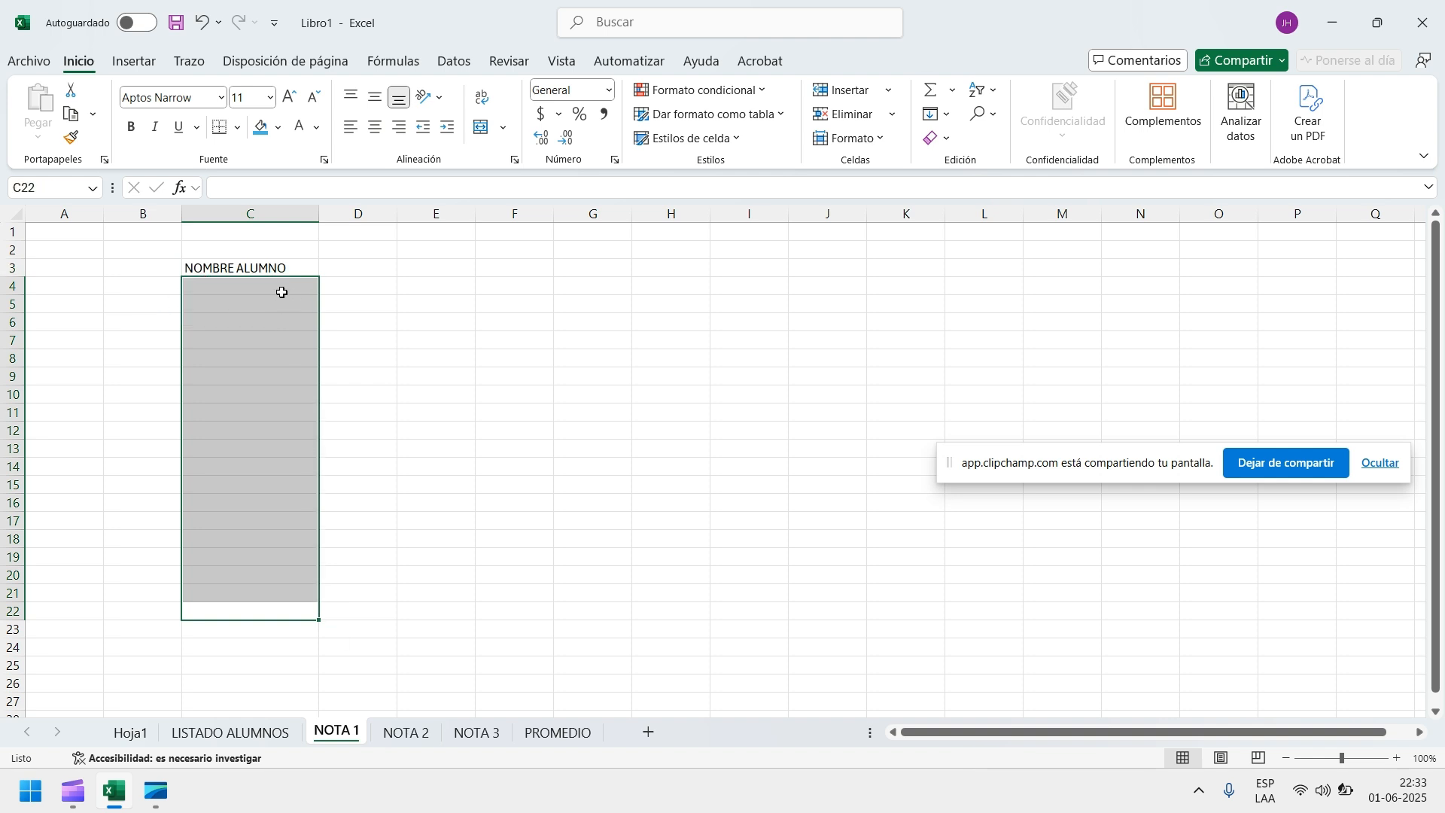
click(418, 385)
Step: Fill the header formula from C3 across to D3 of NOTA 1 and inspect the column letter in its reference
click(258, 270)
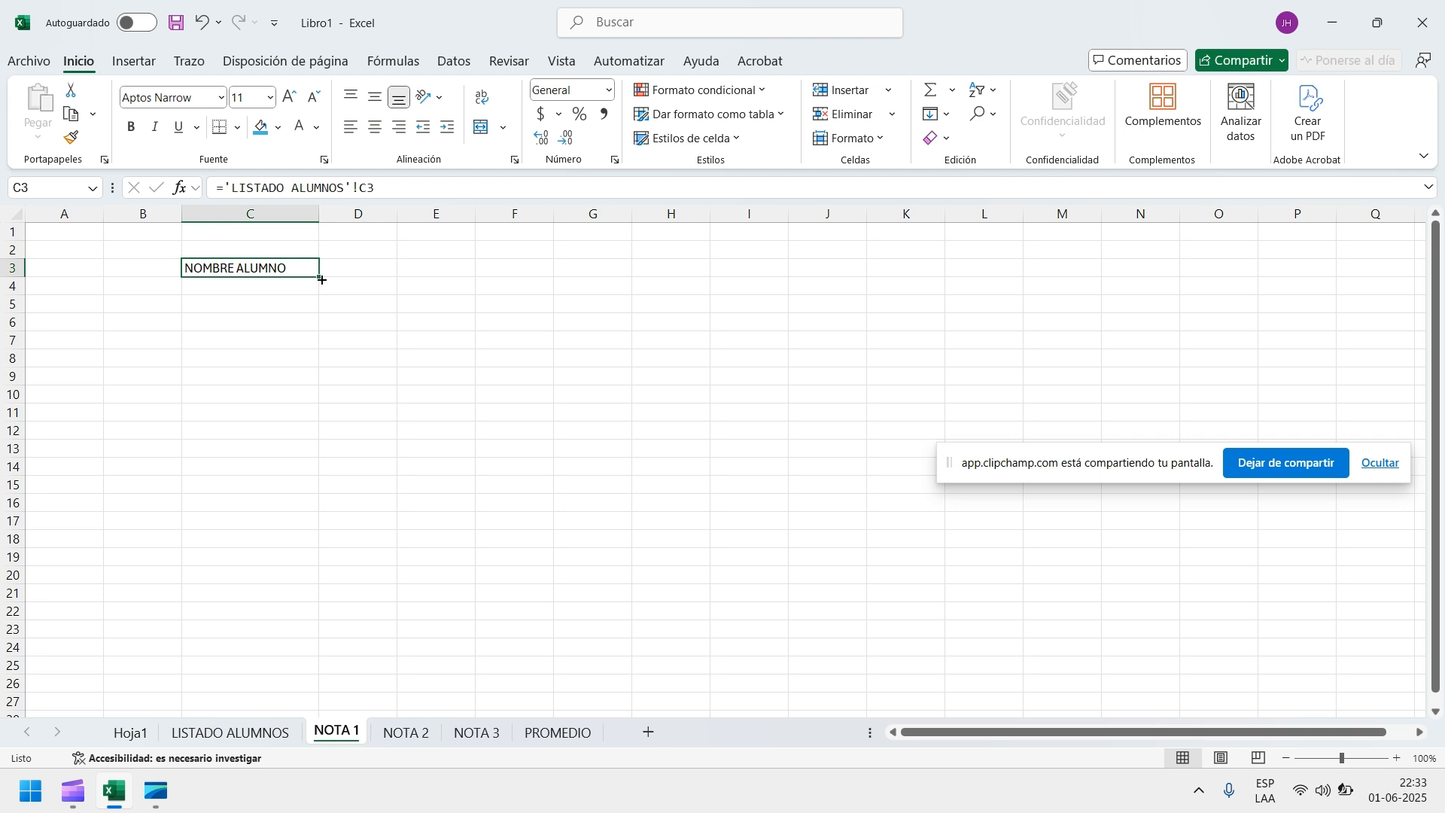
drag(320, 278, 397, 272)
click(362, 266)
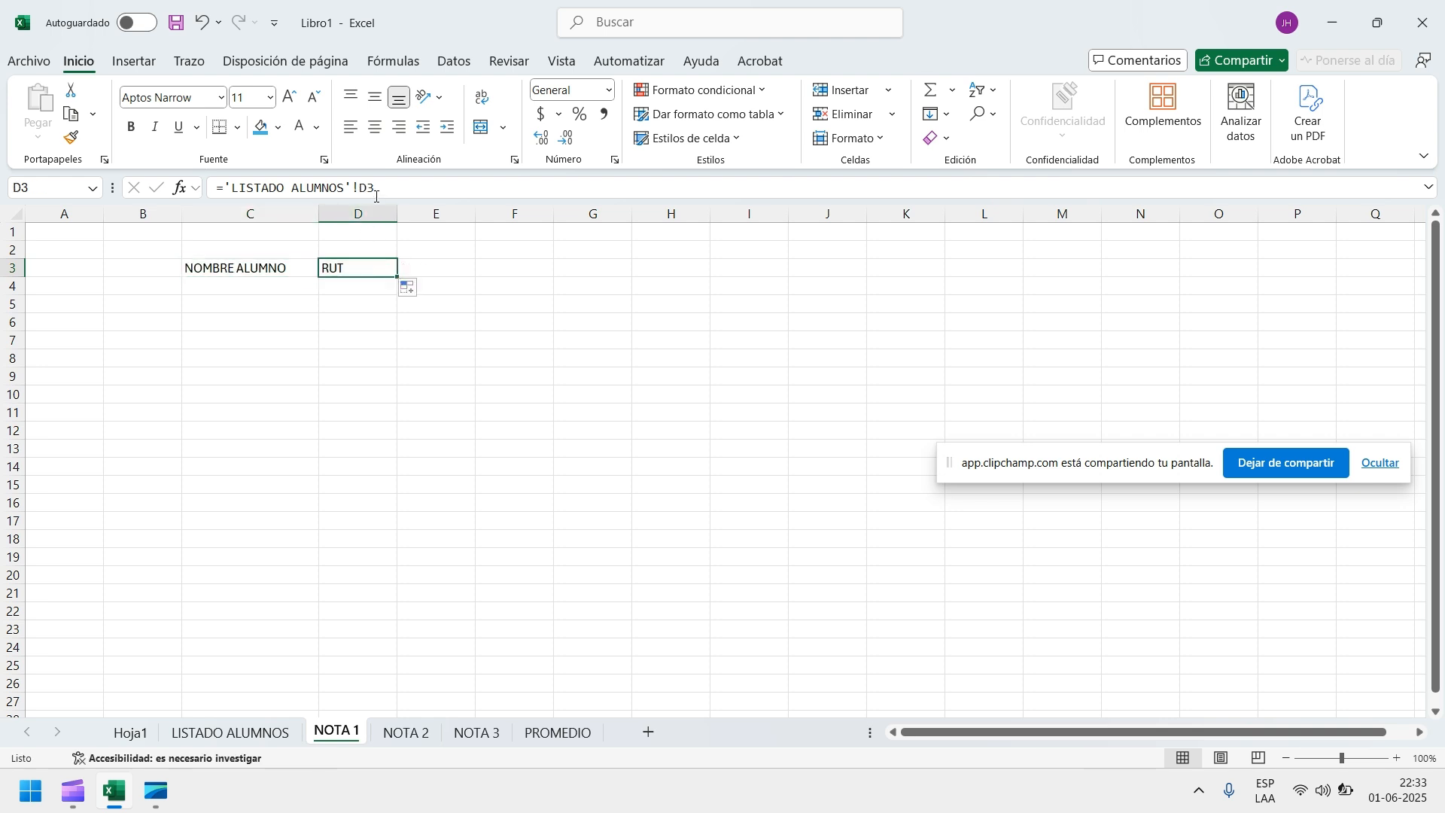
drag(358, 189, 368, 189)
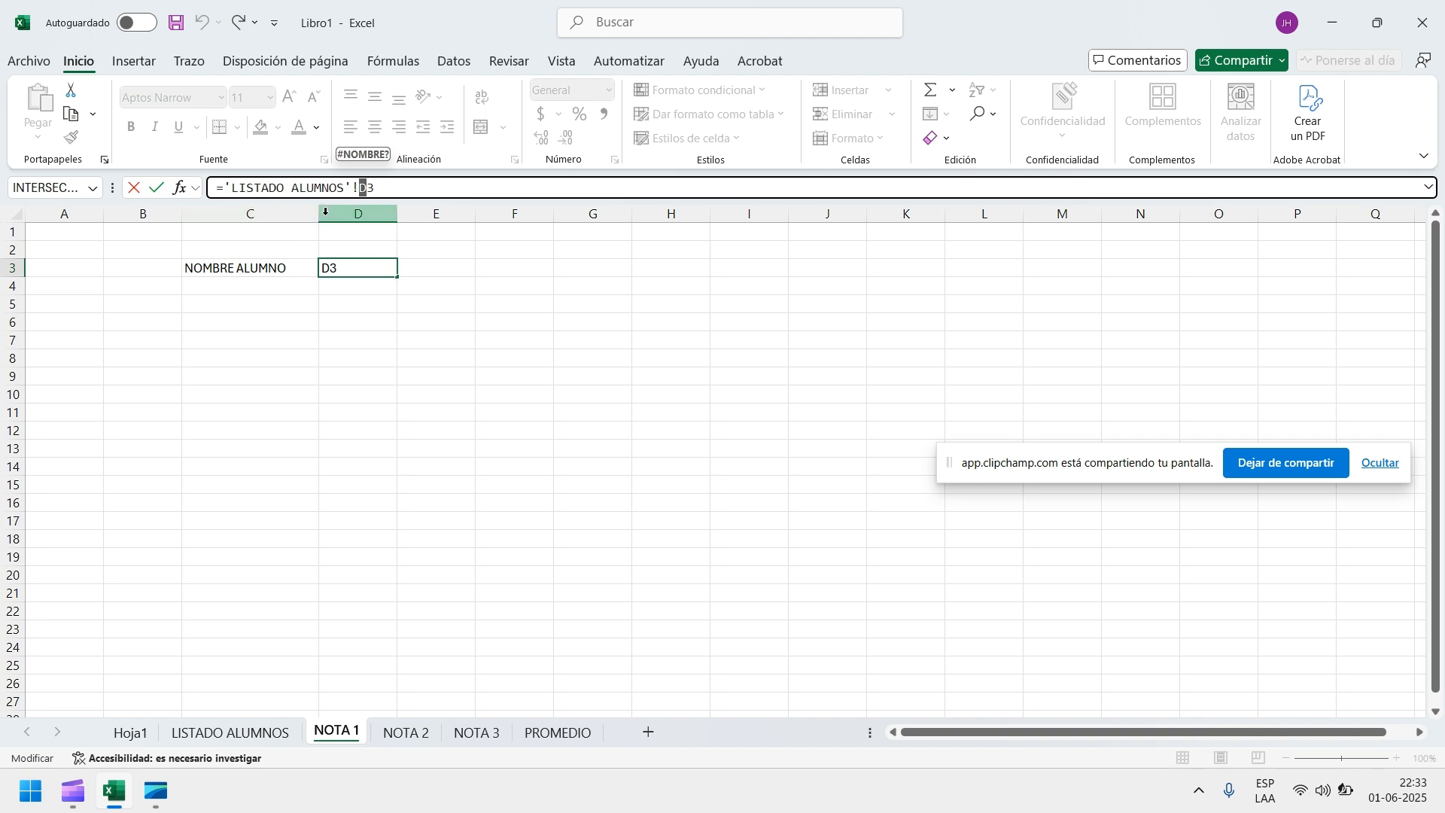
click(268, 271)
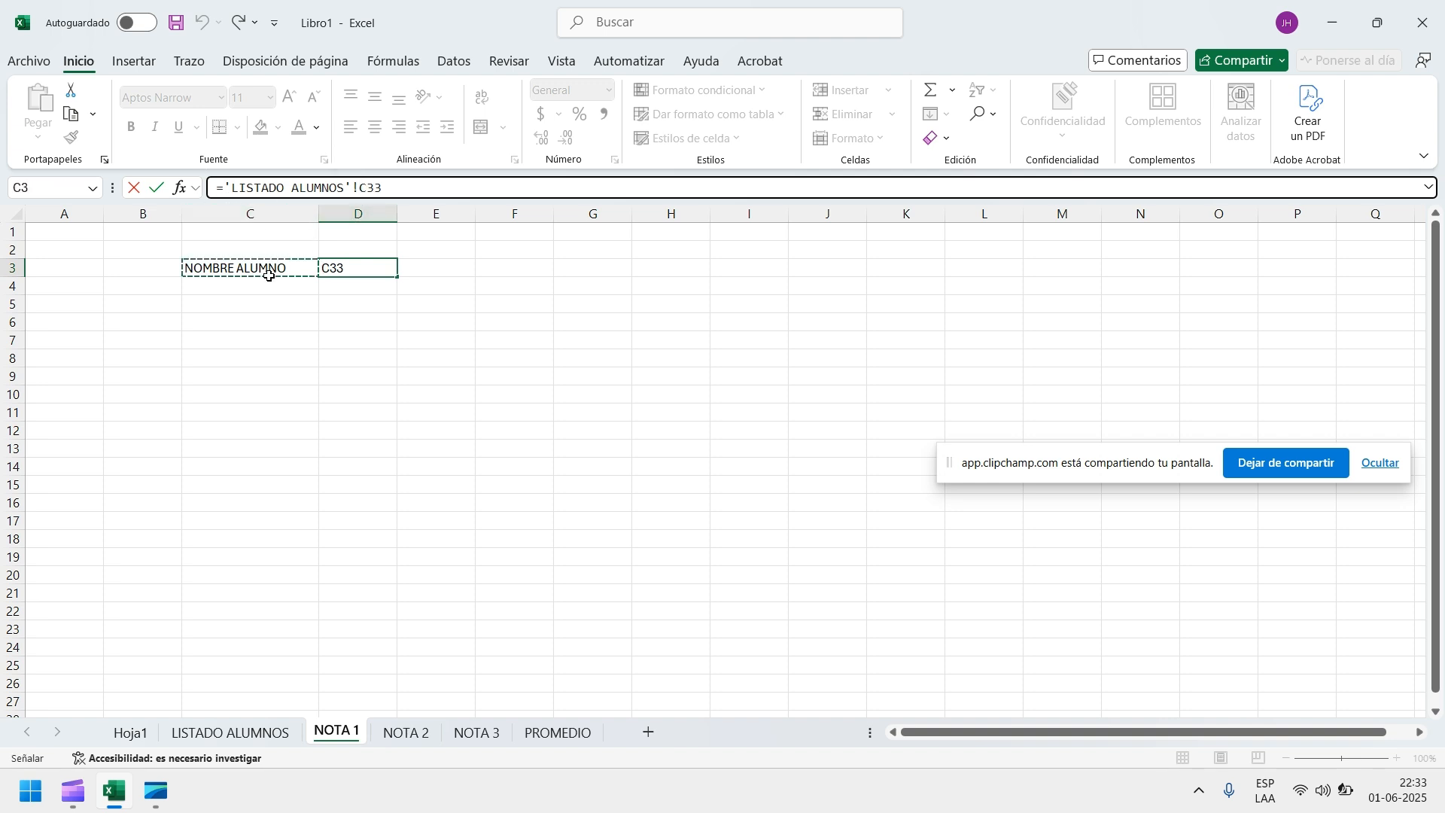
key(Return)
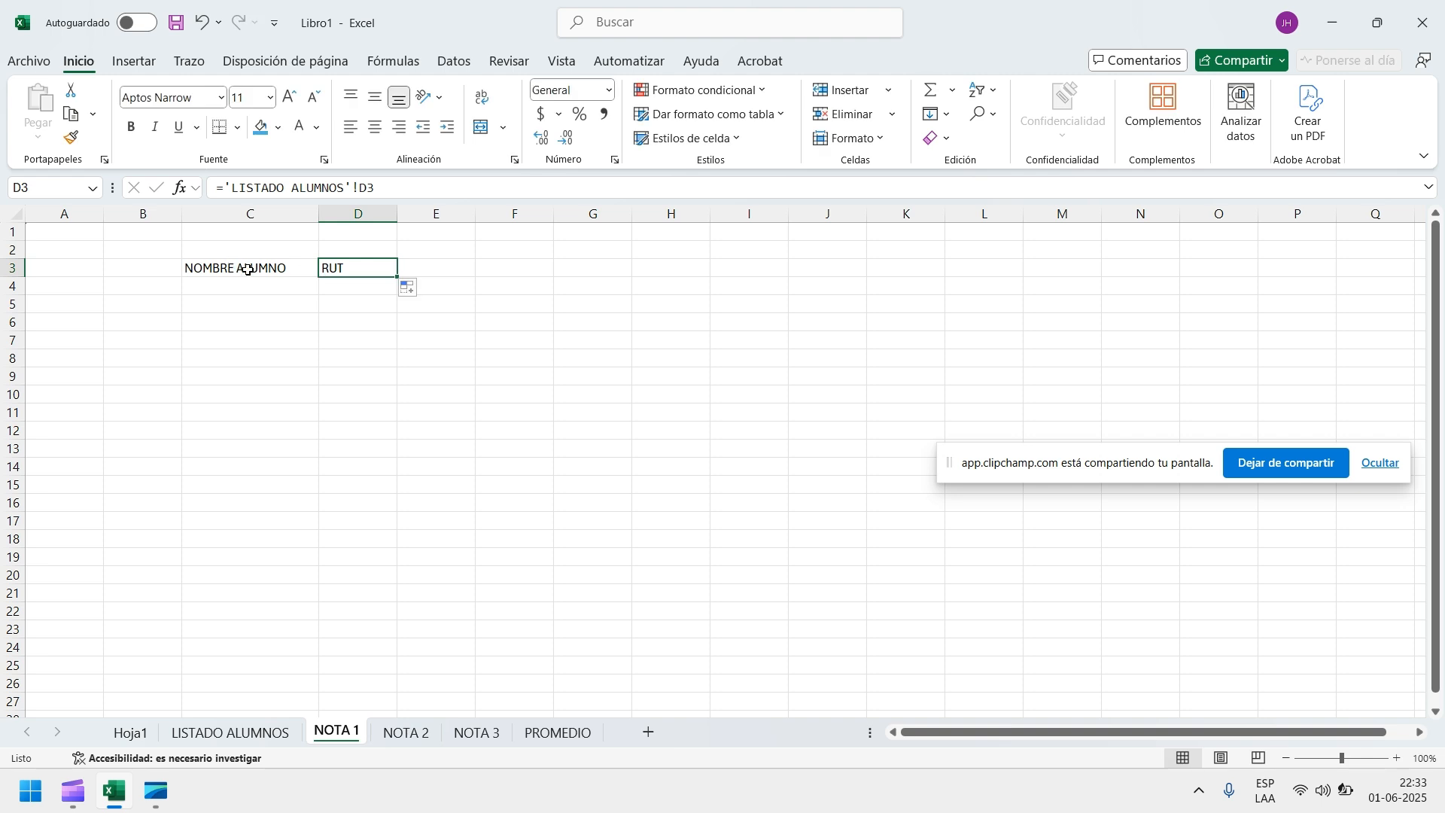
Step: Fill the header formula from C3 down to C4 of NOTA 1 and inspect the row number in its reference
click(248, 269)
drag(316, 274, 316, 295)
click(284, 319)
click(264, 286)
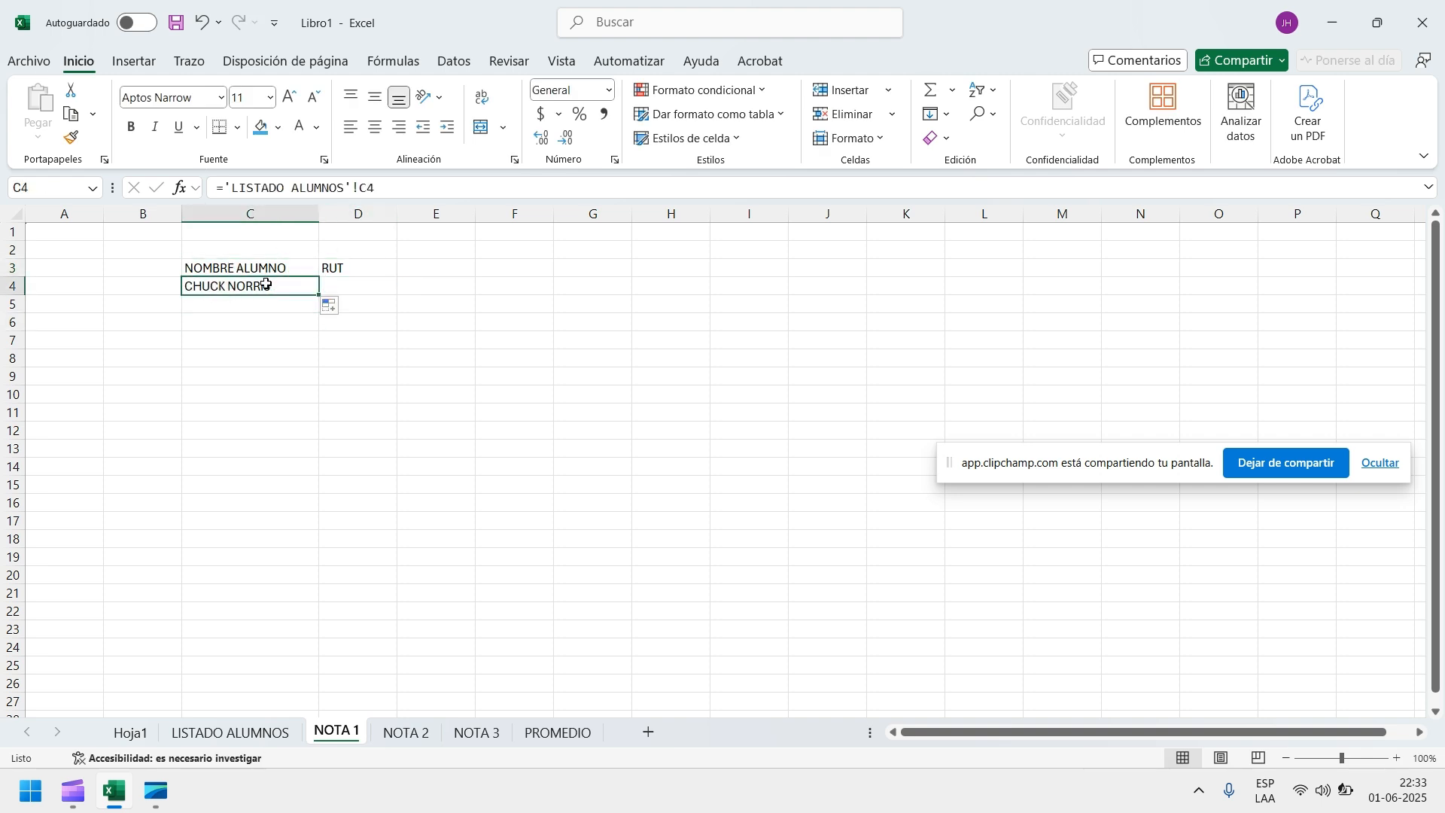
click(372, 191)
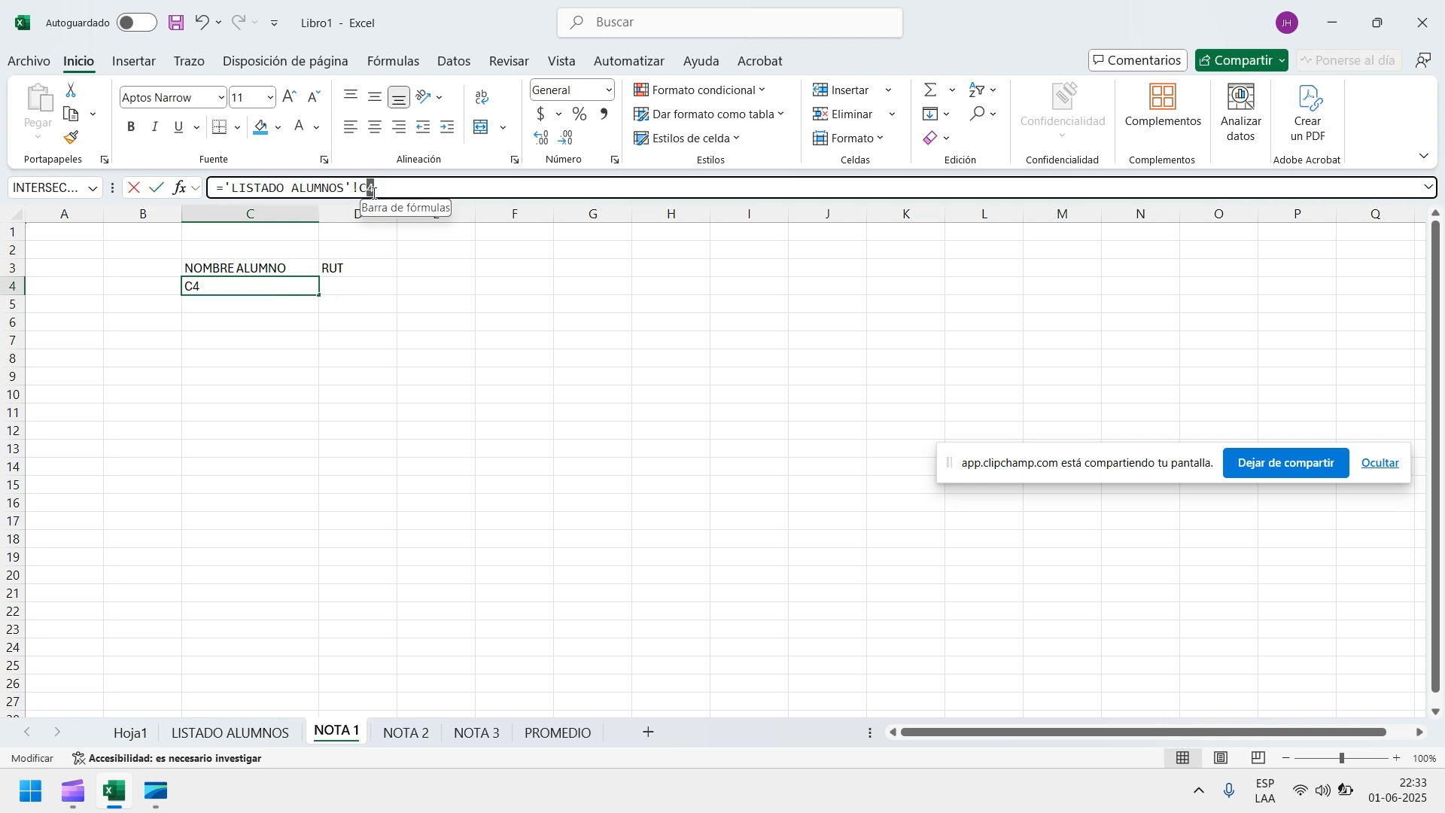
key(Escape)
Step: Compare the references in C3 and D3 of NOTA 1 and clear the RUT header from D3
click(359, 270)
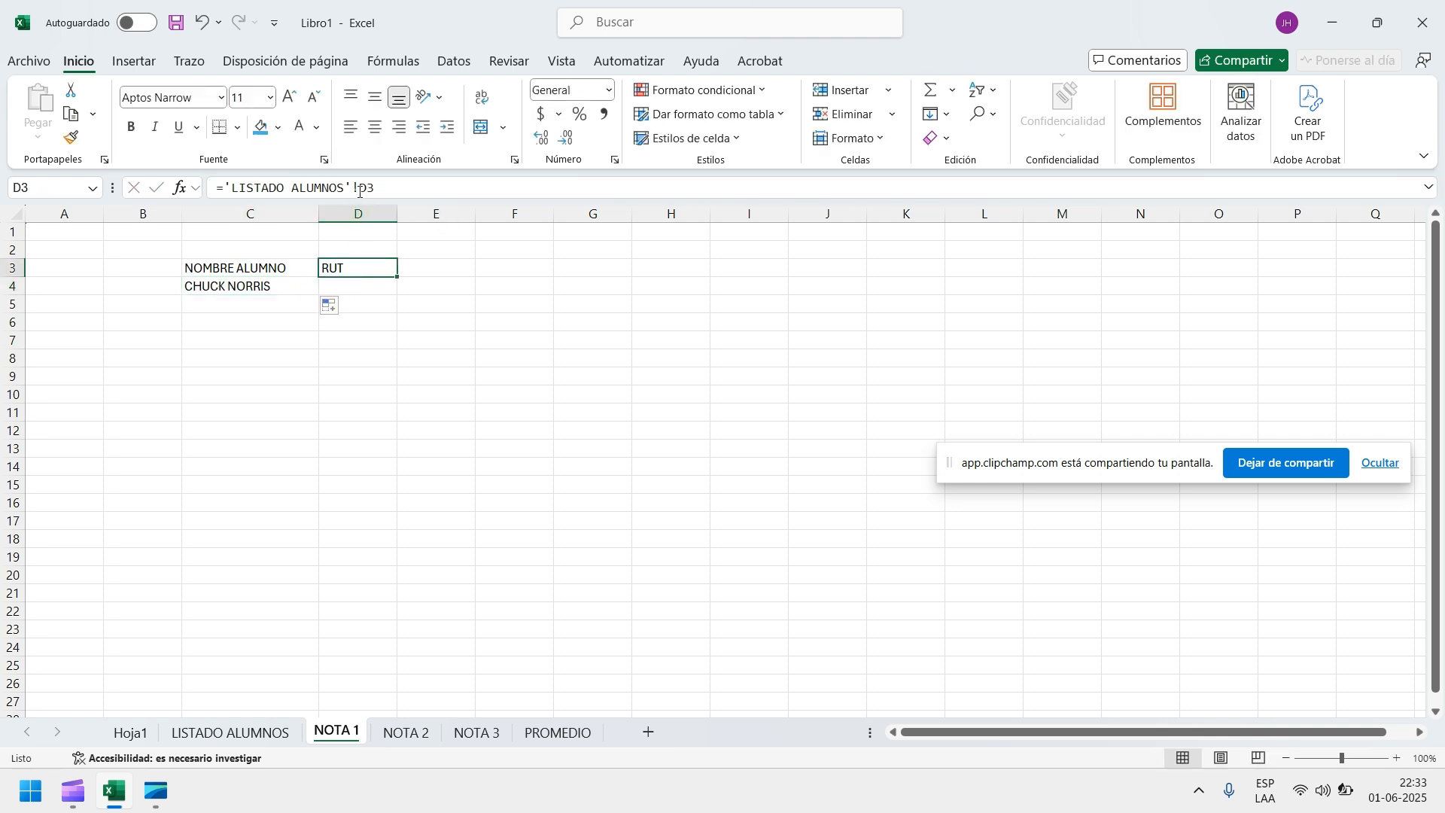
click(250, 269)
key(Right)
key(Left)
key(Right)
key(Left)
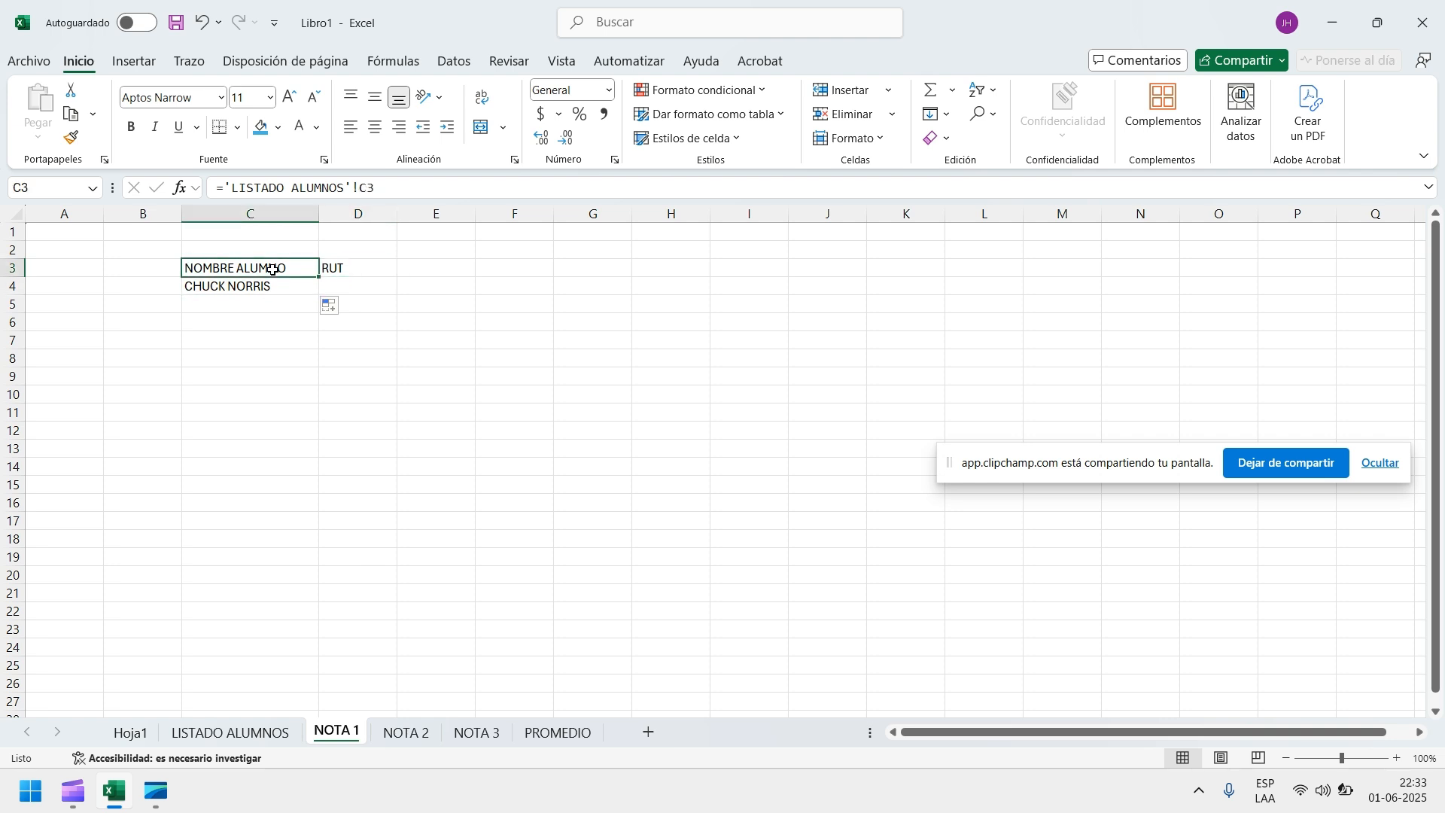
key(Right)
key(Delete)
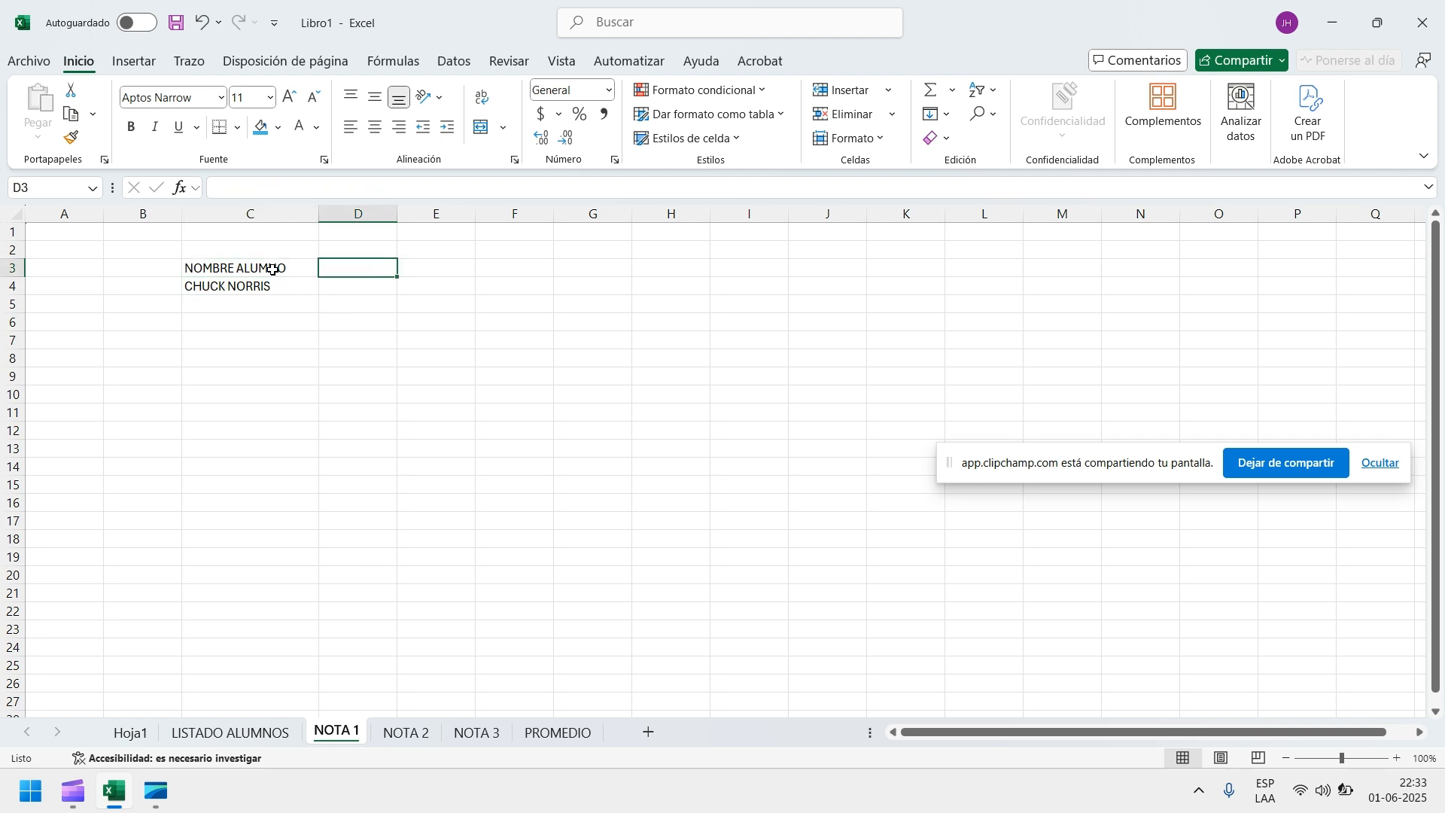
Step: Fill the C3 reference down through C8 of NOTA 1 and enter the header NOTAS in D3
key(Left)
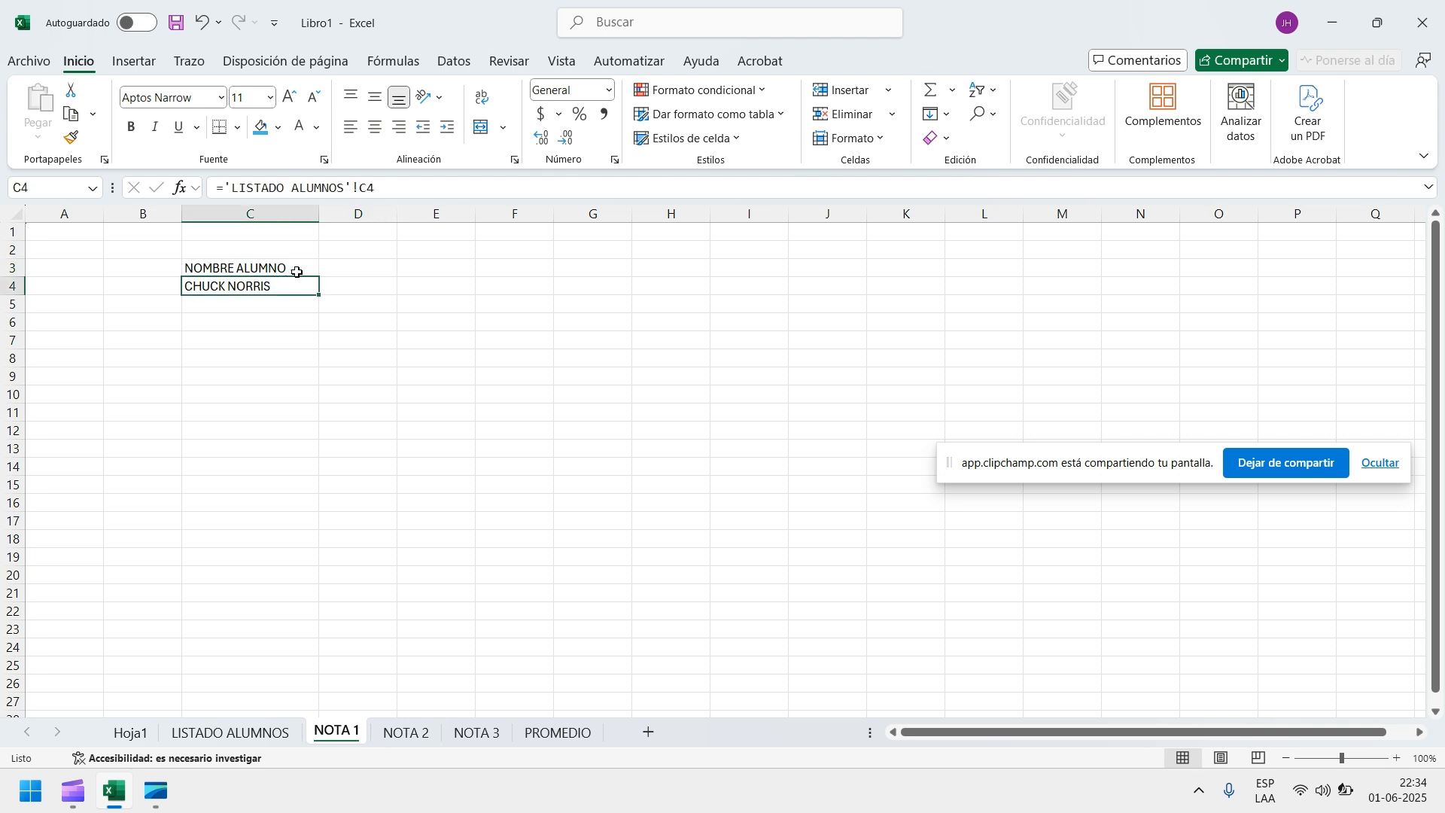
drag(322, 277, 301, 367)
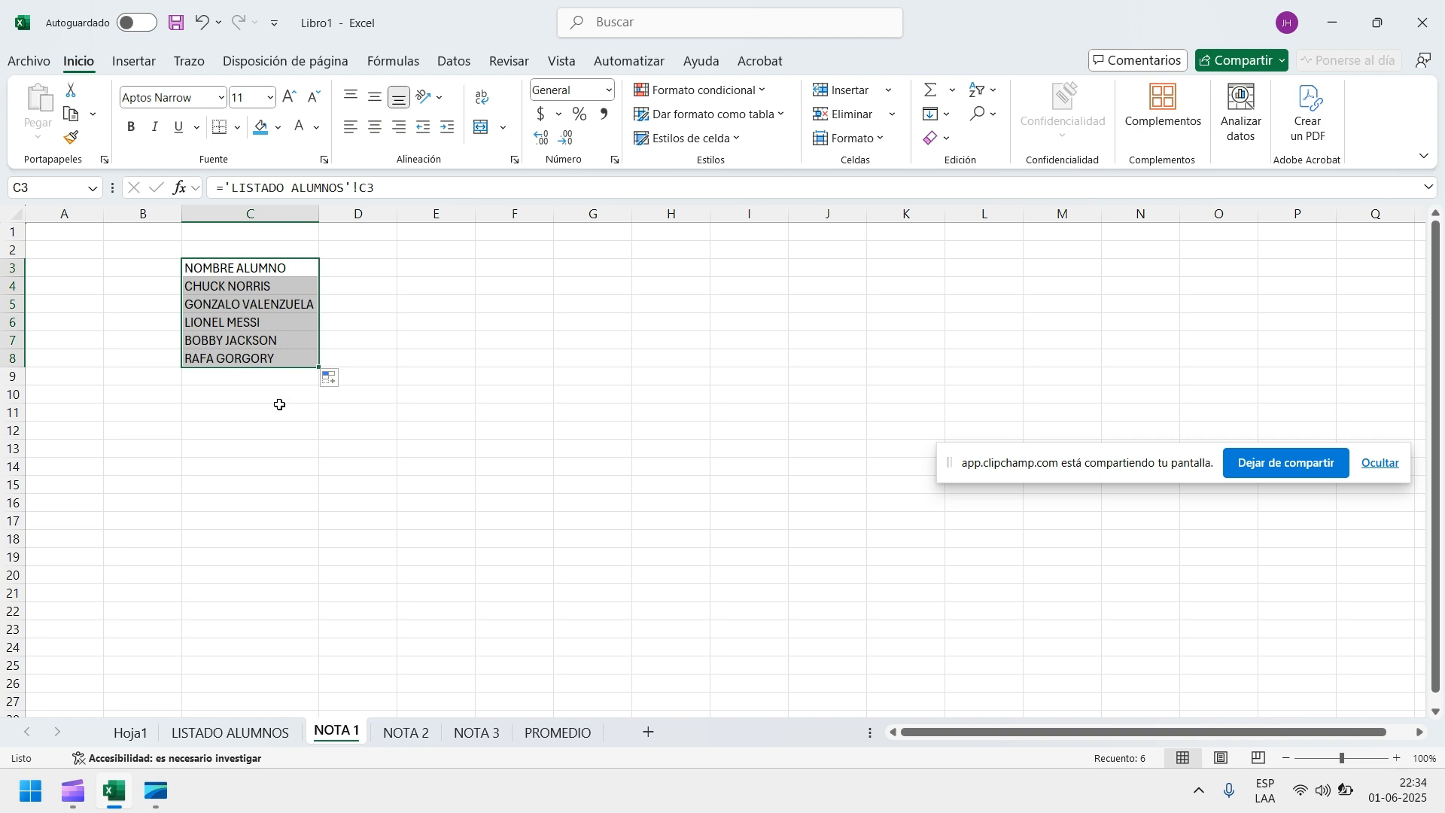
click(365, 269)
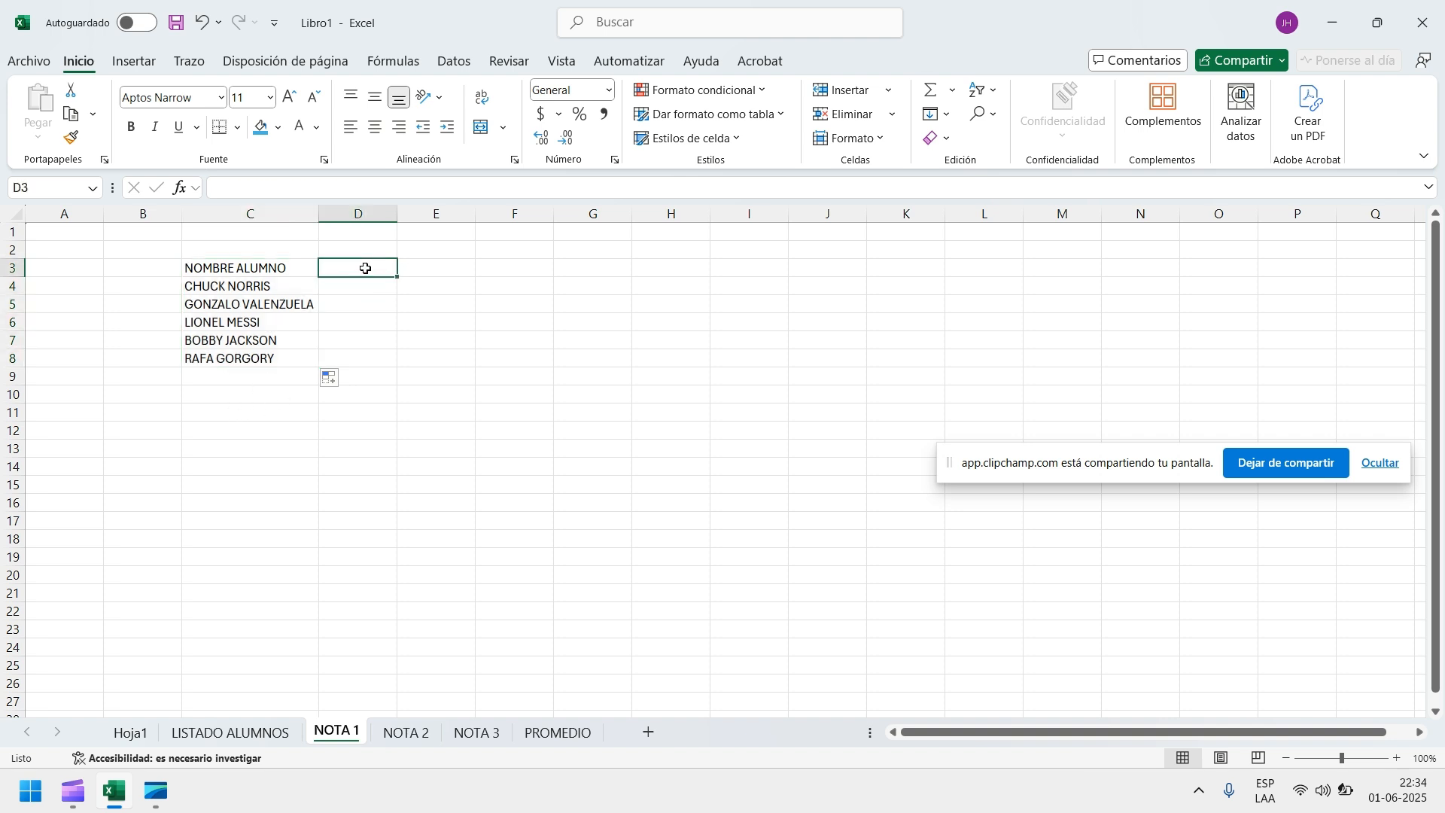
text(NOTAS)
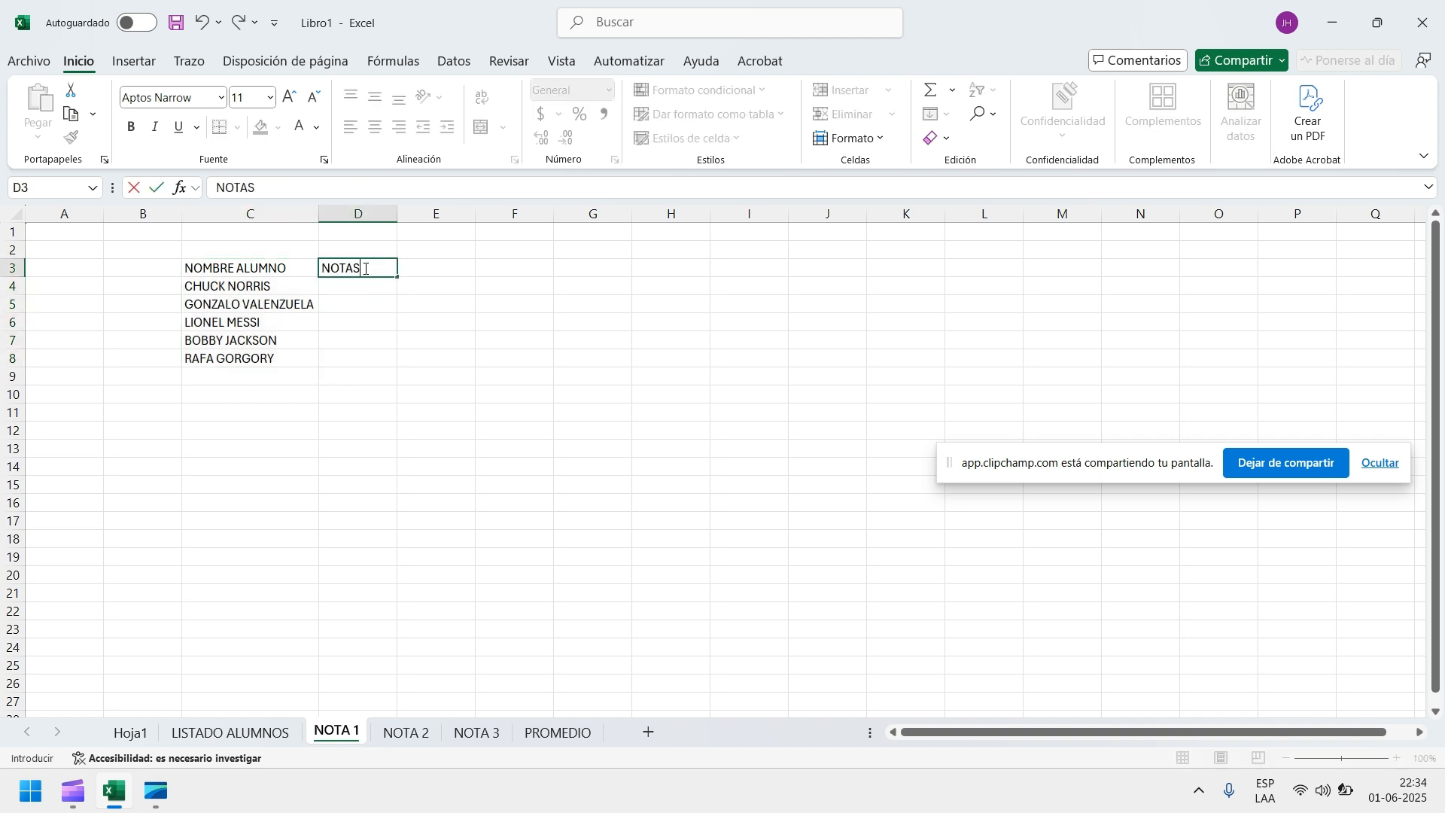
key(Return)
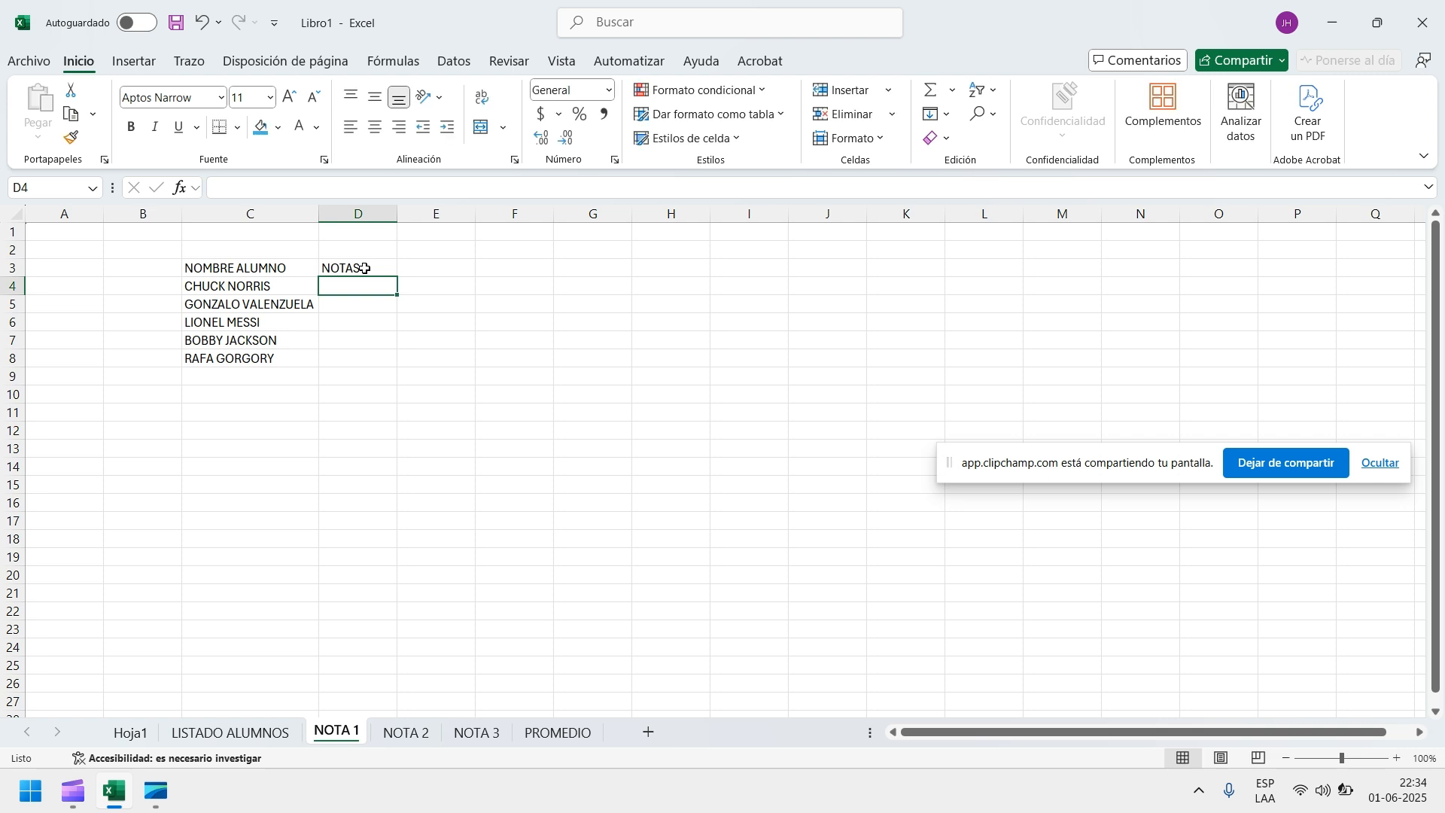
Step: Enter the grades 35, 63, 48, 58 and 65 in D4:D8 of NOTA 1
text(35)
key(Return)
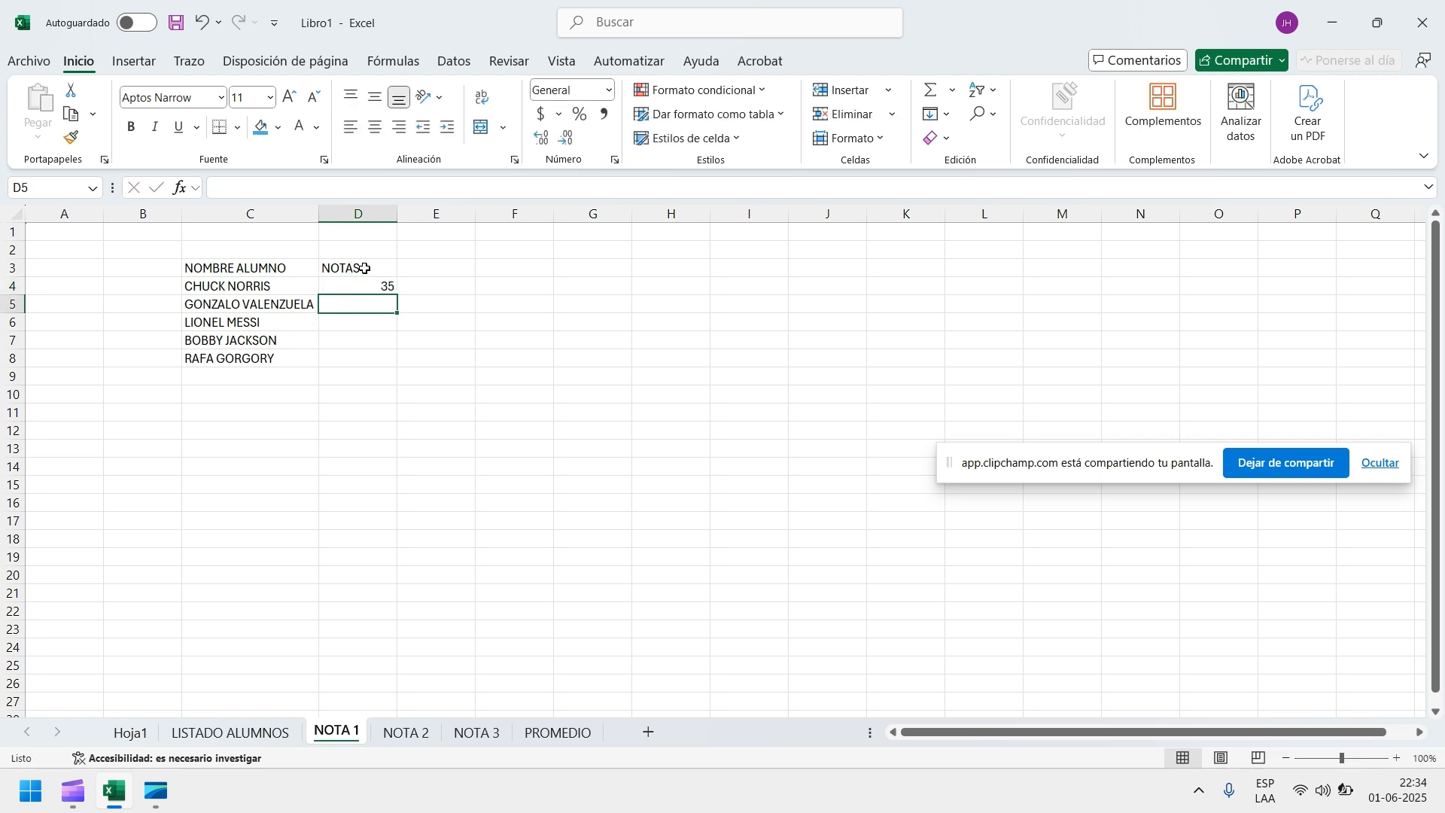
text(63)
key(Return)
text(48)
key(Return)
text(58)
key(Return)
text(65)
key(Return)
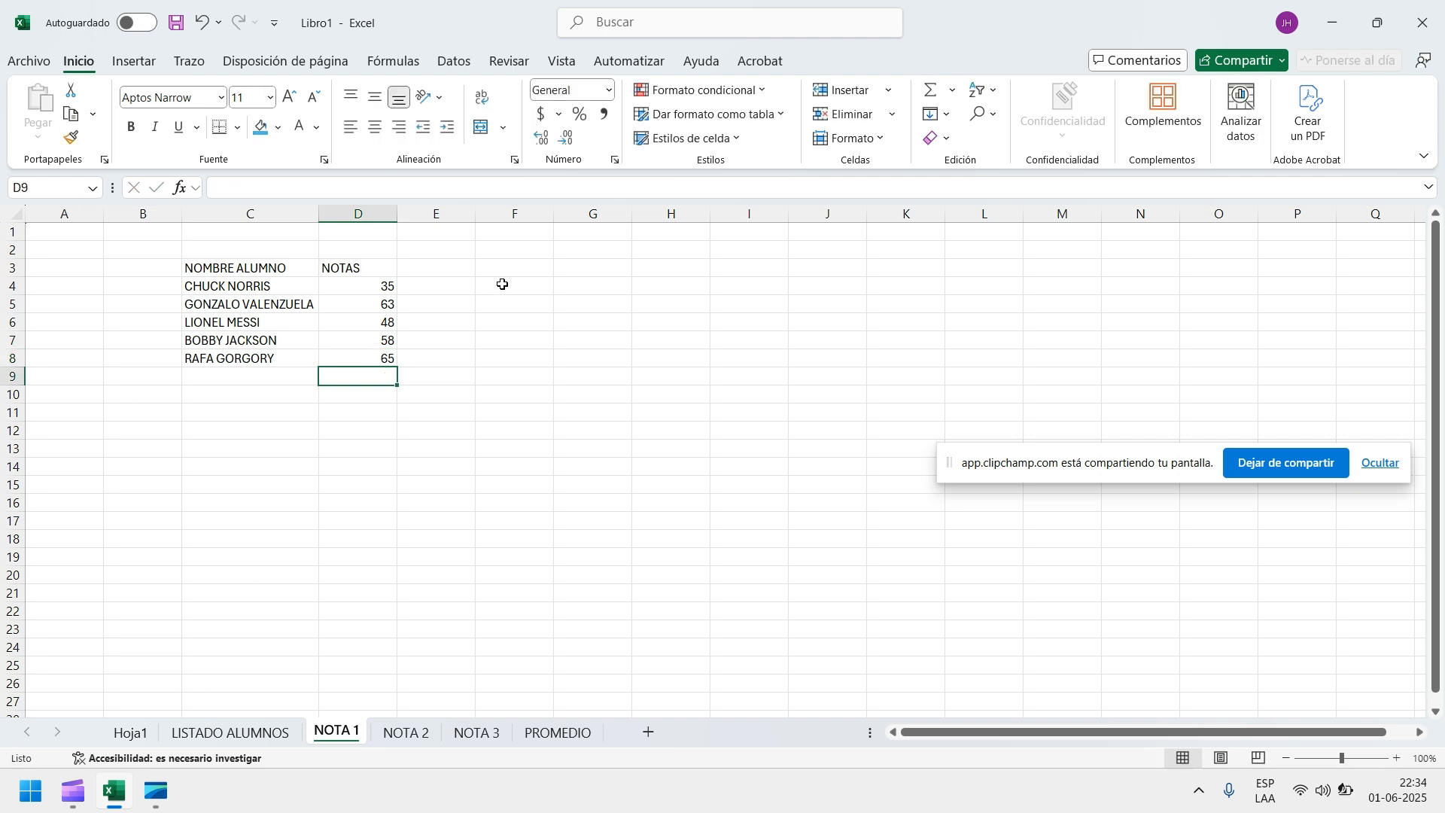
Step: Enter the formula ='LISTADO ALUMNOS'!C3 in cell C3 of NOTA 2 to reference the student name header
click(406, 735)
click(229, 268)
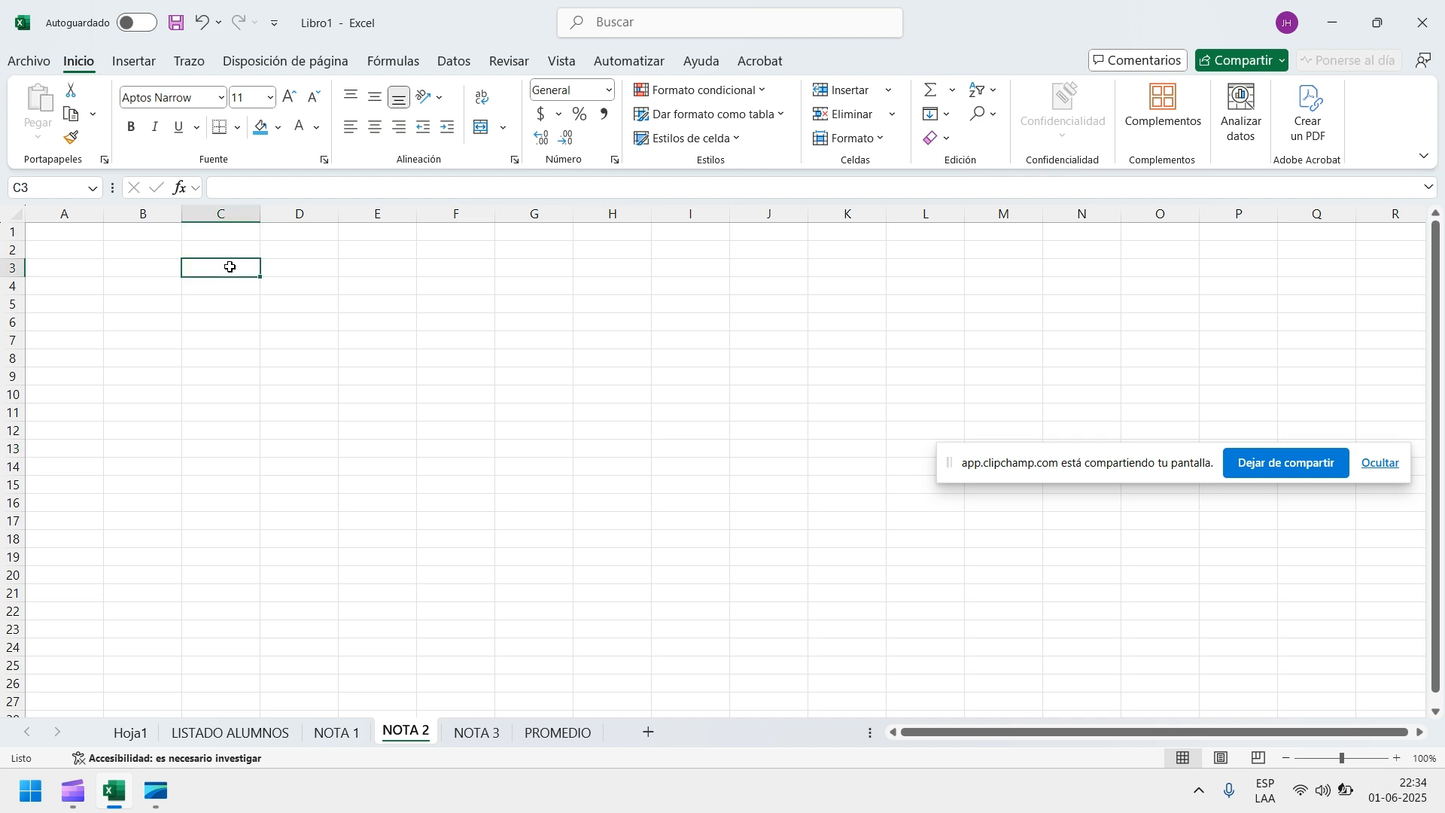
text(=)
key(Escape)
click(247, 185)
text(=)
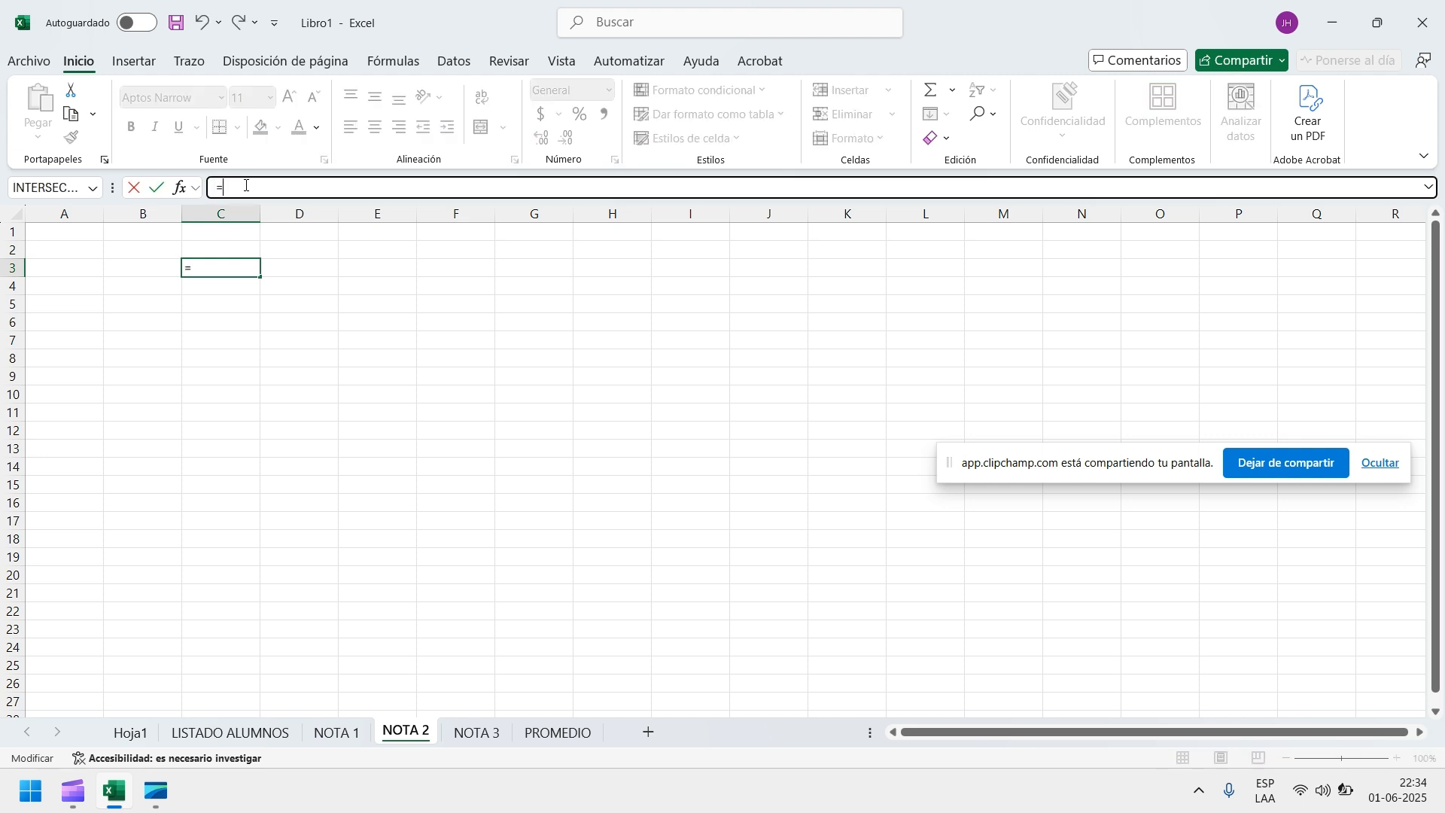
click(179, 734)
click(216, 269)
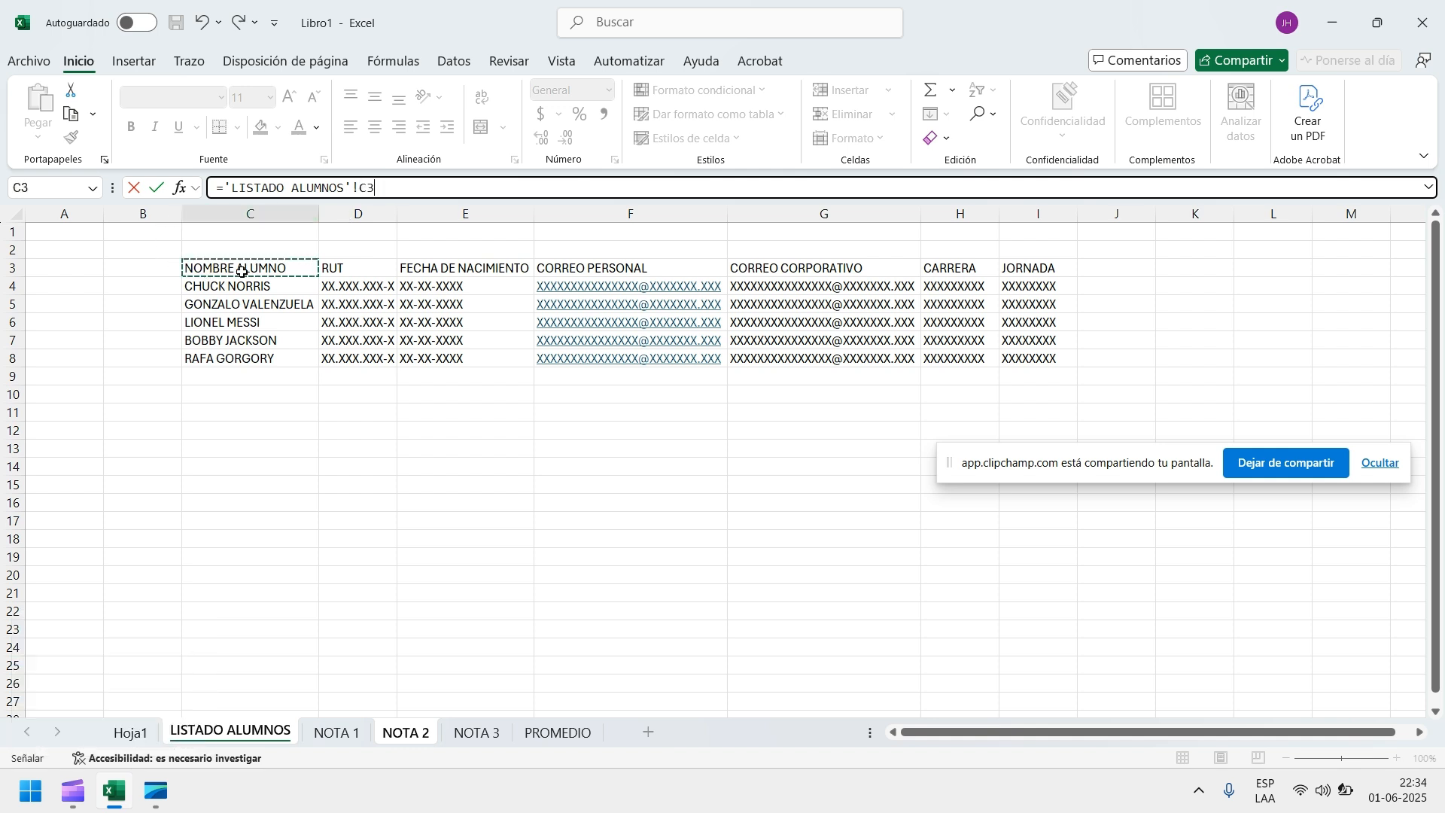
key(Return)
Step: Fill the C3 reference down through C8 of NOTA 2 and fit column C's width to the names
click(242, 271)
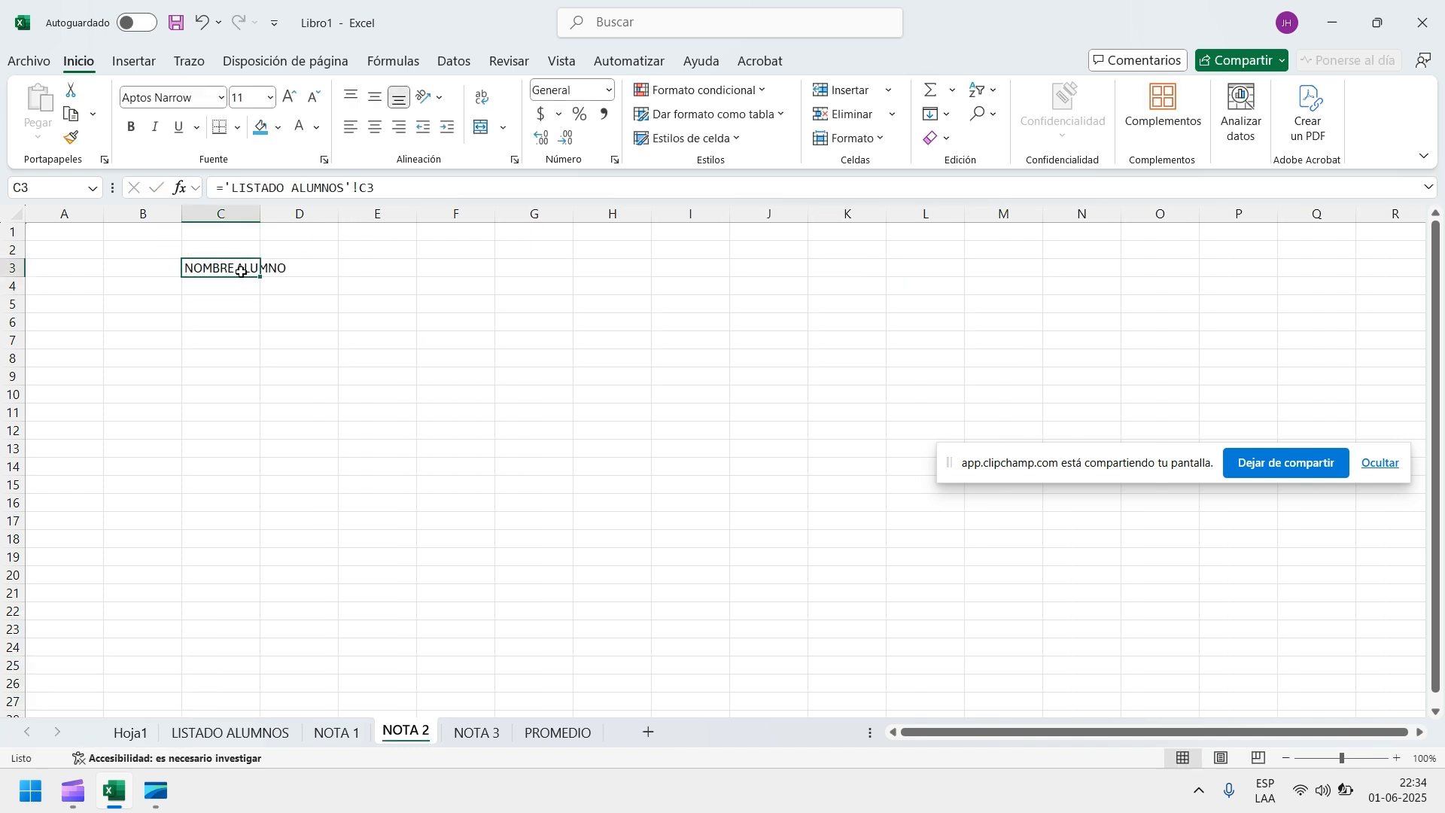
drag(254, 216, 291, 216)
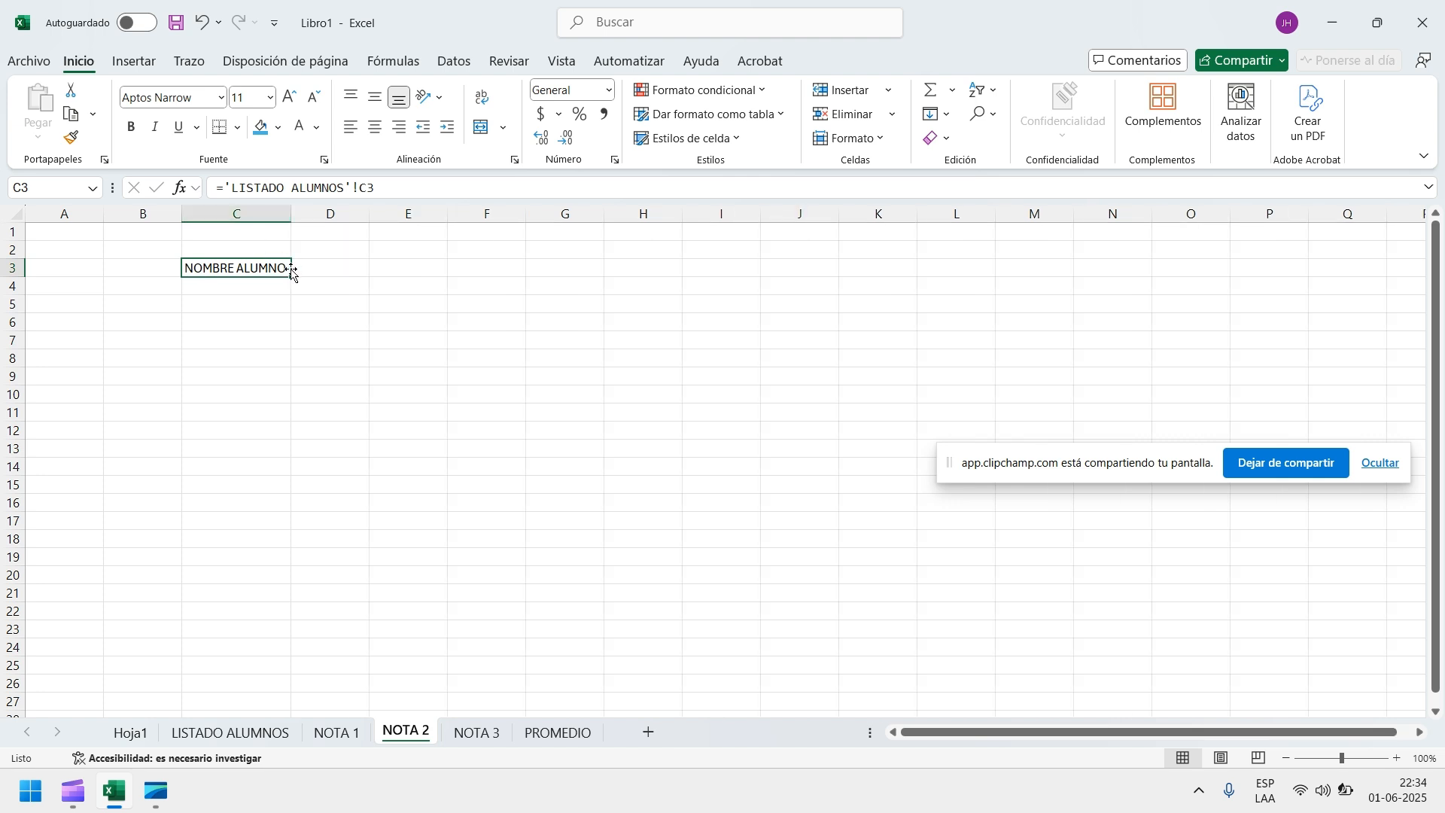
drag(291, 279, 290, 363)
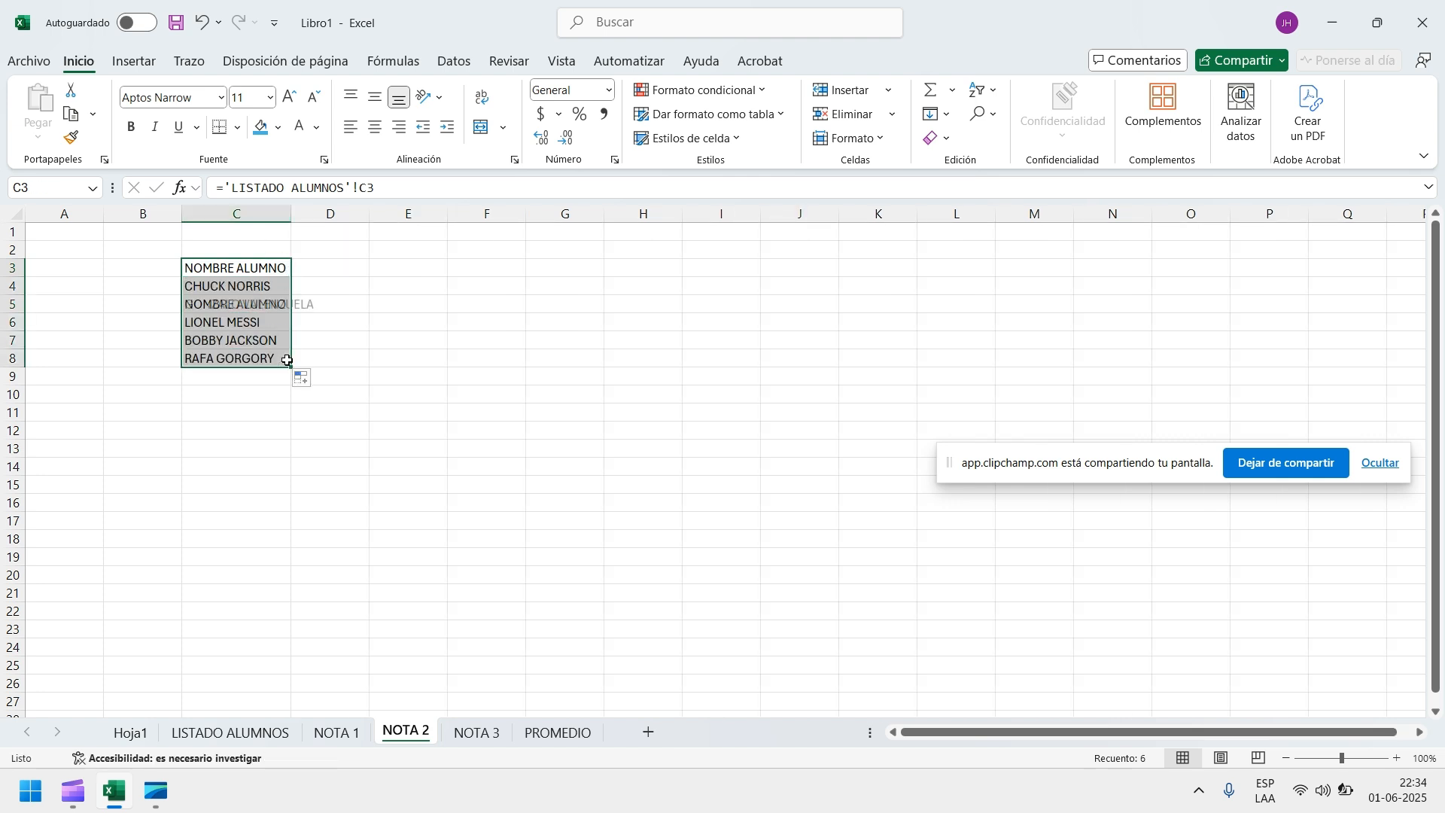
double_click(291, 216)
Step: Enter the header NOTAS in cell D3 of NOTA 2
click(369, 269)
text(NOTAS)
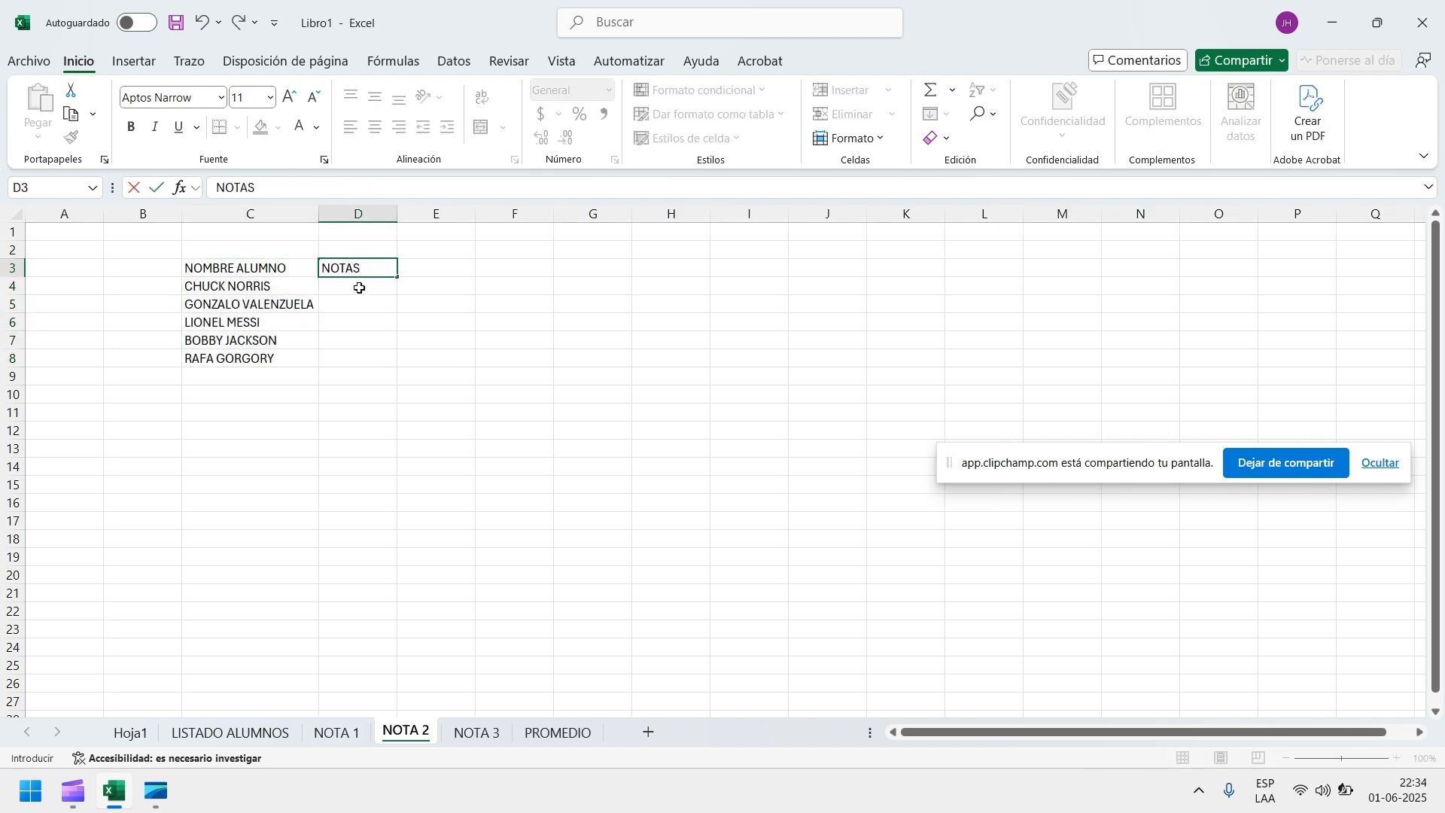
key(Return)
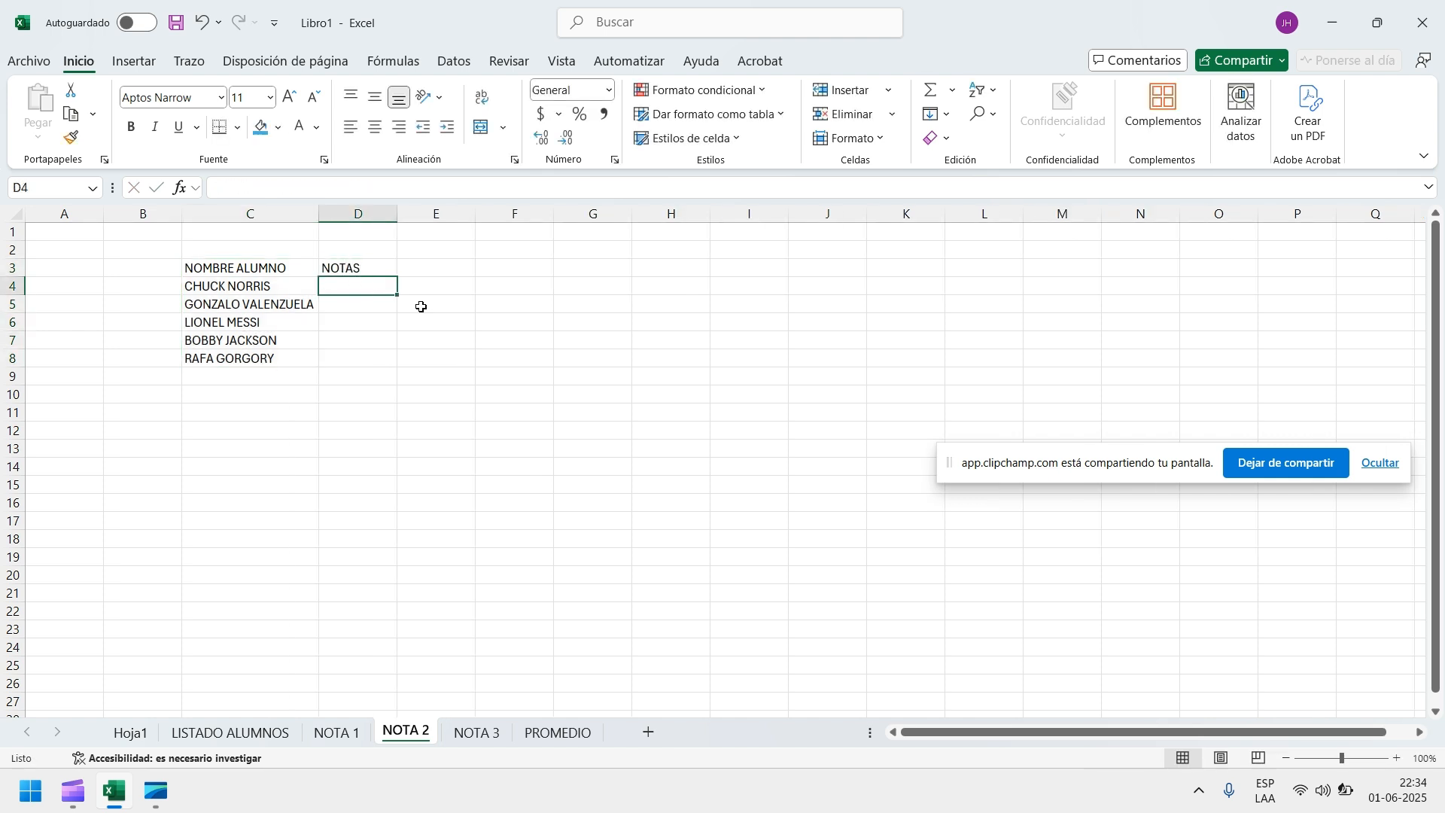
Step: Enter the grades 58, 46, 63, 25 and 16 in D4:D8 of NOTA 2
text(58)
key(Return)
text(46)
key(Return)
text(63)
key(Return)
text(25)
key(Return)
text(16)
key(Return)
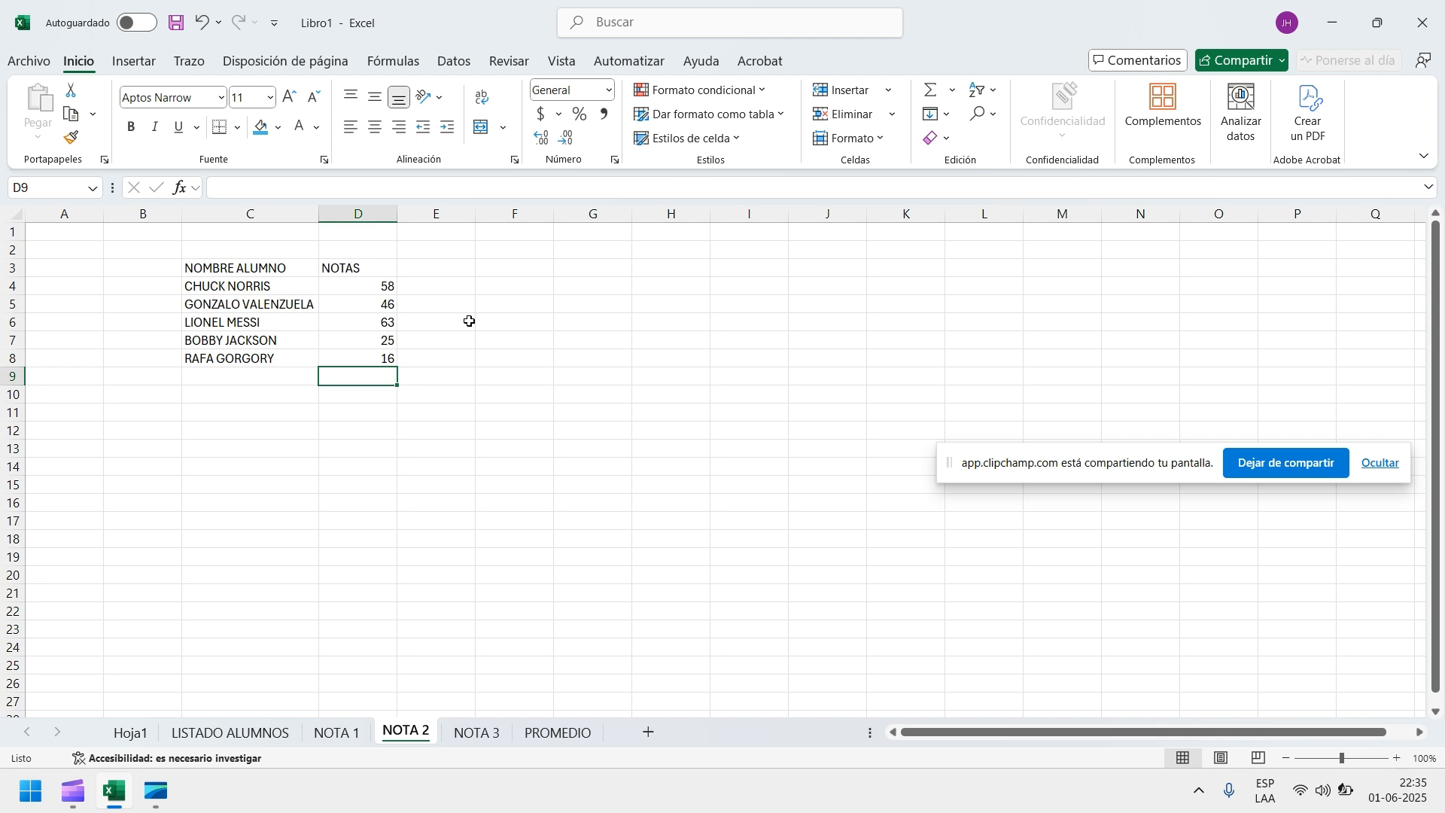
Step: Enter the formula ='LISTADO ALUMNOS'!C3 in cell C3 of NOTA 3 to reference the student name header
click(472, 735)
click(203, 265)
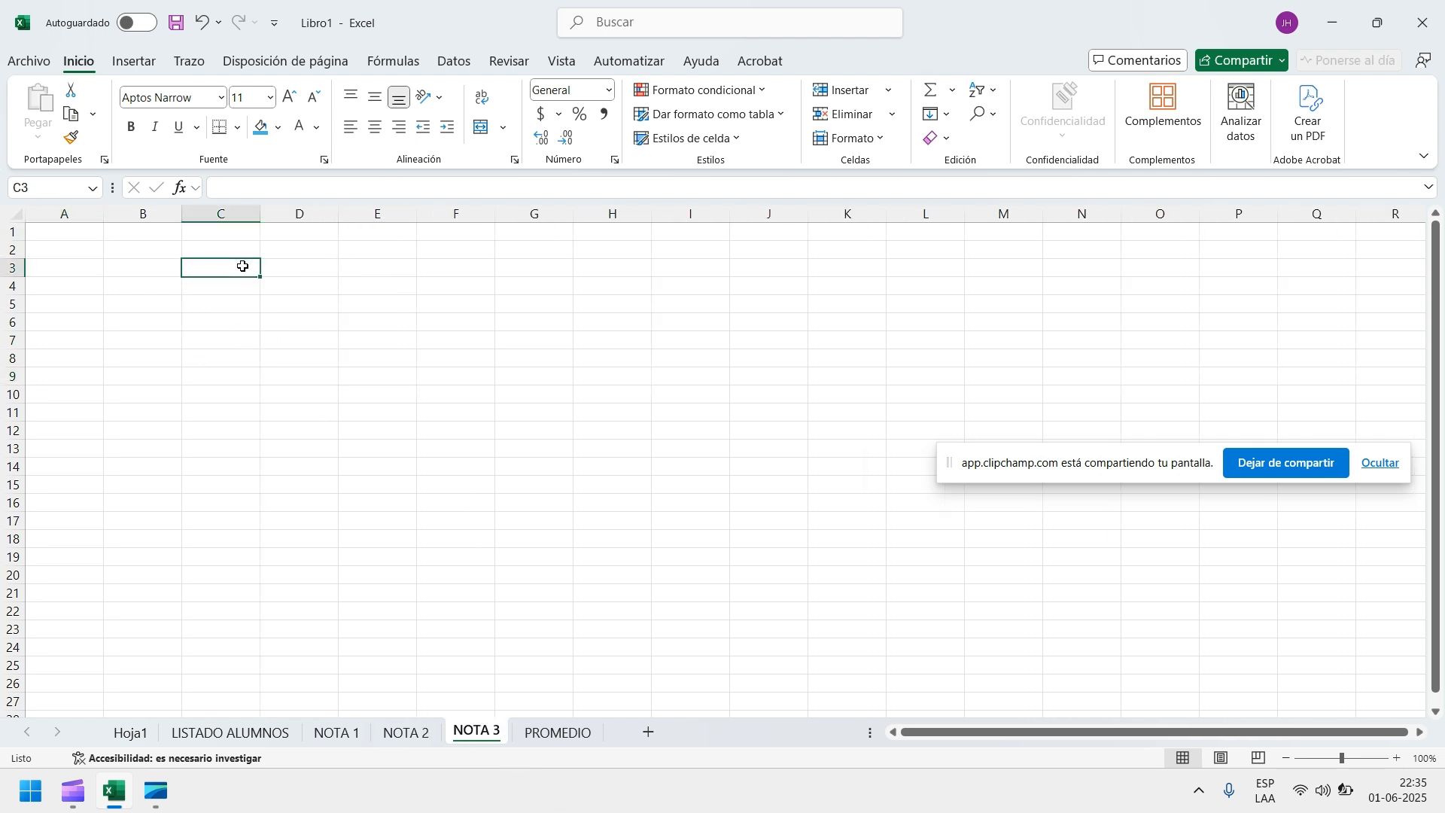
text(=)
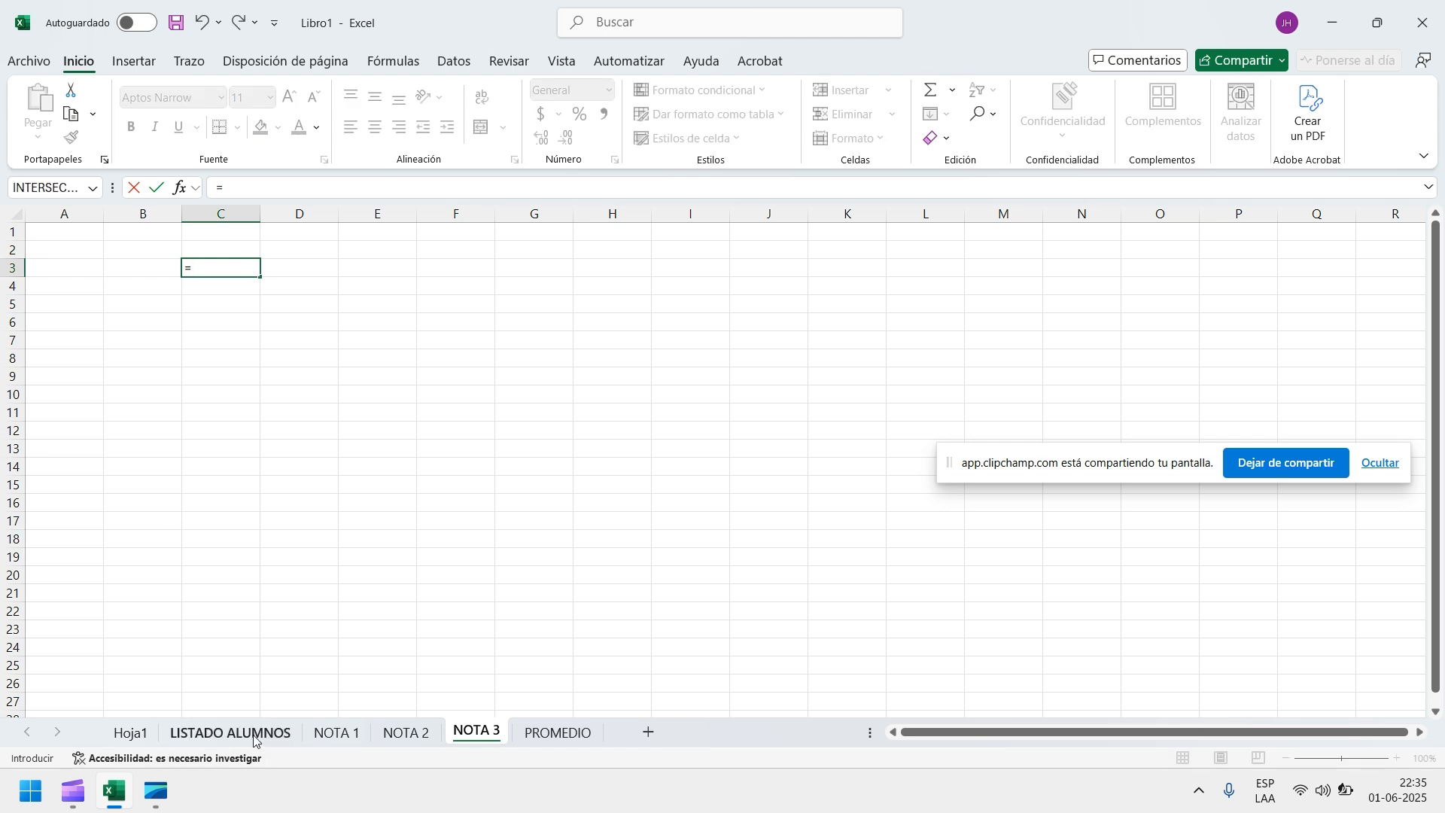
click(225, 732)
click(244, 287)
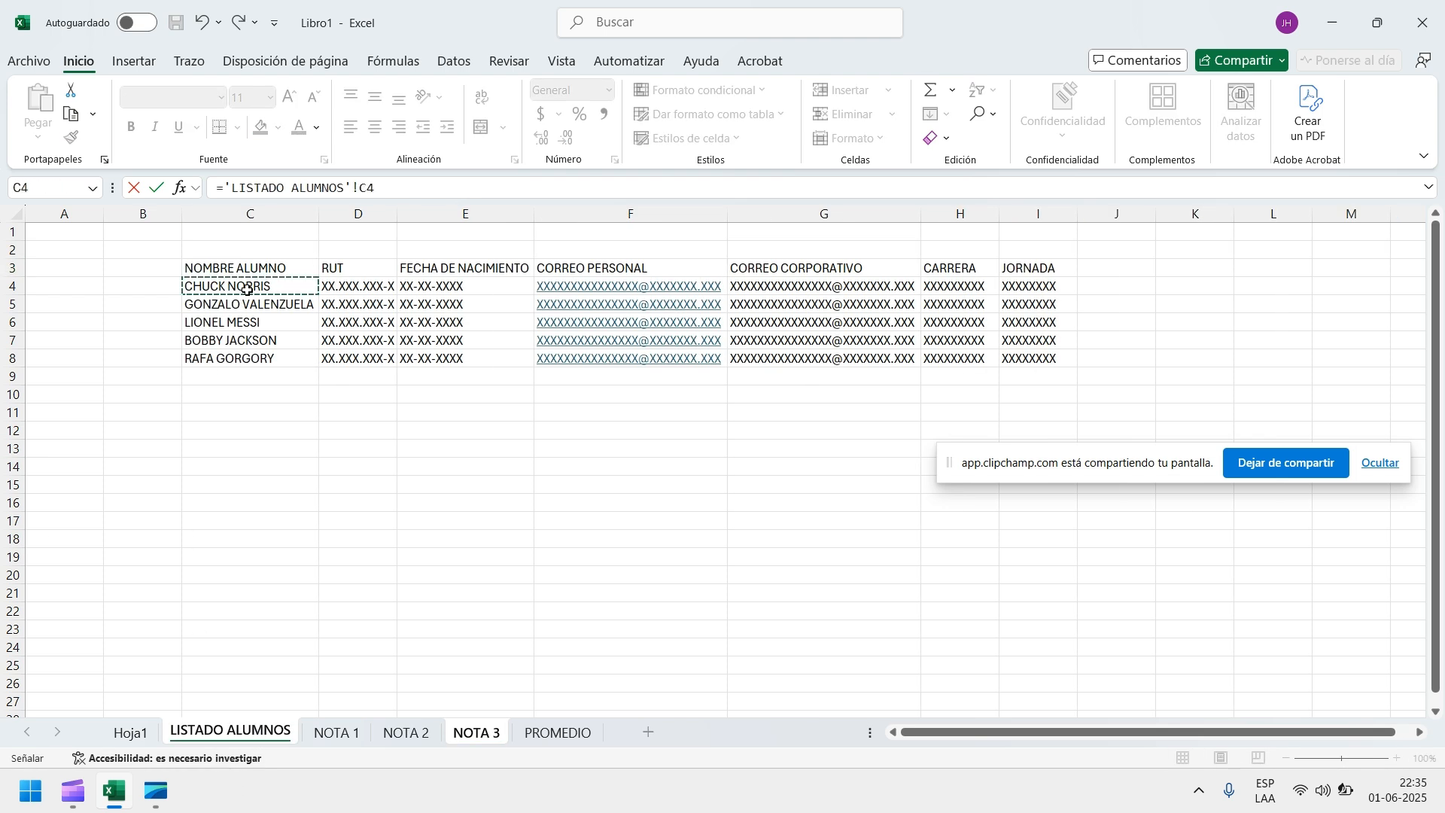
click(228, 266)
key(Return)
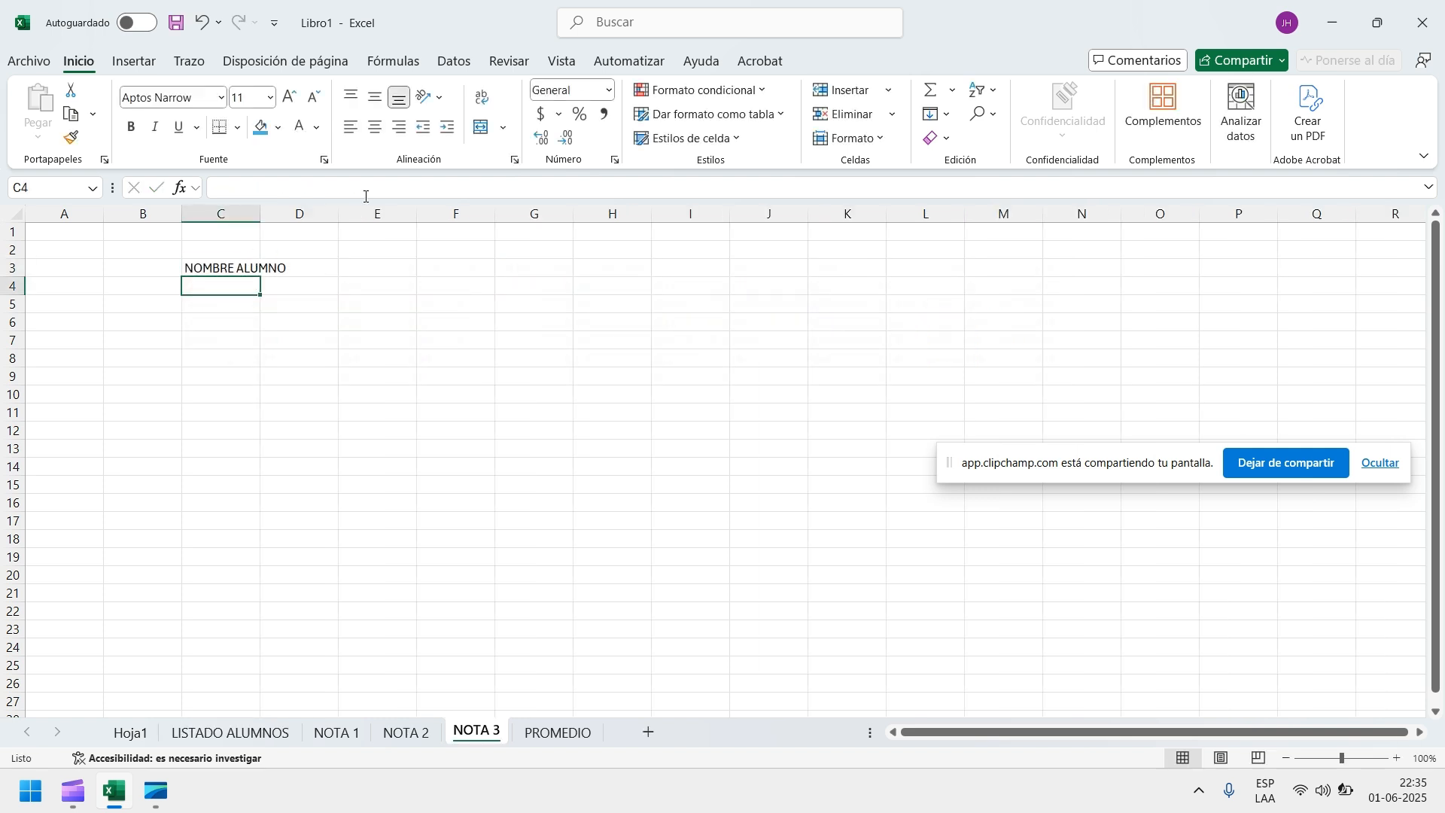
Step: Fill the C3 reference down through C8 of NOTA 3 and fit column C's width to the names
click(219, 271)
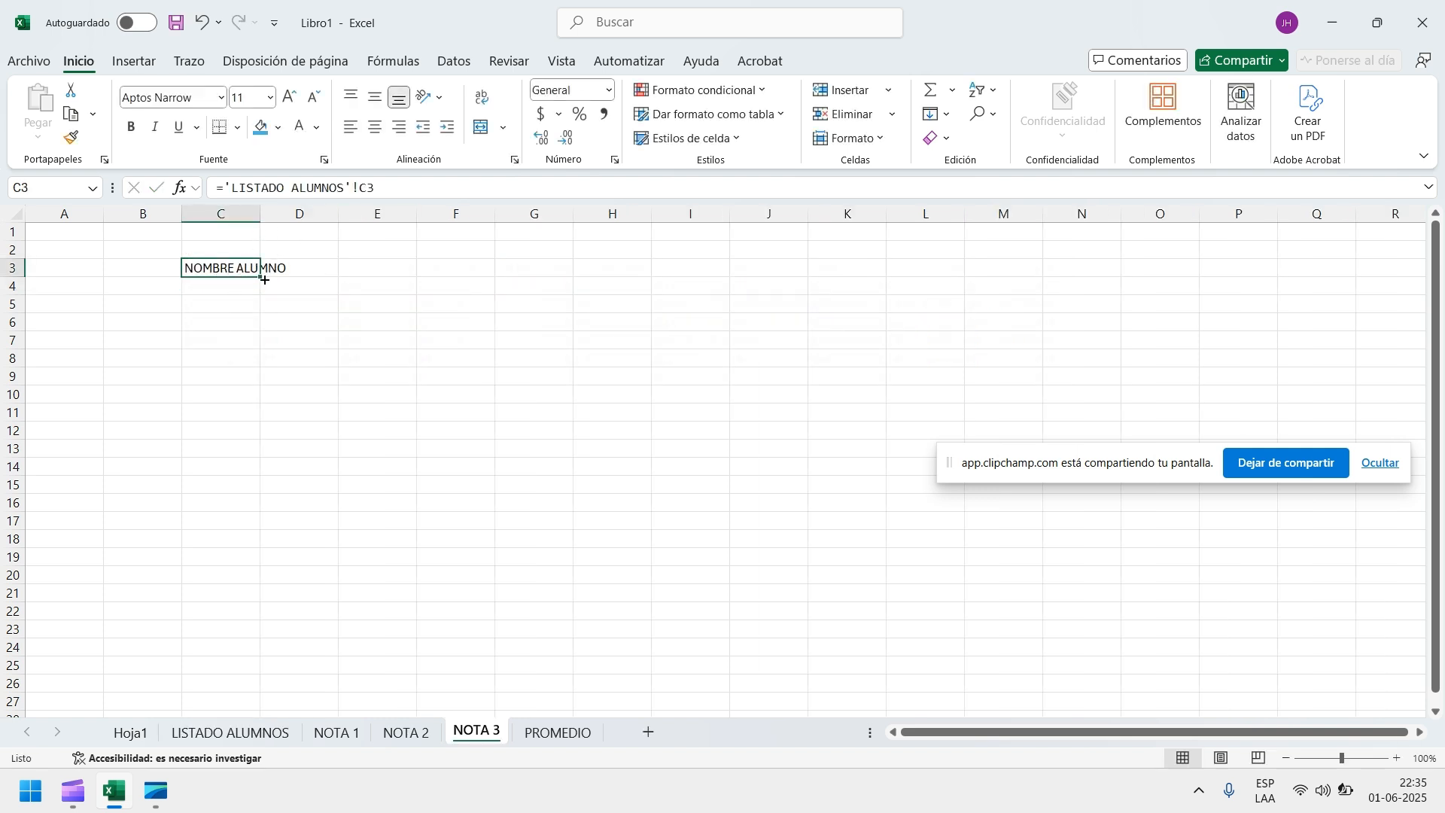
drag(260, 280, 261, 367)
double_click(256, 206)
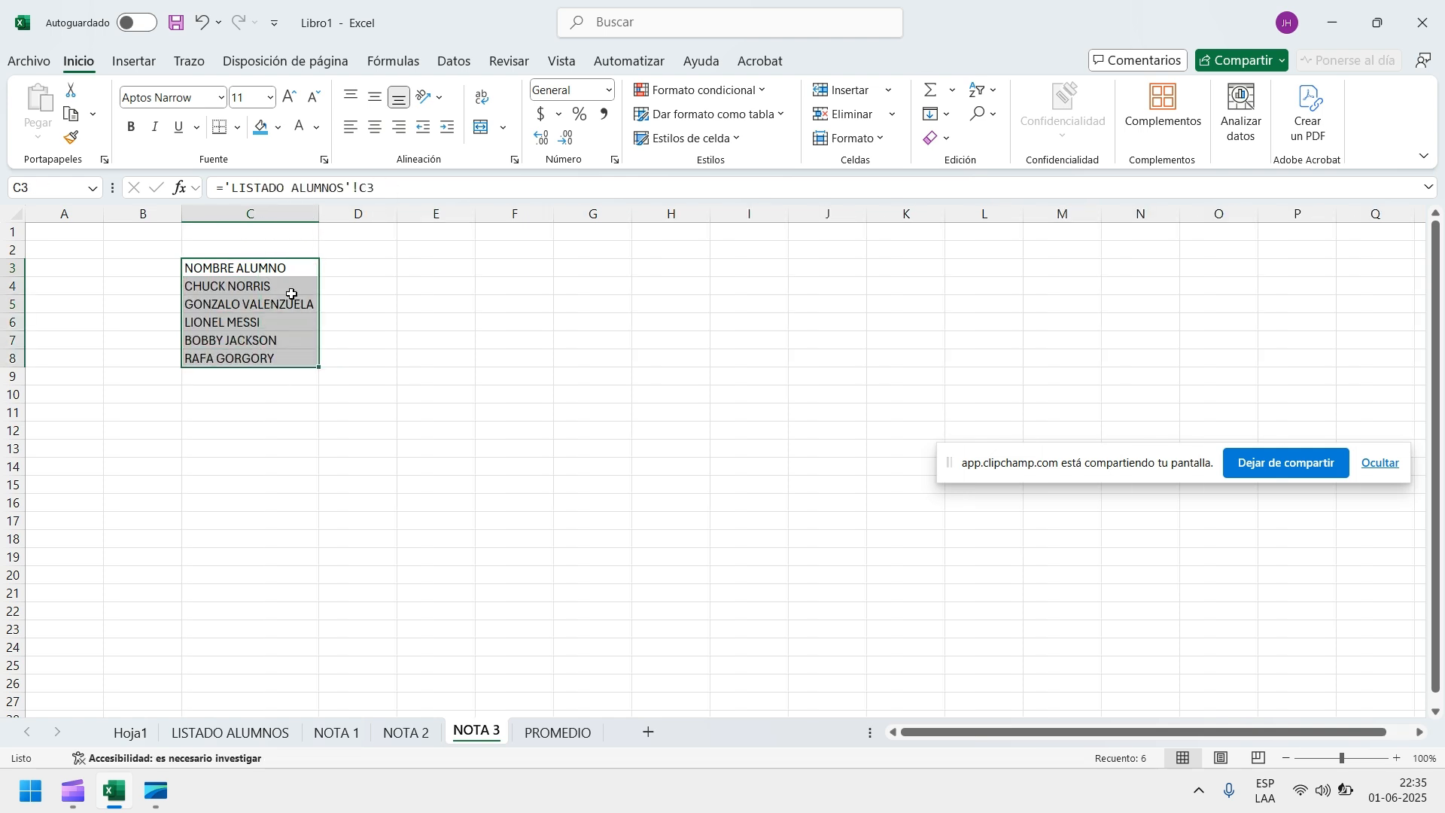
click(461, 446)
Step: Enter the header NOTAS in cell D3 of NOTA 3
click(335, 267)
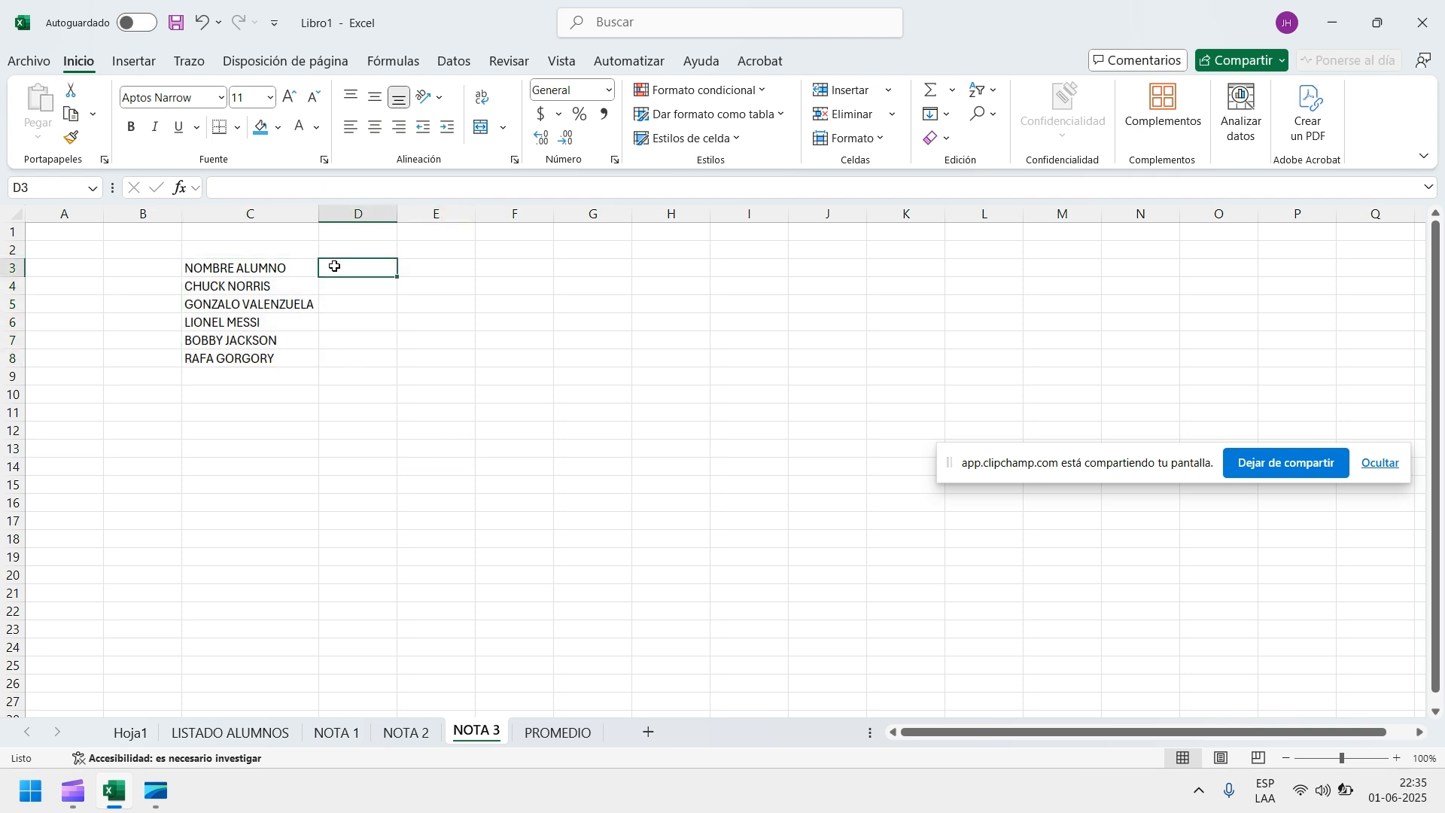
text(NOTAS)
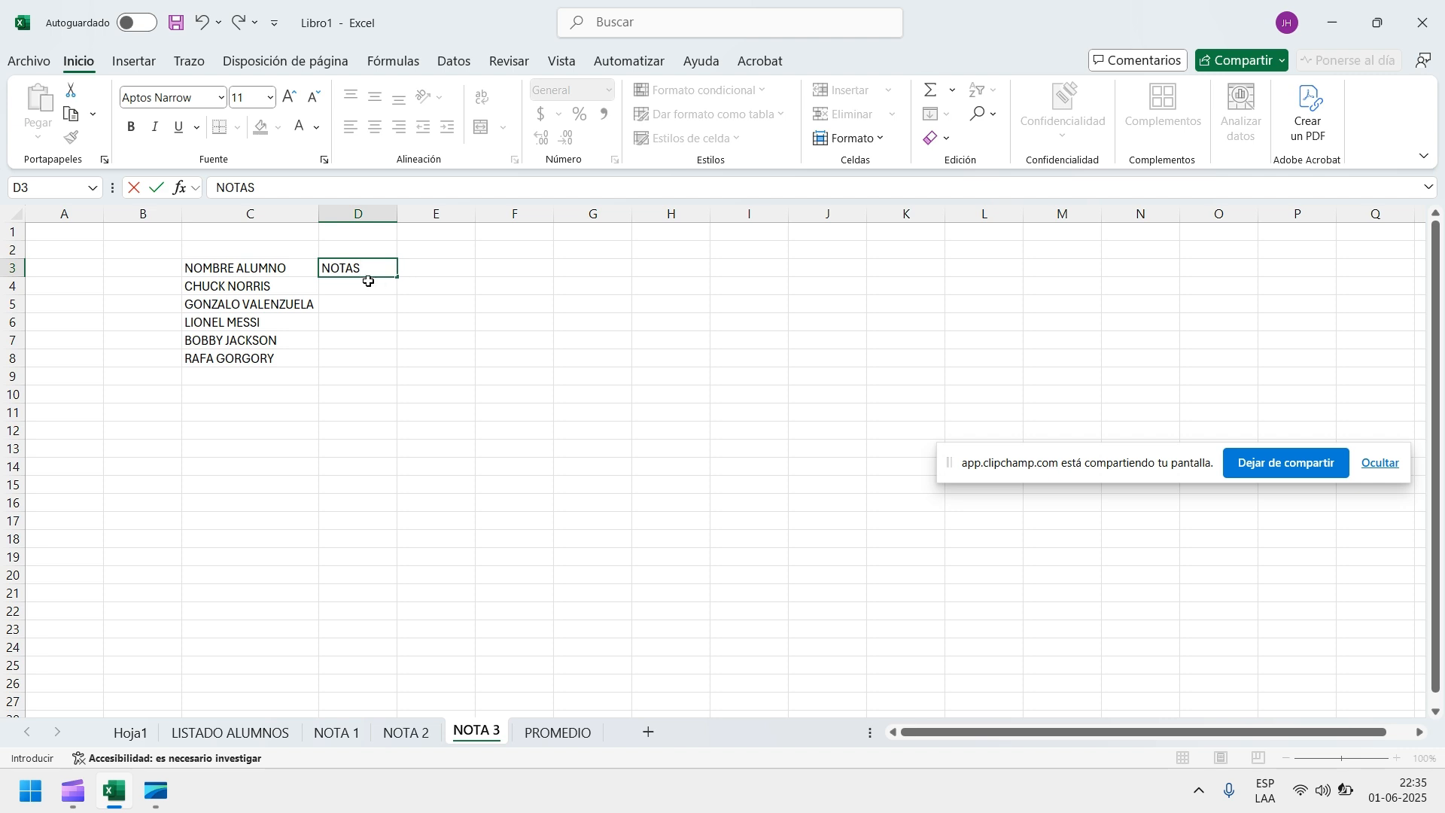
key(Return)
Step: Enter the grades 58, 46, 15, 26 and 35 in D4:D8 of NOTA 3
text(58)
key(Return)
text(46)
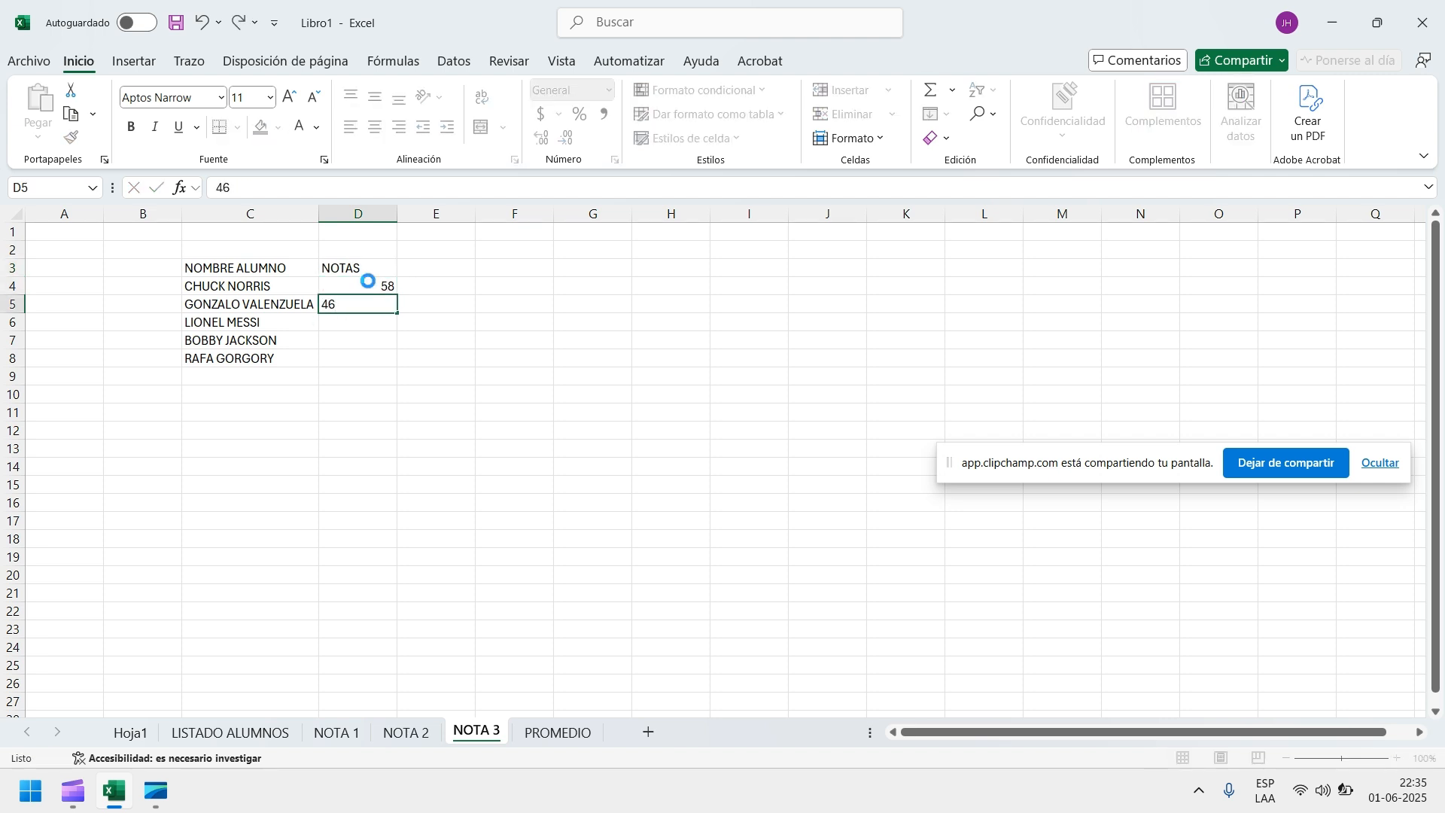
key(Return)
text(15)
key(Return)
text(26)
key(Return)
text(35)
key(Return)
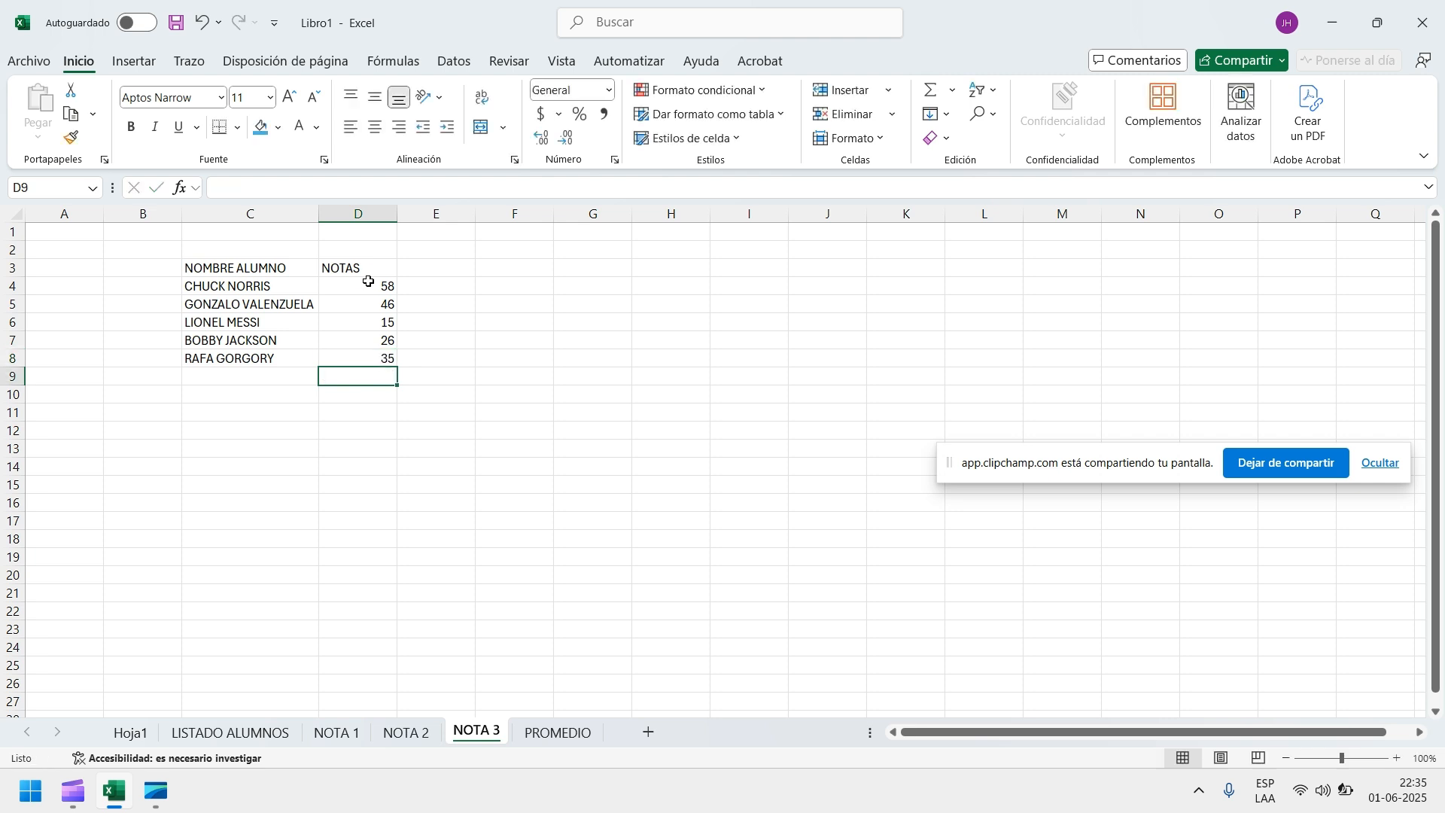
click(436, 305)
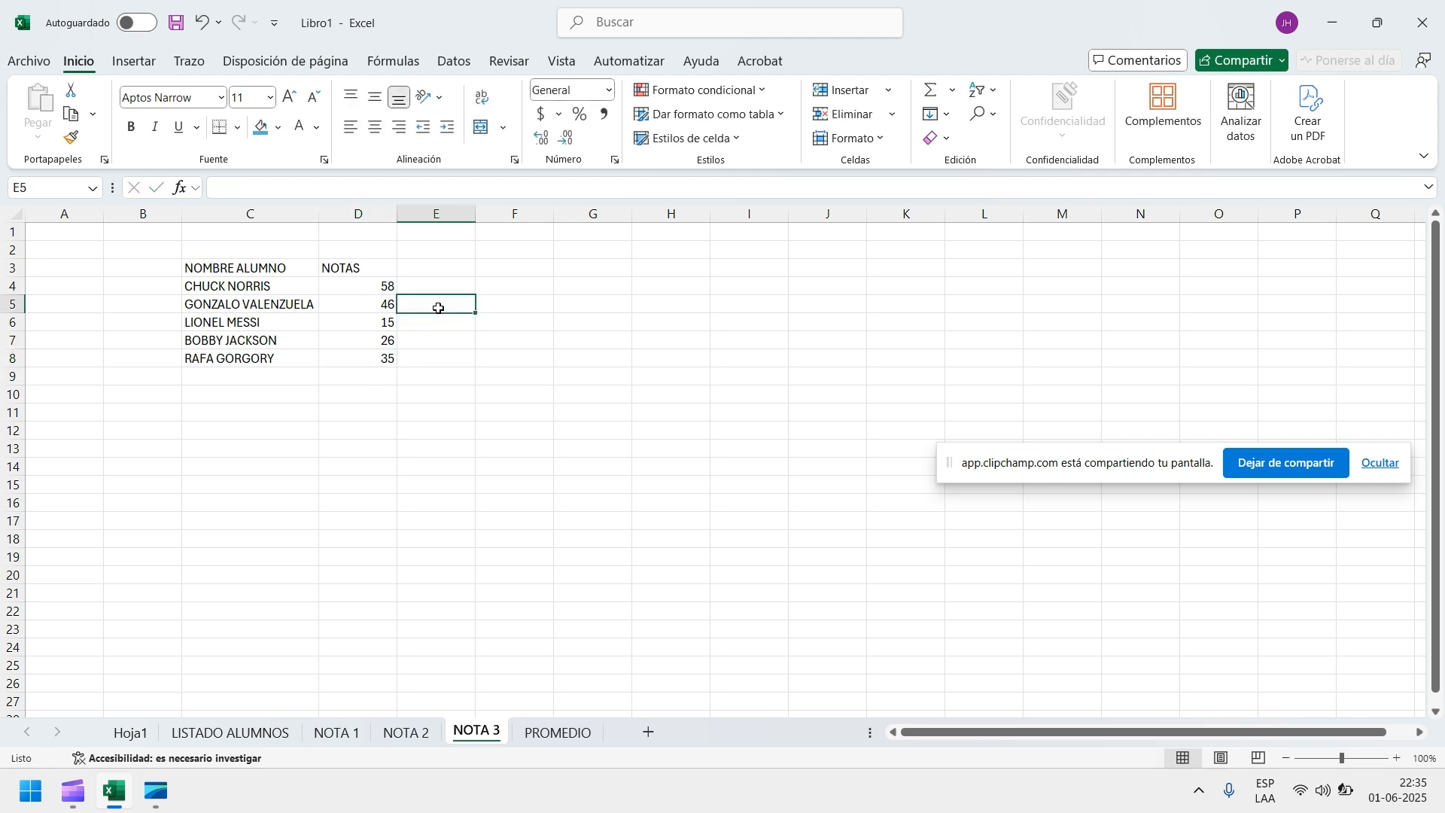
Step: Review the student list and the grades on the LISTADO ALUMNOS, NOTA 1, NOTA 2 and NOTA 3 sheets
click(267, 735)
click(336, 734)
click(425, 739)
click(474, 734)
click(406, 733)
click(337, 733)
Step: Enter the formula ='LISTADO ALUMNOS'!C3 in cell C3 of PROMEDIO to reference the student name header
click(557, 733)
click(200, 285)
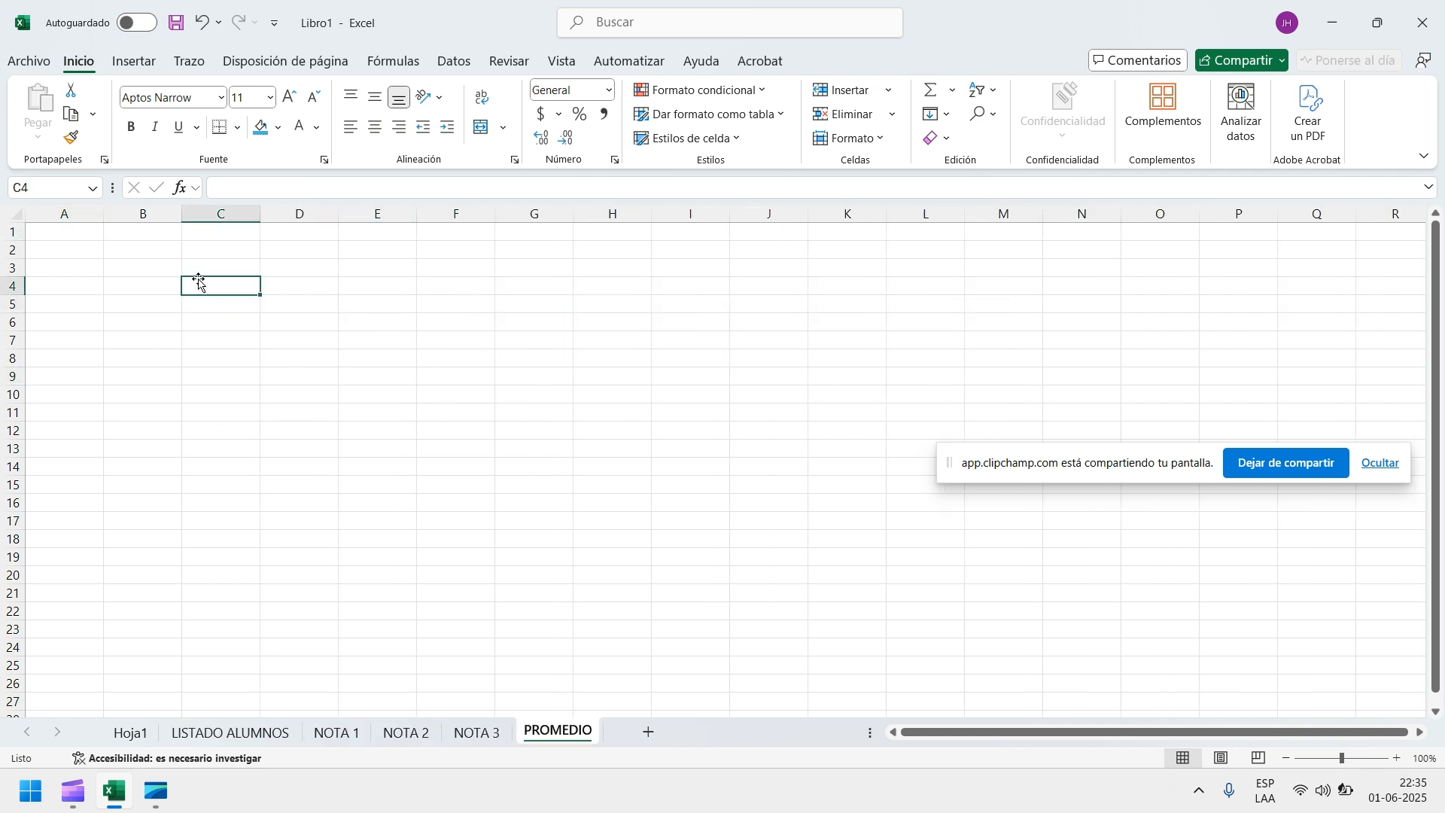
click(215, 273)
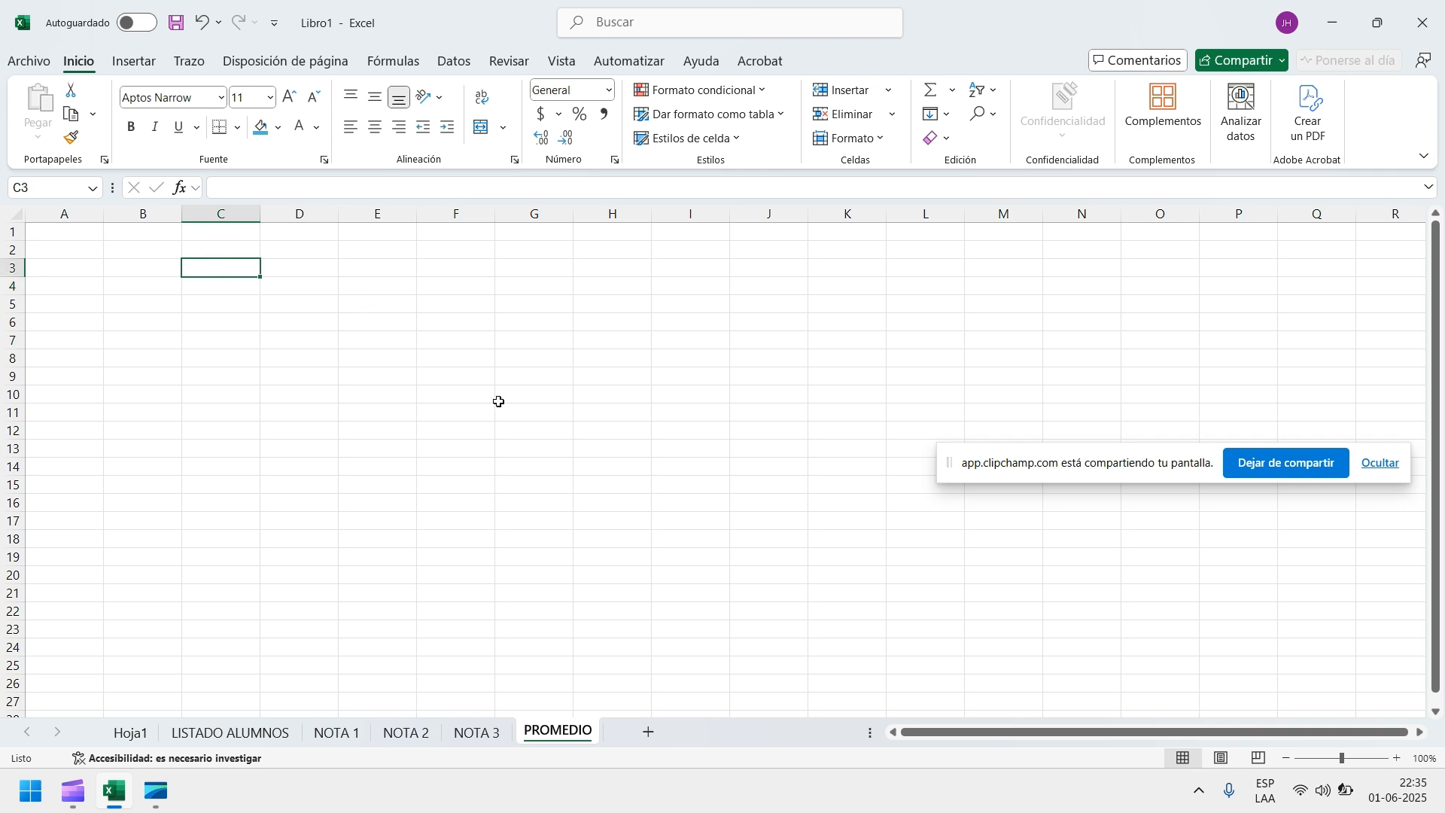
text(=)
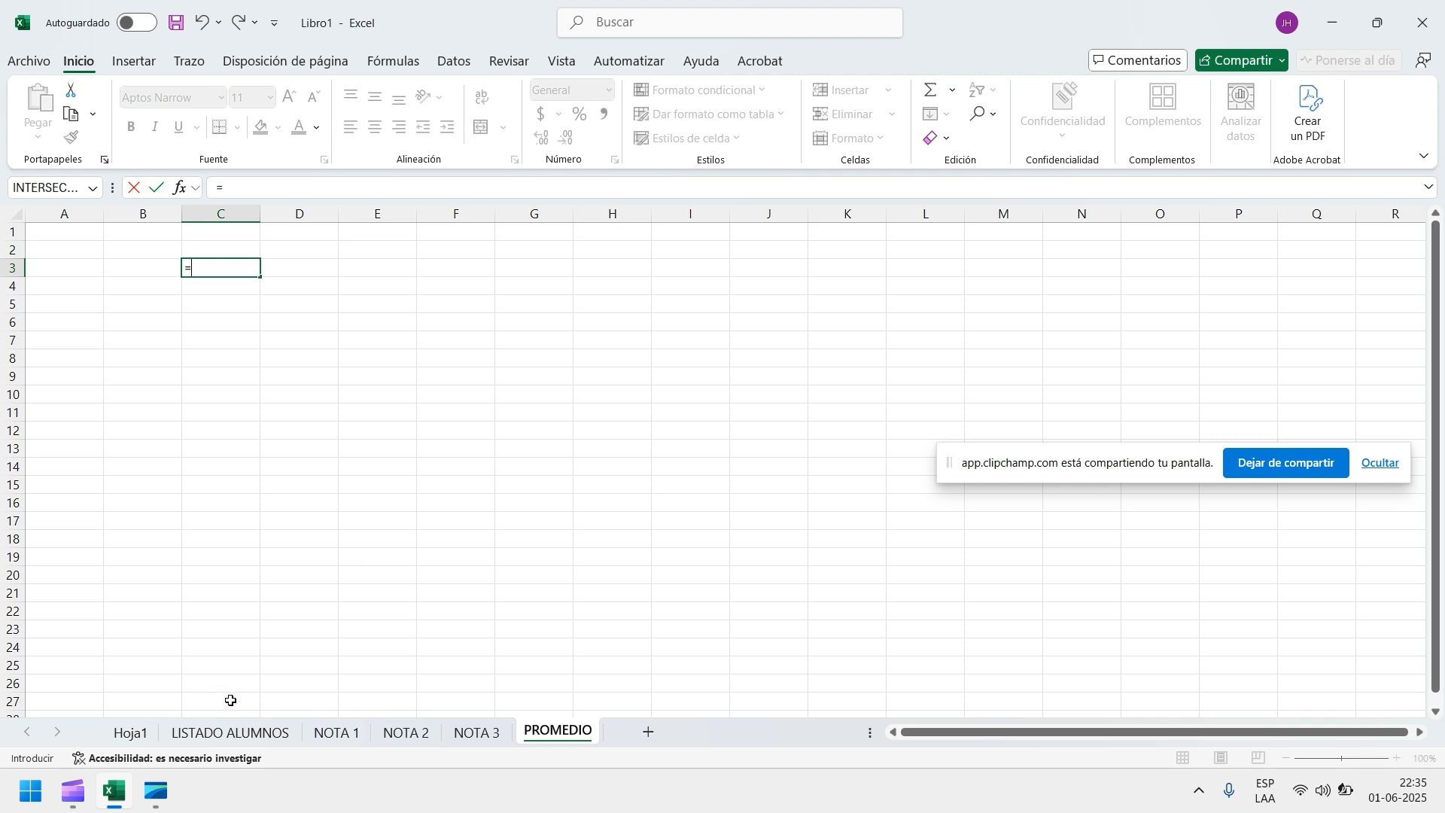
click(230, 732)
click(250, 268)
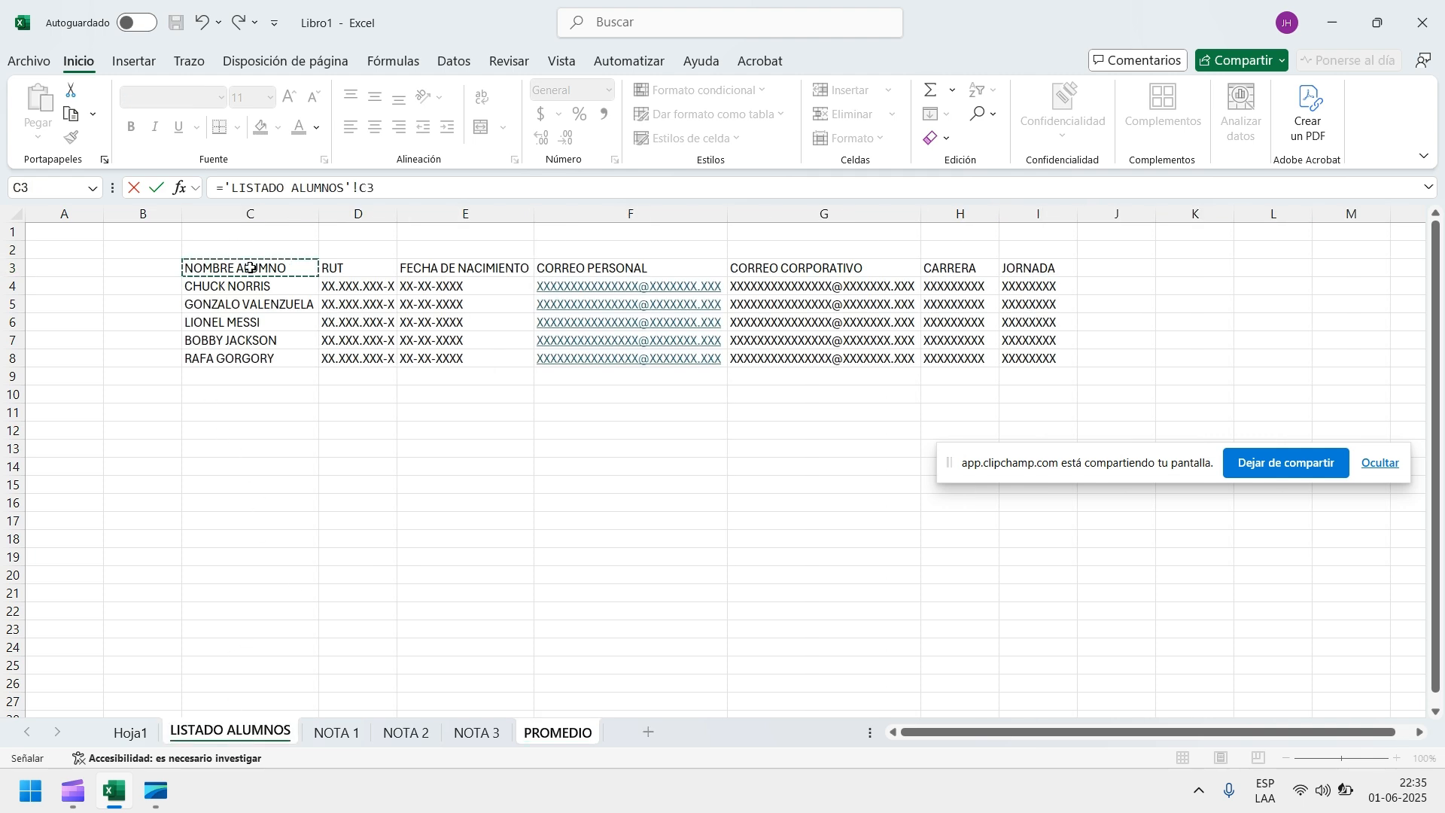
key(Return)
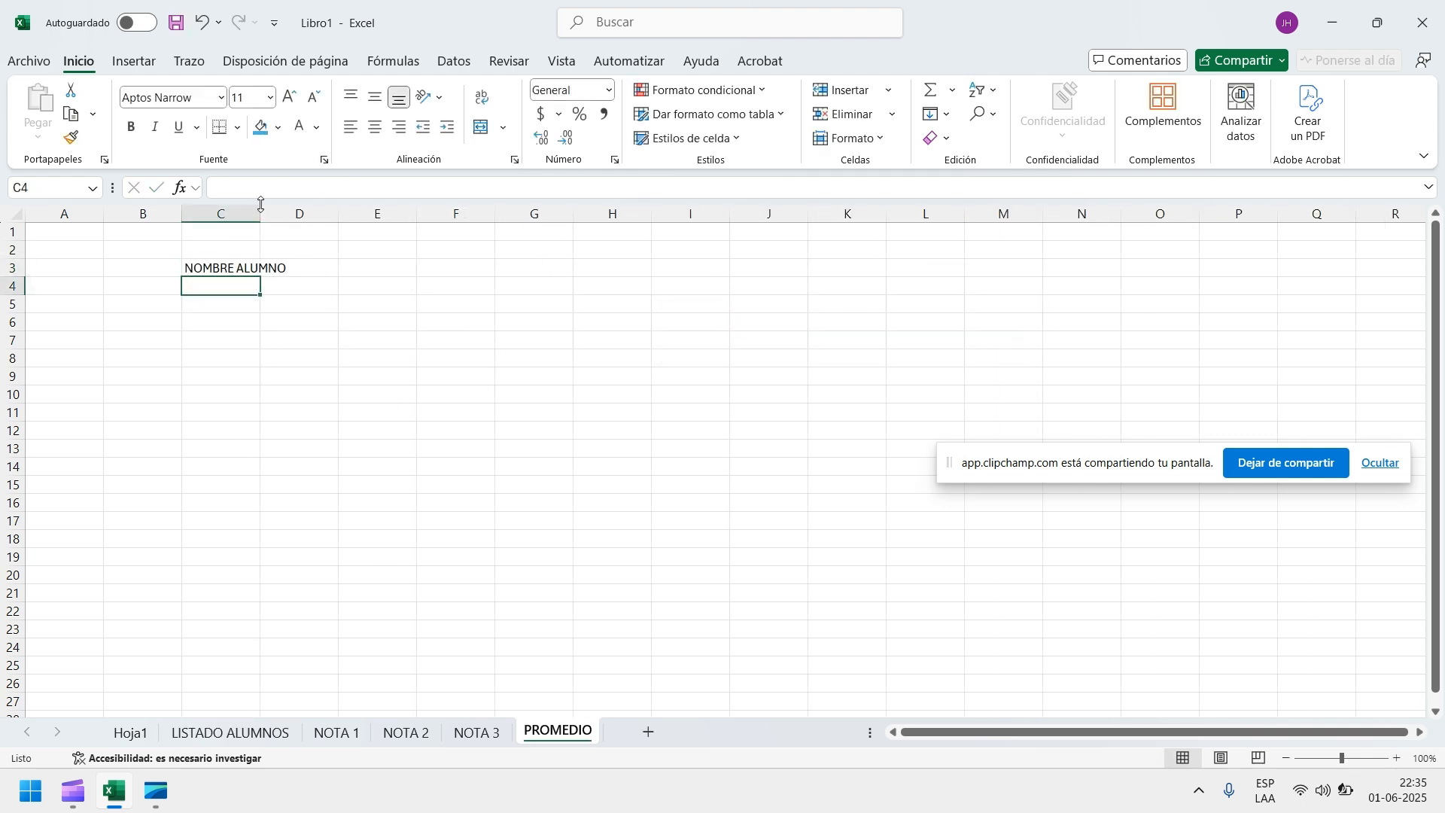
Step: Fill the C3 reference down through C8 of PROMEDIO and fit column C's width to the names
double_click(260, 205)
click(232, 263)
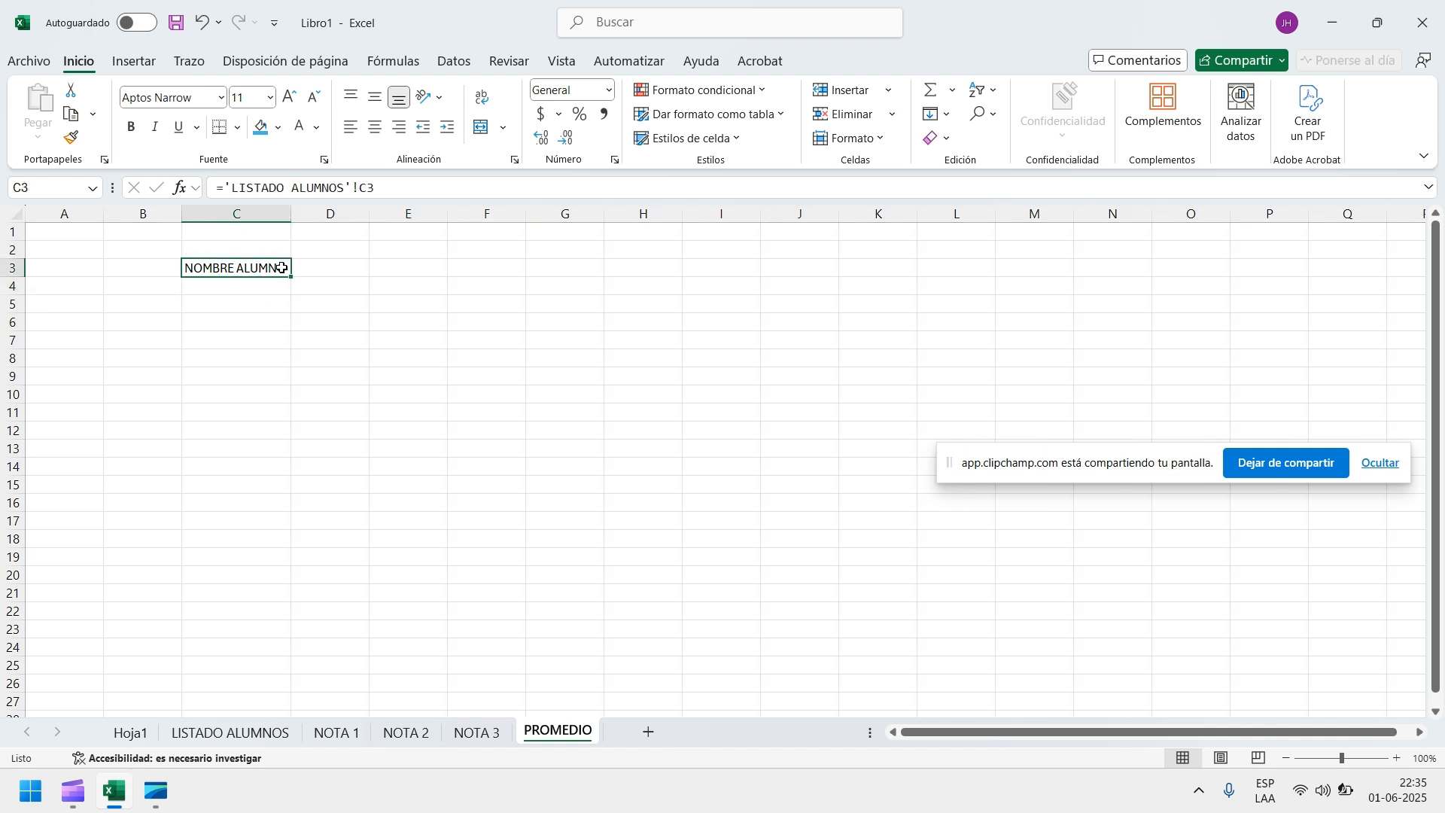
drag(294, 280, 293, 369)
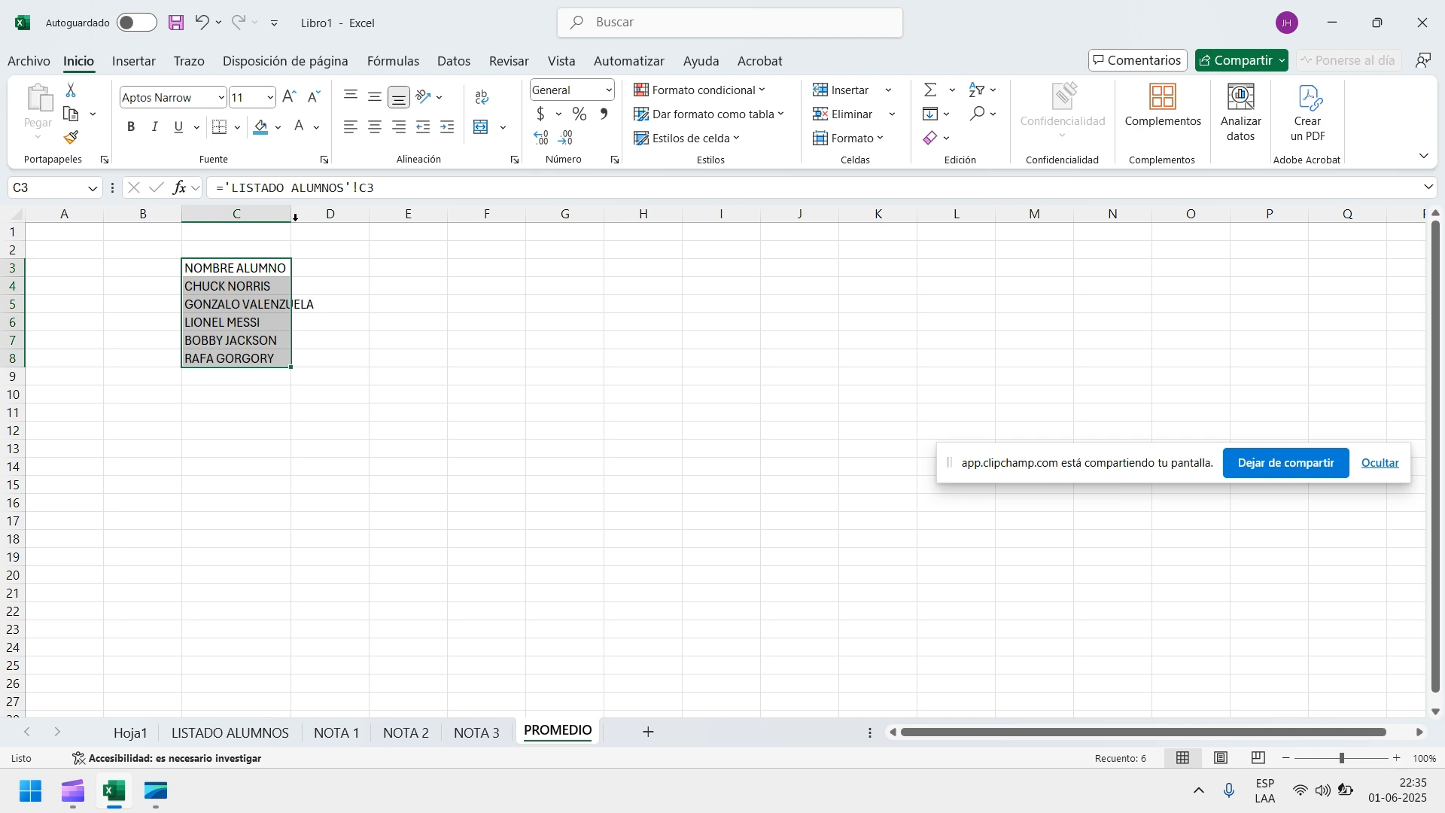
click(284, 215)
double_click(291, 215)
click(274, 450)
Step: Enter the header PROMEDIO in cell D3 of the PROMEDIO sheet
click(316, 306)
click(378, 282)
click(369, 264)
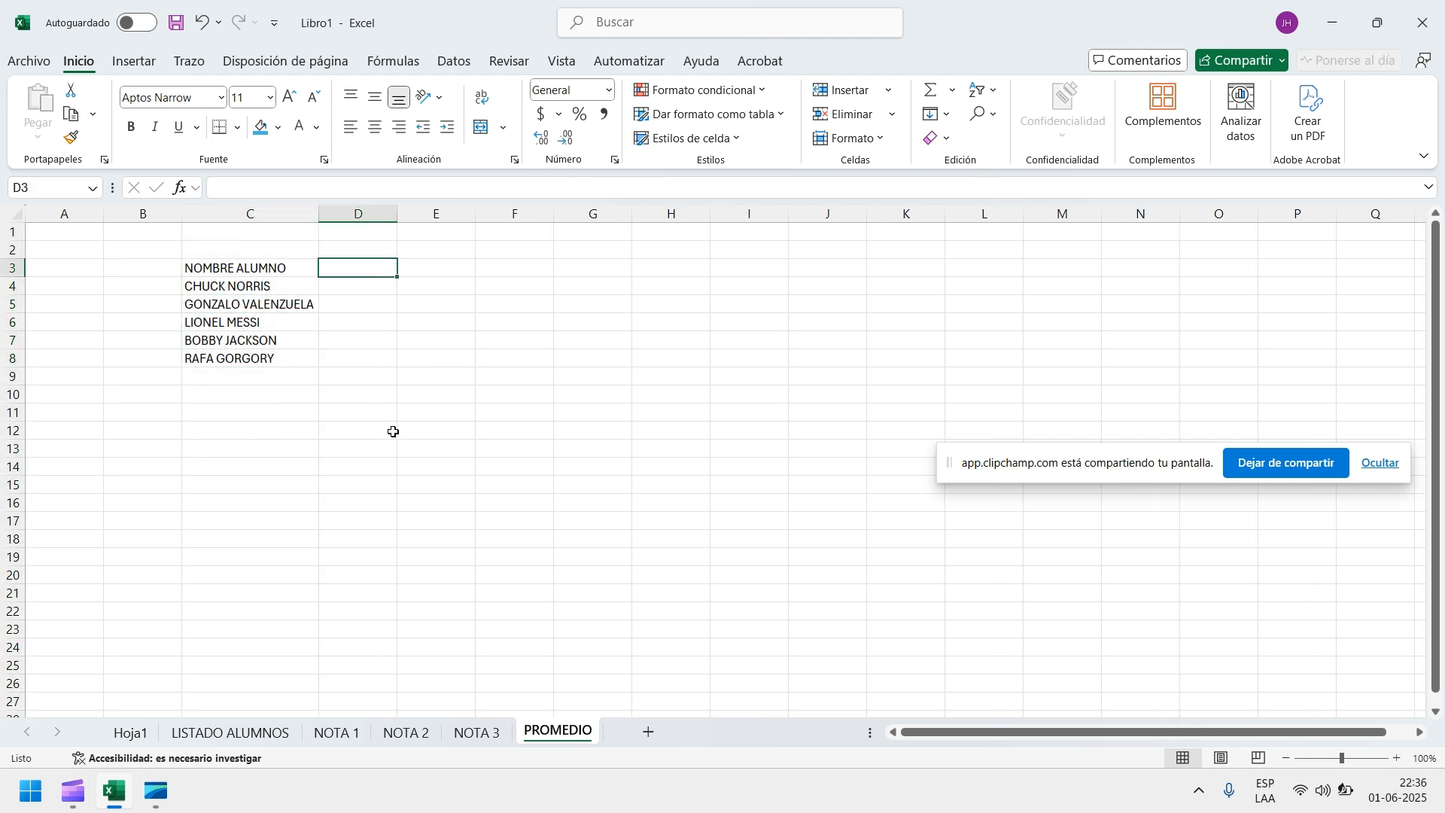
text(PROMEDIO)
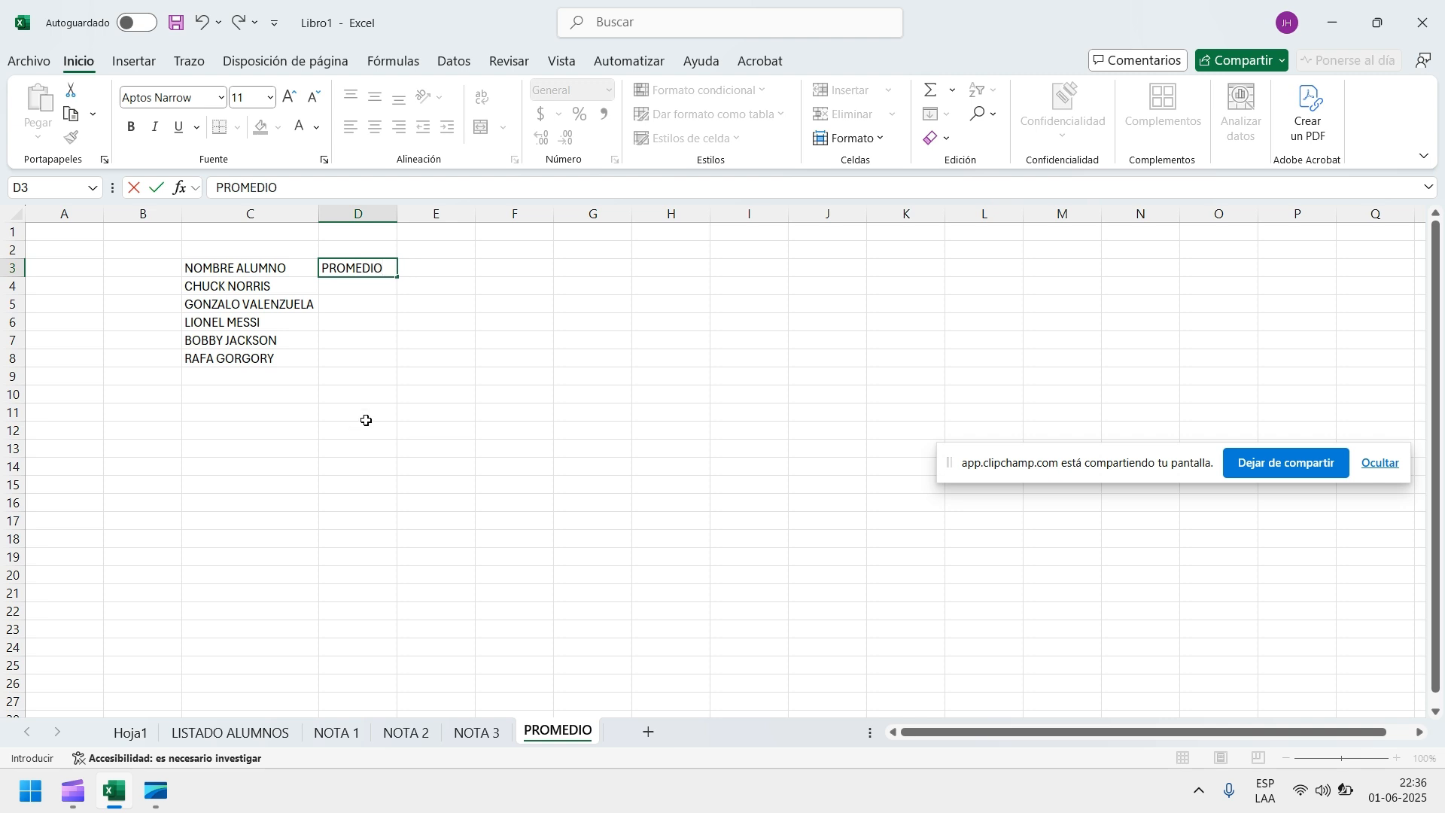
key(Return)
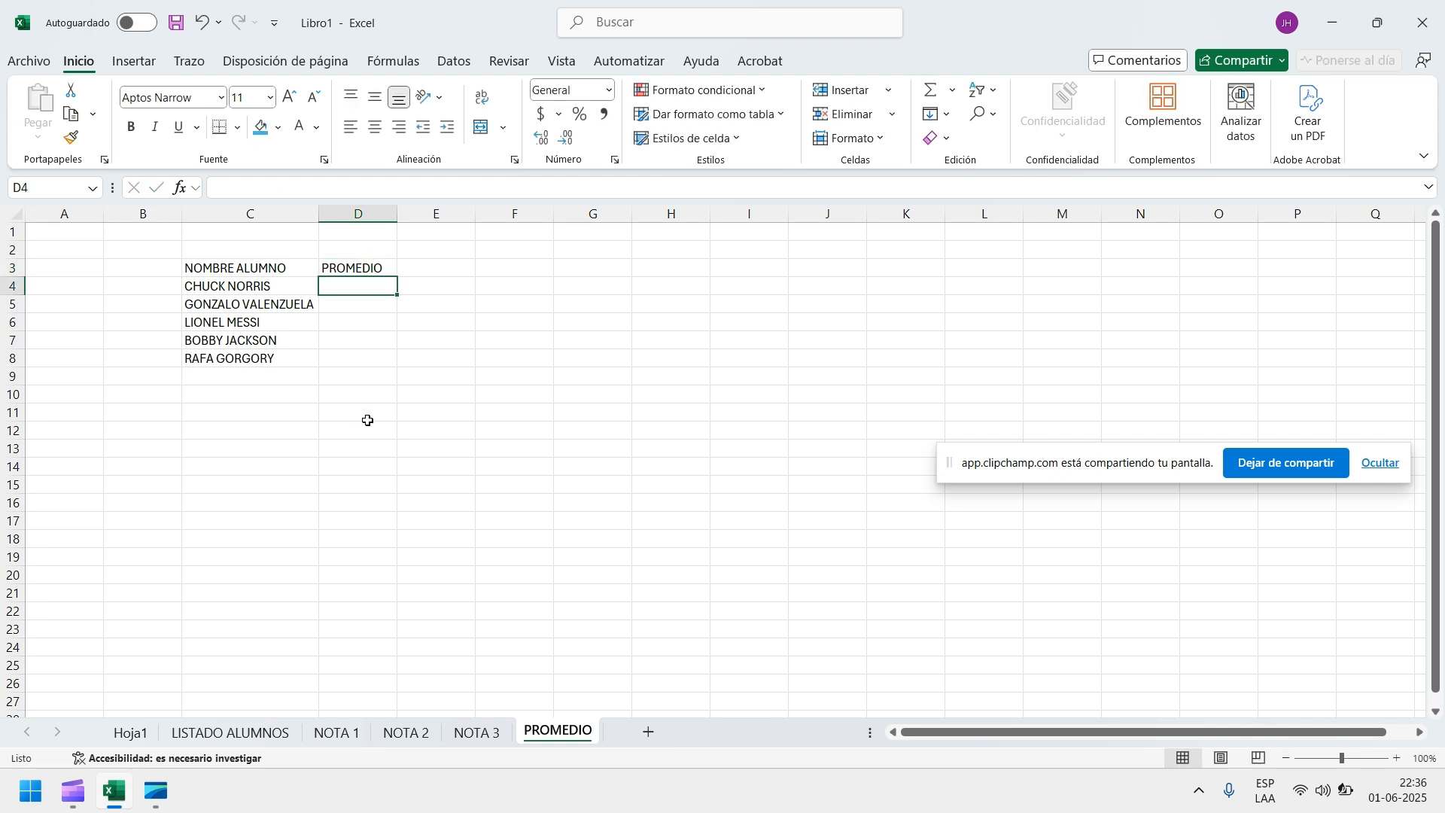
key(Return)
text(8)
key(Escape)
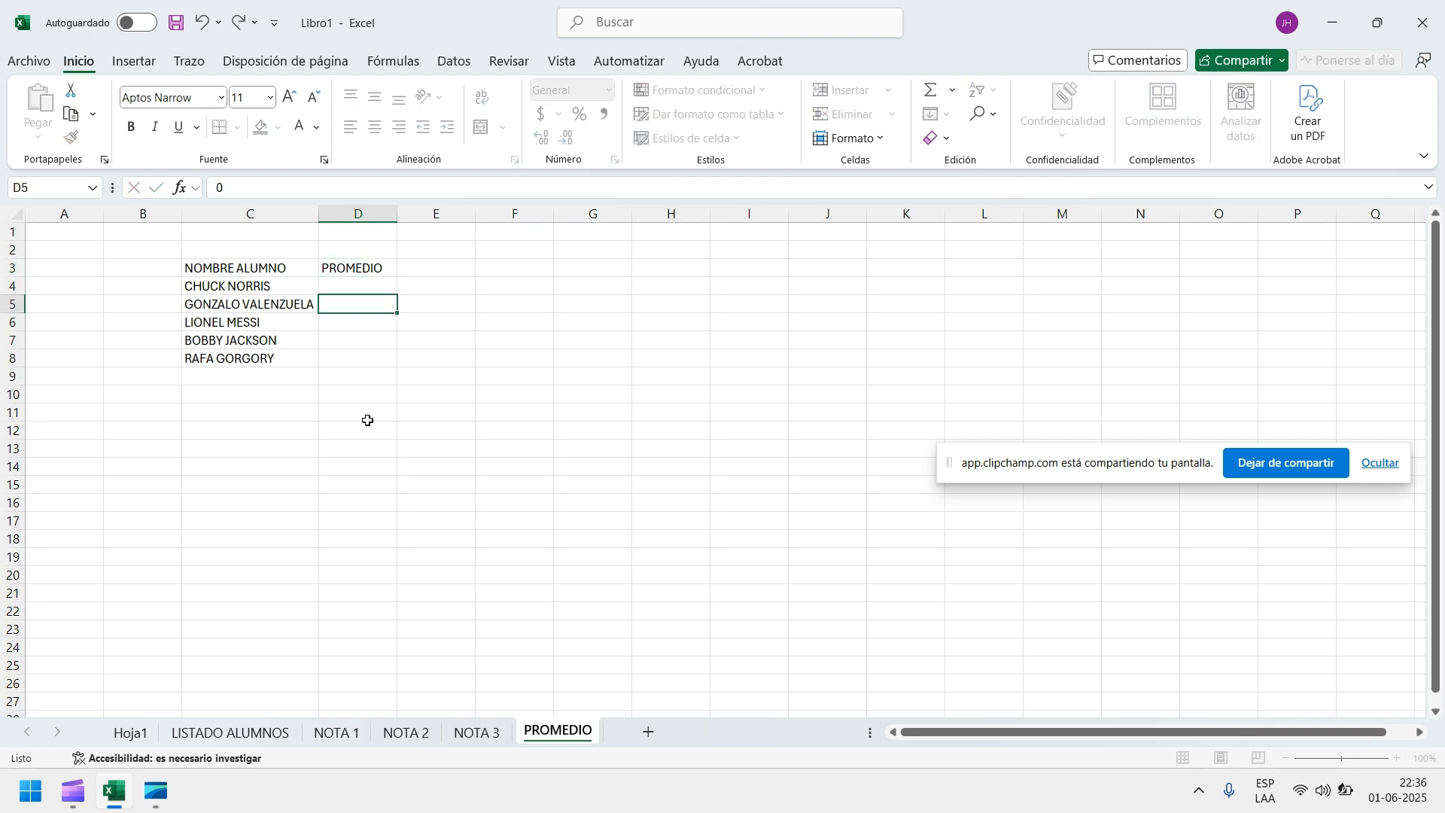
key(Up)
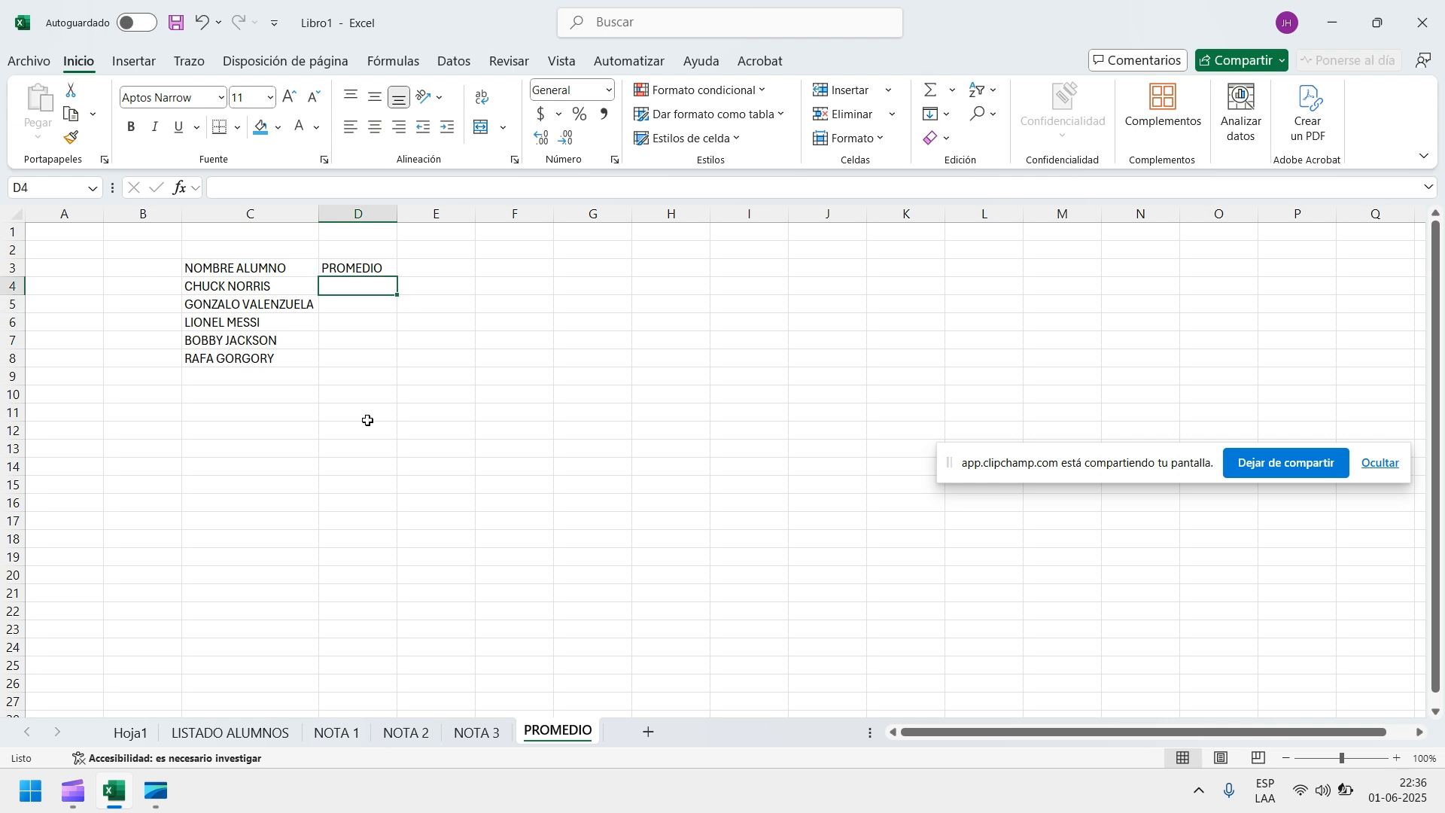
Step: Enter =PROMEDIO('NOTA 1'!D4;'NOTA 2'!D4;'NOTA 3'!D4) in cell D4 of PROMEDIO to average the first student's three grades
text(=)
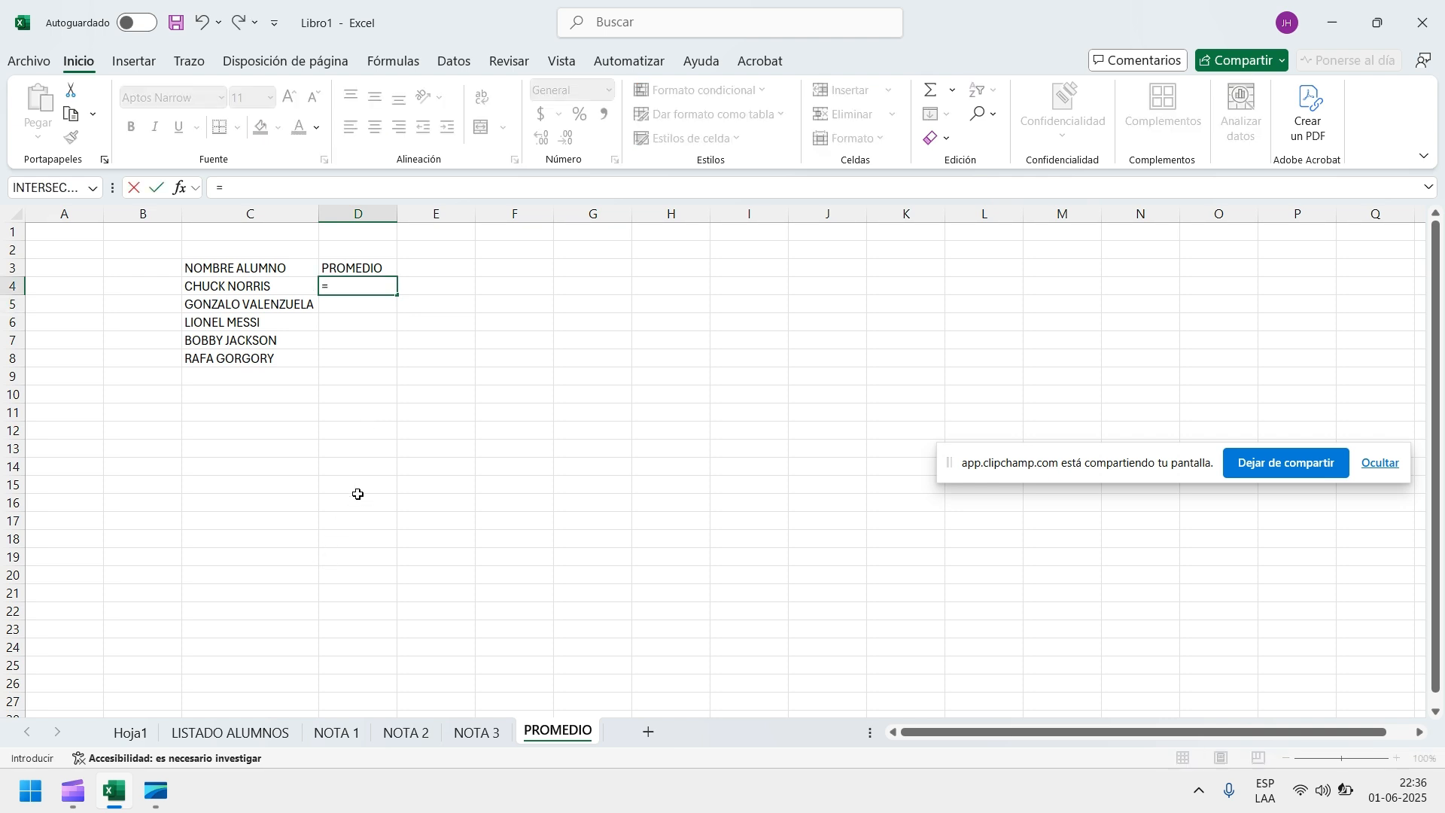
text(PROM)
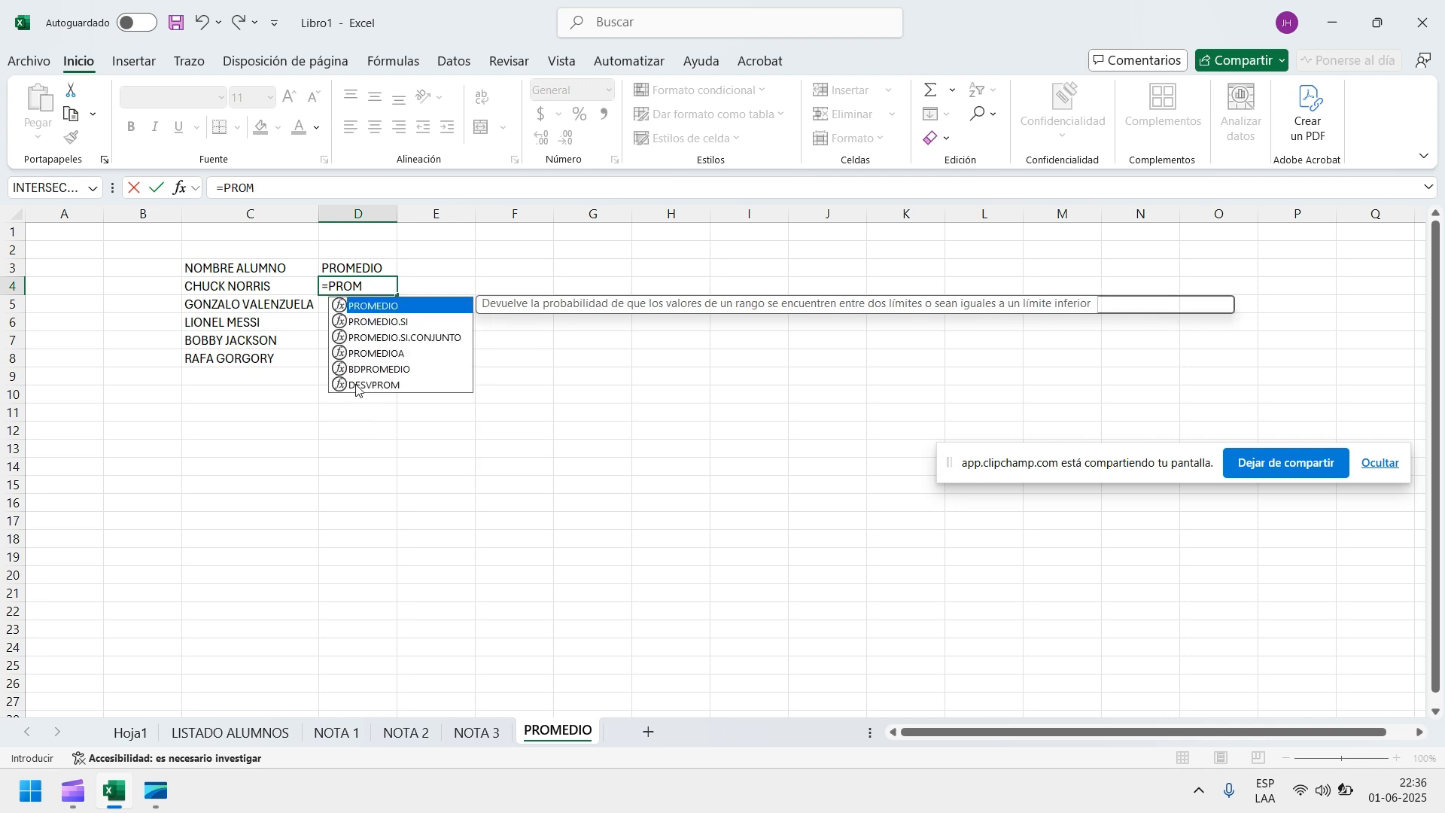
text(EDIO)
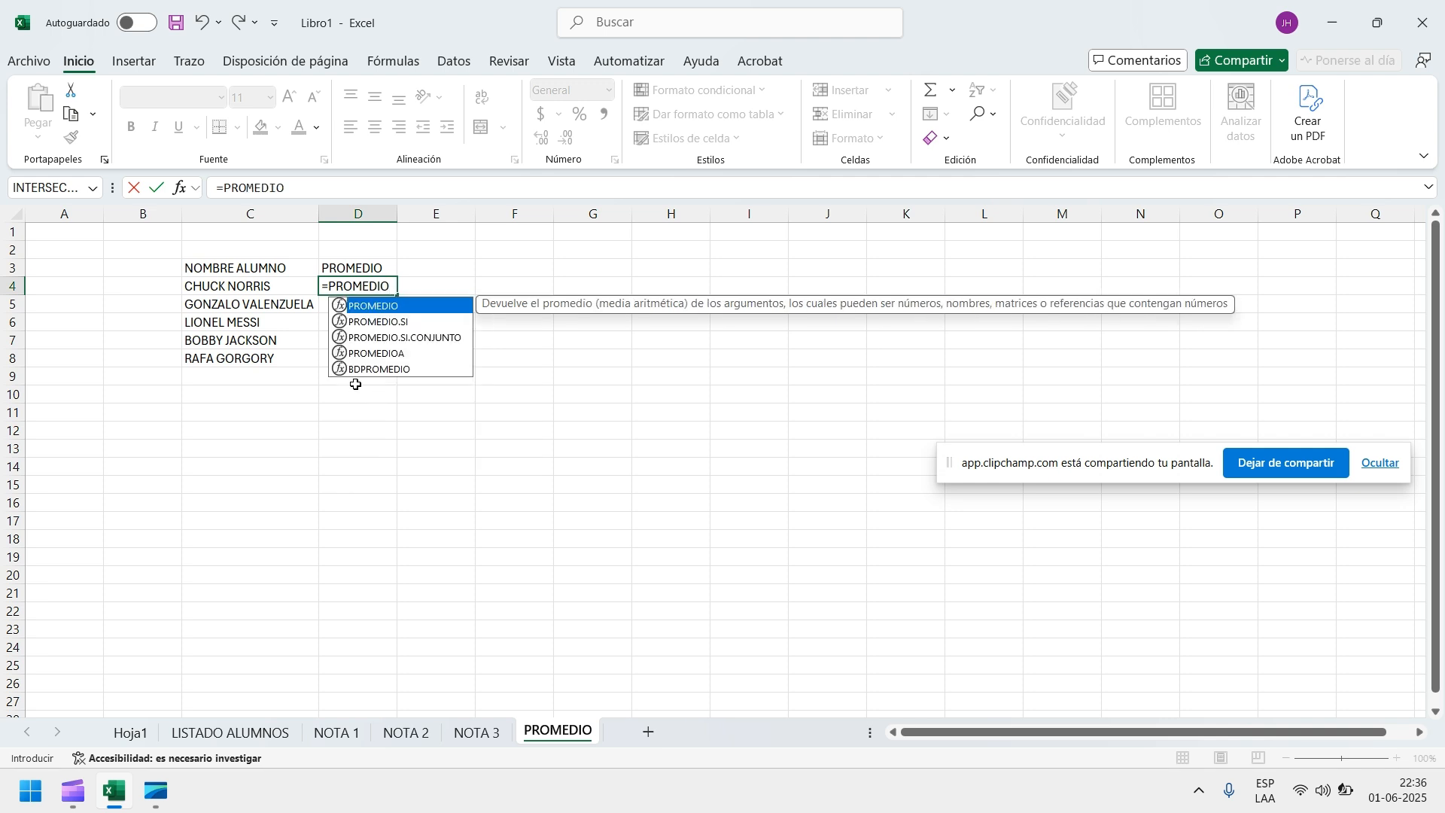
text(()
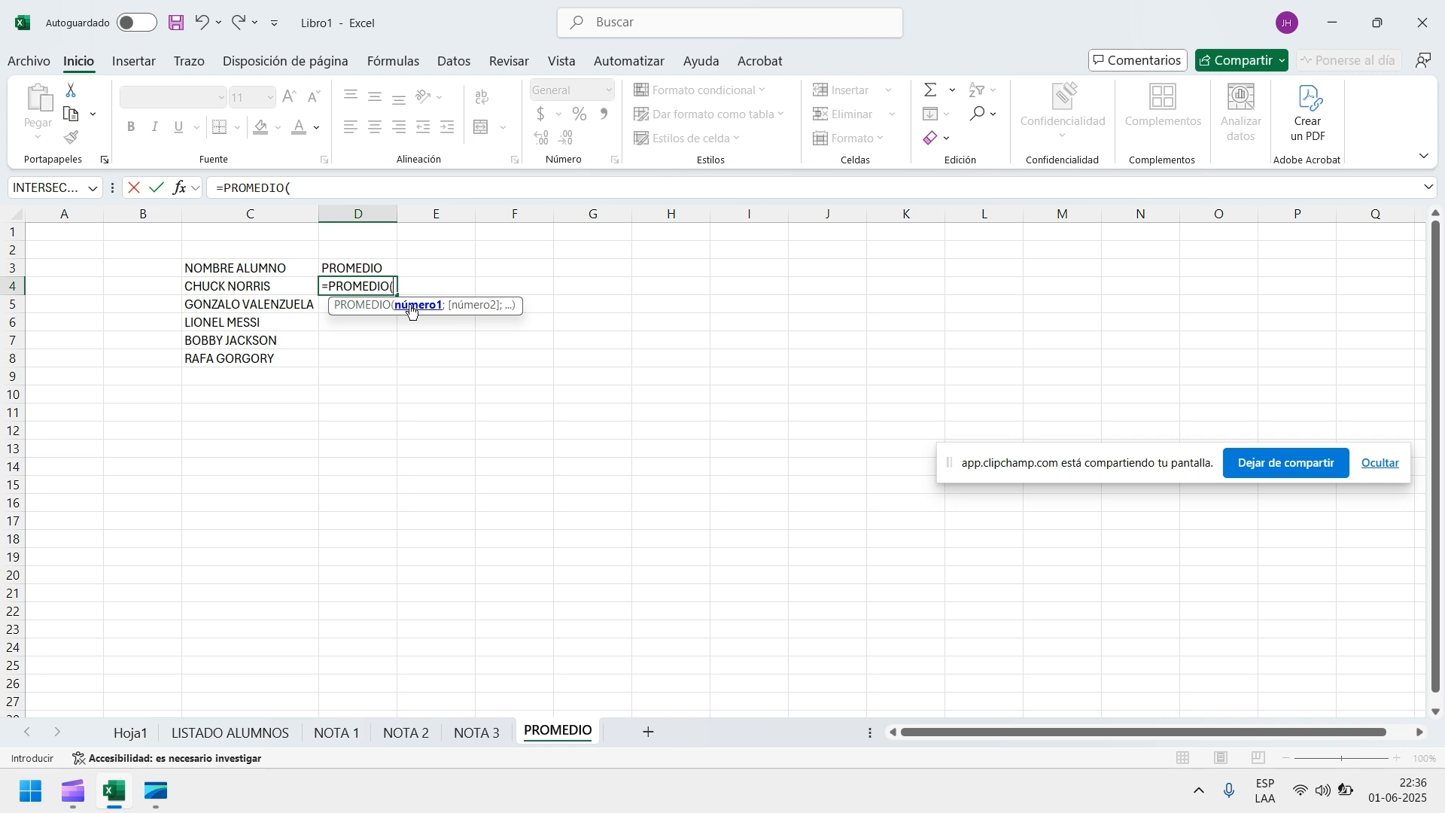
click(337, 731)
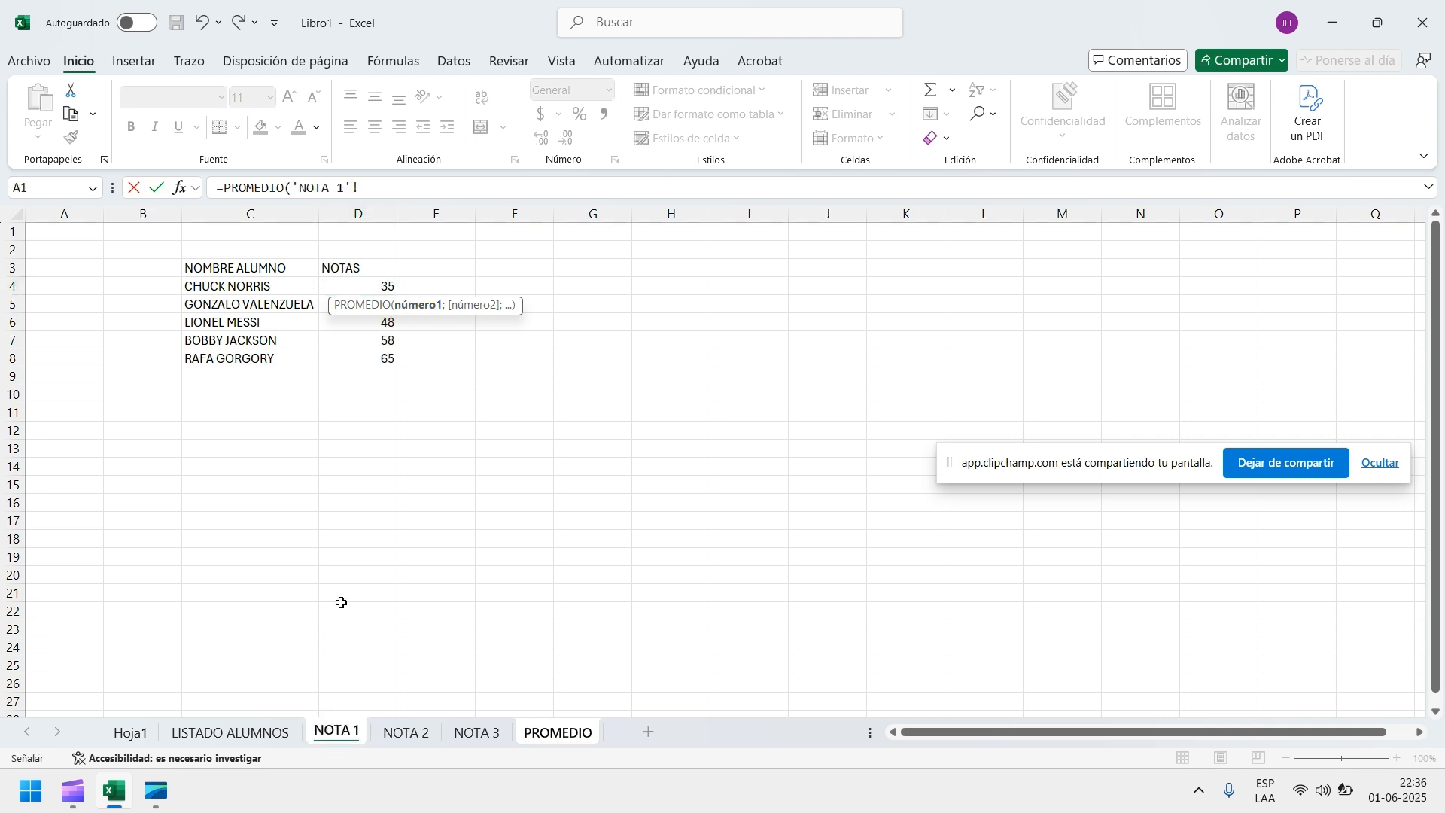
click(368, 286)
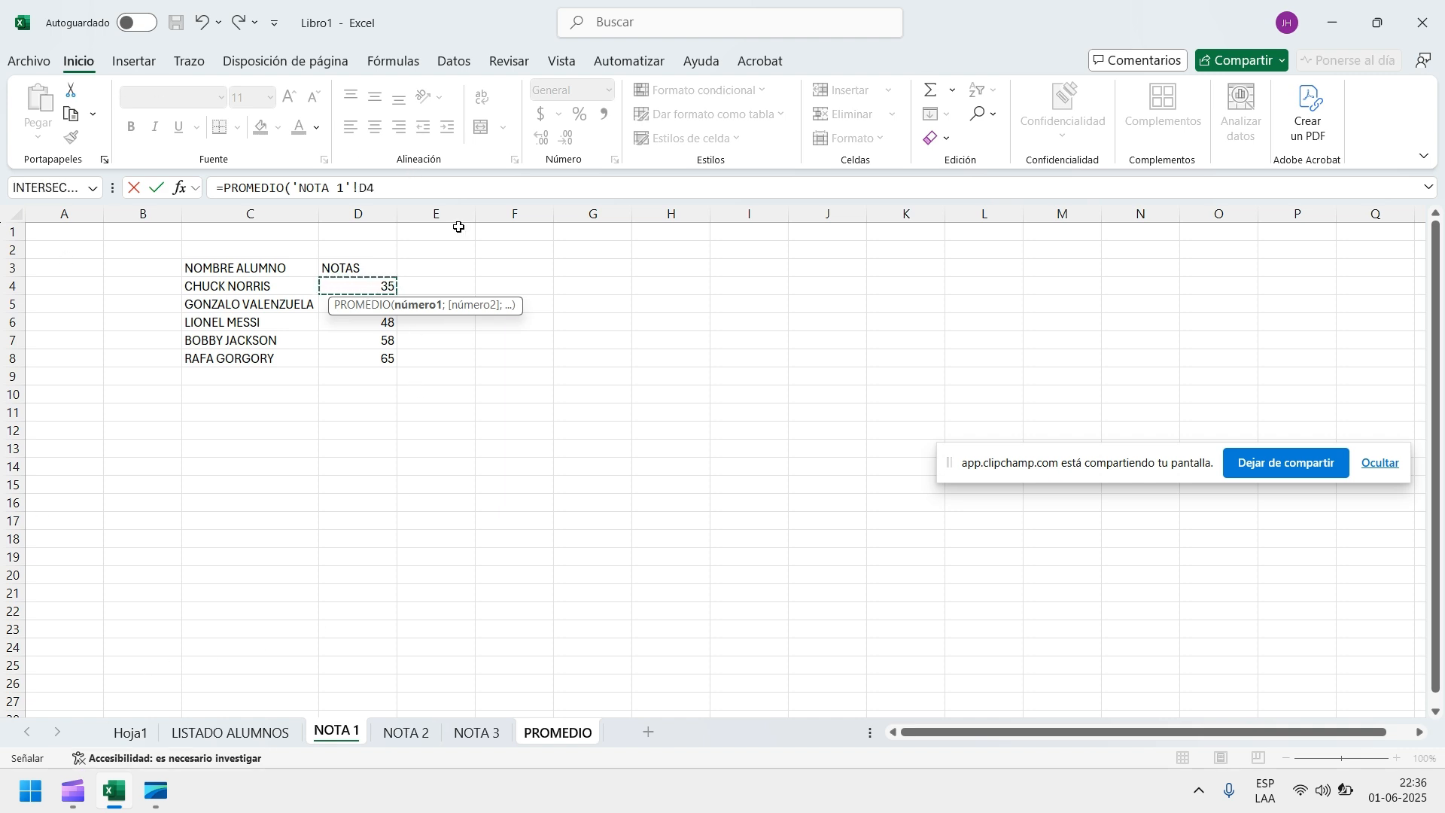
text(;)
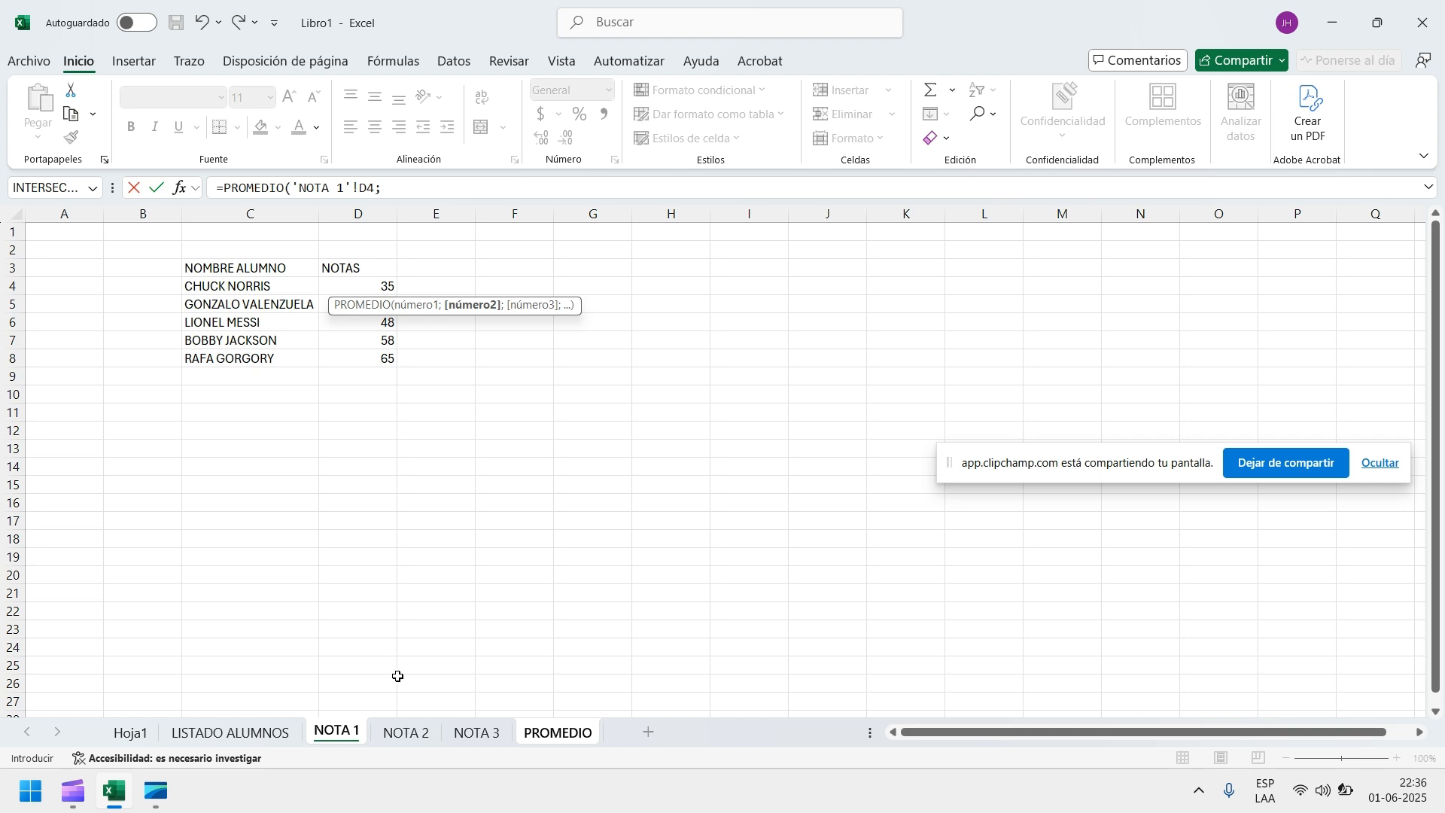
click(403, 733)
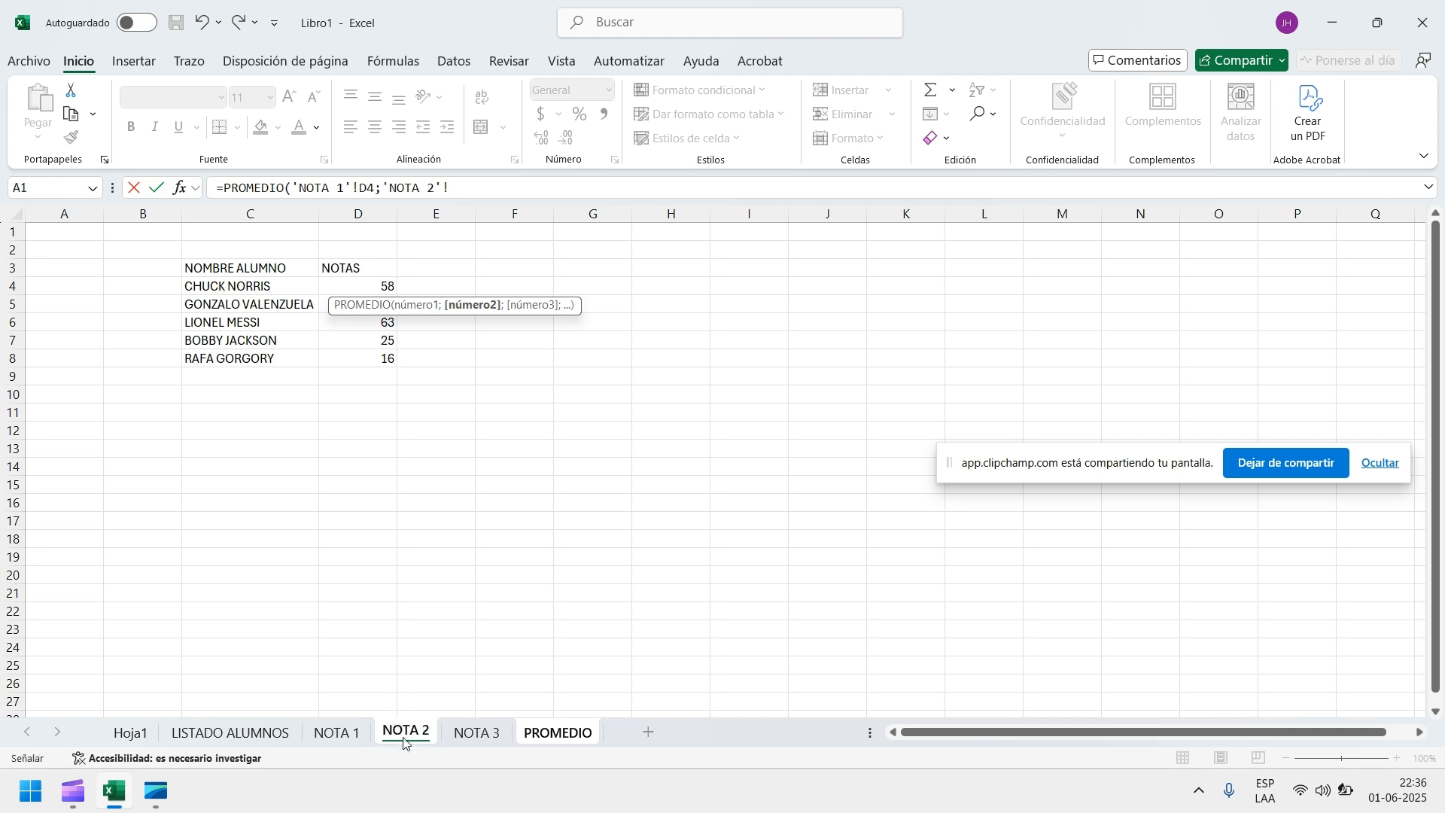
click(369, 286)
text(;)
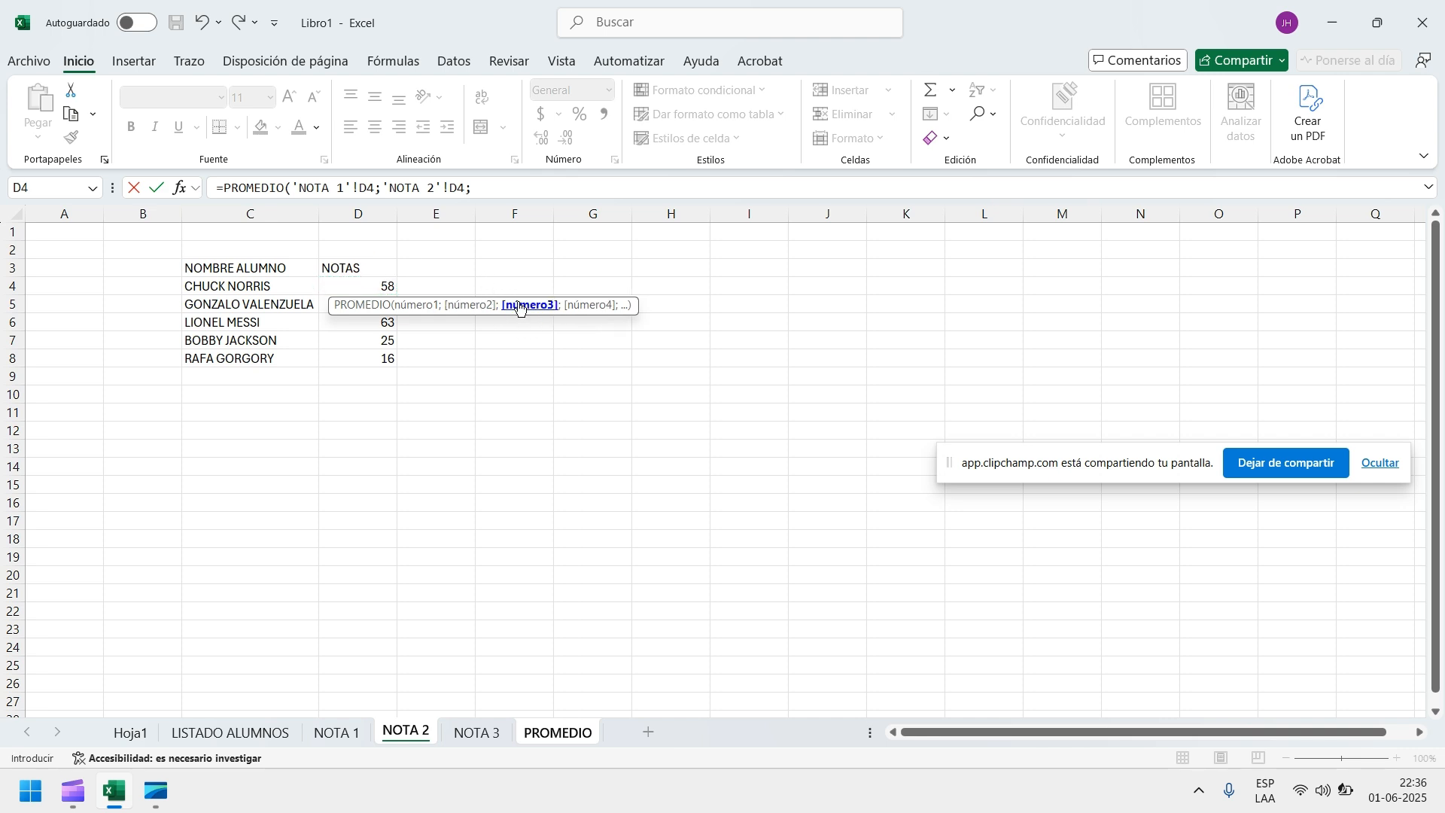
click(470, 739)
click(367, 283)
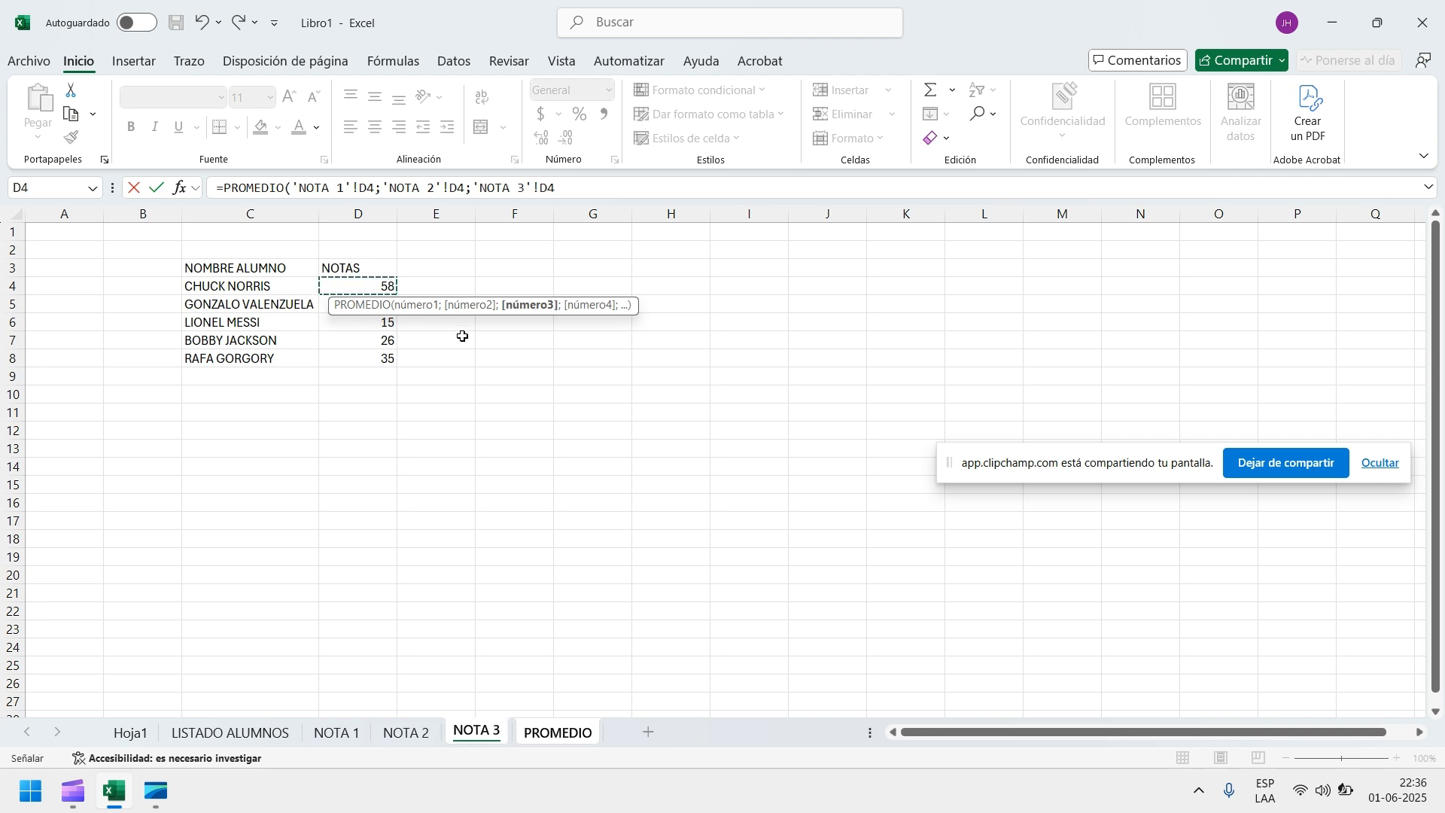
key(Return)
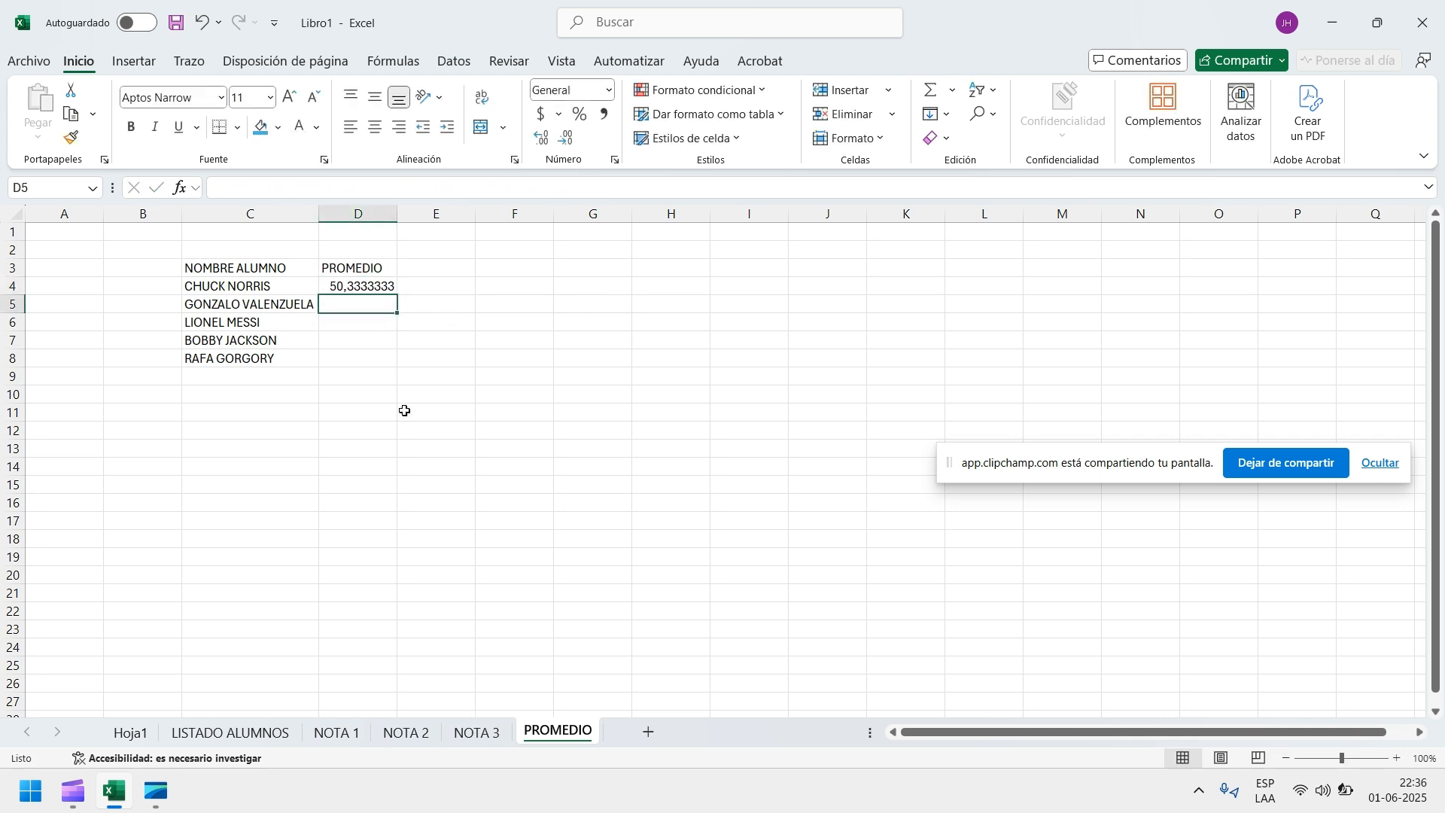
click(384, 286)
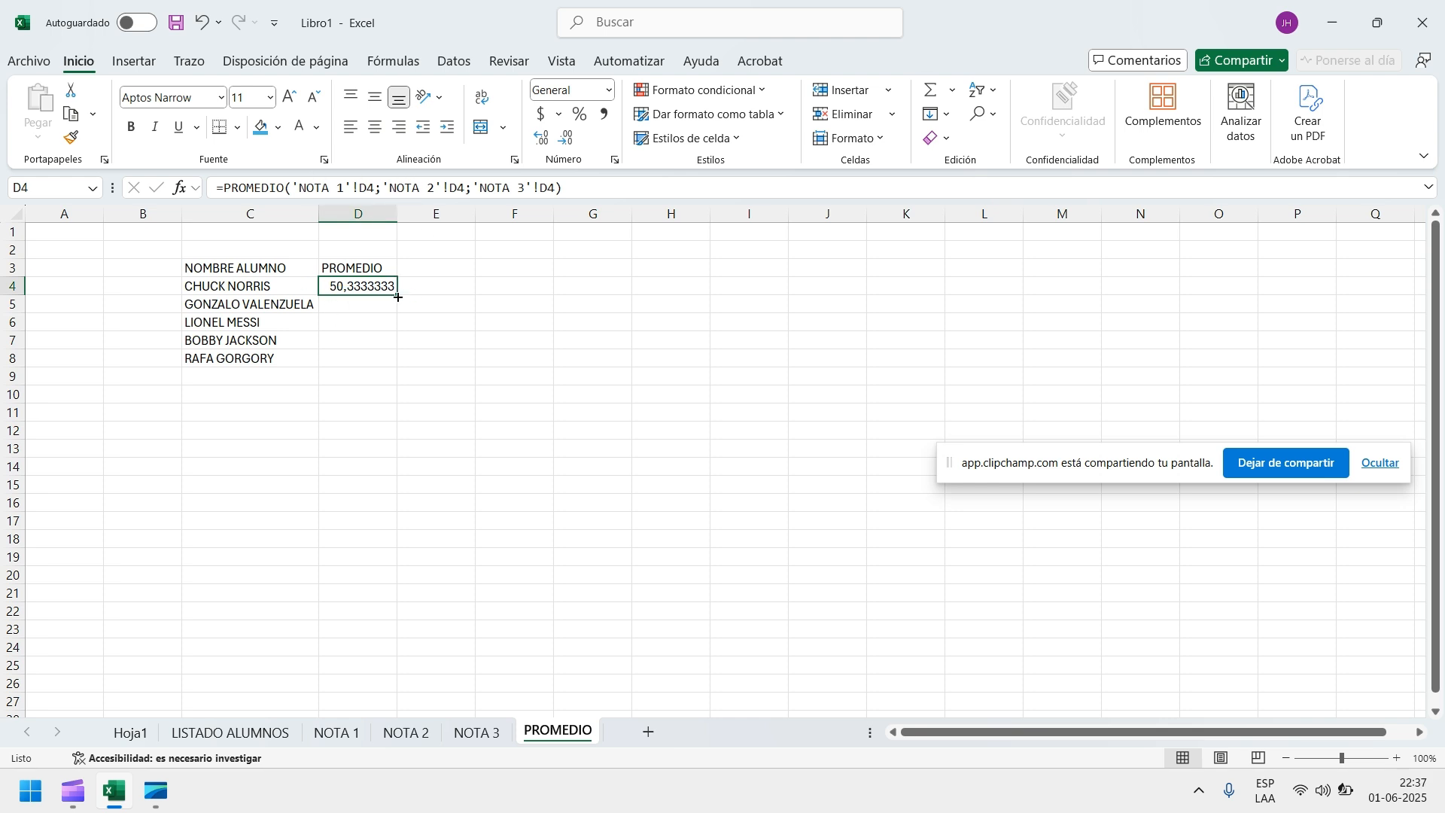
Step: Fill the averaging formula from D4 down through D8 of the PROMEDIO sheet
drag(398, 297, 401, 367)
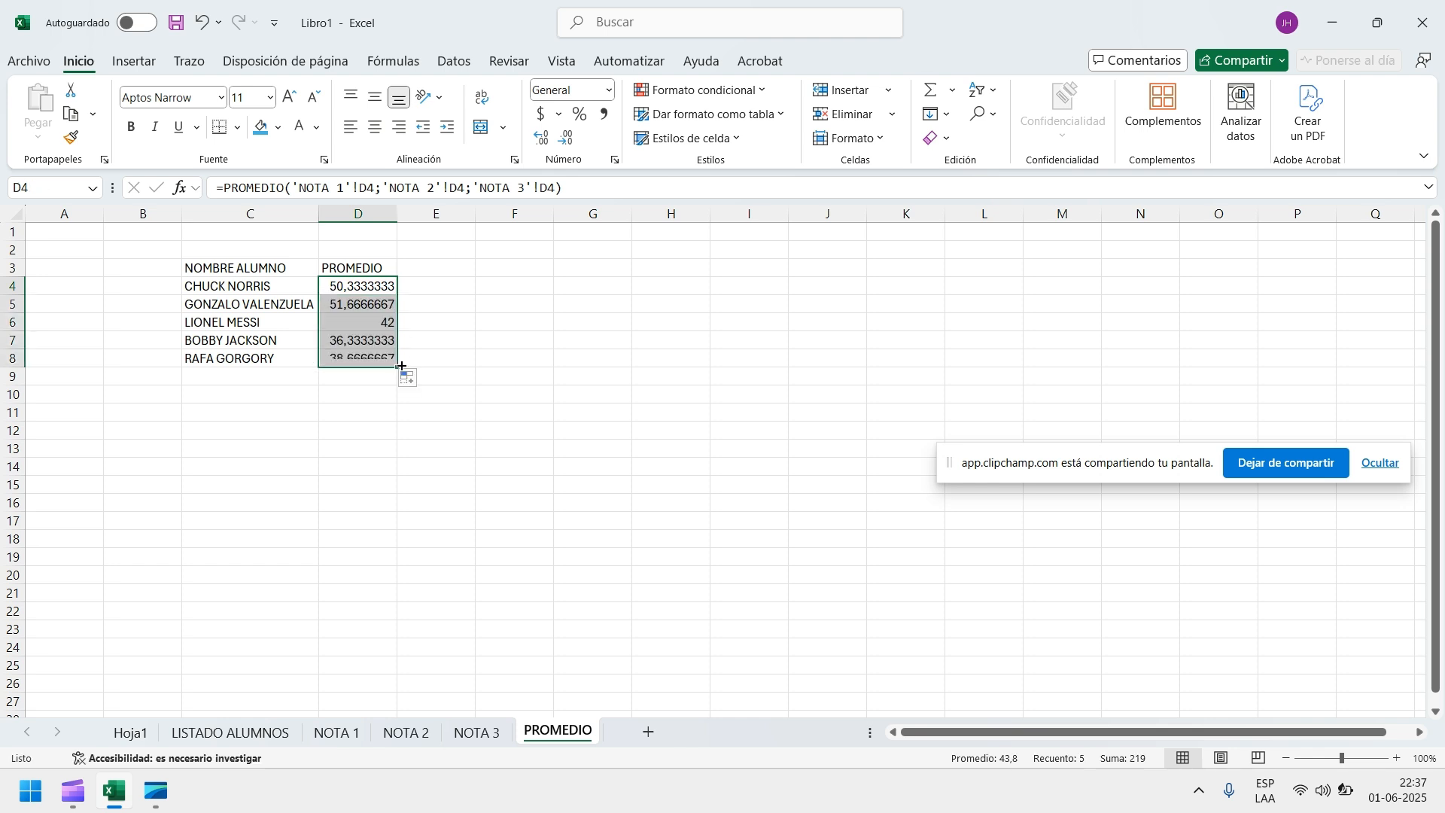
click(369, 286)
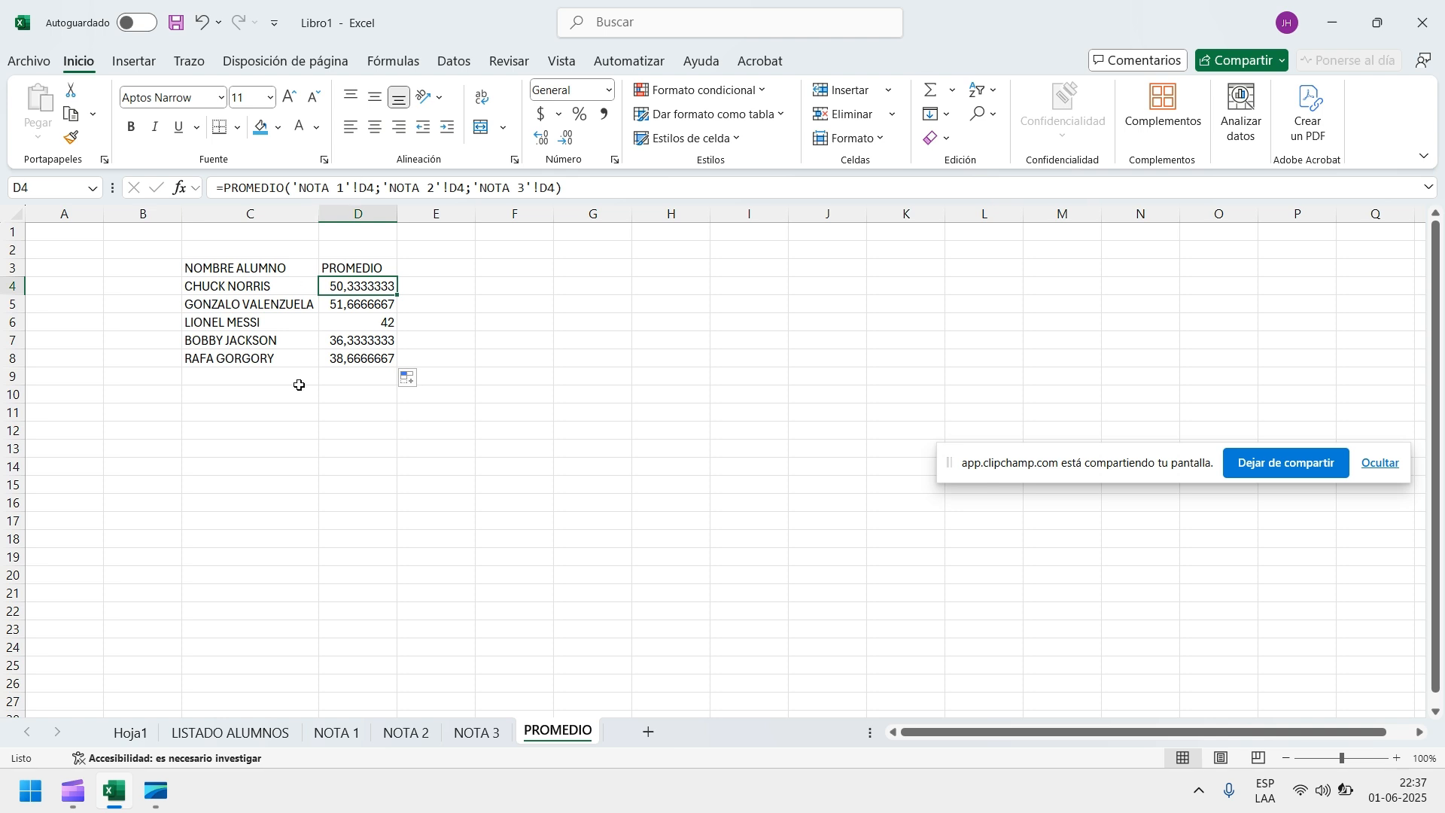
Step: Review the LISTADO ALUMNOS and NOTA 1–3 source sheets and inspect the averaging formulas in D4:D8 of PROMEDIO
click(340, 741)
click(404, 734)
click(240, 289)
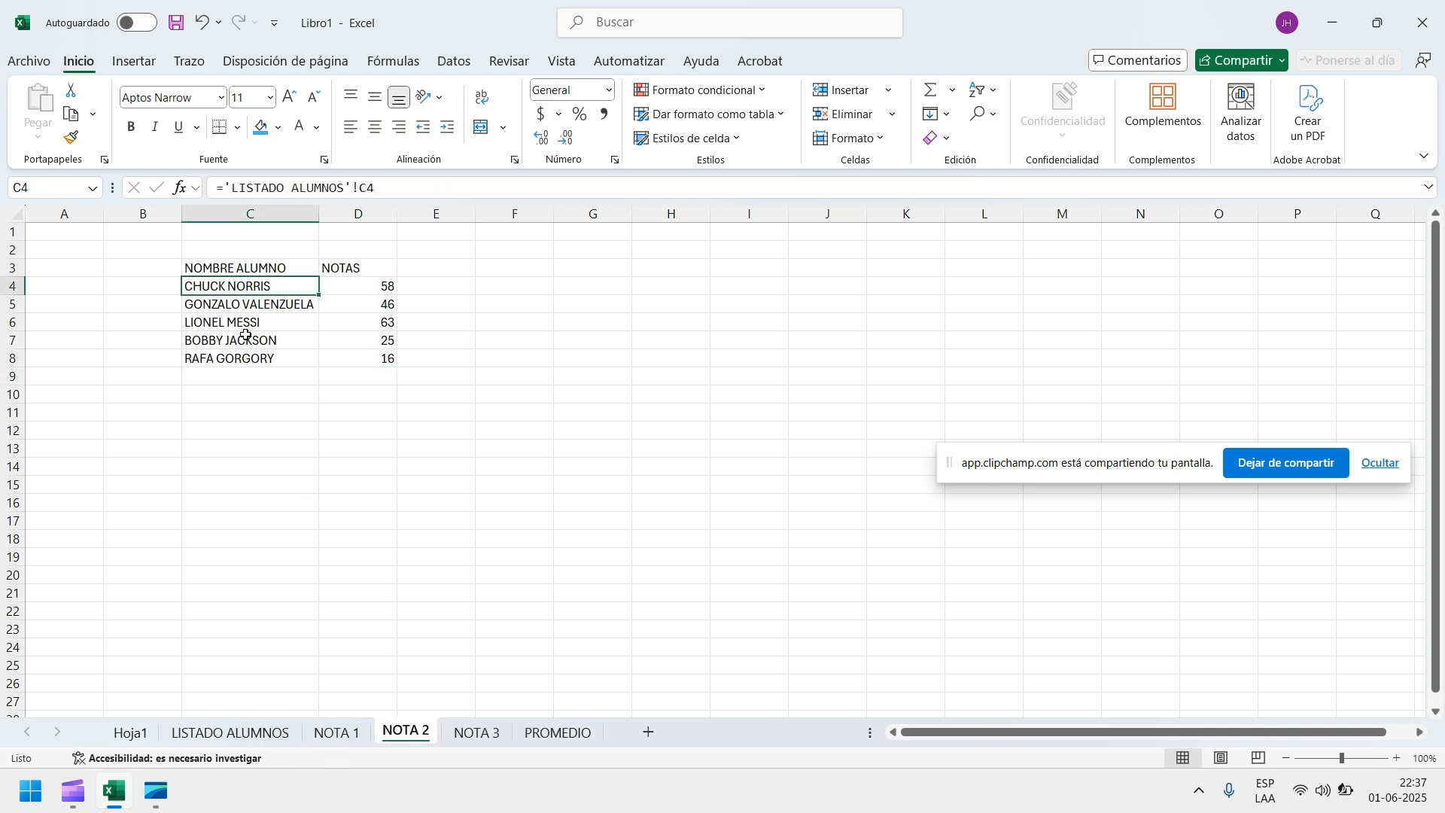
click(231, 732)
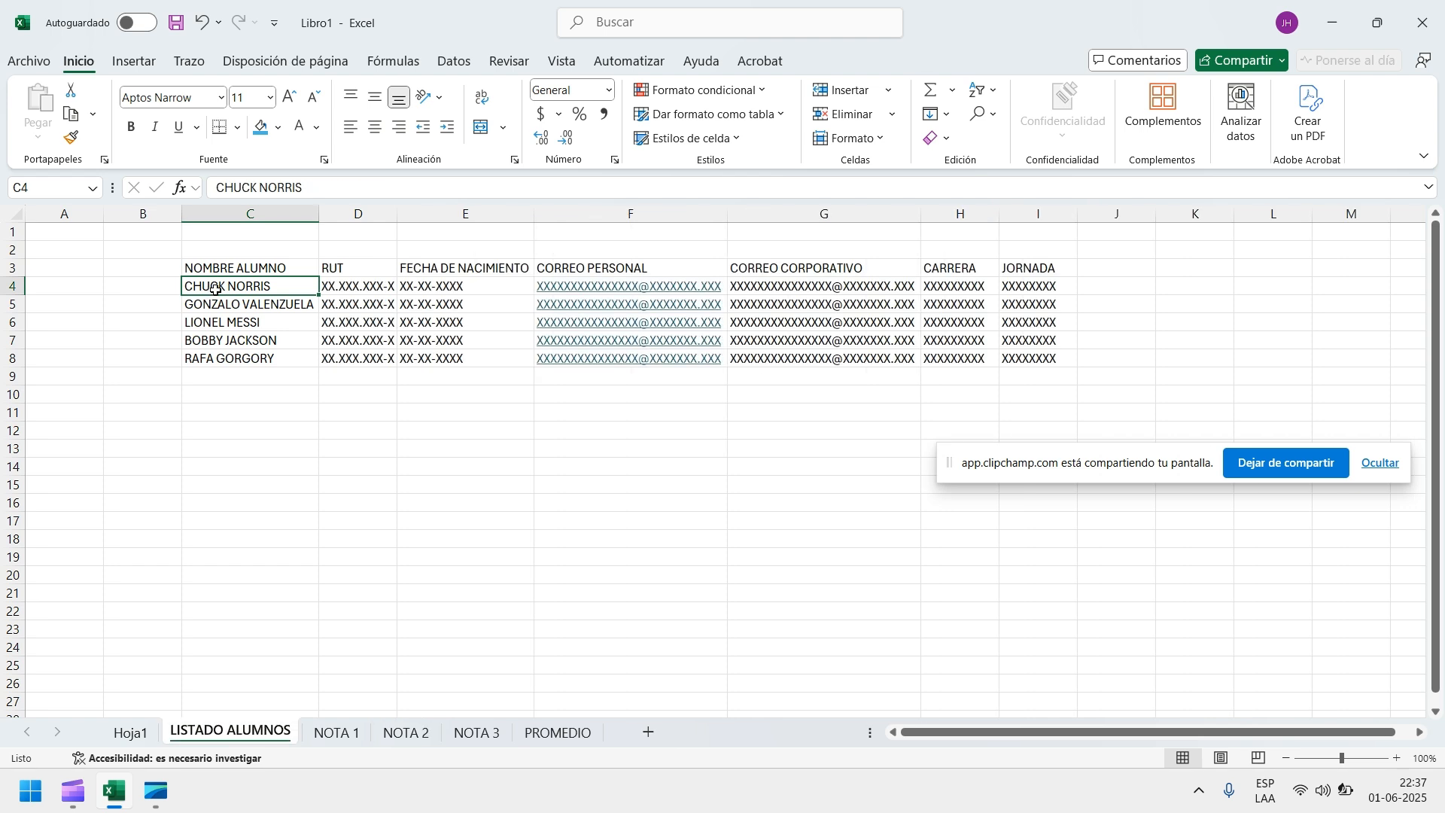
click(337, 734)
click(406, 734)
click(477, 734)
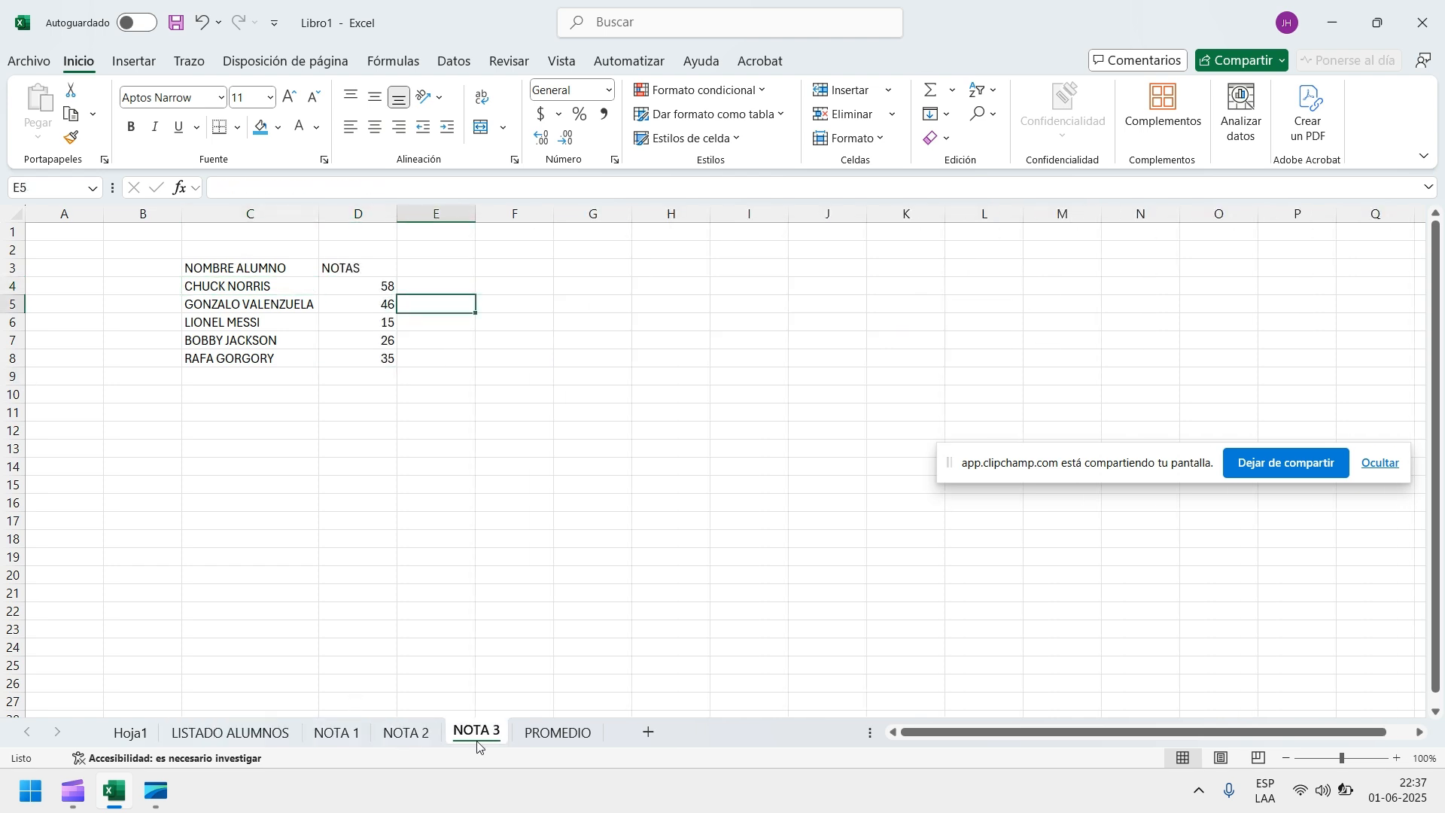
click(528, 733)
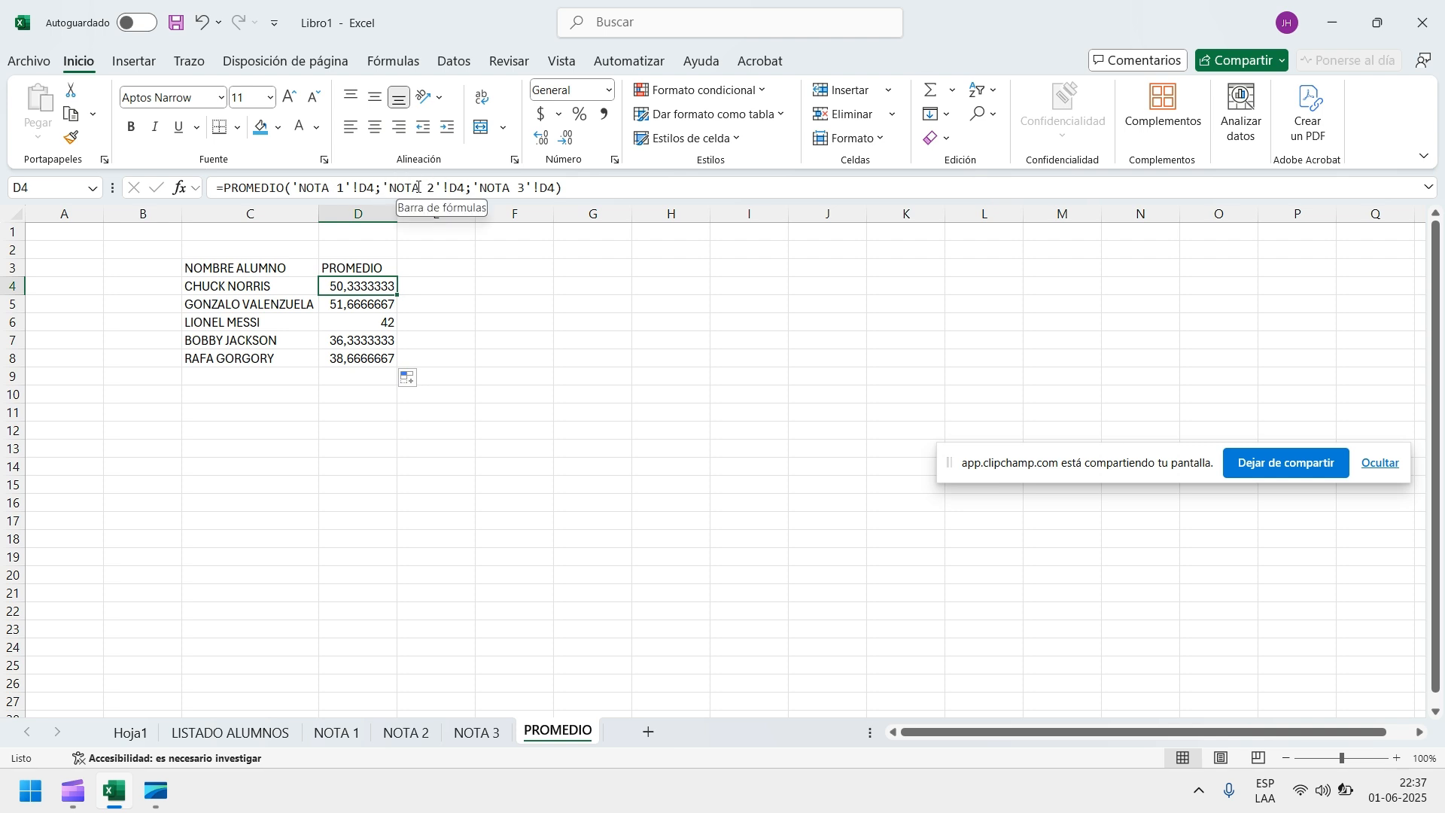
click(361, 306)
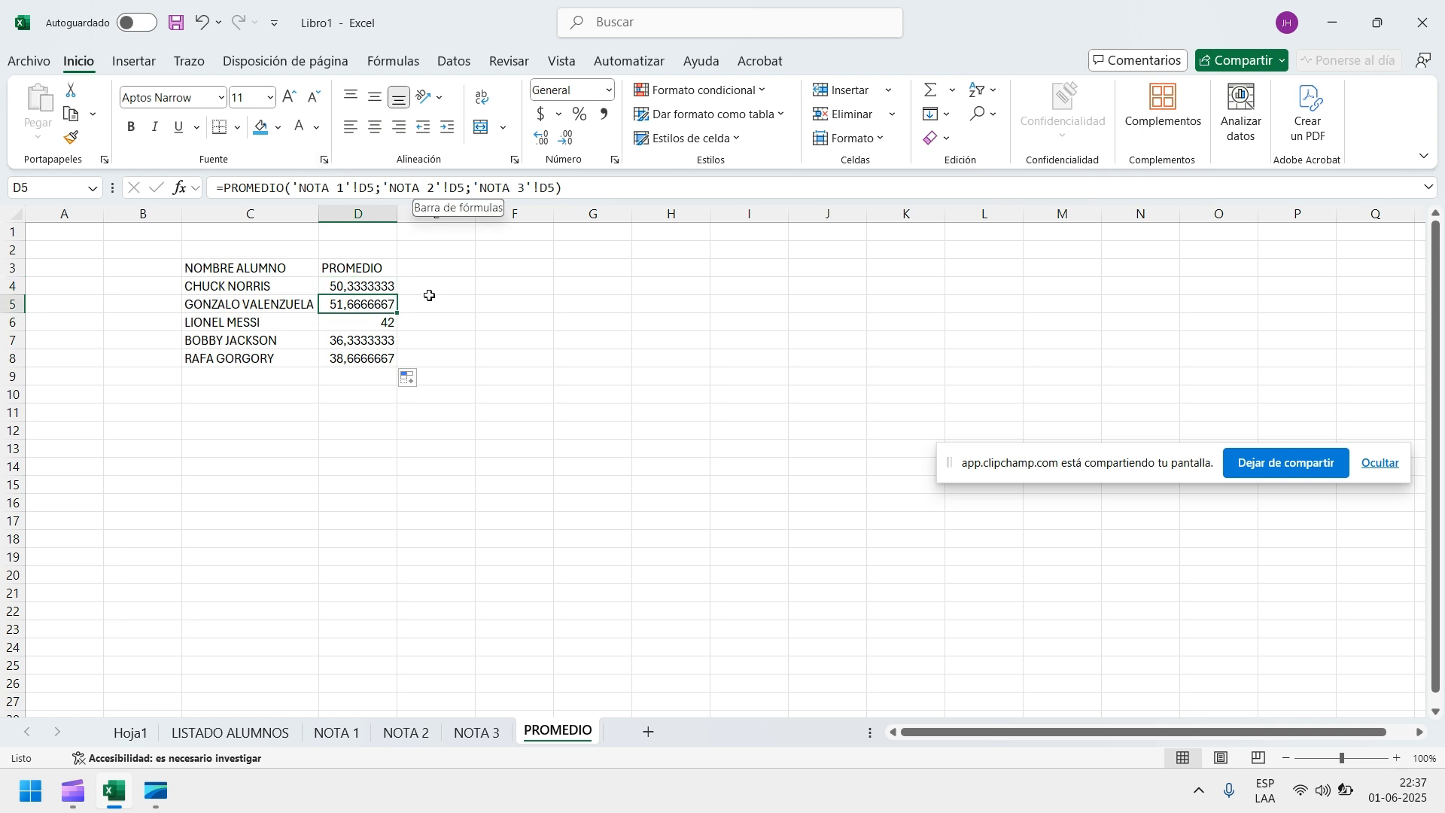
click(388, 320)
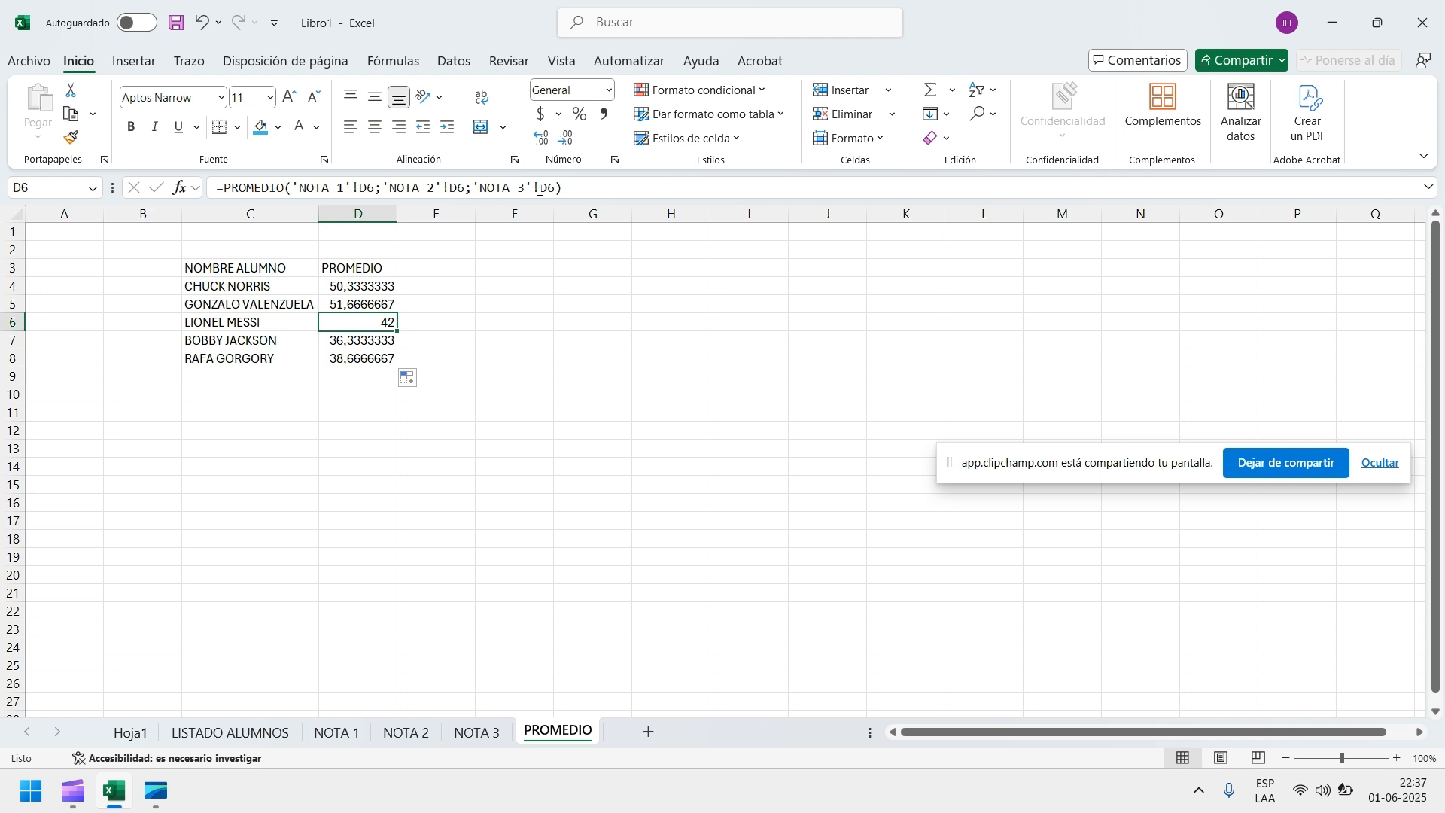
click(361, 343)
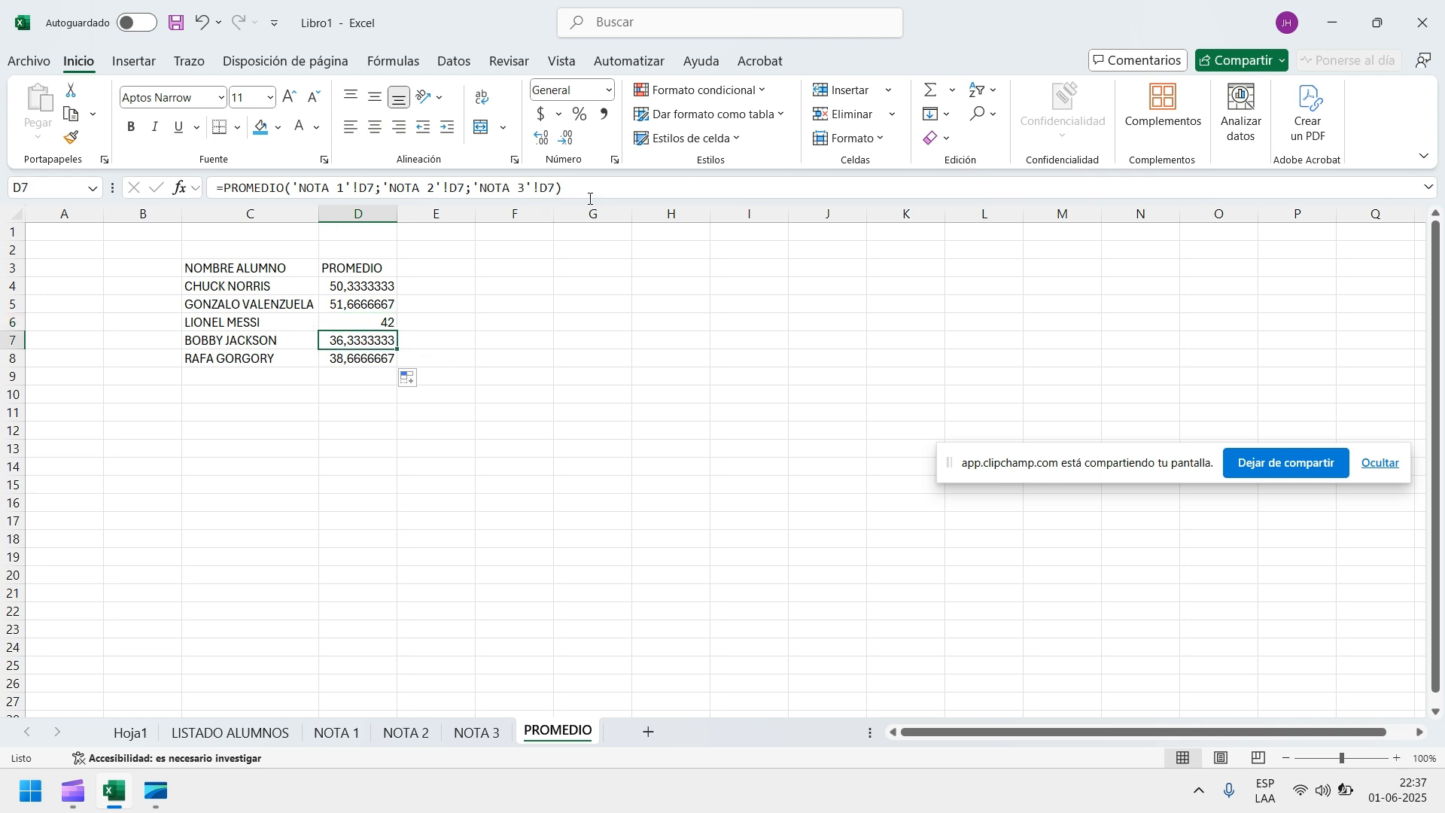
click(373, 362)
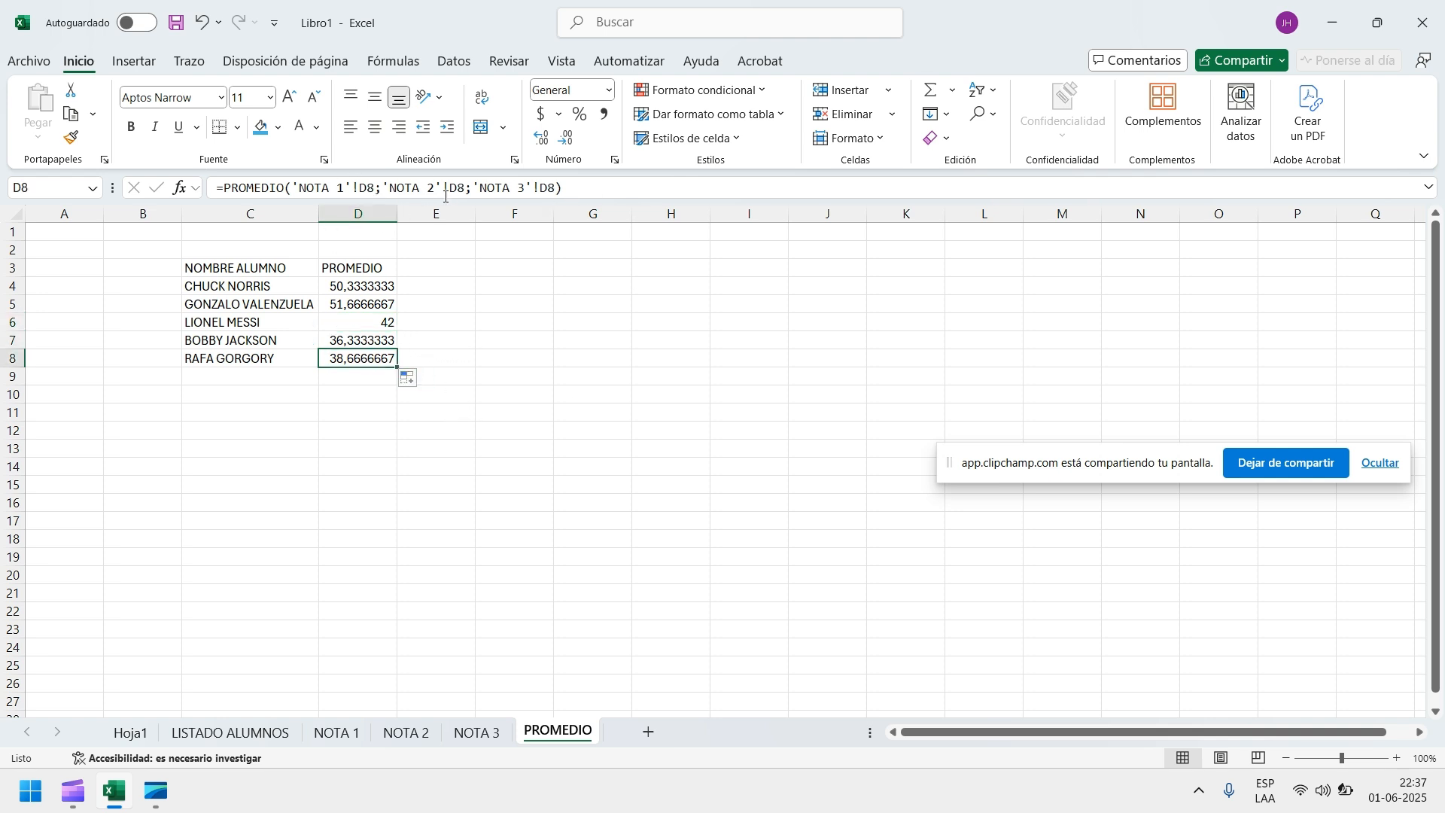
Step: Enter the formula =REDONDEAR(D4;0) in cell E3 of PROMEDIO to round the first student's average to zero decimals
click(440, 272)
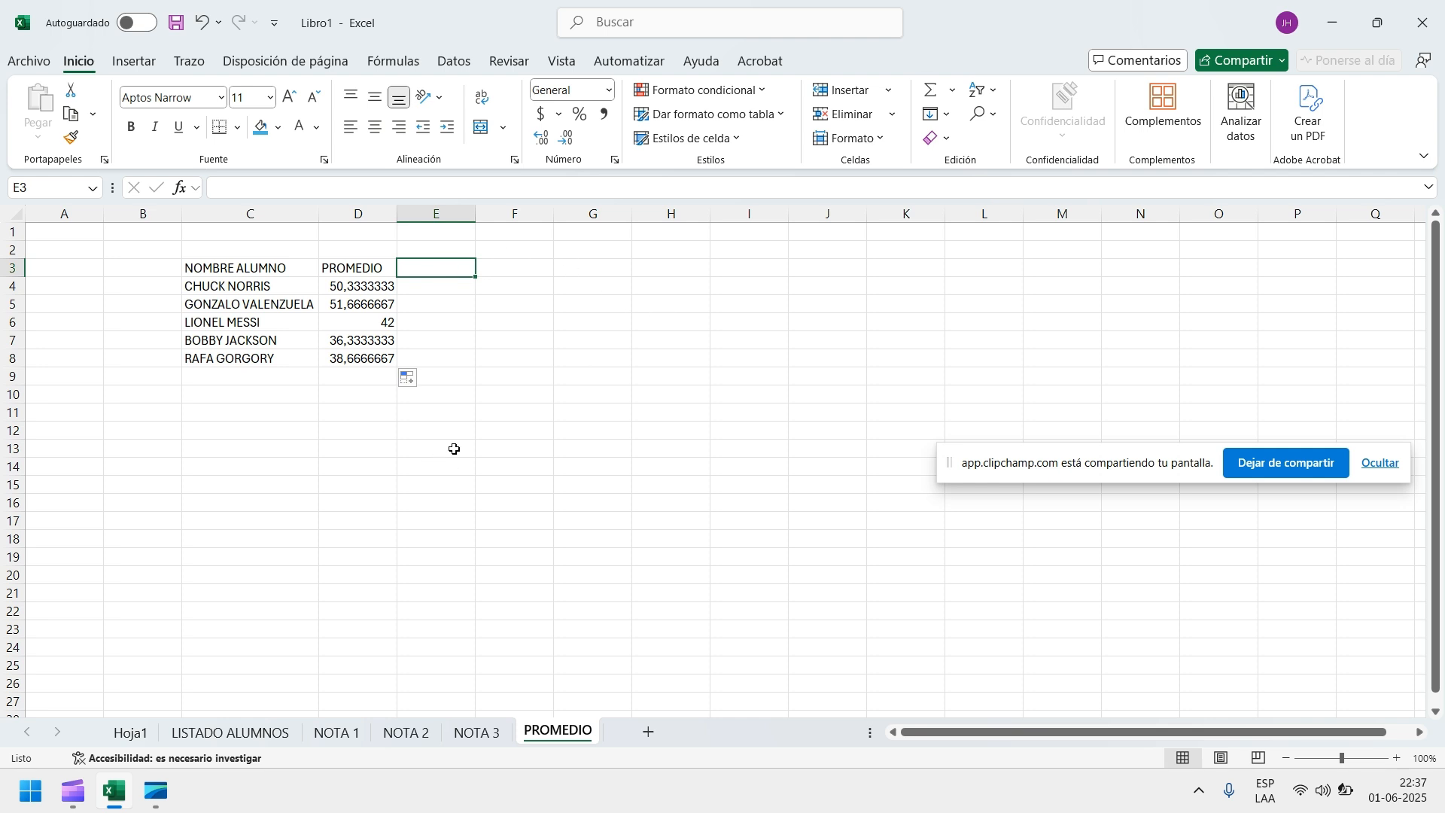
text(AP)
key(BackSpace)
key(BackSpace)
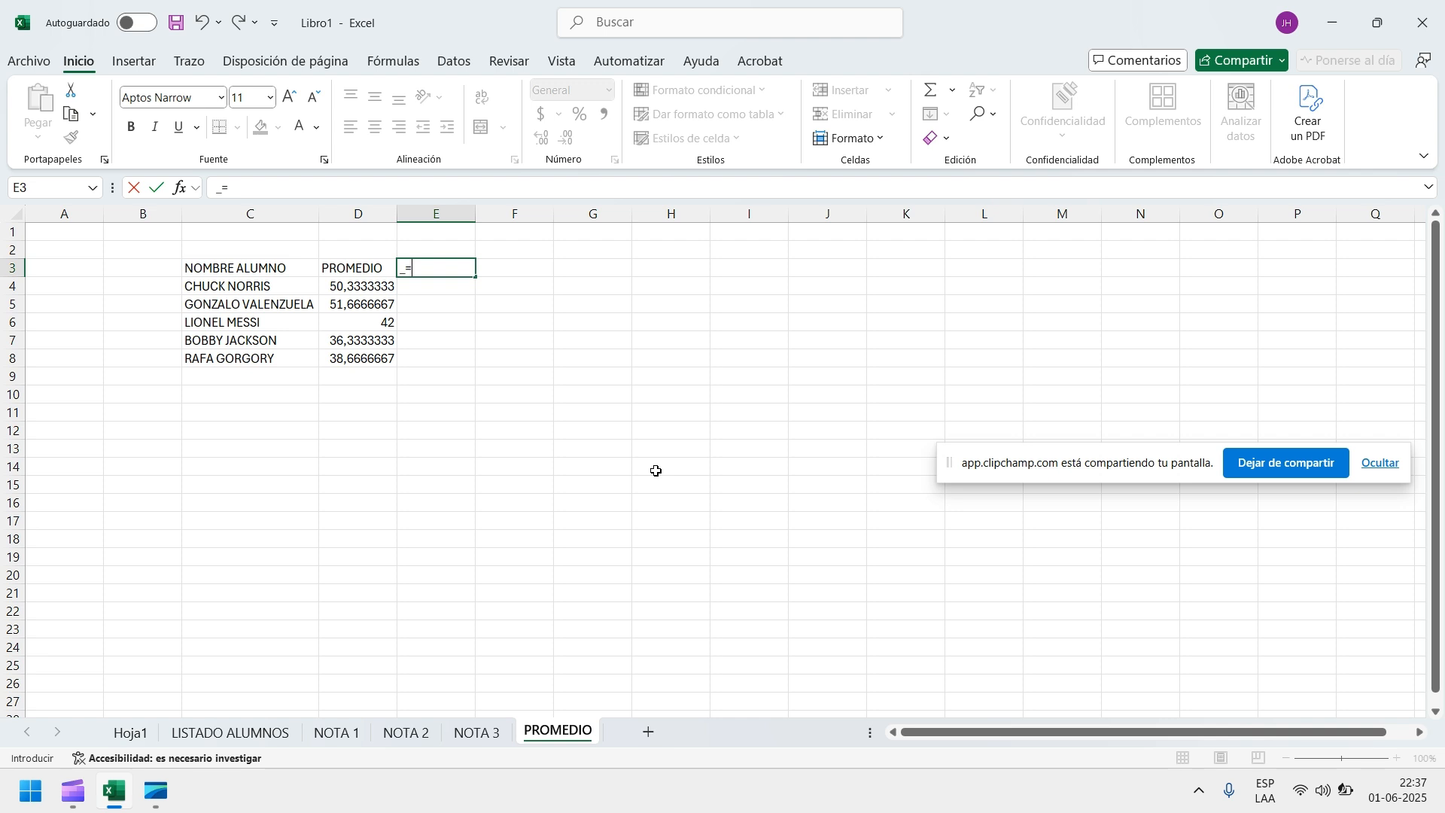
text(=REDO)
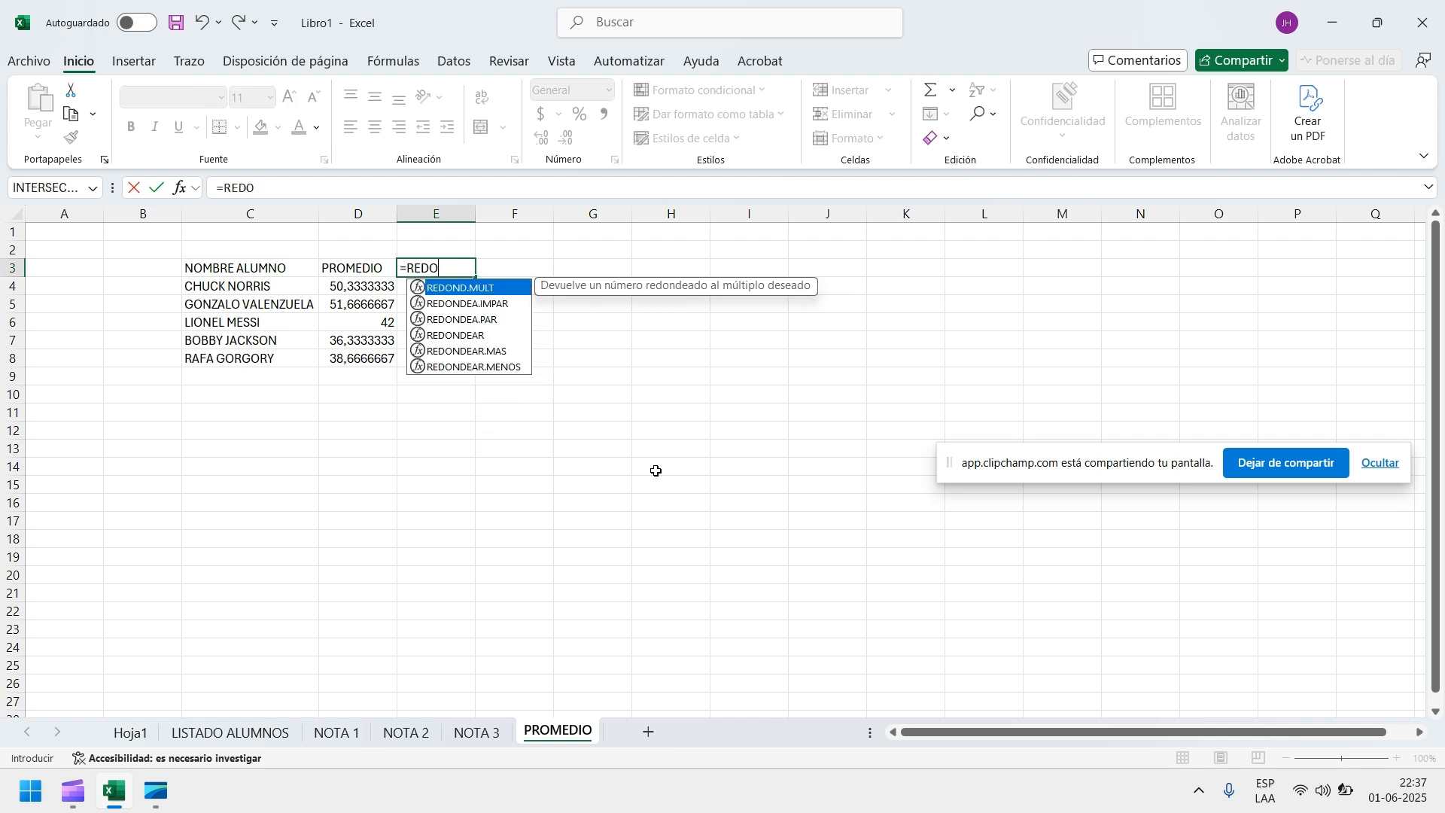
text(NDEART)
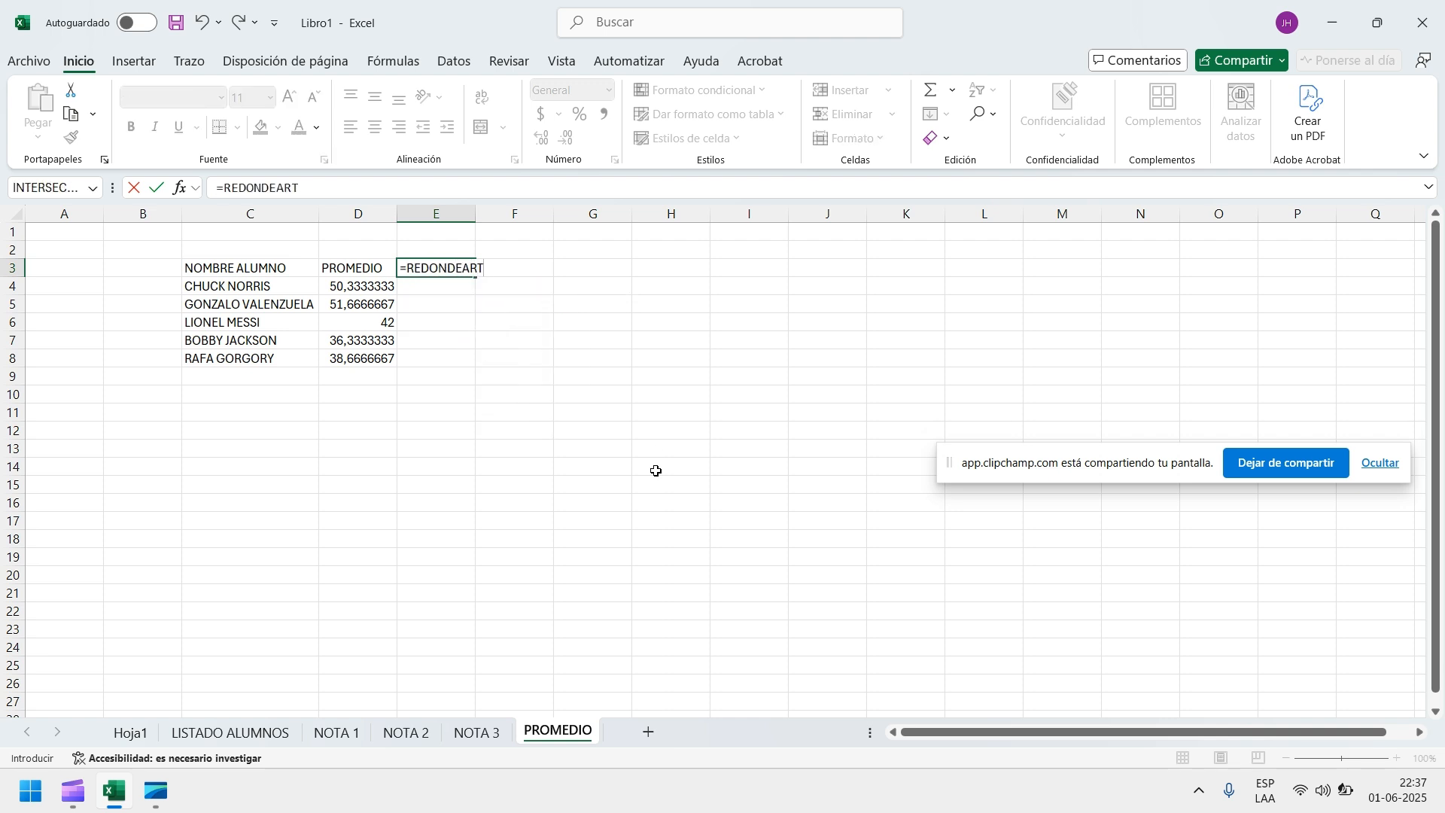
key(BackSpace)
text(()
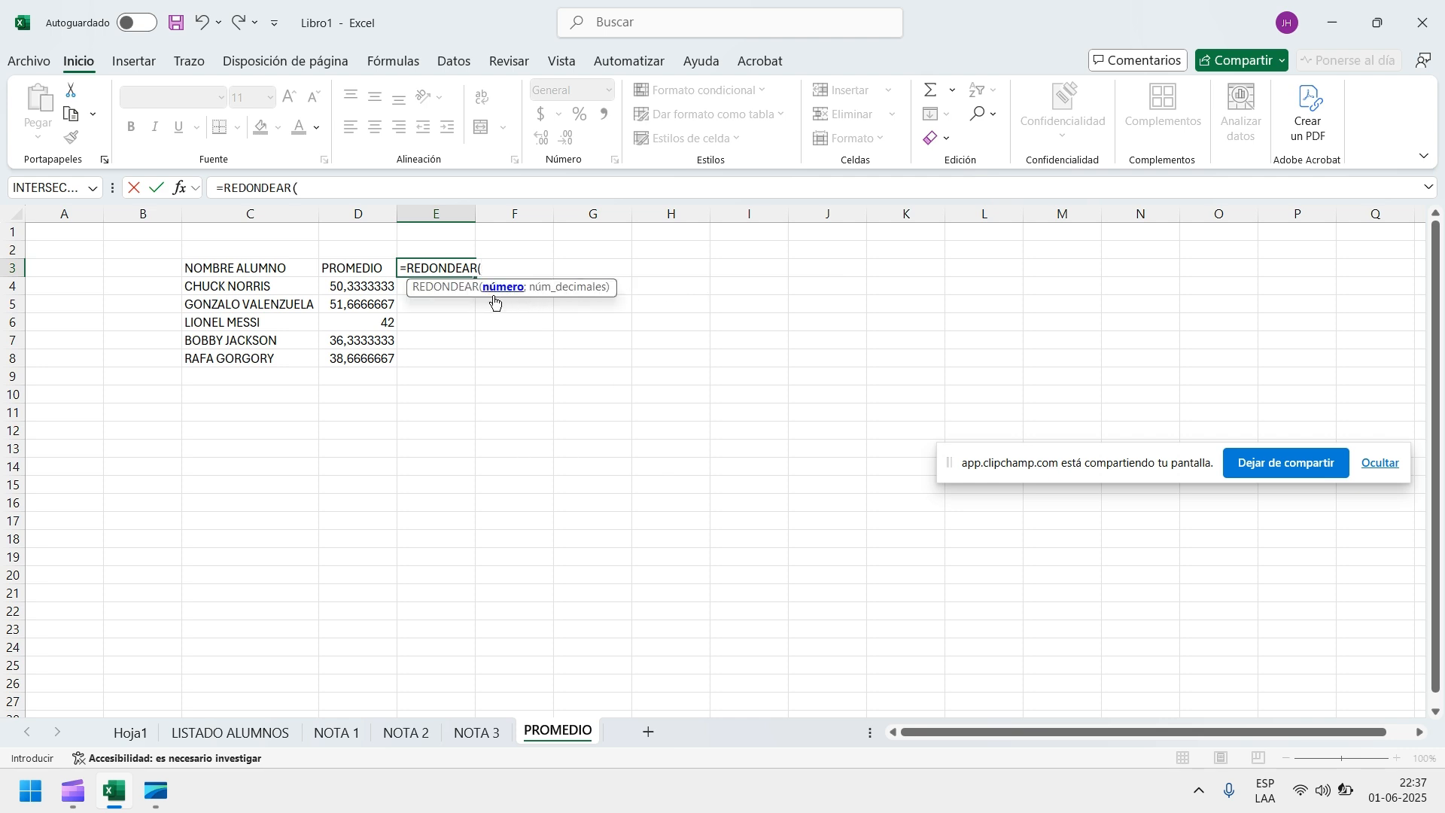
click(357, 287)
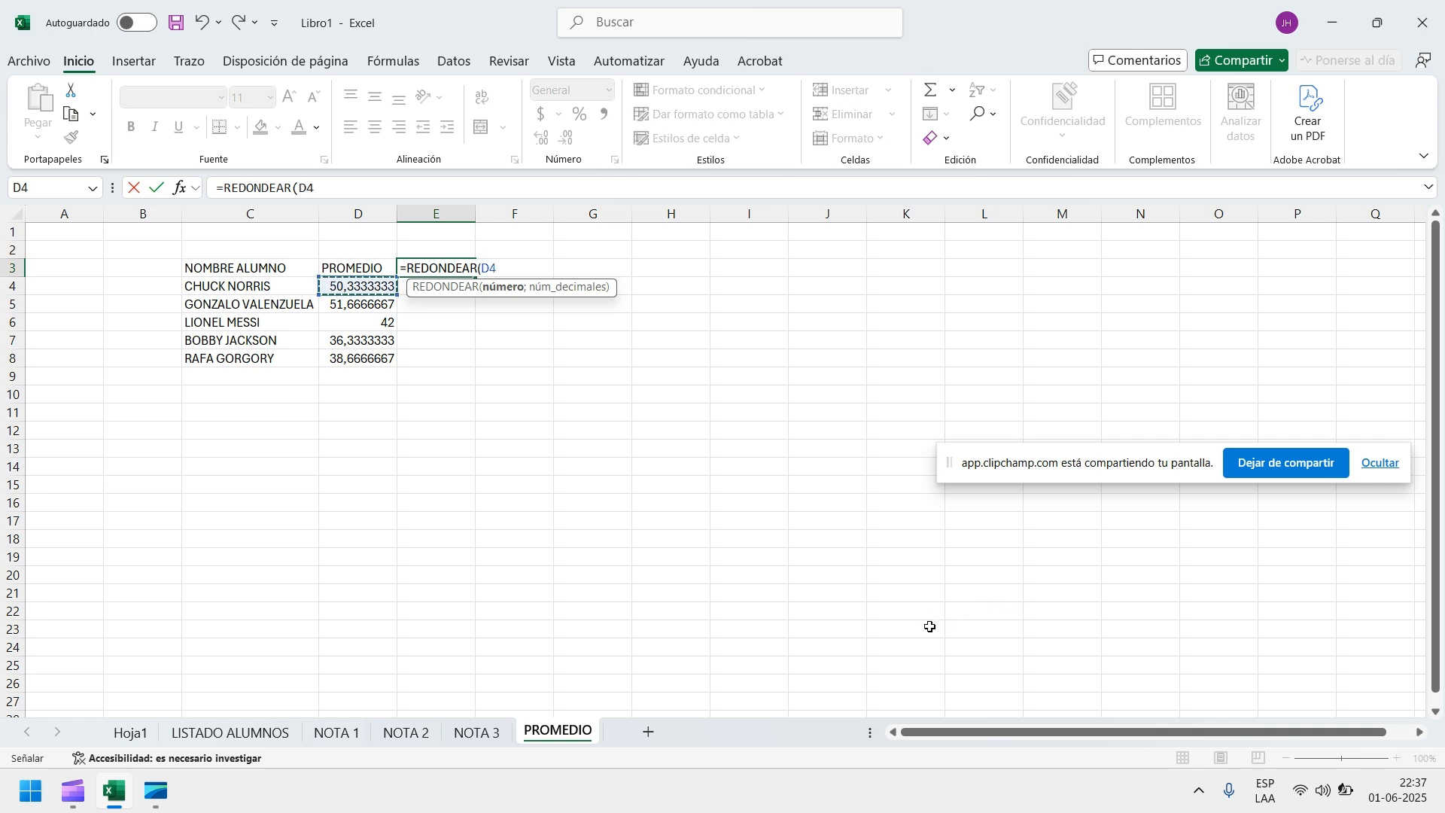
text(;)
text(0)
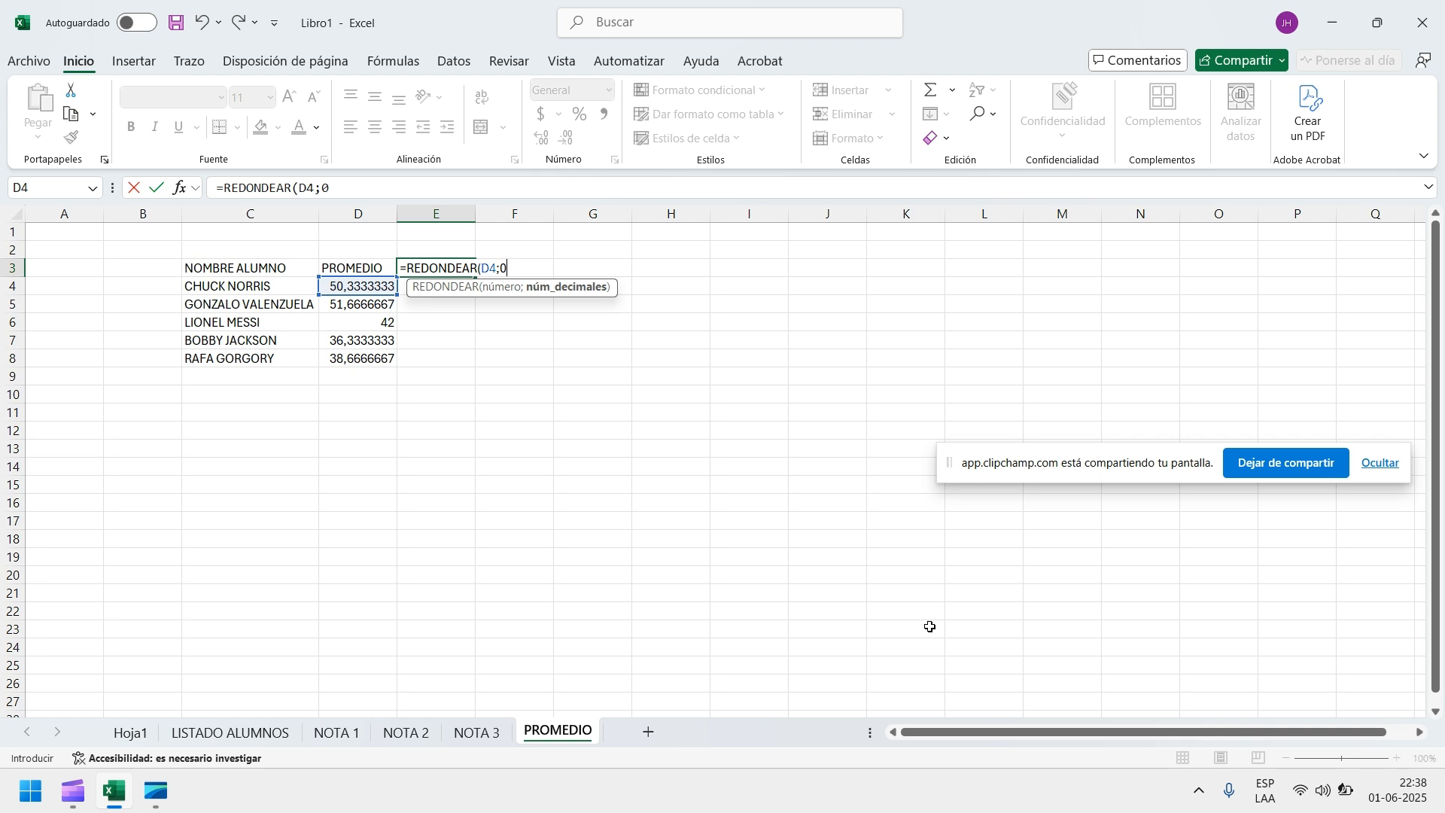
text())
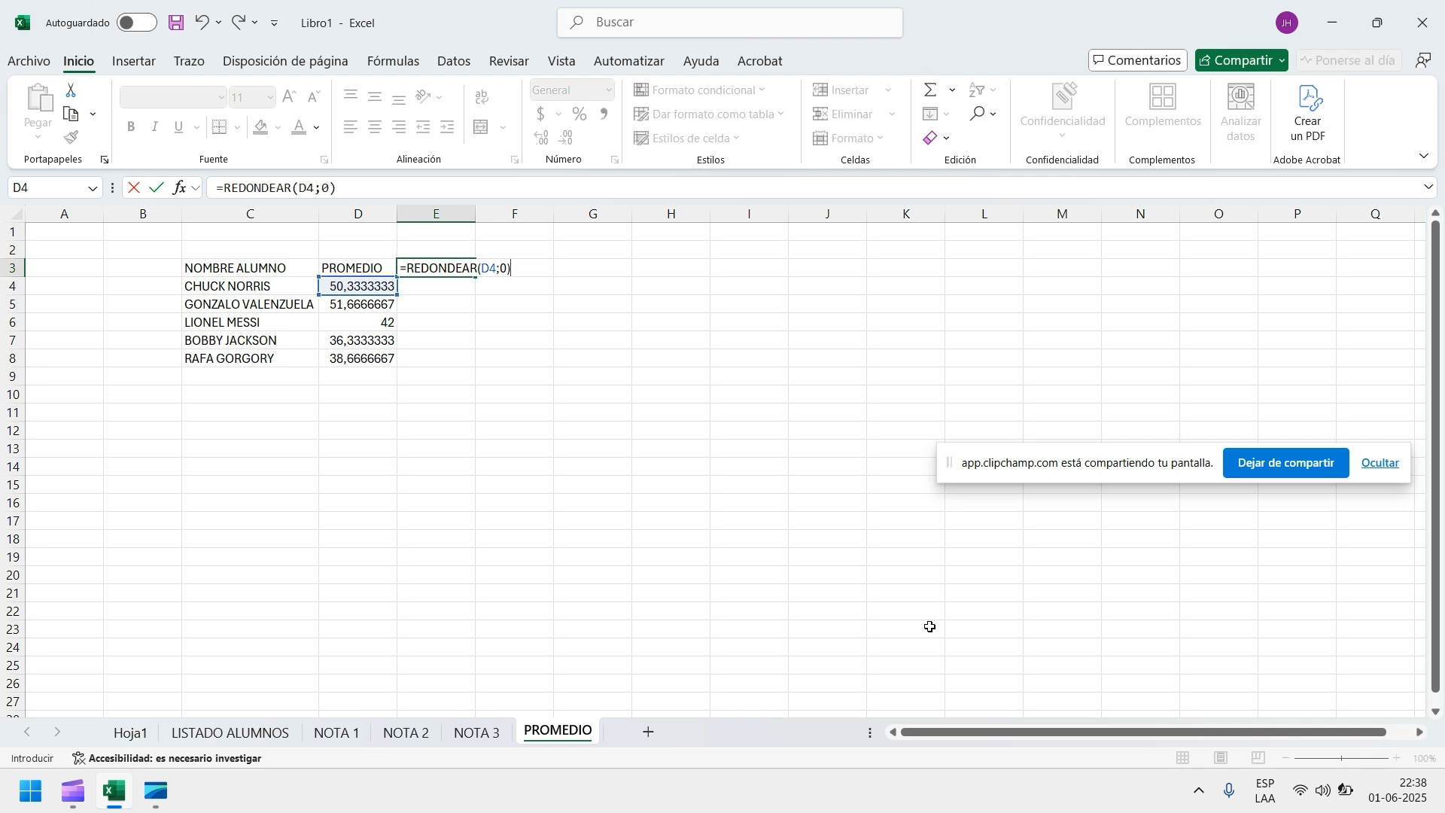
key(Return)
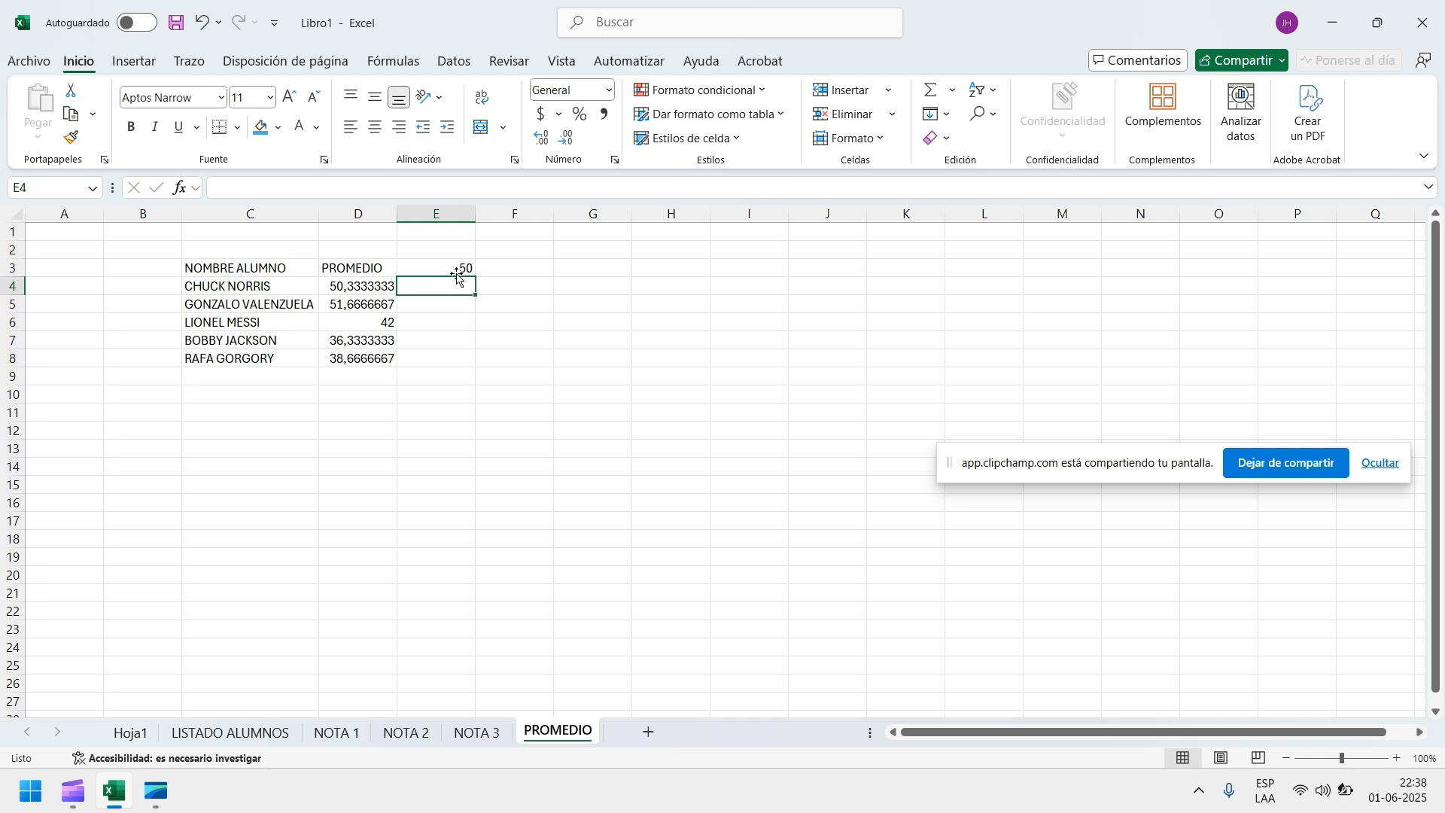
Step: Move the formula =REDONDEAR(D4;0) from cell E3 to cell E4, beside the first student's average
click(456, 270)
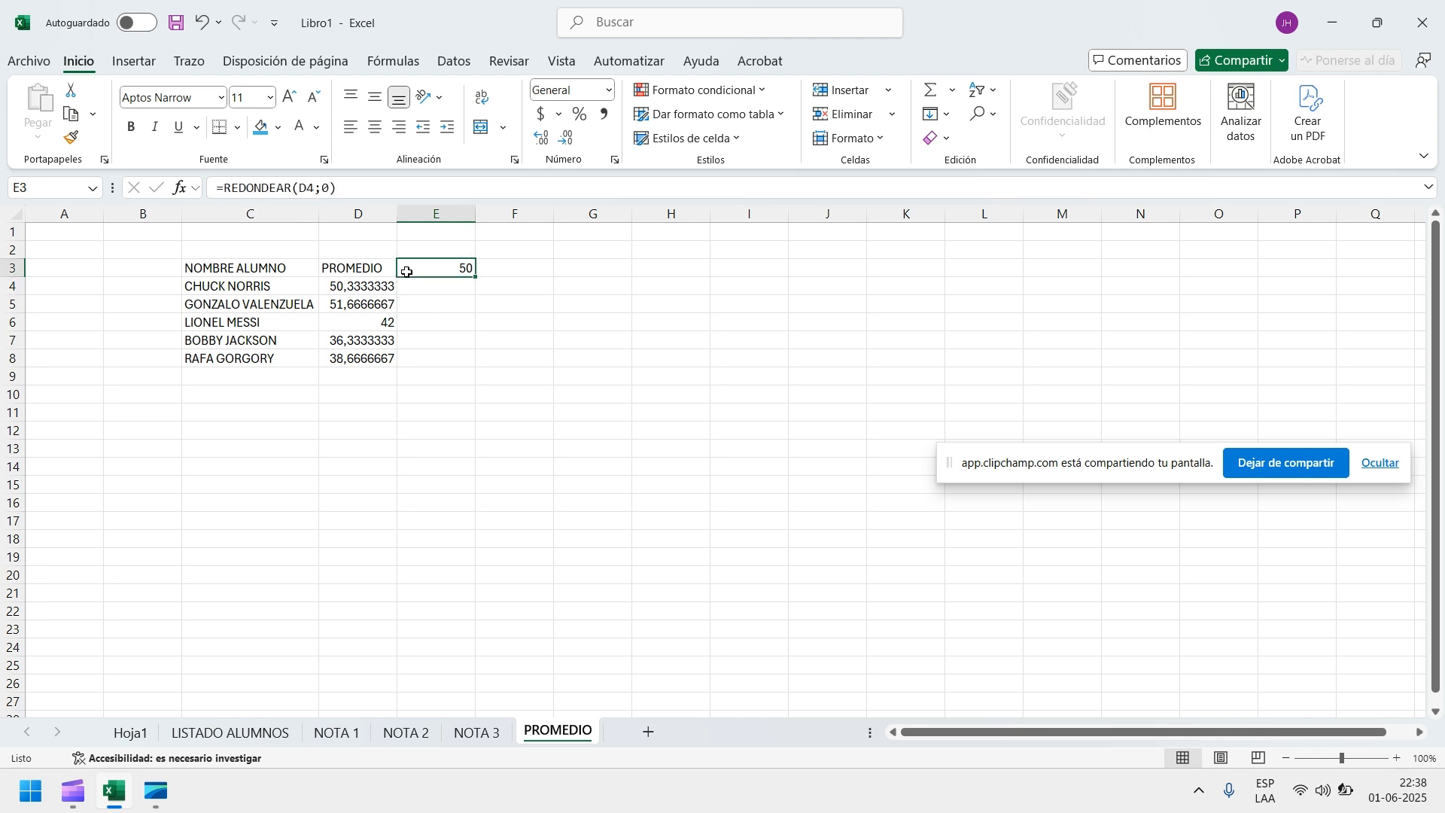
drag(348, 188, 234, 185)
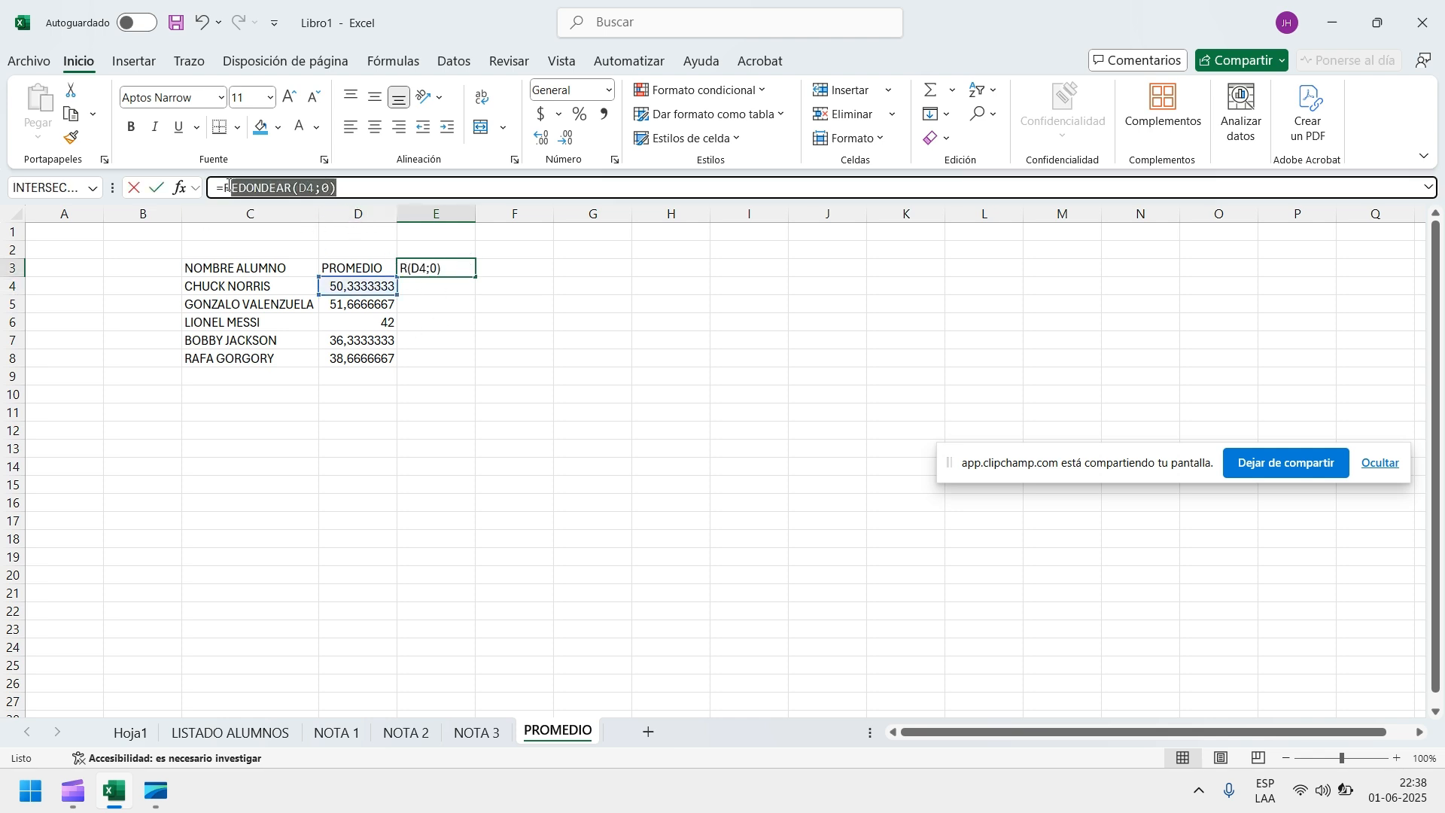
click(358, 189)
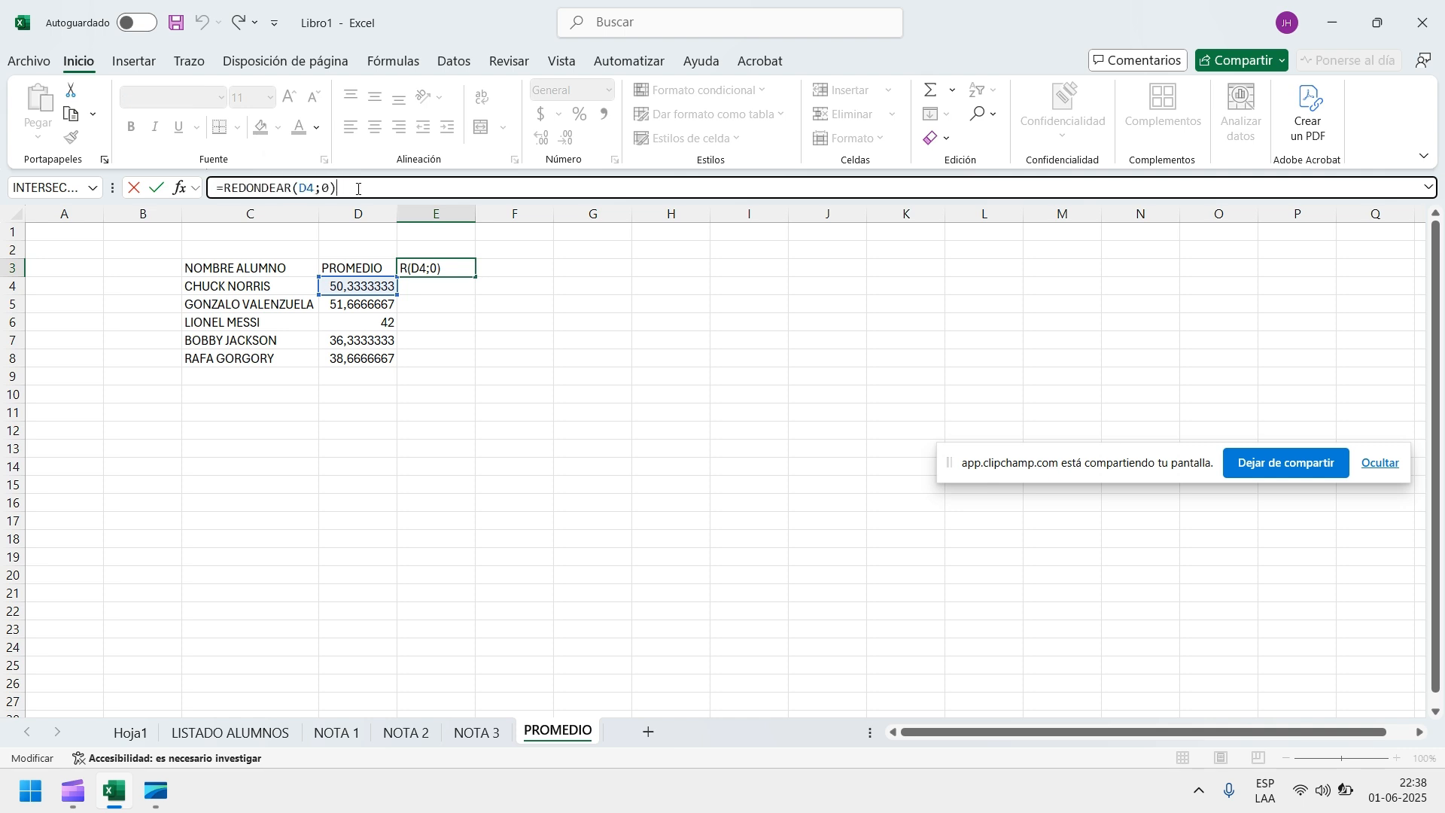
drag(351, 189, 196, 189)
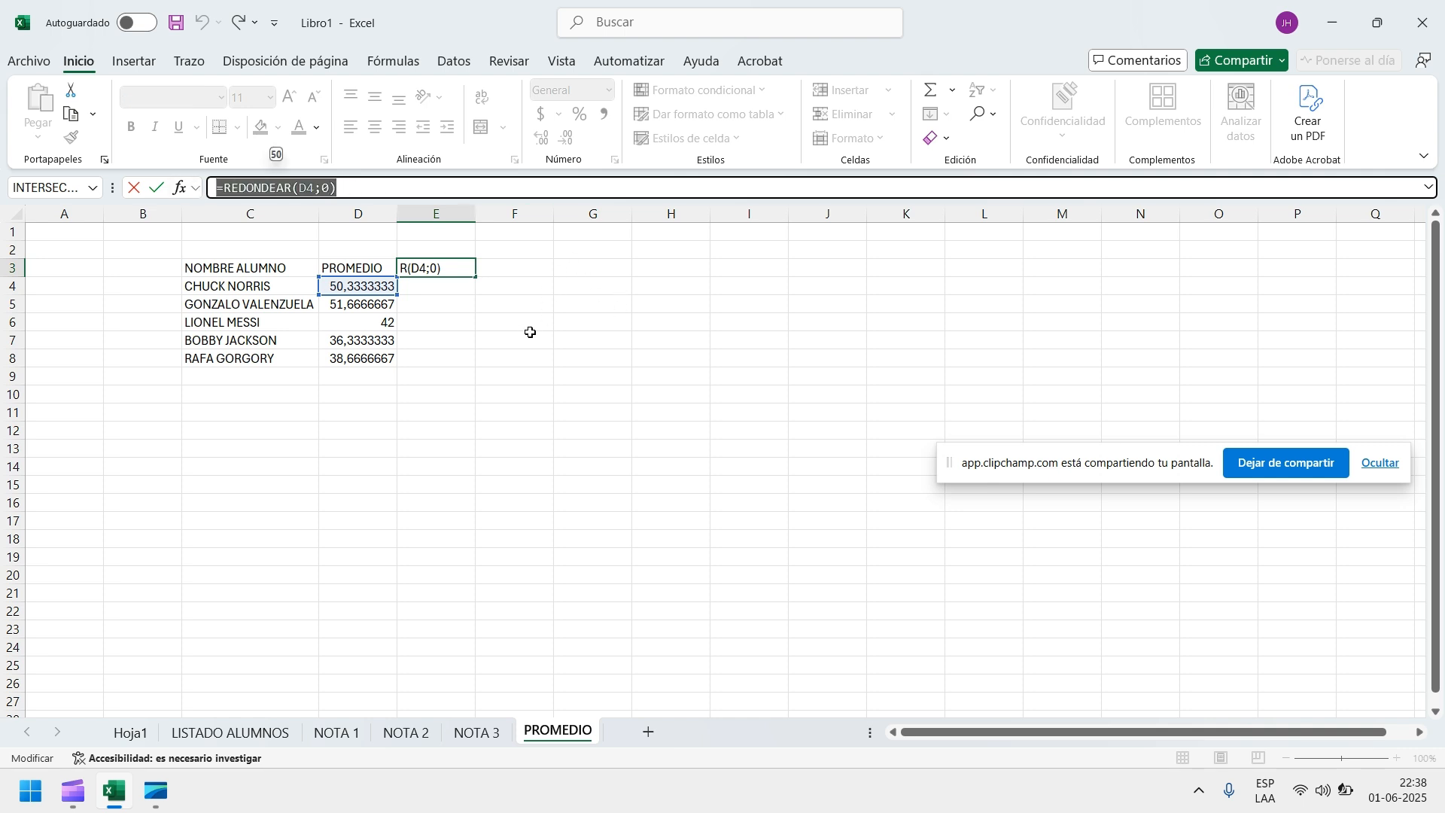
click(72, 92)
click(420, 289)
click(332, 194)
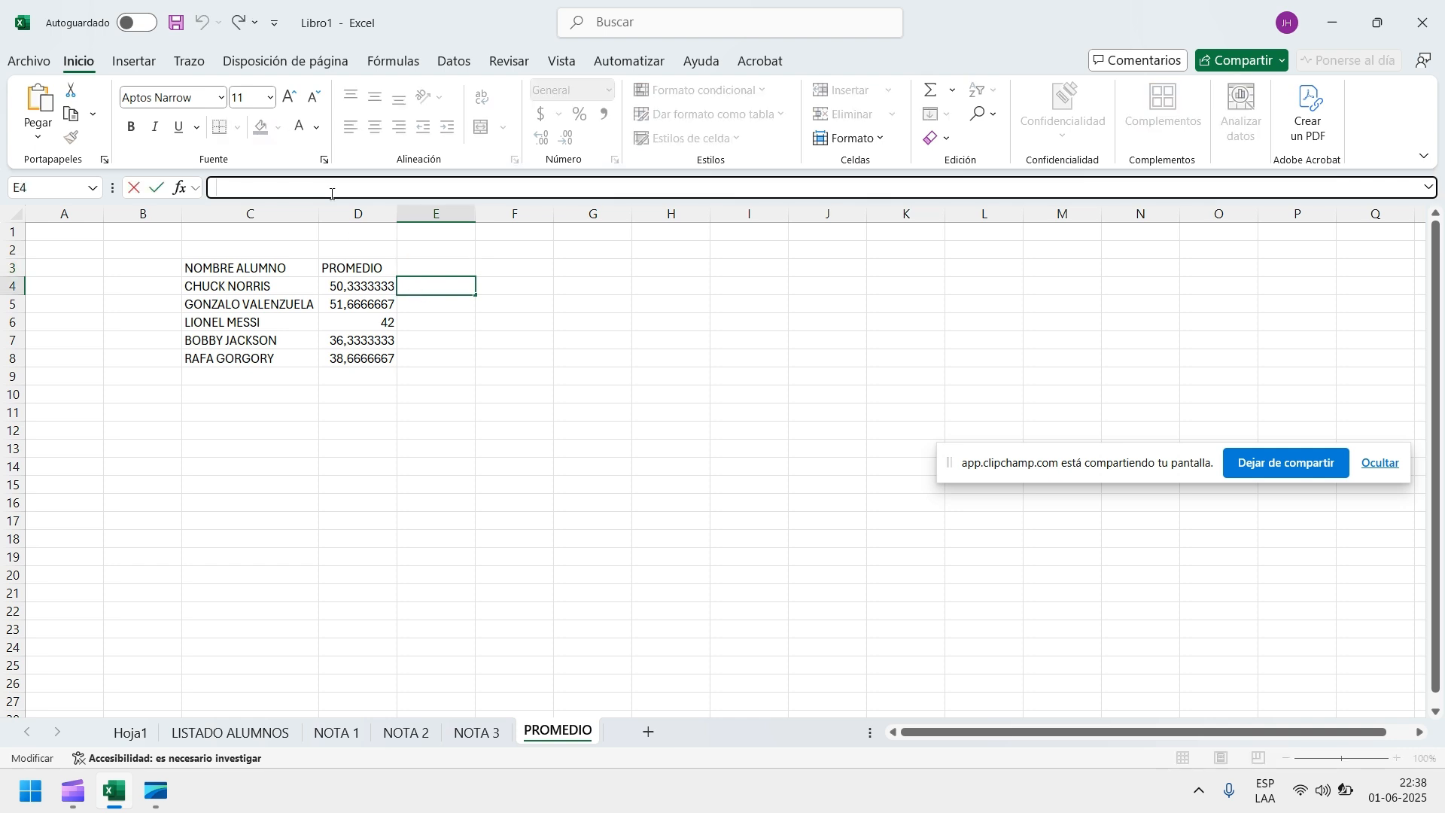
key(ctrl+v)
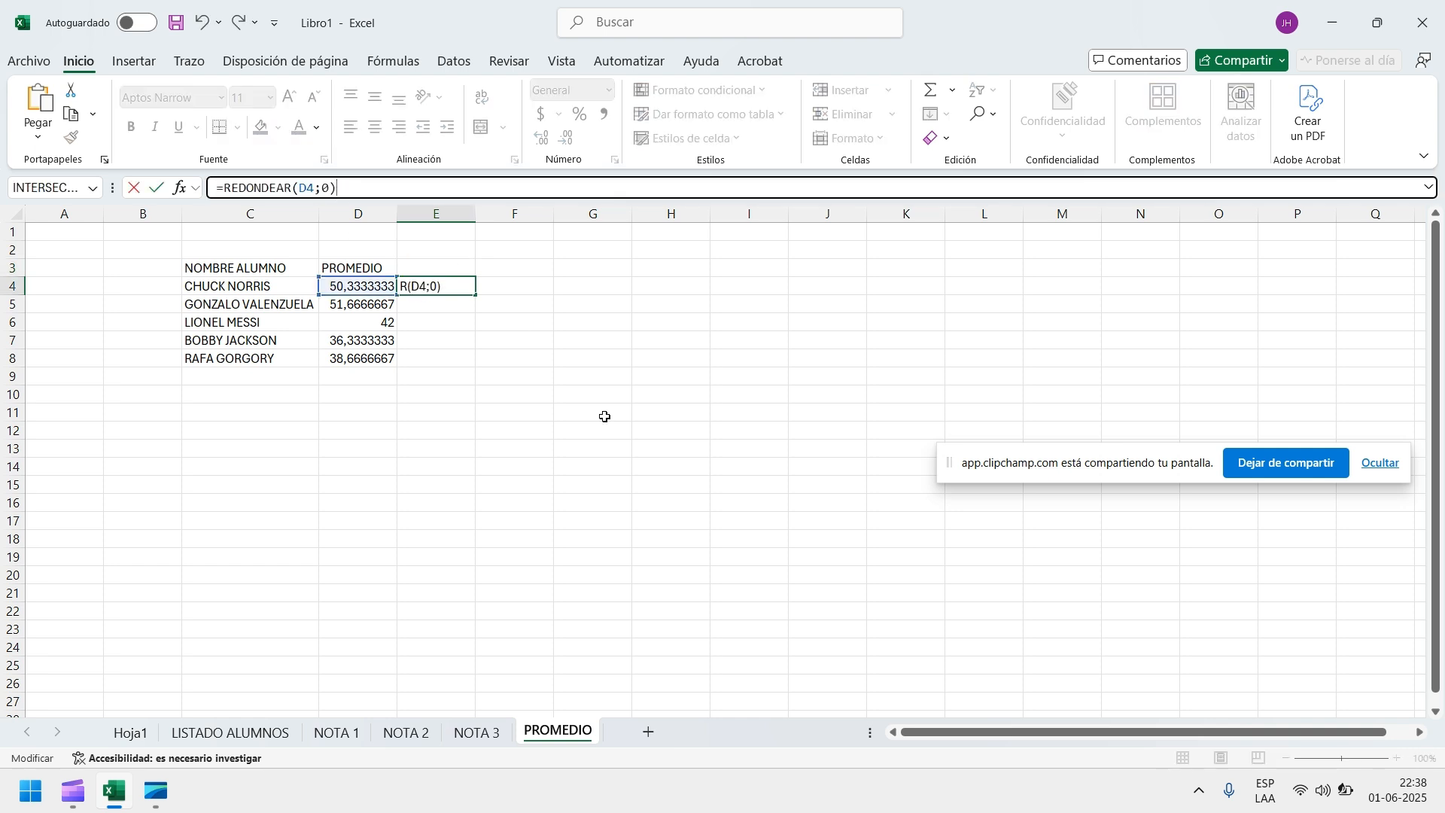
key(Return)
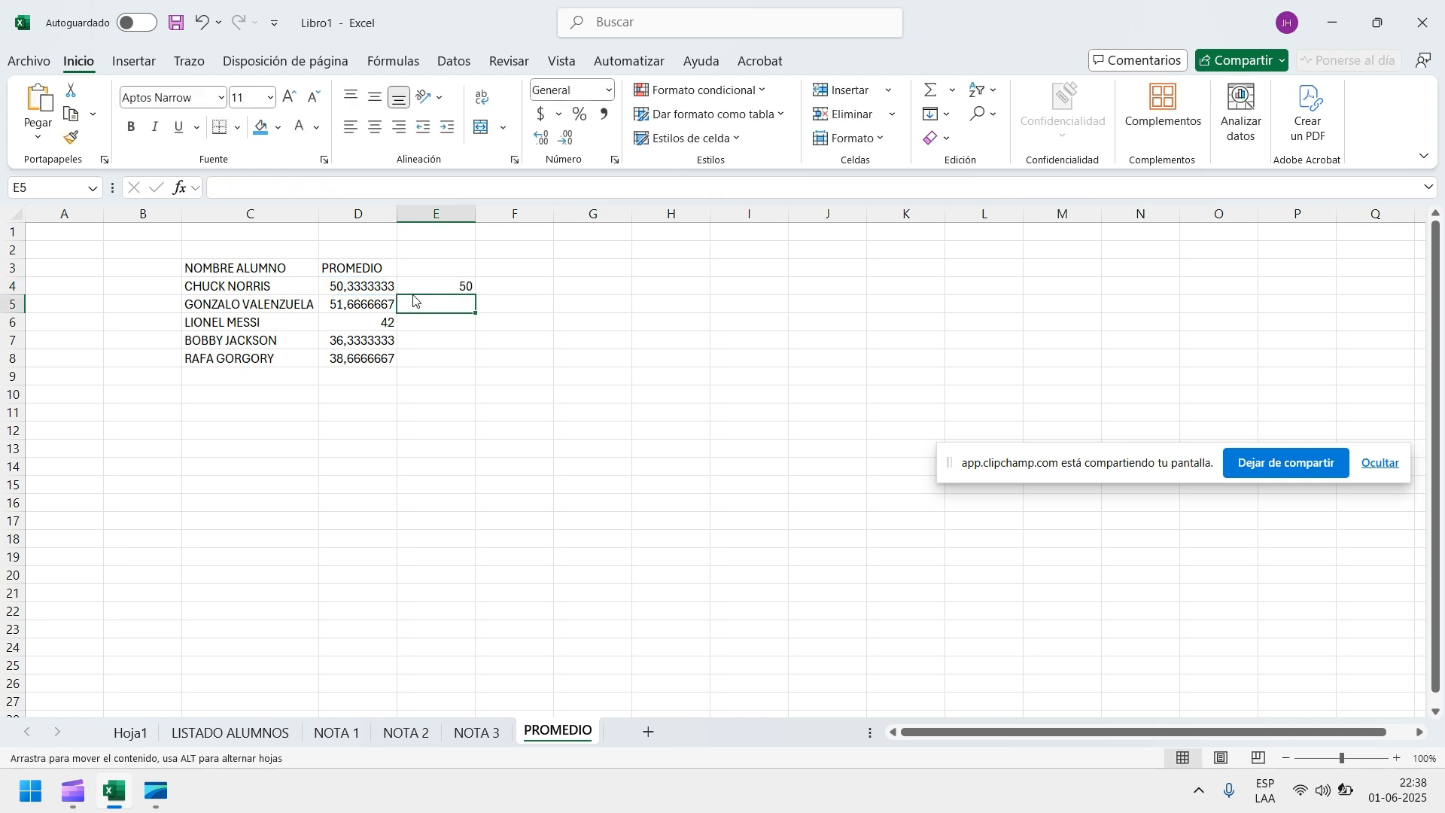
Step: Fill the rounding formula from E4 down through E8 for the remaining students
click(426, 285)
drag(476, 294, 479, 364)
click(476, 360)
click(457, 288)
drag(457, 288, 449, 355)
click(515, 337)
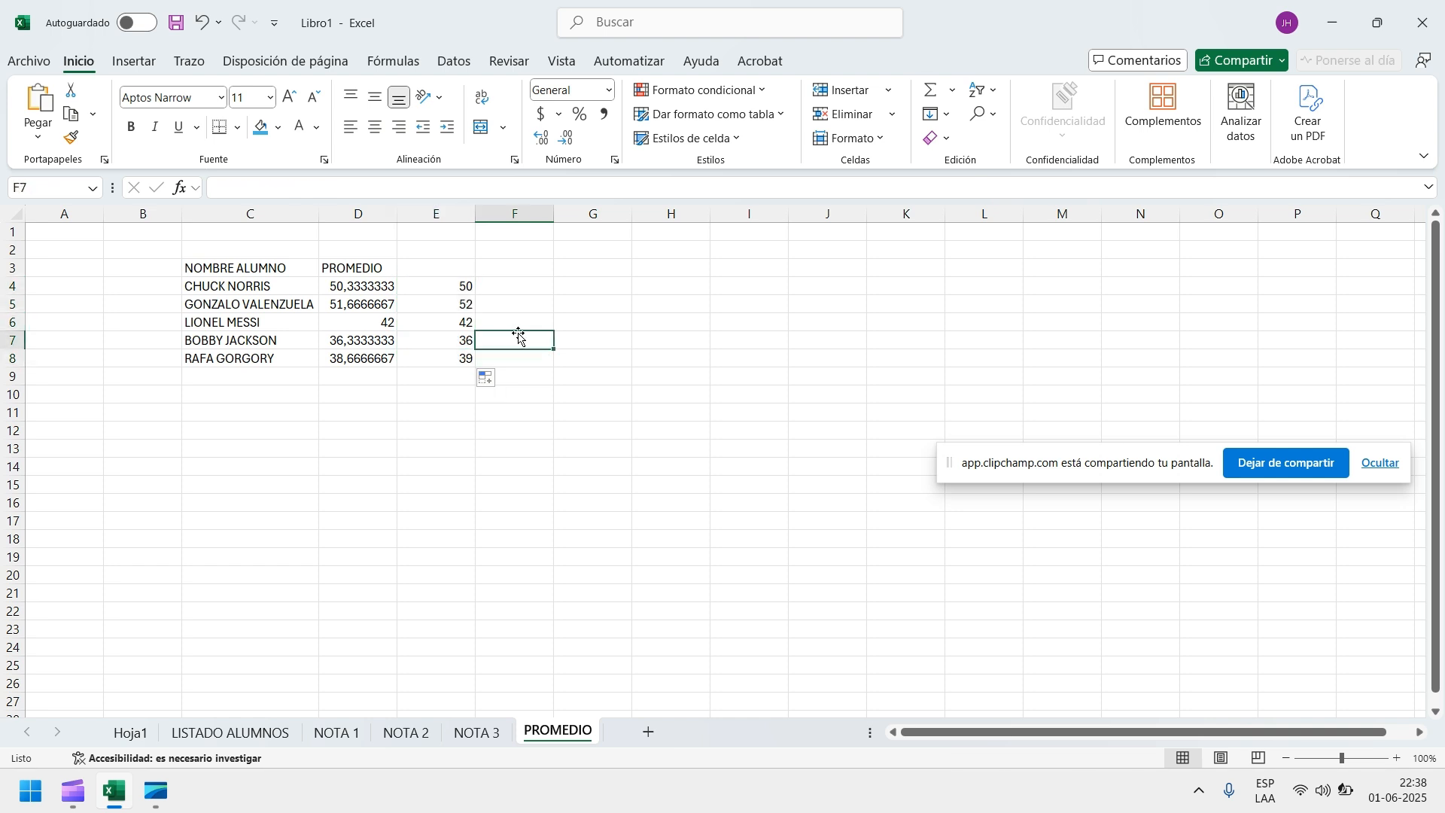
Step: Enter the header PROMEDIOS REDONDEADOS in cell E3 and fit column E's width to it
click(424, 263)
text(PROM)
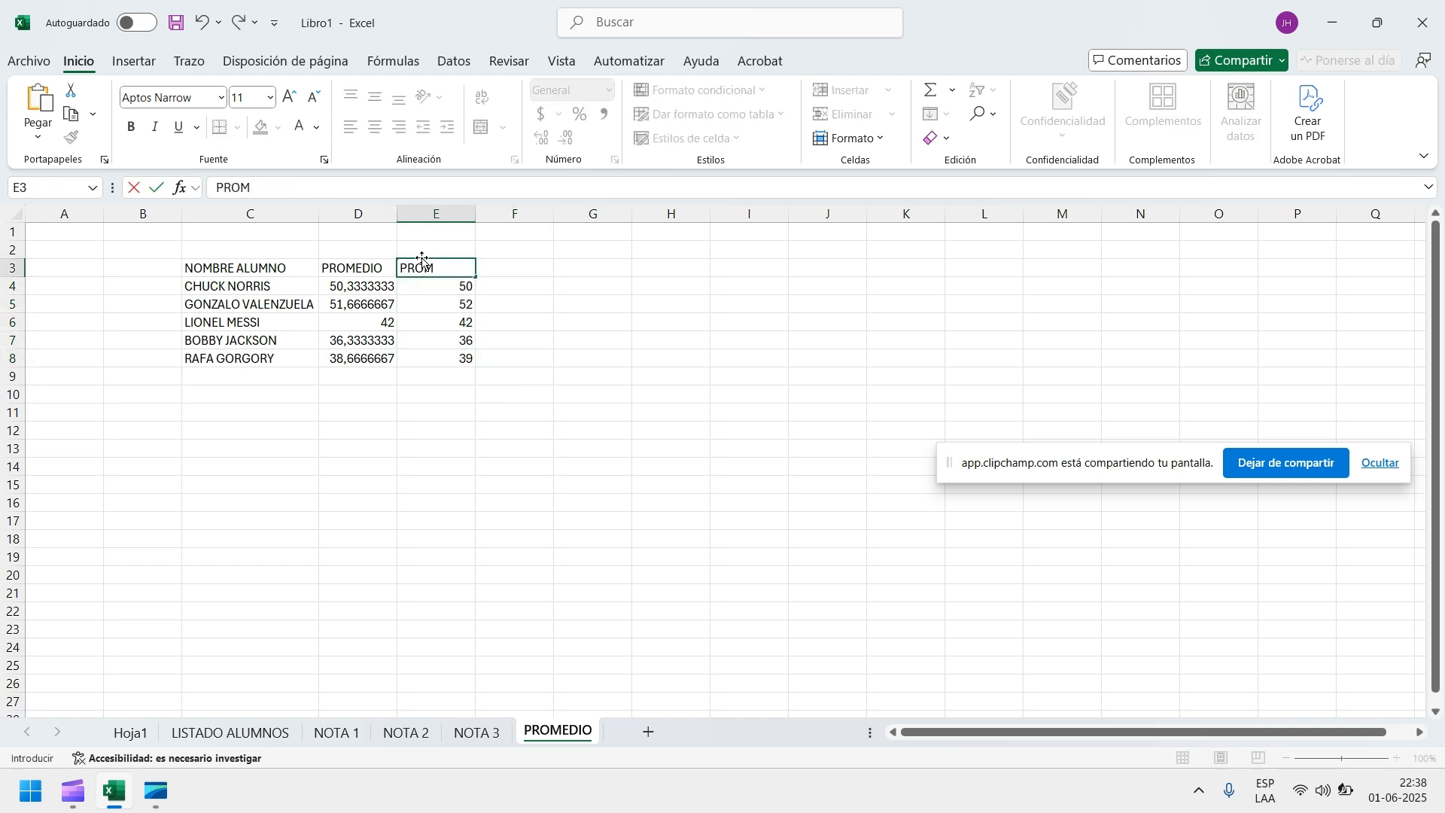
text(EDIOS REDONDEADOS)
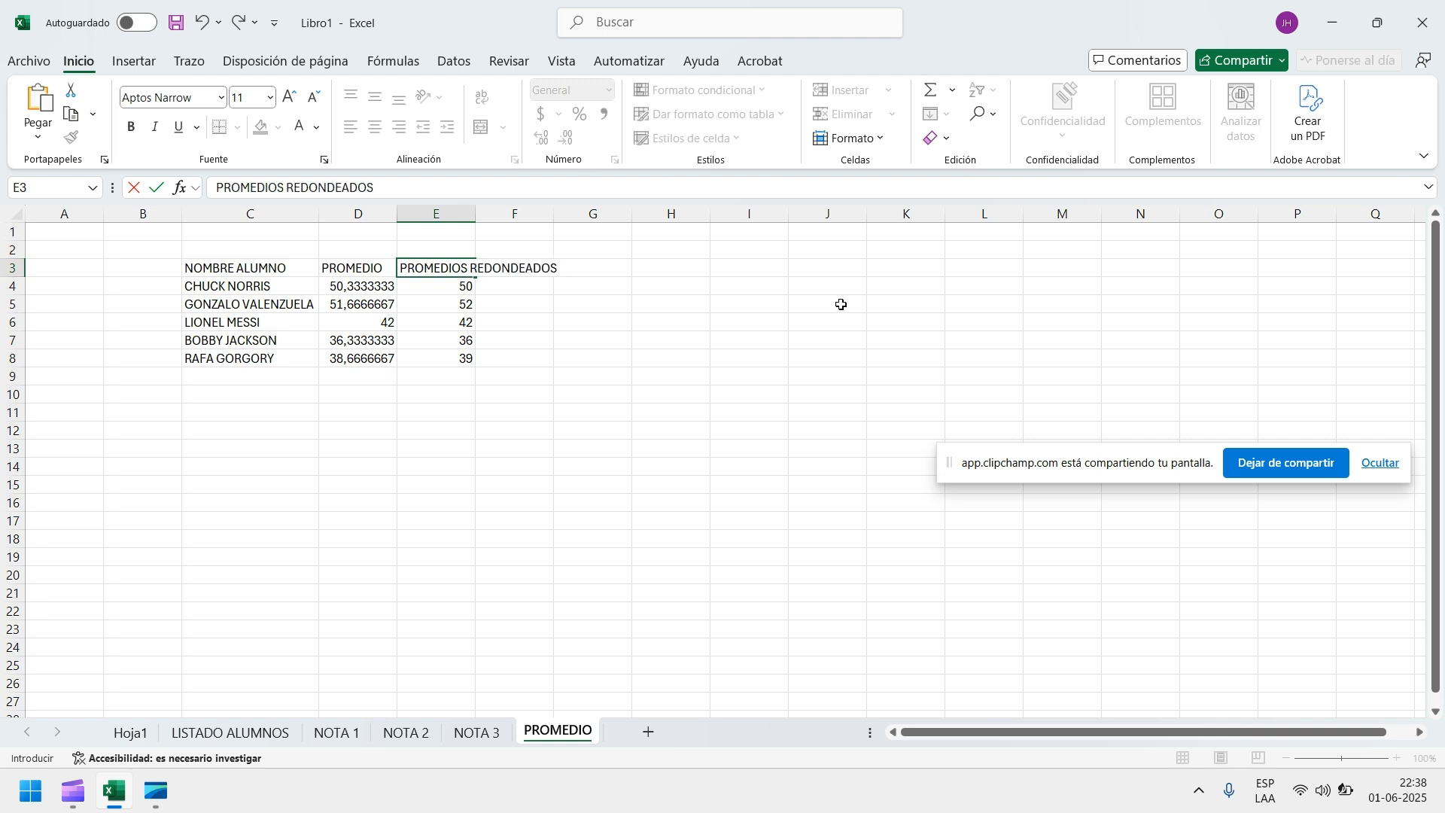
click(594, 359)
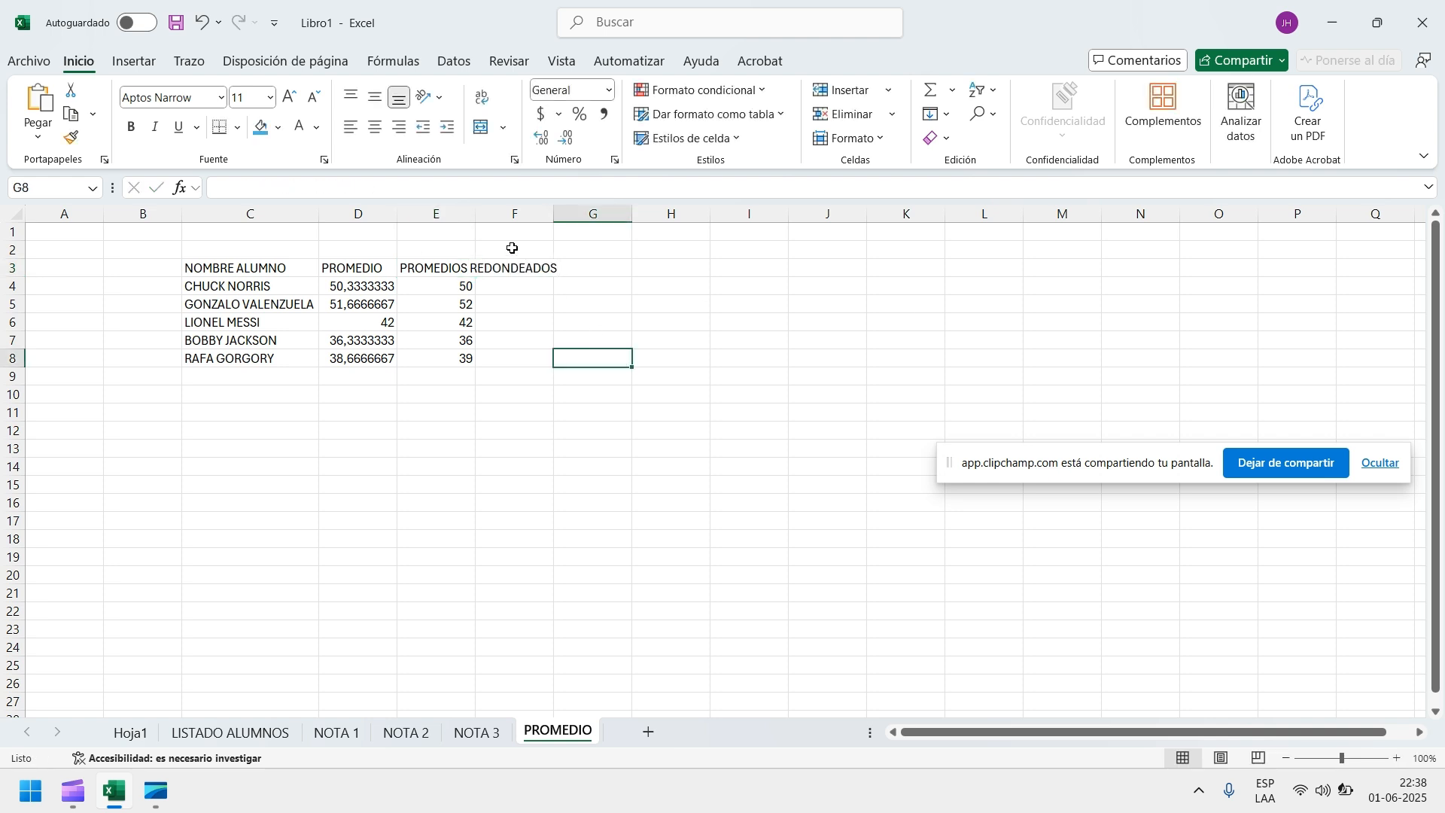
double_click(475, 214)
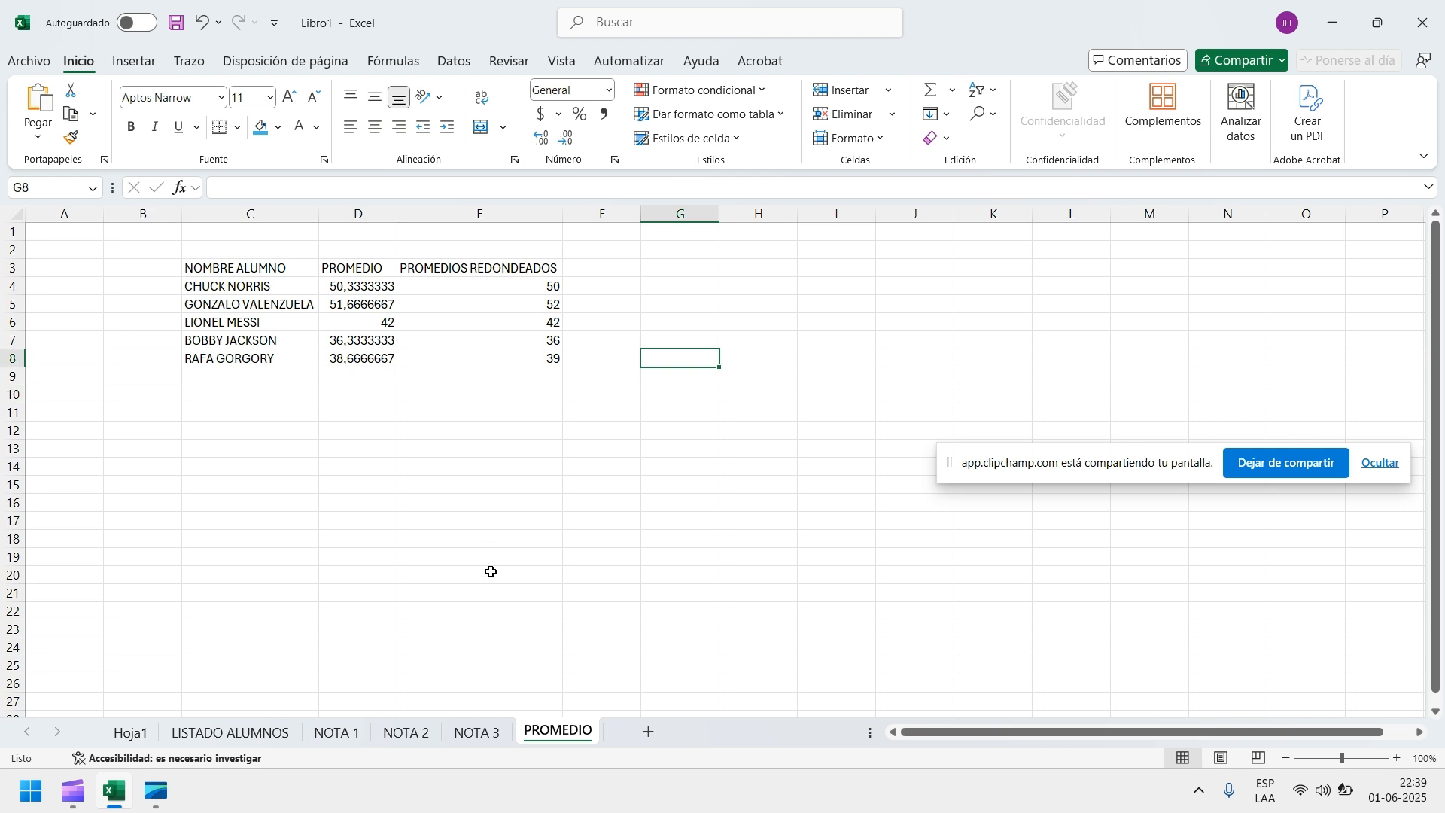
Step: Review every sheet of the workbook, from Hoja1 through LISTADO ALUMNOS and NOTA 1–3 to PROMEDIO
click(475, 732)
click(408, 732)
click(325, 733)
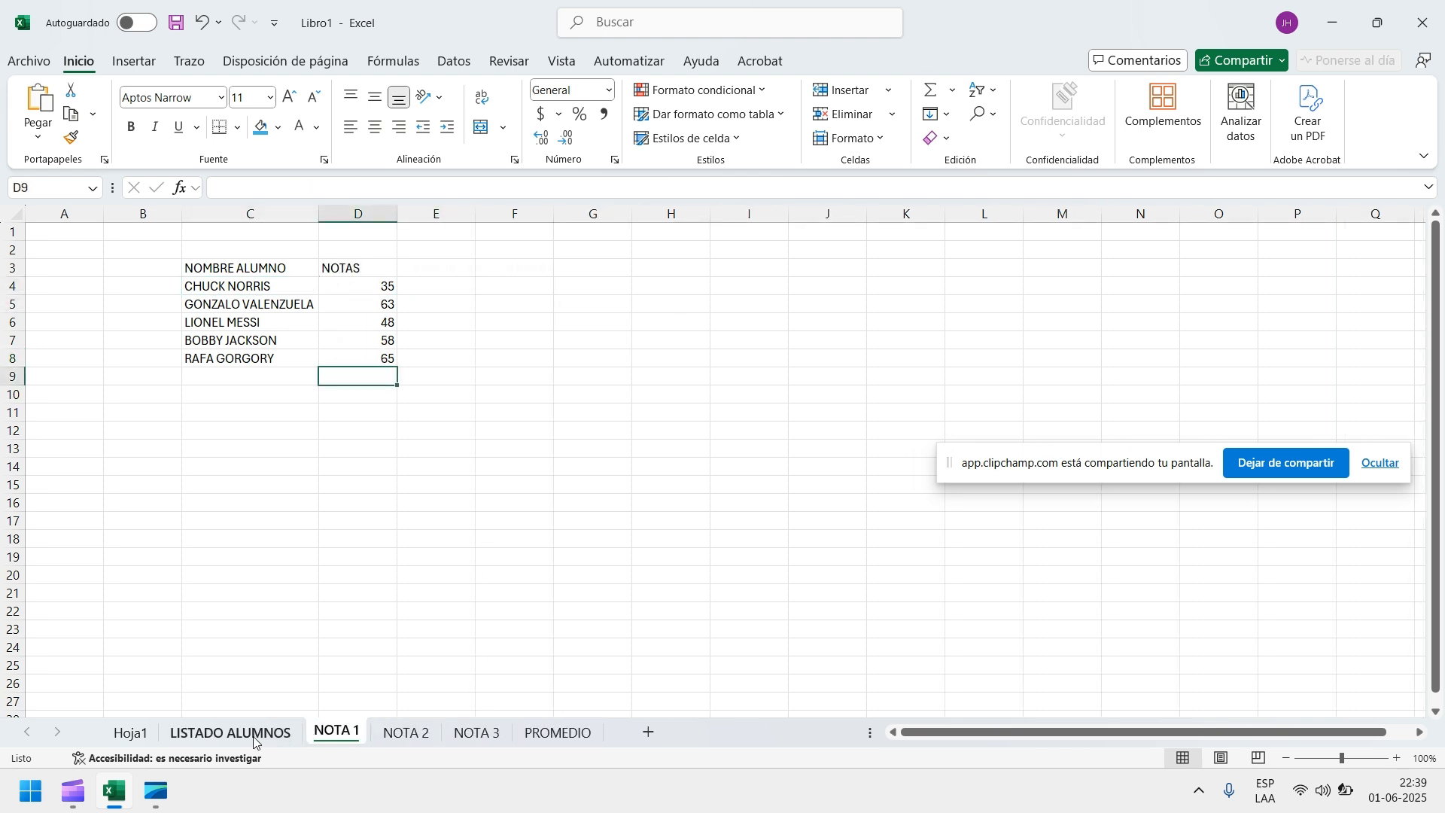
click(226, 732)
click(131, 731)
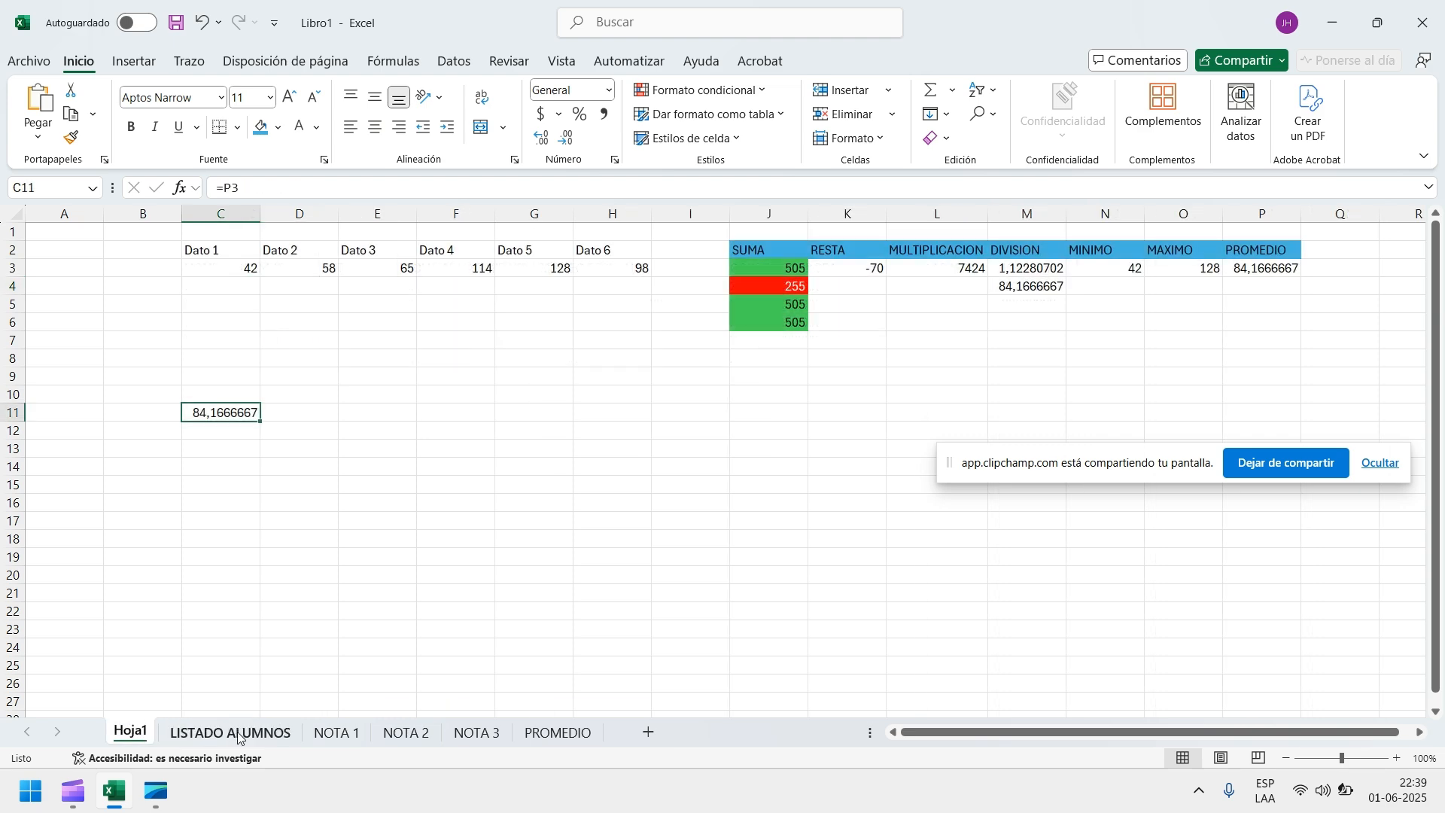
click(242, 736)
click(337, 734)
click(406, 732)
click(477, 732)
click(556, 731)
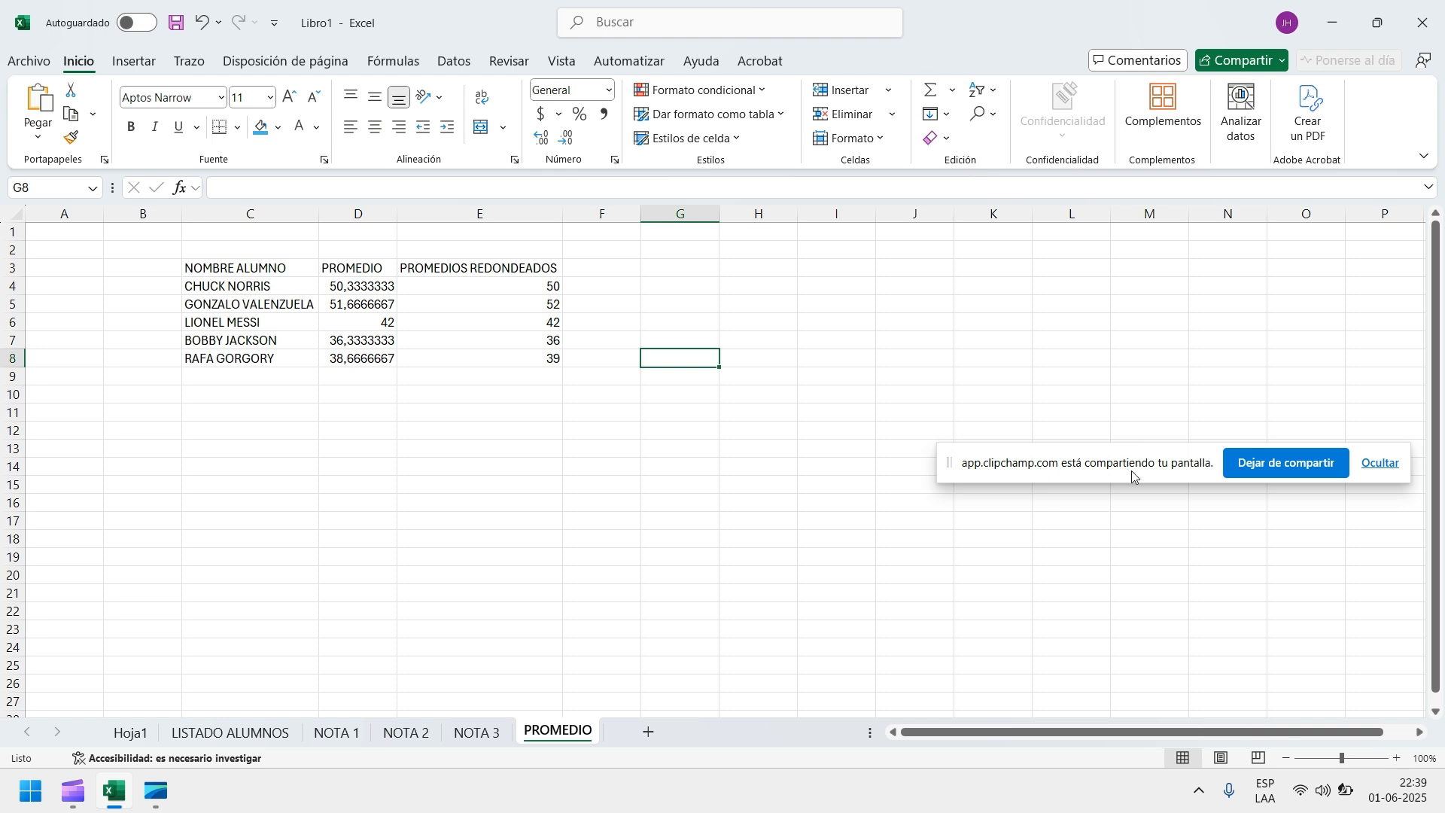